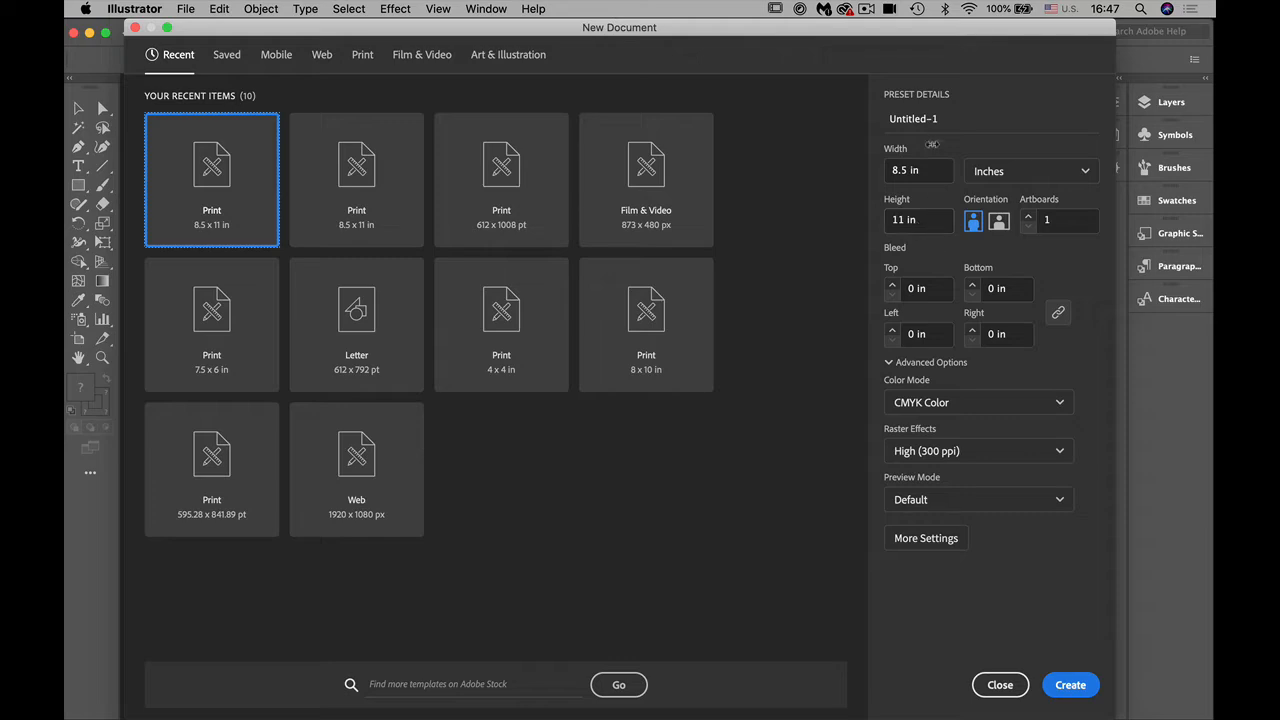
Step: Create an 8.5 x 11 in document named text with 8 artboards
type("text")
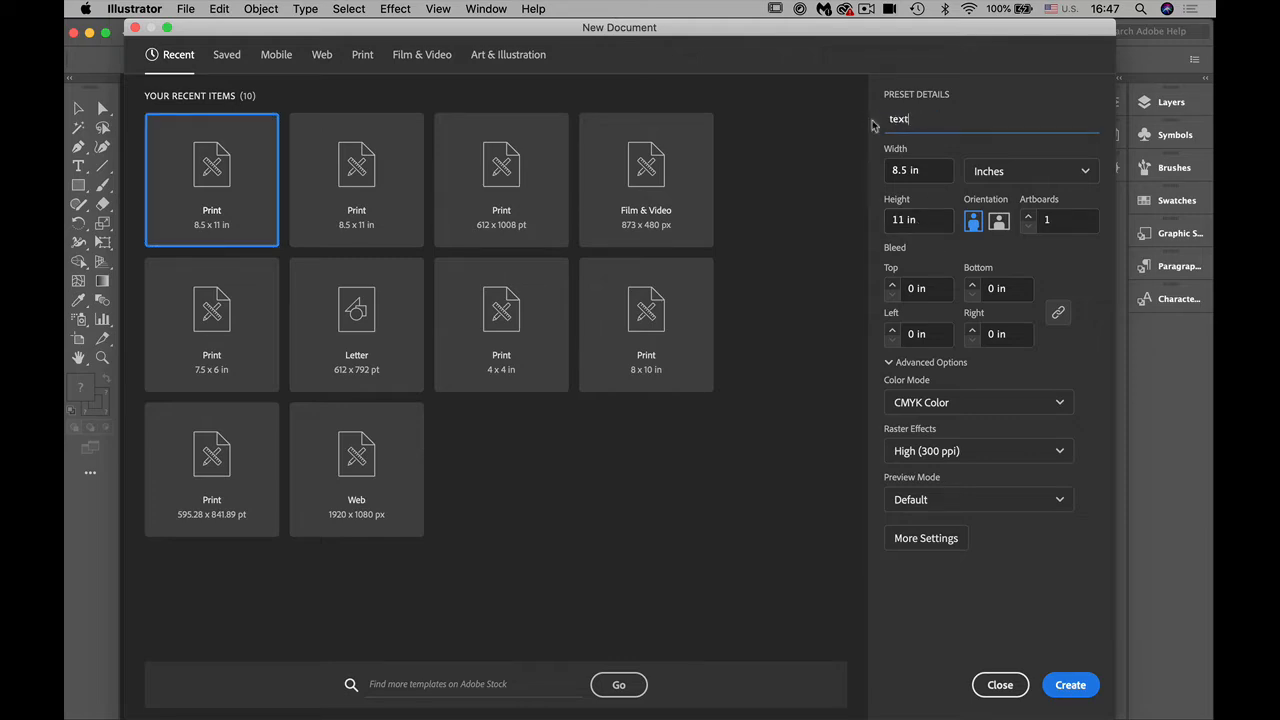
left_click(1029, 217)
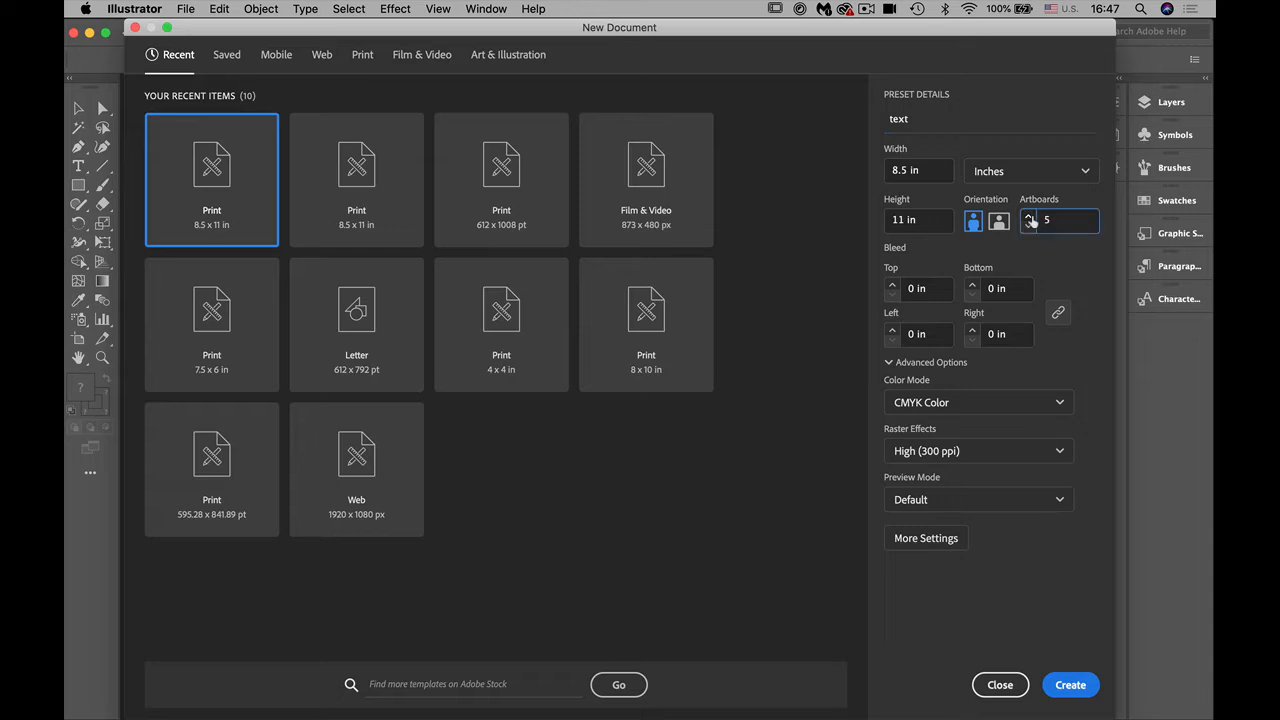
left_click(1030, 217)
left_click(1067, 688)
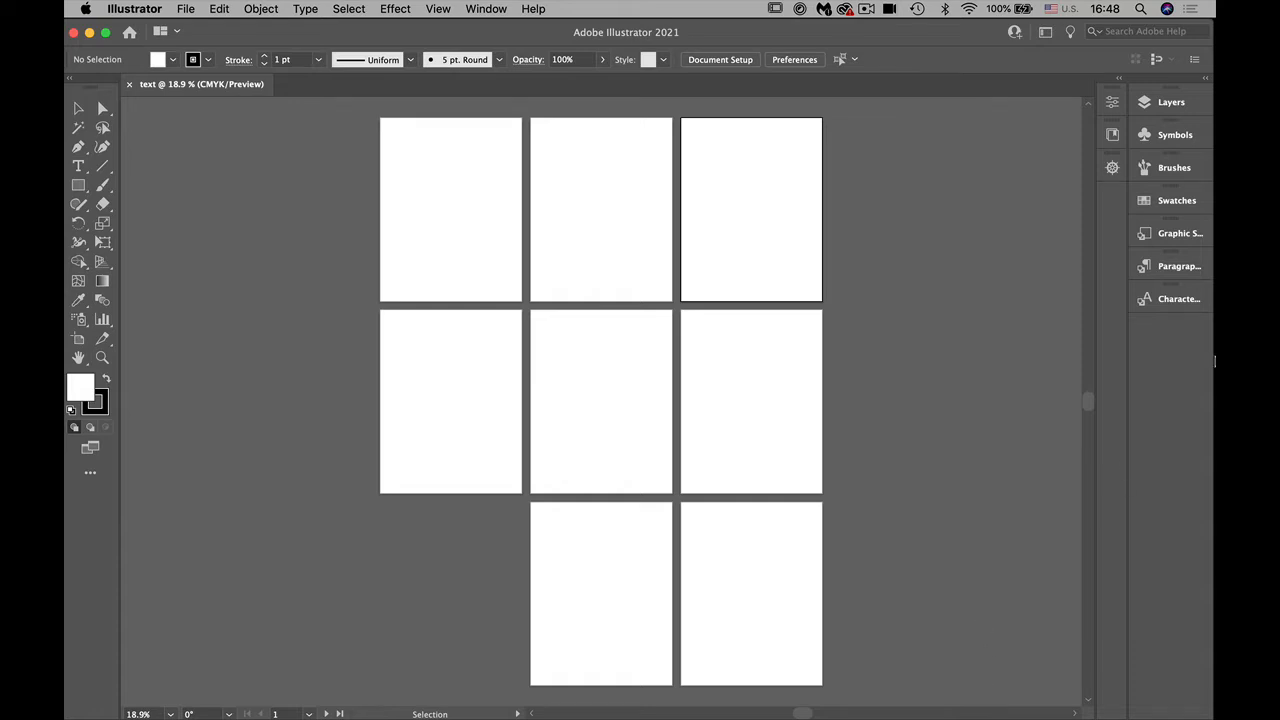
Step: Rearrange all artboards into a single horizontal row with 1 in spacing, and leave artboard editing
left_click(1111, 101)
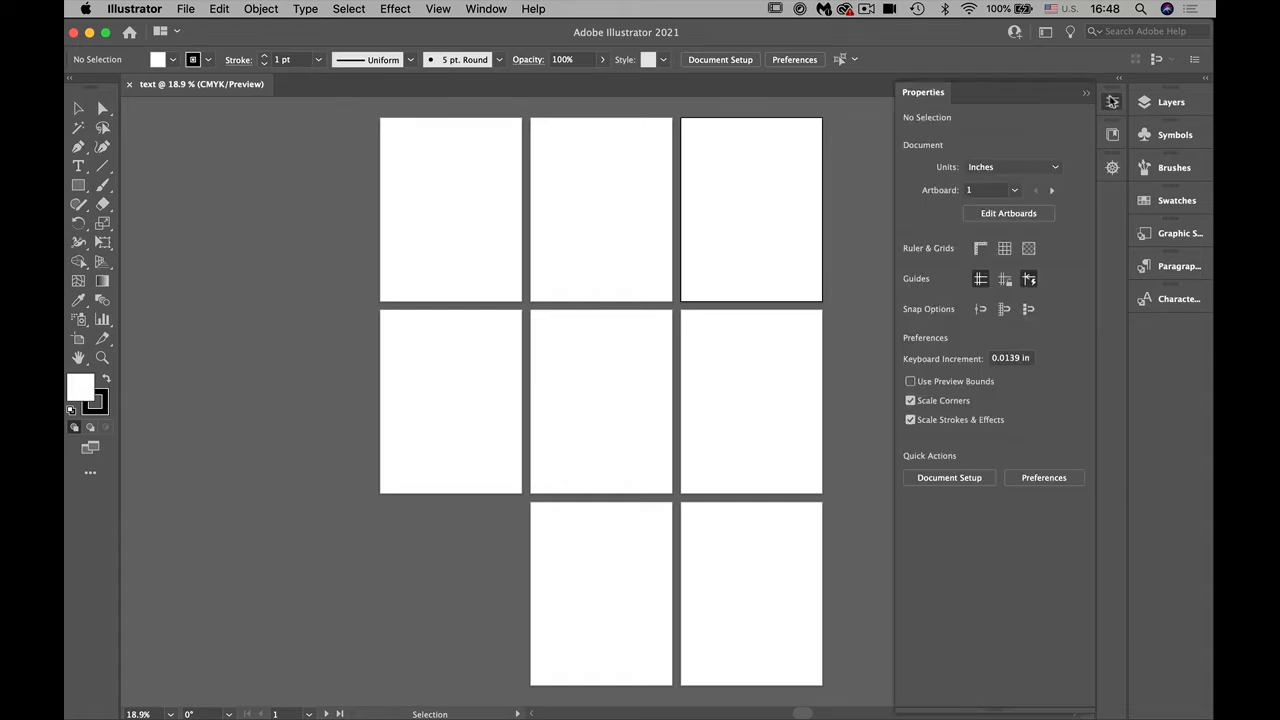
left_click(992, 215)
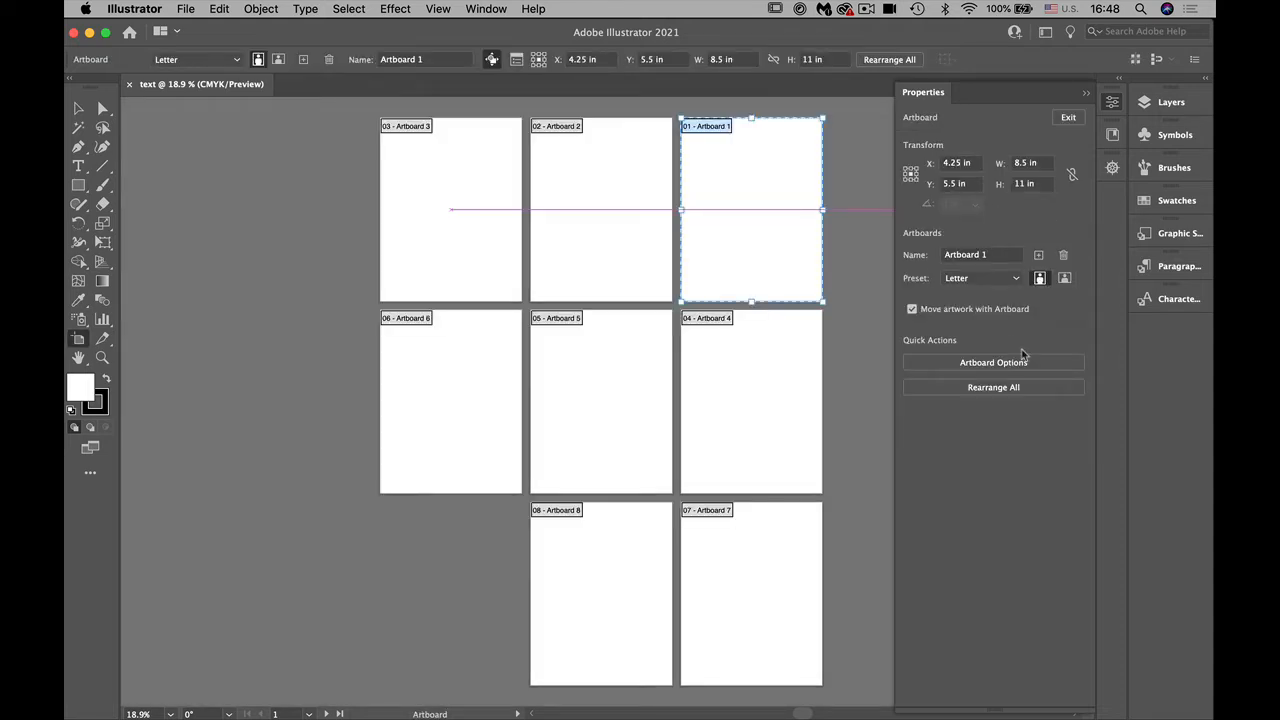
left_click(988, 388)
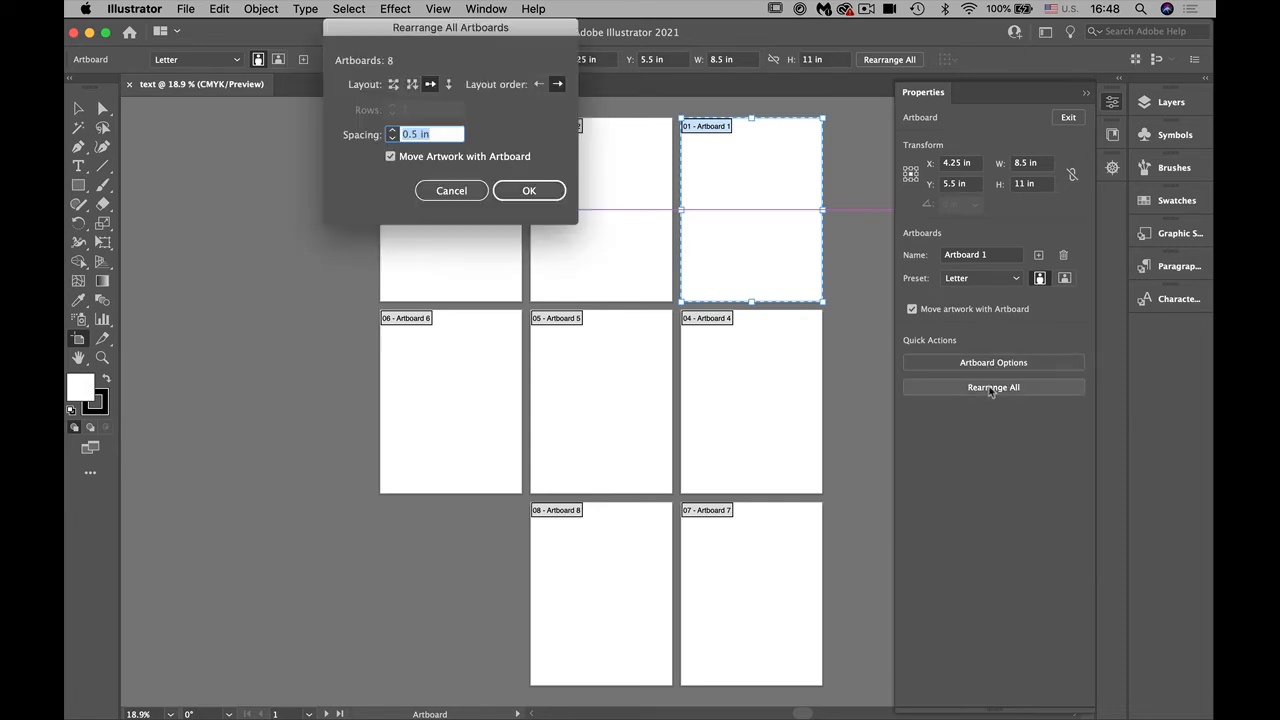
left_click(431, 83)
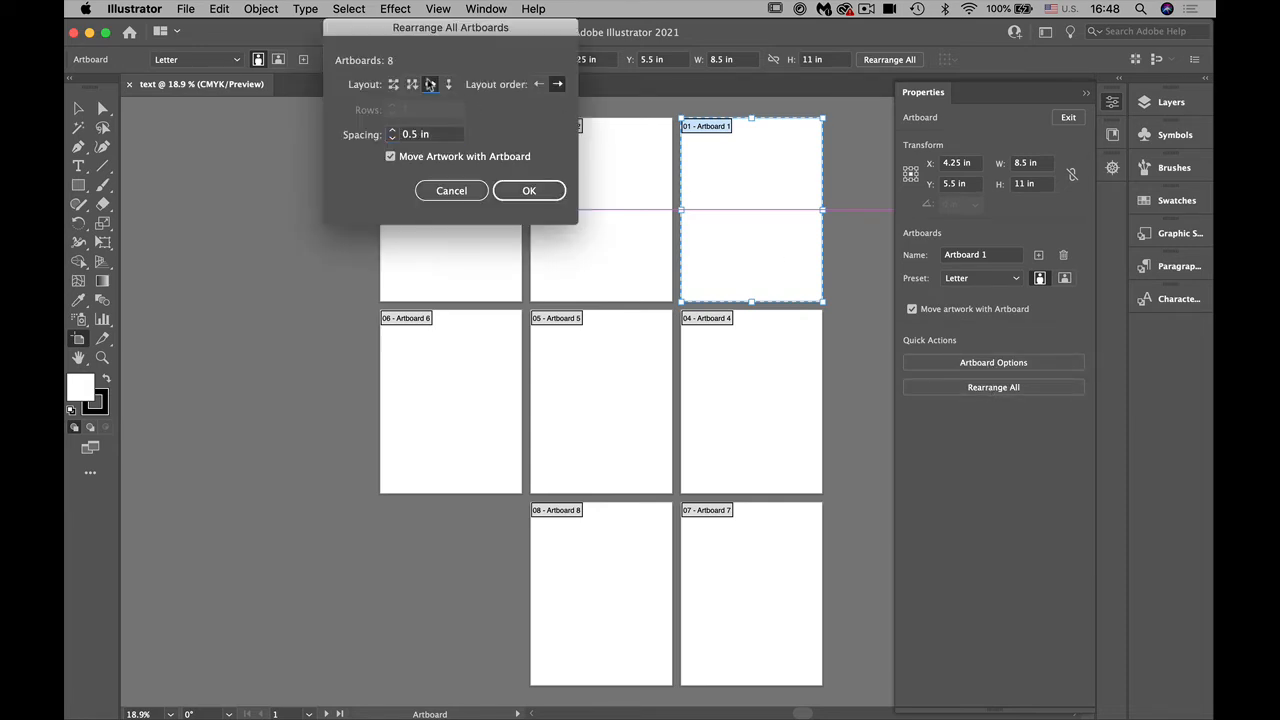
left_click_drag(422, 133, 402, 132)
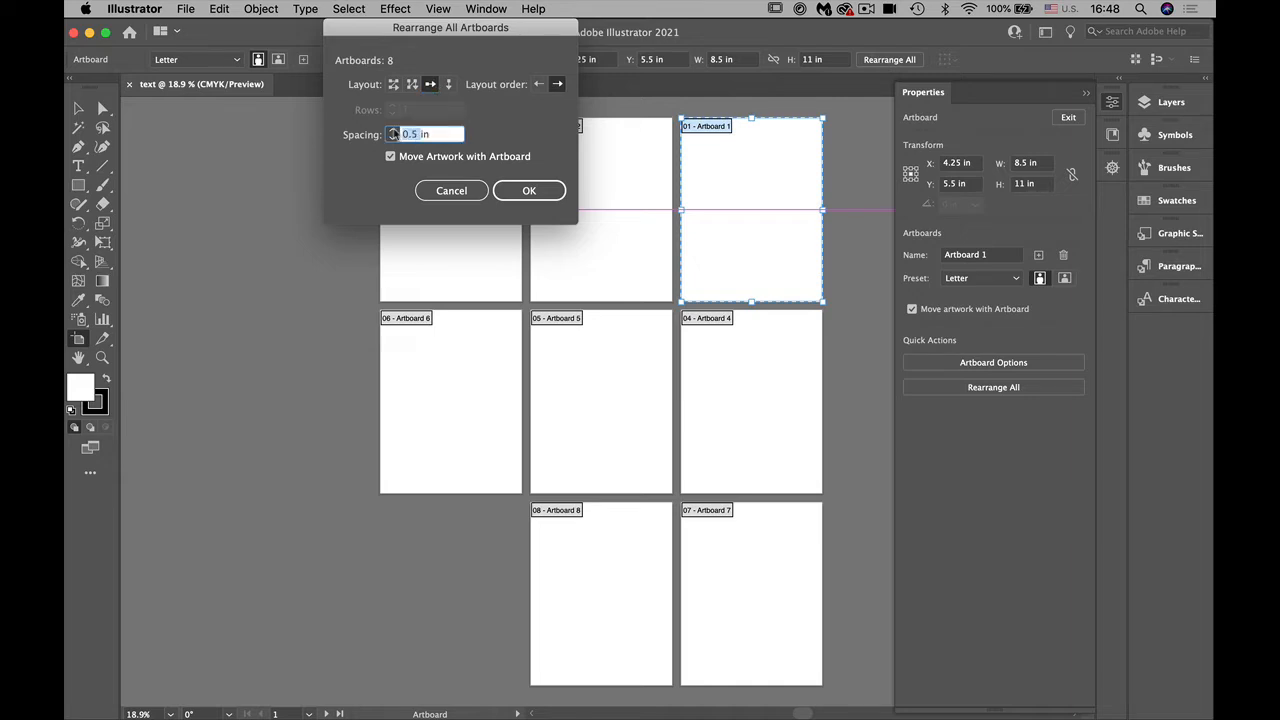
type("1")
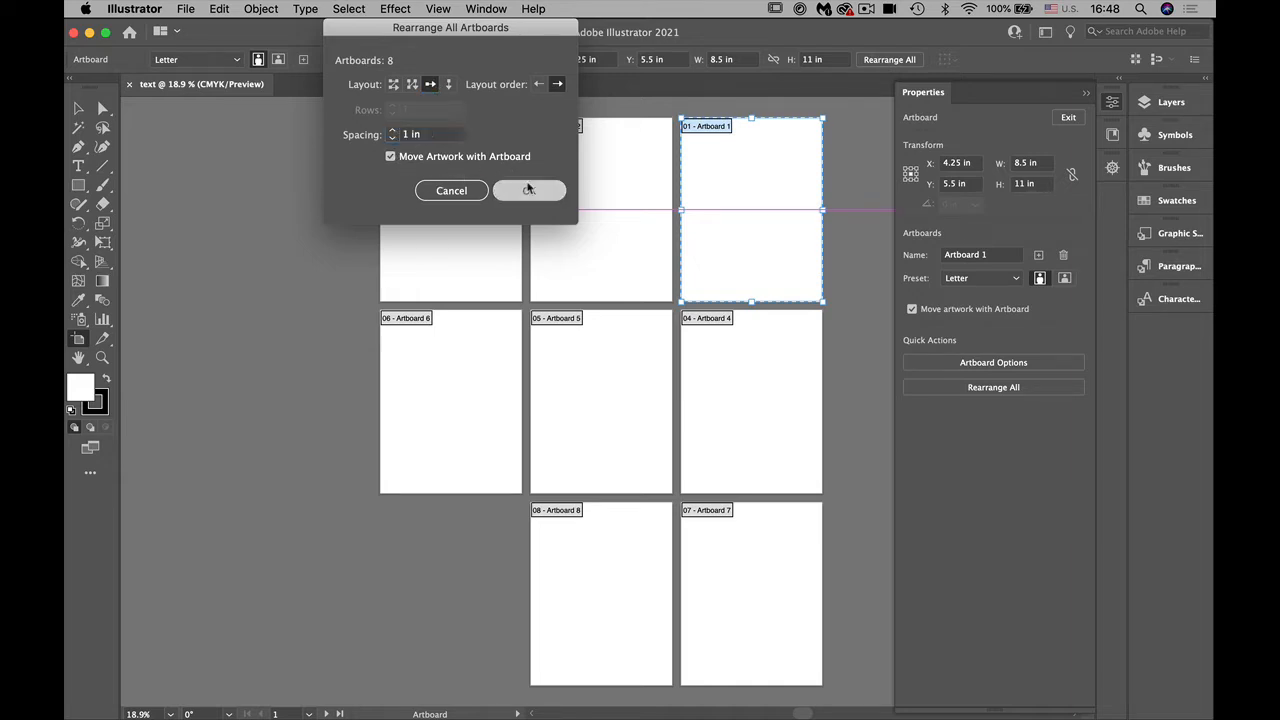
left_click(527, 190)
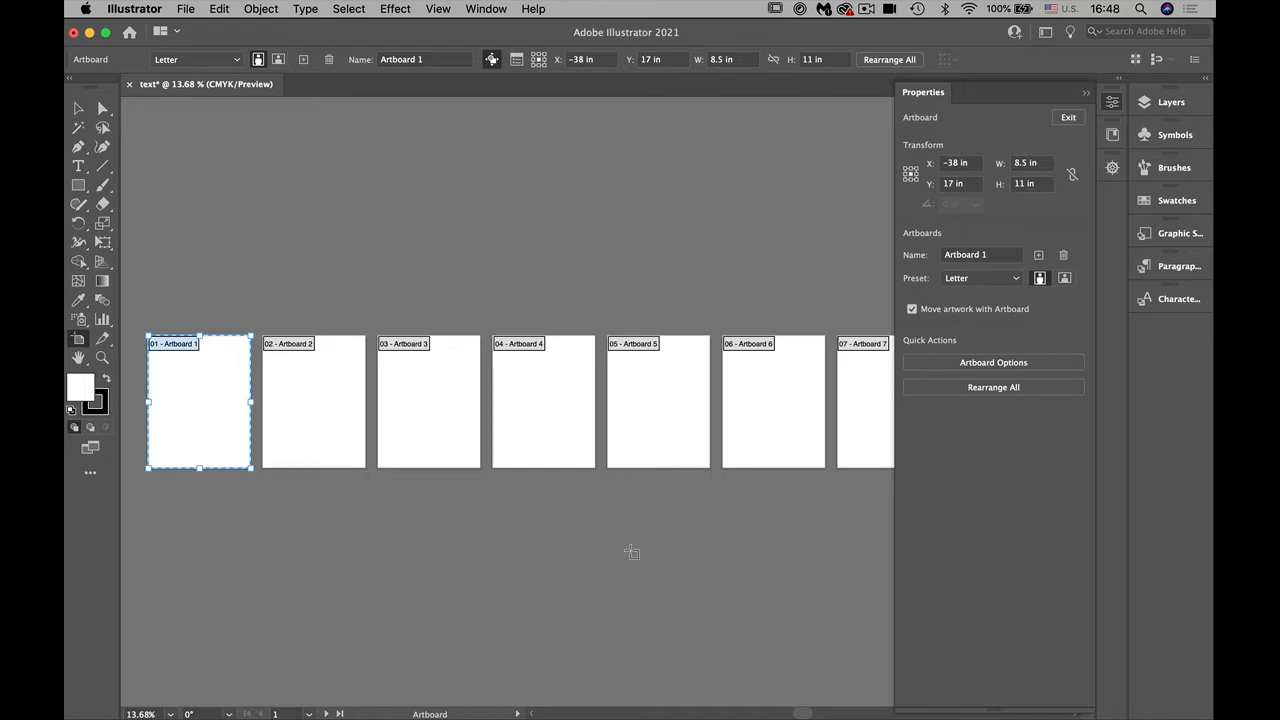
left_click(80, 110)
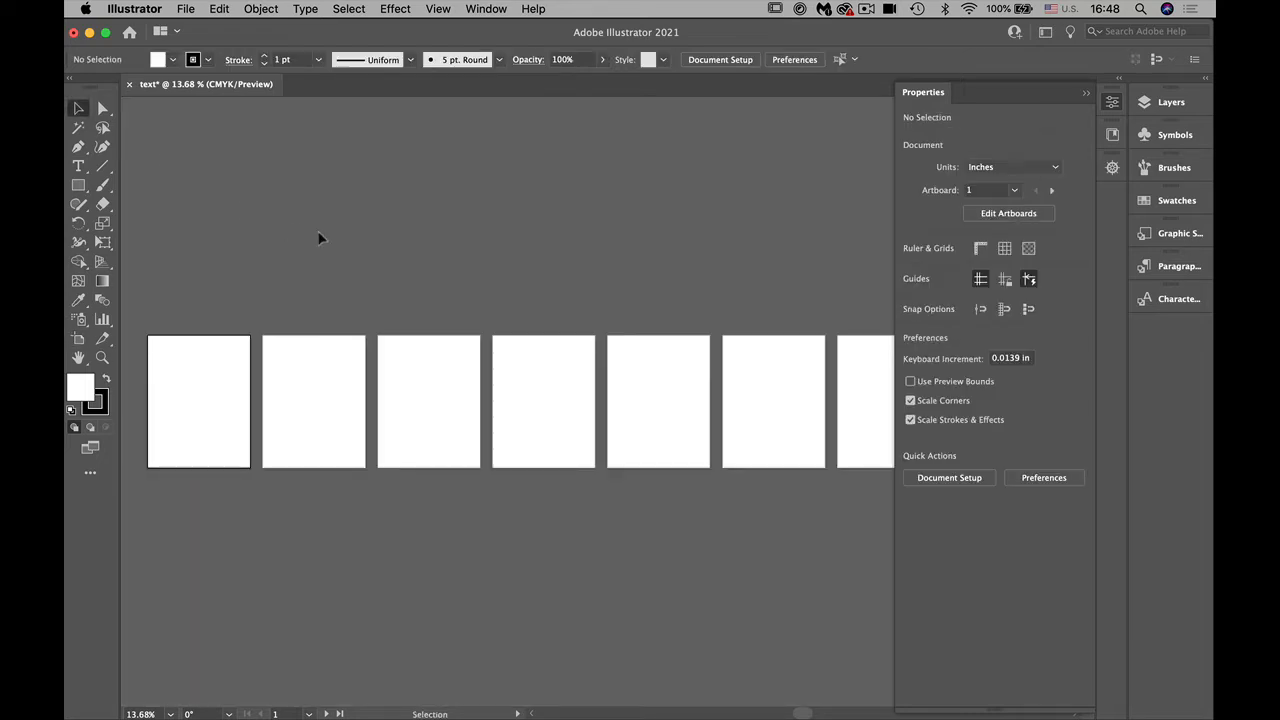
left_click(923, 101)
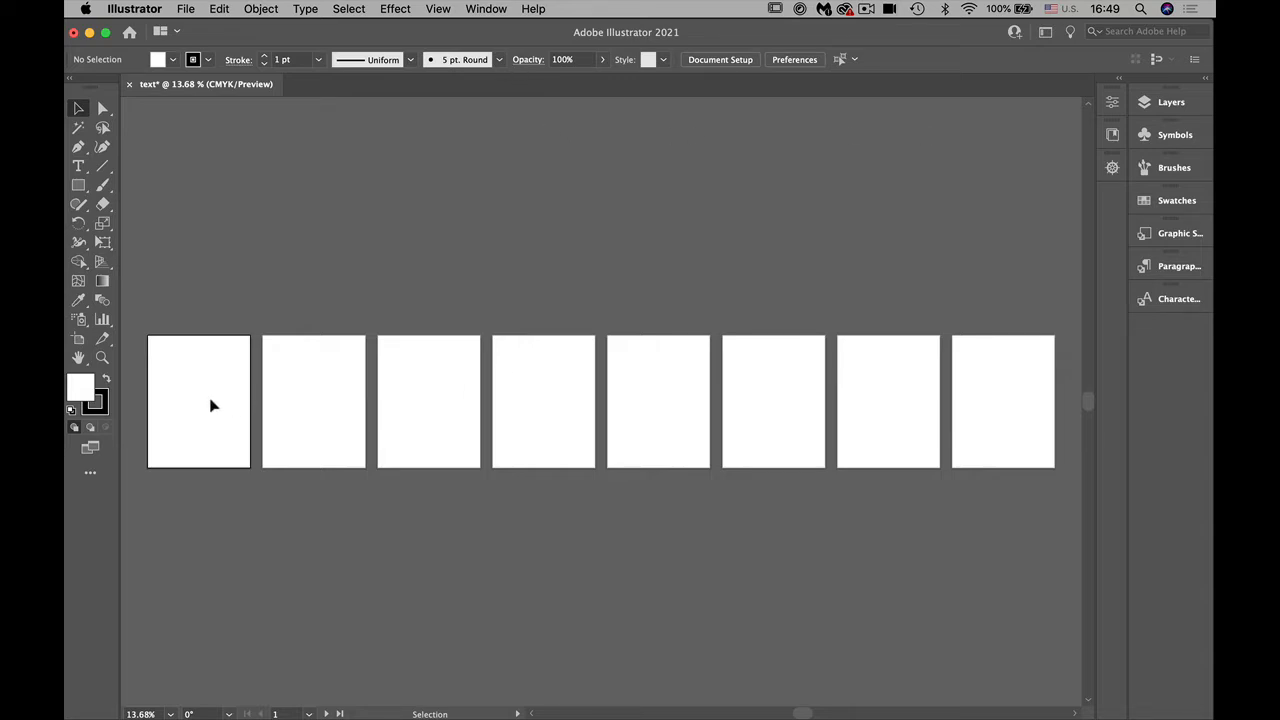
Step: Rename the first artboard in the row as point type
key("super+equal")
key("super+equal")
key("space")
left_click_drag(280, 387, 823, 374)
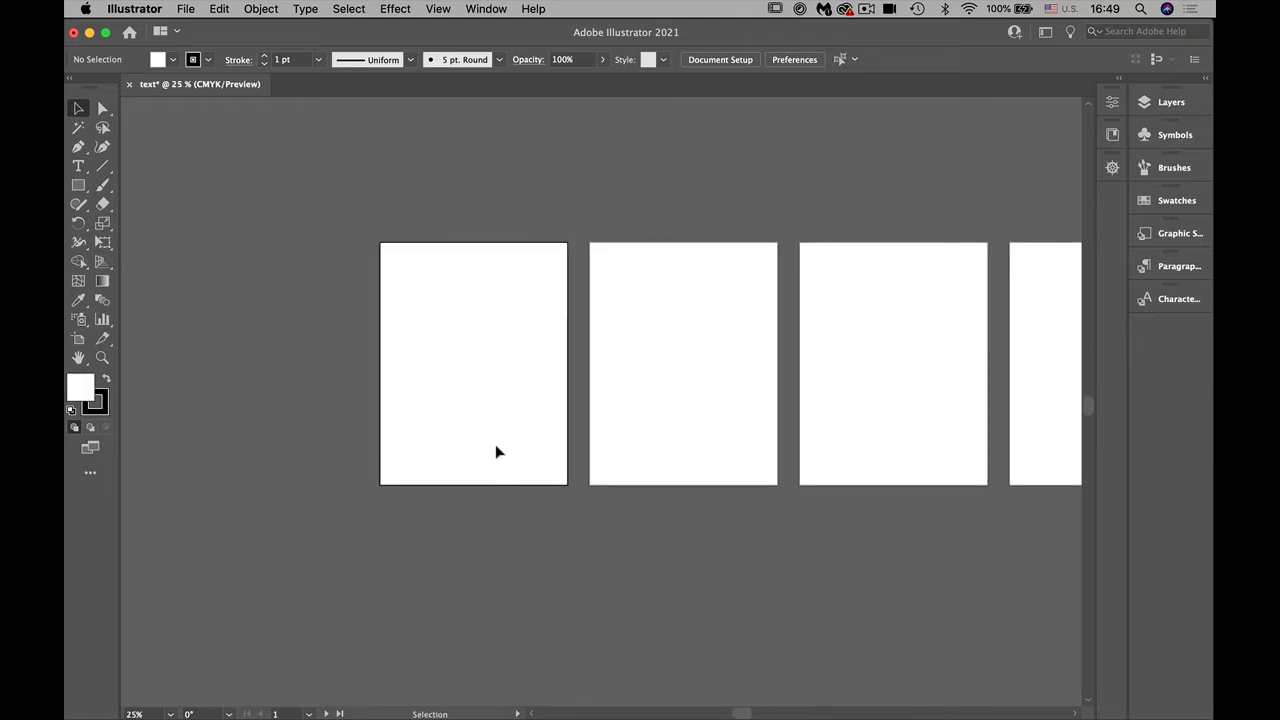
left_click(78, 342)
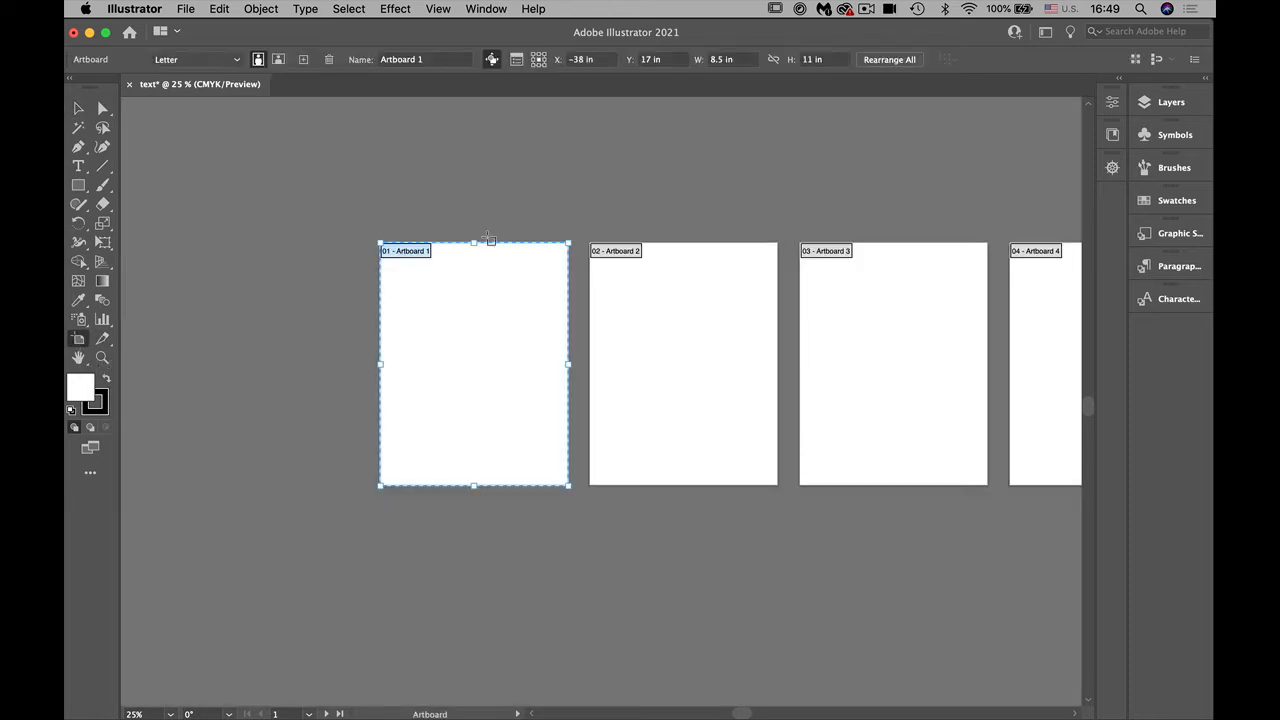
left_click(436, 59)
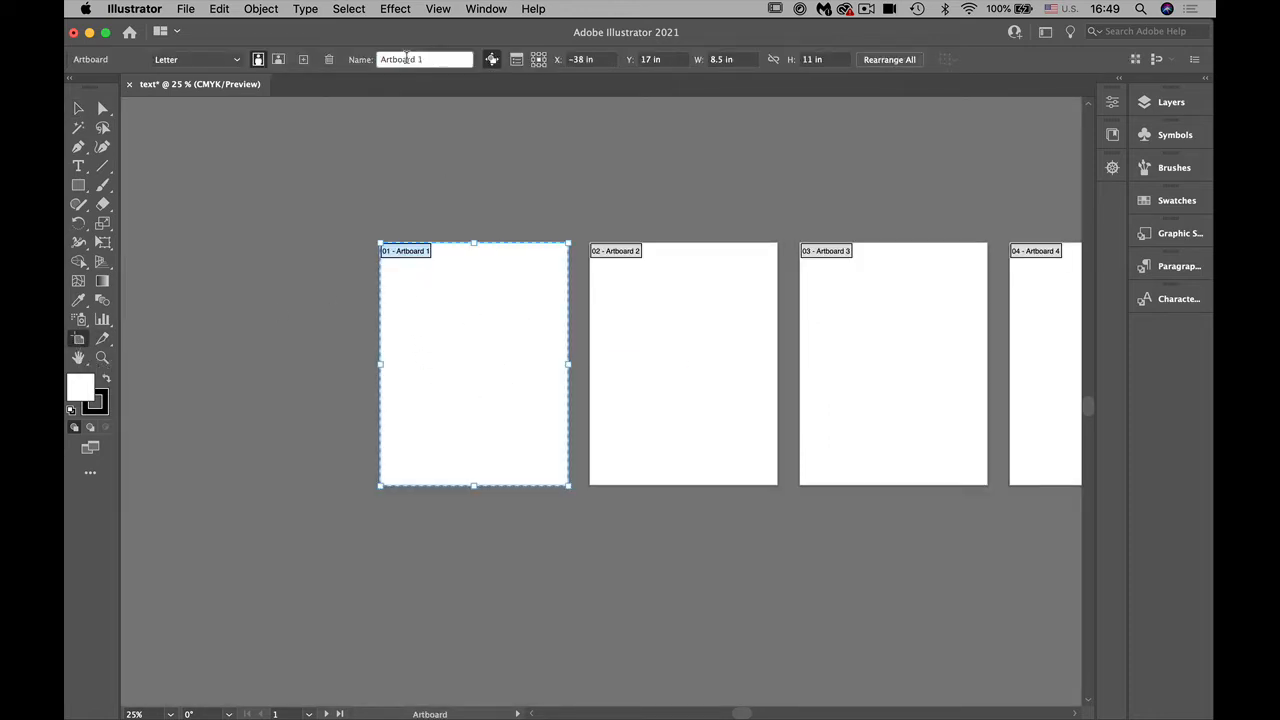
type("point type")
key("Return")
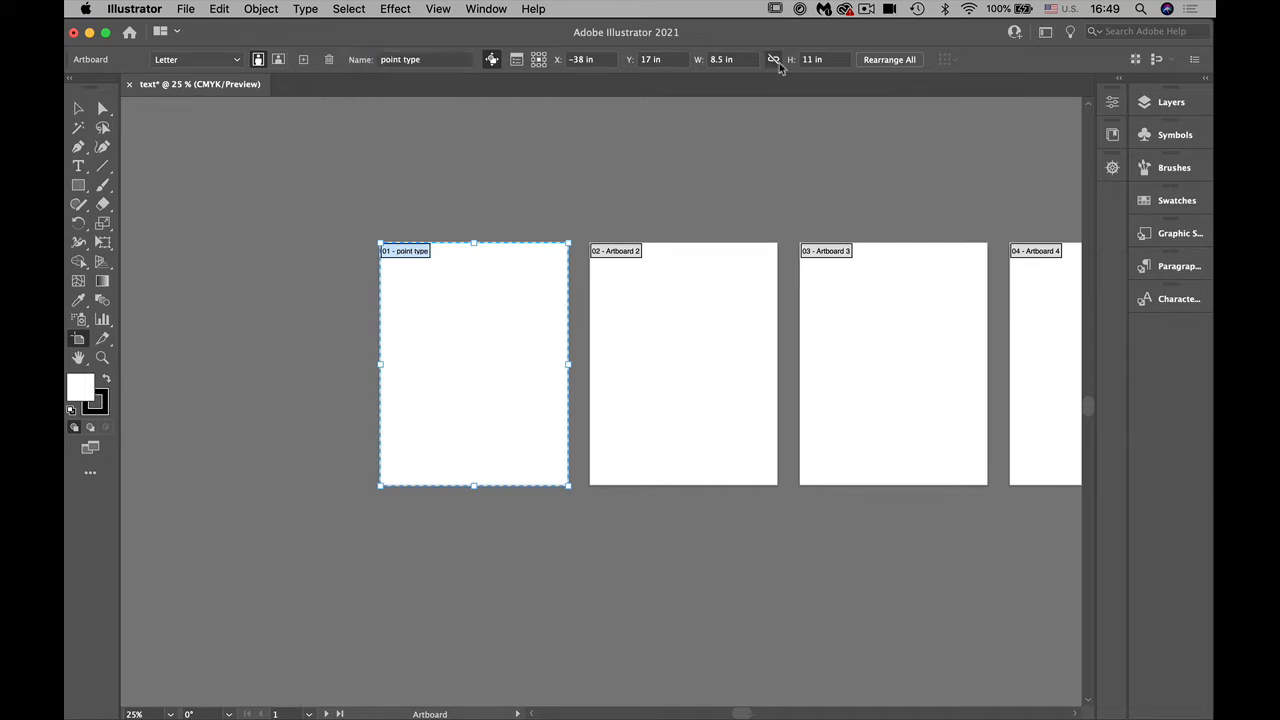
Step: Rename Layer 1 as point type and leave artboard editing
left_click(1160, 103)
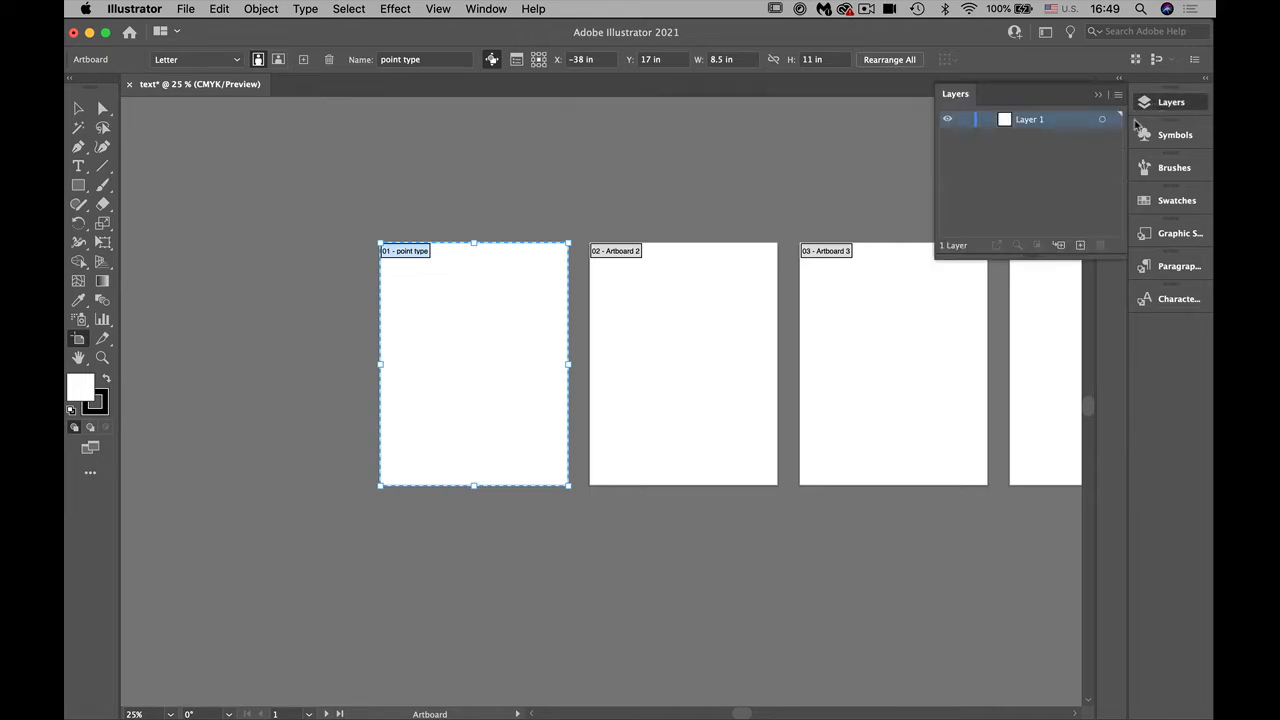
double_click(1040, 121)
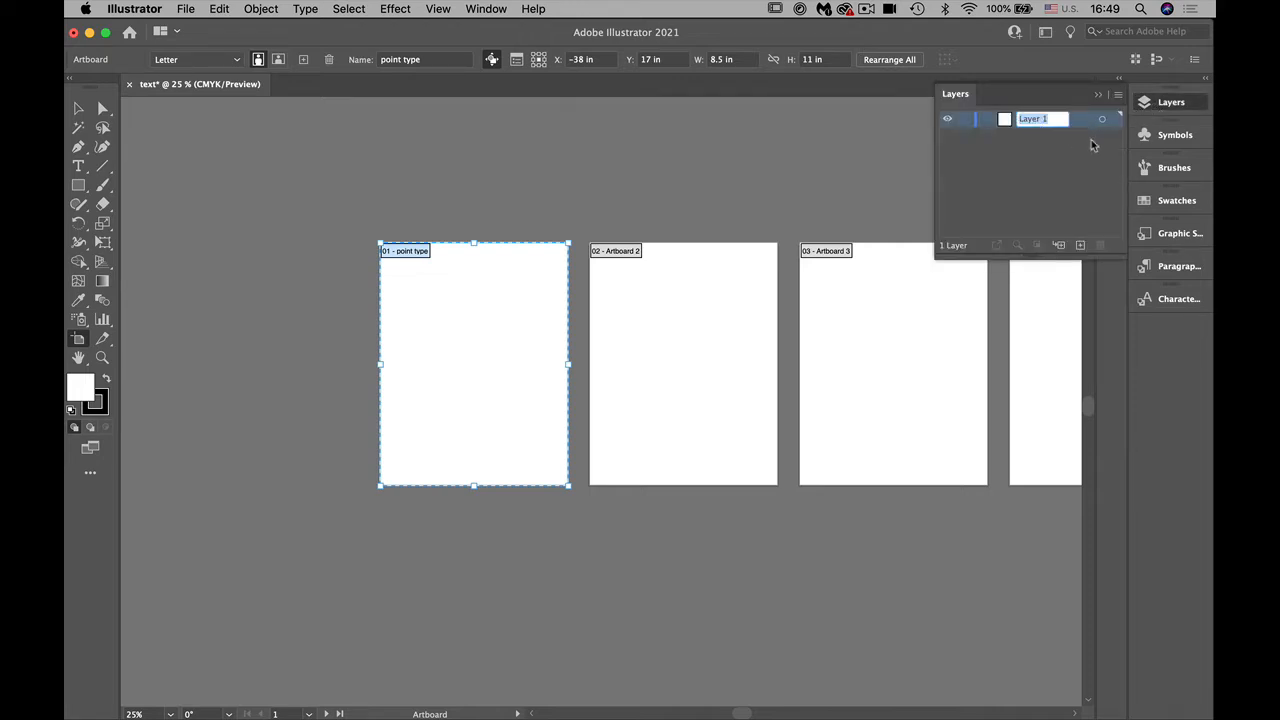
type("Point type")
key("Return")
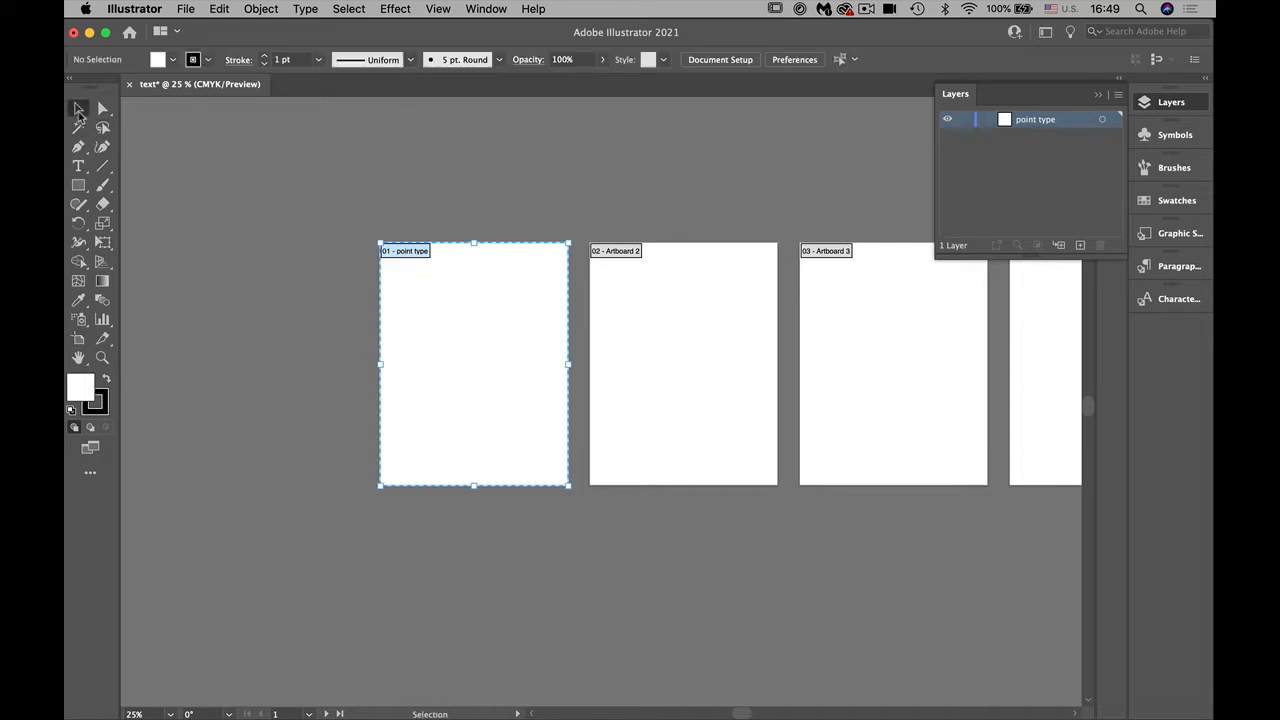
left_click(79, 110)
key("super+equal")
key("super+equal")
key("super+equal")
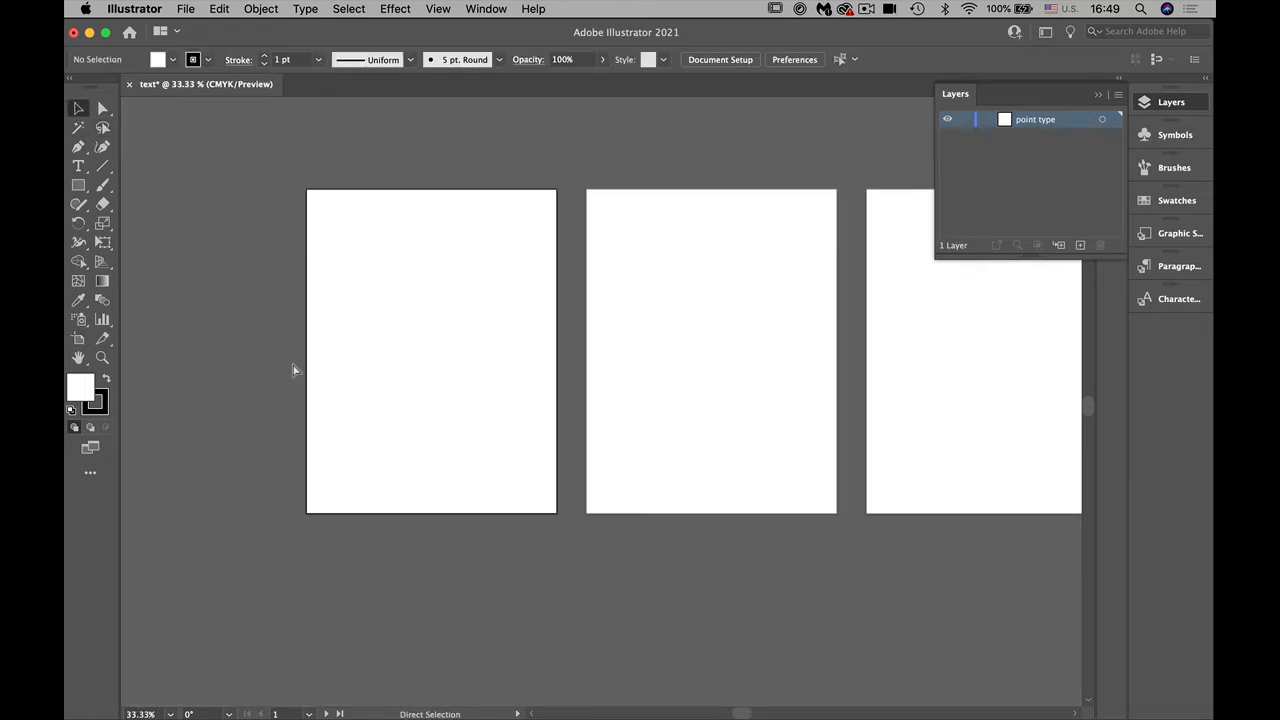
key("space")
left_click_drag(410, 428, 876, 442)
left_click_drag(728, 444, 610, 521)
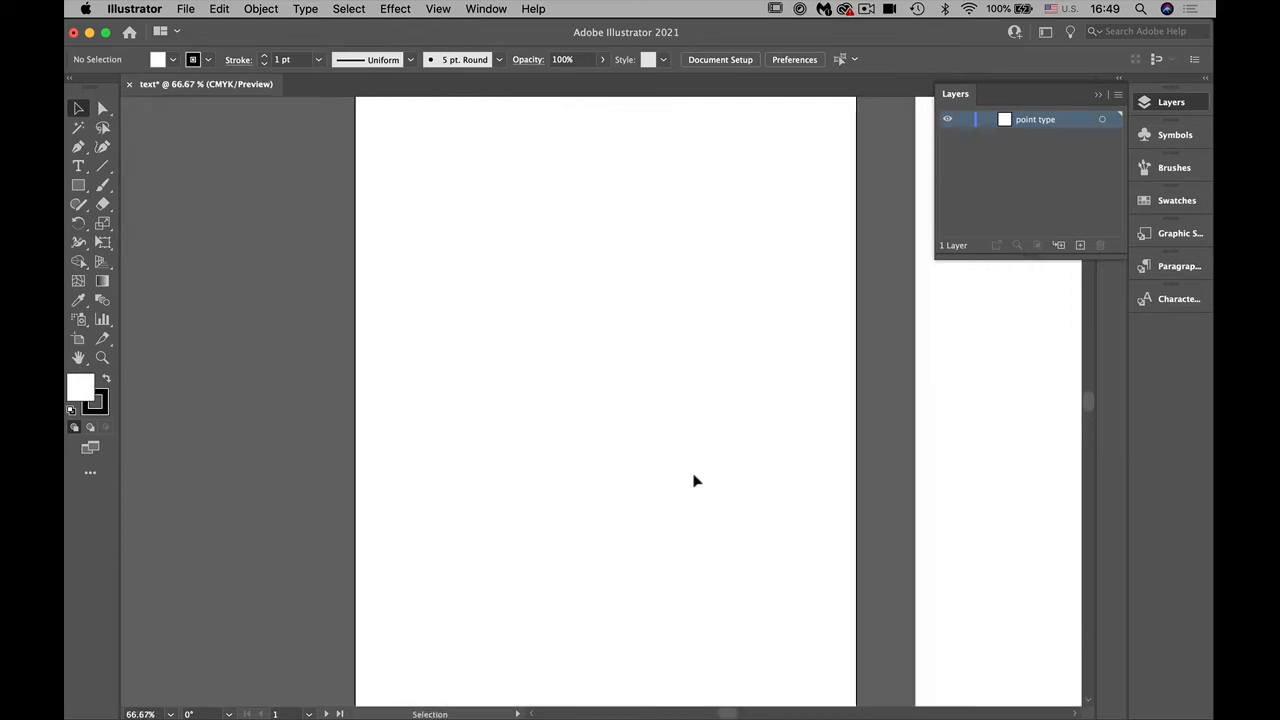
left_click(944, 93)
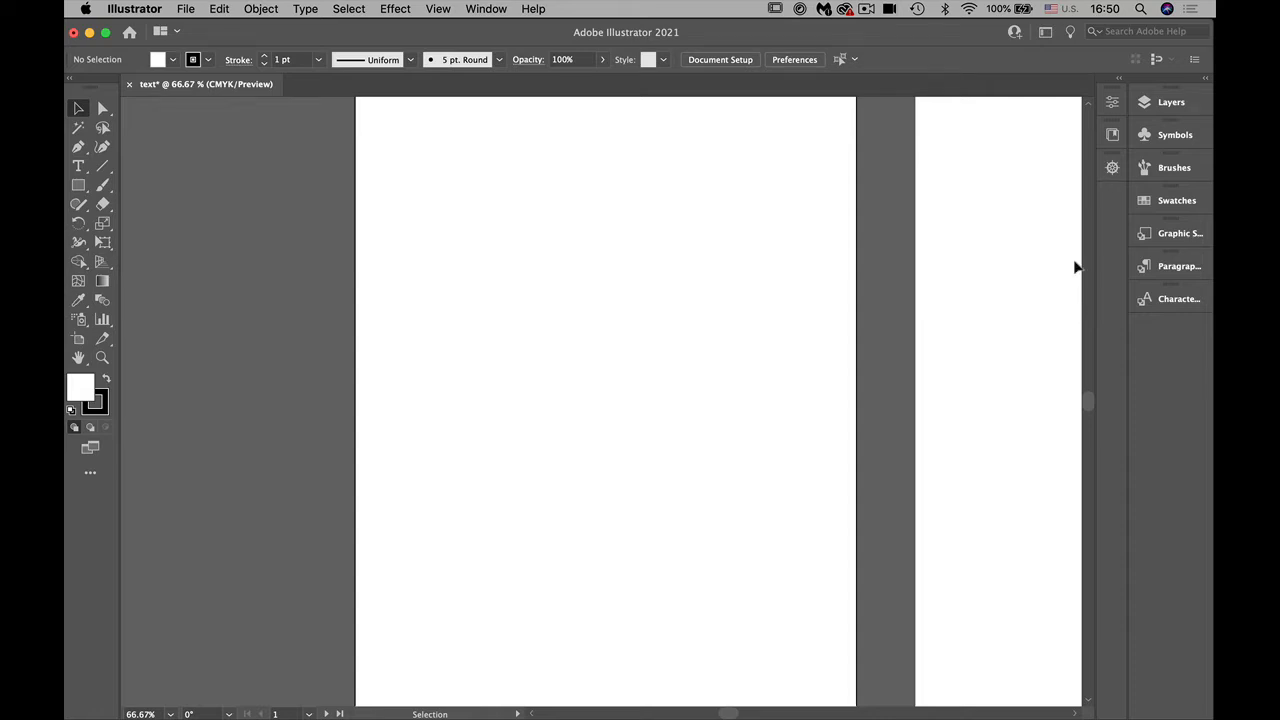
left_click(480, 8)
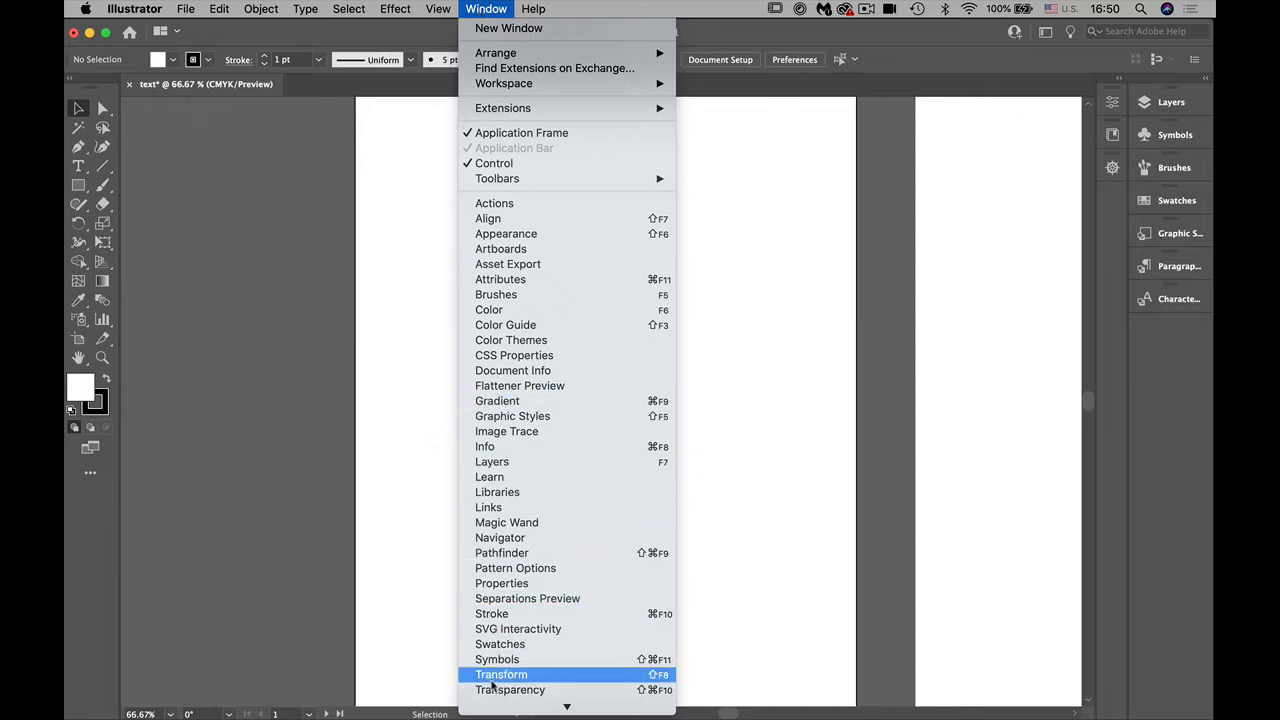
left_click(364, 605)
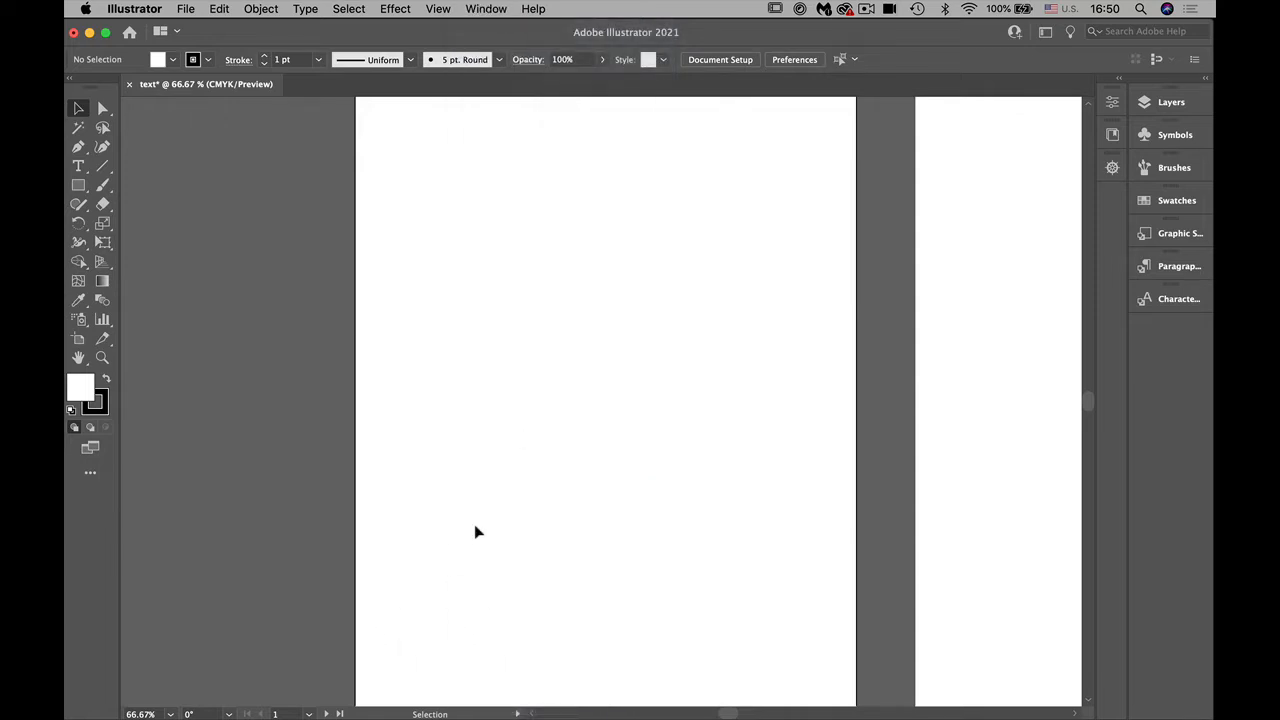
Step: Activate the Type tool and detach the group of type tools as a floating palette beside the first artboard
left_click(78, 167)
left_click(78, 167)
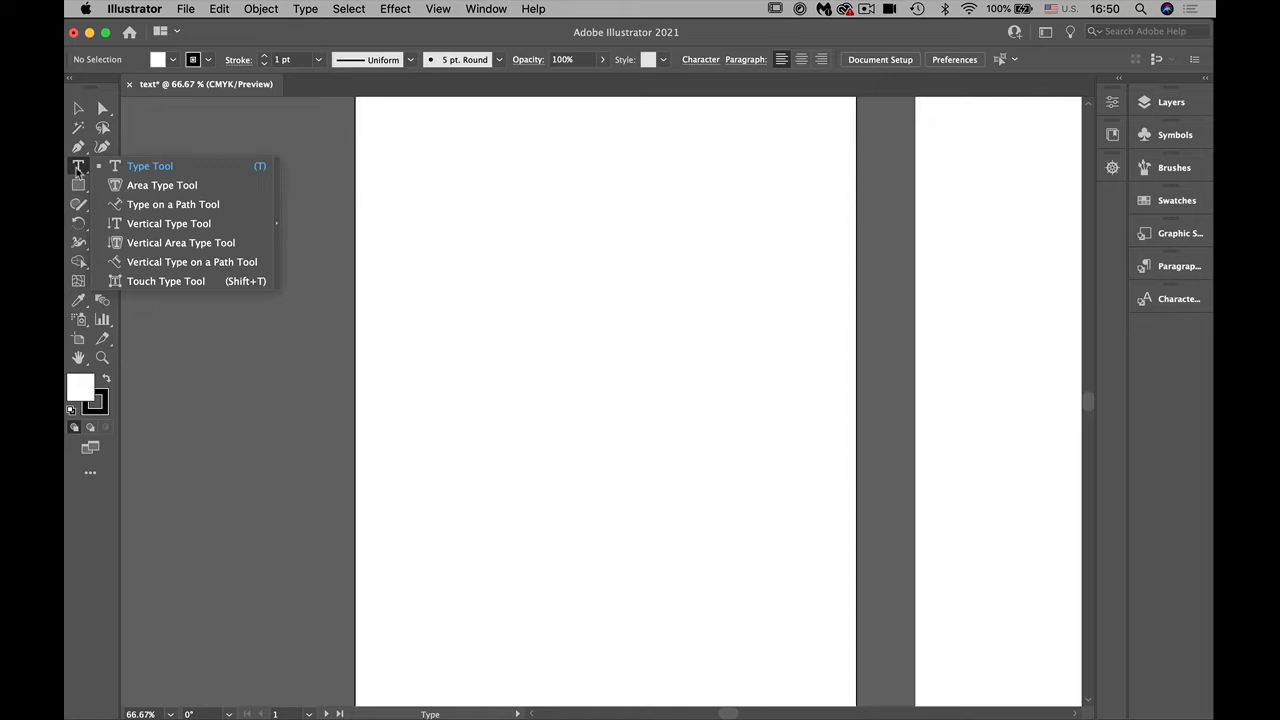
left_click(277, 215)
left_click_drag(163, 175, 229, 119)
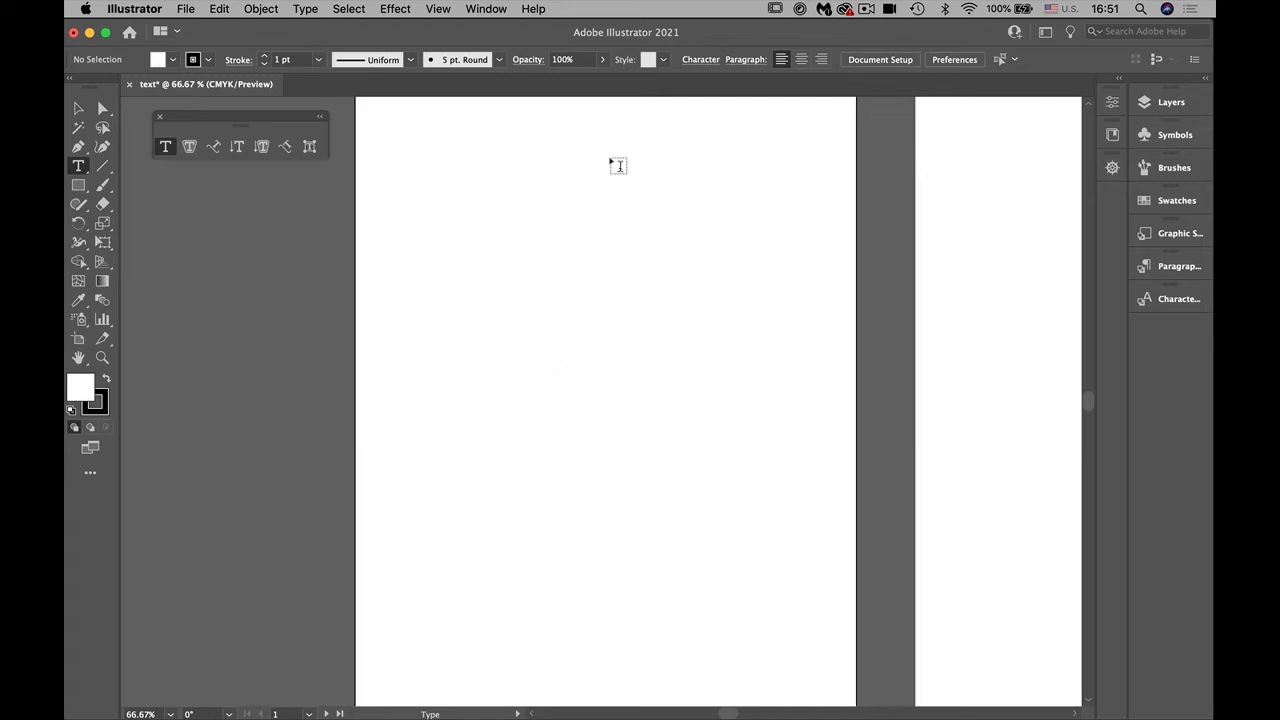
Step: Examine the character and paragraph formatting options for the Type tool, including the additional paragraph and appearance settings
left_click(700, 60)
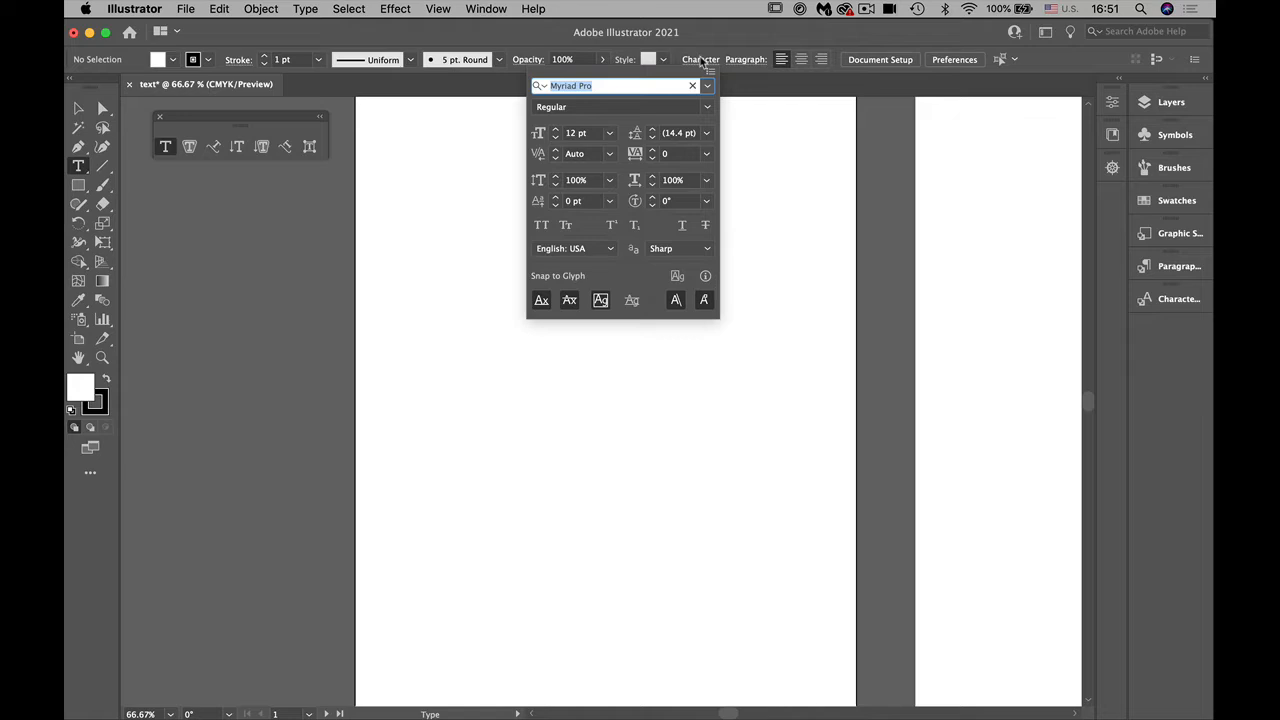
left_click(700, 59)
left_click(743, 60)
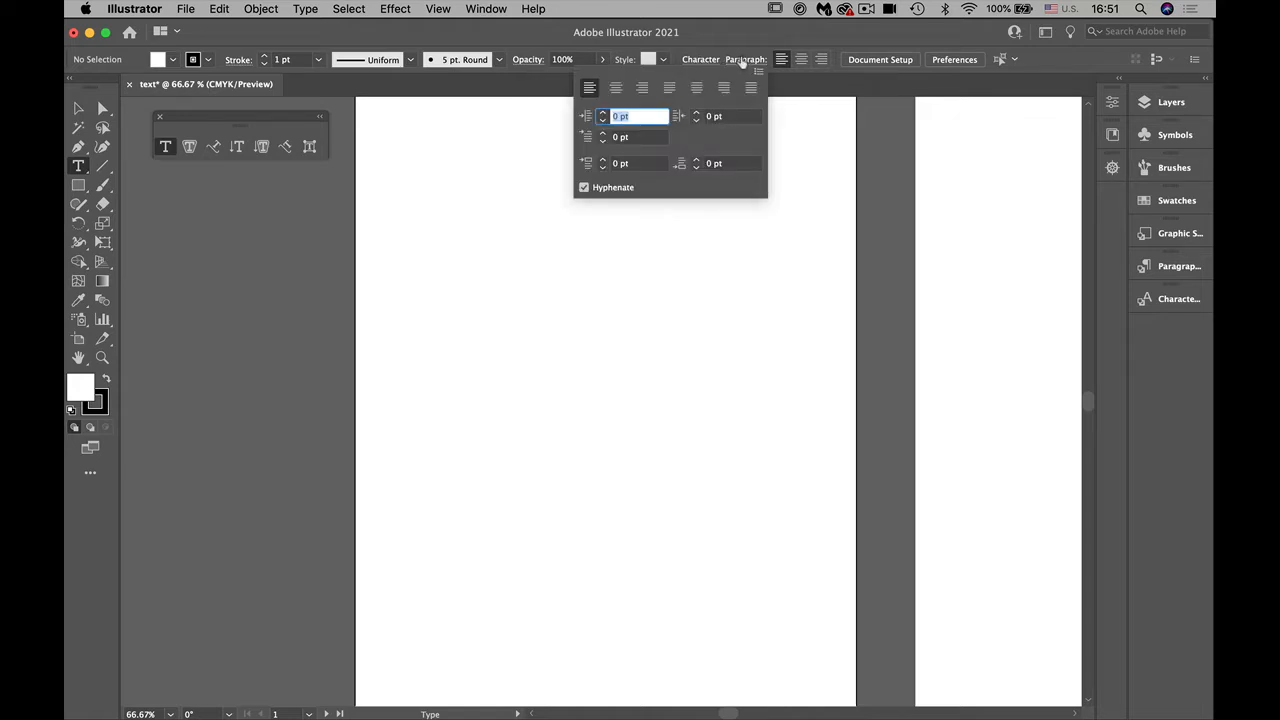
left_click(743, 60)
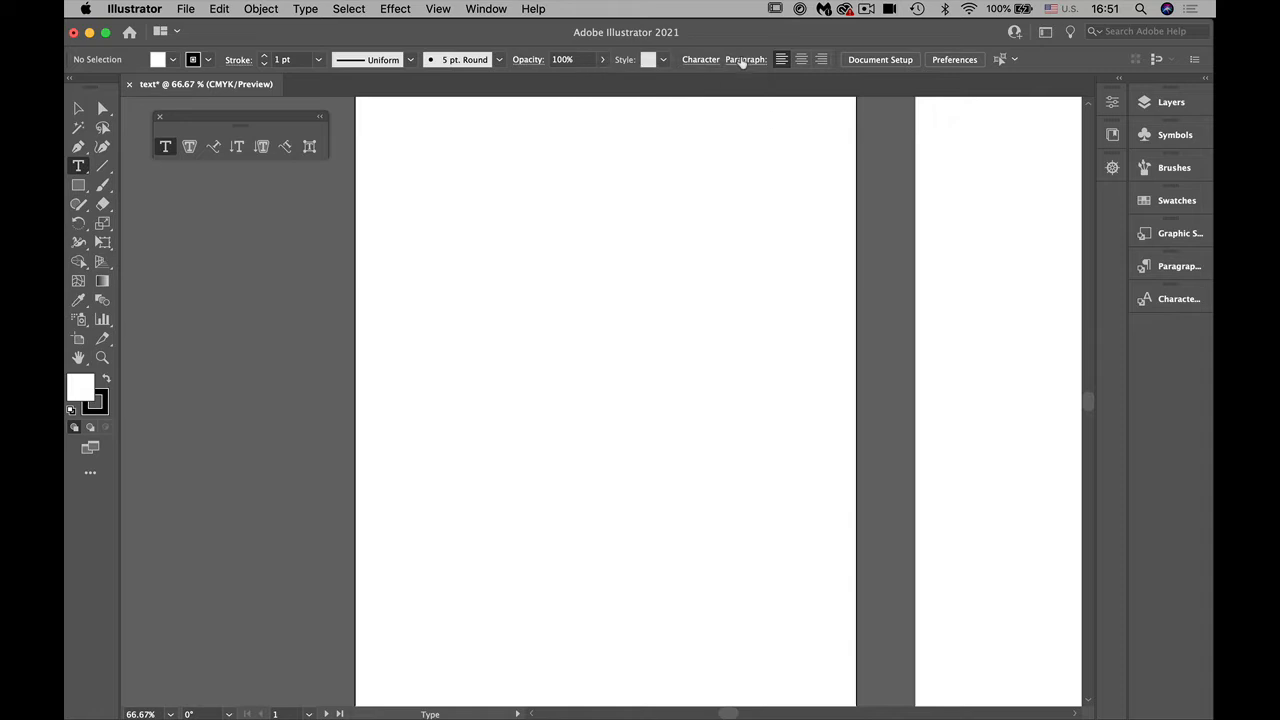
left_click(1111, 103)
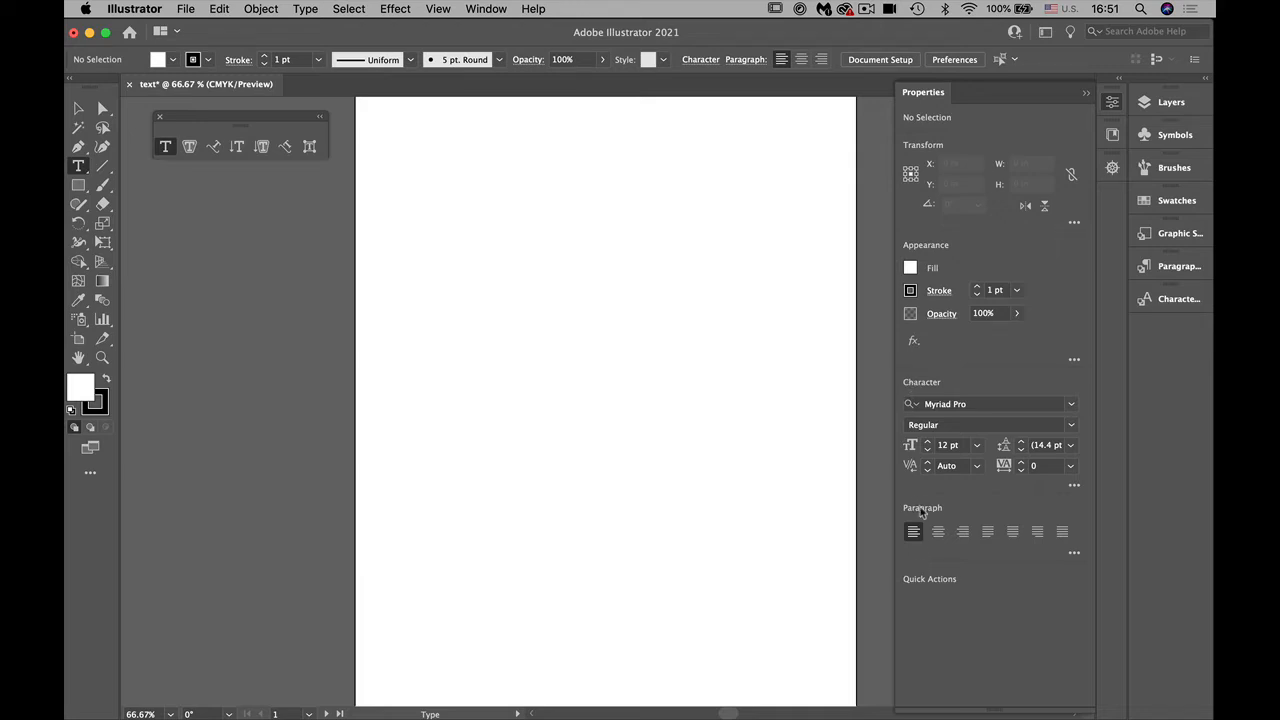
left_click(1074, 555)
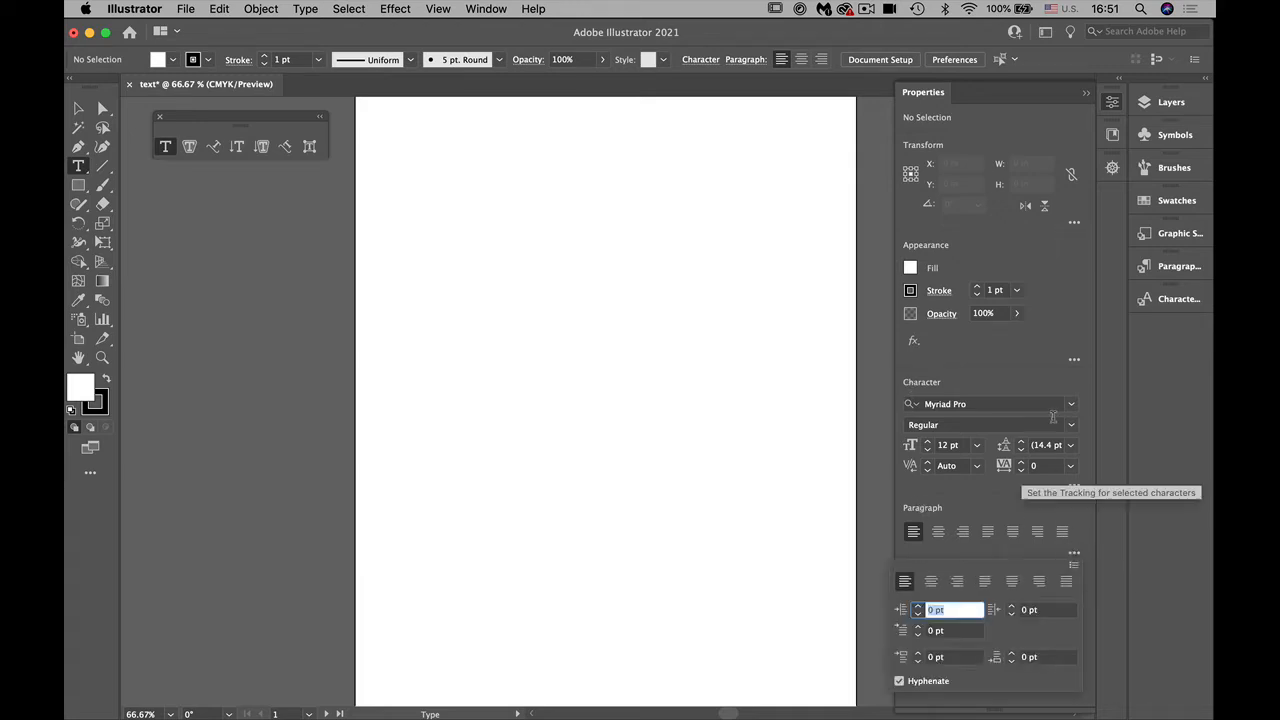
left_click(1074, 362)
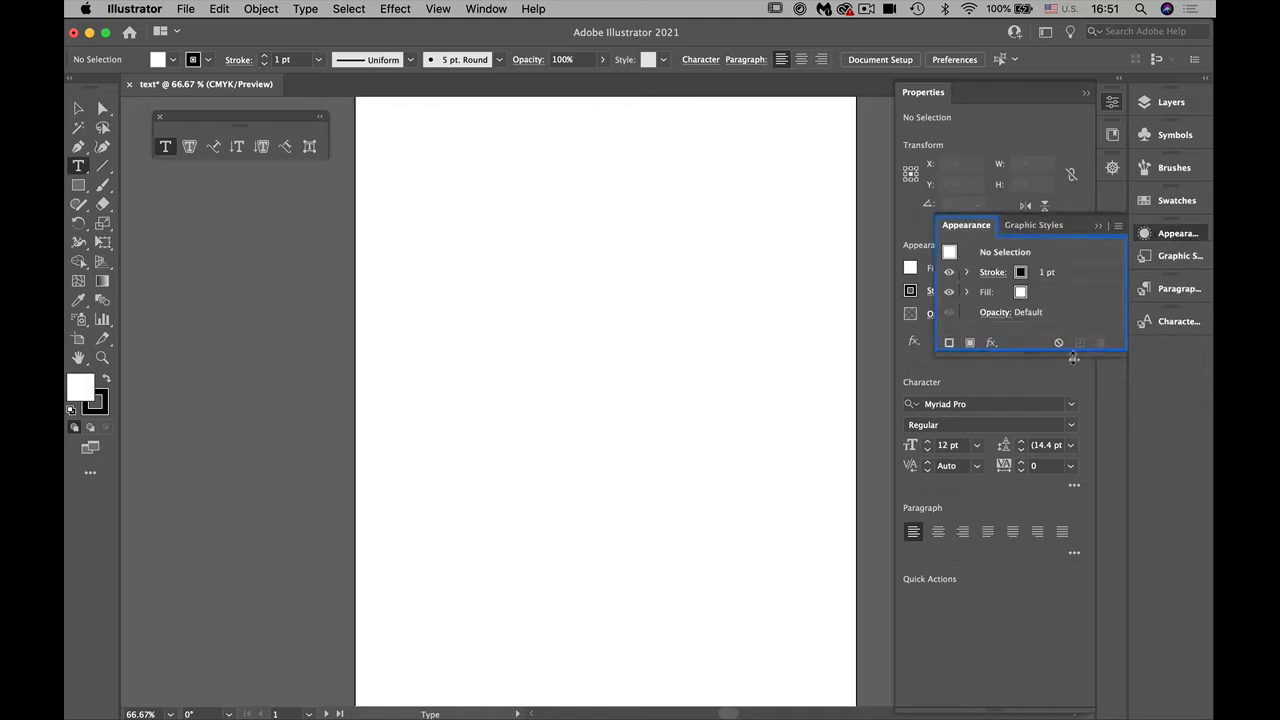
left_click(1074, 362)
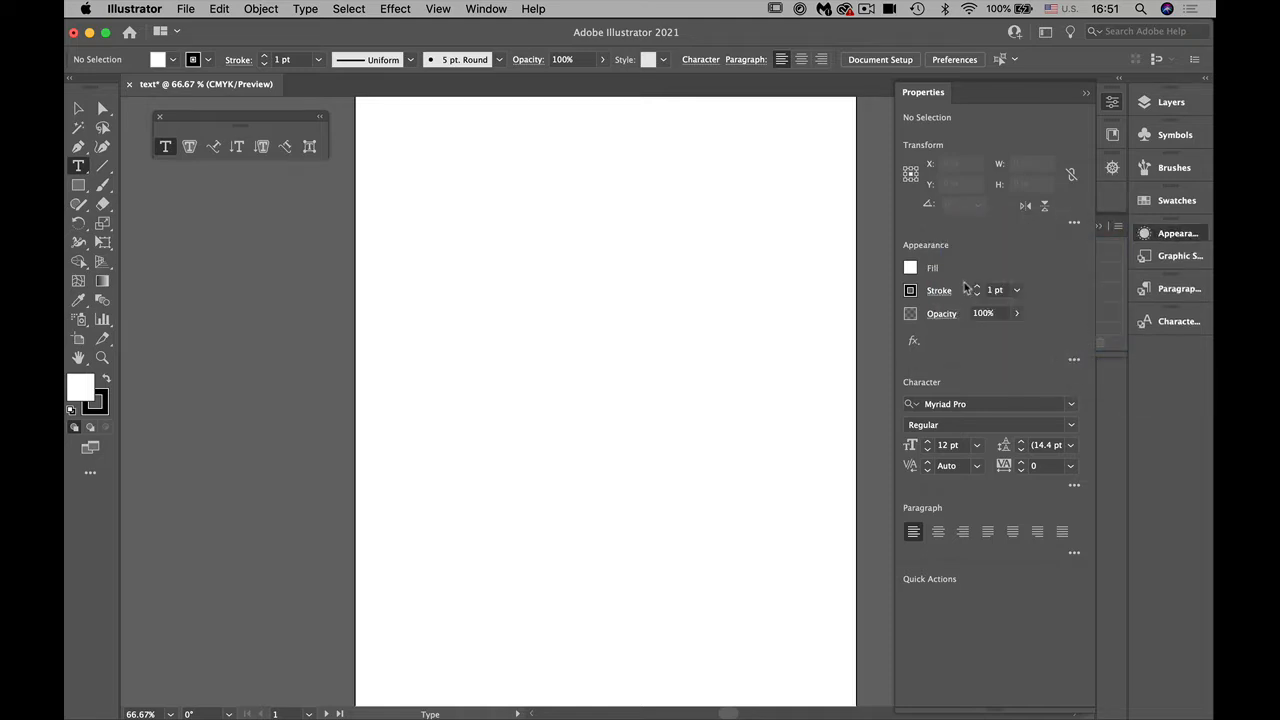
left_click(929, 96)
left_click(978, 228)
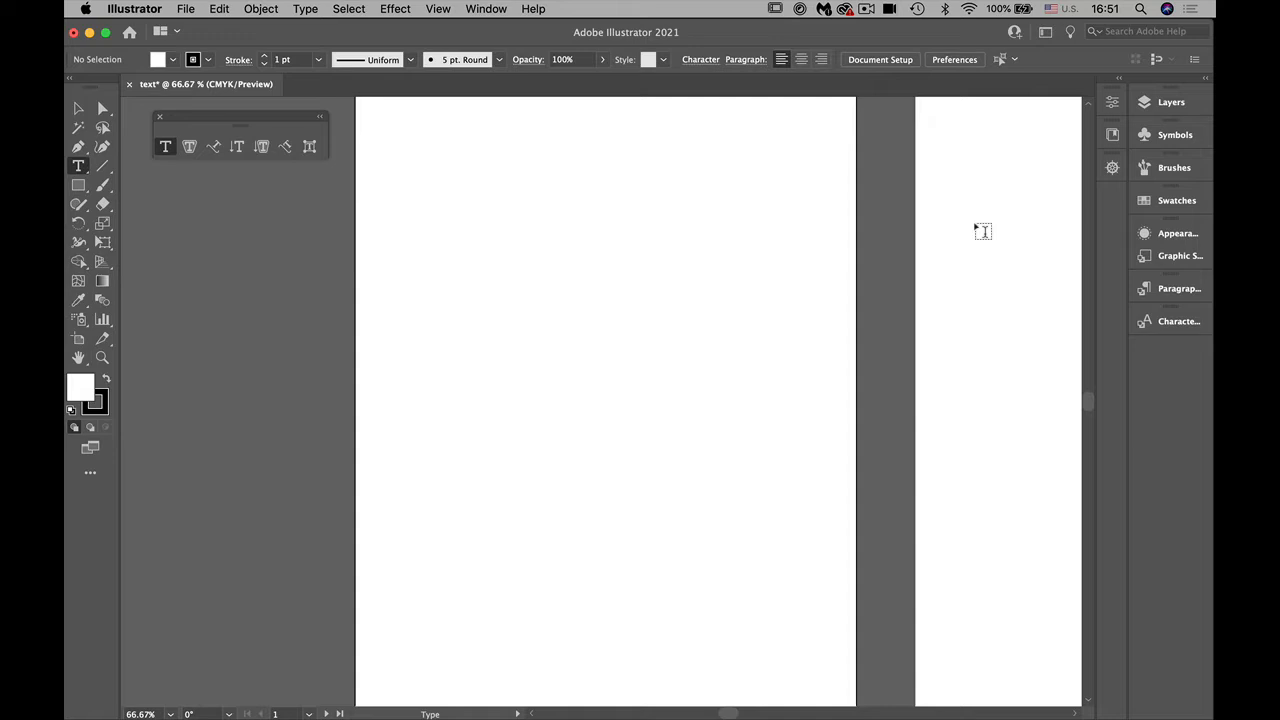
Step: Open the Character panel group, view its Paragraph and OpenType options, and separate and close the OpenType panel
left_click(485, 8)
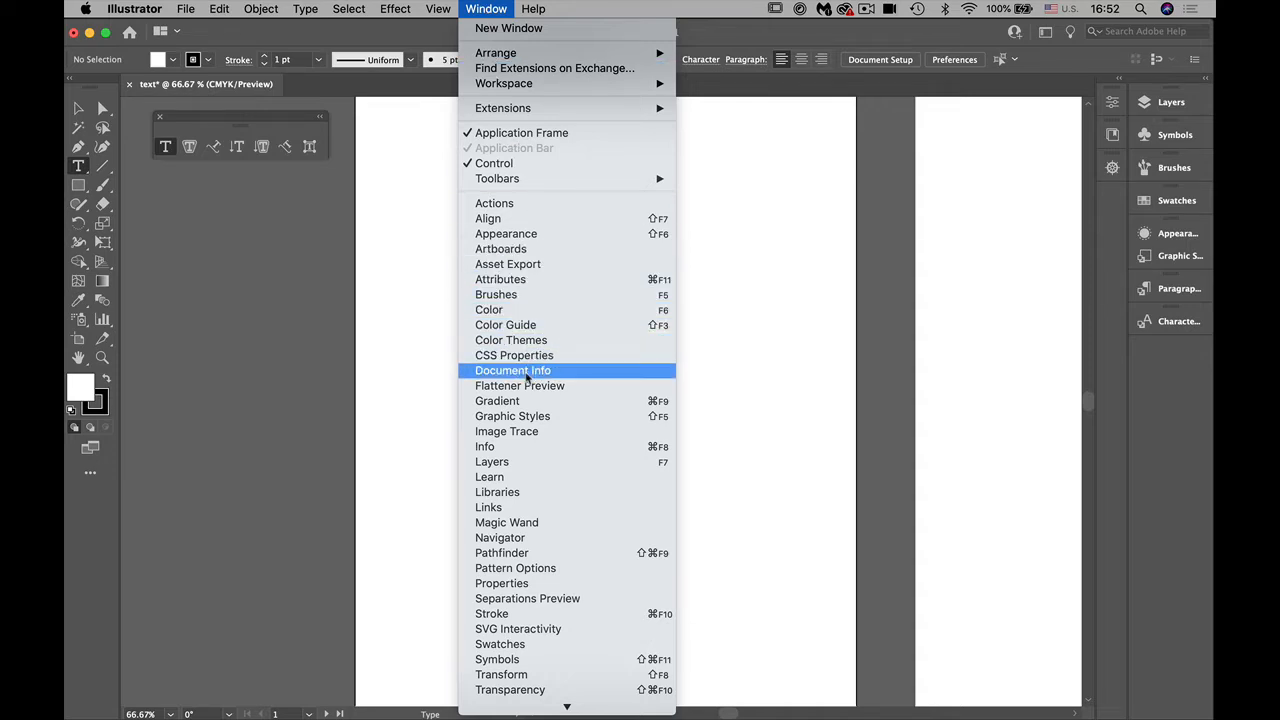
mouse_move(580, 718)
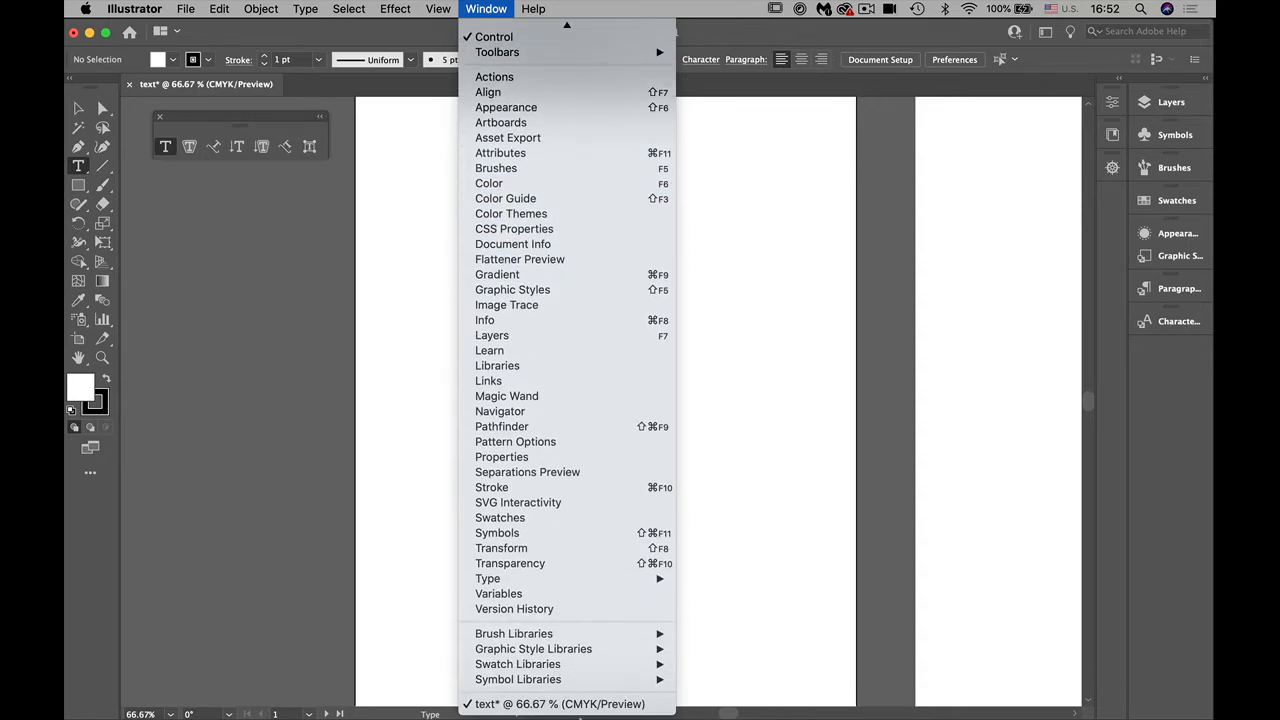
mouse_move(571, 580)
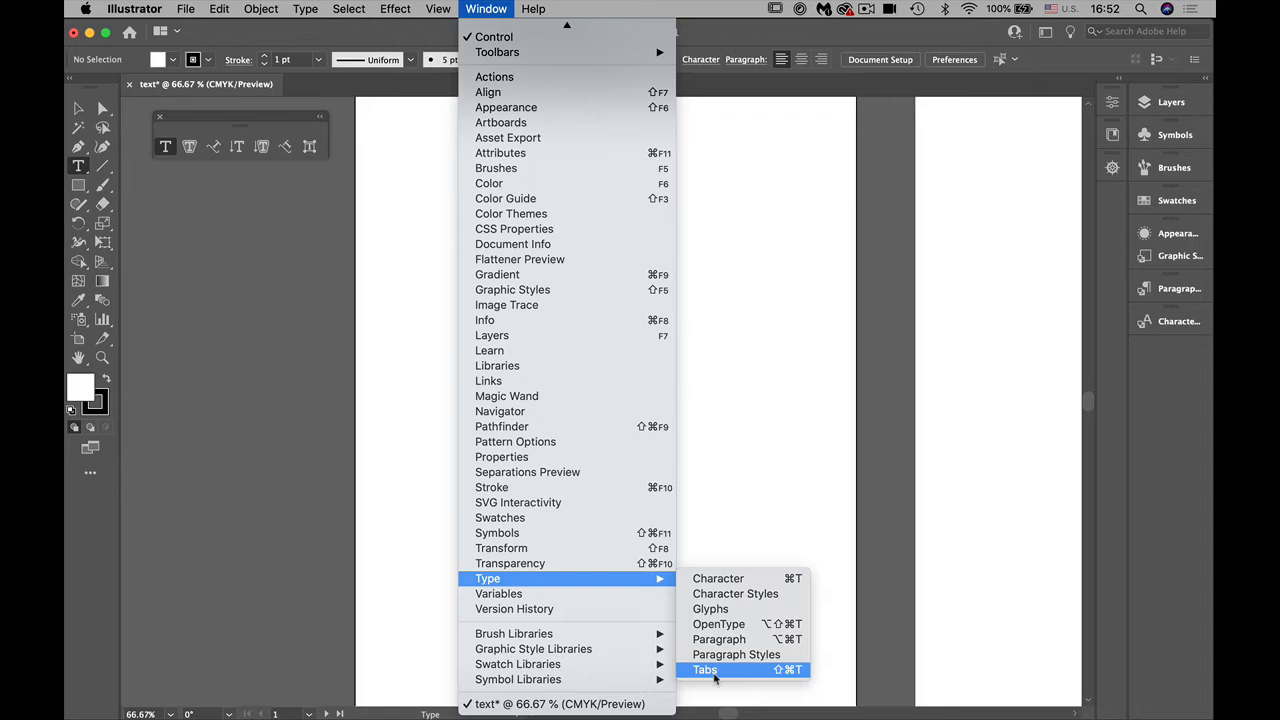
left_click(698, 580)
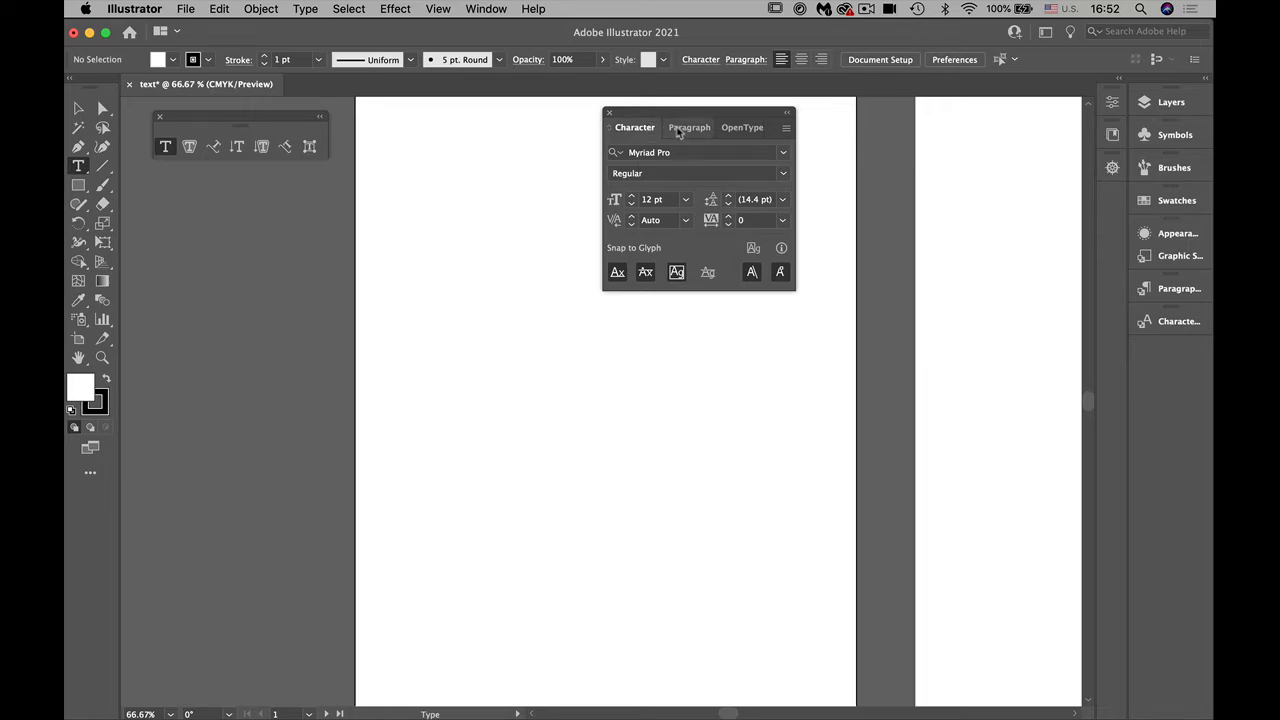
left_click(686, 128)
left_click(741, 129)
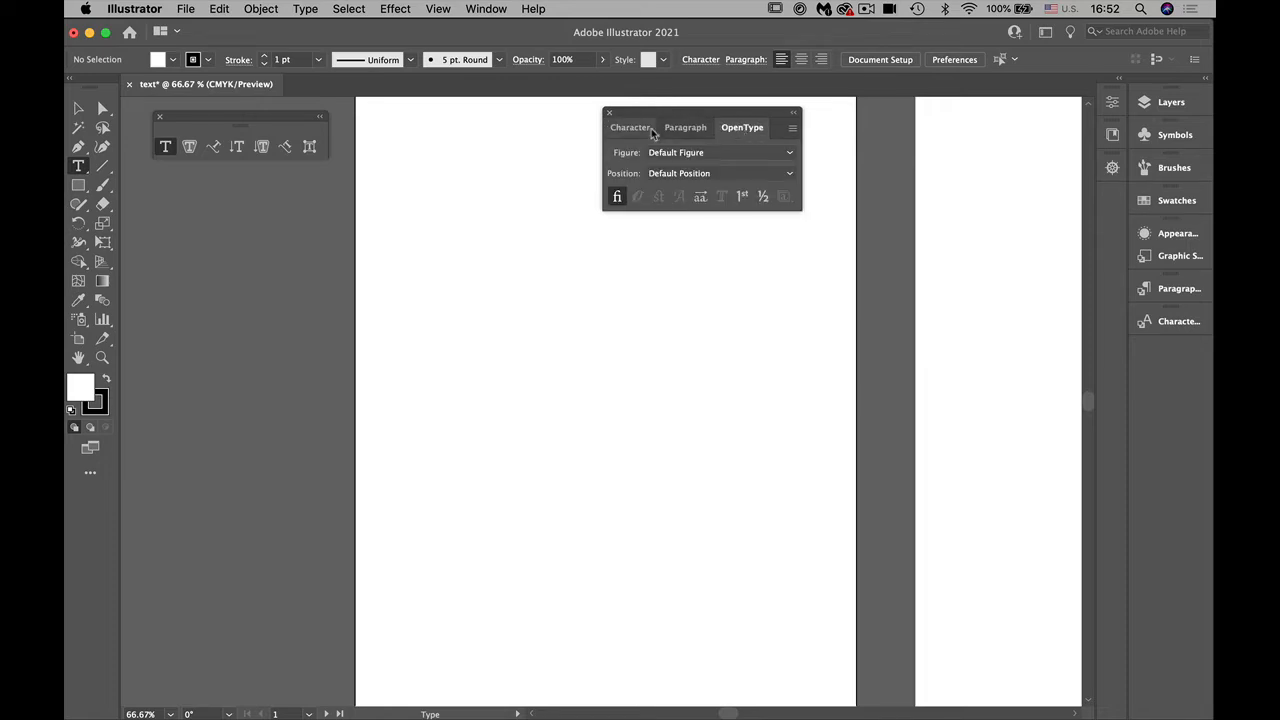
left_click(634, 128)
left_click(743, 130)
left_click_drag(742, 136, 866, 280)
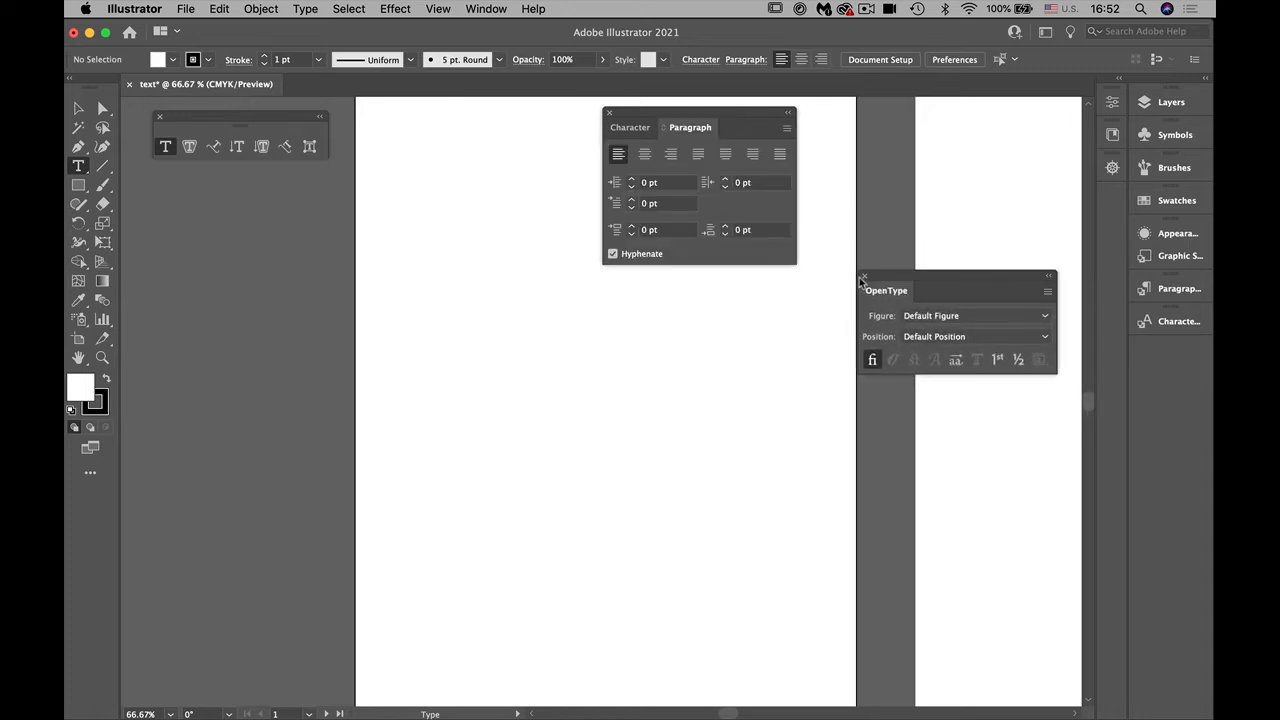
left_click(865, 277)
Step: Place the Character panel beside the first artboard, dock the Paragraph panel beneath it, and move the type tools palette up clear of them
left_click_drag(628, 127, 171, 190)
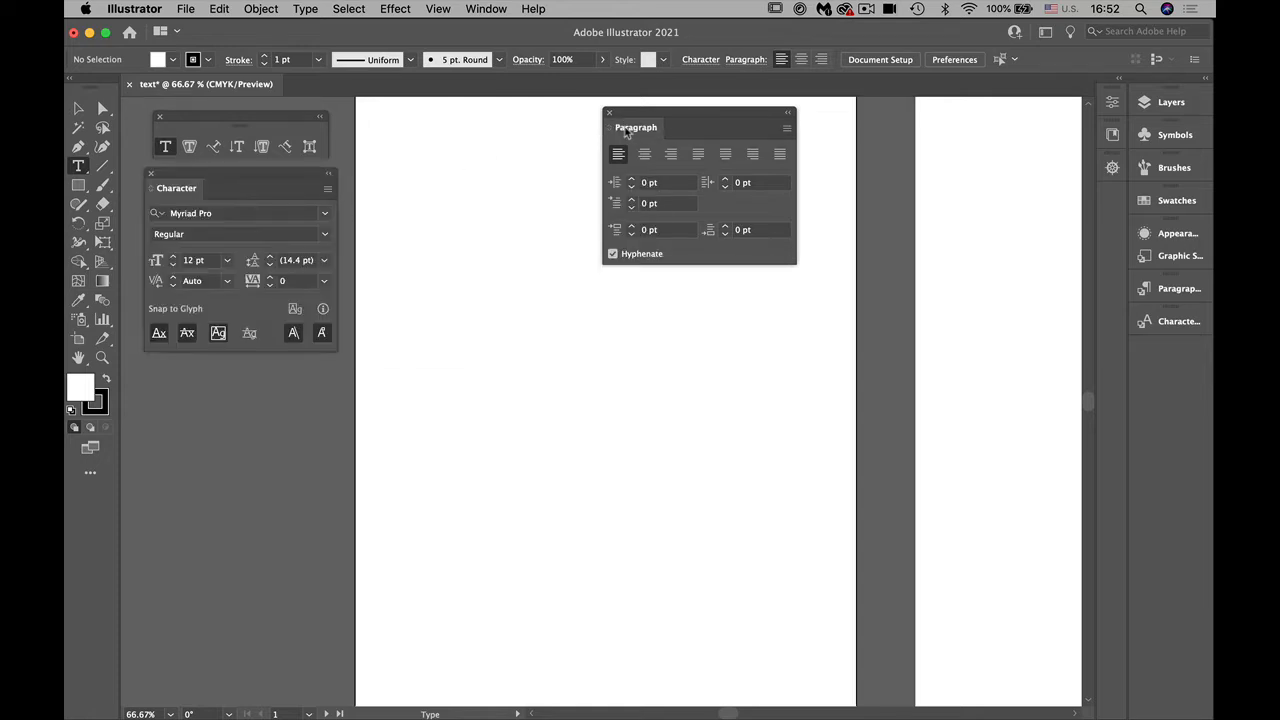
left_click_drag(618, 130, 299, 437)
left_click_drag(259, 481, 149, 352)
left_click_drag(181, 124, 194, 104)
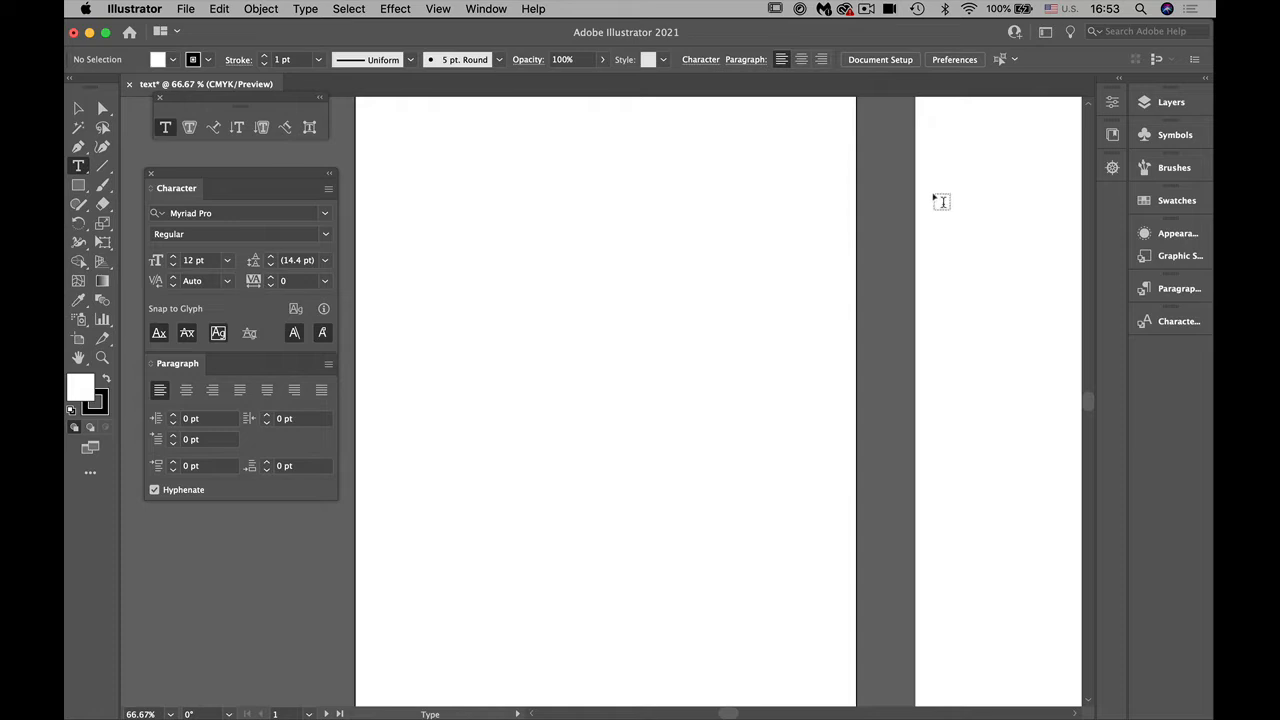
Step: Show the full set of Character options and put the Character and Paragraph panels back beside the first artboard
left_click_drag(257, 174, 443, 134)
left_click_drag(545, 138, 686, 133)
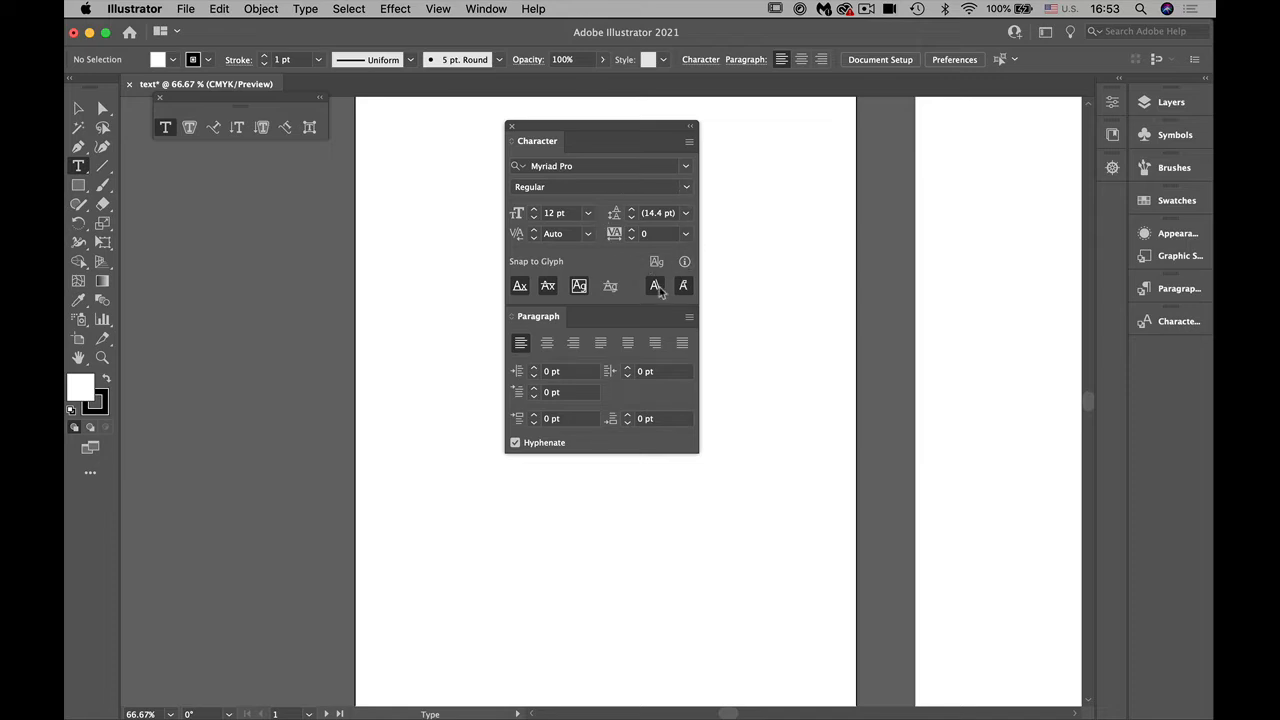
left_click(688, 143)
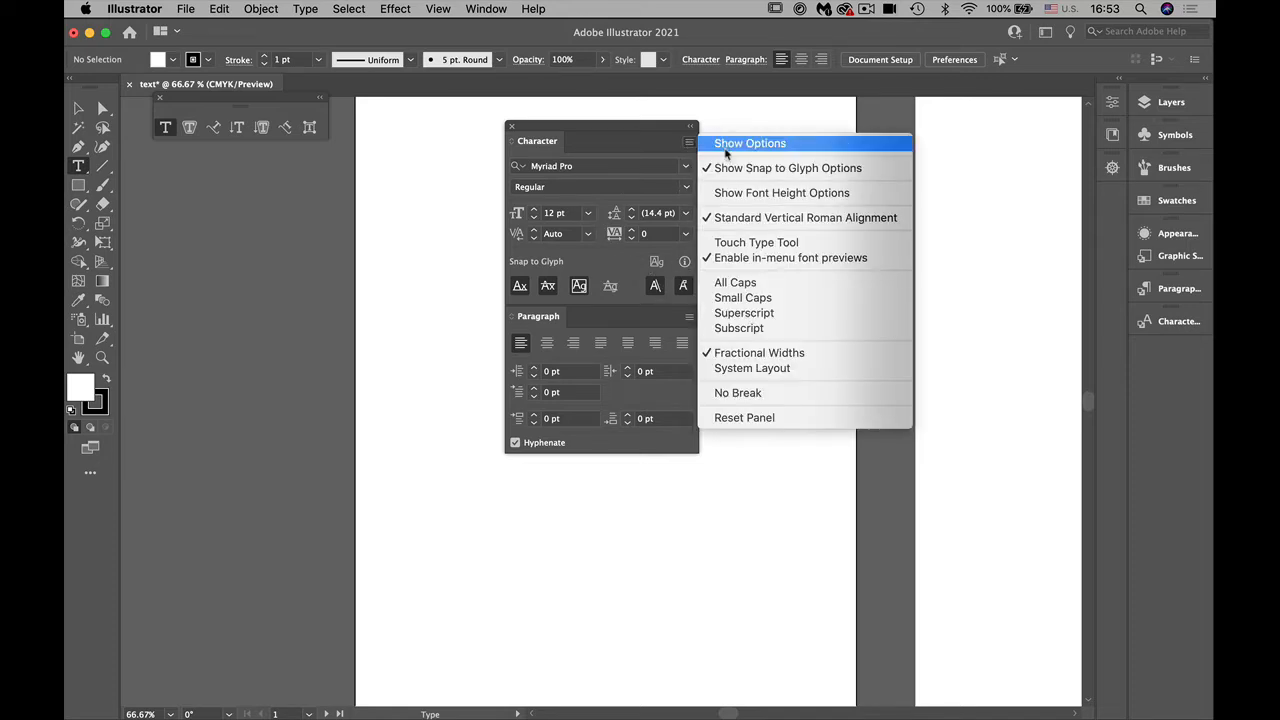
left_click(727, 147)
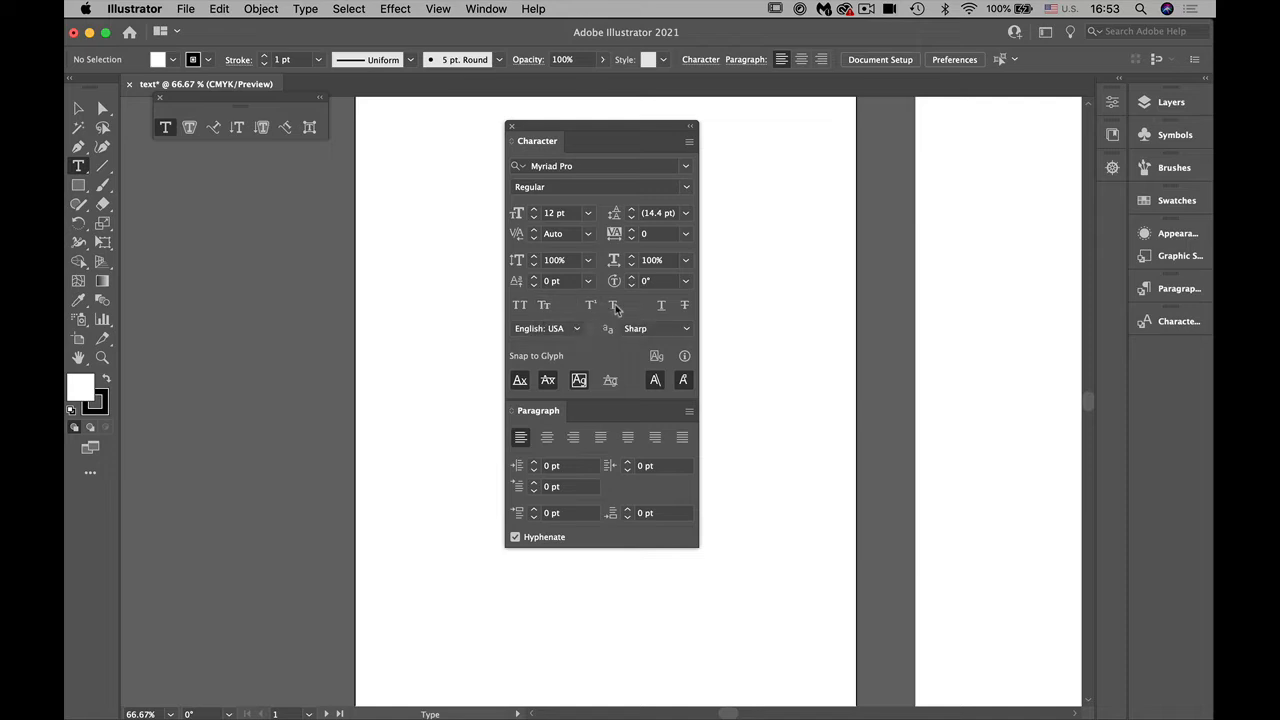
left_click(520, 384)
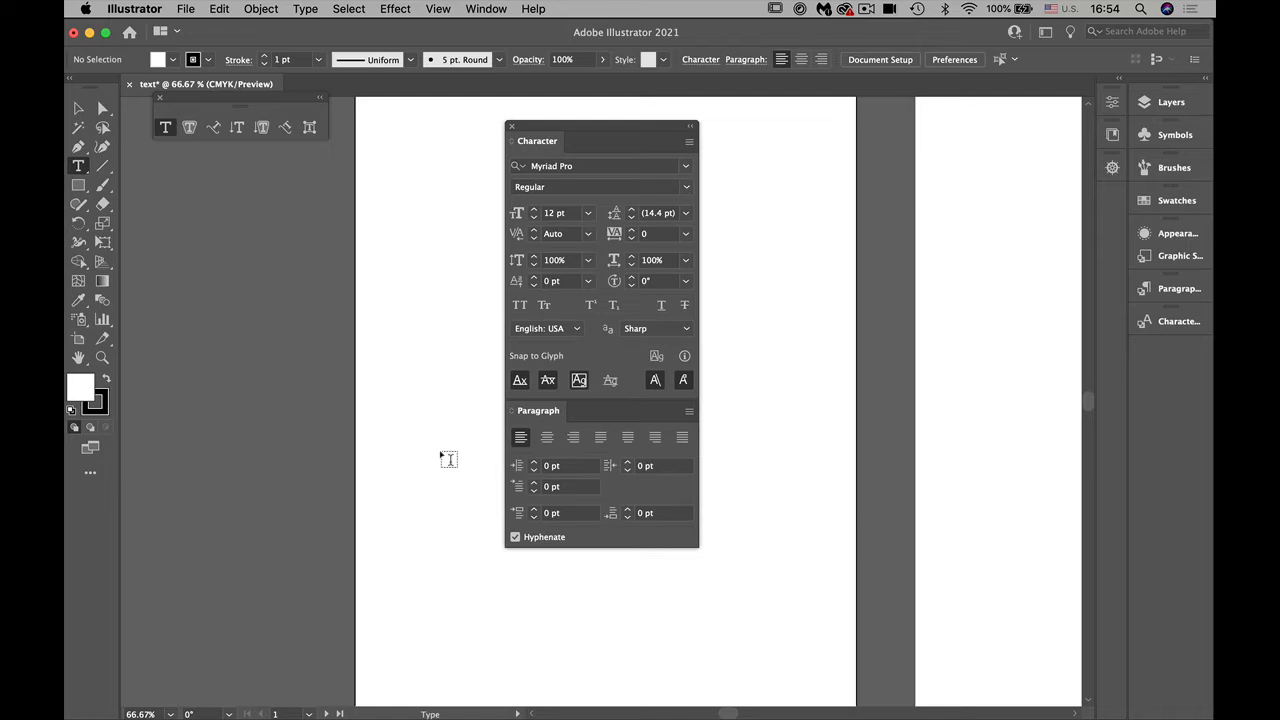
left_click_drag(534, 130, 170, 182)
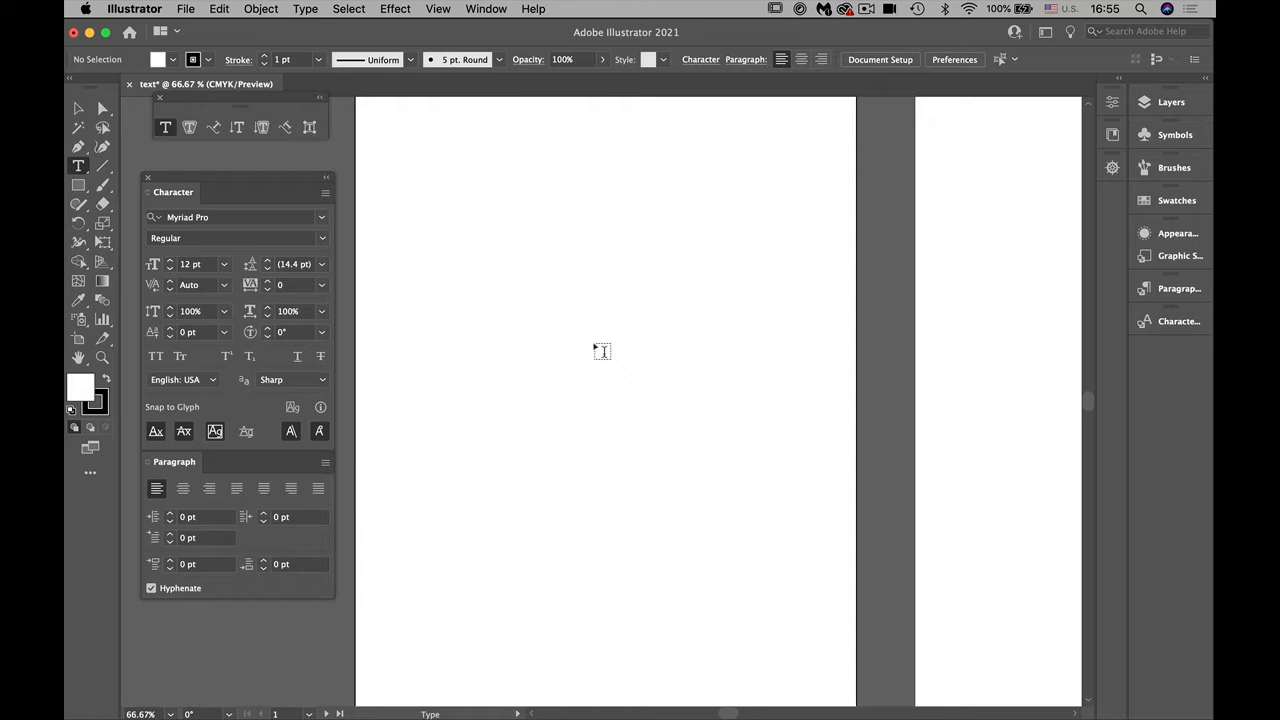
Step: Create placeholder point type near the upper left of the first artboard and set its font size to 72 pt
left_click(428, 147)
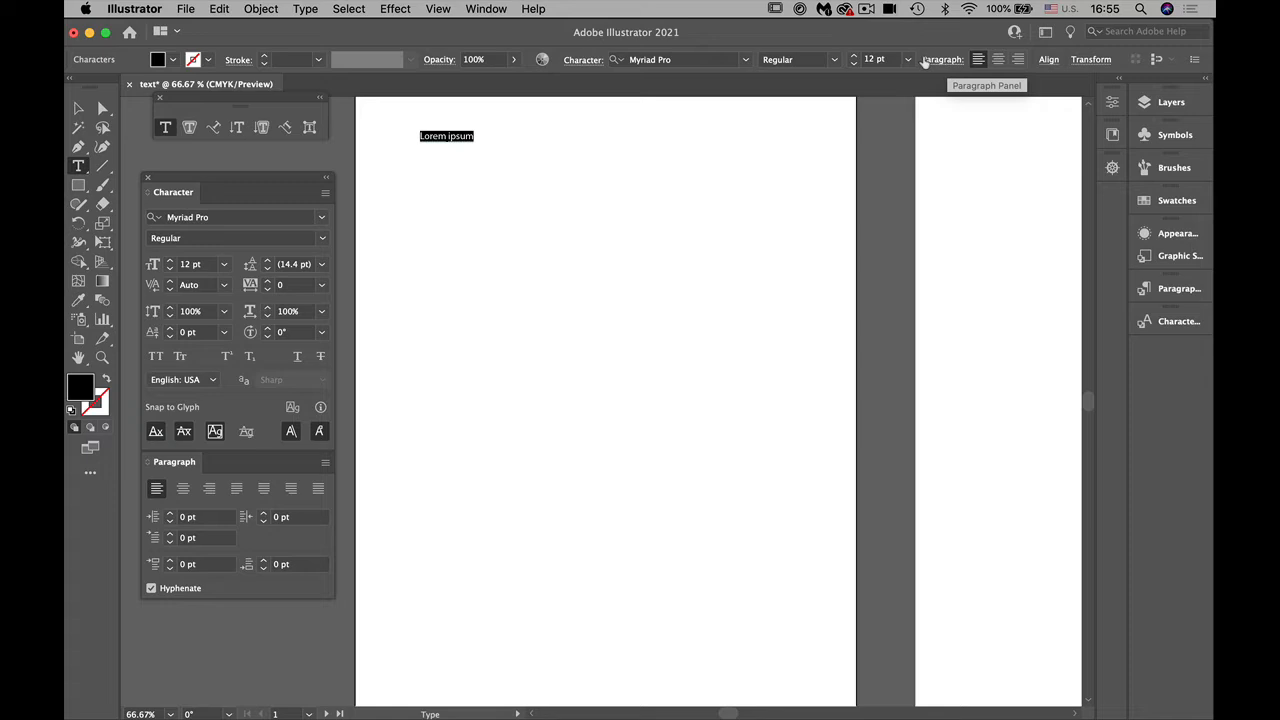
left_click(1112, 104)
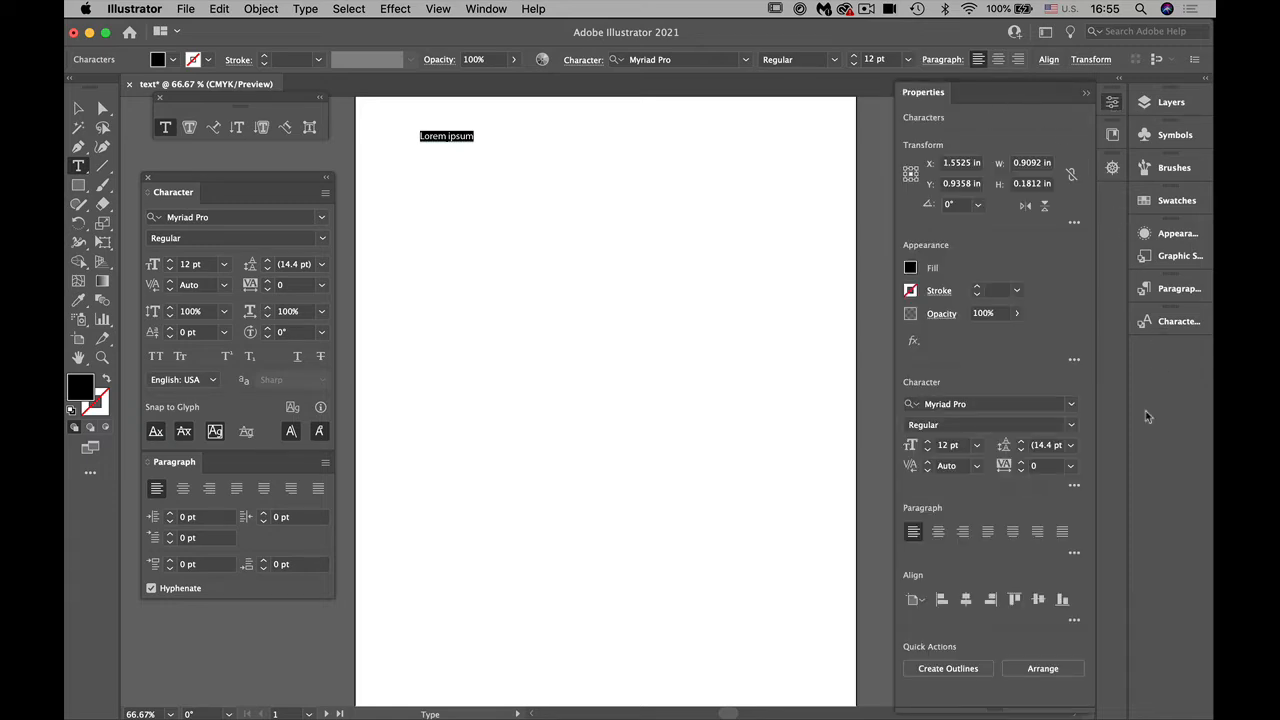
left_click(1114, 104)
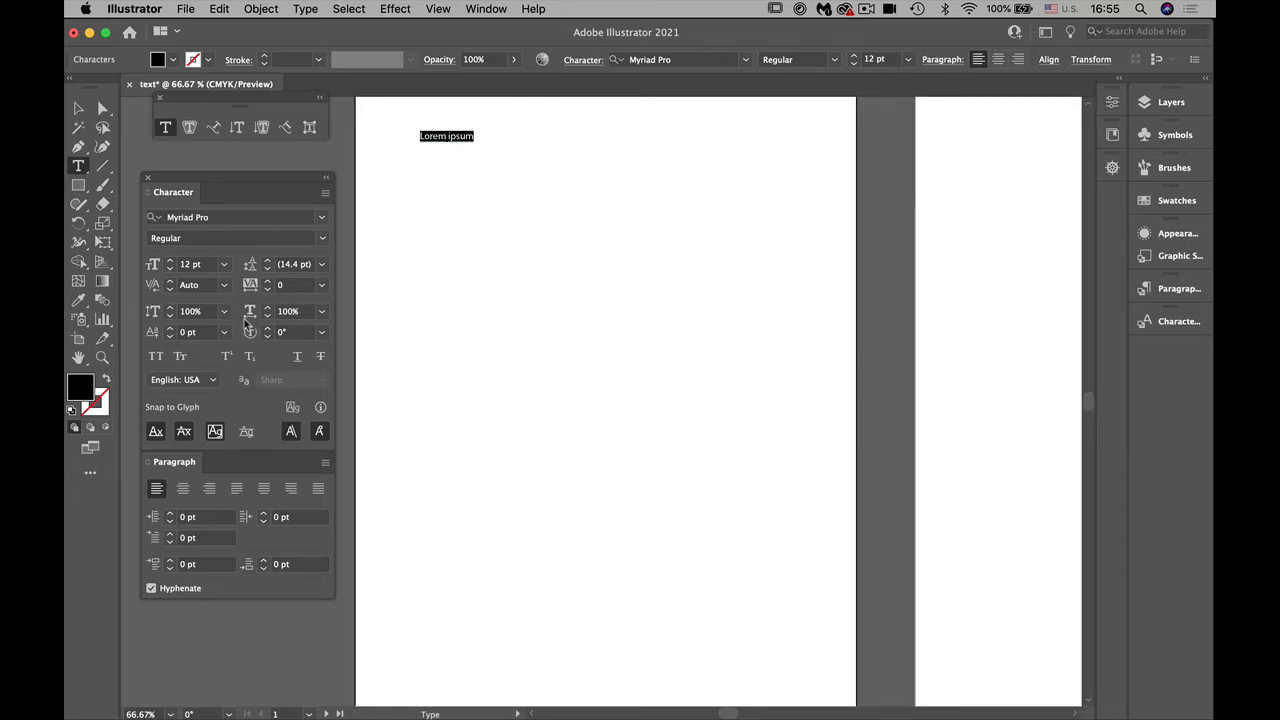
left_click(225, 265)
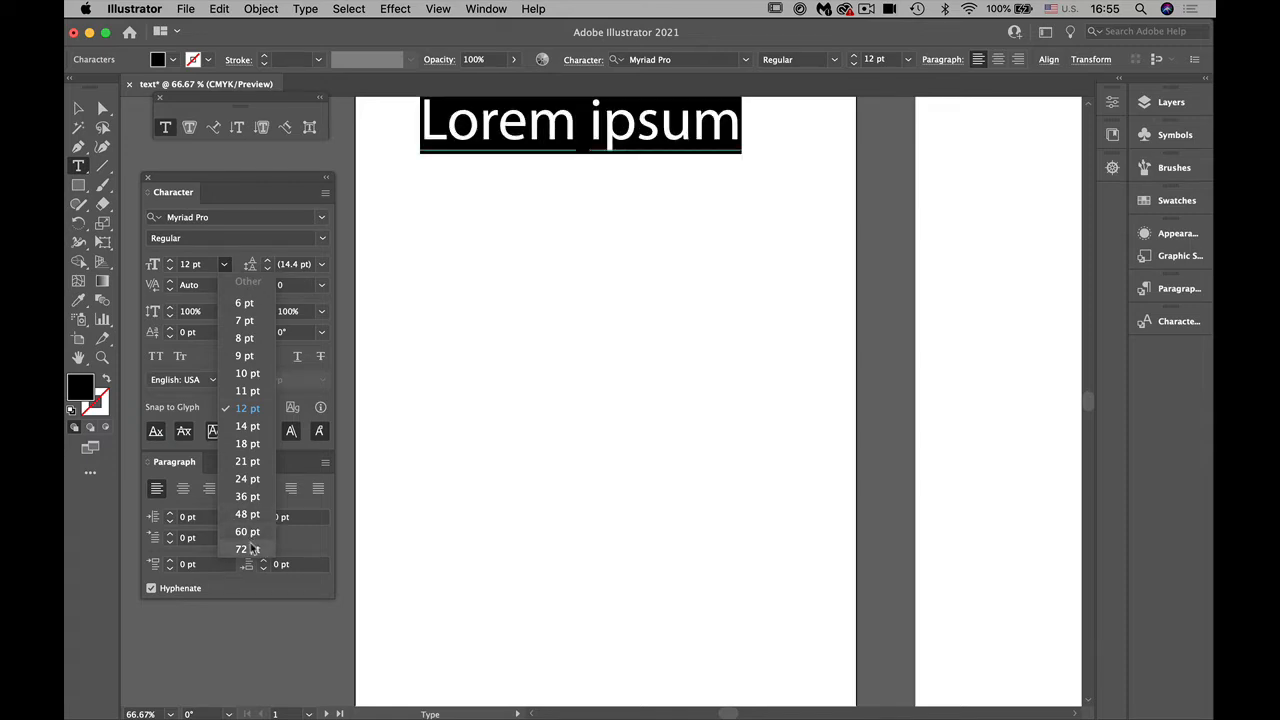
left_click(248, 549)
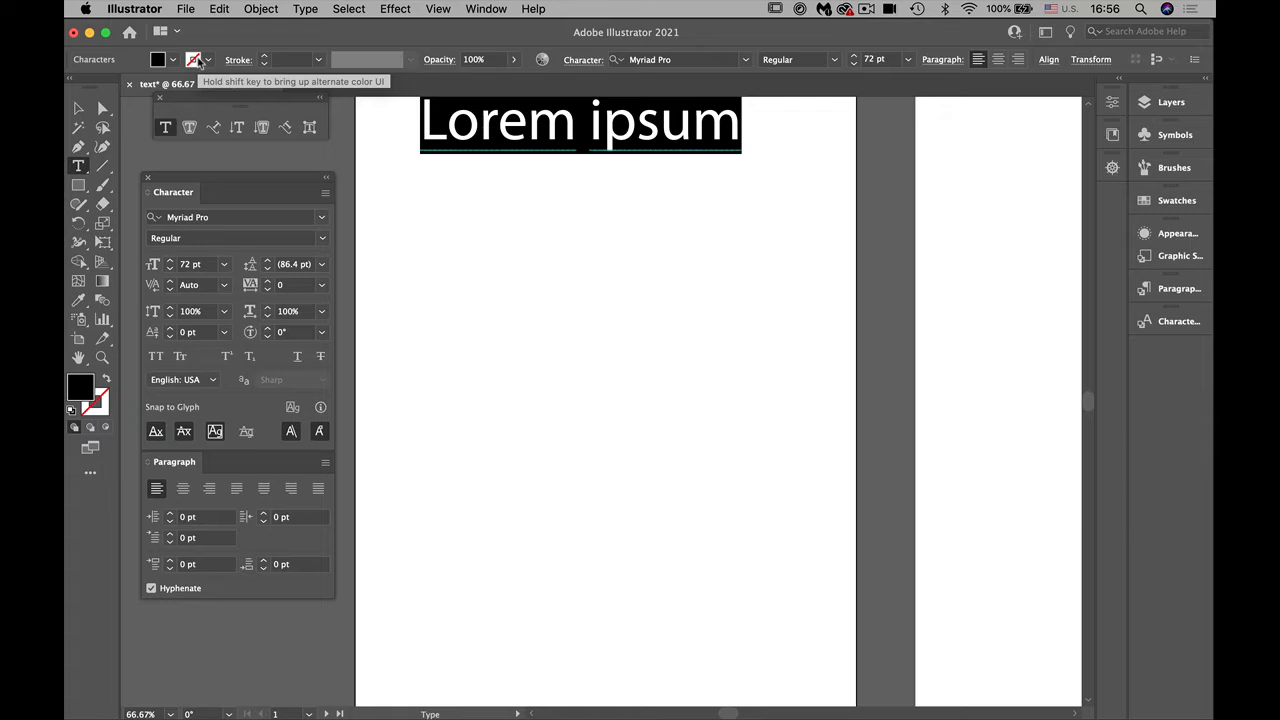
Step: Replace the placeholder text with "Adobe Illustrator" and move the text object down and slightly left so it sits fully on the artboard
type("Adobe")
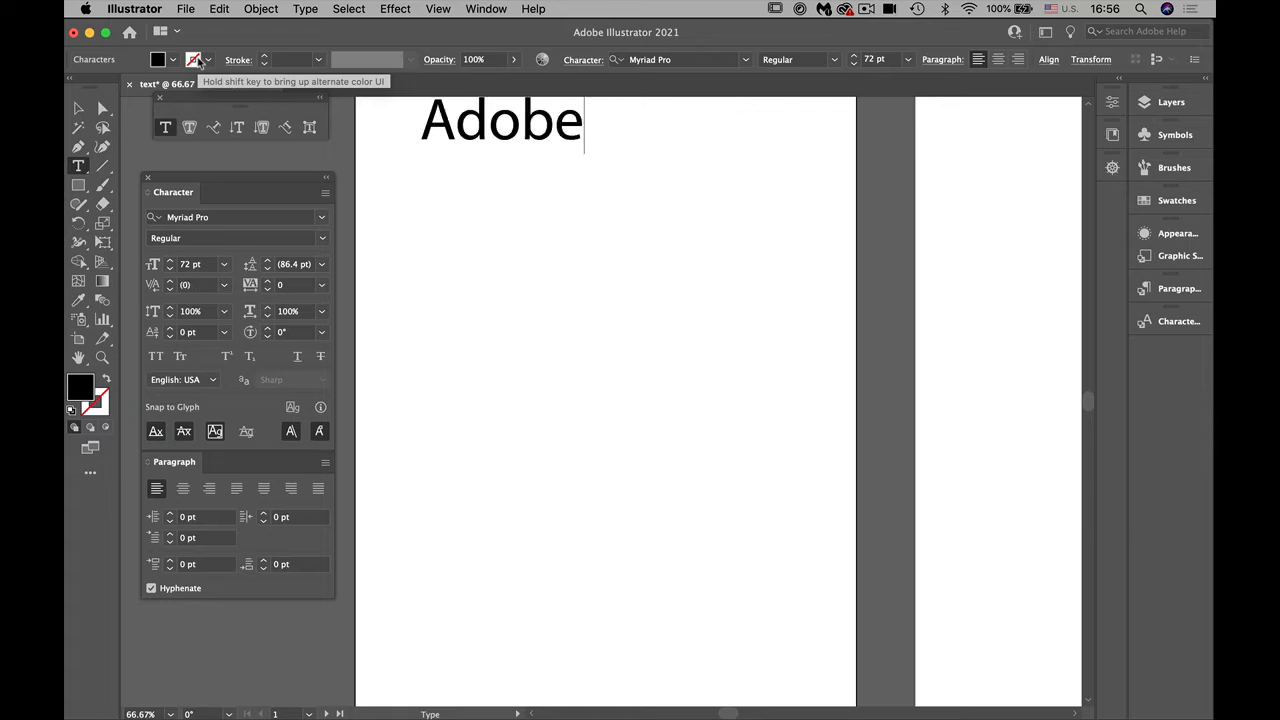
type(" Illu")
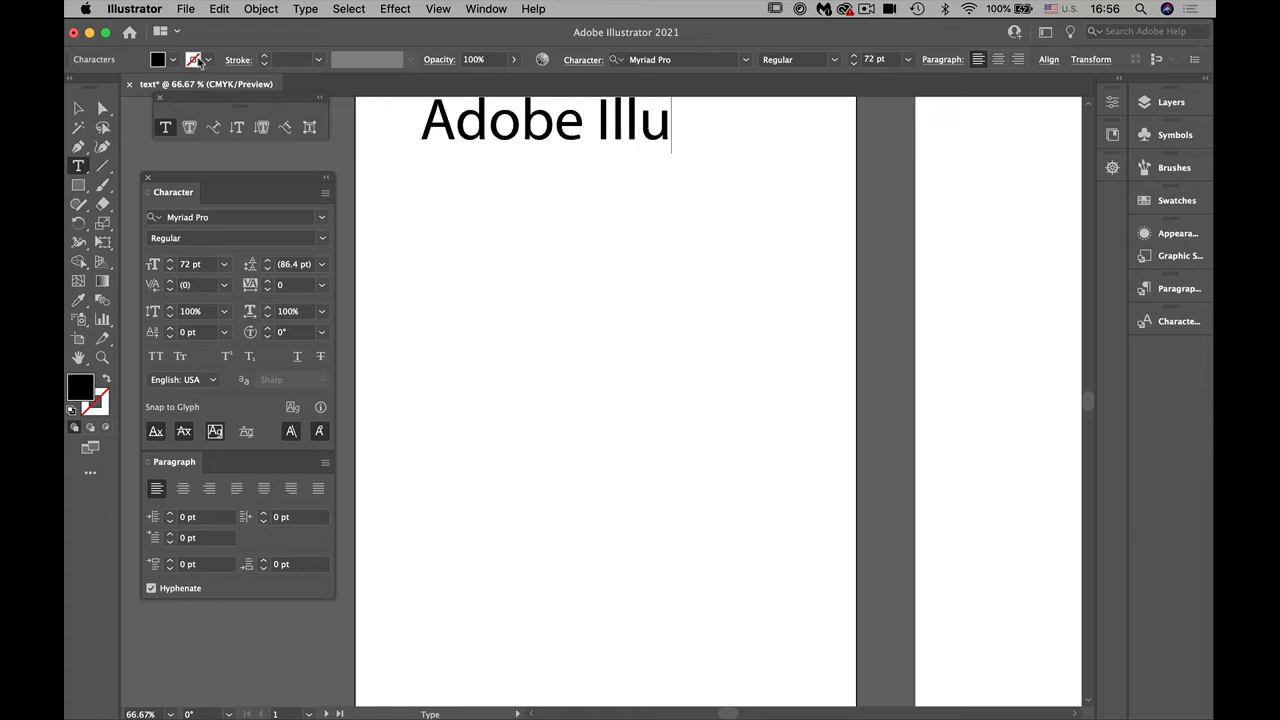
type("strator")
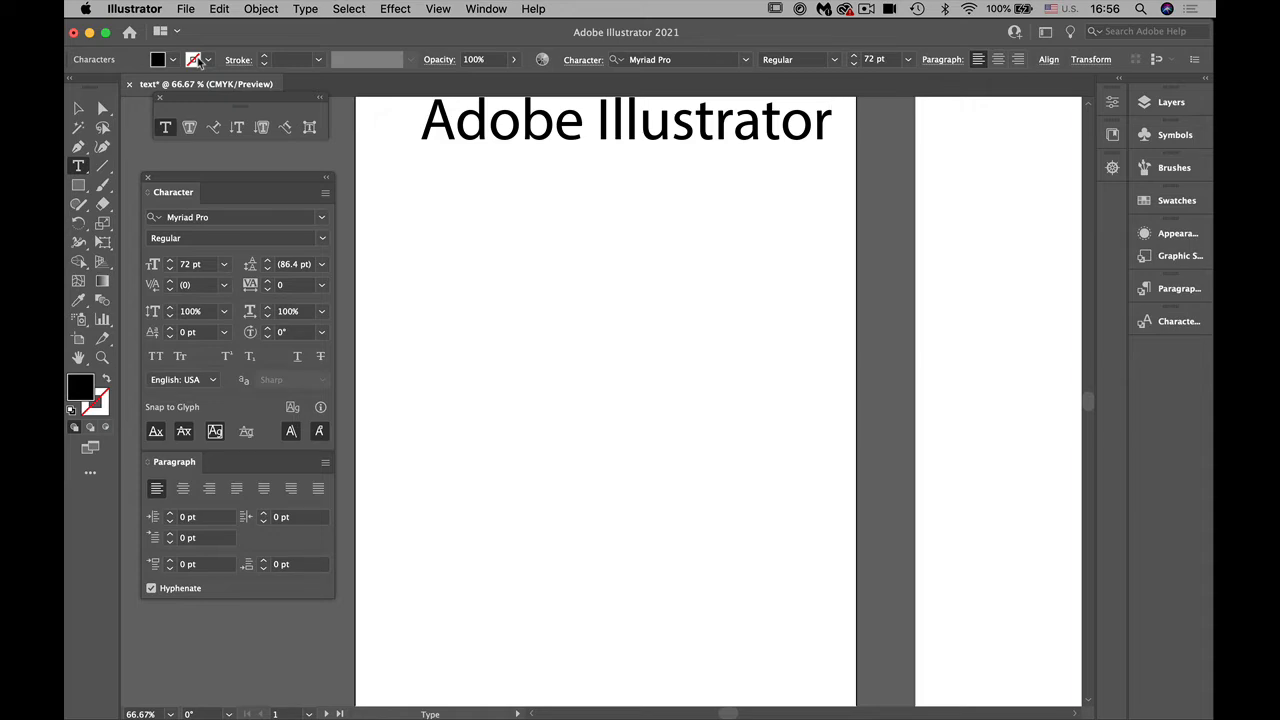
left_click(78, 108)
left_click(460, 130)
left_click_drag(460, 130, 432, 190)
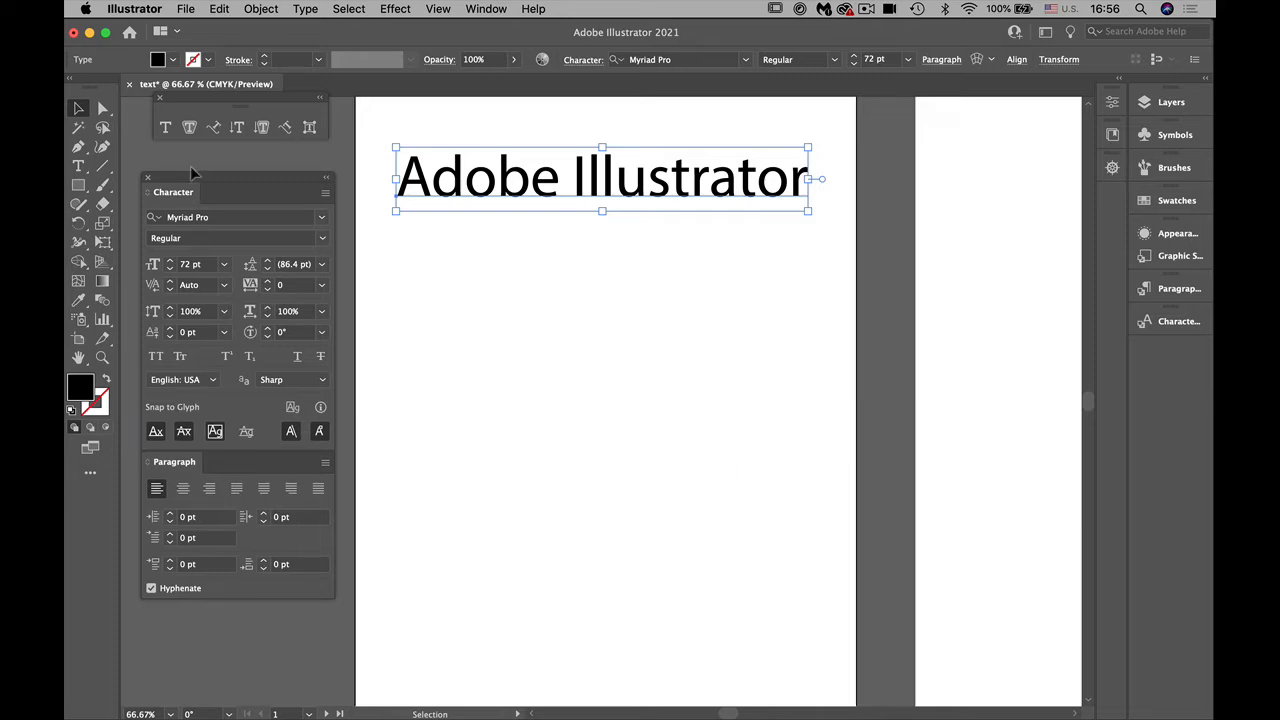
Step: Select all the characters of the "Adobe Illustrator" text and change the font to Arial
left_click(319, 219)
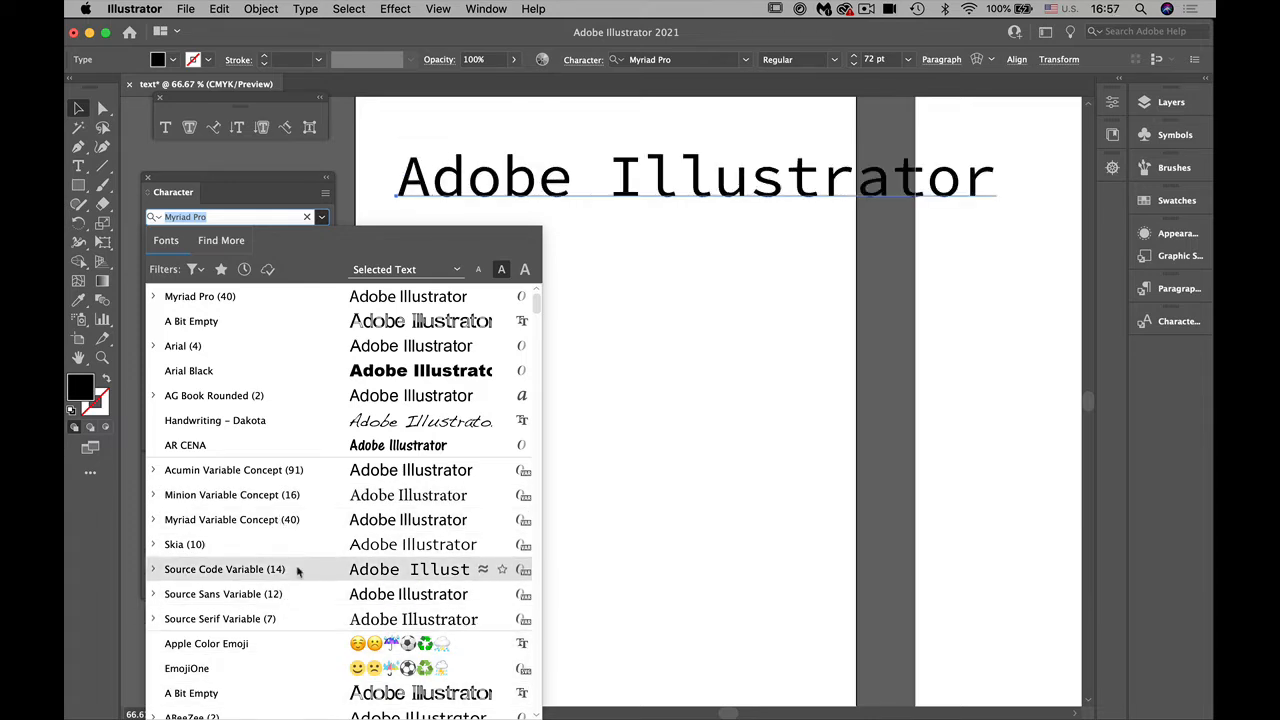
left_click(245, 216)
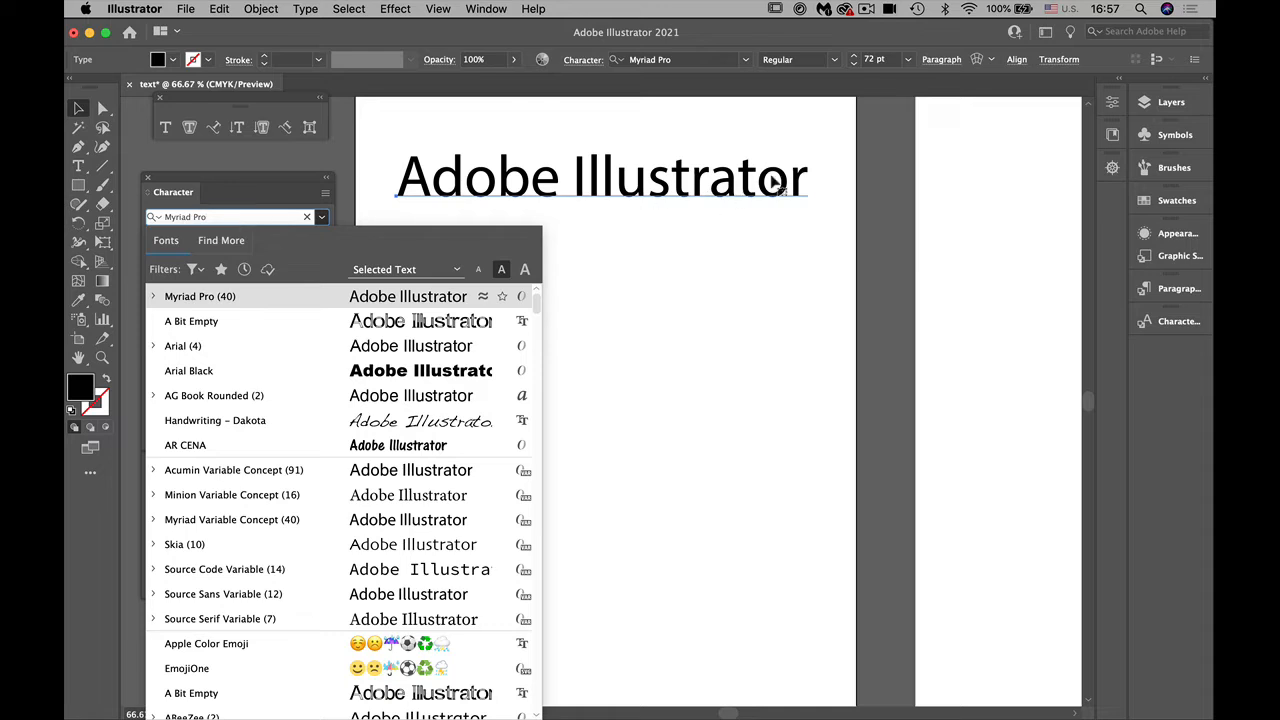
left_click(78, 165)
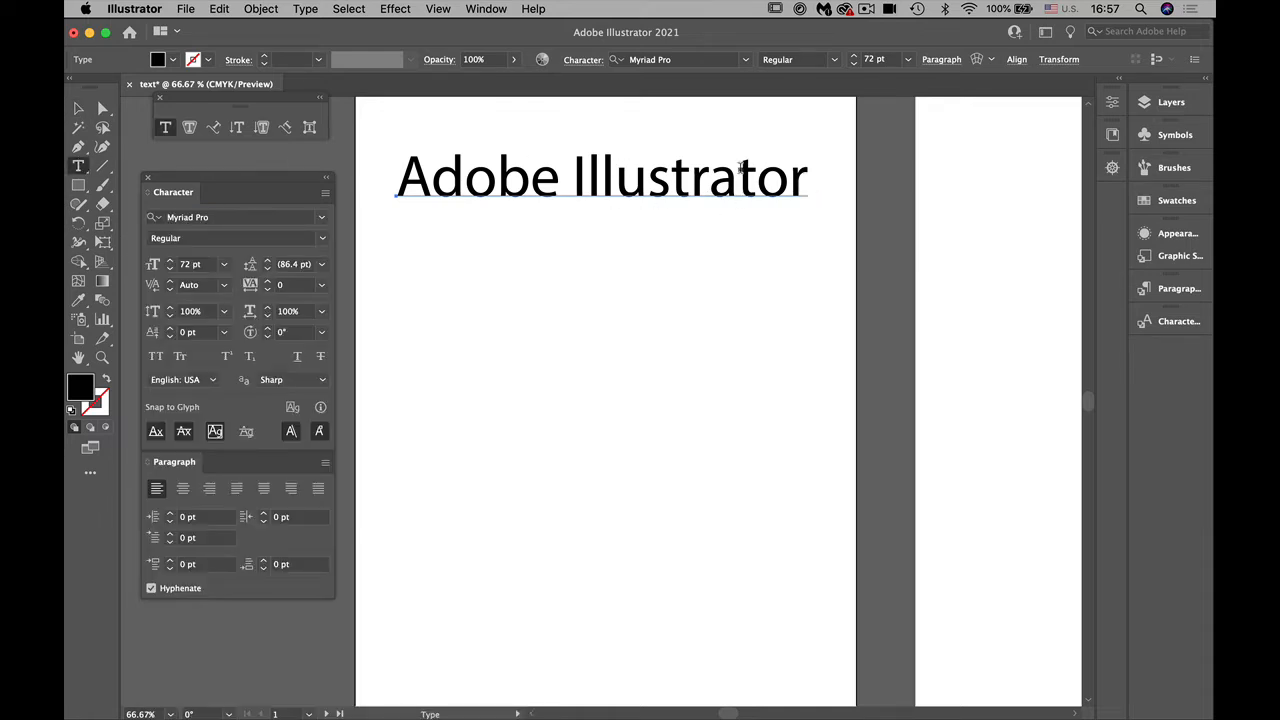
left_click_drag(802, 172, 345, 185)
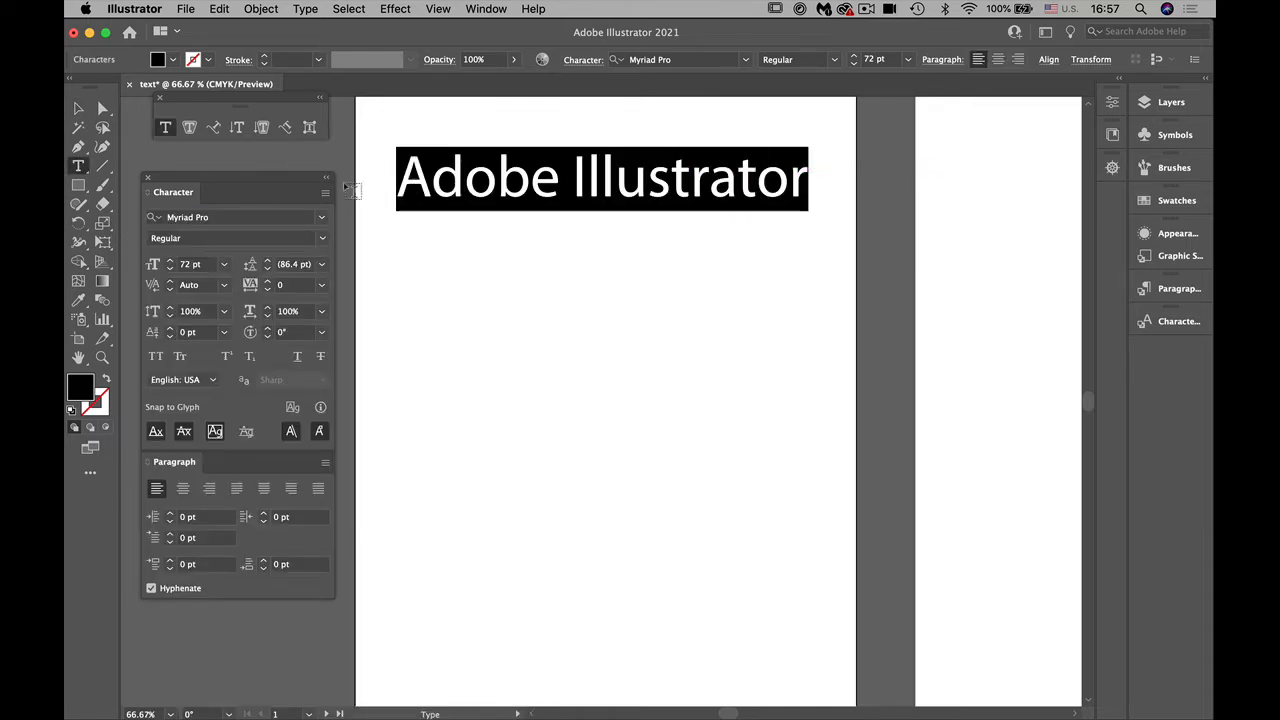
left_click(172, 216)
type("ar")
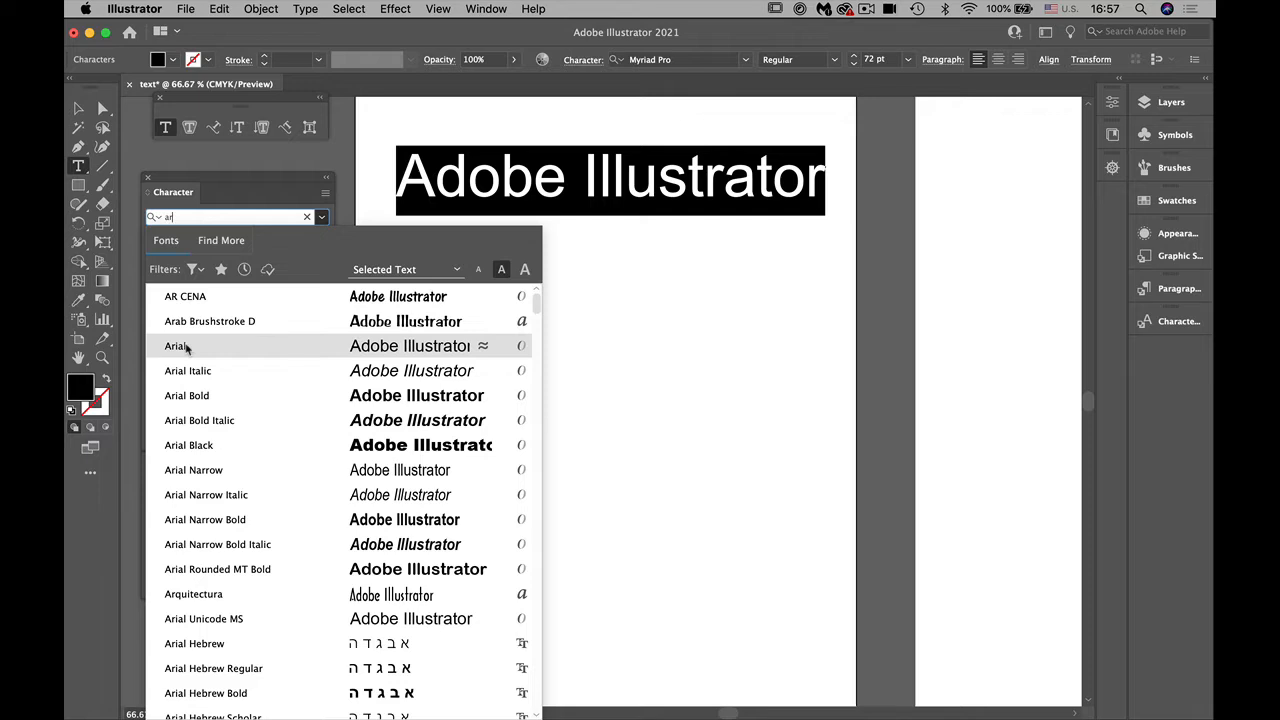
left_click(186, 347)
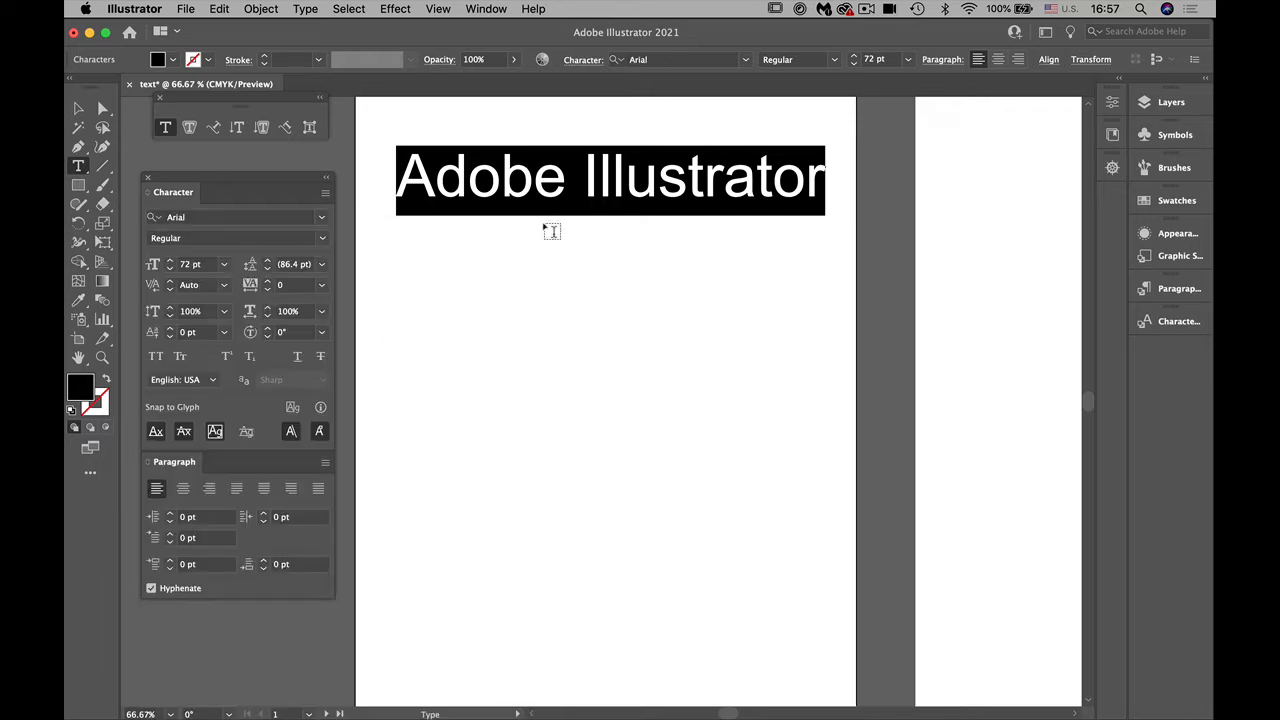
Step: Set the selected text's font style to Bold and its size to 55 pt
left_click(322, 238)
left_click(235, 290)
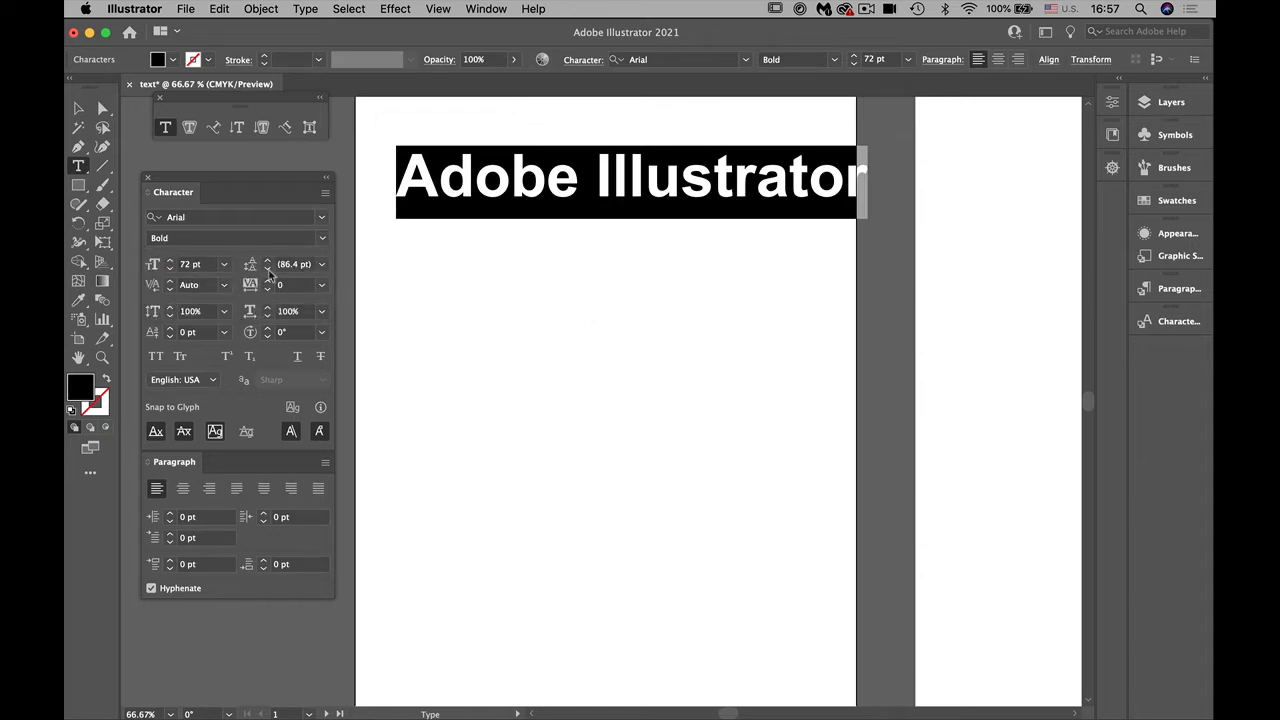
left_click(200, 263)
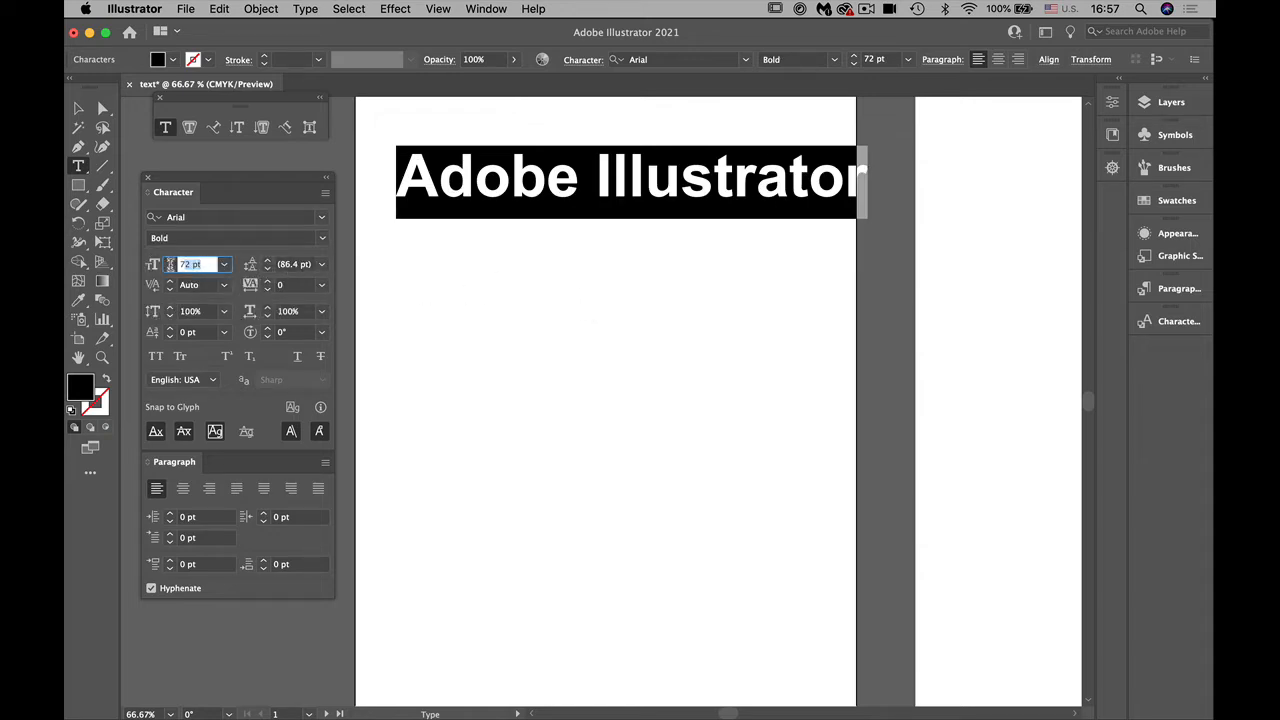
type("55")
key("Return")
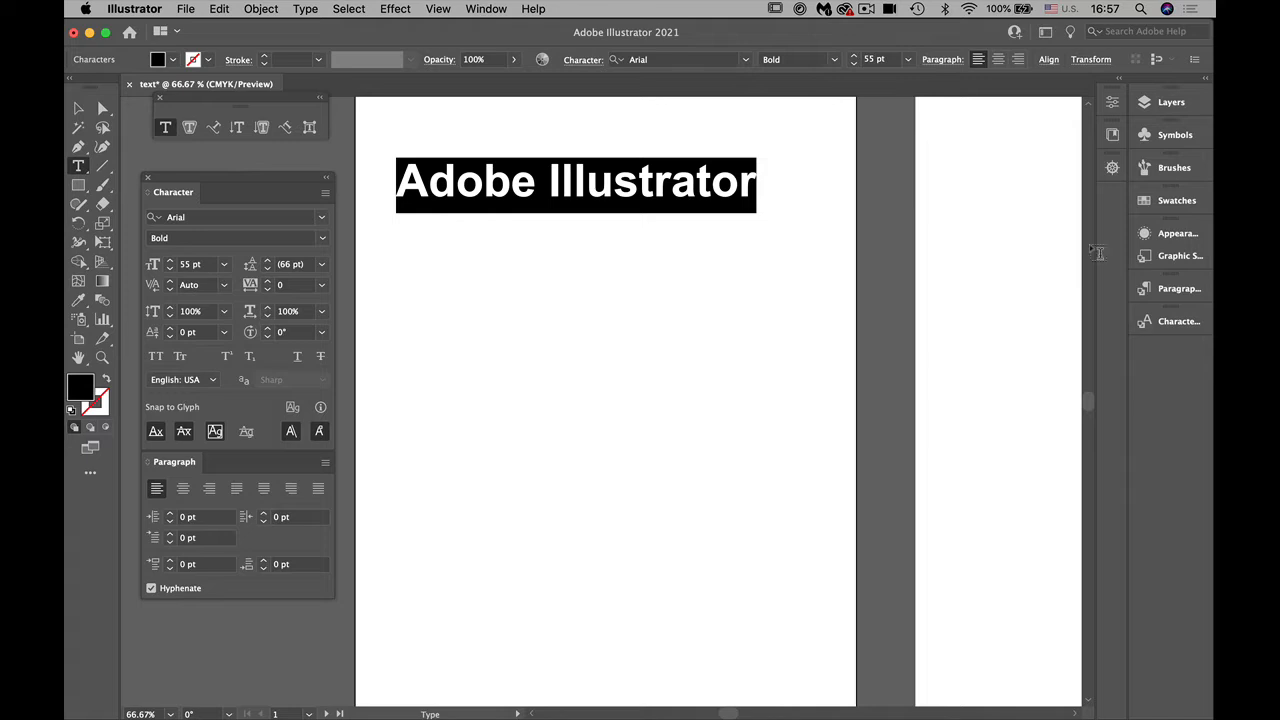
Step: Fill the selected "Adobe Illustrator" characters with the CMYK Red swatch and leave text editing with the whole text object selected
left_click(1153, 202)
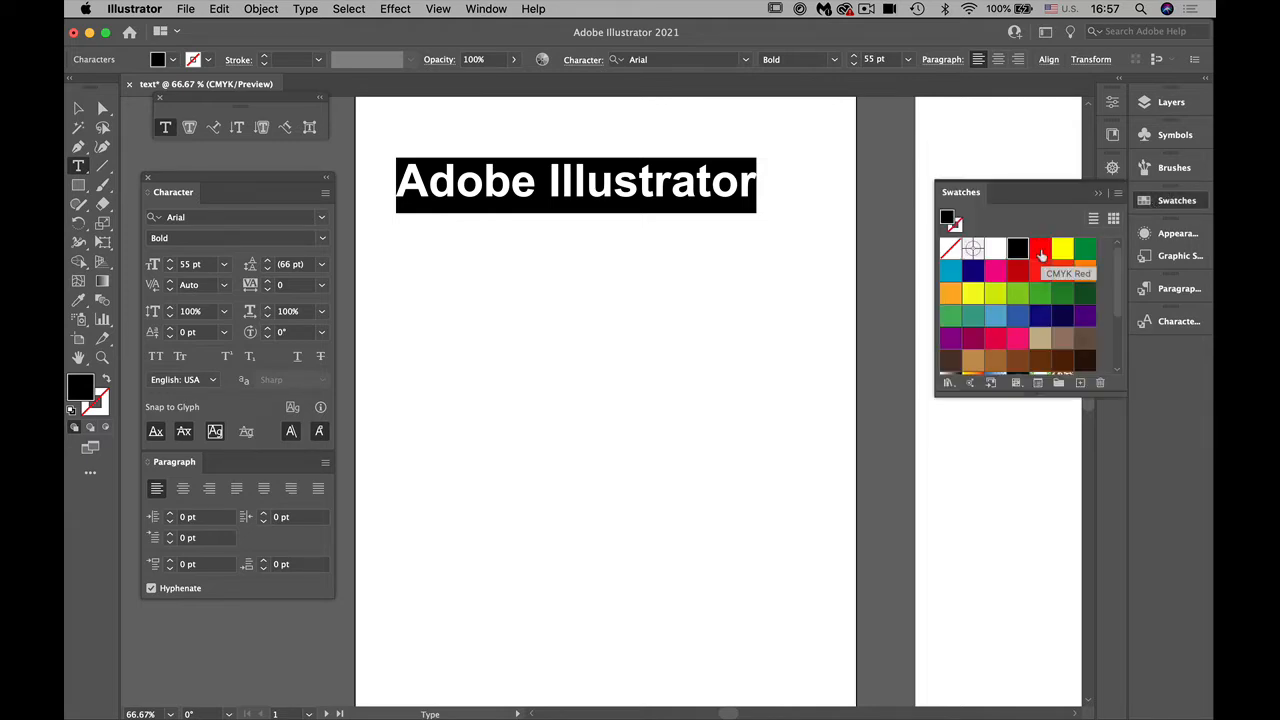
left_click(1041, 250)
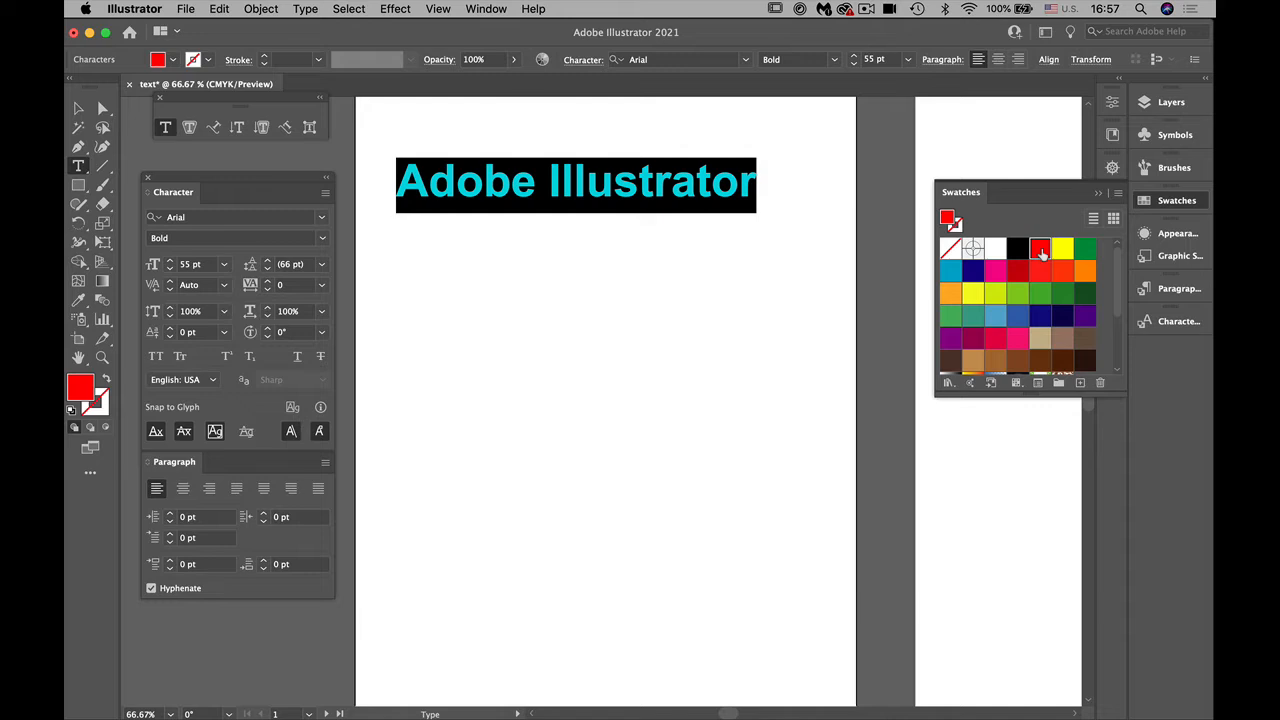
left_click(78, 108)
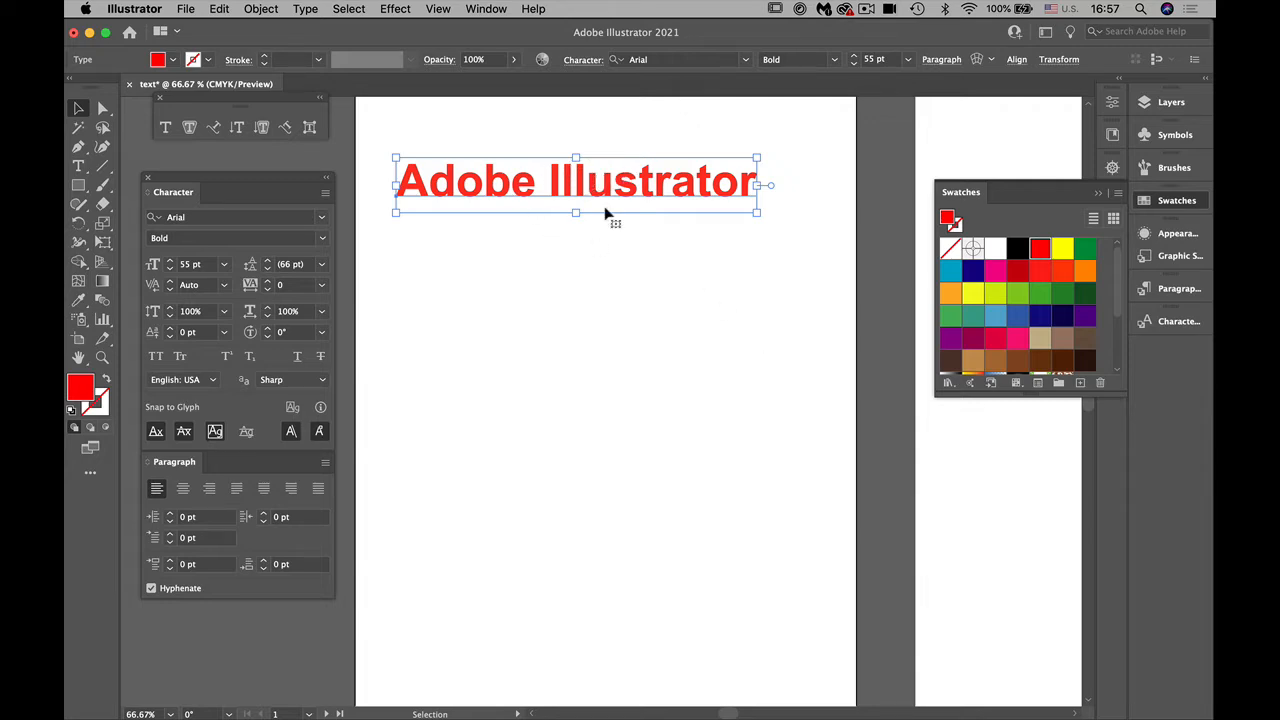
left_click(321, 217)
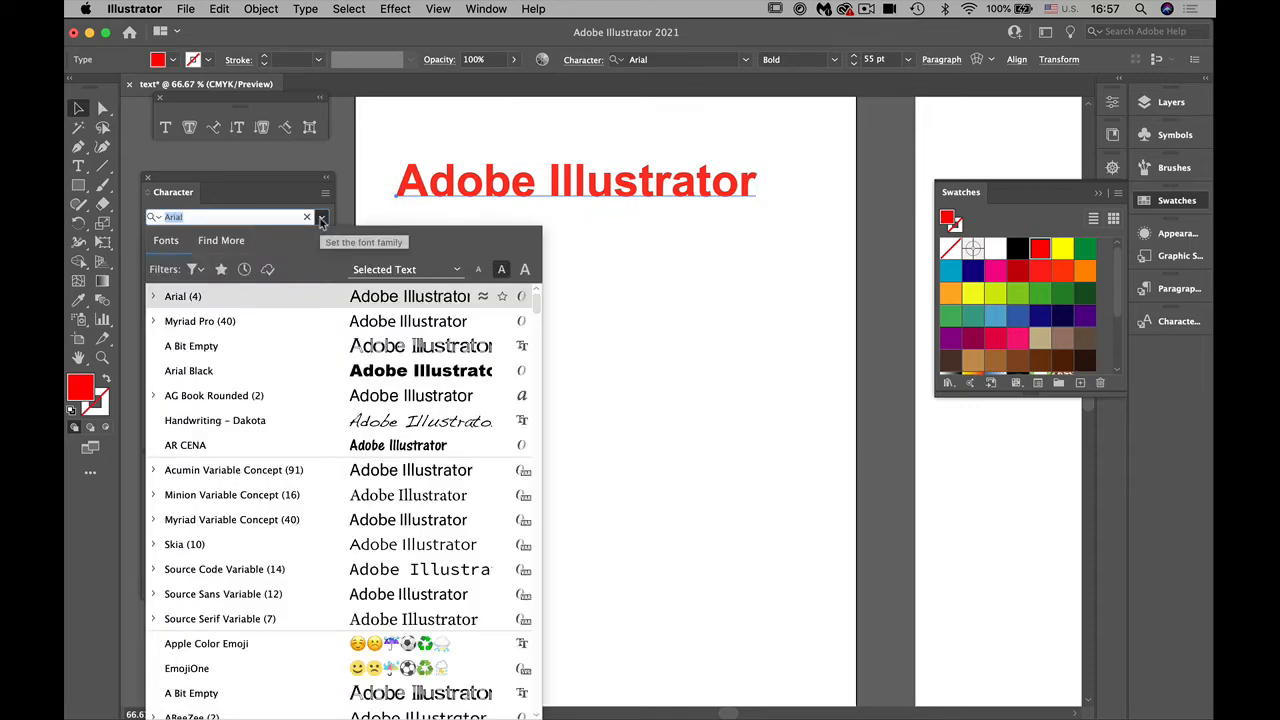
type("ver")
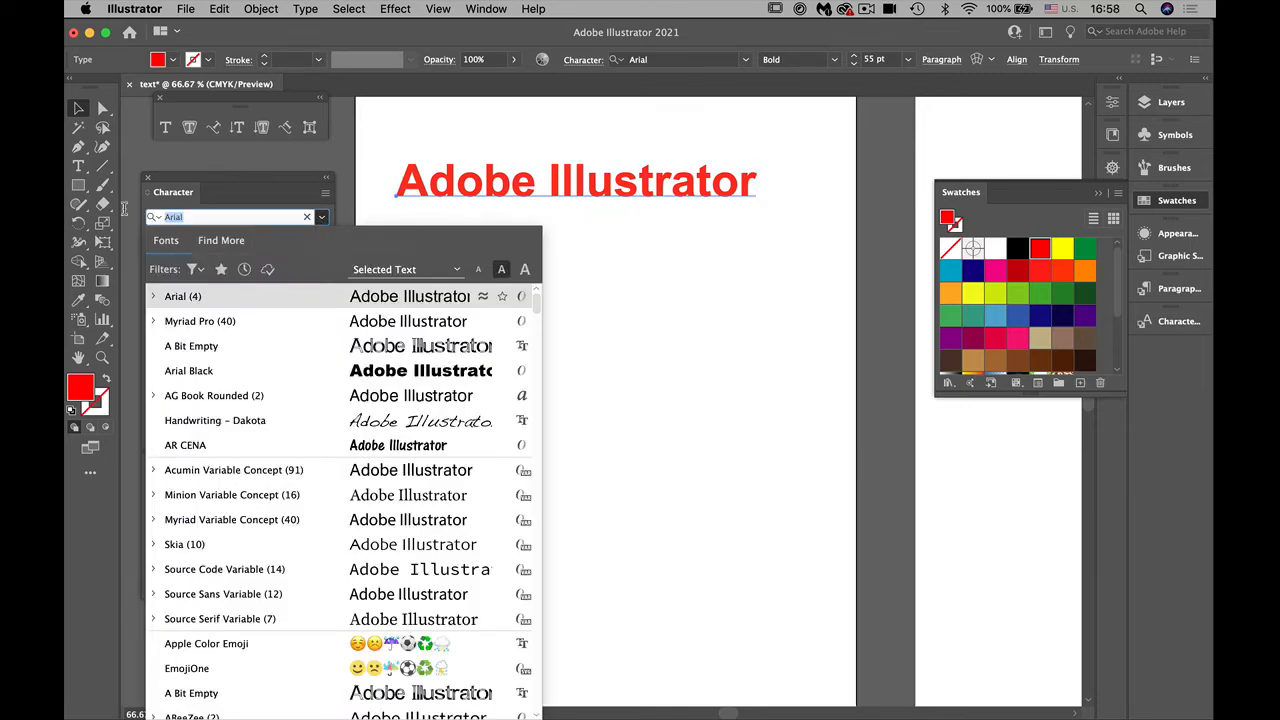
type("d")
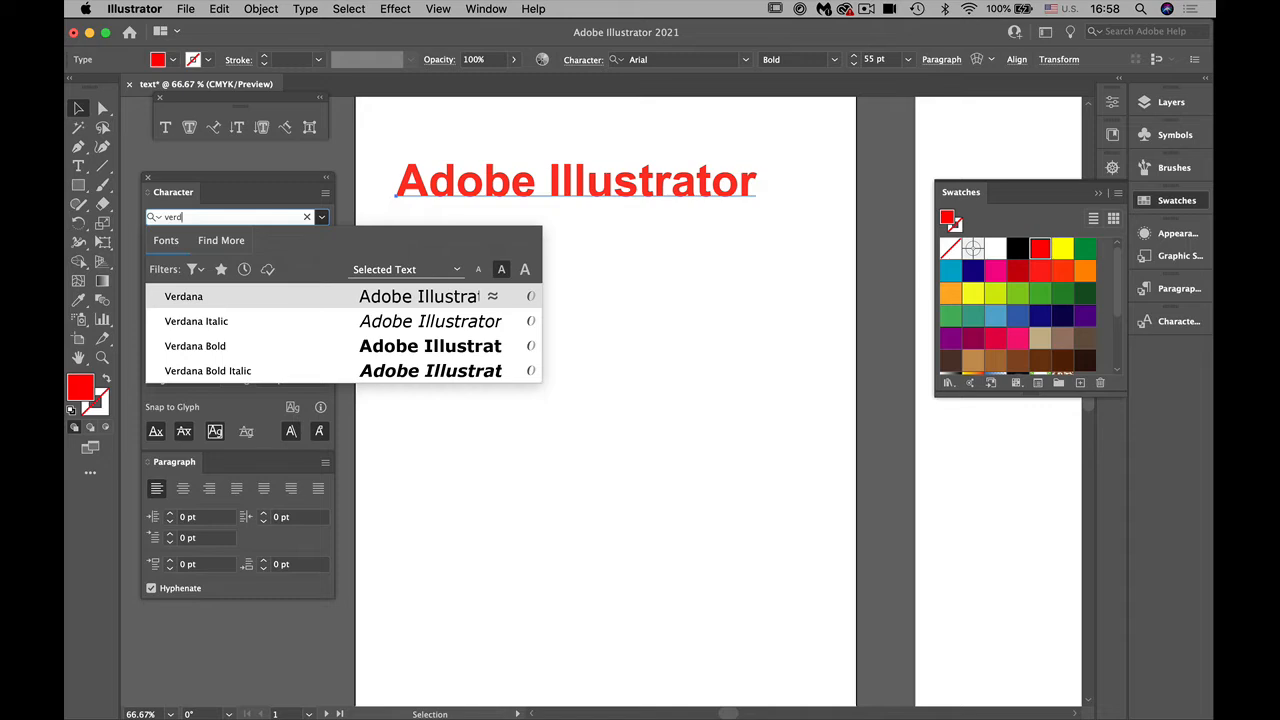
left_click(272, 160)
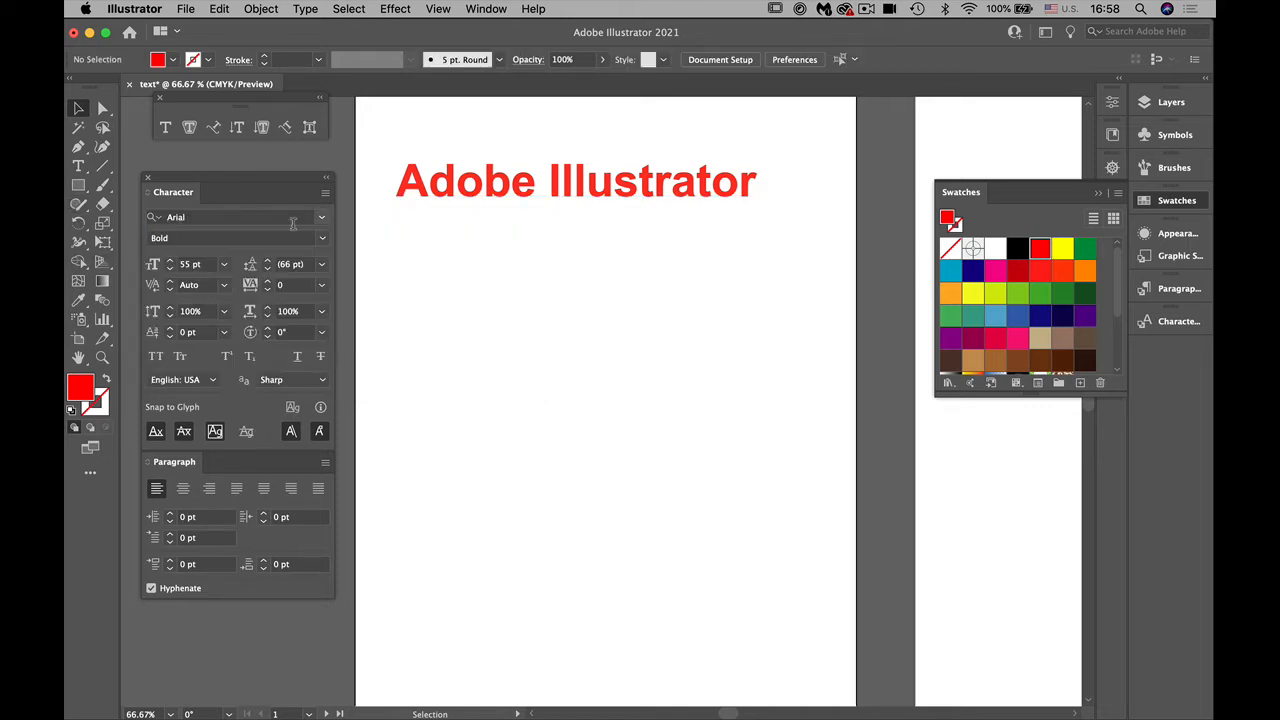
Step: Try to change the font to Verdana with the Bold Italic style while no text is selected
left_click(198, 217)
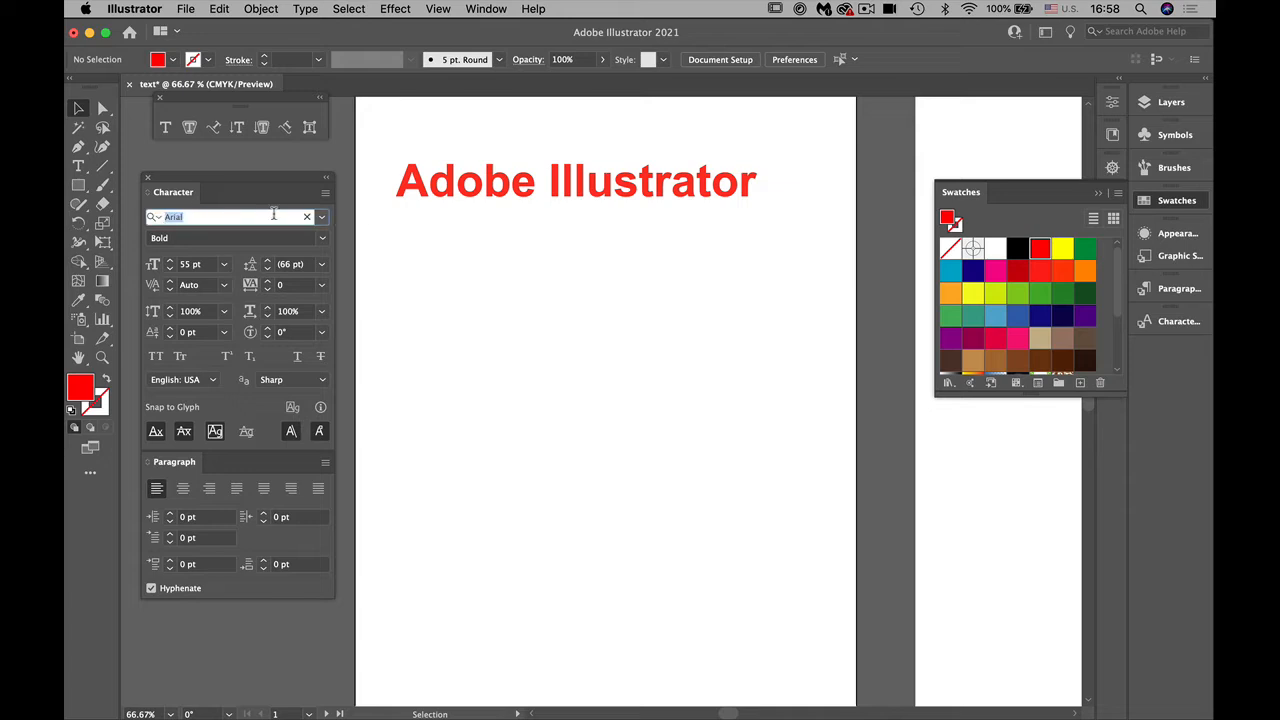
type("ver")
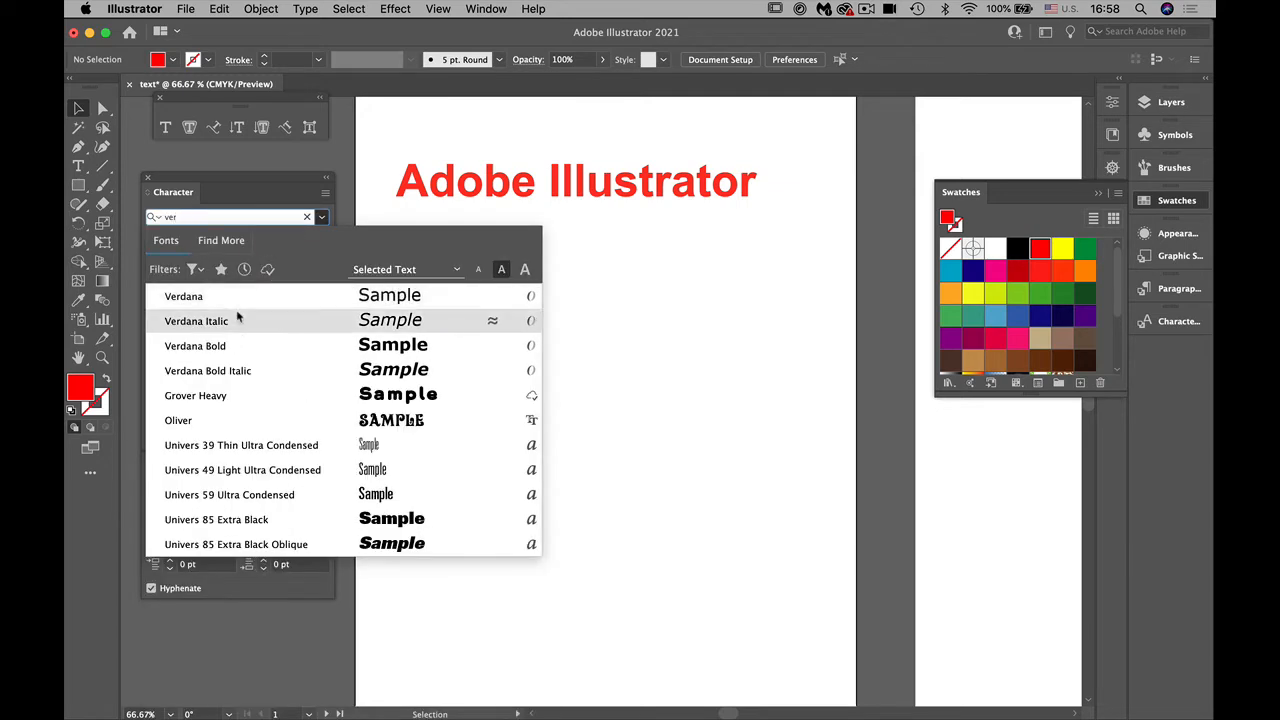
left_click(234, 296)
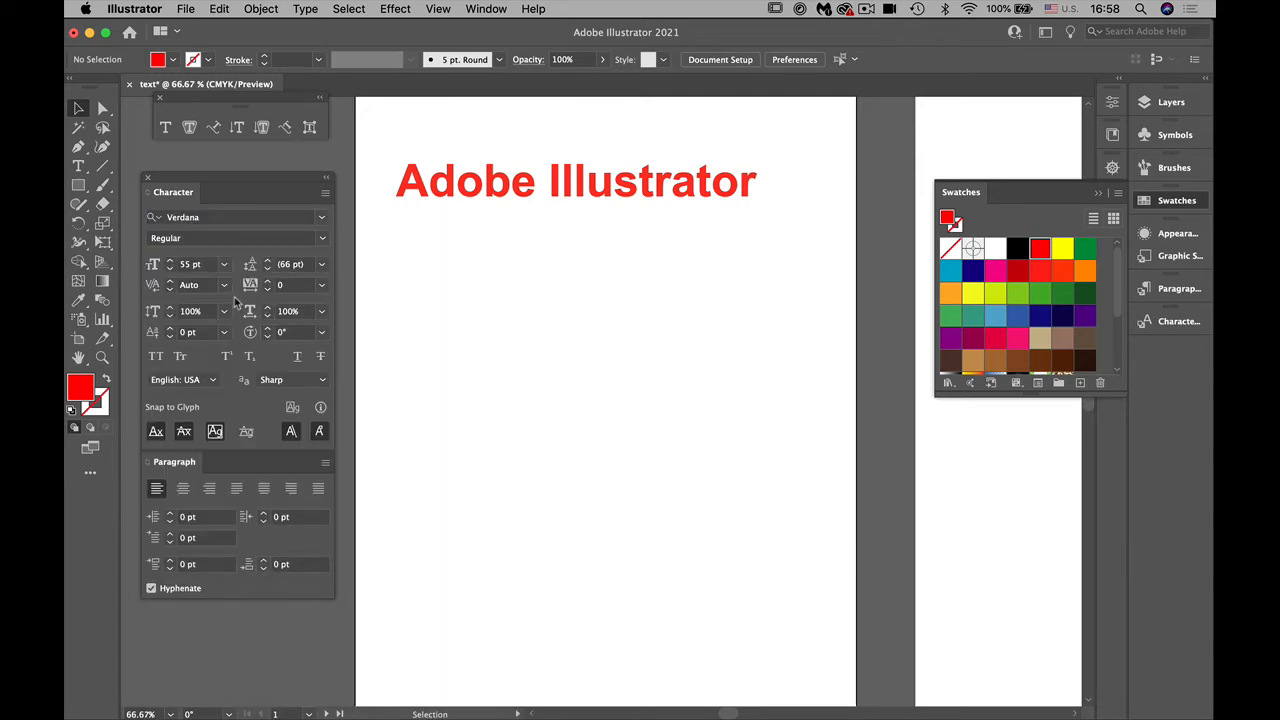
left_click(322, 238)
left_click(307, 312)
Step: Select all the characters of the "Adobe Illustrator" text and set the font to Verdana in the Bold Italic style
left_click(78, 166)
left_click_drag(752, 188, 306, 190)
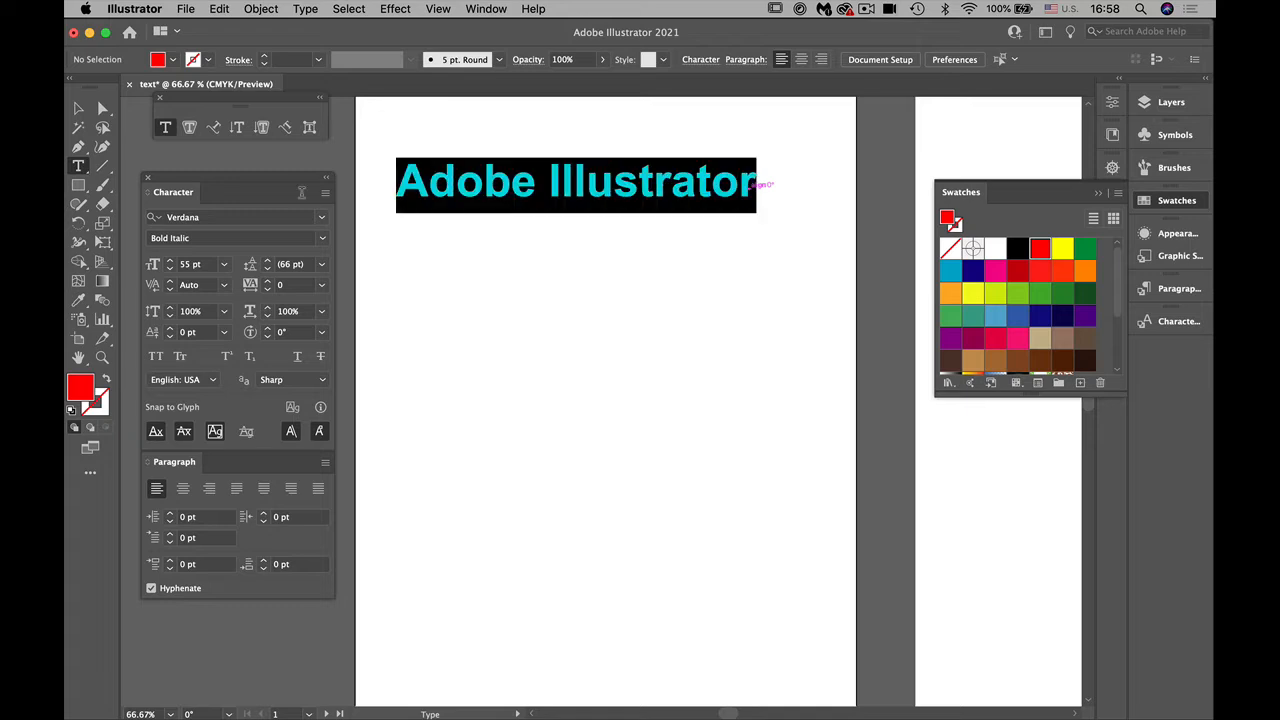
left_click(218, 216)
type("ver")
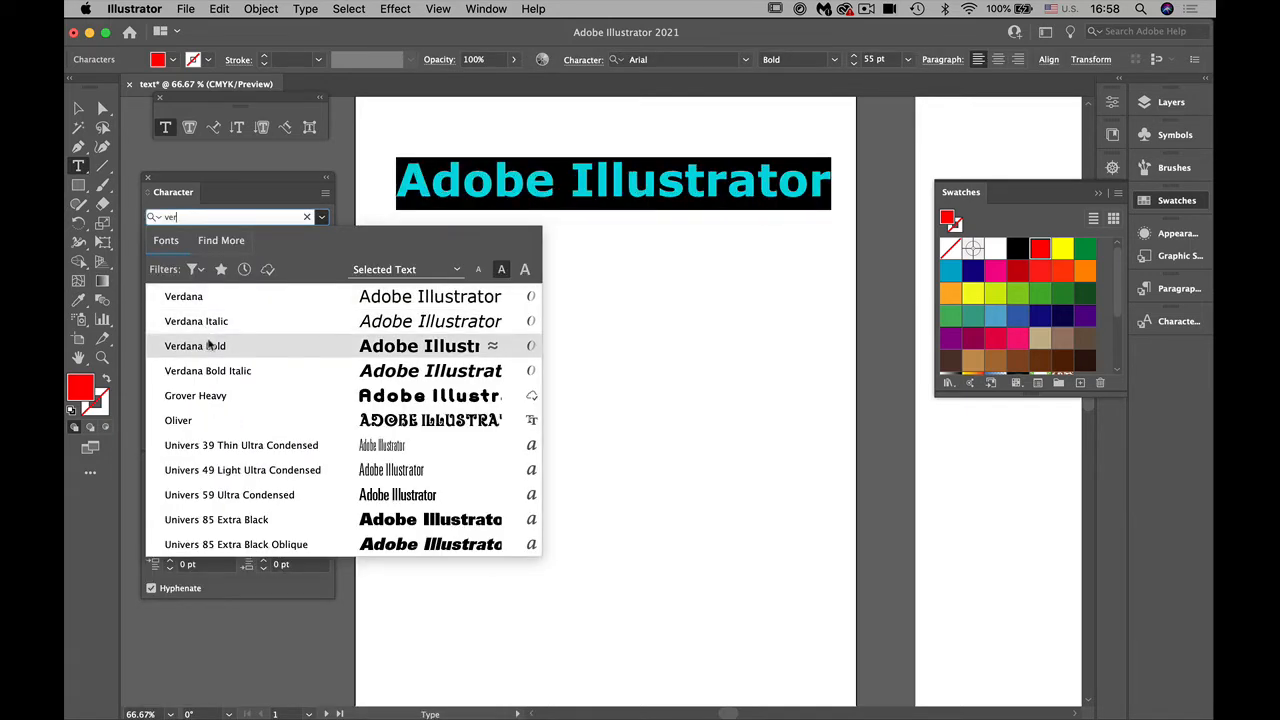
left_click(207, 345)
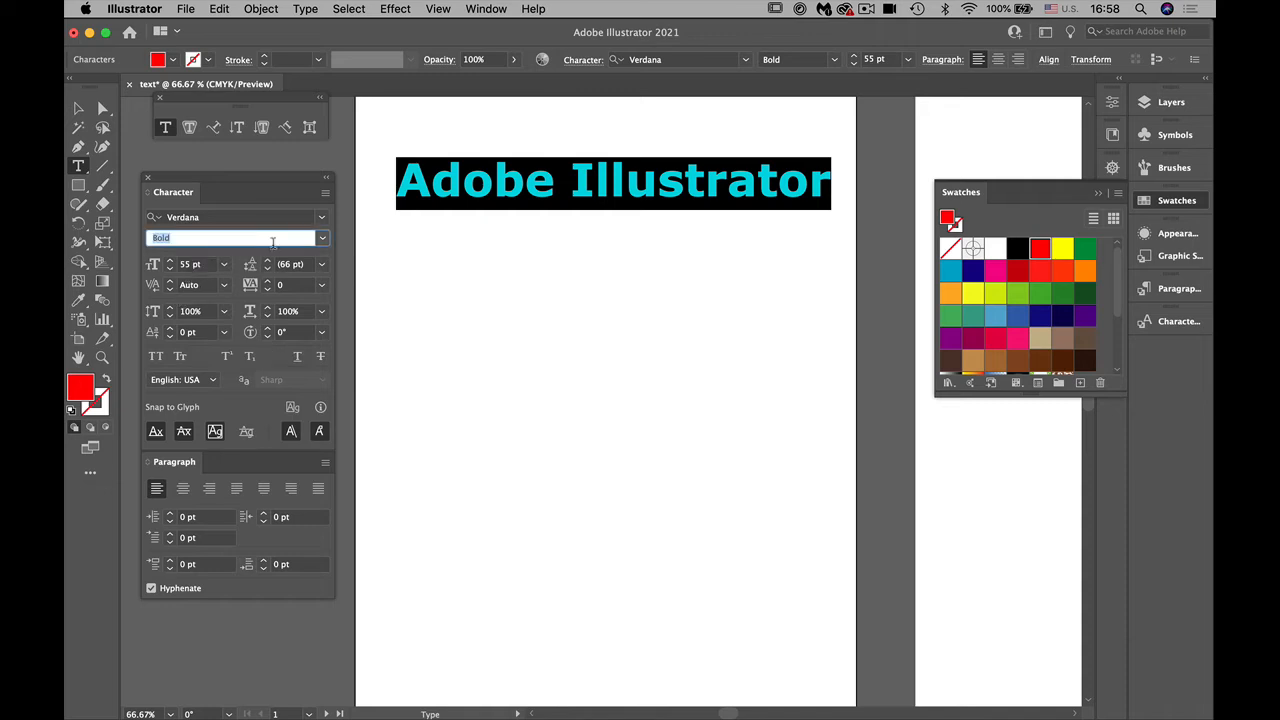
left_click(322, 238)
left_click(245, 308)
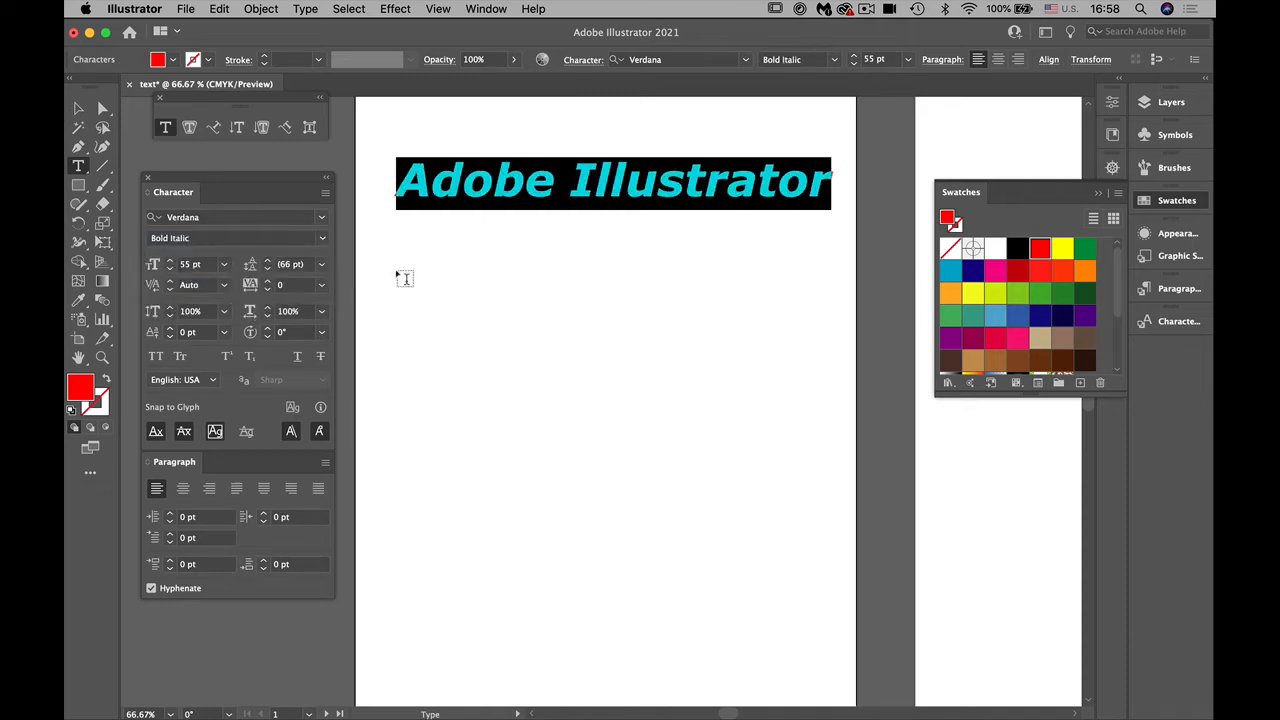
Step: Detach the Swatches panel and fill the selected characters with the bright green swatch beside yellow
left_click_drag(972, 197, 923, 146)
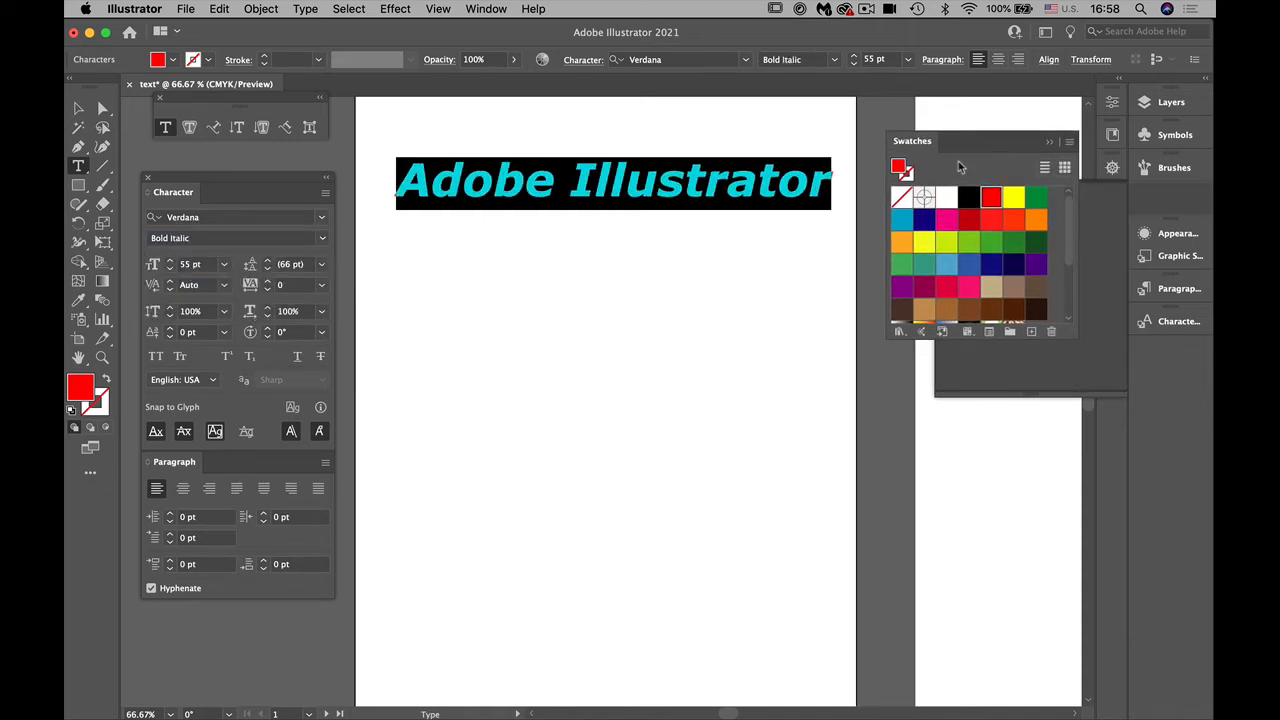
left_click(1037, 199)
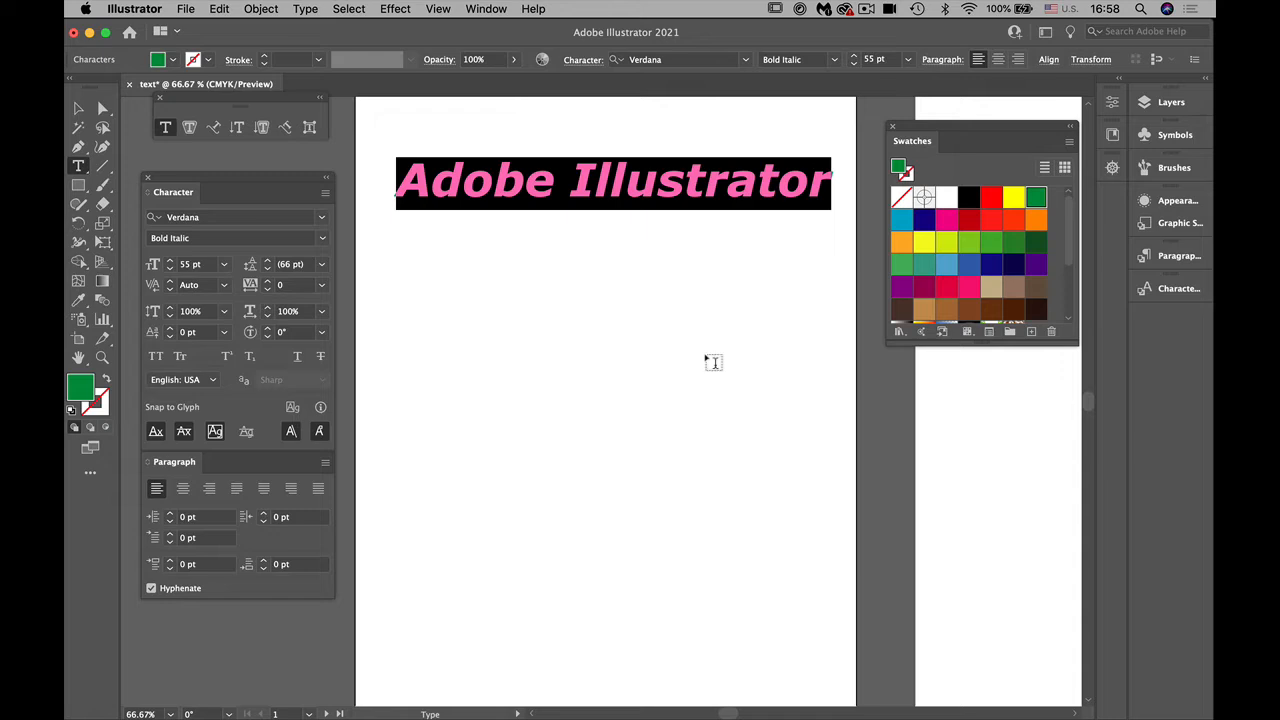
Step: Set the tracking of the selected "Adobe Illustrator" characters to 80
left_click(268, 282)
left_click(268, 282)
left_click(268, 282)
left_click(268, 282)
left_click(268, 282)
left_click(268, 282)
left_click(268, 282)
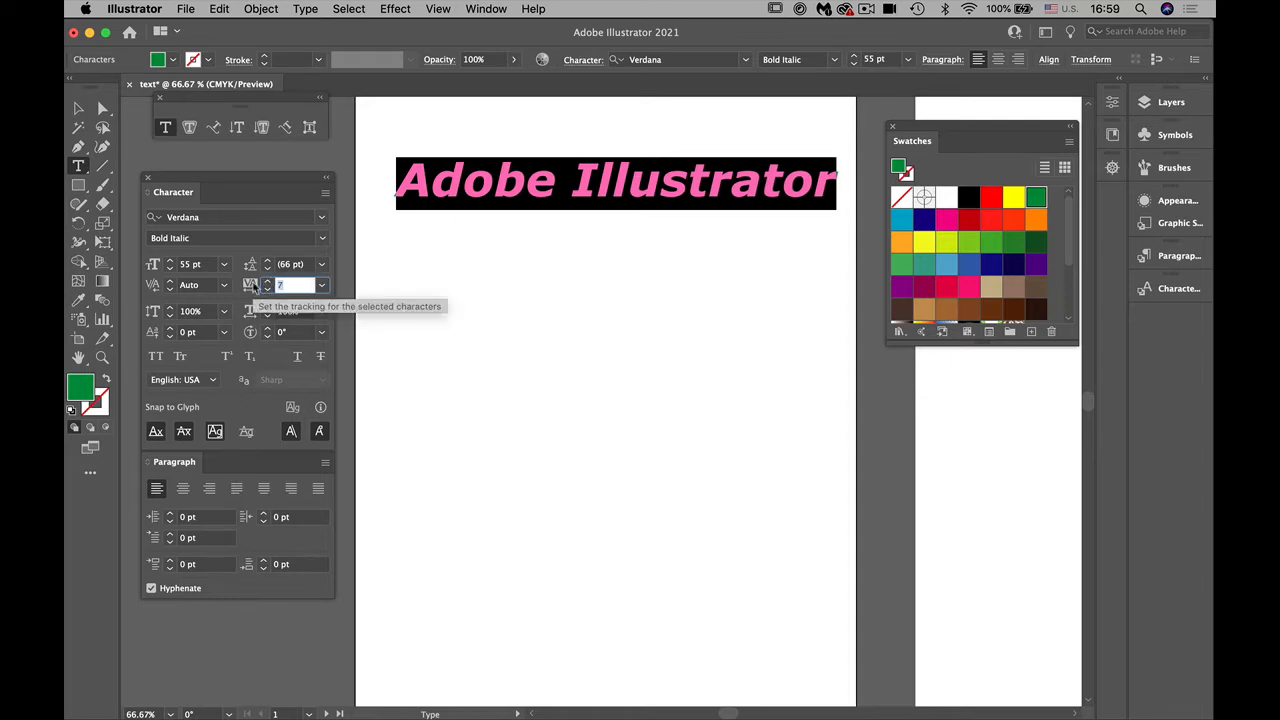
type("80")
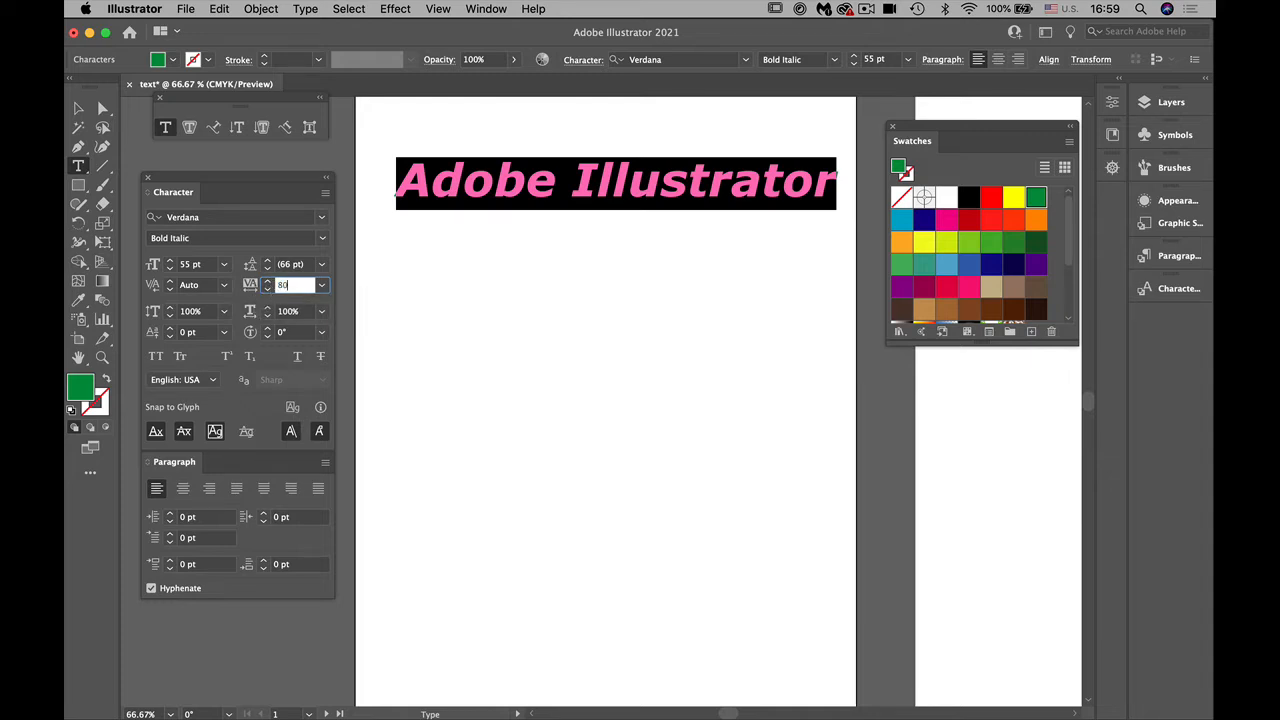
key("Return")
Step: Move the Swatches panel clear of the text, leave text editing and shift the text object slightly left and down
left_click_drag(920, 127, 1024, 332)
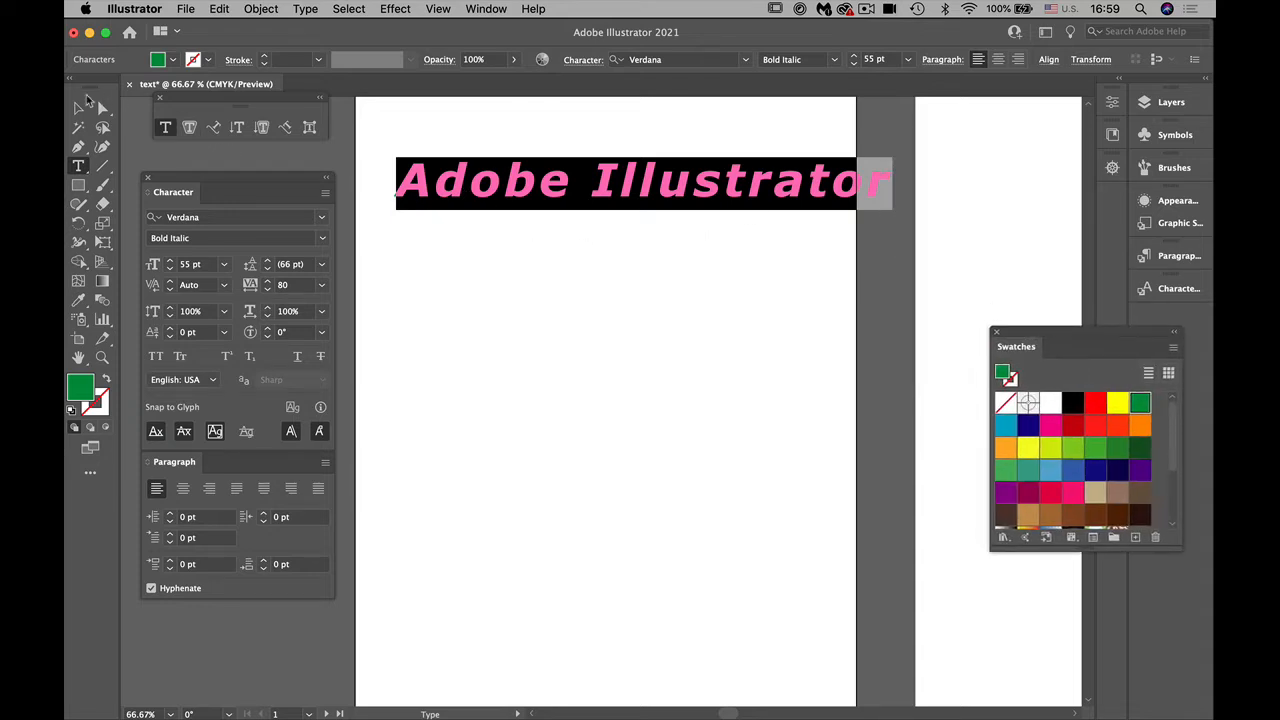
key("Escape")
left_click_drag(567, 191, 538, 202)
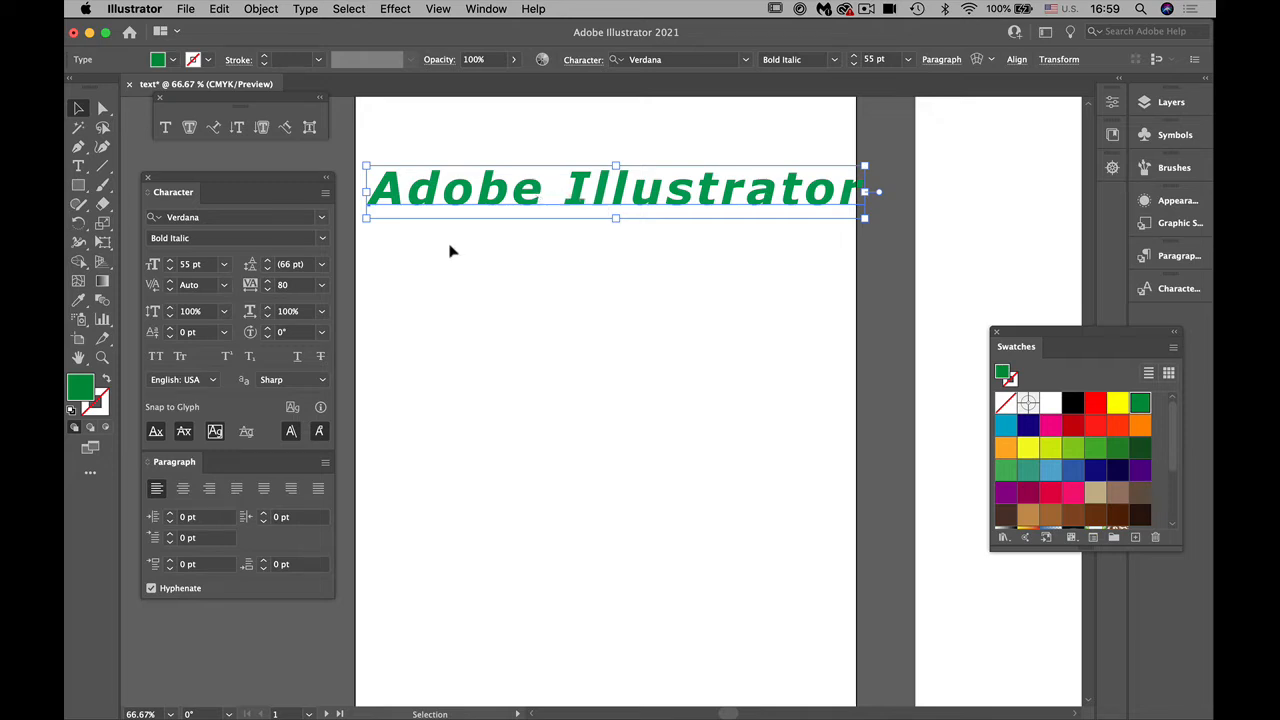
Step: Set the text object's tracking to the -100 preset and tighten it further to -115
left_click(322, 285)
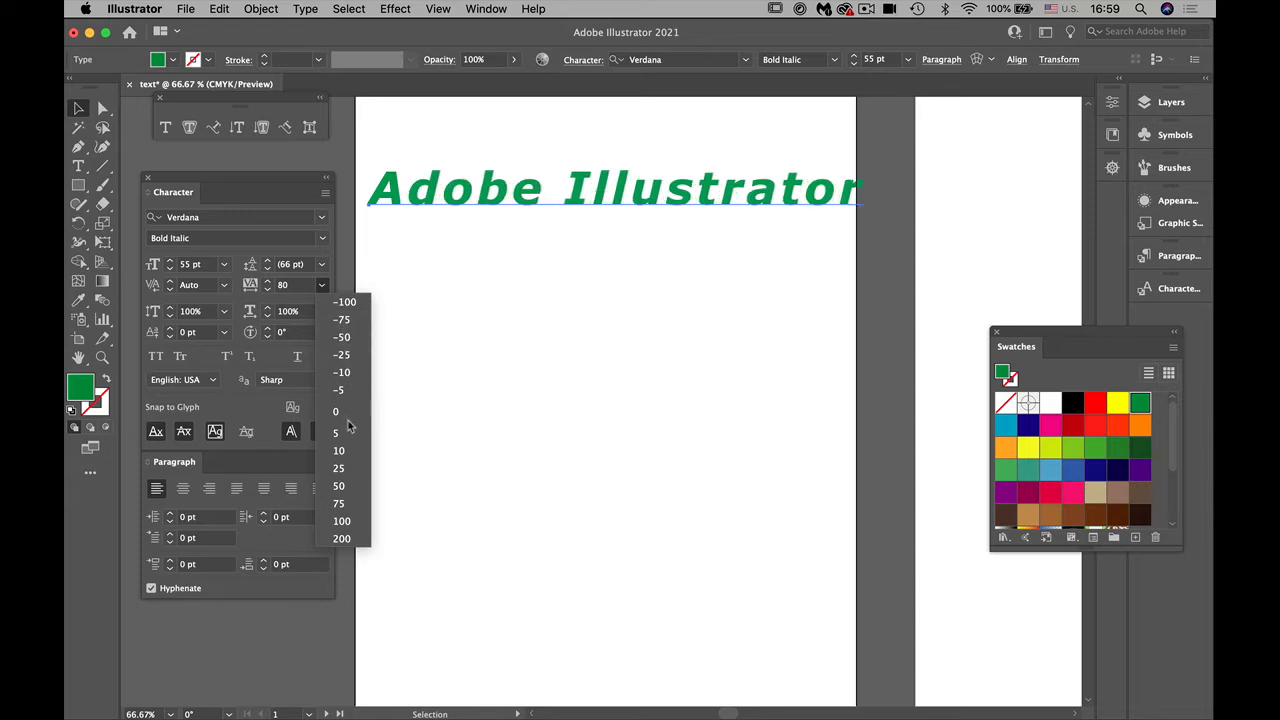
left_click(343, 302)
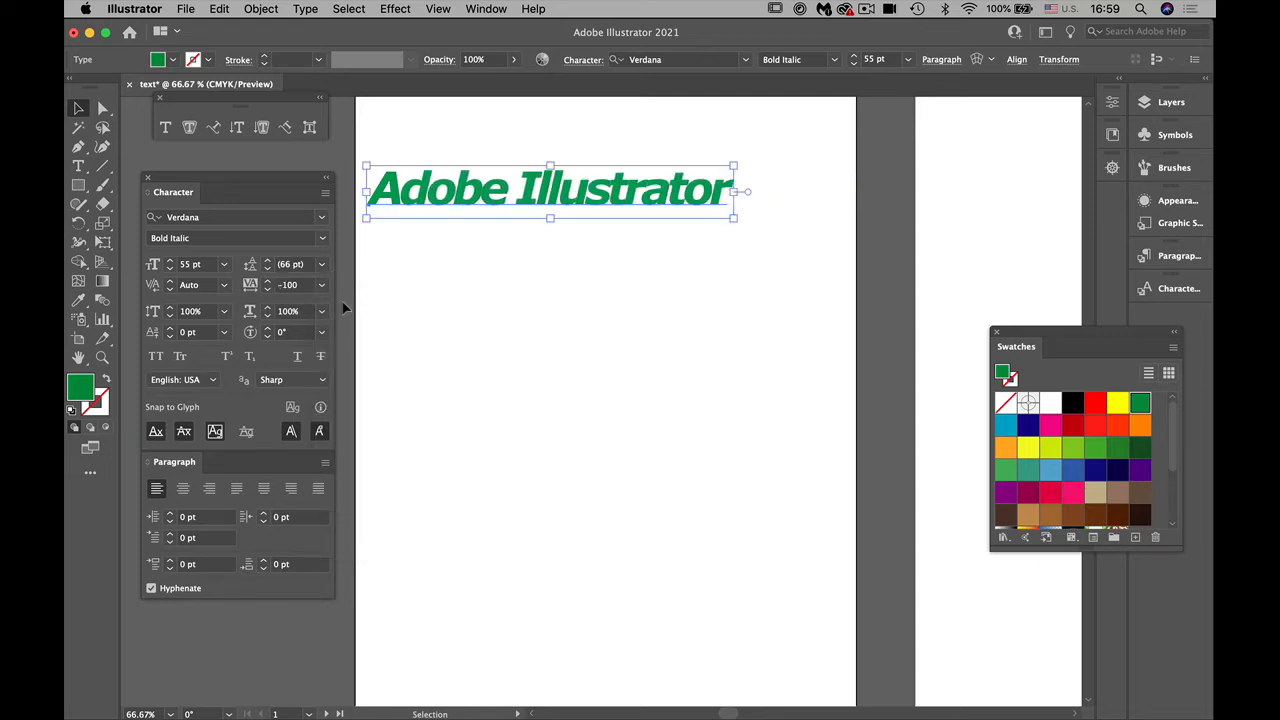
left_click(267, 282)
left_click(267, 282)
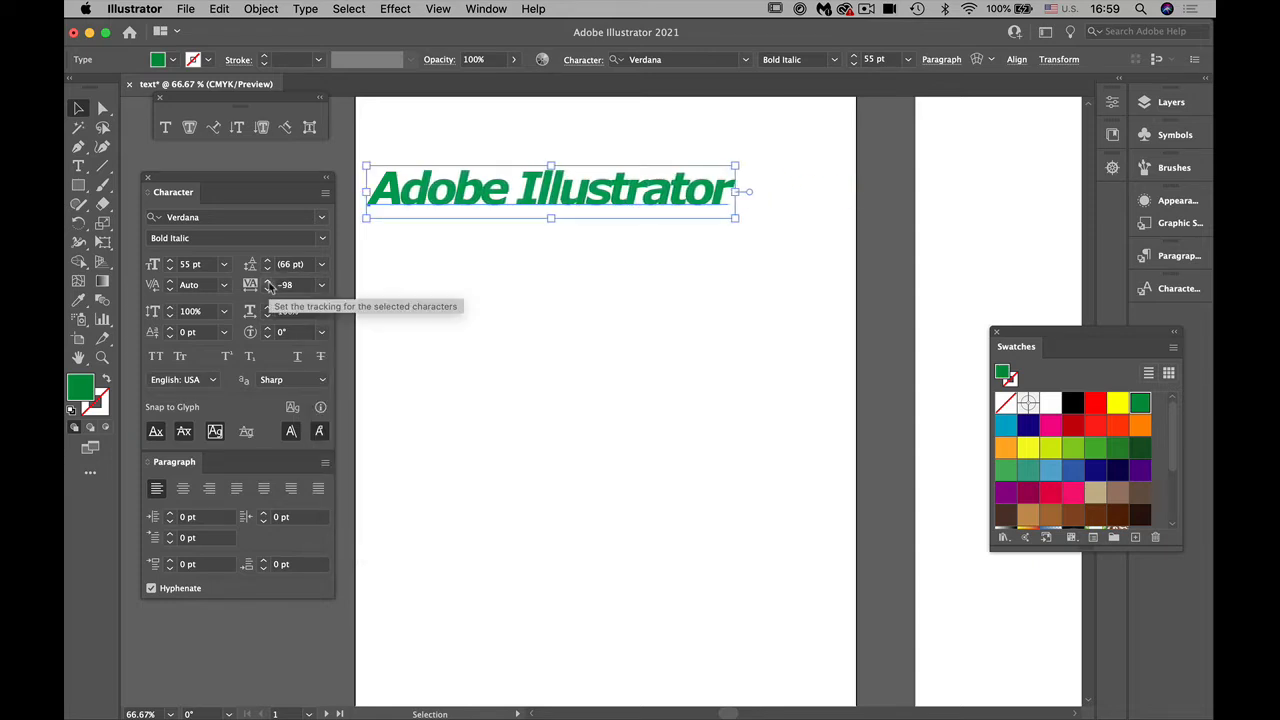
left_click(267, 289)
left_click(267, 289)
left_click(267, 289)
left_click(267, 289)
left_click(267, 289)
left_click(267, 289)
left_click(267, 289)
left_click(267, 289)
left_click(267, 289)
left_click(267, 289)
left_click(267, 289)
left_click(267, 289)
left_click(267, 289)
left_click(267, 289)
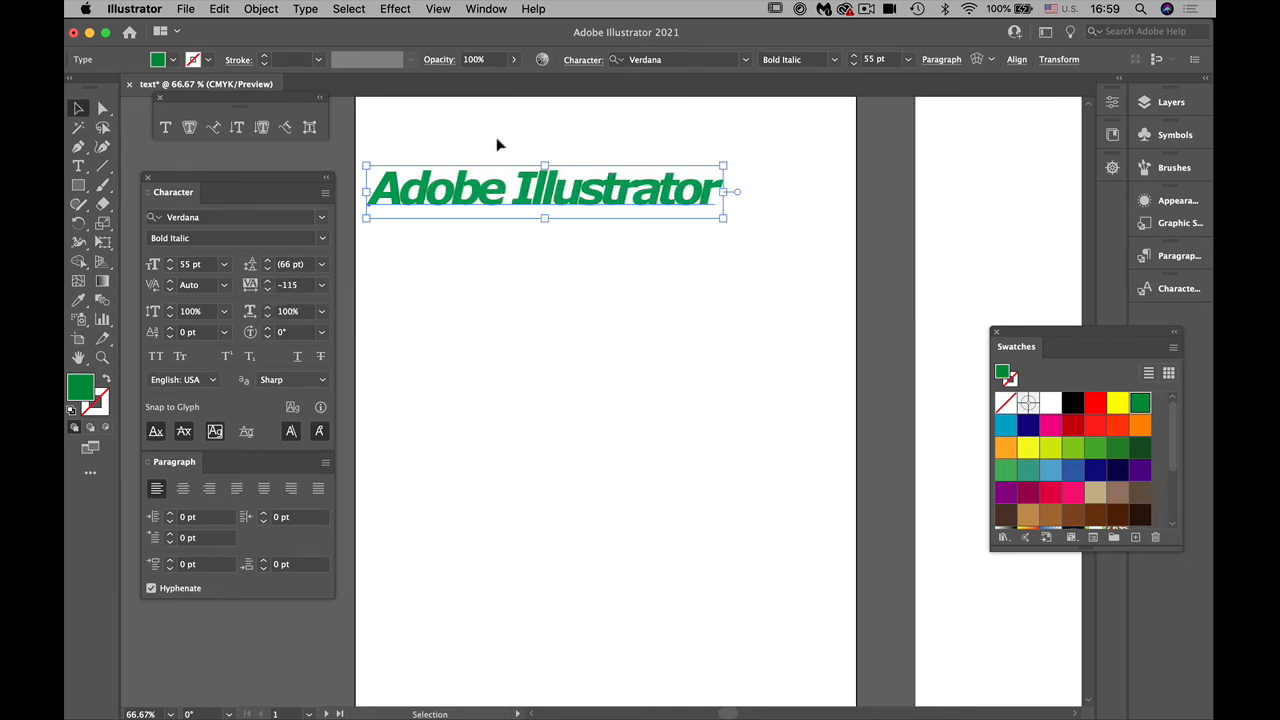
Step: Set the text object's tracking to 25 and reposition it so it fits within the width of the artboard
left_click_drag(515, 180, 549, 183)
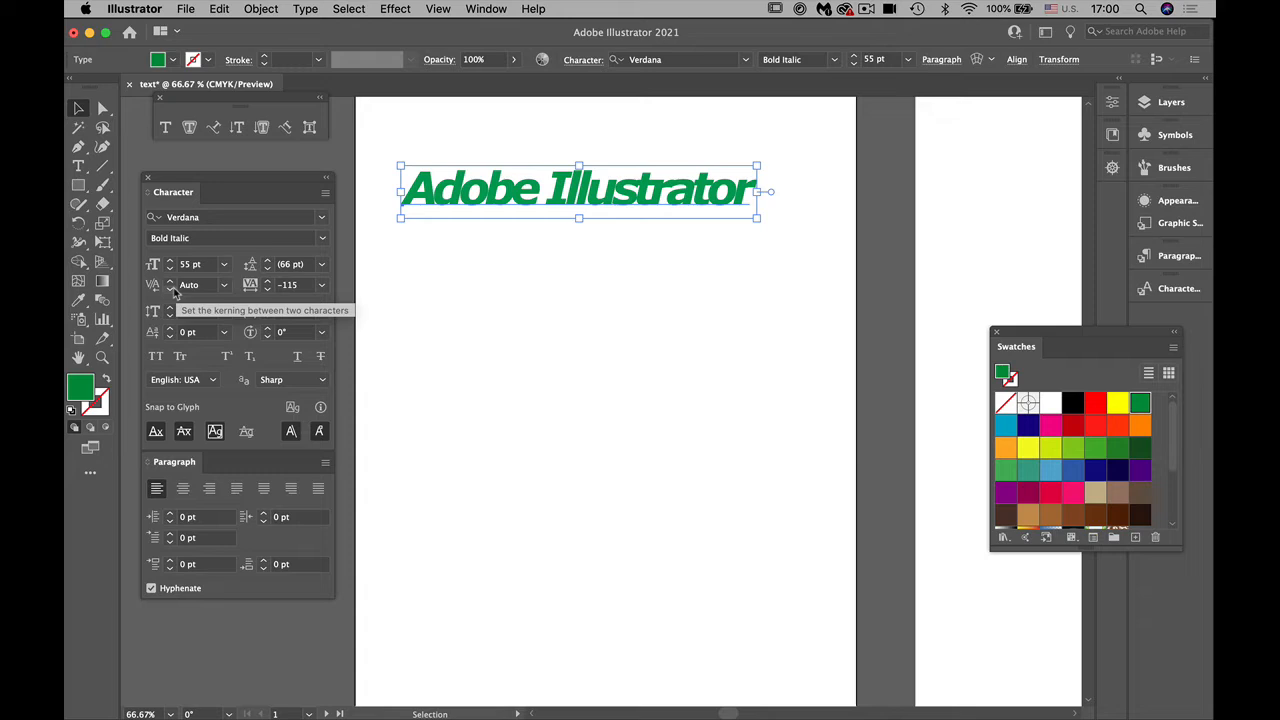
left_click(320, 286)
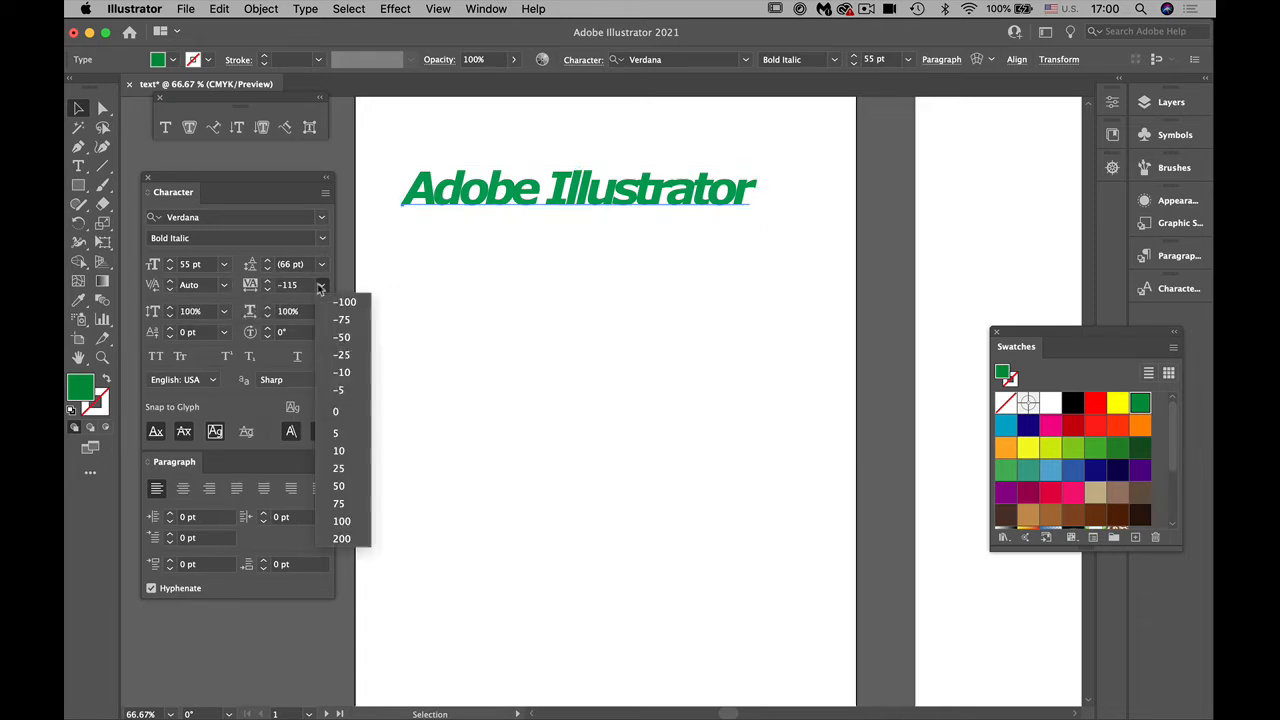
left_click(340, 469)
left_click_drag(451, 204, 425, 192)
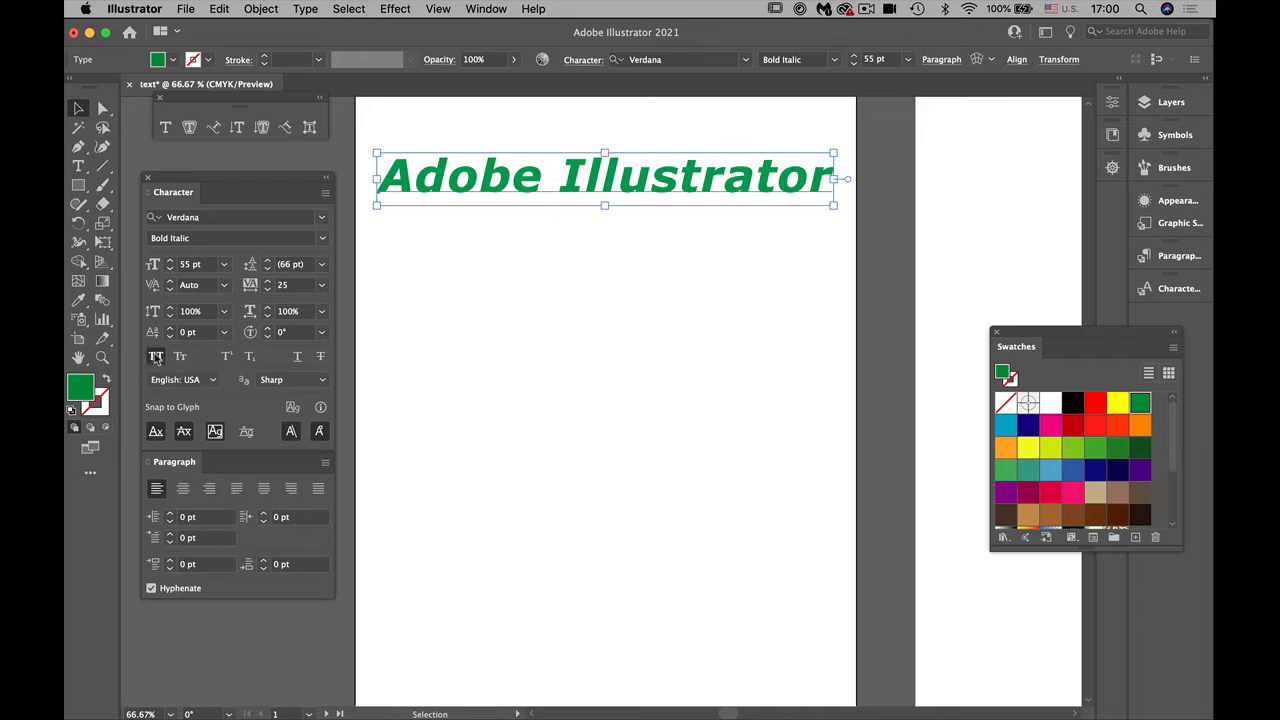
Step: Apply All Caps to the text object and switch it to Small Caps
left_click(156, 358)
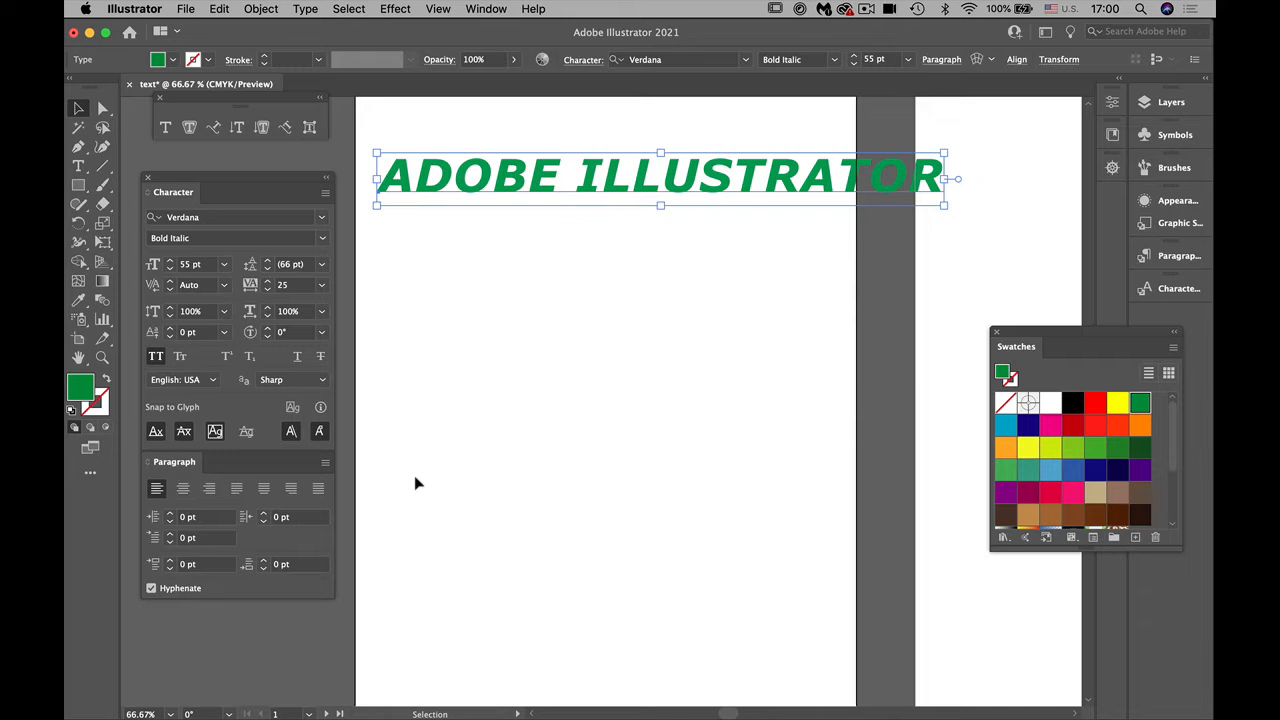
left_click(157, 360)
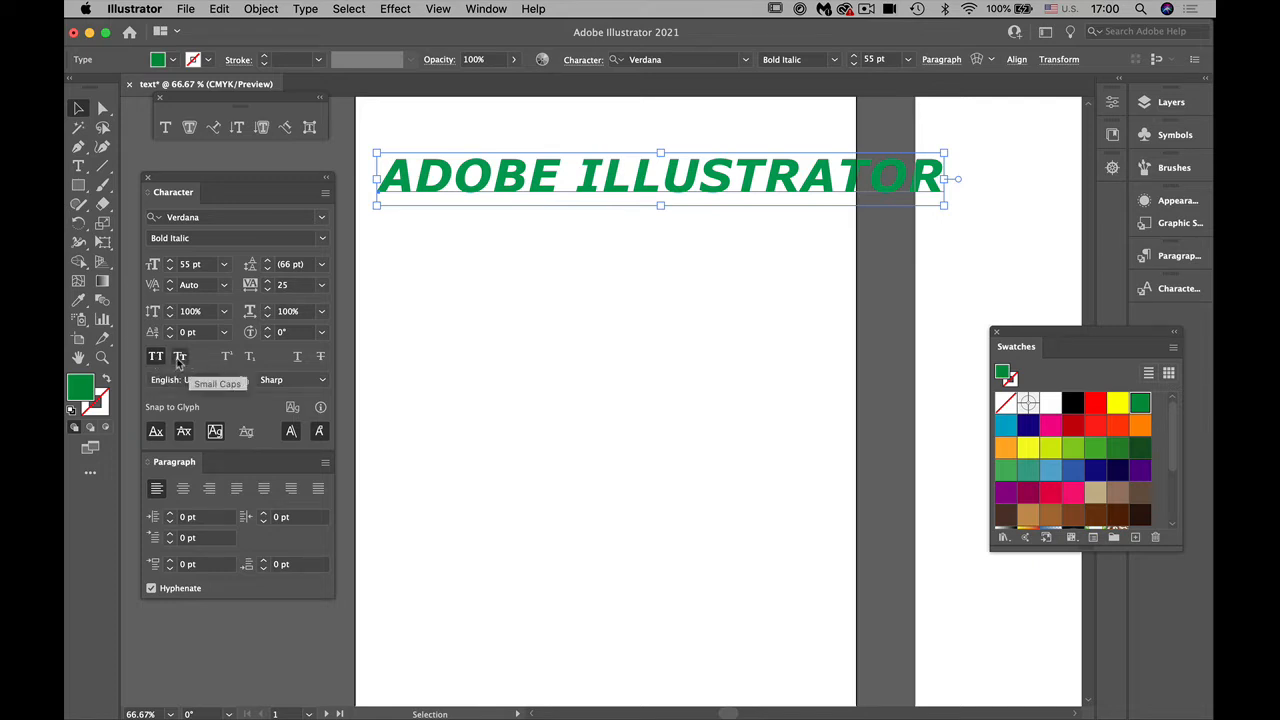
left_click(180, 358)
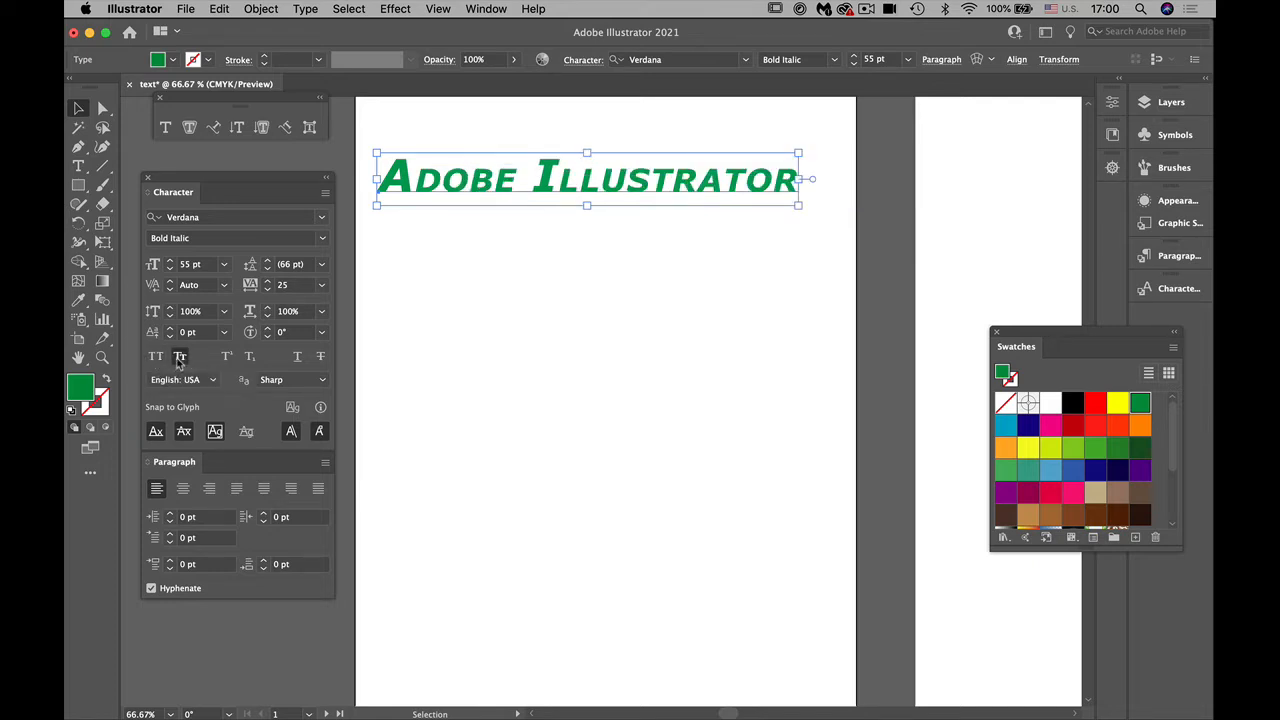
Step: Try superscript, subscript, underline and strikethrough on the text in turn, turning each off again, and remove Small Caps
left_click(228, 360)
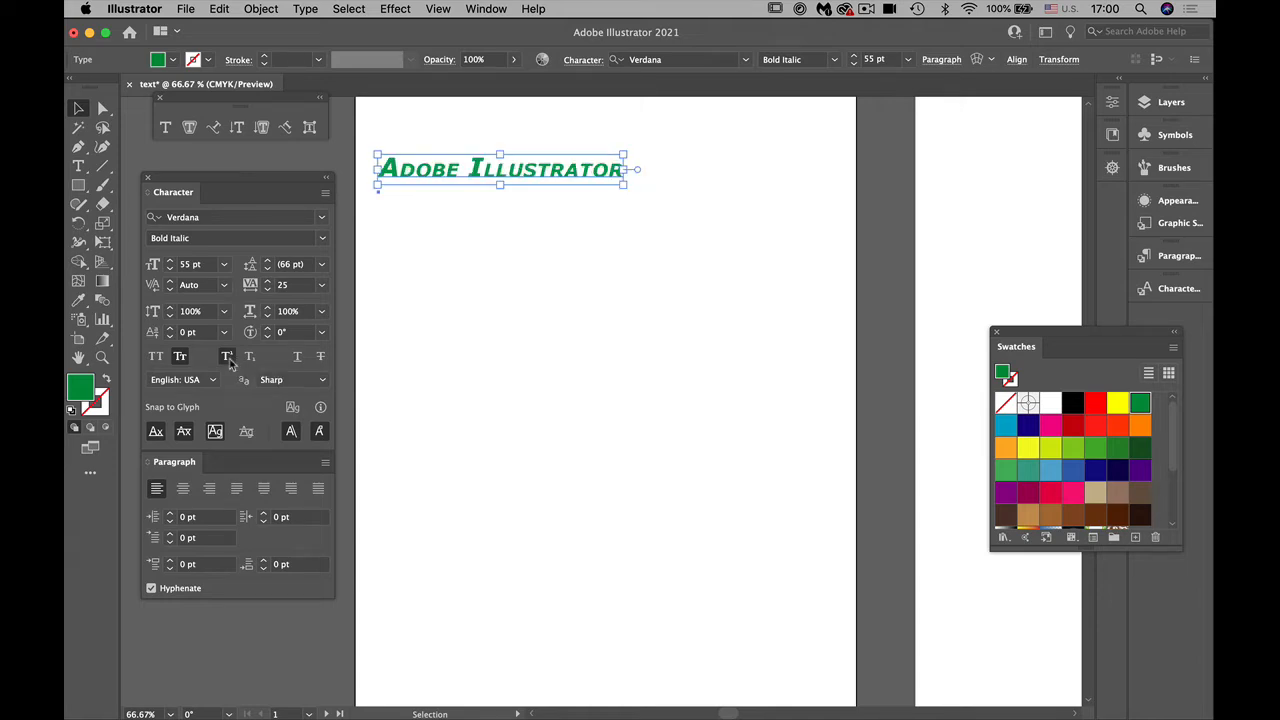
left_click(228, 360)
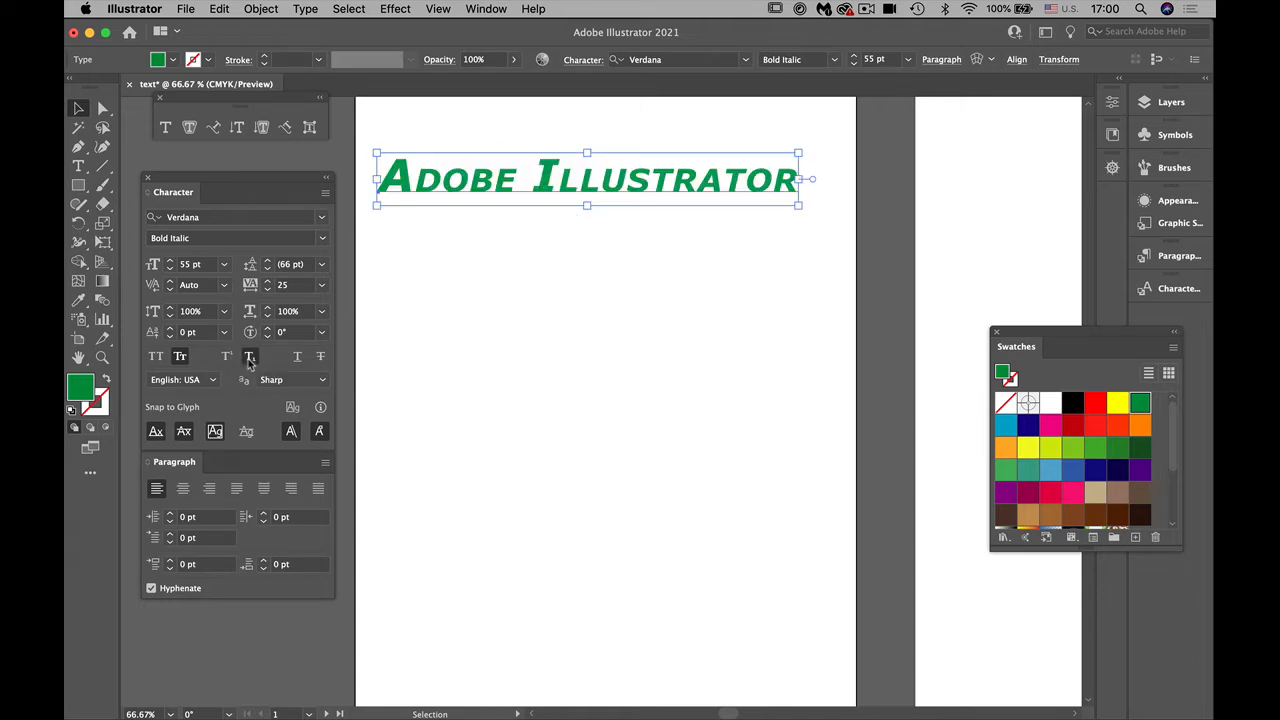
left_click(250, 358)
left_click(250, 358)
left_click(298, 358)
left_click(298, 358)
left_click(320, 358)
left_click(320, 358)
left_click(180, 357)
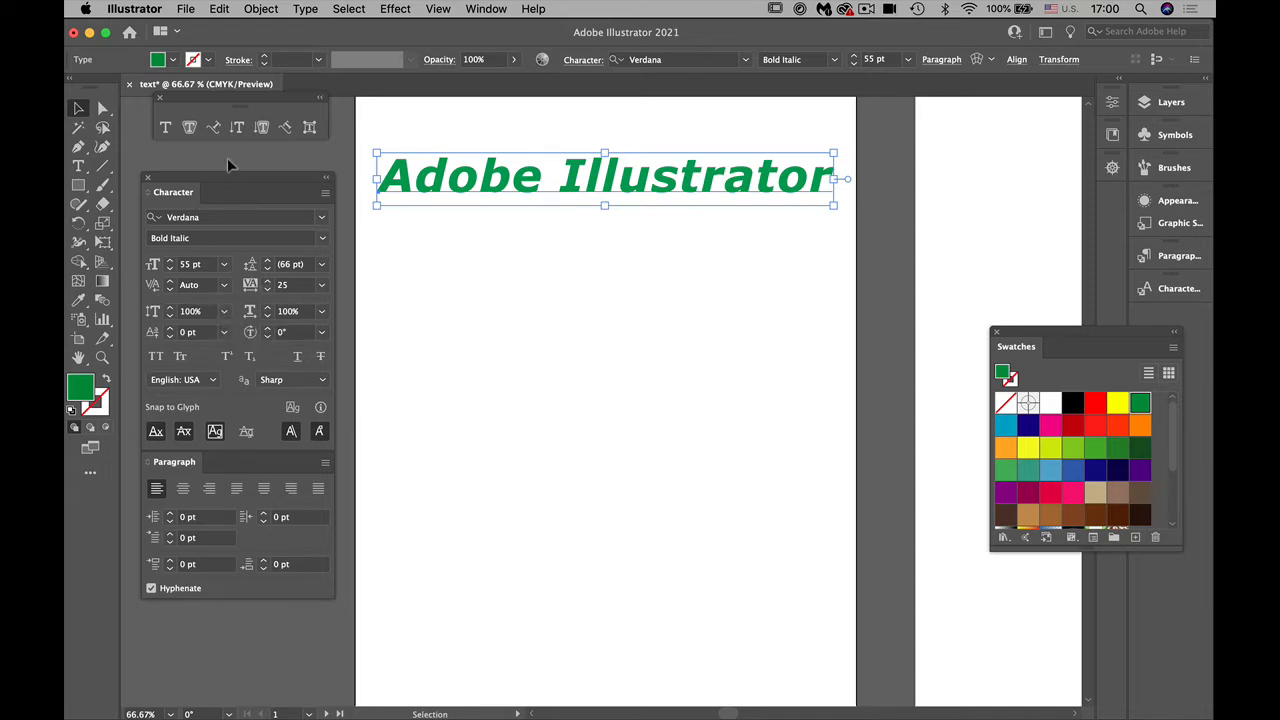
Step: Change the text's case to Sentence case and then back to Title Case
left_click(305, 9)
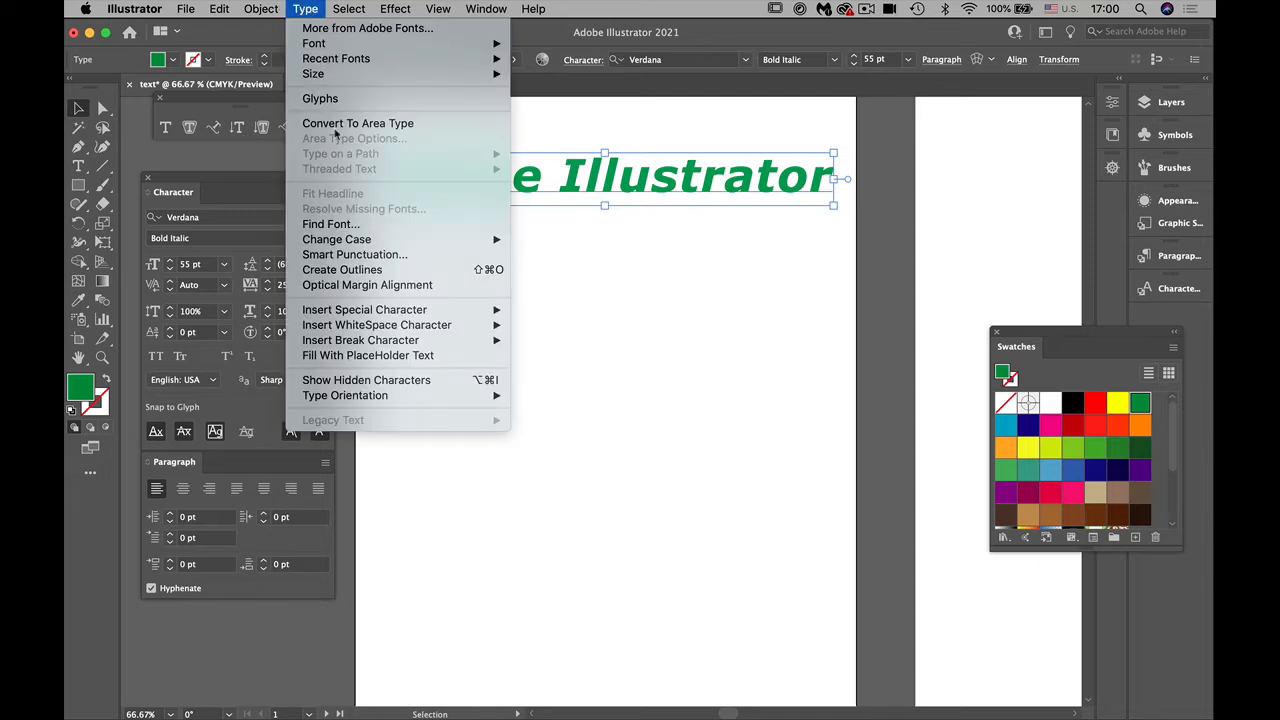
mouse_move(364, 241)
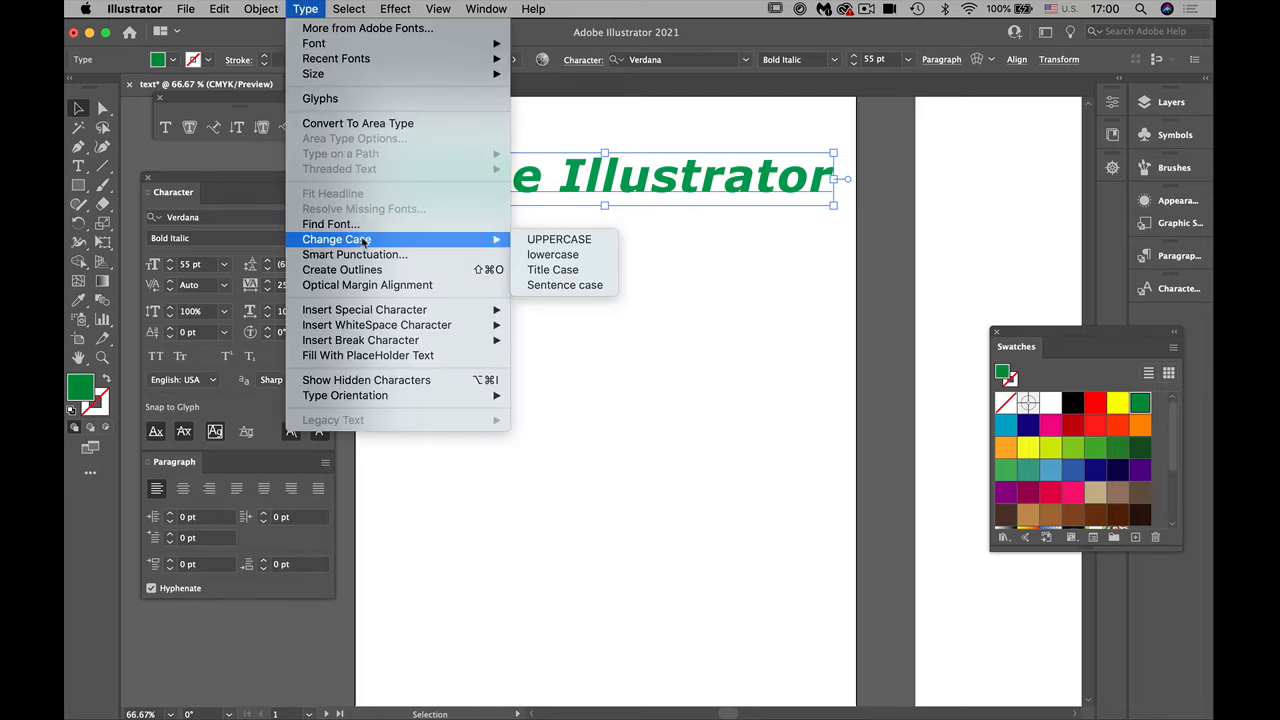
left_click(547, 286)
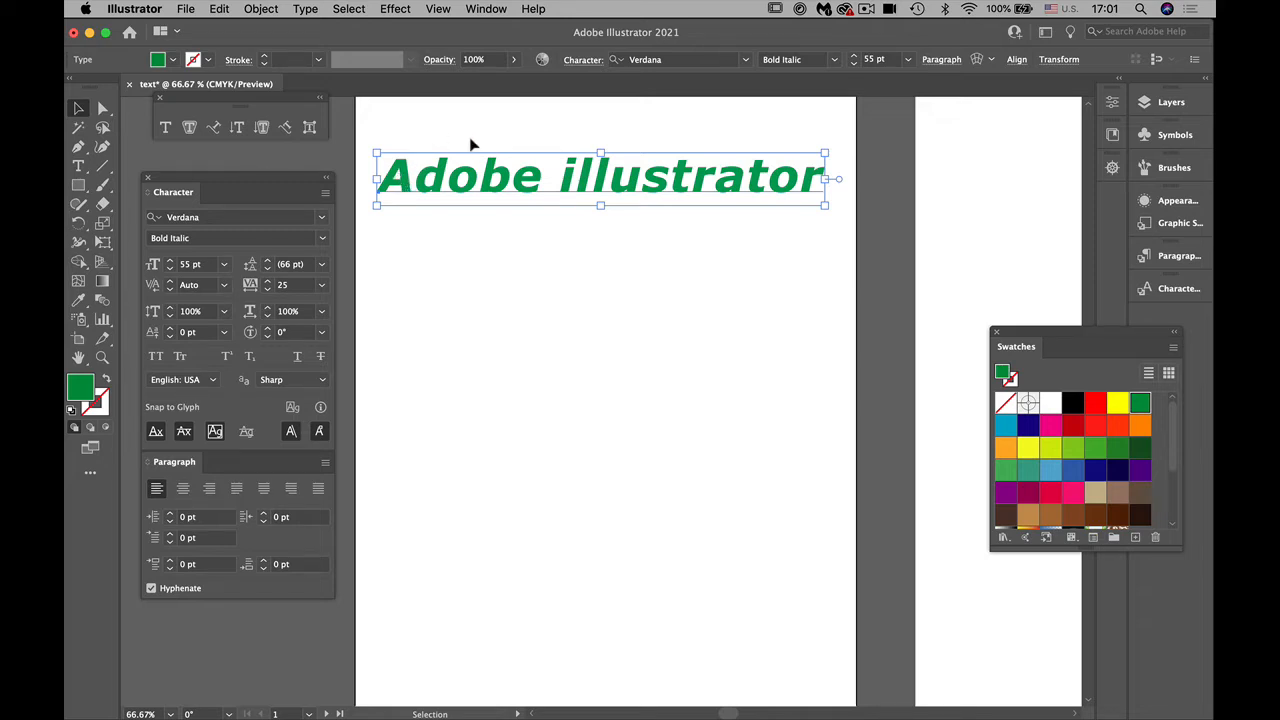
left_click(305, 9)
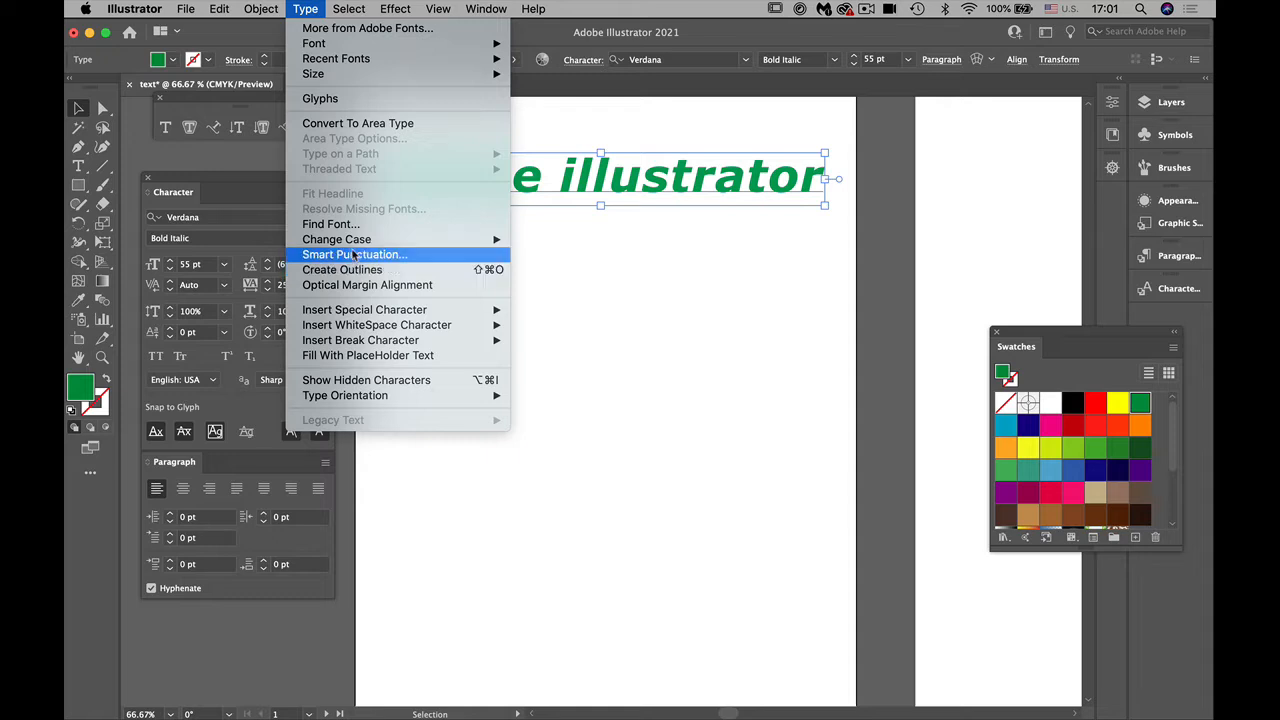
mouse_move(355, 240)
left_click(560, 270)
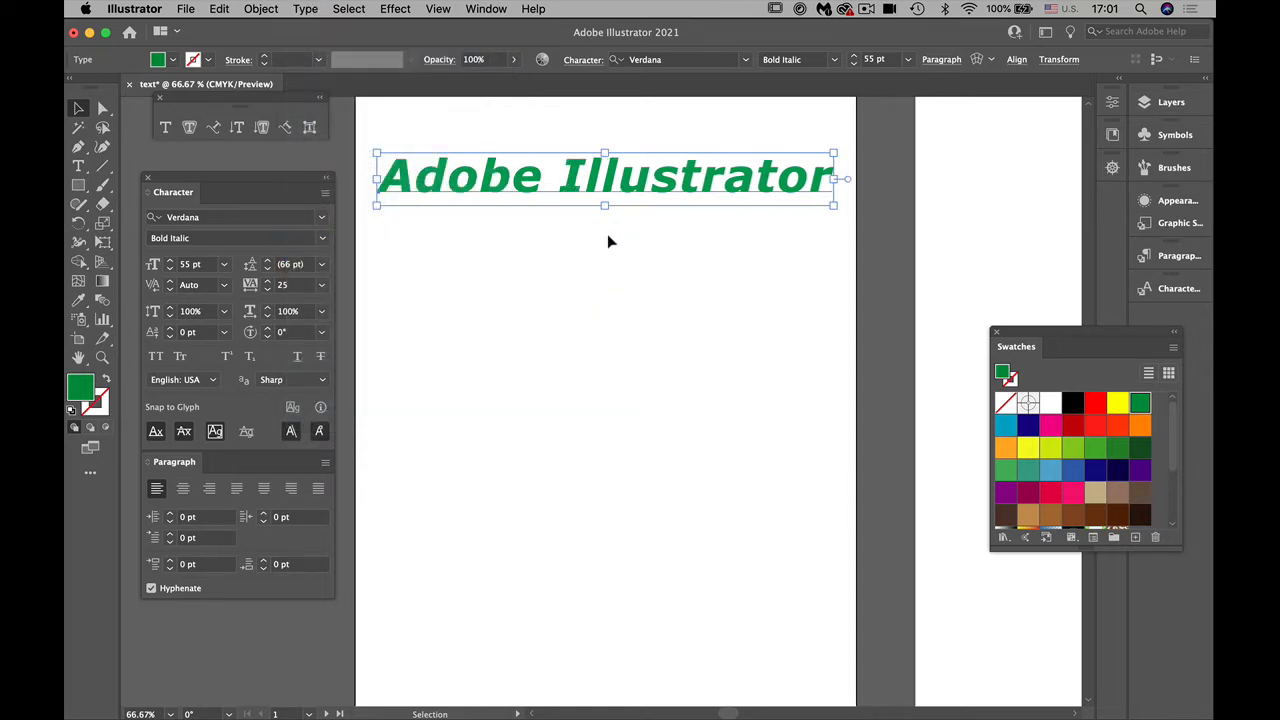
Step: Change the text object's case to lowercase
left_click(304, 18)
left_click(304, 16)
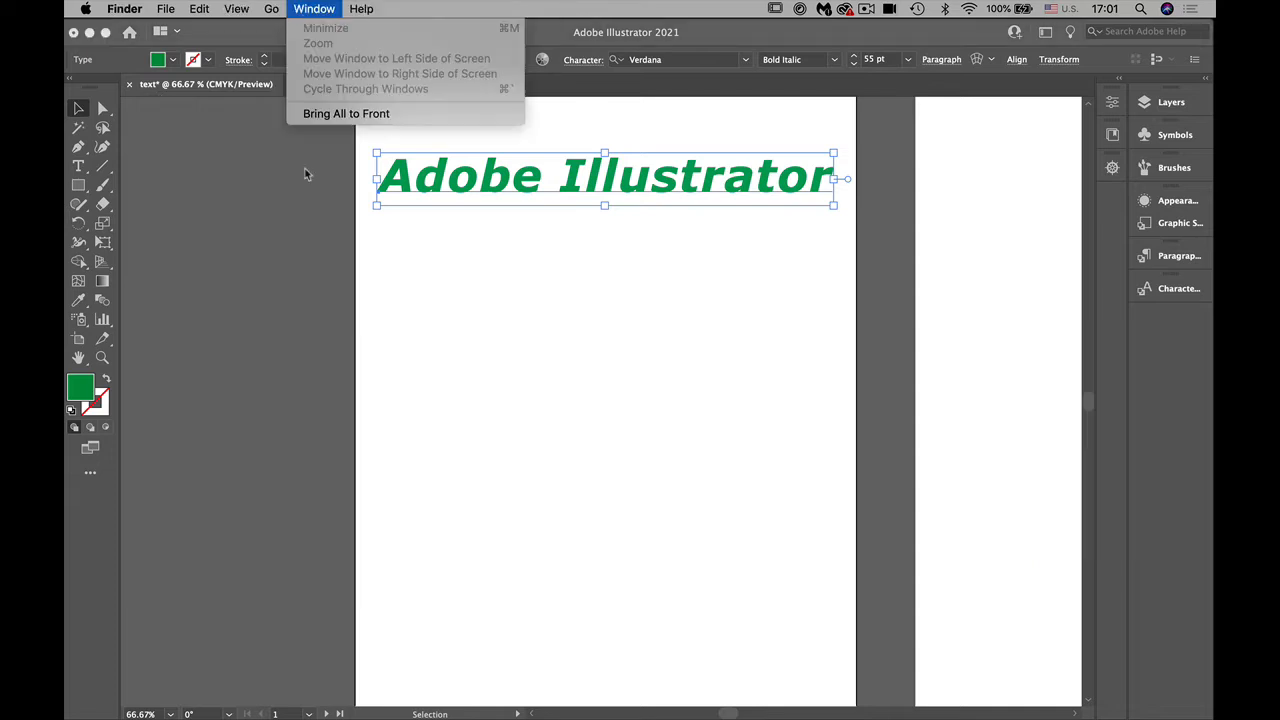
left_click(285, 75)
left_click(305, 9)
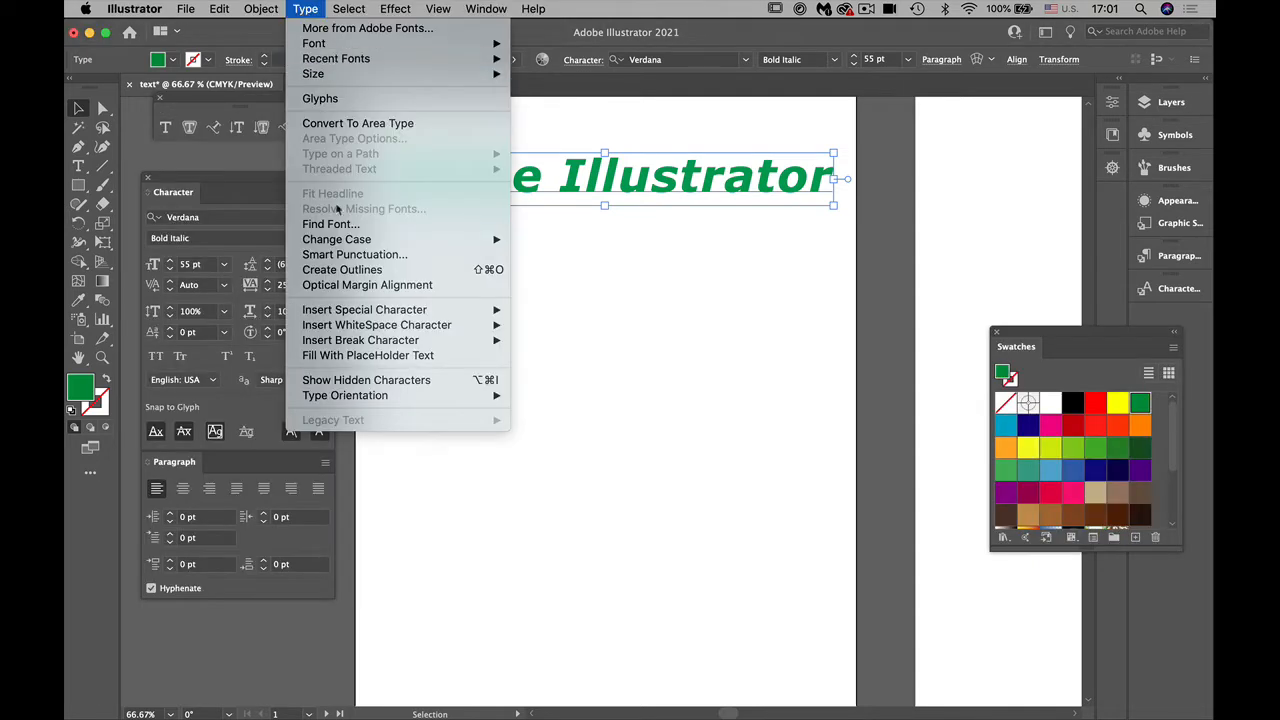
mouse_move(503, 240)
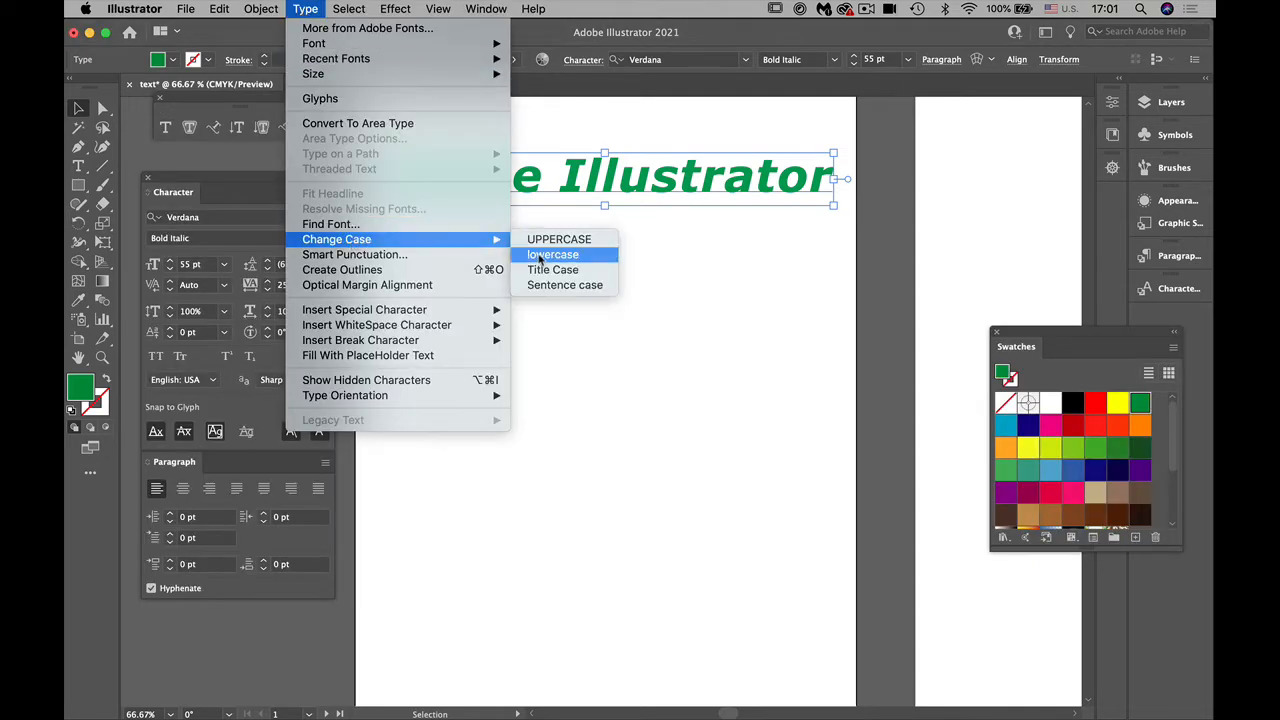
left_click(540, 256)
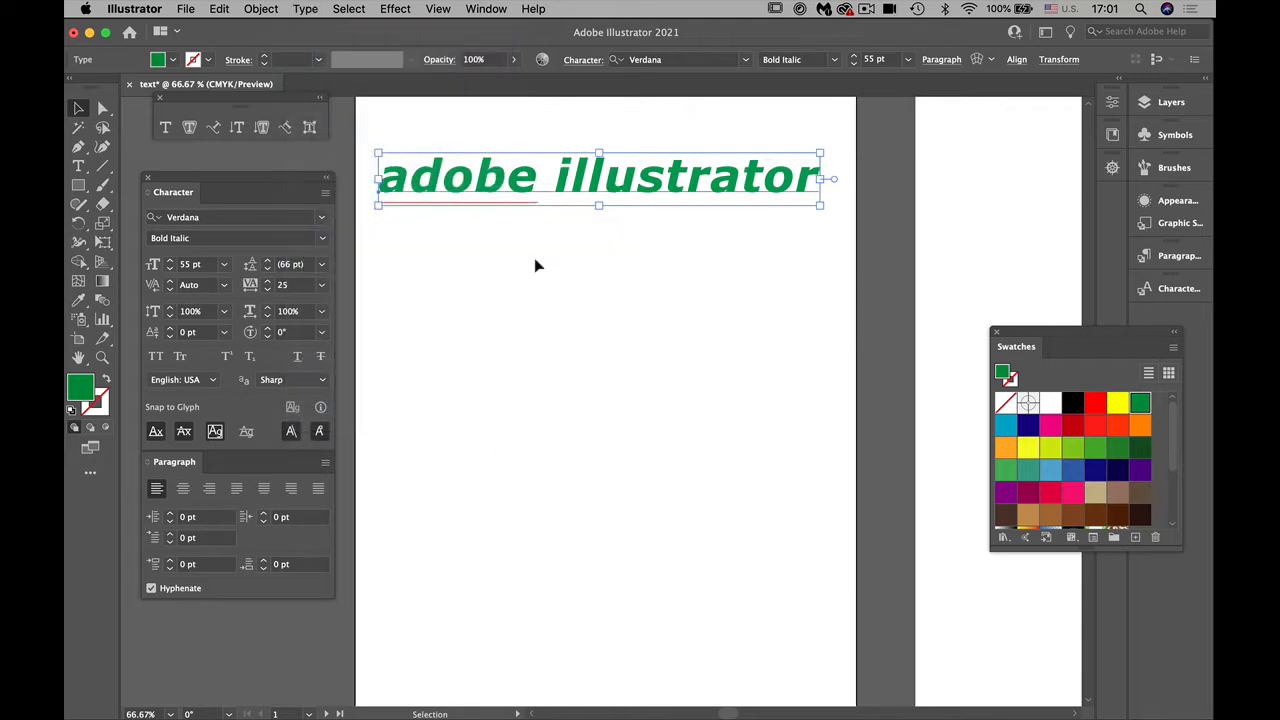
Step: Change the text's case to UPPERCASE and try Small Caps and All Caps on it, turning both off again
left_click(270, 9)
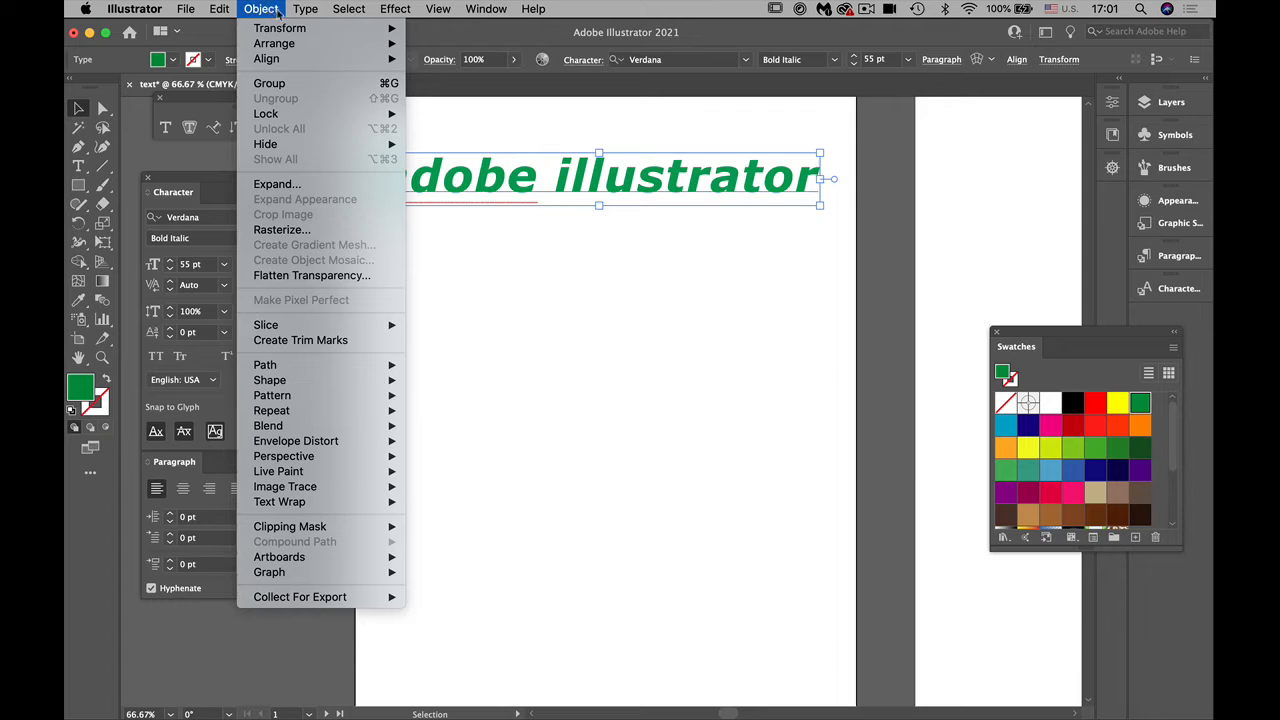
mouse_move(305, 9)
mouse_move(380, 242)
left_click(577, 242)
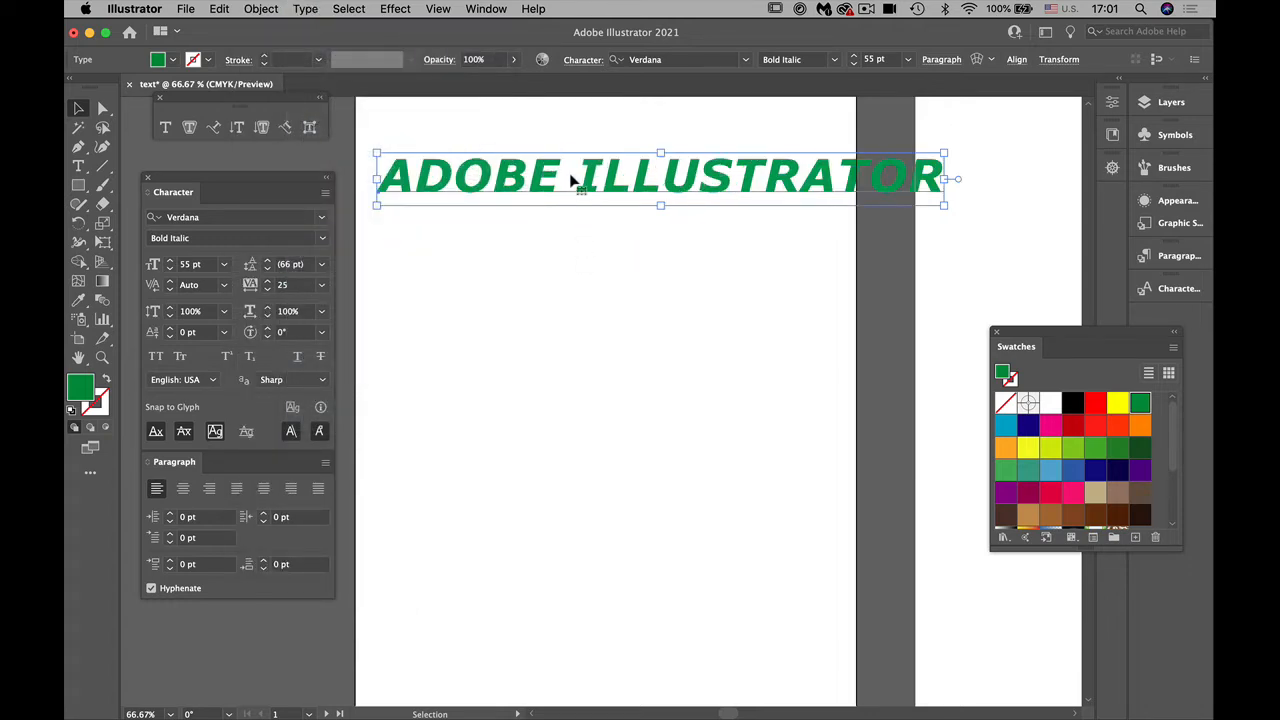
left_click(182, 360)
left_click(155, 360)
left_click(157, 361)
Step: Change the text's case to Title Case and set its tracking to 0
left_click(305, 9)
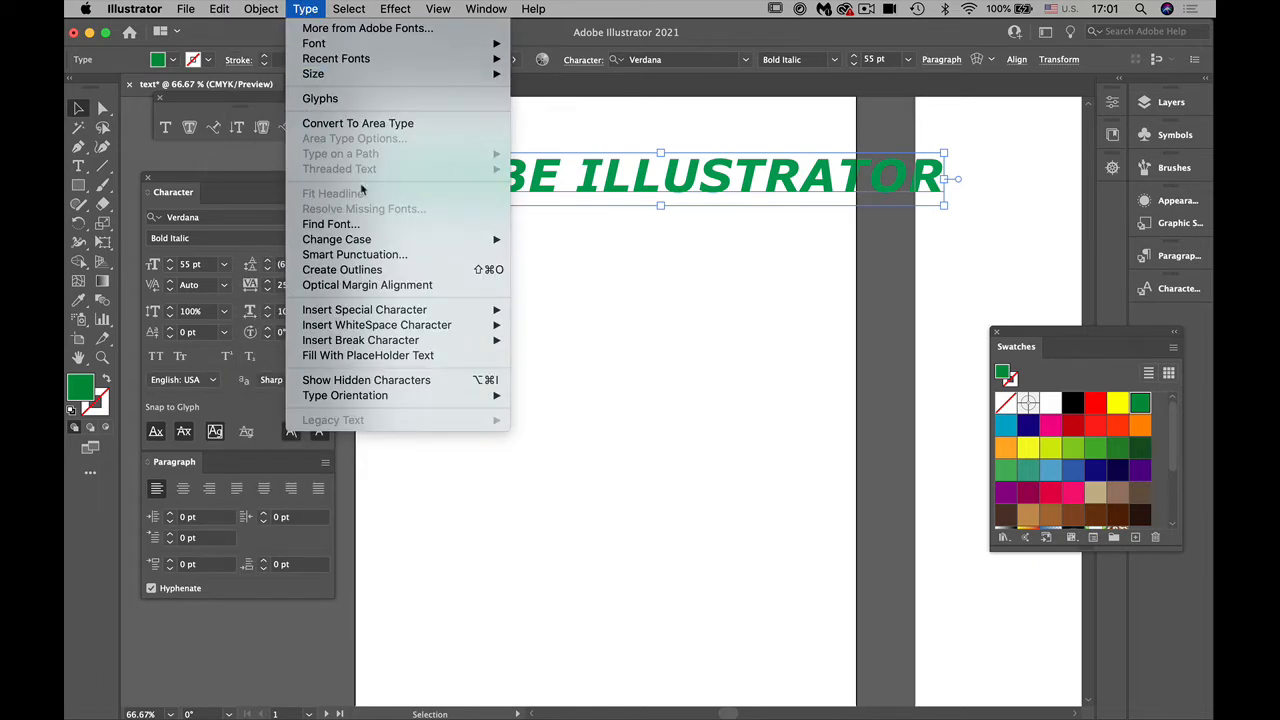
mouse_move(375, 247)
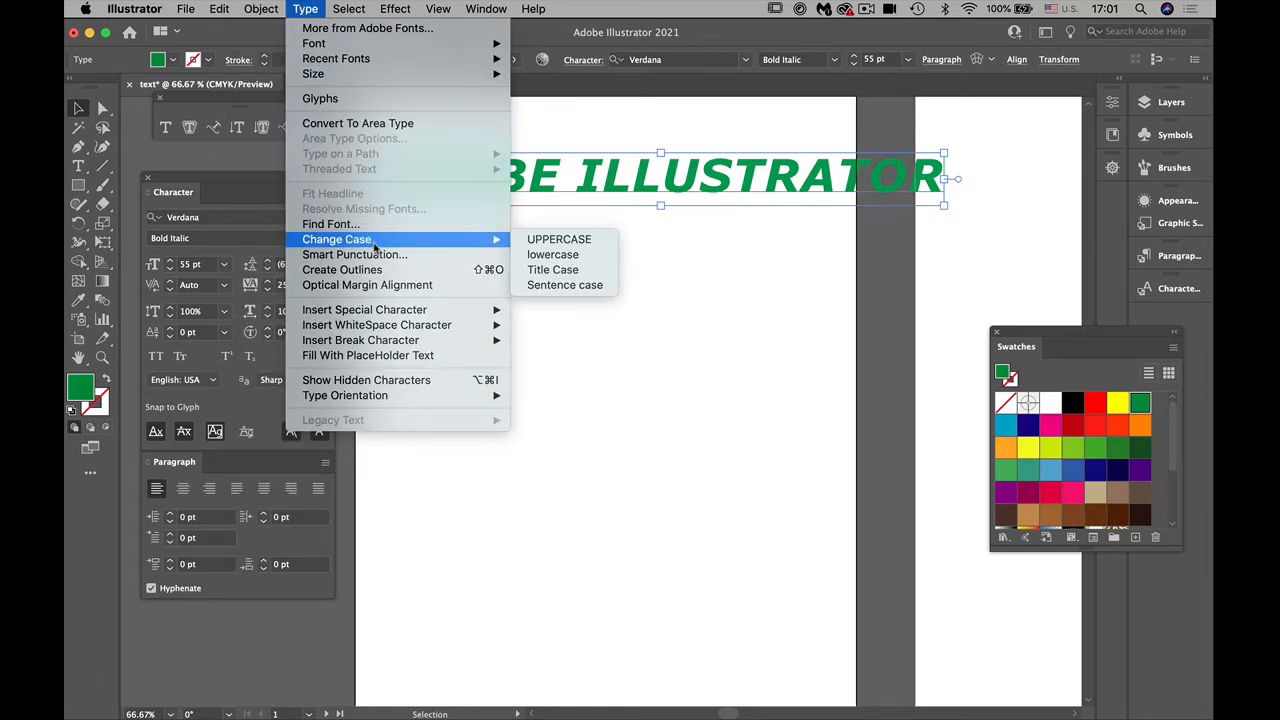
left_click(553, 270)
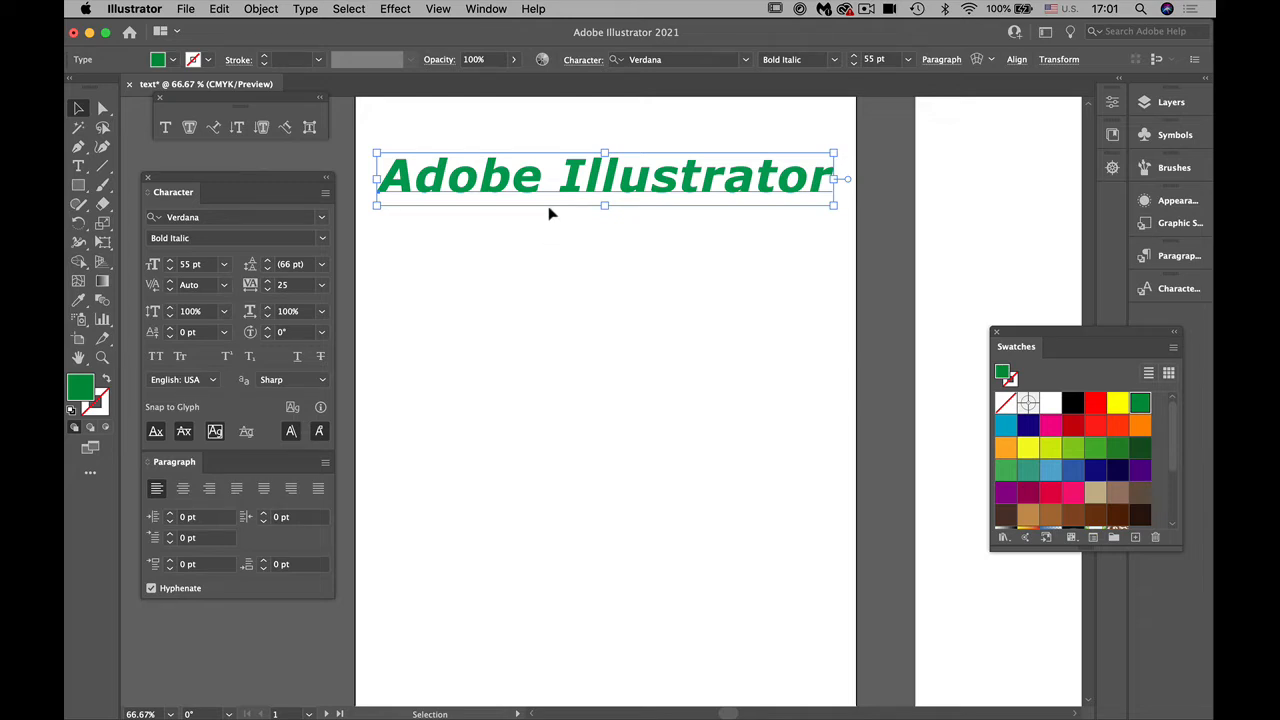
left_click(290, 286)
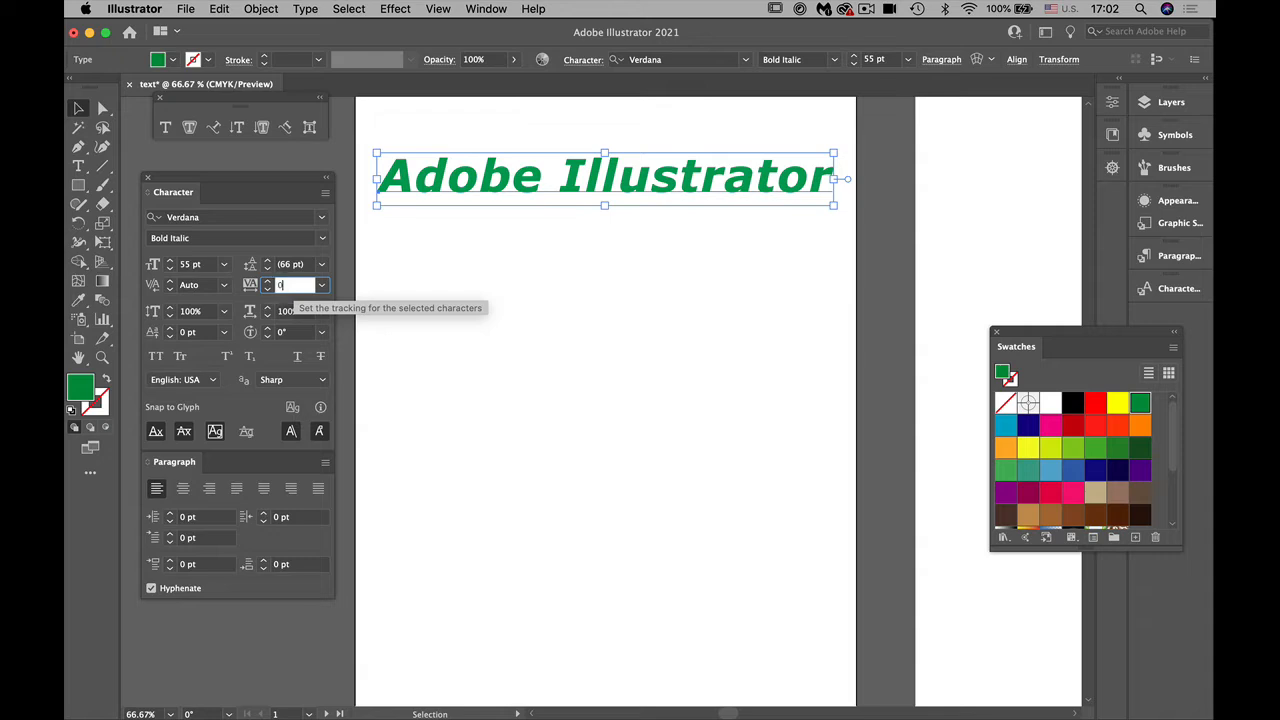
type("0")
key("Return")
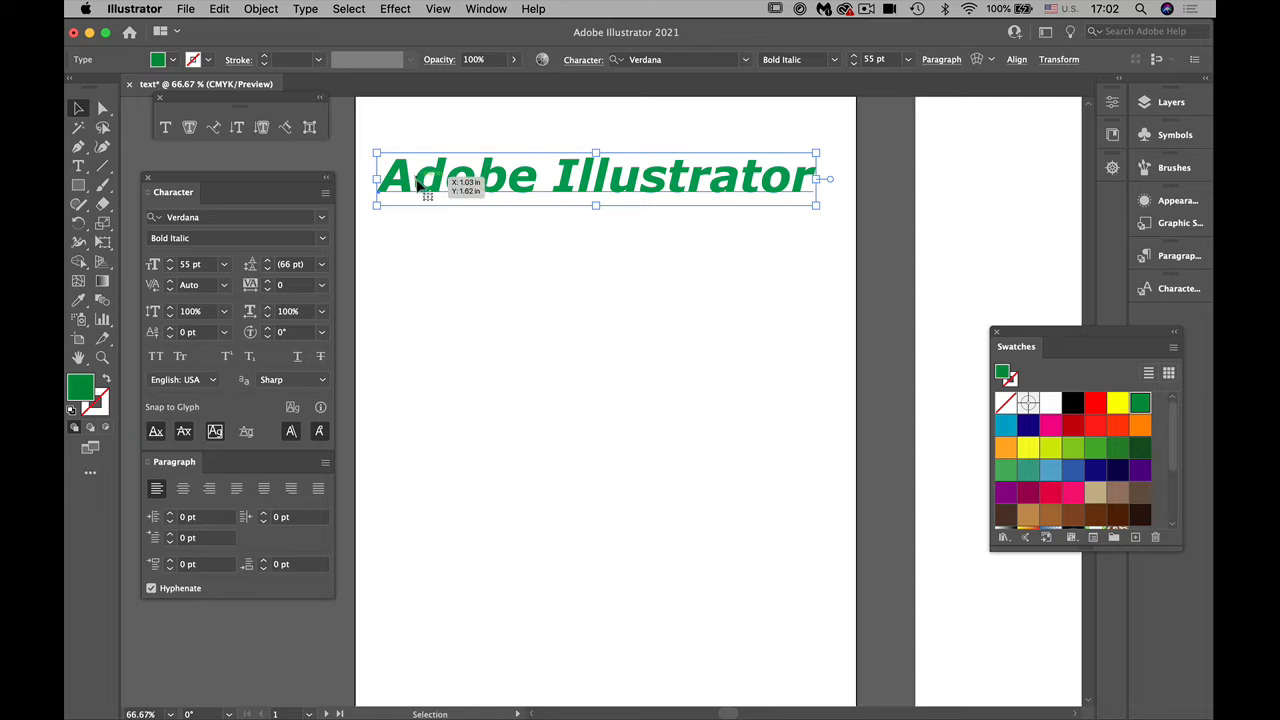
Step: Duplicate the Adobe Illustrator text twice, placing the two copies one below the other under the original
left_click_drag(432, 189, 428, 393)
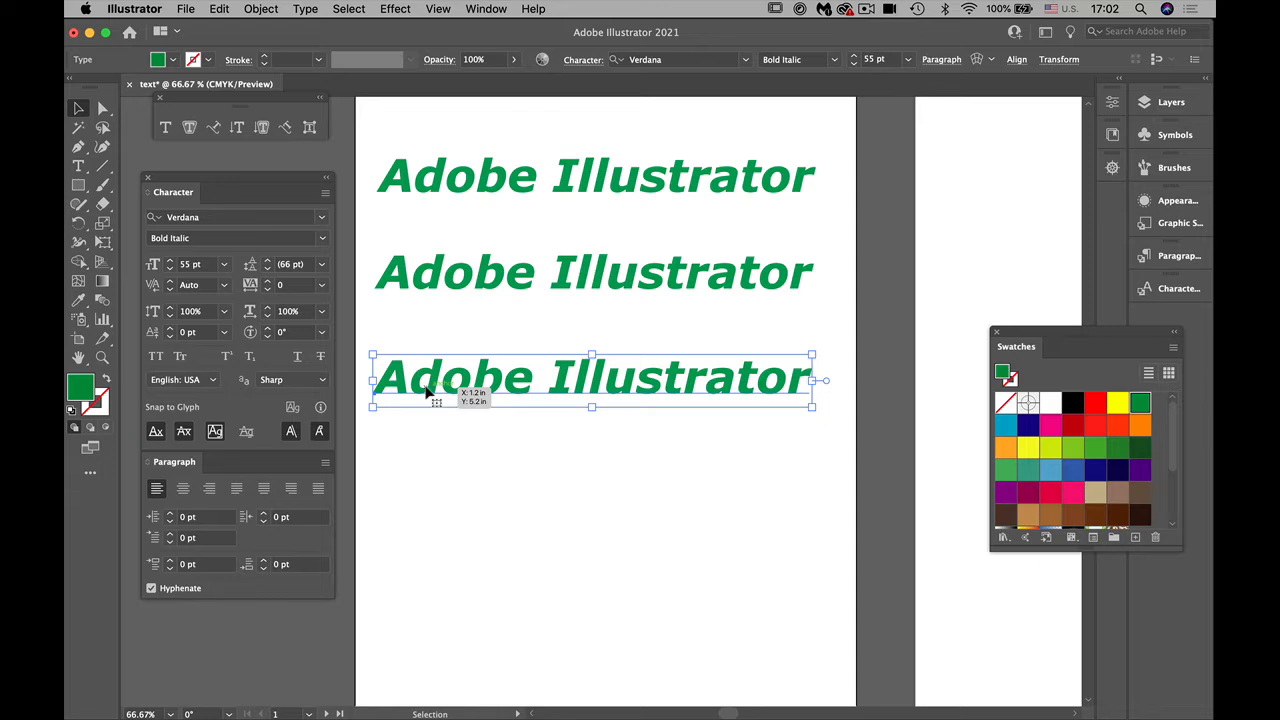
left_click(429, 282)
left_click(460, 328)
Step: Apply All Caps to the middle copy and set its font size to 48 pt so it fits the artboard
left_click(443, 287)
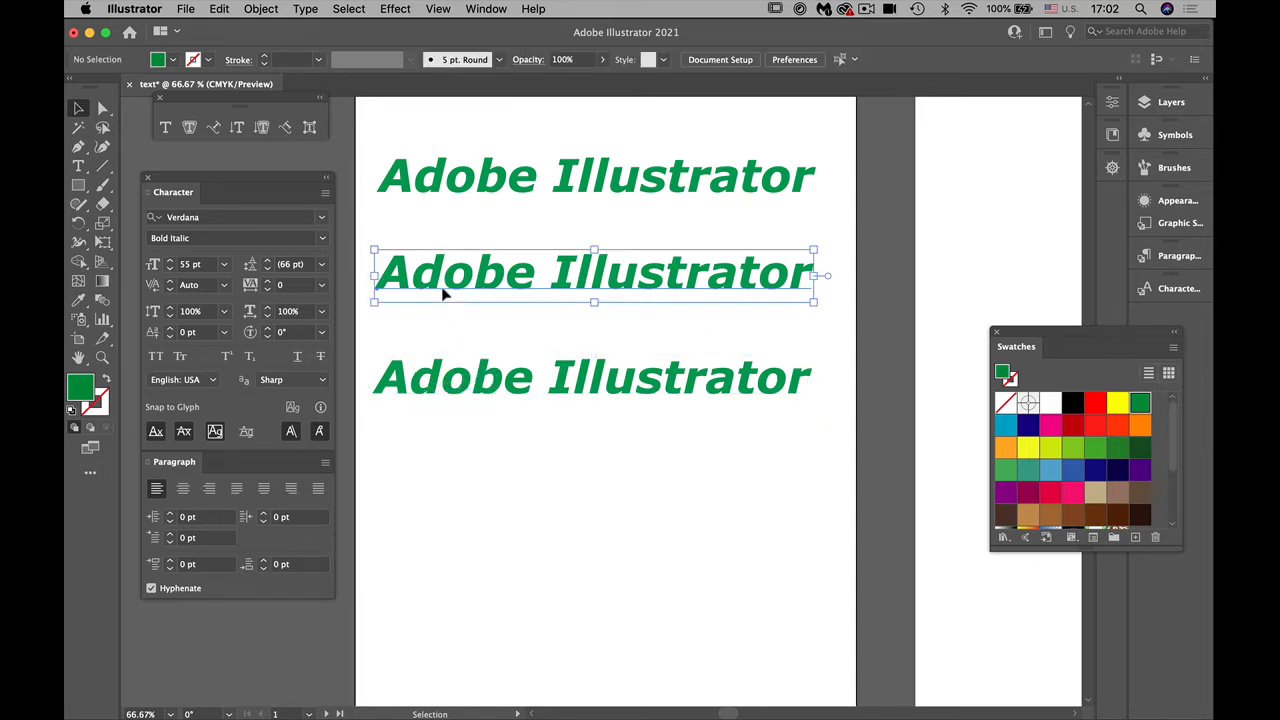
left_click(155, 358)
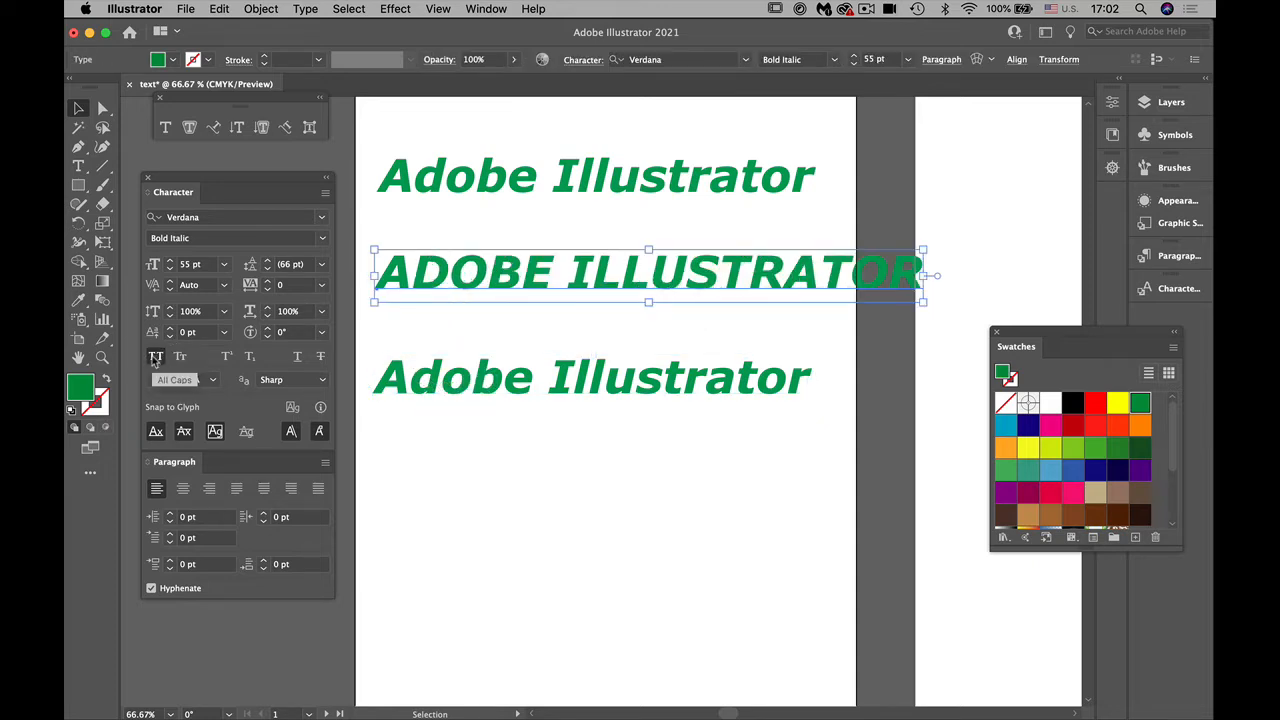
left_click(224, 264)
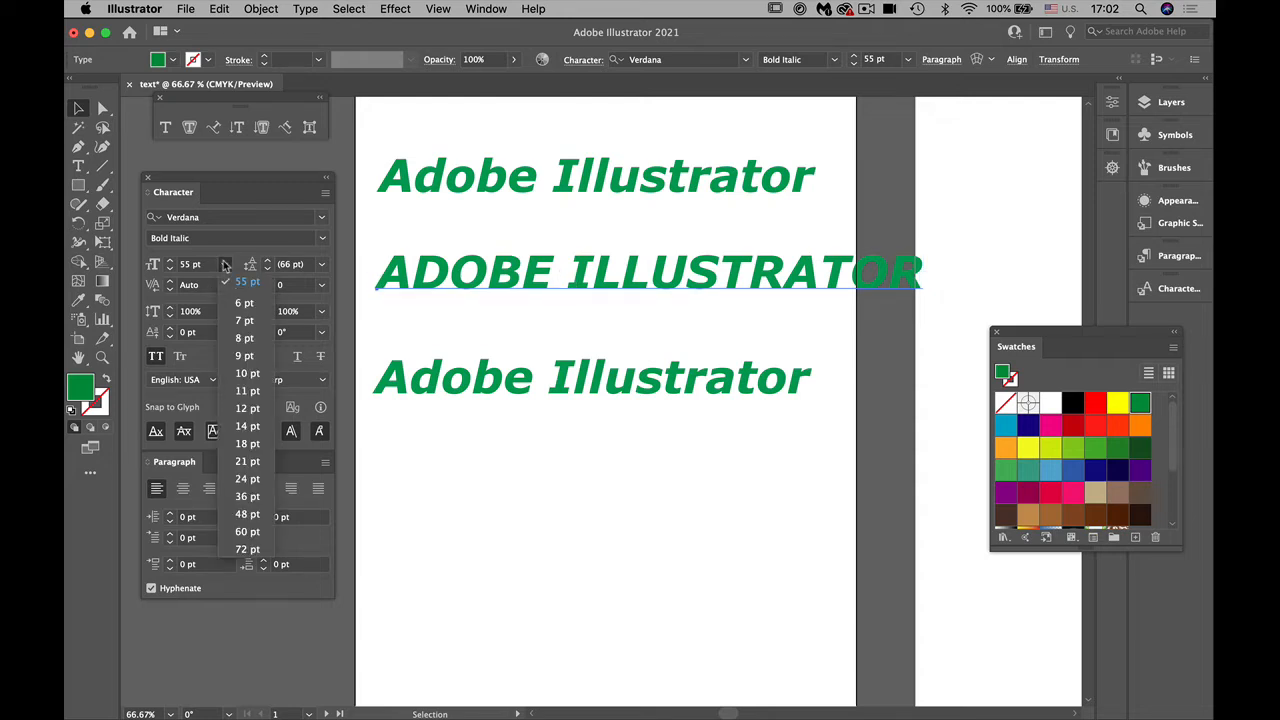
left_click(250, 514)
left_click(603, 556)
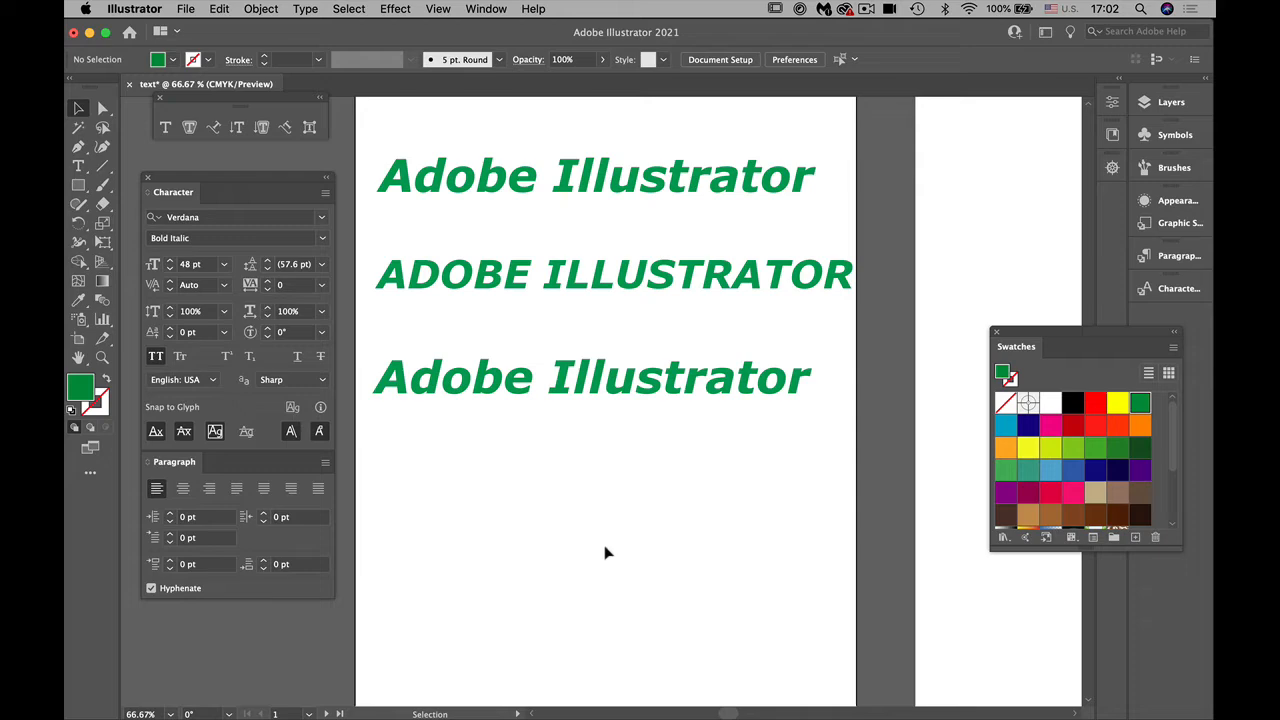
Step: In the all-caps line, set the kerning between the A and D of ADOBE to -75 and then to -100
key("super+equal")
scroll(561, 529, "left", 5)
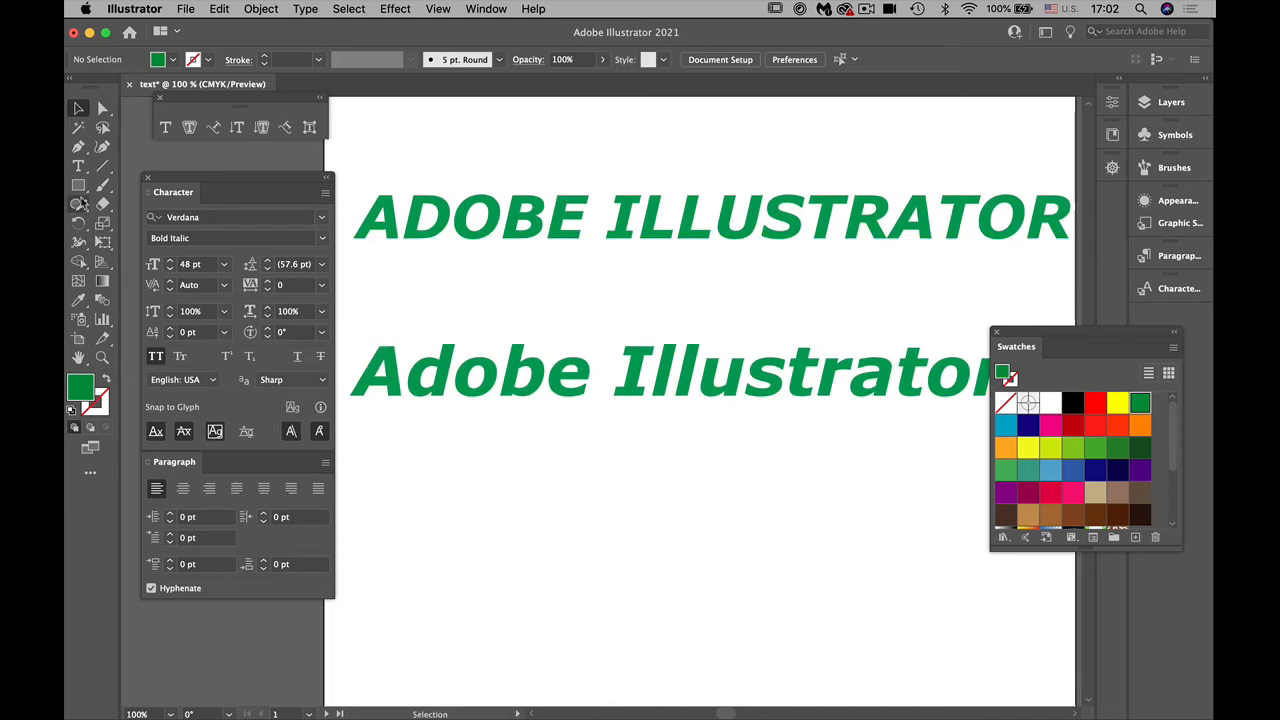
left_click(78, 166)
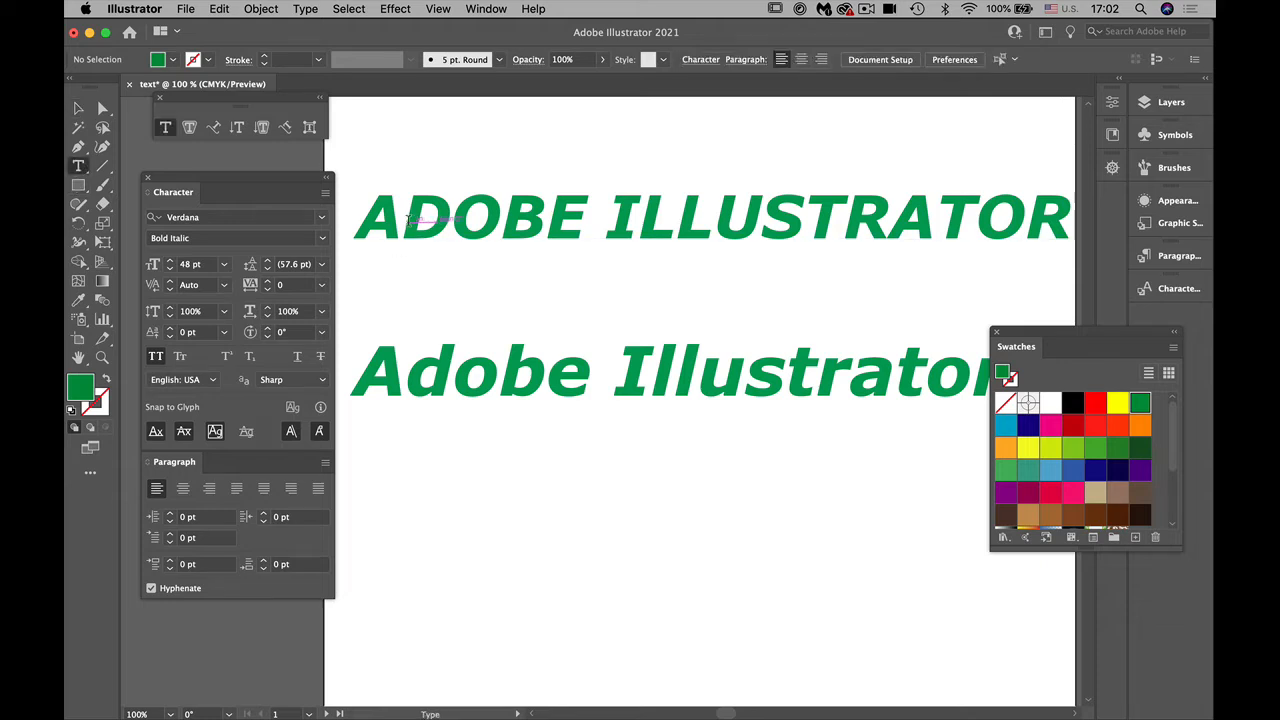
left_click(403, 222)
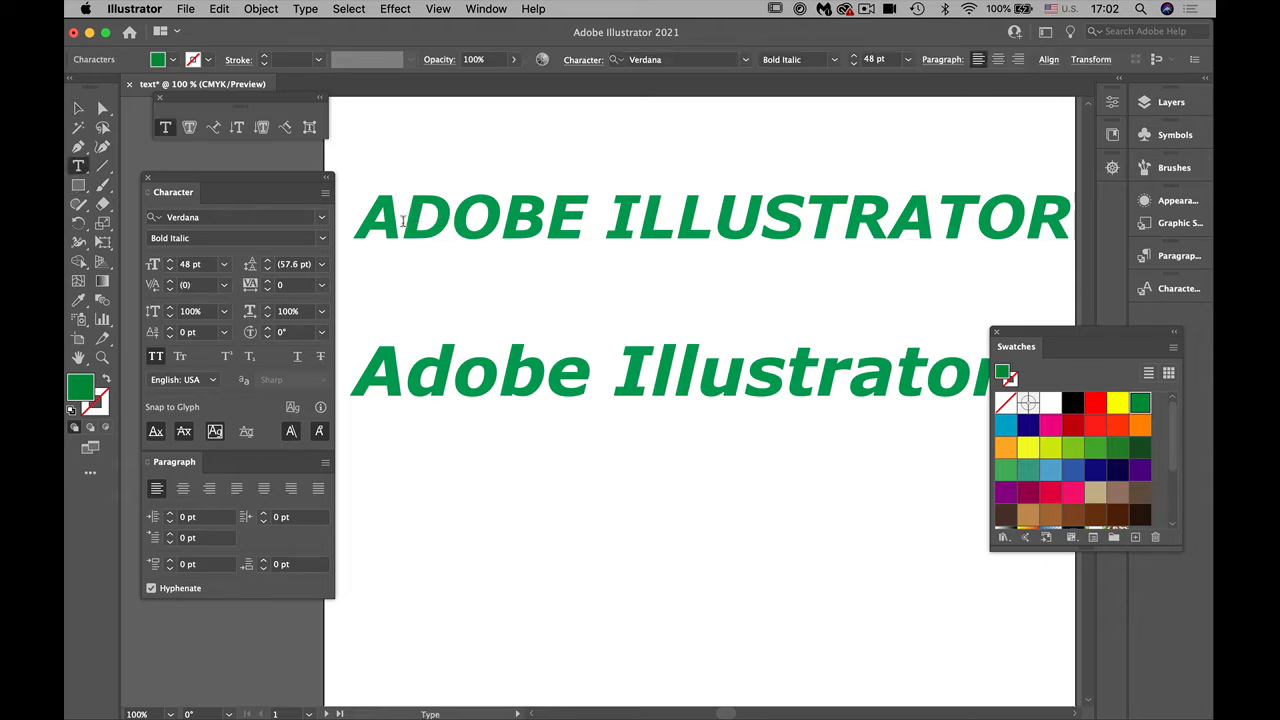
left_click(225, 286)
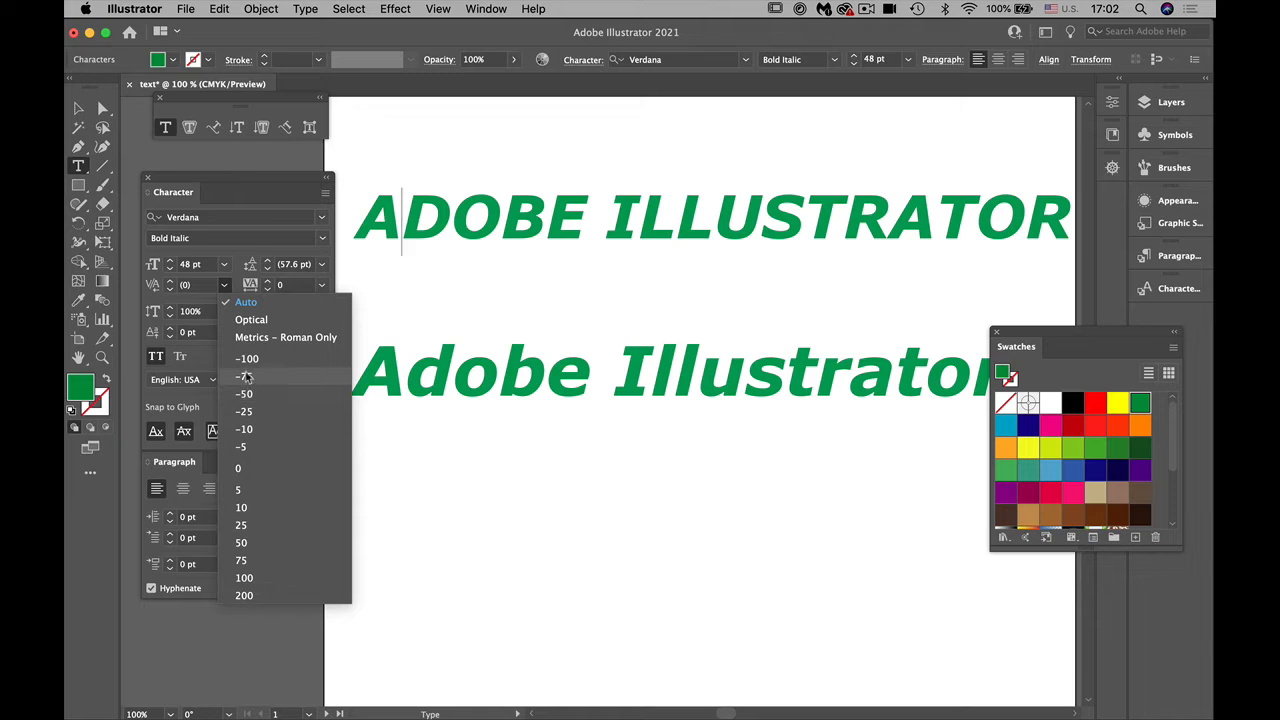
left_click(246, 377)
left_click(224, 285)
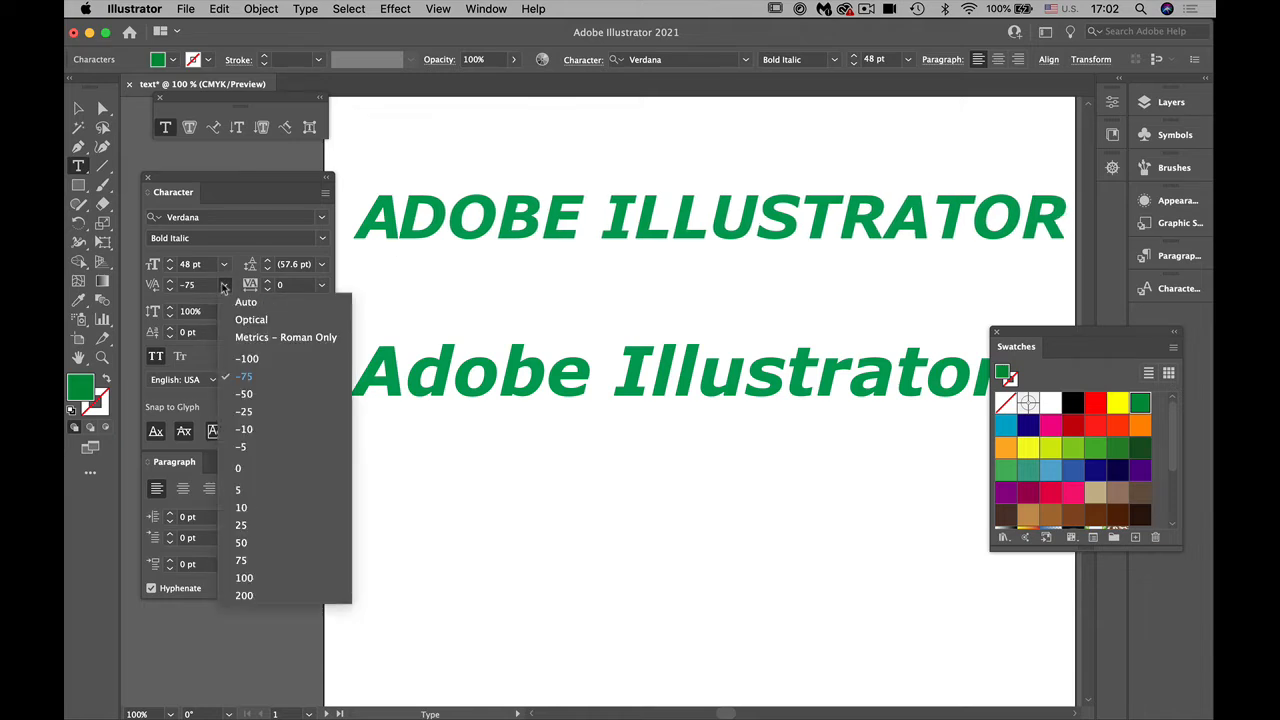
left_click(246, 358)
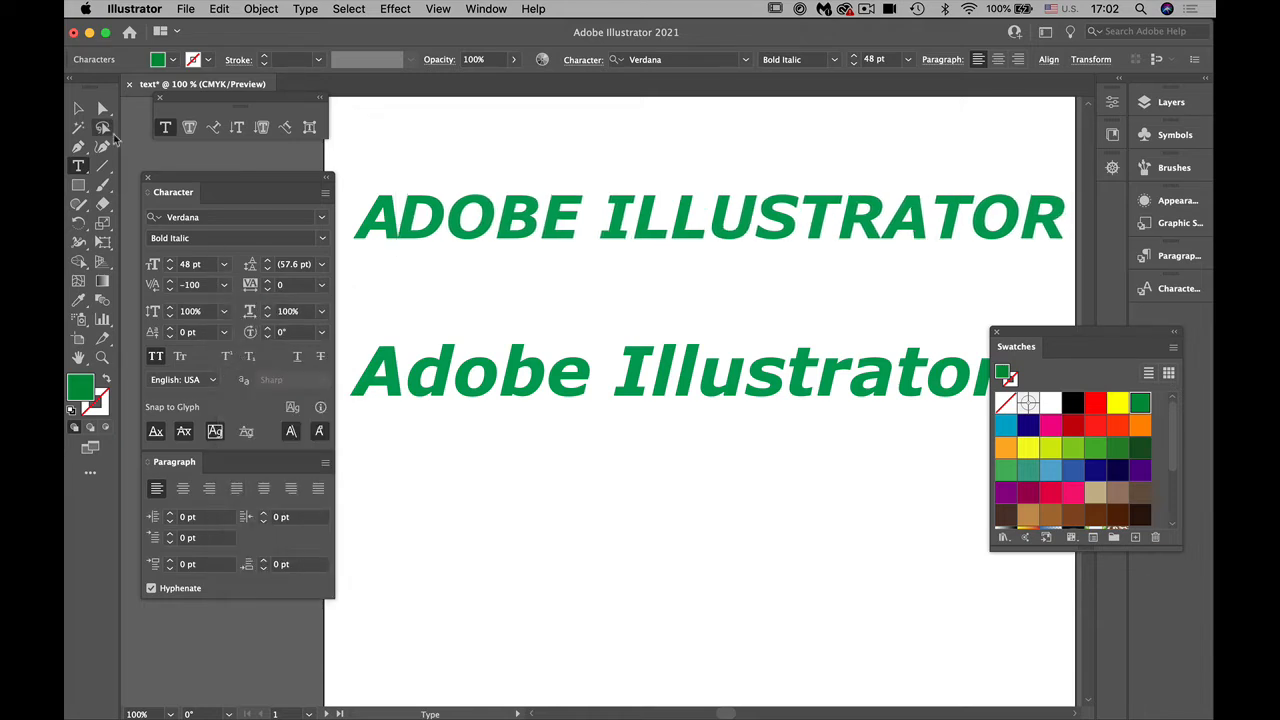
left_click(78, 110)
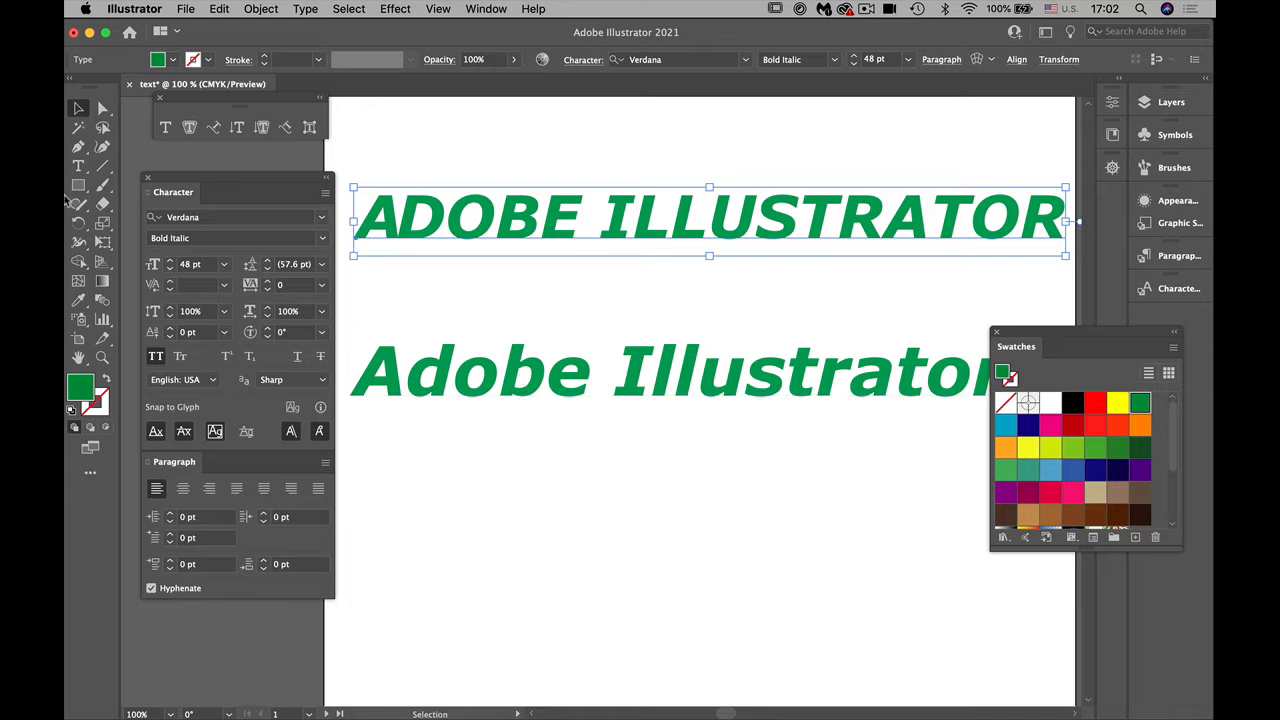
Step: Set the kerning between the R and A of ILLUSTRATOR in the all-caps line to -75
left_click(79, 166)
left_click(884, 226)
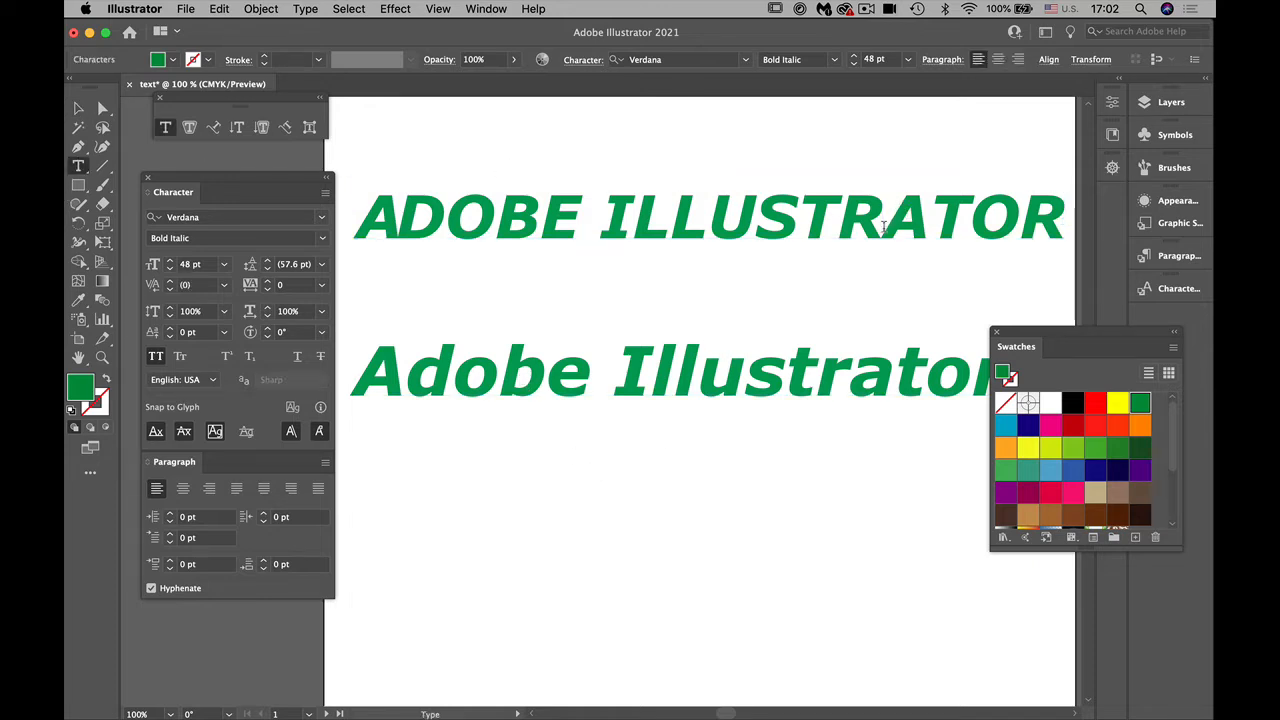
left_click(224, 285)
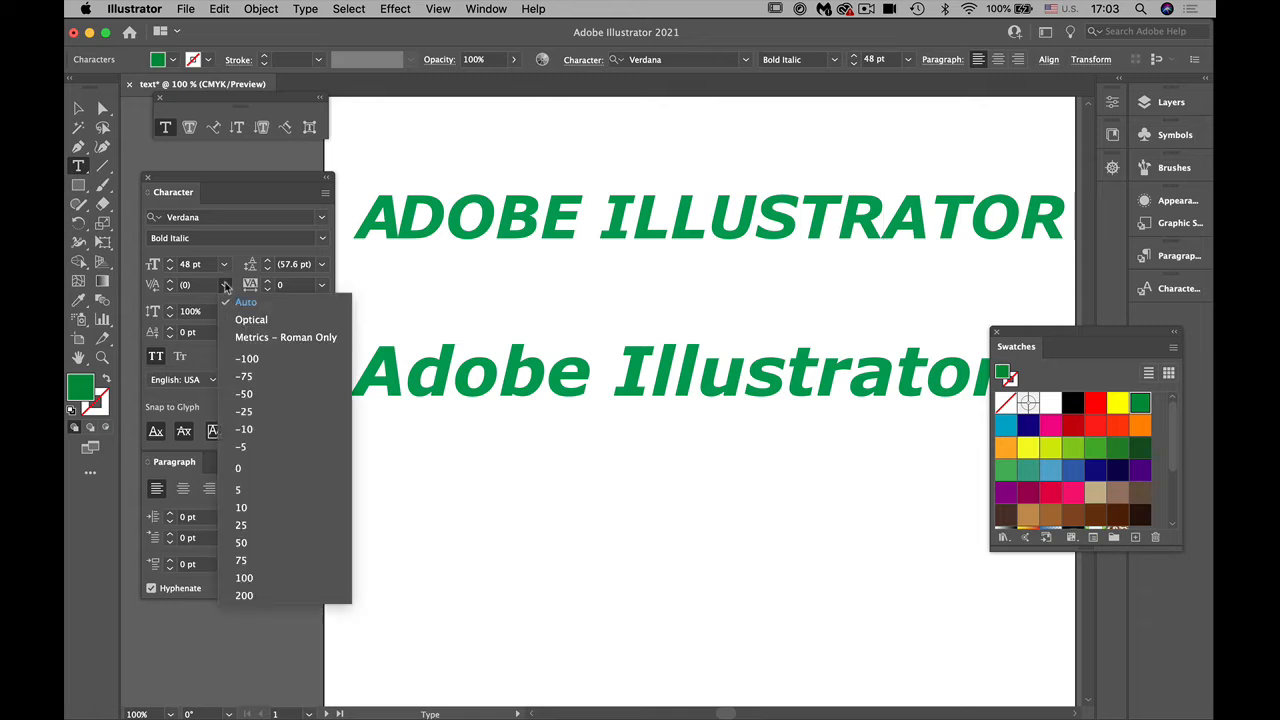
left_click(247, 377)
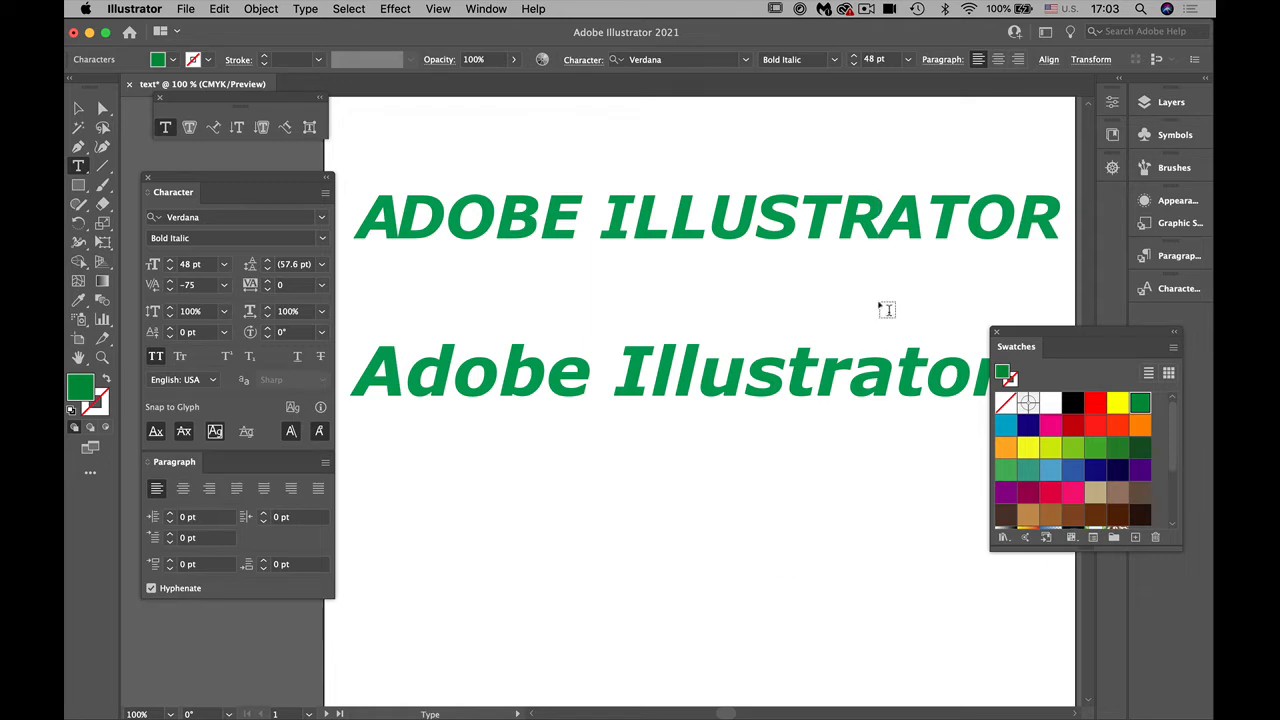
Step: Set the kerning between the A and D of ADOBE in the all-caps line to -25
left_click(401, 231)
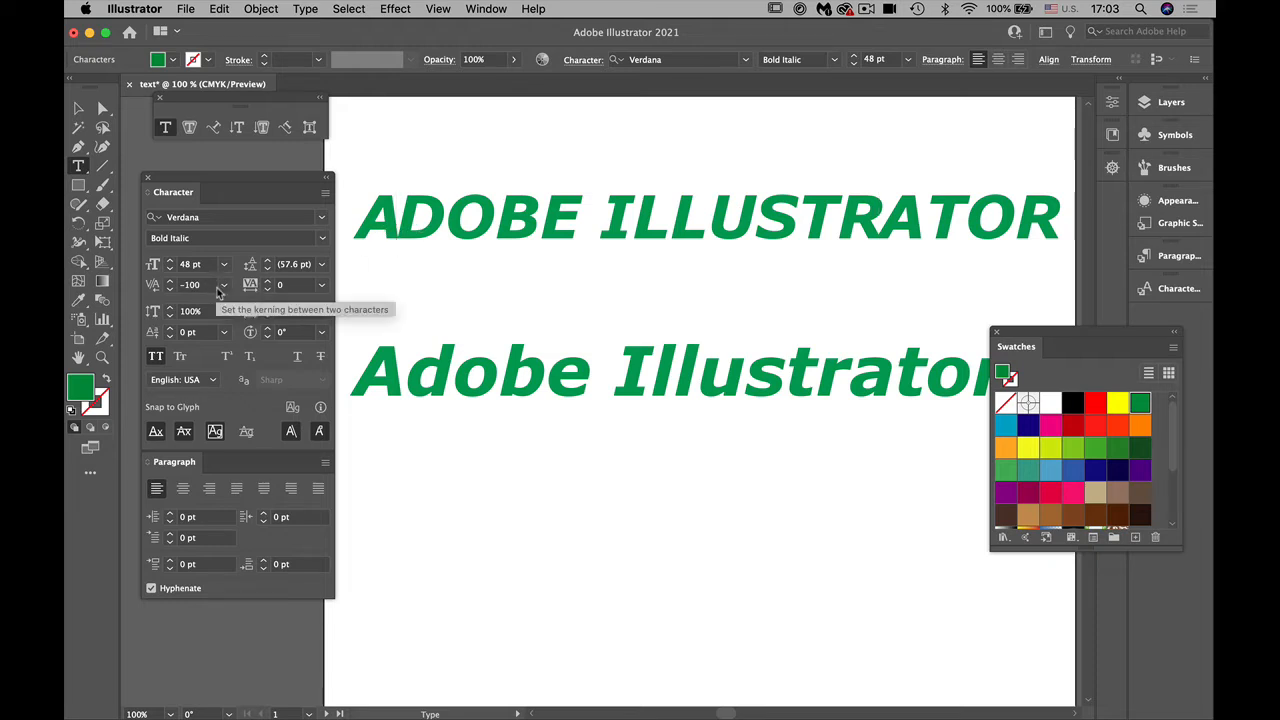
left_click(223, 286)
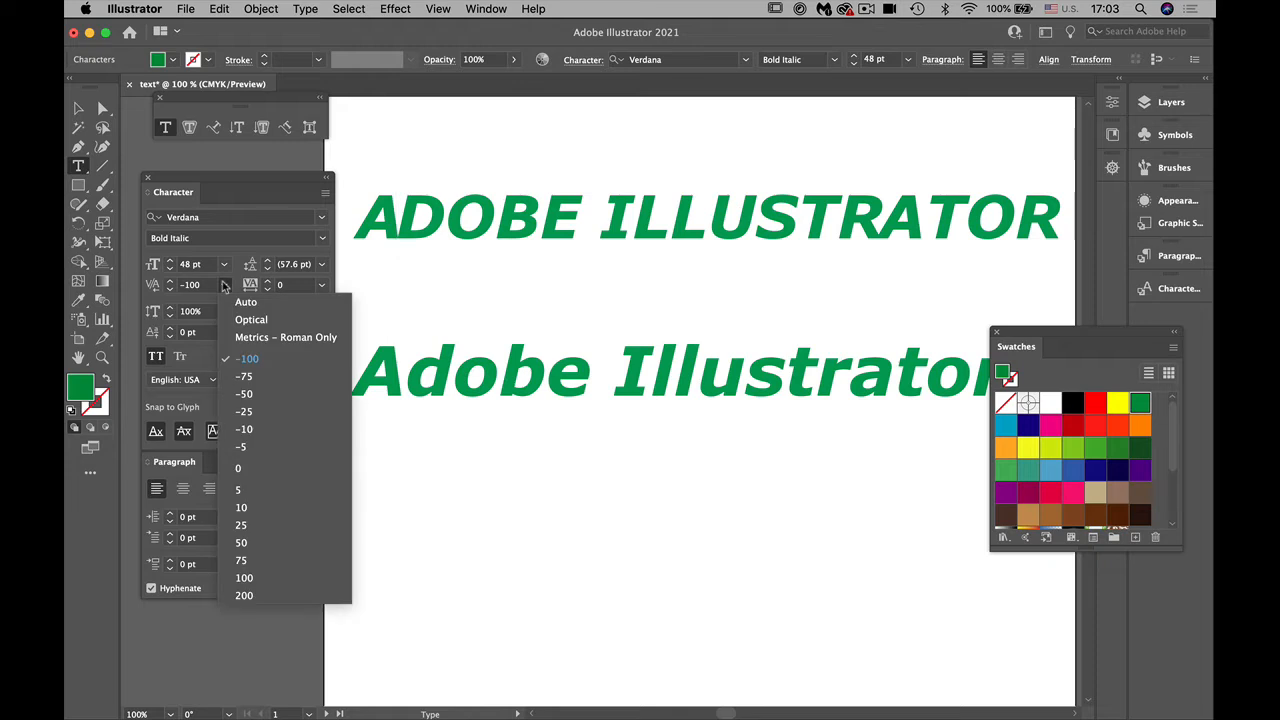
left_click(244, 412)
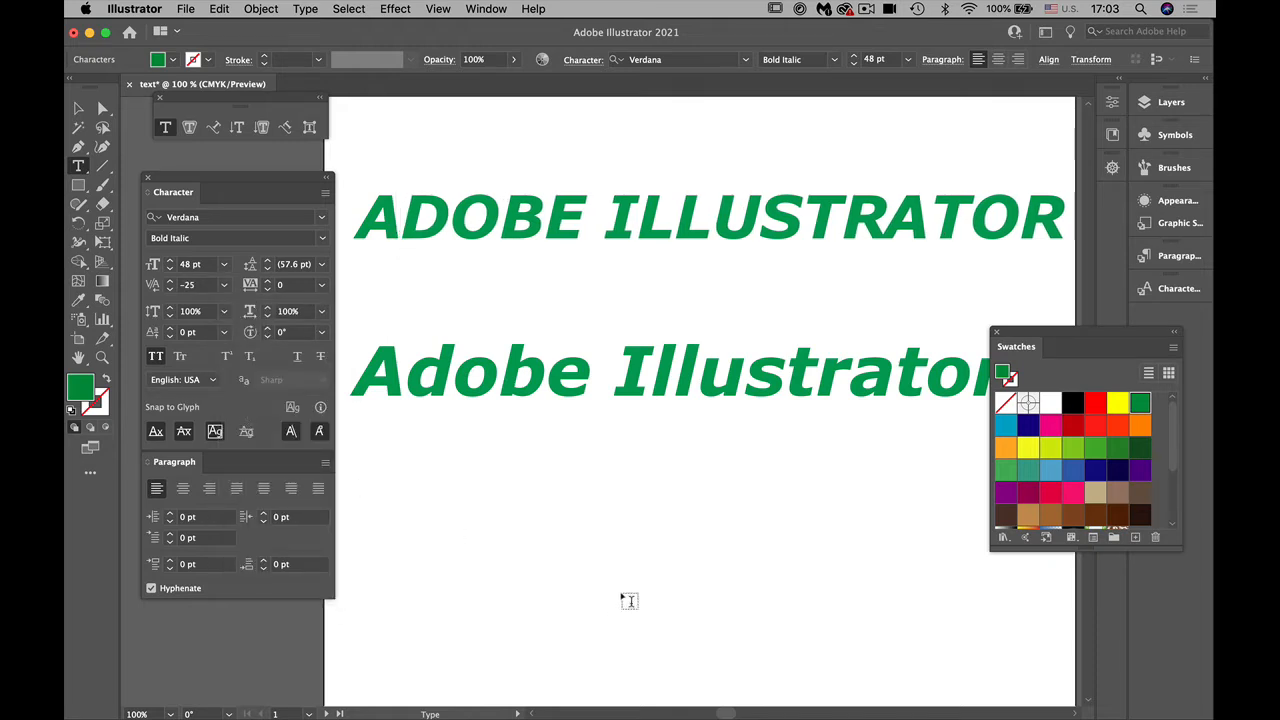
Step: Set the kerning between the R and A of ILLUSTRATOR in the all-caps line to 25
left_click(881, 236)
left_click(225, 288)
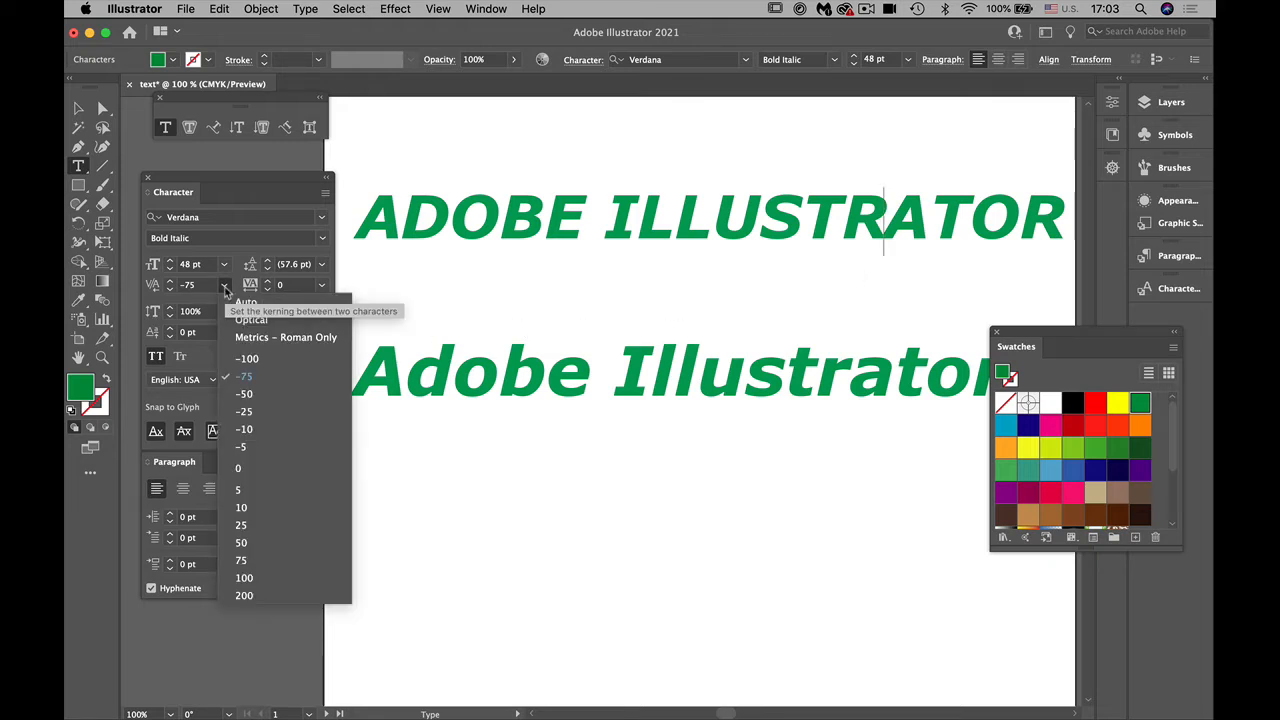
left_click(258, 525)
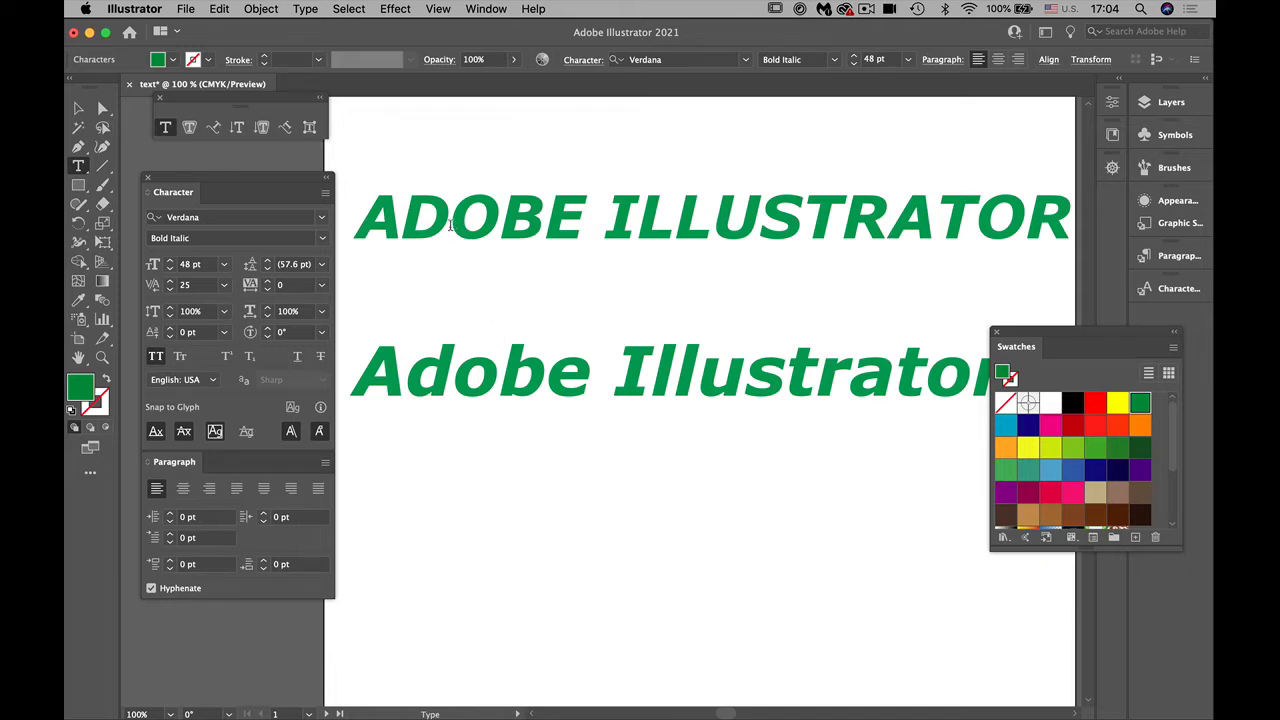
Step: Shift the all-caps line slightly left and move all three text lines up into a closely spaced stack near the artboard's top edge
left_click(78, 108)
left_click_drag(536, 220, 526, 220)
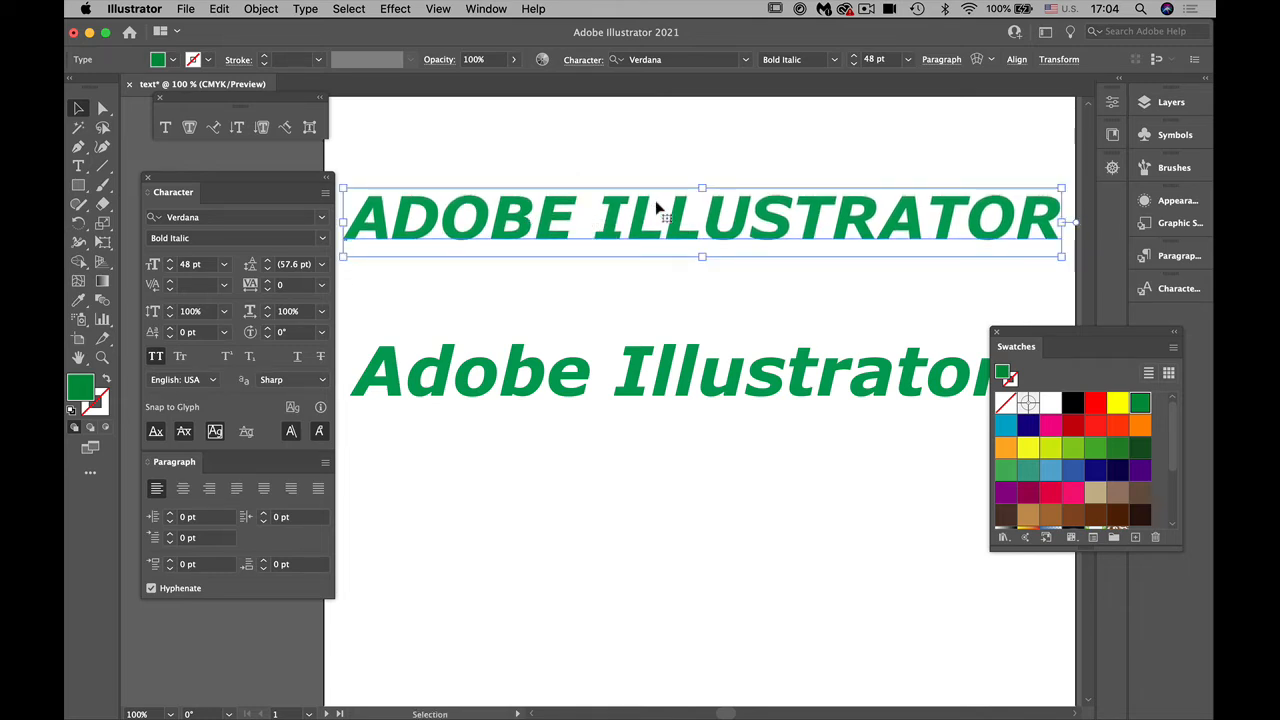
key("a")
key("super+minus")
key("v")
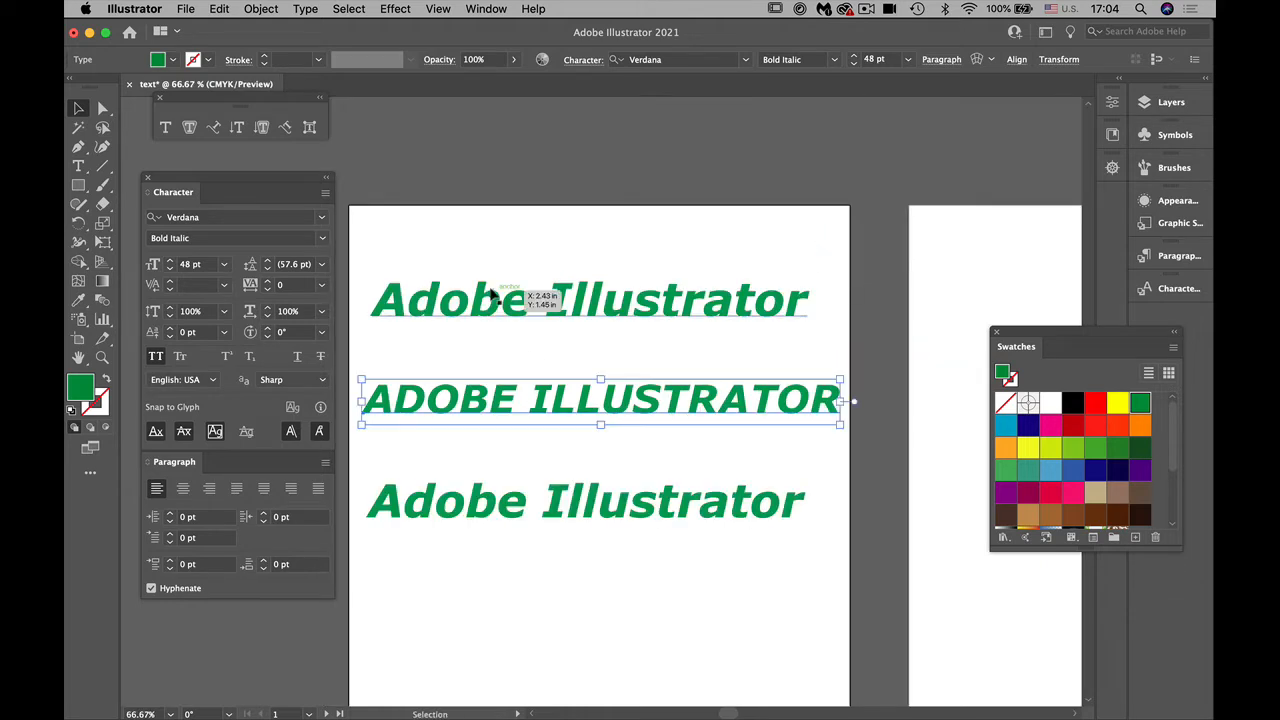
left_click_drag(493, 308, 500, 265)
left_click_drag(500, 406, 496, 346)
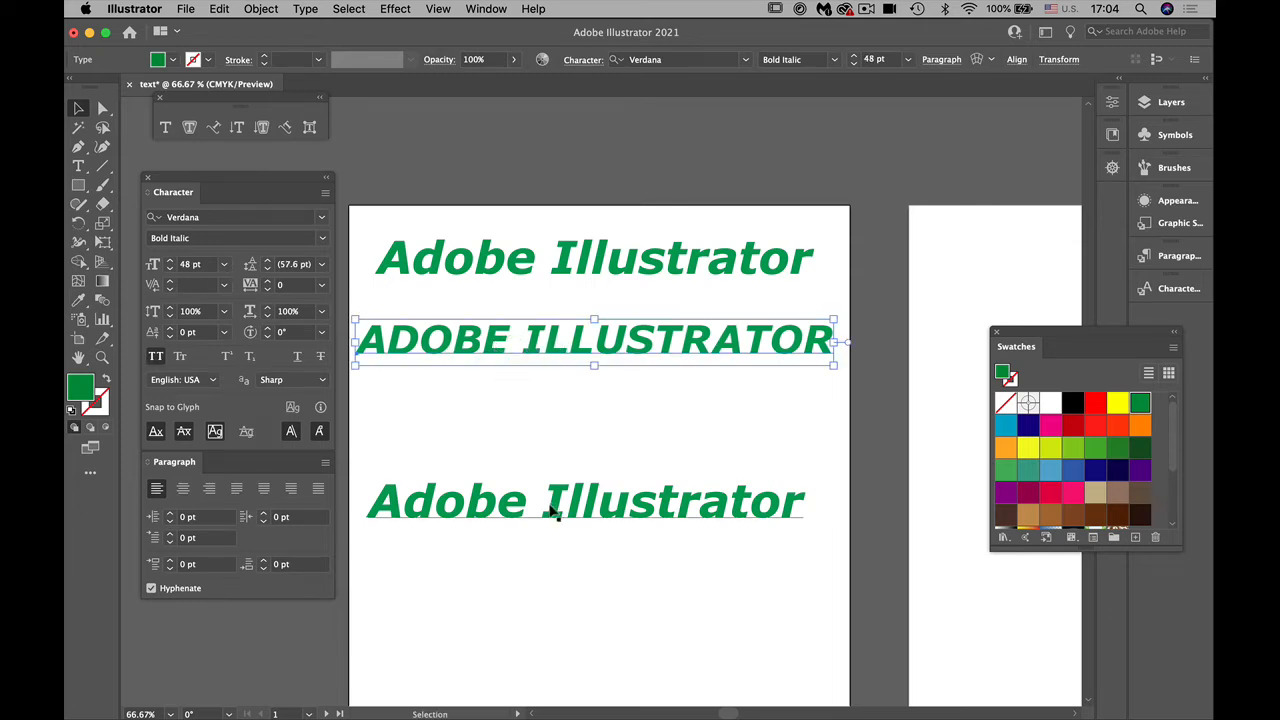
left_click_drag(552, 510, 550, 435)
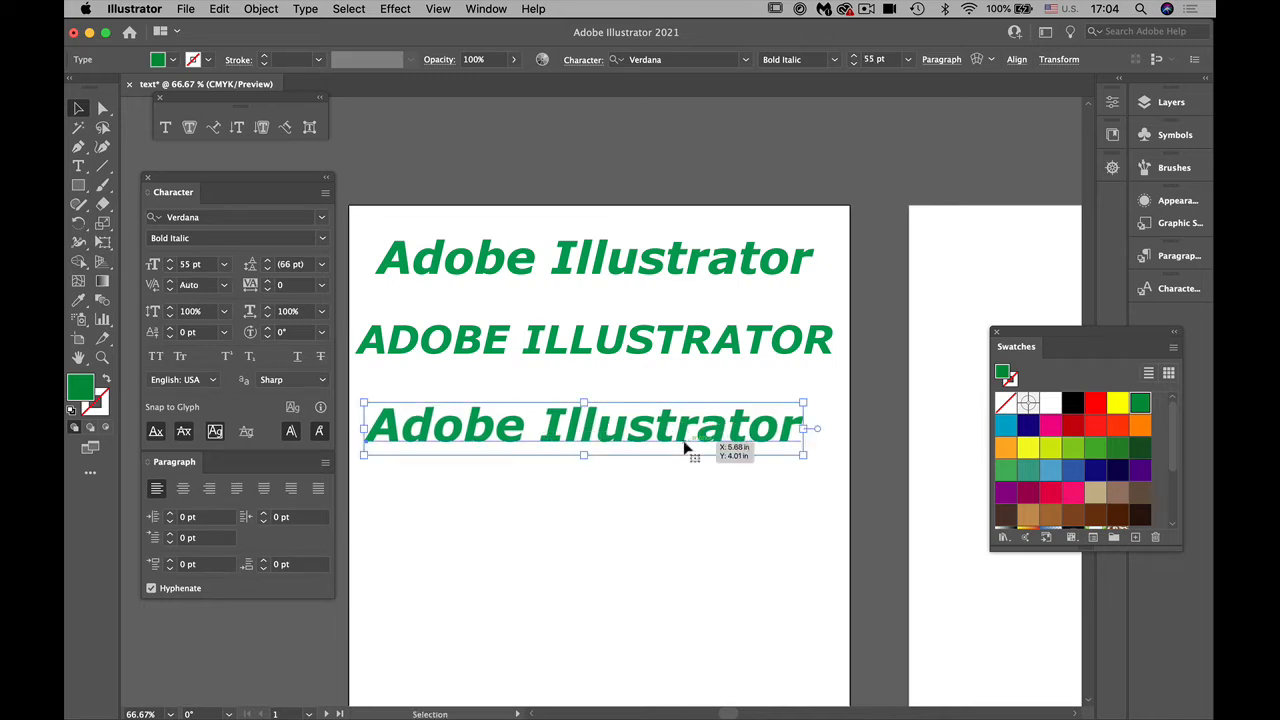
Step: Try a 45° character rotation on the bottom text line, move the Swatches panel clear of it, and undo the rotation
mouse_move(1147, 716)
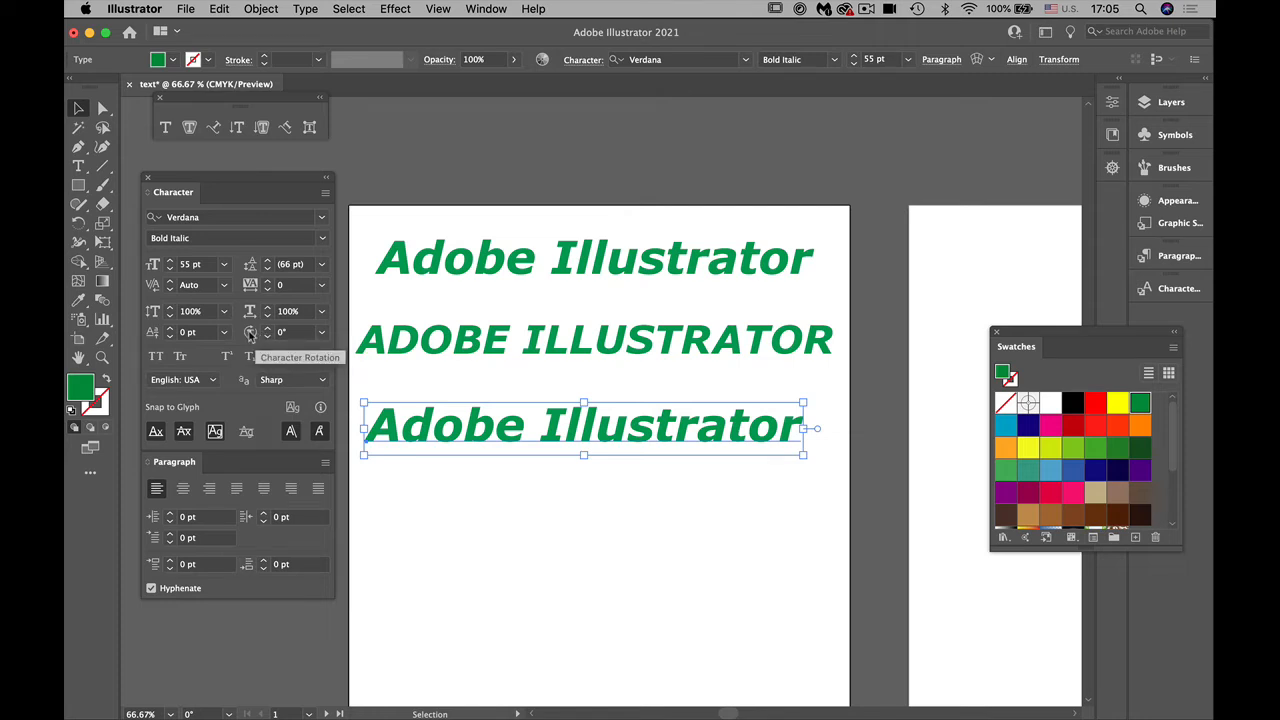
left_click(321, 333)
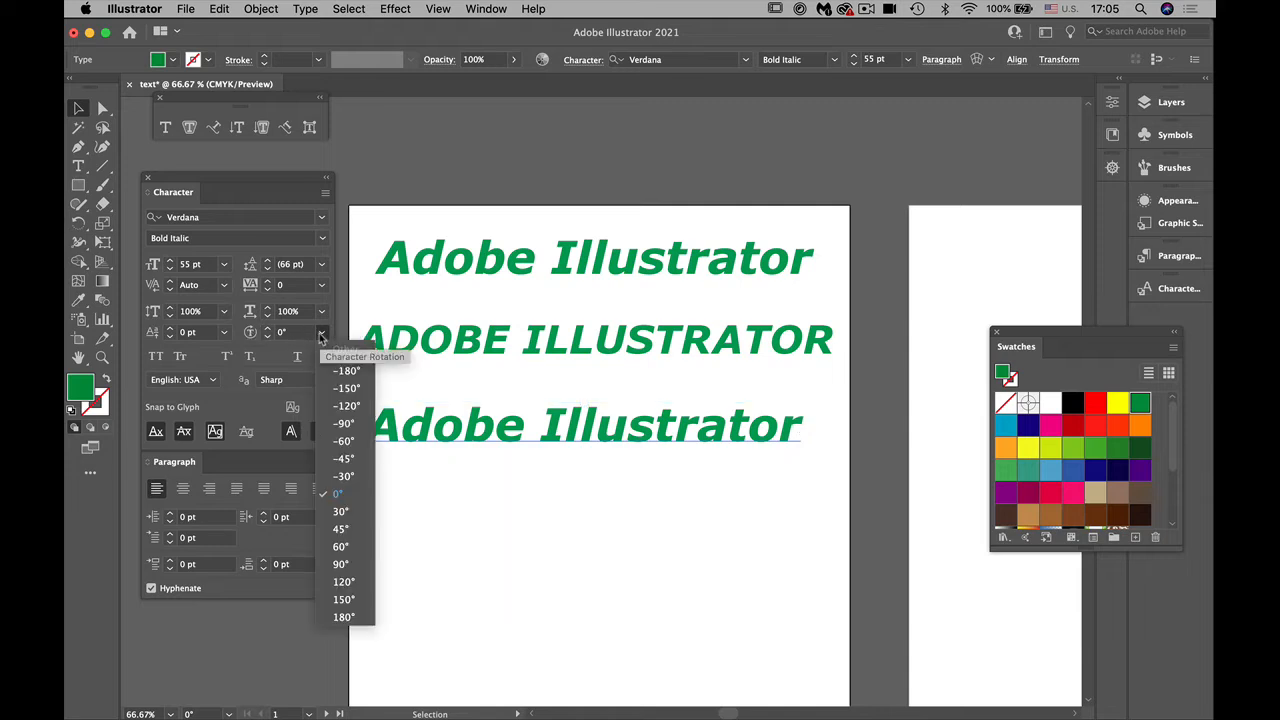
left_click(342, 531)
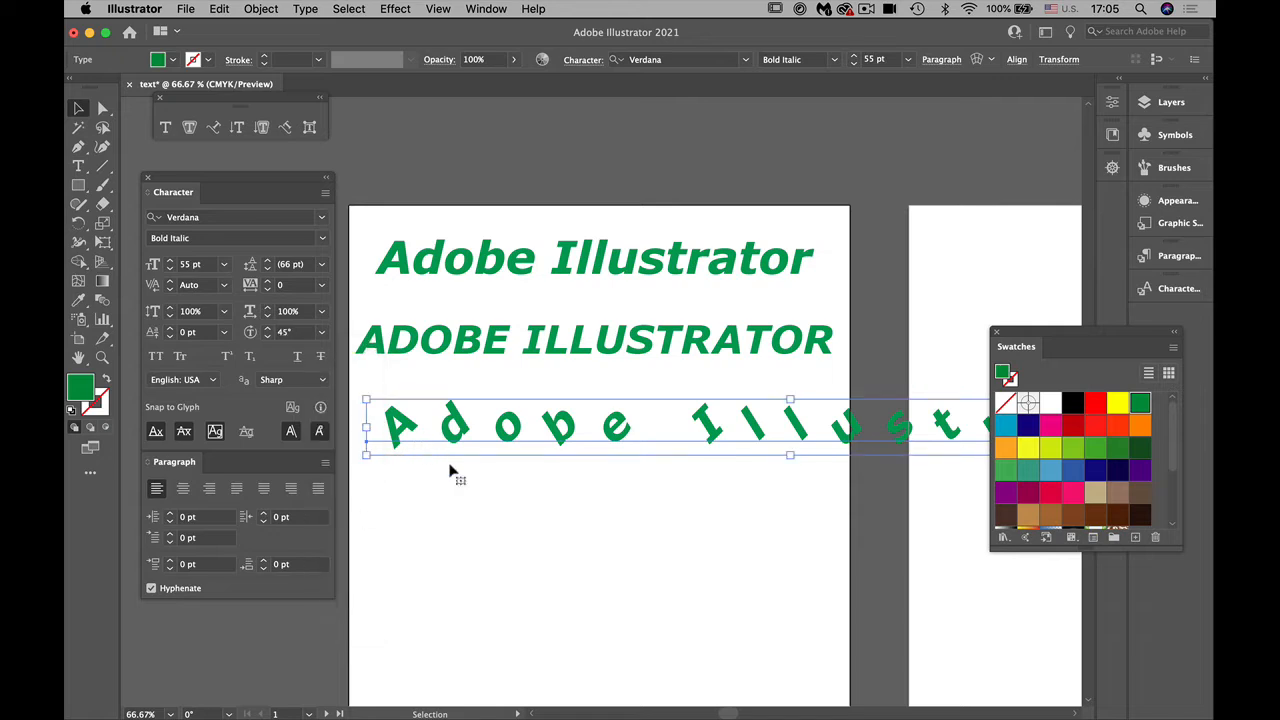
left_click_drag(1023, 333, 1088, 530)
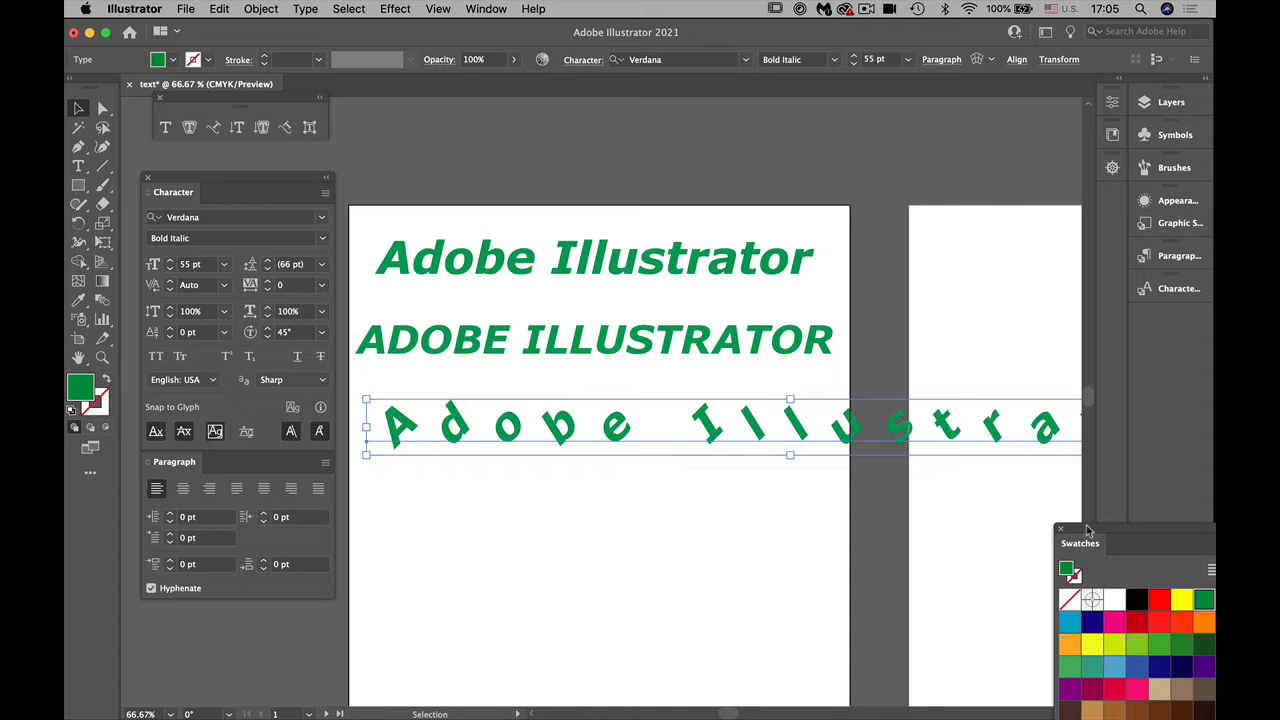
key("super+z")
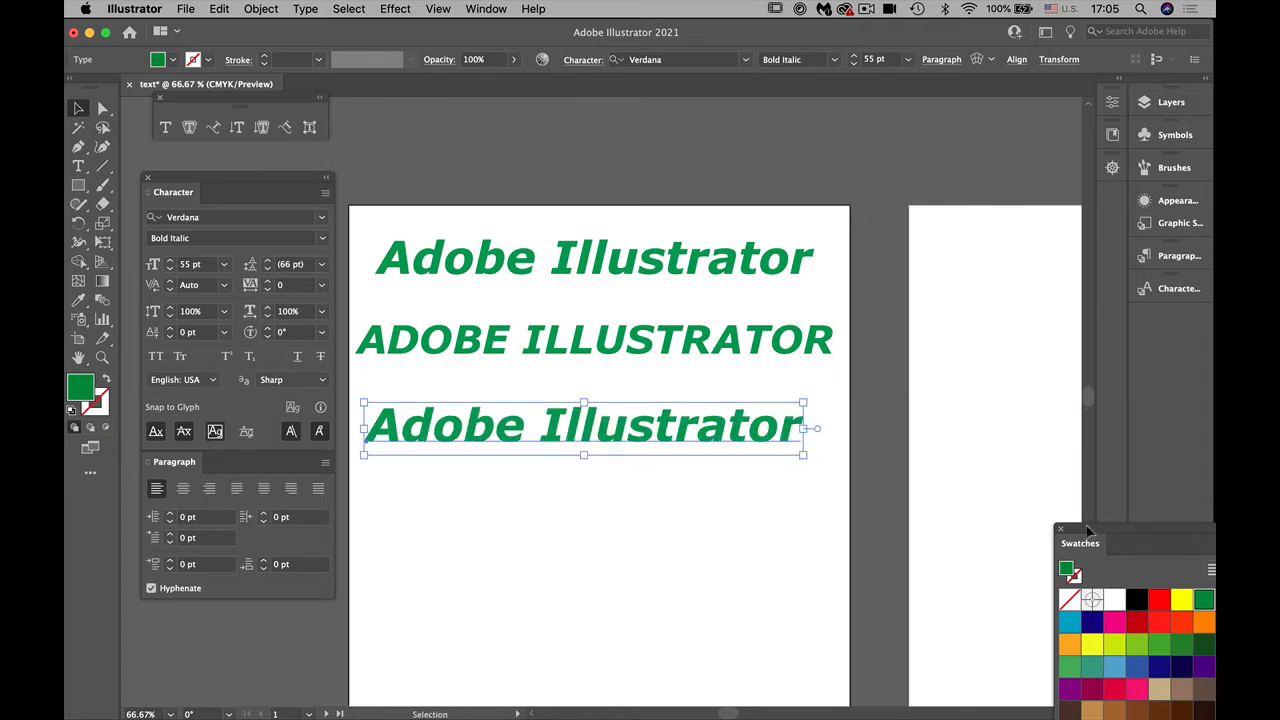
Step: Set the font style of the all-caps text line to Italic
left_click(568, 342)
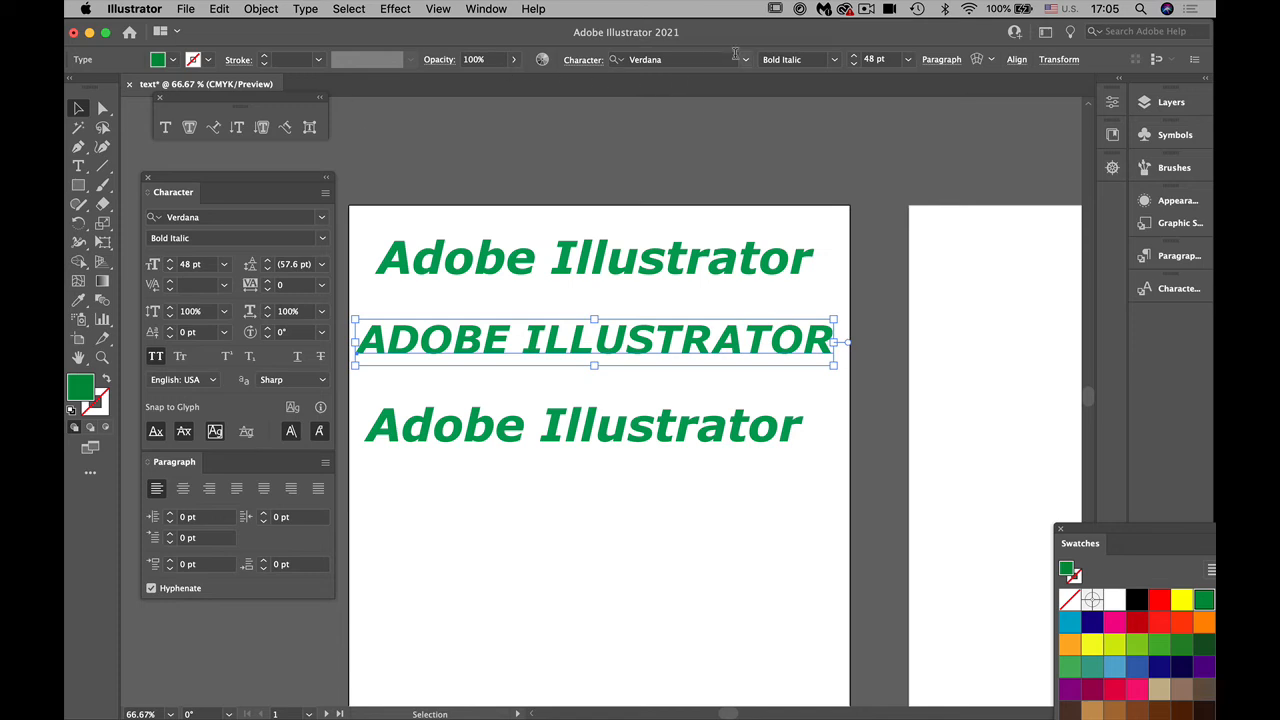
left_click(833, 61)
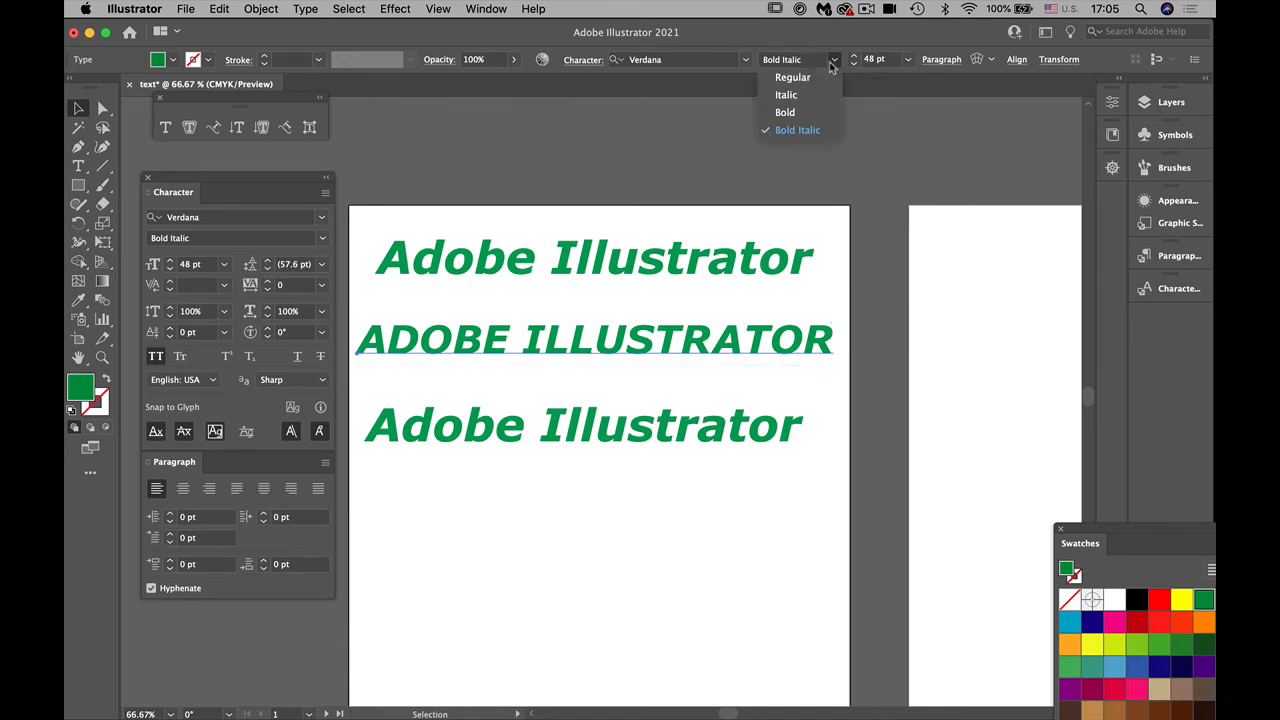
left_click(817, 97)
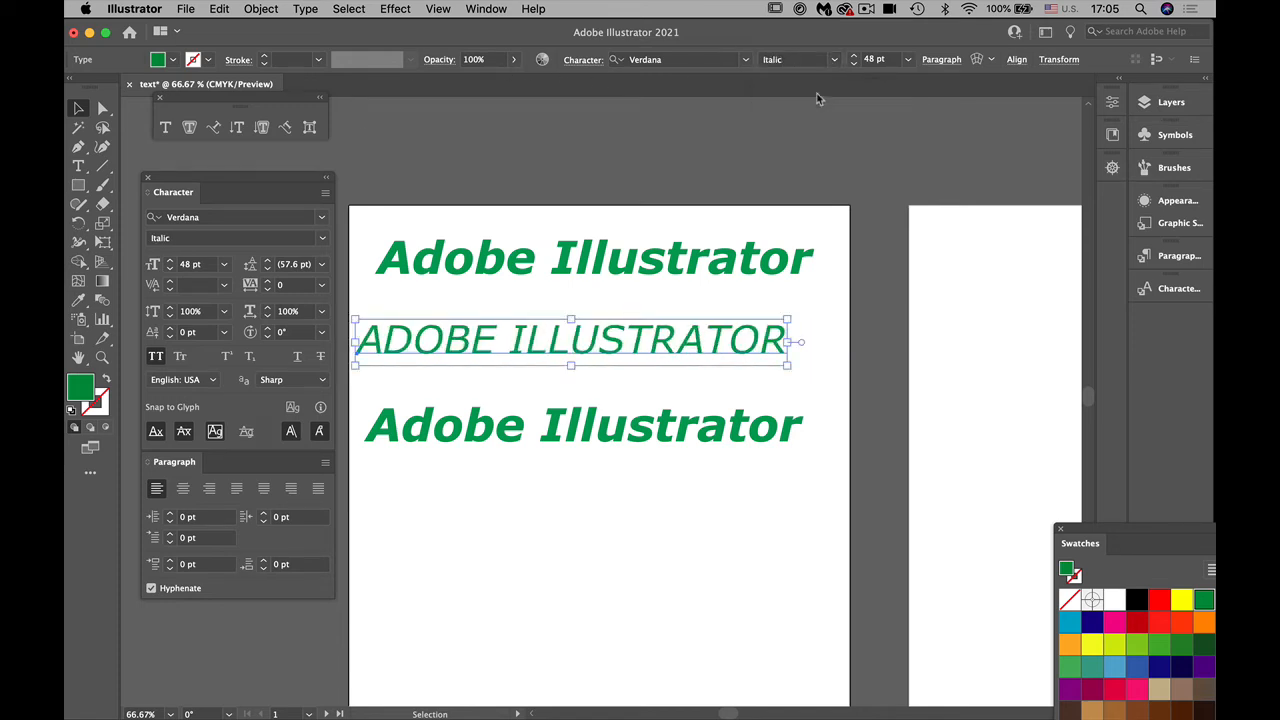
Step: With the bottom text line selected, examine what the Eyedropper picks up and applies in its options, and accept the existing settings
left_click(589, 438)
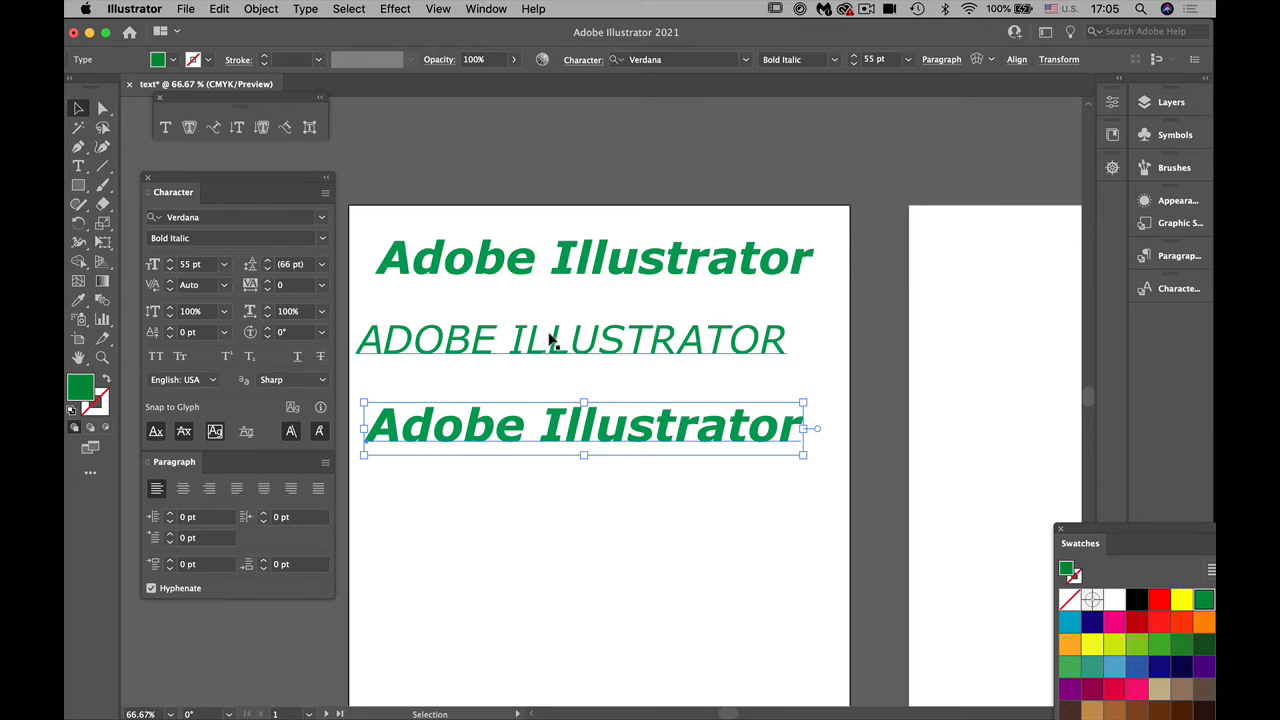
left_click_drag(259, 180, 263, 164)
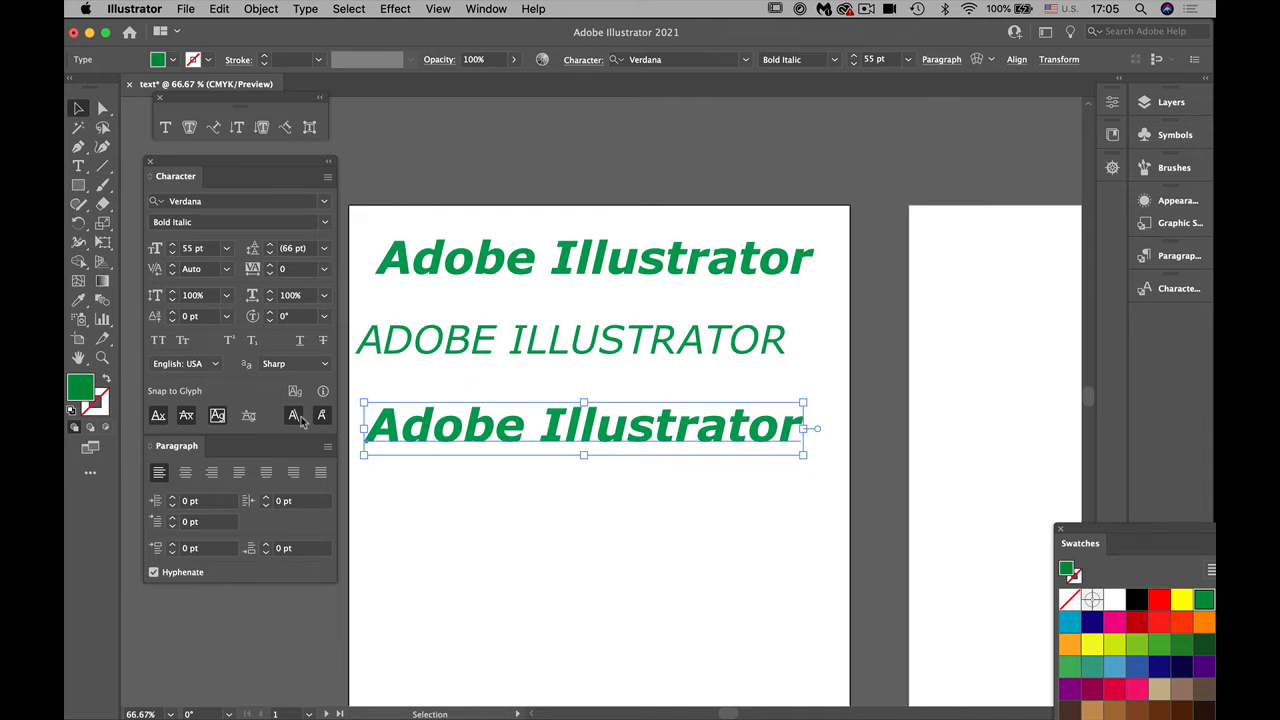
double_click(80, 302)
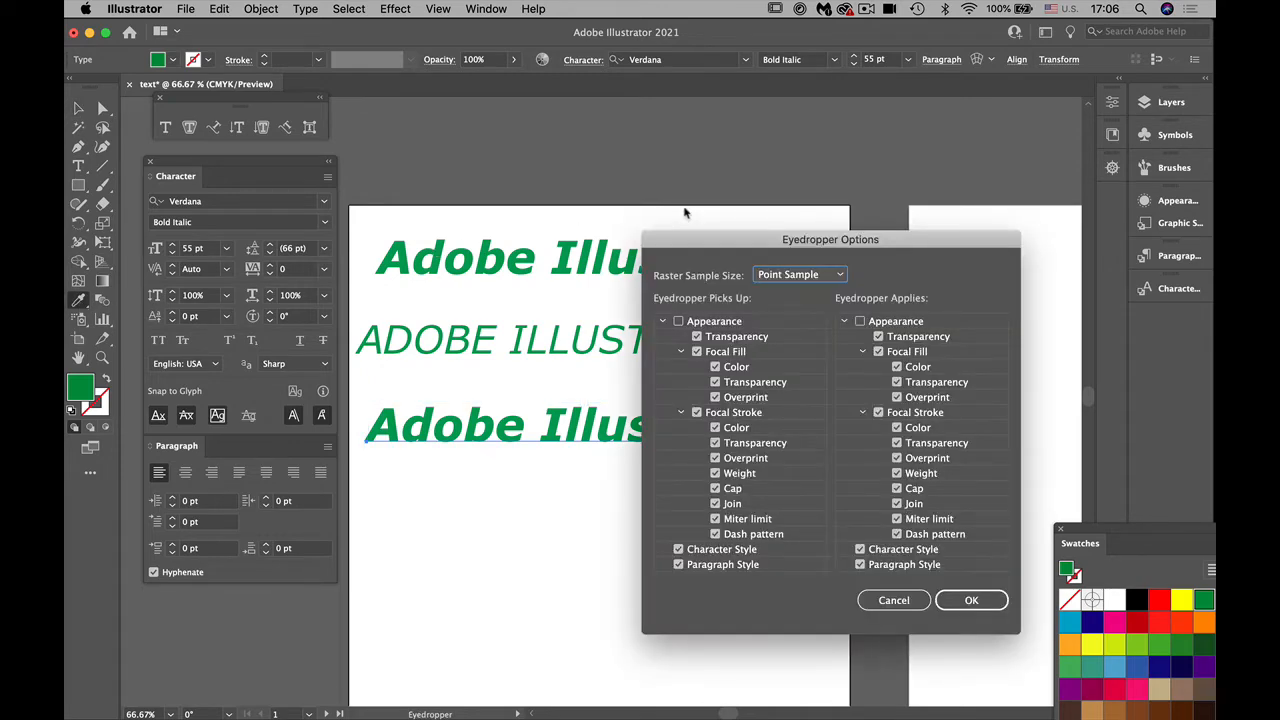
left_click_drag(727, 252, 890, 78)
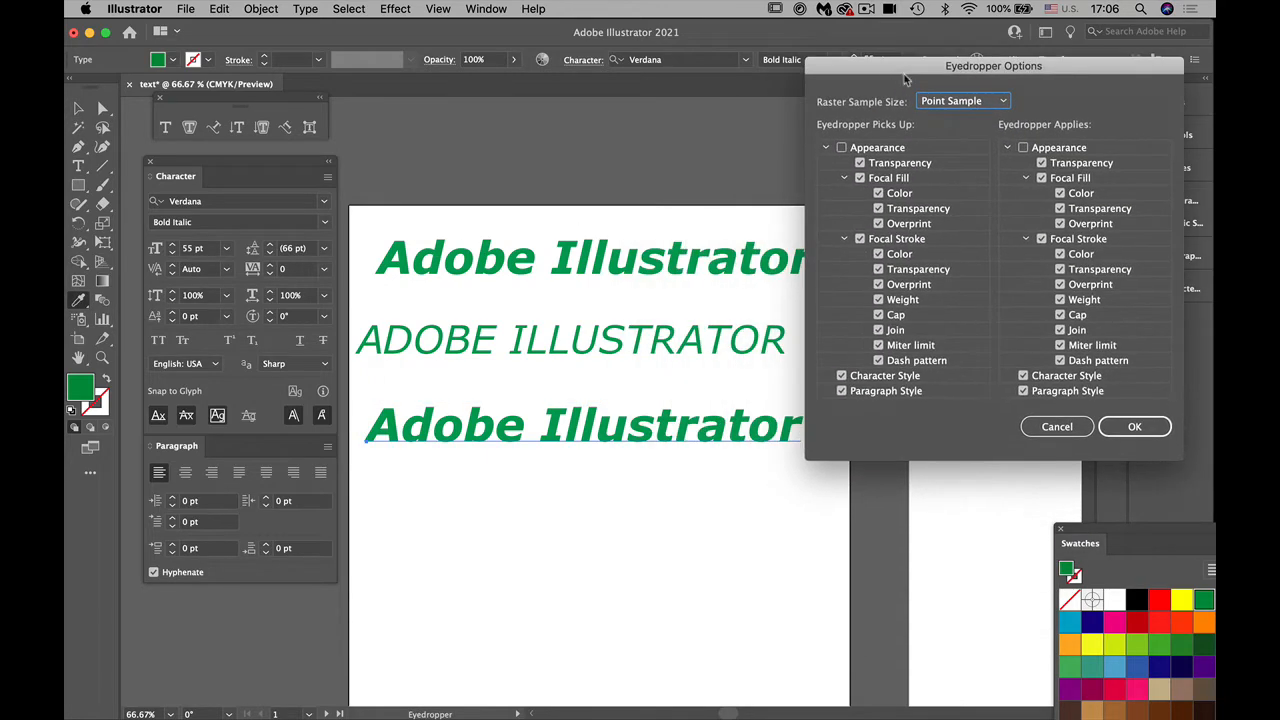
left_click(1134, 426)
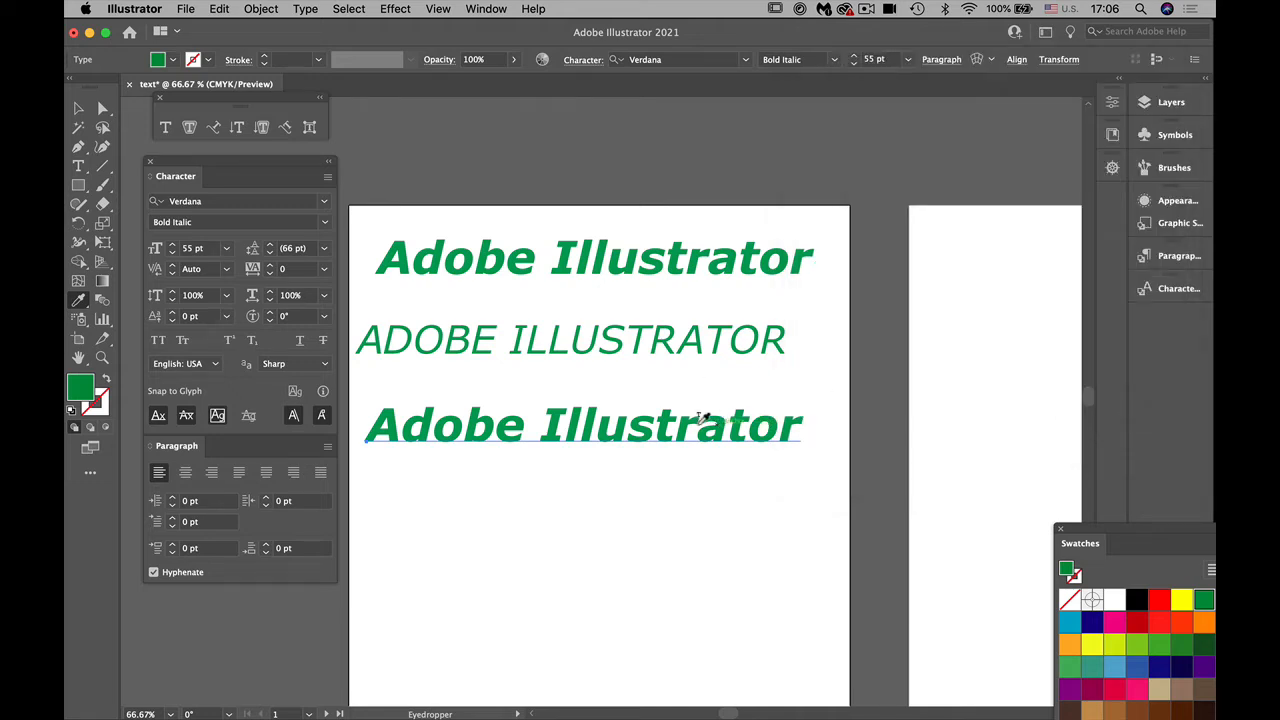
Step: Copy the all-caps line's formatting onto the bottom line's text with the Eyedropper, and set the bottom line's font style to Regular
left_click(78, 166)
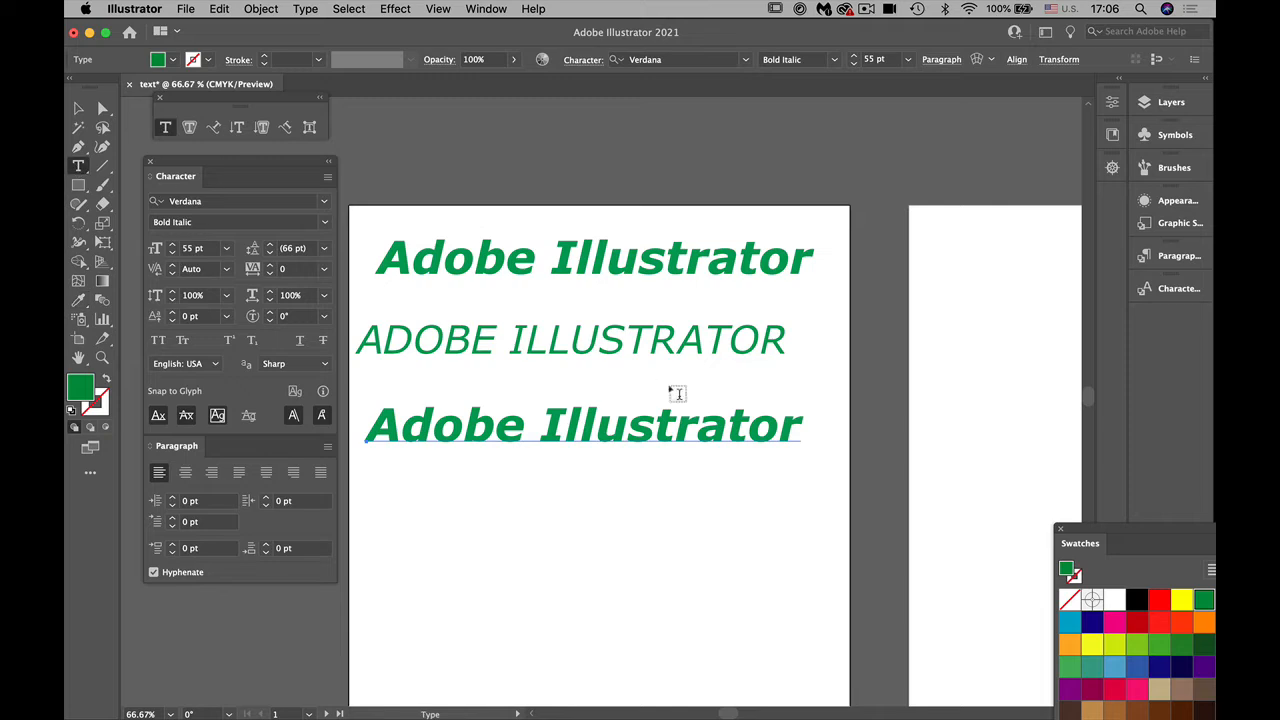
left_click_drag(799, 433, 365, 430)
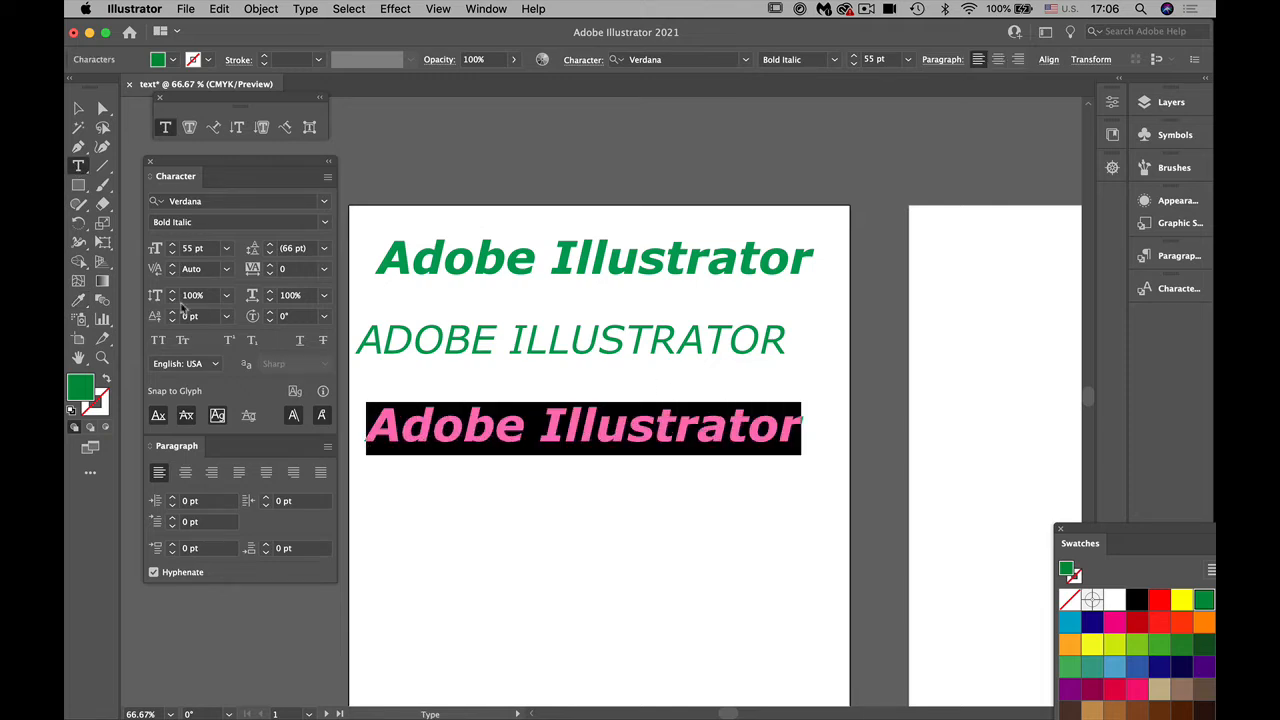
left_click(79, 300)
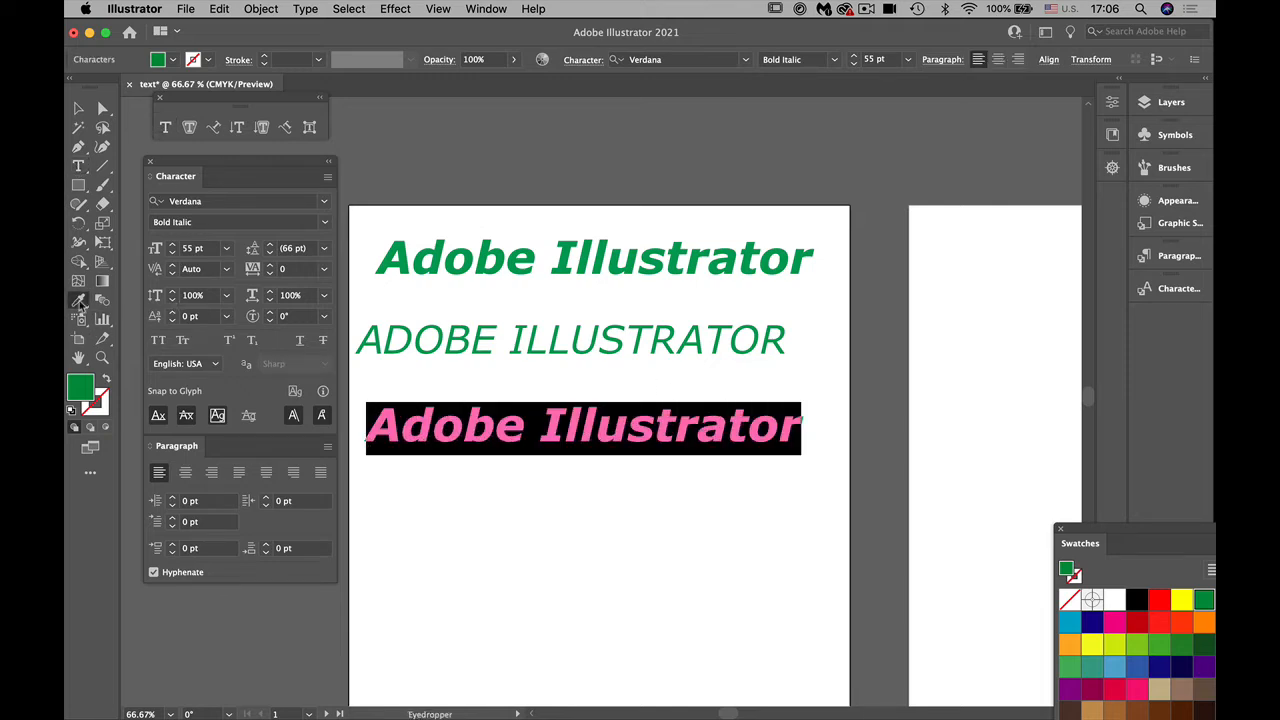
left_click(519, 325)
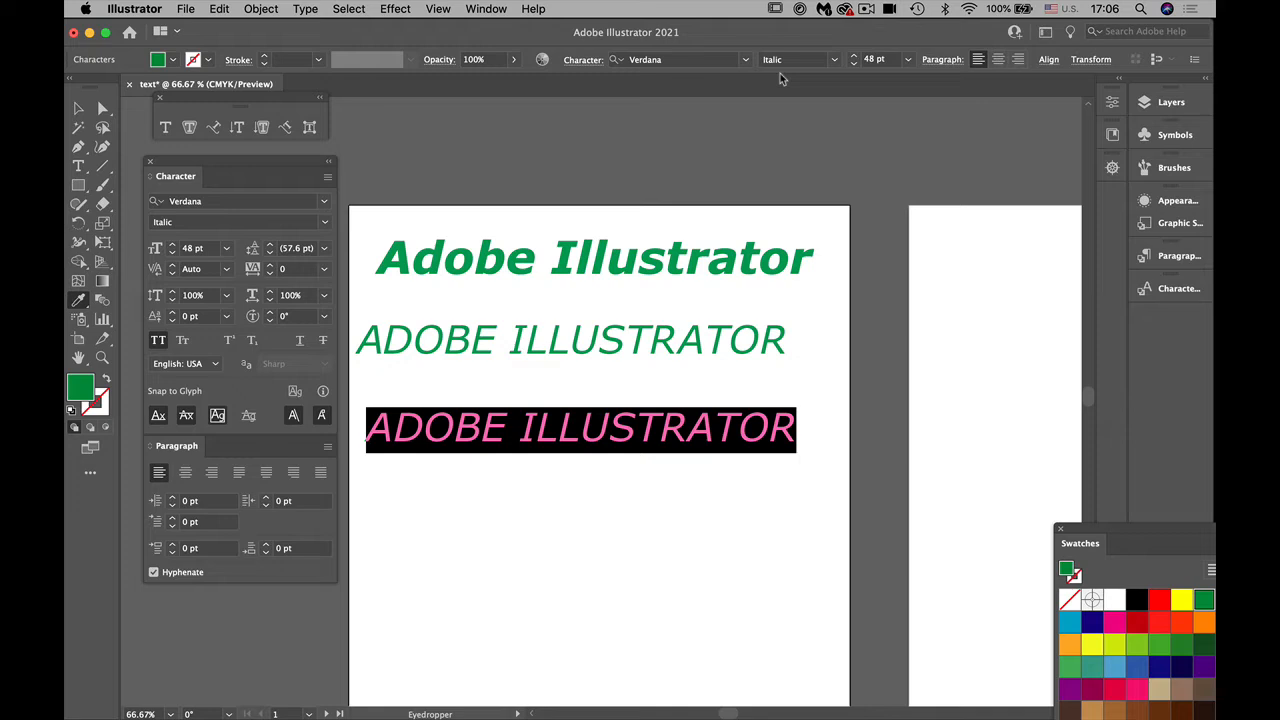
left_click(833, 59)
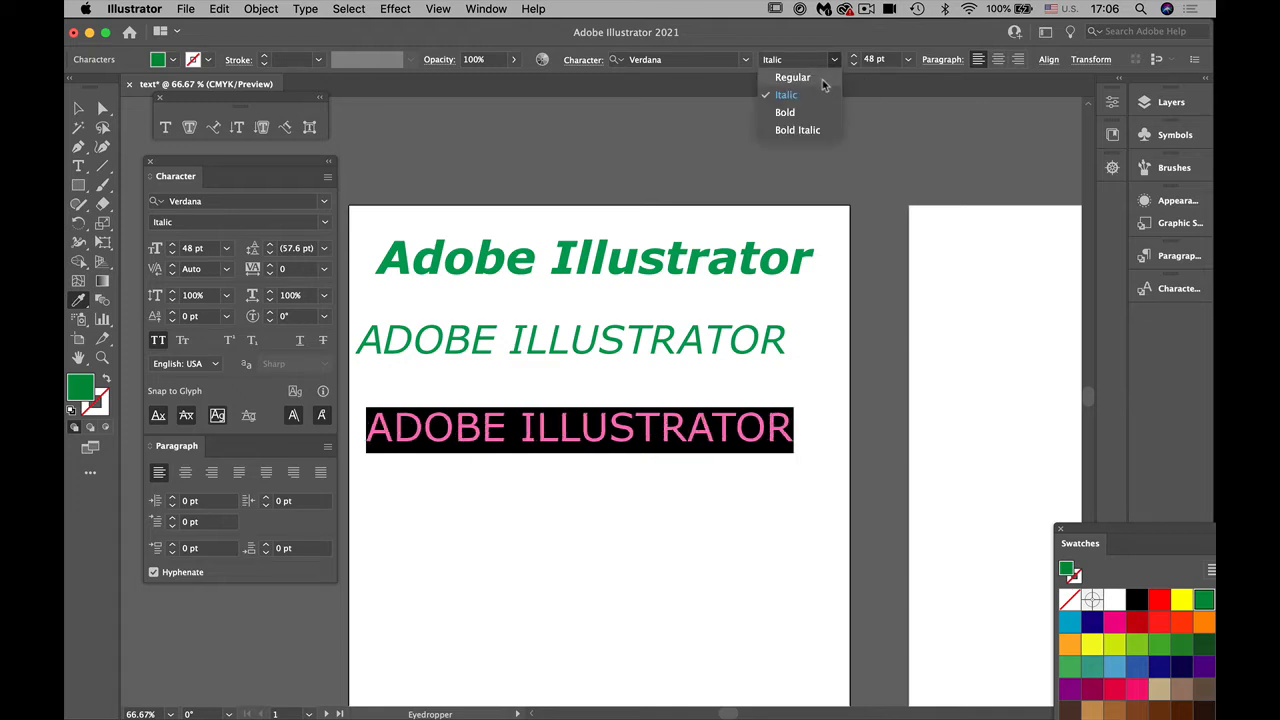
left_click(821, 79)
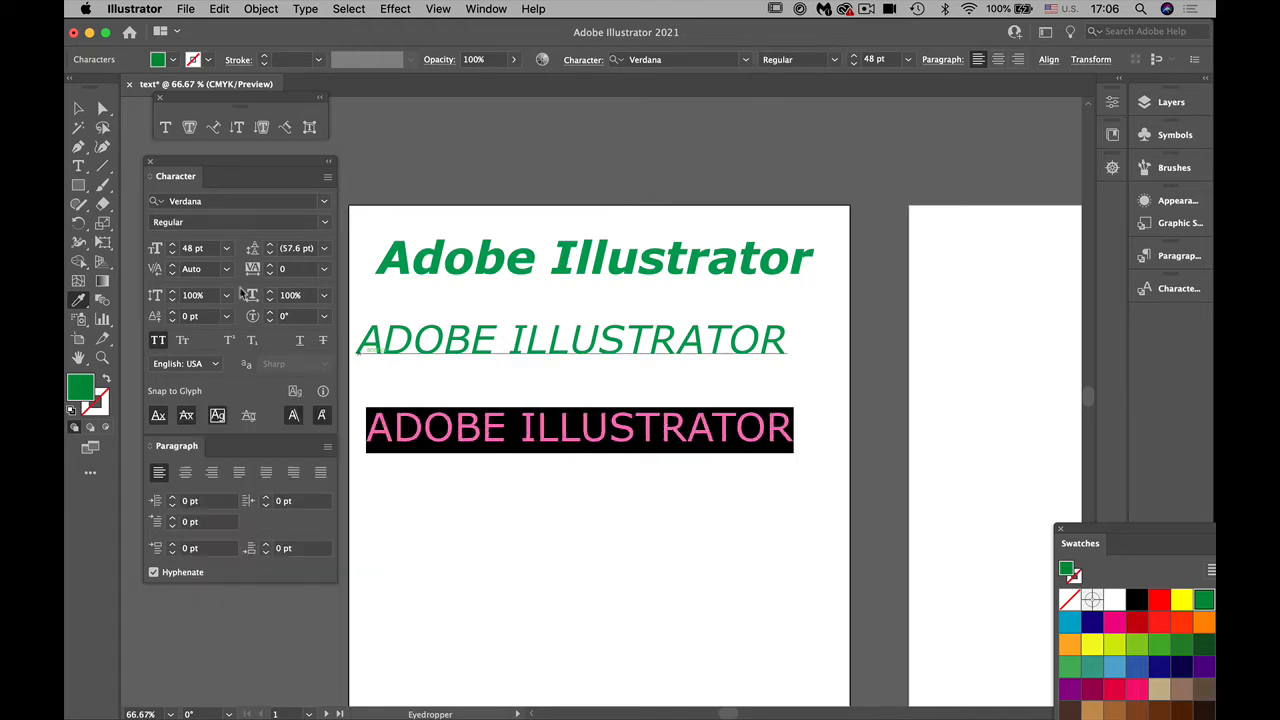
Step: Try character rotations of 7° and -9° on the bottom text line, and reset the rotation to 0°
left_click(270, 312)
left_click(270, 312)
left_click(270, 312)
left_click(271, 312)
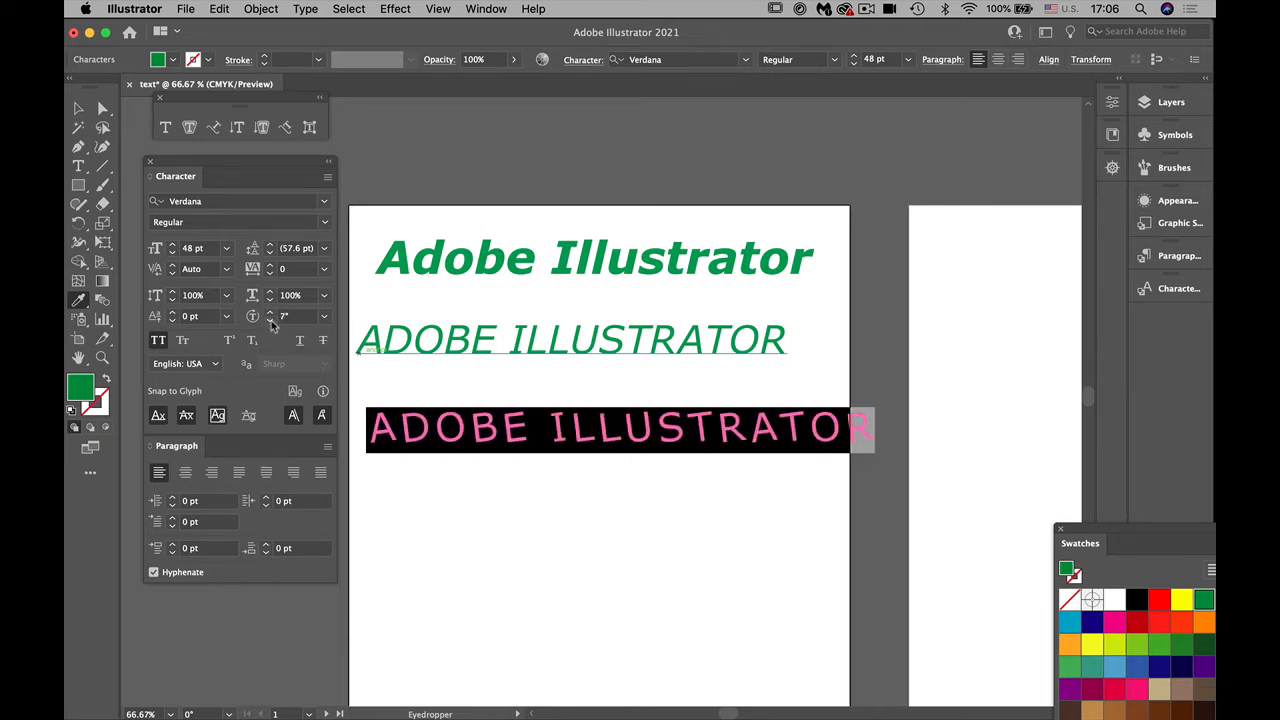
left_click(271, 320)
left_click(271, 320)
left_click(271, 320)
left_click(271, 320)
left_click(271, 320)
left_click(271, 320)
left_click(271, 320)
left_click(271, 320)
left_click(271, 320)
left_click(271, 320)
left_click(271, 320)
left_click(271, 320)
left_click(271, 320)
left_click(271, 320)
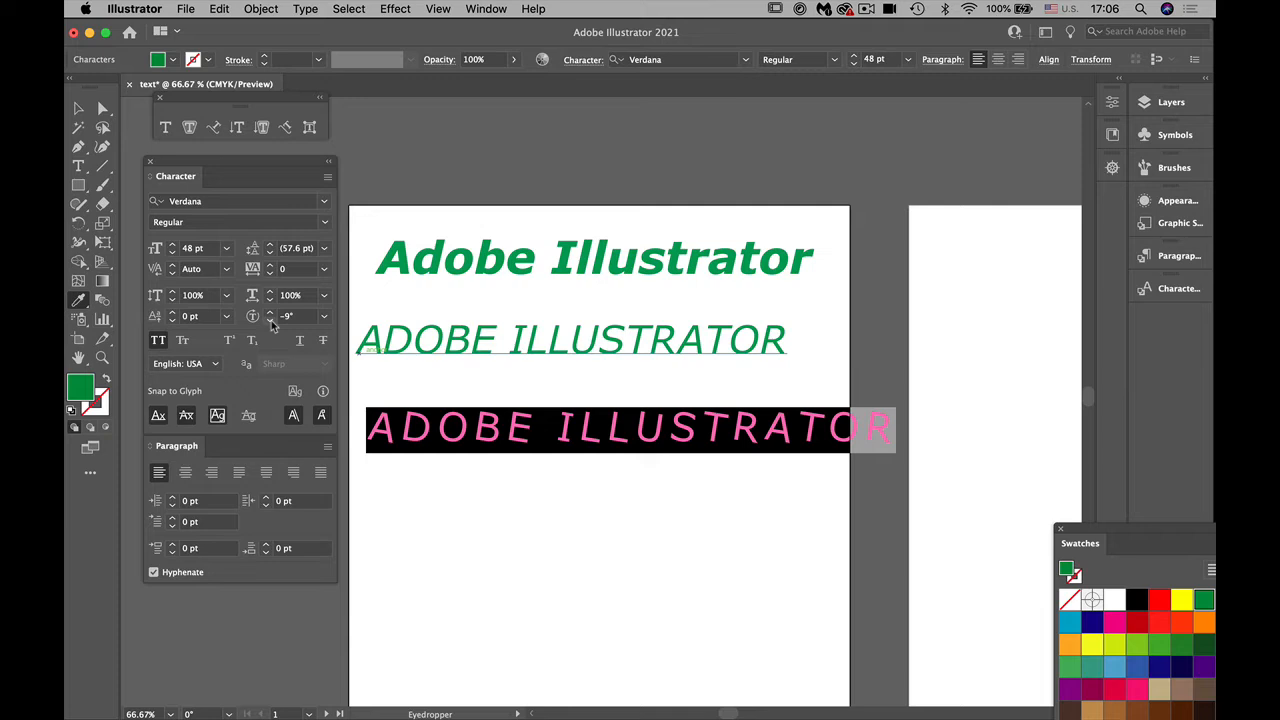
left_click(324, 316)
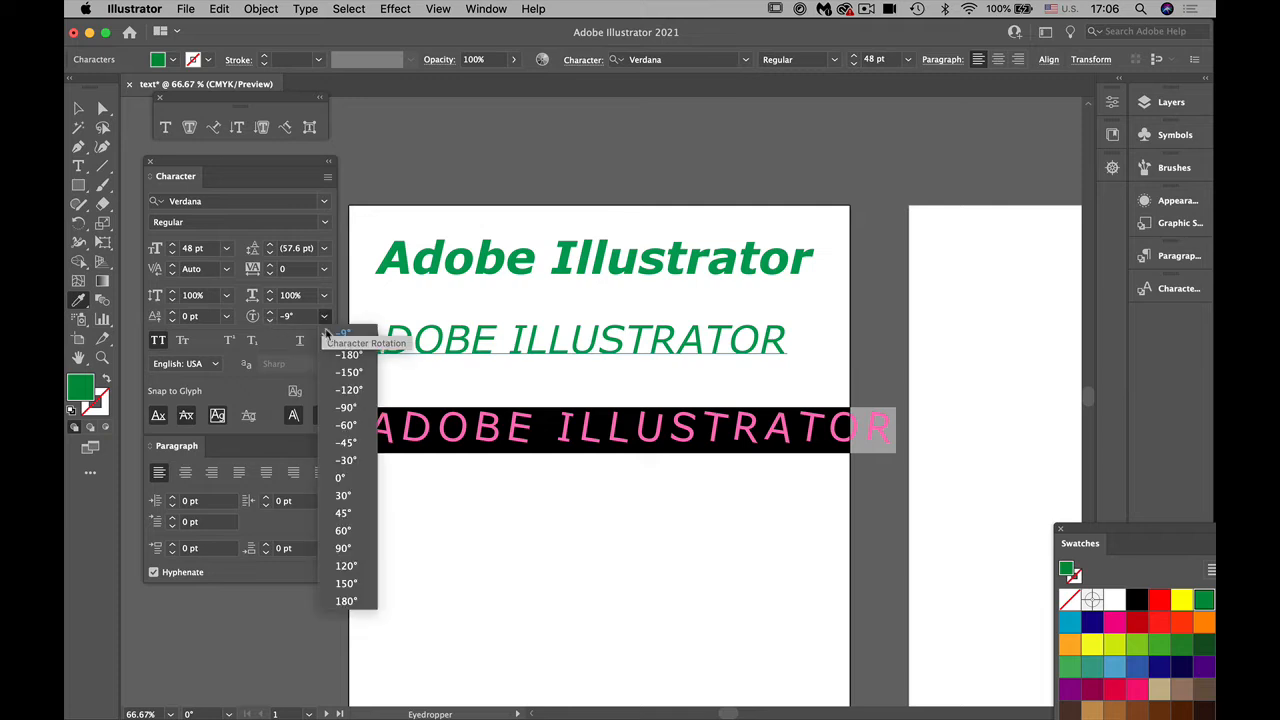
left_click(345, 478)
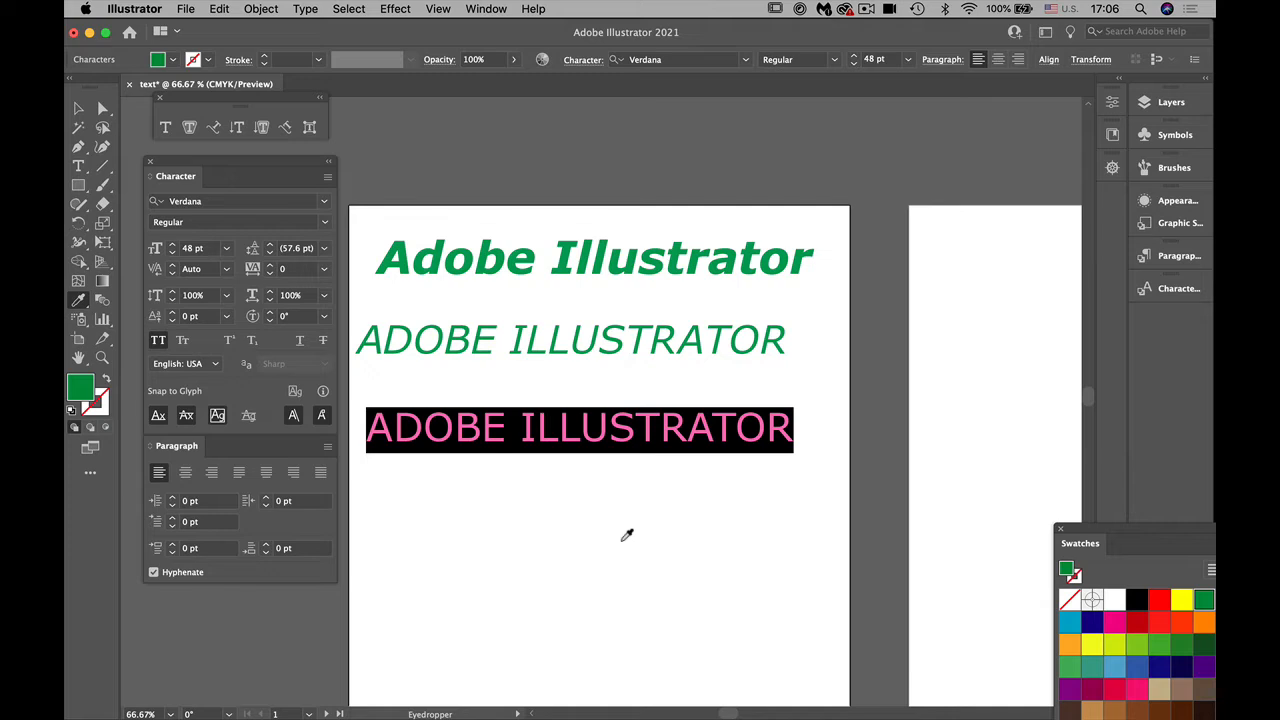
Step: Turn off All Caps for the bottom text line
left_click(158, 341)
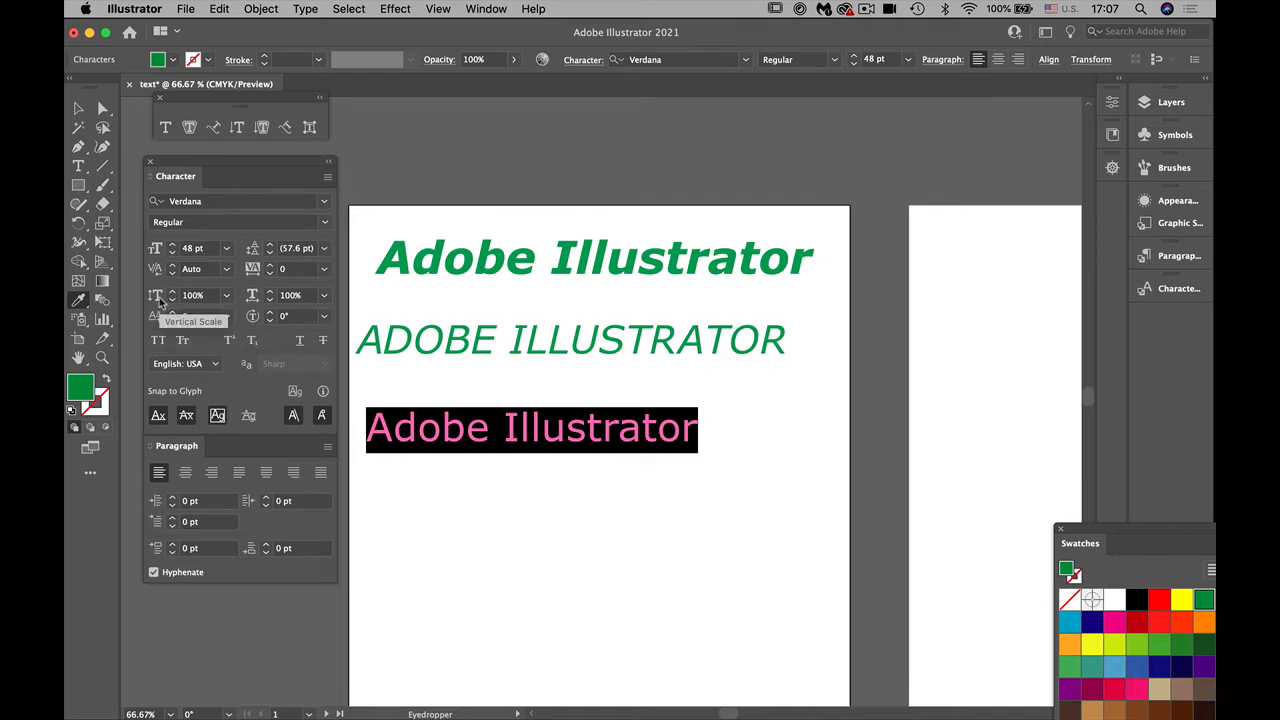
Step: Try a vertical scale of 200% on the bottom text line, deselect it to view the result, and restore the scale to 100%
left_click(226, 295)
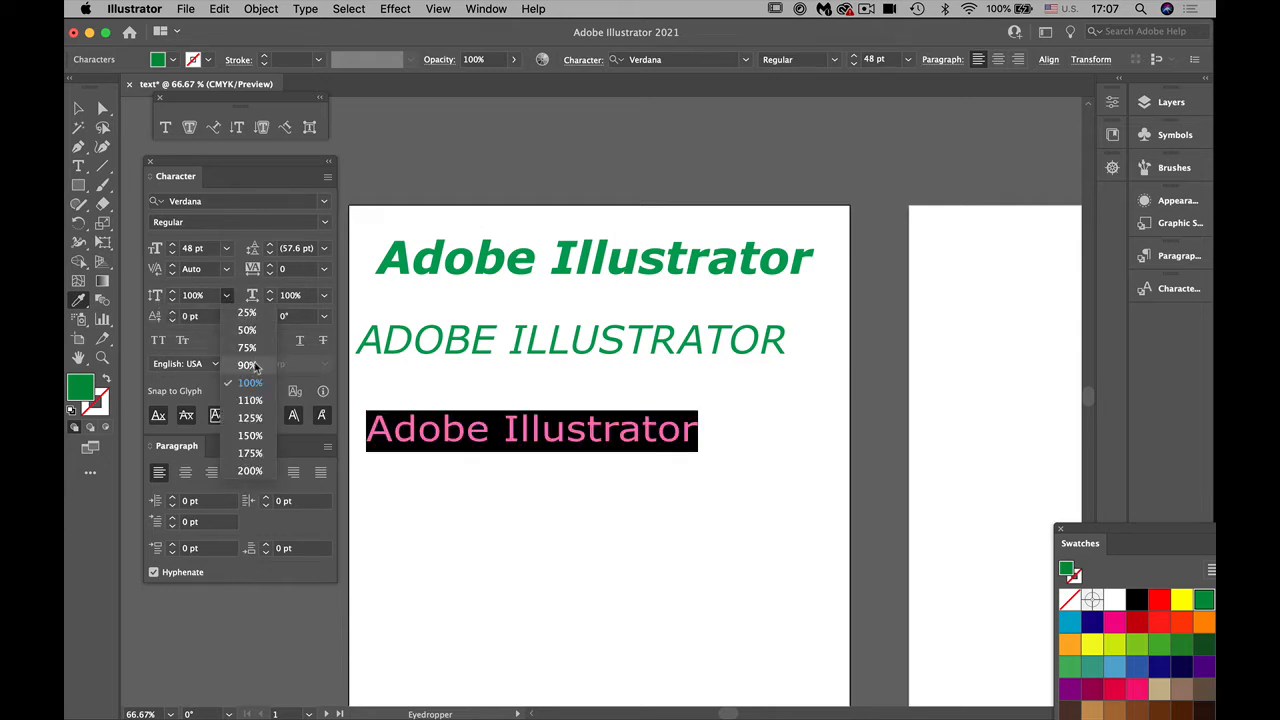
left_click(252, 472)
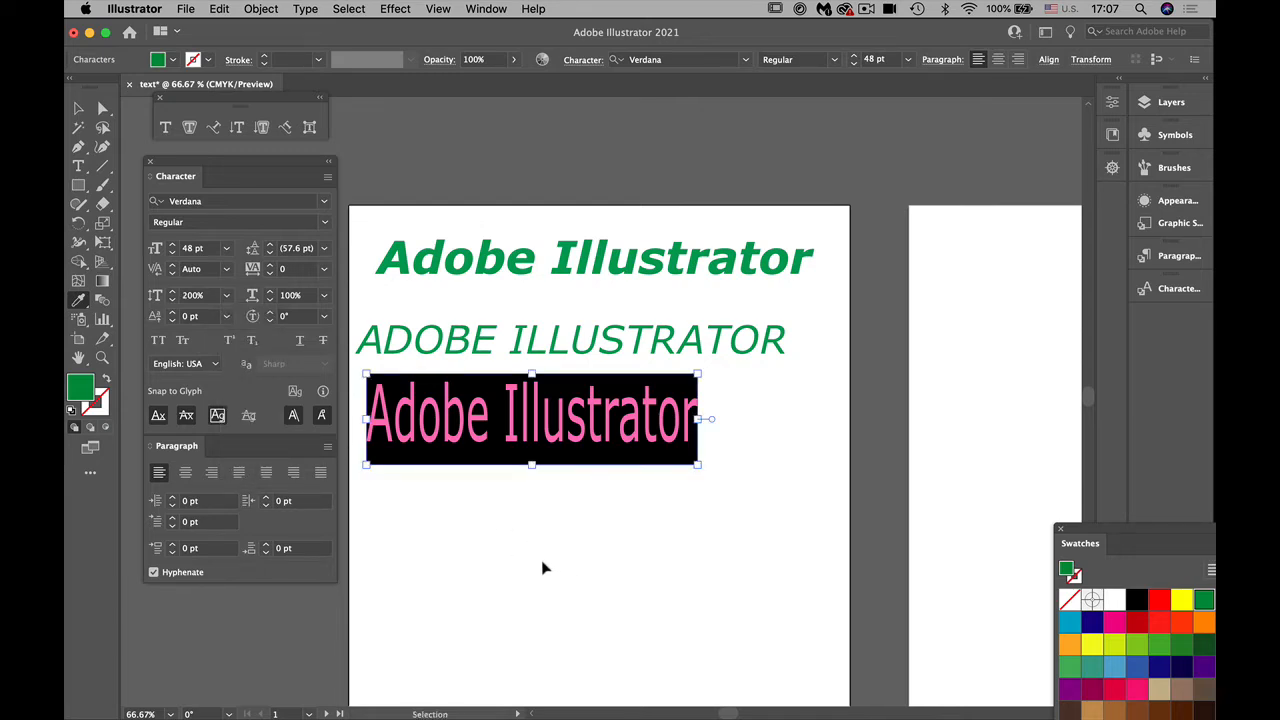
left_click(542, 561, "super")
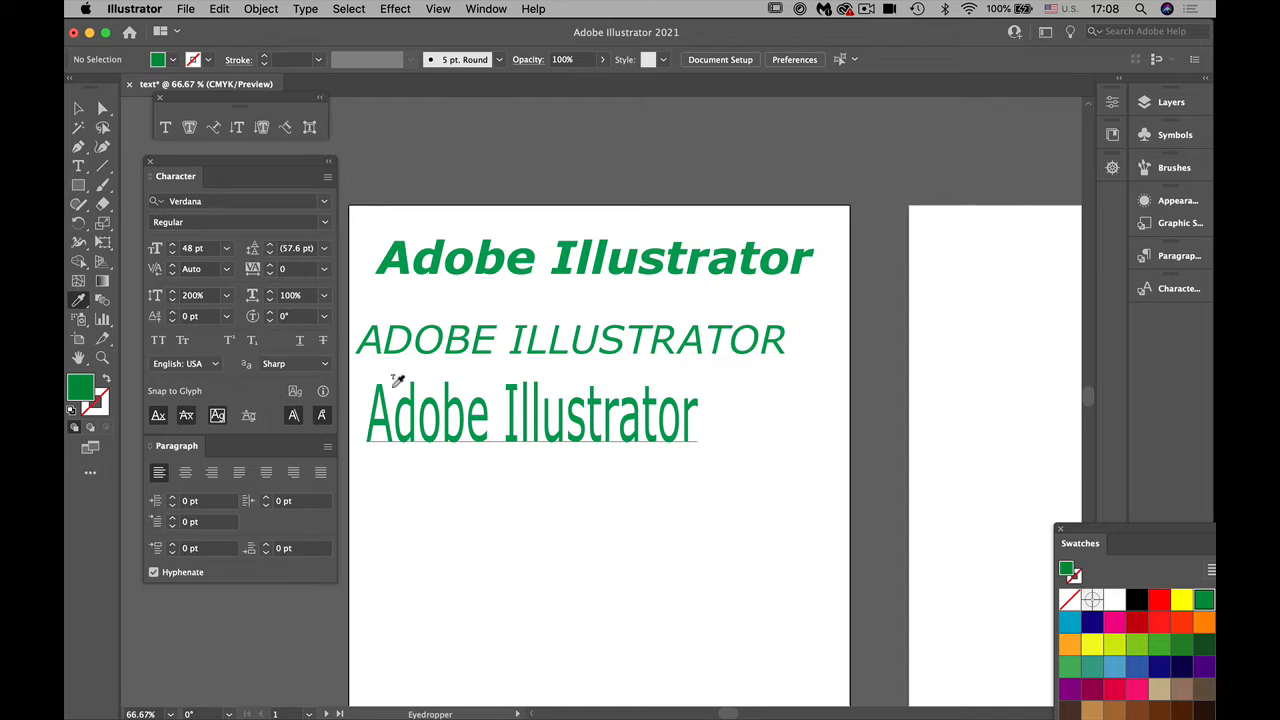
key("v")
left_click(540, 437)
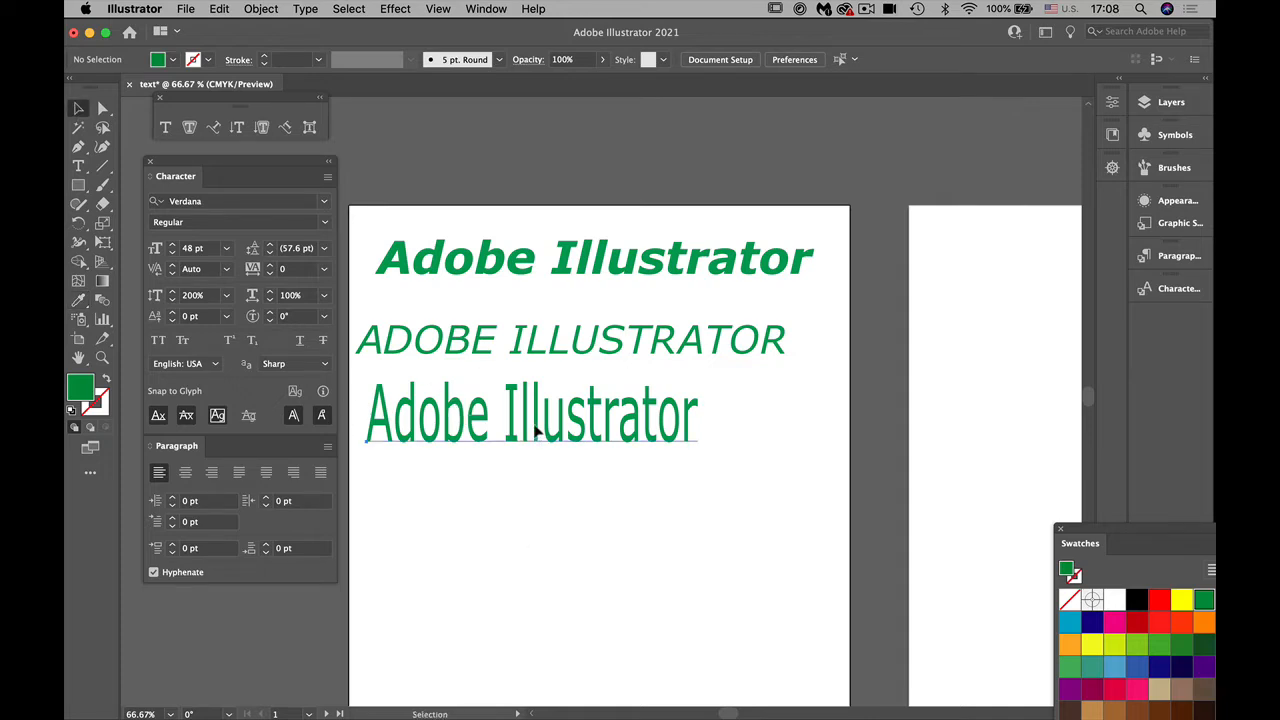
left_click(226, 295)
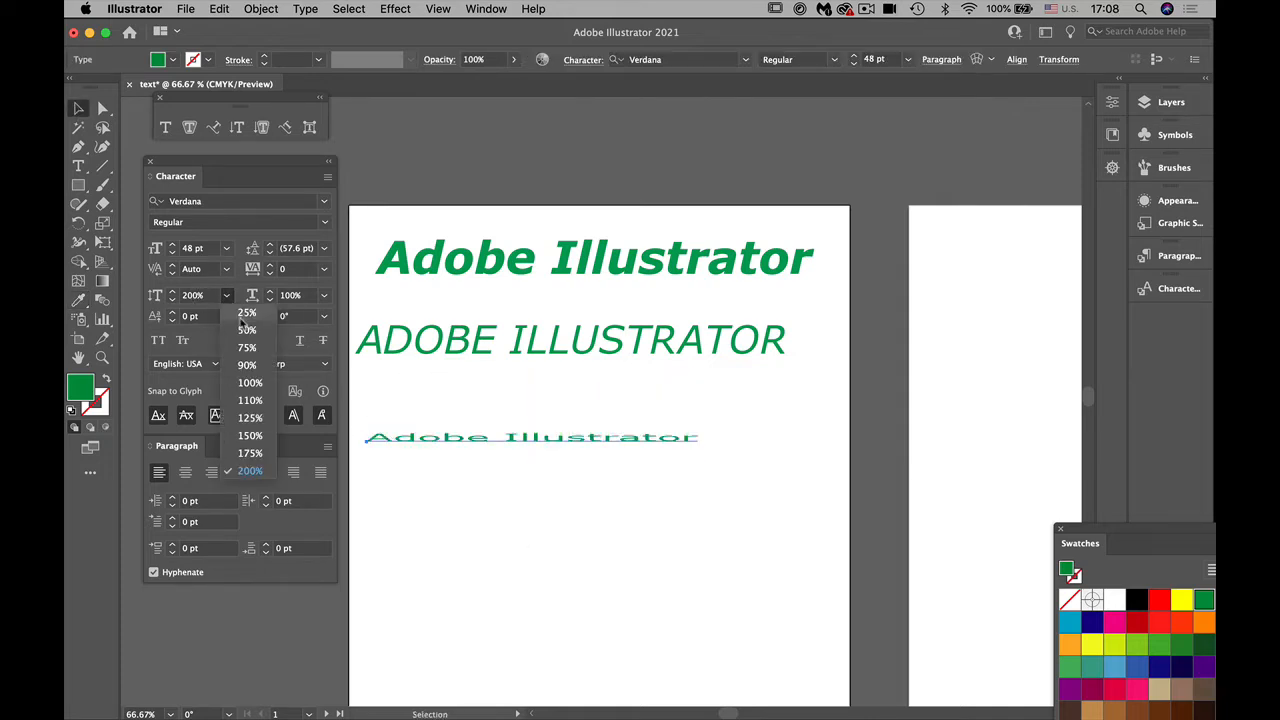
left_click(250, 383)
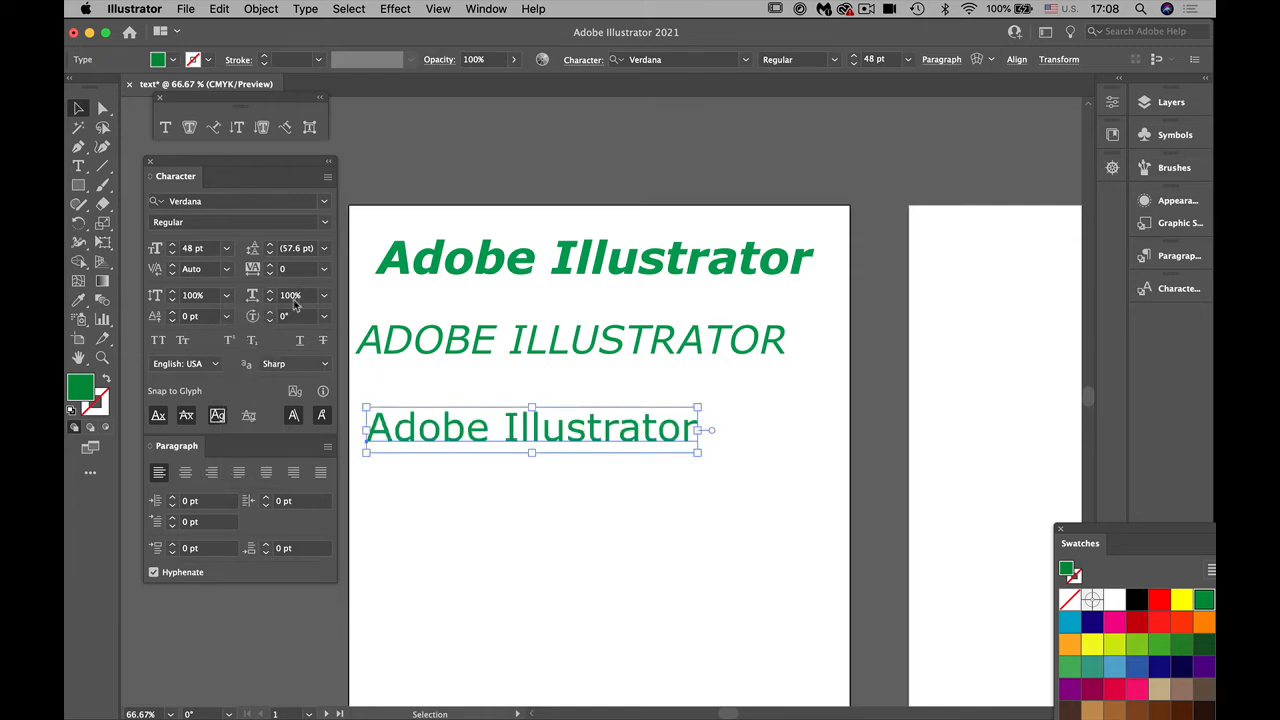
Step: Try a horizontal scale of 150% on the bottom text line, restore it to 100%, and deselect the text
left_click(325, 296)
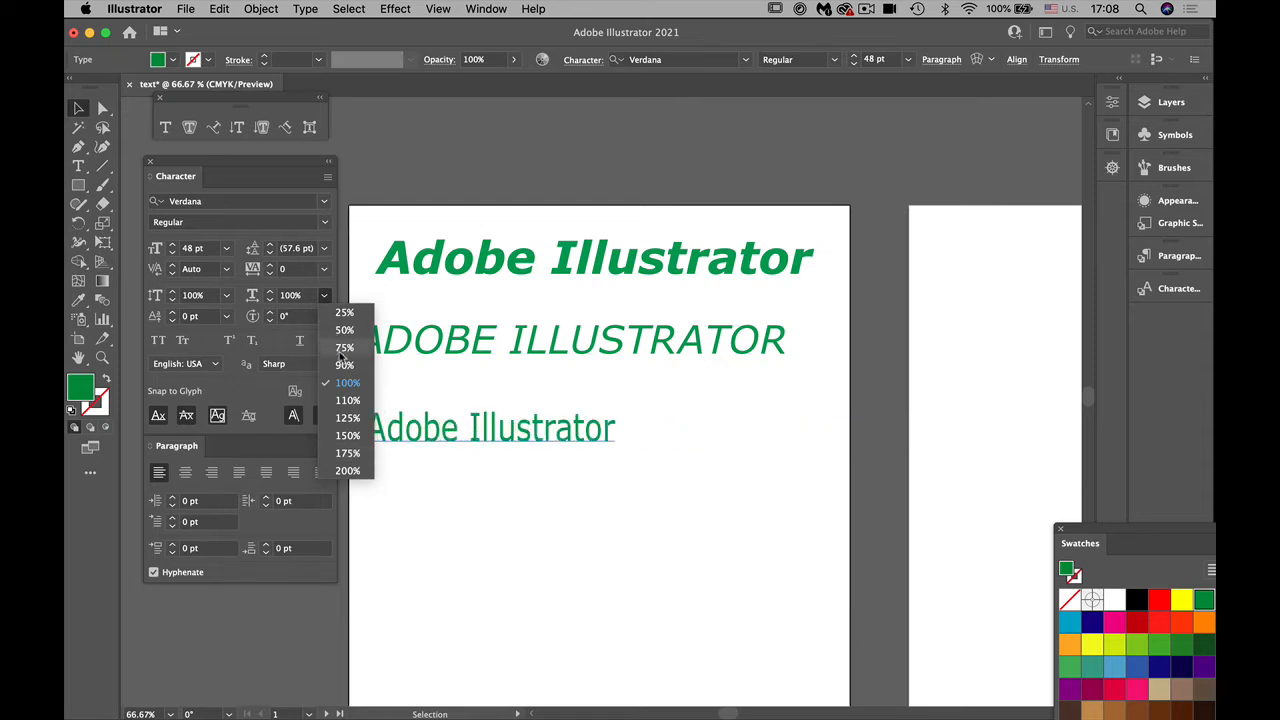
left_click(353, 436)
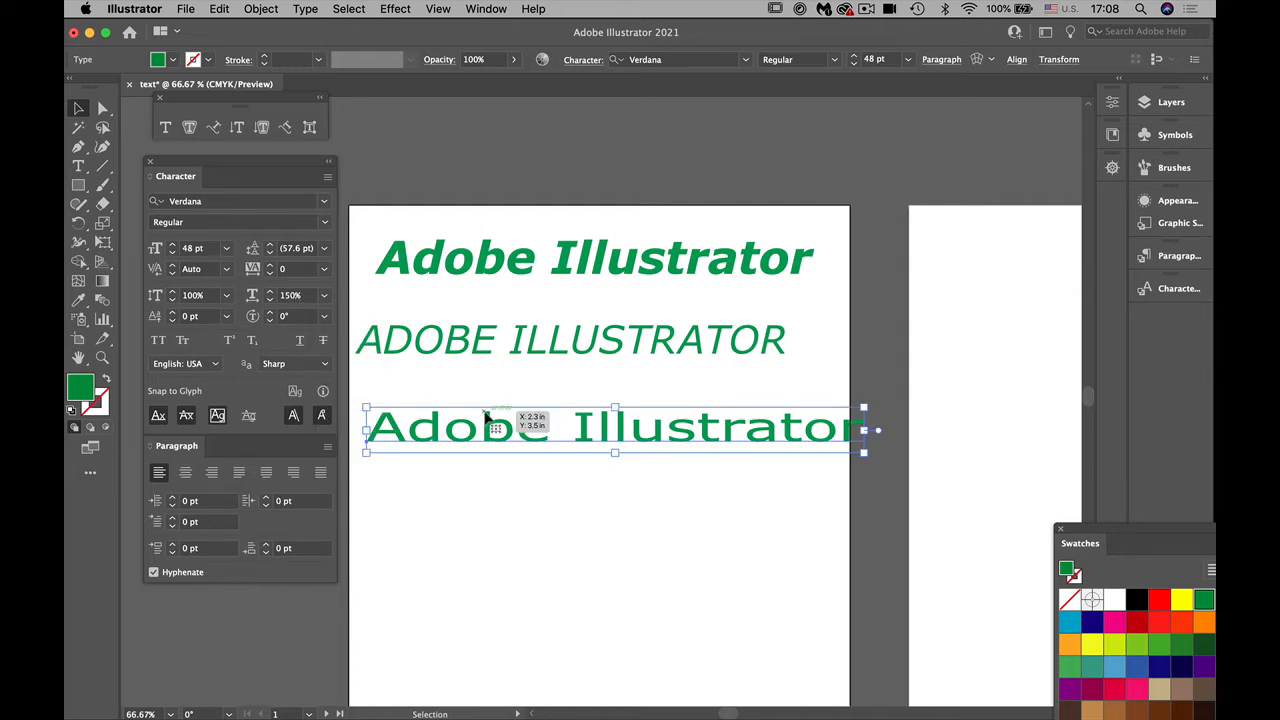
left_click(324, 297)
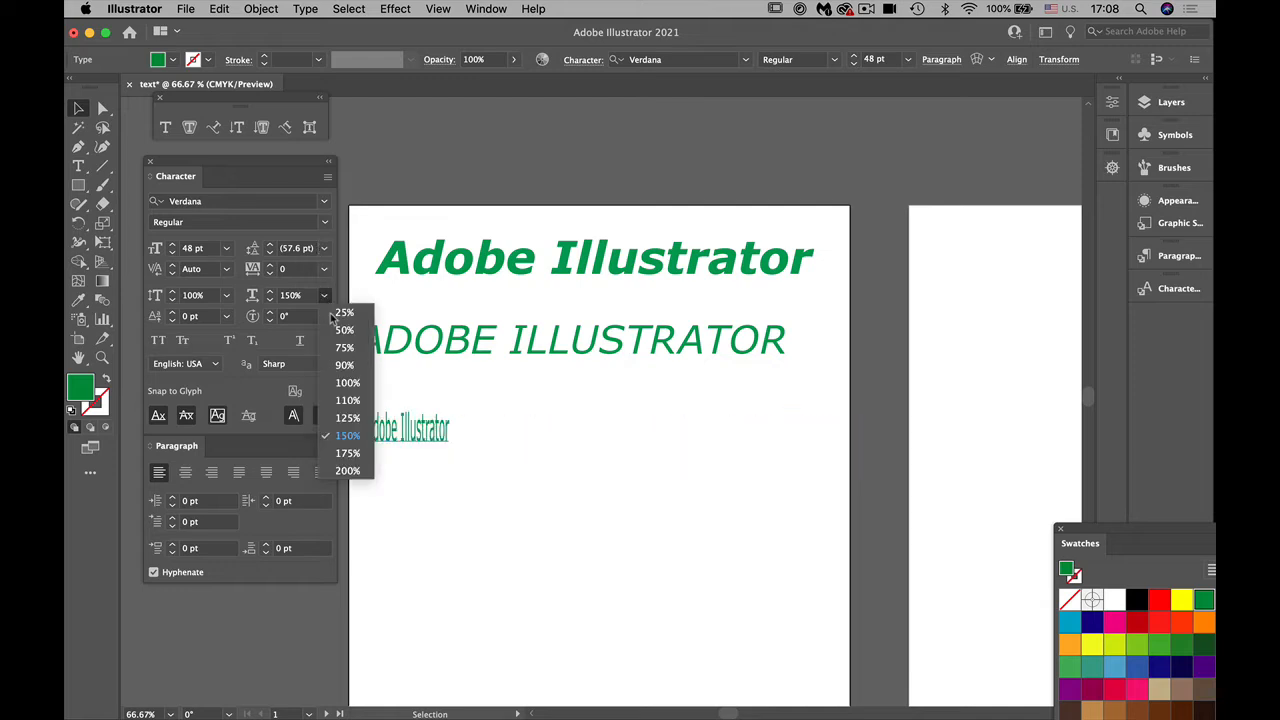
left_click(346, 390)
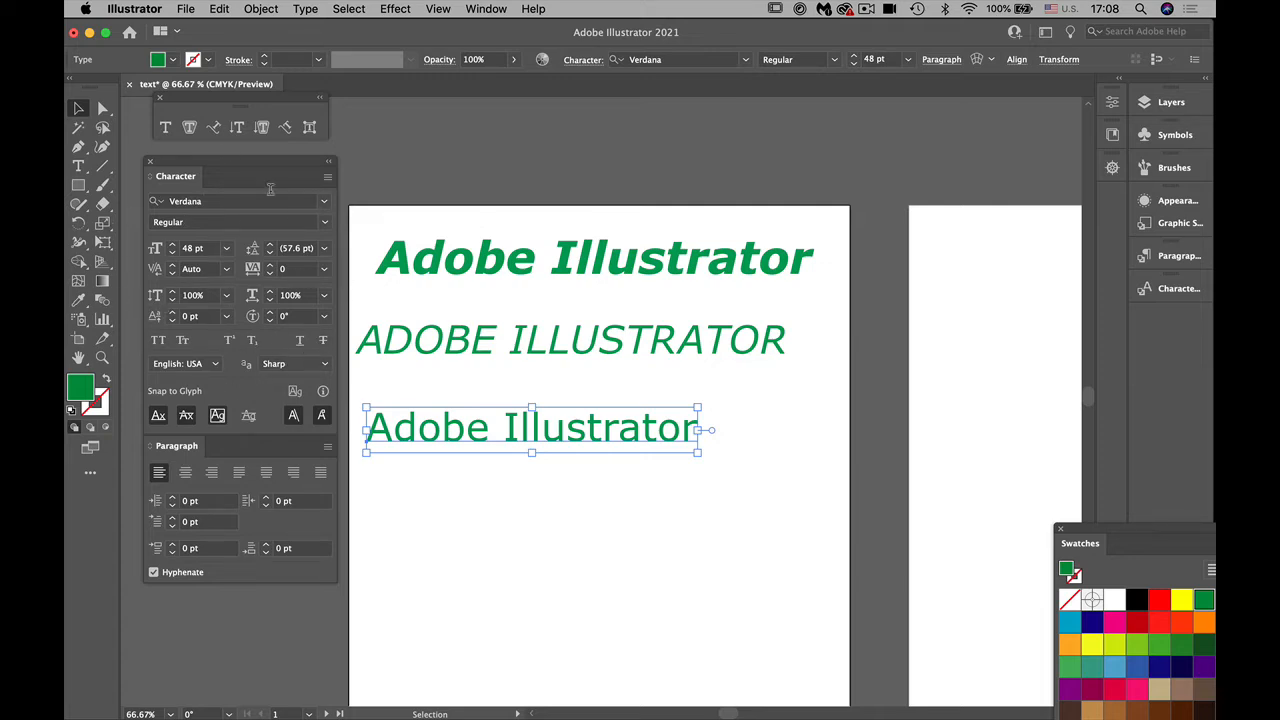
left_click(624, 591)
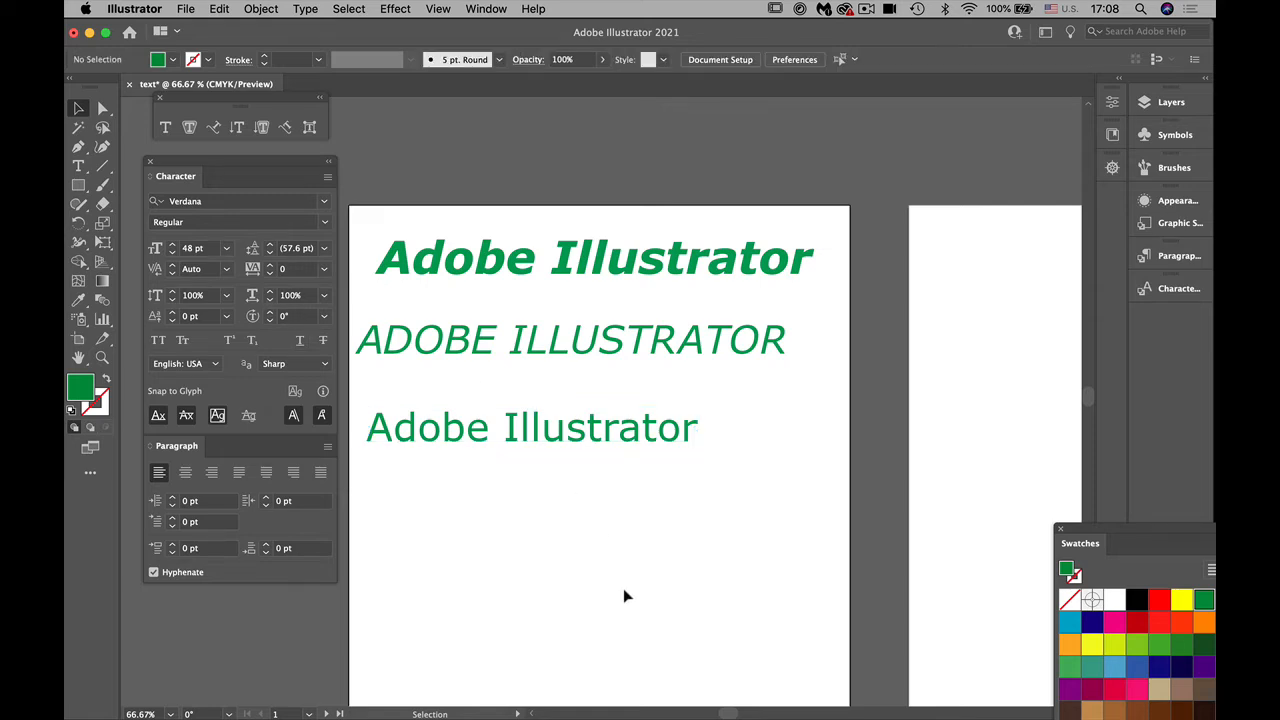
Step: Set the bottom text line to Bold and fill it with dark red
left_click_drag(576, 612, 643, 517)
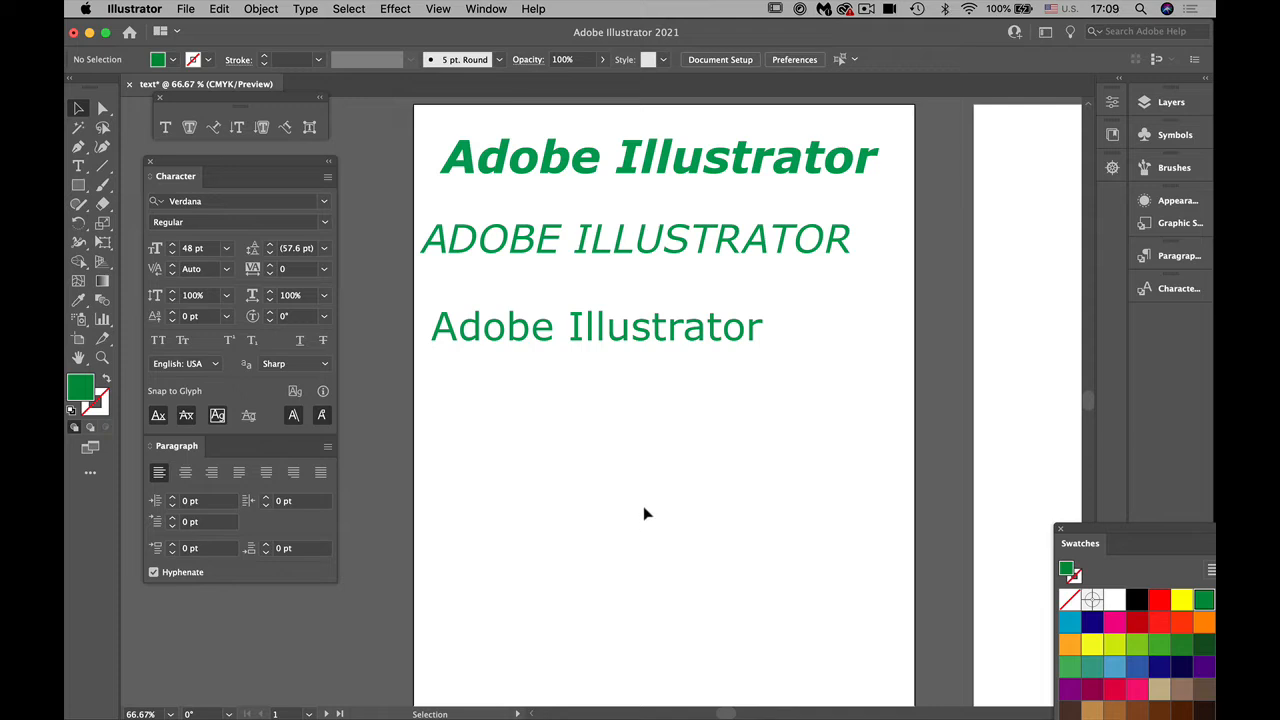
left_click(634, 340)
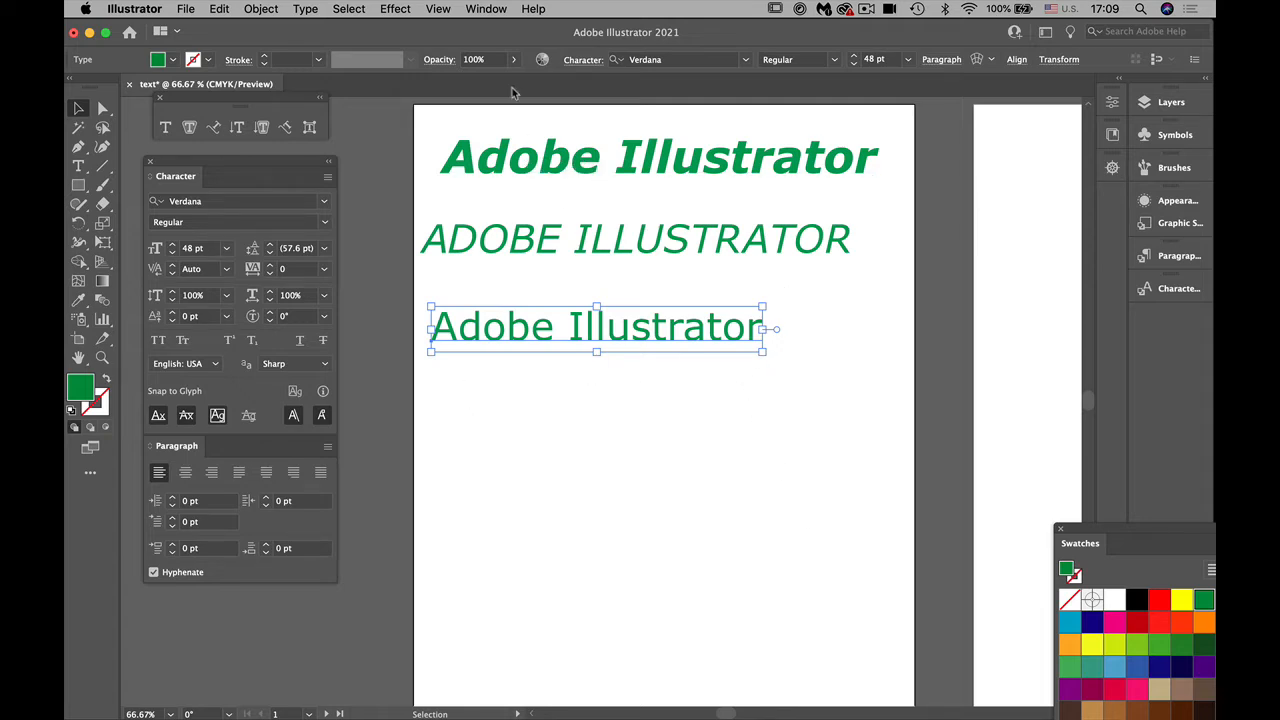
left_click(832, 62)
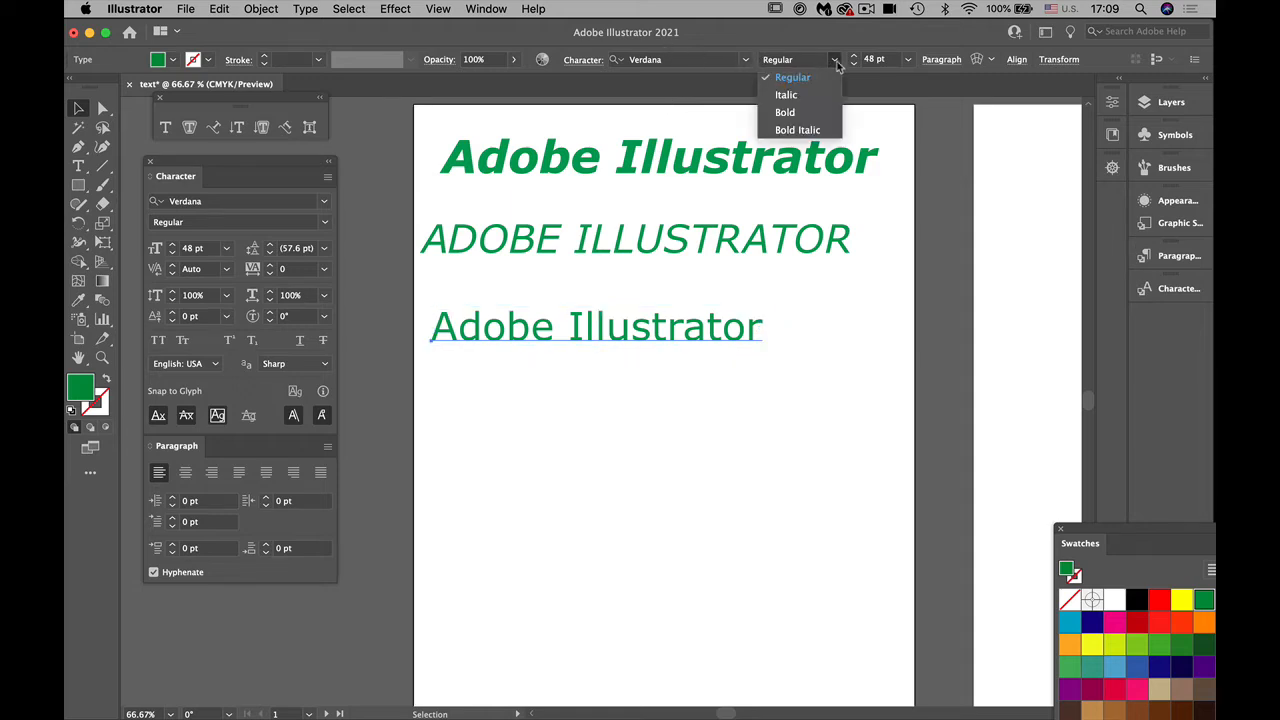
left_click(808, 114)
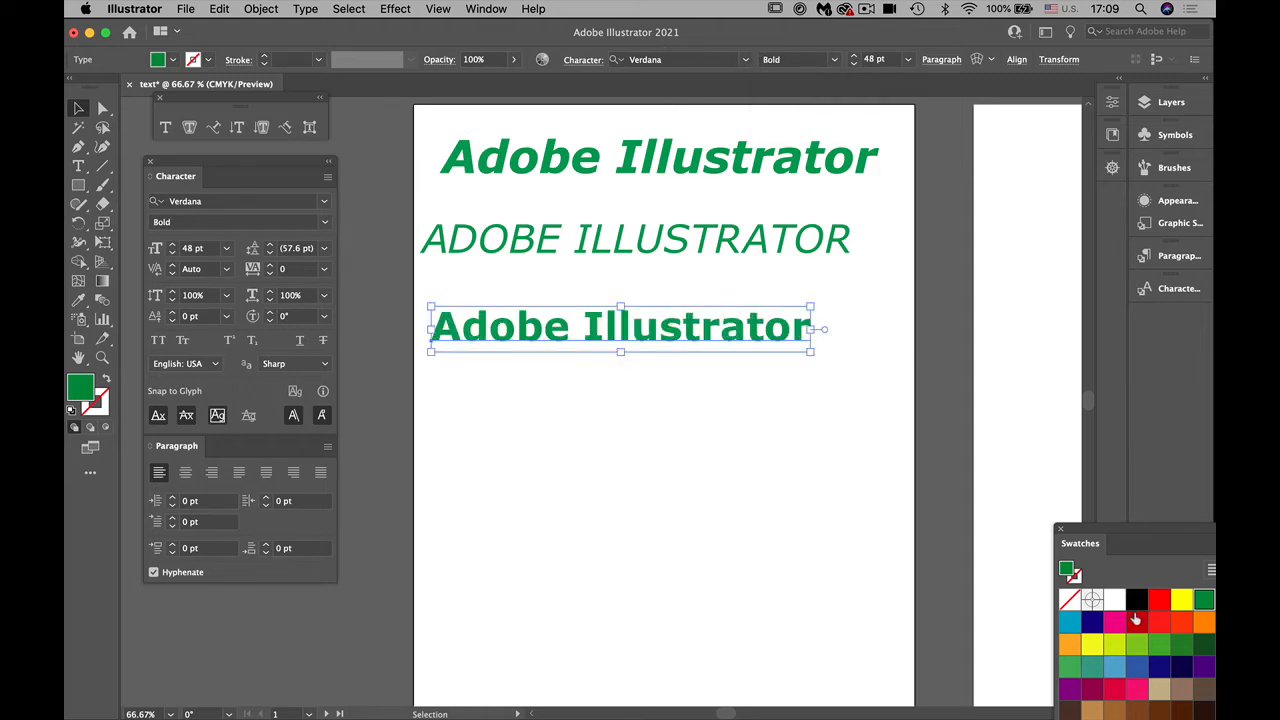
left_click(1136, 621)
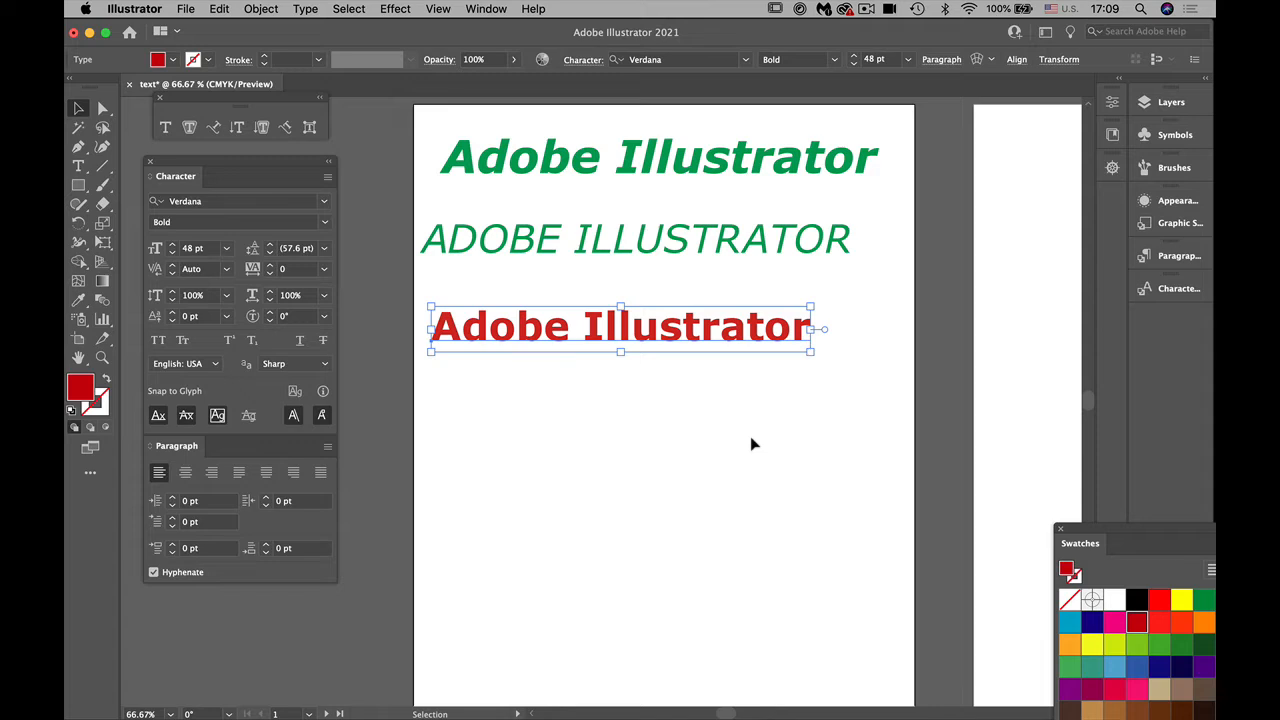
Step: Enlarge the red text line to about 64.4 pt and place a copy directly below it
key("shift")
left_click_drag(811, 352, 886, 369)
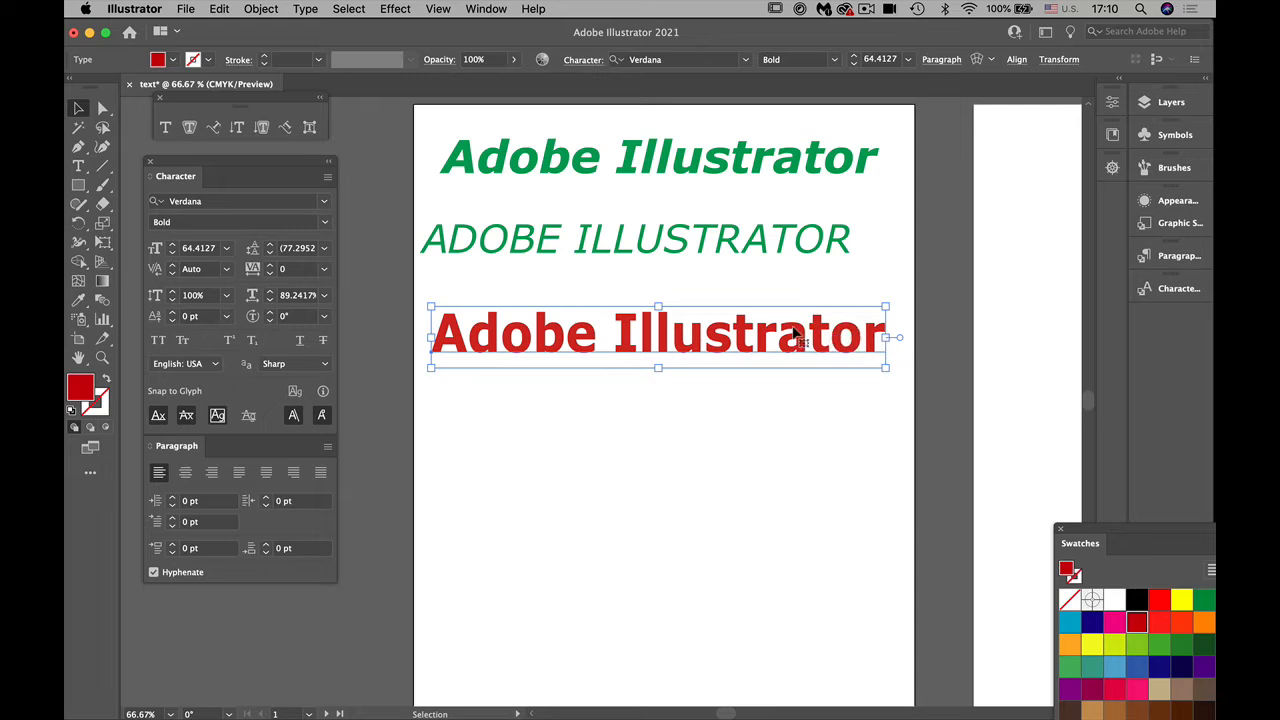
left_click_drag(750, 337, 760, 446)
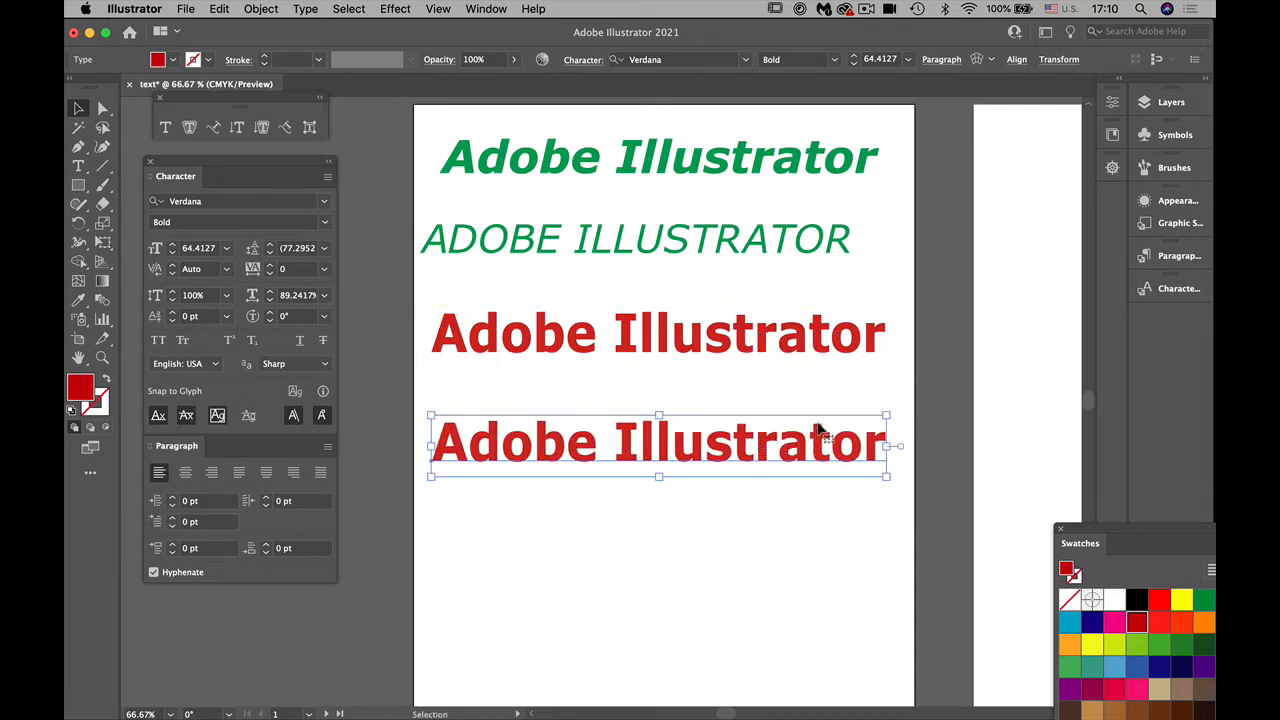
Step: Scale down the upper red text line, centre it above its copy, and move the larger copy slightly up
left_click(807, 349)
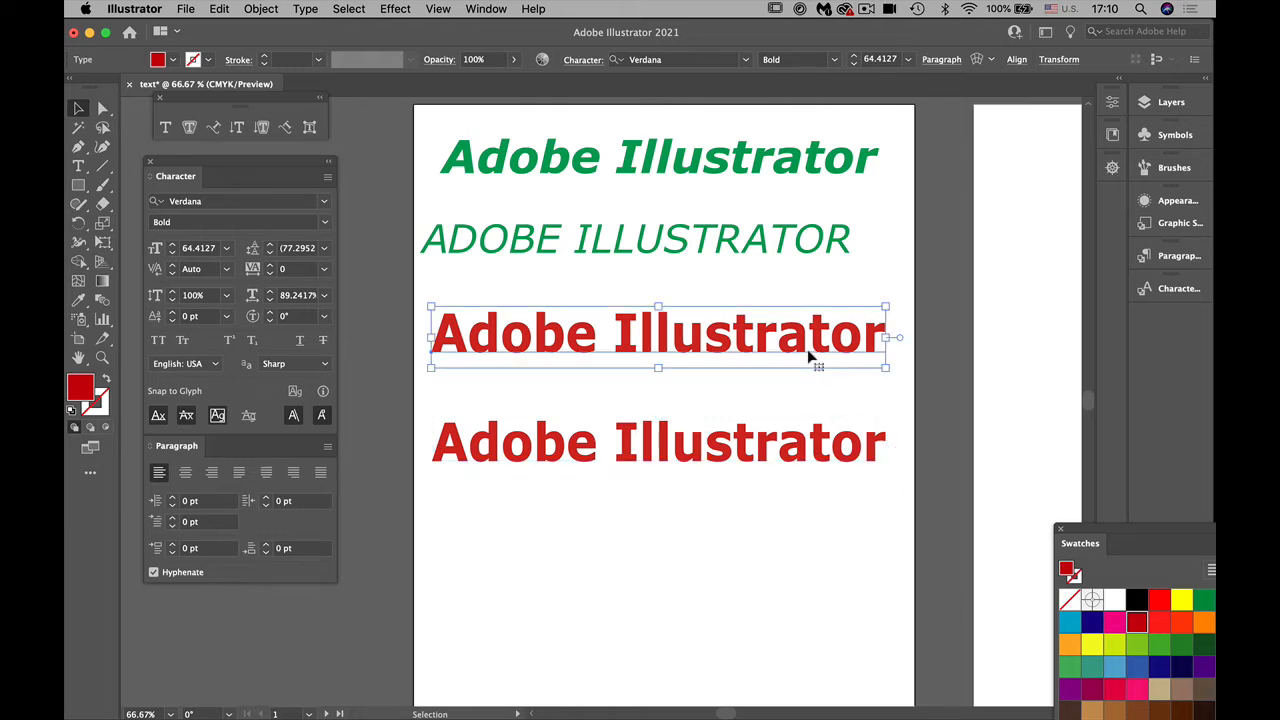
left_click_drag(885, 367, 668, 336)
left_click_drag(552, 318, 826, 382)
left_click_drag(677, 313, 655, 337)
left_click_drag(655, 454, 656, 432)
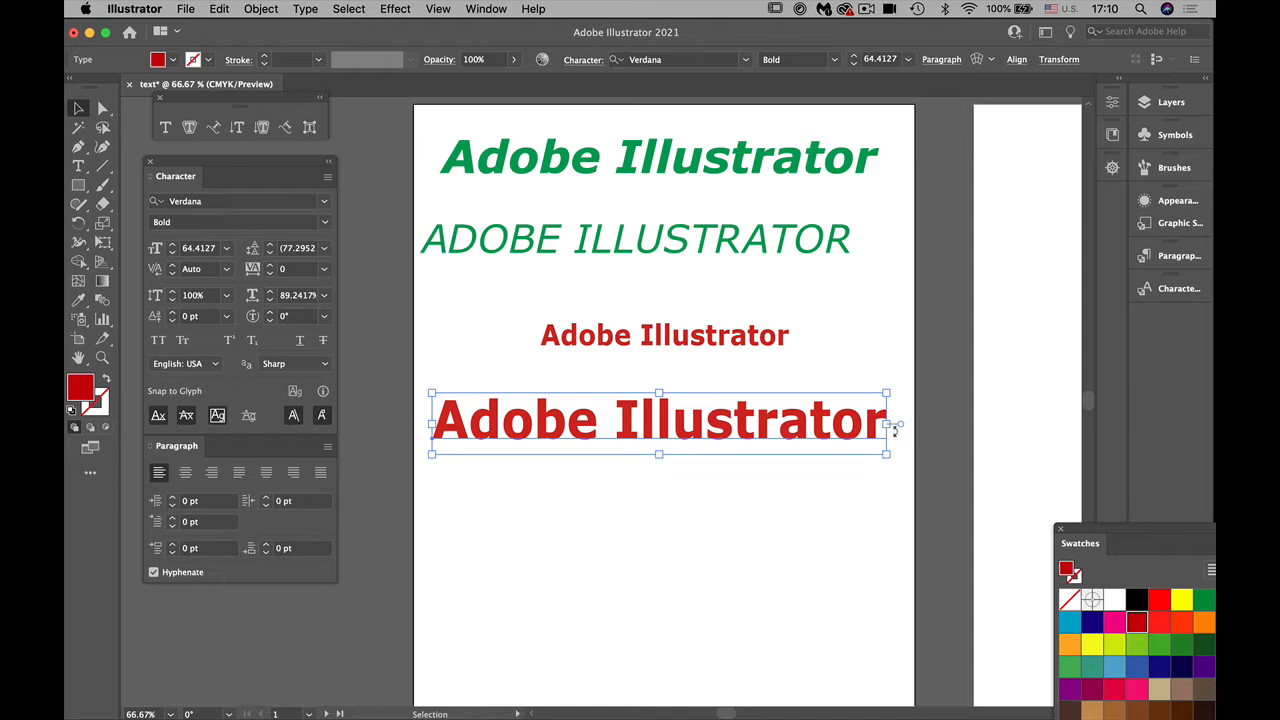
Step: Convert the larger red text line to area type and compare its frame with the smaller point type line
left_click(305, 8)
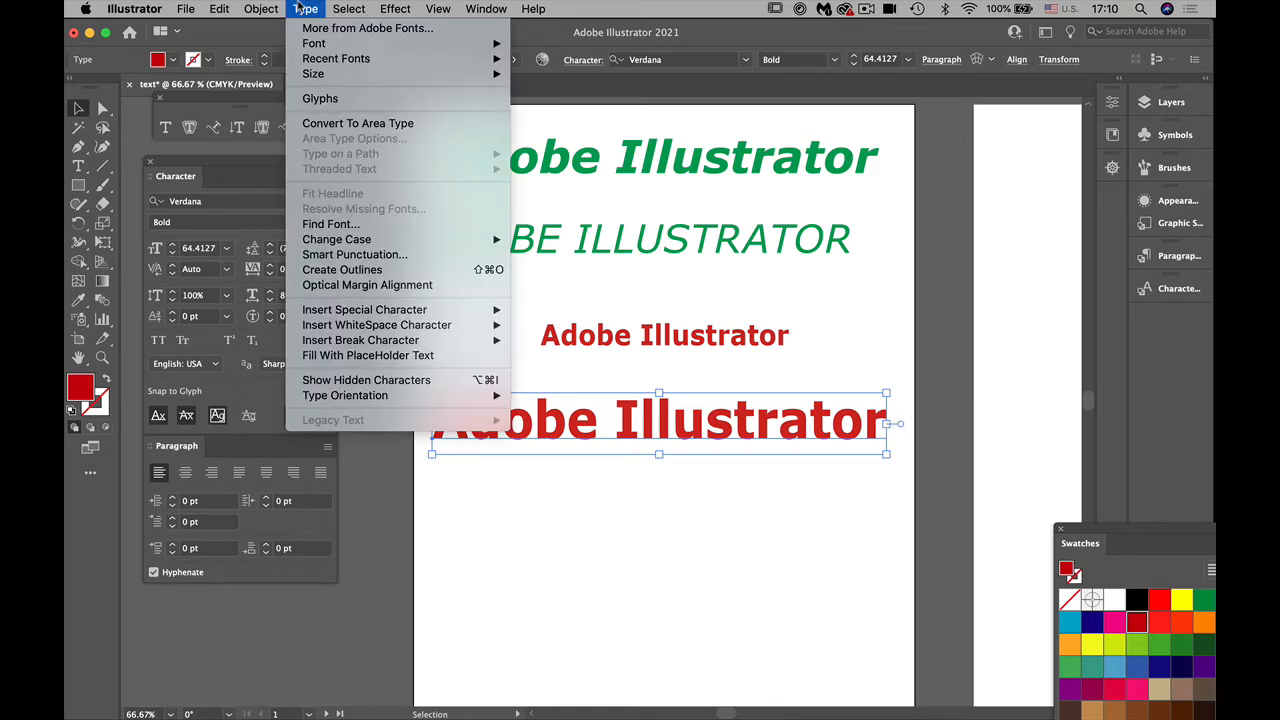
left_click(323, 128)
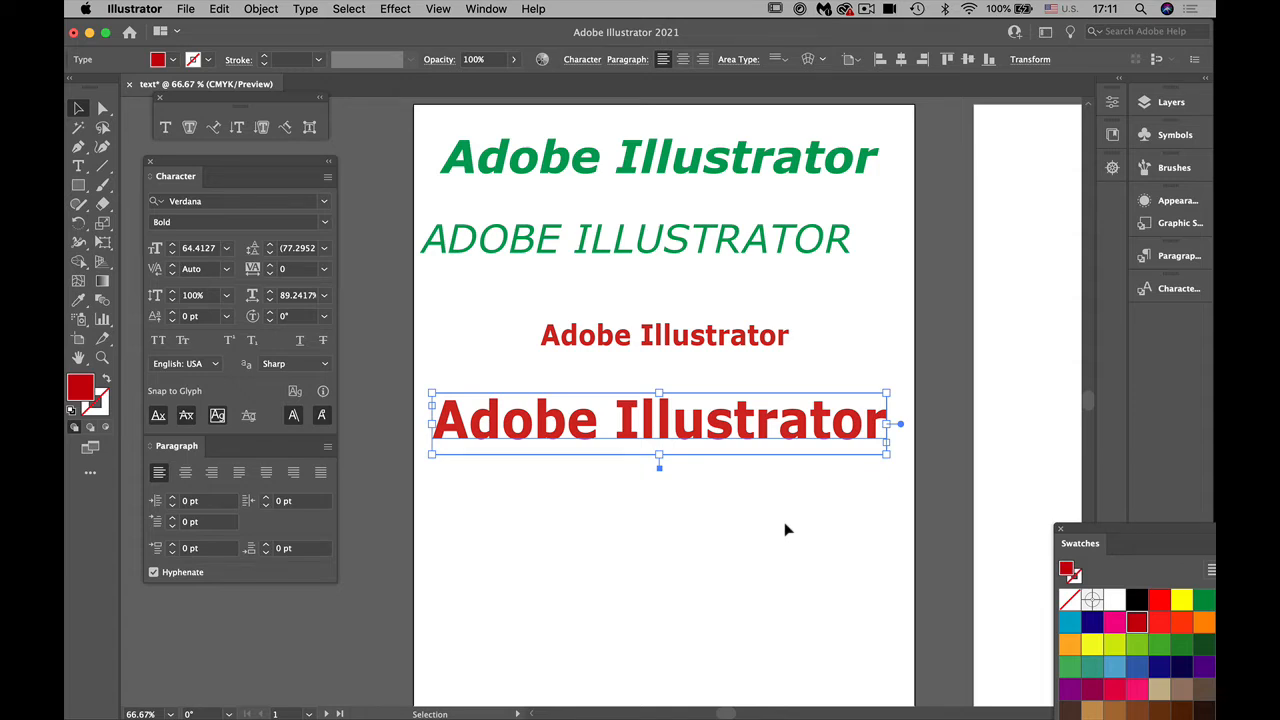
left_click(785, 338)
left_click(700, 430, "shift")
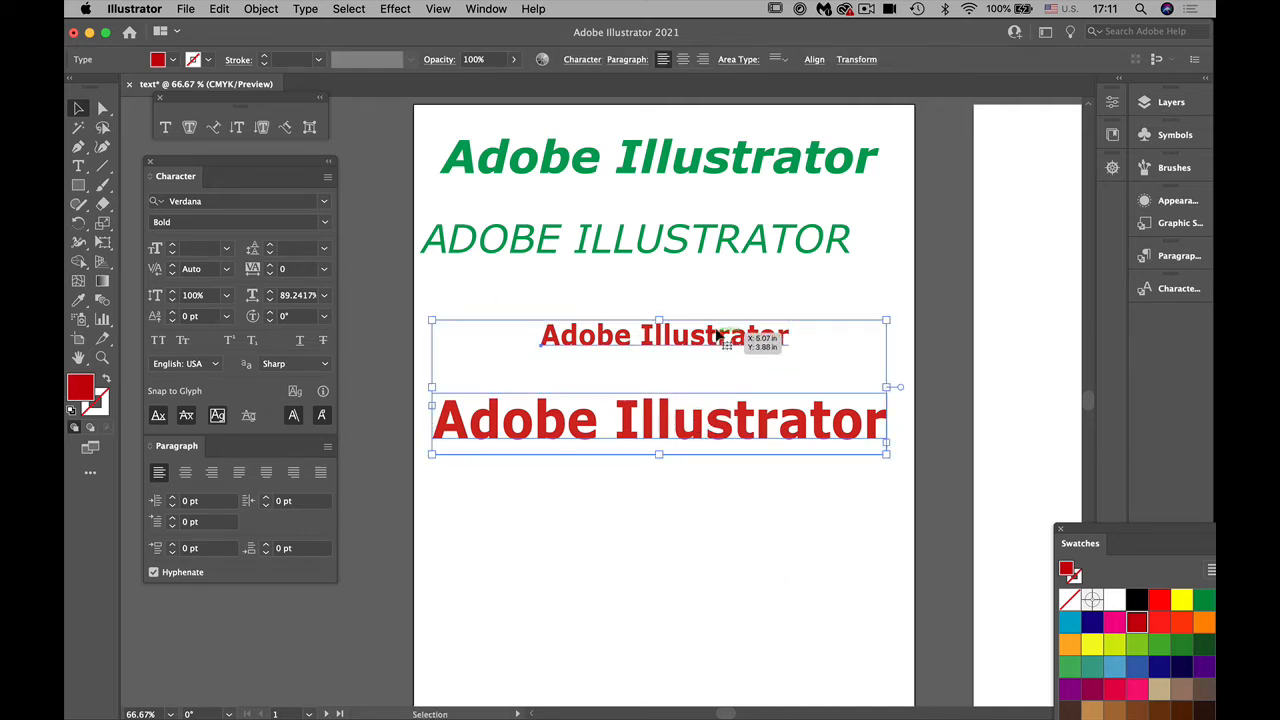
left_click(634, 557)
left_click(500, 442)
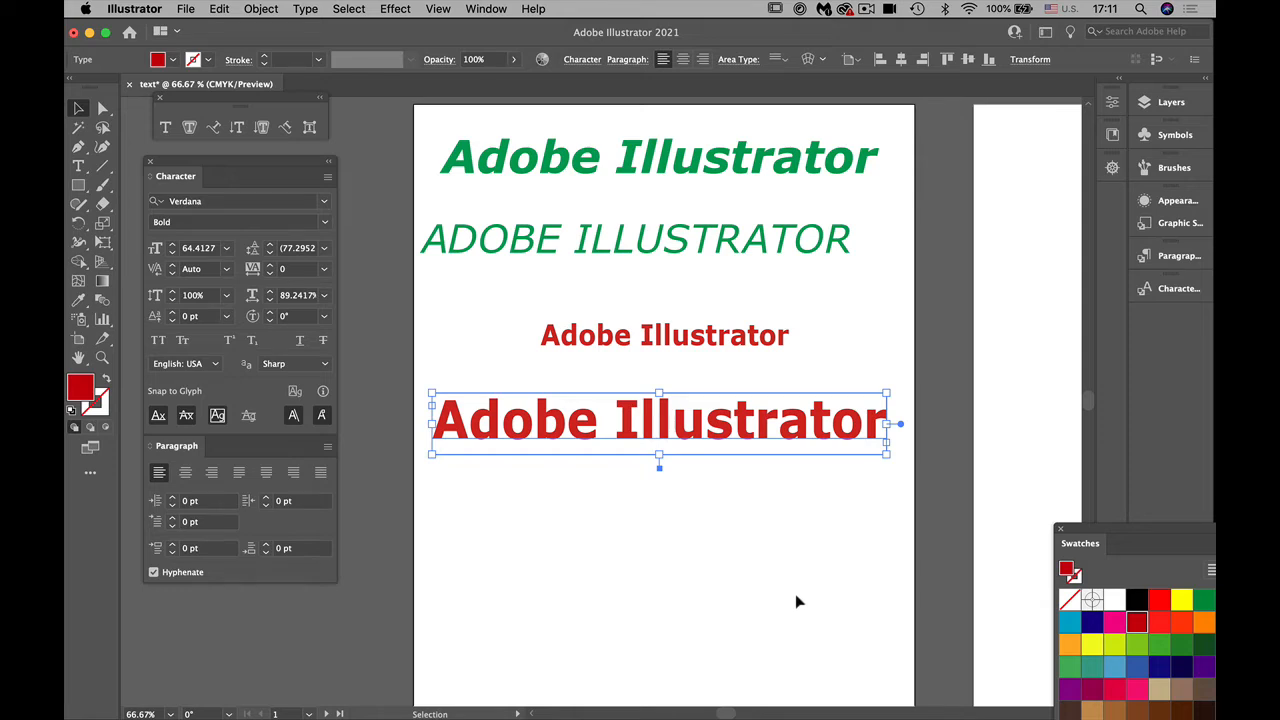
Step: Toggle the larger red text to point type and back to area type with its frame widget
scroll(799, 594, "left", 5)
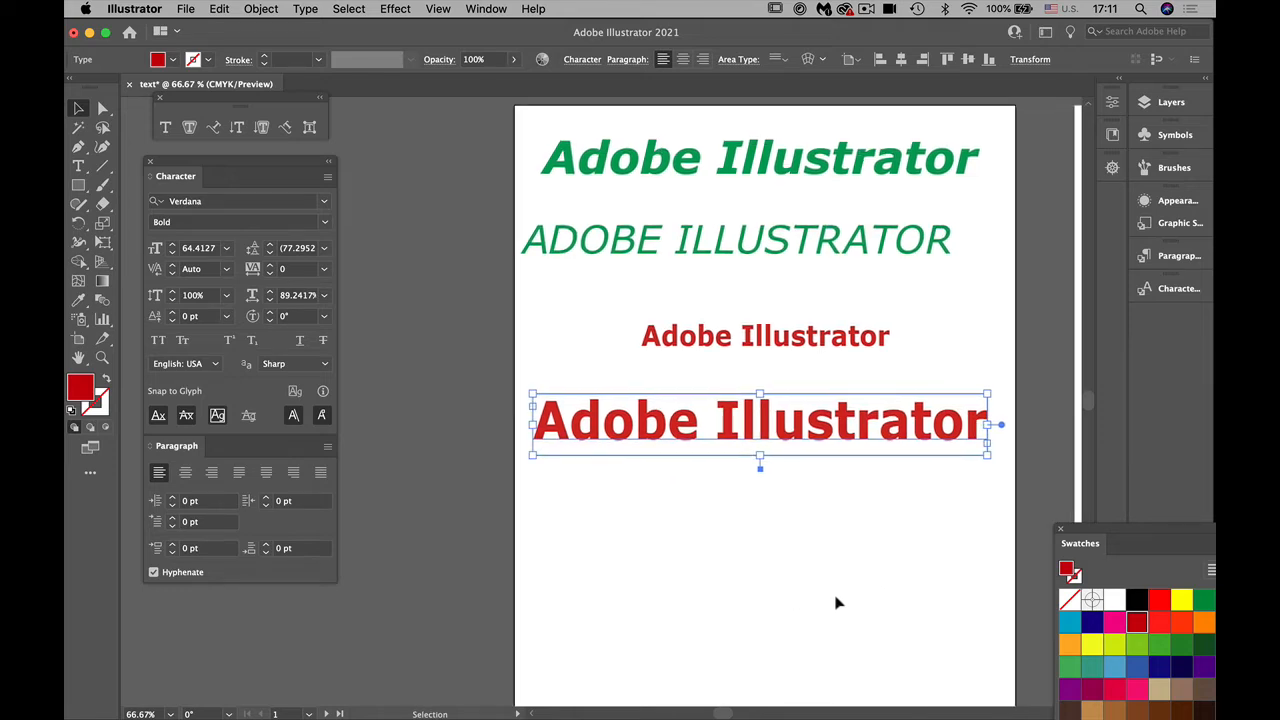
double_click(1002, 426)
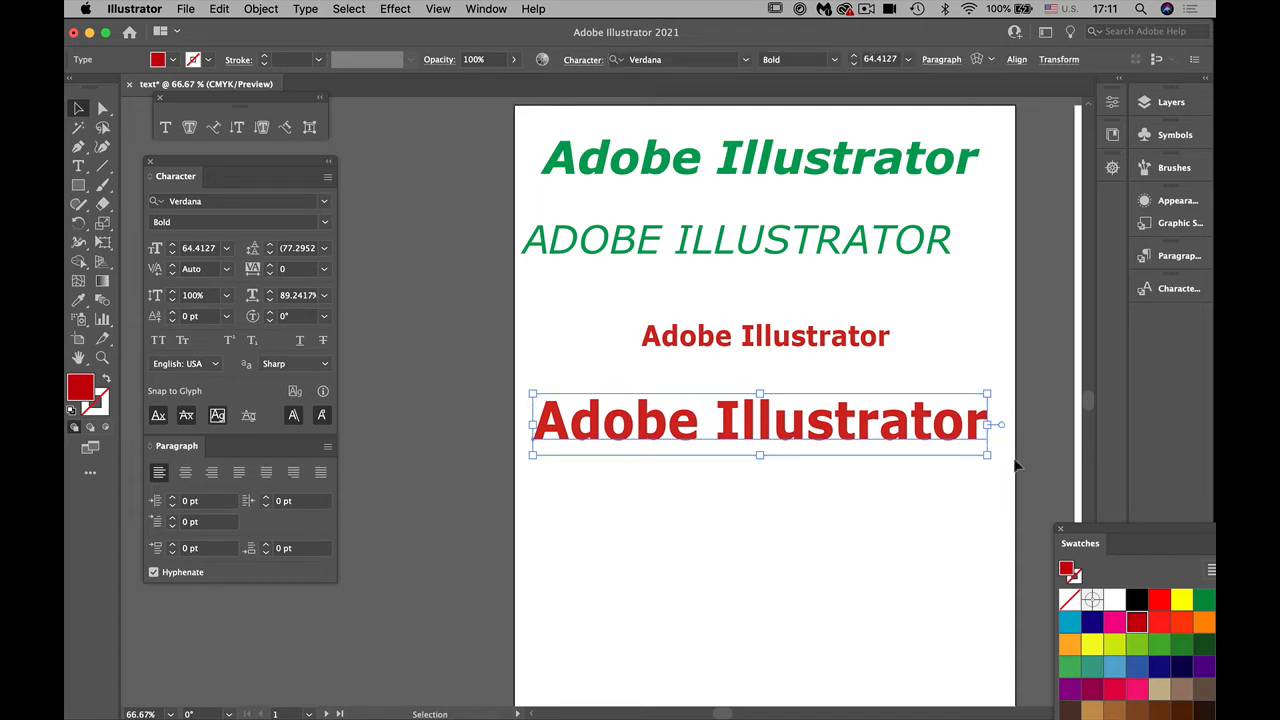
double_click(1001, 425)
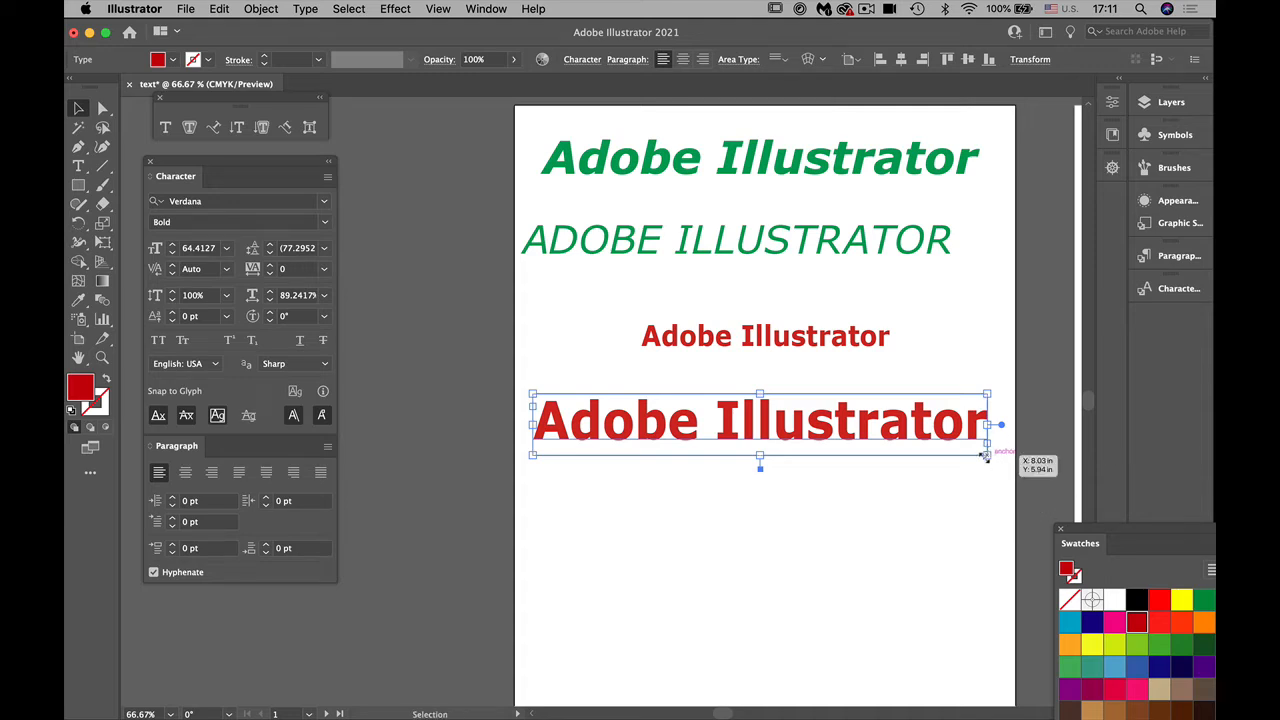
Step: Extend the red area type frame downward over the empty space and set its text size to 59 pt
left_click_drag(760, 457, 593, 637)
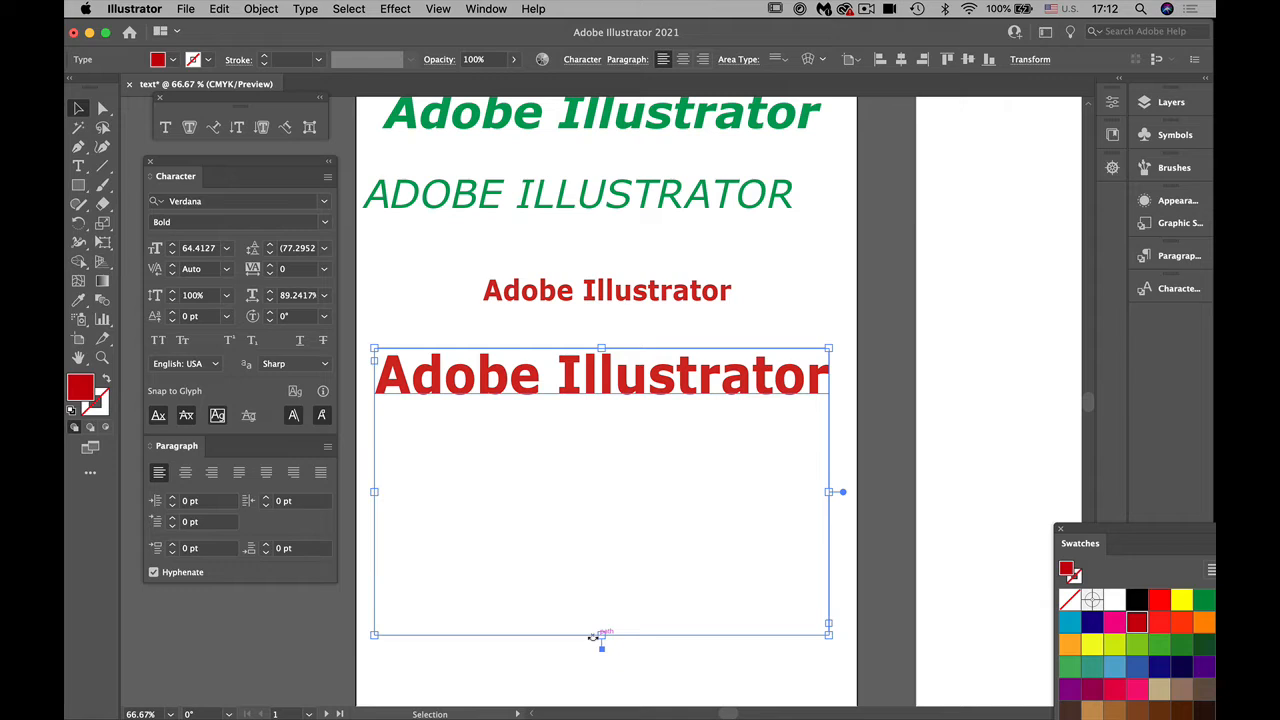
left_click(79, 166)
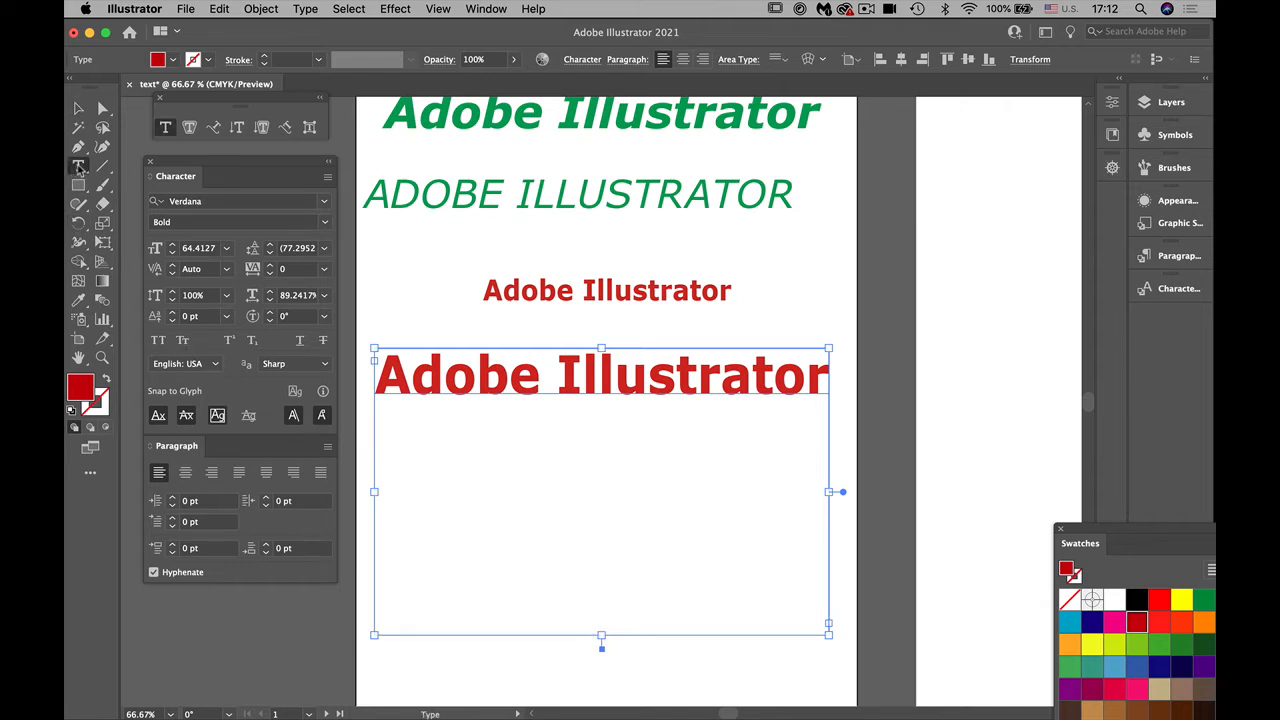
left_click(521, 384)
key("super+a")
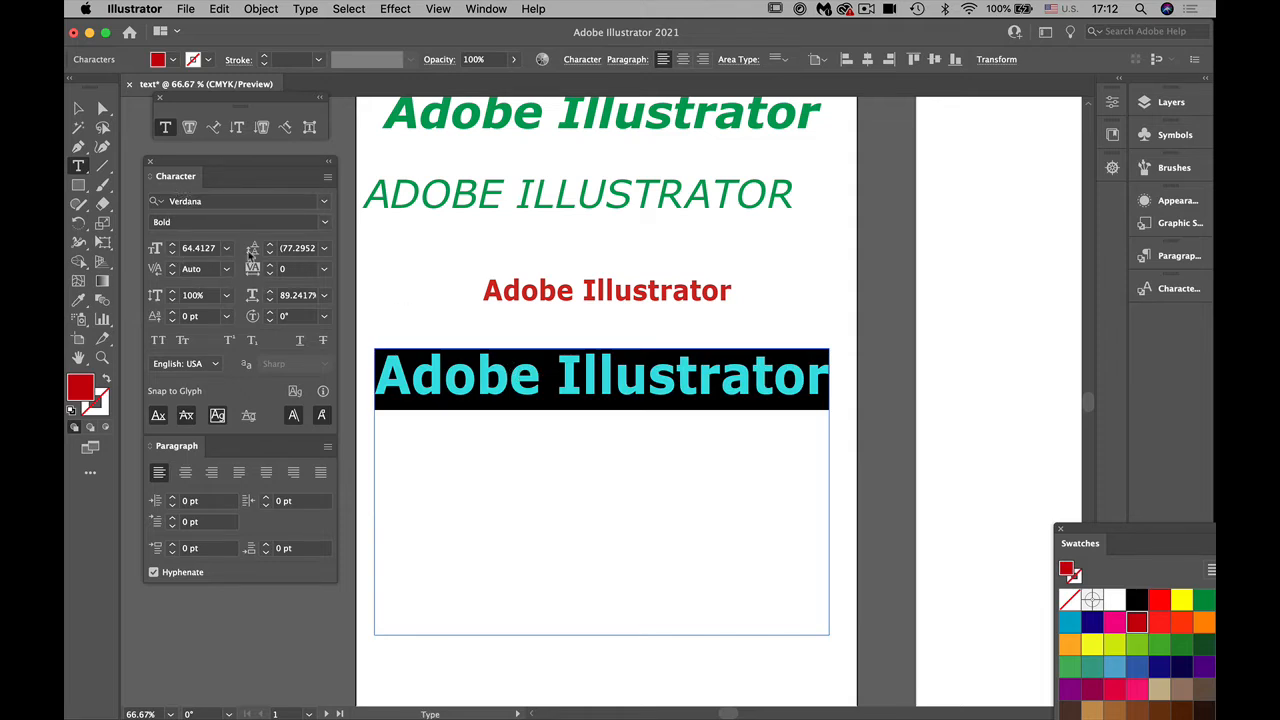
left_click(173, 252)
left_click(173, 252)
left_click(173, 252)
left_click(173, 252)
left_click(173, 252)
left_click(173, 252)
scroll(400, 578, "down", 3)
scroll(400, 578, "left", 3)
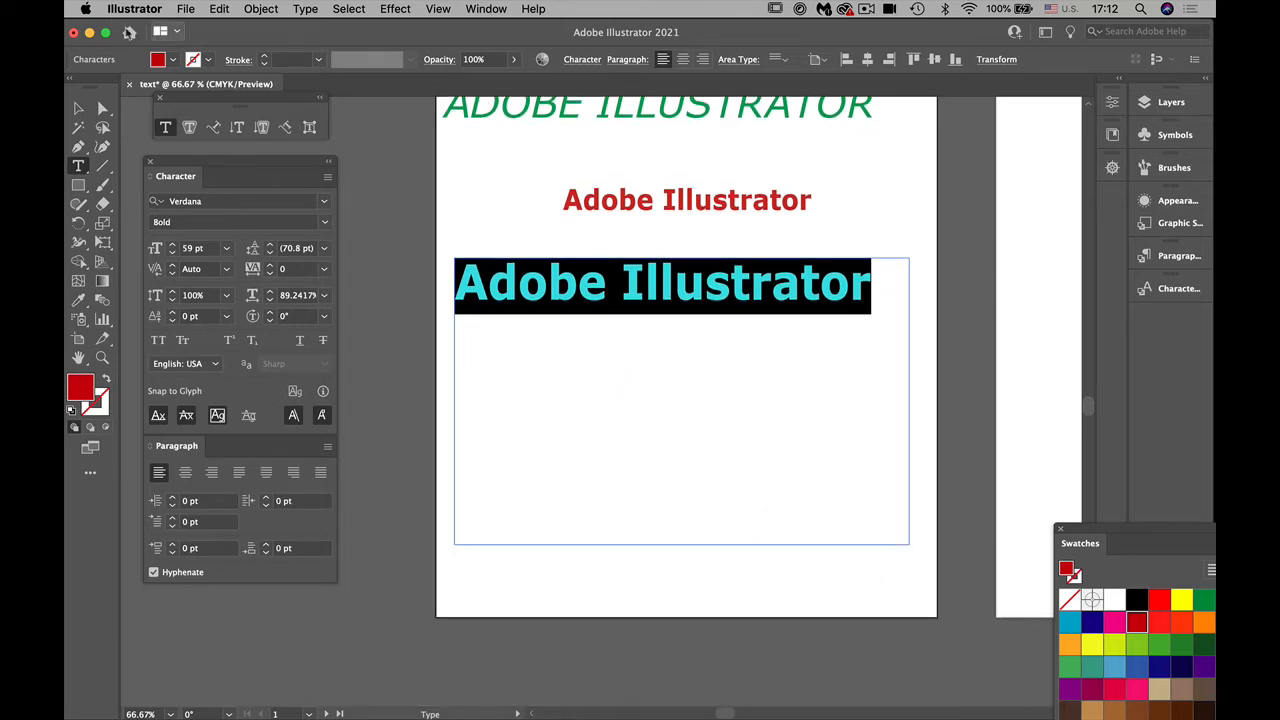
Step: Reduce the height of the area type frame and fill its text with orange
left_click(78, 108)
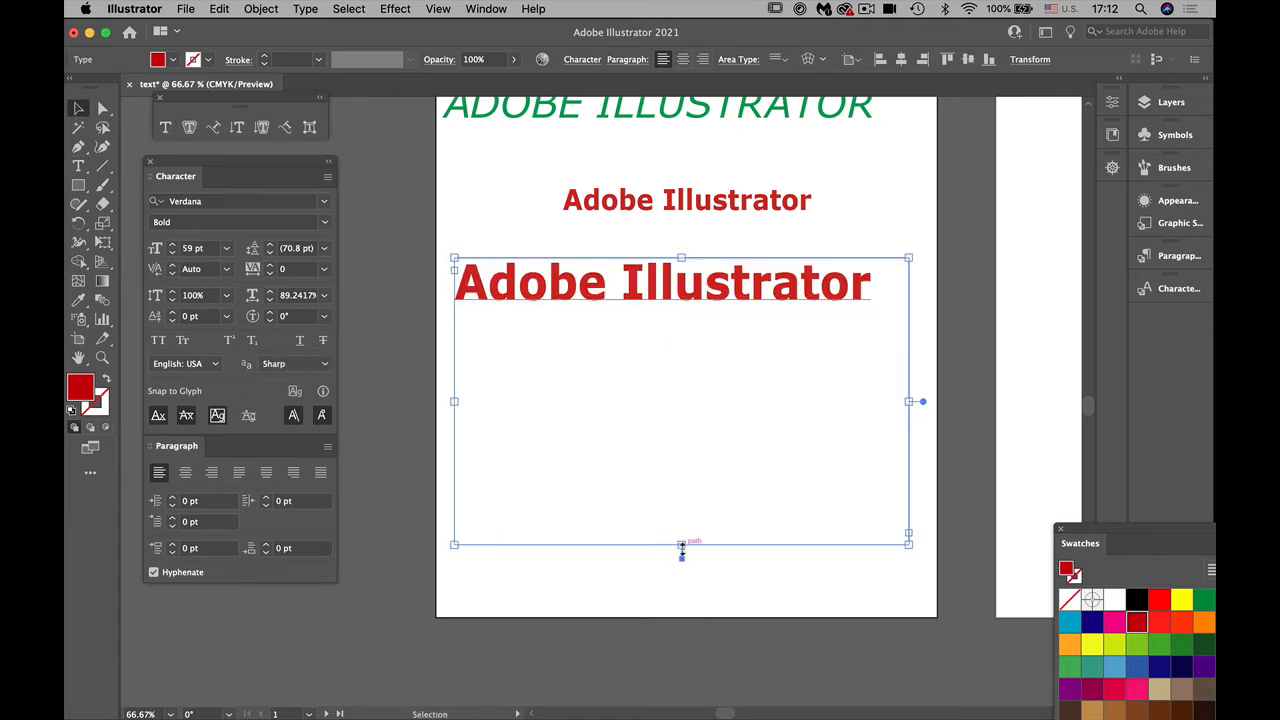
left_click_drag(684, 545, 688, 455)
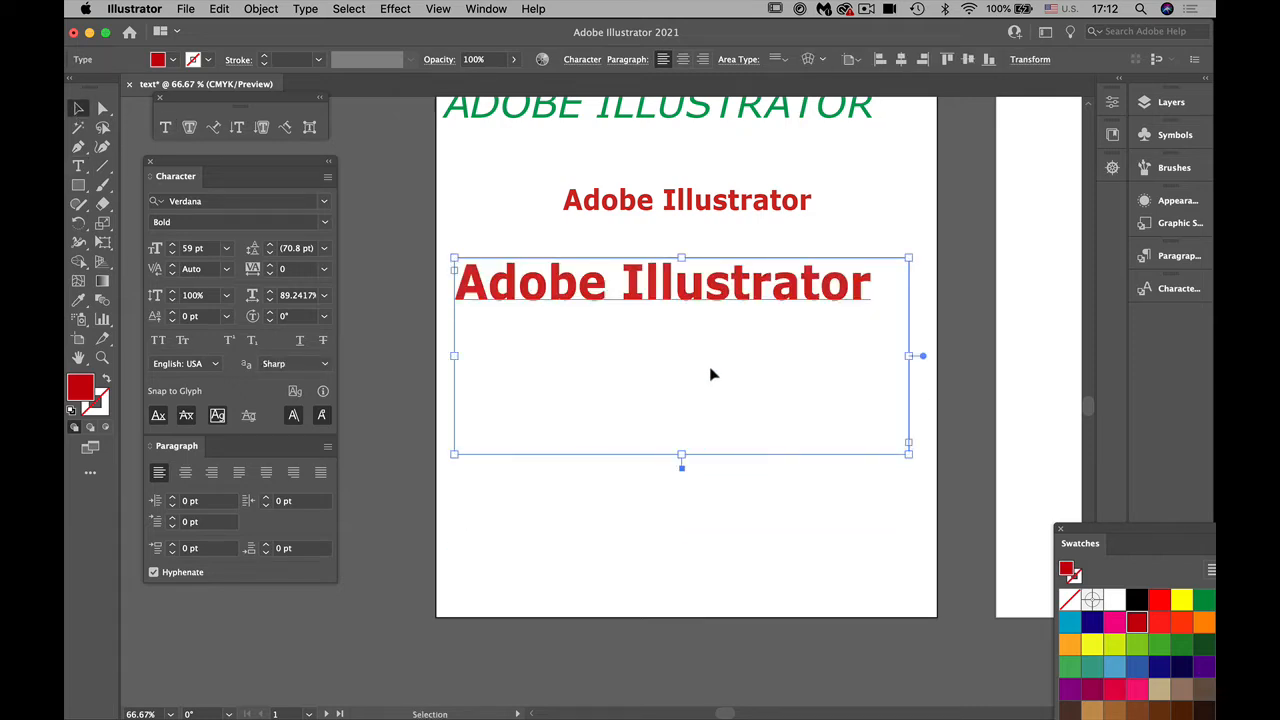
left_click(1069, 645)
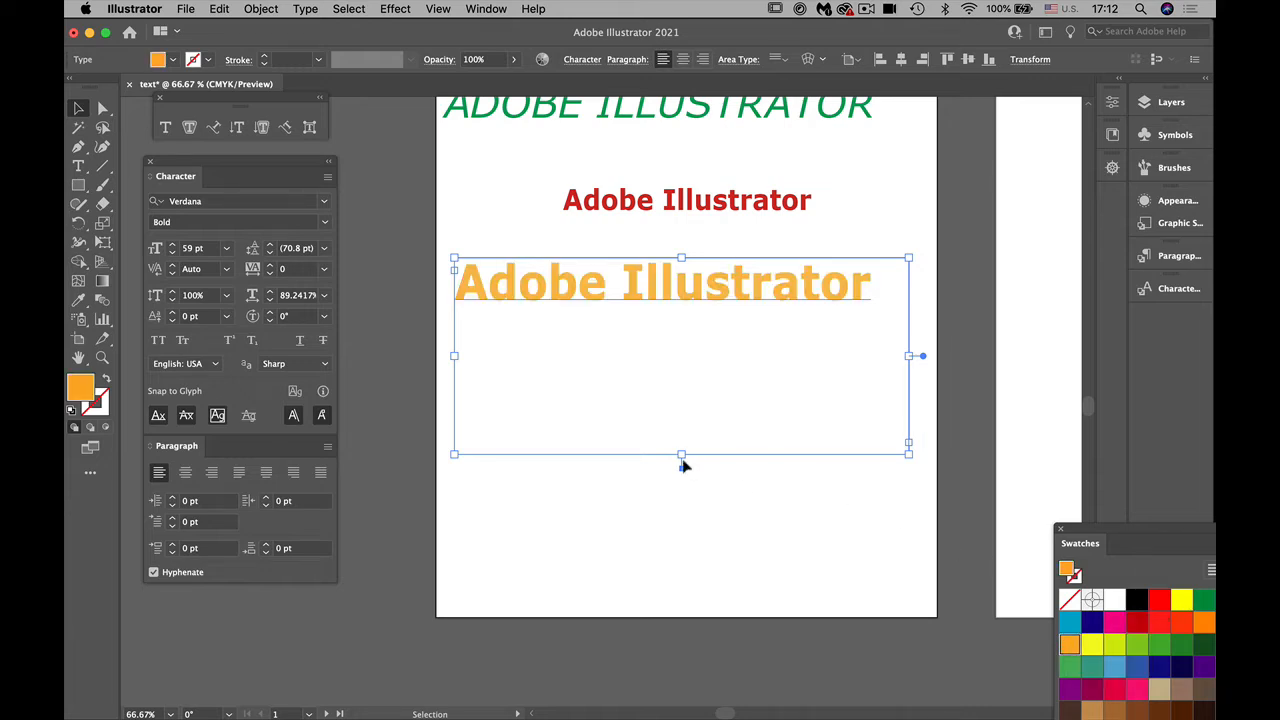
Step: Try shortening the orange area type frame until its text overflows, and extend it to fit the line again
left_click_drag(682, 456, 663, 295)
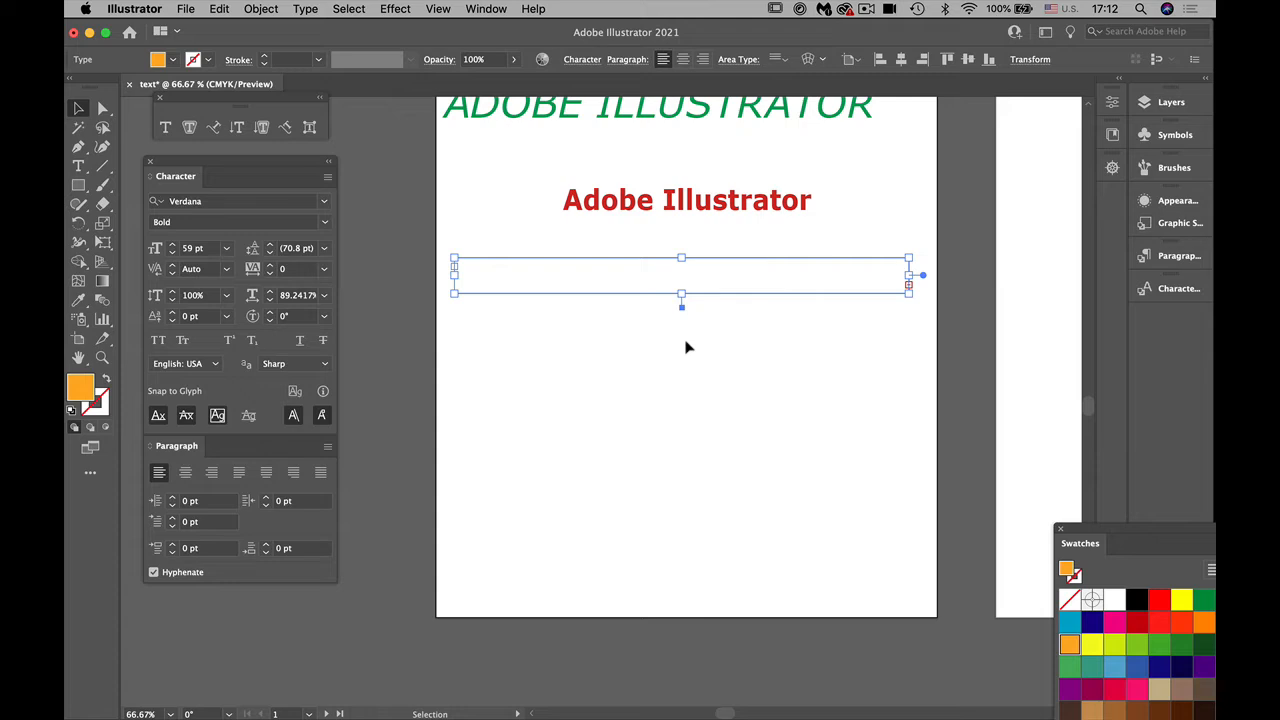
key("super+equal")
key("super+equal")
left_click_drag(961, 514, 594, 440)
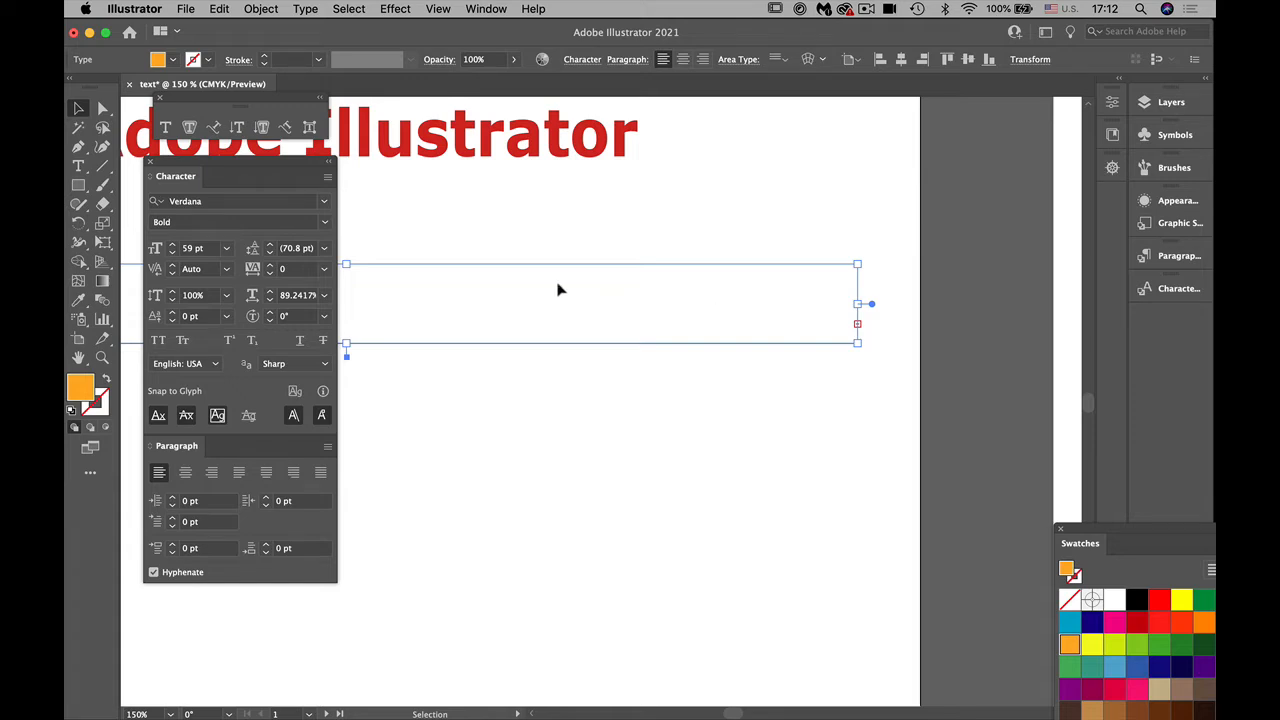
left_click_drag(590, 516, 823, 474)
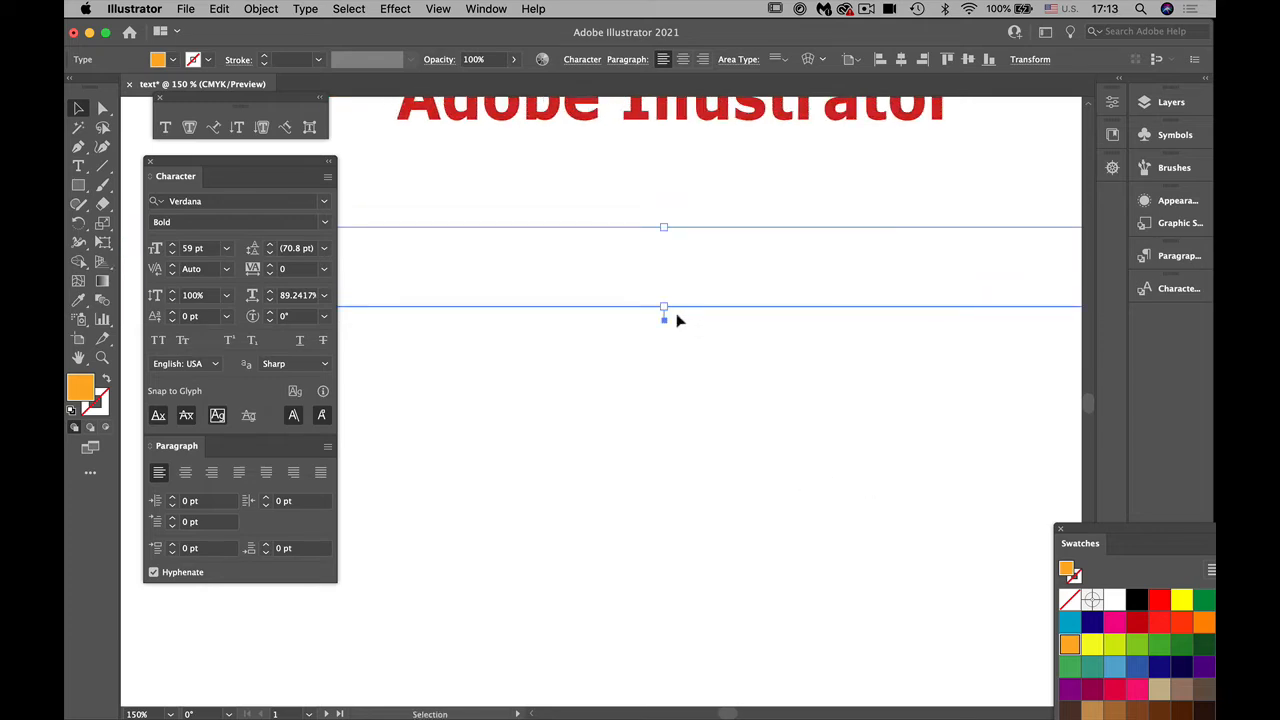
left_click_drag(664, 307, 664, 396)
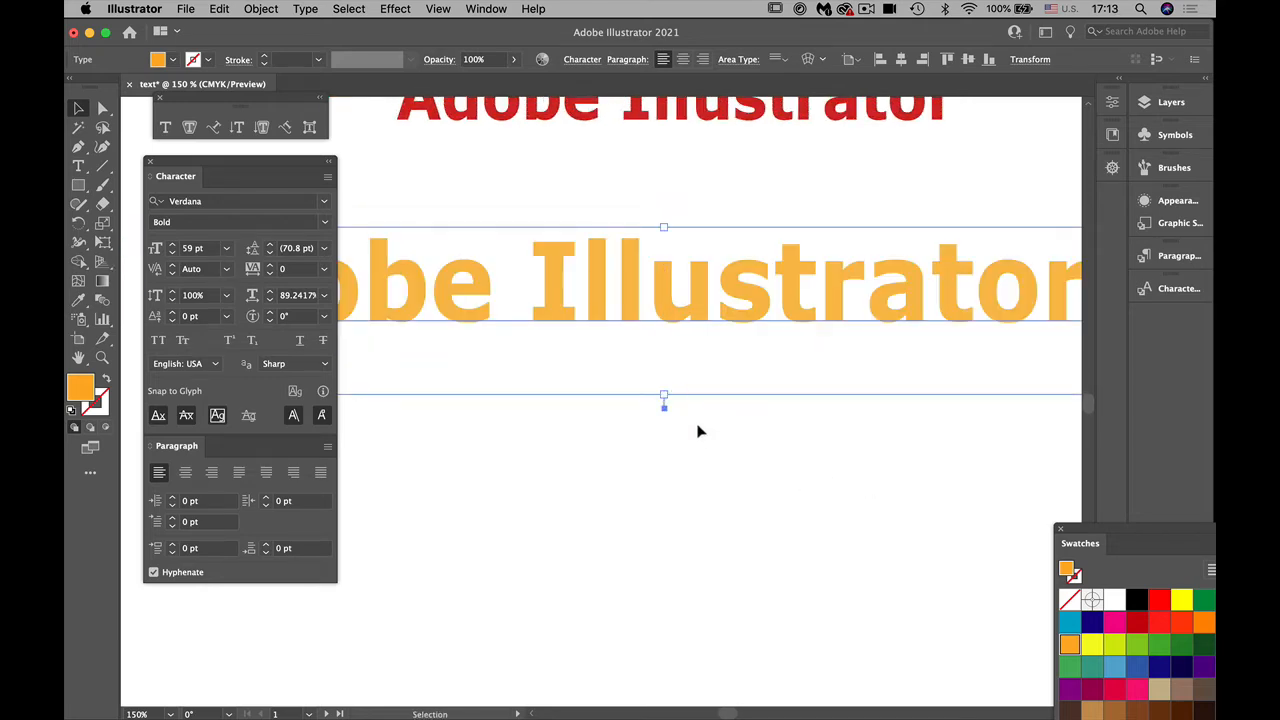
key("super+minus")
key("super+minus")
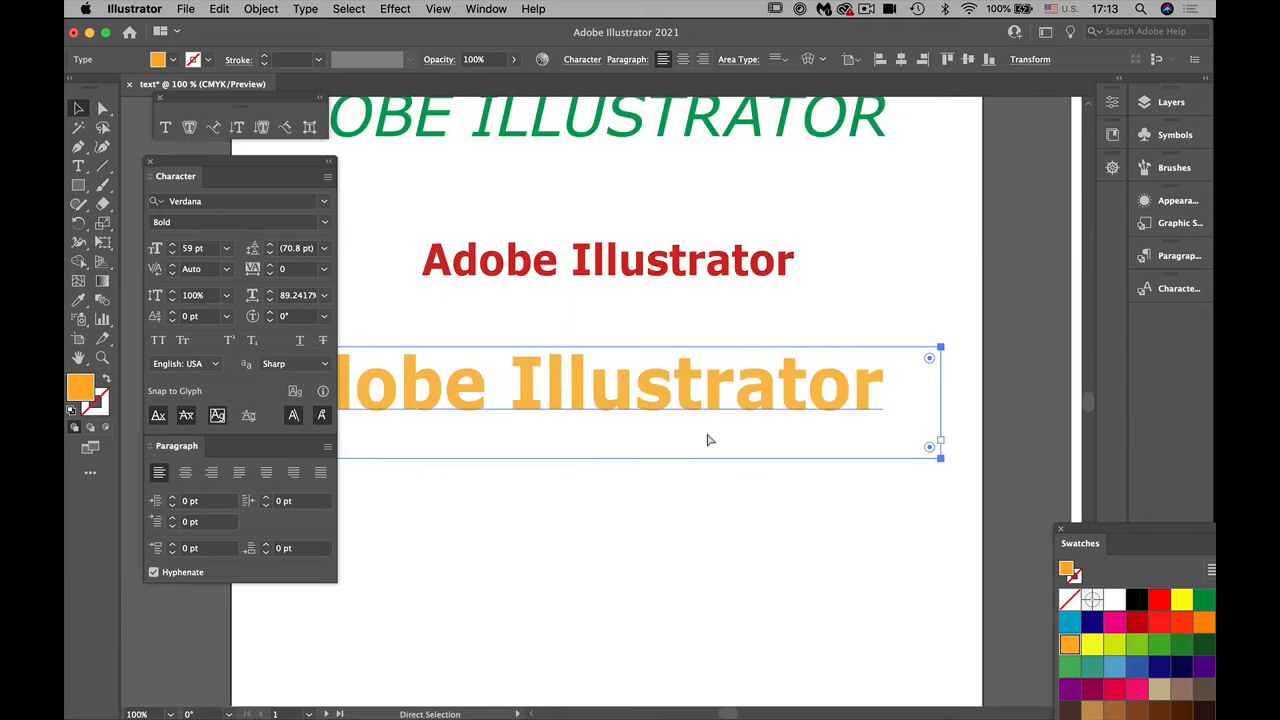
Step: Resize the orange area type frame so its text wraps onto three lines, and move it below the small red line
left_click_drag(829, 438, 546, 563)
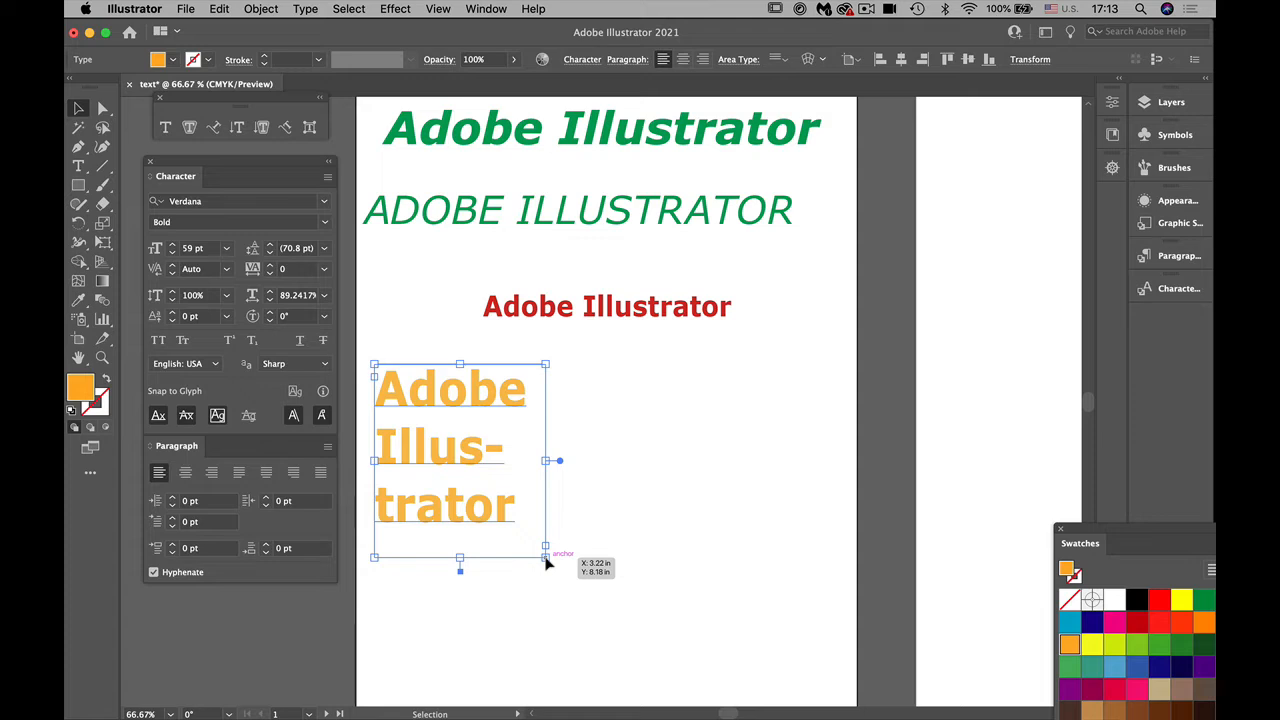
left_click_drag(463, 450, 603, 445)
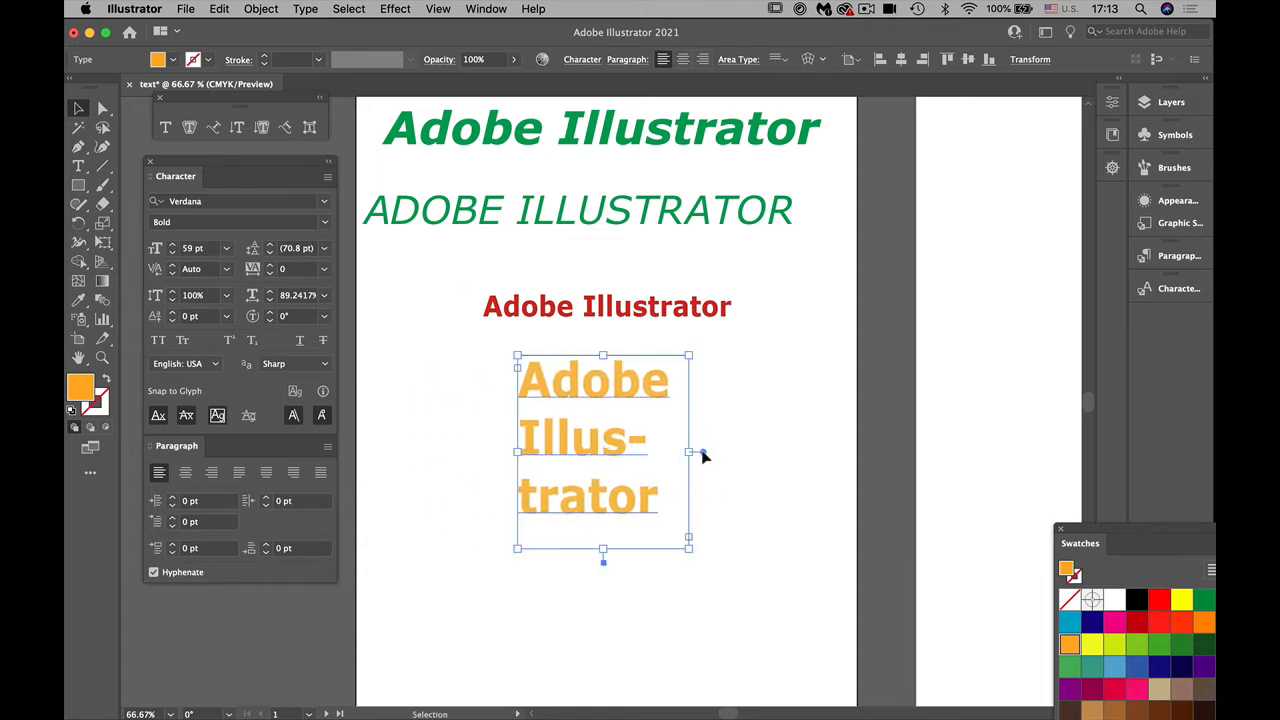
Step: Convert the three-line orange text to point type, enlarge it to about 83.7 pt, and centre it on the artboard
left_click_drag(686, 532, 815, 600)
left_click_drag(575, 491, 514, 514)
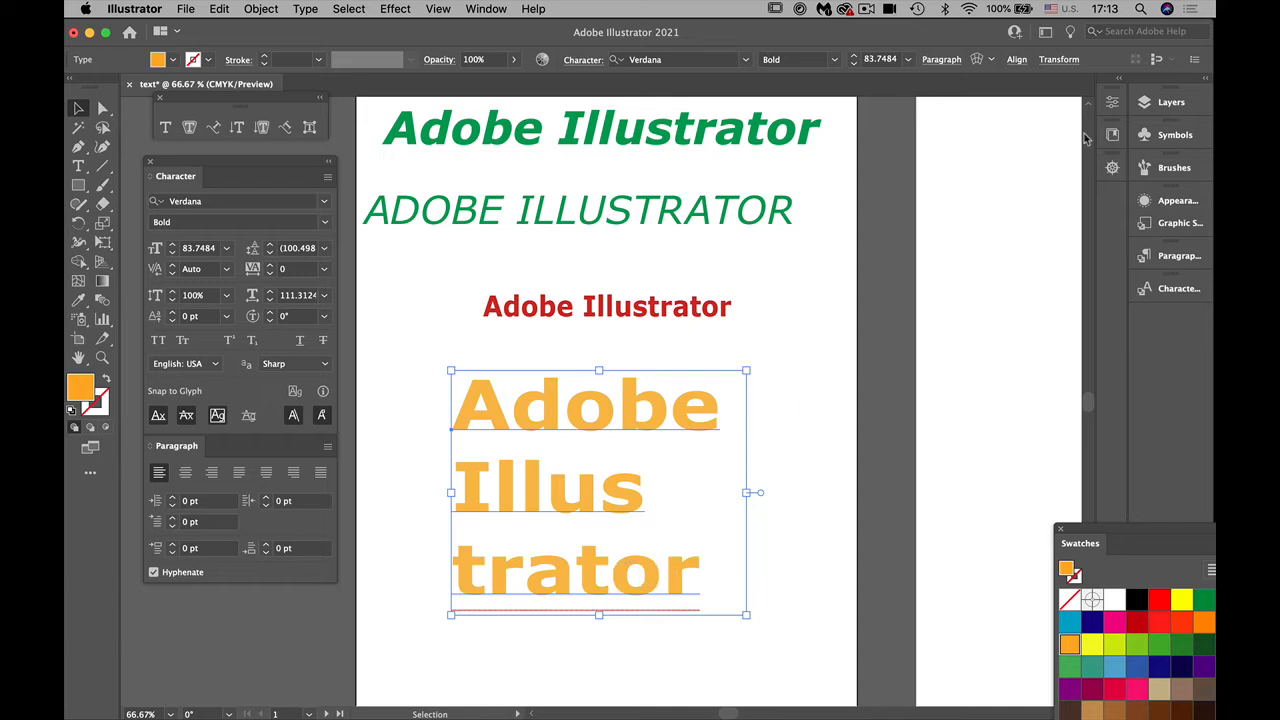
Step: Lock the point type layer and add a new layer named "Area type"
left_click(1160, 103)
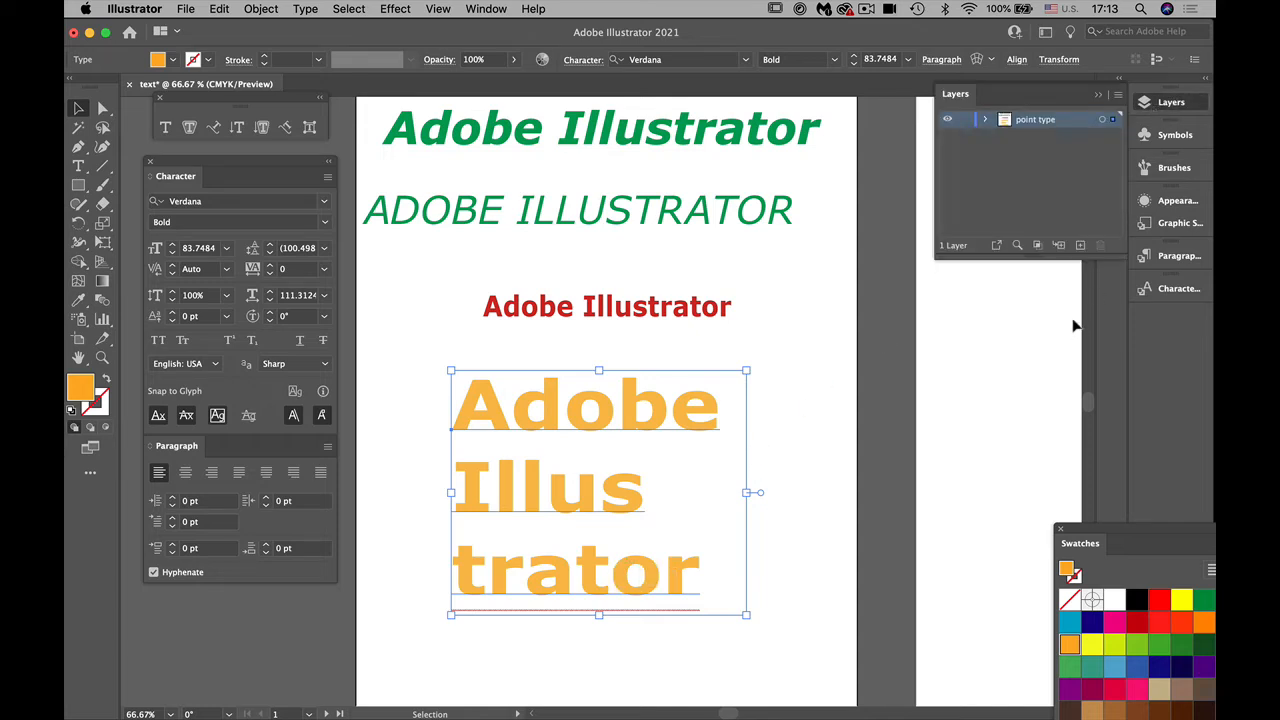
left_click(965, 120)
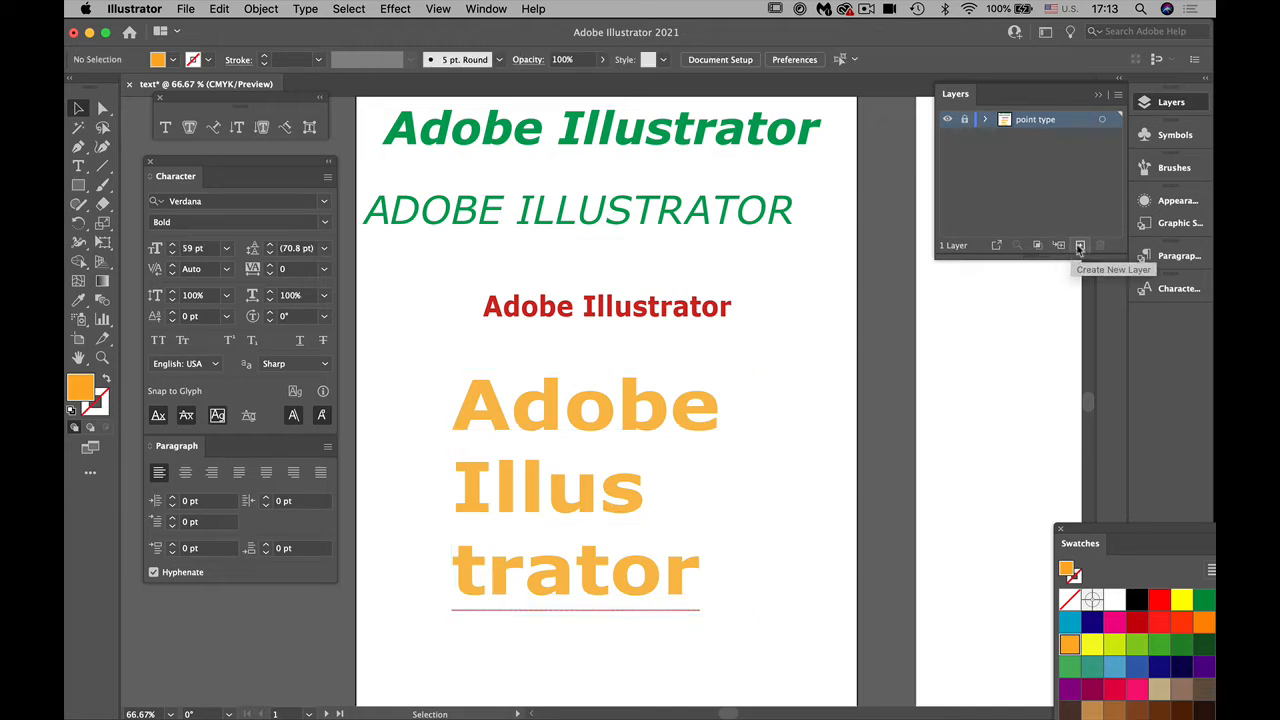
left_click(1079, 246)
key("a")
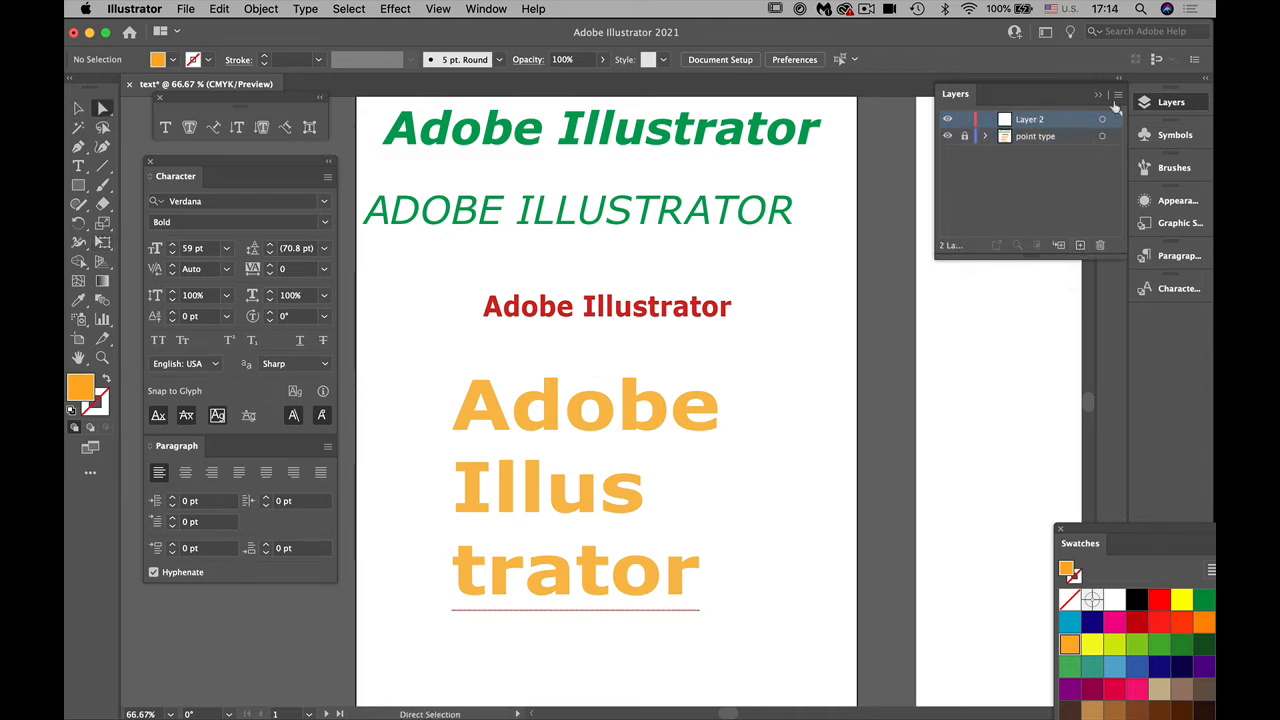
double_click(1043, 120)
type("Area type")
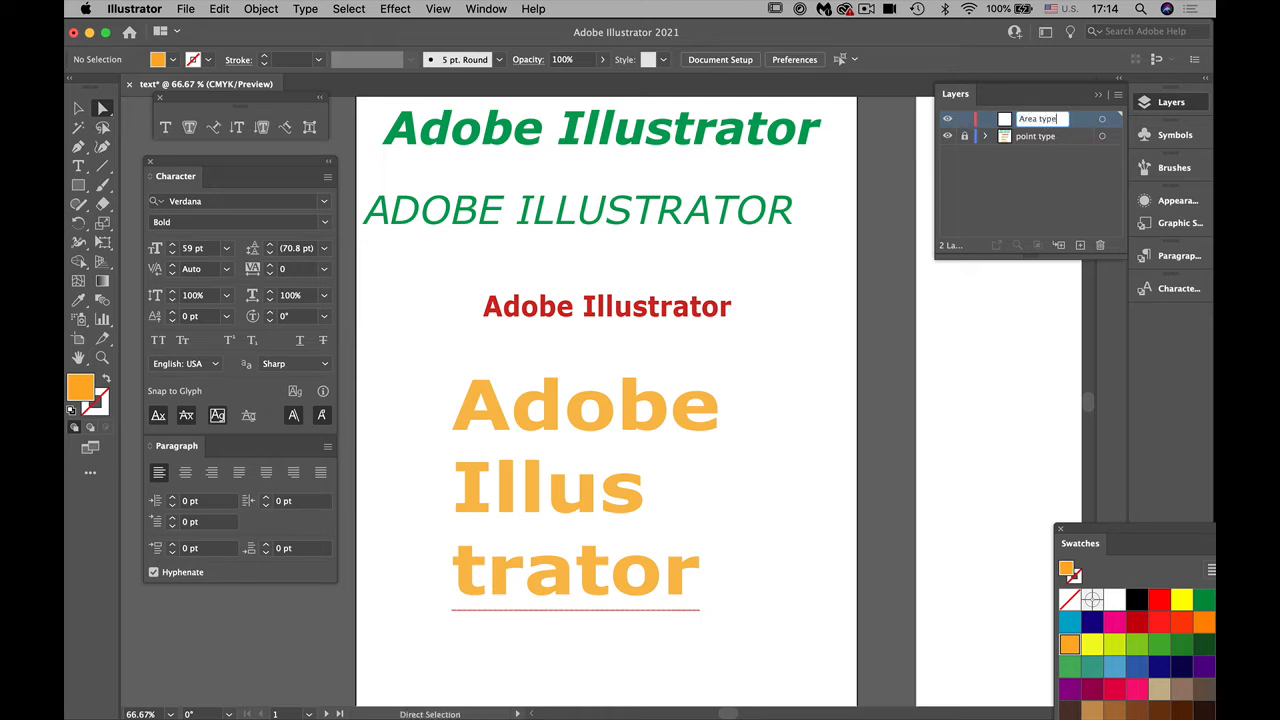
key("Return")
Step: Rename the second artboard as "area"
key("space")
left_click_drag(920, 529, 508, 582)
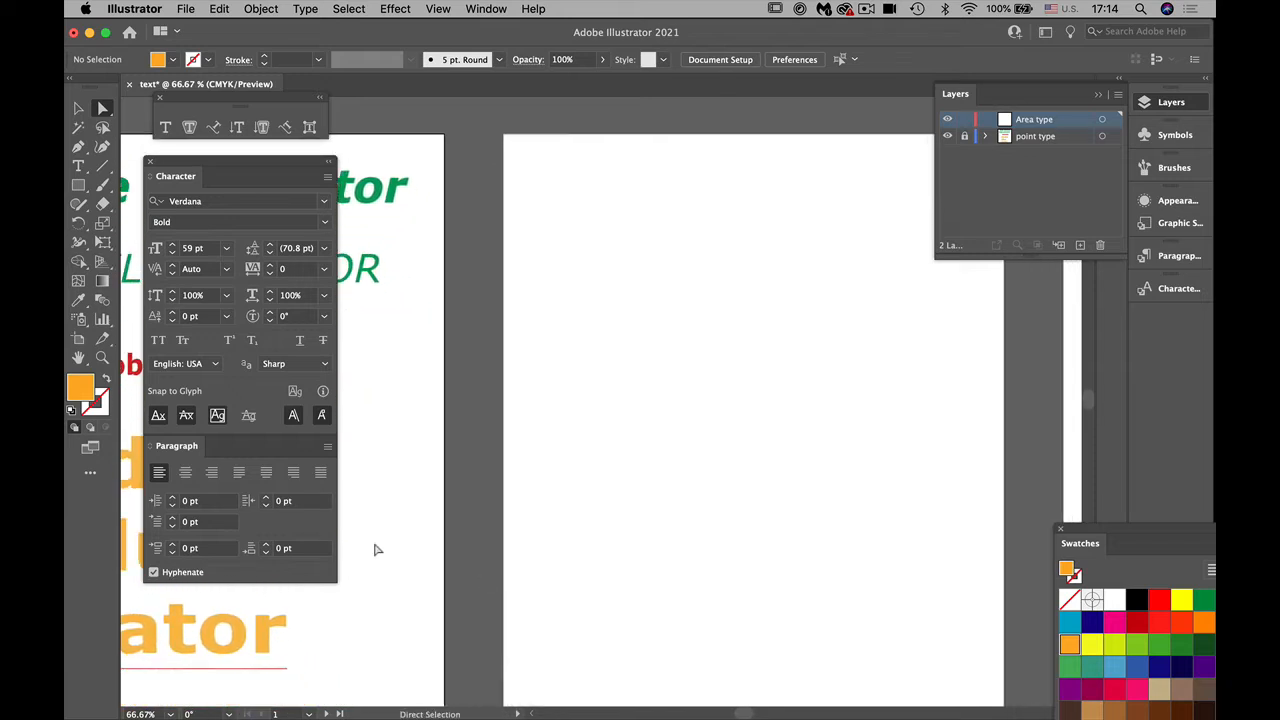
left_click(78, 339)
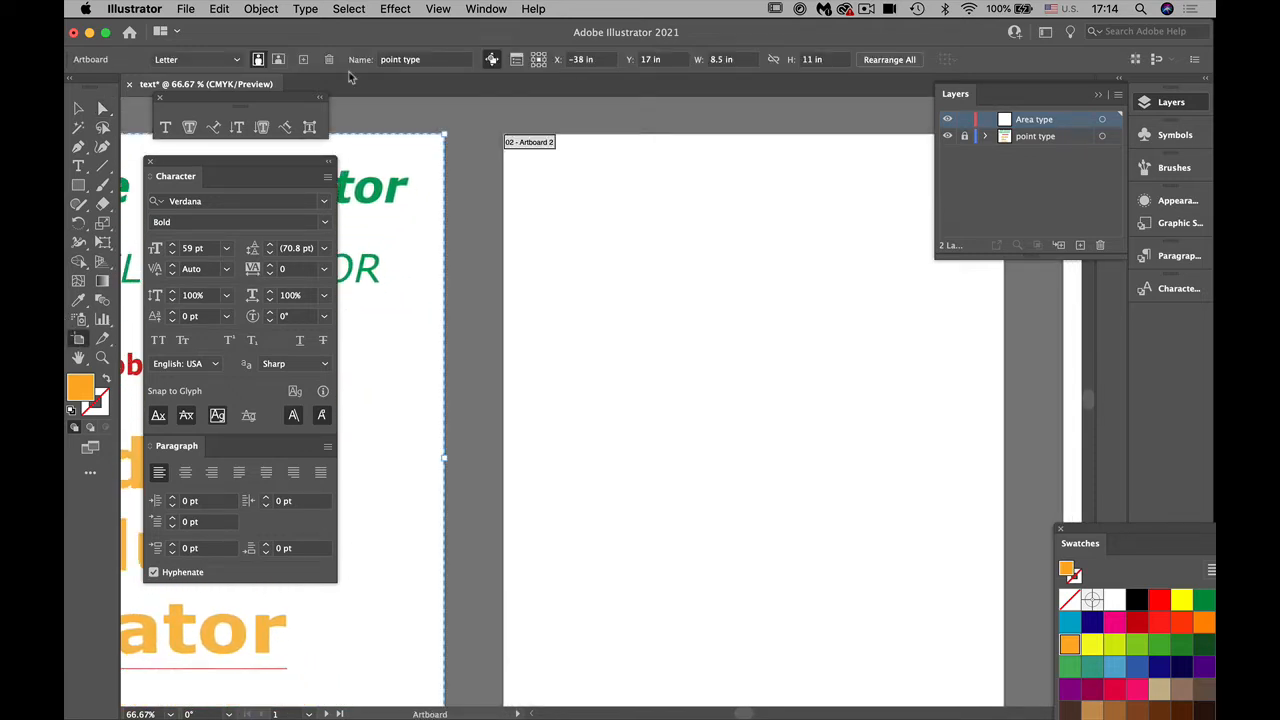
left_click(436, 60)
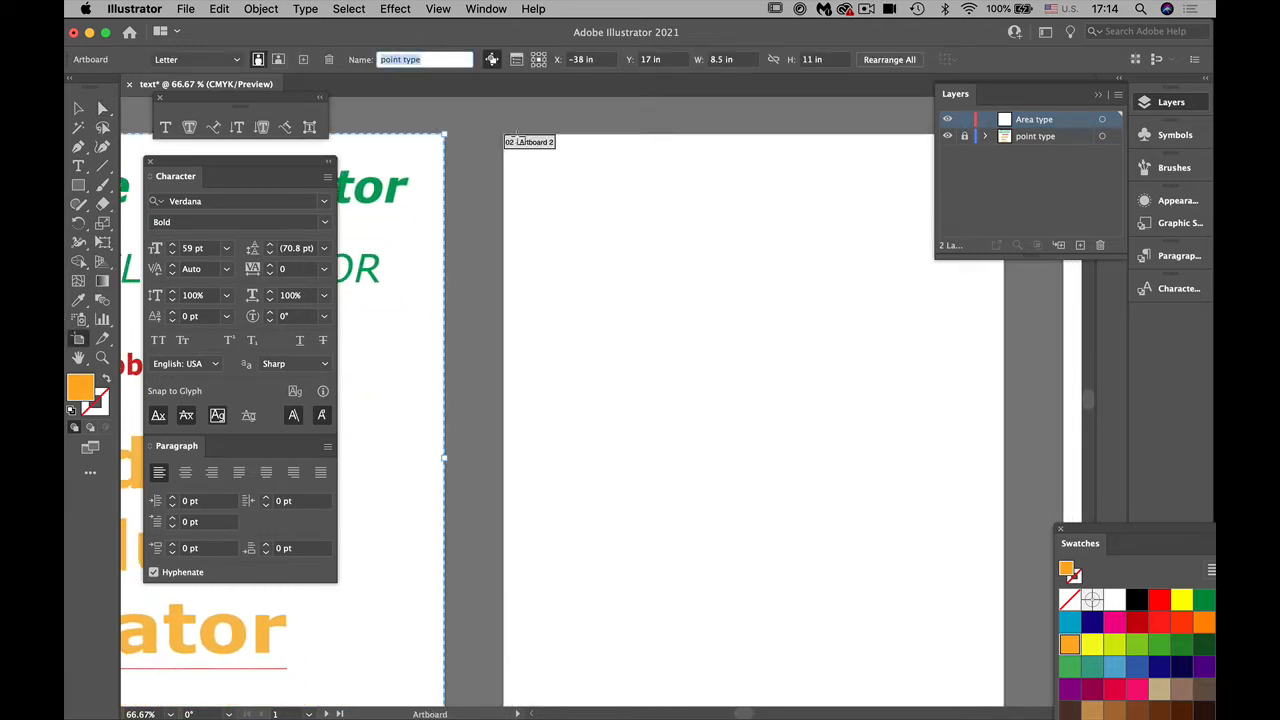
left_click(680, 375)
left_click(433, 59)
type("area")
key("Return")
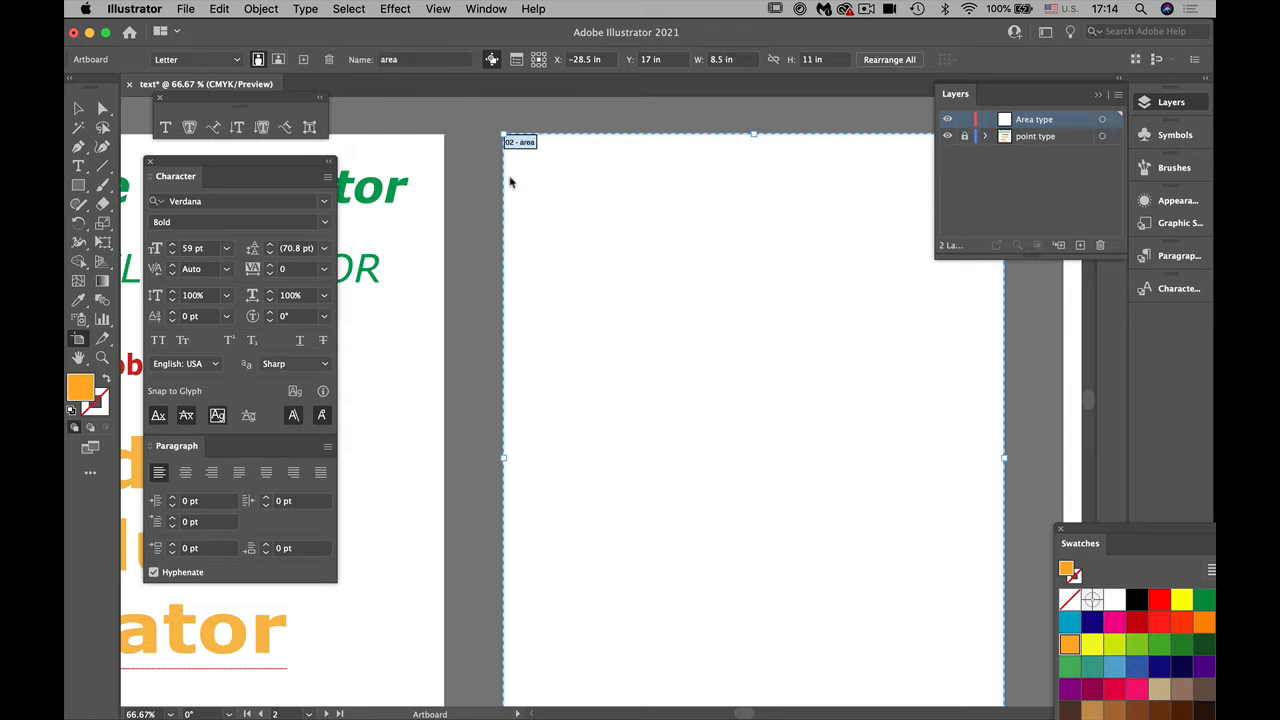
Step: Set the type size to 18 pt and place an area type frame about 7.17 by 4.36 in with placeholder text near the second artboard's top
left_click(79, 108)
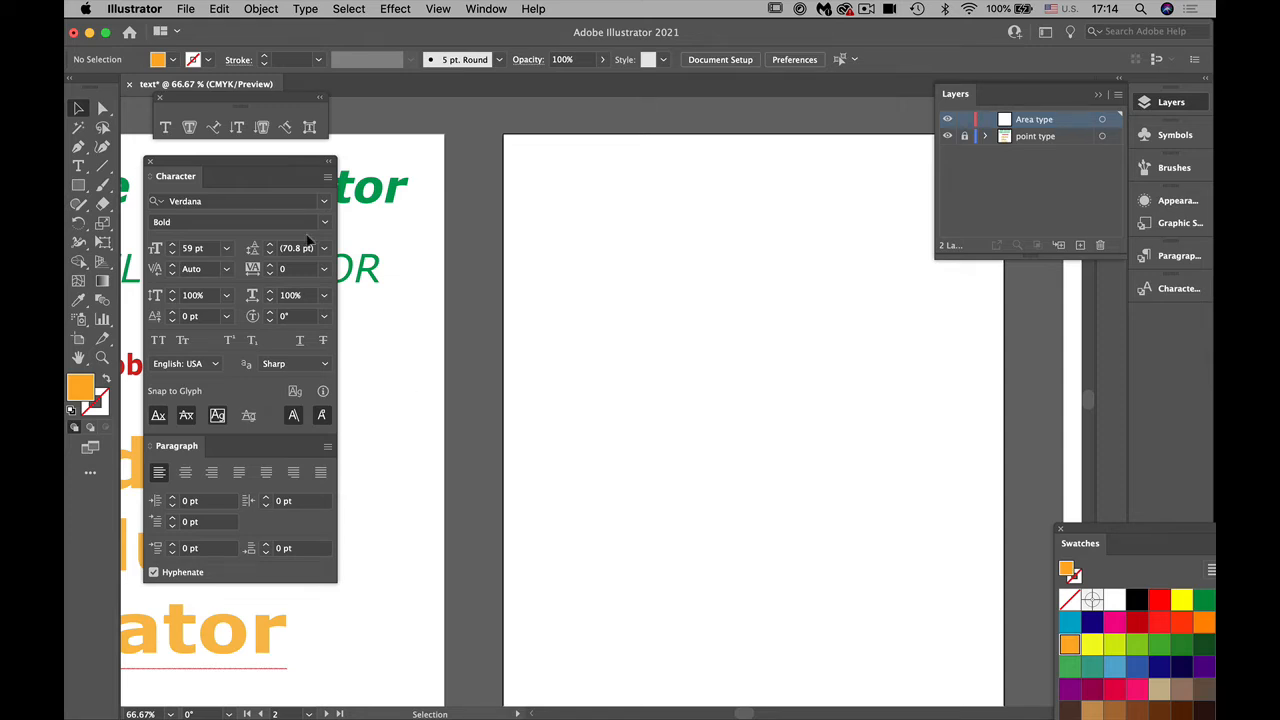
left_click(78, 167)
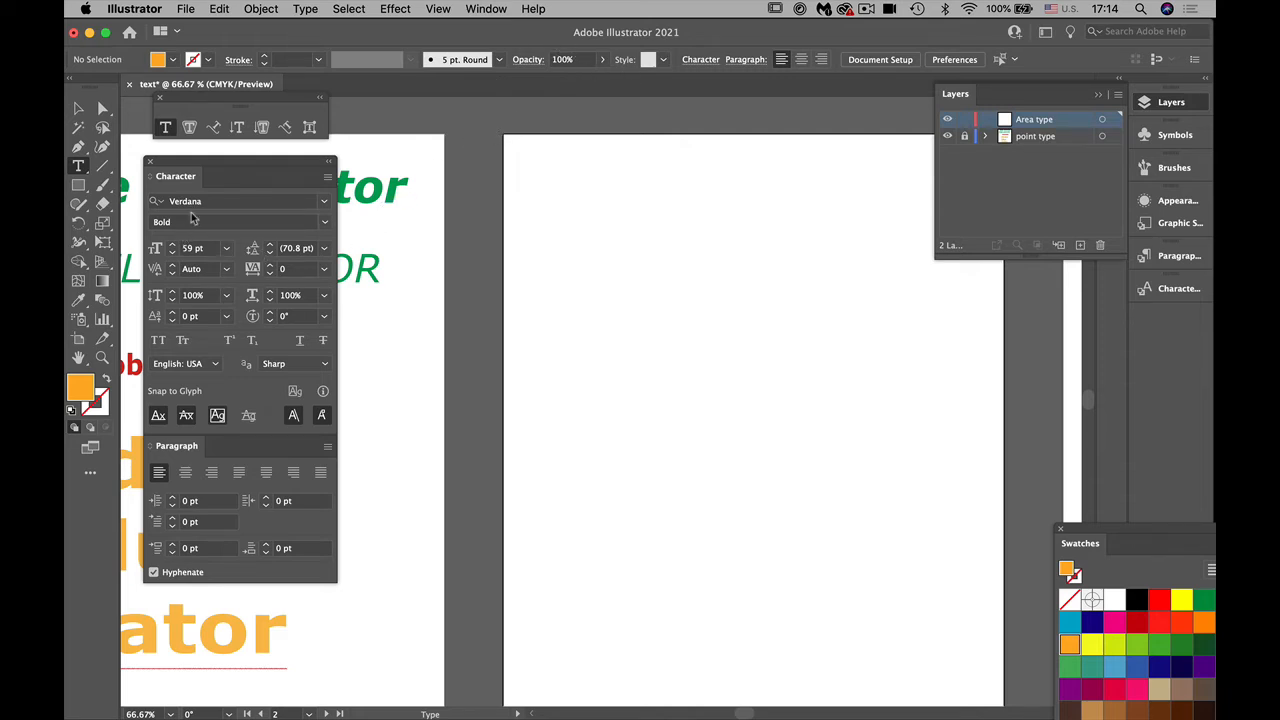
left_click(225, 249)
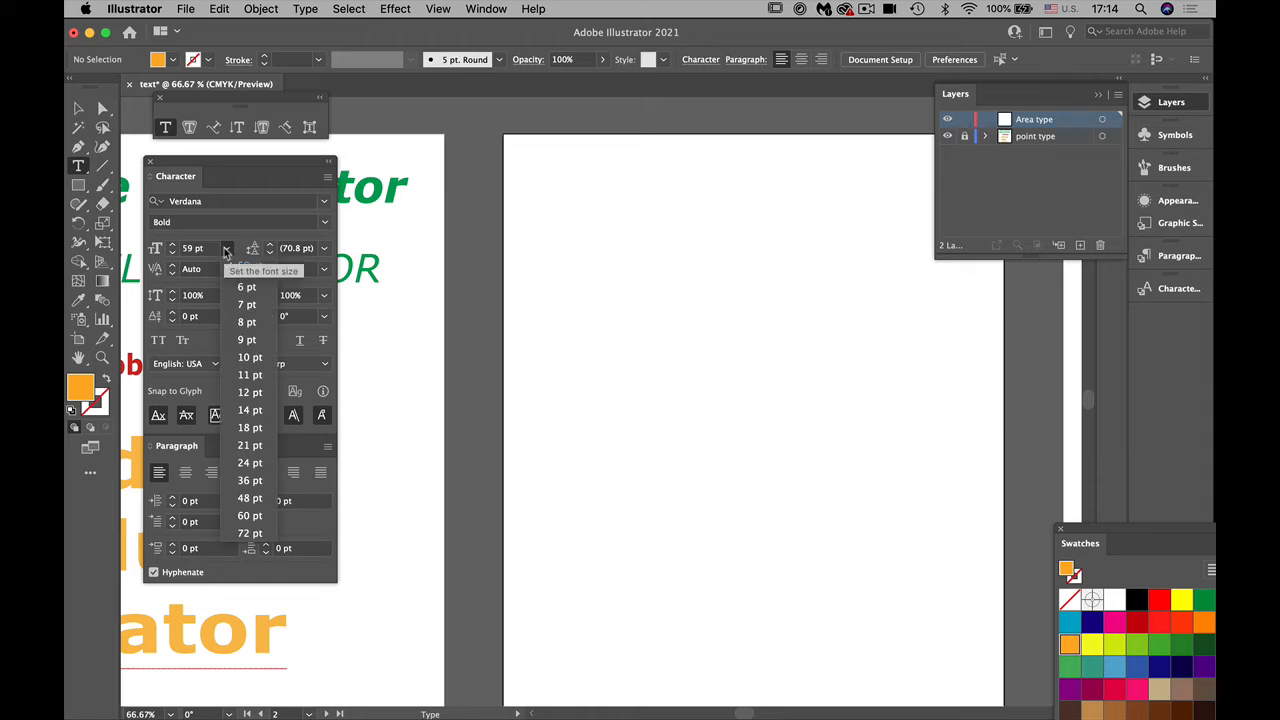
left_click(250, 428)
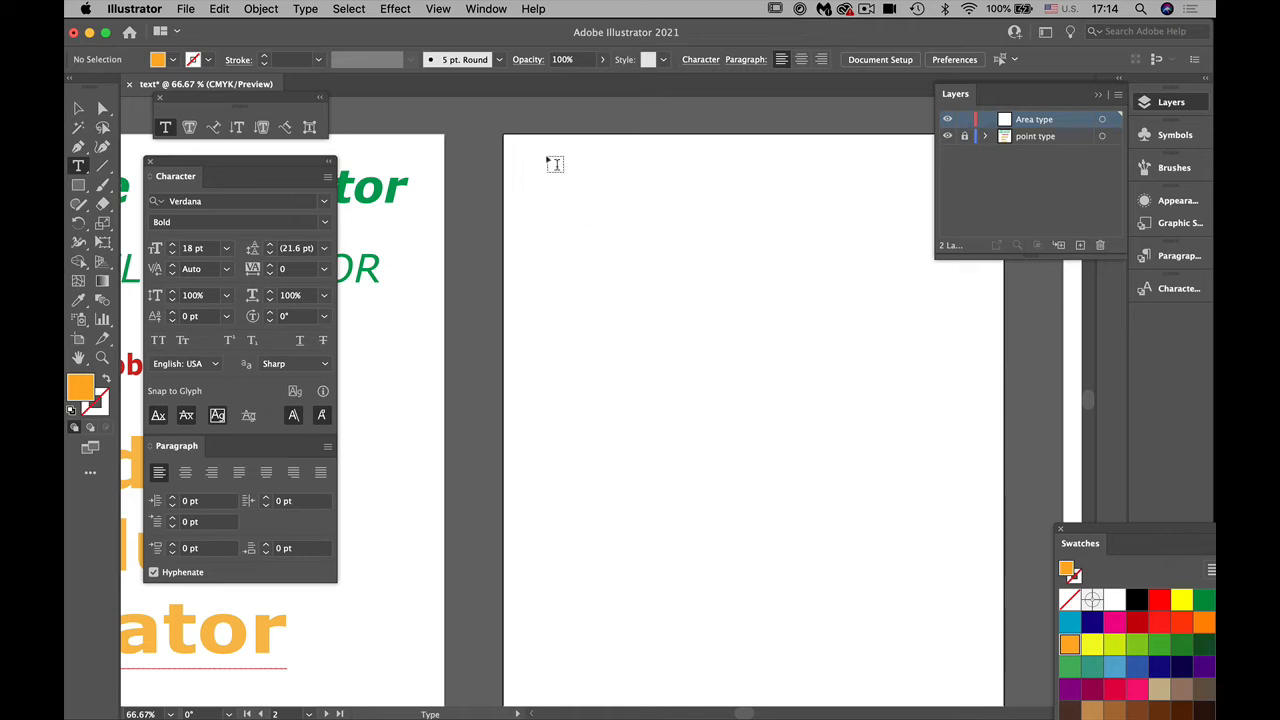
left_click_drag(547, 157, 969, 410)
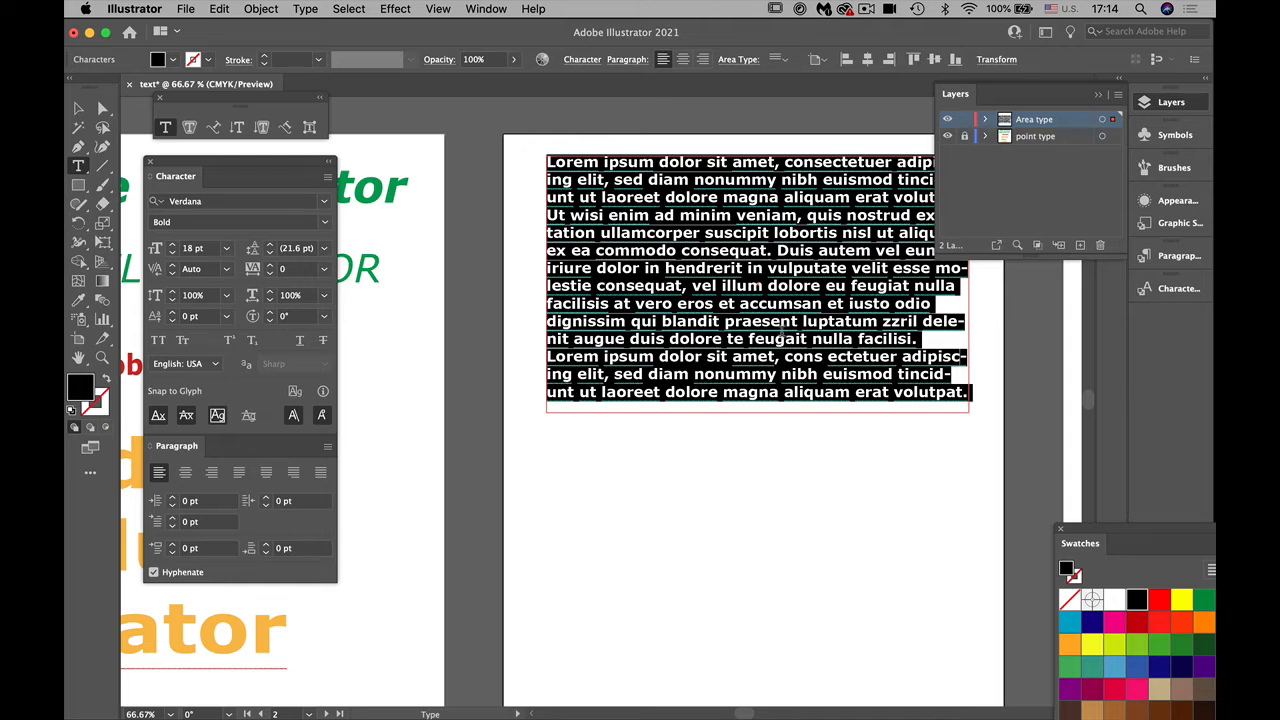
left_click(79, 107)
left_click_drag(772, 300, 768, 306)
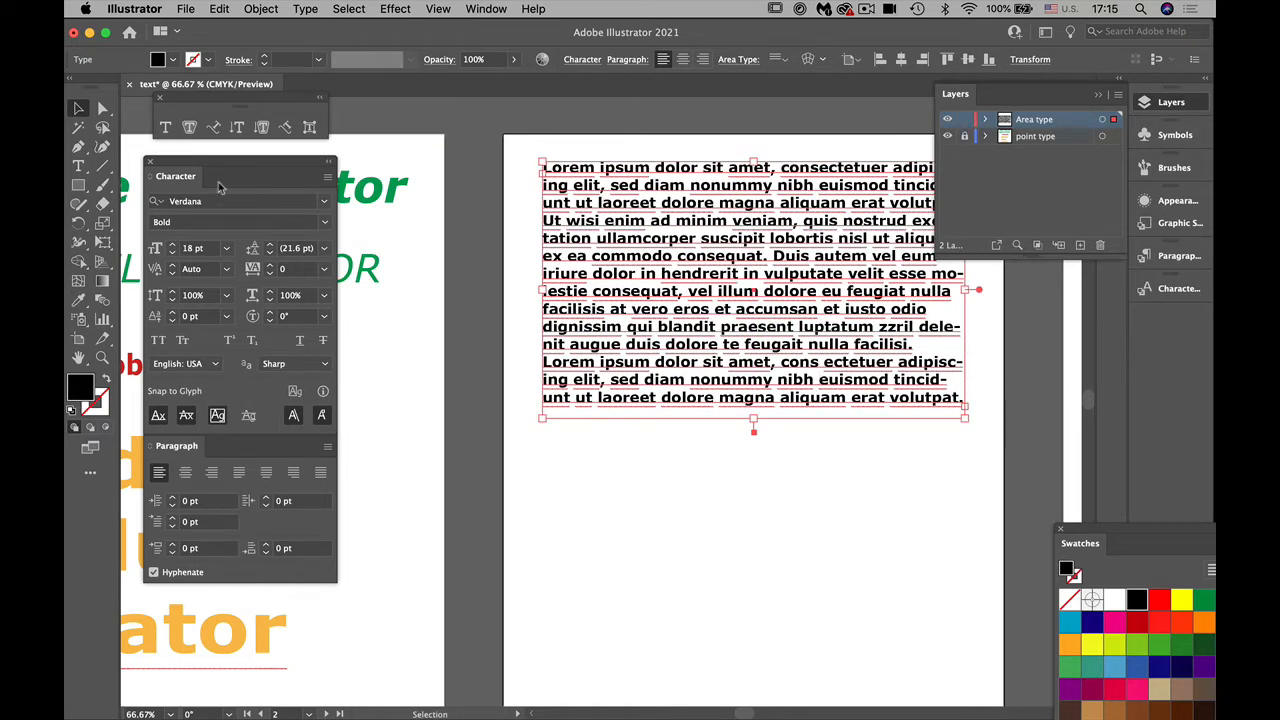
Step: Set all the placeholder text in the frame to 20 pt and fill it with dark red
left_click(79, 166)
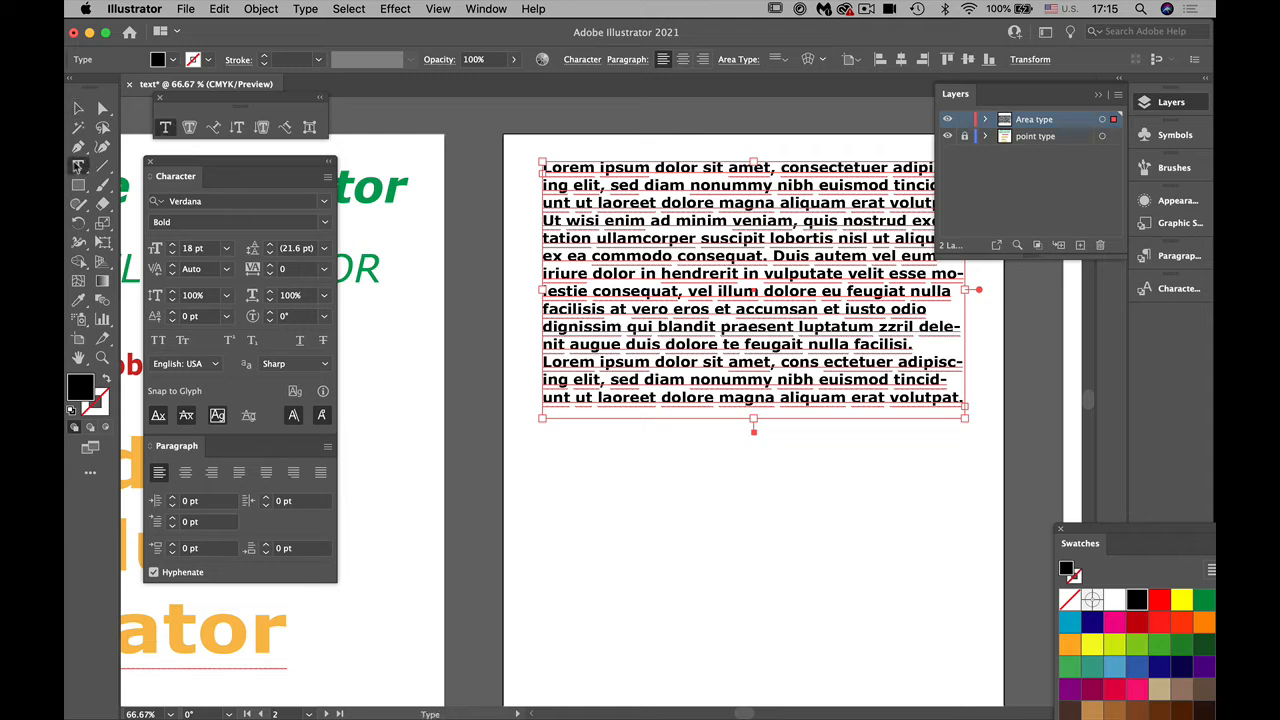
left_click(644, 222)
key("cmd+a")
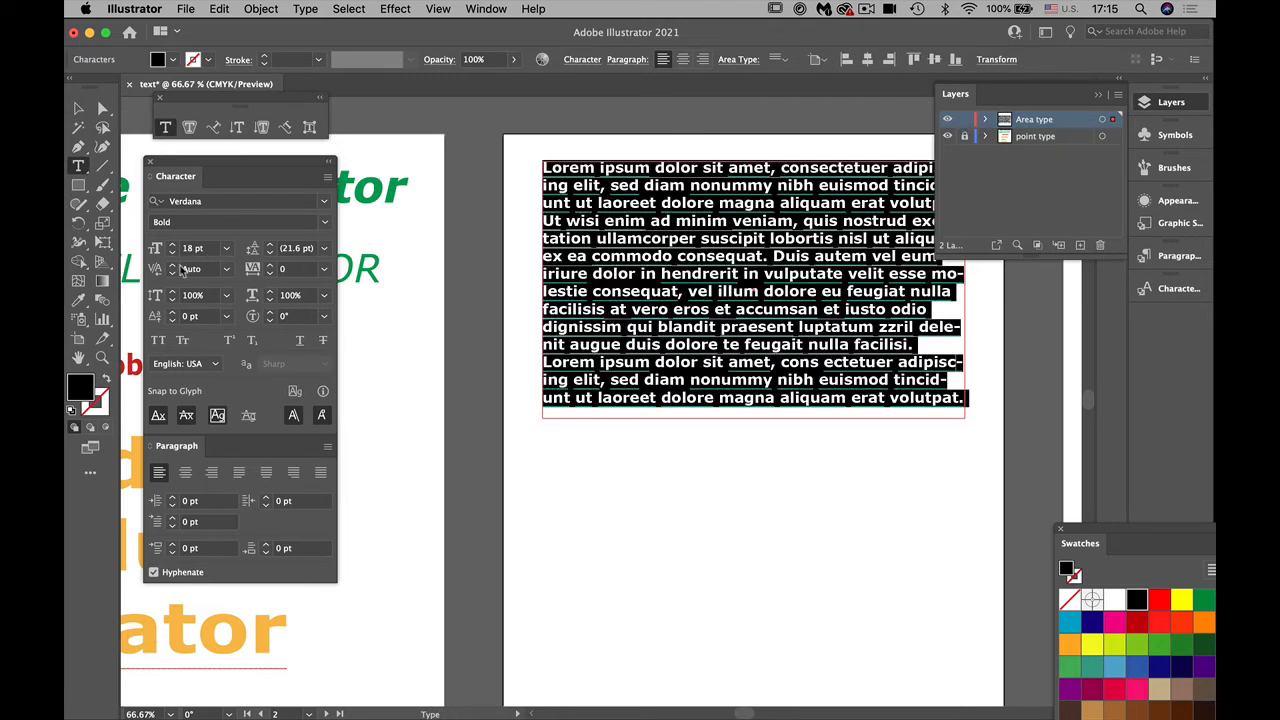
left_click(173, 244)
left_click(173, 244)
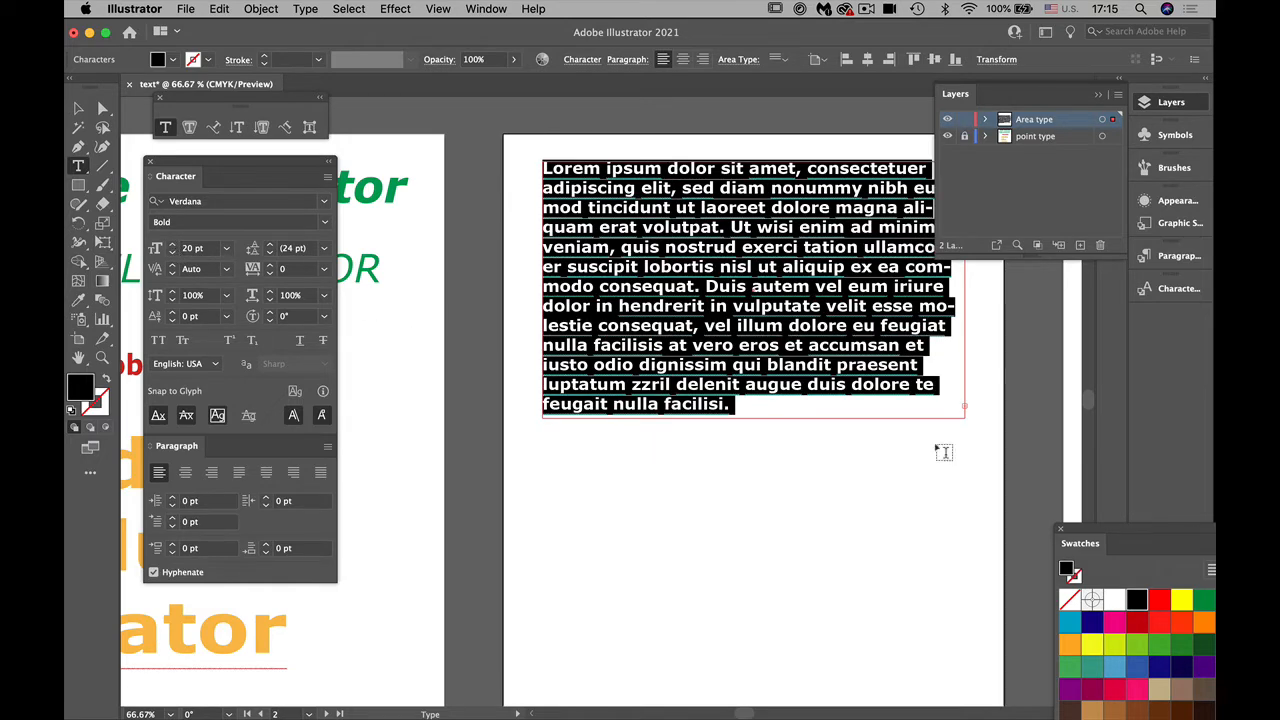
left_click(1136, 621)
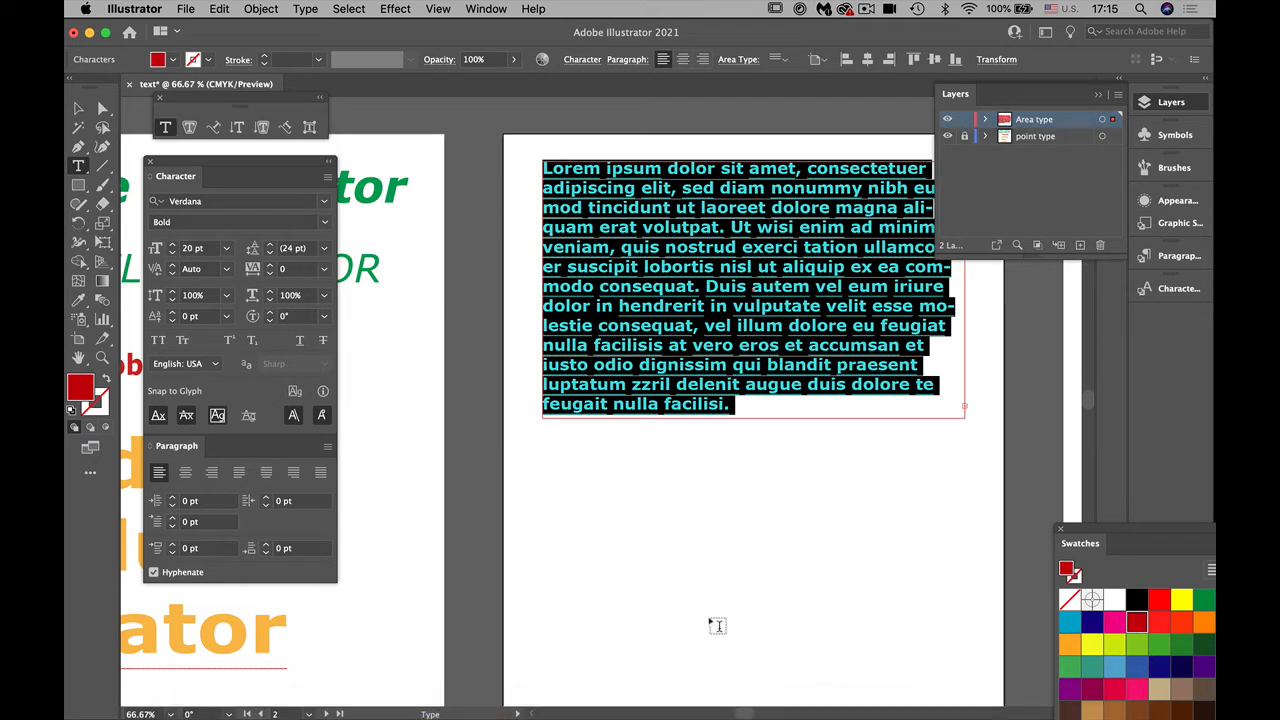
key("Escape")
left_click(678, 471)
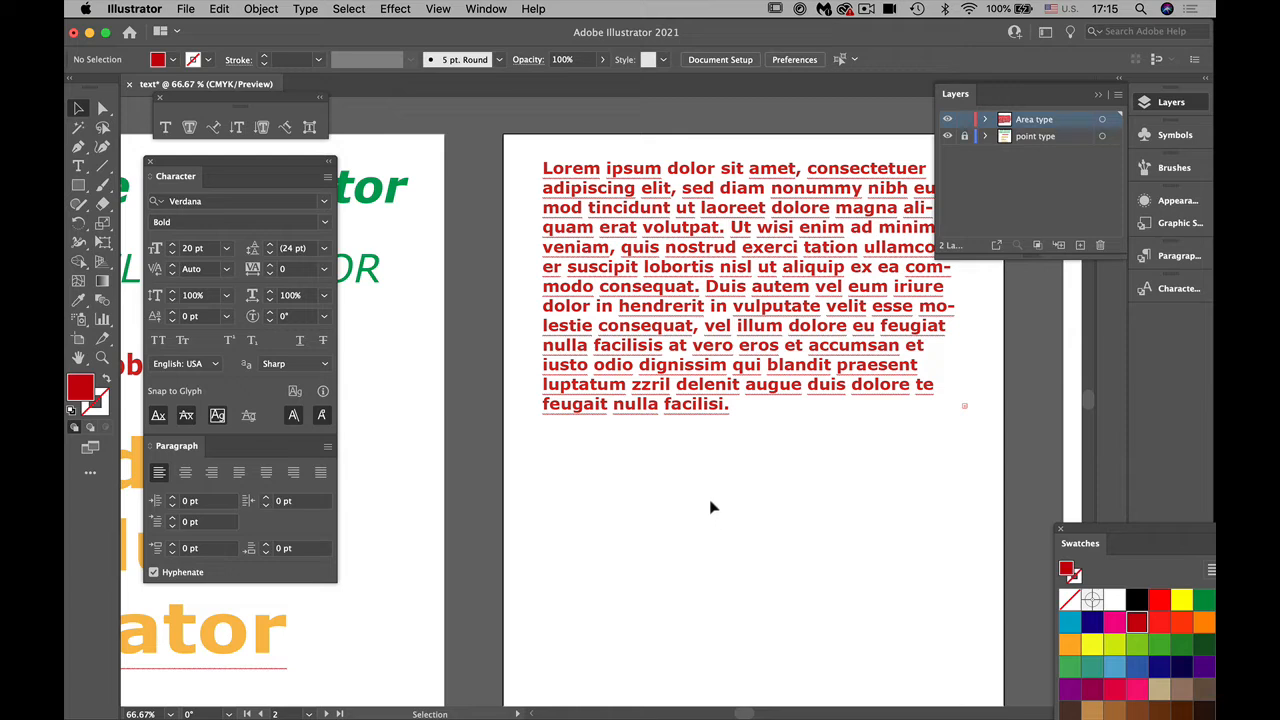
left_click(651, 269)
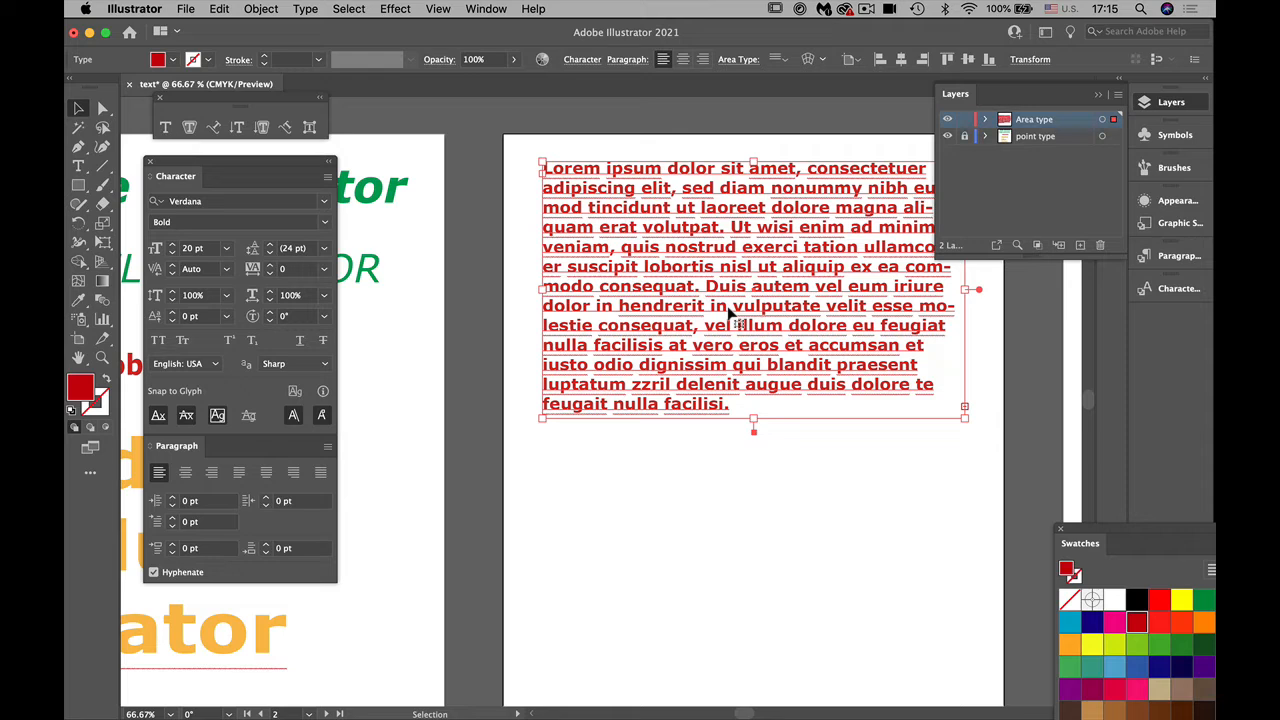
scroll(726, 330, "up", 1)
right_click(722, 358)
left_click(613, 480)
right_click(613, 480)
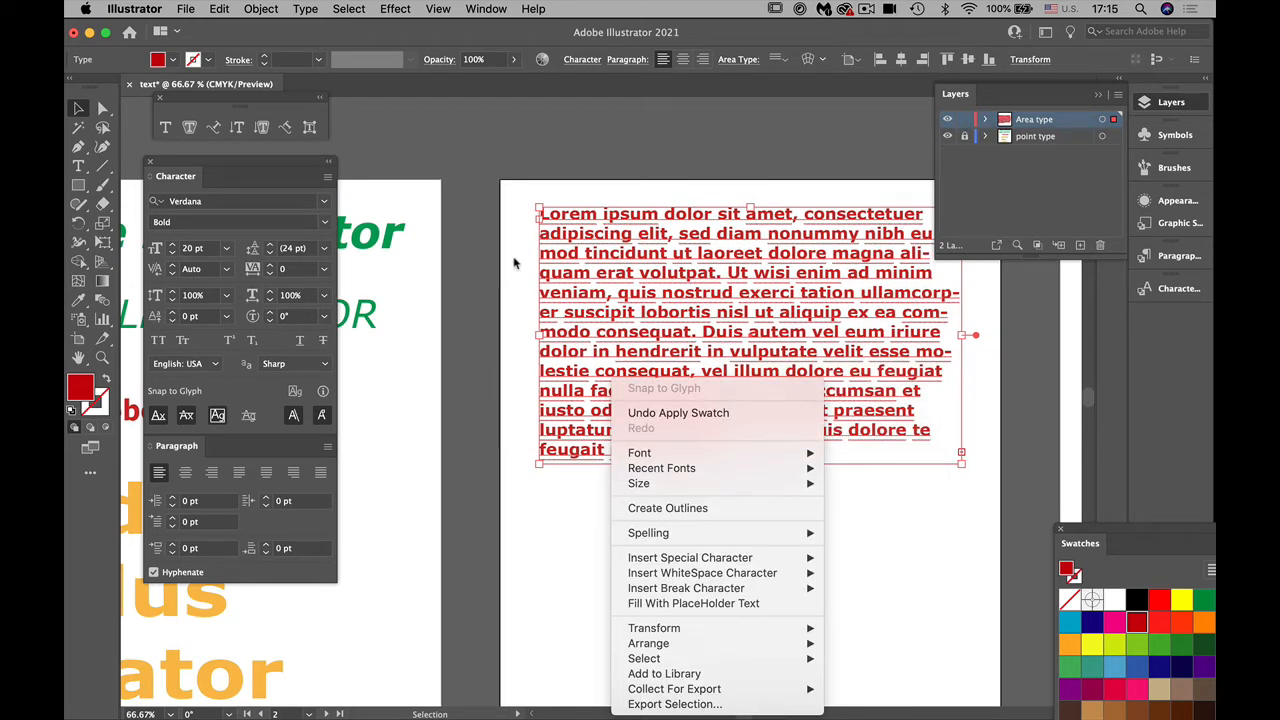
left_click(104, 107)
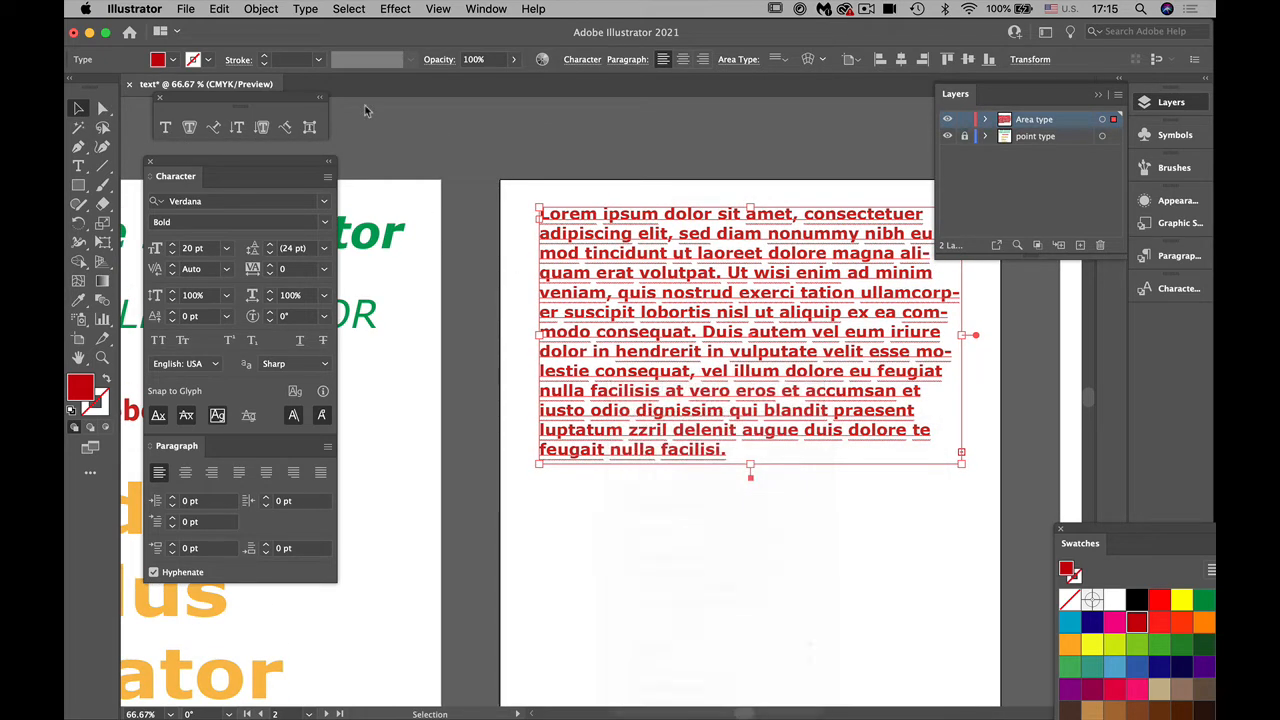
left_click(533, 119)
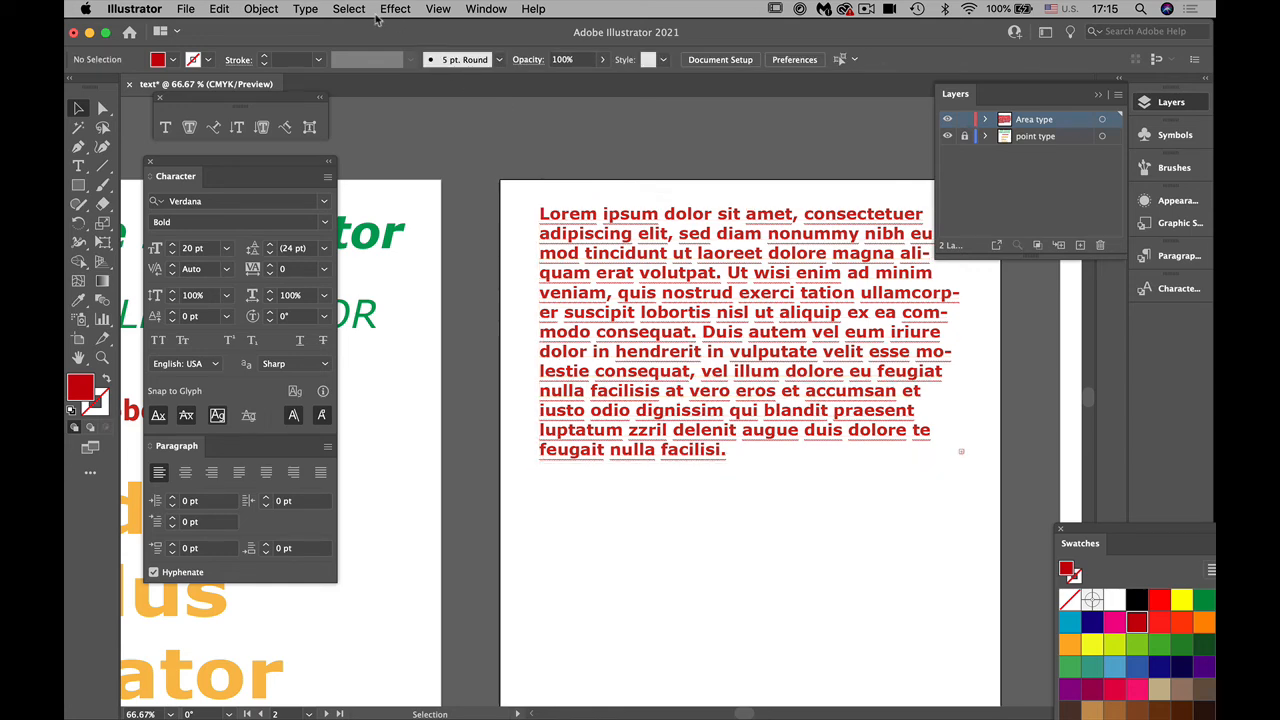
Step: Select only the area type frame's path in Outline view, fill it with yellow, and return to Preview
left_click(440, 10)
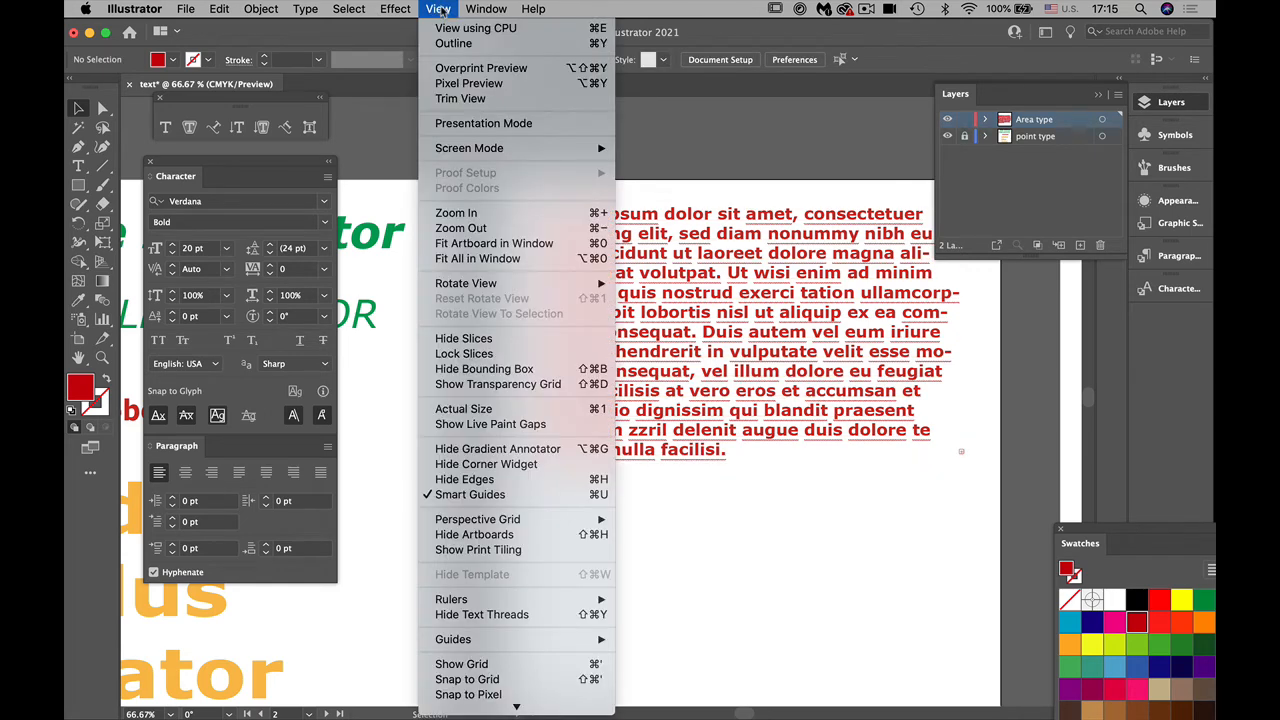
left_click(453, 43)
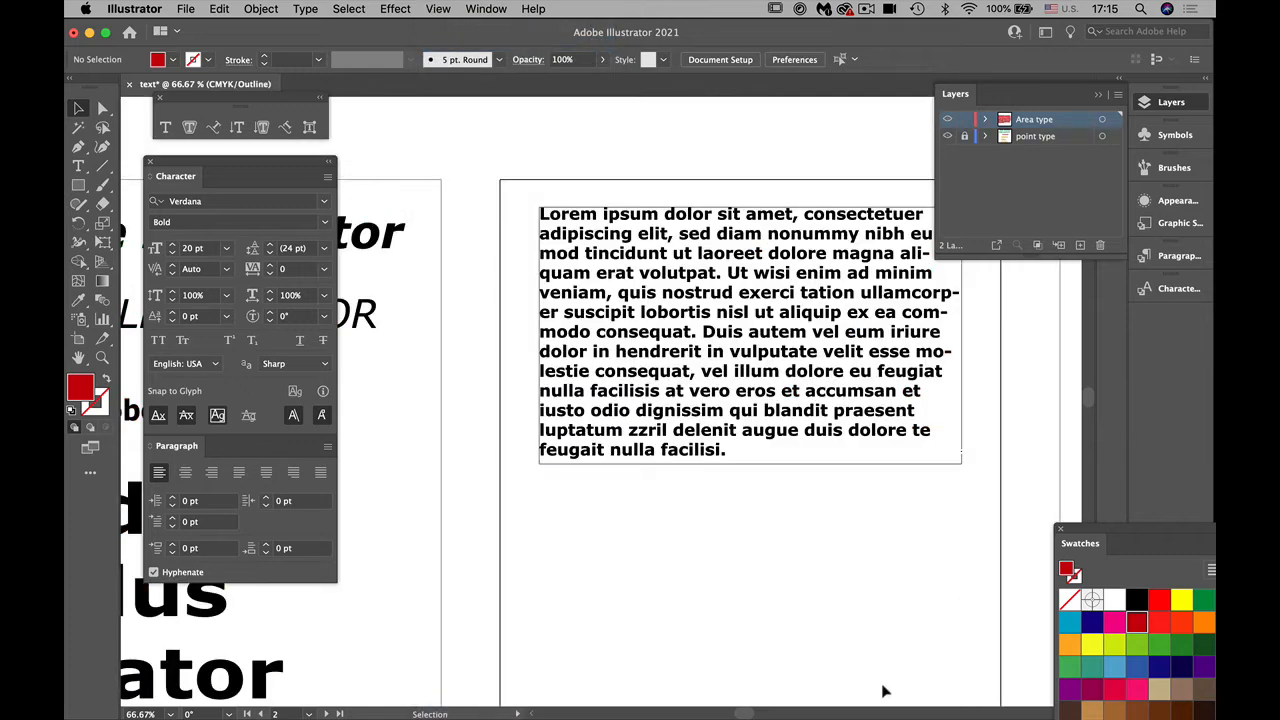
left_click_drag(785, 671, 730, 630)
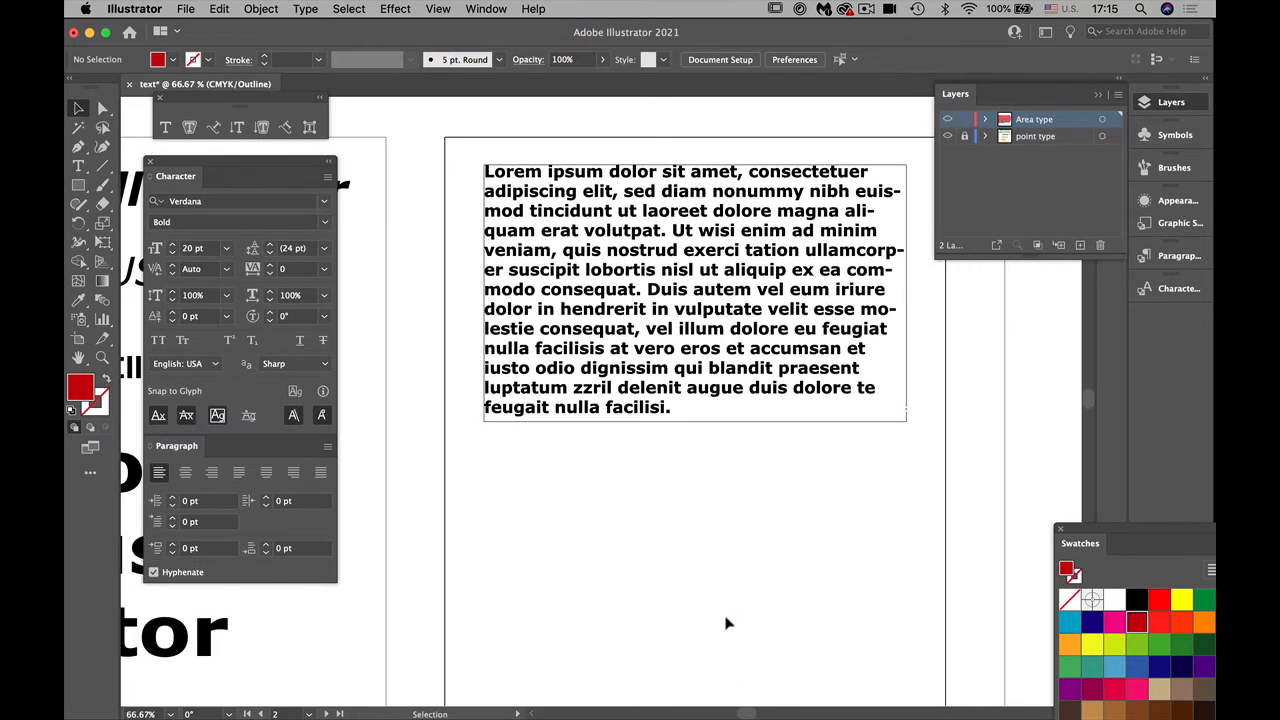
left_click(104, 112)
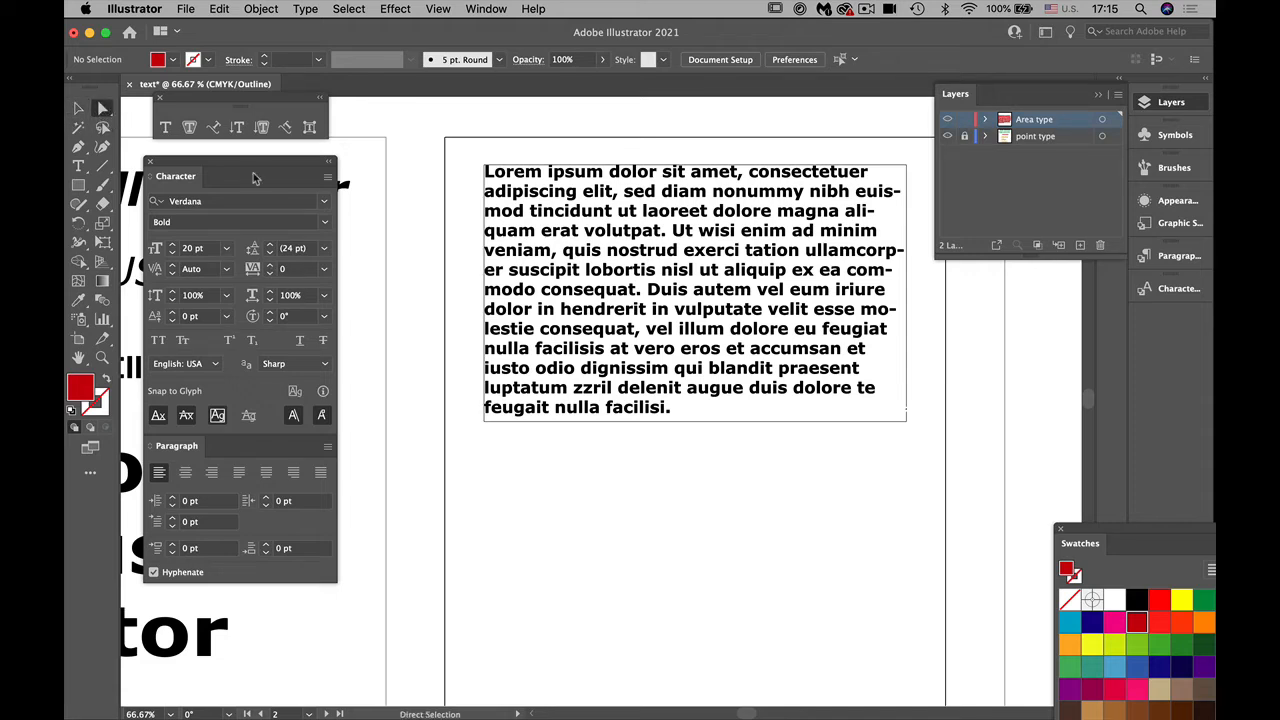
left_click(801, 428)
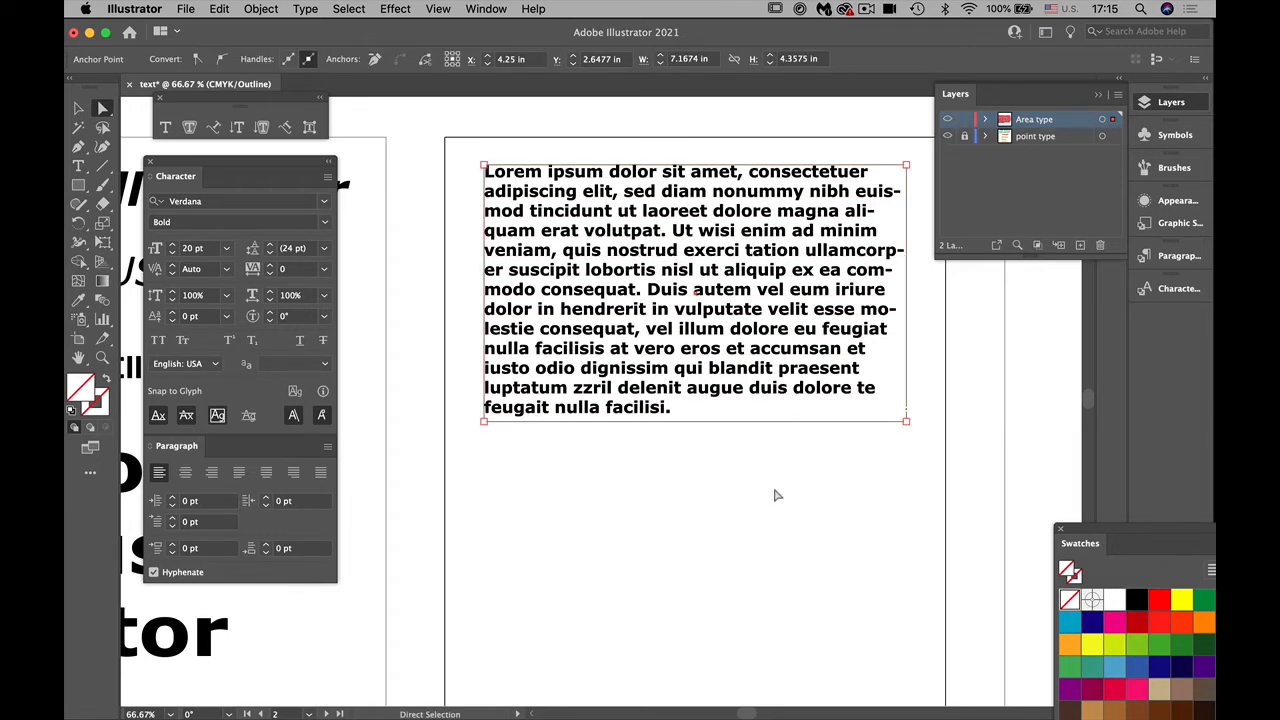
left_click(1180, 603)
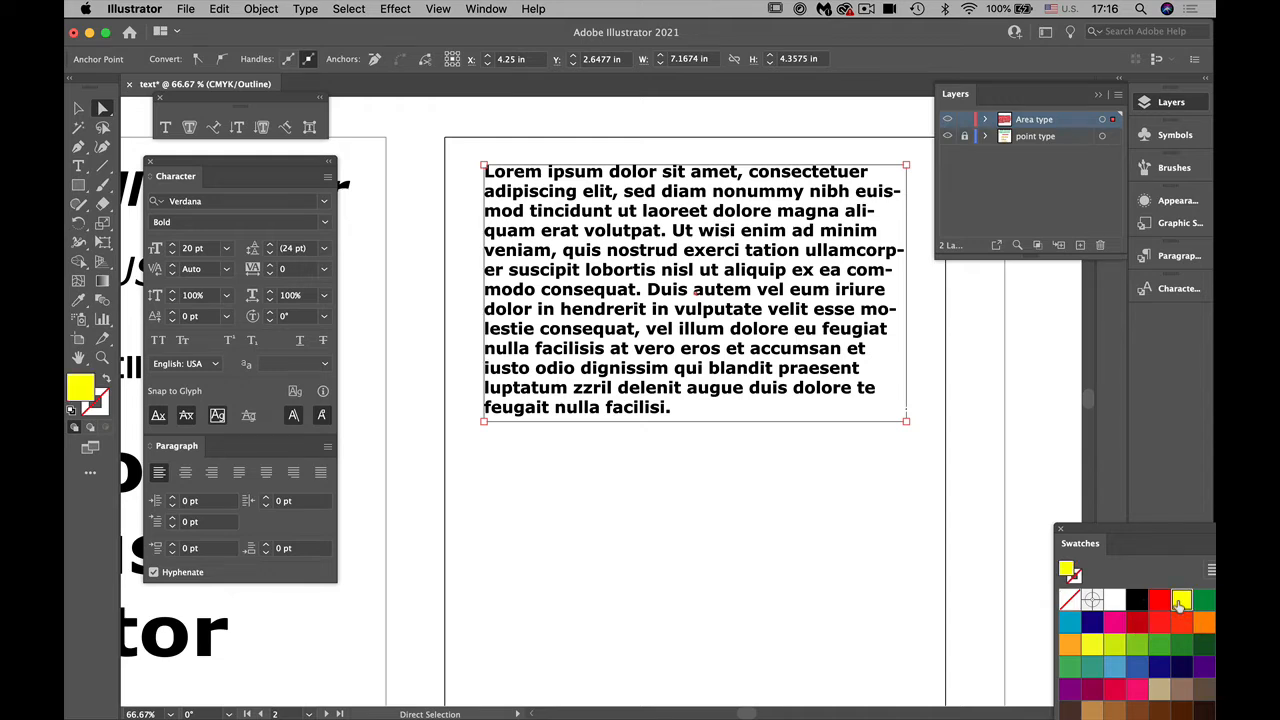
left_click(820, 563)
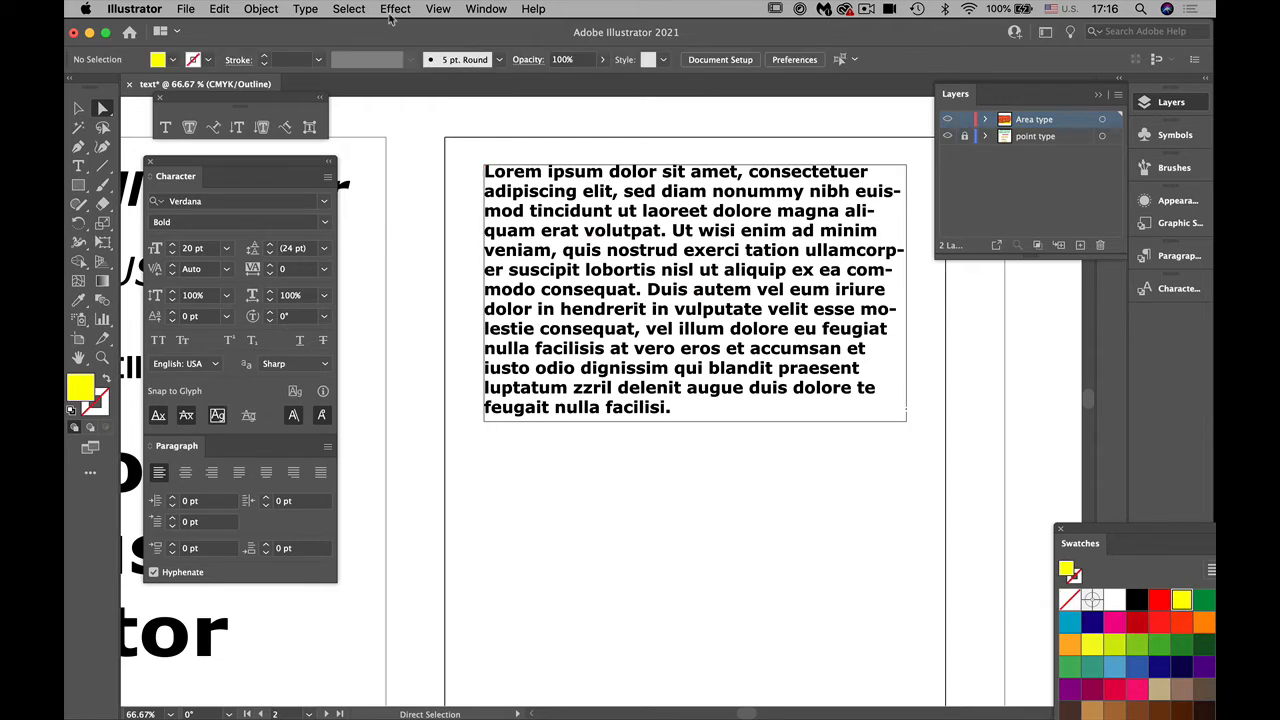
left_click(438, 9)
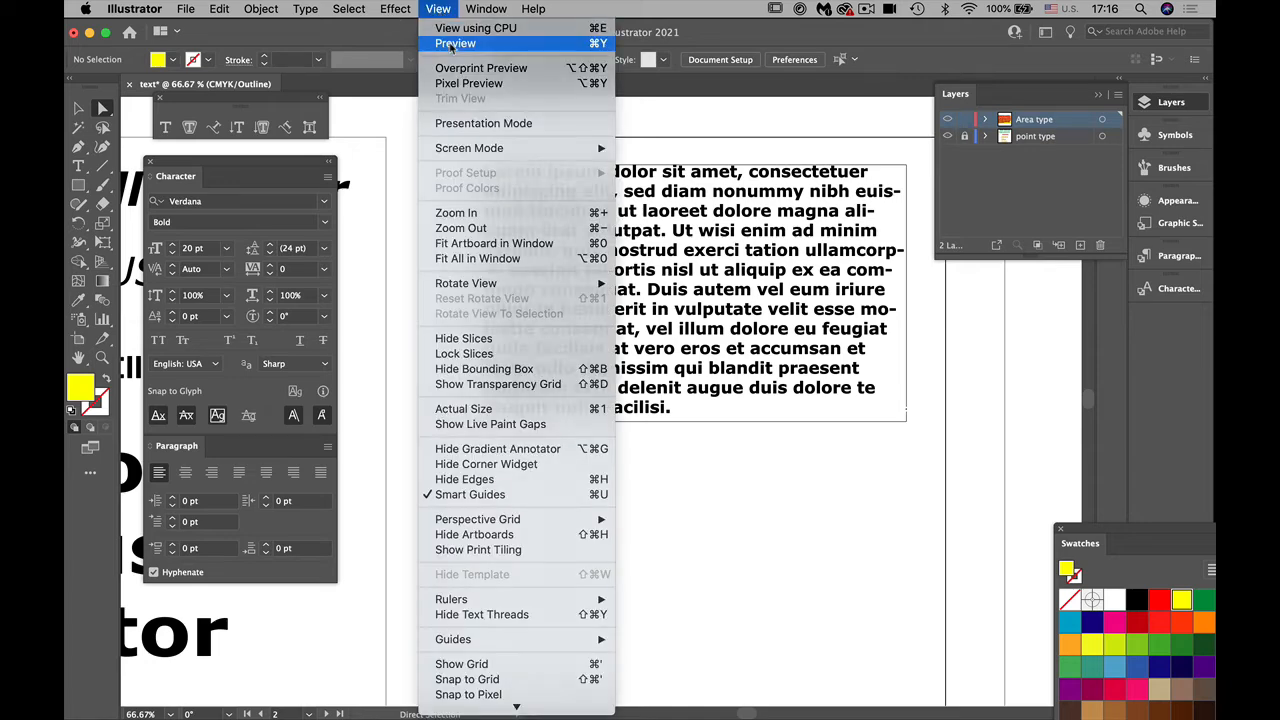
left_click(457, 40)
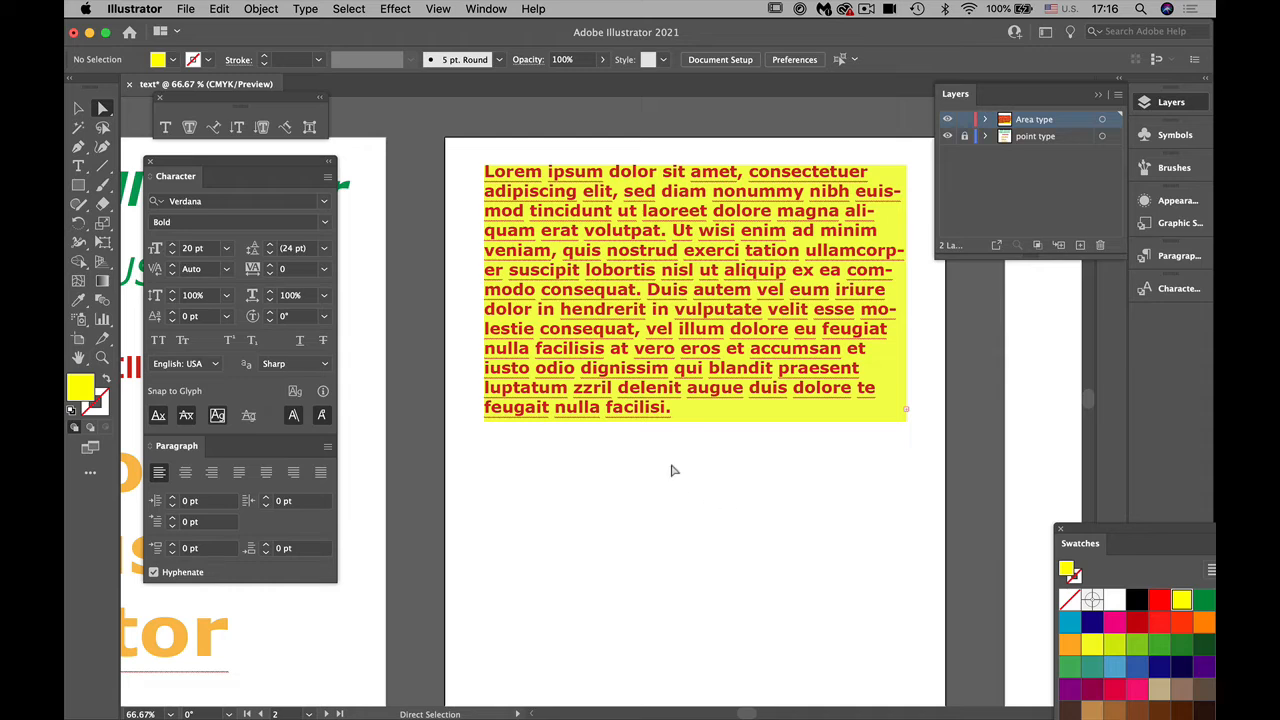
Step: Move the yellow text frame slightly down and right, and pull its lower-right anchor point inward to about X 3.34 in, Y 2.52 in
scroll(672, 468, "down", 1)
left_click_drag(612, 306, 625, 343)
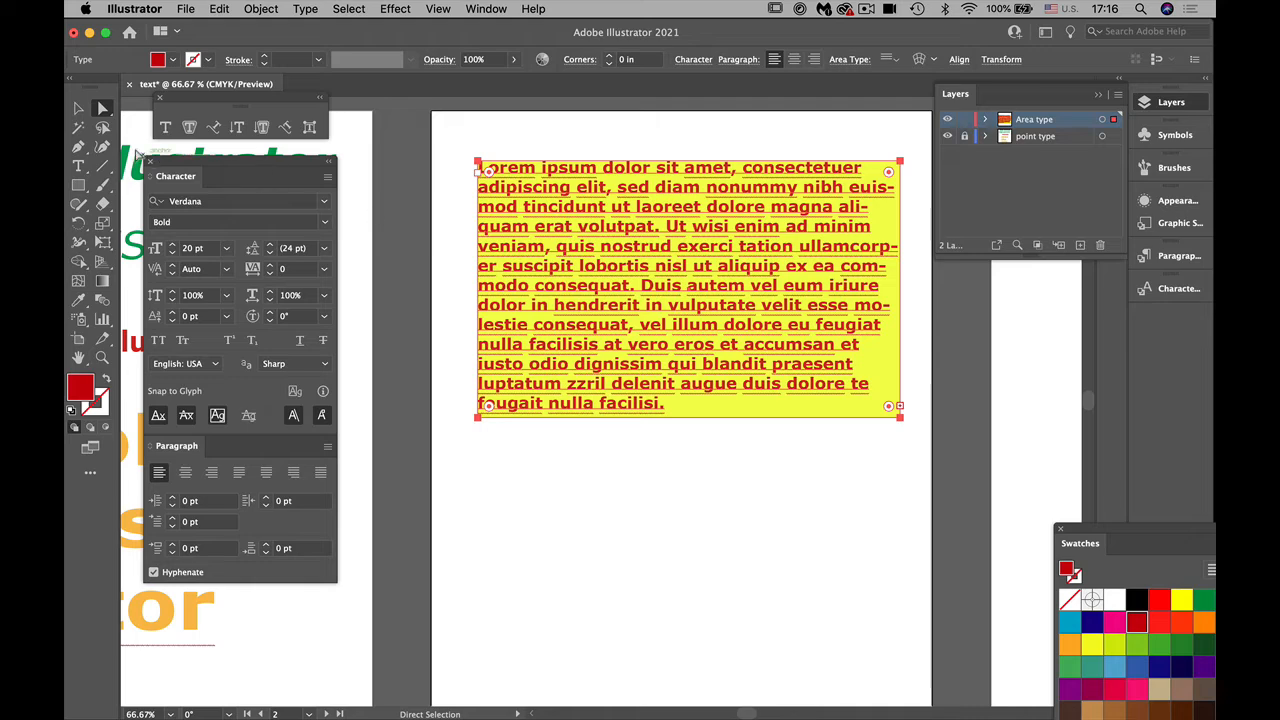
left_click(700, 535)
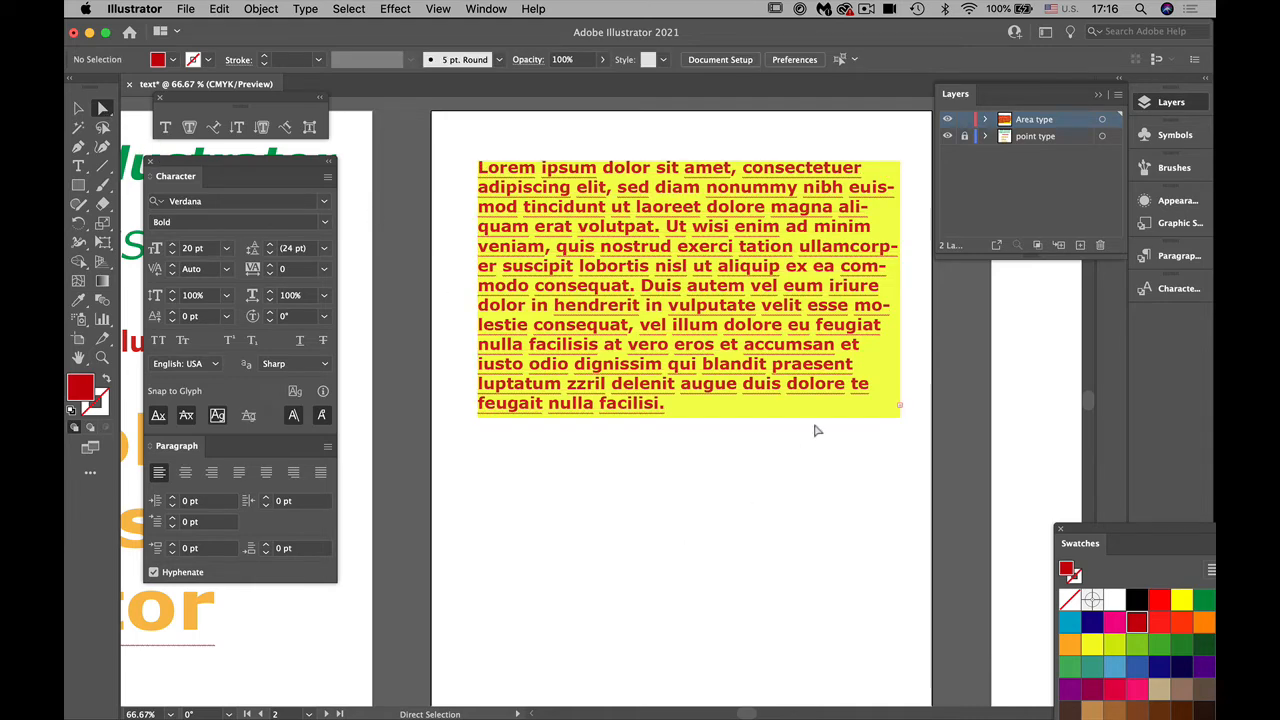
left_click(824, 420)
left_click_drag(890, 412, 630, 263)
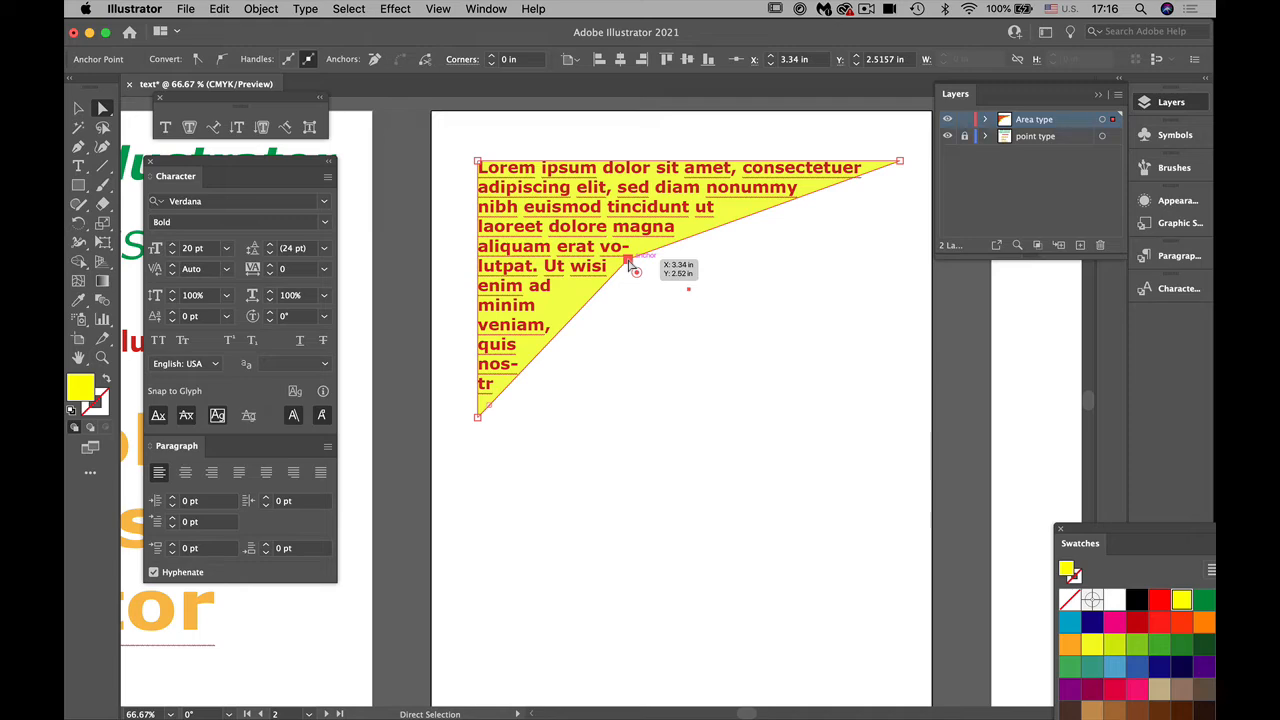
Step: Undo the last anchor point move on the yellow text frame
key("v")
key("super+z")
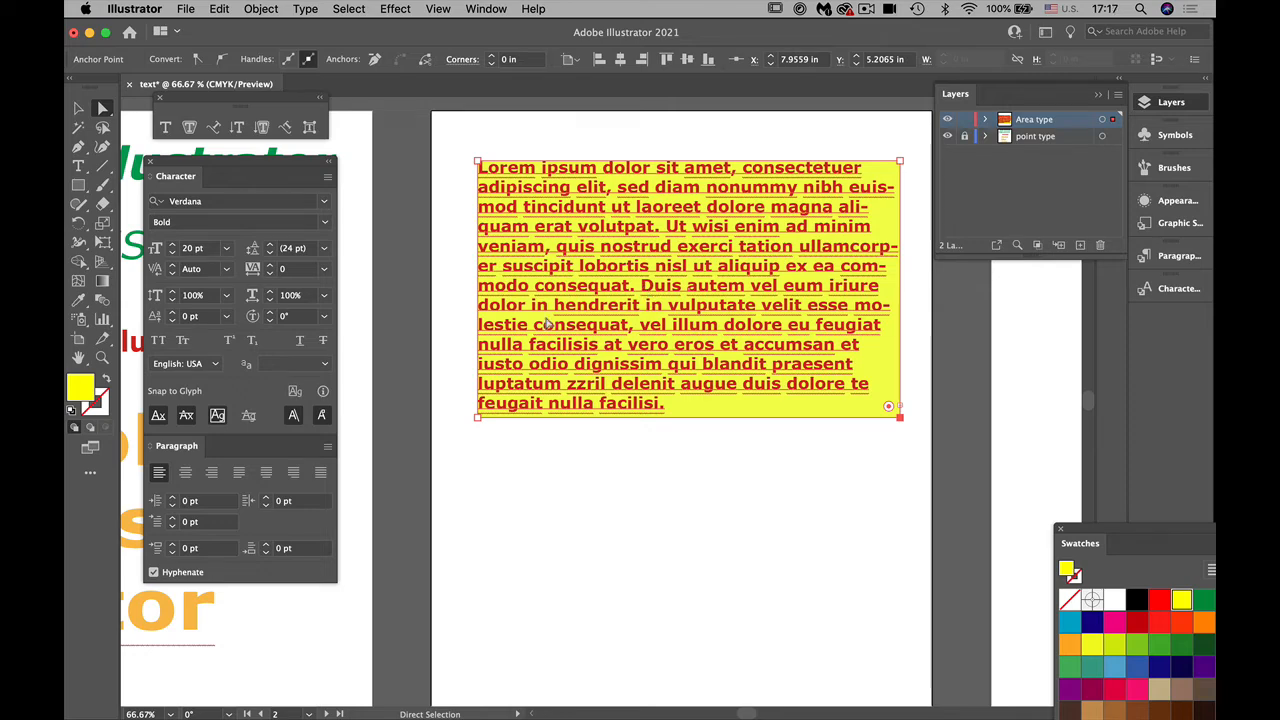
Step: Replace all the placeholder text in the yellow frame with the two lines "Adobe Illustrator is amazing" and "software to play with and design"
left_click(77, 167)
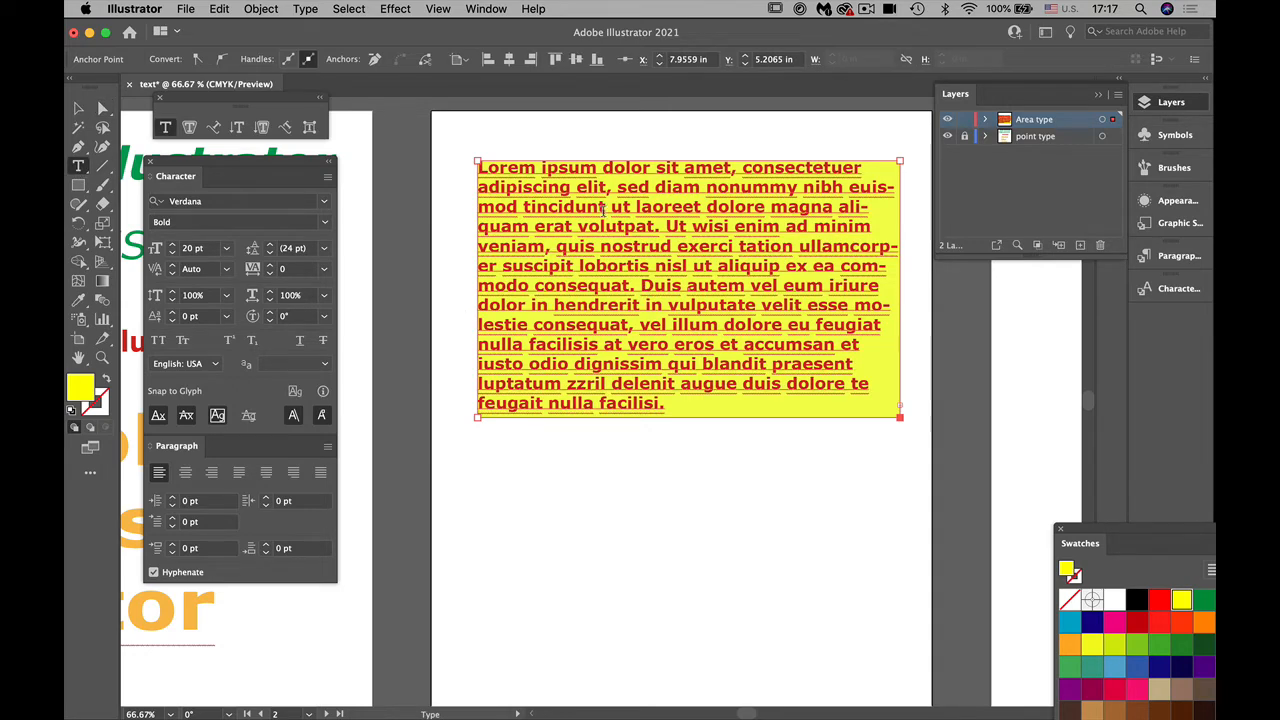
left_click_drag(477, 162, 869, 434)
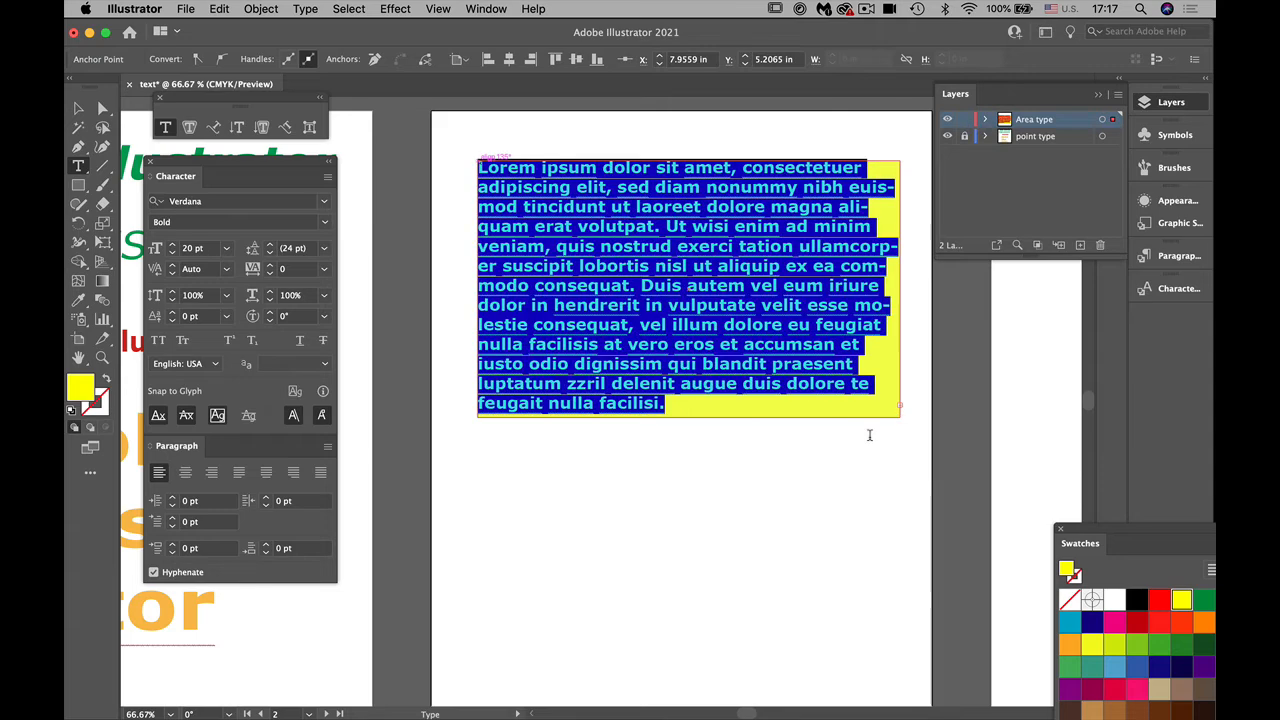
type("Adob")
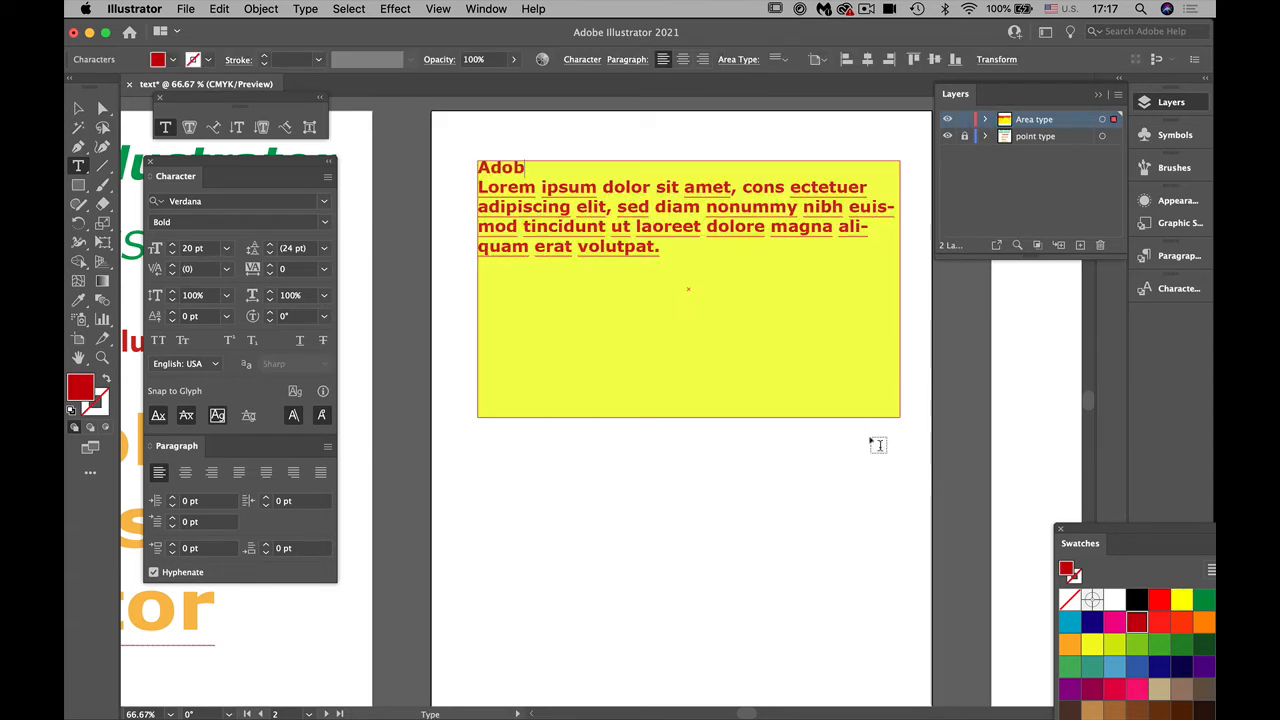
type("e Illustrator is ")
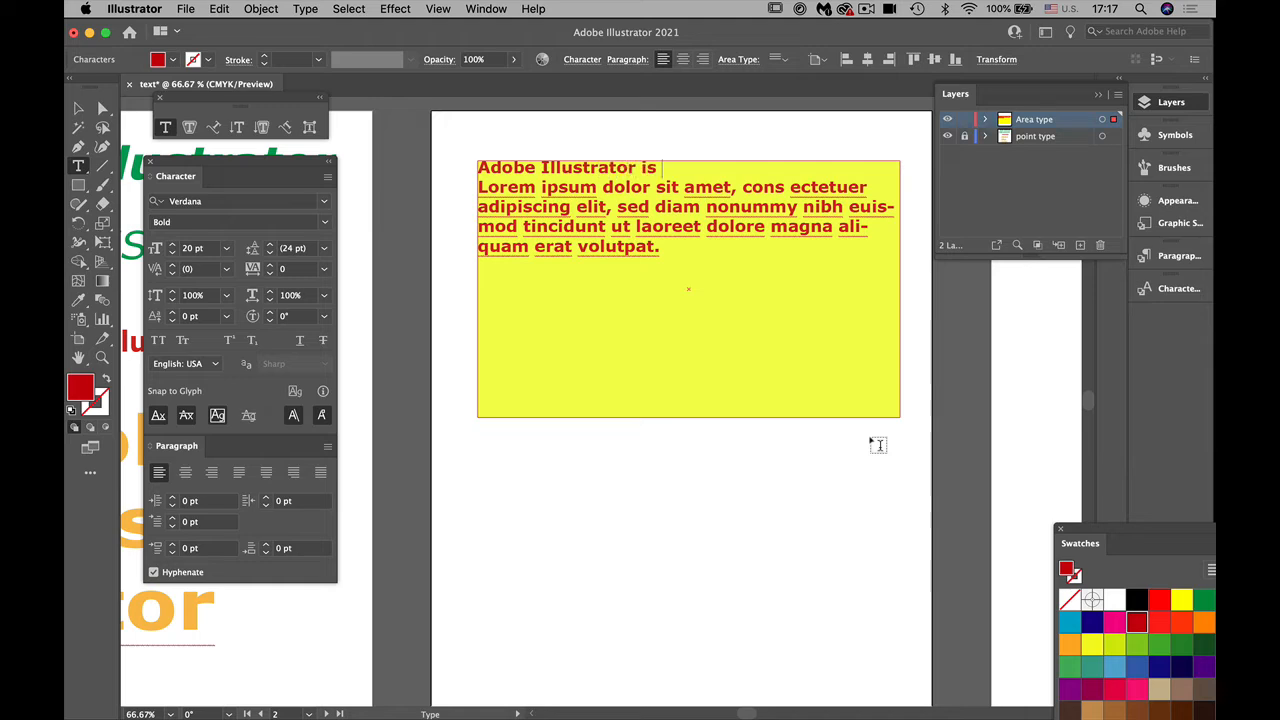
type("amazing")
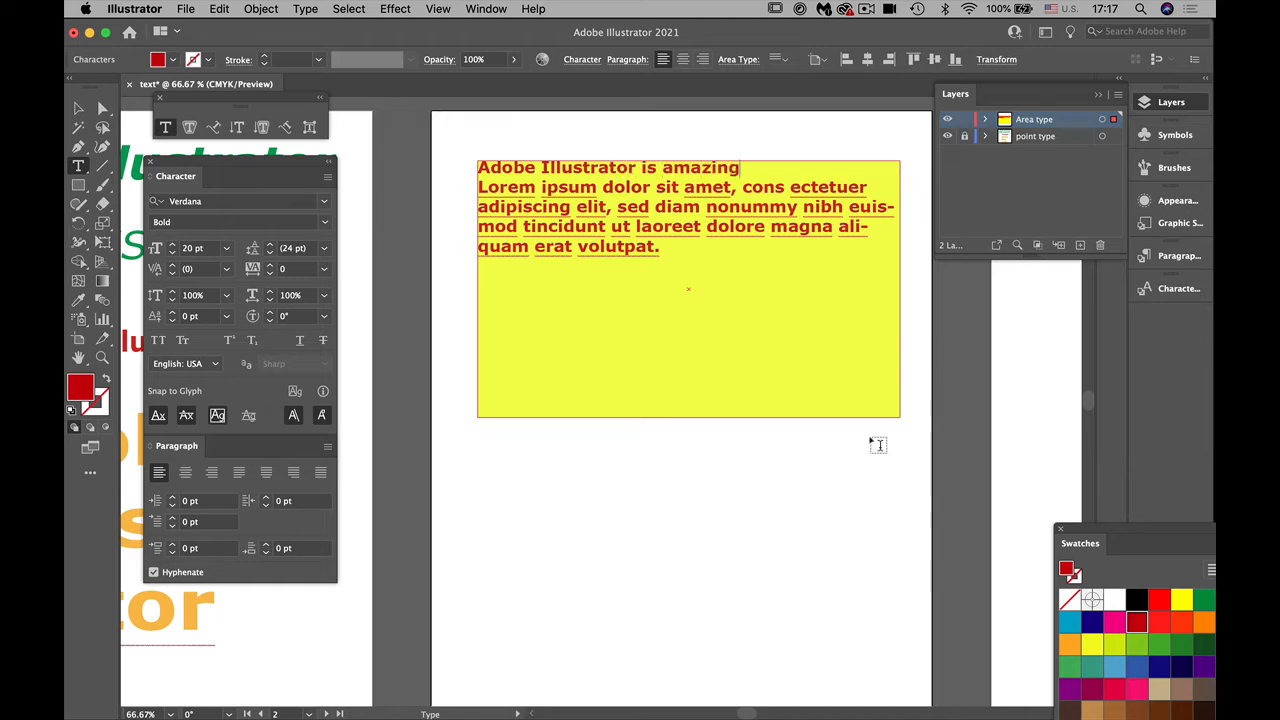
key("Return")
type("so")
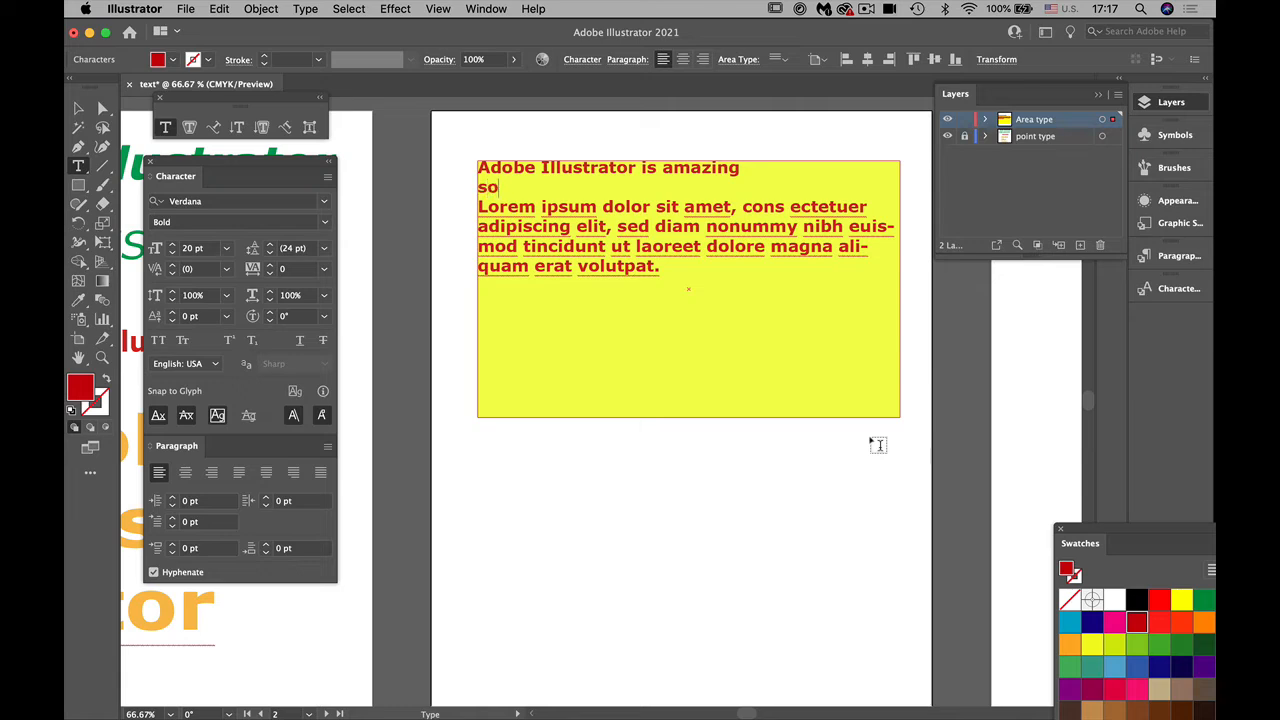
type("ftware to play ")
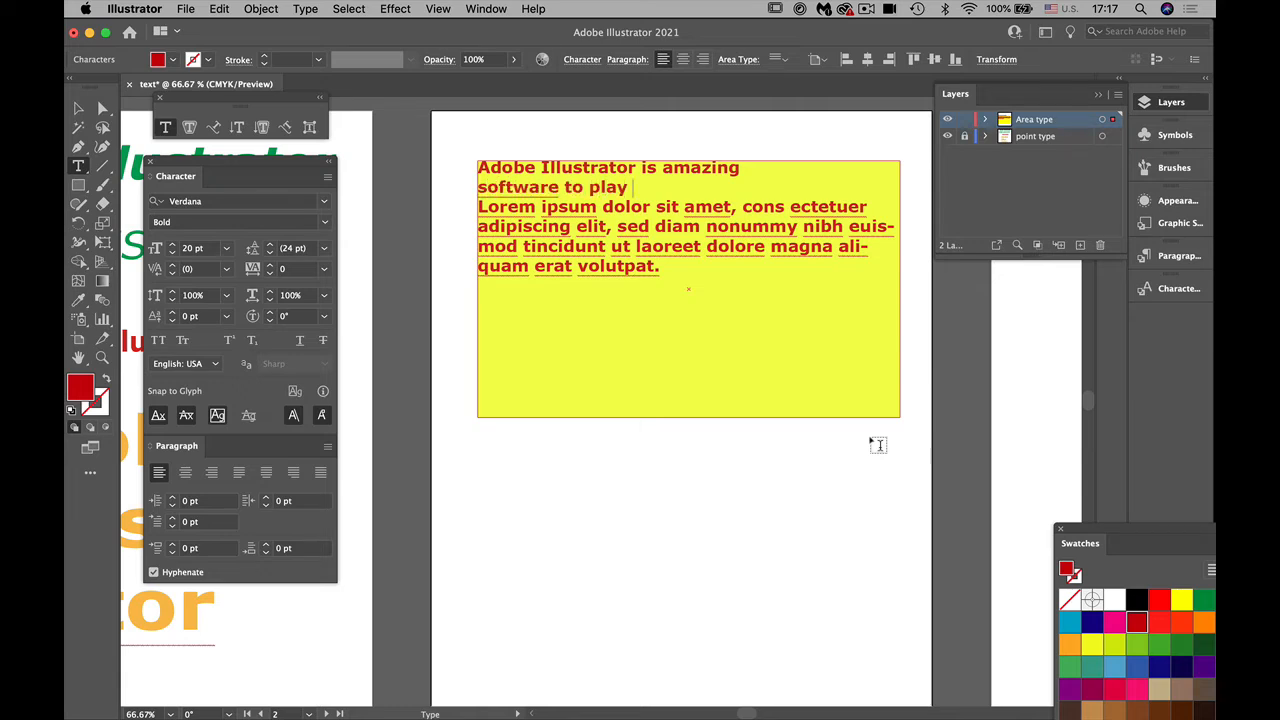
type("with and design")
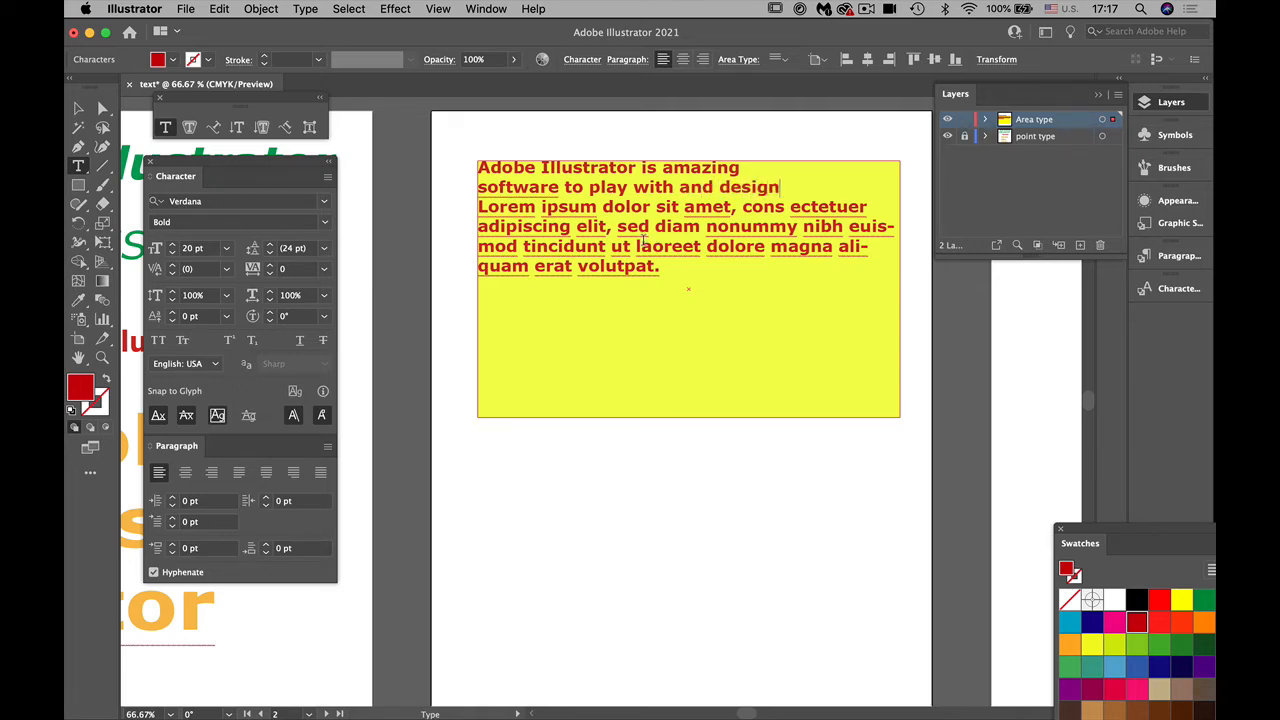
left_click_drag(664, 268, 453, 205)
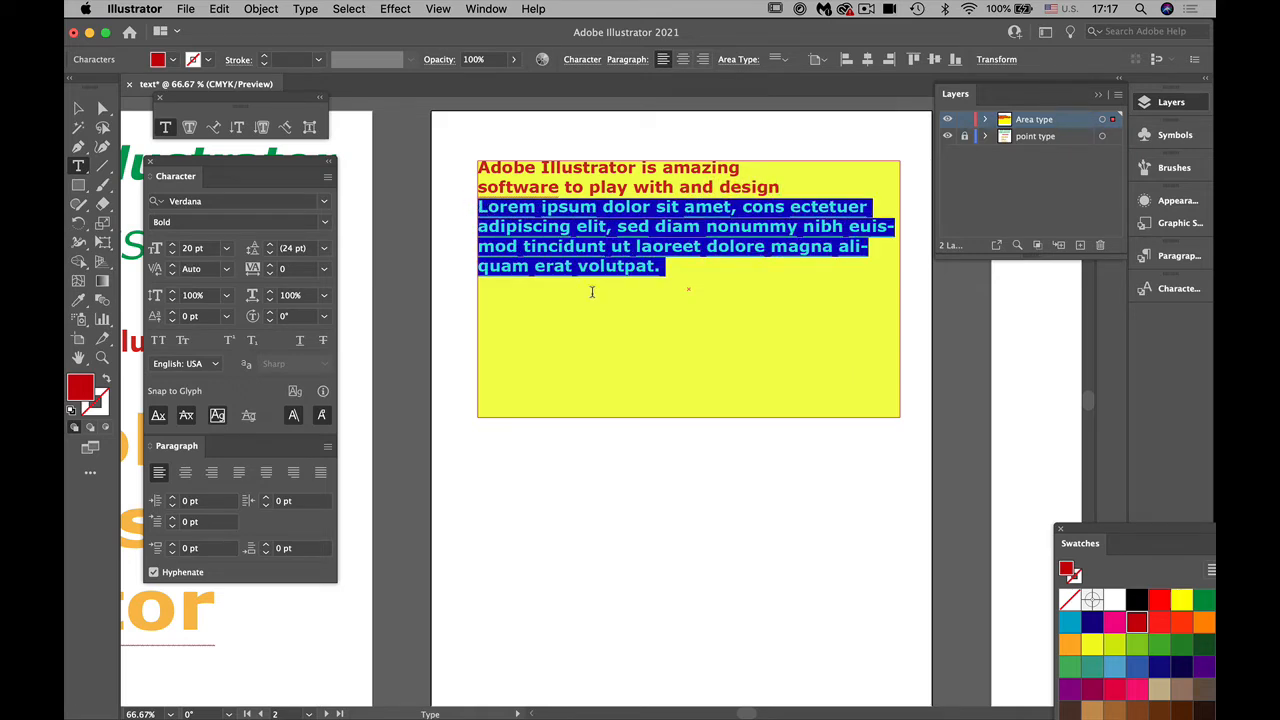
key("BackSpace")
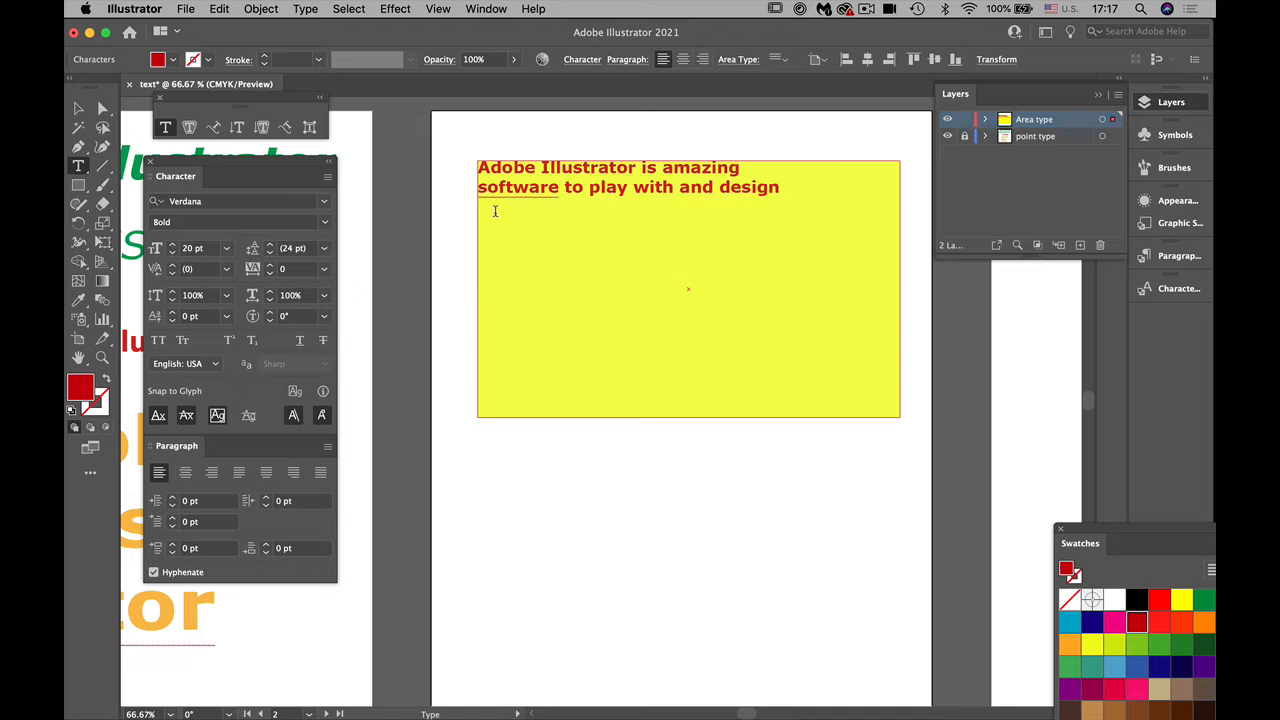
Step: Shorten the yellow frame to fit its two text lines, and place a copy about 3.69 in high below it
left_click(78, 107)
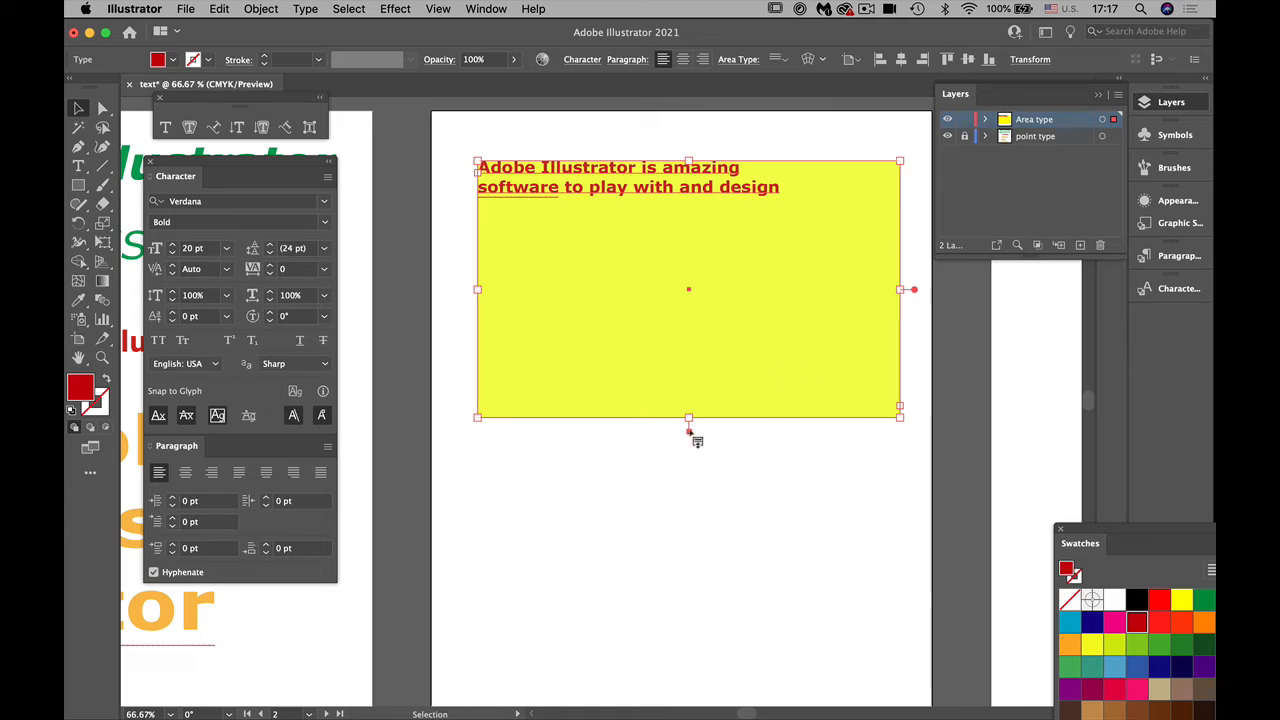
left_click_drag(687, 418, 690, 200)
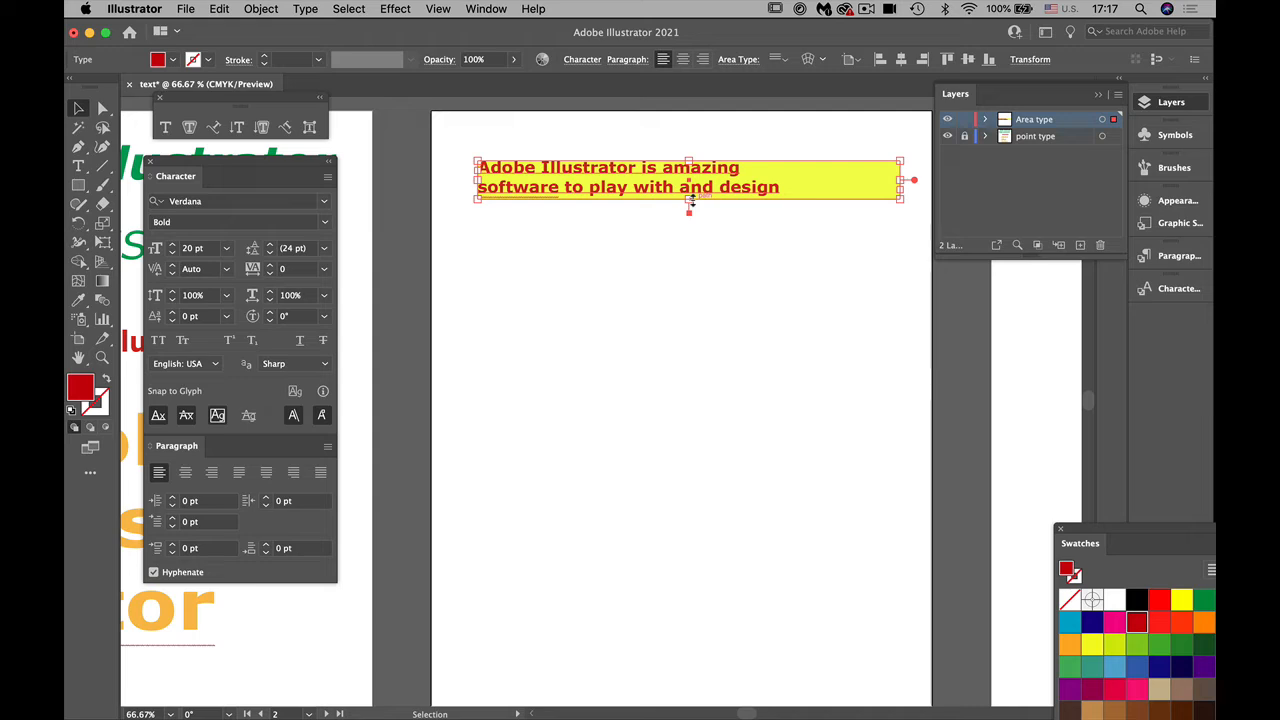
left_click_drag(672, 180, 687, 498)
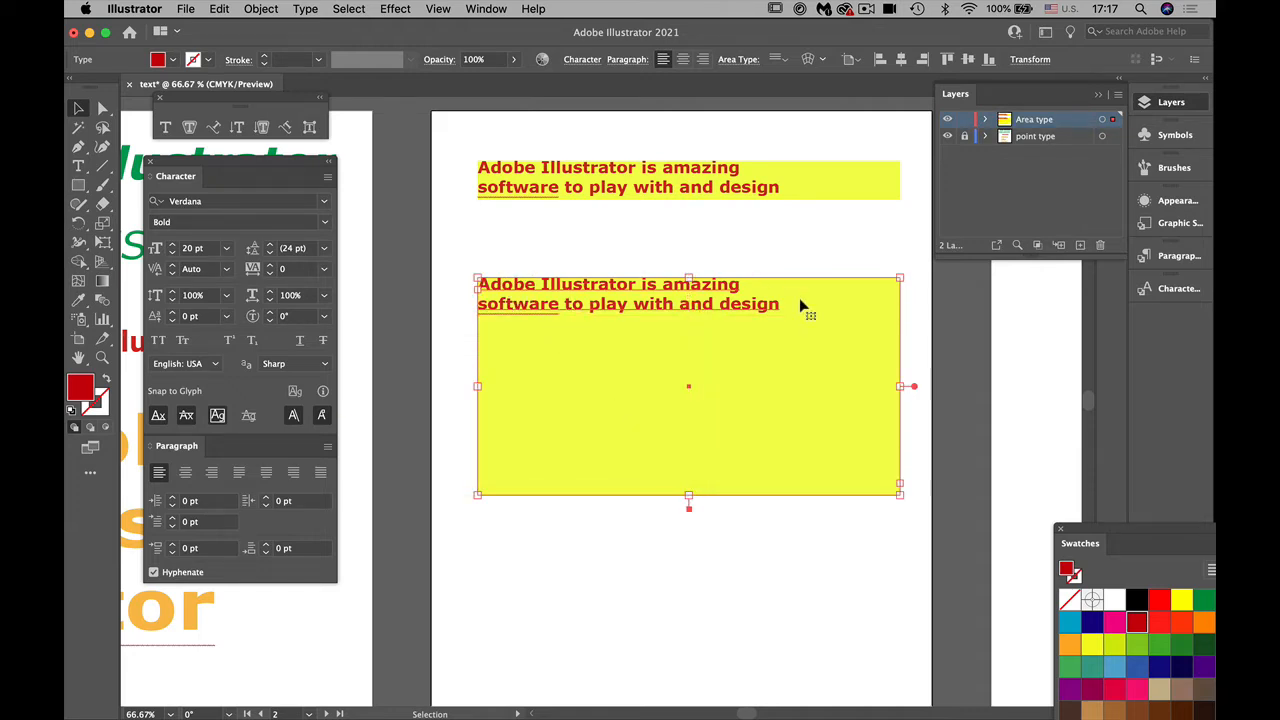
Step: Select both text lines in the lower yellow frame and align them to the centre
key("t")
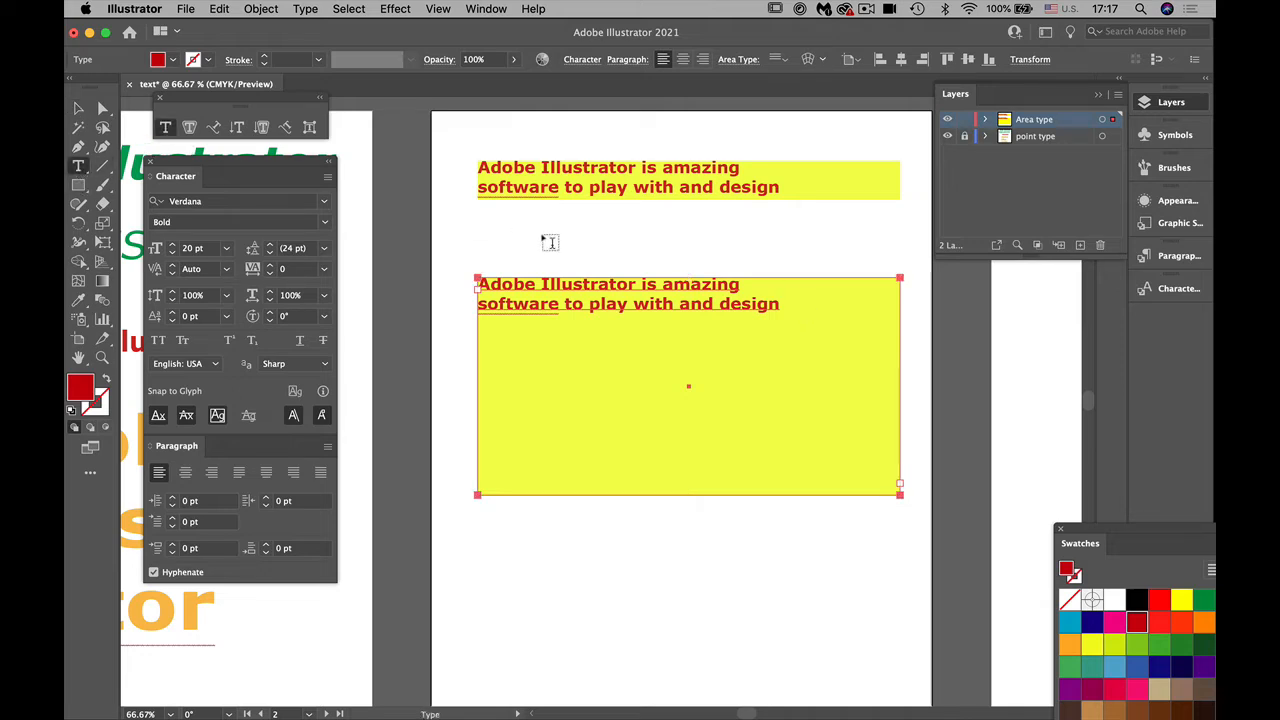
left_click_drag(770, 303, 476, 282)
left_click_drag(786, 302, 452, 277)
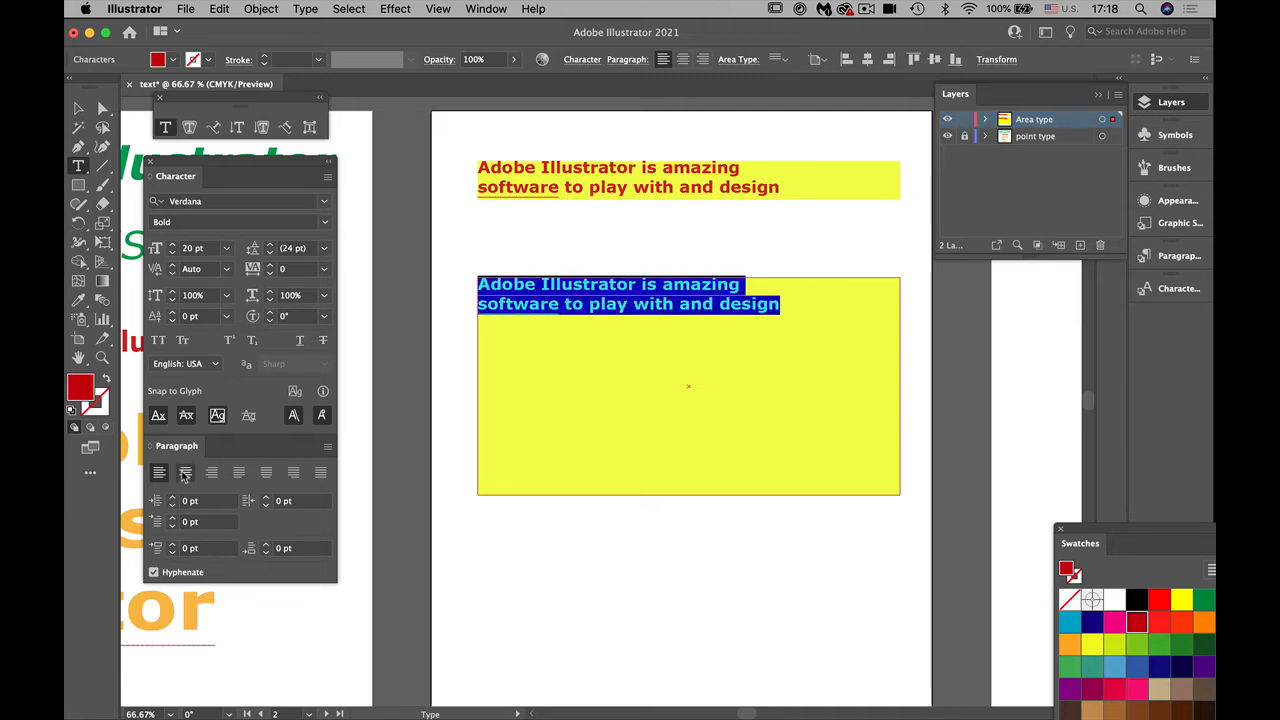
left_click(185, 475)
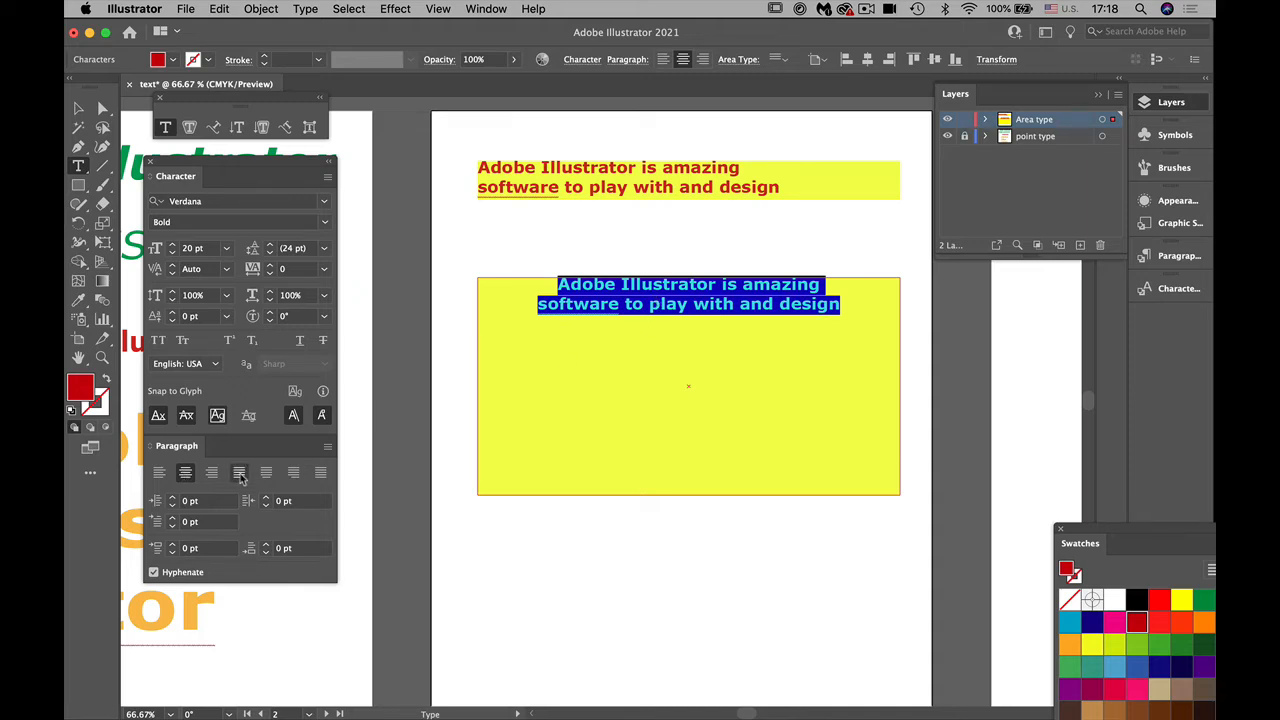
Step: Try right alignment and all four justify options on the lower frame's text, and return it to centre alignment
left_click(211, 474)
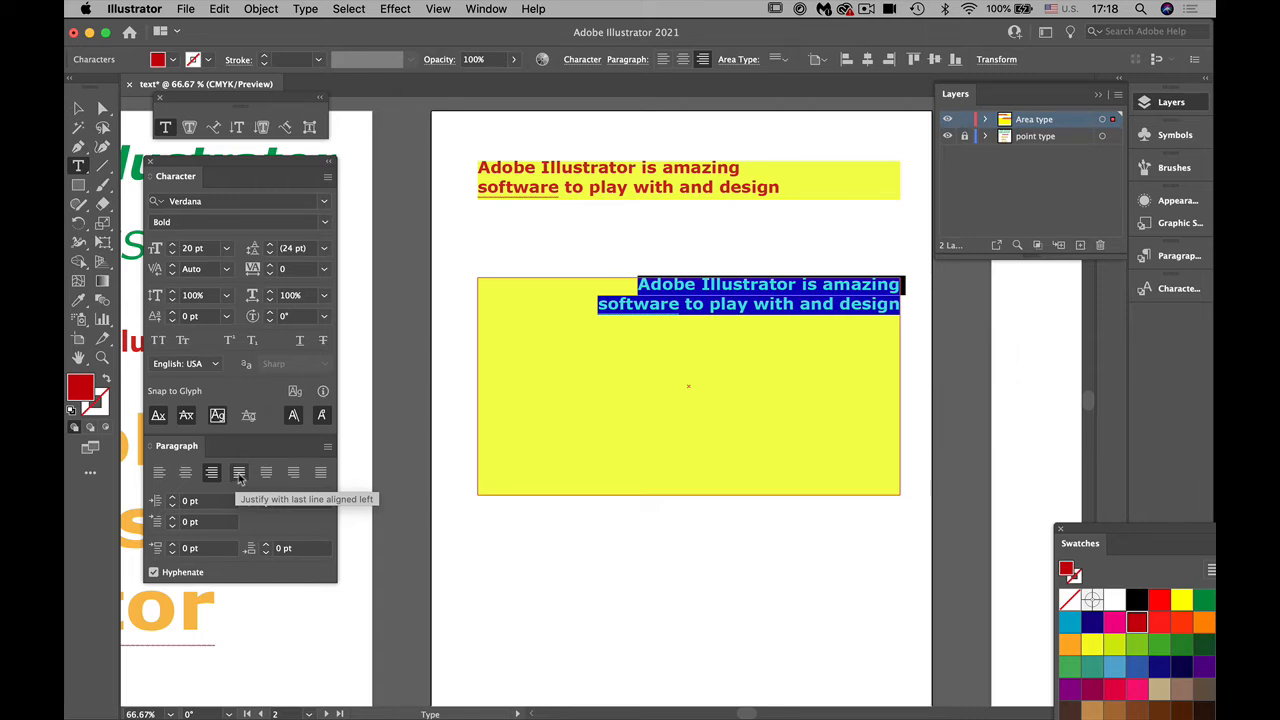
left_click(239, 474)
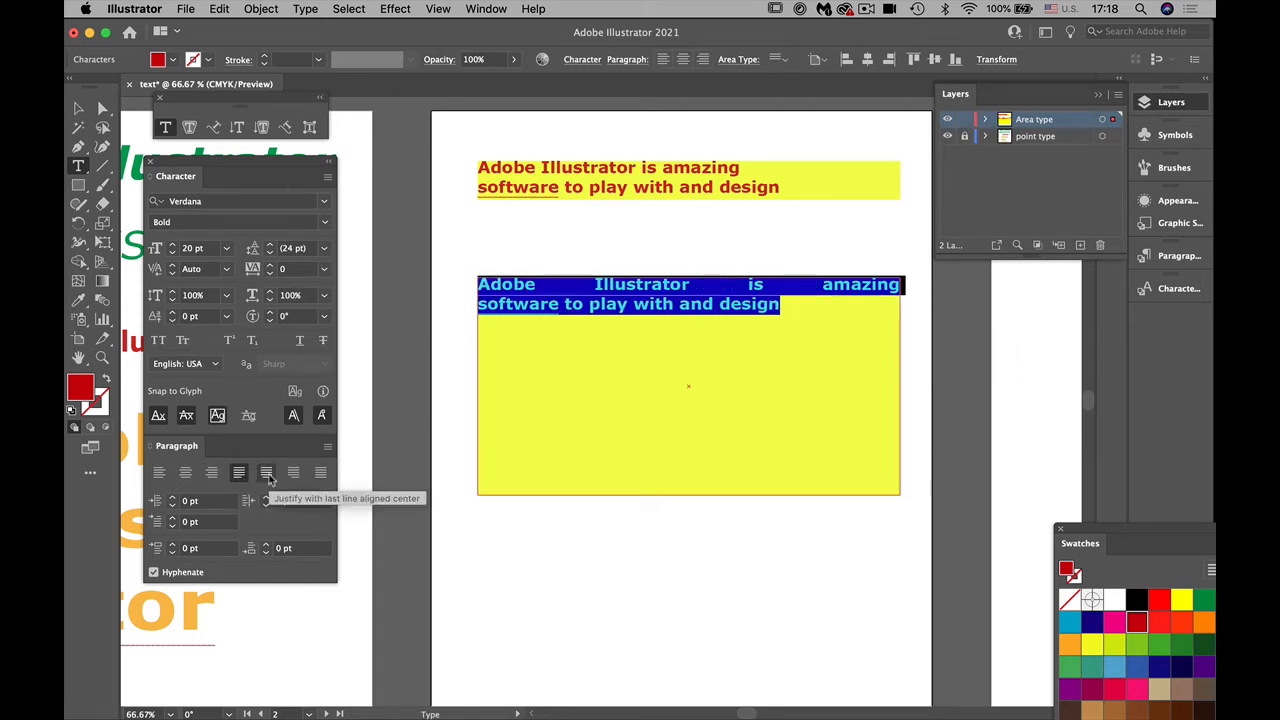
left_click(266, 474)
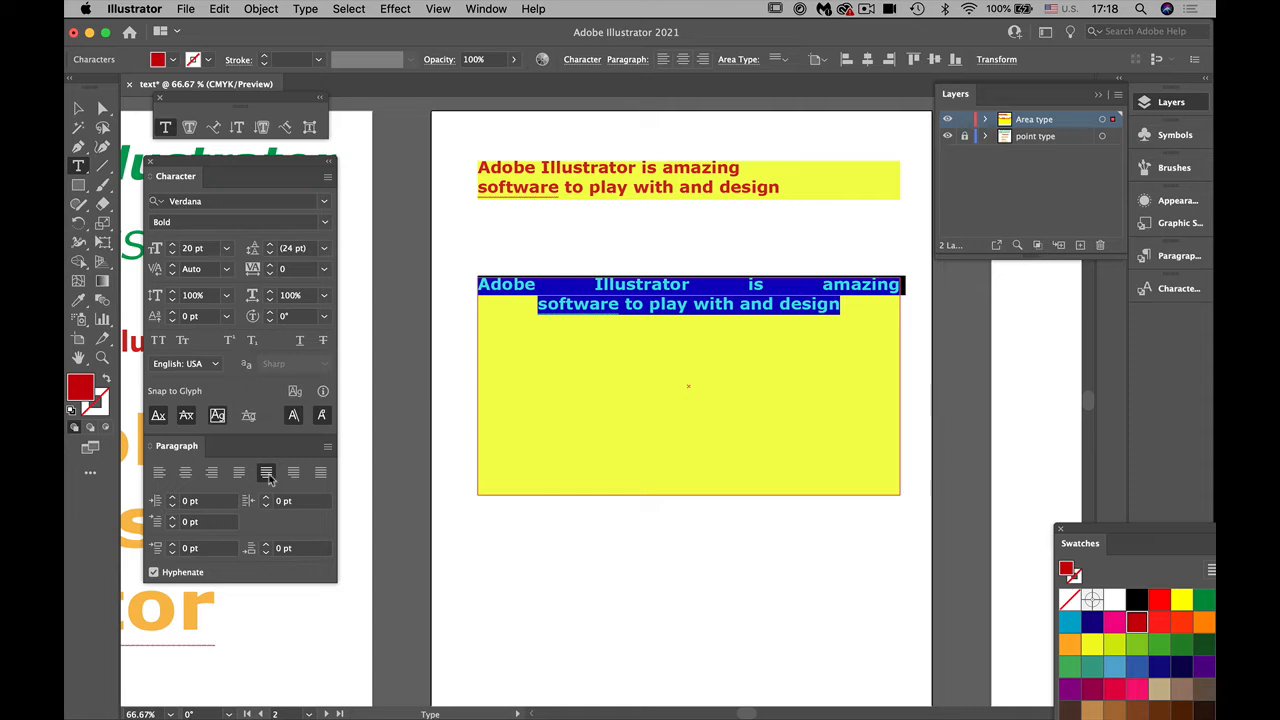
left_click(293, 474)
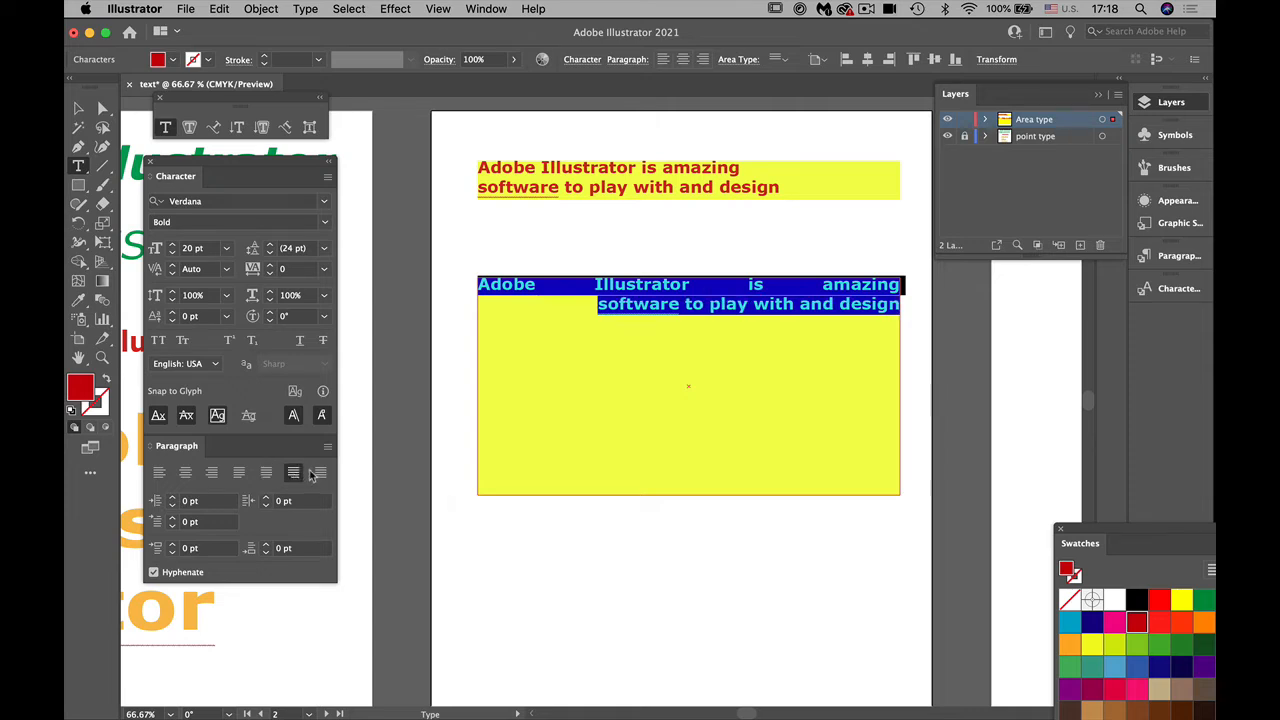
left_click(321, 473)
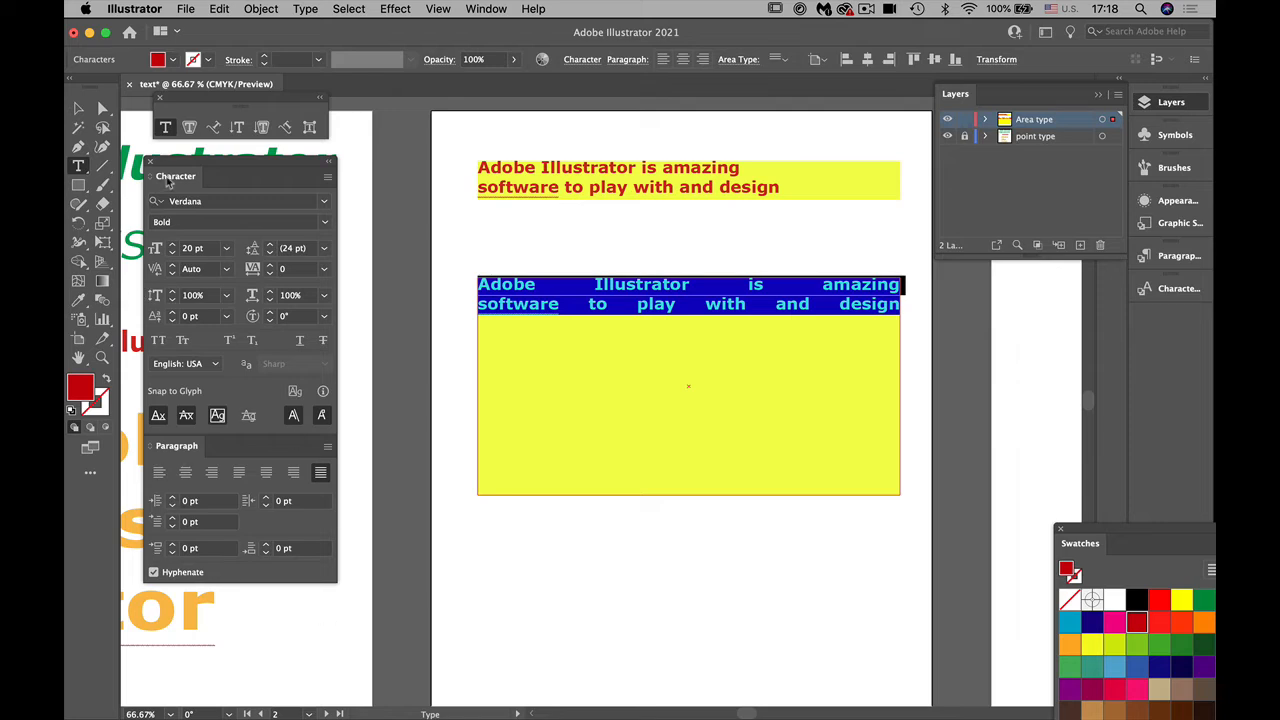
left_click_drag(173, 162, 176, 98)
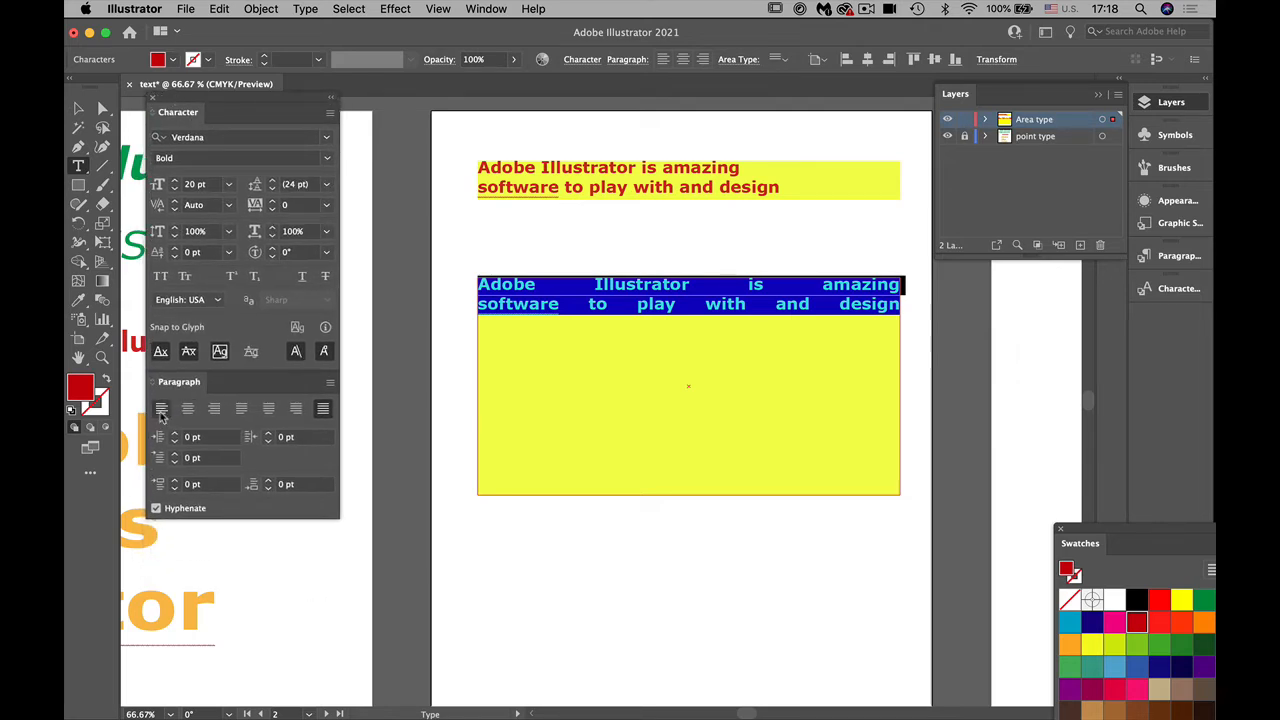
left_click(187, 408)
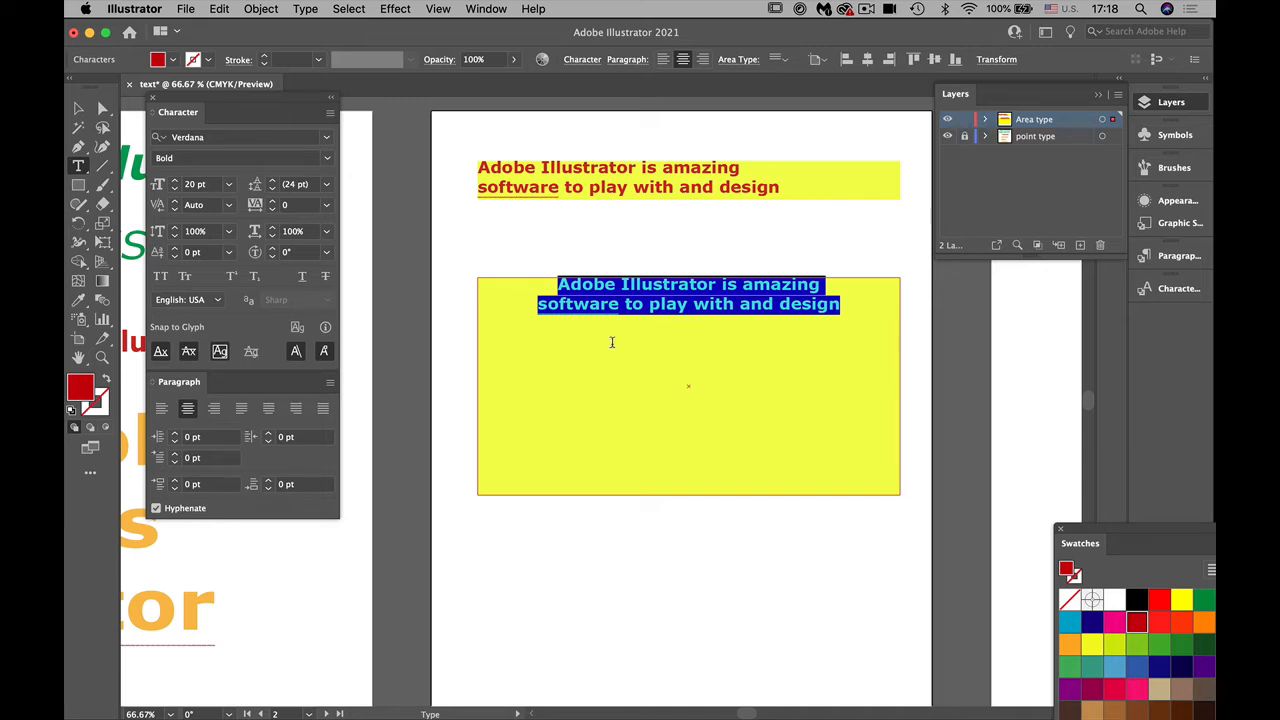
Step: Open Area Type Options for the lower yellow frame and set the first baseline to Cap Height
left_click(78, 107)
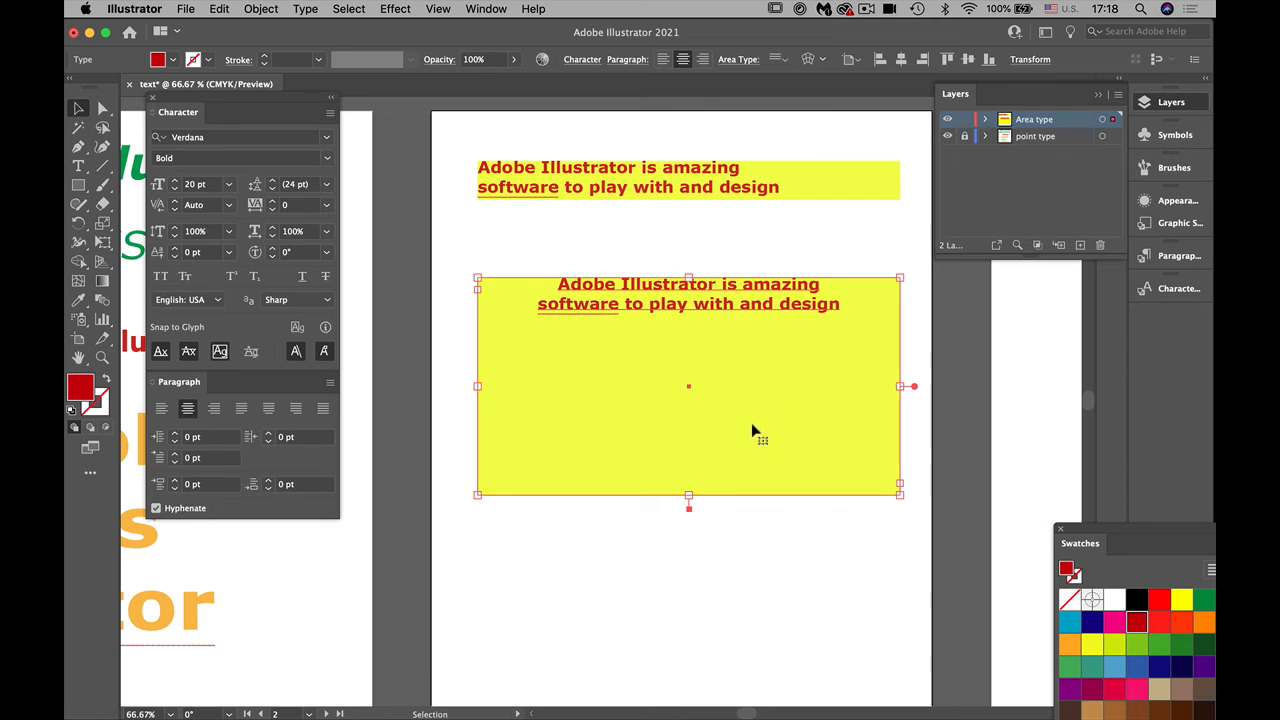
left_click(261, 9)
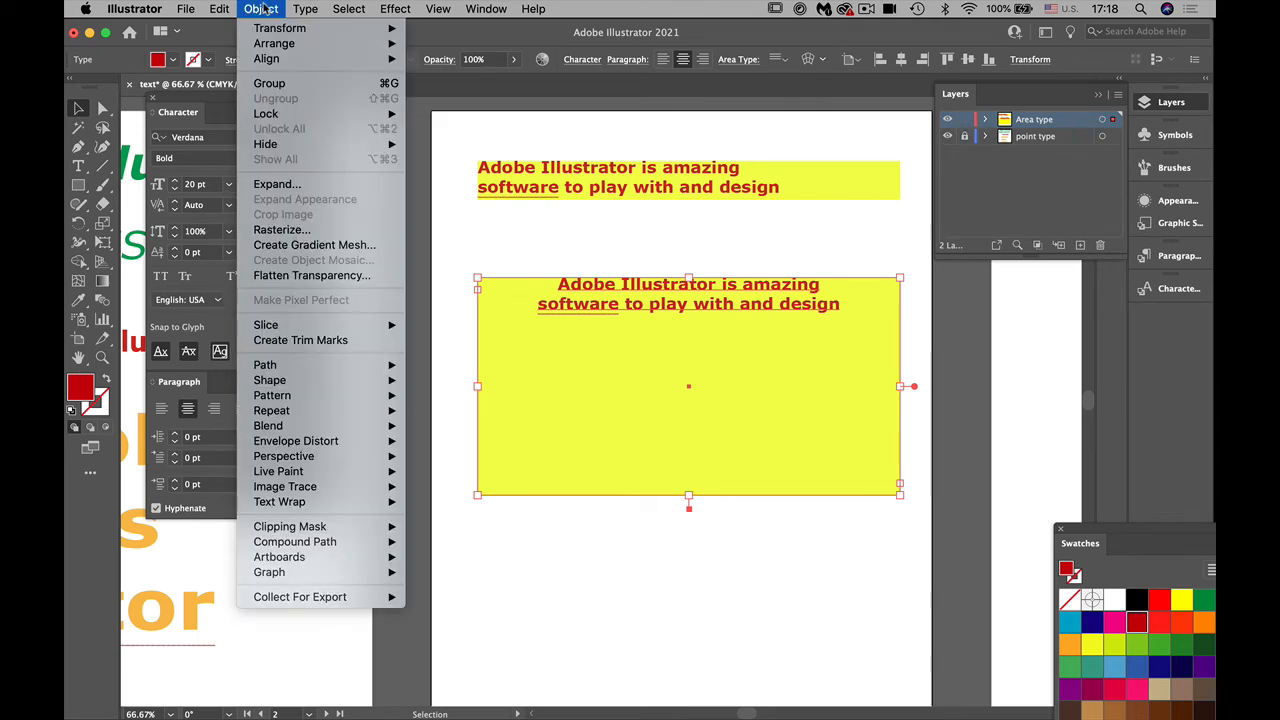
mouse_move(305, 9)
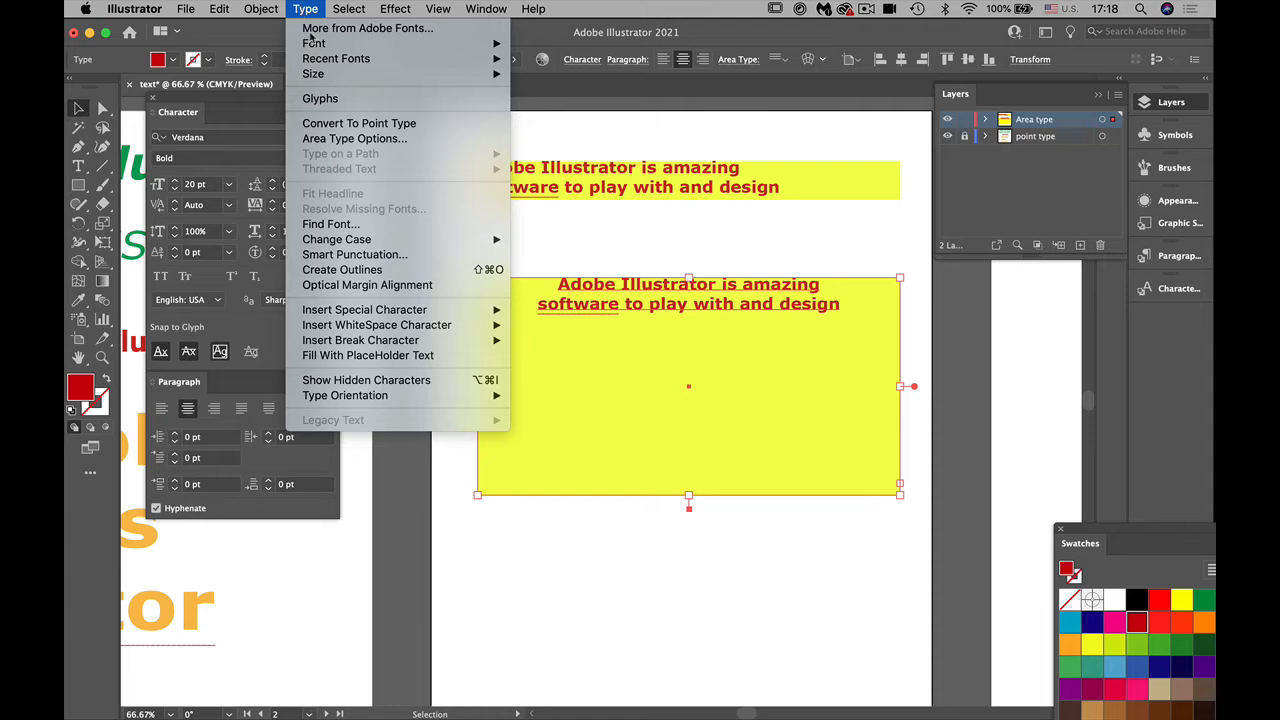
left_click(346, 142)
left_click_drag(751, 55, 978, 103)
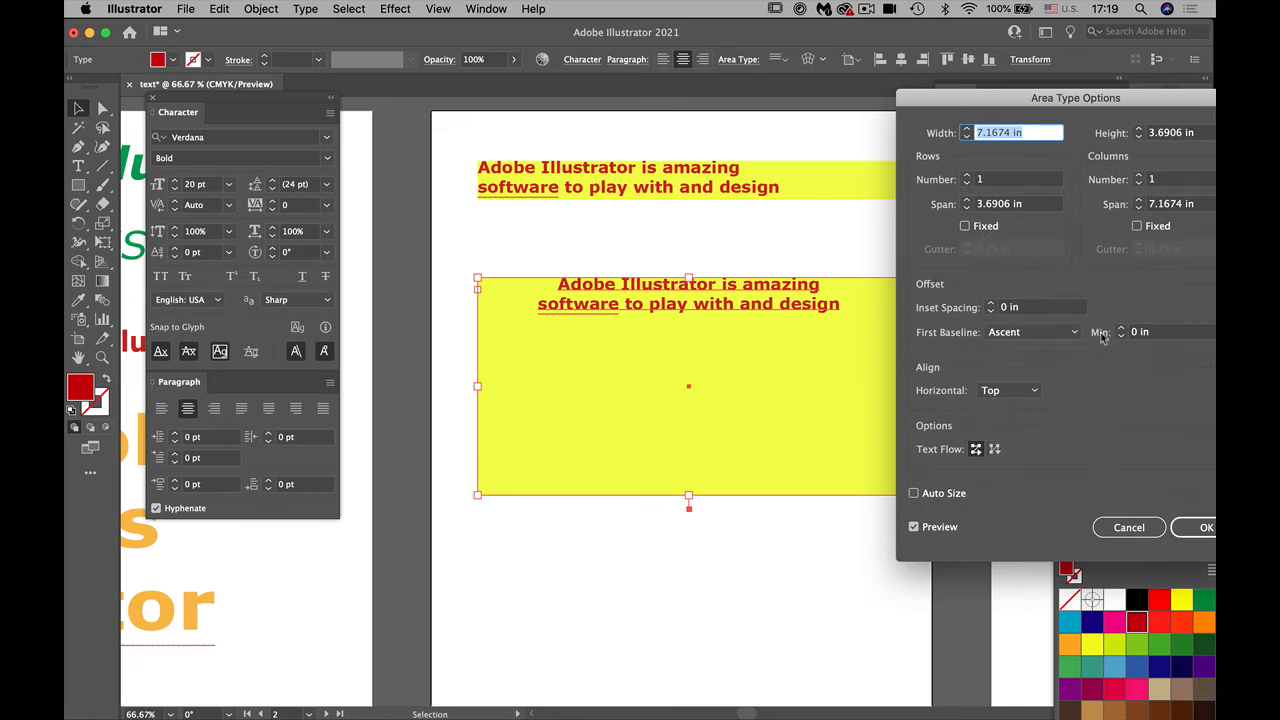
left_click(1010, 338)
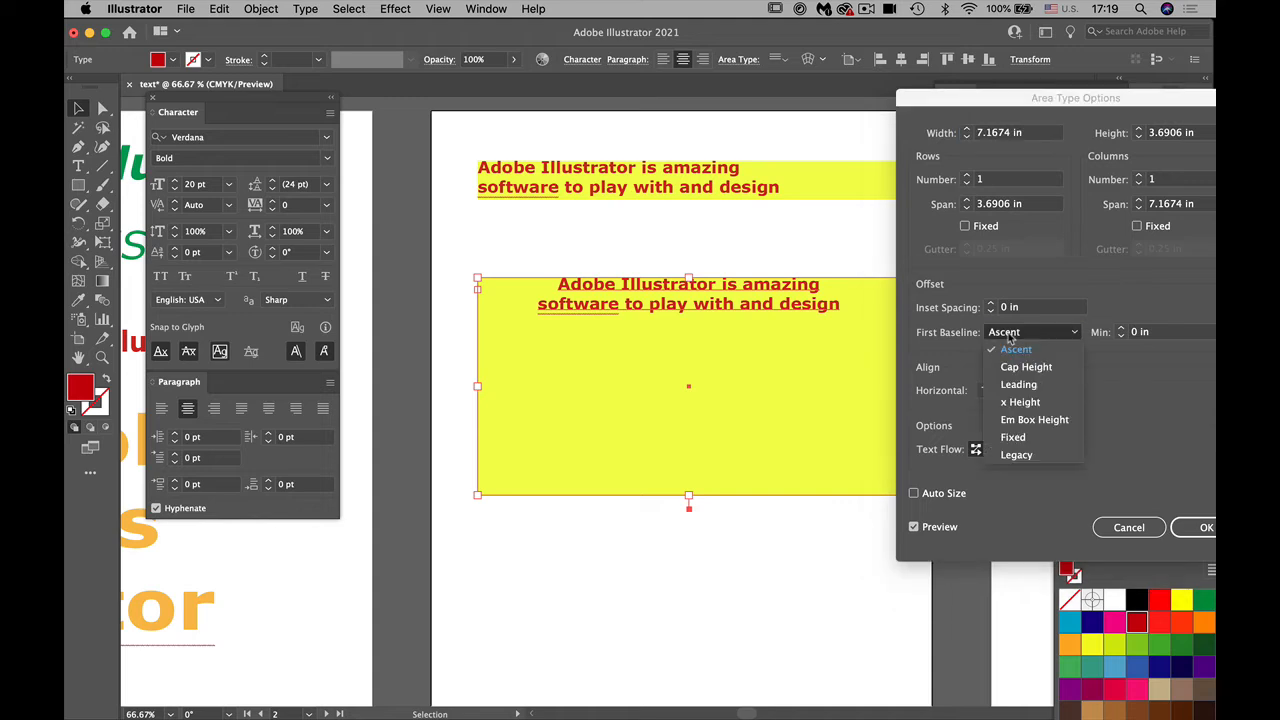
left_click(1021, 368)
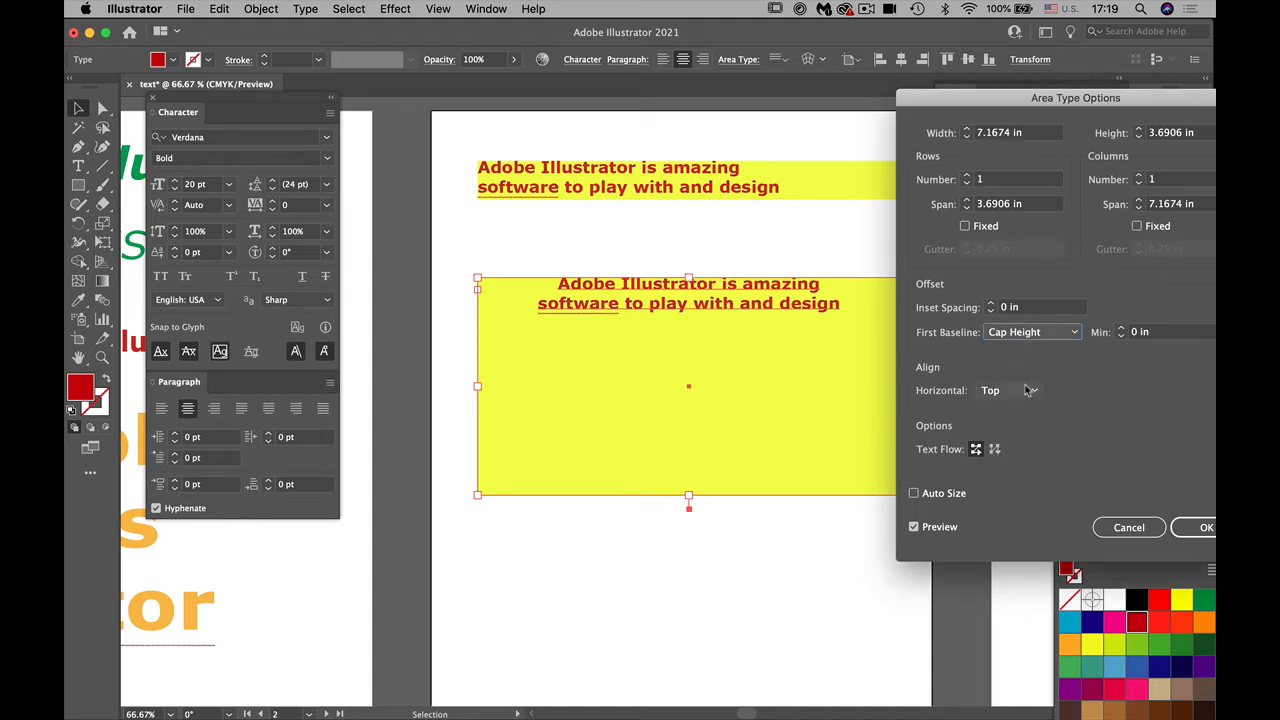
Step: Try x Height, Em Box Height and Fixed as the frame's first baseline, and set it to Legacy
left_click(1000, 337)
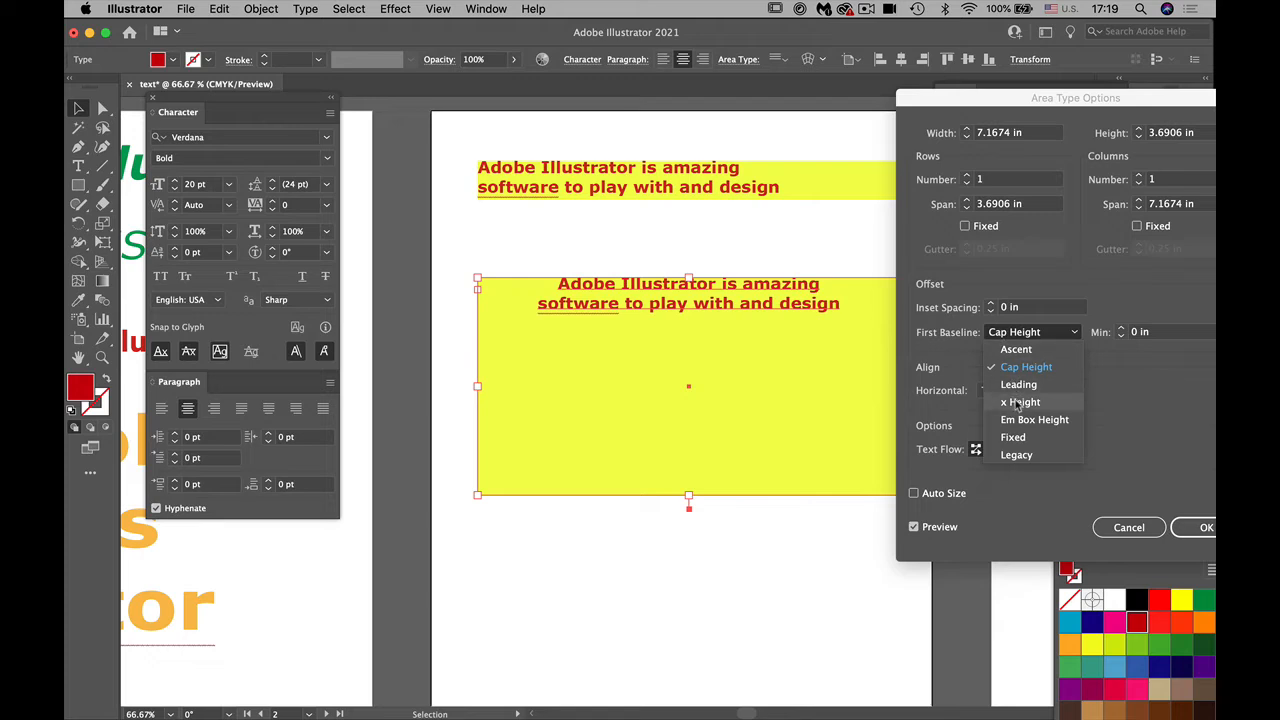
left_click(1018, 403)
left_click(1004, 332)
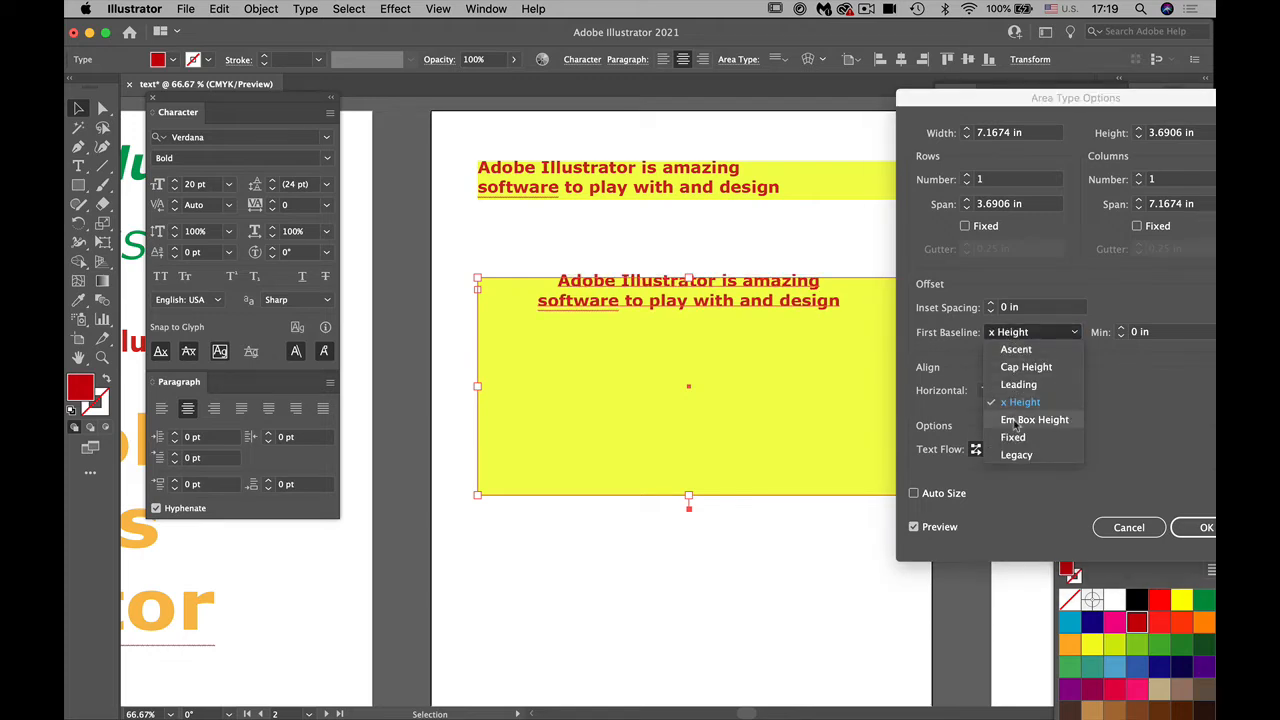
left_click(1015, 423)
left_click(1005, 332)
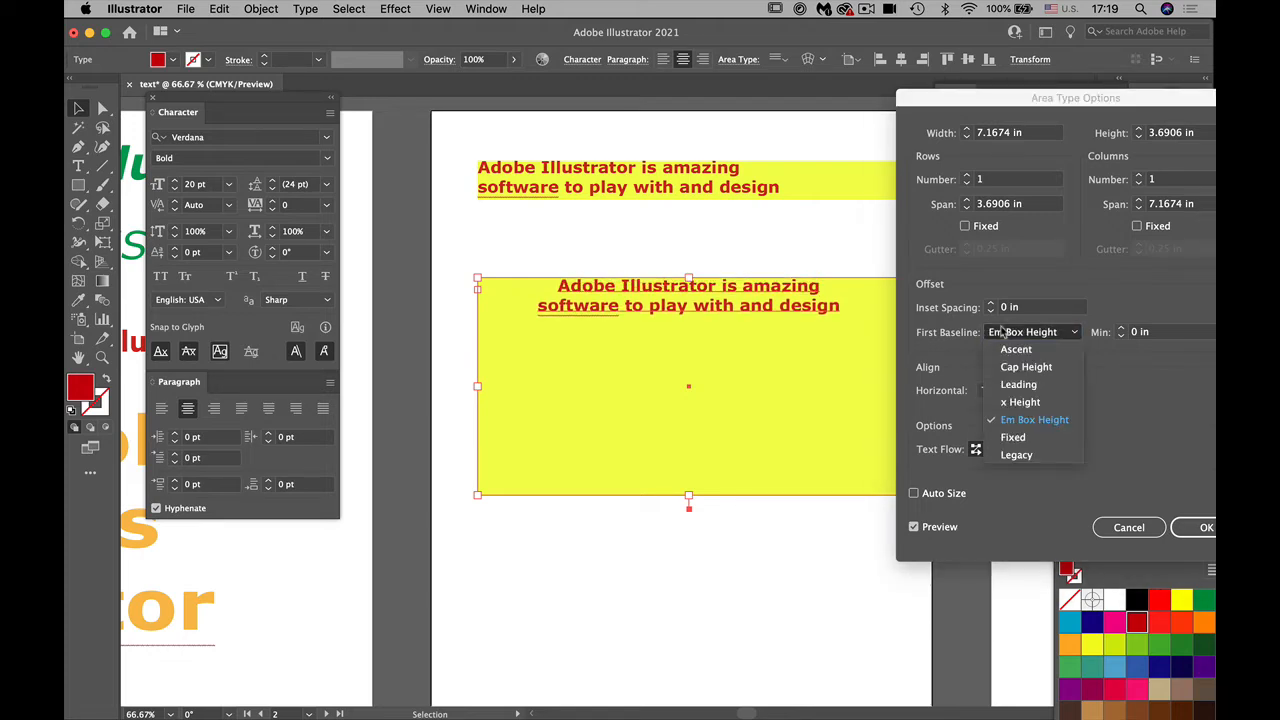
left_click(1013, 440)
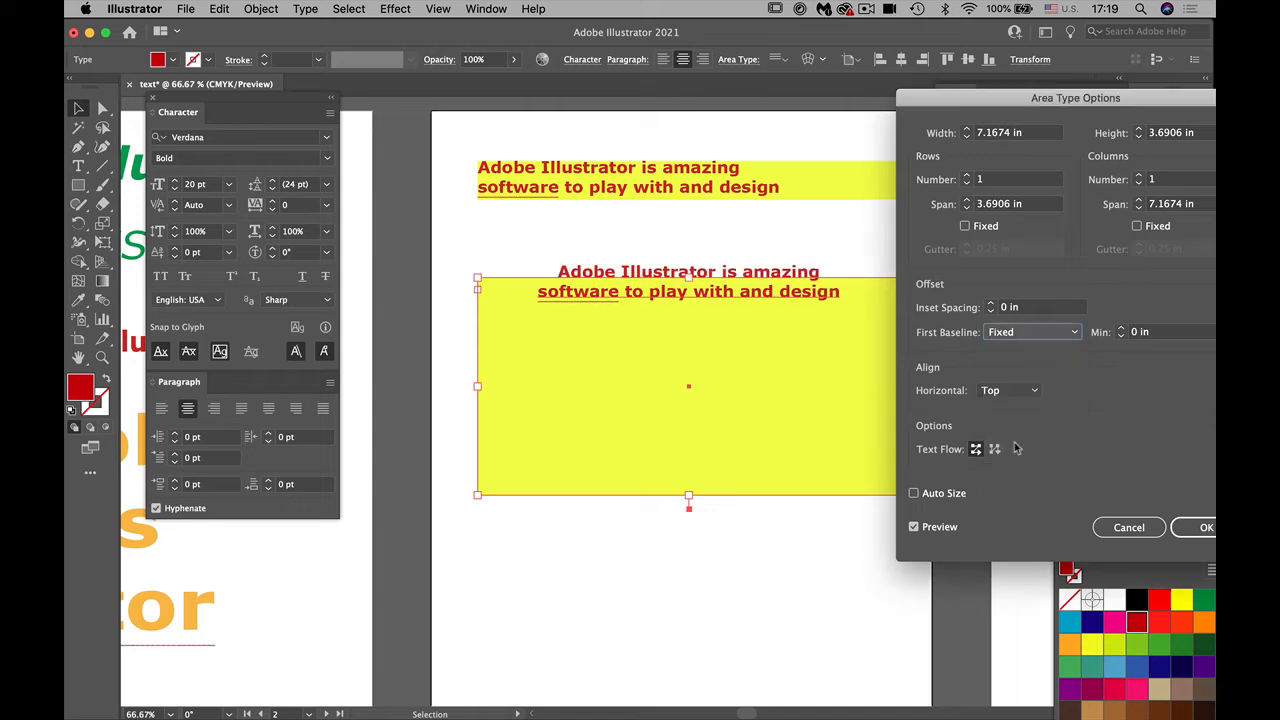
left_click(992, 334)
left_click(1012, 456)
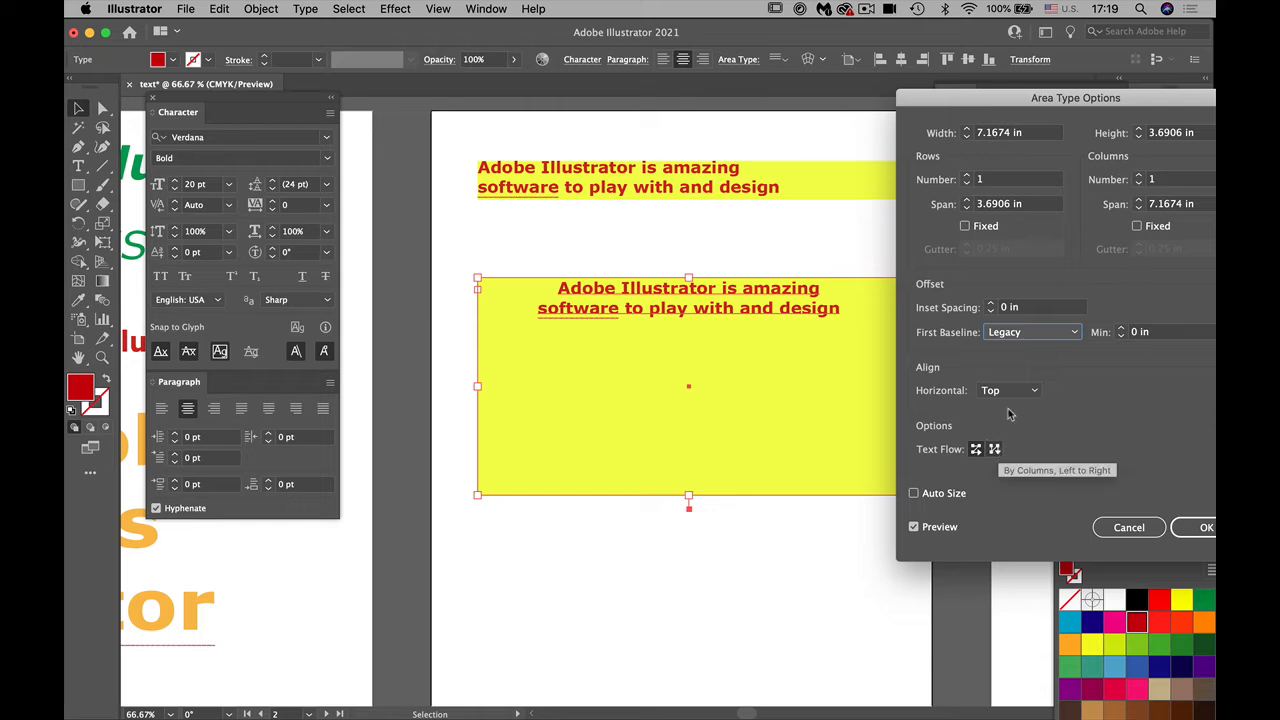
Step: Increase the lower yellow frame's inset spacing to 1.1875 in
left_click(990, 304)
left_click(991, 304)
left_click(991, 304)
left_click(991, 304)
left_click(991, 304)
left_click(991, 304)
left_click(991, 304)
left_click(991, 304)
left_click(991, 304)
left_click(991, 304)
left_click(991, 304)
left_click(991, 304)
left_click(991, 304)
left_click(991, 304)
left_click(991, 304)
left_click(991, 304)
left_click(991, 304)
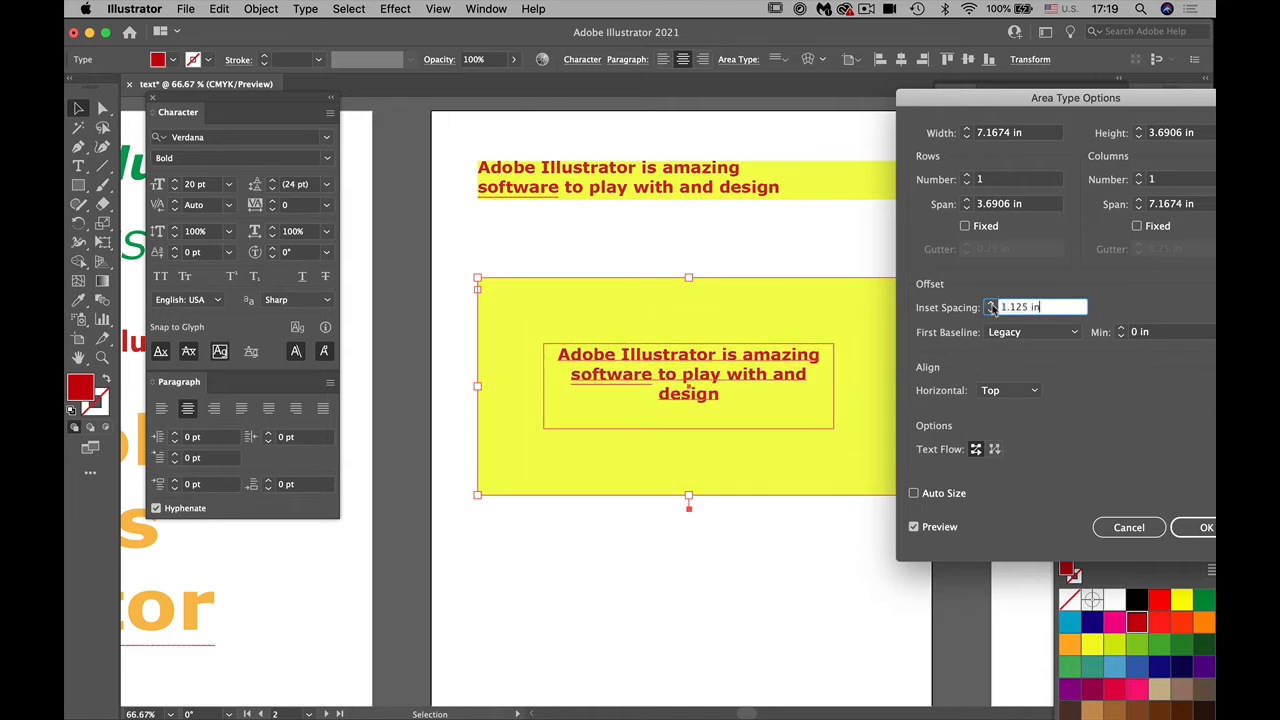
left_click(991, 304)
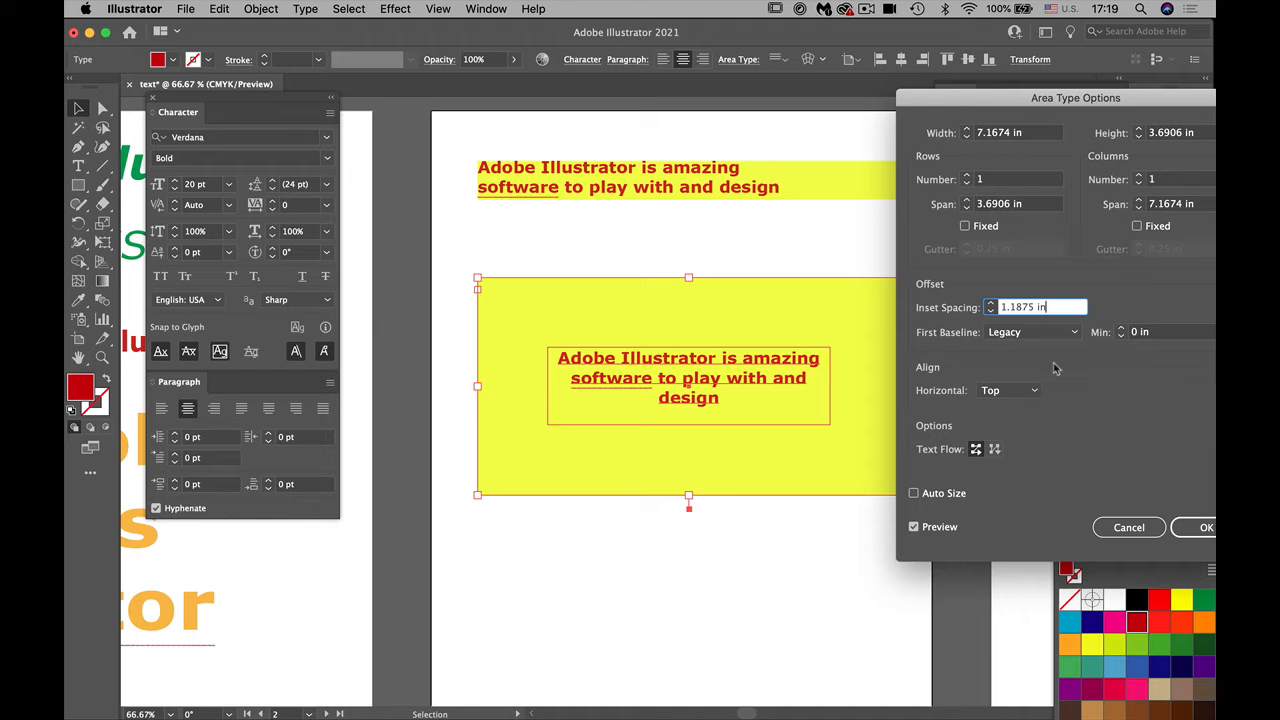
Step: Apply the area type options with Auto Size off and move the lower yellow frame up closer to the upper one
left_click(915, 494)
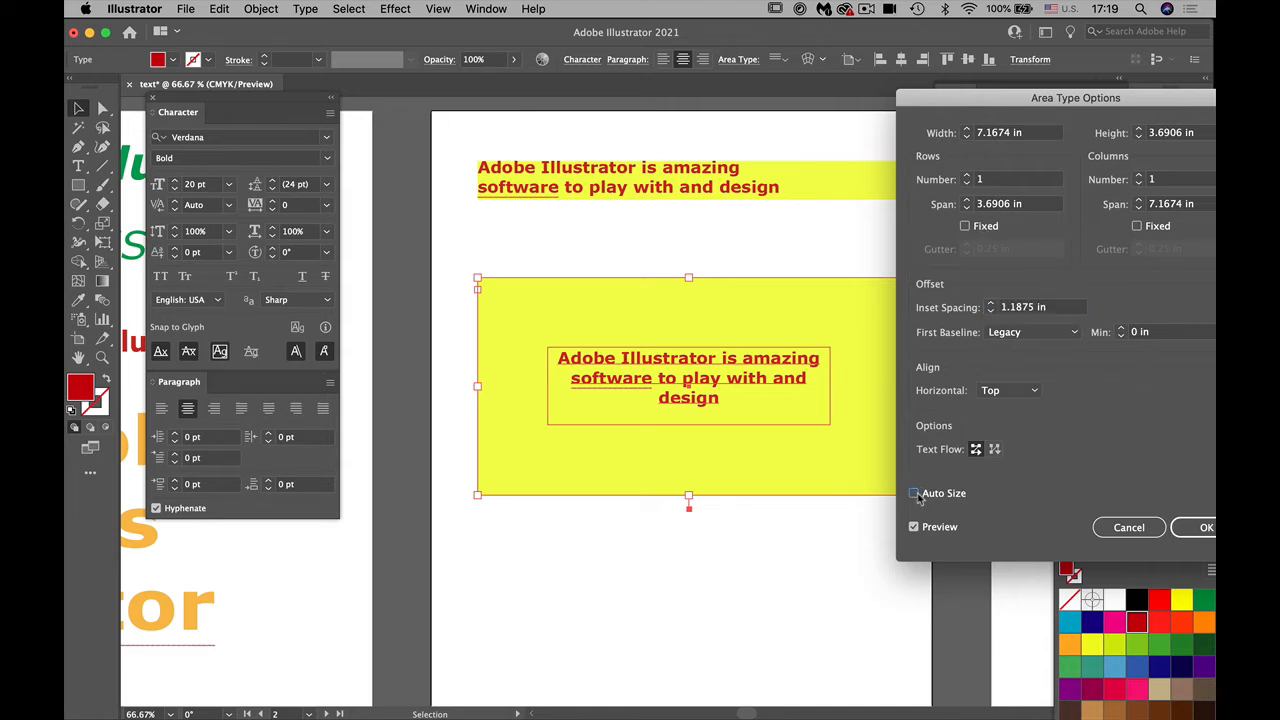
left_click(914, 494)
left_click(1182, 527)
left_click_drag(620, 400, 609, 343)
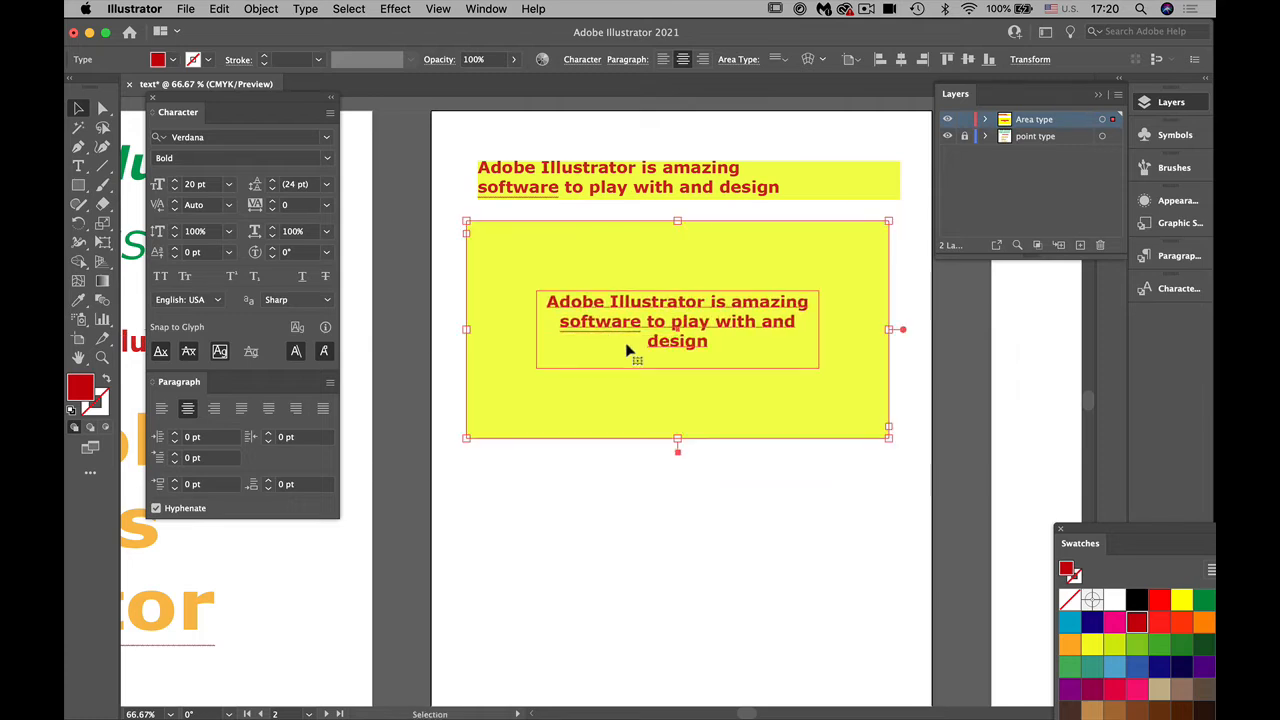
left_click(723, 644)
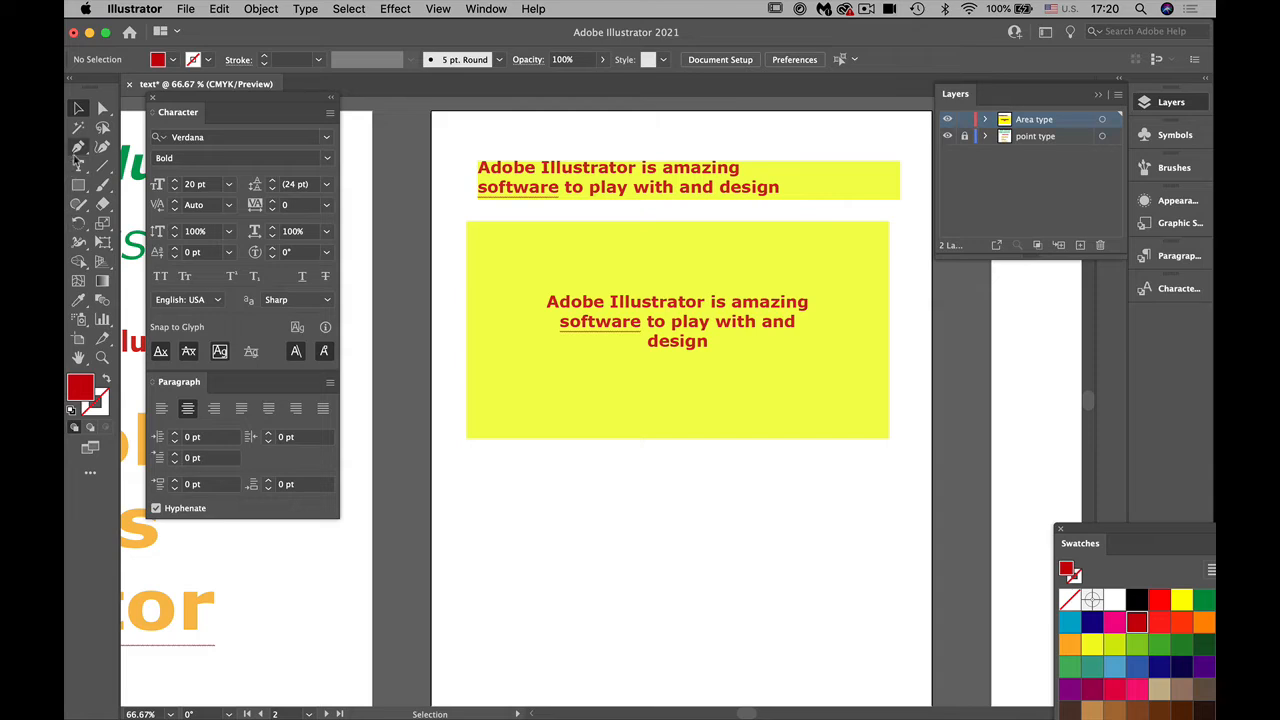
Step: Copy both text lines from the upper yellow frame
left_click(78, 165)
left_click_drag(780, 189, 380, 148)
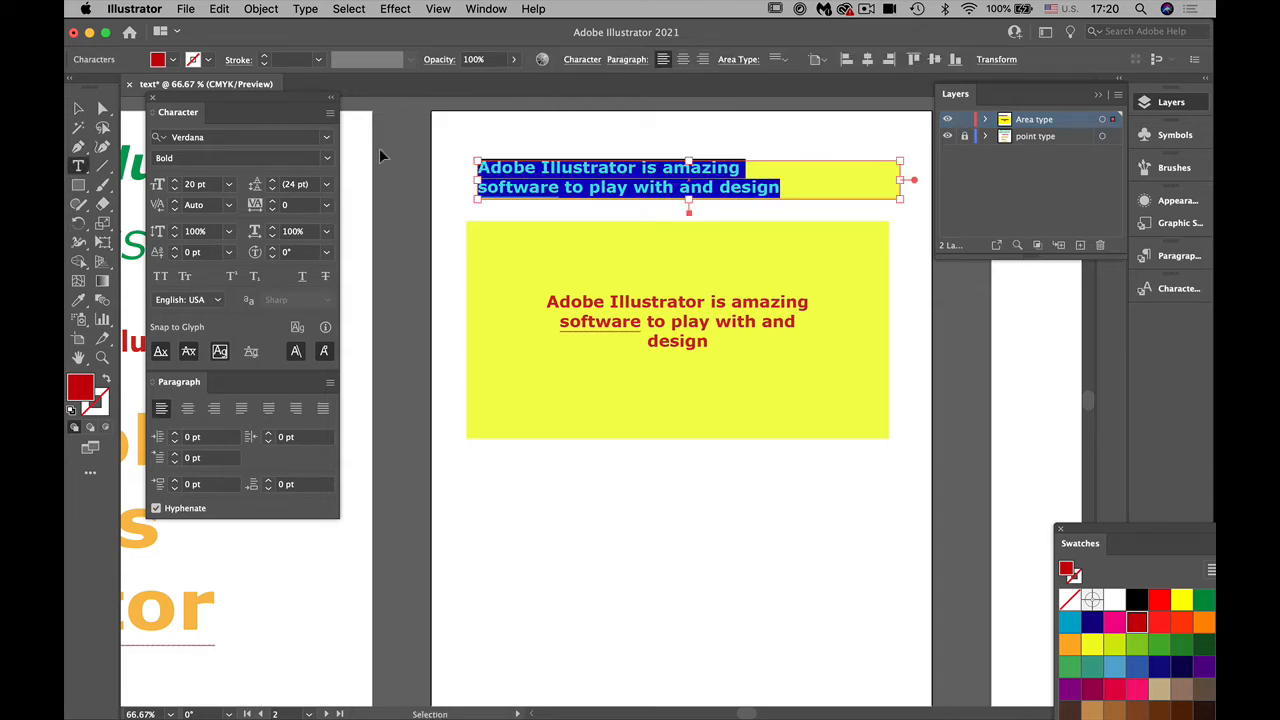
left_click(78, 107)
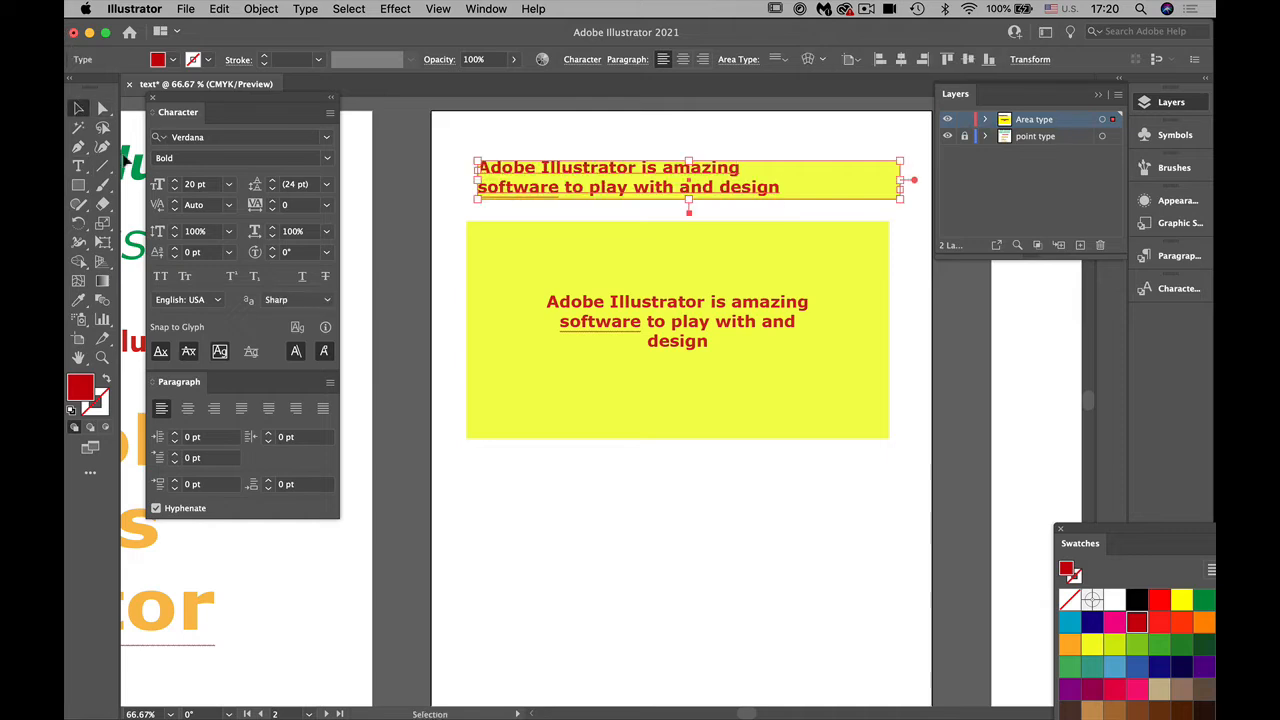
Step: Draw a red rectangle below the lower yellow frame, near the bottom of the artboard
left_click(78, 184)
left_click_drag(486, 473, 874, 688)
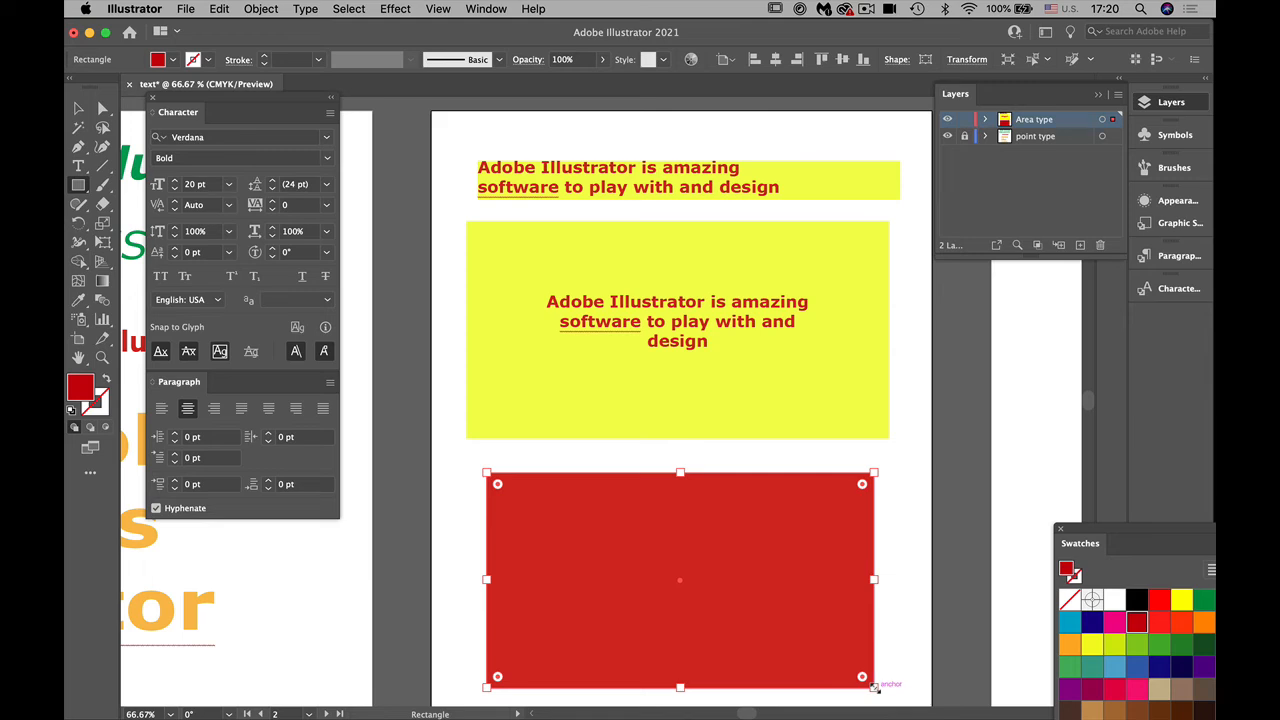
left_click(520, 453)
left_click(604, 406)
key("v")
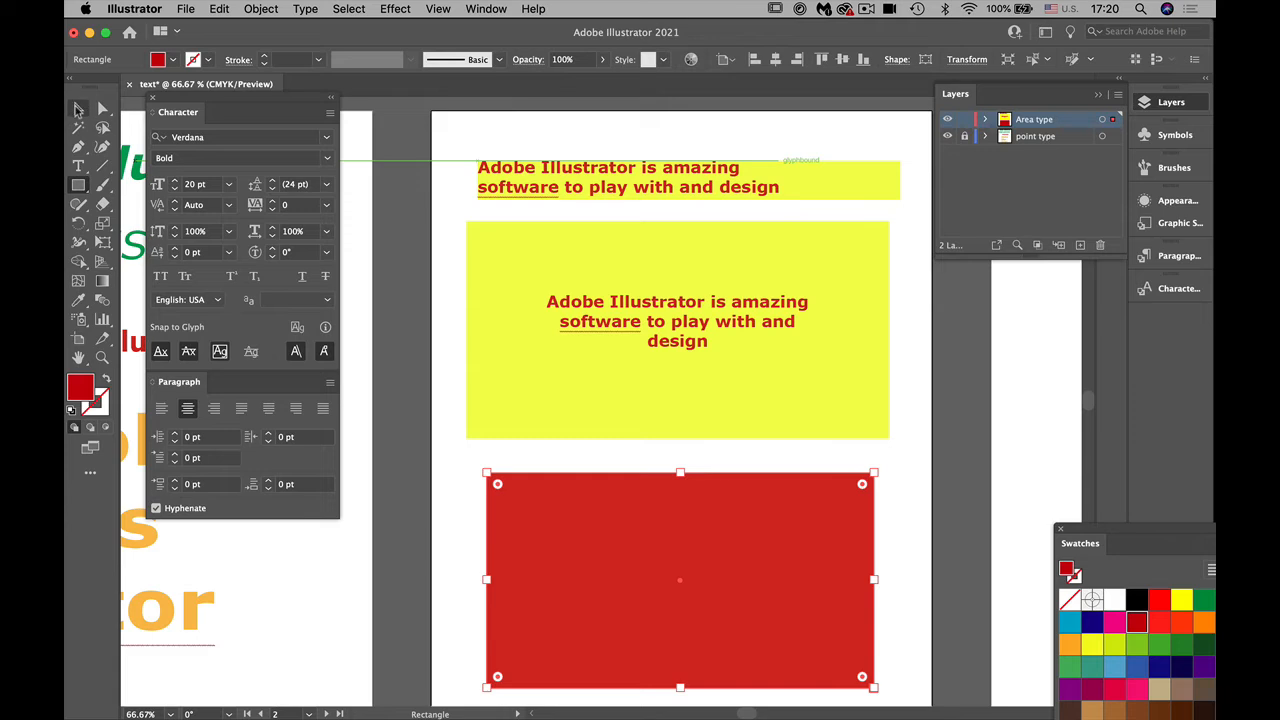
Step: Shorten the lower yellow frame slightly from its bottom edge and move it up directly beneath the upper frame
left_click(462, 466)
left_click(605, 400)
left_click_drag(678, 437, 679, 408)
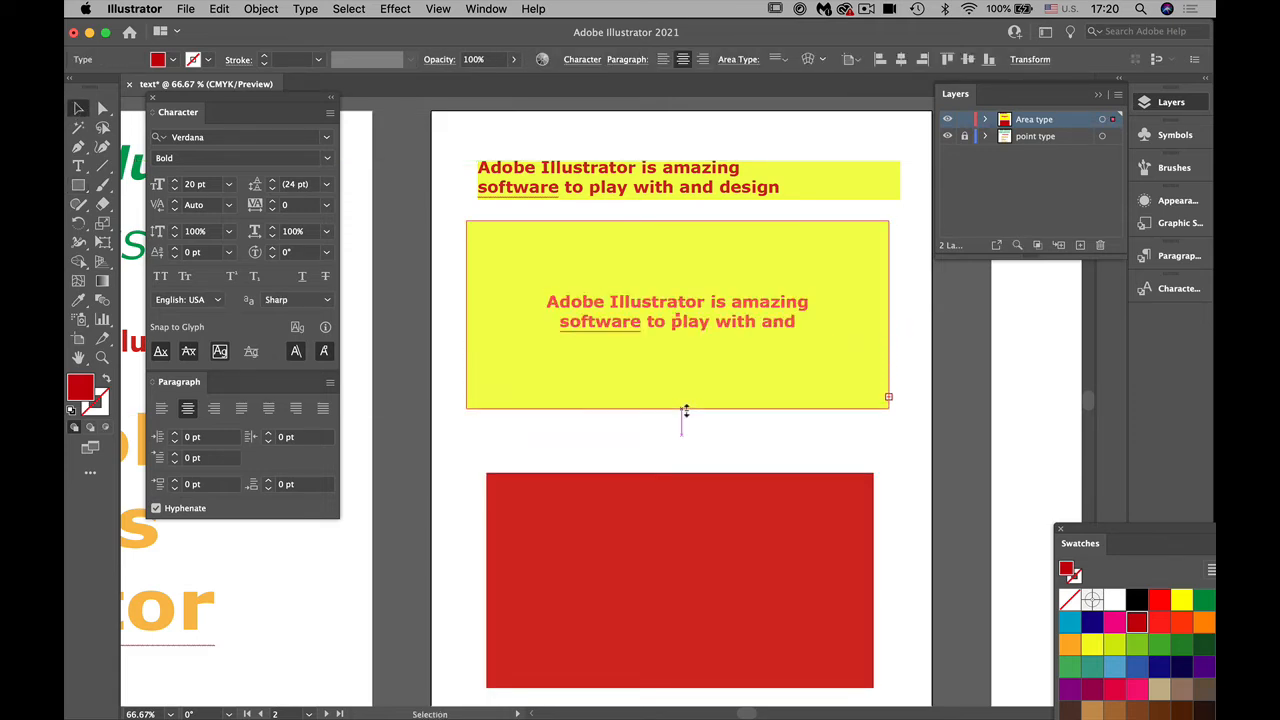
left_click_drag(603, 268, 588, 250)
left_click_drag(661, 390, 663, 408)
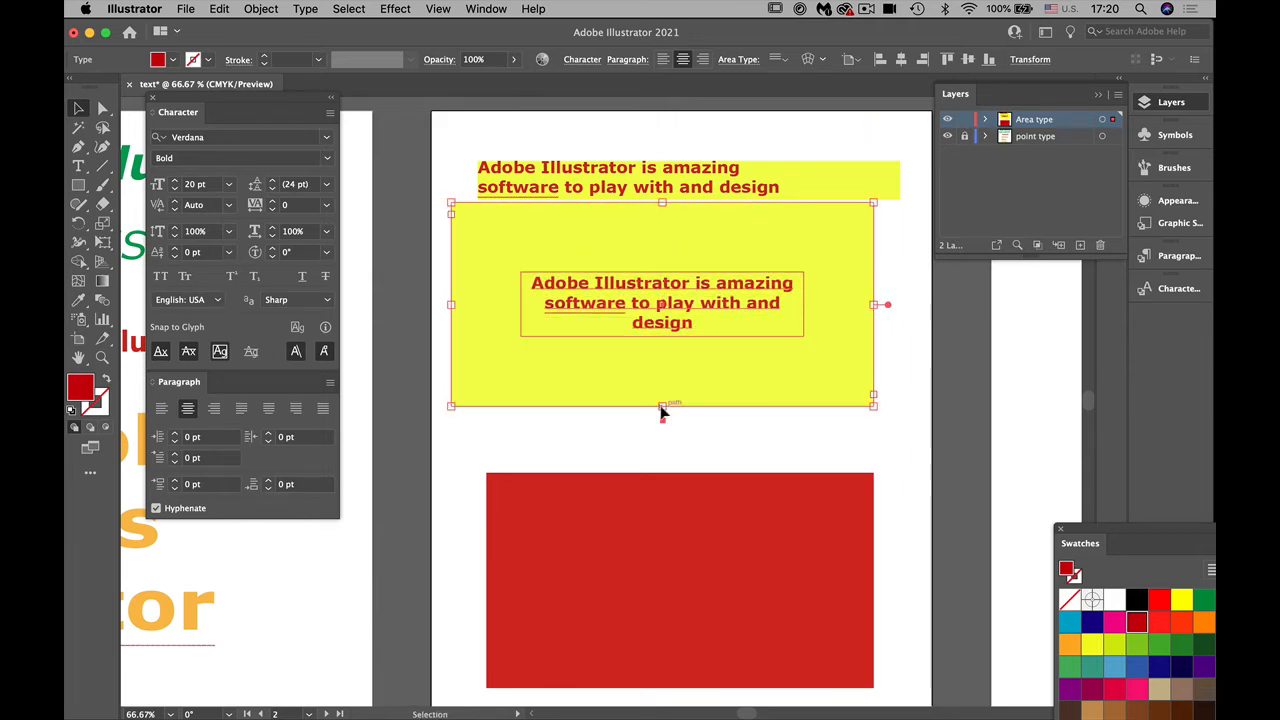
left_click(670, 543)
left_click(560, 438)
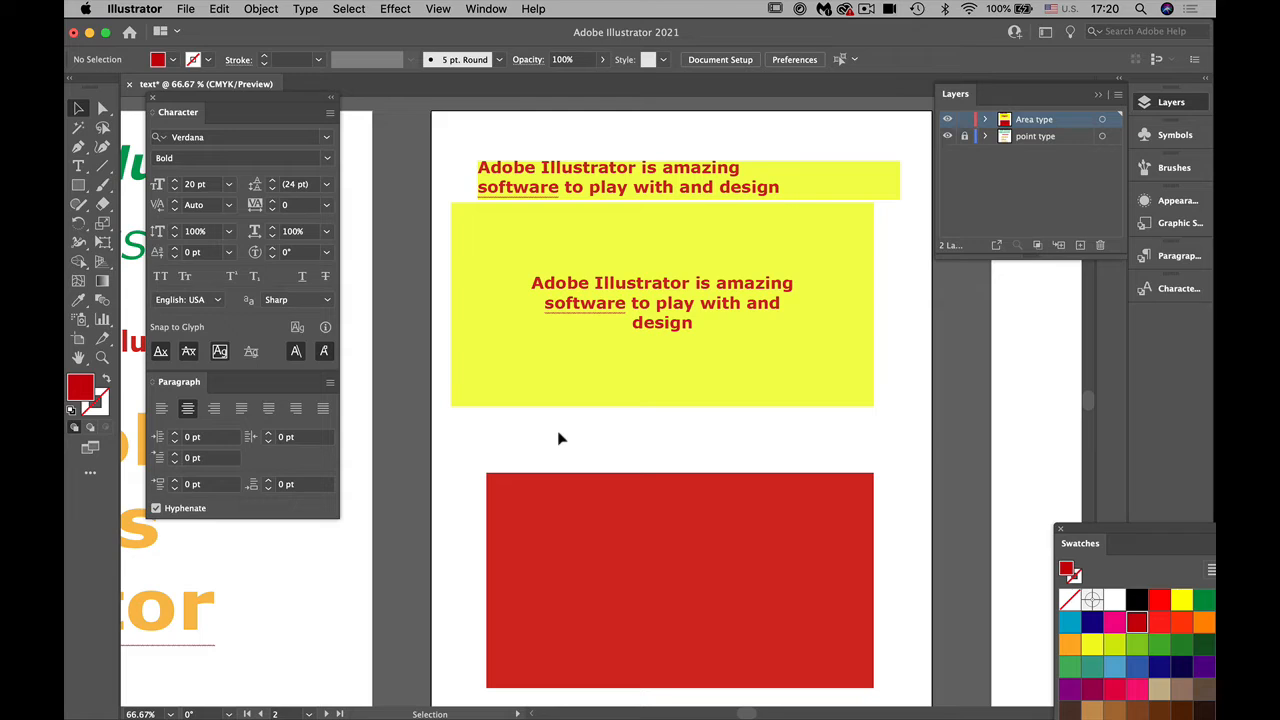
Step: Fill the new red rectangle with yellow
left_click(78, 166)
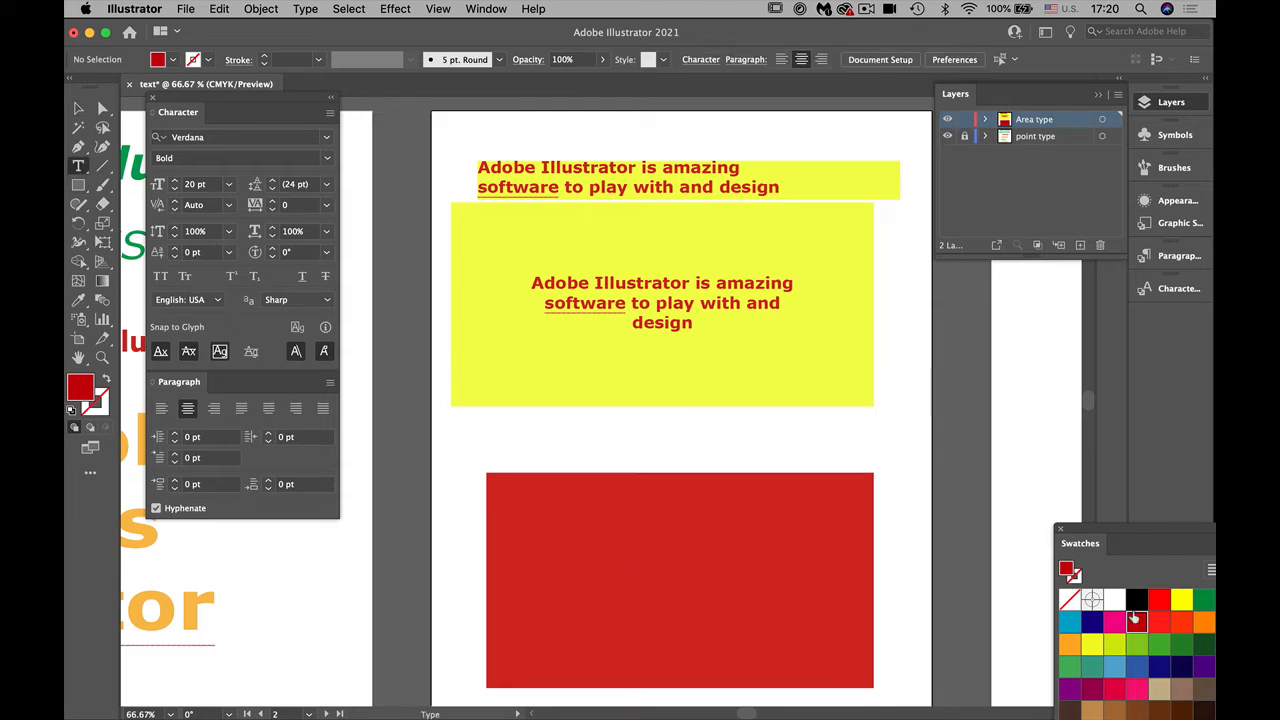
left_click(852, 529, "super")
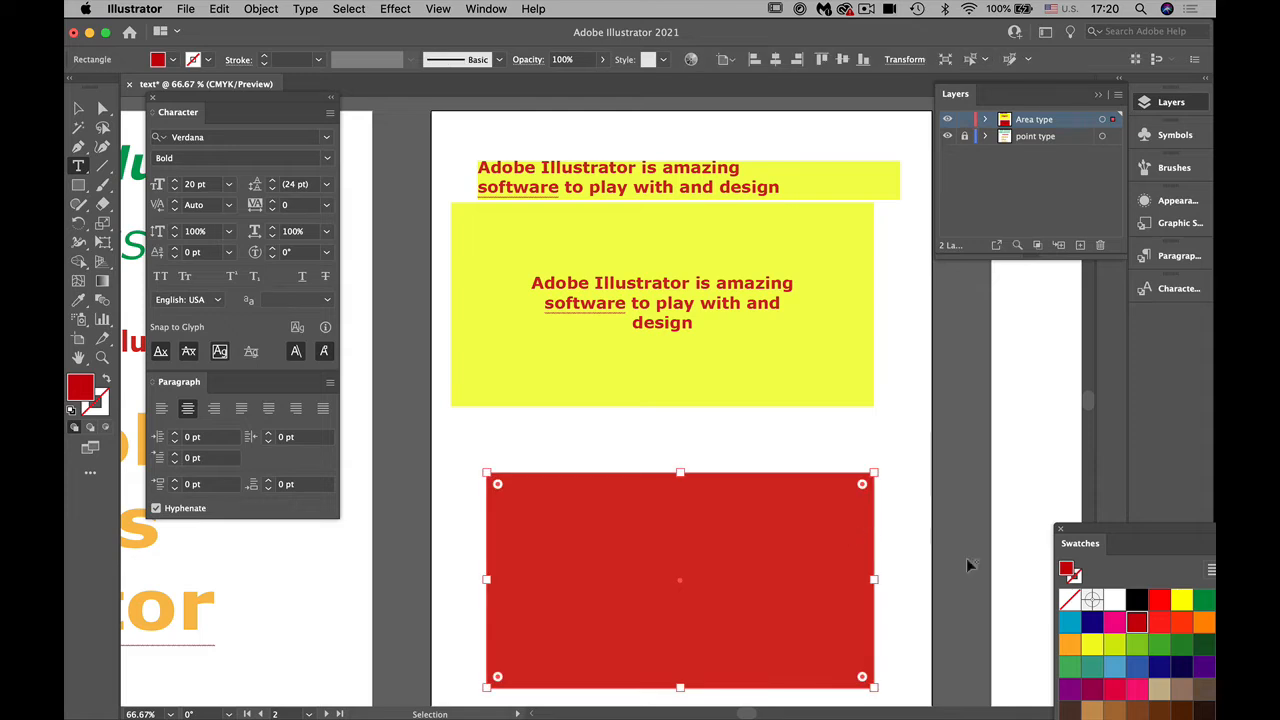
left_click(1181, 599)
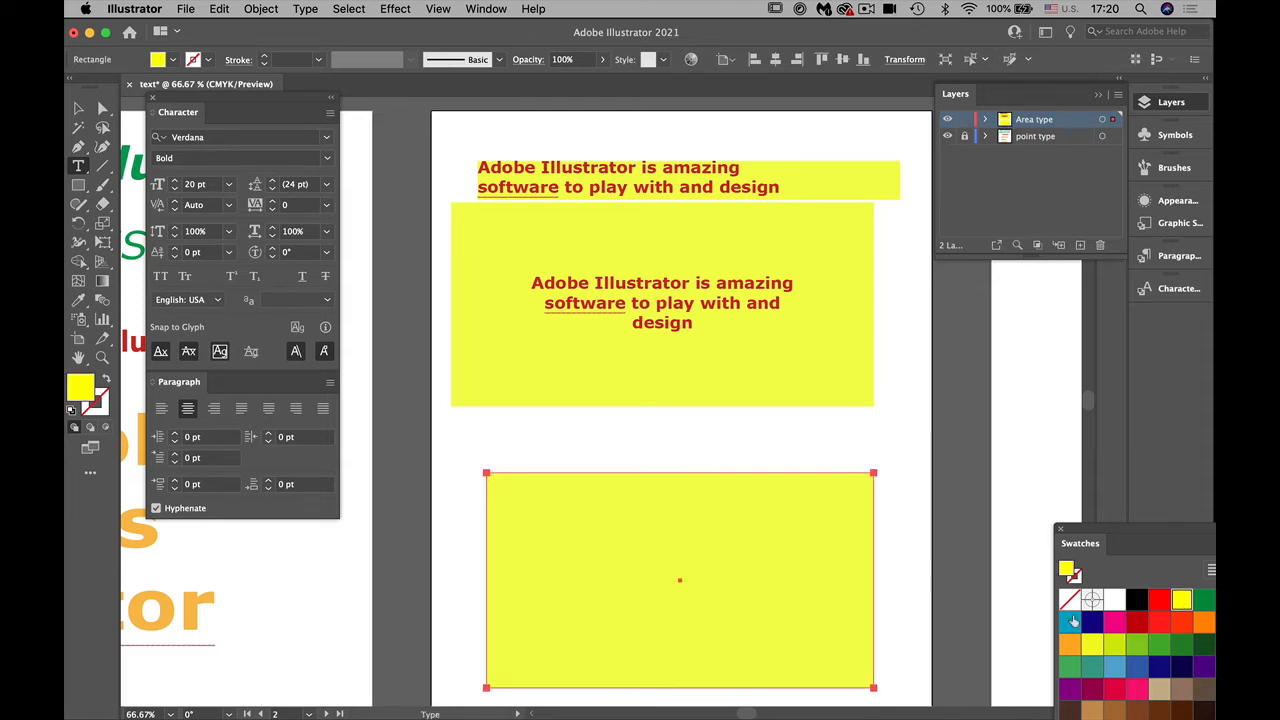
Step: Paste the copied text as point type above the new rectangle and centre-align it
key("super+1")
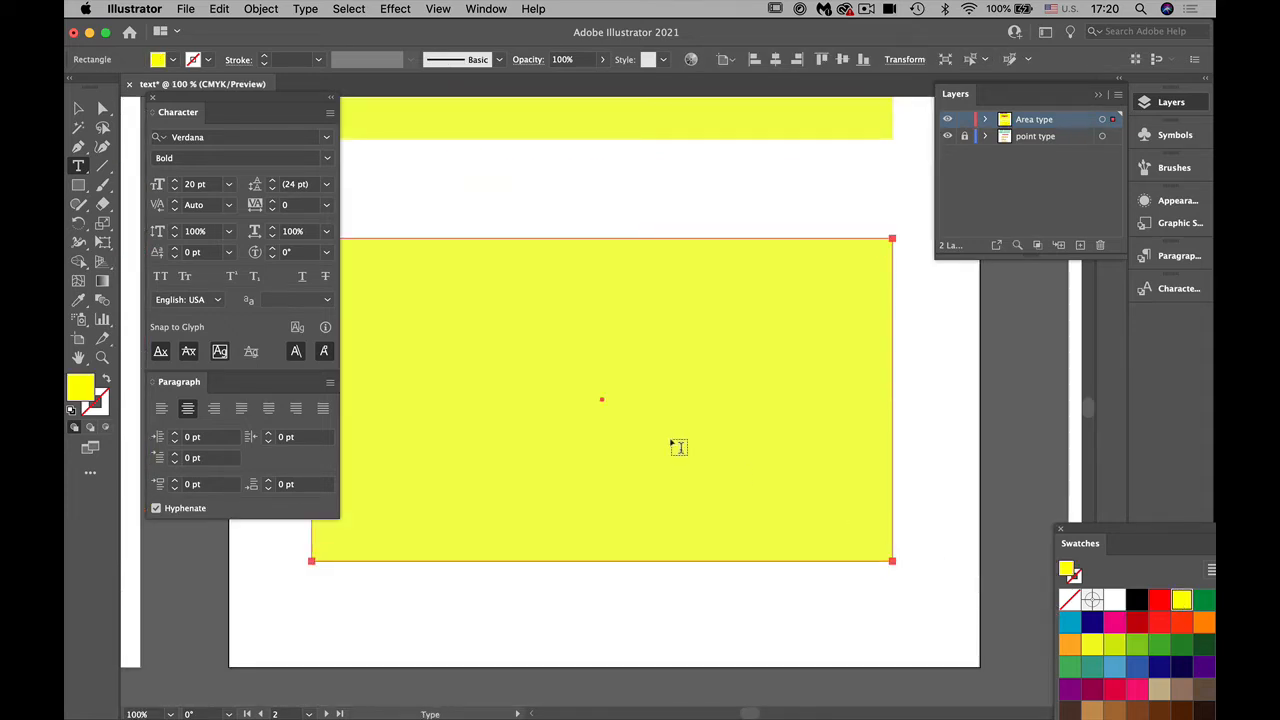
left_click_drag(634, 429, 771, 458)
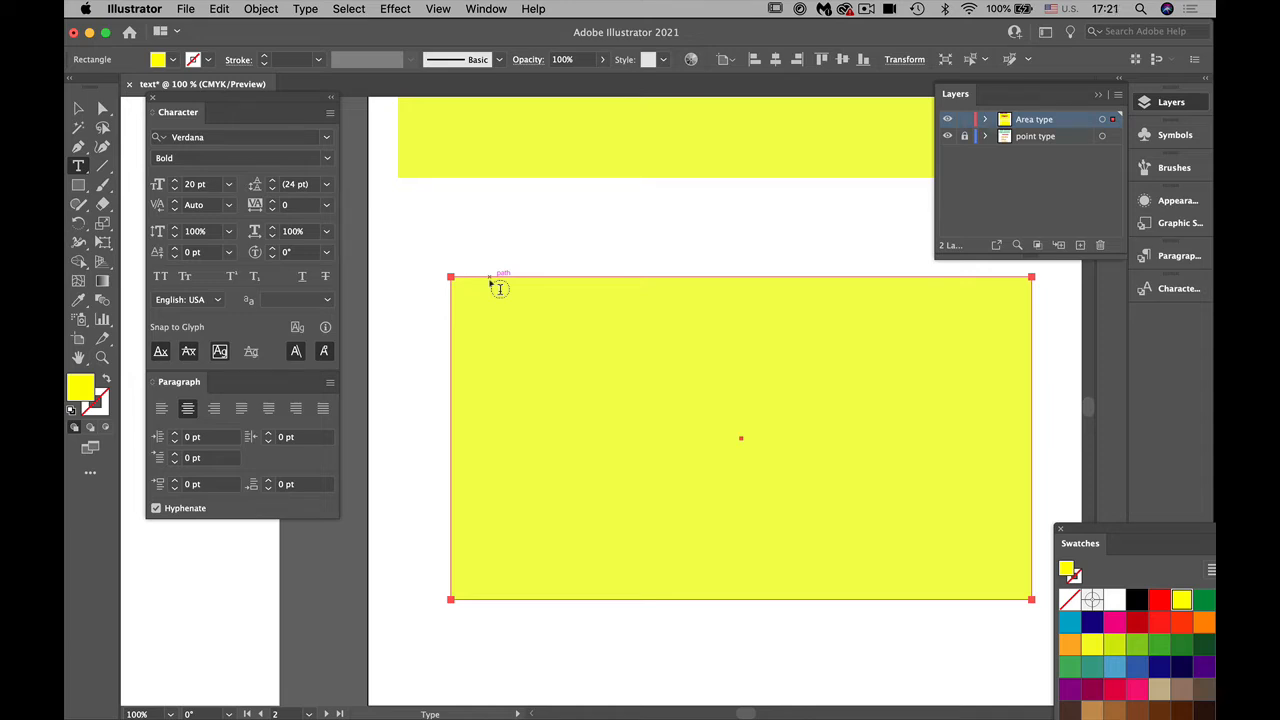
left_click(452, 211)
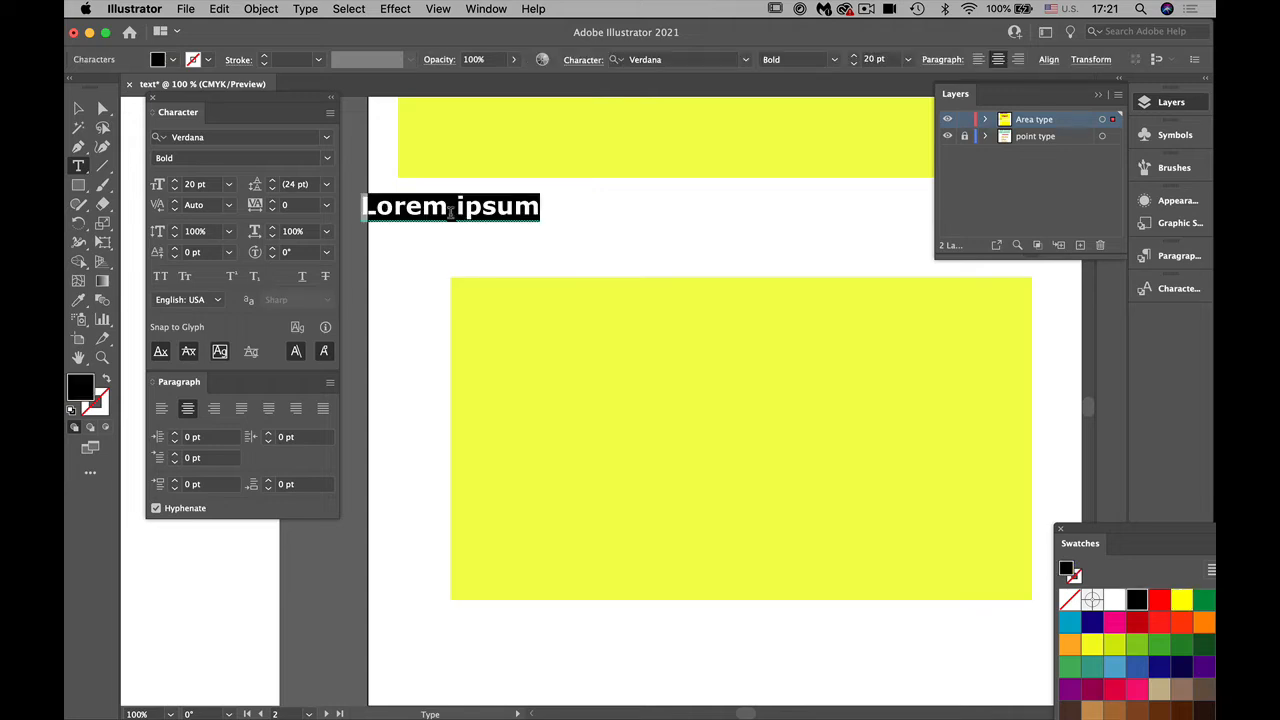
type("Adobe Illustrator is amazing software to play with and design")
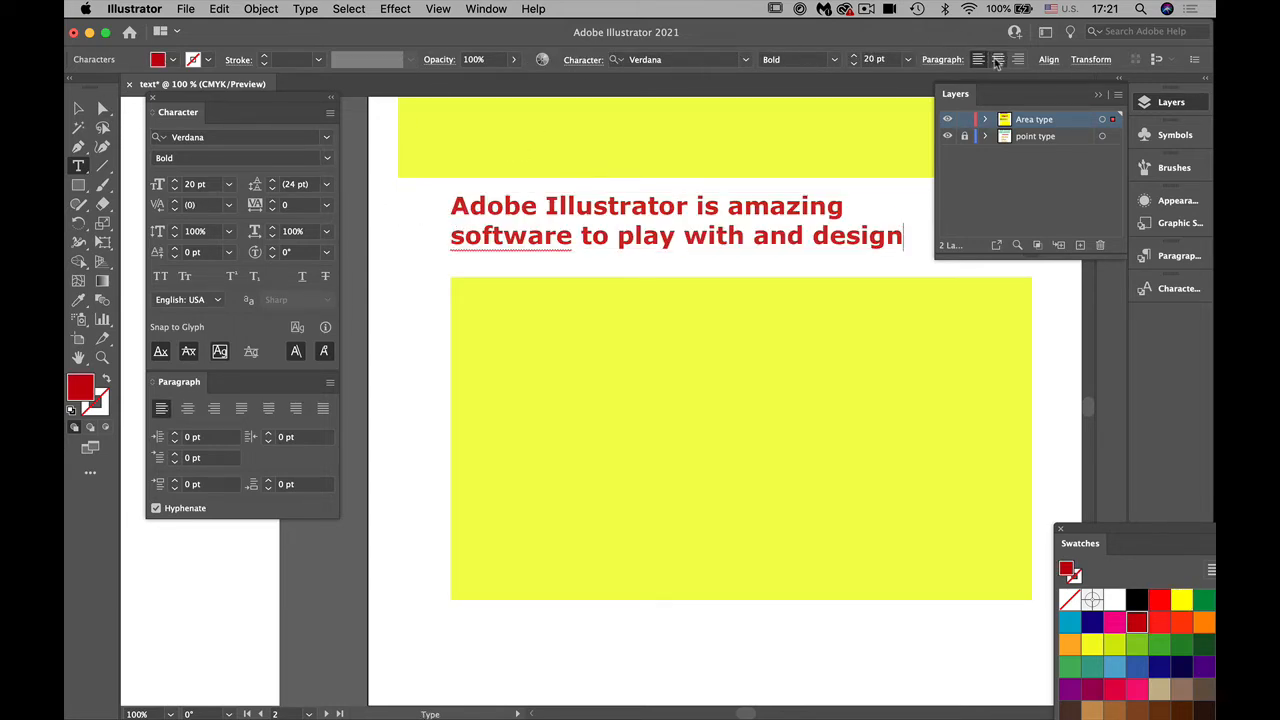
left_click(997, 59)
key("Escape")
Step: Move the centred point text onto the new yellow rectangle, near its upper edge
left_click_drag(483, 233, 771, 434)
left_click(727, 558)
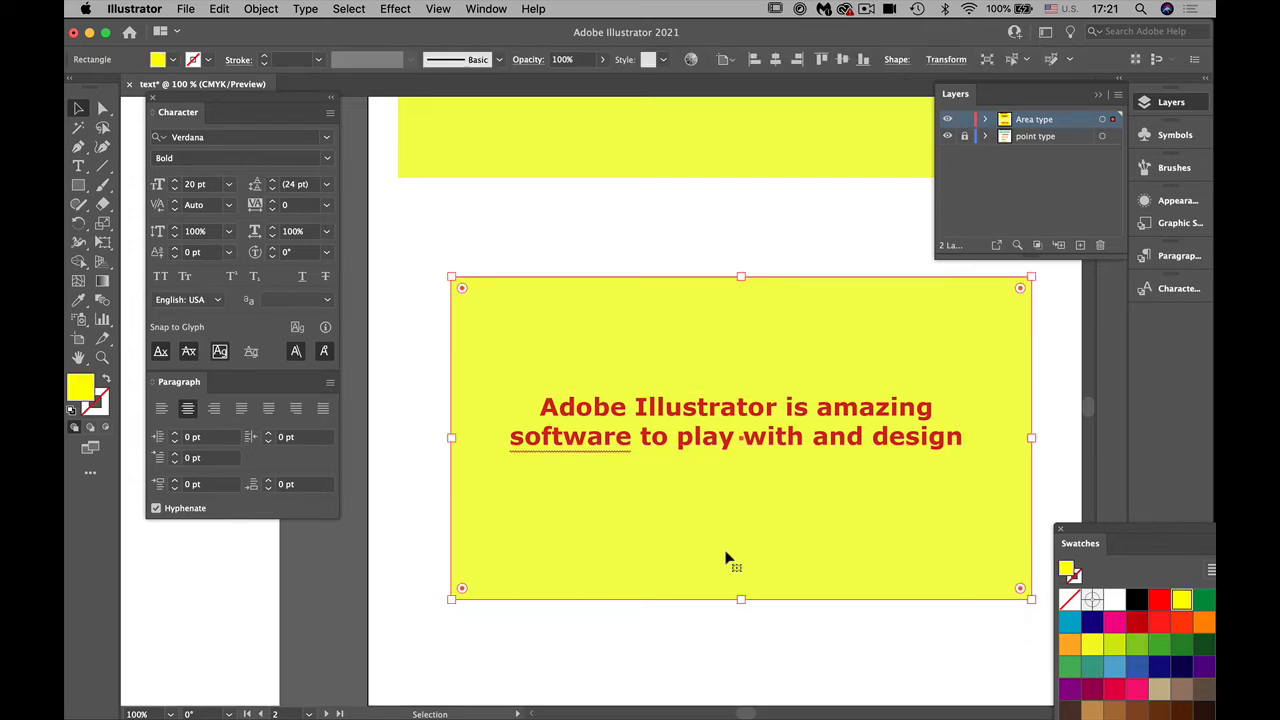
left_click(607, 441)
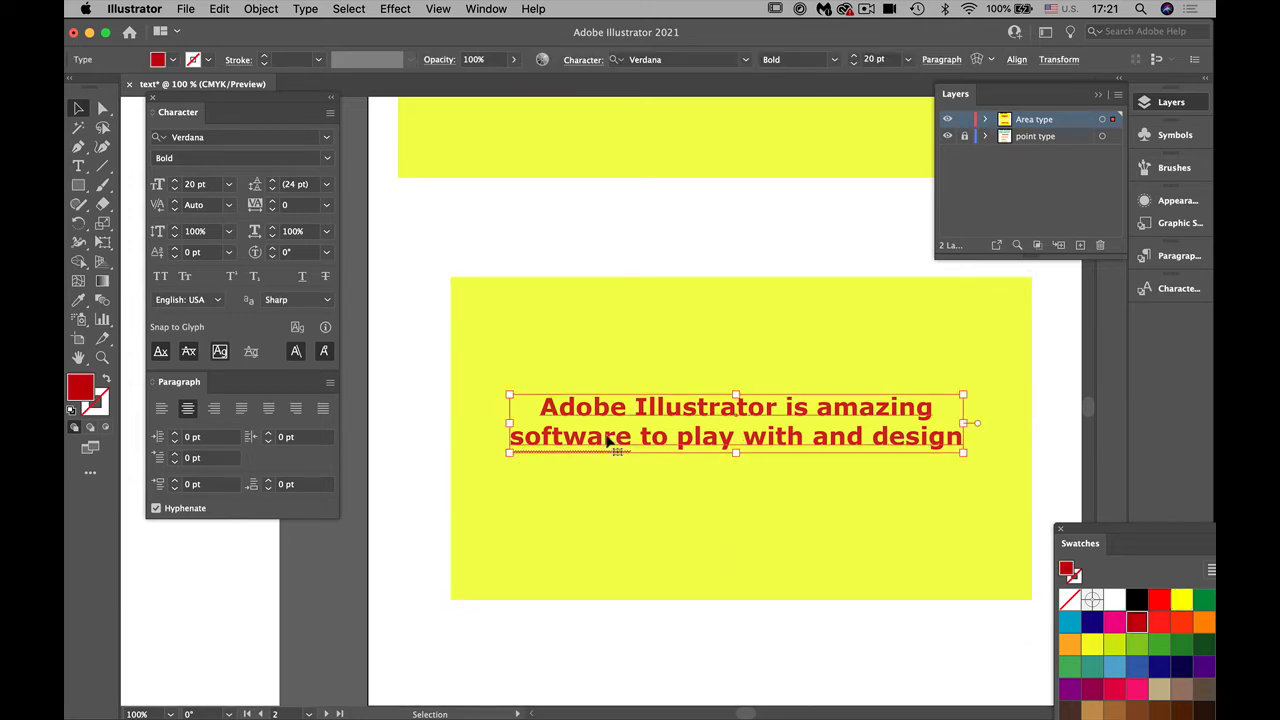
left_click_drag(607, 441, 543, 346)
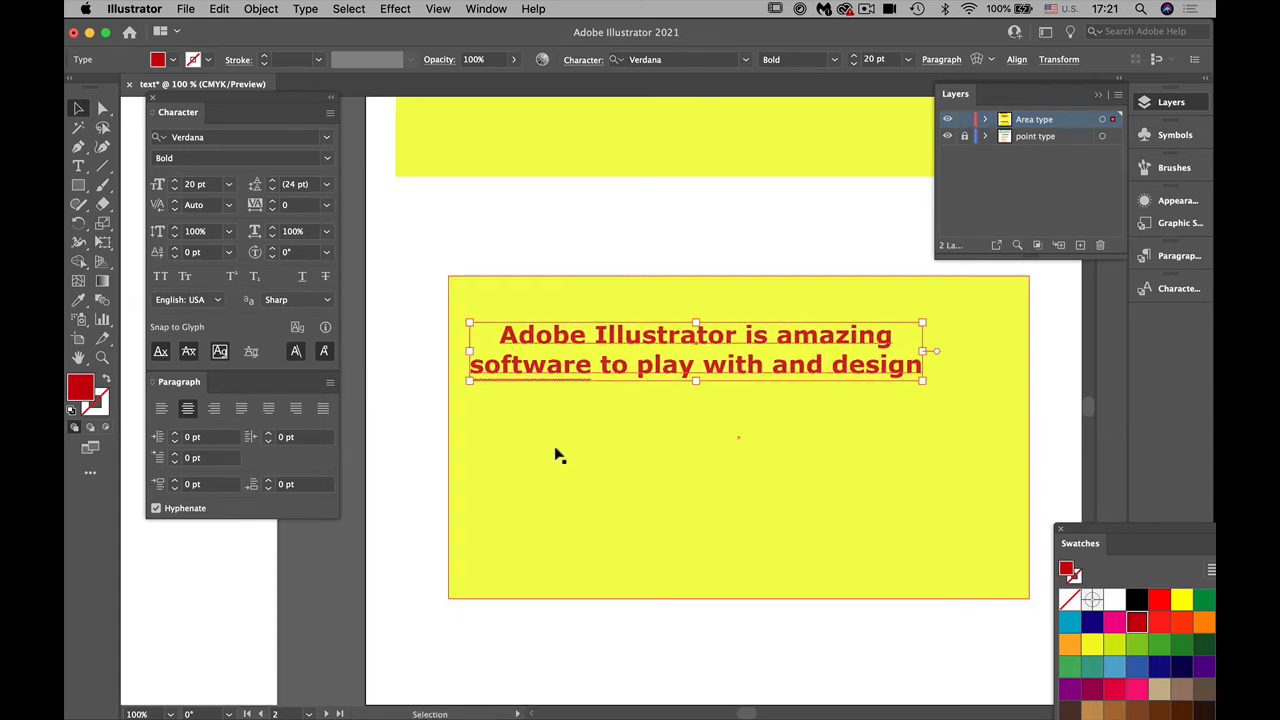
left_click(558, 458)
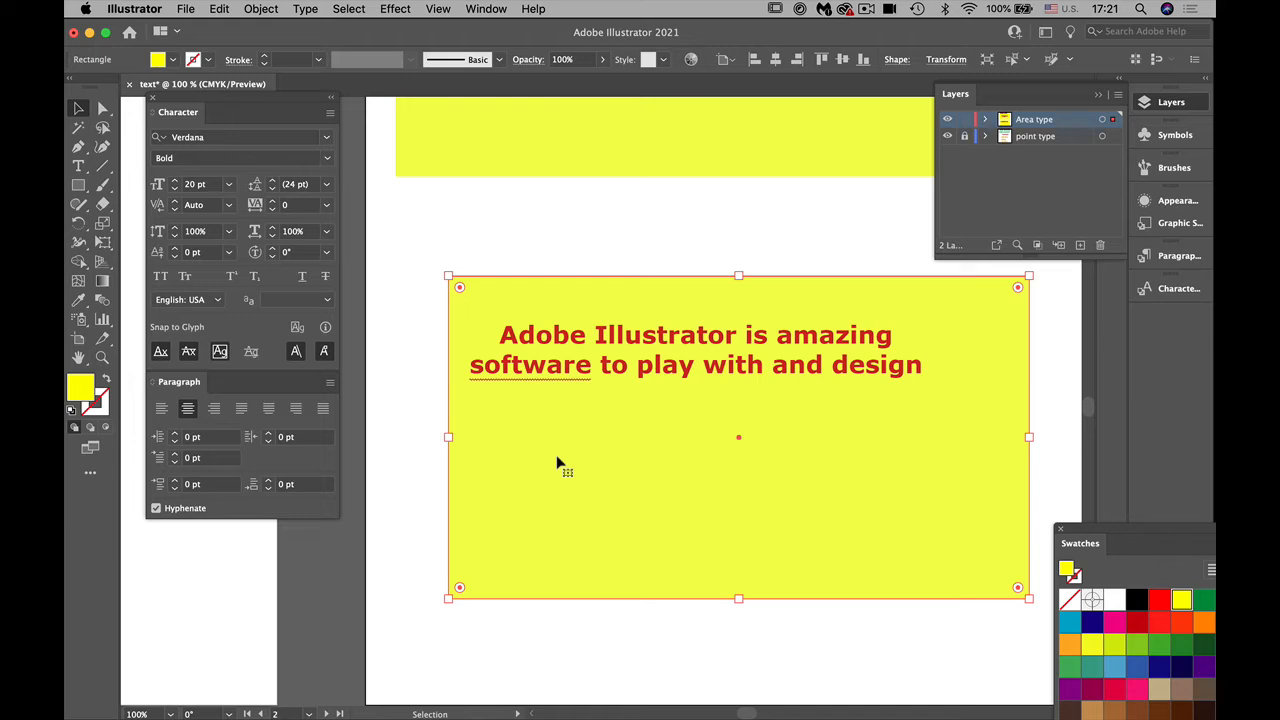
Step: Create a new layer named "area place" and lock the Area type layer
key("a")
key("super+equal")
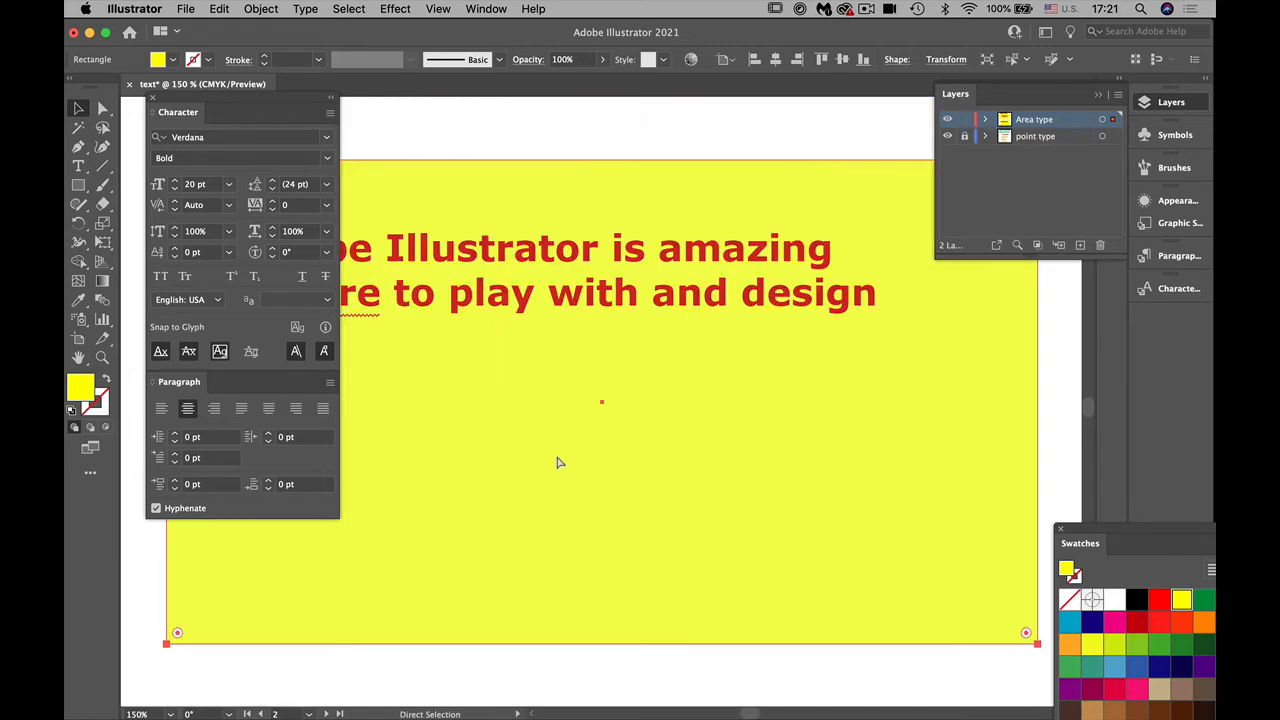
key("super+minus")
key("super+minus")
key("super+minus")
key("super+minus")
key("v")
scroll(650, 420, "right", 5)
scroll(650, 420, "up", 3)
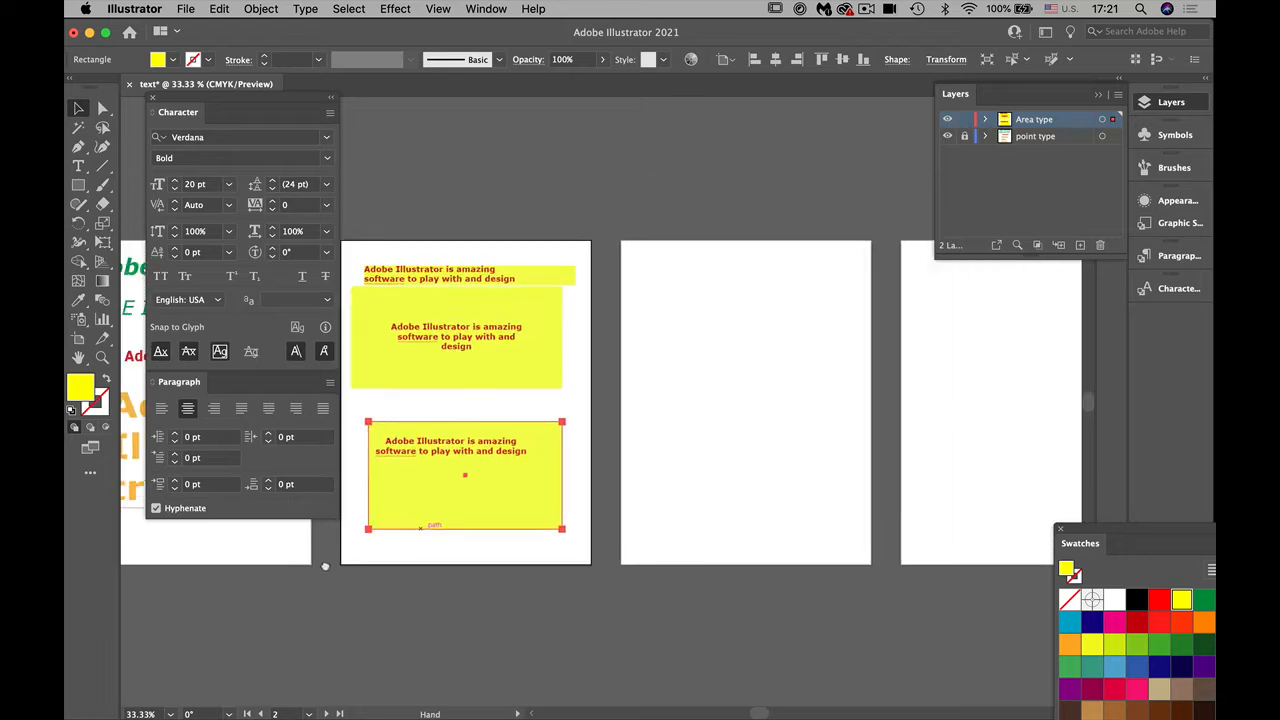
left_click(1080, 244)
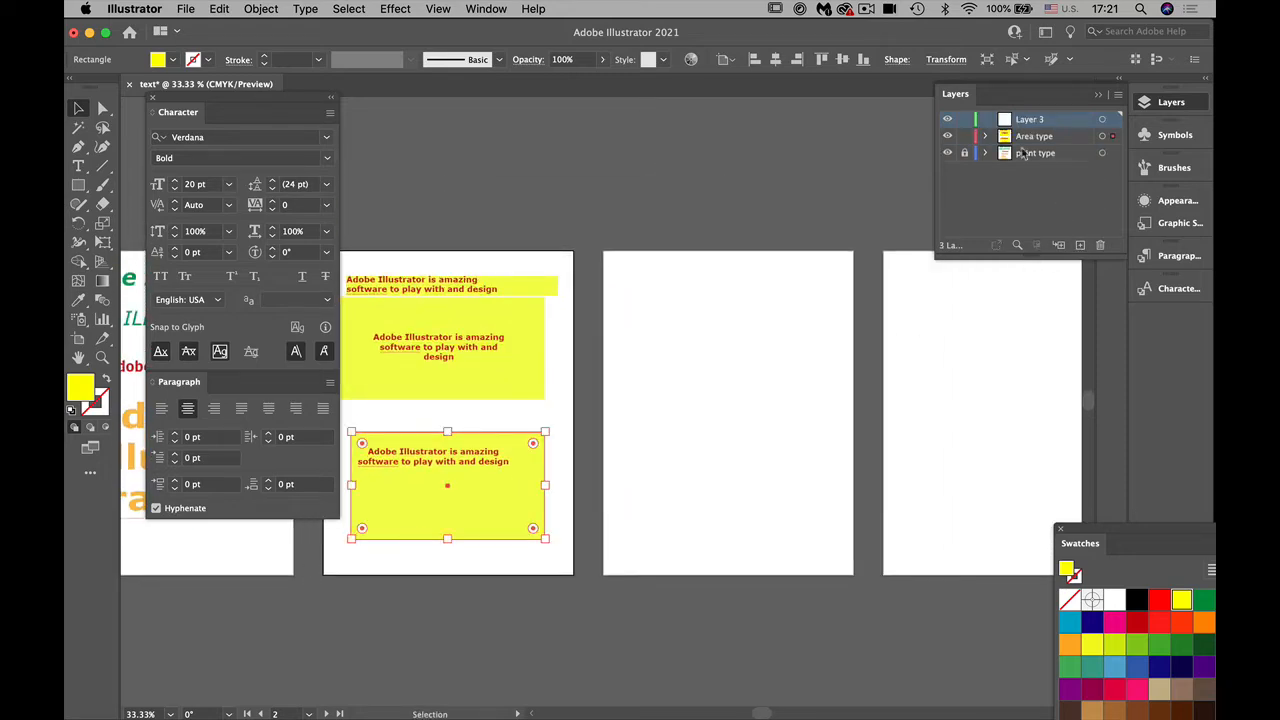
double_click(1032, 121)
type("ar")
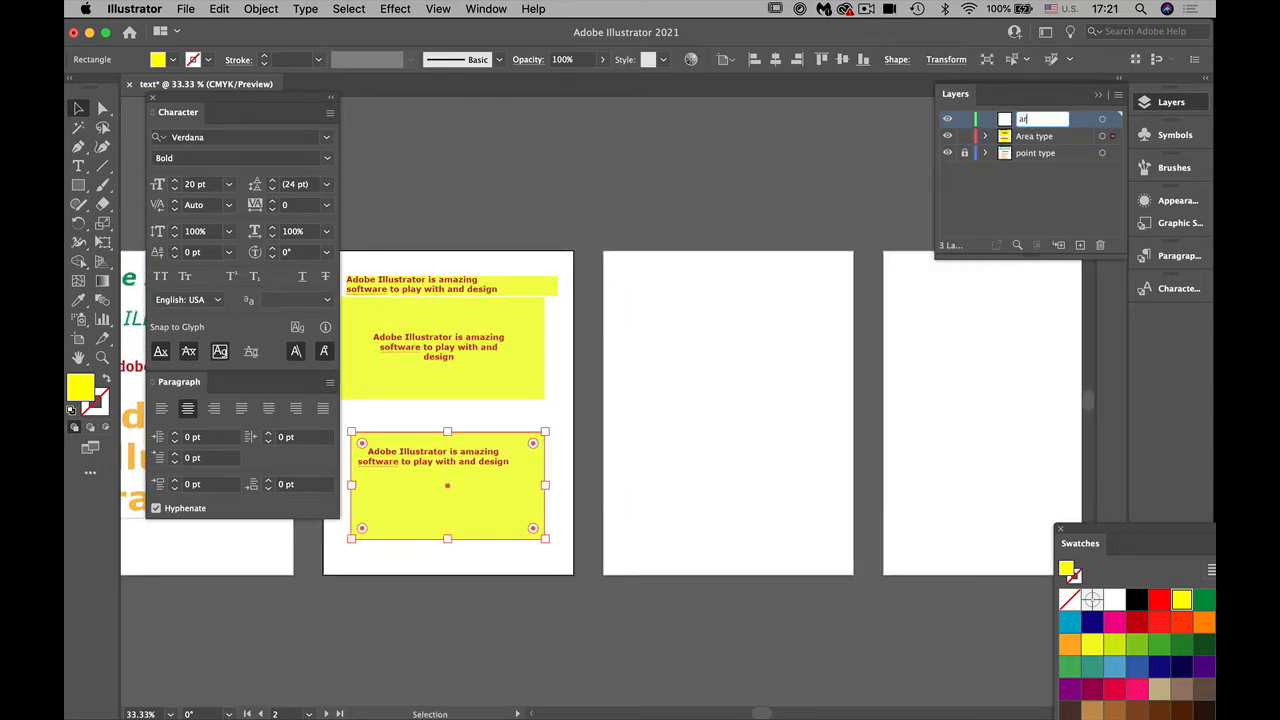
type("ea place")
key("Return")
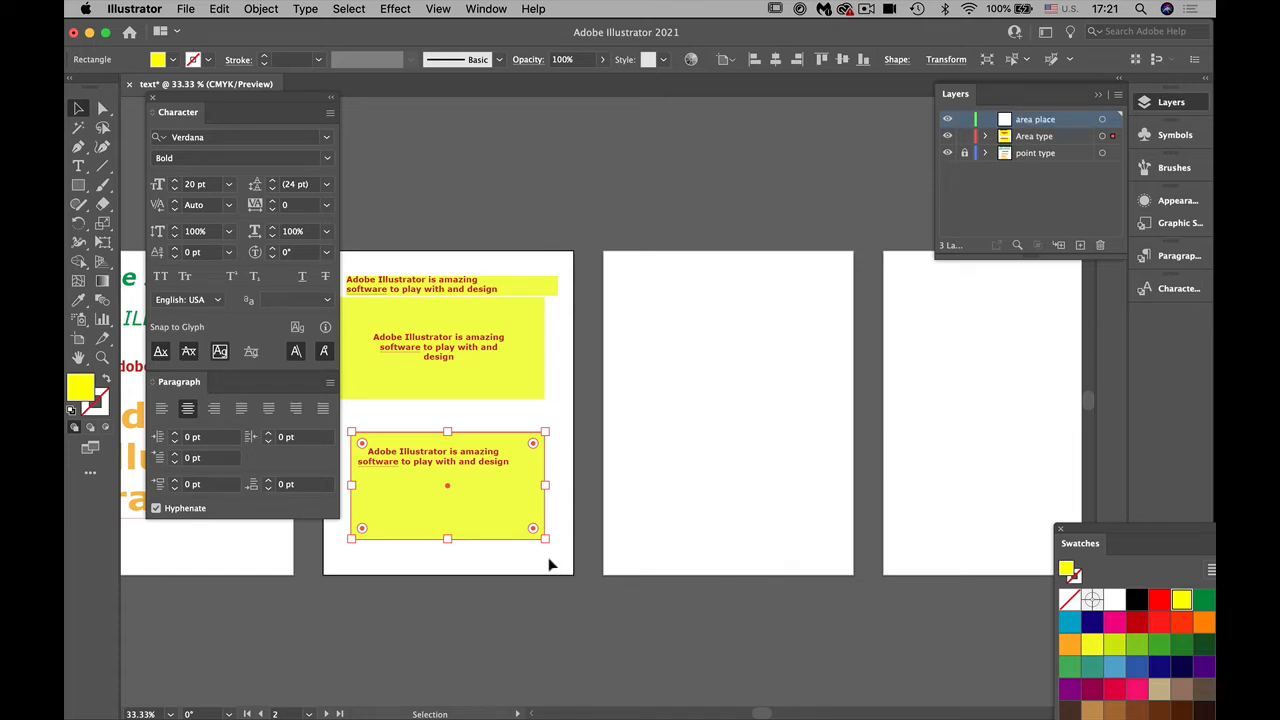
left_click(553, 563)
left_click(964, 136)
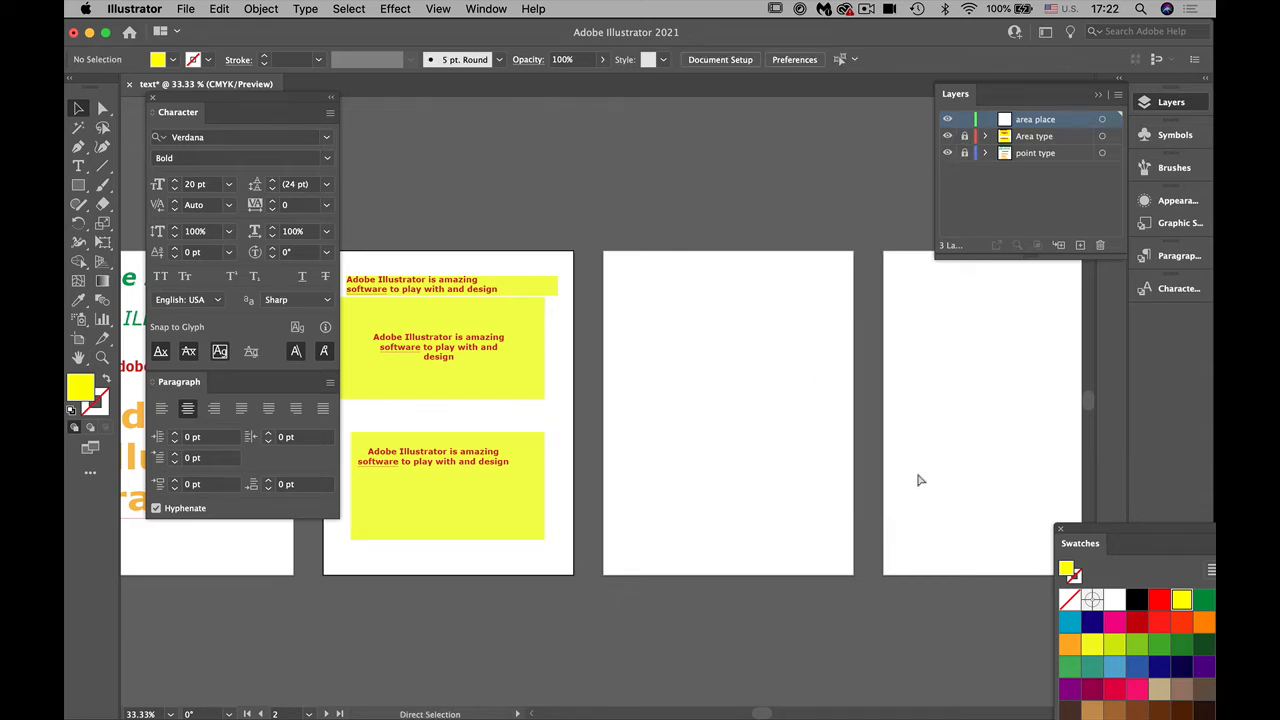
Step: Choose the typography DOCX file from the Text folder for placing, with All Documents enabled
key("super+equal")
left_click_drag(698, 468, 594, 477)
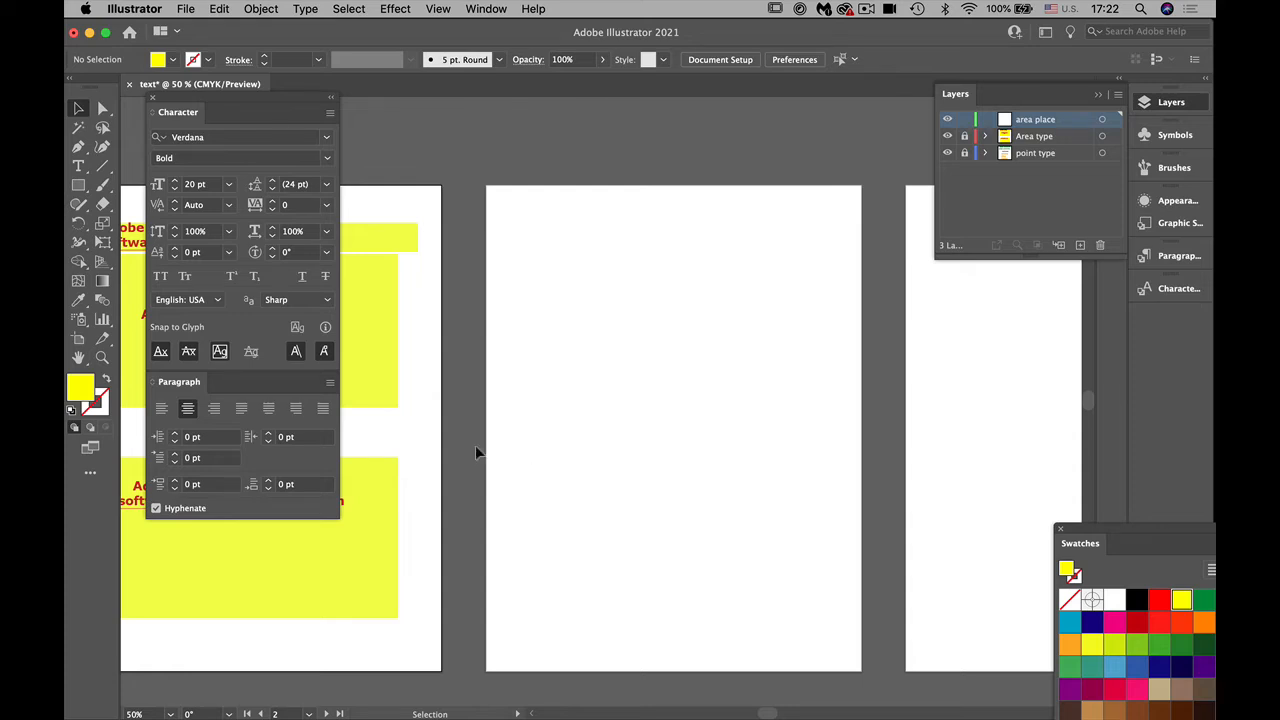
scroll(500, 440, "right", 2)
scroll(500, 440, "down", 1)
left_click(185, 8)
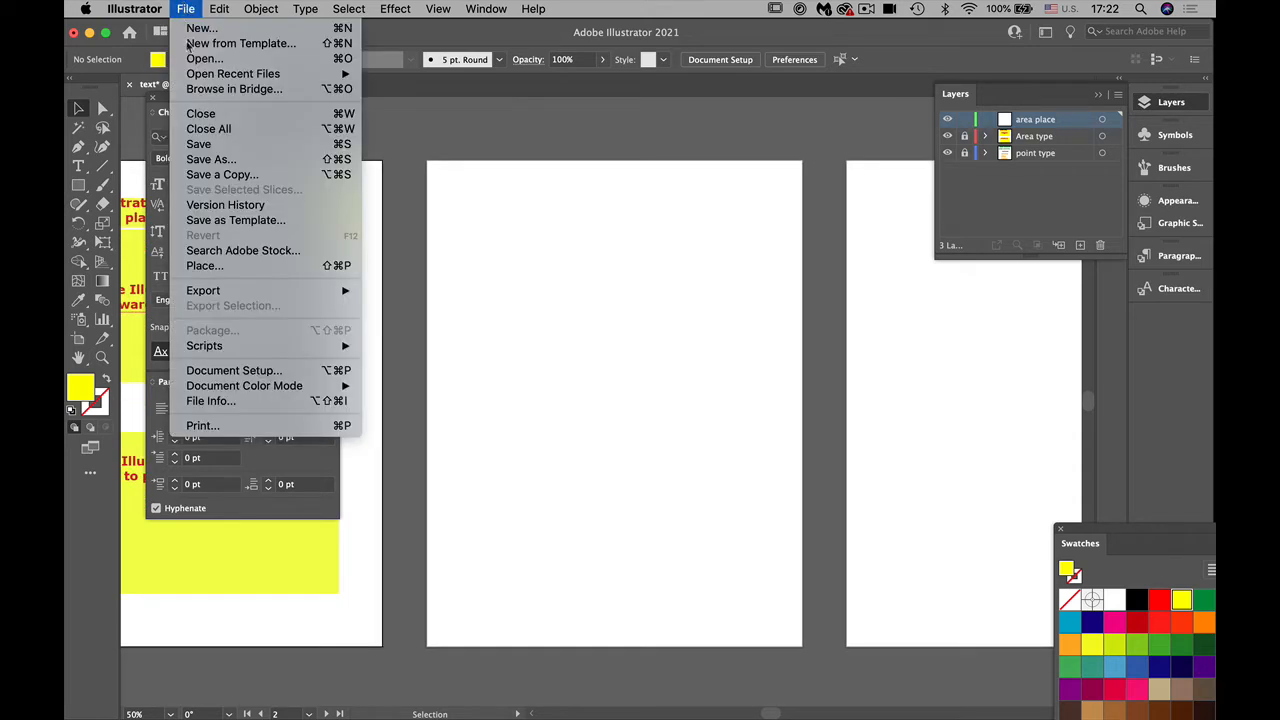
left_click(214, 270)
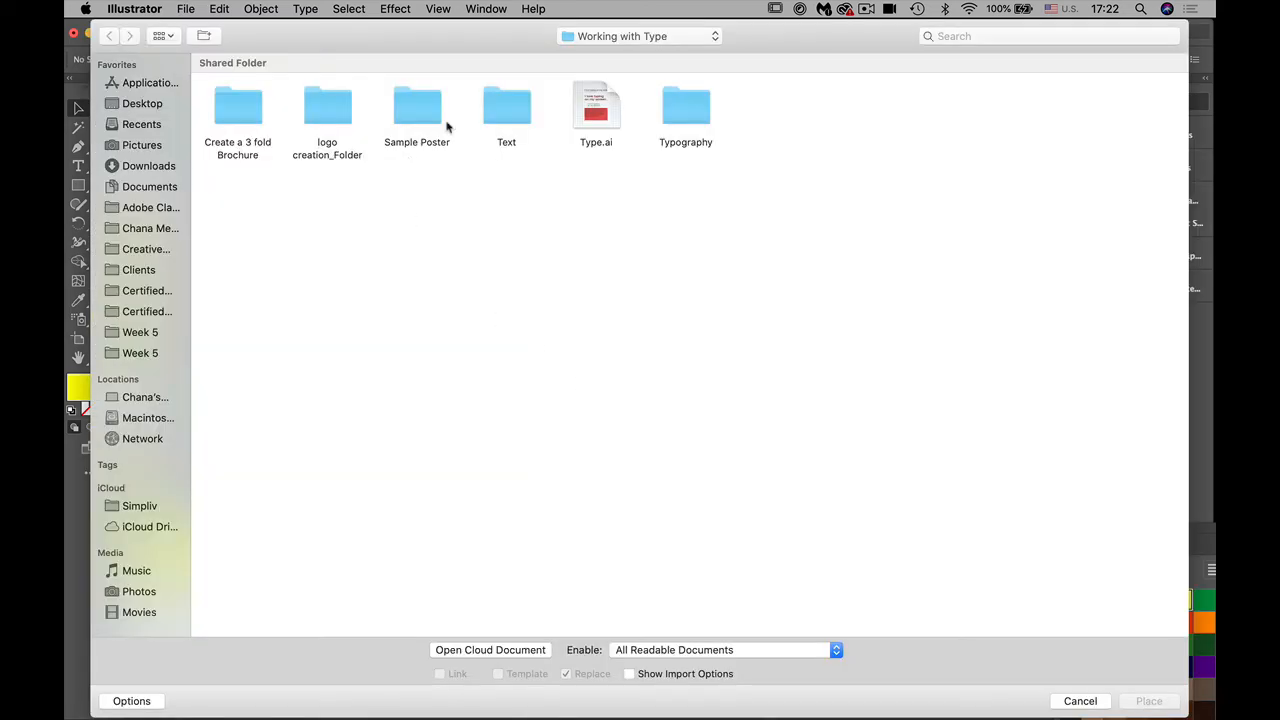
double_click(509, 112)
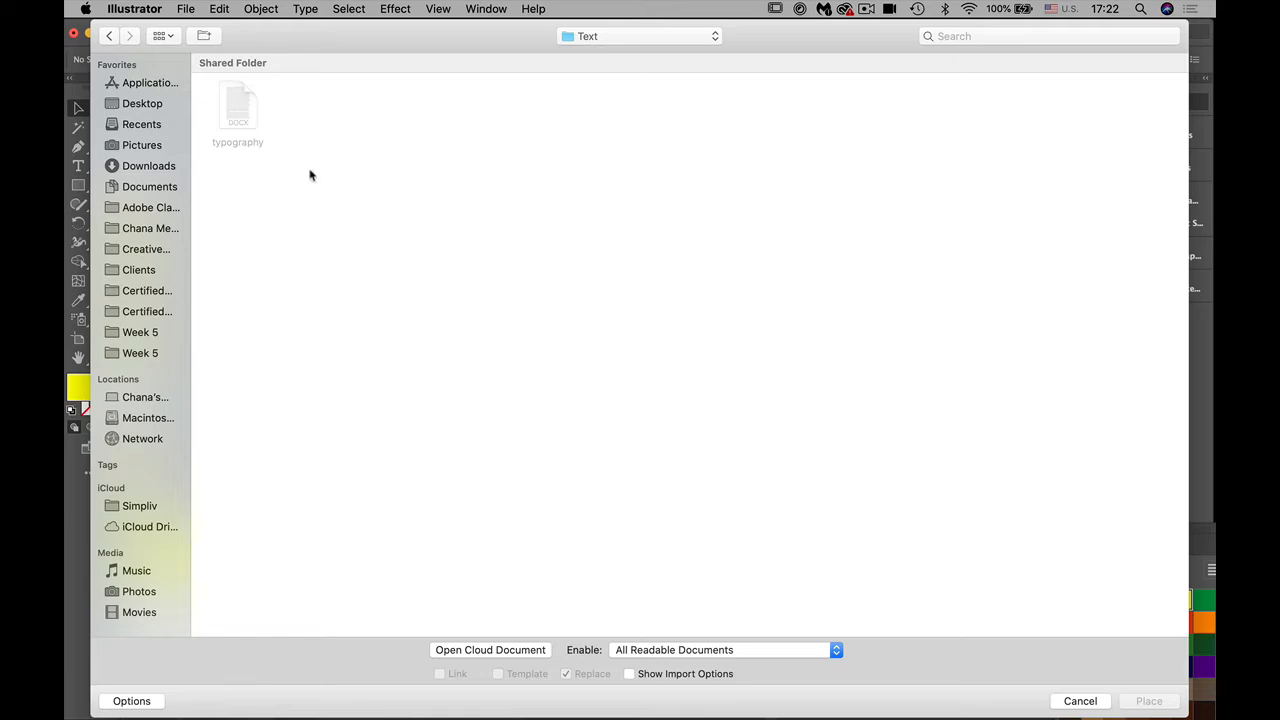
left_click(731, 651)
left_click(721, 636)
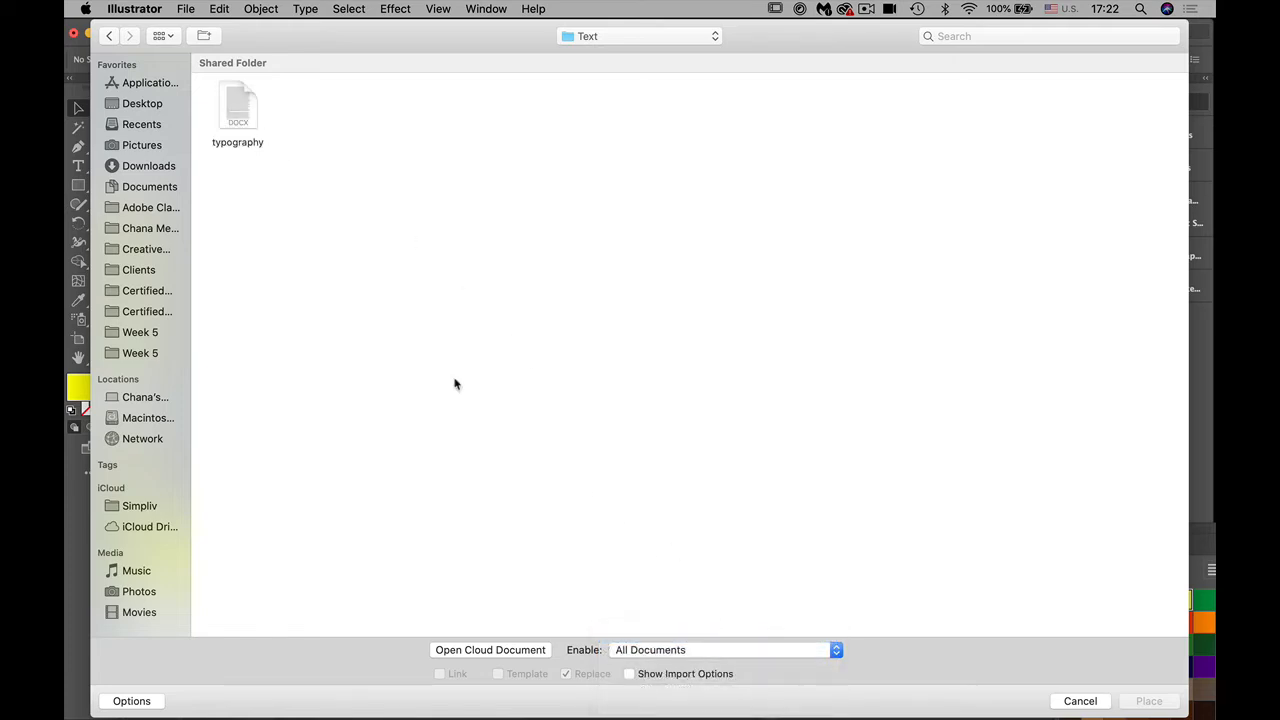
left_click(245, 119)
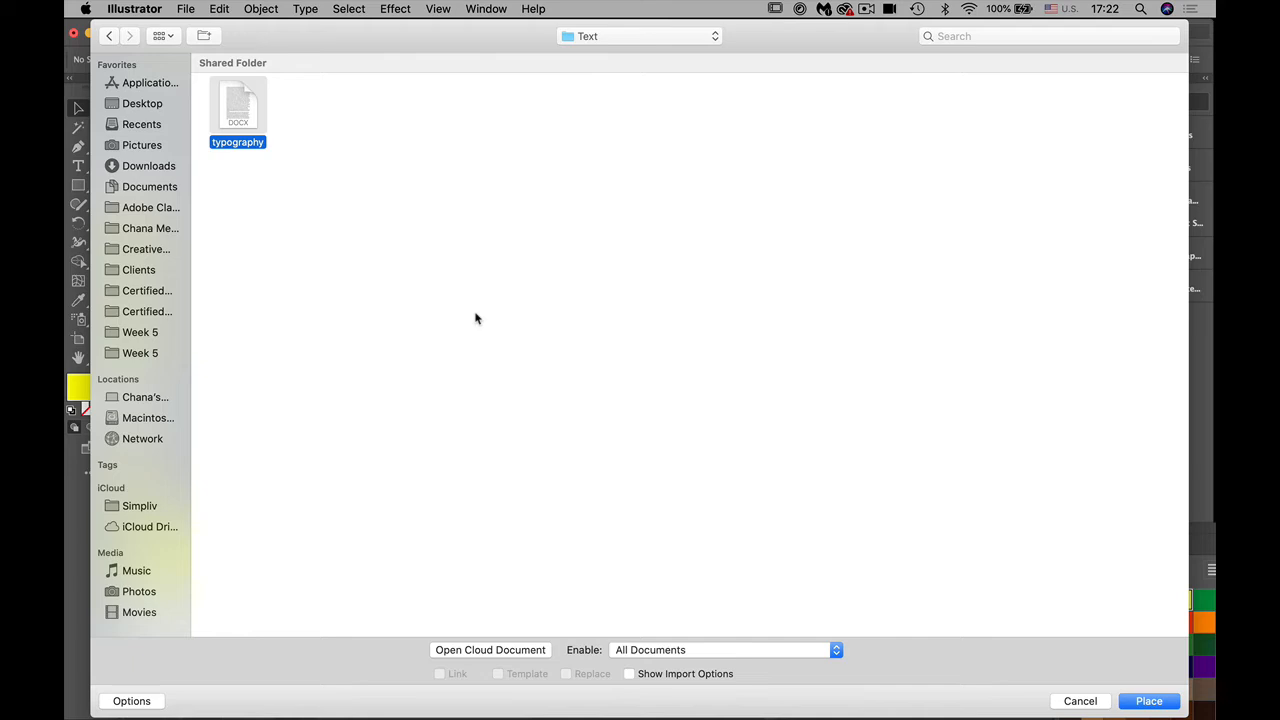
left_click(1139, 706)
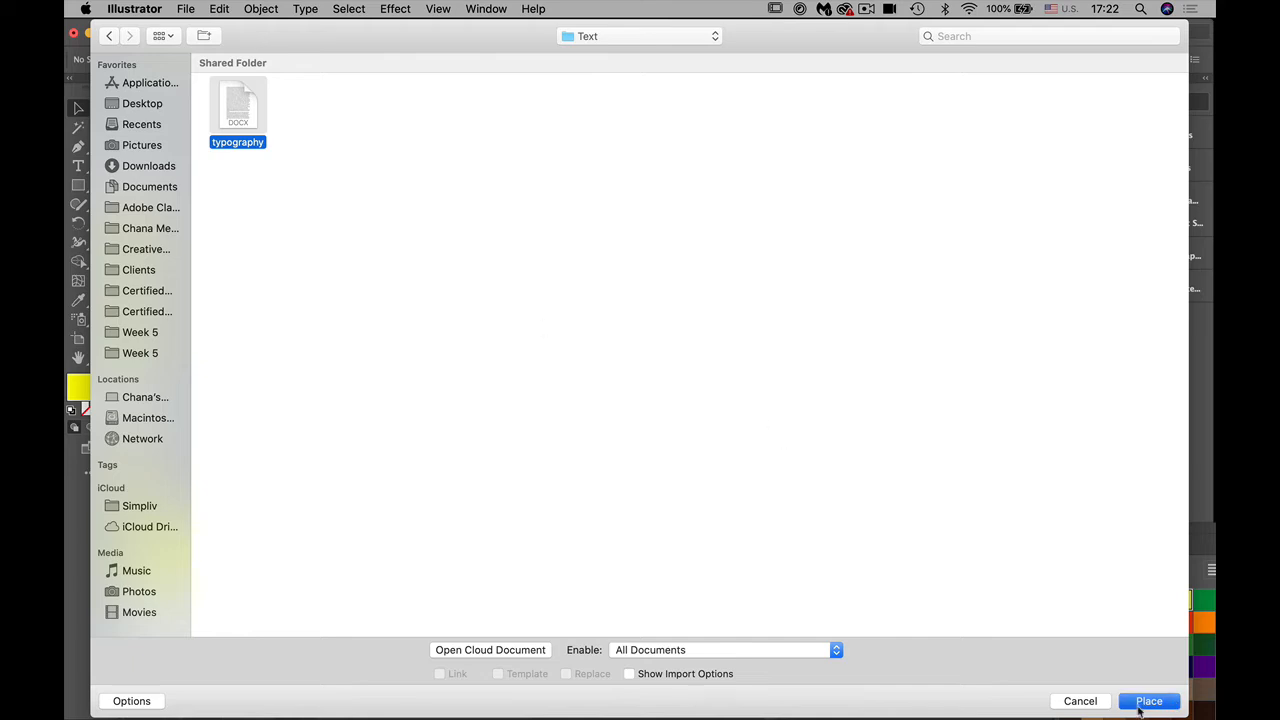
Step: Accept the import and font dialogs and place the typography text at default size near the blank third artboard's upper-left corner
left_click(513, 285)
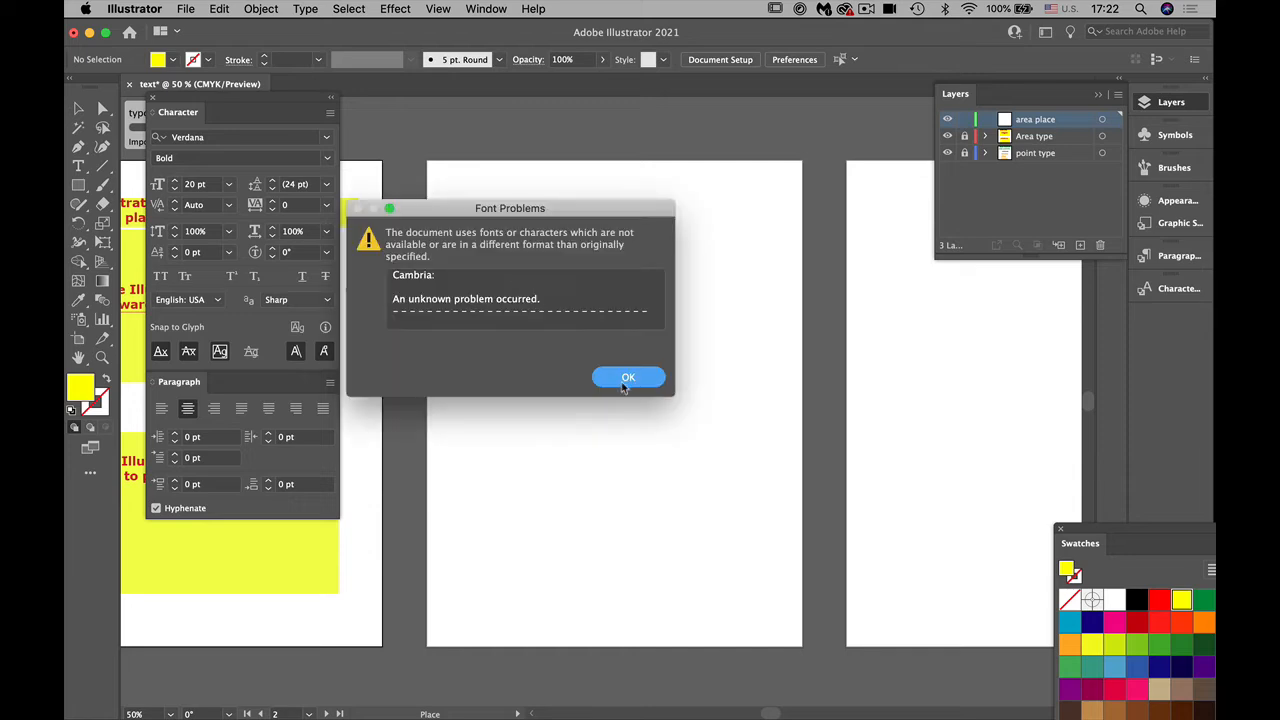
left_click(626, 378)
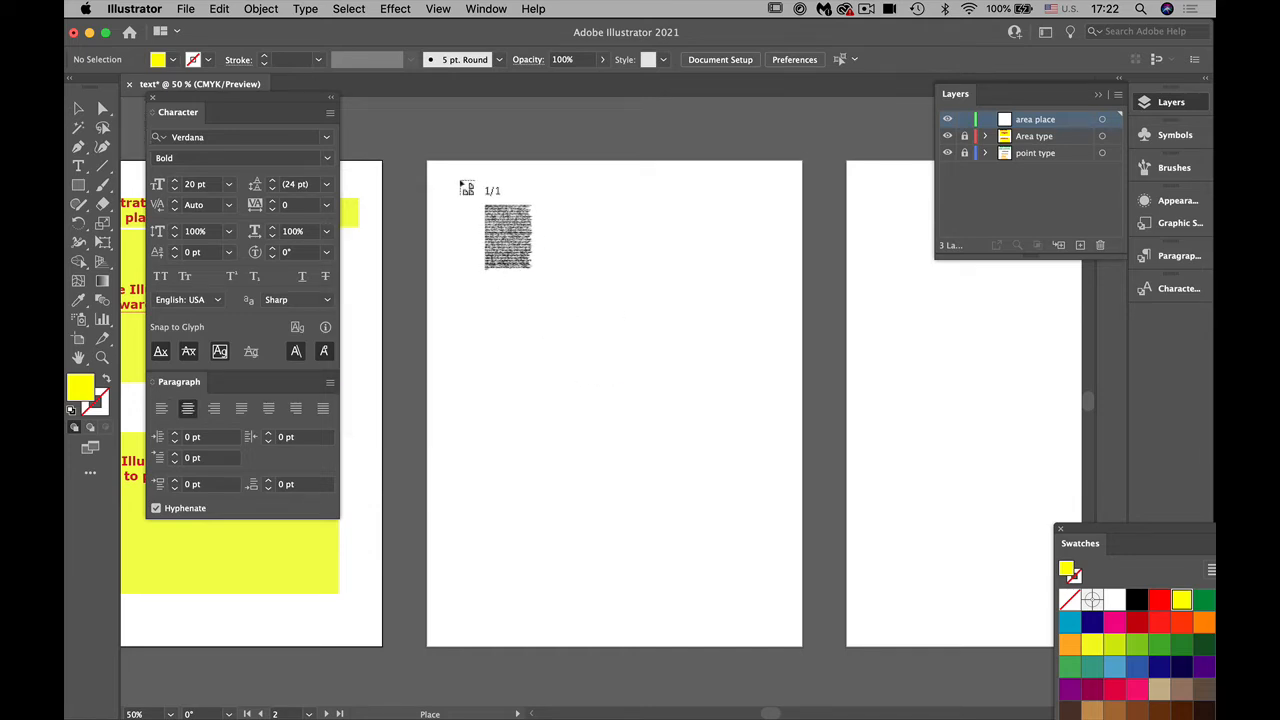
left_click(460, 181)
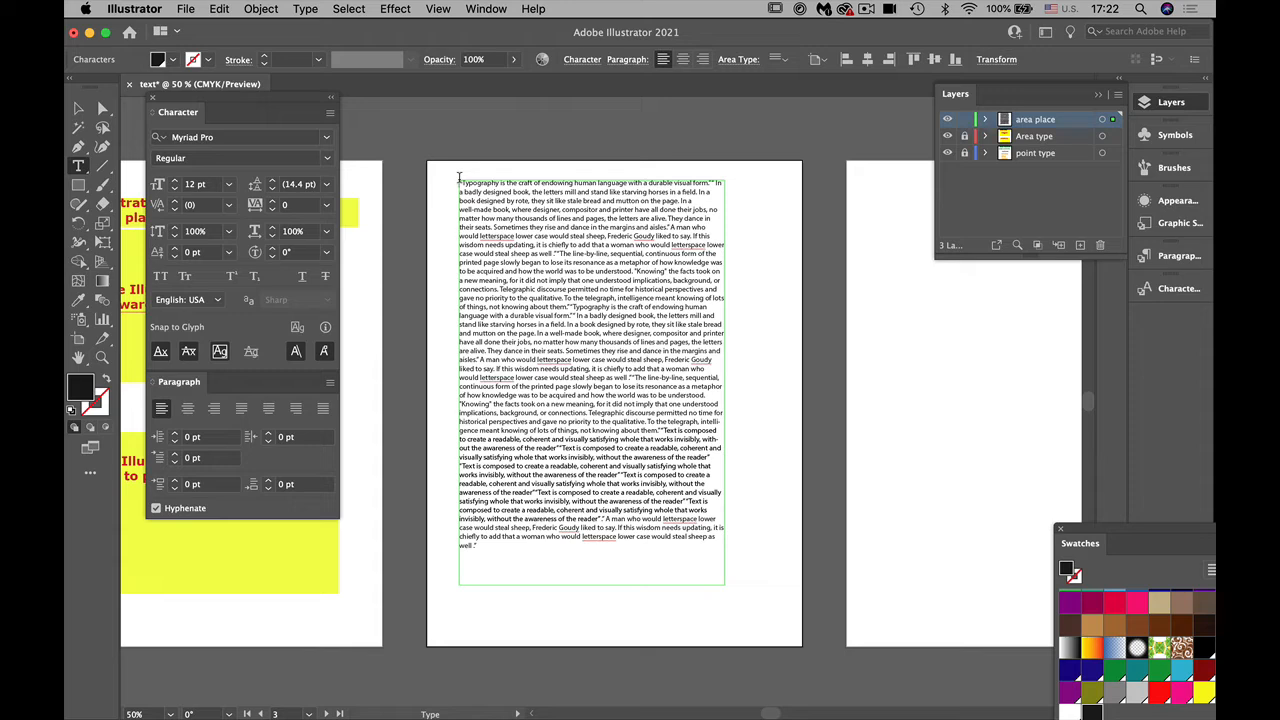
Step: Delete the placed typography text frame from the third artboard
key("Escape")
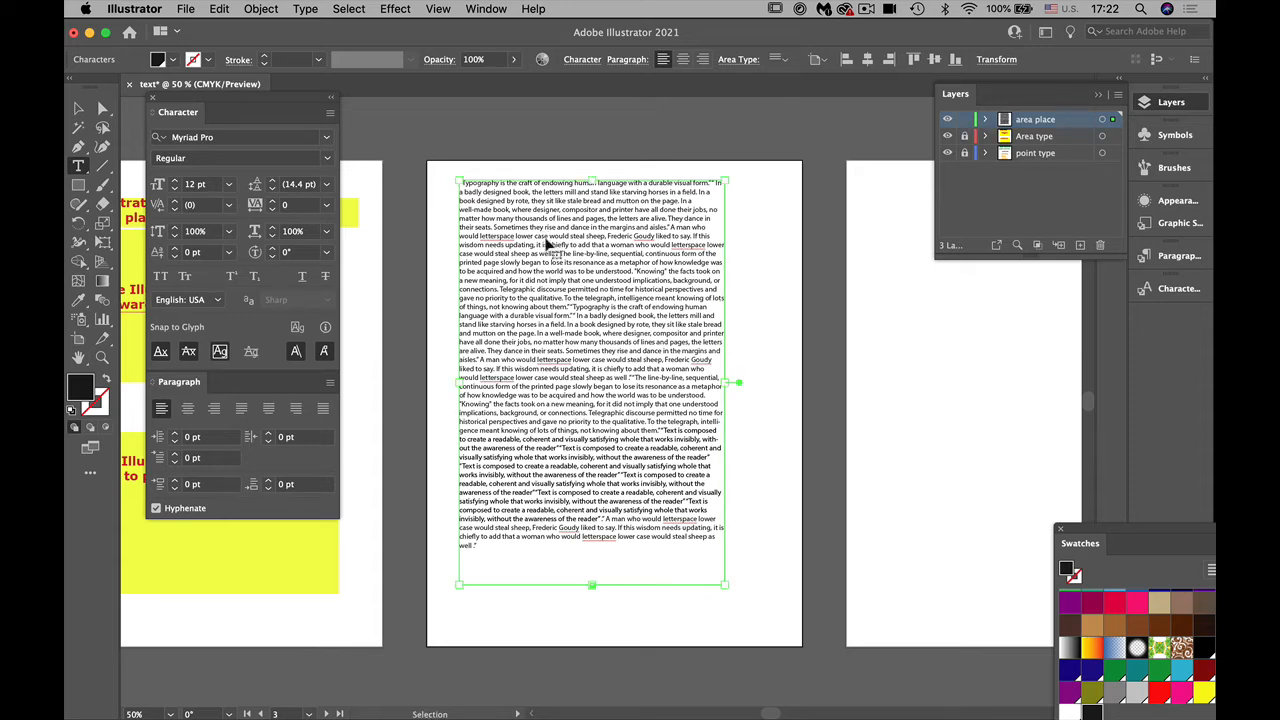
key("Delete")
key("t")
key("v")
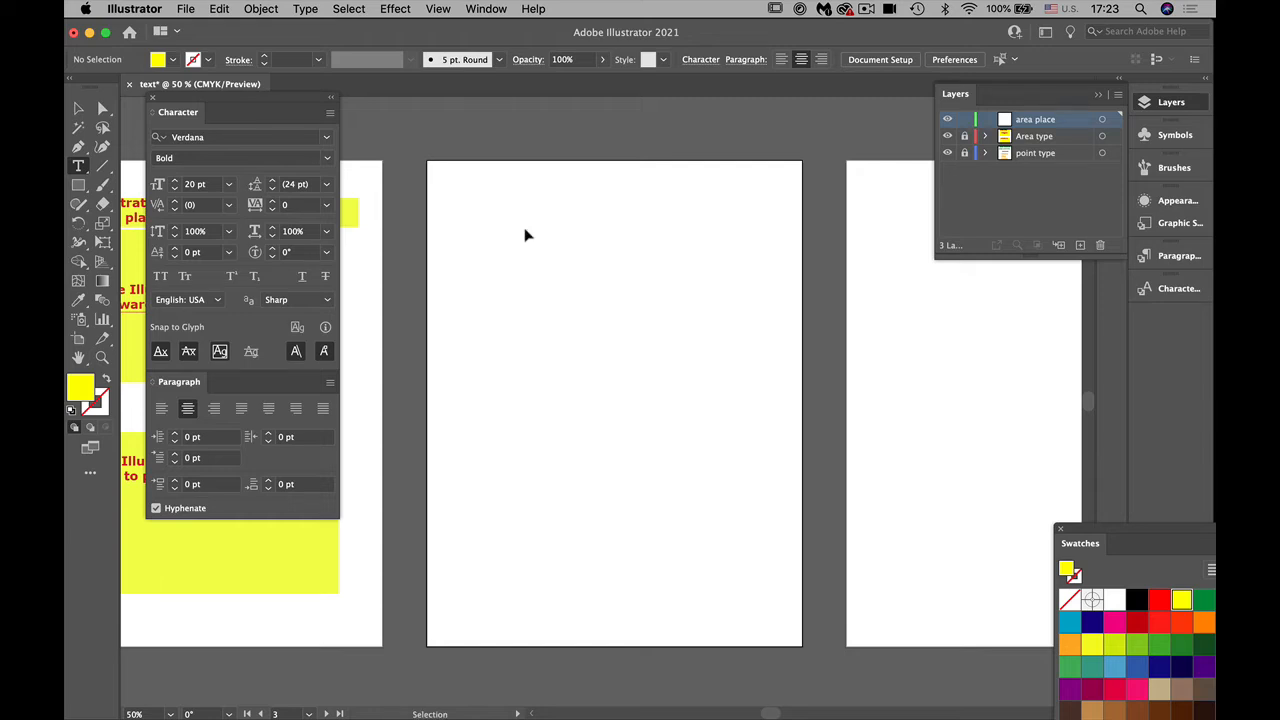
key("super+p")
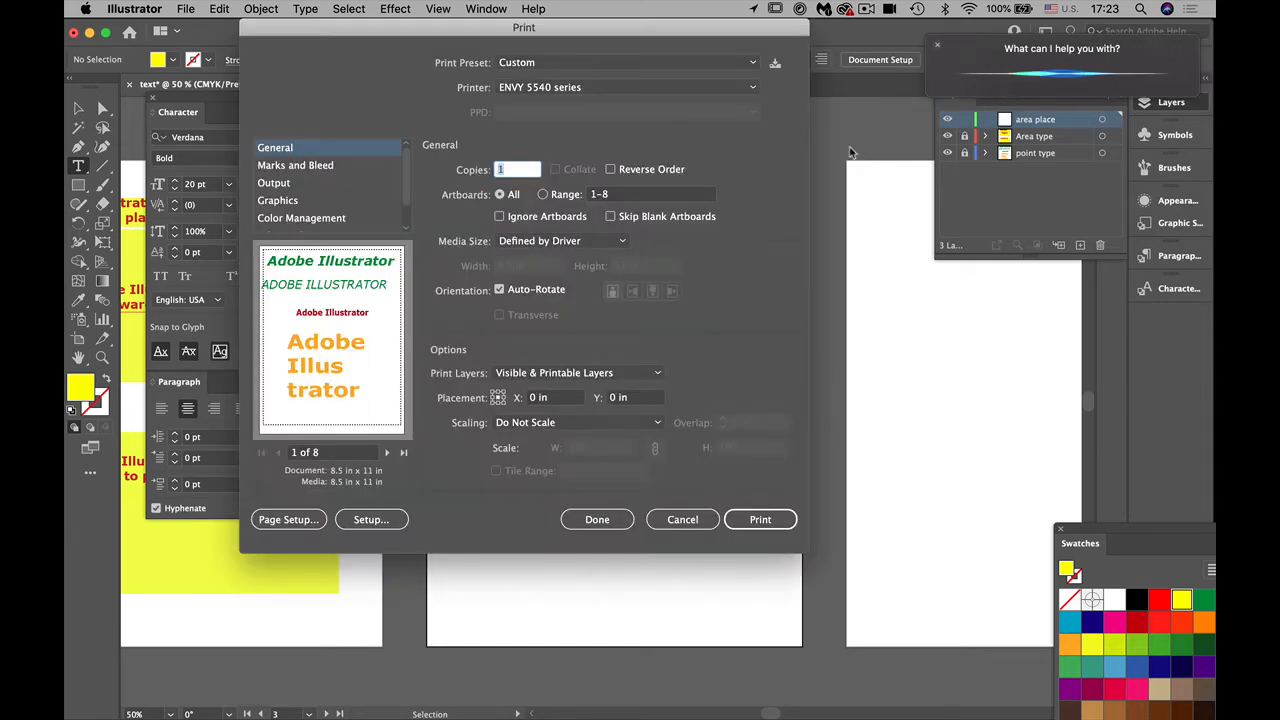
left_click(680, 520)
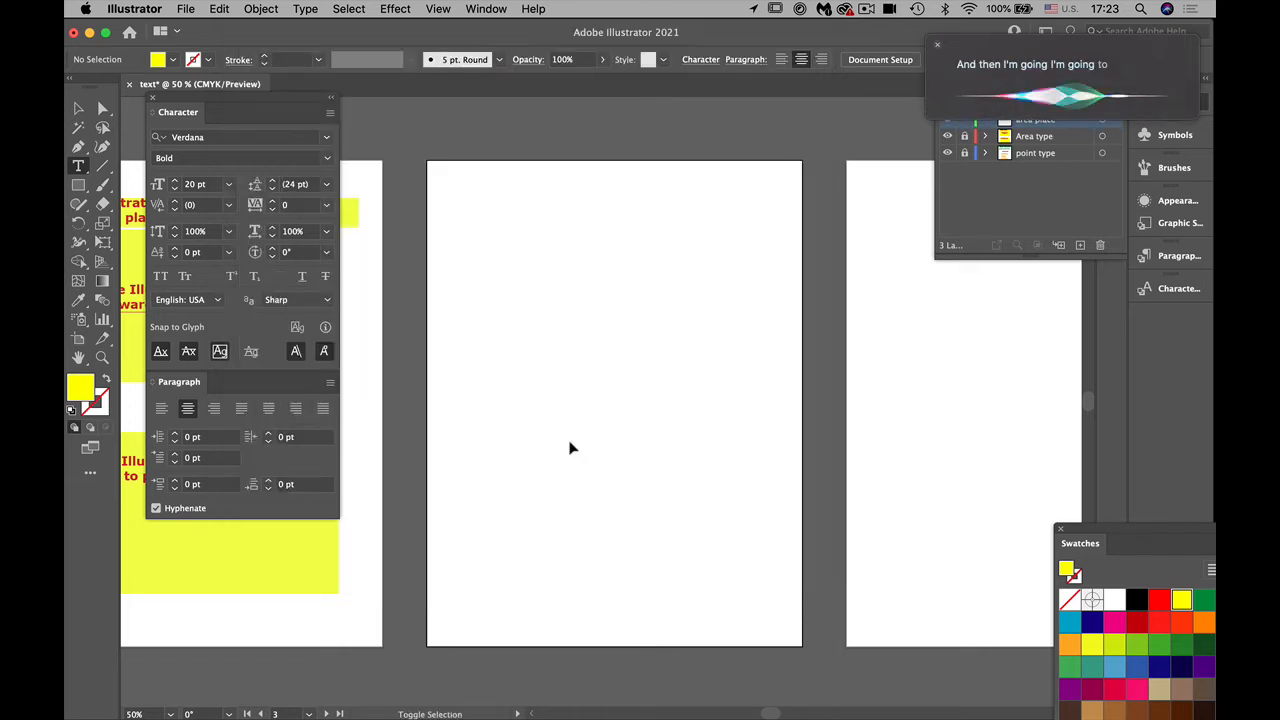
Step: Place the typography DOCX file in a wide, short text frame spanning the upper part of the third artboard
key("shift+super+p")
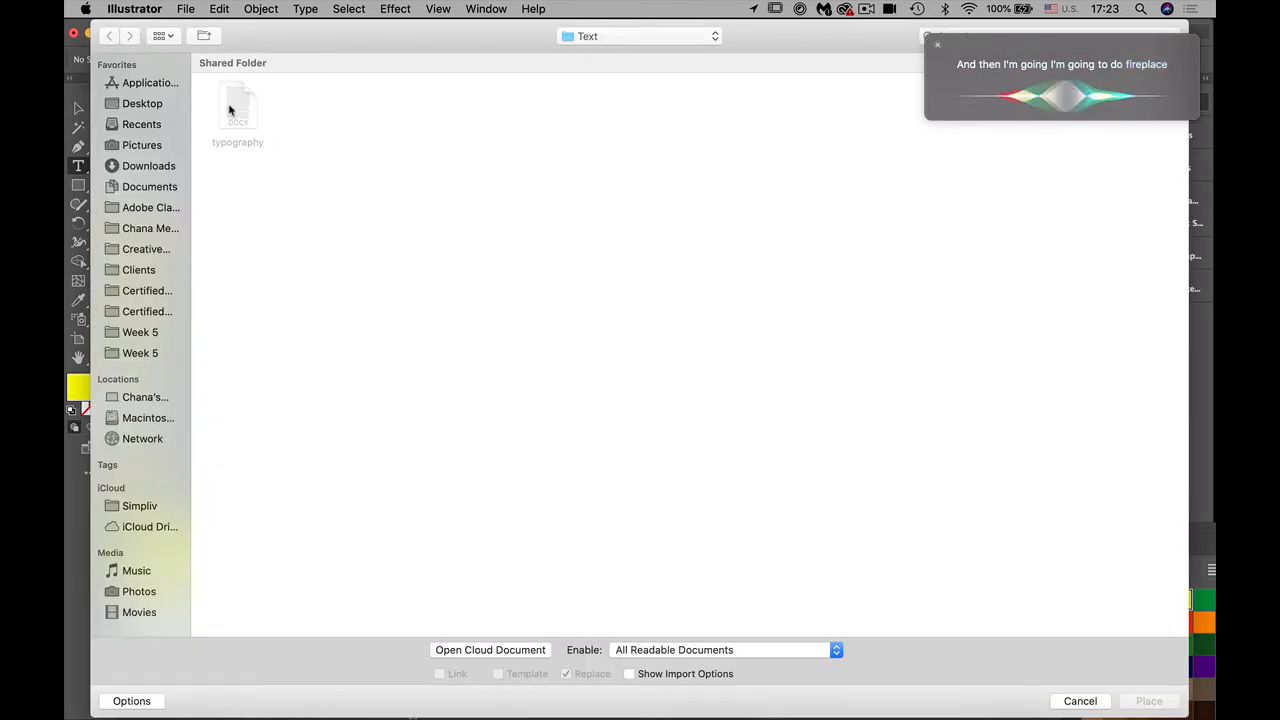
left_click(710, 652)
left_click(706, 638)
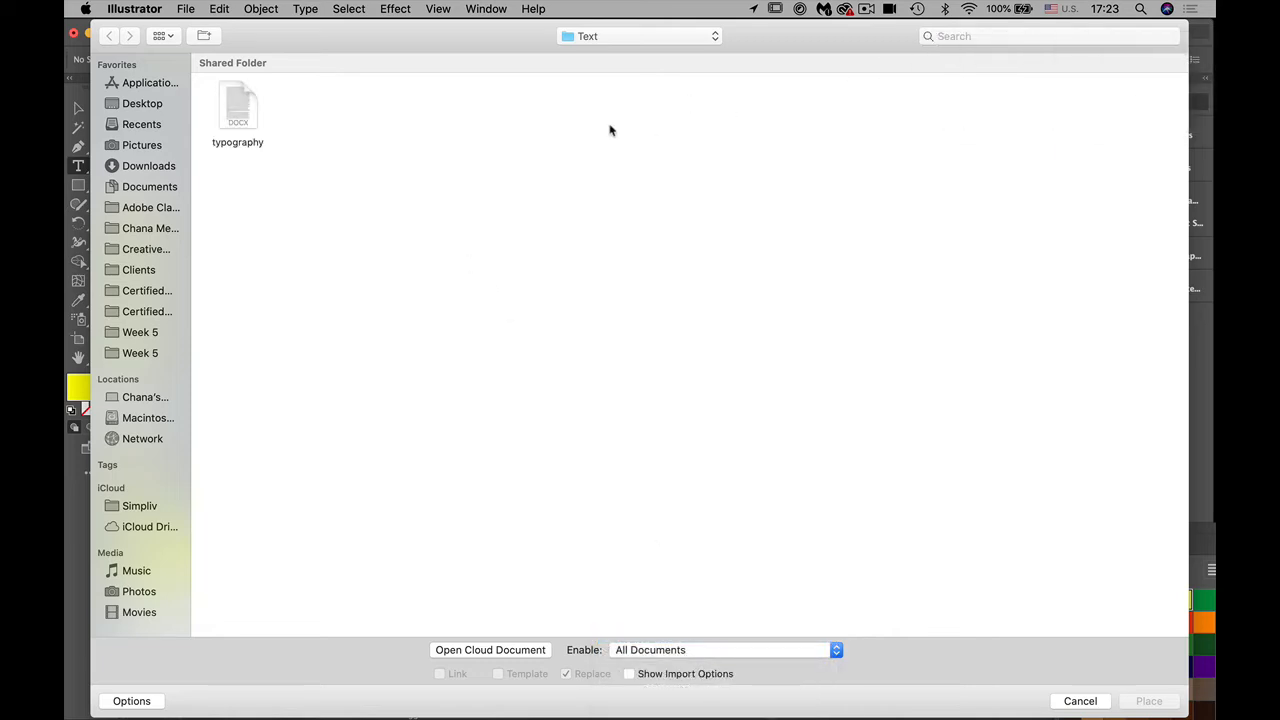
left_click(238, 114)
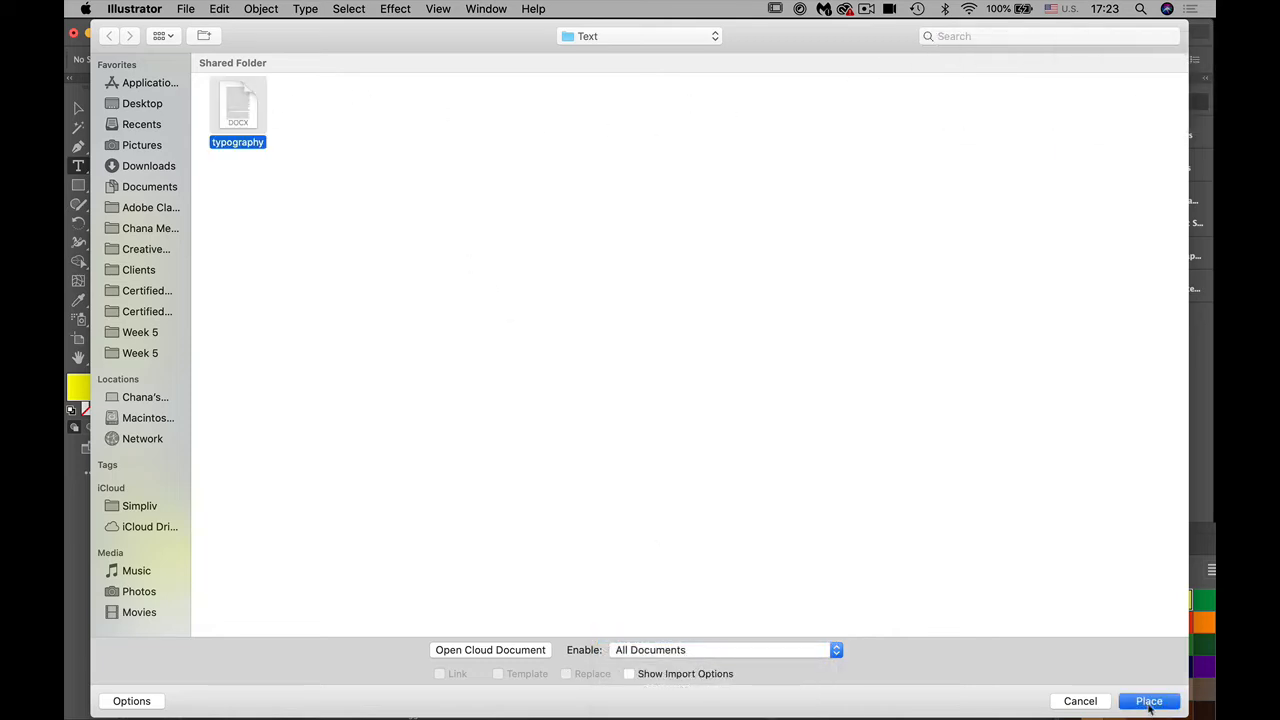
left_click(1149, 701)
left_click(540, 282)
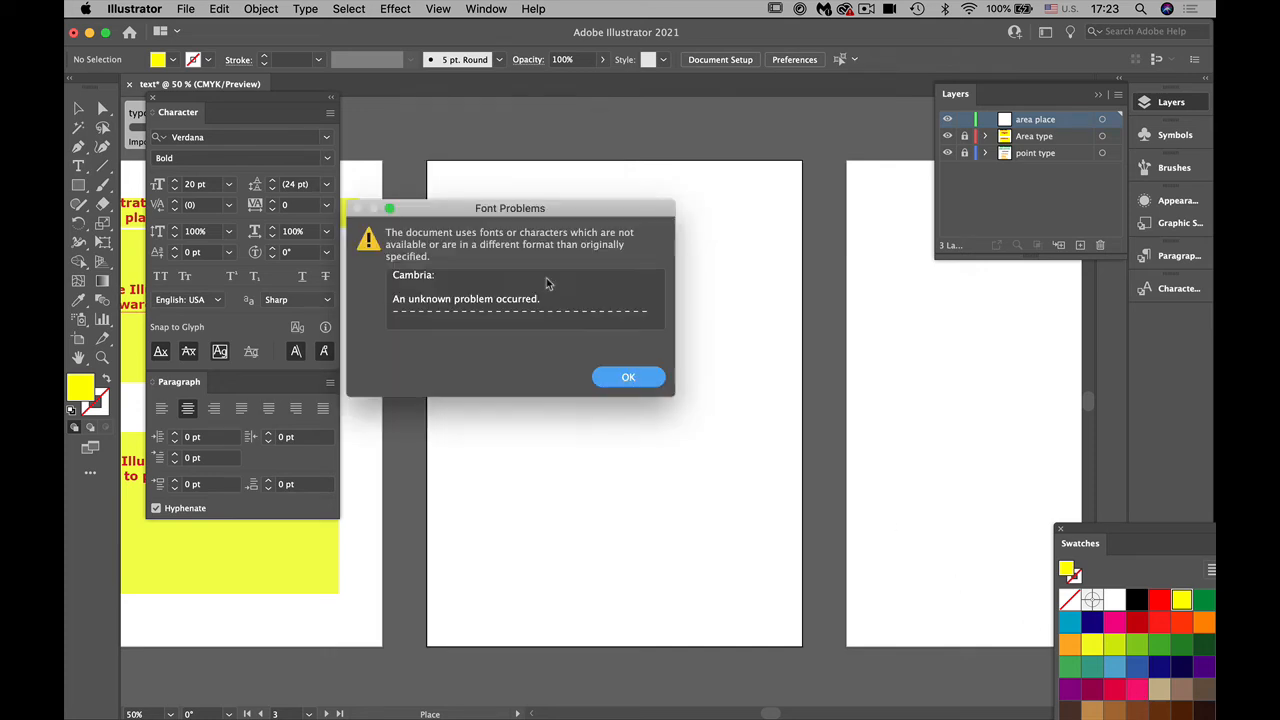
left_click(626, 379)
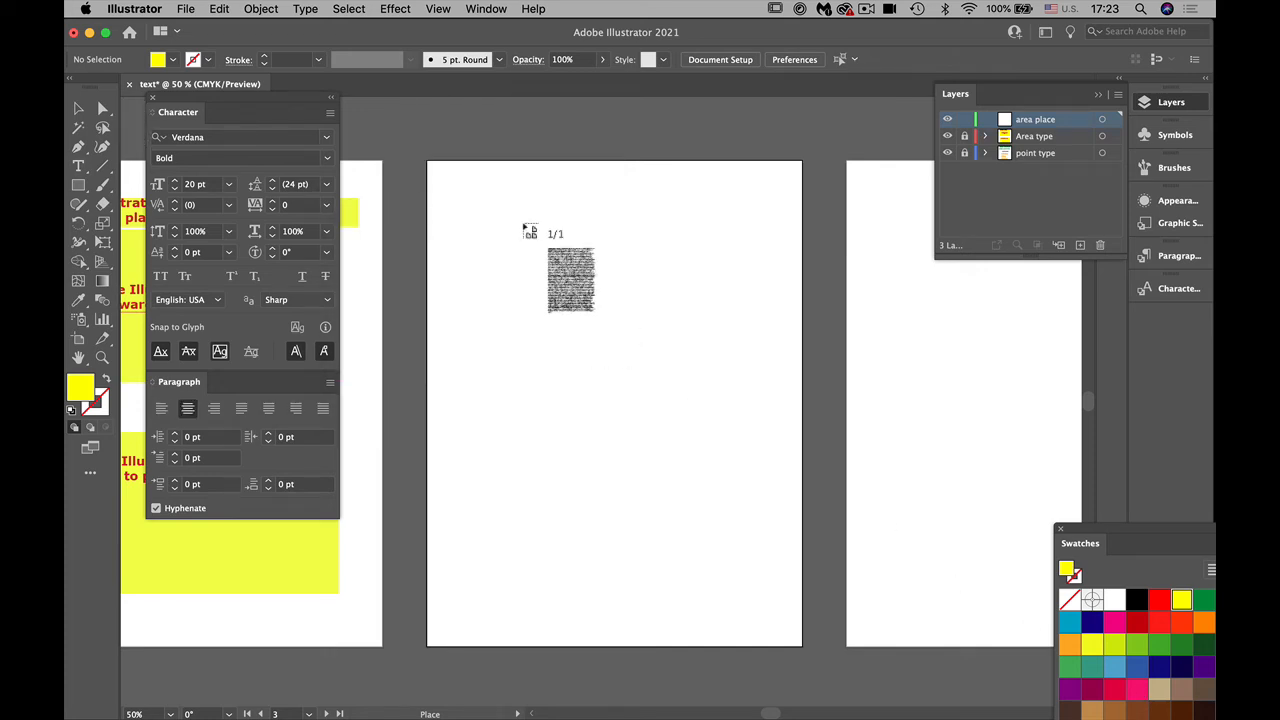
left_click_drag(449, 172, 790, 312)
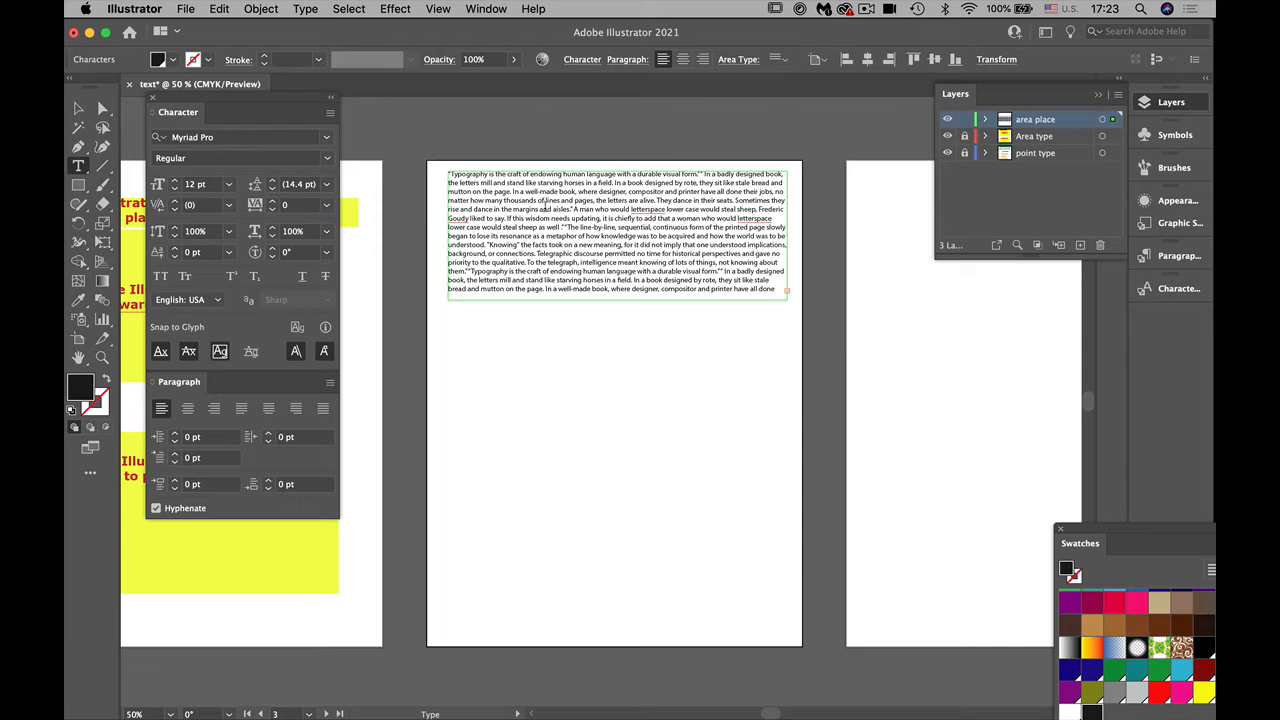
Step: Set all the text in the placed frame to 21 pt with 29 pt leading
left_click(80, 168)
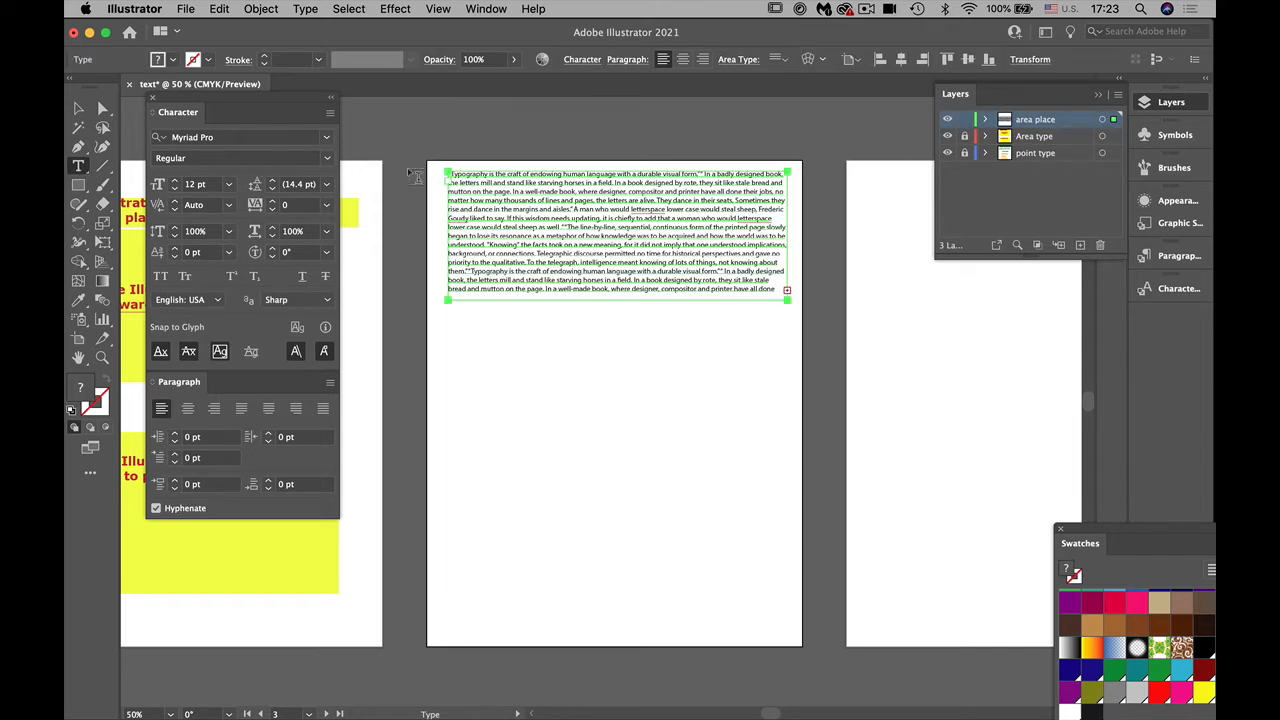
left_click(475, 182)
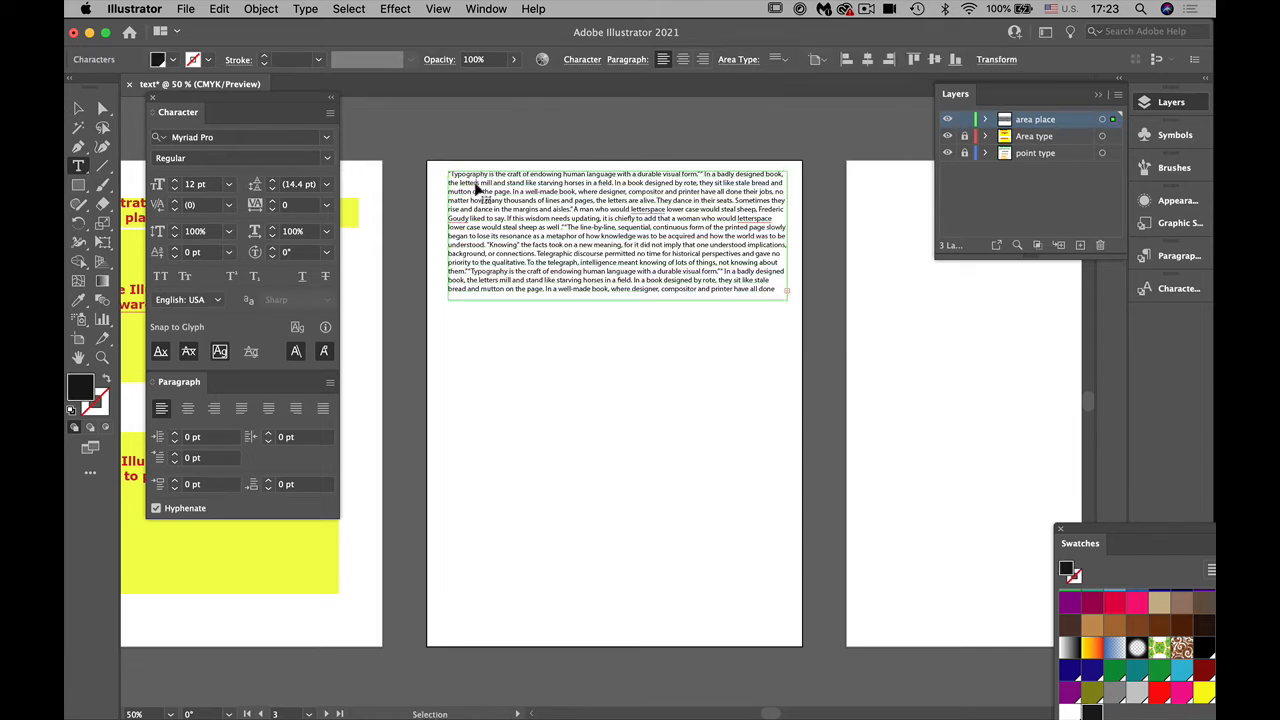
key("super+a")
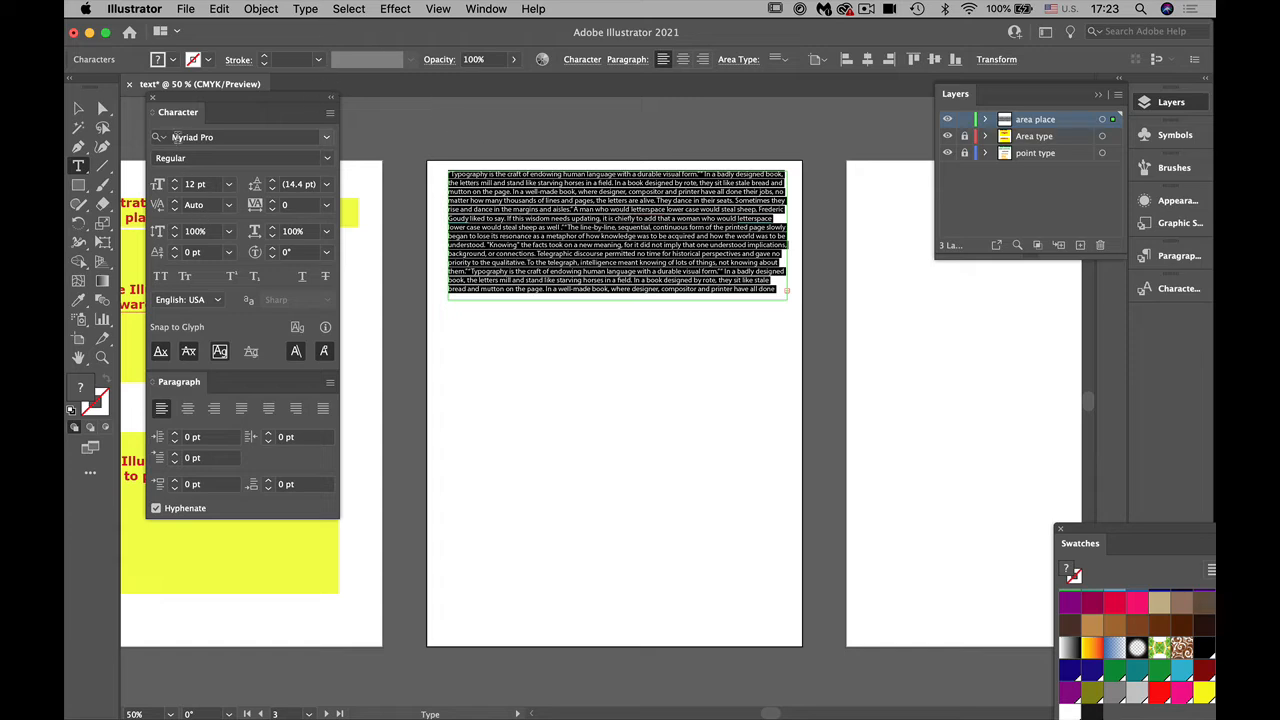
left_click(229, 185)
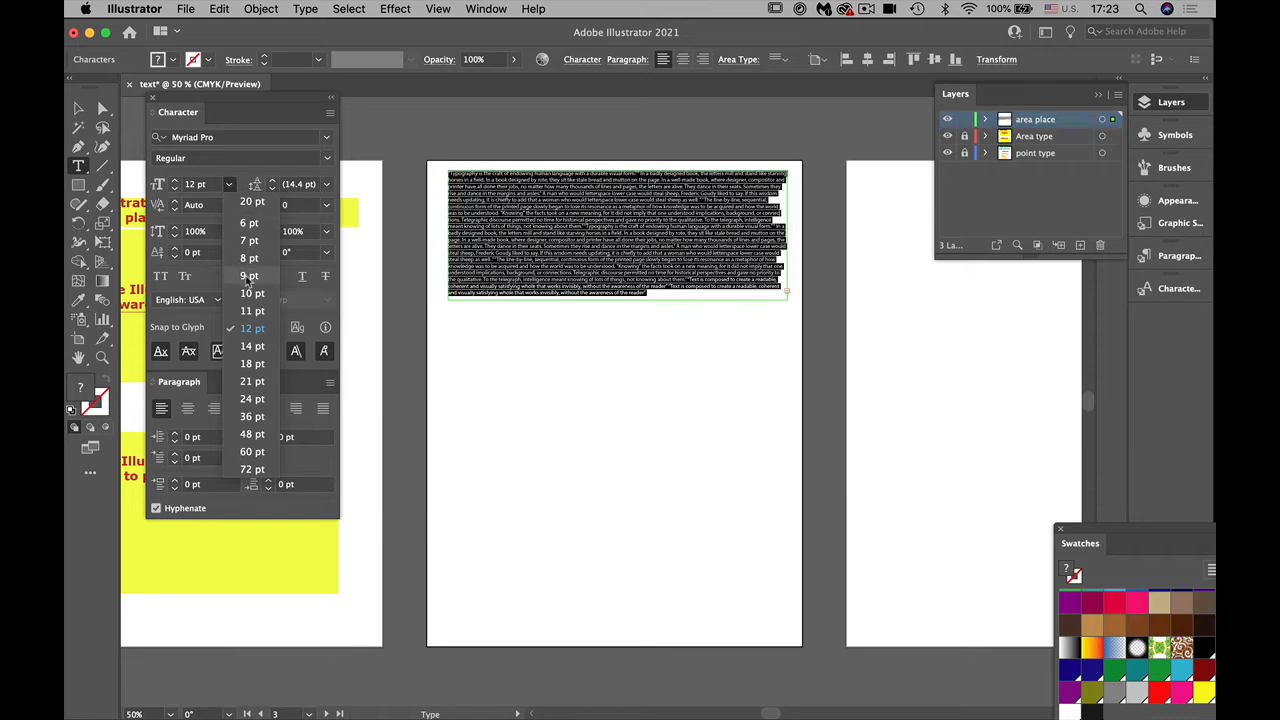
left_click(251, 381)
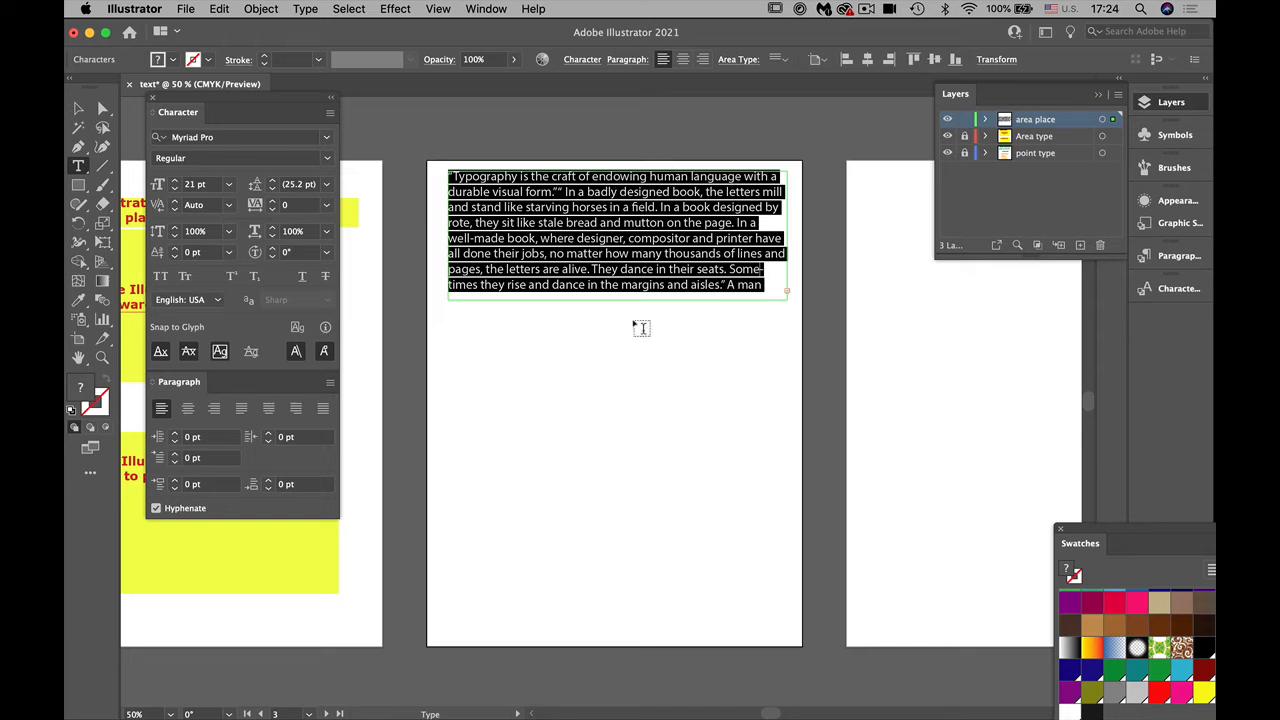
left_click(271, 183)
left_click(271, 183)
left_click(271, 183)
left_click(271, 183)
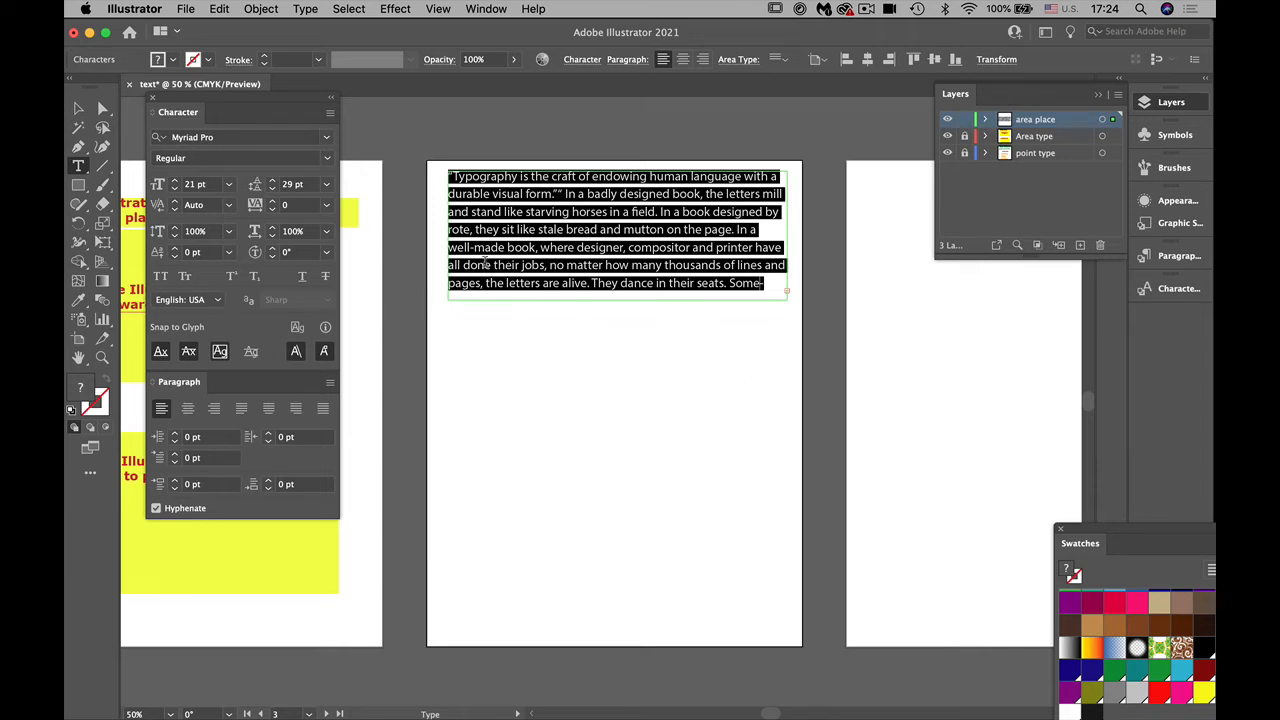
Step: Shorten the placed text frame from its lower edge so that it holds only four lines
left_click(78, 108)
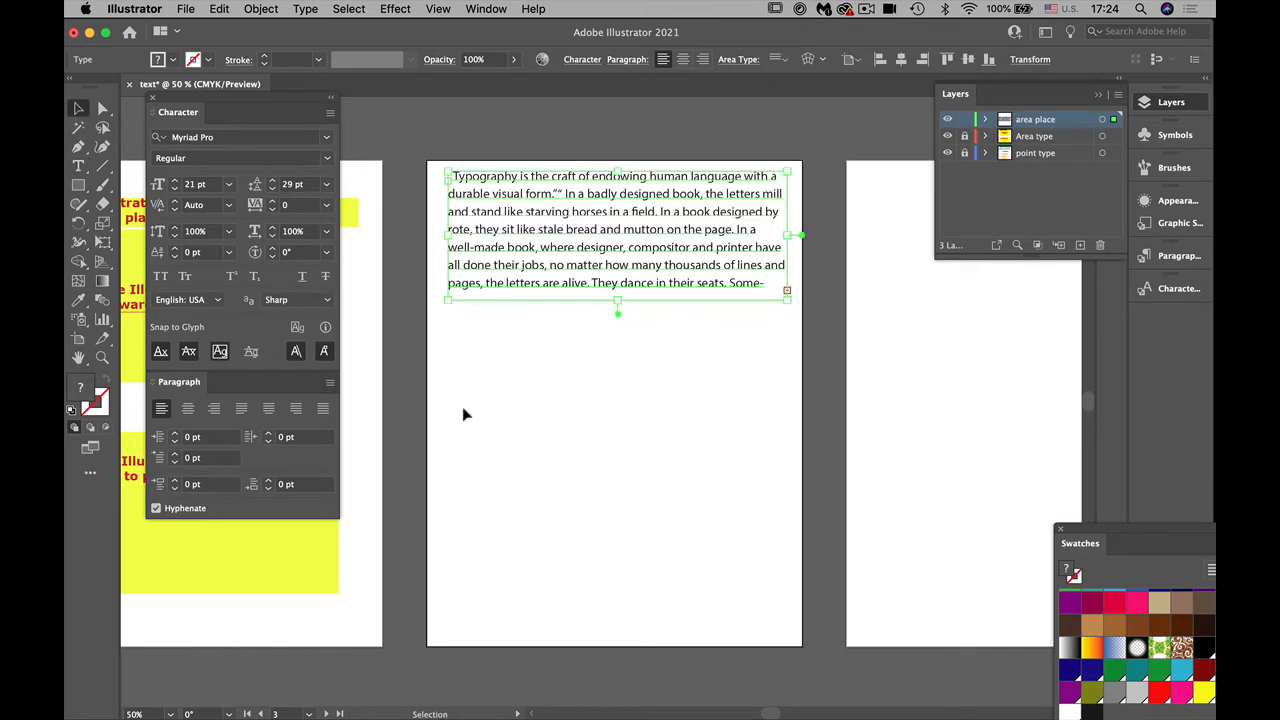
left_click_drag(623, 297, 623, 244)
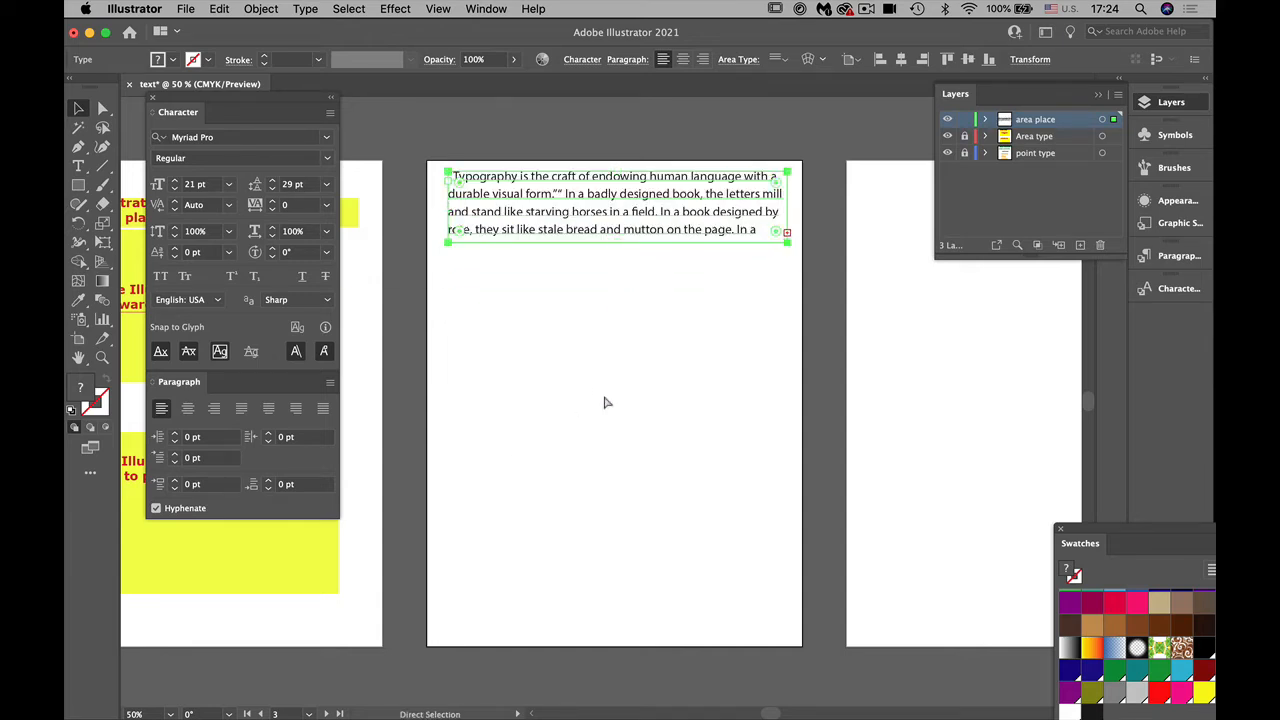
key("super+equal")
key("super+equal")
left_click_drag(557, 589, 501, 391)
Step: Collapse the Layers panel and dock the floating Character, Swatches and Paragraph panels with the other collapsed panels
left_click(953, 93)
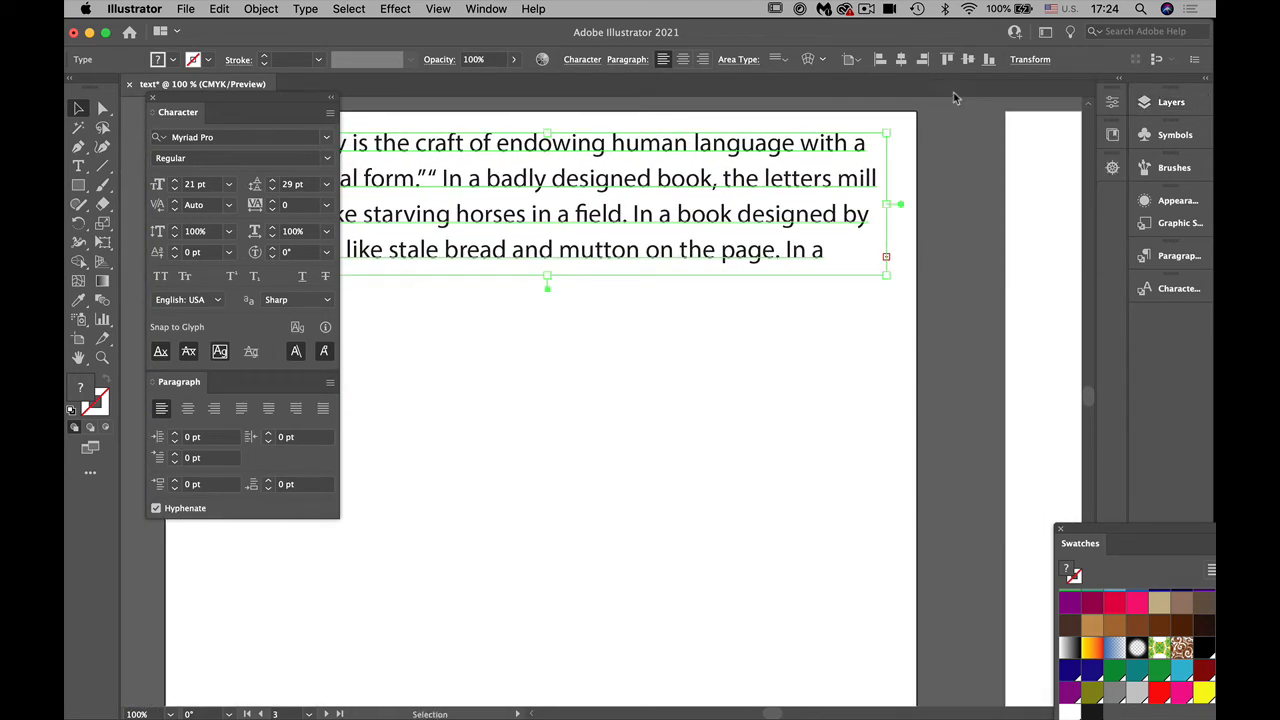
left_click_drag(200, 118, 1117, 196)
left_click_drag(1080, 543, 1180, 315)
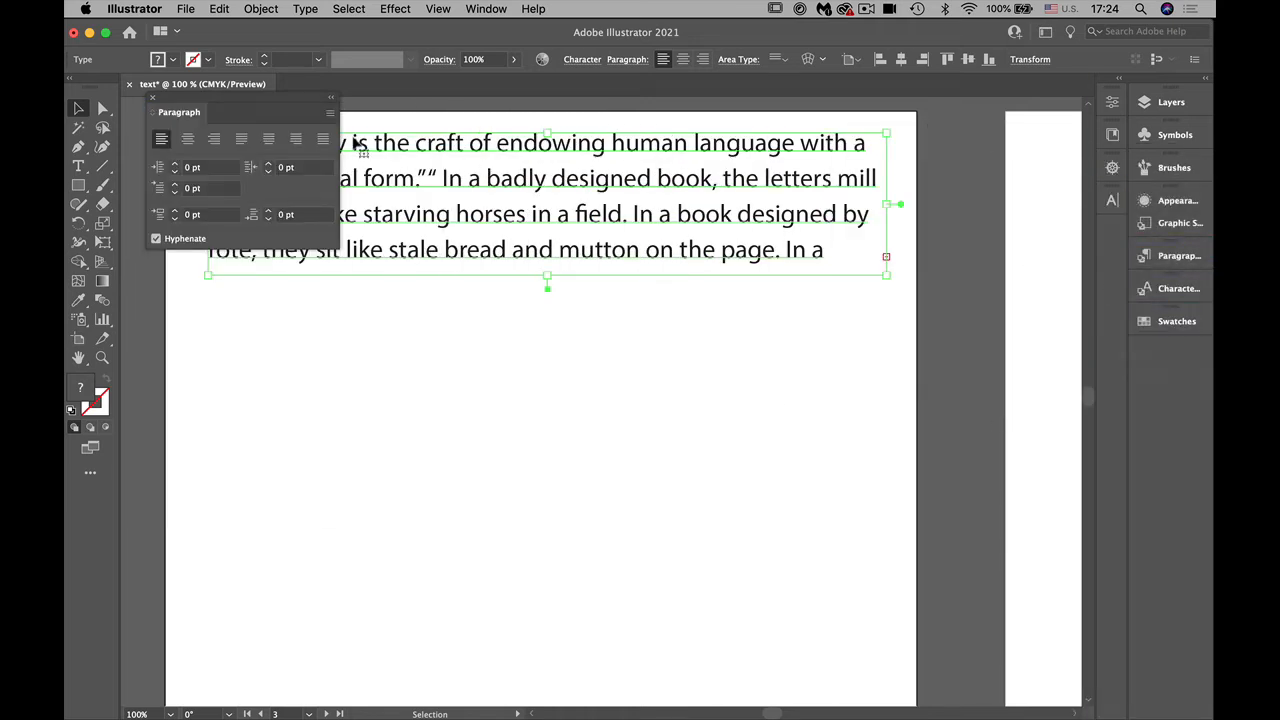
left_click_drag(166, 114, 1212, 360)
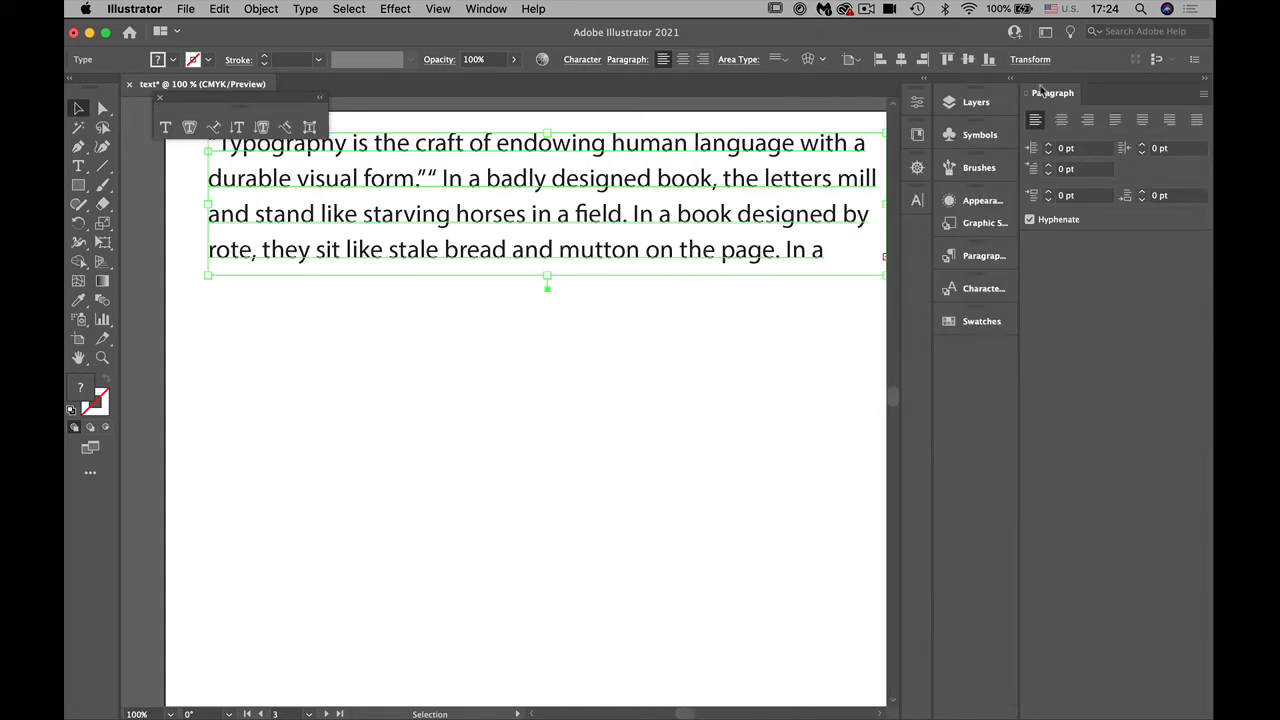
left_click_drag(1064, 97, 975, 300)
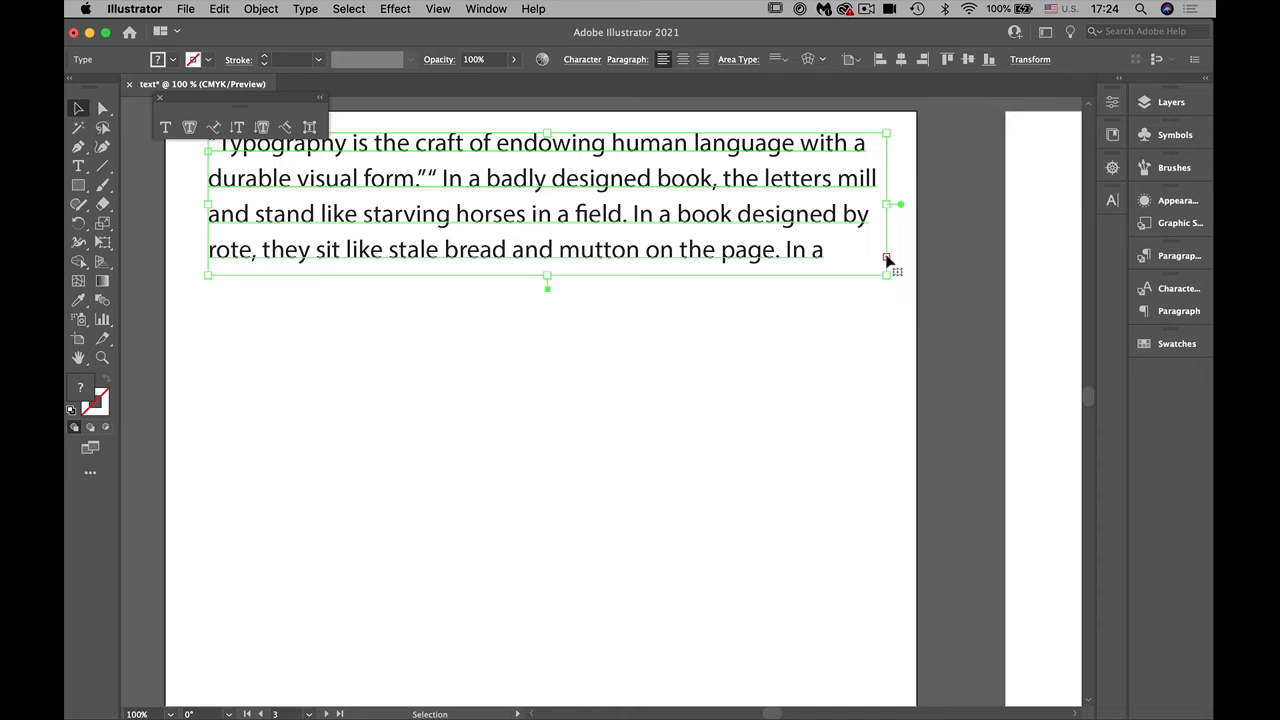
Step: Try continuing the overset text in a linked frame at the first frame's overflow marker, and undo it
key("t")
left_click(886, 259)
left_click(885, 255)
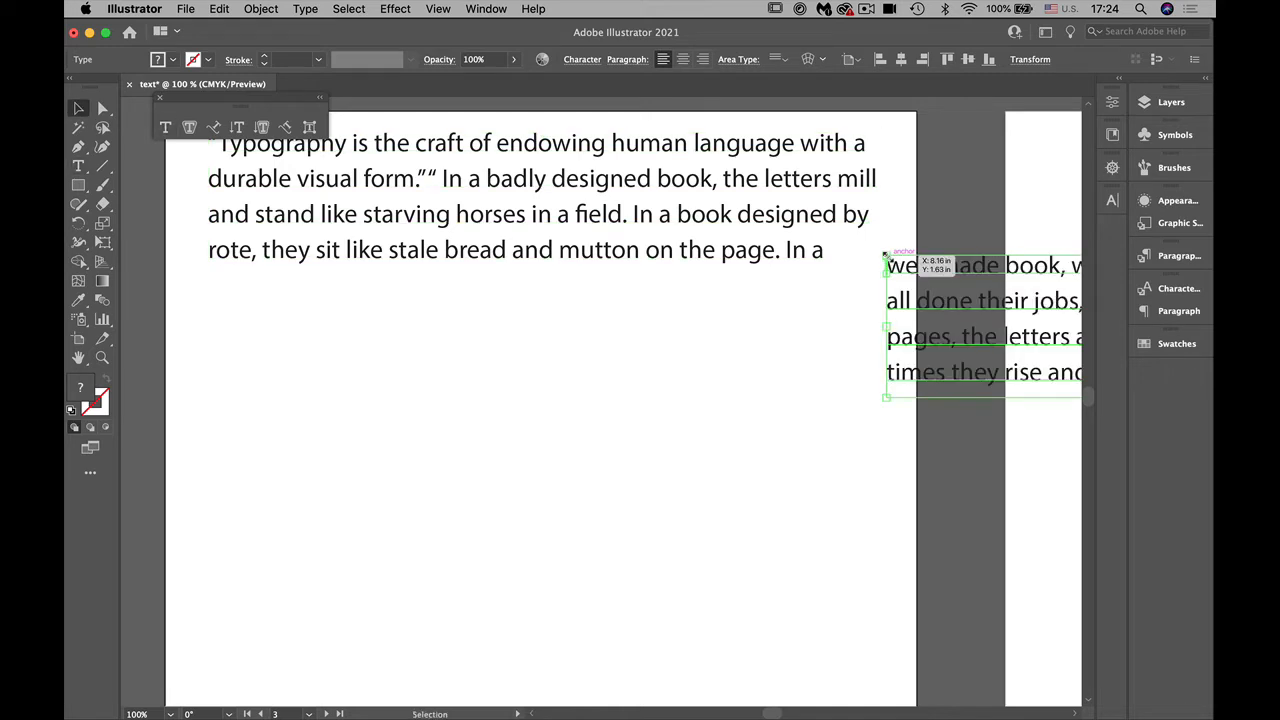
key("super+z")
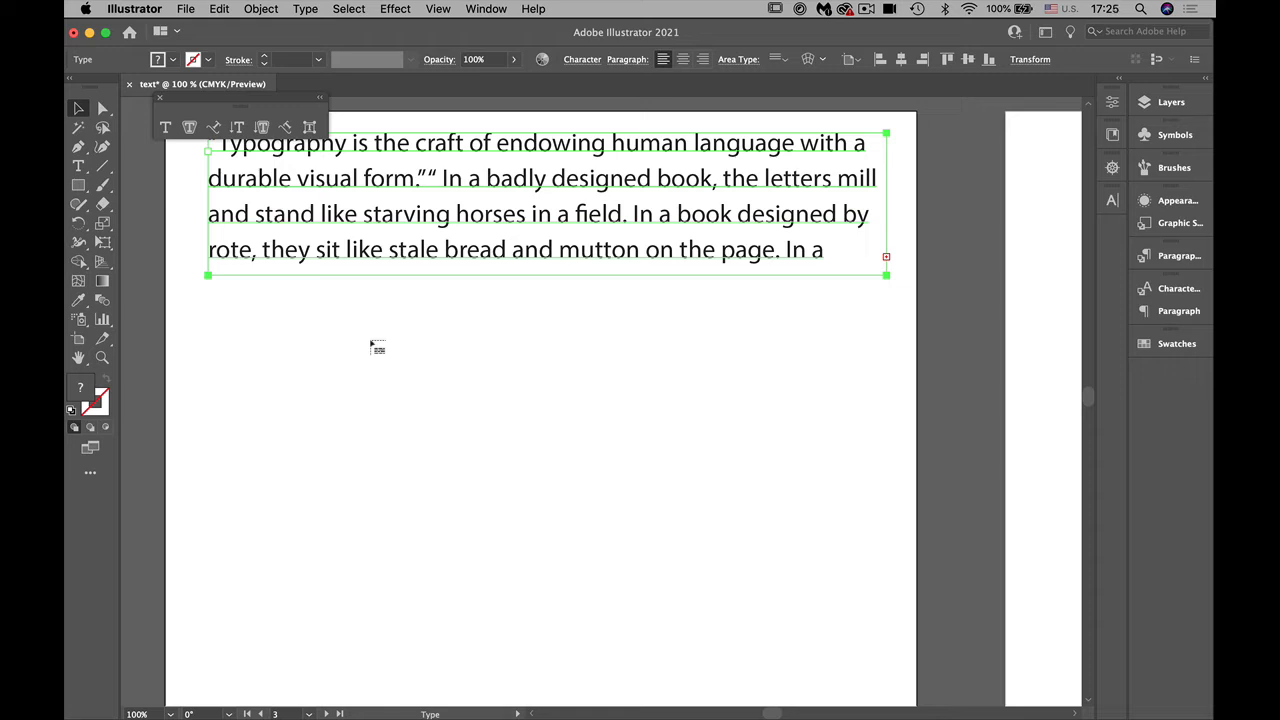
Step: Thread the overset text into a same-size frame directly below the first, and into a narrow frame drawn beneath that one
scroll(371, 344, "right", 3)
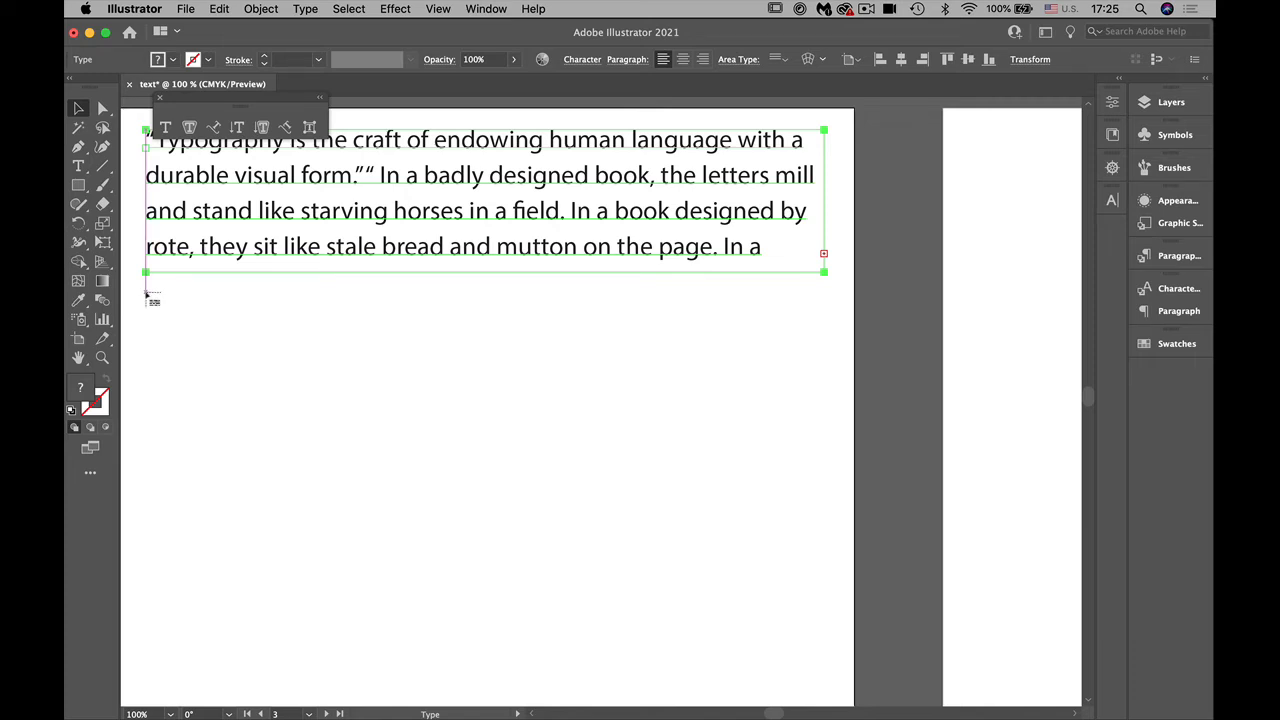
left_click(146, 295)
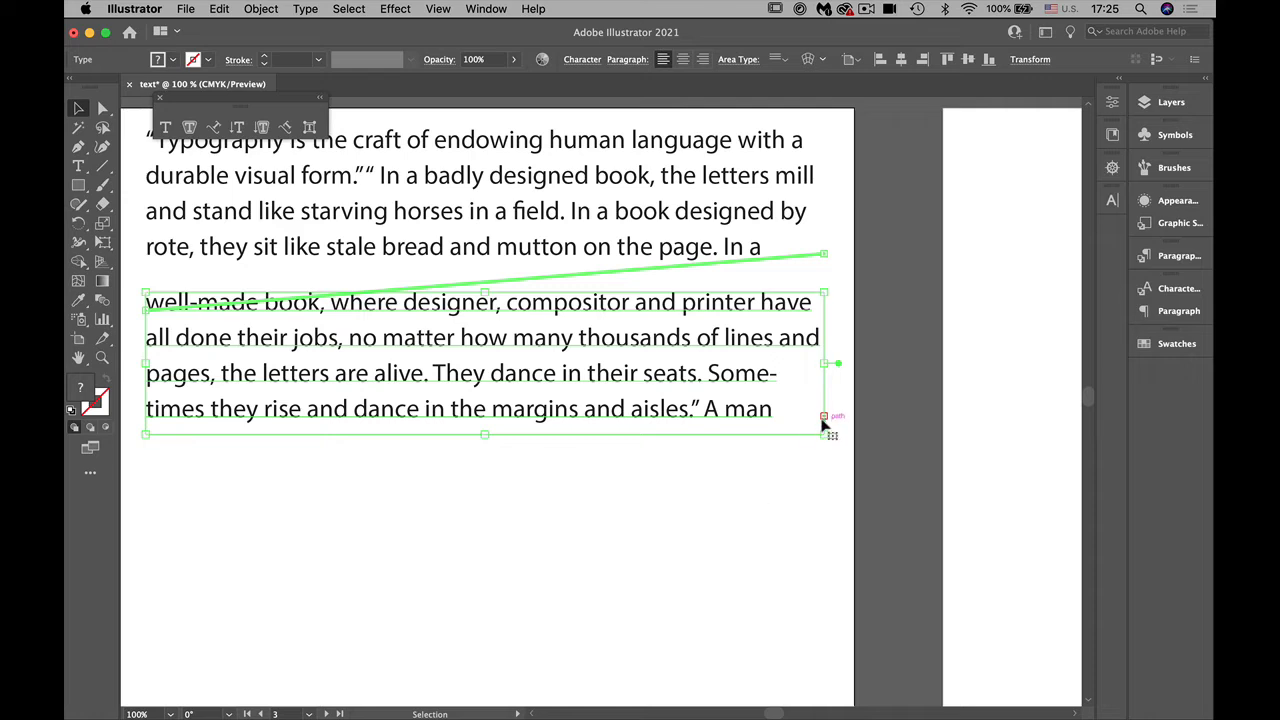
key("t")
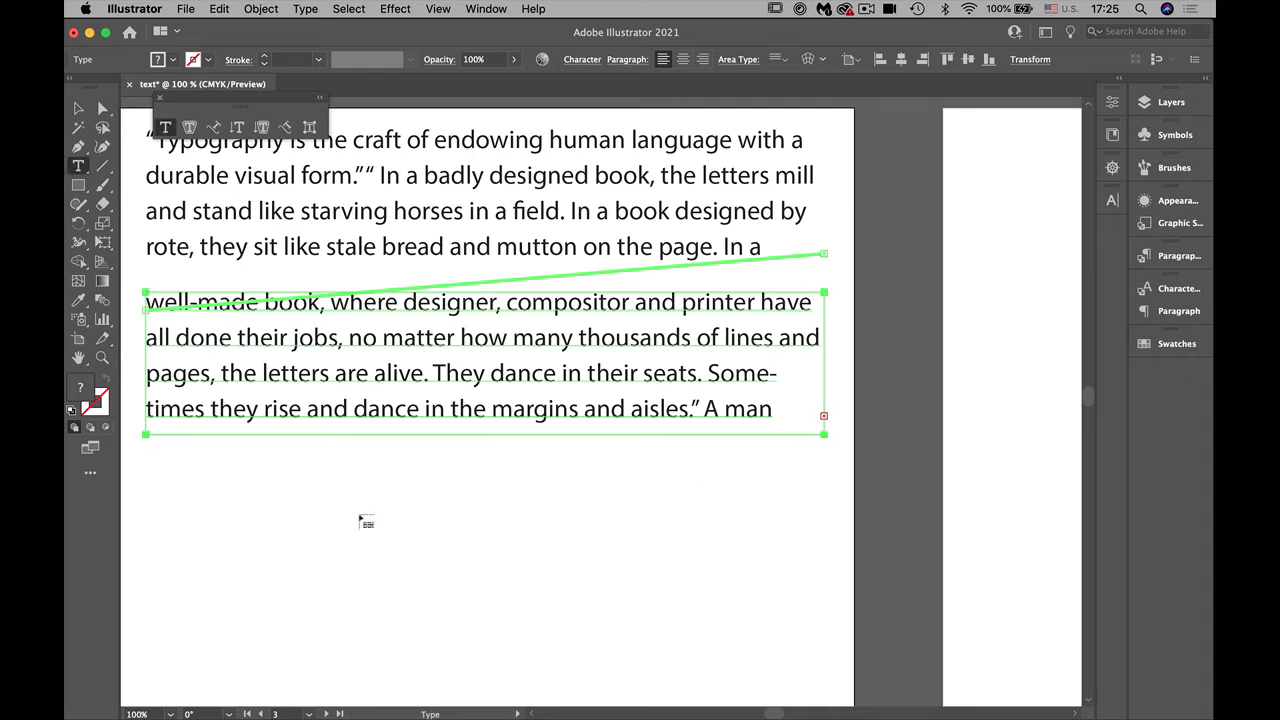
left_click_drag(146, 446, 357, 590)
key("Escape")
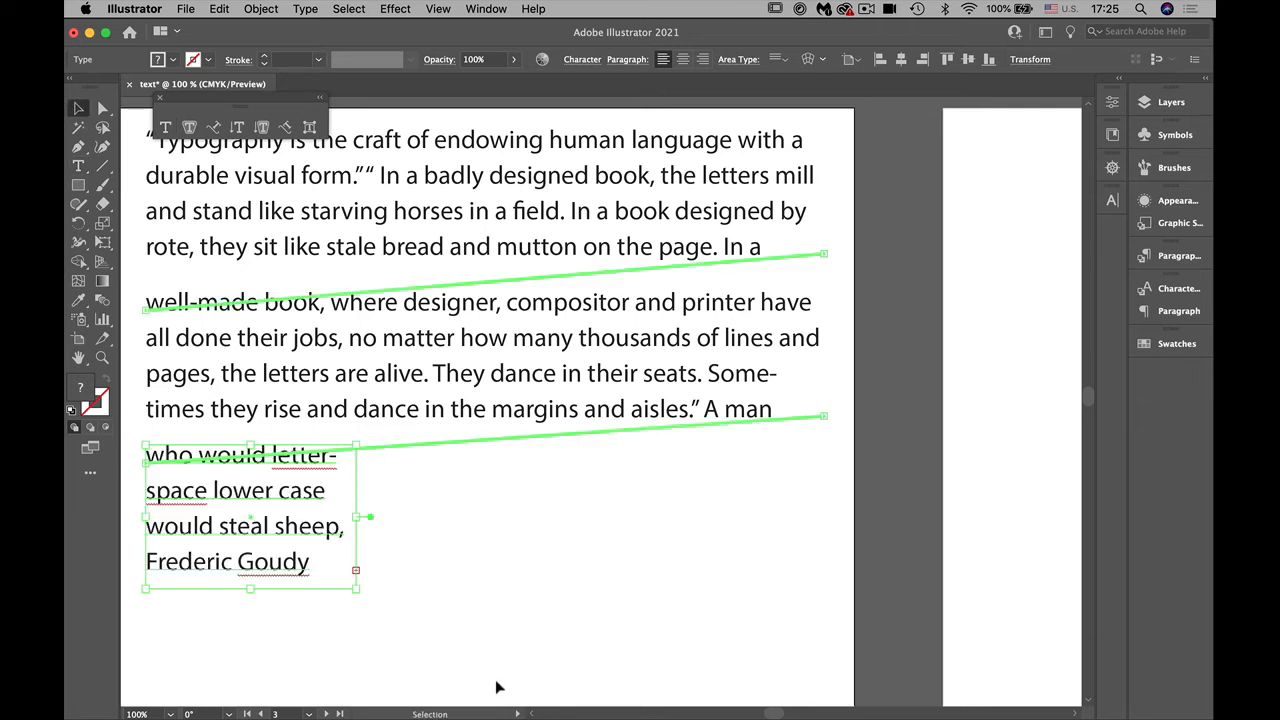
left_click(447, 624)
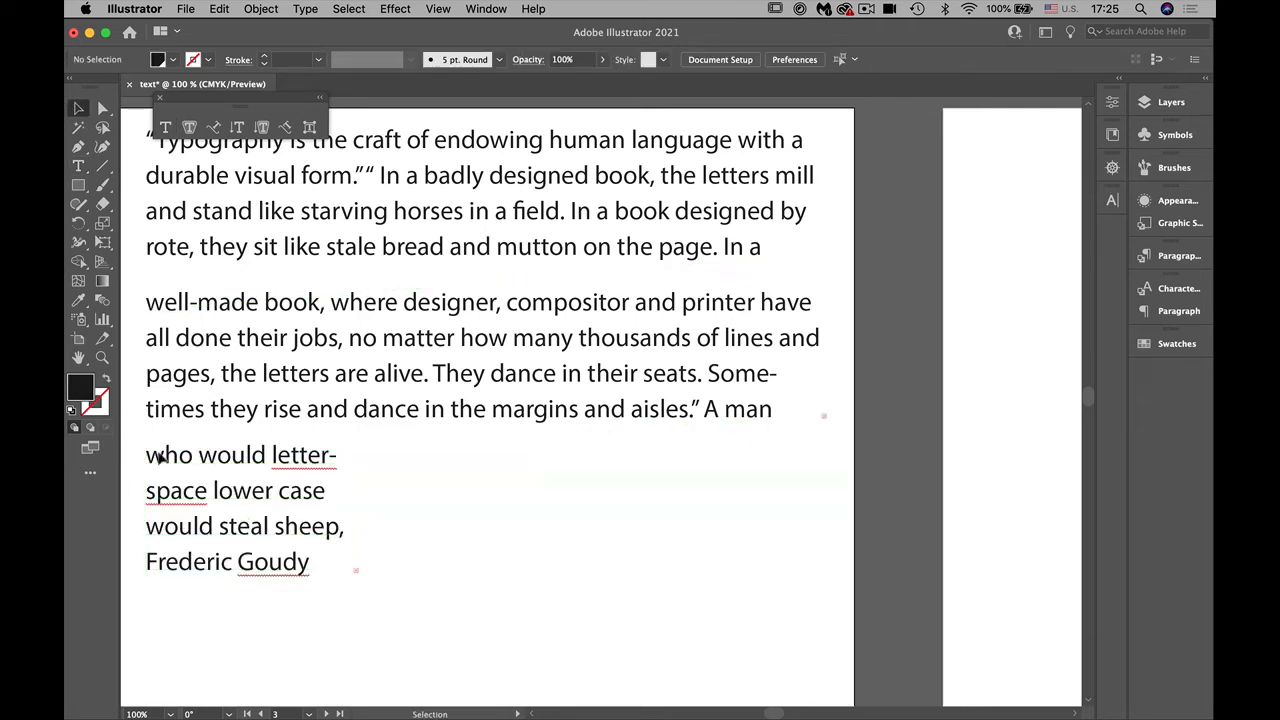
Step: Continue the narrow frame's overset text in a linked frame of the same size beside it, with aligned upper edges
left_click(279, 510)
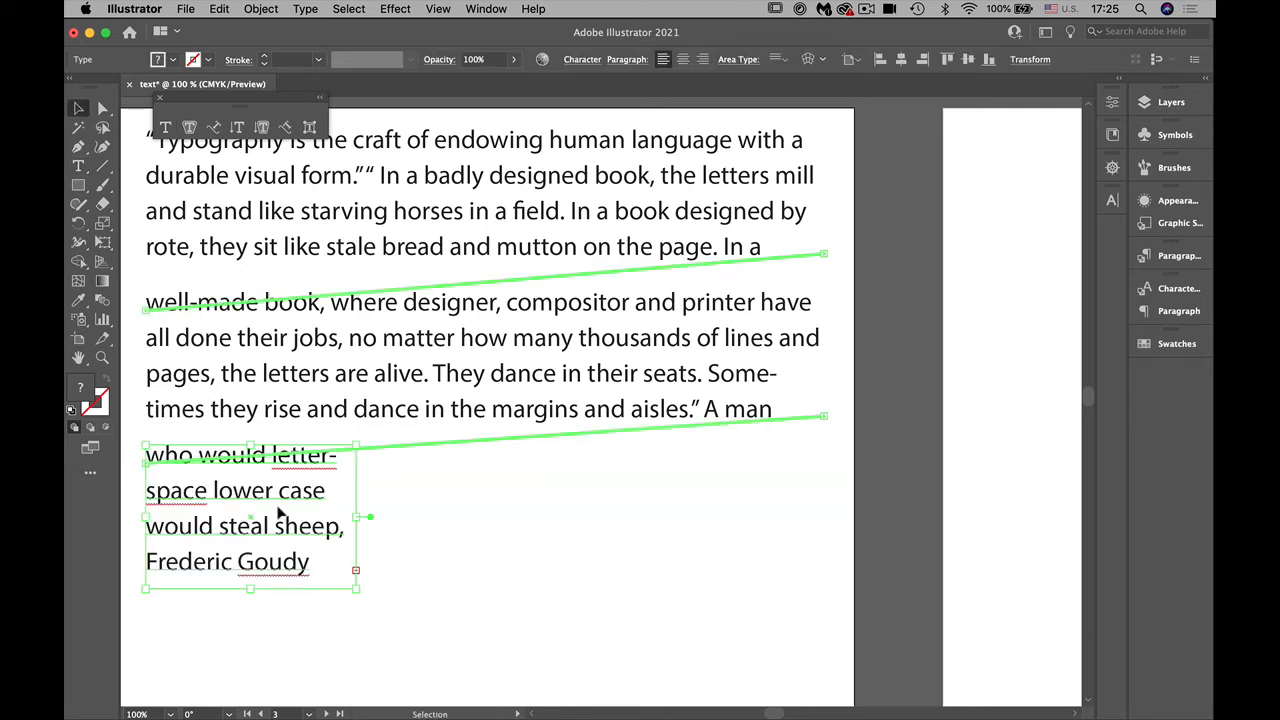
key("t")
left_click(356, 572)
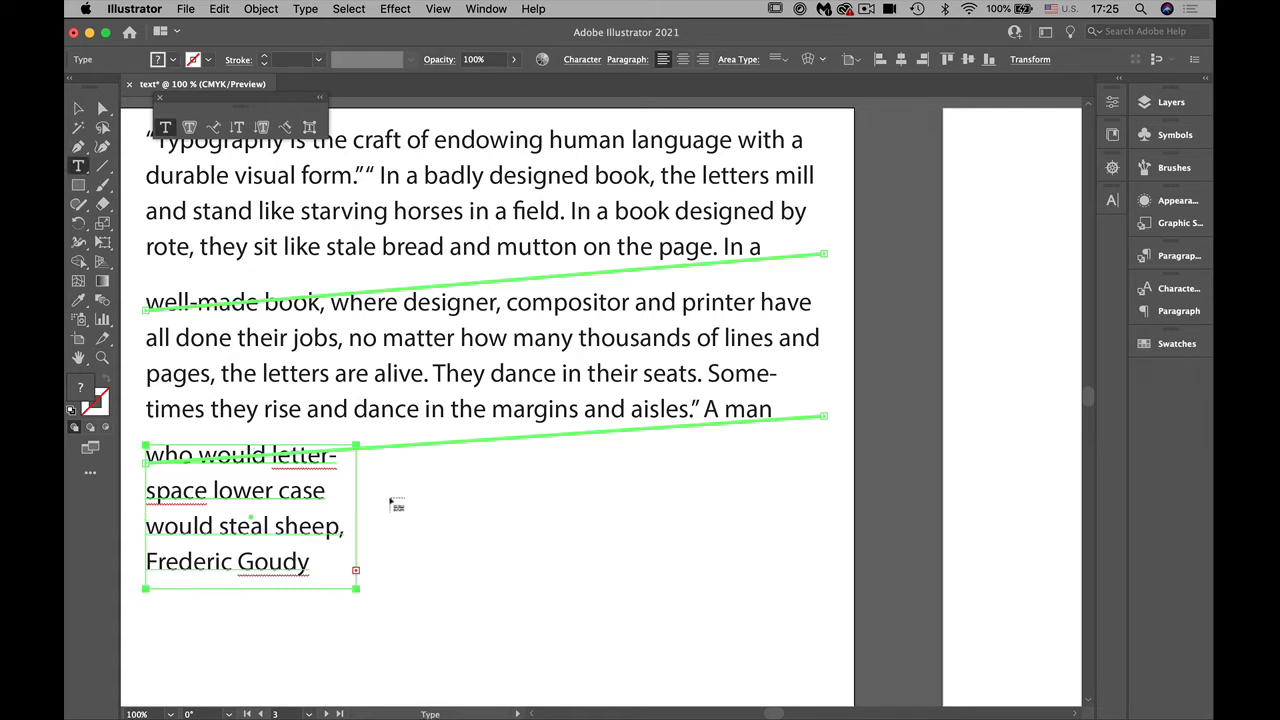
left_click(380, 447)
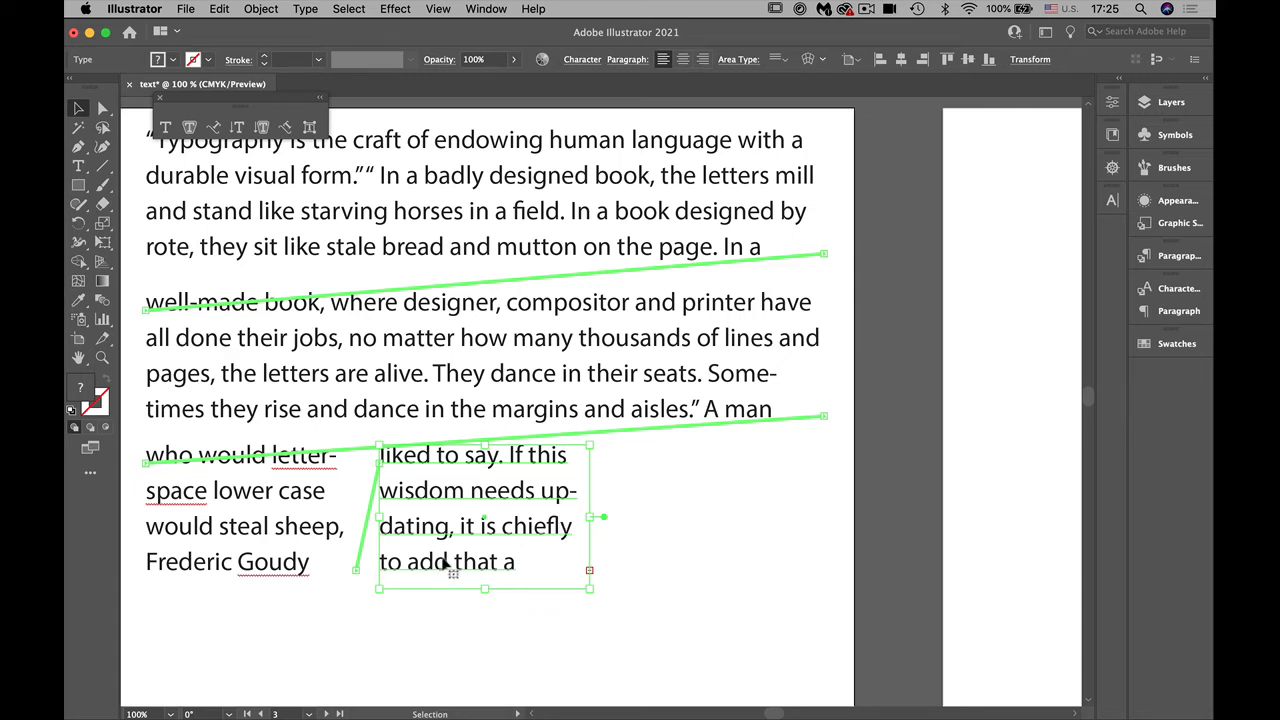
Step: Draw an ellipse below the two narrow text frames on the same artboard and fill it with the yellow swatch
left_click_drag(403, 649, 562, 542)
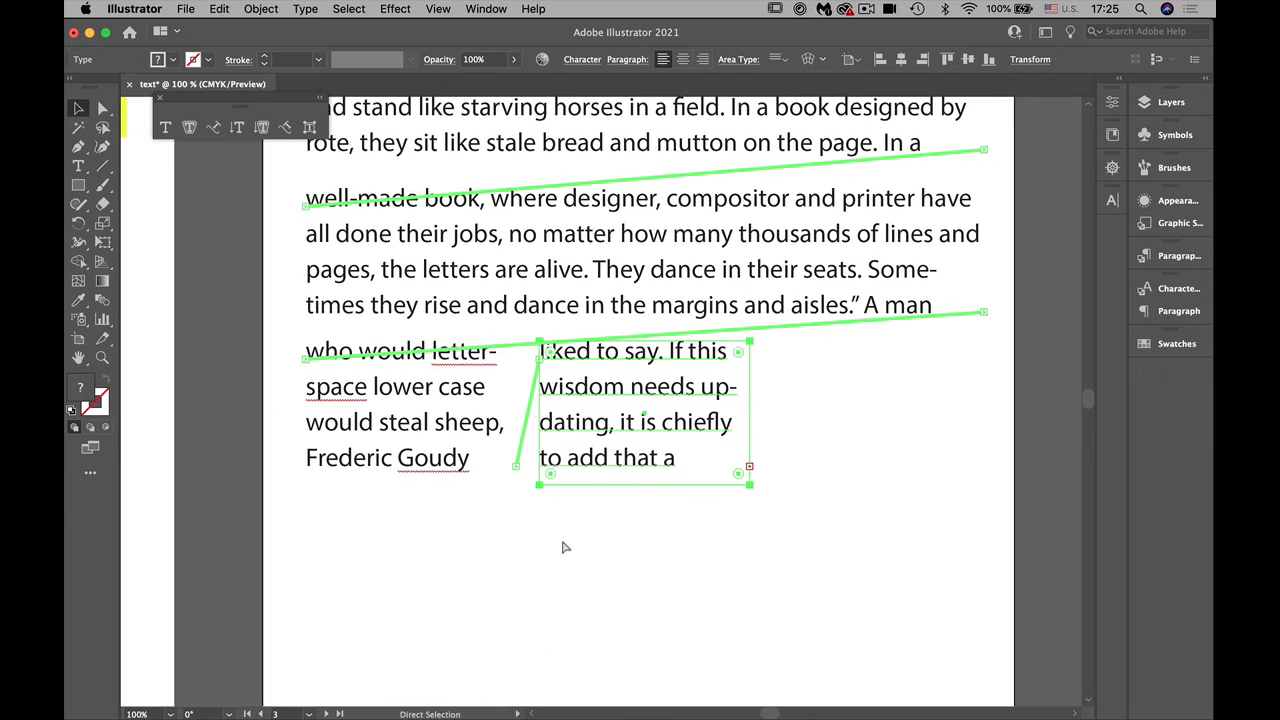
key("super+minus")
key("super+minus")
left_click_drag(551, 580, 523, 514)
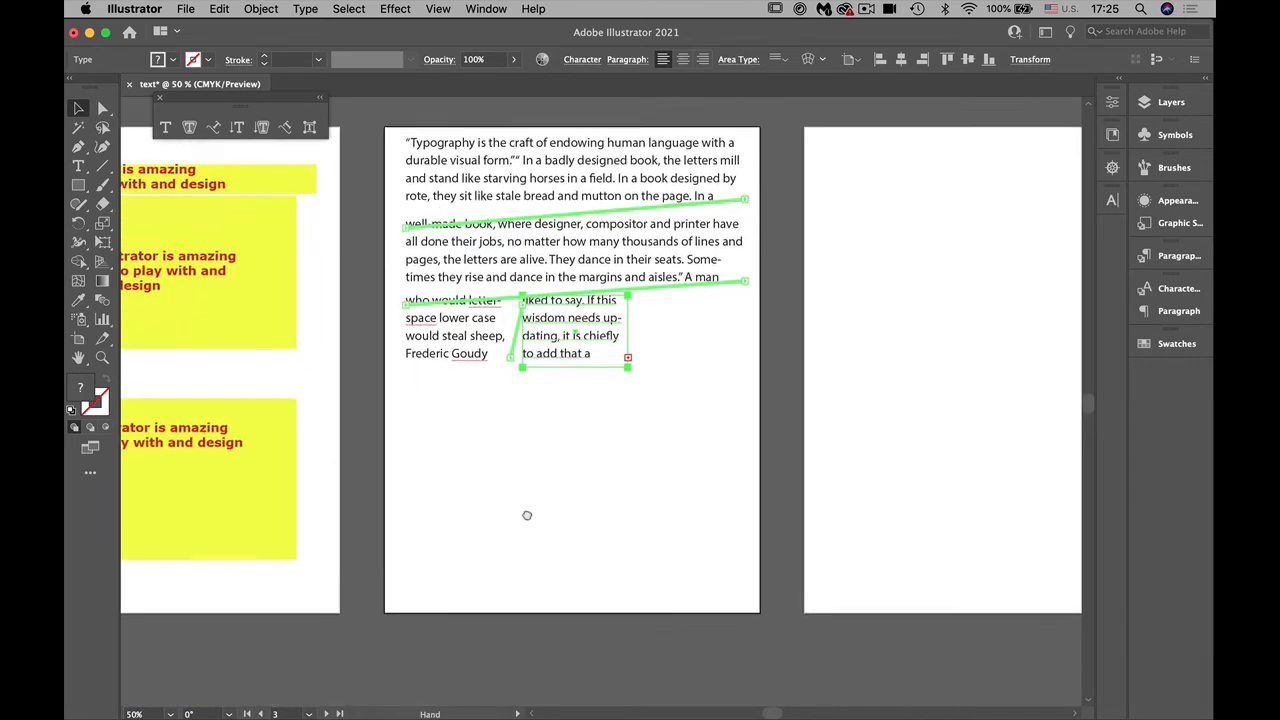
left_click(80, 186)
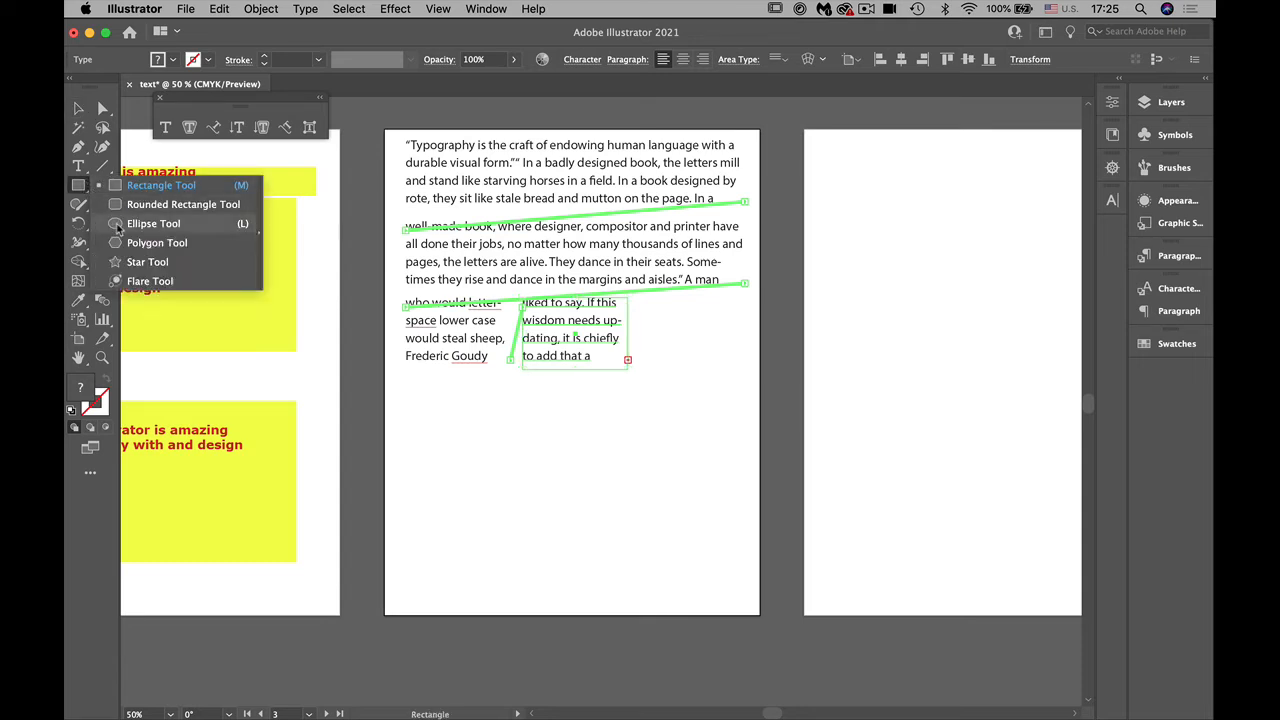
left_click(150, 223)
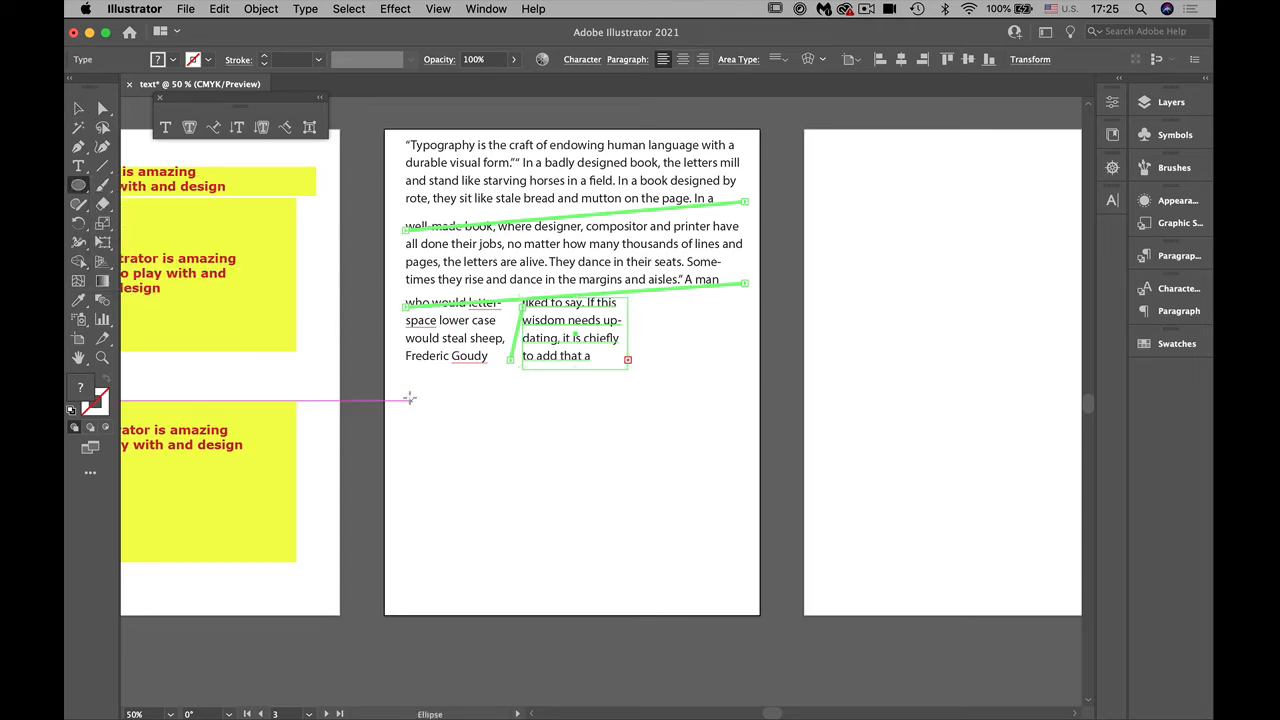
left_click_drag(406, 396, 567, 537)
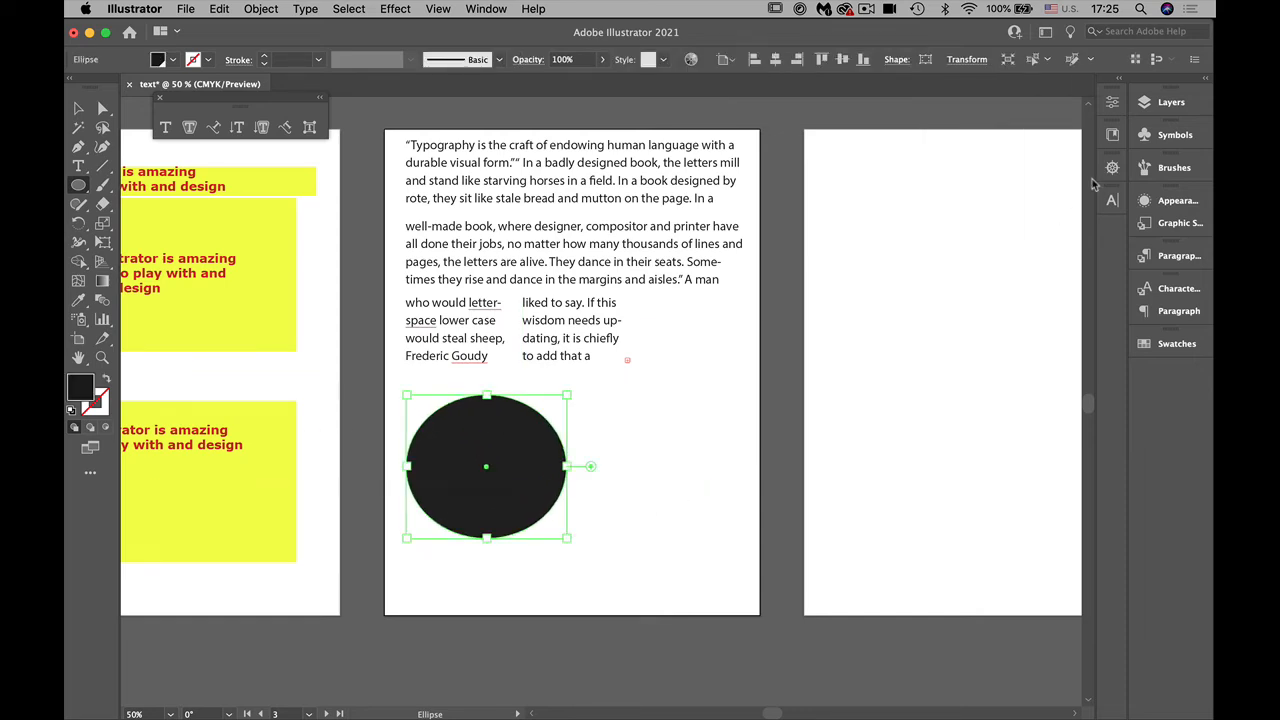
left_click(1156, 345)
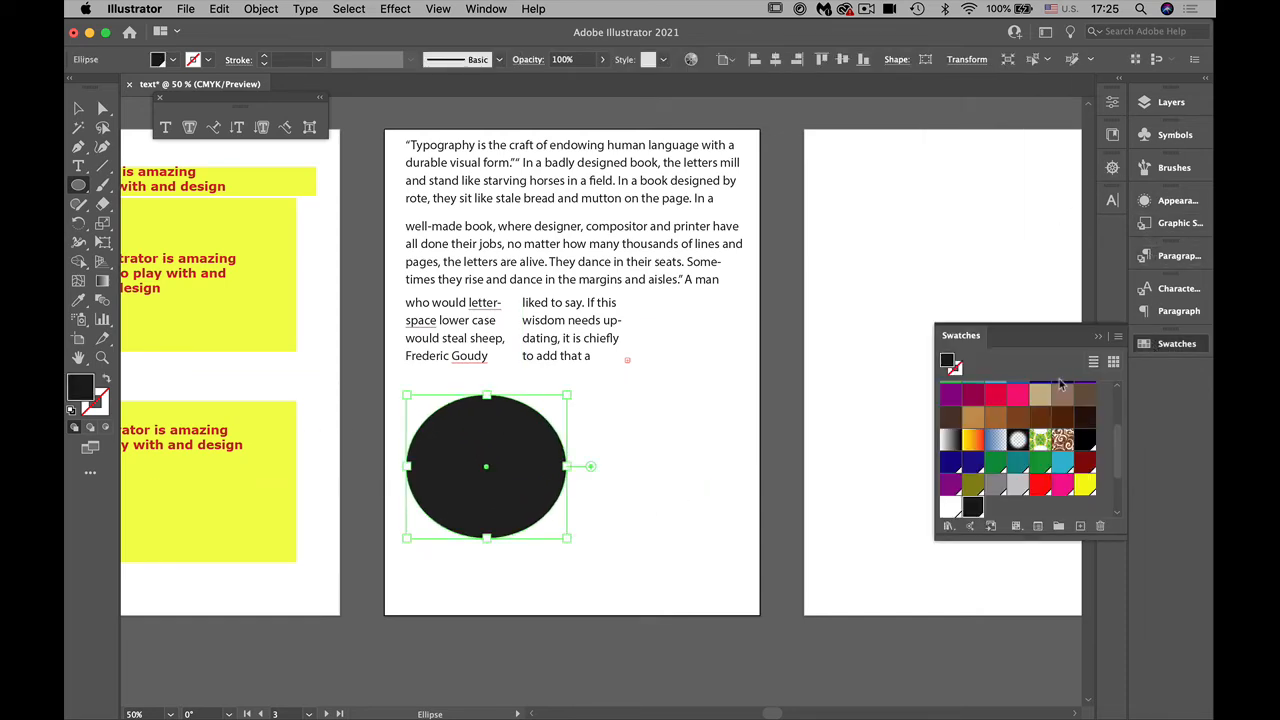
left_click(1085, 487)
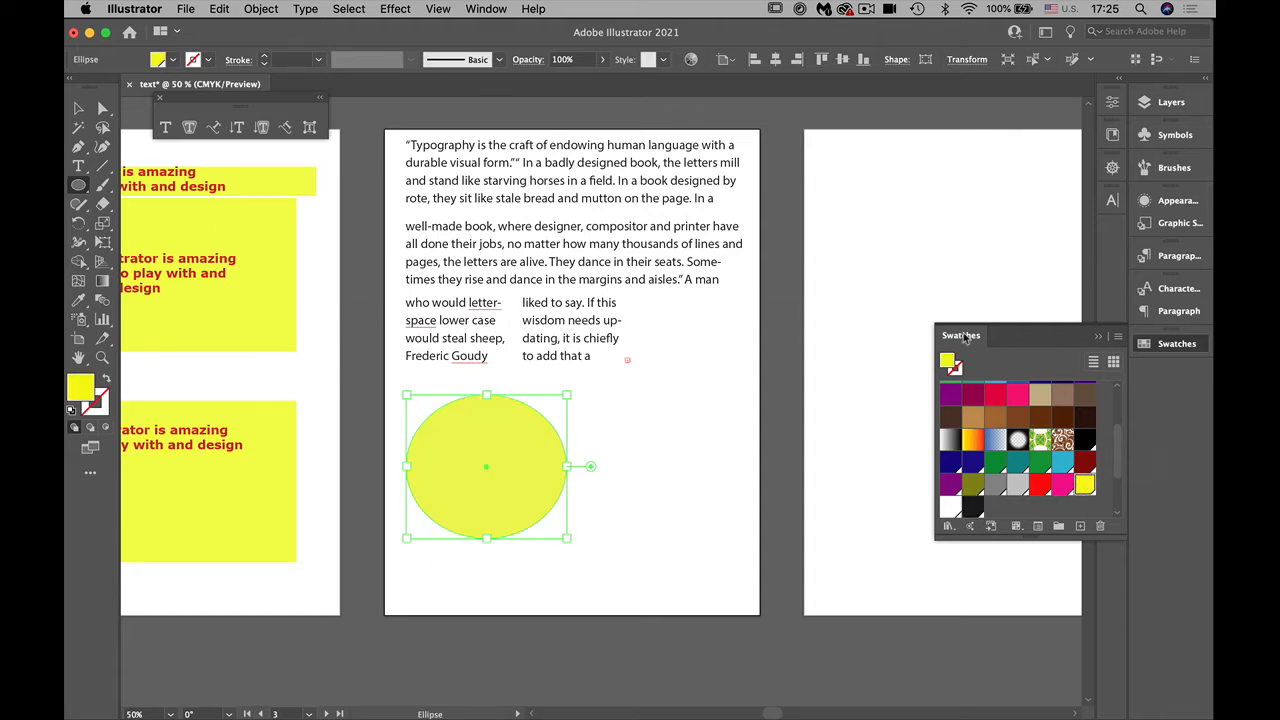
Step: Thread the overset text of the second narrow frame into the yellow ellipse
key("v")
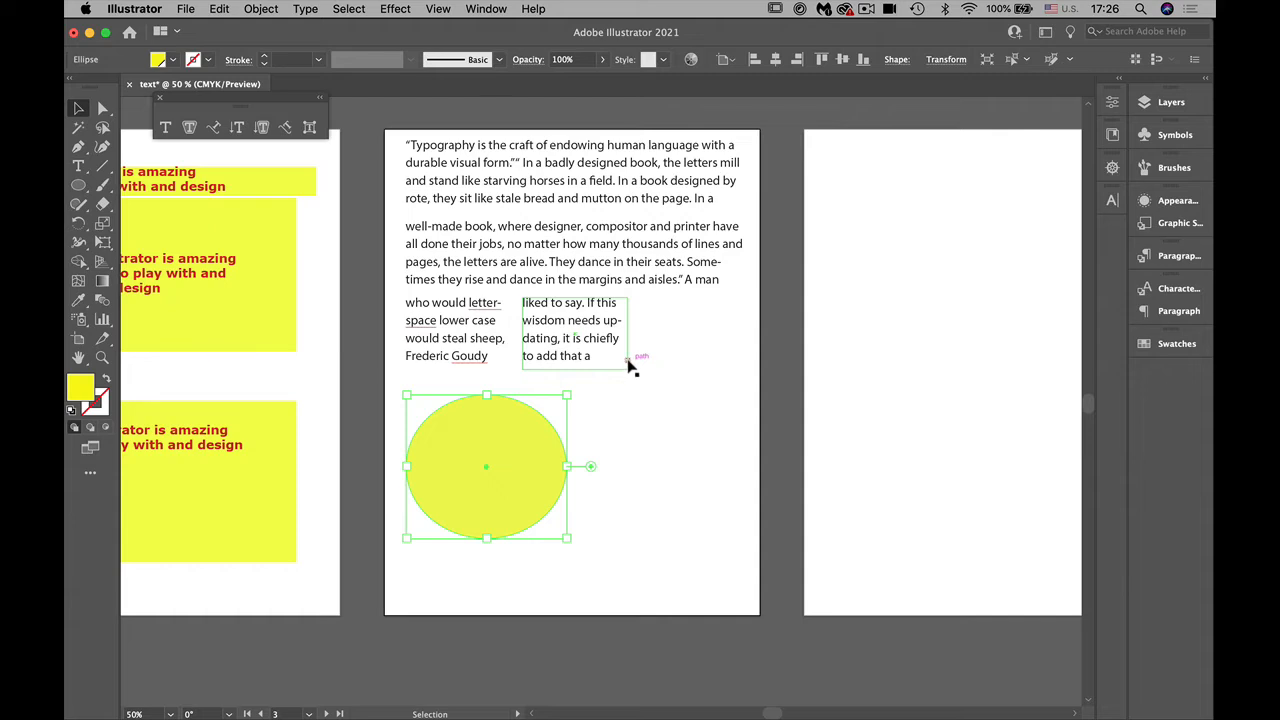
left_click(628, 357)
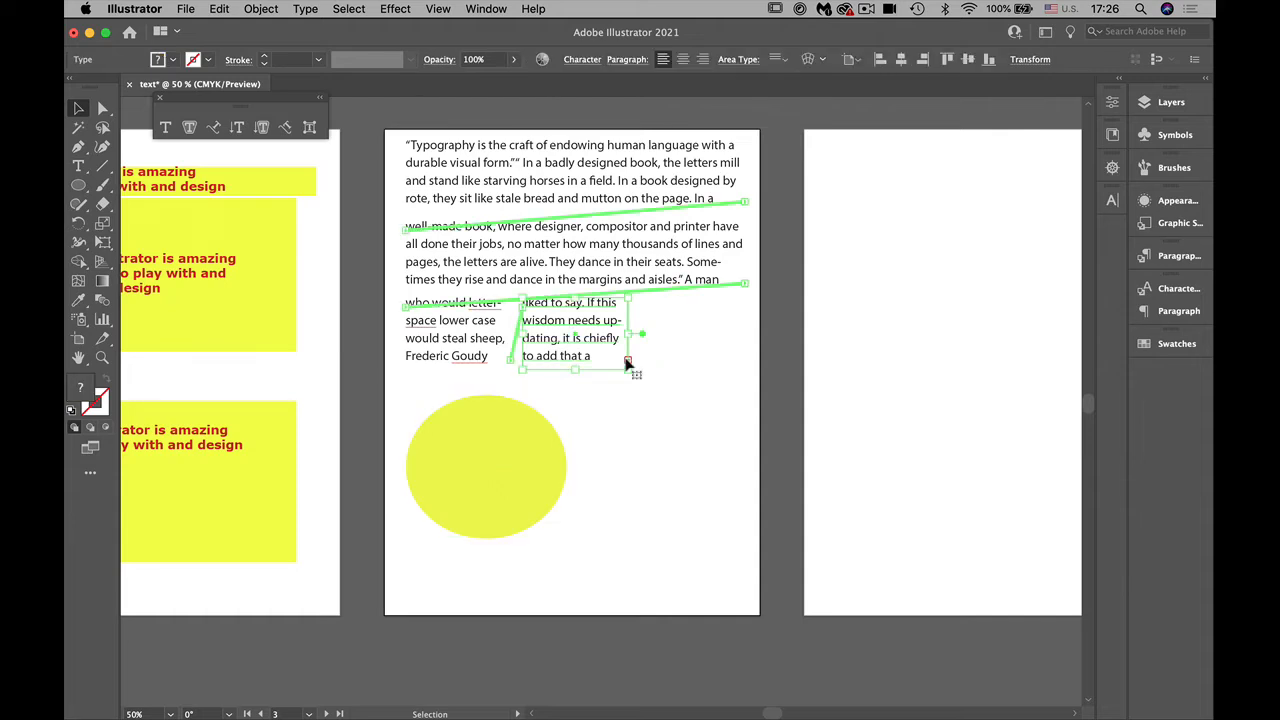
key("t")
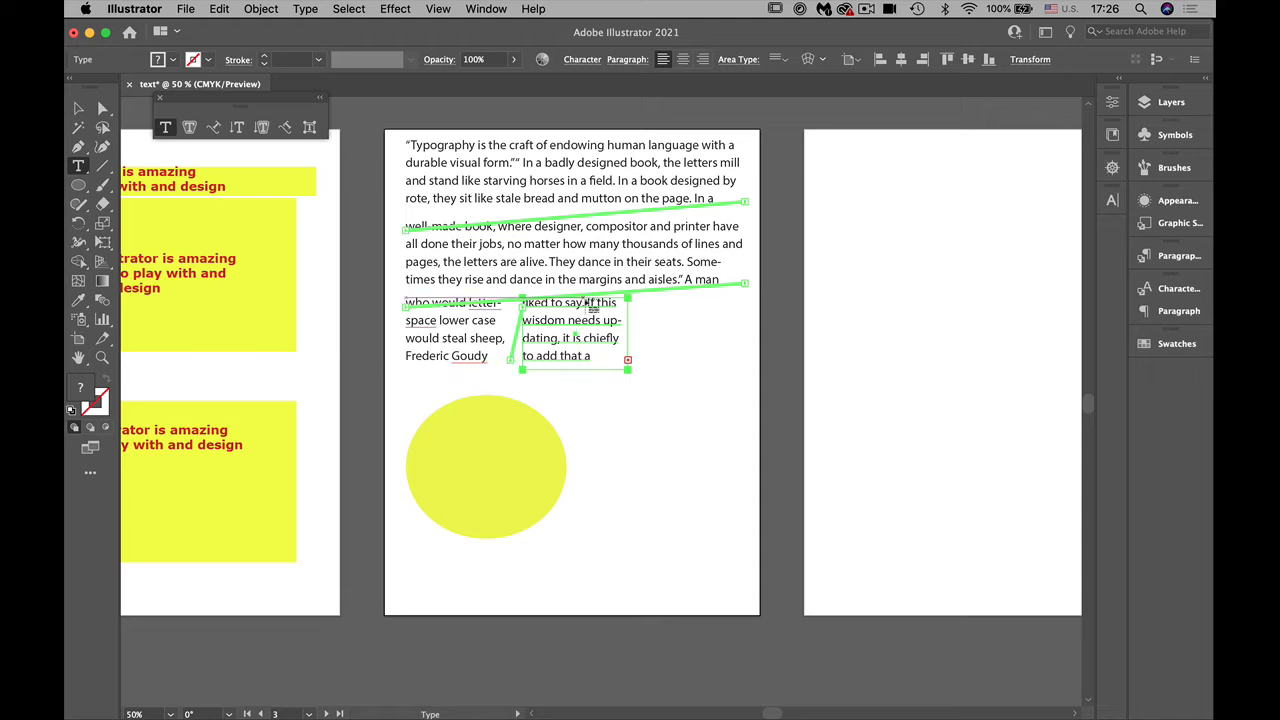
left_click(459, 402)
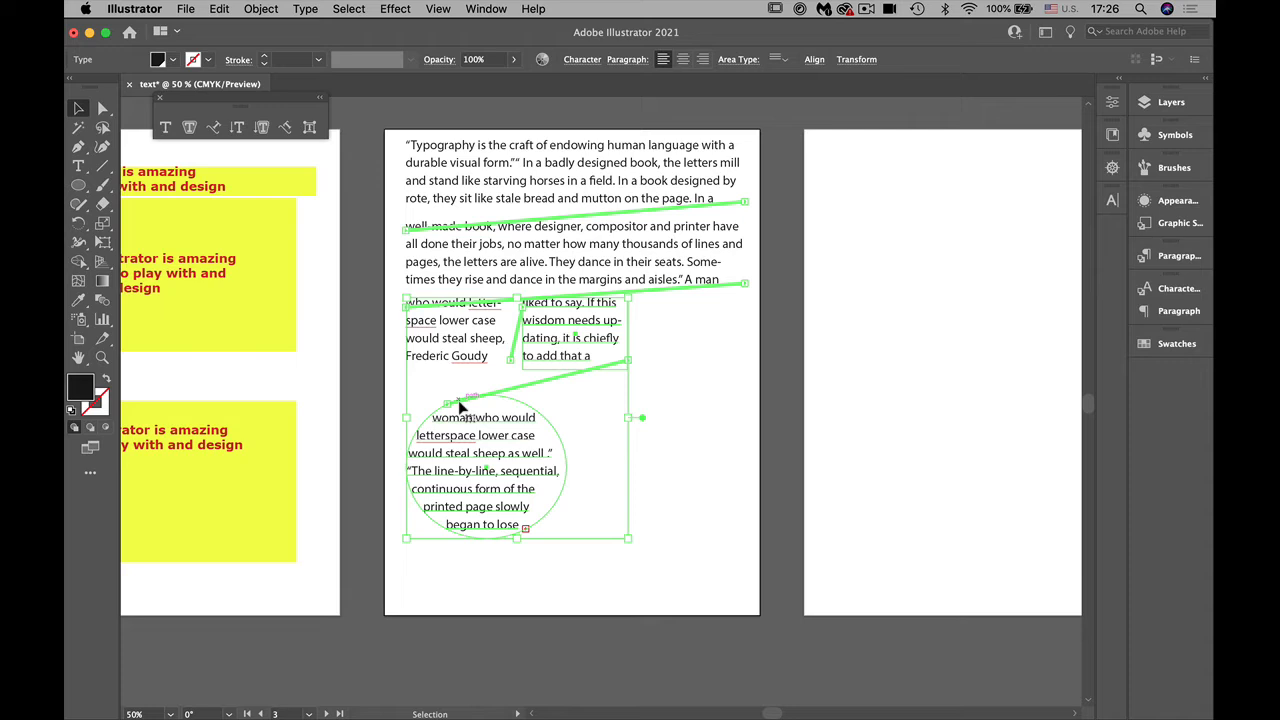
Step: Continue the ellipse's overset text in a linked ellipse of the same size and move it close beside the first one
left_click(525, 529)
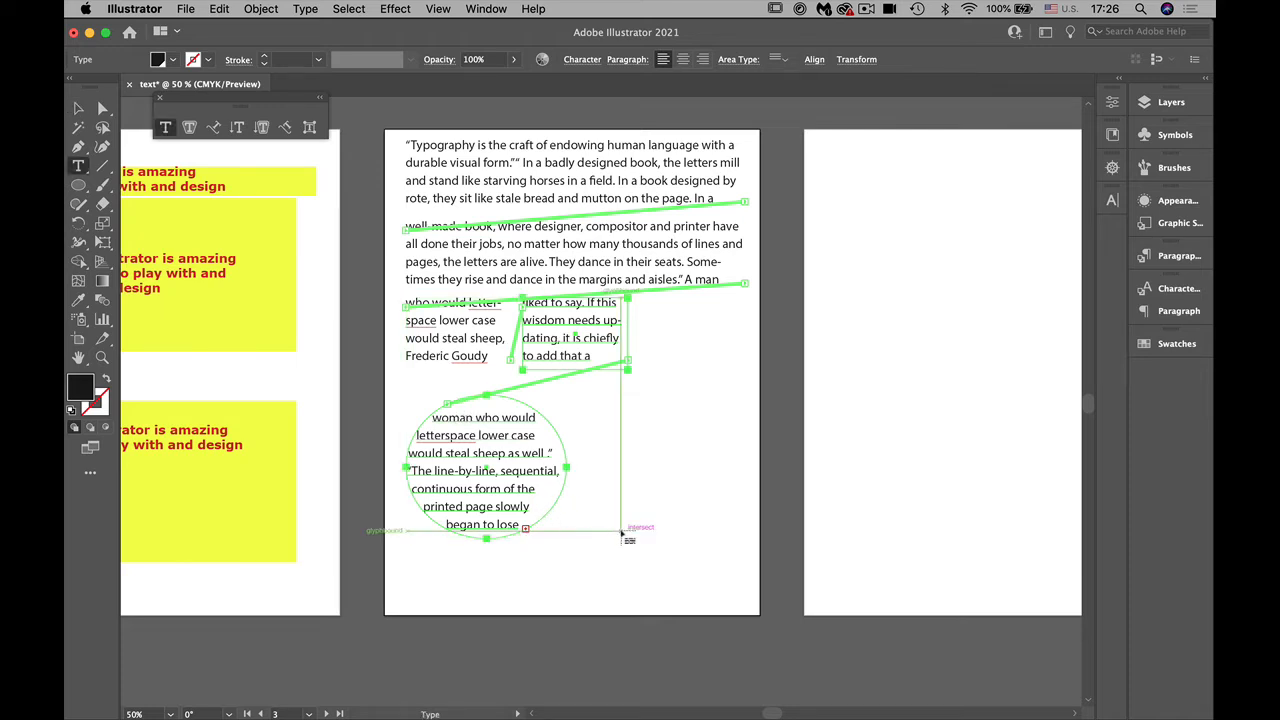
left_click(604, 400)
key("v")
left_click_drag(657, 491, 626, 494)
mouse_move(705, 710)
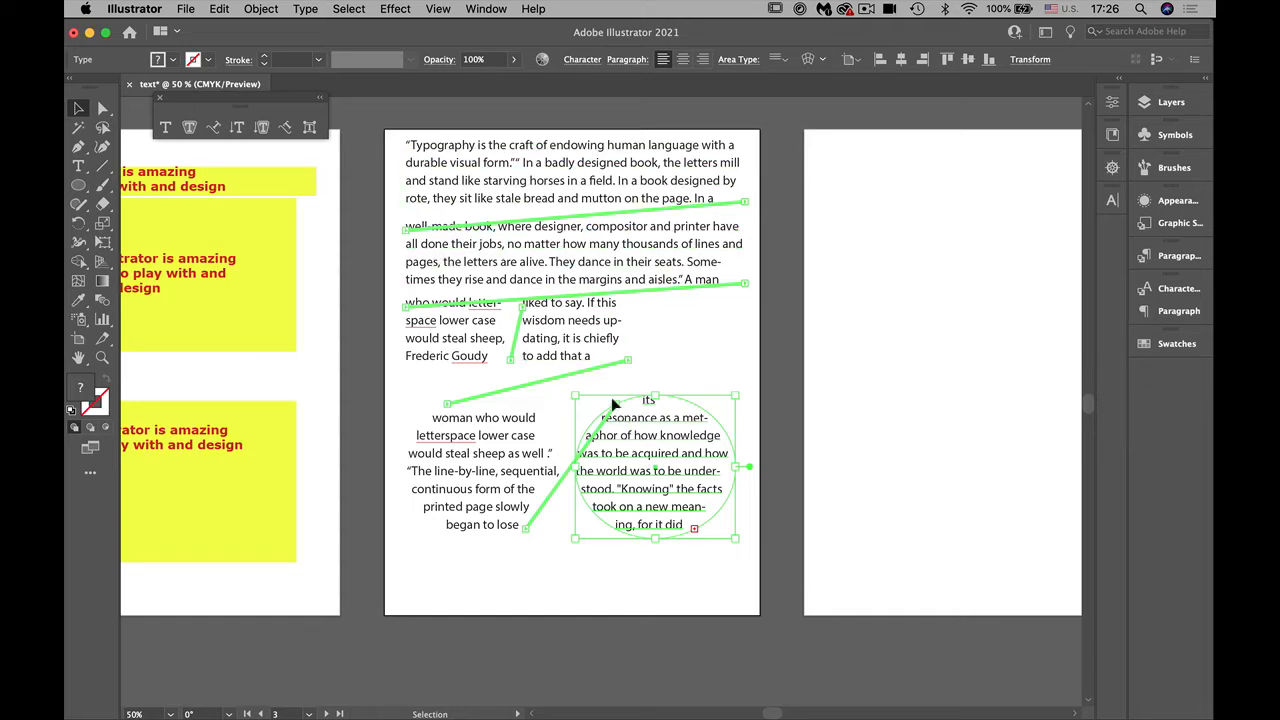
Step: Hide the edges of the selected threaded text, show them again, and deselect the text
left_click(439, 9)
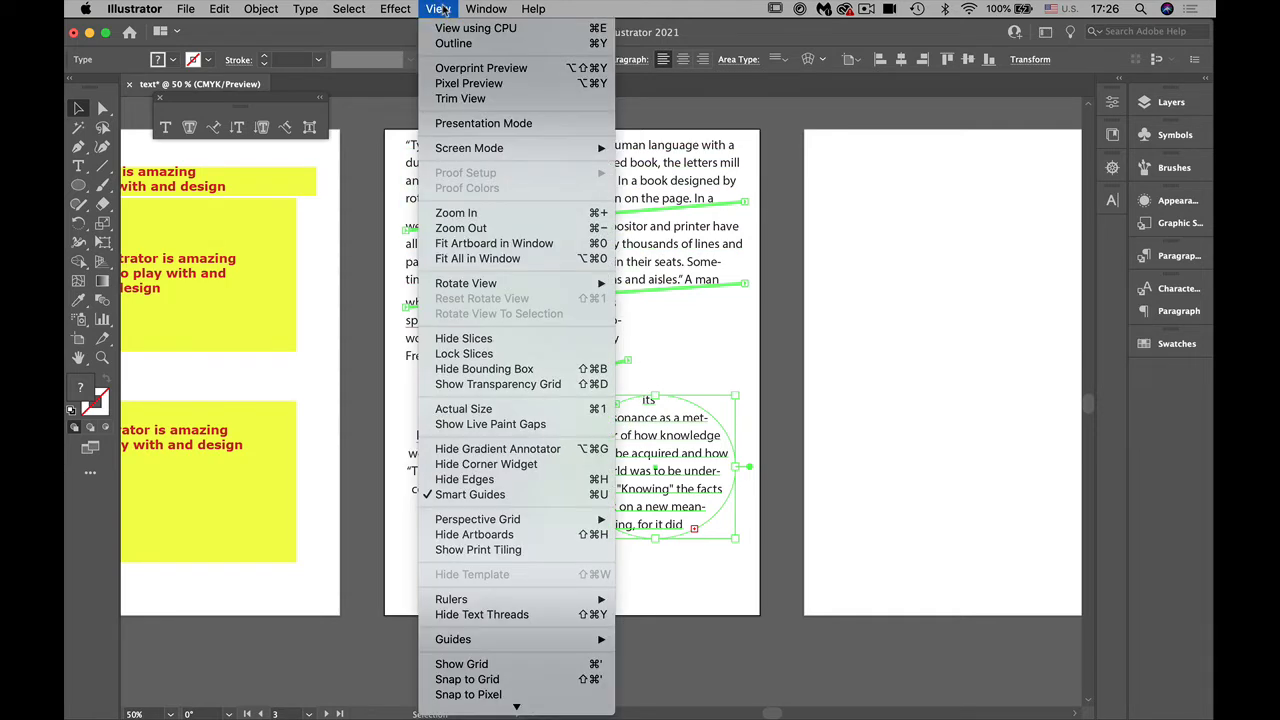
left_click(464, 480)
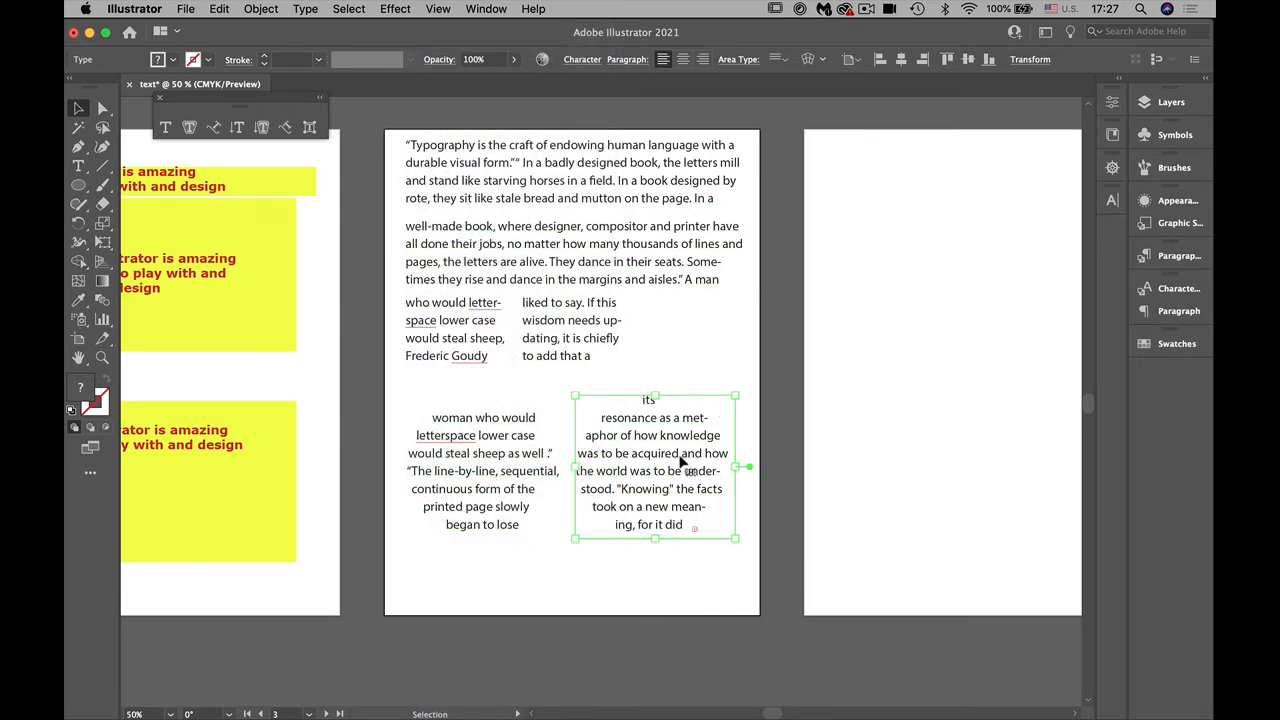
left_click(438, 9)
left_click(514, 481)
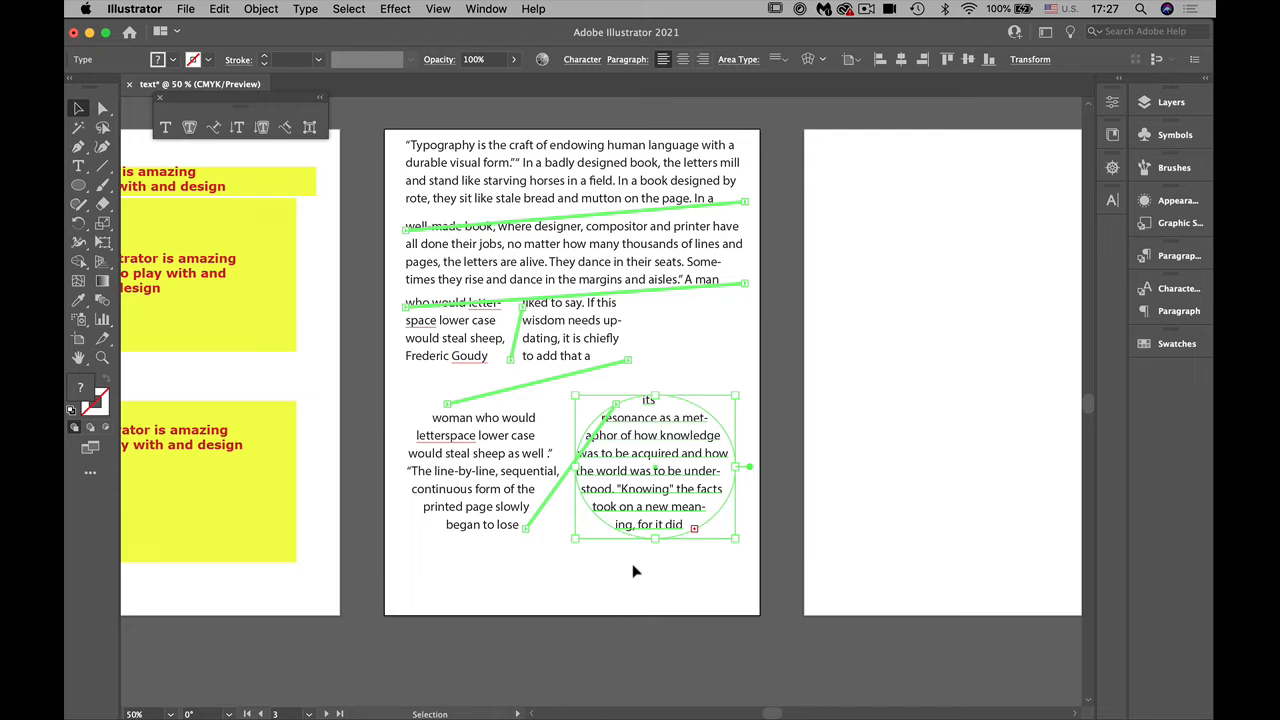
left_click(633, 571)
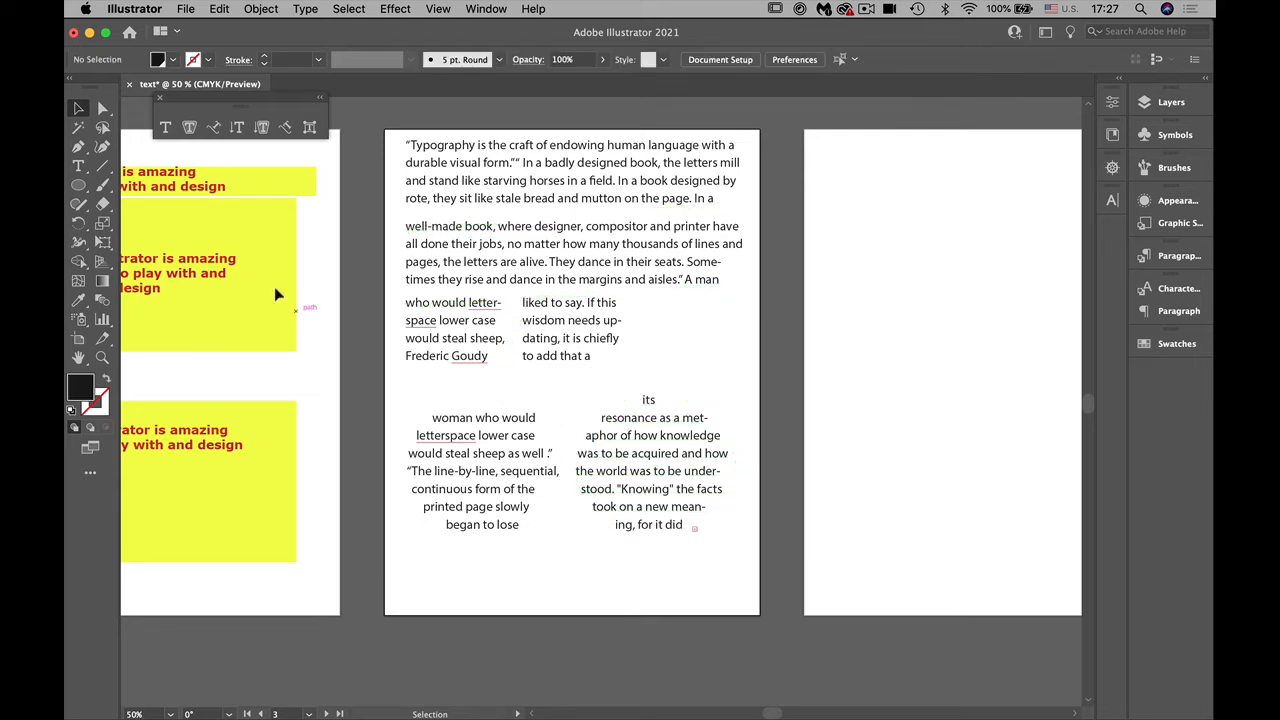
Step: Select all the text in the threaded frames and set its Myriad Pro font style to Italic
left_click(78, 166)
left_click(480, 162)
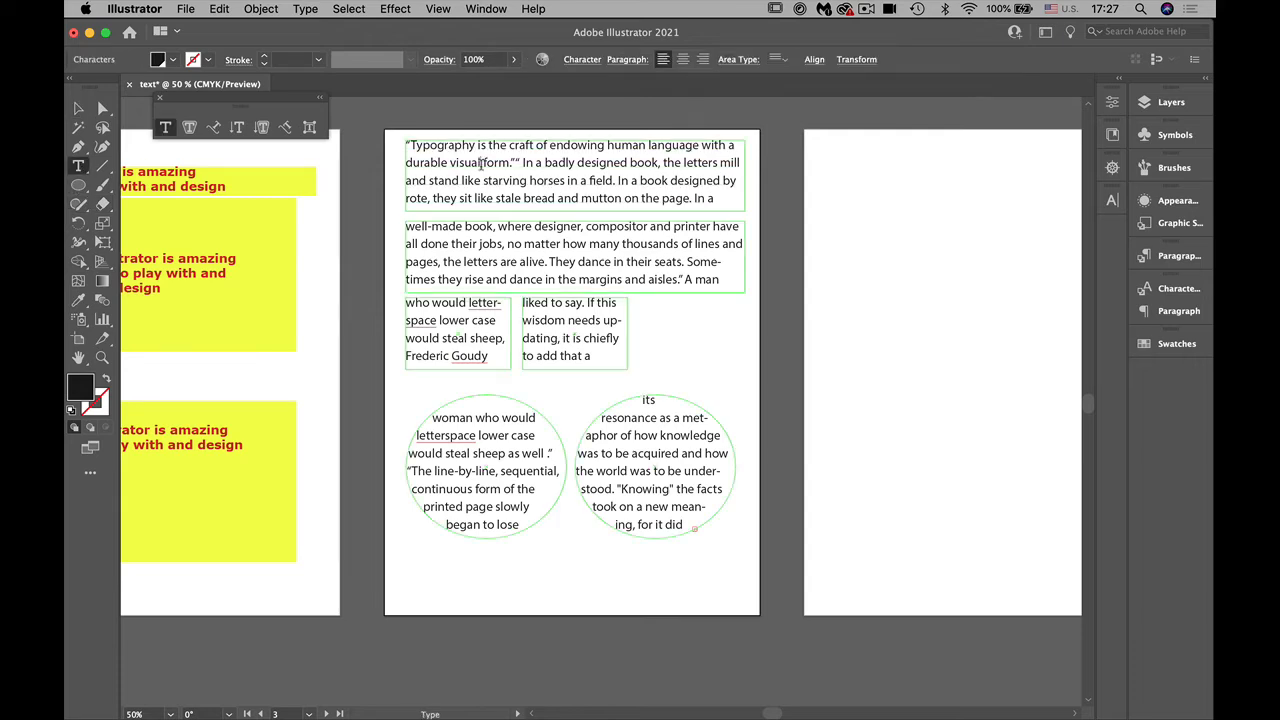
key("ctrl+a")
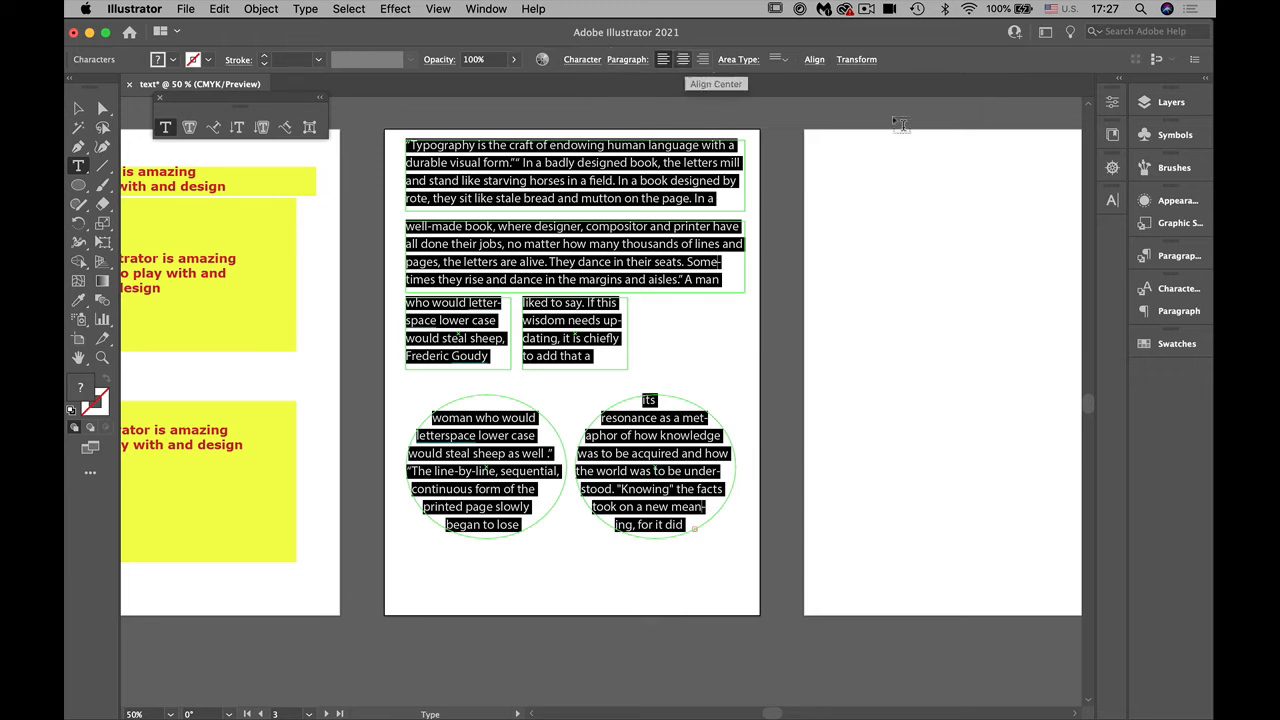
left_click(1112, 106)
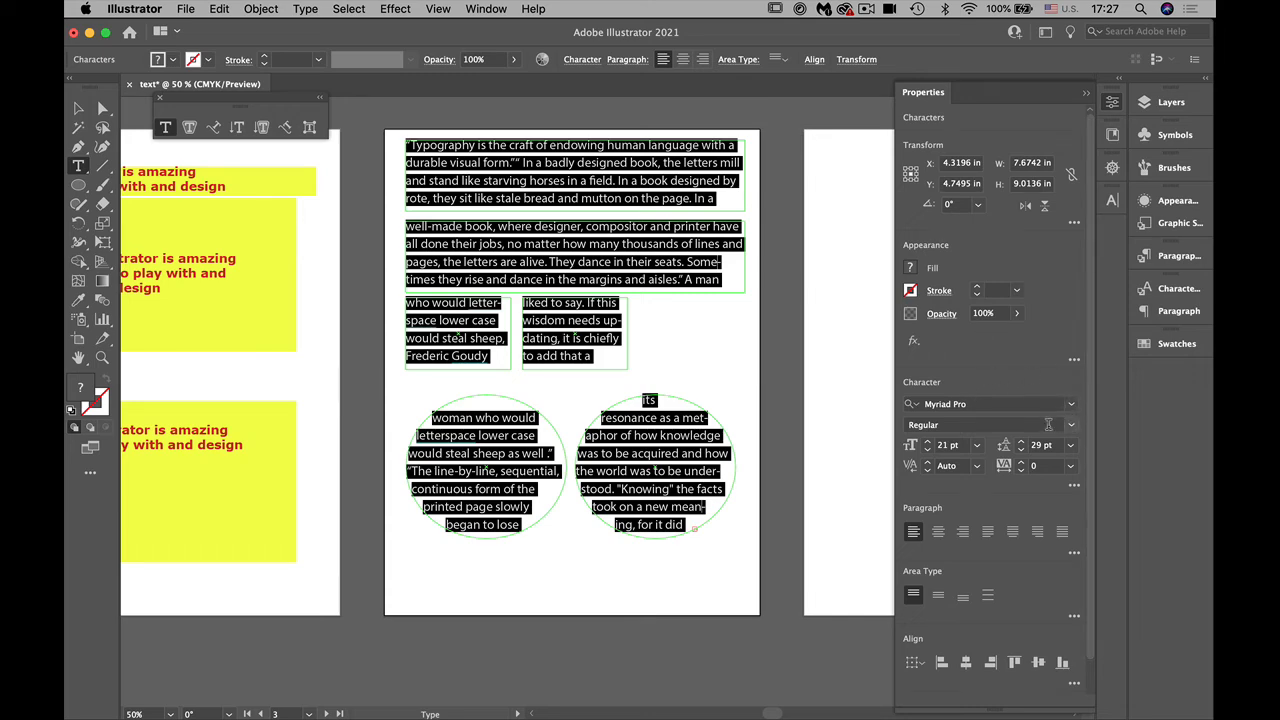
left_click(1070, 425)
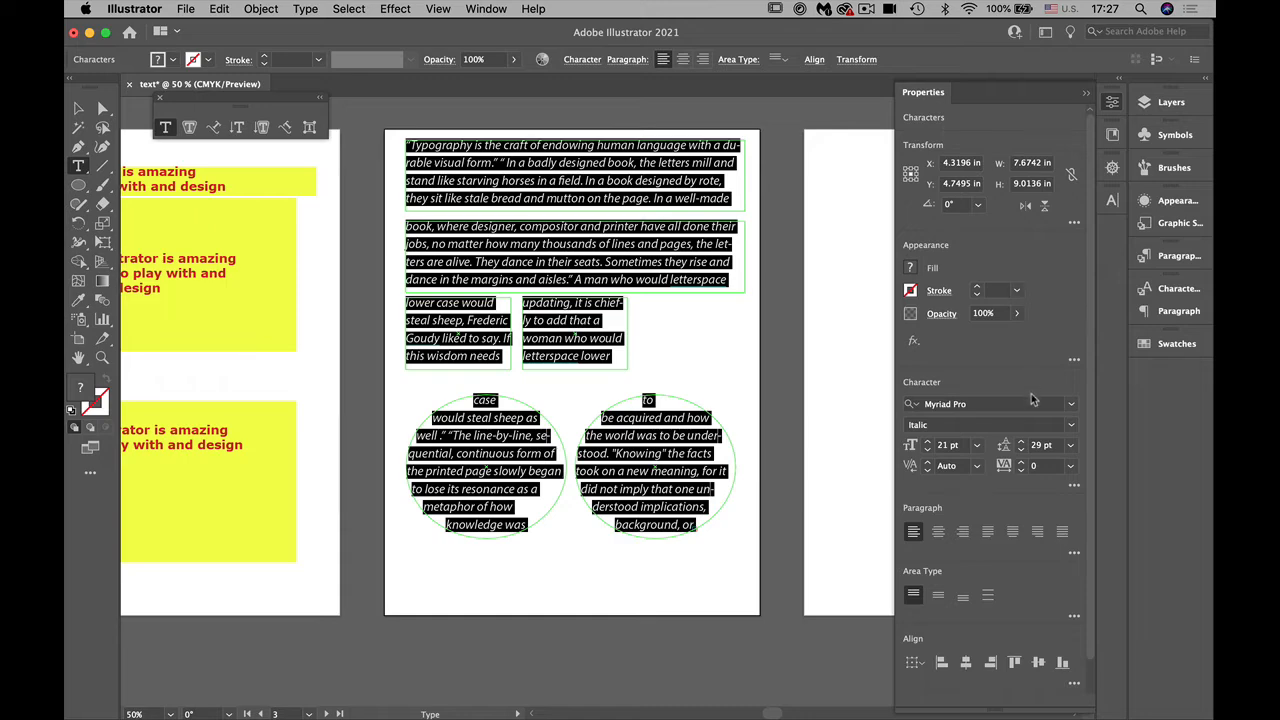
Step: Try the Black SemiExtended style on all the threaded text, and return it to Italic
left_click(1069, 425)
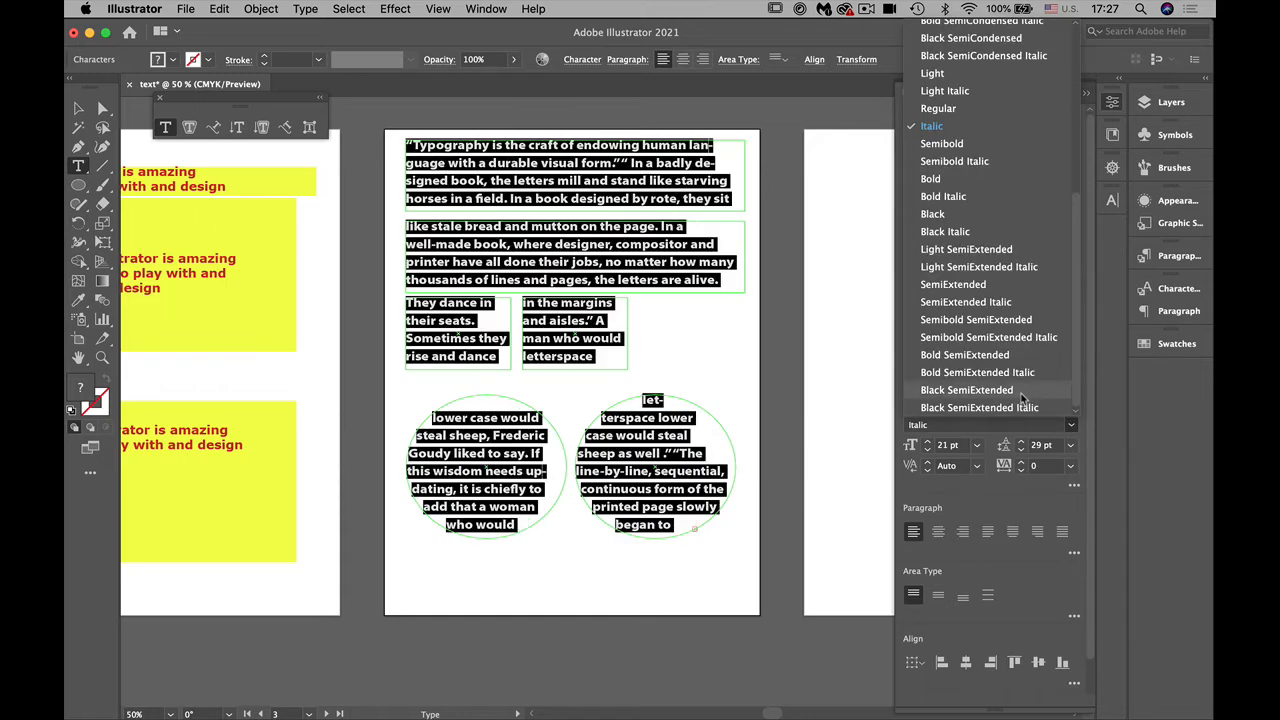
left_click(1022, 390)
left_click(1070, 425)
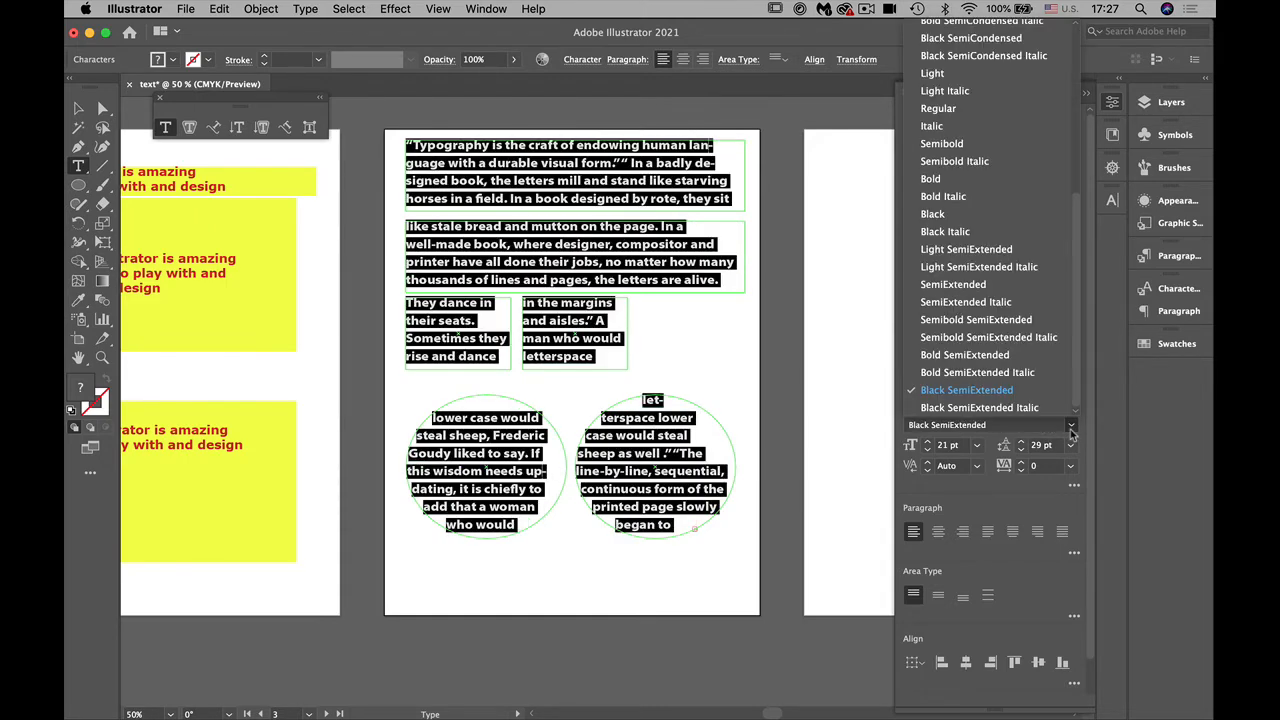
left_click(938, 126)
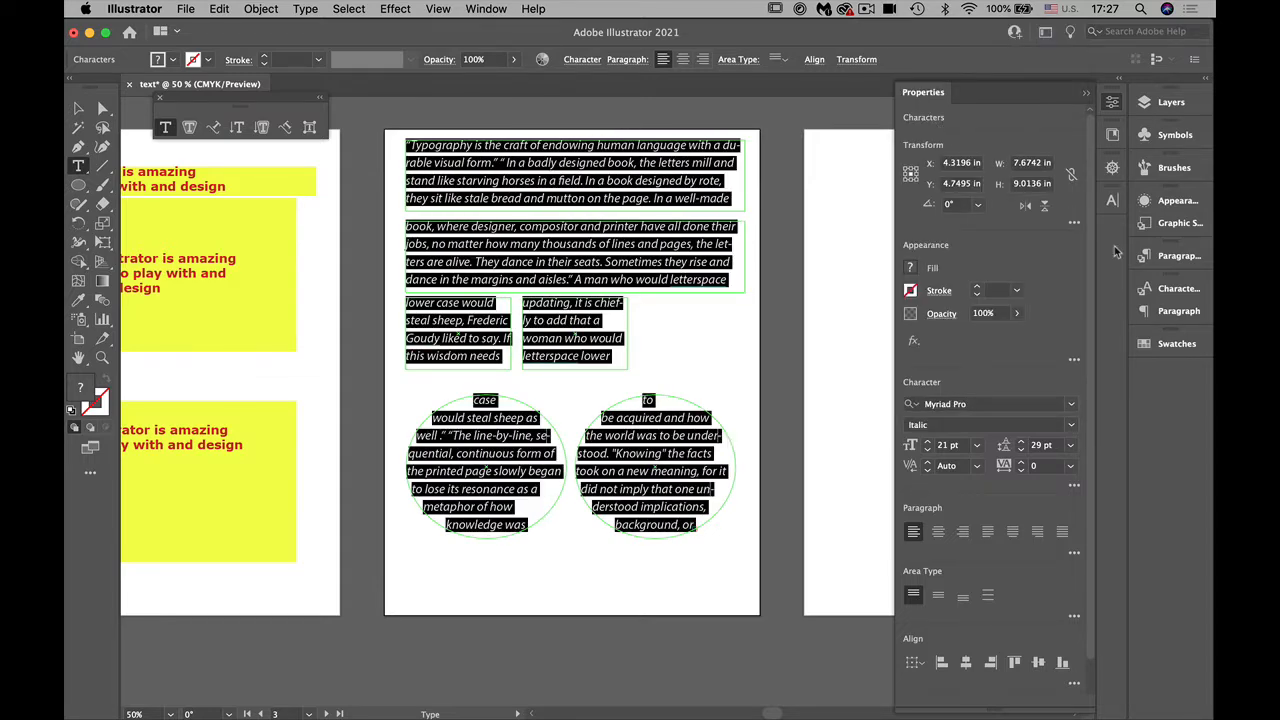
Step: Undock the Properties panel and float it clear of the threaded text's artboard
left_click(936, 96)
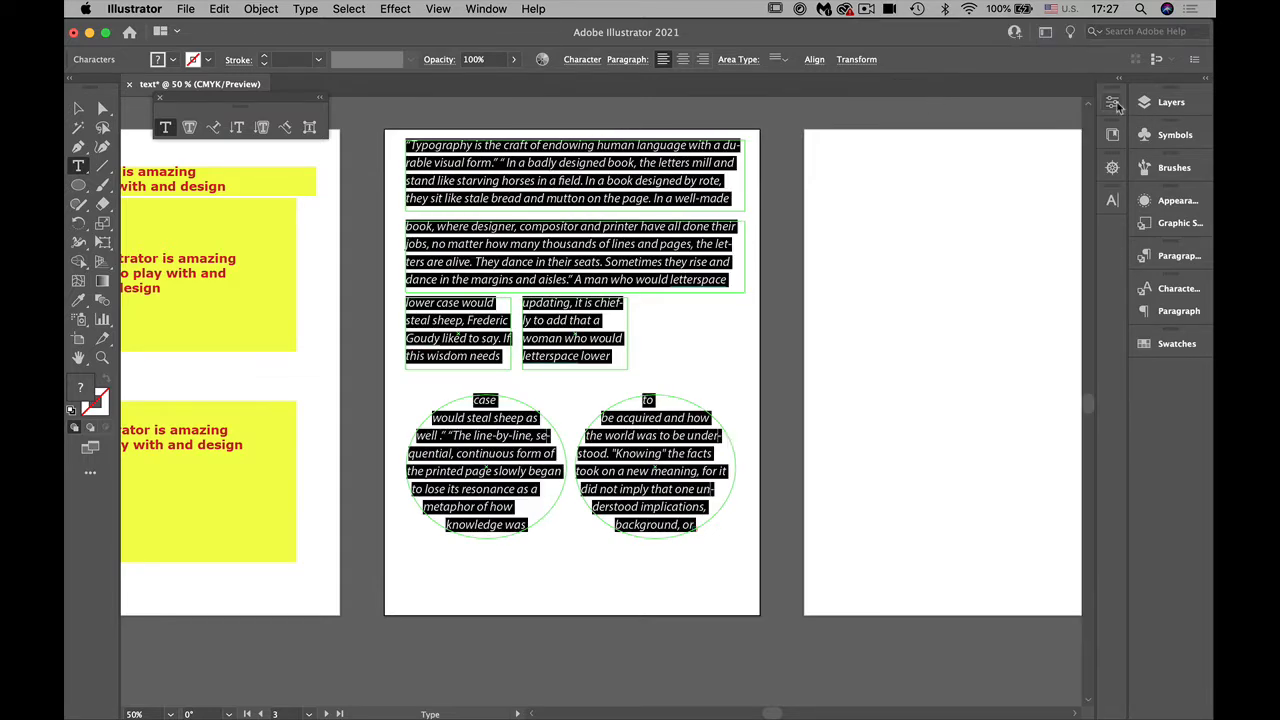
left_click(1113, 103)
left_click_drag(932, 96, 863, 43)
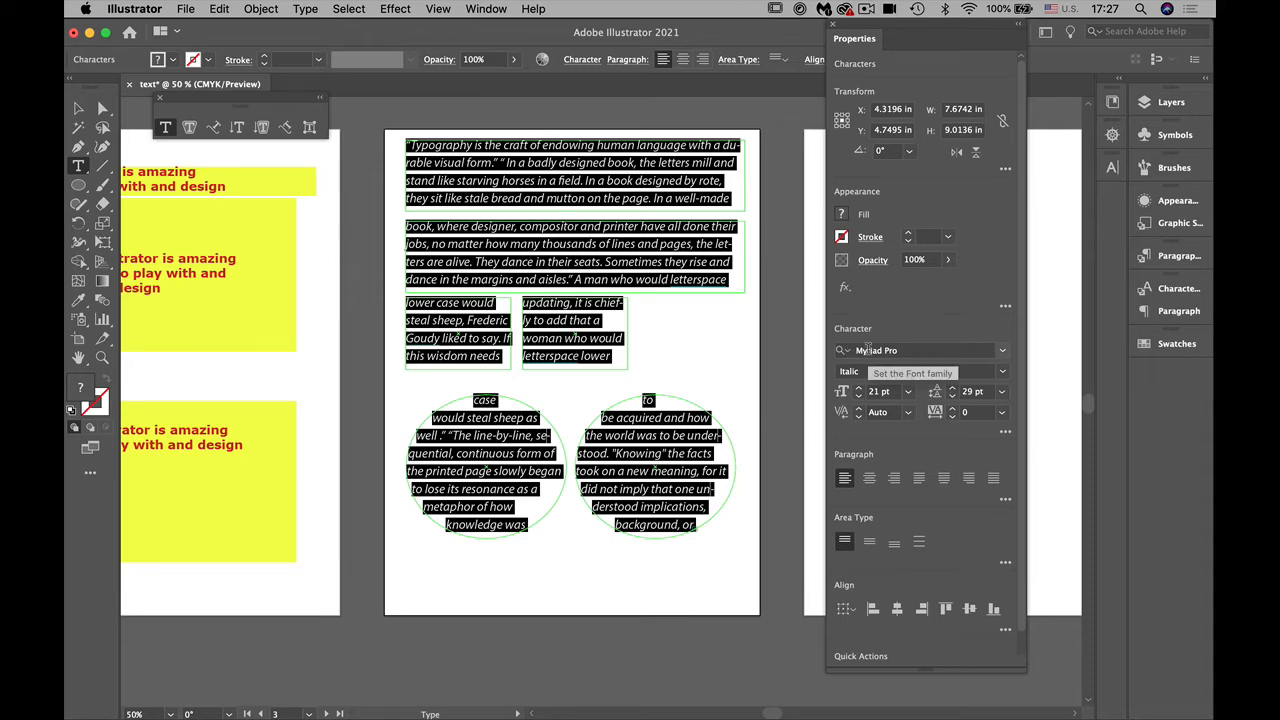
left_click(1002, 350)
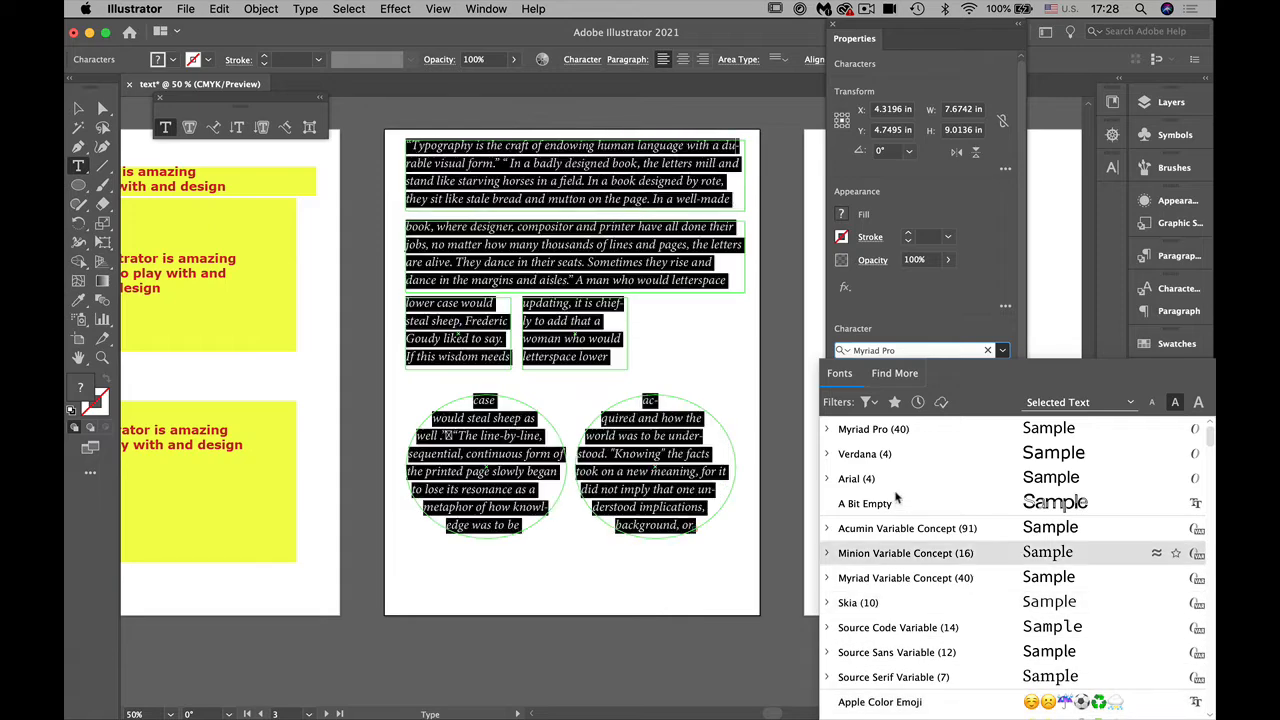
left_click(871, 402)
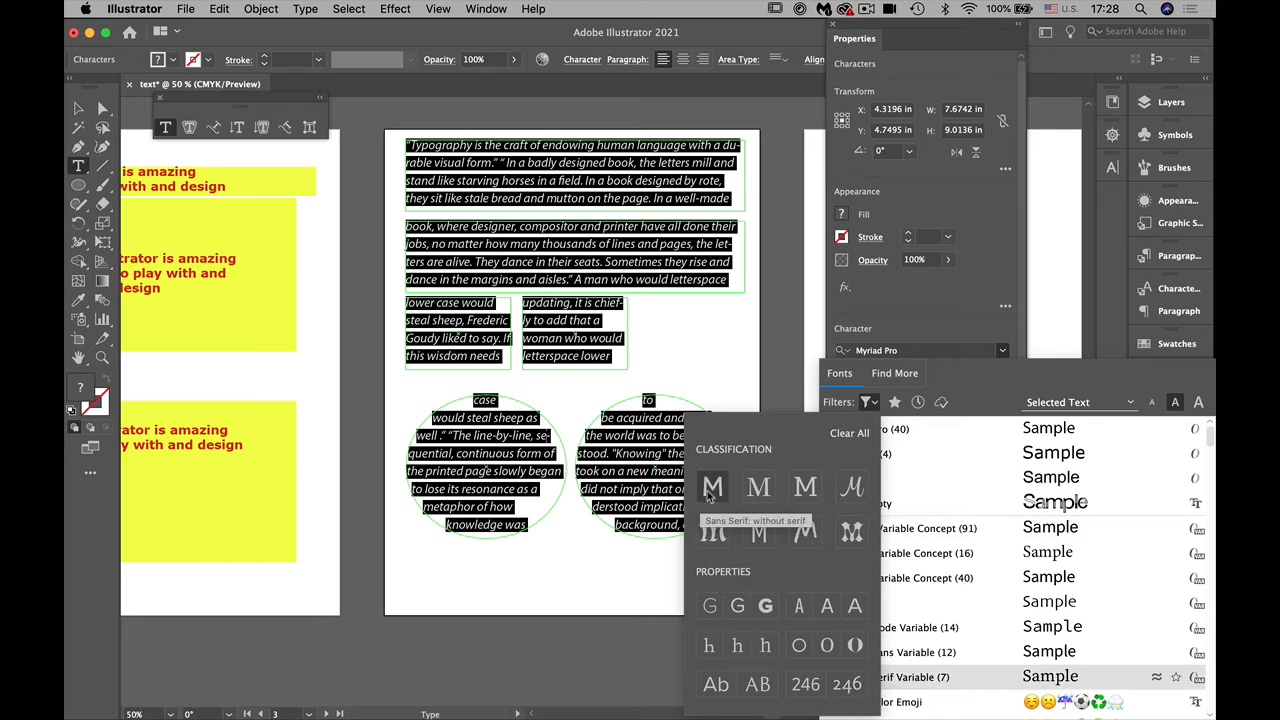
left_click(975, 383)
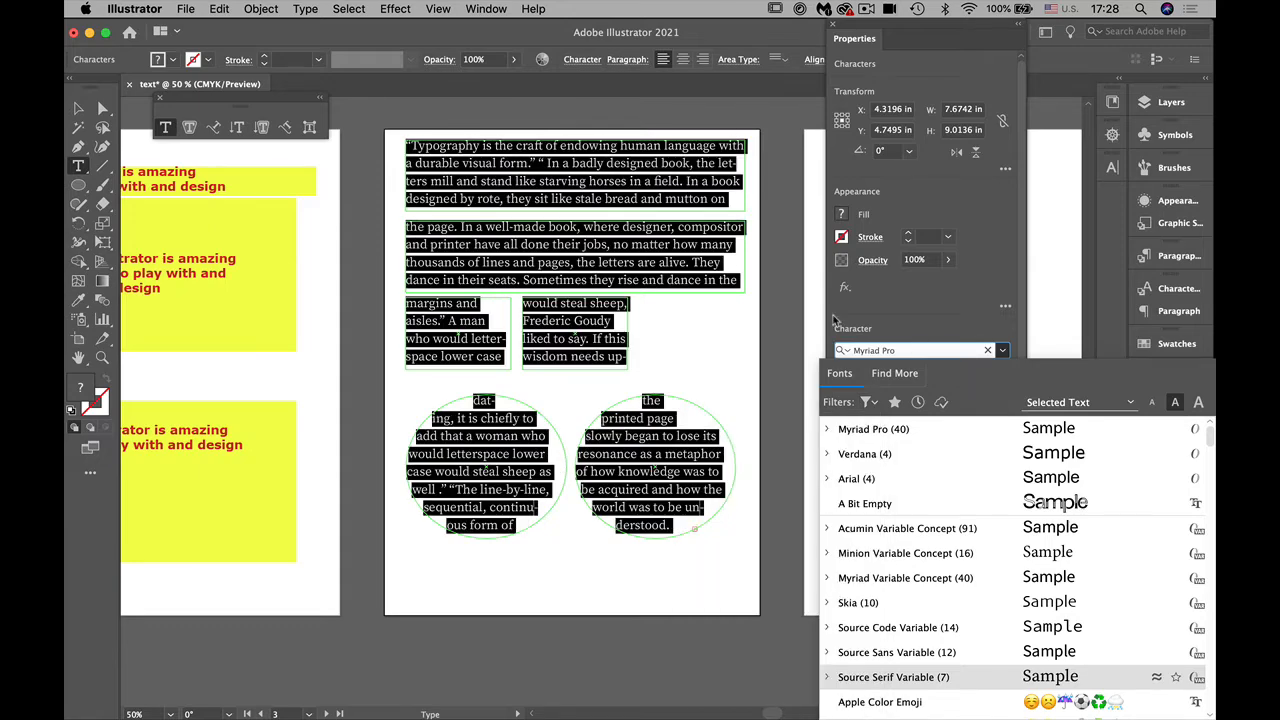
left_click(1015, 199)
left_click_drag(840, 42, 183, 46)
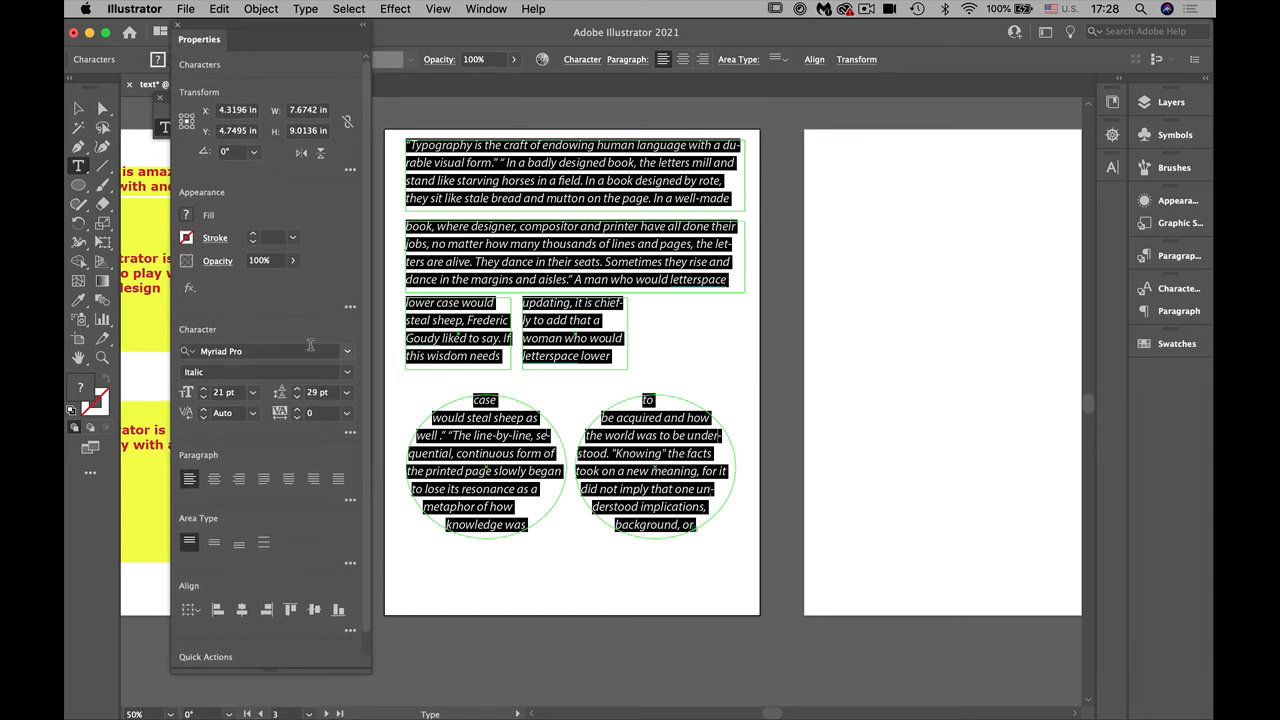
Step: Filter the font list to show only serif fonts for the selected threaded text
left_click(347, 351)
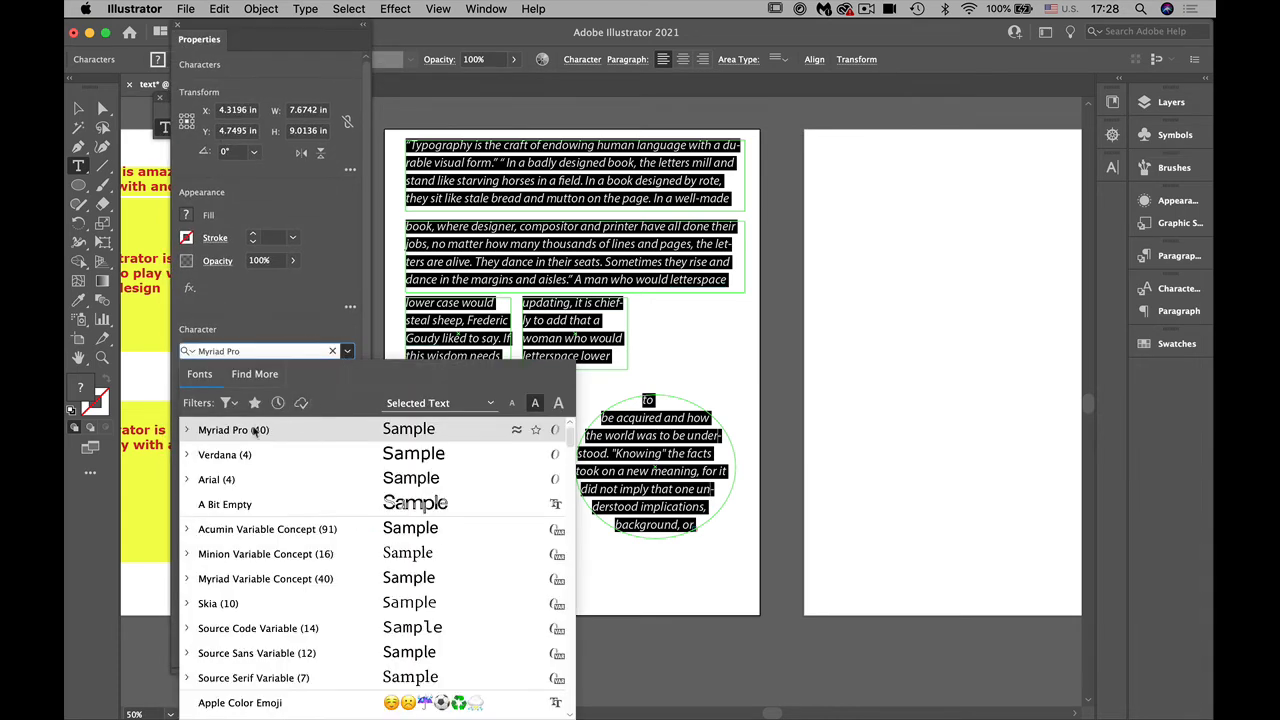
left_click(229, 402)
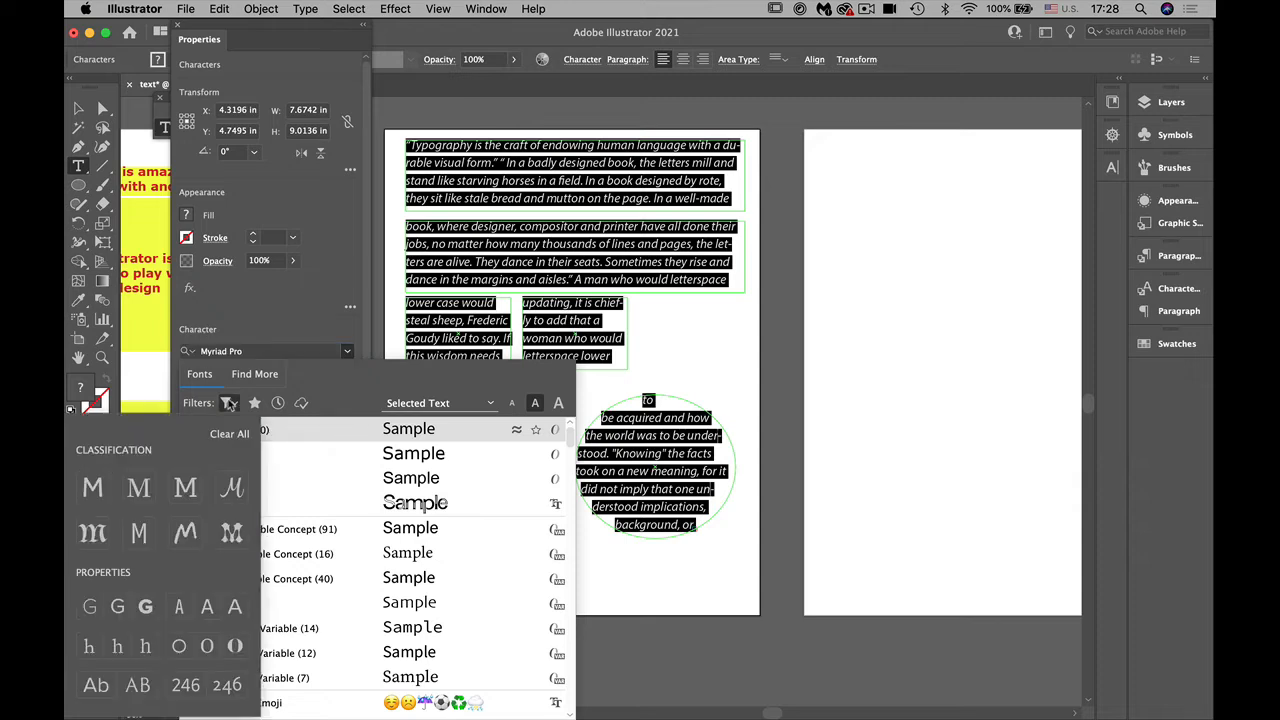
left_click(140, 488)
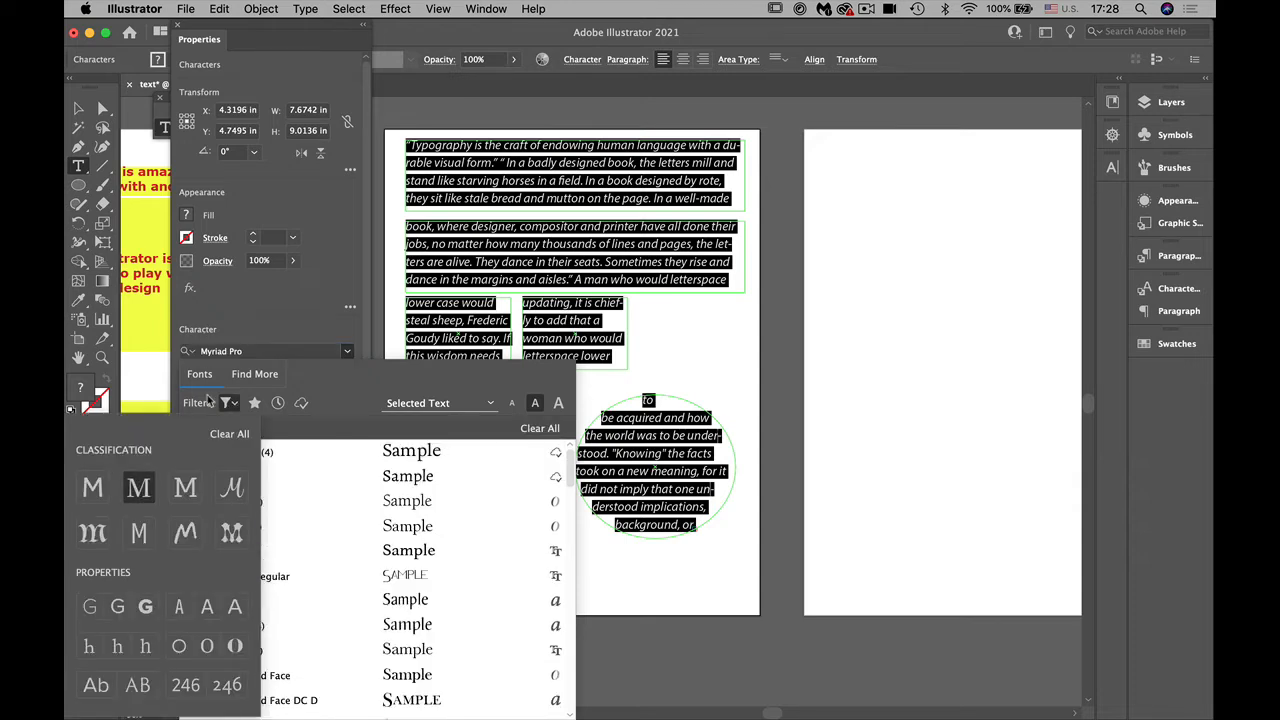
left_click(322, 348)
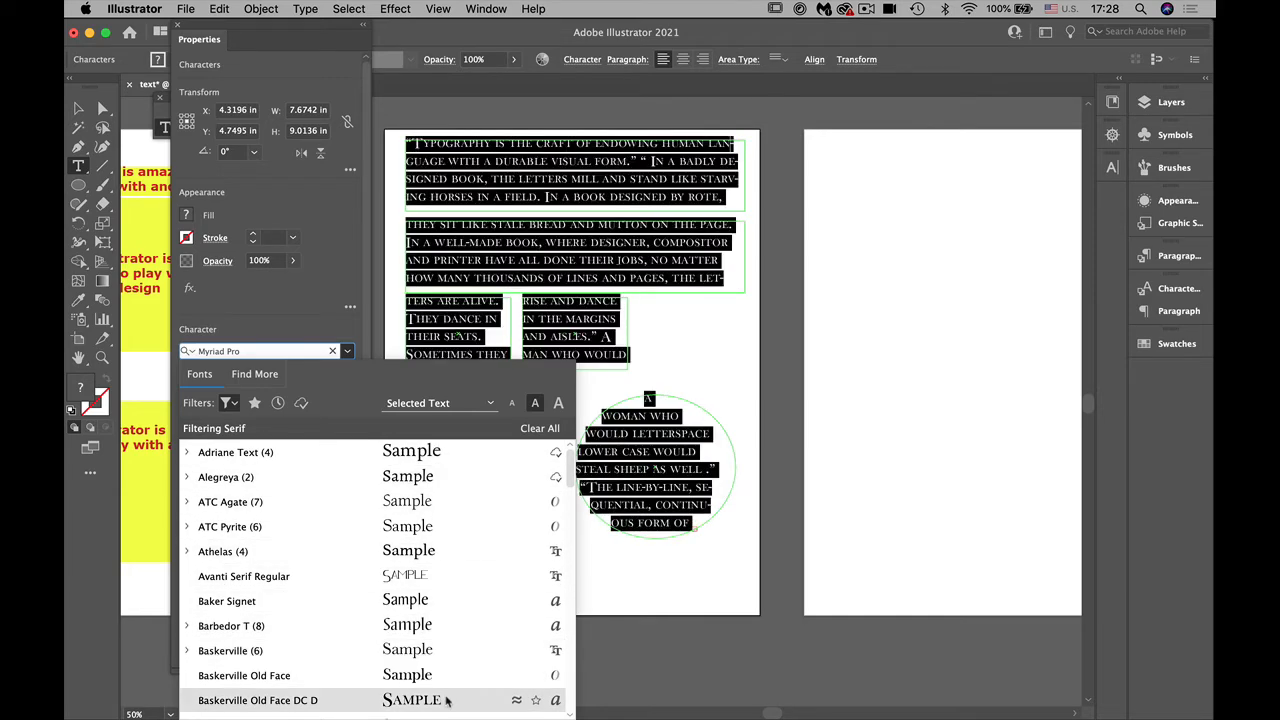
Step: Filter the font list to decorative fonts and apply BadlocICG Bevel to all the threaded text
left_click(231, 403)
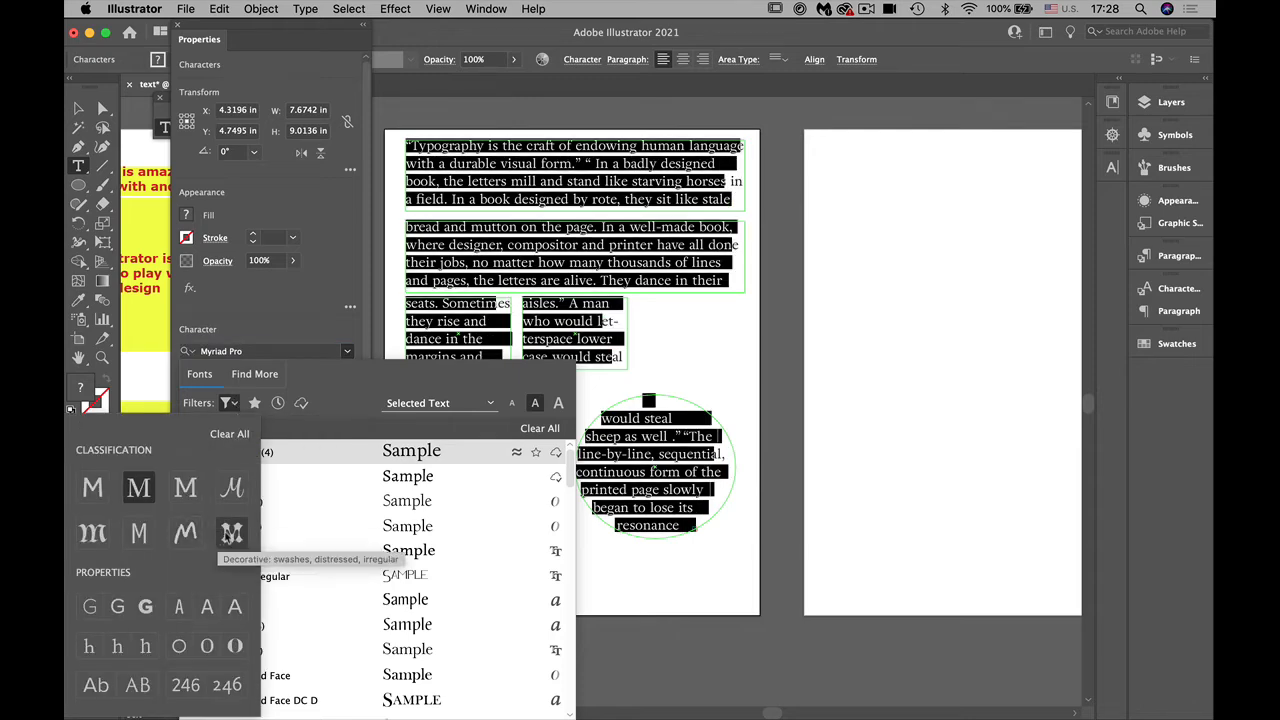
left_click(231, 532)
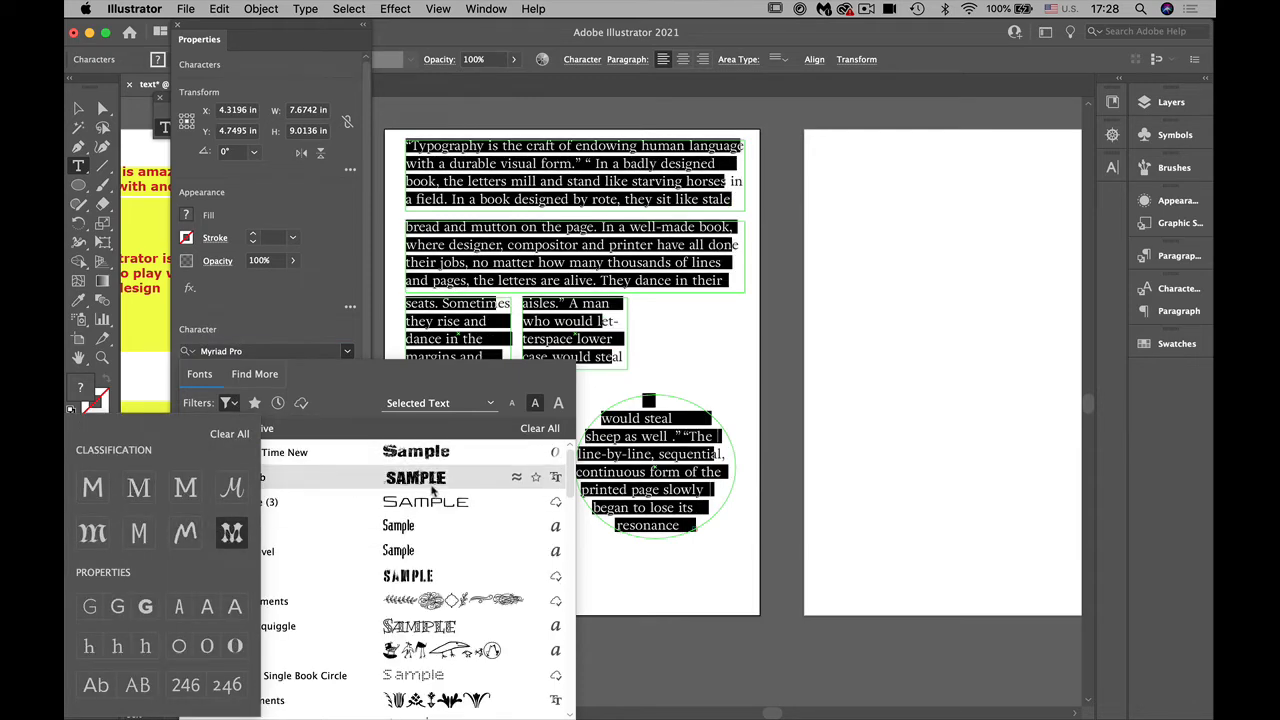
left_click(431, 542)
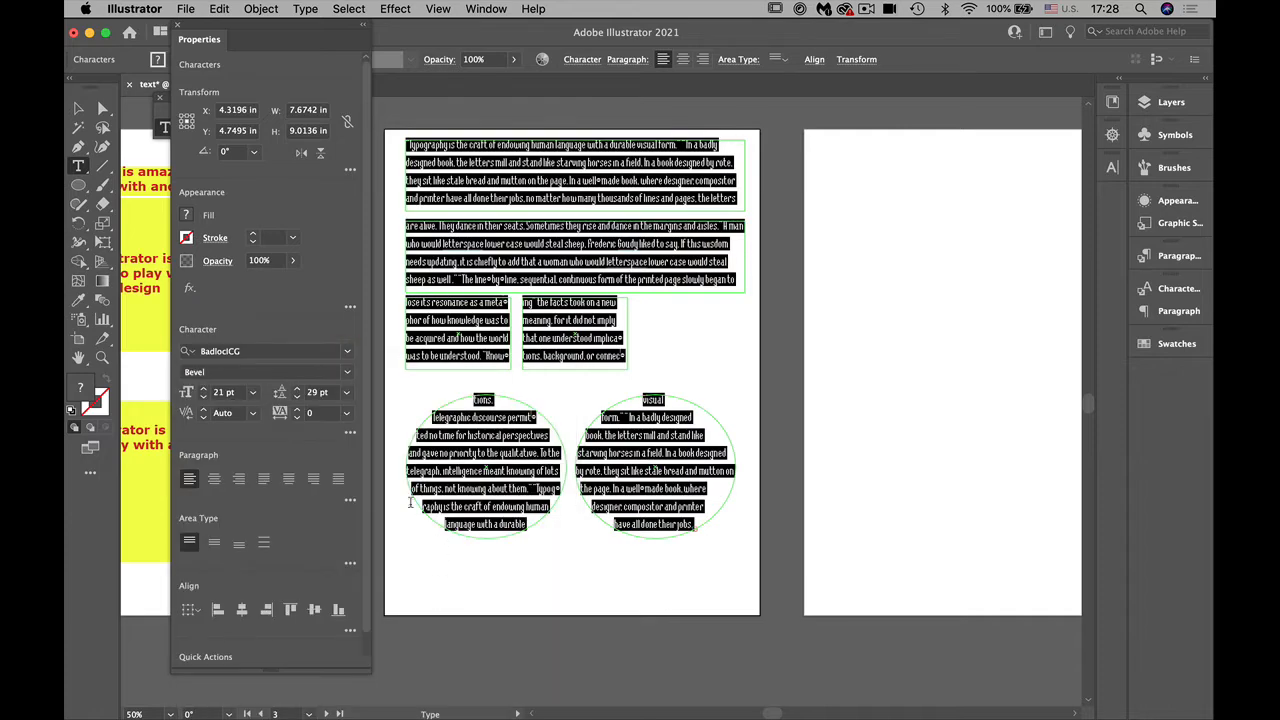
Step: Clear the font classification filter and mark Myriad Pro, Verdana and Arial as favorite fonts
left_click(348, 352)
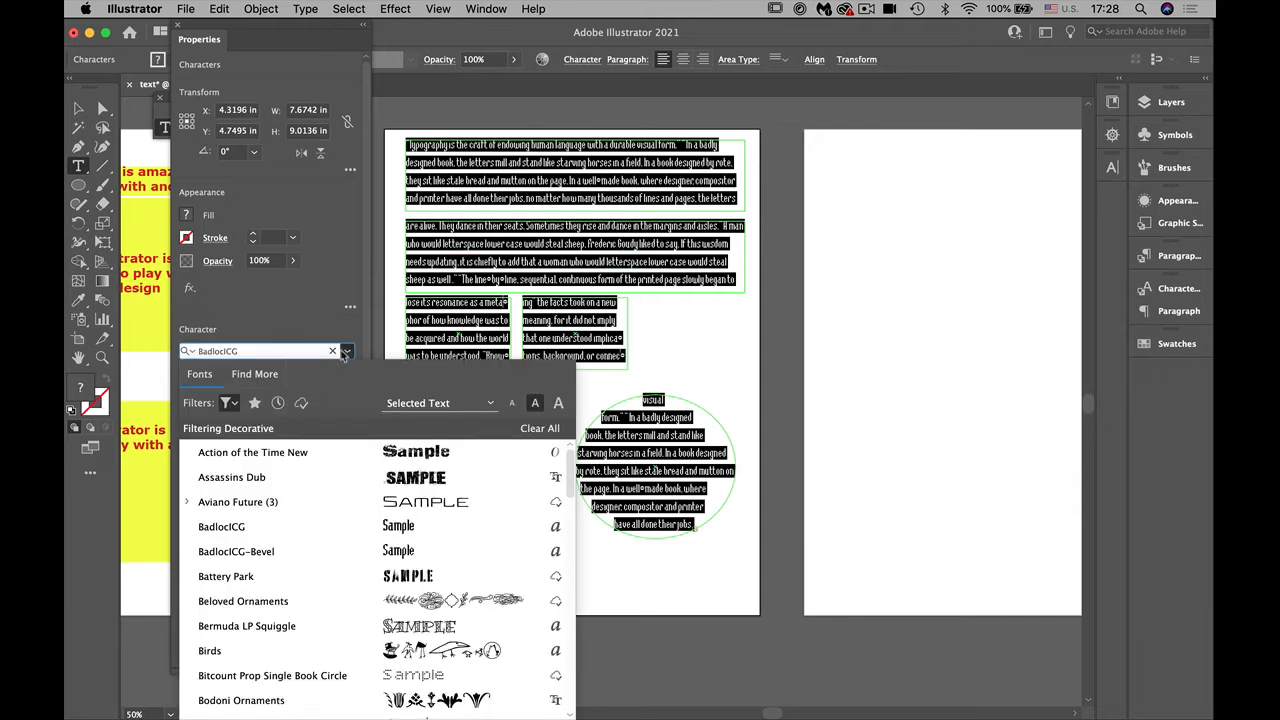
left_click(229, 403)
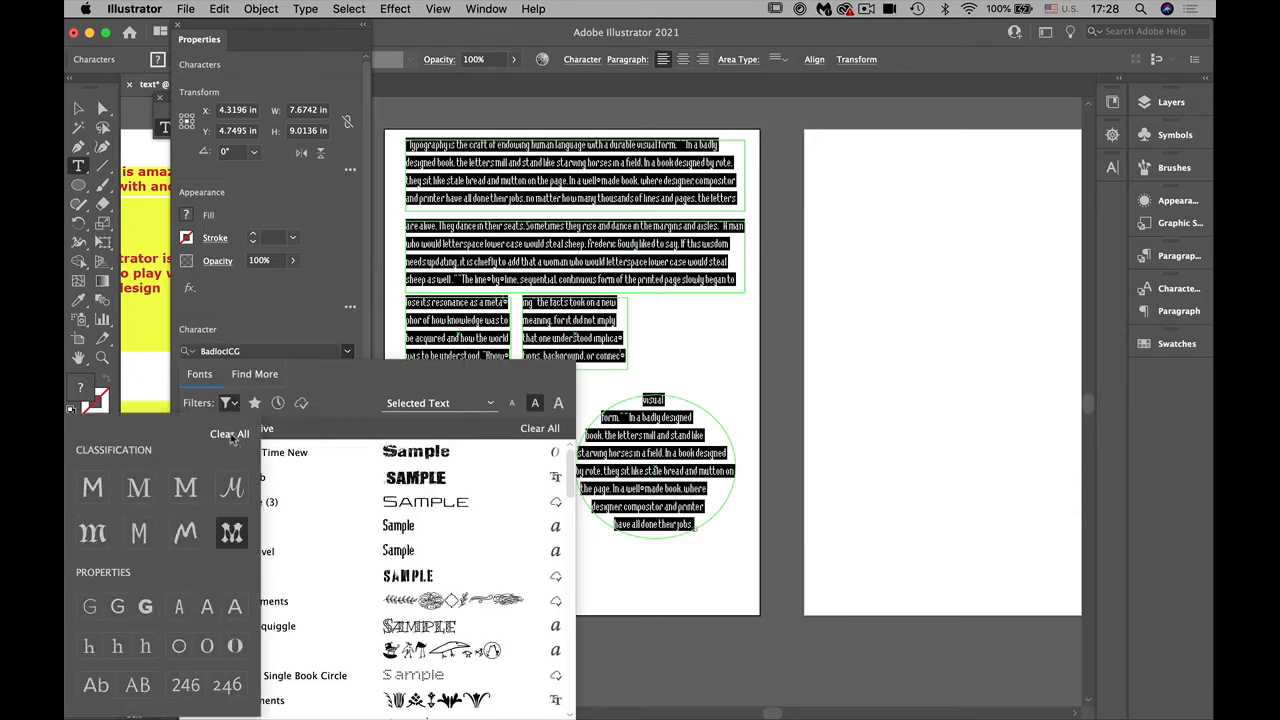
left_click(229, 434)
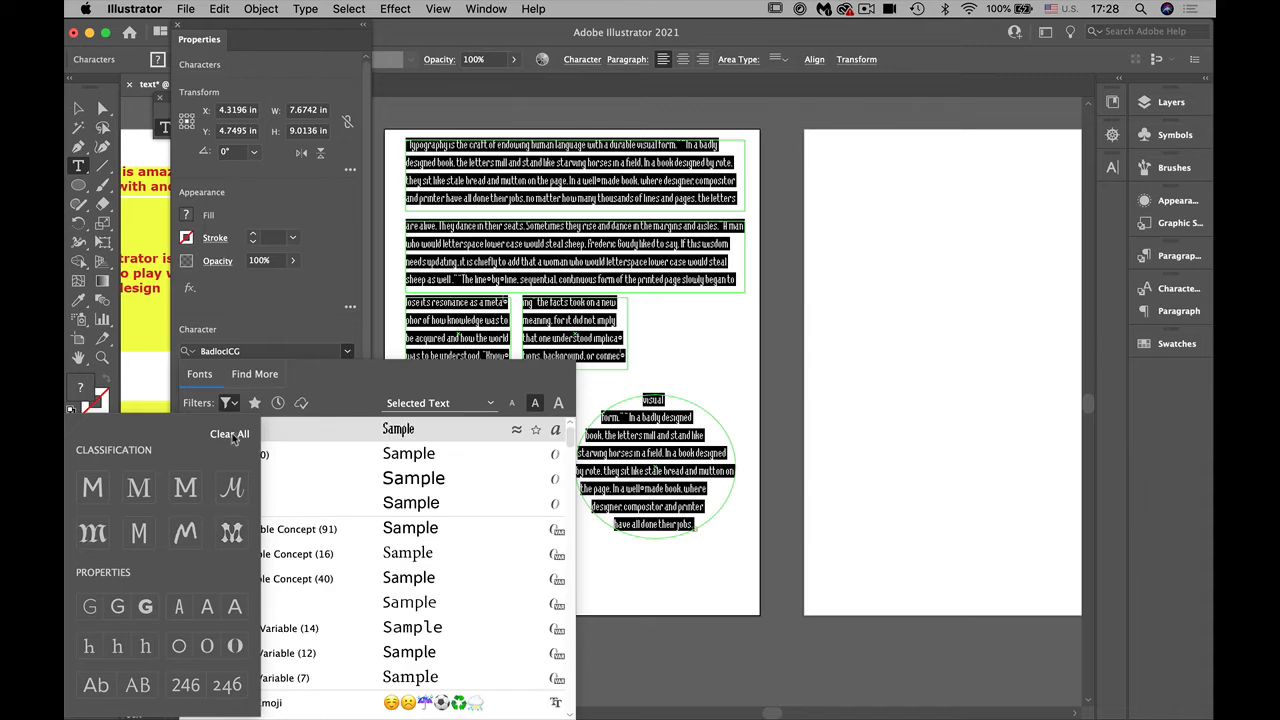
left_click(538, 456)
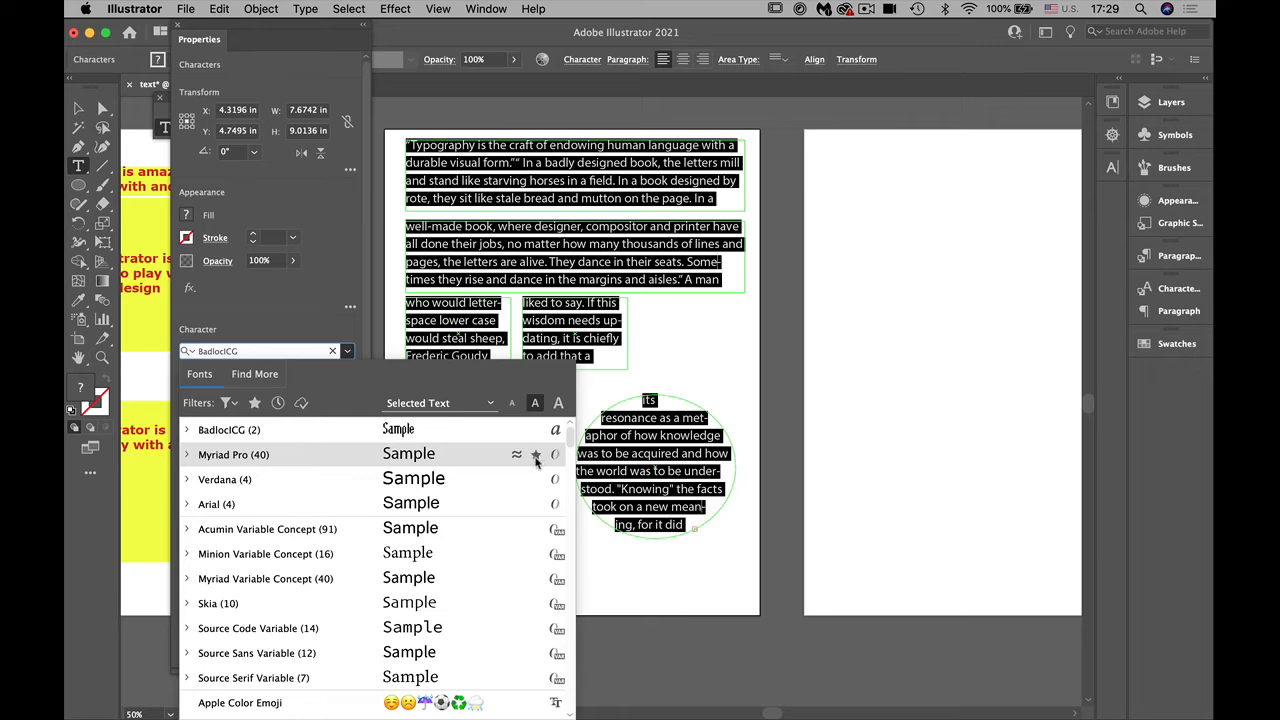
left_click(537, 481)
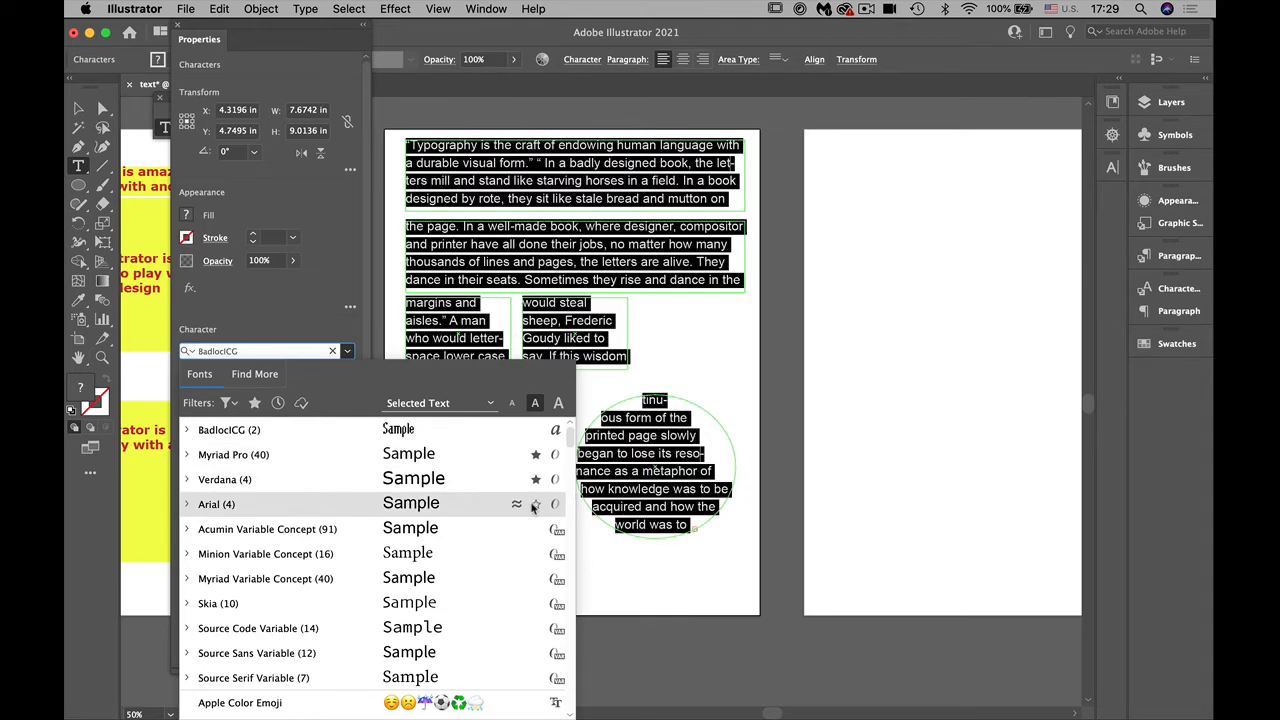
Step: List only the favorite fonts, and return to the full font list
left_click(235, 404)
left_click(235, 404)
left_click(254, 402)
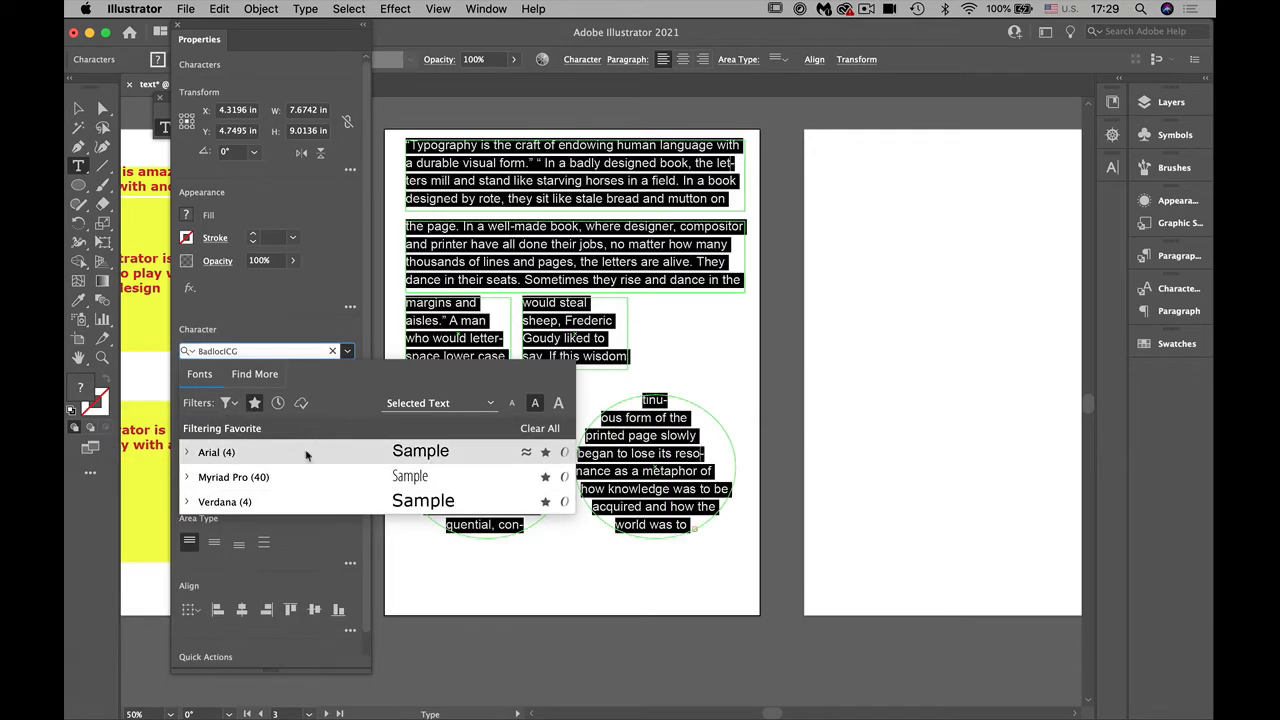
left_click(278, 403)
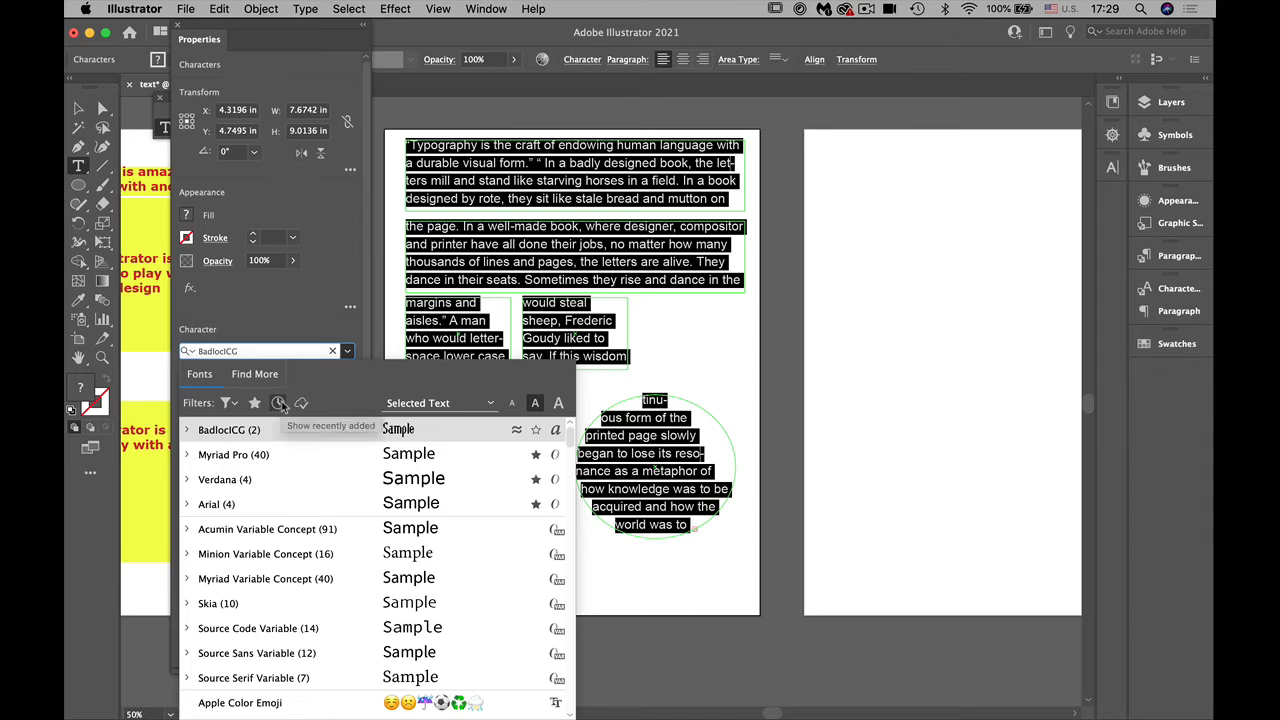
Step: Try the recently added and active Adobe Fonts filters on the font list, and clear them
left_click(279, 403)
left_click(279, 403)
left_click(301, 403)
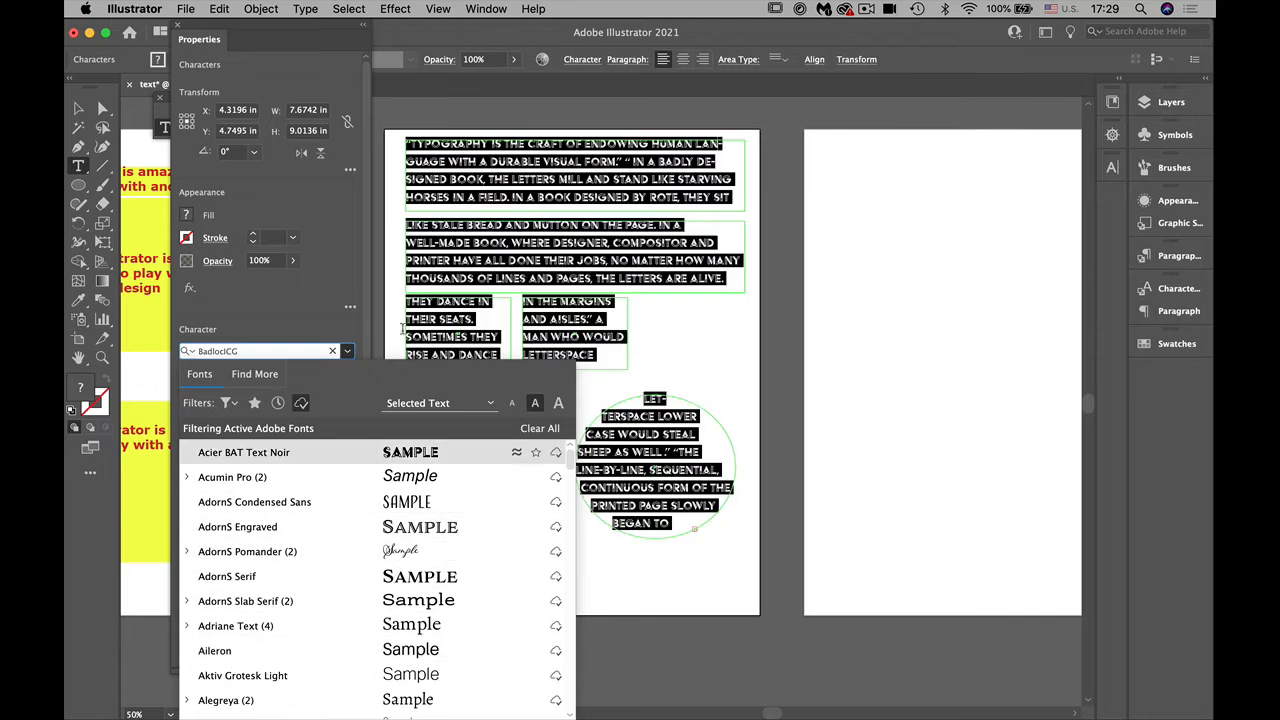
left_click(301, 402)
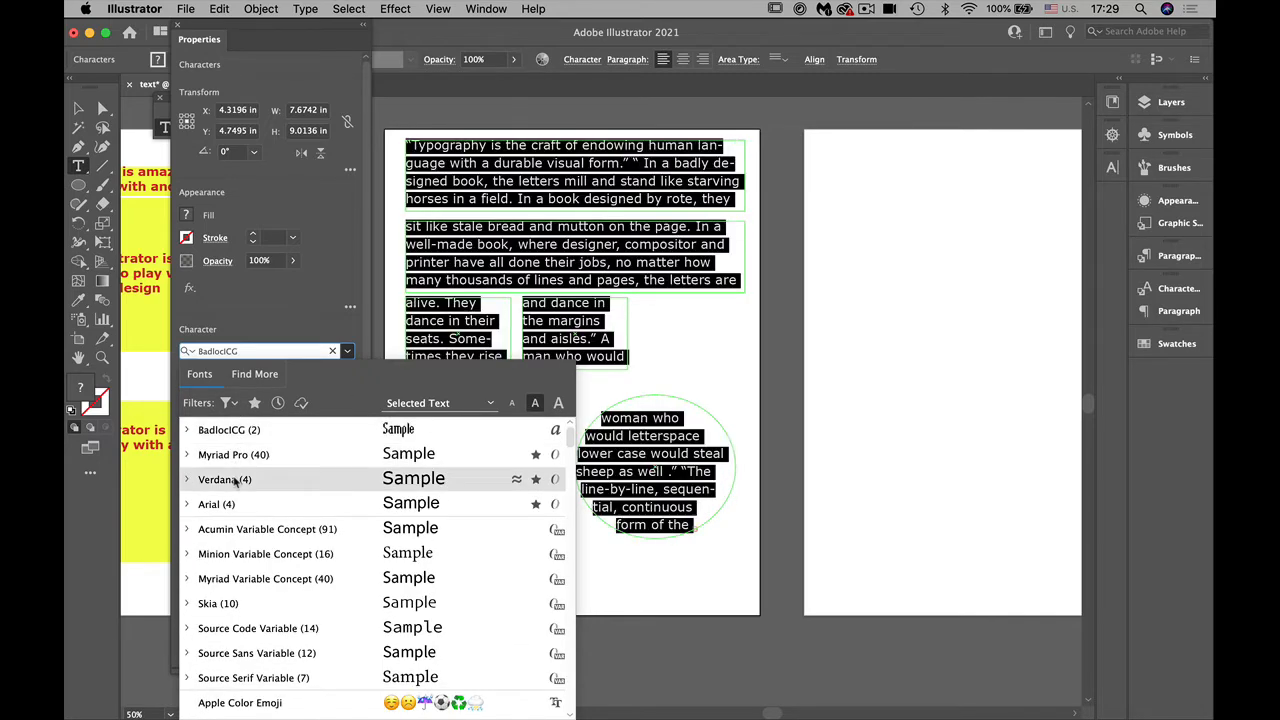
Step: Apply Verdana to all the threaded text and dock the Properties panel between Layers and Symbols
left_click(237, 479)
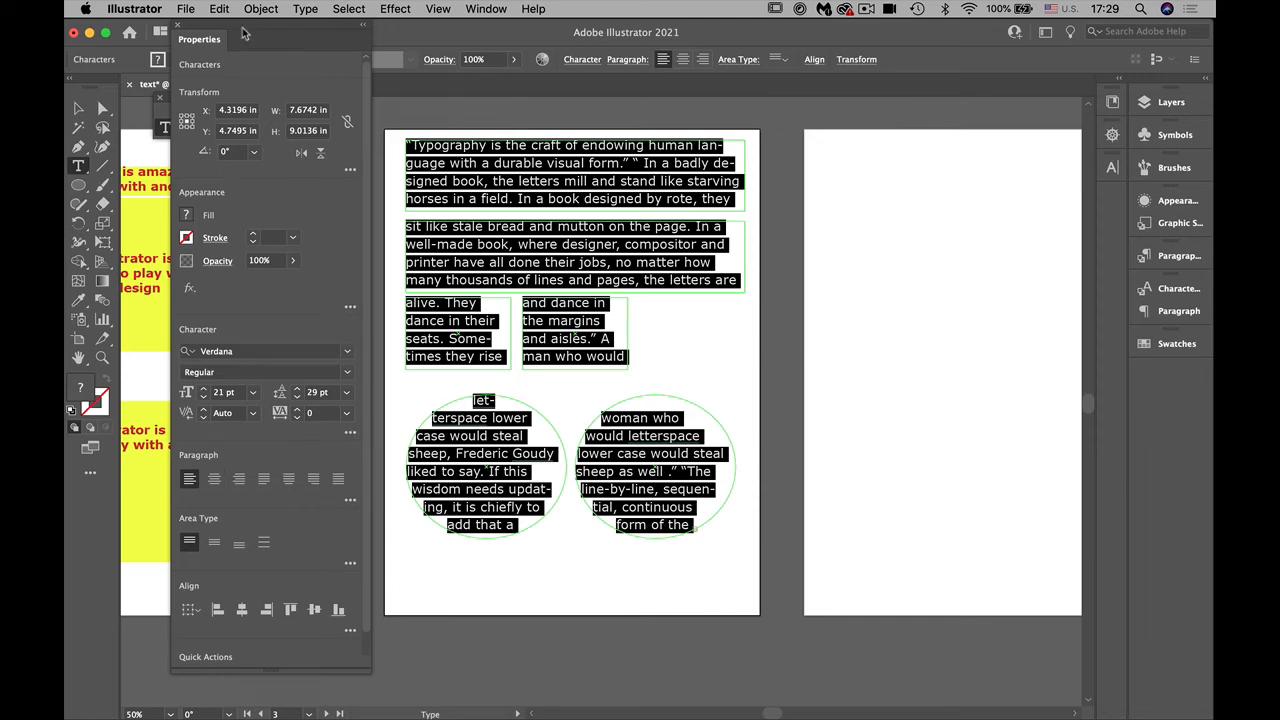
left_click_drag(278, 42, 1160, 125)
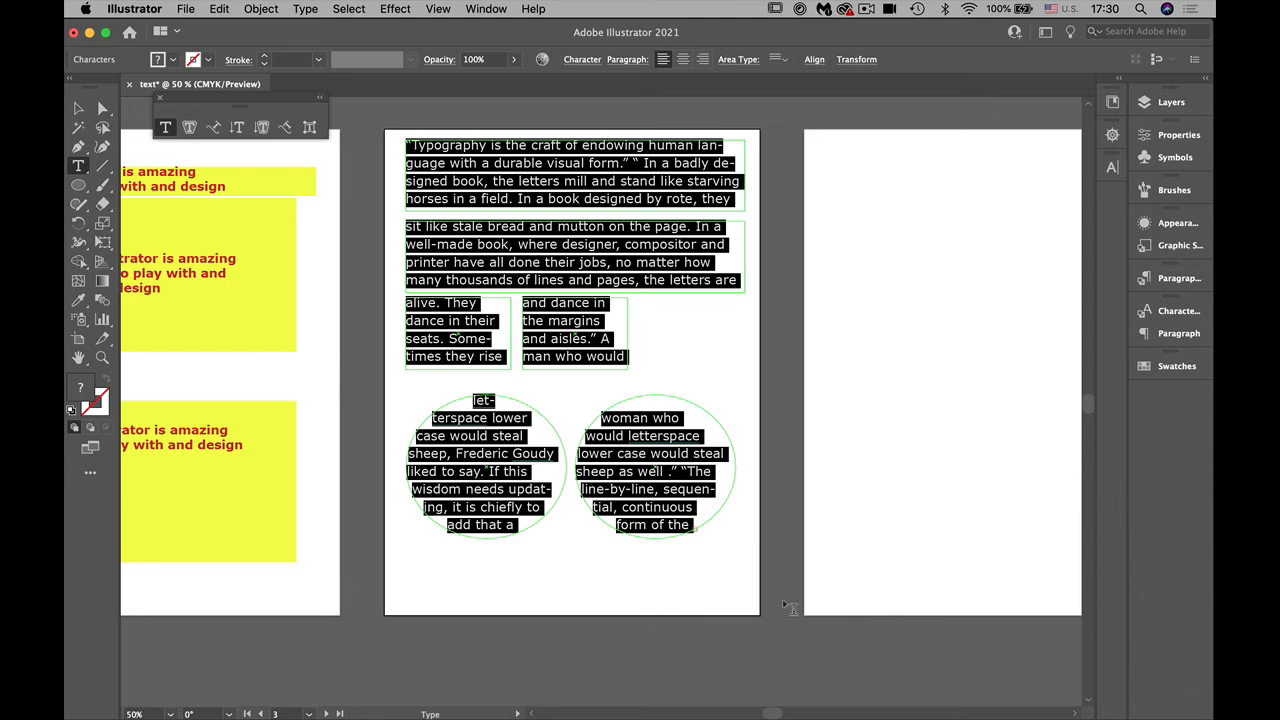
Step: Deselect the threaded text and switch the document to Outline view
left_click(78, 107)
left_click(702, 592)
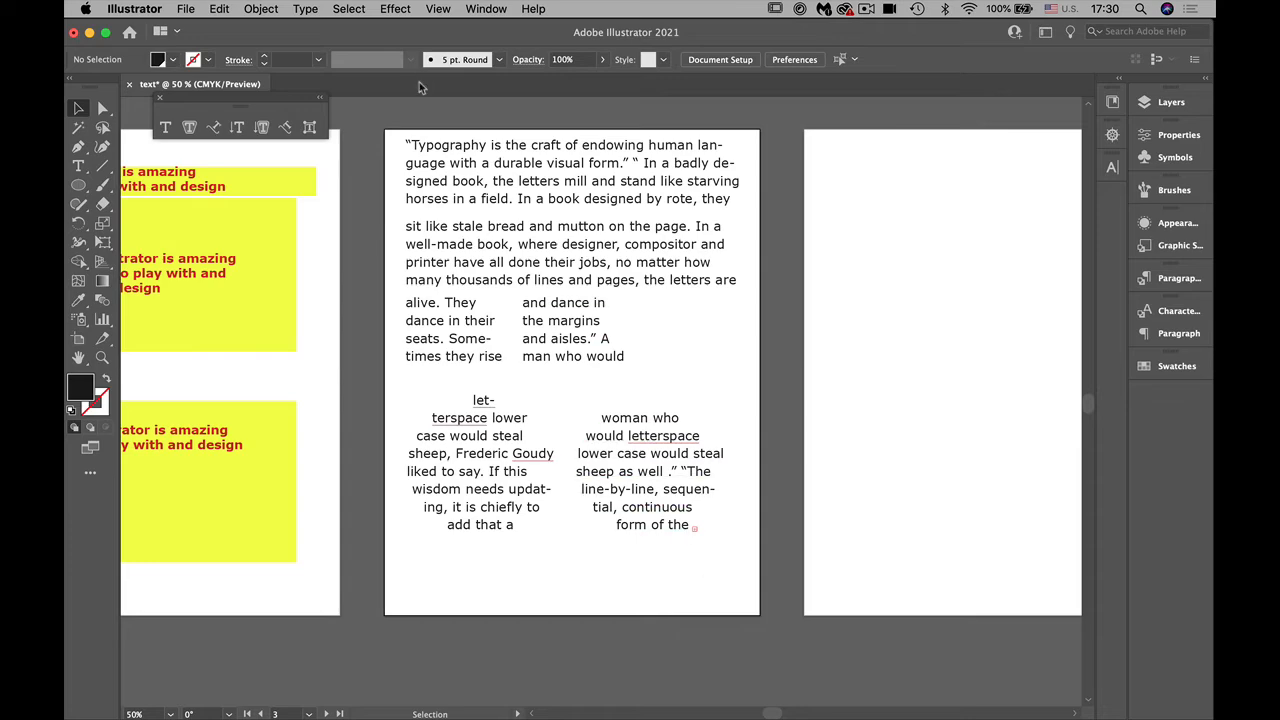
left_click(439, 8)
left_click(448, 43)
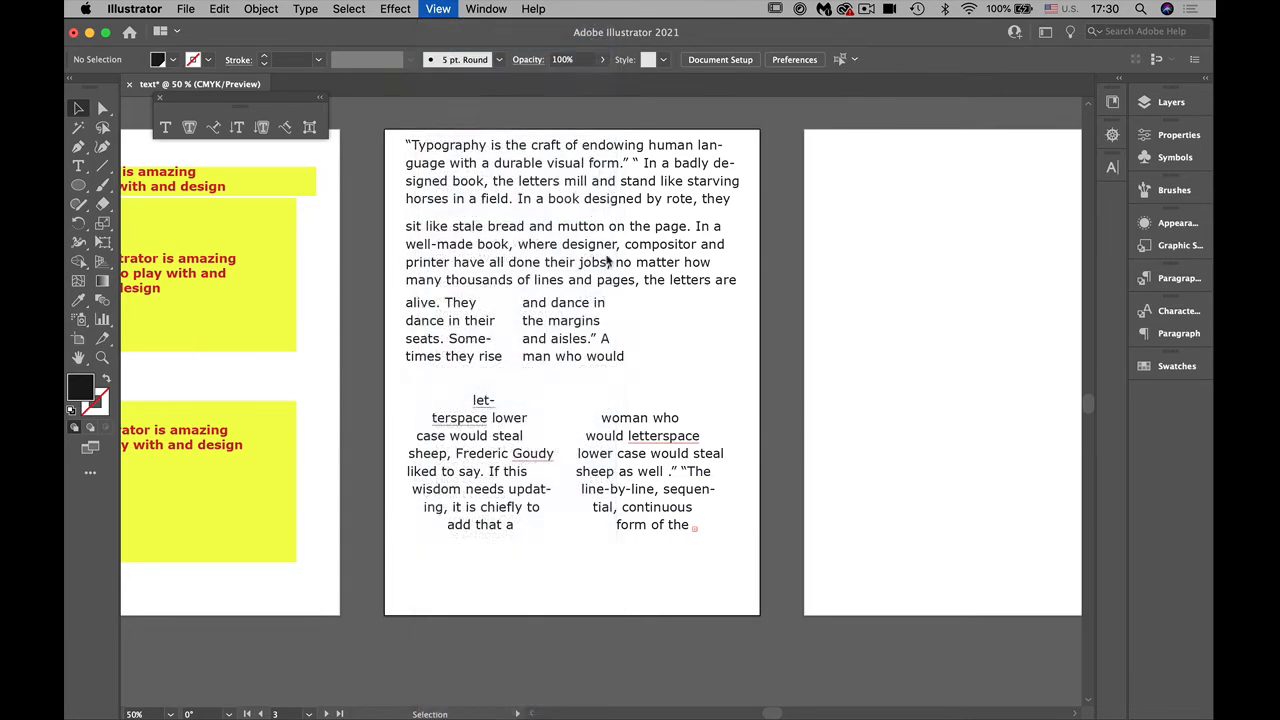
Step: Fill the path of the first wide text frame with red and the second wide frame's path with green
left_click(102, 107)
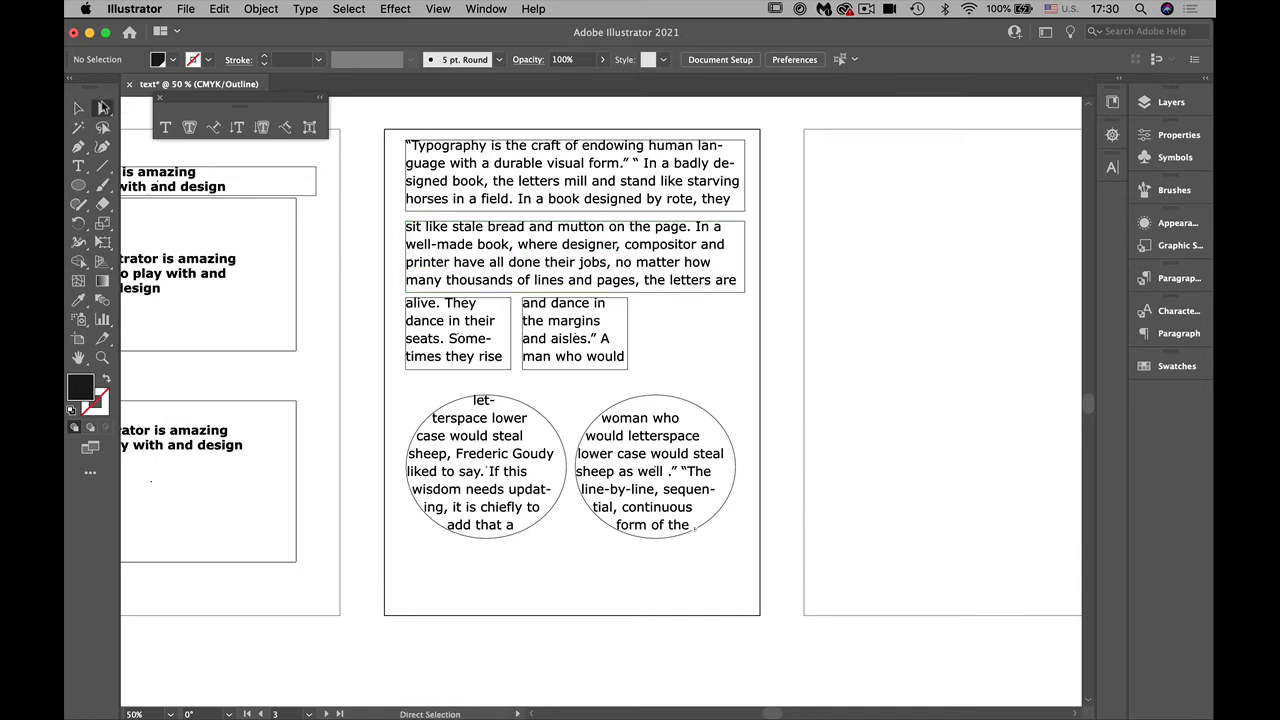
left_click(707, 213)
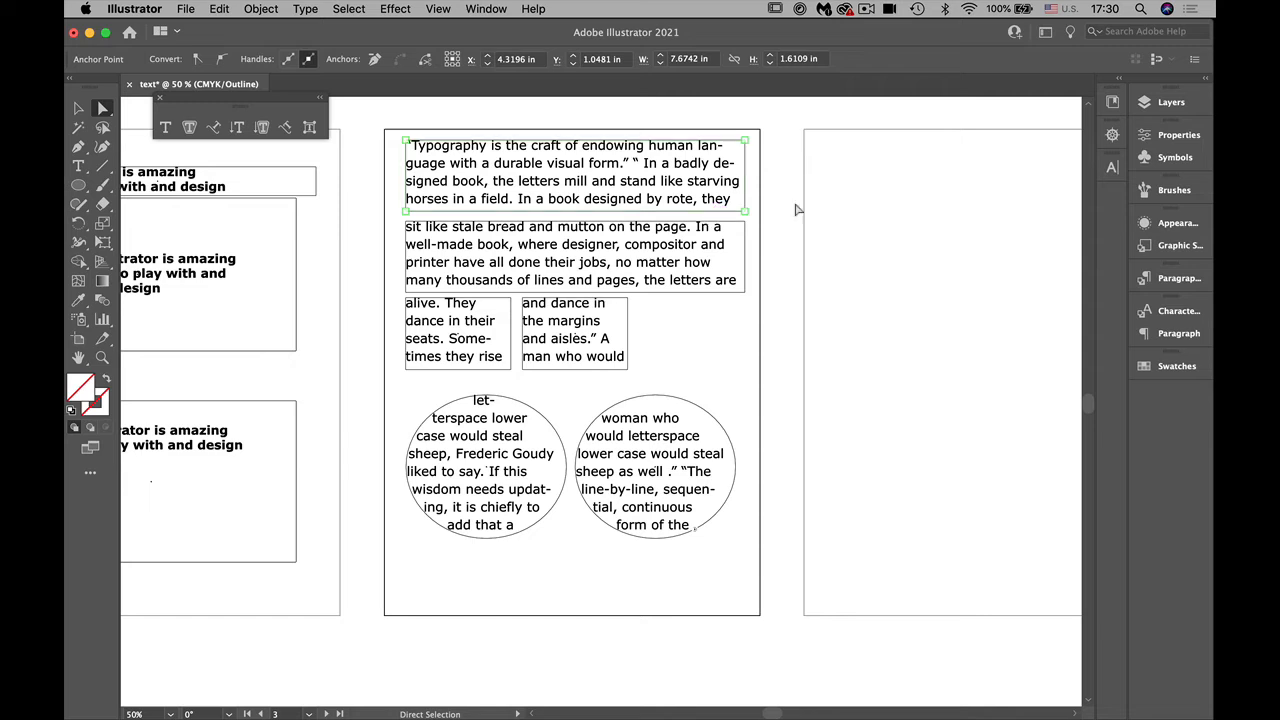
left_click(1152, 367)
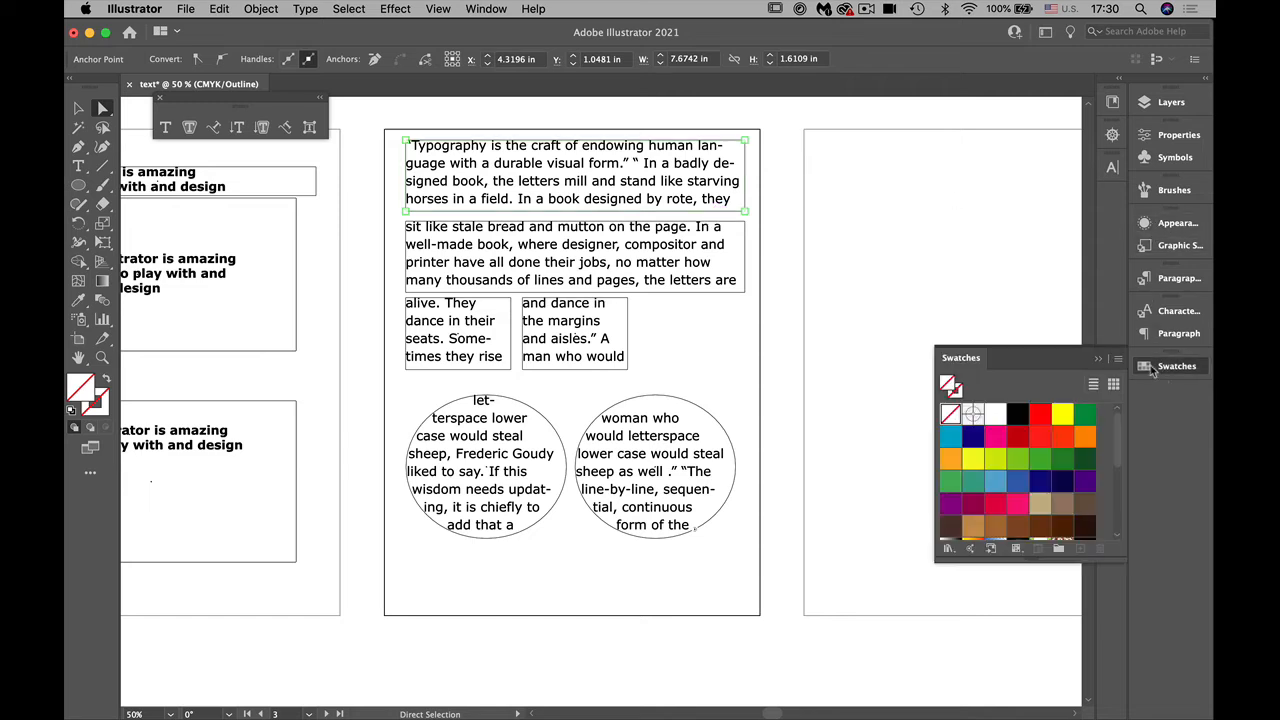
left_click(1040, 414)
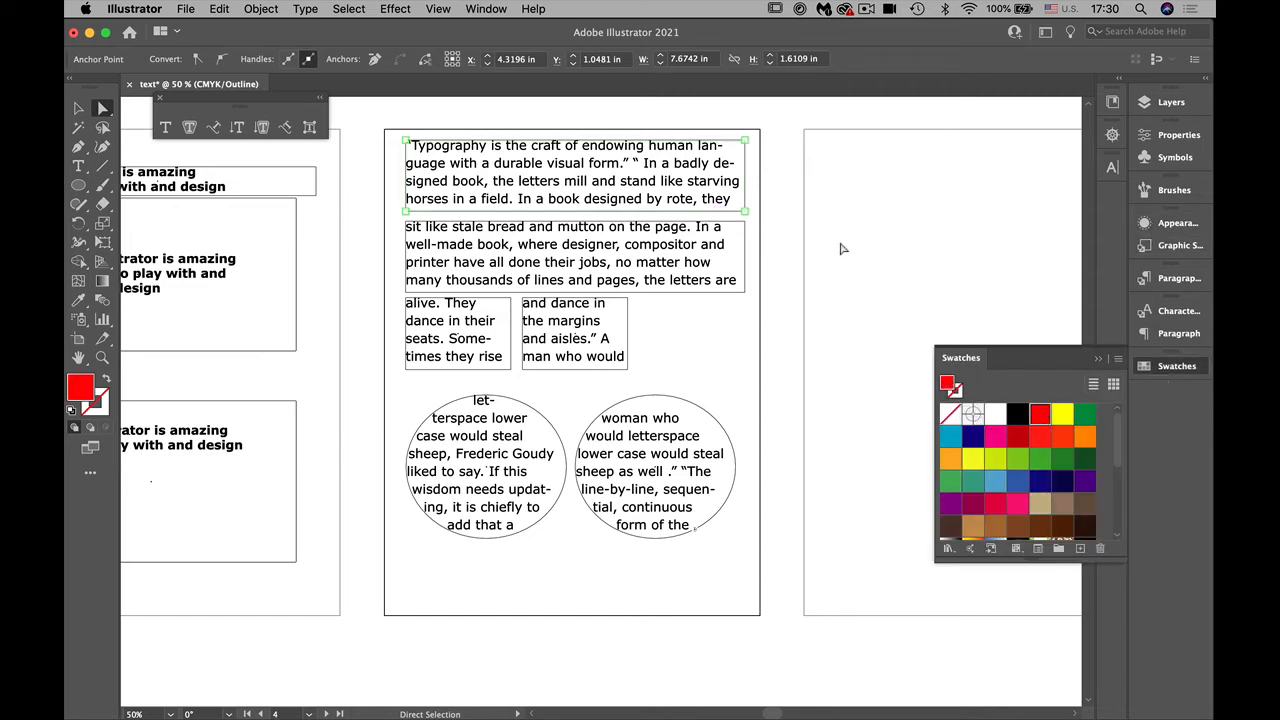
left_click(742, 282)
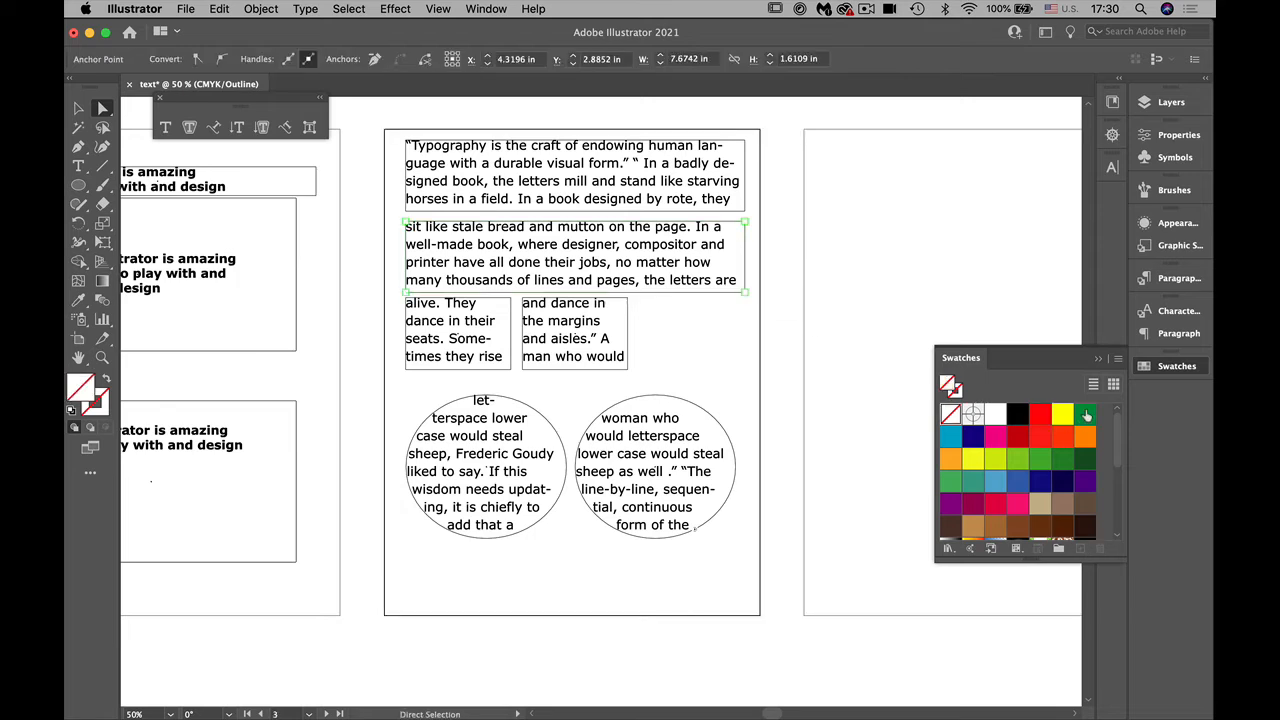
left_click(1082, 420)
Step: Select the paths of both small text frames together and fill them with dark purple
left_click(628, 357)
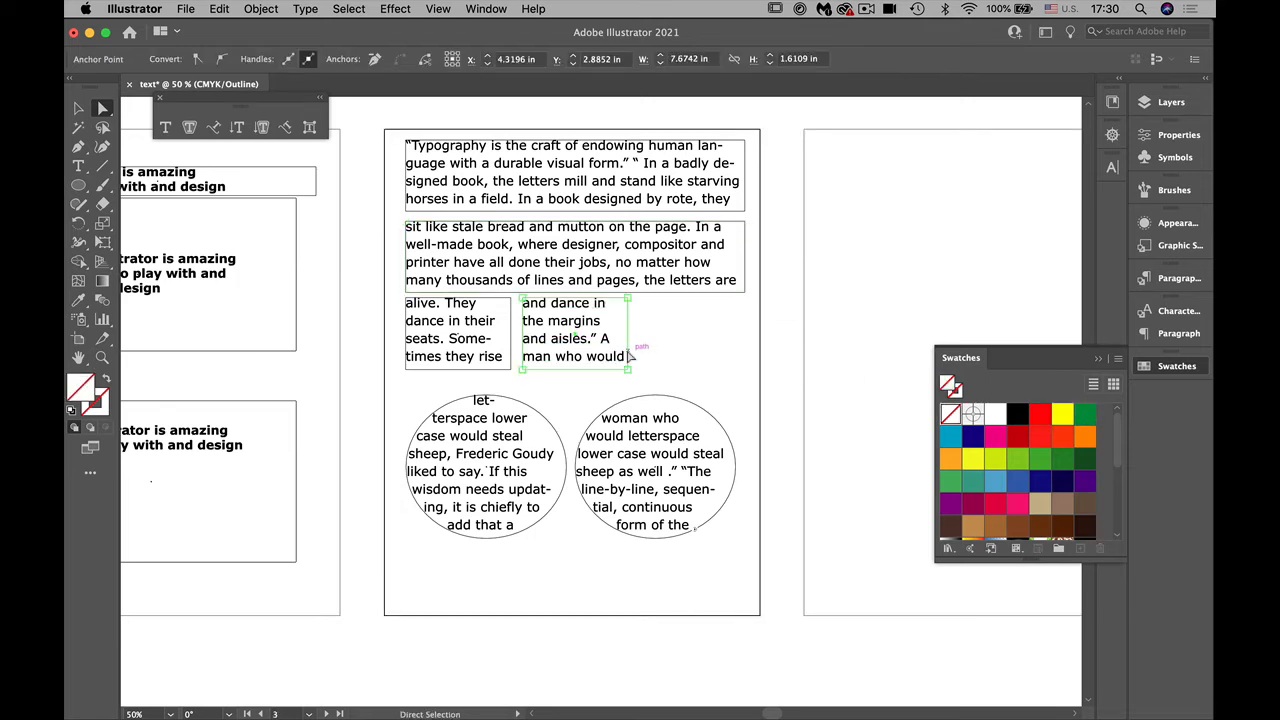
left_click(512, 350, "shift")
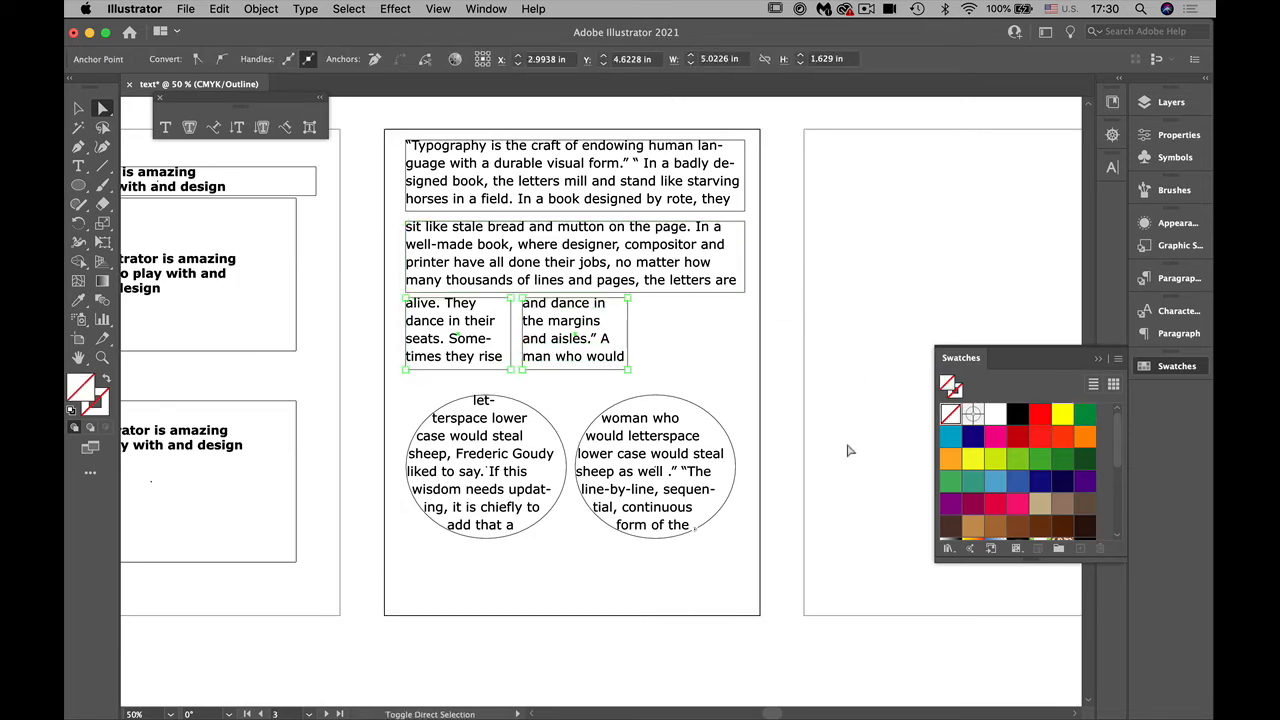
left_click(1084, 481)
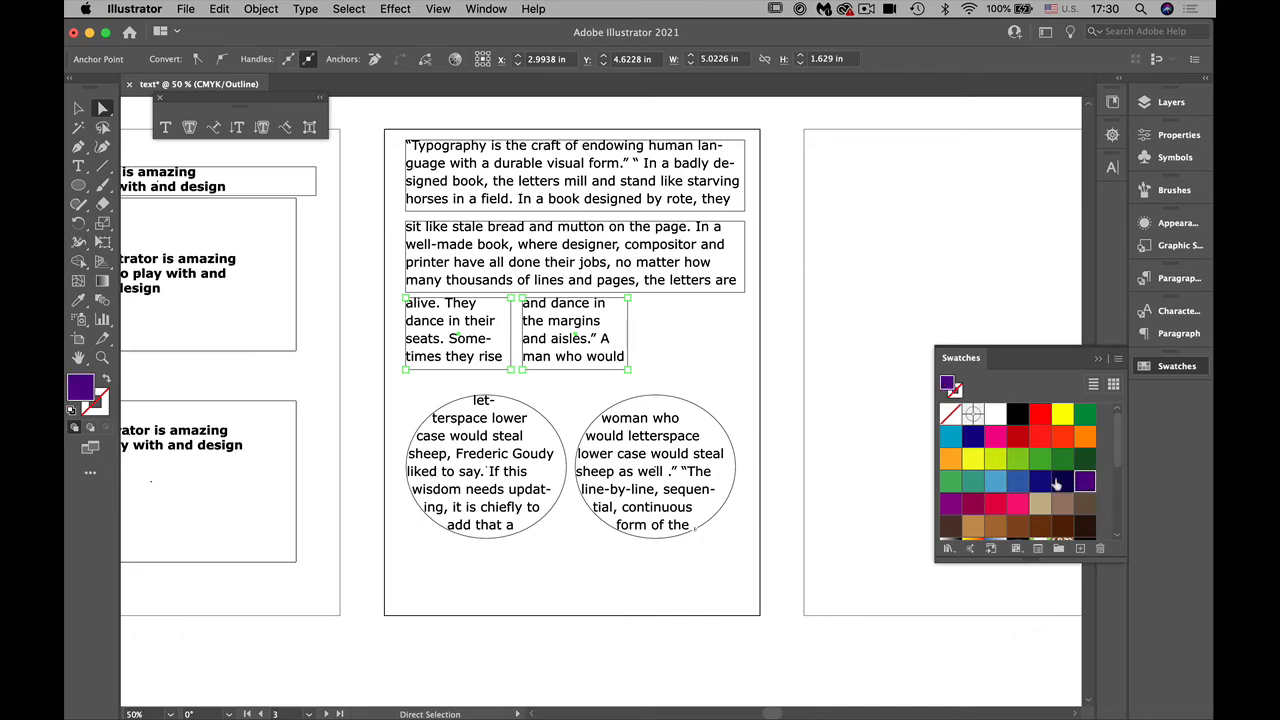
Step: Select the paths of both ellipses together, fill them with orange and return the document to Preview view
left_click(735, 462)
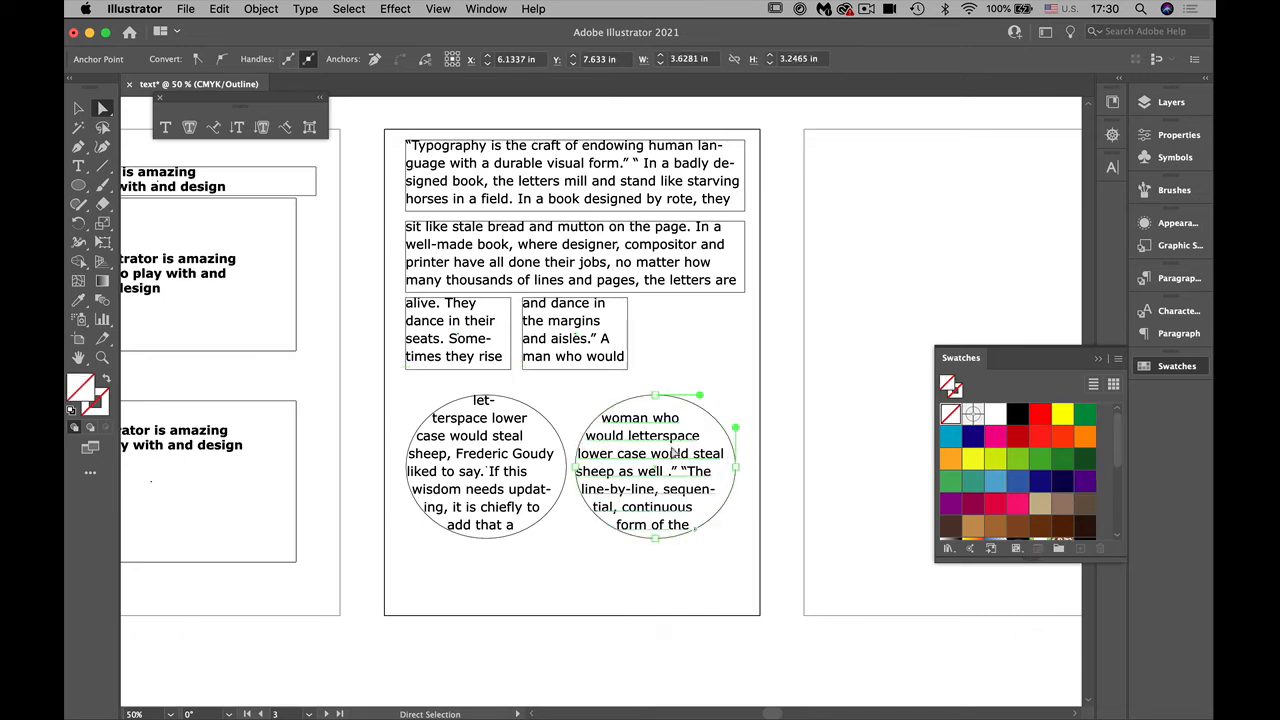
left_click(553, 423, "shift")
left_click(950, 459)
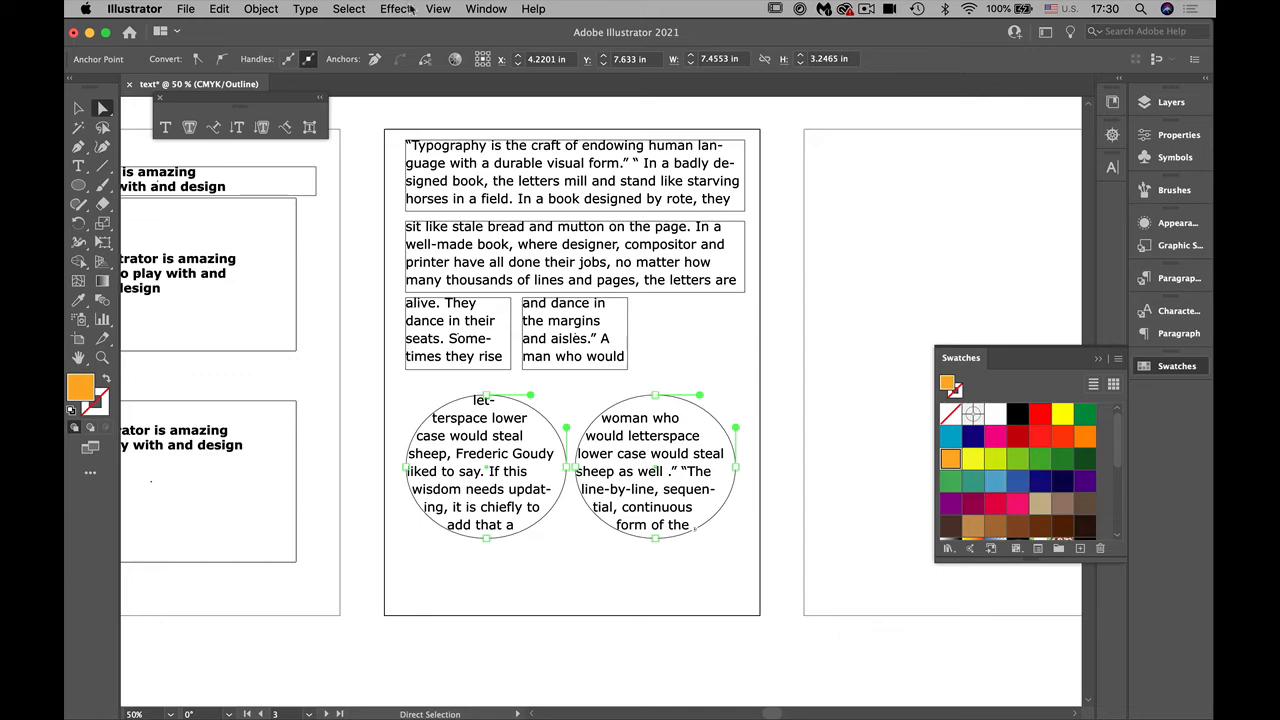
left_click(434, 10)
left_click(455, 43)
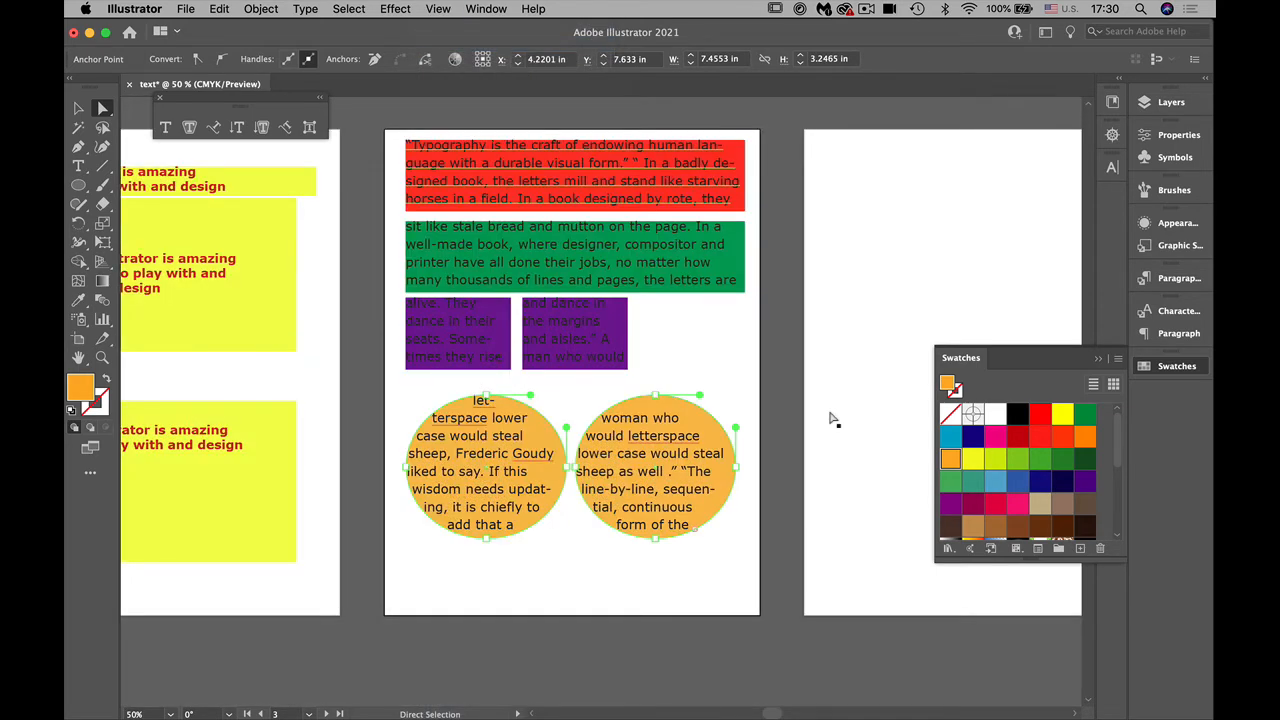
left_click(690, 577)
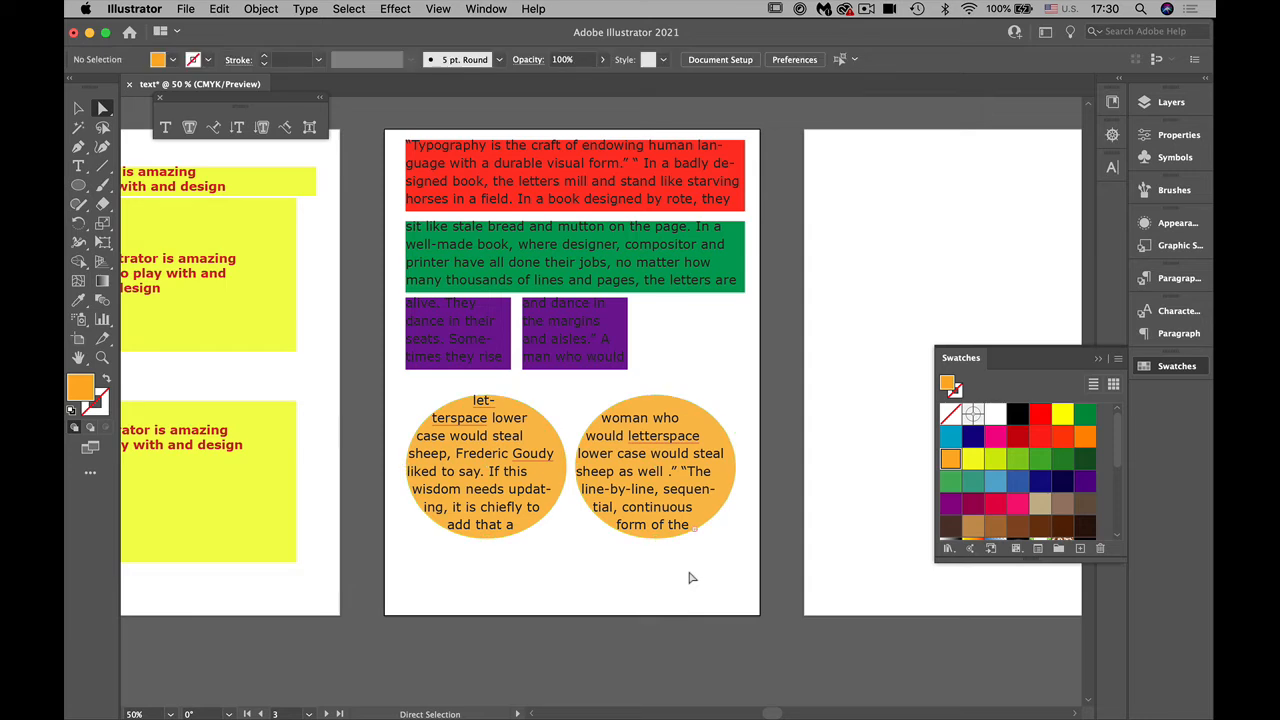
Step: Recolor all of the threaded text white, undo the stray placeholder text on the neighbouring artboard and deselect
left_click(78, 166)
left_click(495, 172)
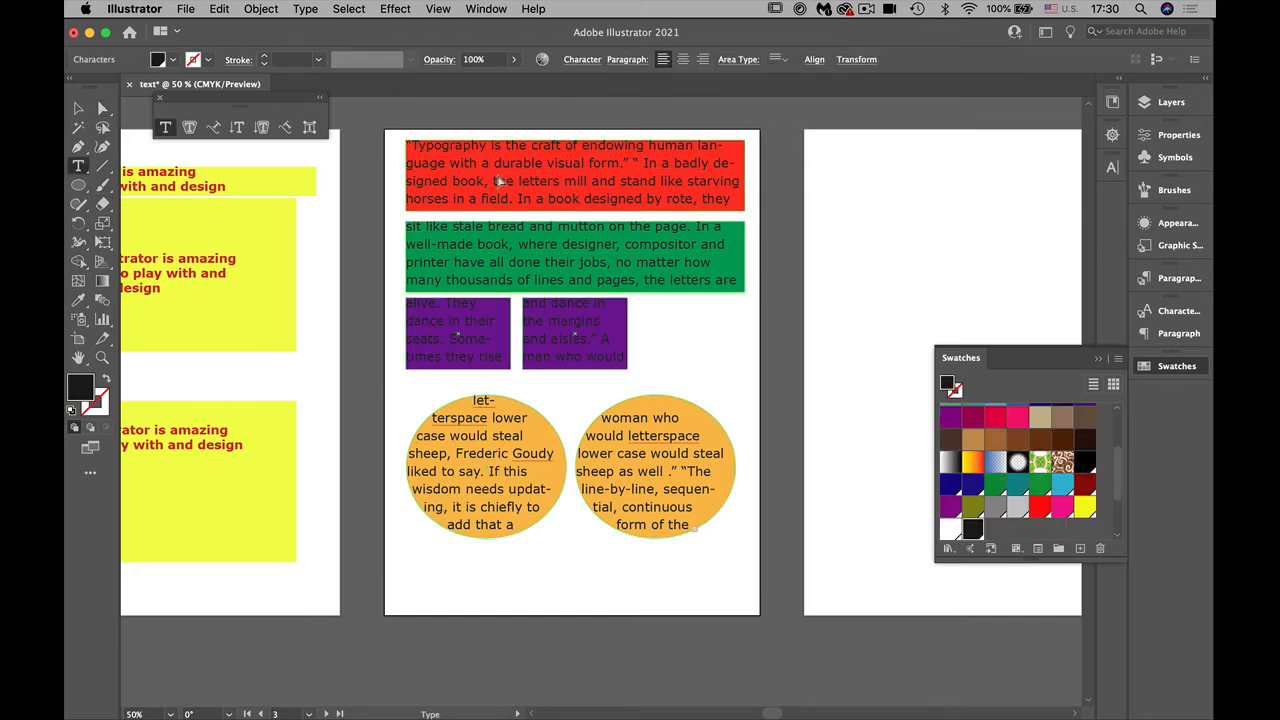
key("super+a")
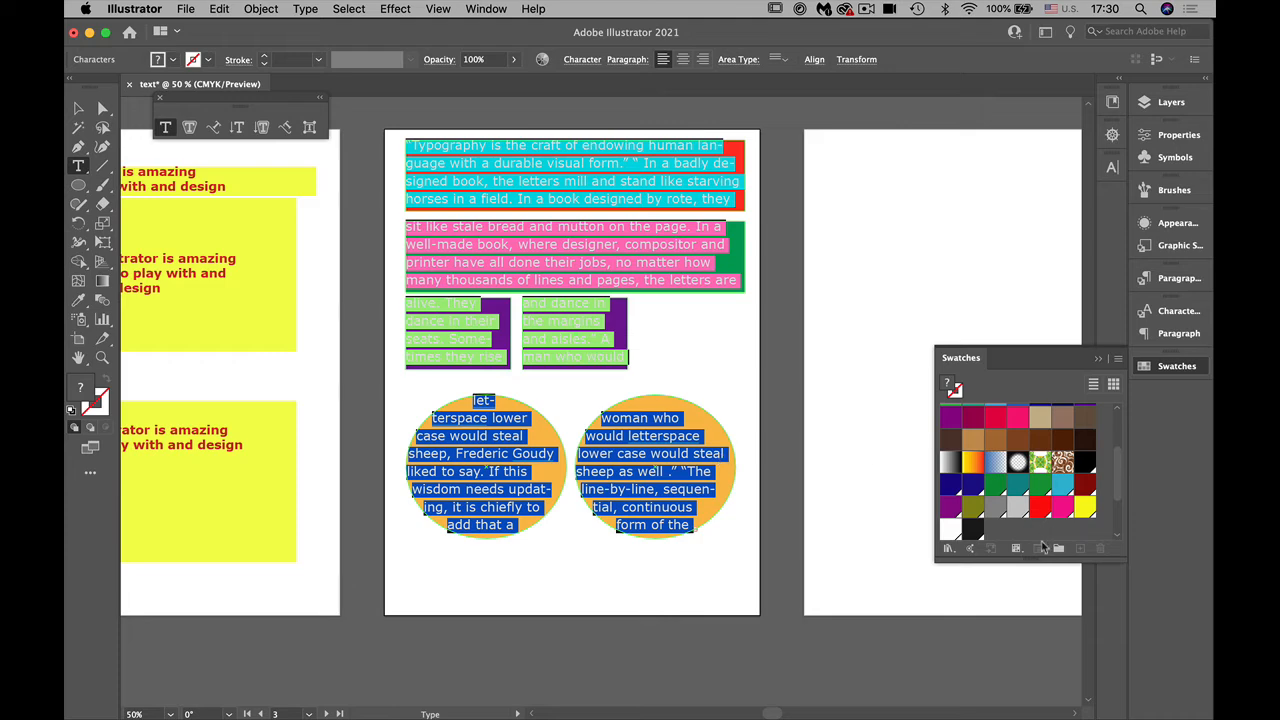
left_click(949, 526)
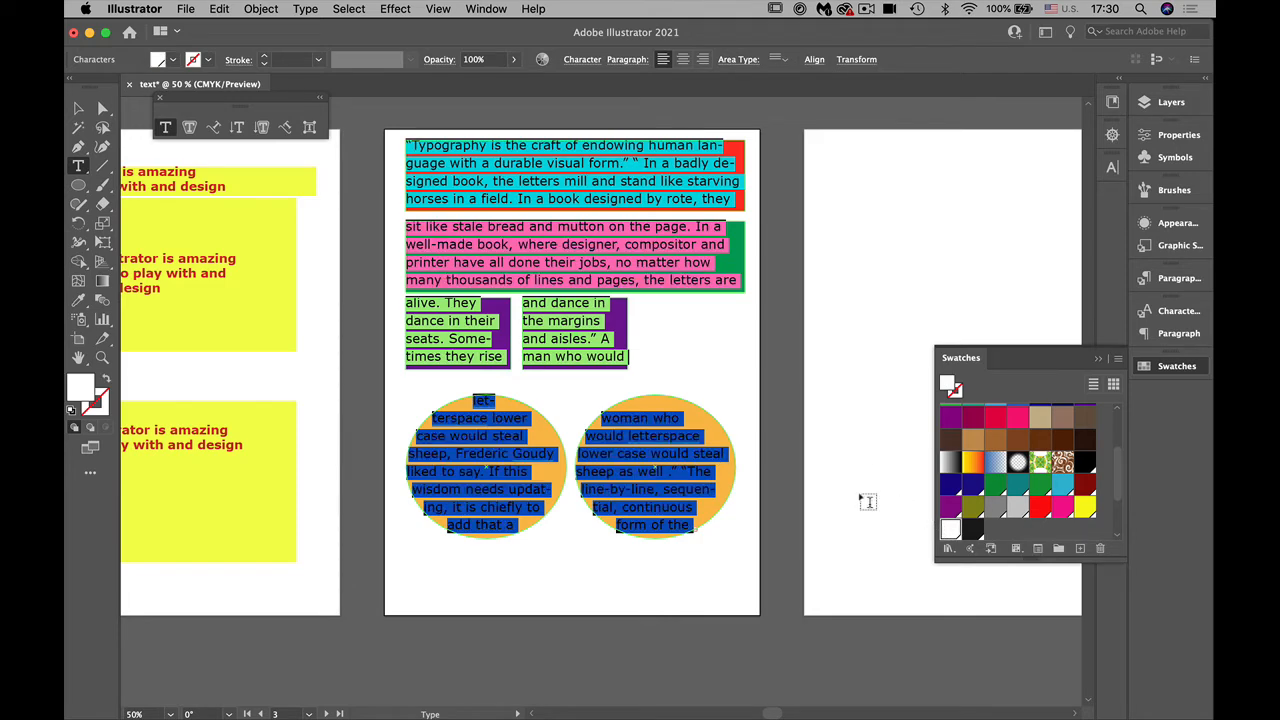
left_click(835, 452)
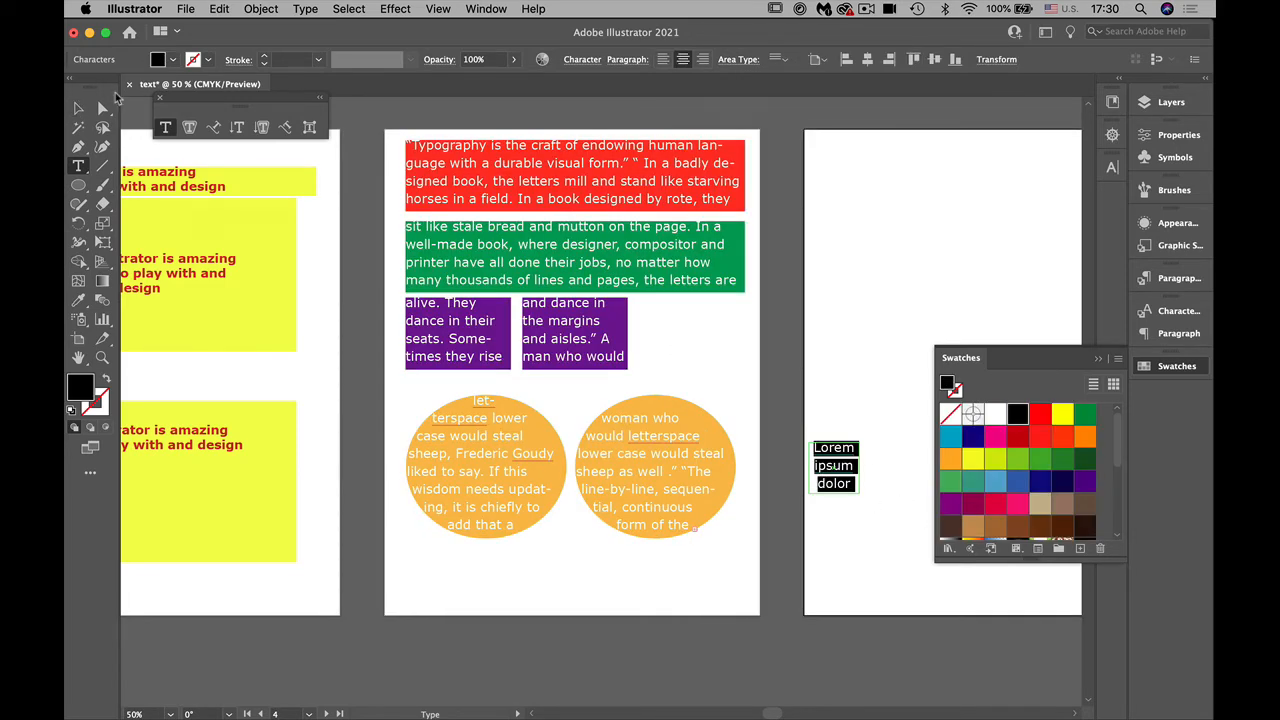
key("super+z")
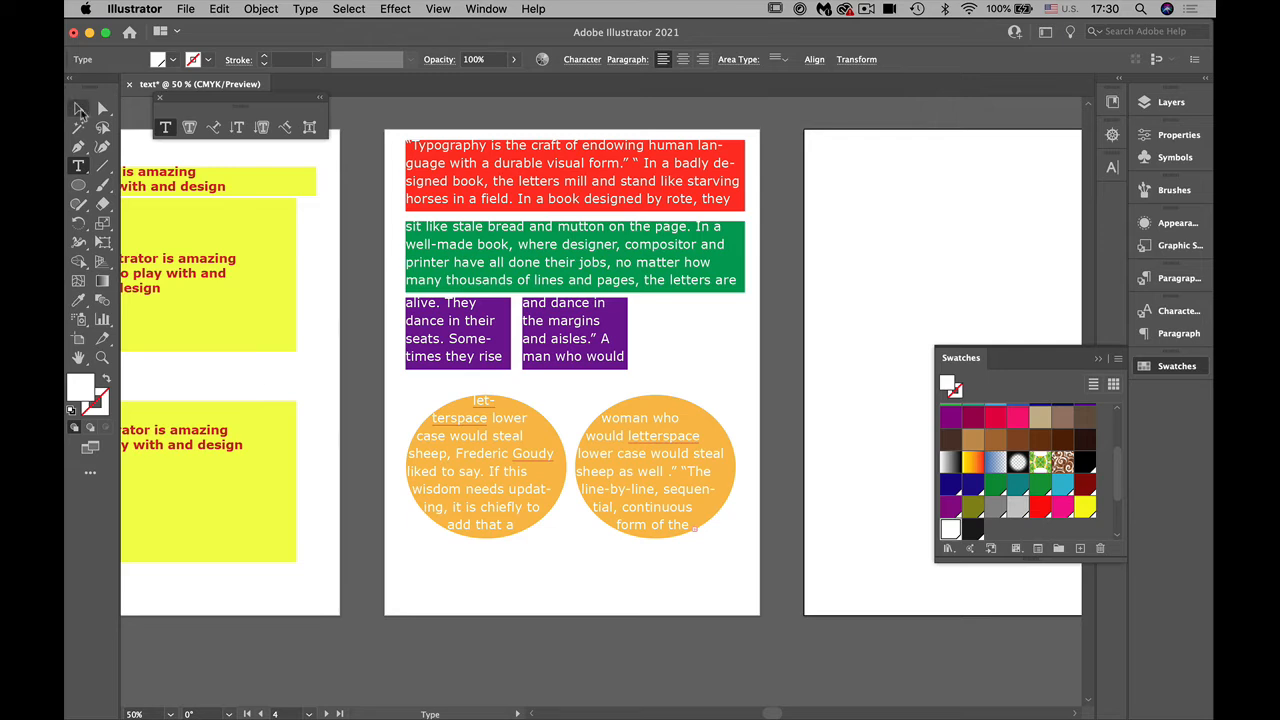
left_click(79, 107)
left_click(630, 162)
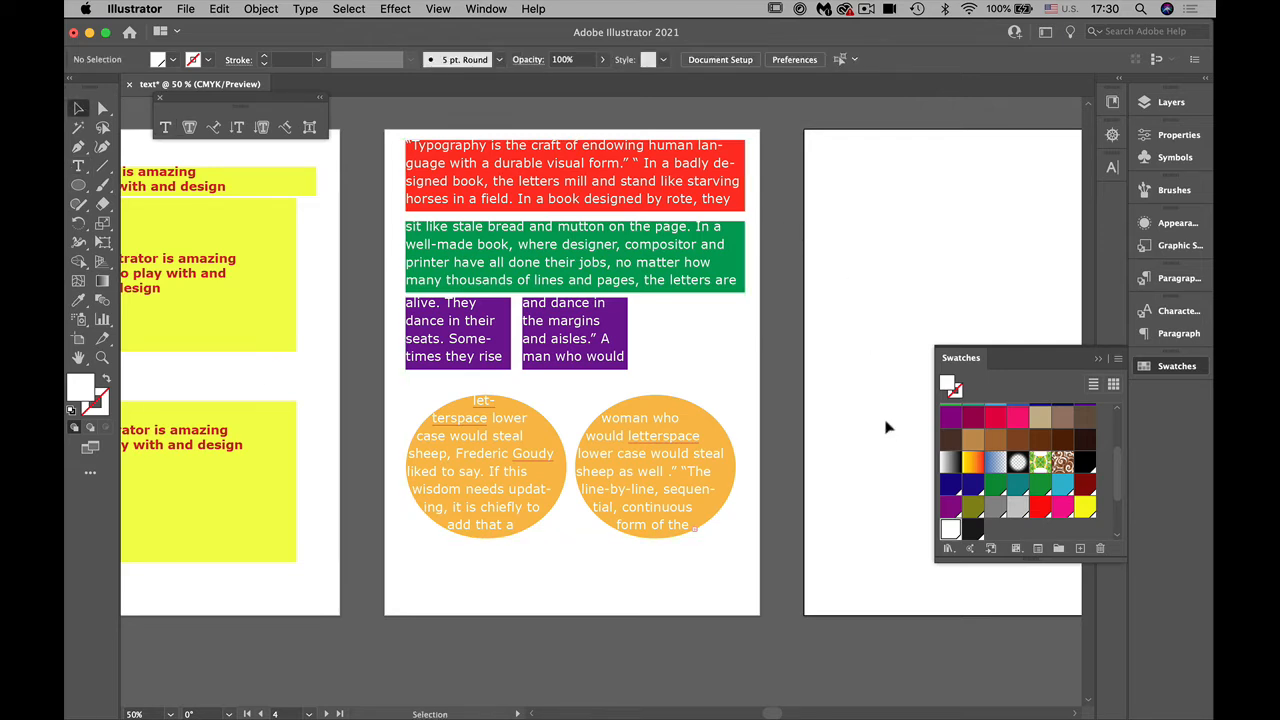
Step: Set the red text frame's inset spacing to 0.125 in in the Area Type Options
left_click(622, 190)
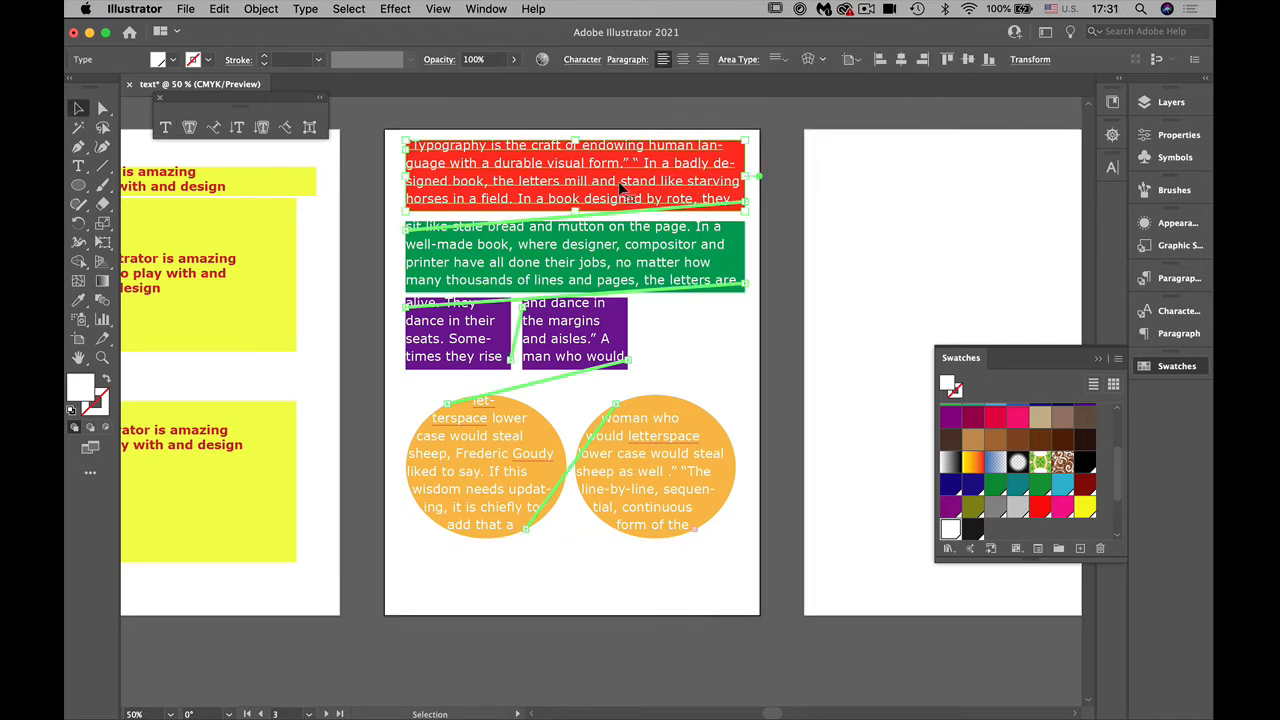
left_click(726, 394)
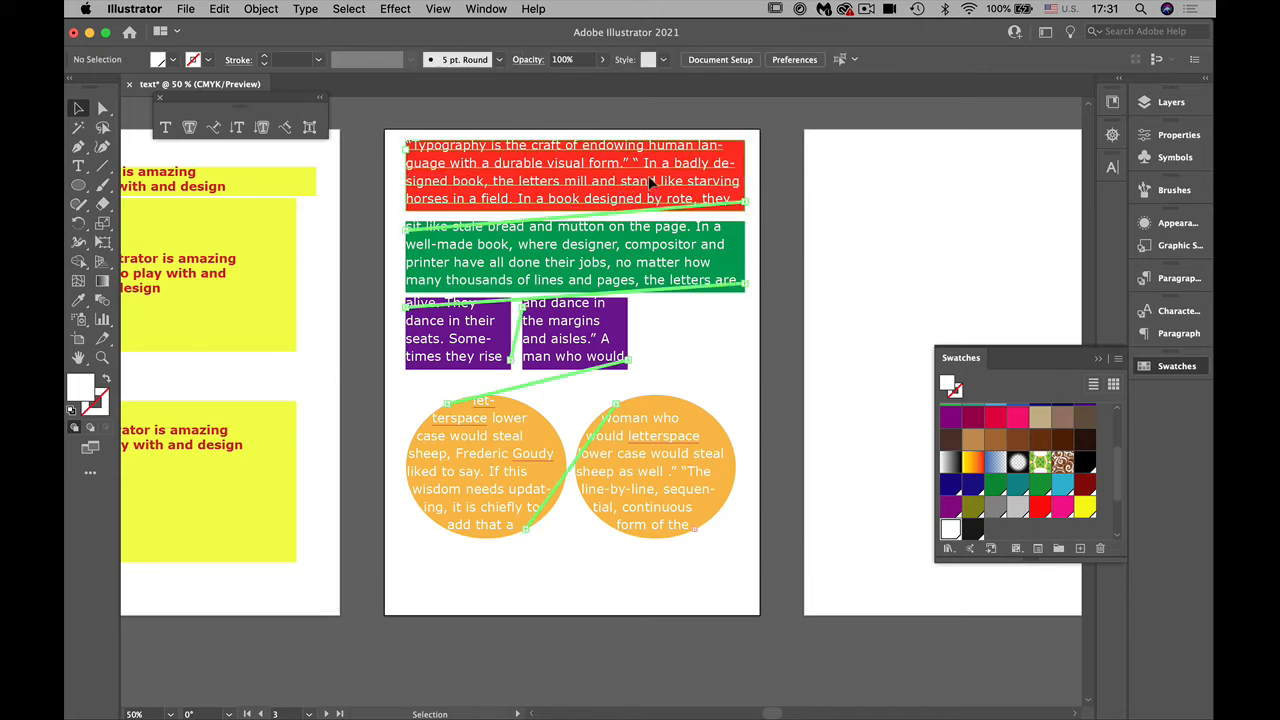
left_click(650, 183)
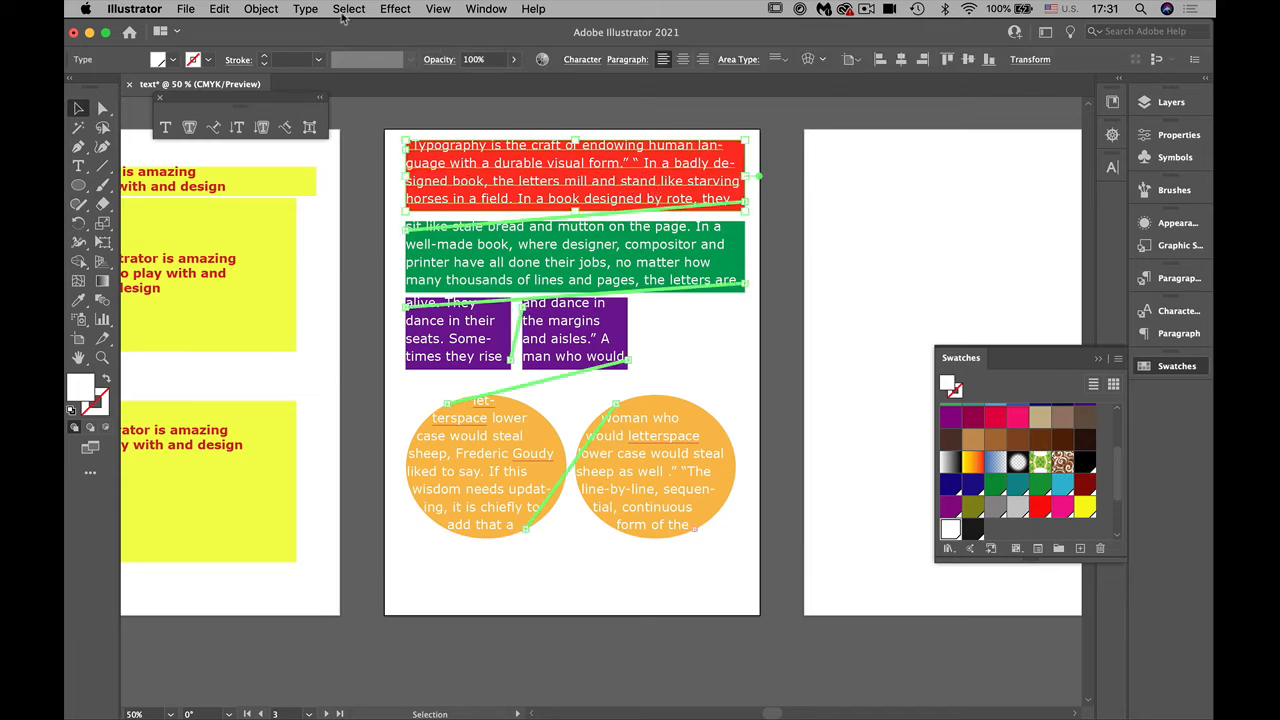
left_click(306, 9)
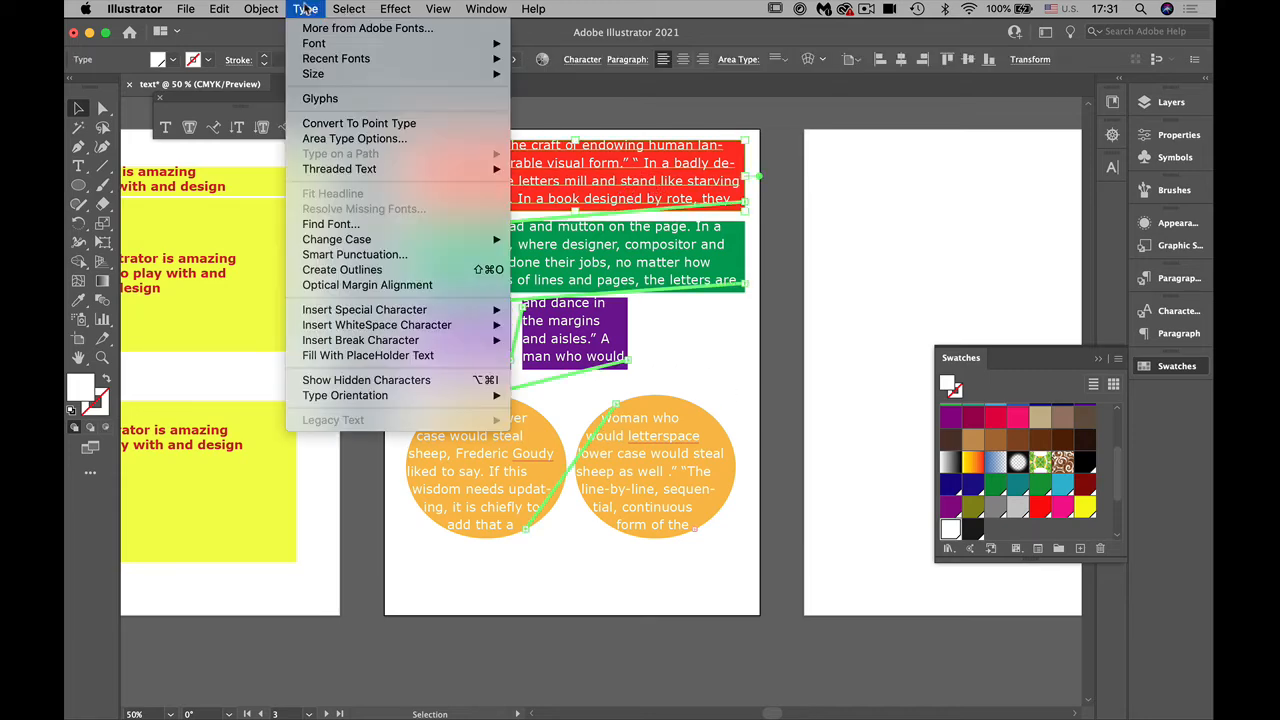
left_click(340, 138)
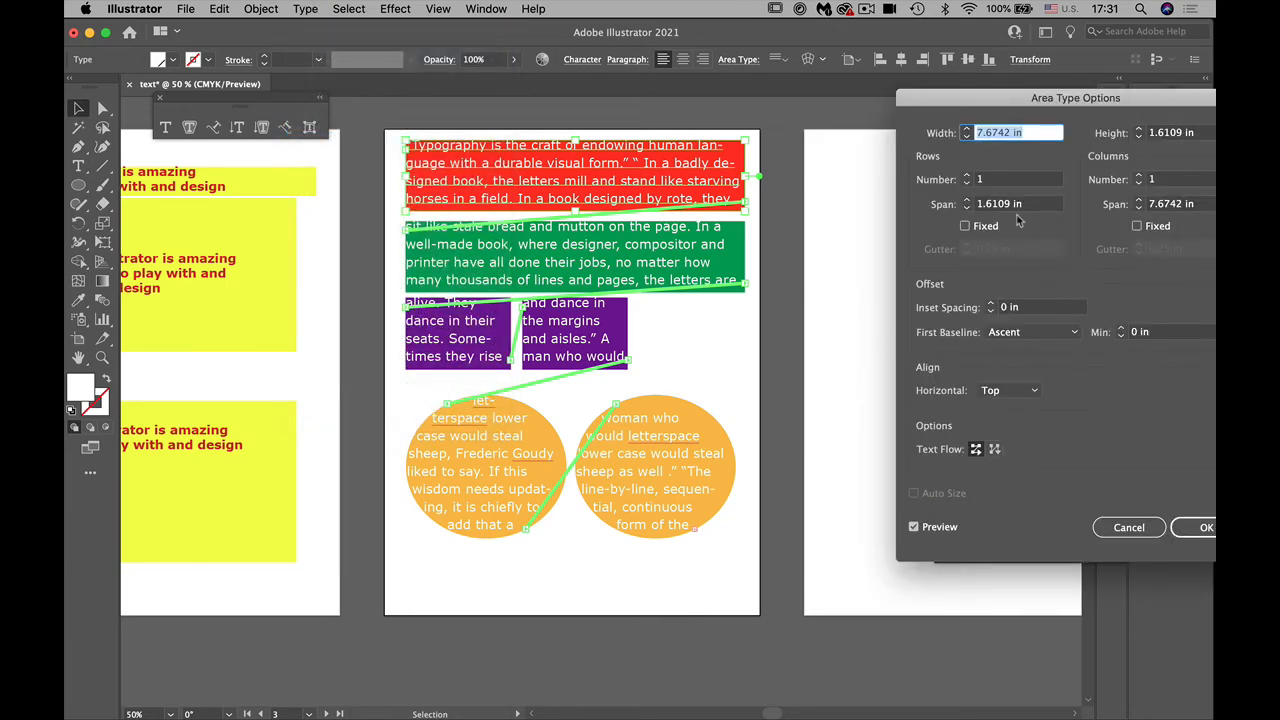
left_click(991, 304)
left_click(991, 304)
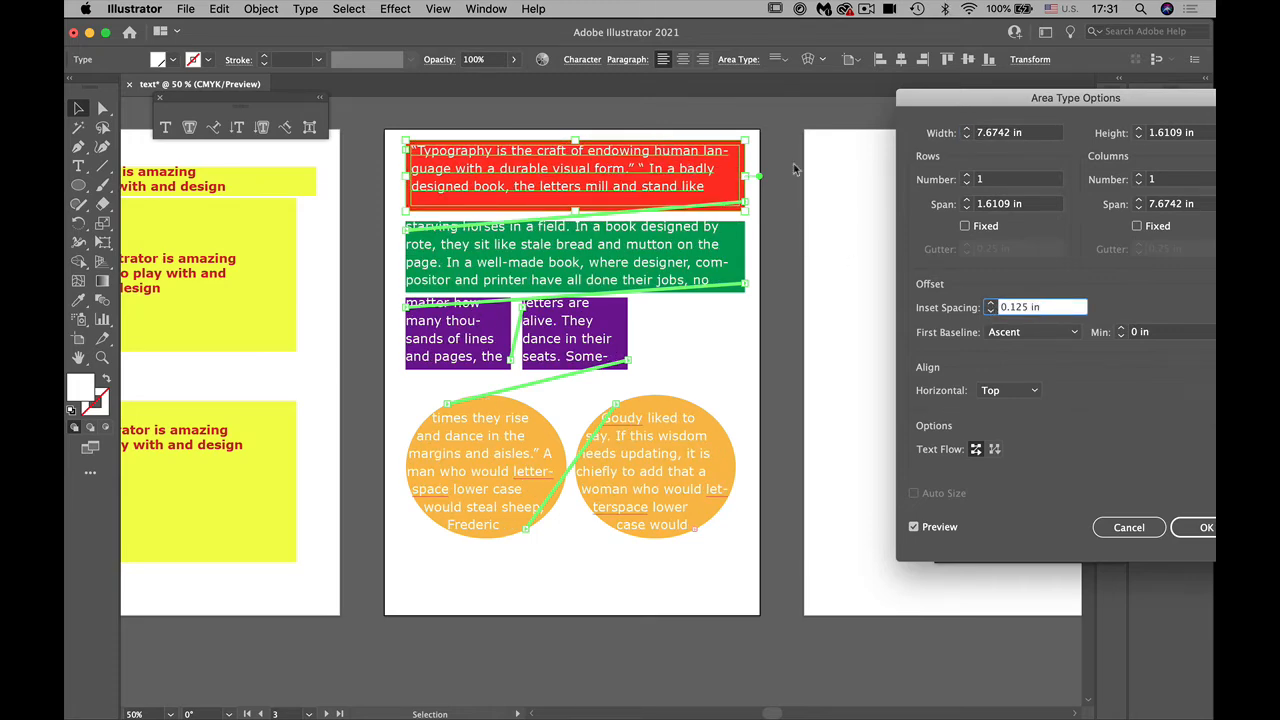
Step: Set the red frame's first baseline to Leading, apply the area type options and deselect the frame
left_click(1043, 331)
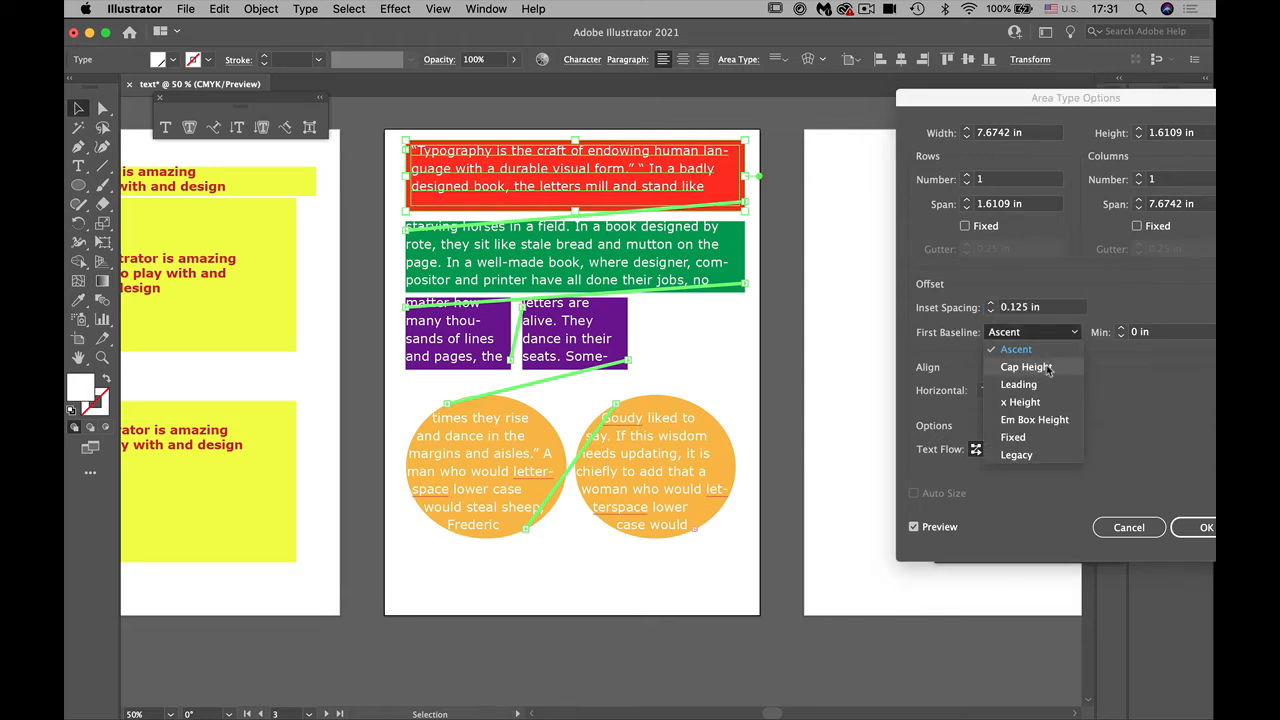
left_click(1045, 368)
left_click(1017, 340)
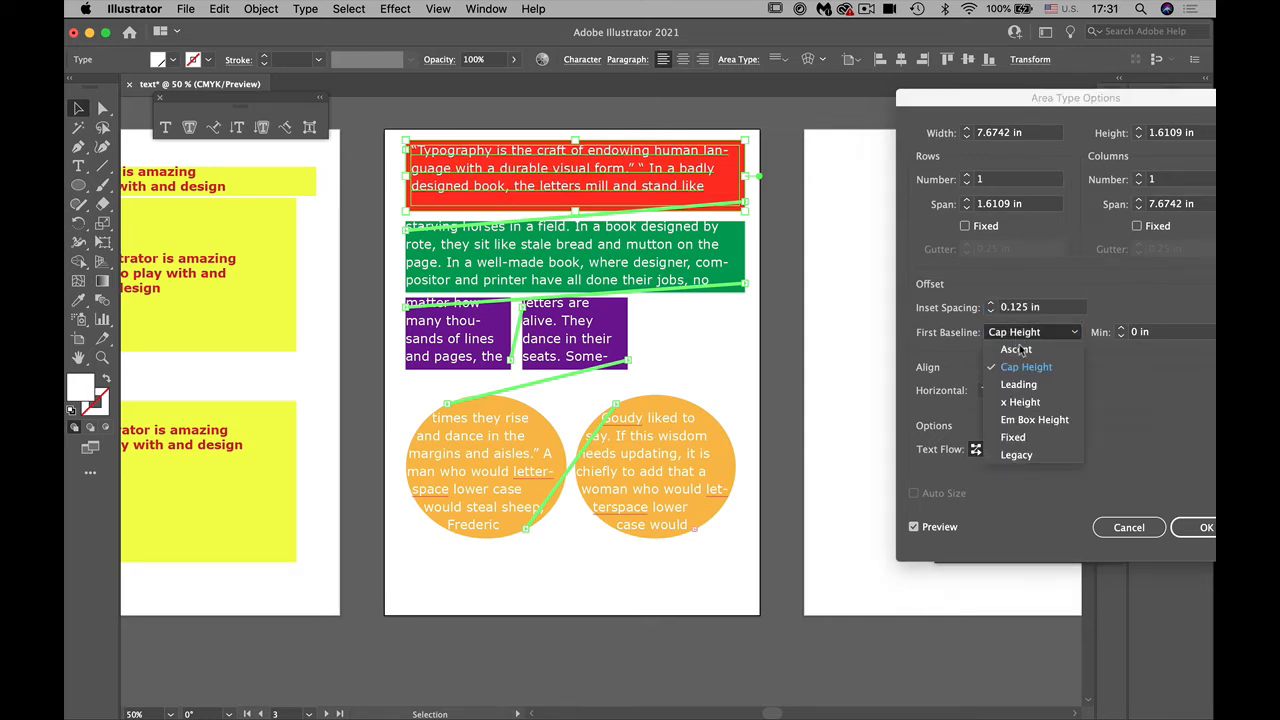
left_click(1022, 386)
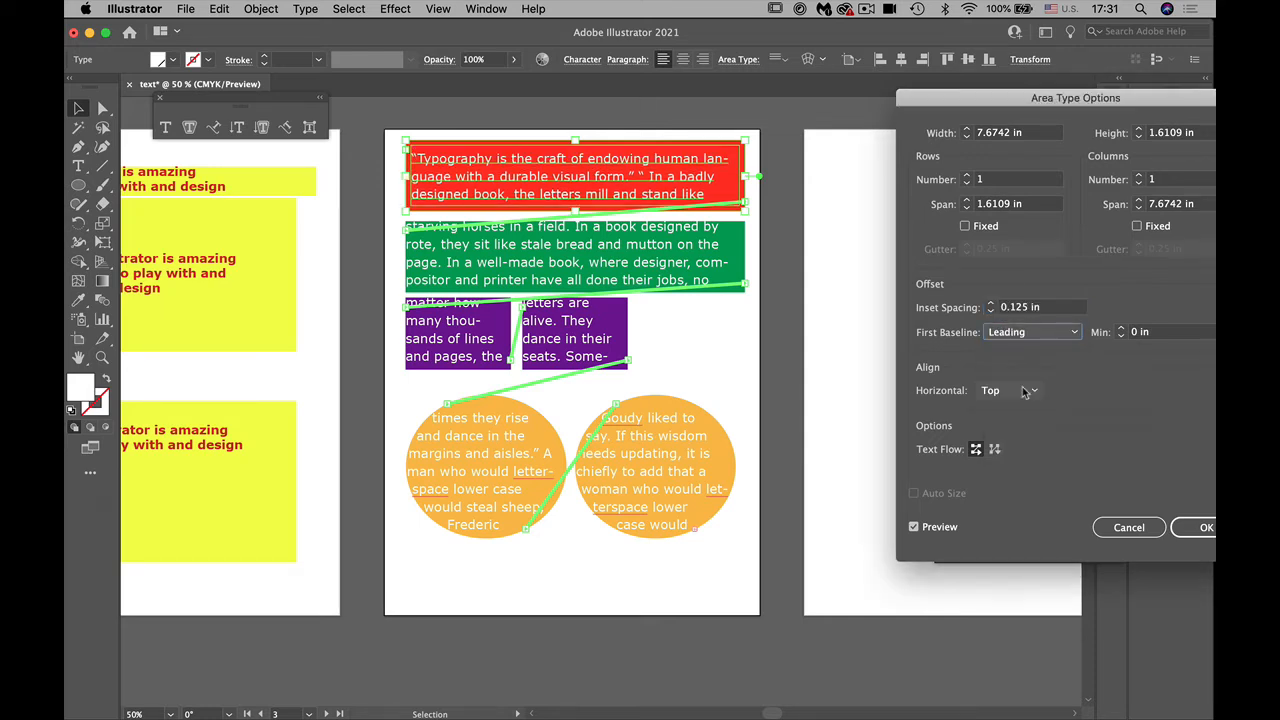
left_click(1192, 527)
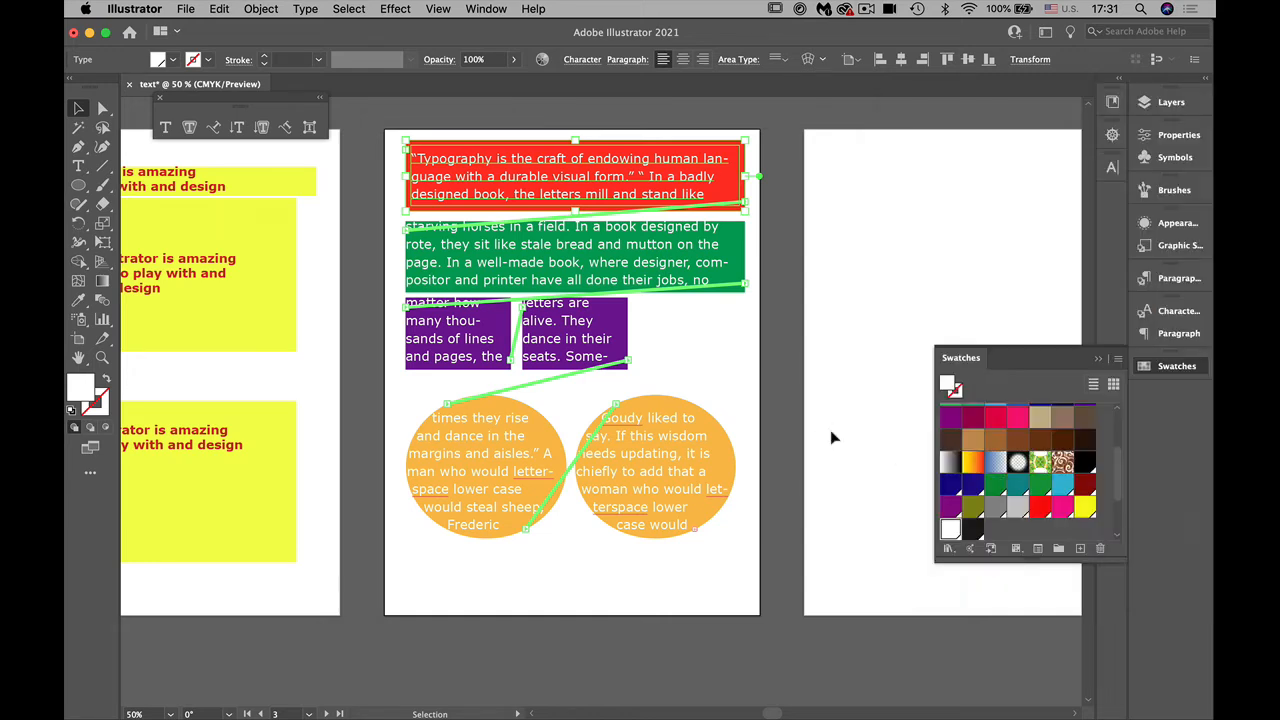
left_click(710, 362)
left_click(614, 275)
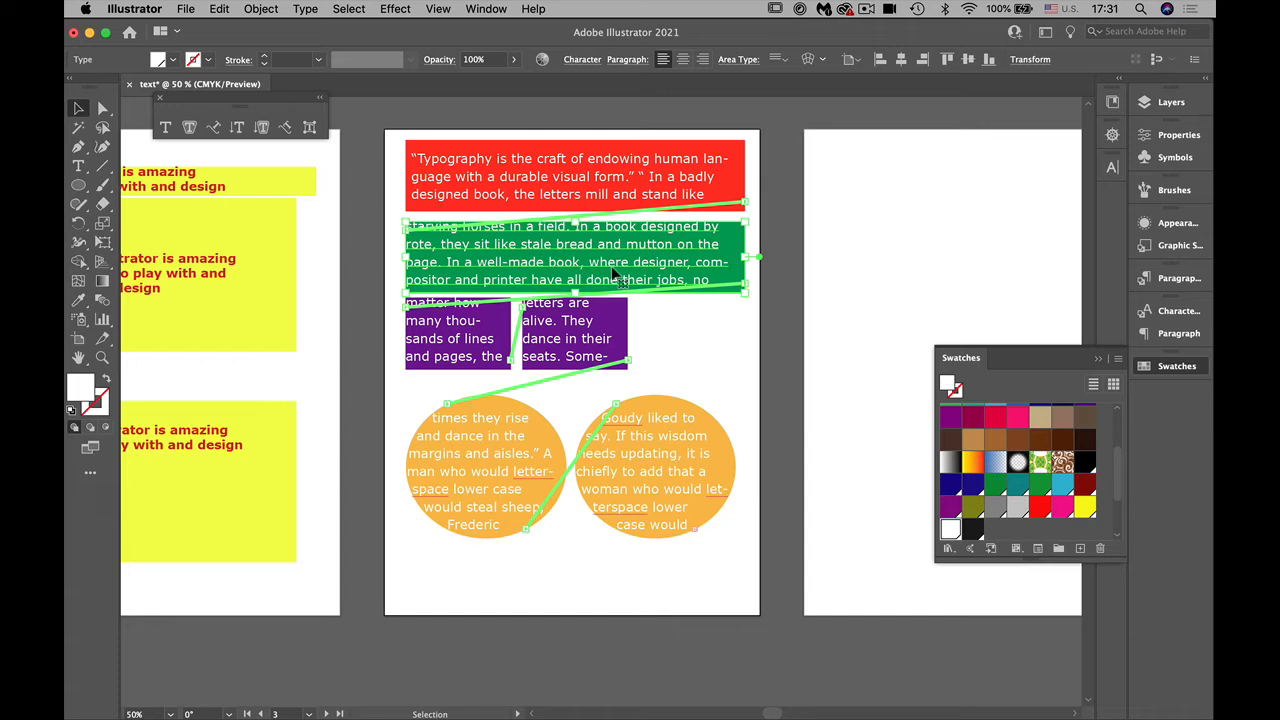
key("a")
key("super+s")
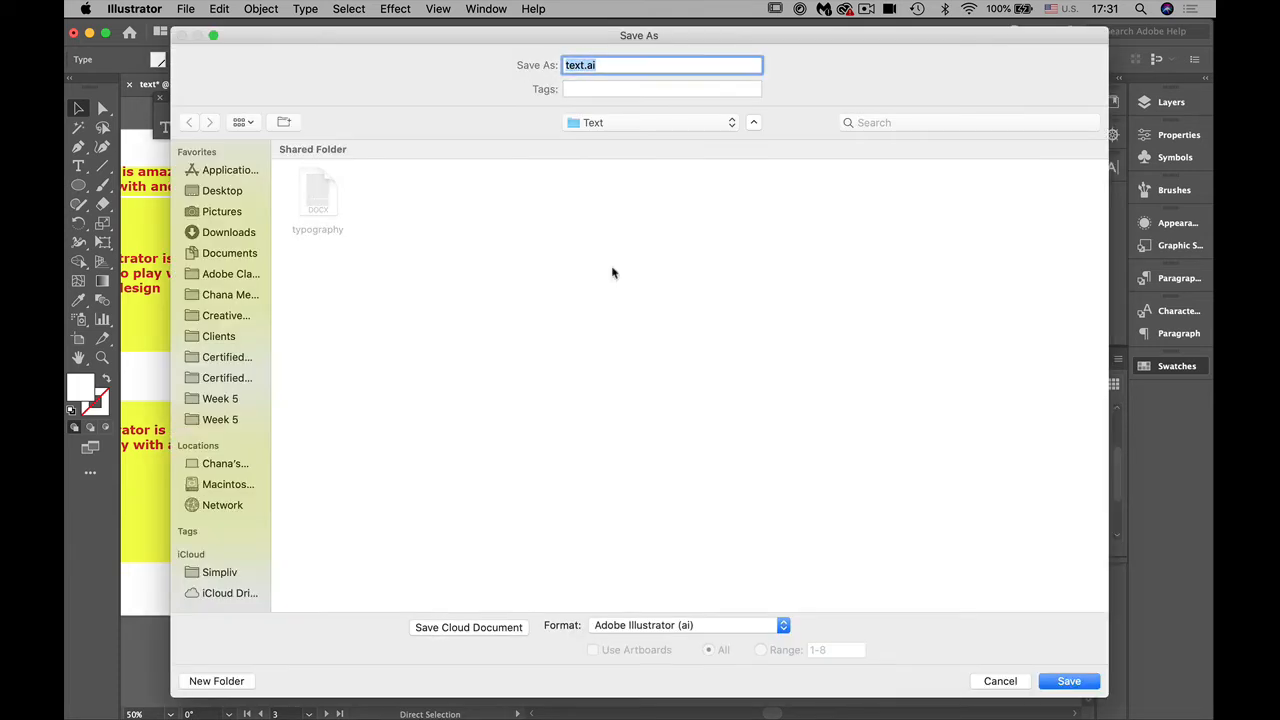
left_click(998, 681)
Step: Save the document as text.ai on the Desktop with the default Illustrator options and clear the selection
left_click(185, 9)
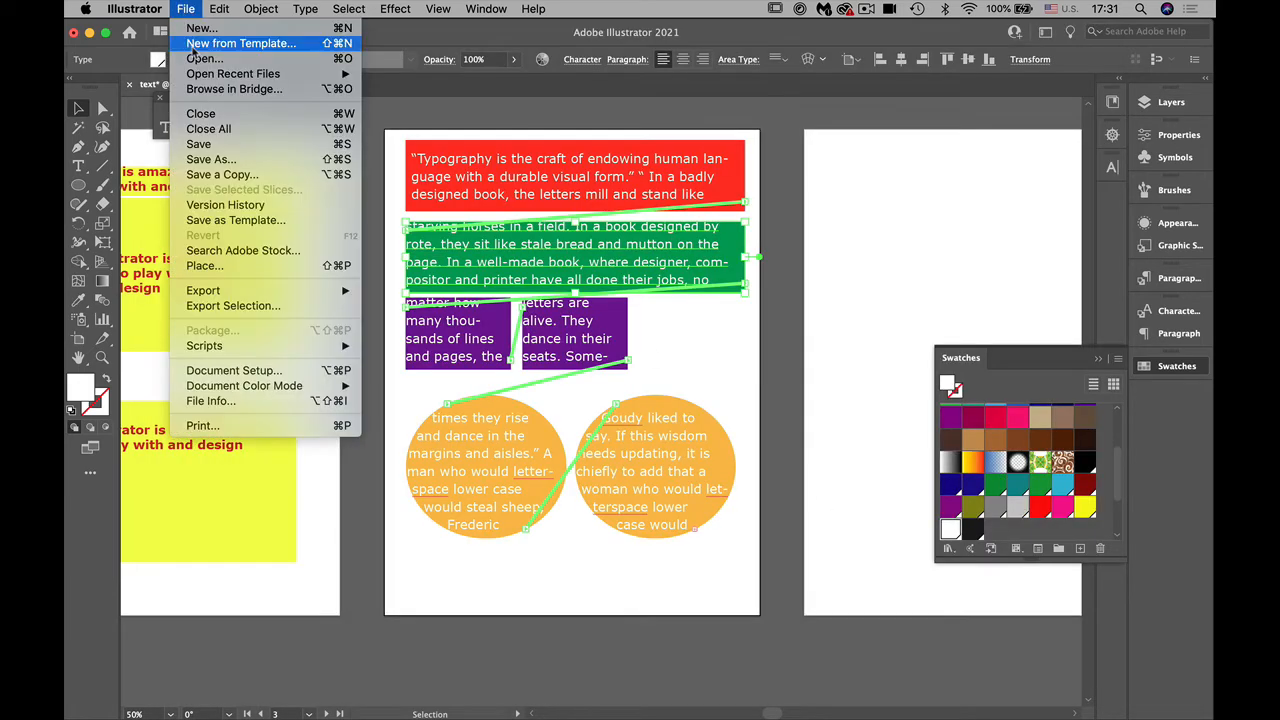
left_click(206, 160)
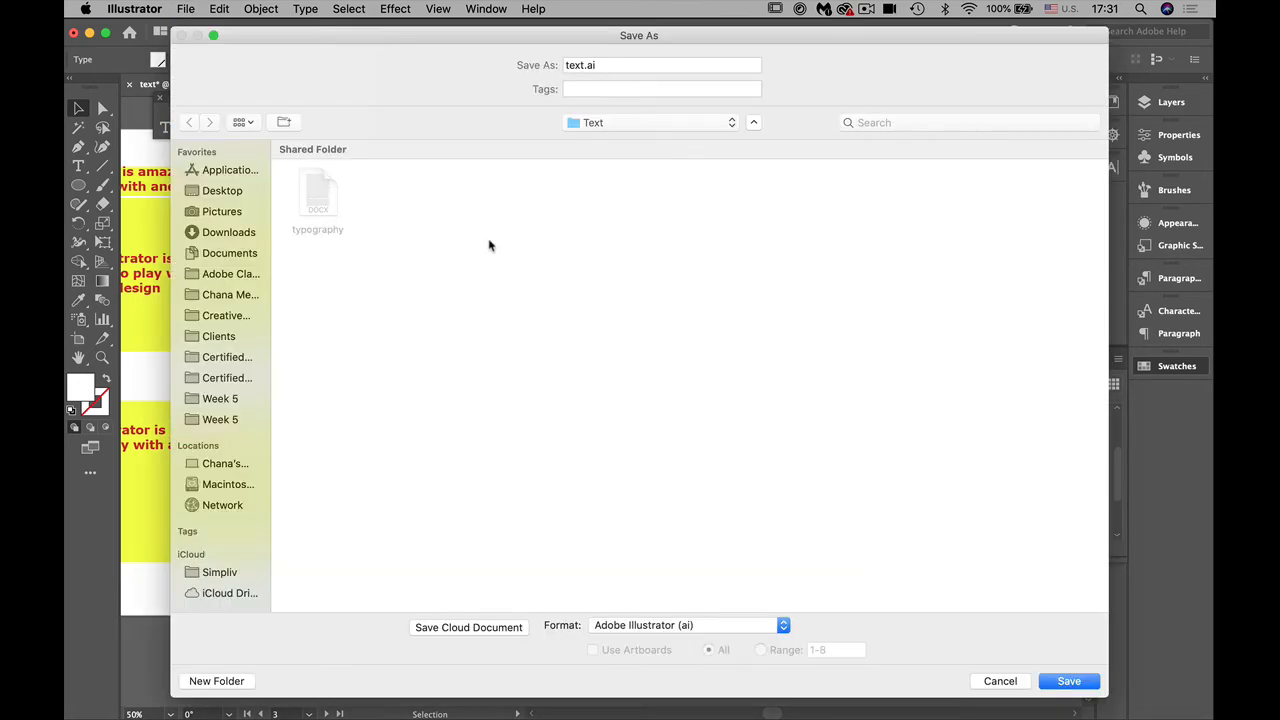
left_click(232, 212)
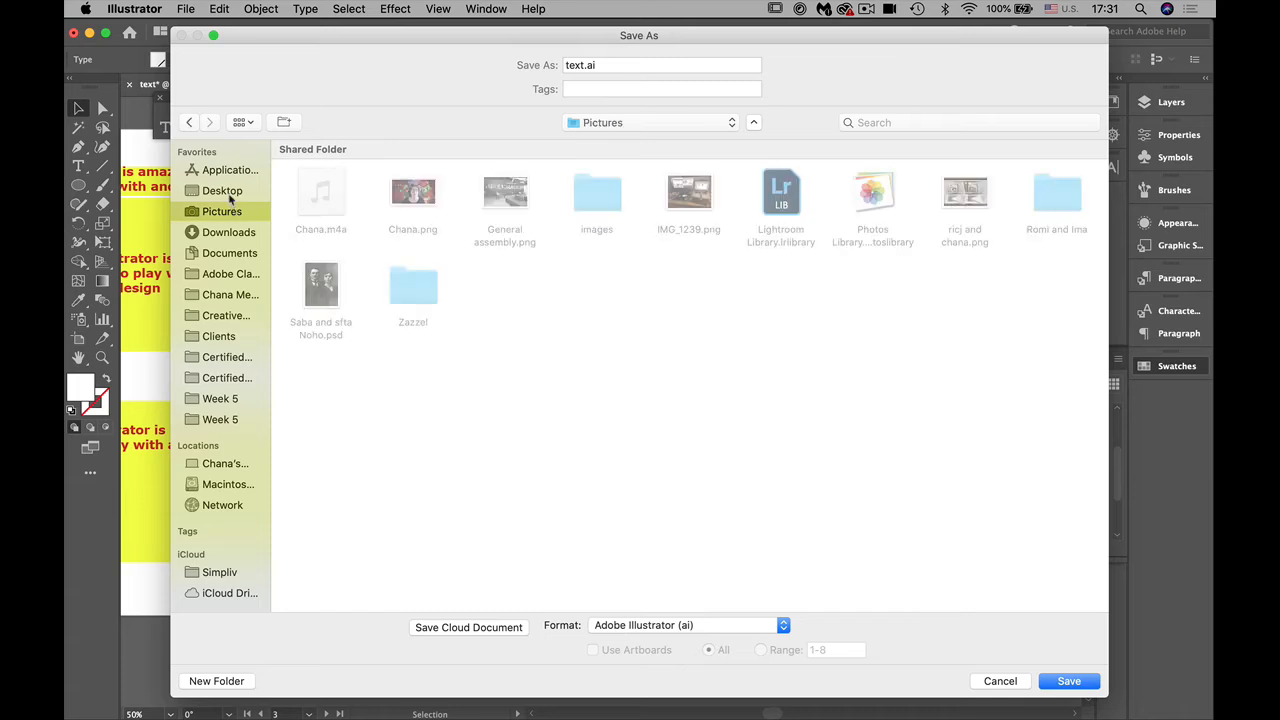
left_click(232, 191)
left_click(1070, 681)
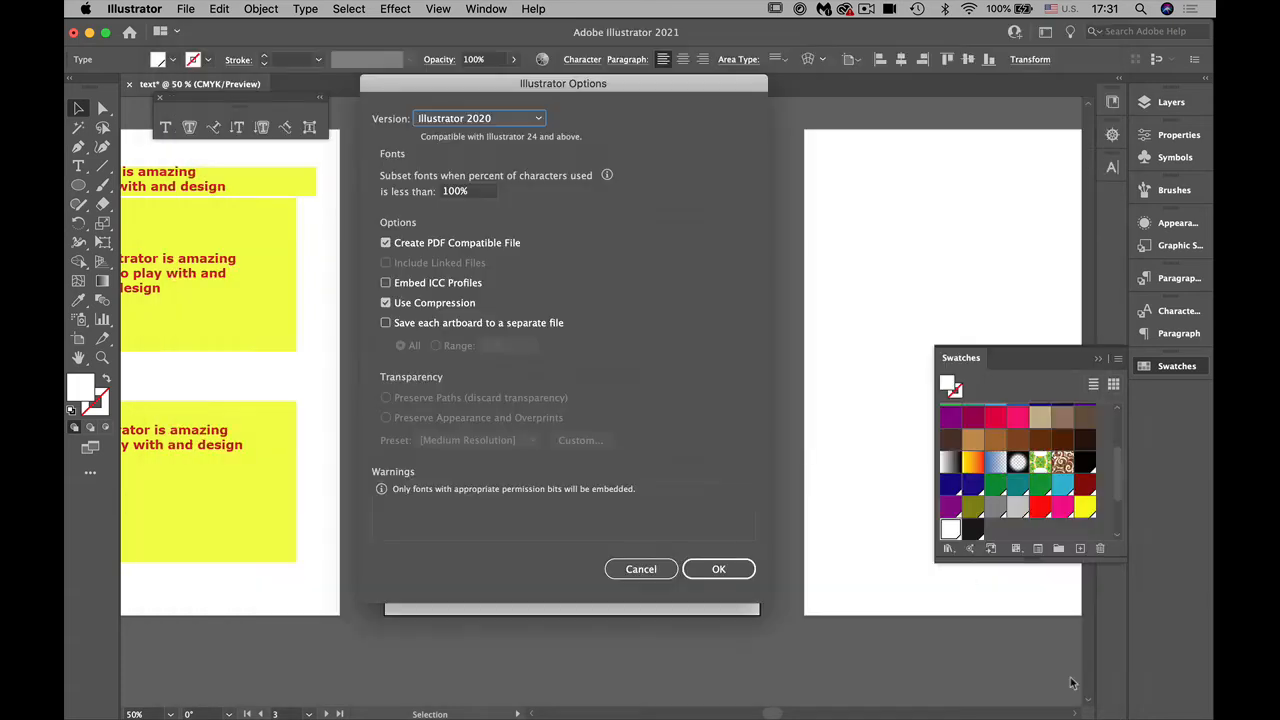
left_click(731, 569)
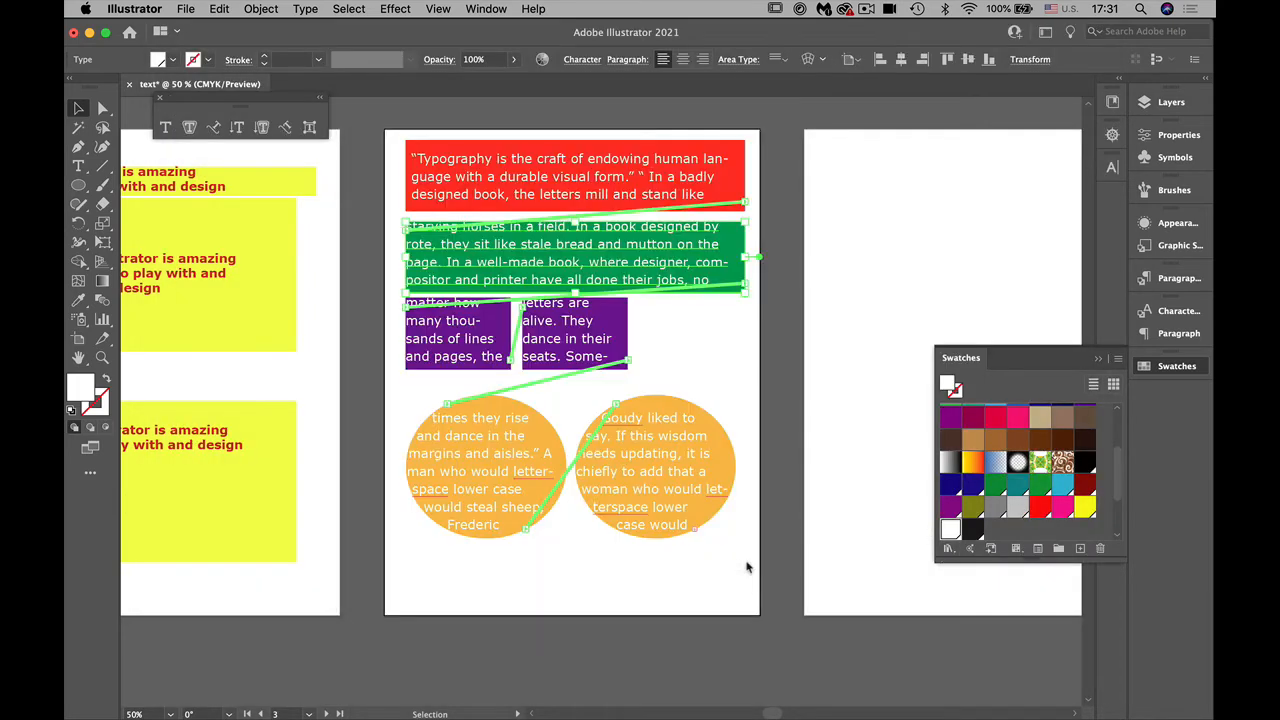
left_click(839, 504)
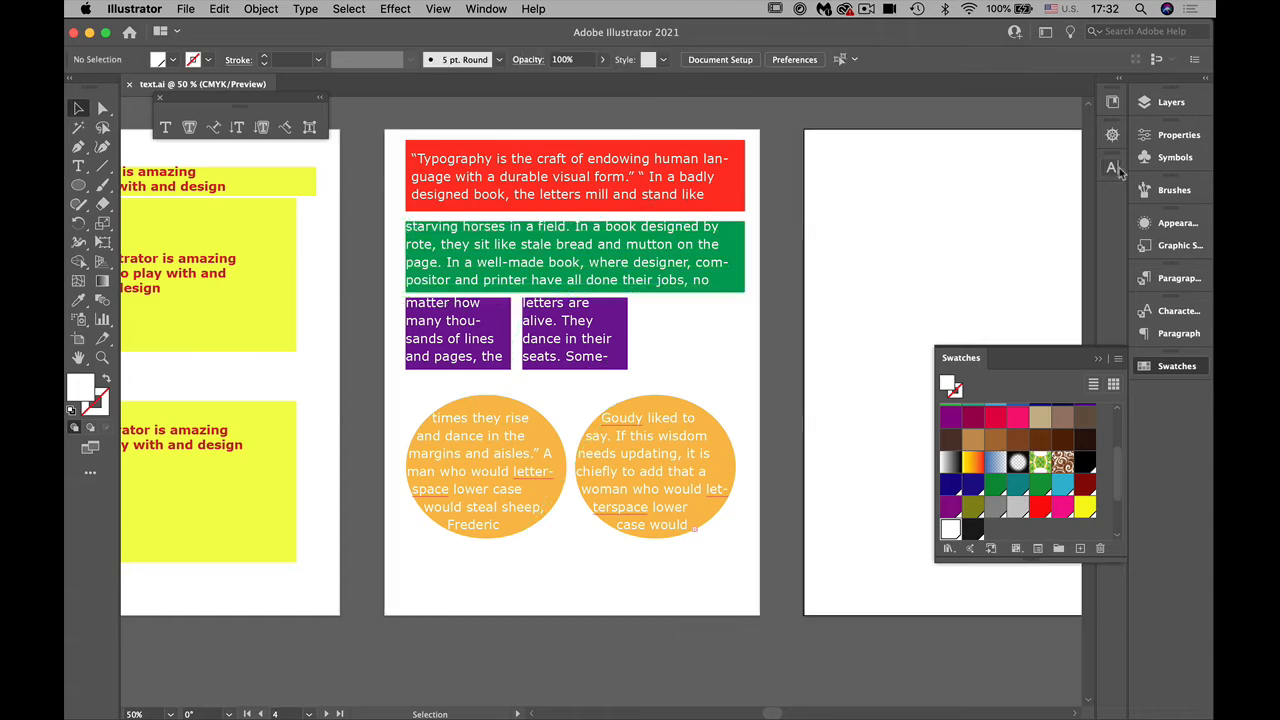
Step: Lock the "area place" layer and add a new layer above it for the empty fourth artboard
left_click(1153, 104)
left_click(964, 120)
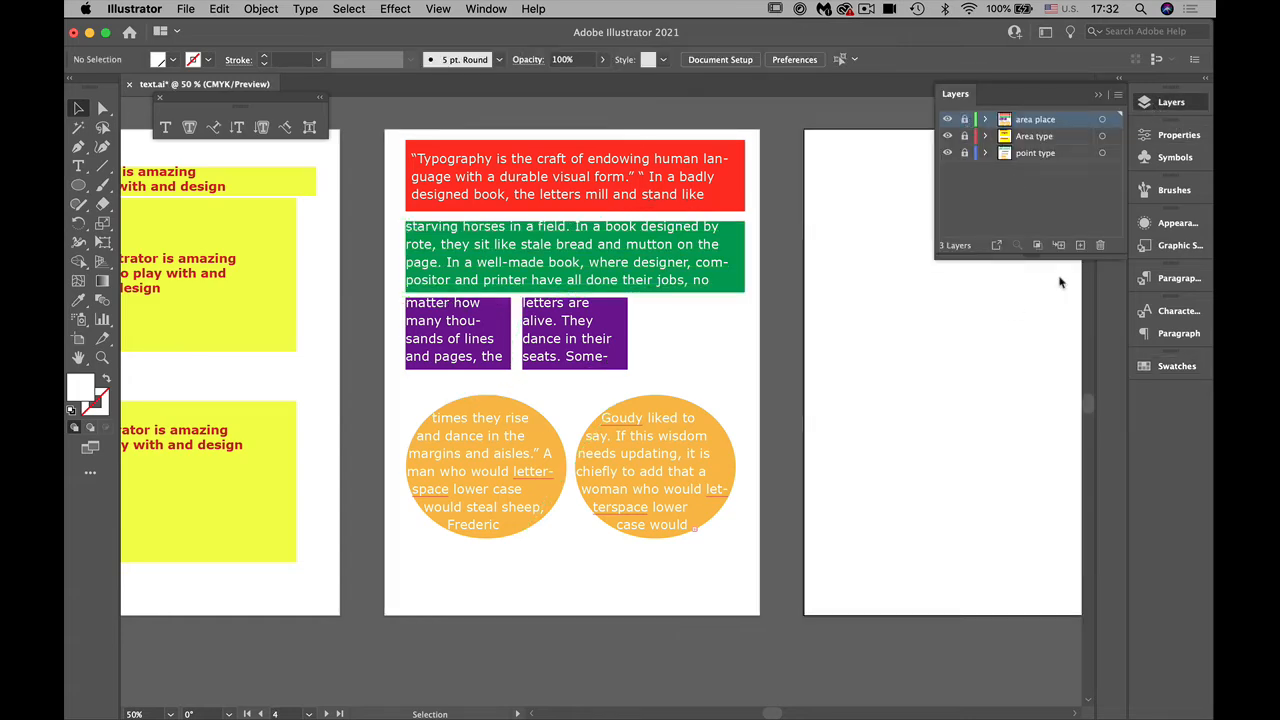
left_click_drag(843, 517, 476, 544)
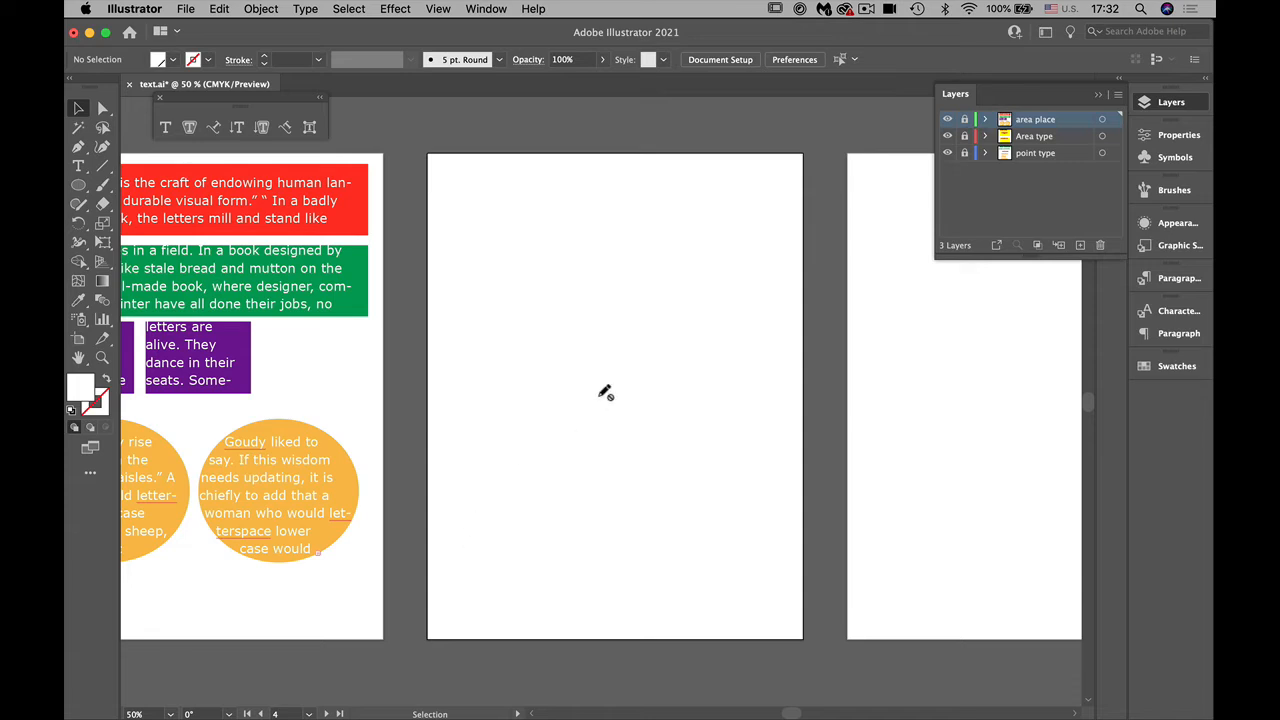
left_click(1080, 246)
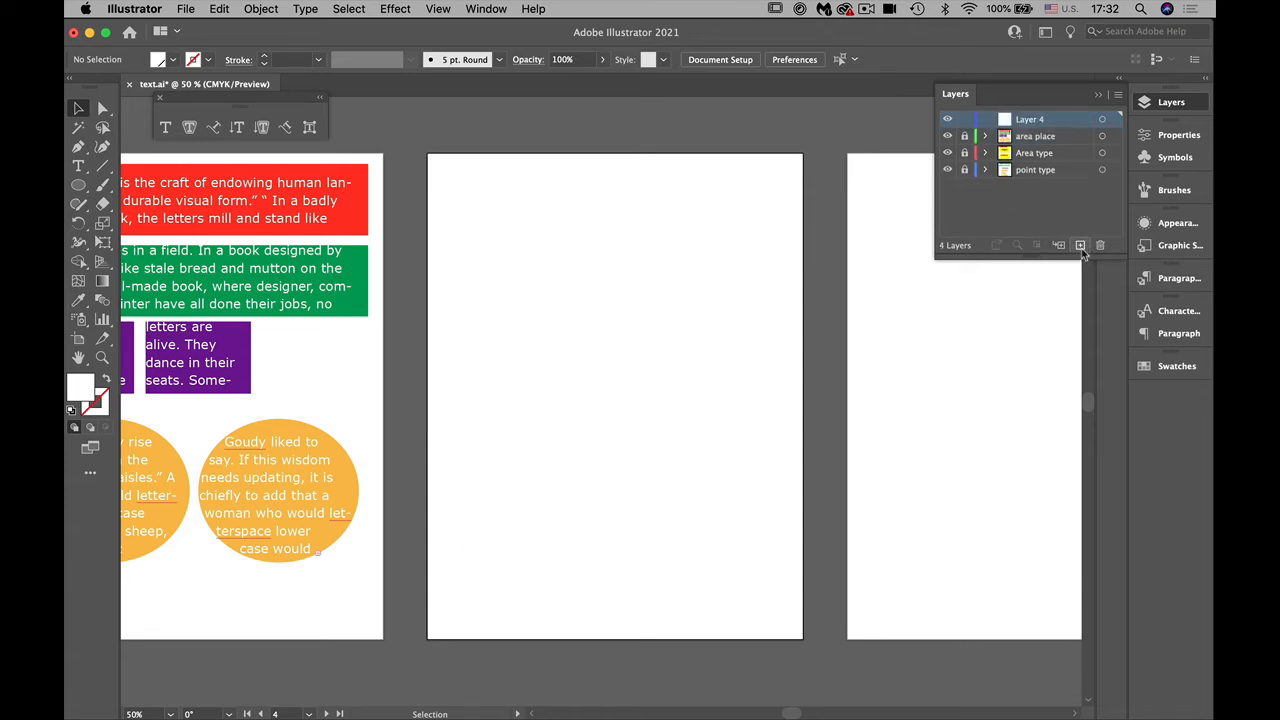
Step: Try to rename the new layer for type on a path
key("t")
key("y")
key("p")
key("e")
key("r")
key("n")
key("a")
key("p")
key("a")
key("t")
key("h")
Step: Draw an open S-shaped path with four anchor points on the fourth artboard using the Curvature tool
key("super+0")
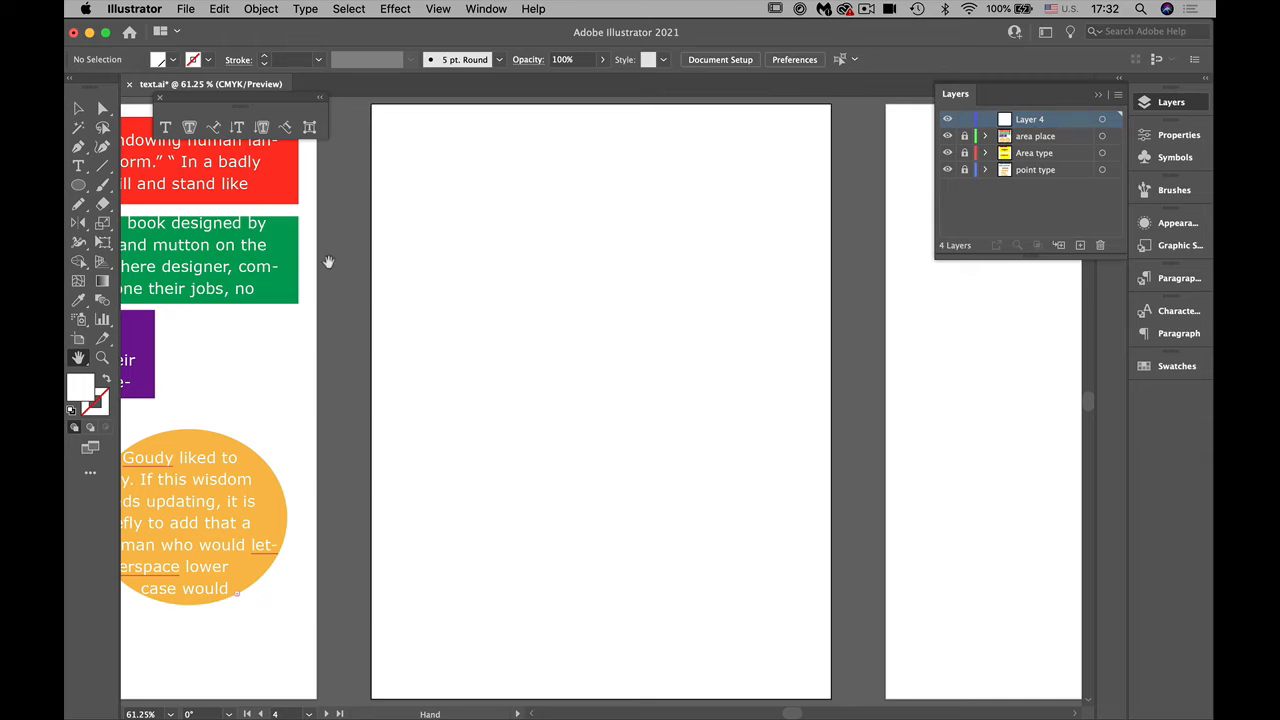
left_click(102, 147)
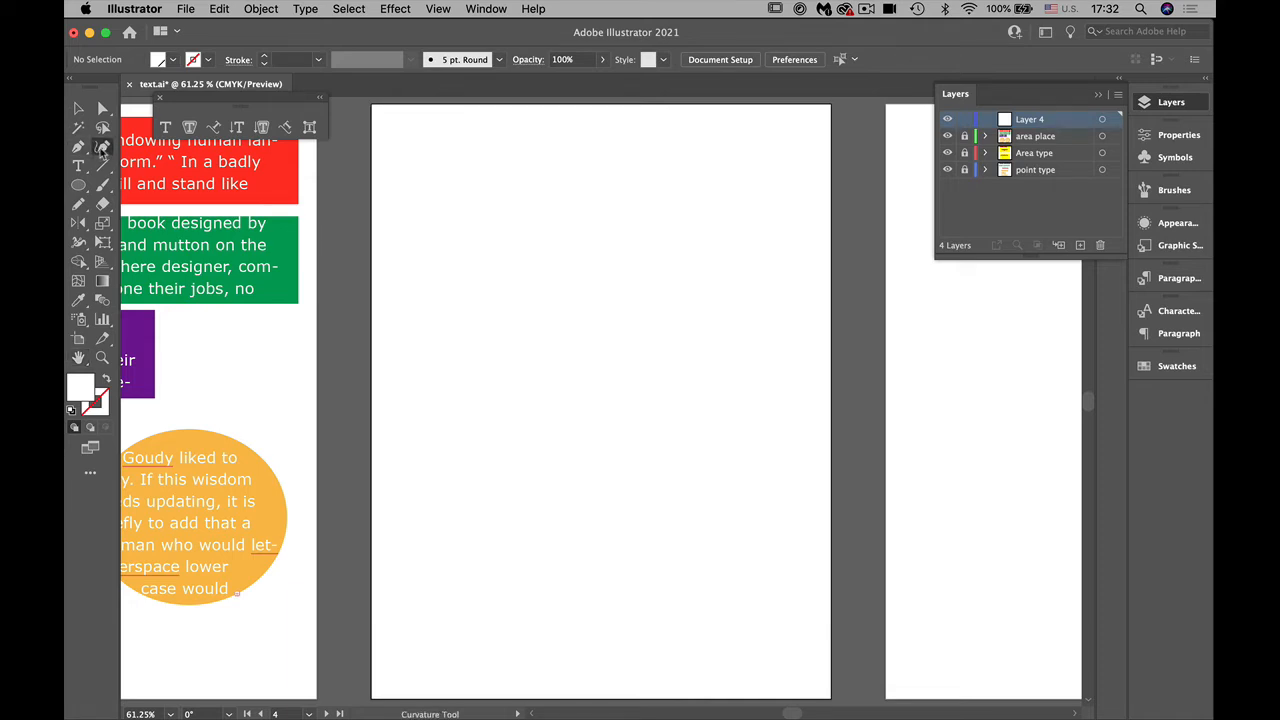
left_click(477, 156)
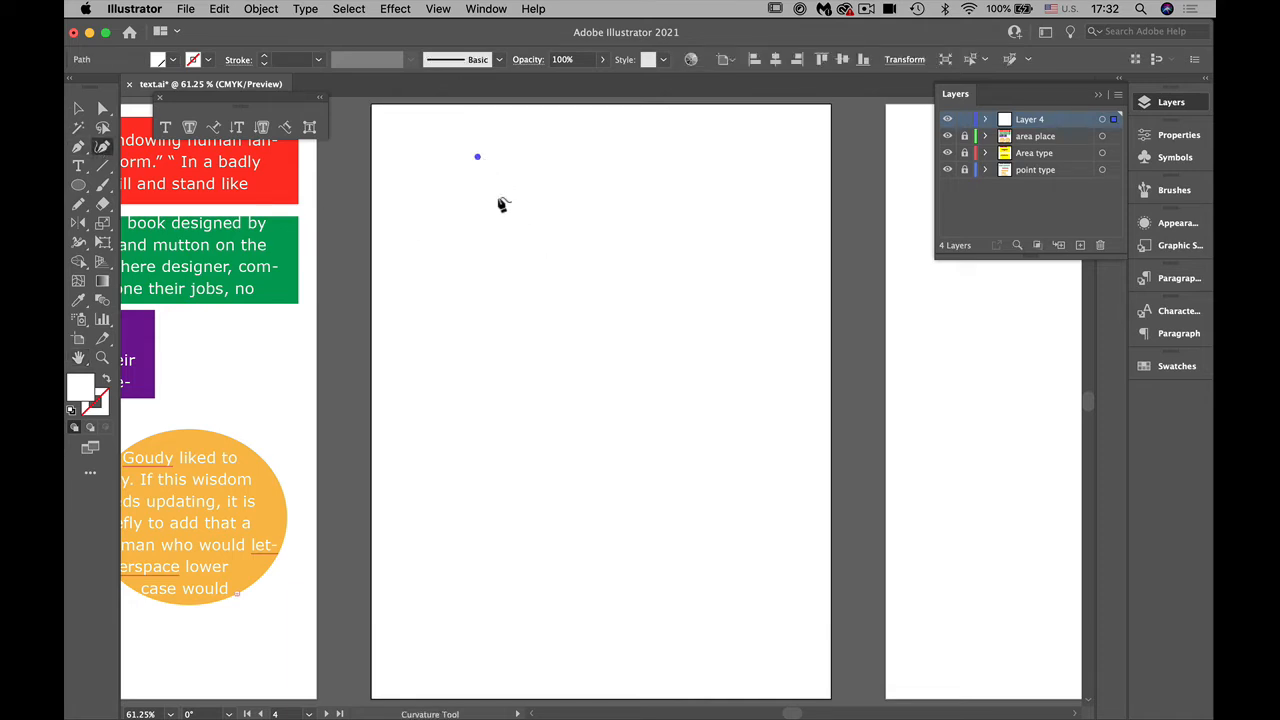
left_click(537, 277)
left_click(731, 336)
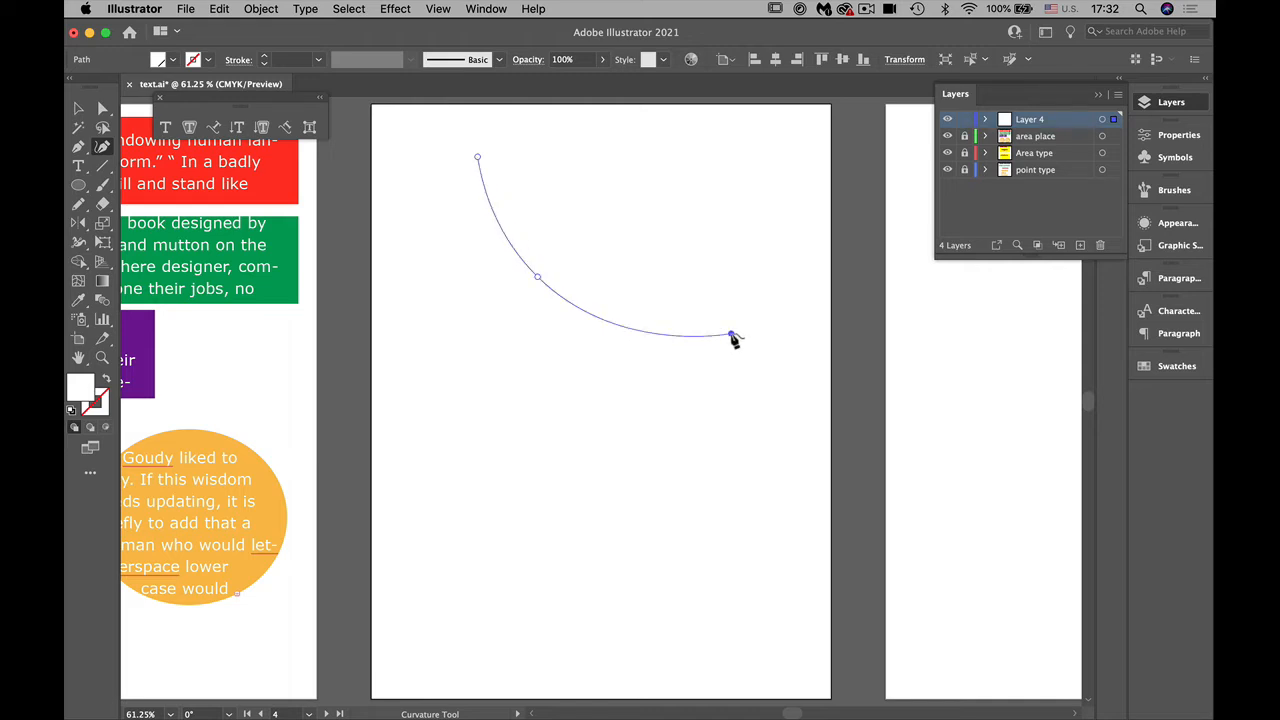
left_click(777, 478)
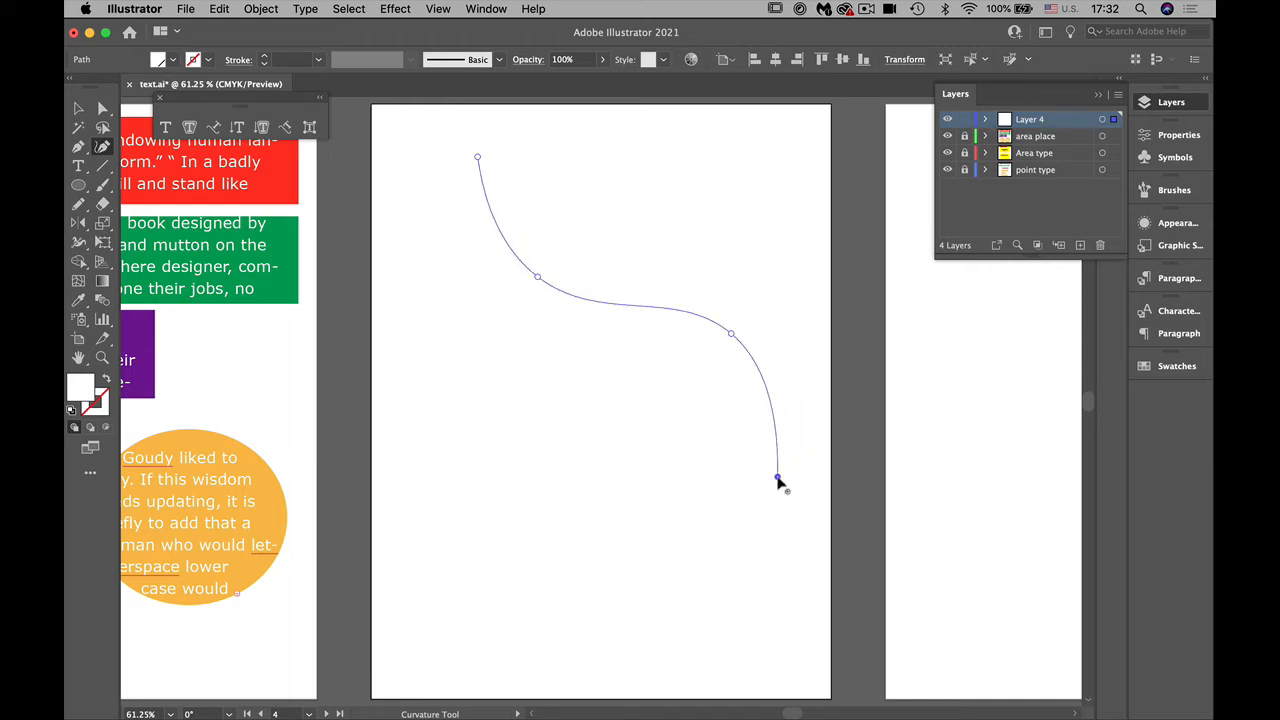
Step: Give the curve no fill and a 5 pt orange-red stroke (C=0 M=80 Y=95 K=0), and end the path
left_click(107, 381)
left_click(102, 406)
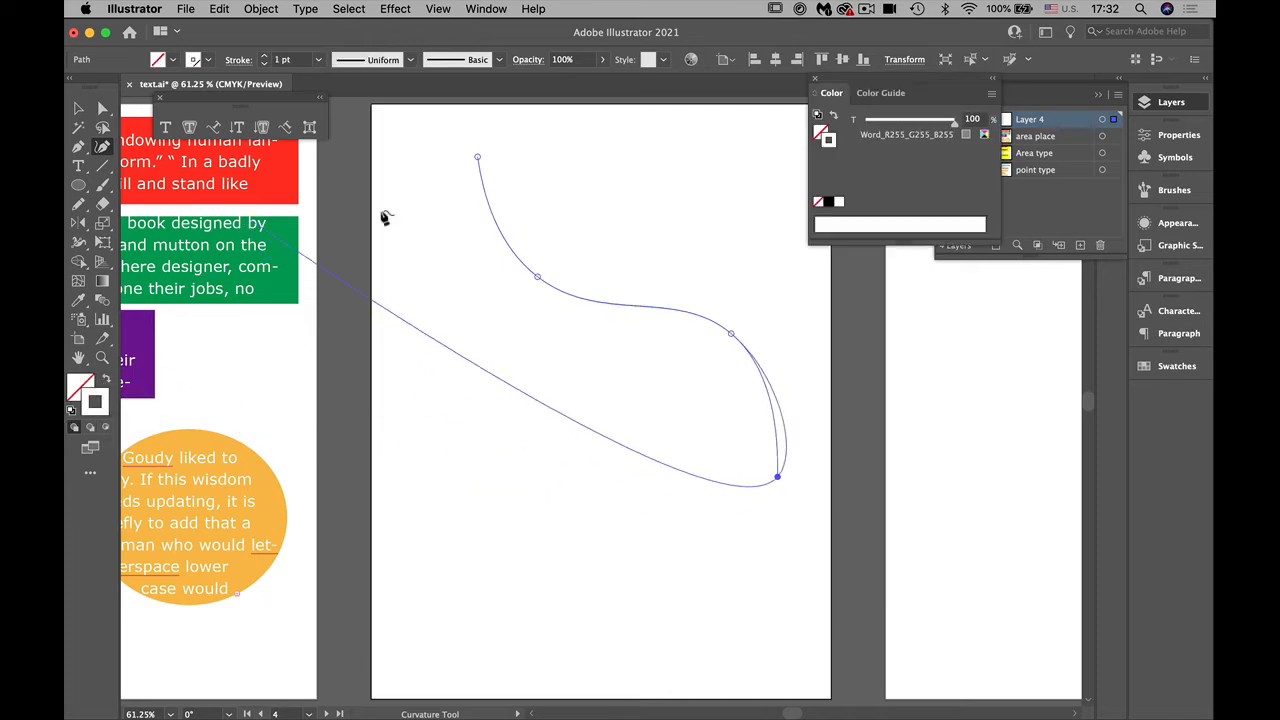
left_click(207, 60)
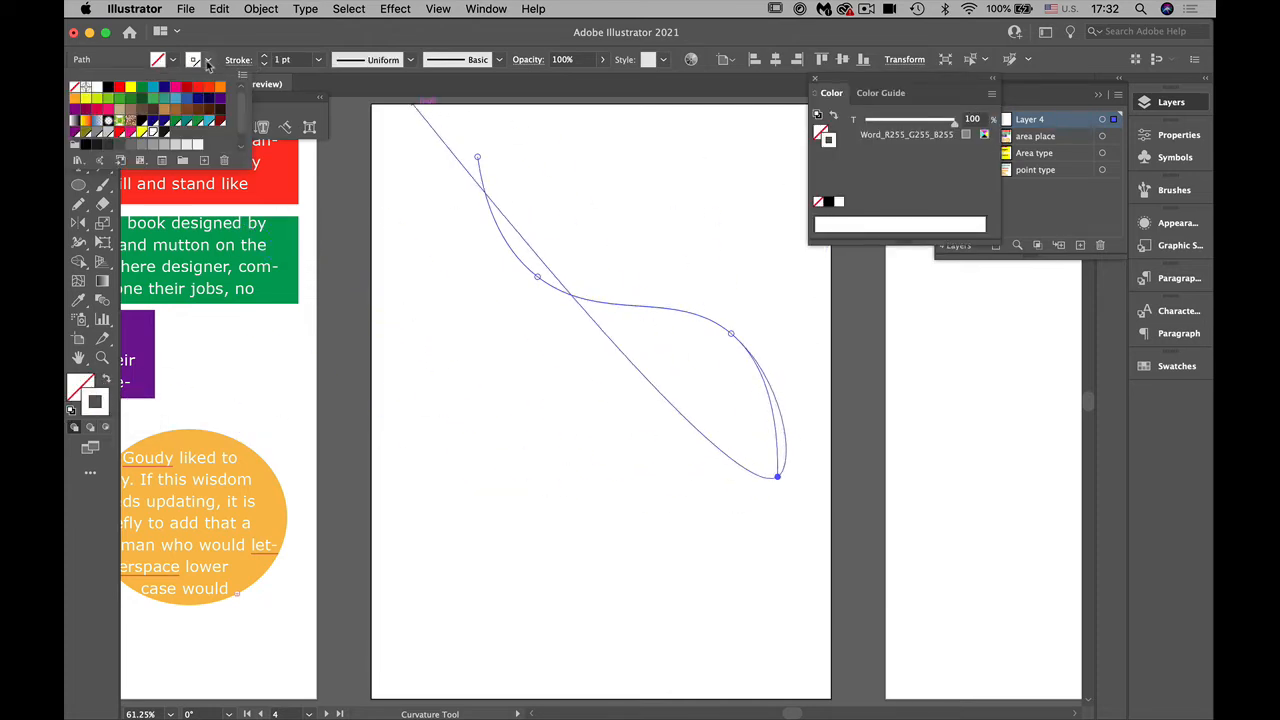
left_click(208, 87)
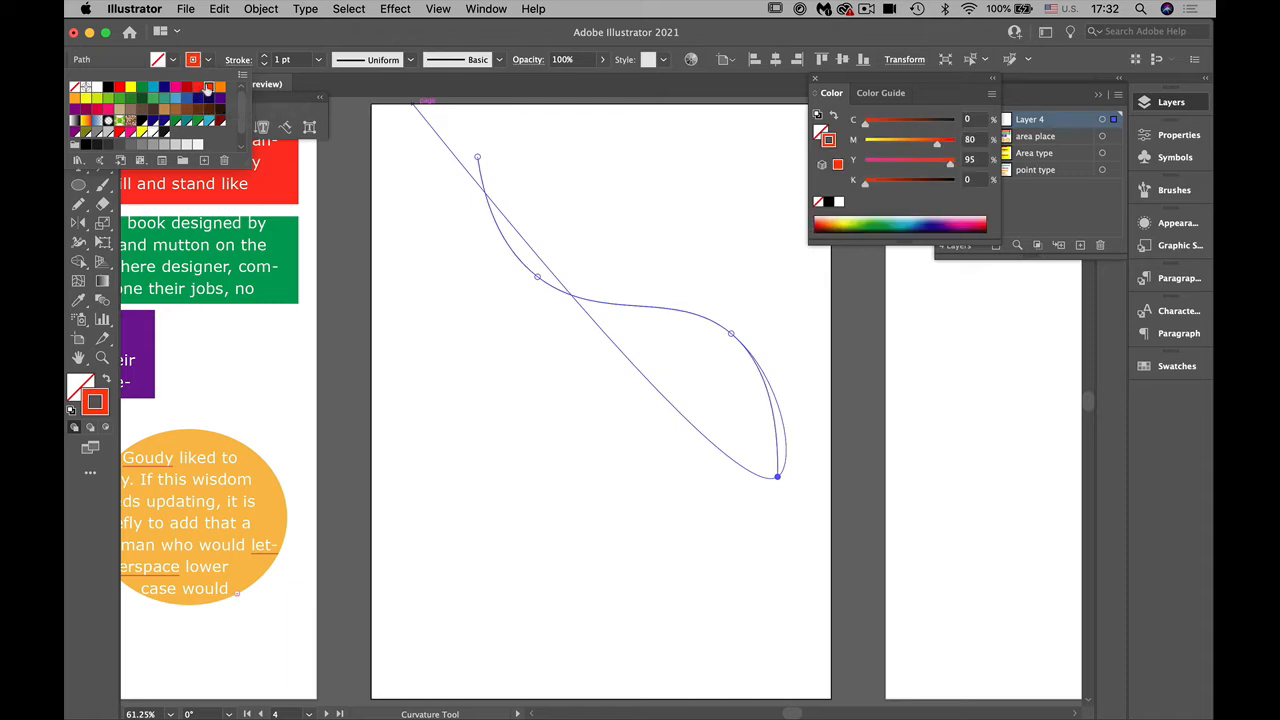
left_click(295, 28)
left_click(264, 56)
left_click(264, 56)
left_click(264, 56)
left_click(264, 56)
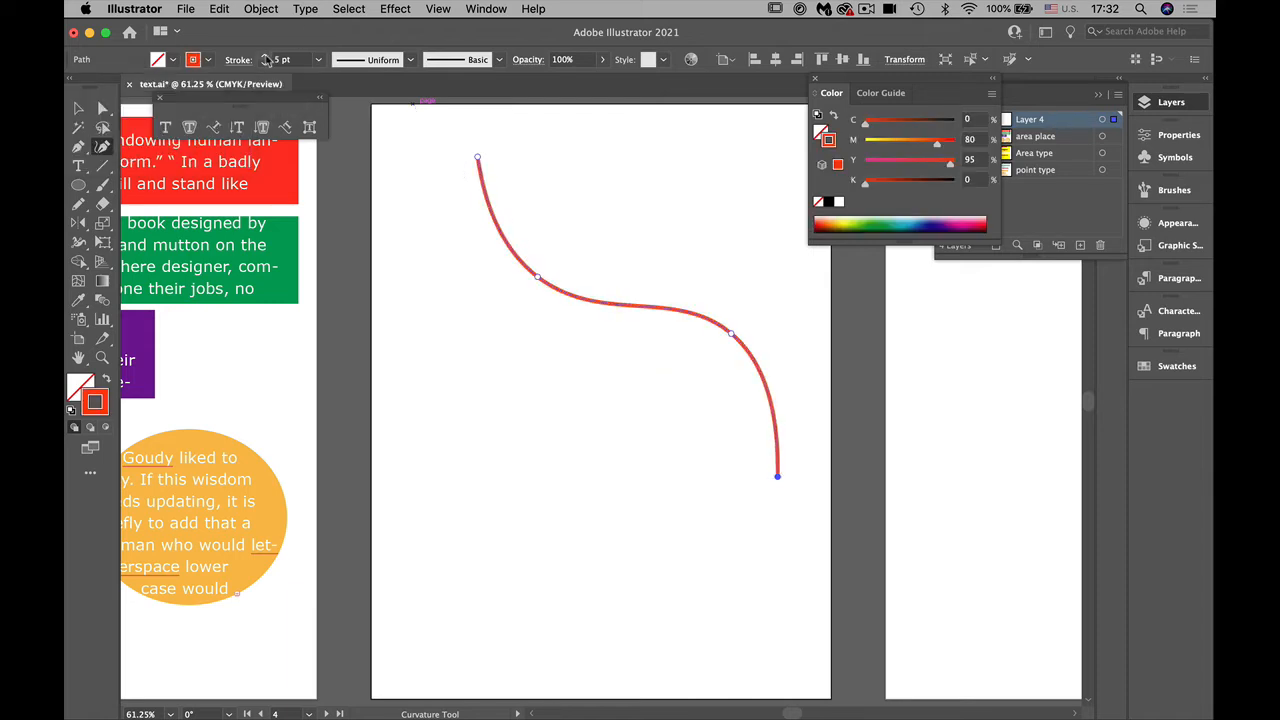
left_click(811, 647, "super")
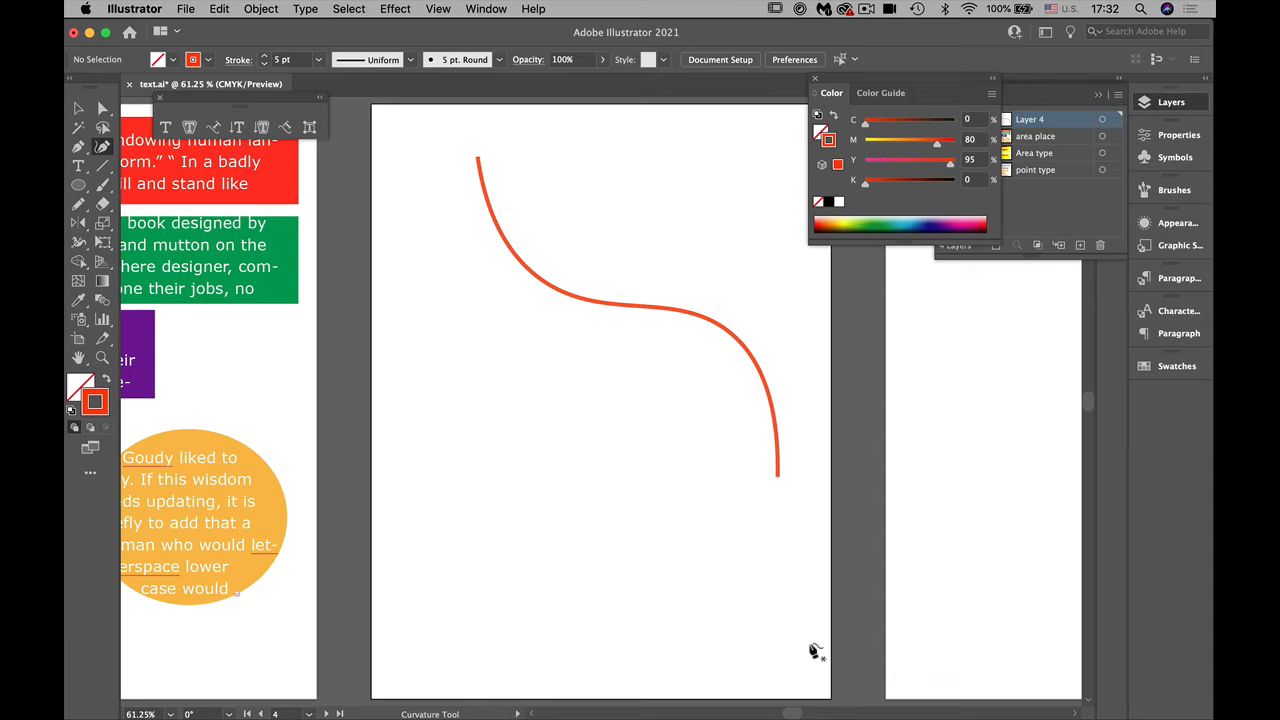
Step: Unlock the "area place" layer and copy the quotation “Typography is the craft of endowing human language with a durable visual form.” from the red frame
left_click_drag(614, 605, 894, 691)
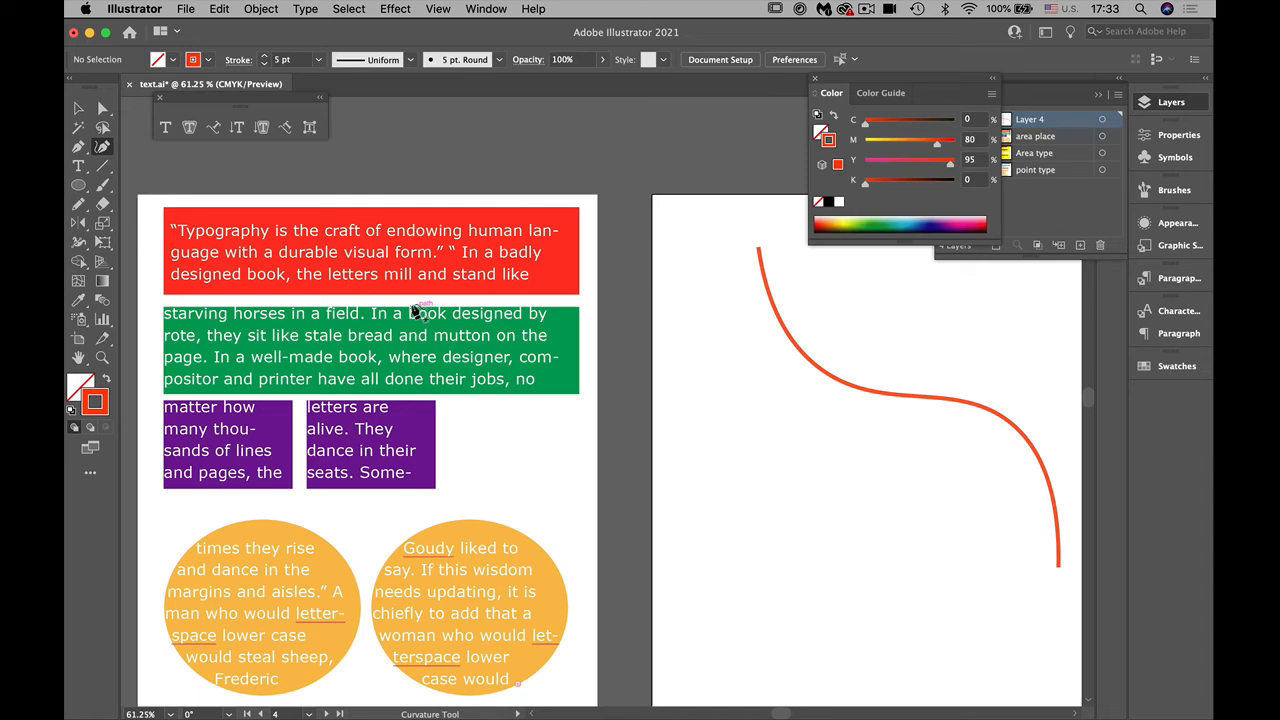
left_click(1069, 208)
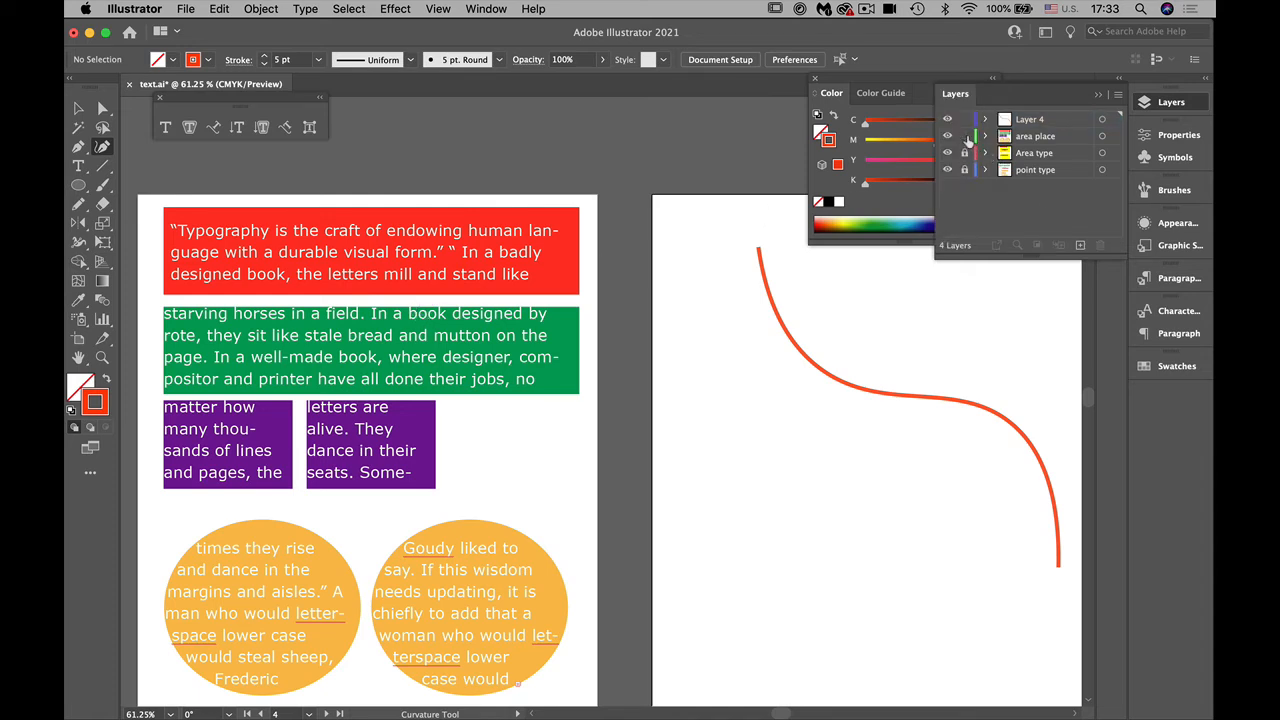
left_click(78, 165)
left_click_drag(432, 253, 155, 240)
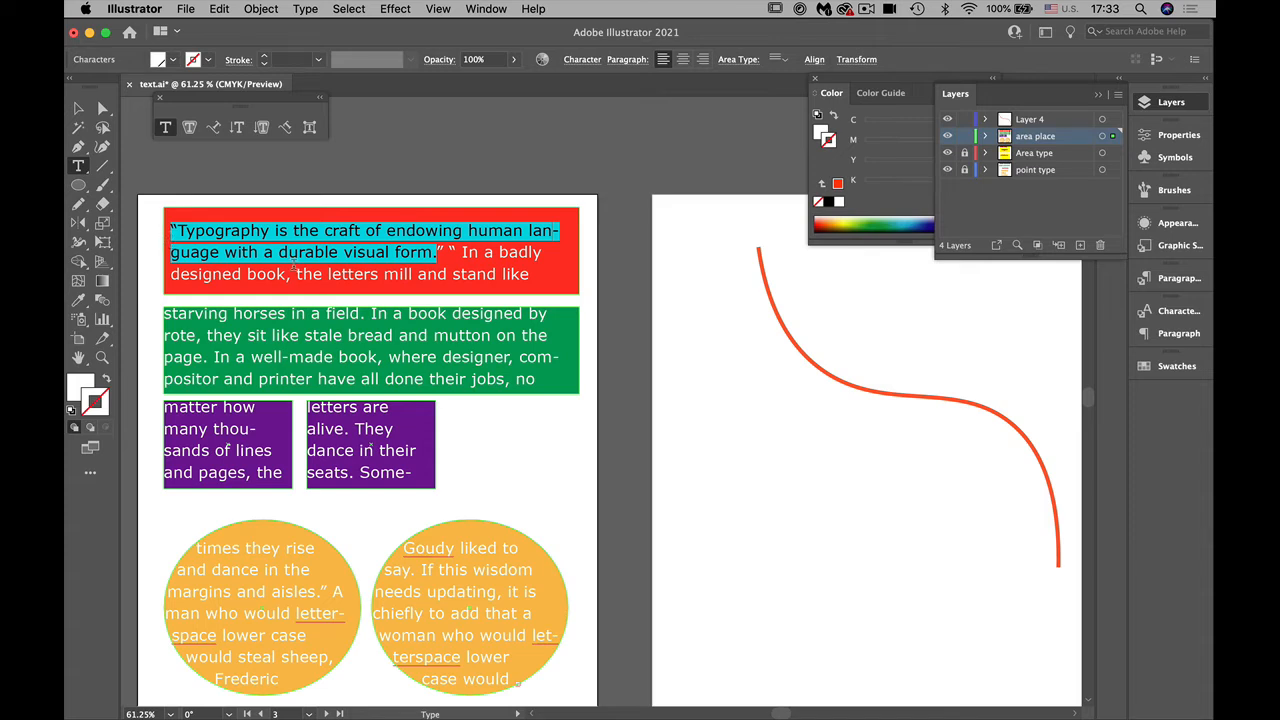
left_click_drag(443, 252, 163, 209)
Step: Lock the "area place" layer, make Layer 4 active, and replace the curve's placeholder type with the copied quotation
left_click(965, 136)
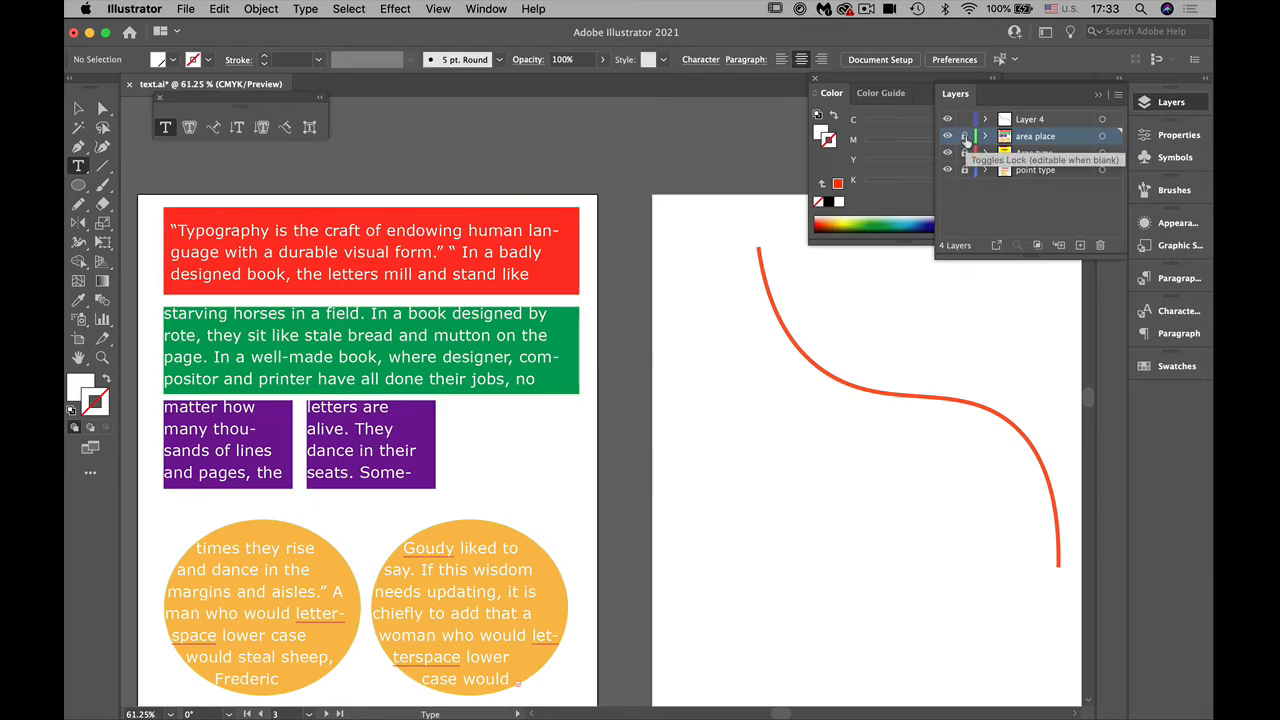
left_click(1036, 120)
left_click_drag(860, 554, 800, 586)
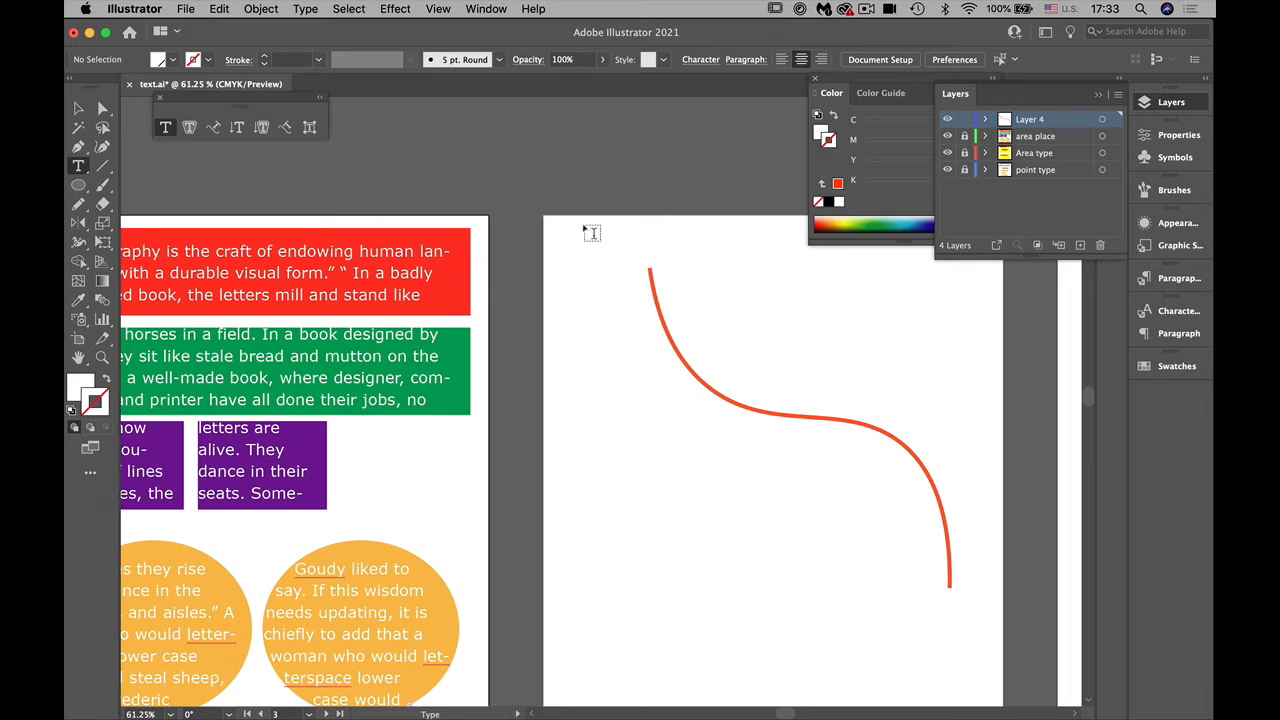
left_click(652, 264)
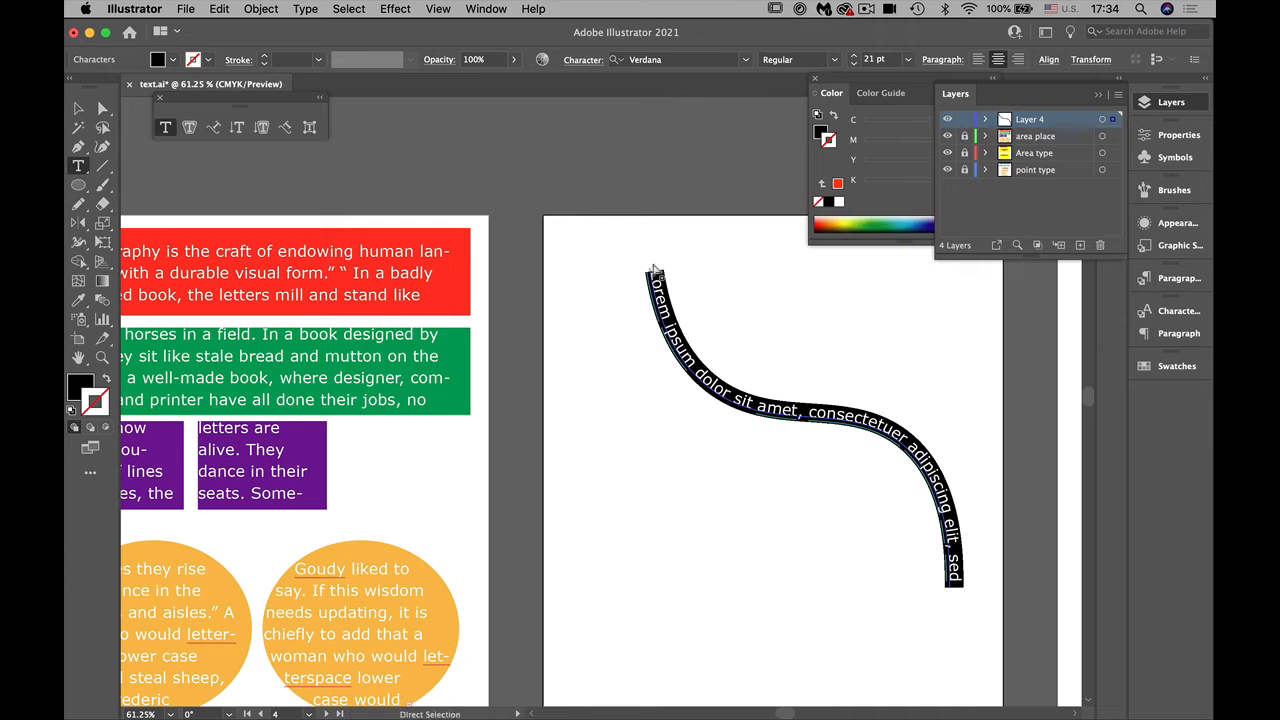
key("BackSpace")
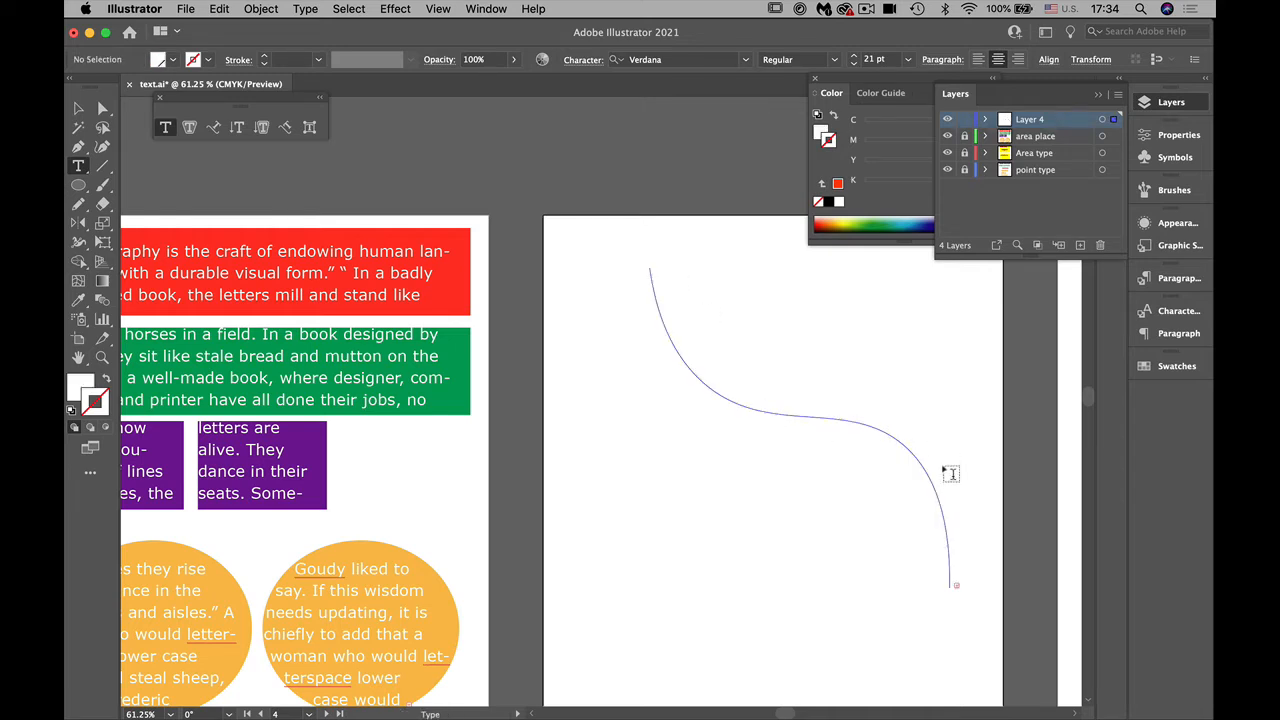
Step: Set all the text on the curve to 18 pt and fill it with the C=15 M=100 Y=90 K=10 red swatch
left_click(949, 545)
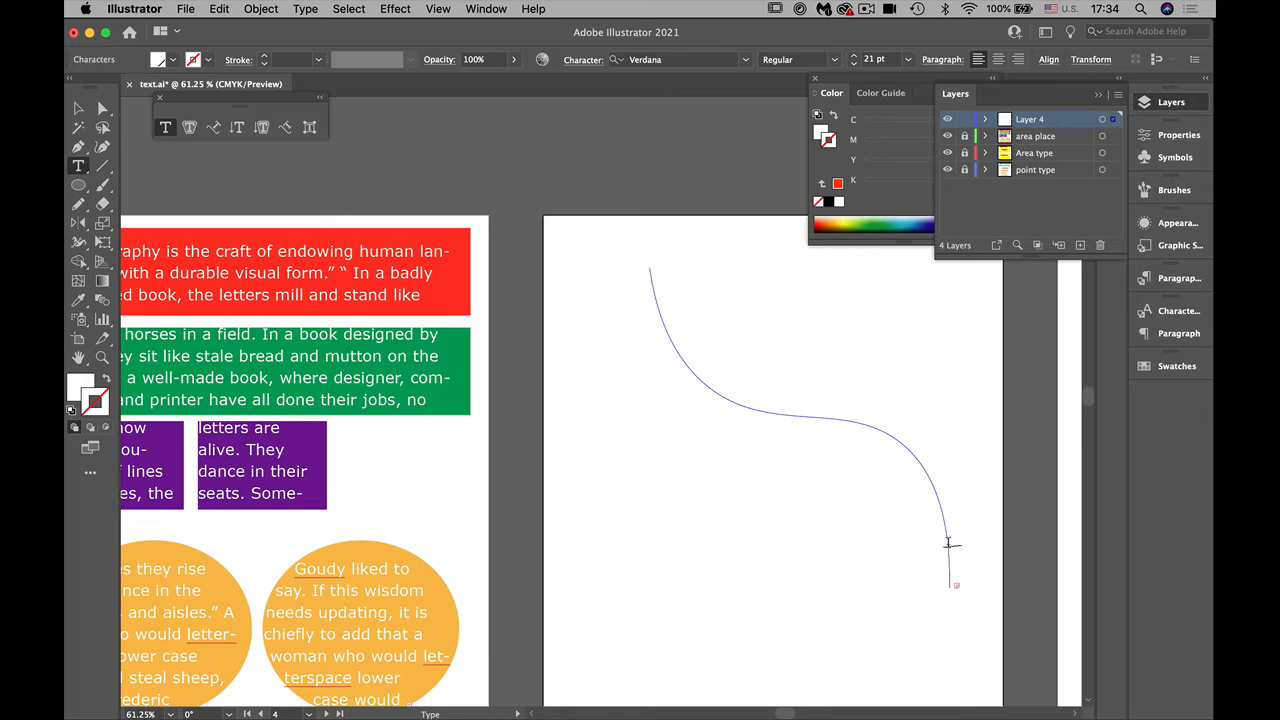
key("super+a")
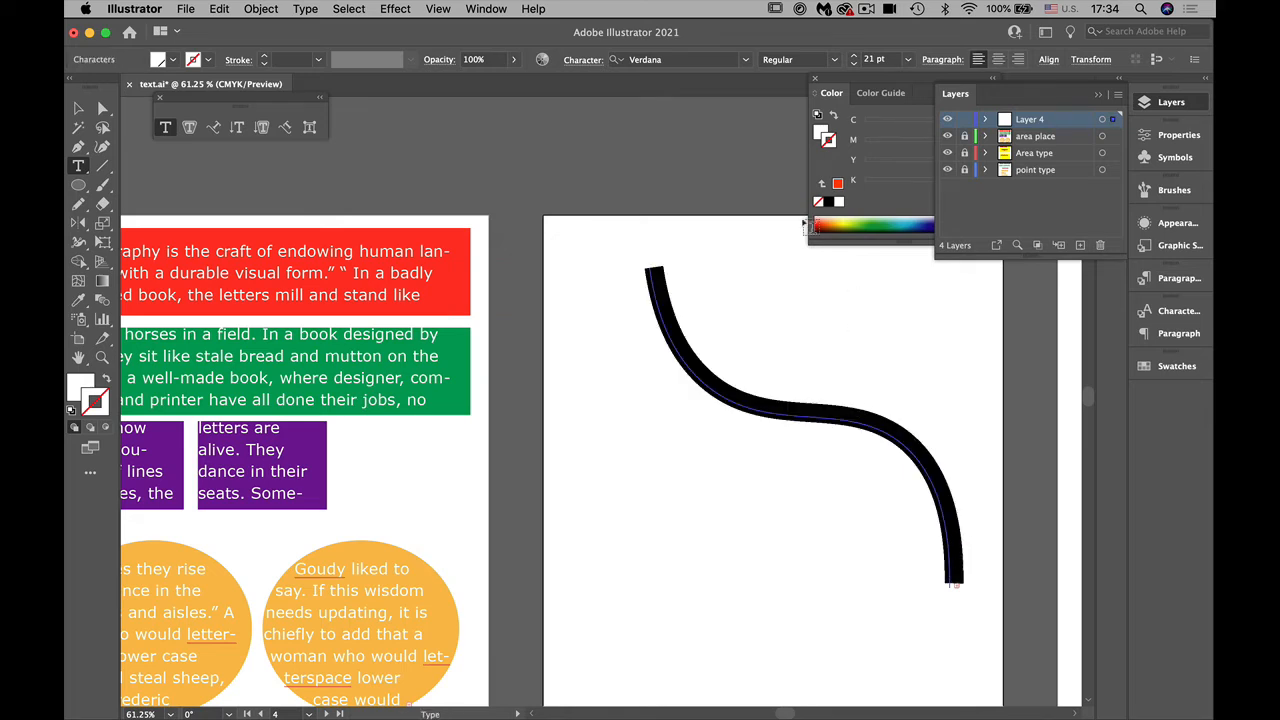
left_click(853, 64)
left_click(853, 64)
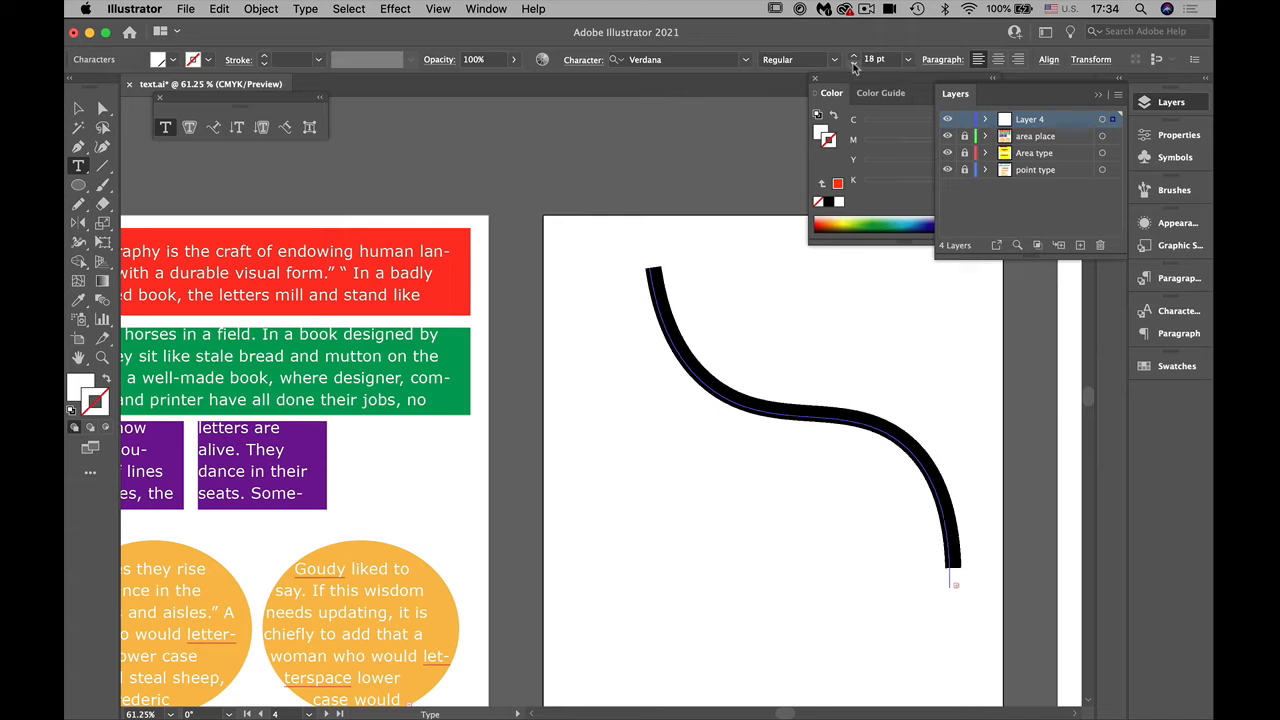
left_click(80, 390)
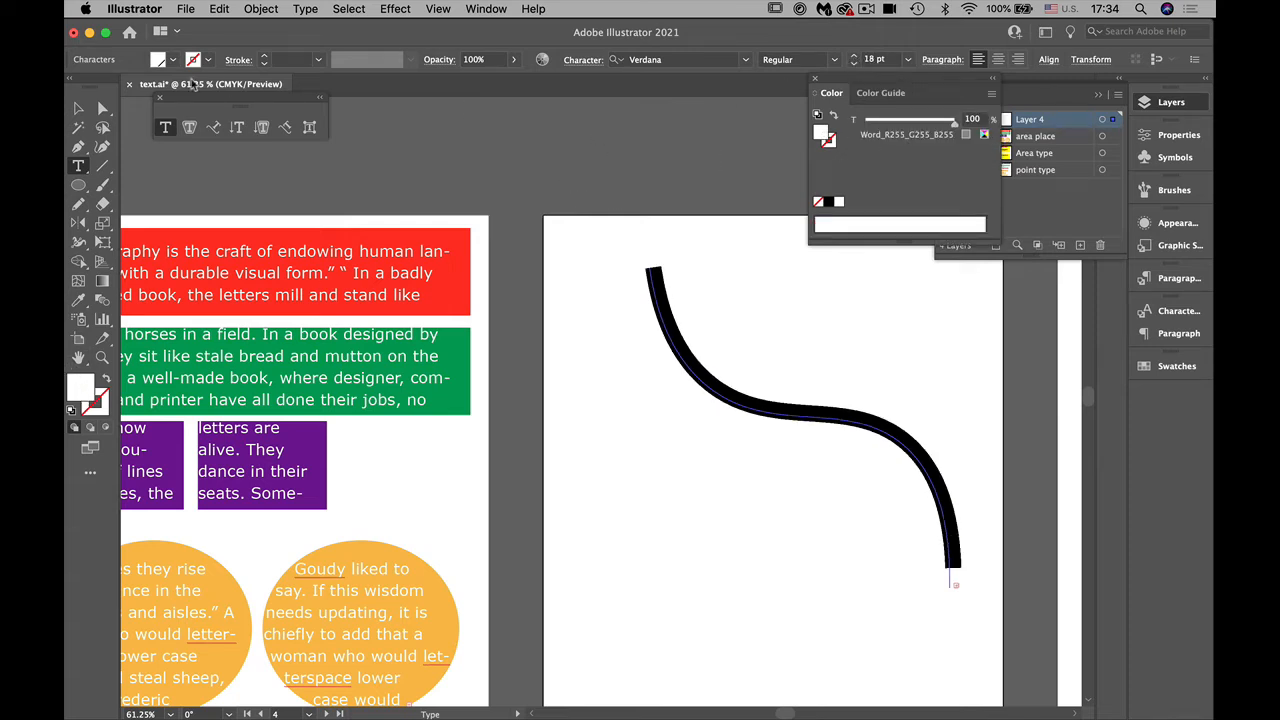
left_click(173, 60)
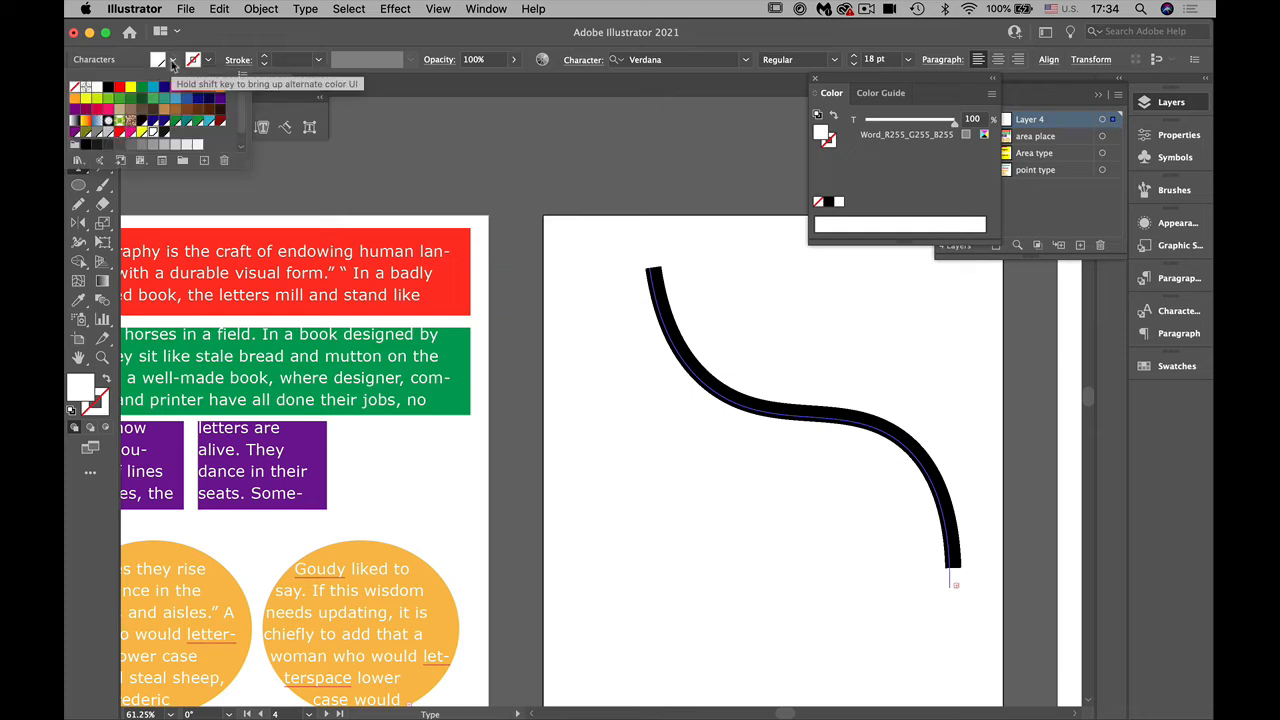
left_click(187, 93)
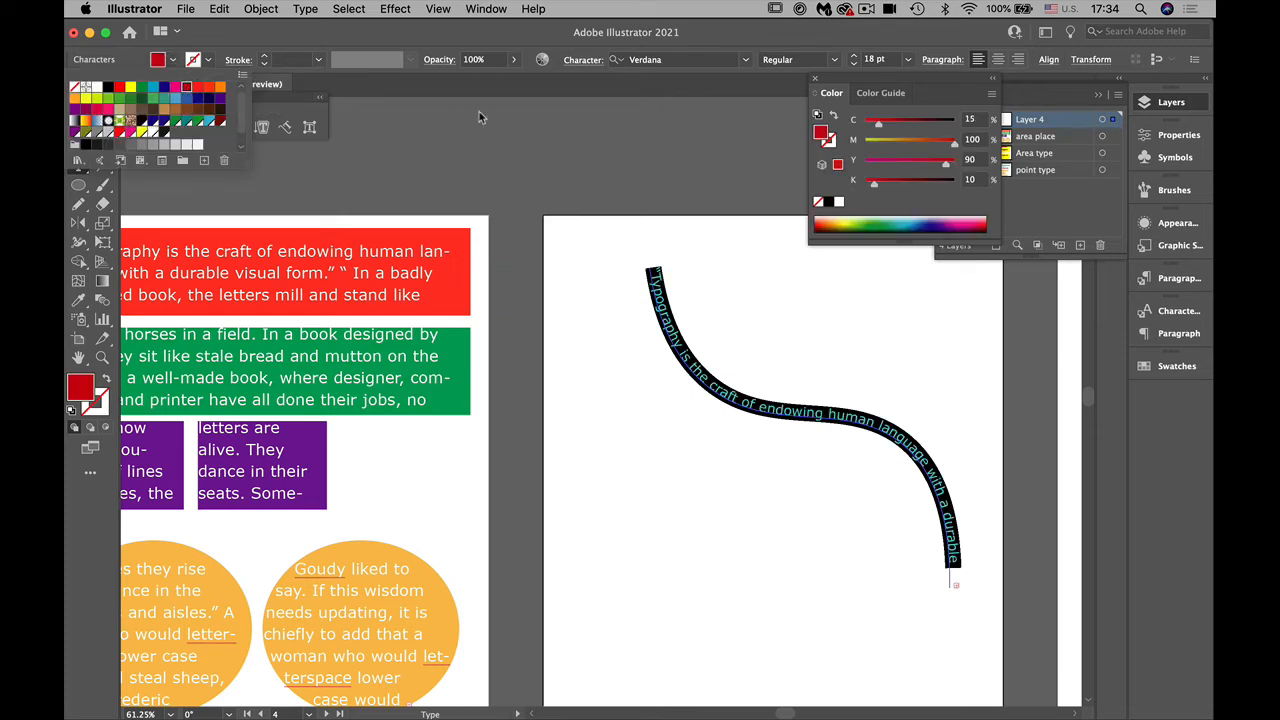
left_click(511, 25)
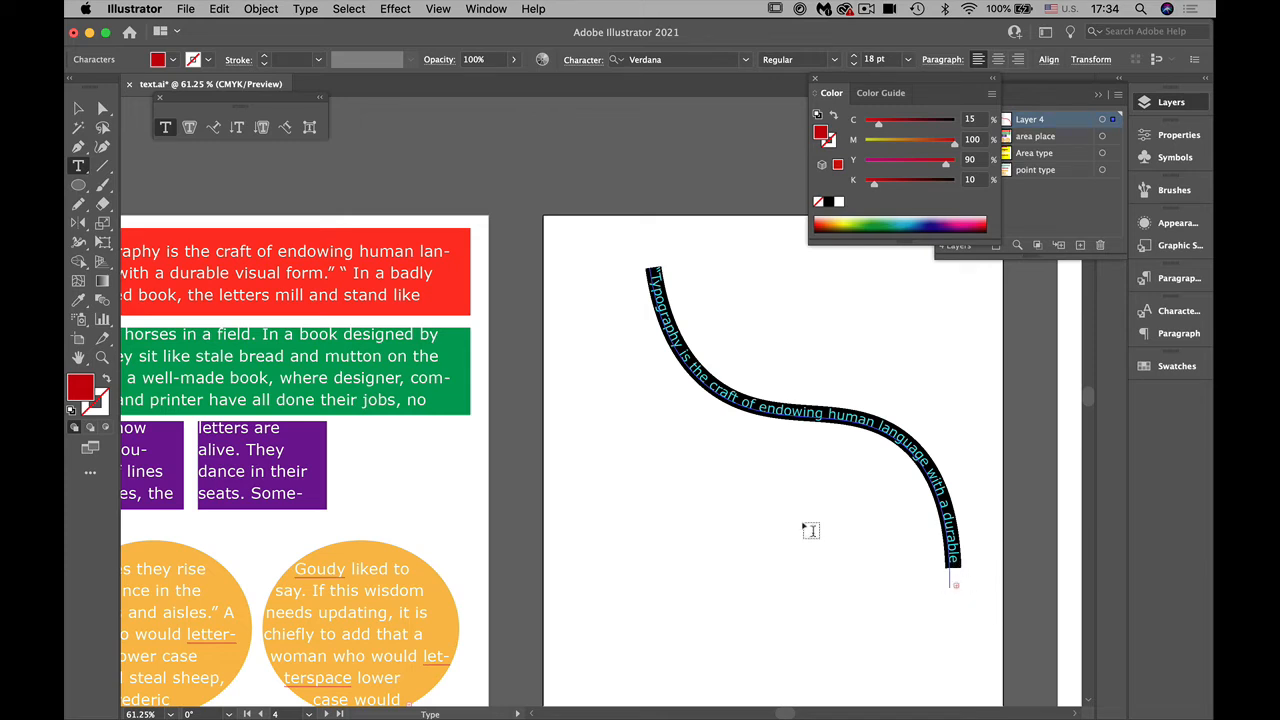
Step: Move the curved text up and to the left, close to the artboard's top edge
left_click(77, 108)
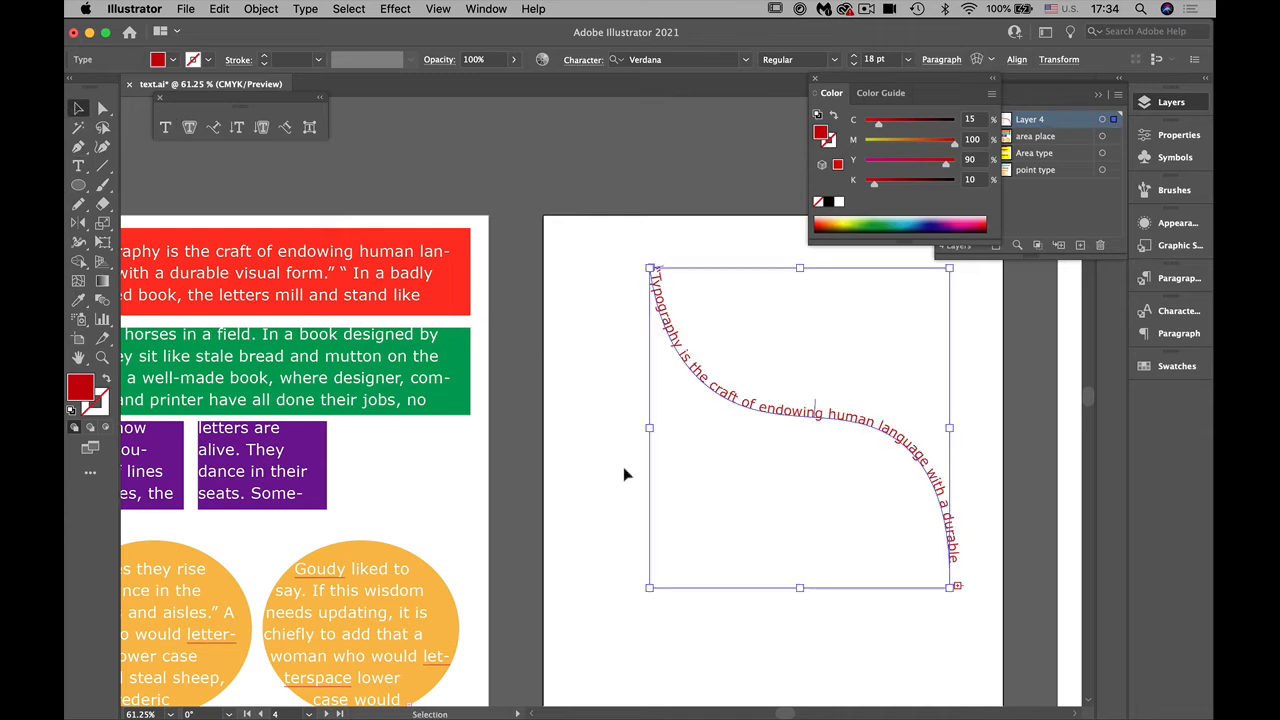
left_click(890, 622)
left_click_drag(786, 414, 748, 370)
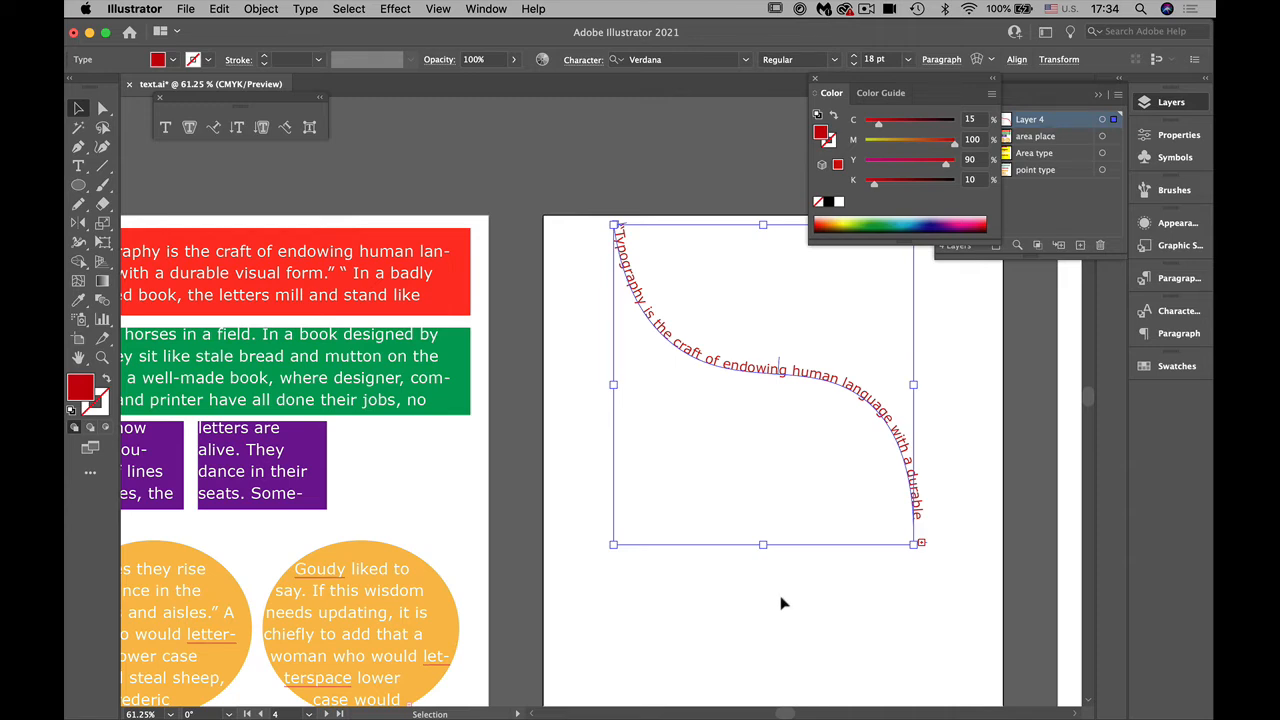
Step: Lengthen the text path by pulling its lower end anchor downward until the whole quotation fits
left_click(79, 166)
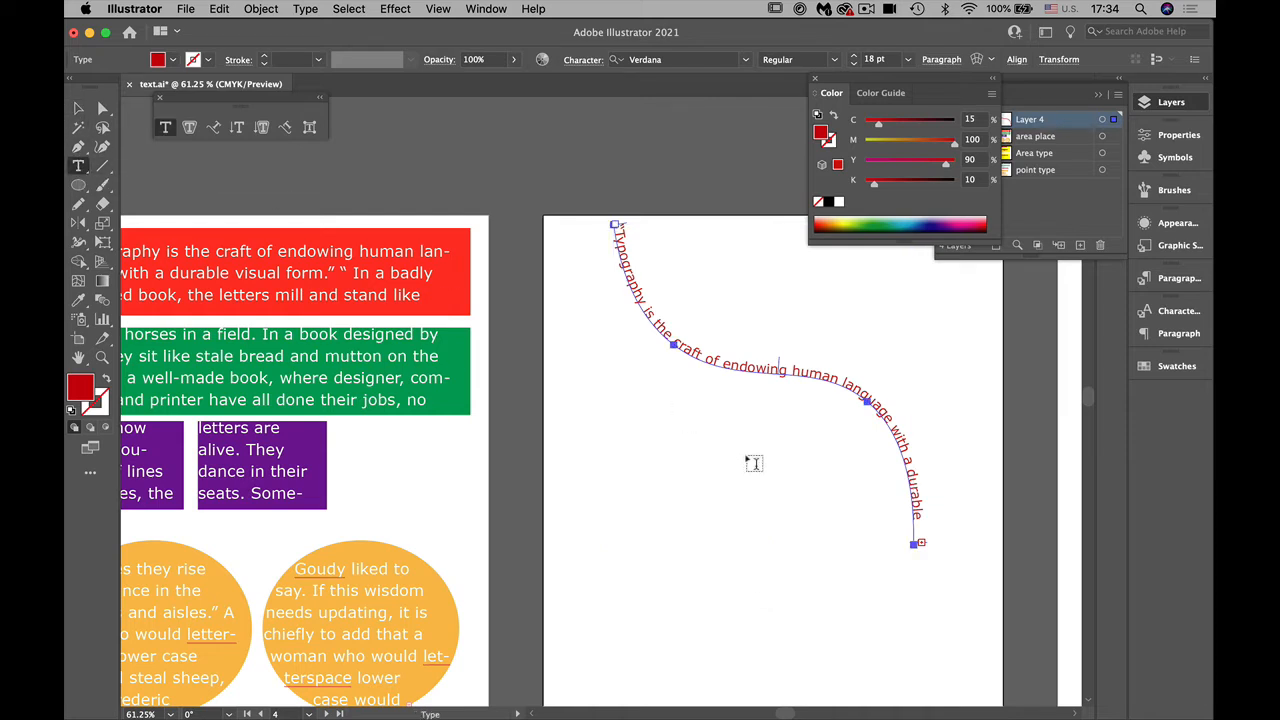
left_click(104, 108)
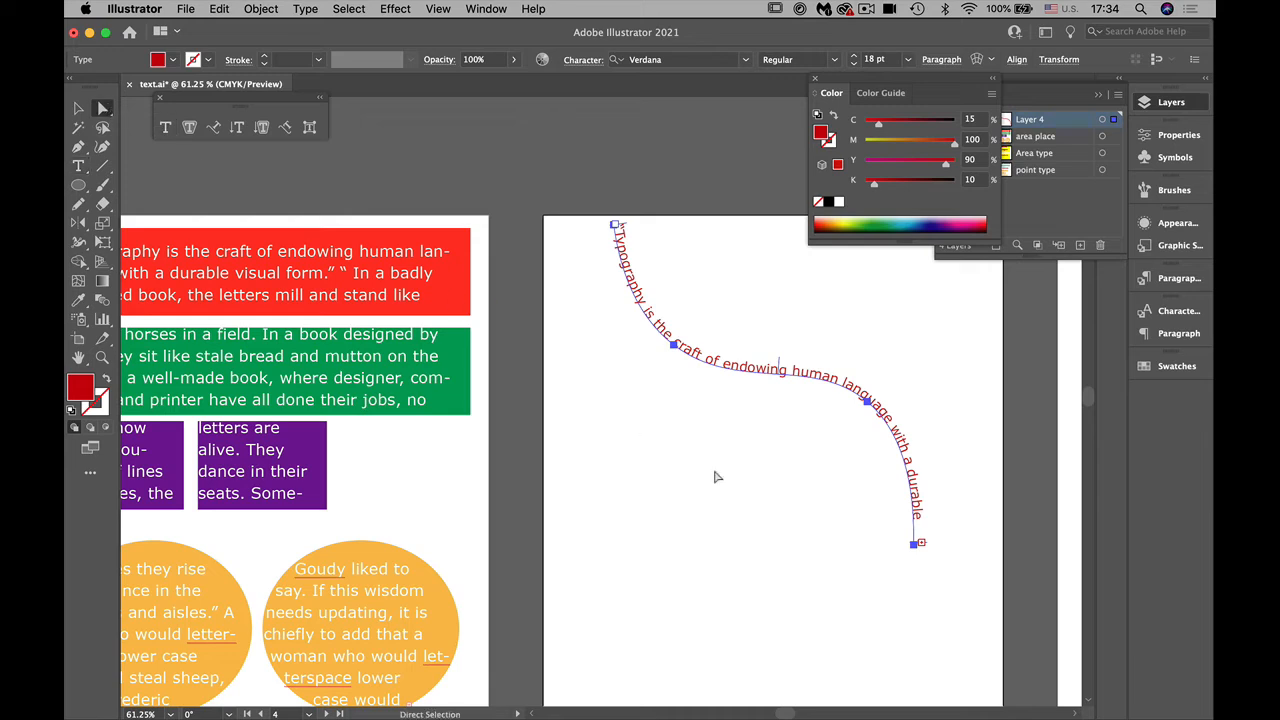
left_click(750, 500)
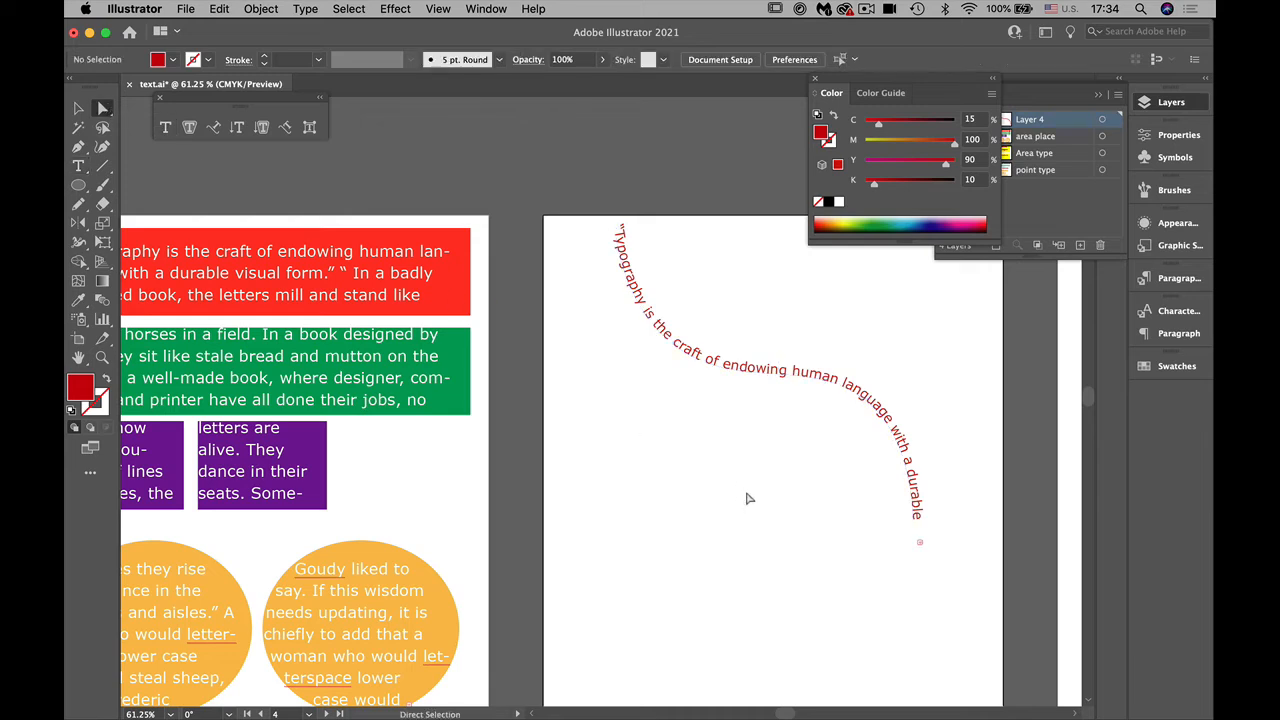
left_click(915, 546)
left_click_drag(916, 548, 928, 634)
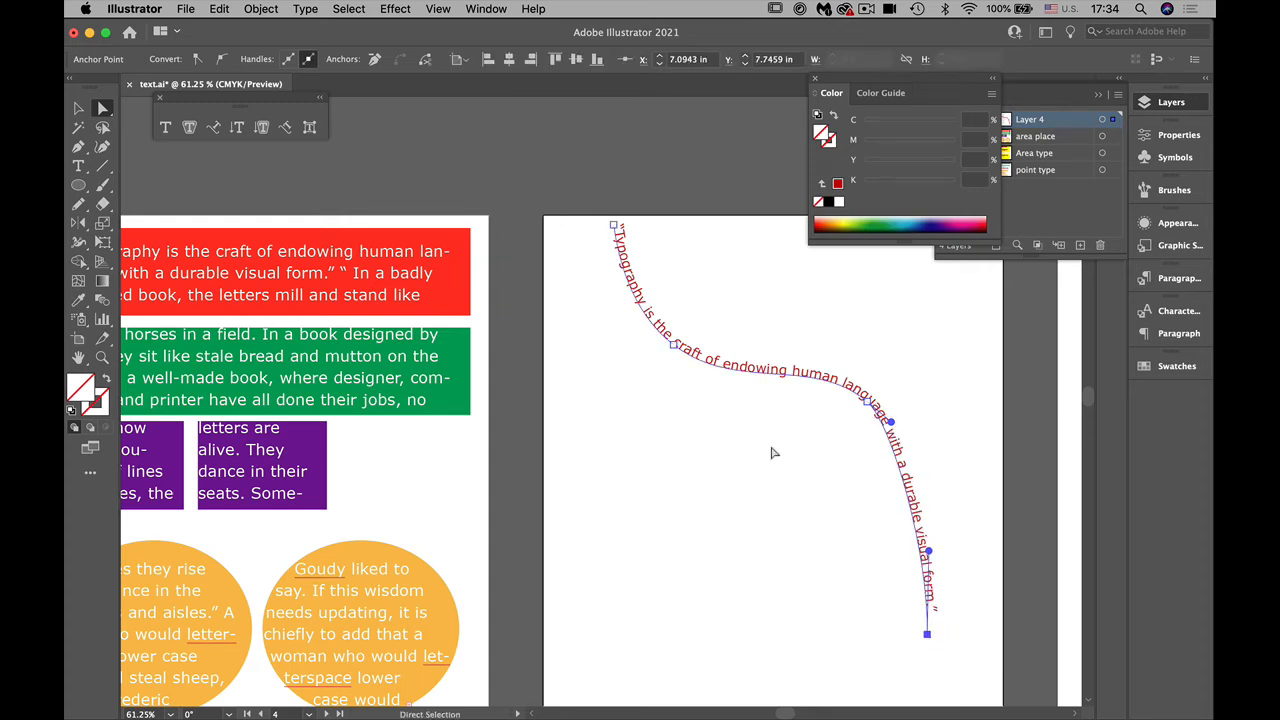
Step: Bend the path's middle segment upward into a wave, raise the end anchor slightly, and deselect the text
left_click(772, 385)
left_click_drag(772, 392, 783, 296)
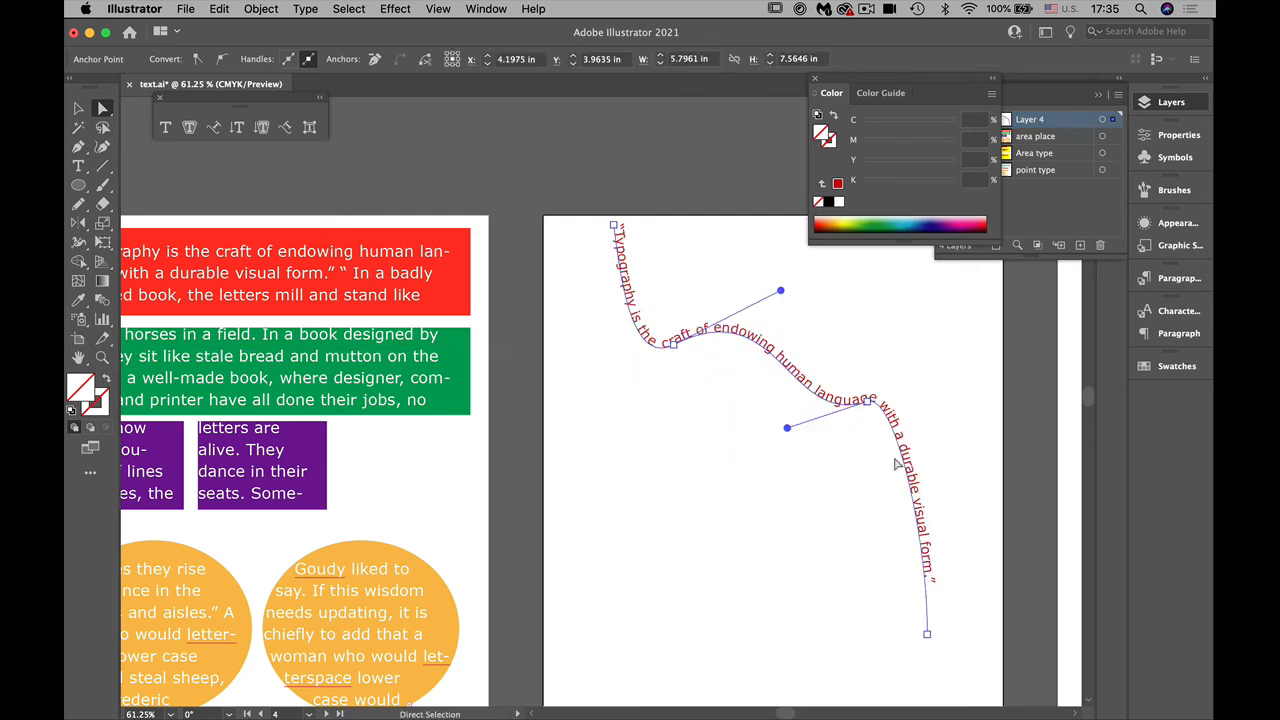
left_click_drag(928, 636, 929, 606)
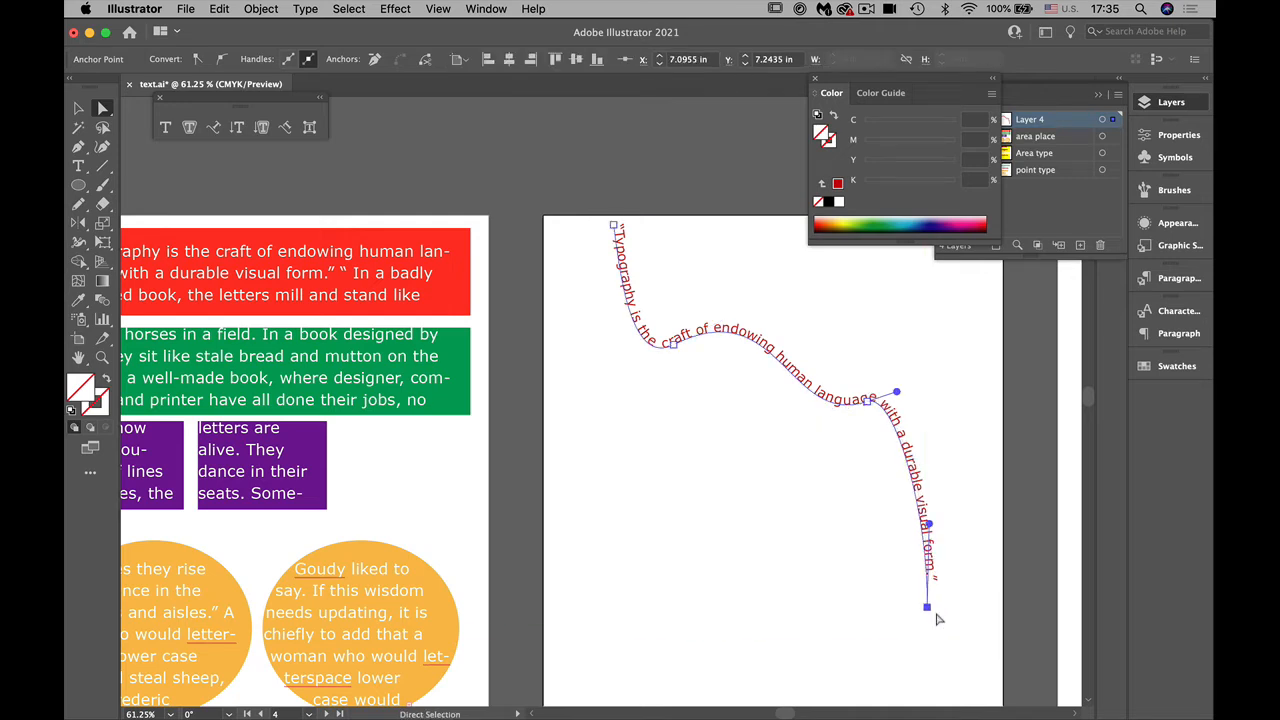
left_click(829, 483)
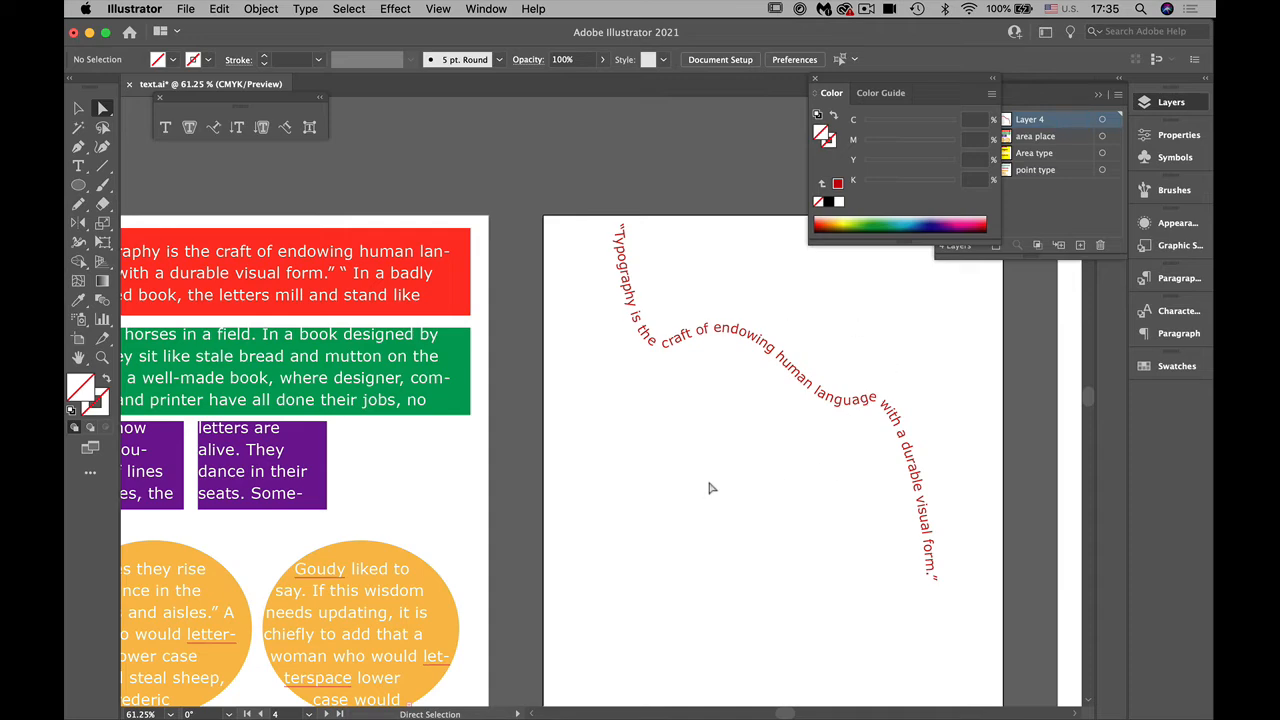
left_click_drag(700, 526, 604, 442)
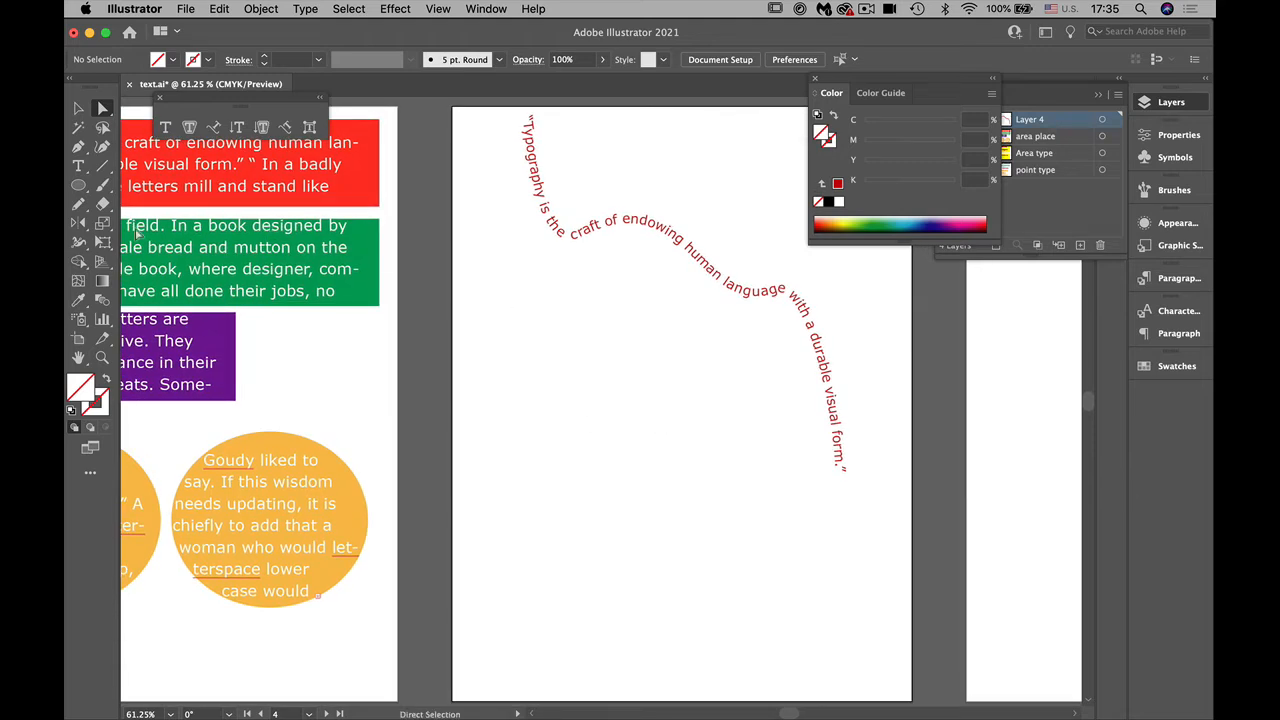
left_click_drag(78, 185, 133, 187)
left_click(130, 186)
key("Escape")
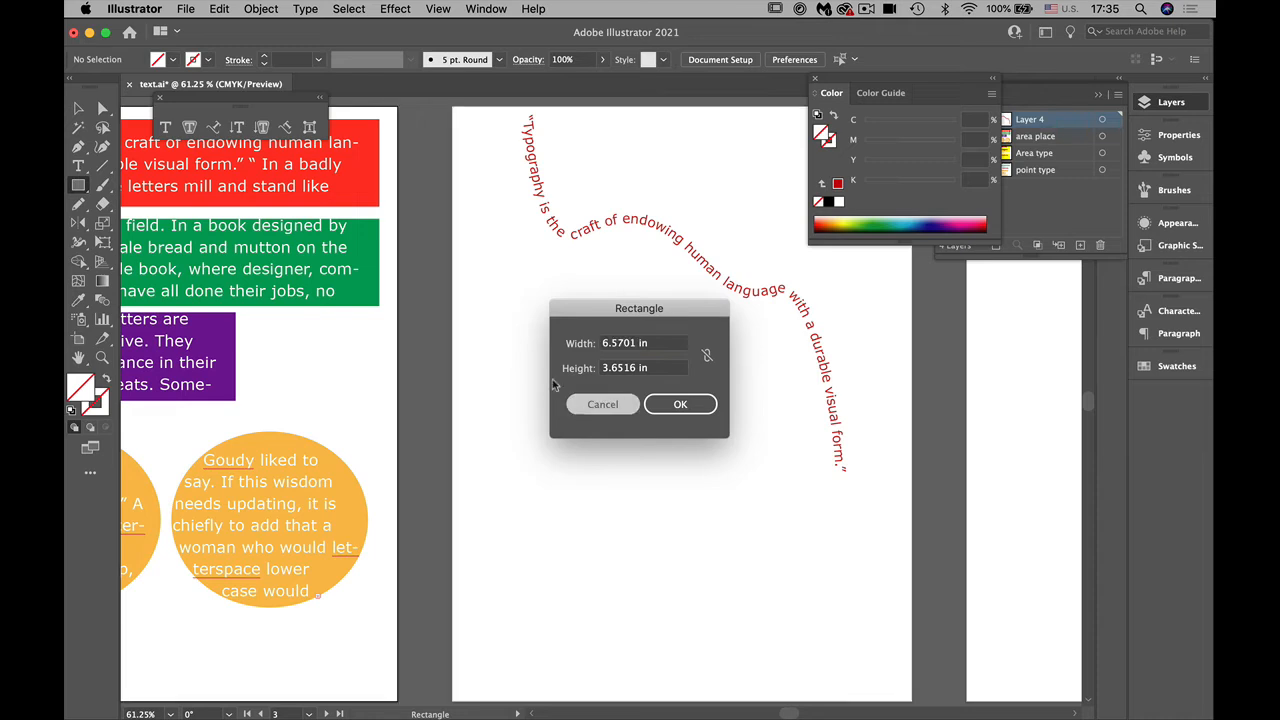
Step: Draw a circle about 5.34 in across below the curved text on the fourth artboard and fill it with yellow
left_click_drag(80, 188, 128, 228)
mouse_move(526, 357)
left_mouse_down()
mouse_move(806, 591)
mouse_move(818, 645)
left_mouse_up()
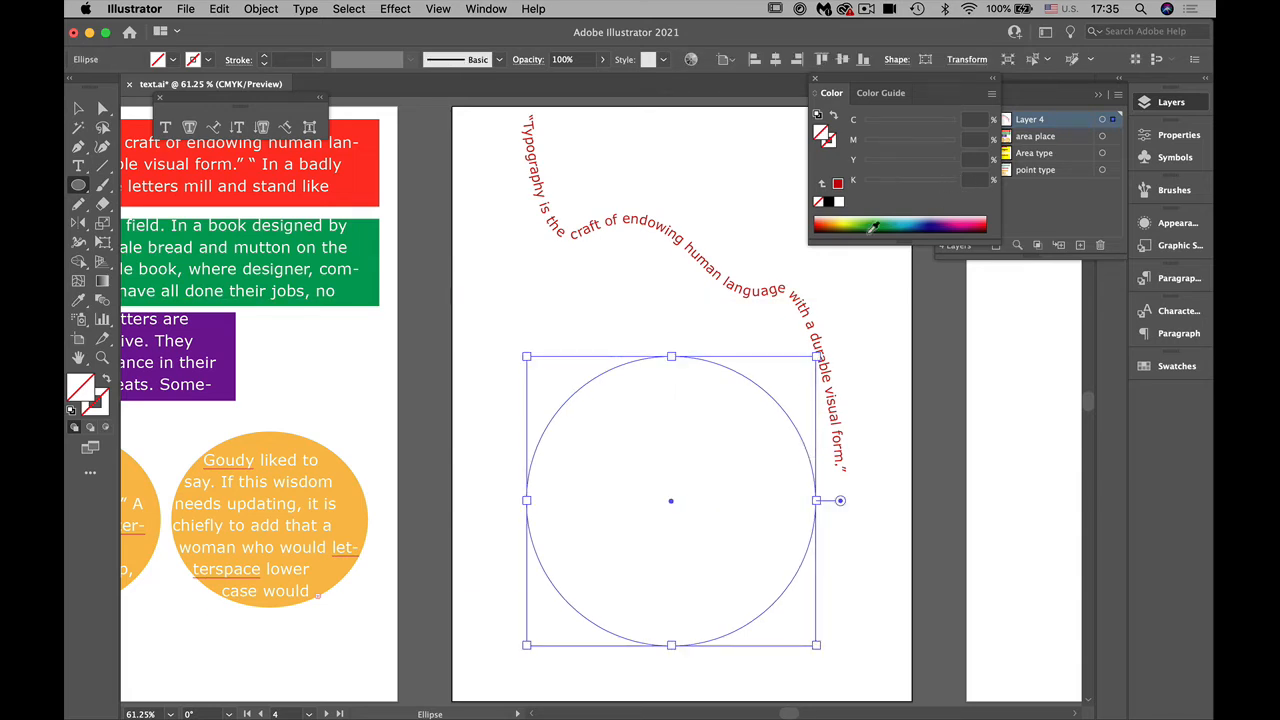
left_click(843, 215)
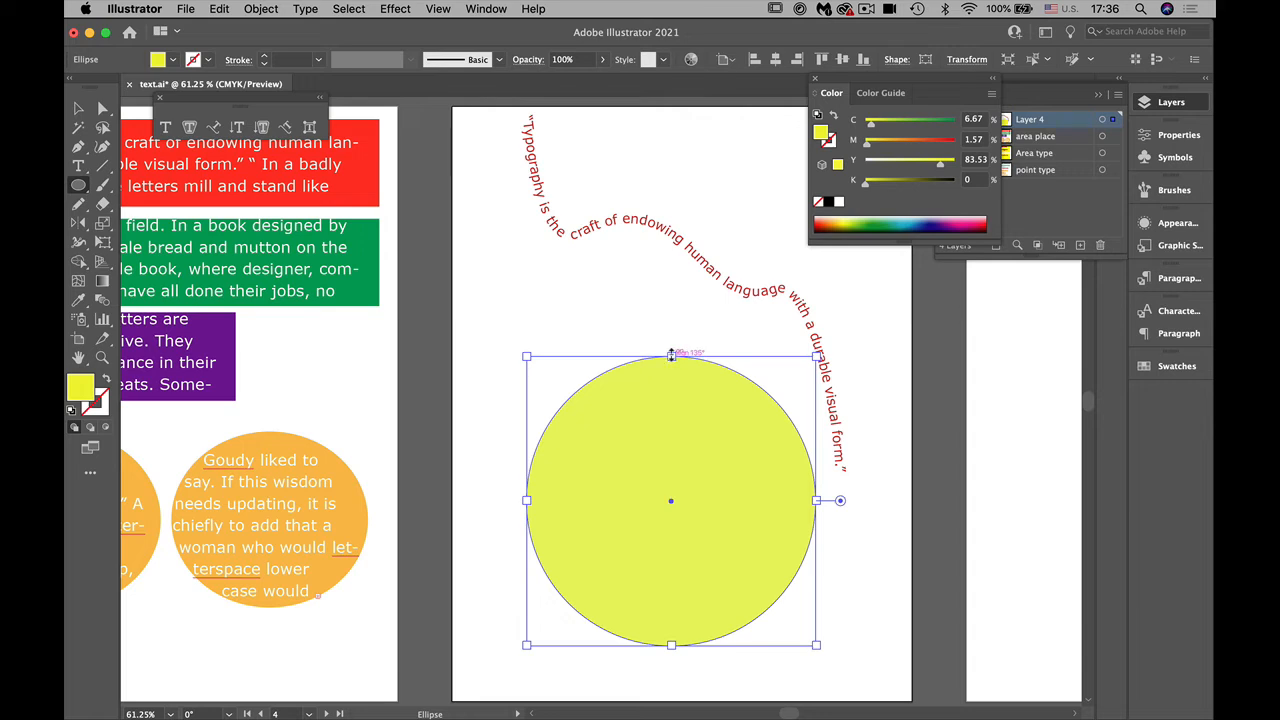
Step: Start type on a path at the circle's top anchor and replace the placeholder text with the “Typography is the craft…” quotation
key("t")
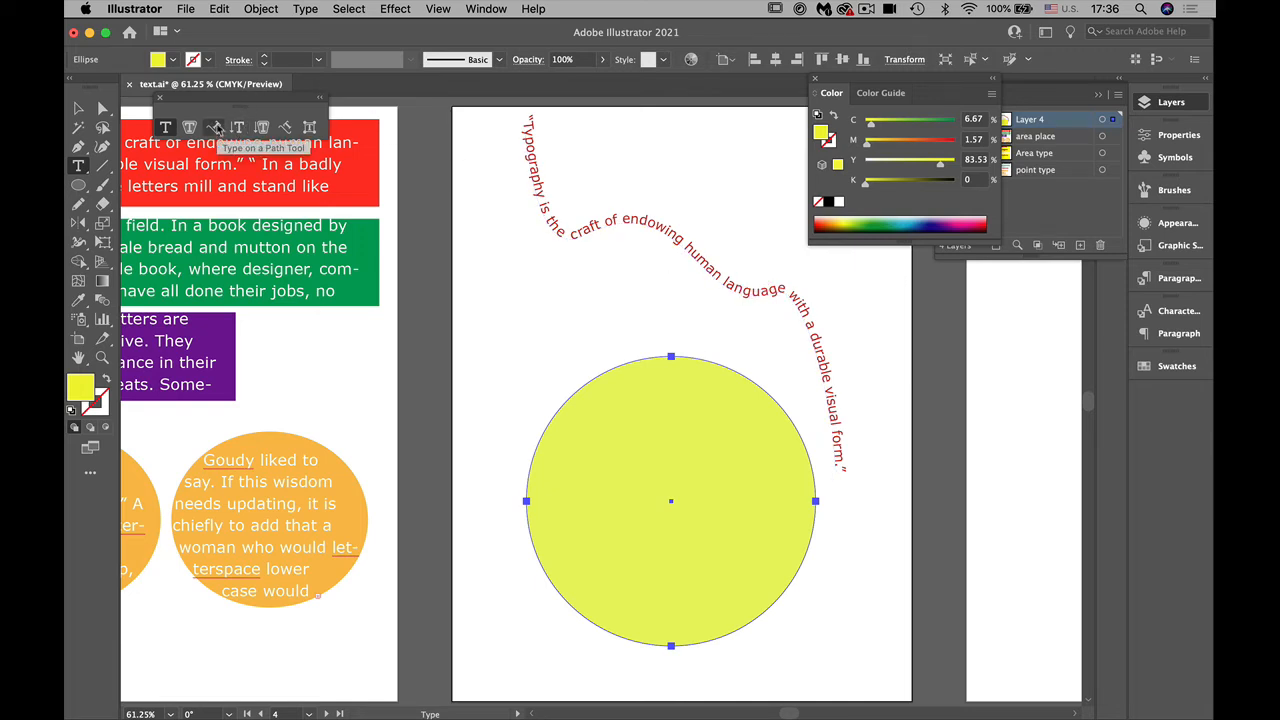
left_click(214, 127)
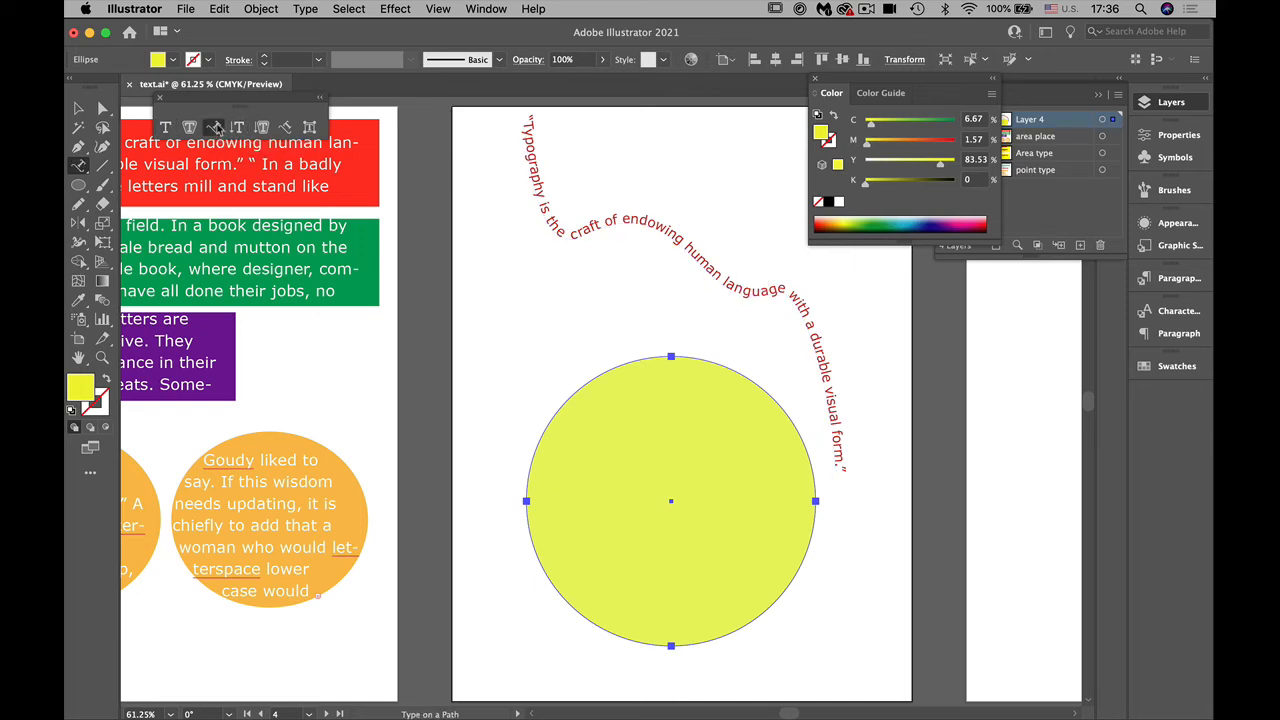
left_click(671, 355)
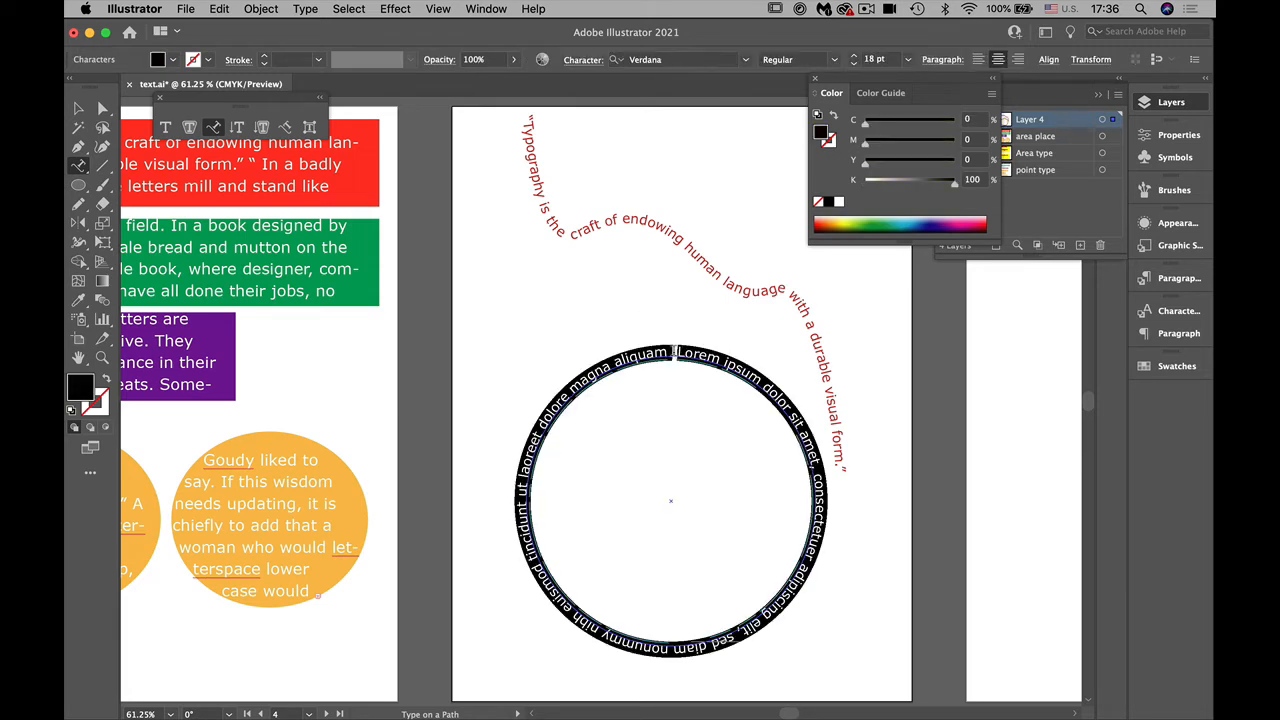
key("BackSpace")
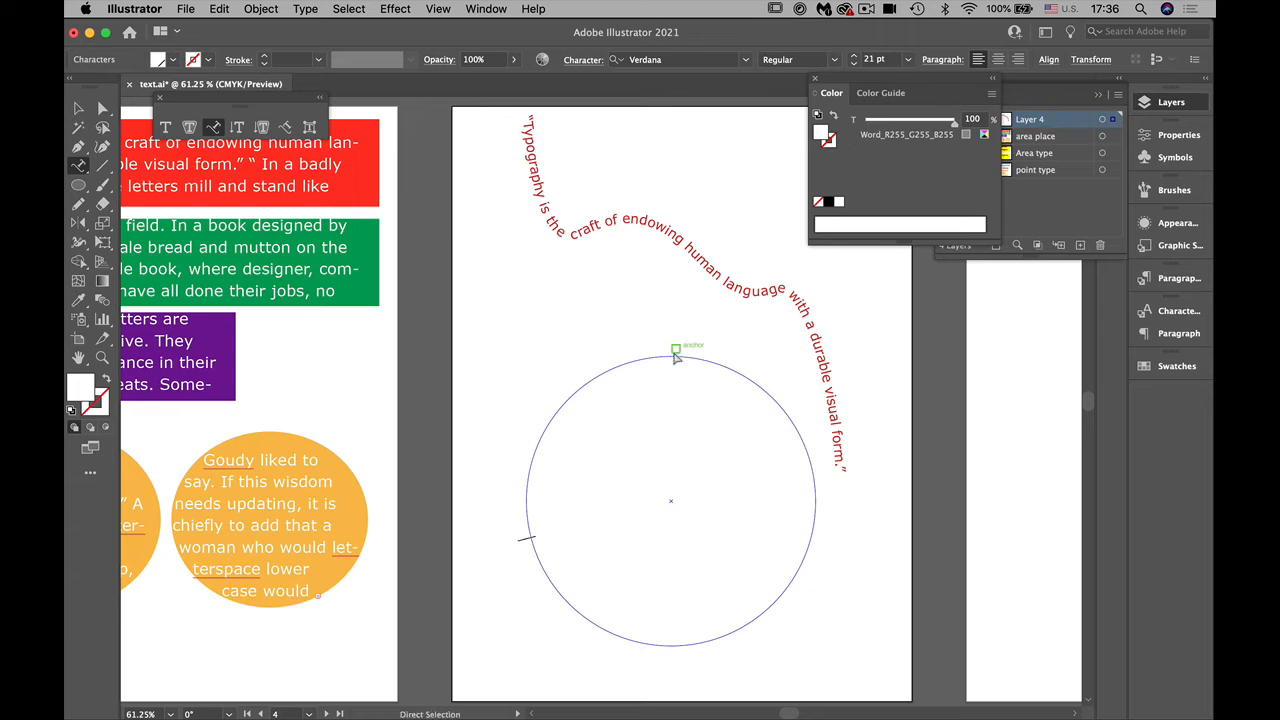
Step: Fill all the text around the circle with the C=15 M=100 Y=90 K=10 red swatch
key("super+a")
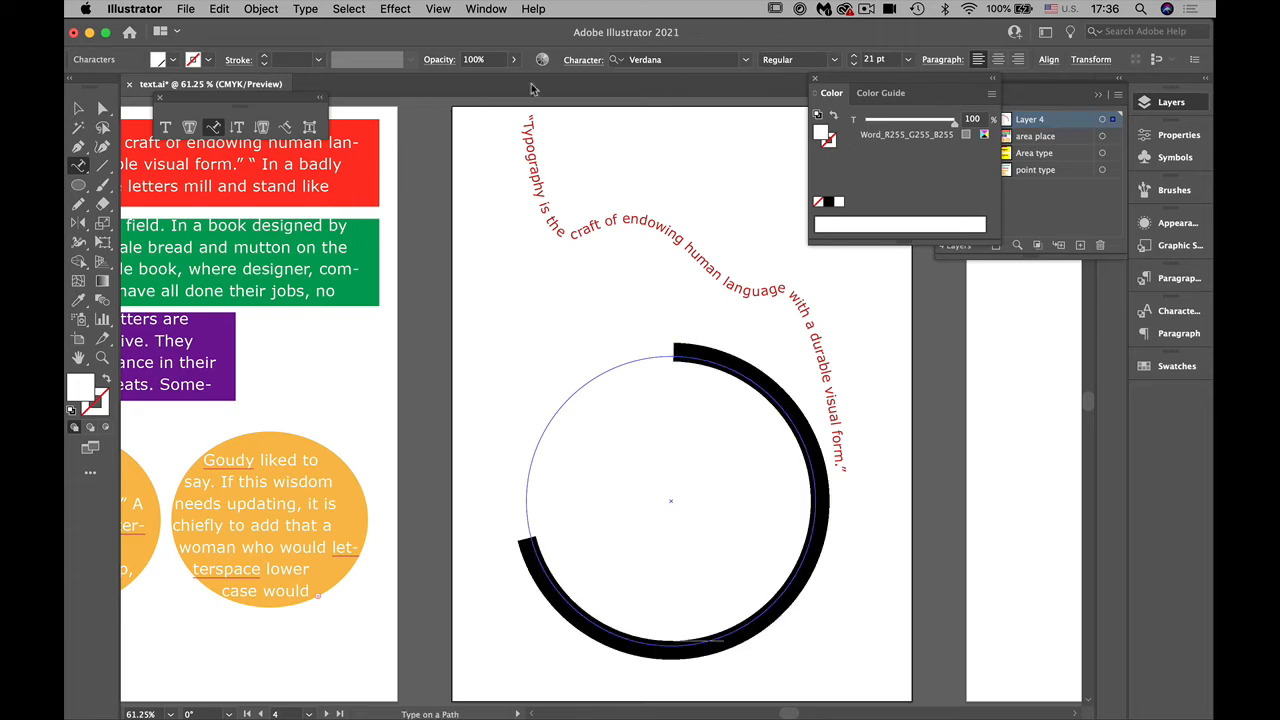
left_click(174, 61)
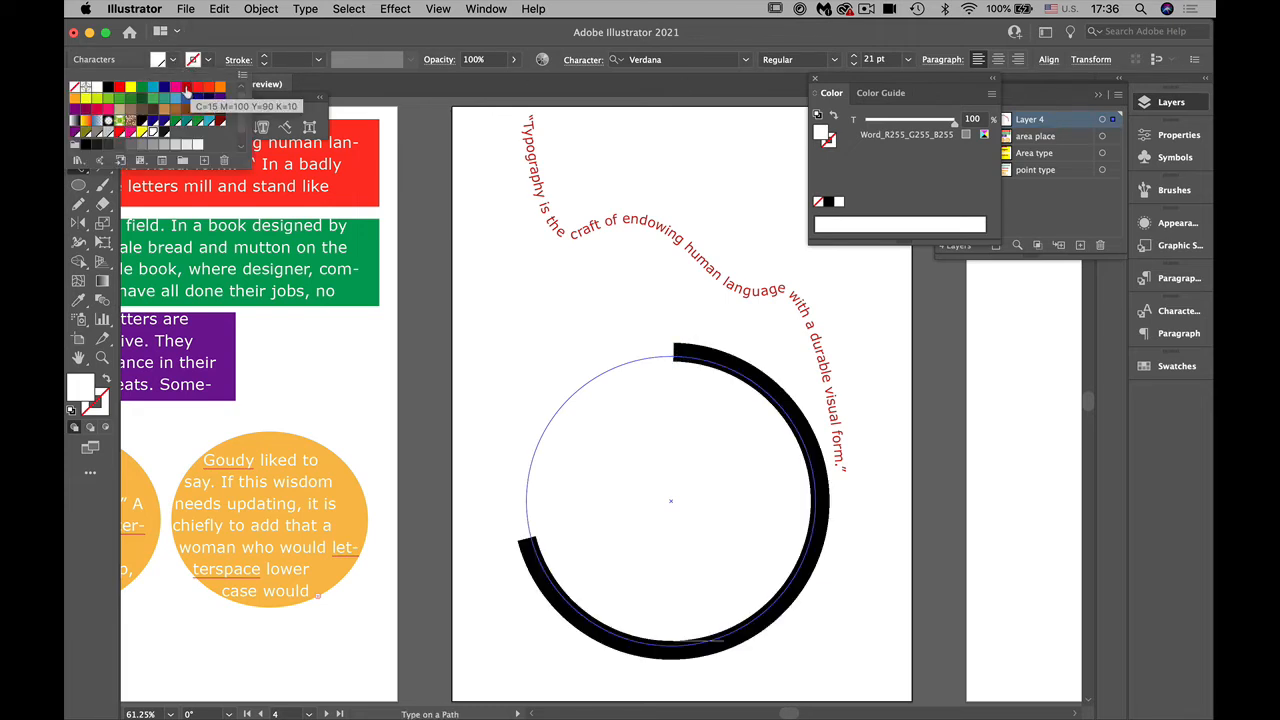
left_click(186, 87)
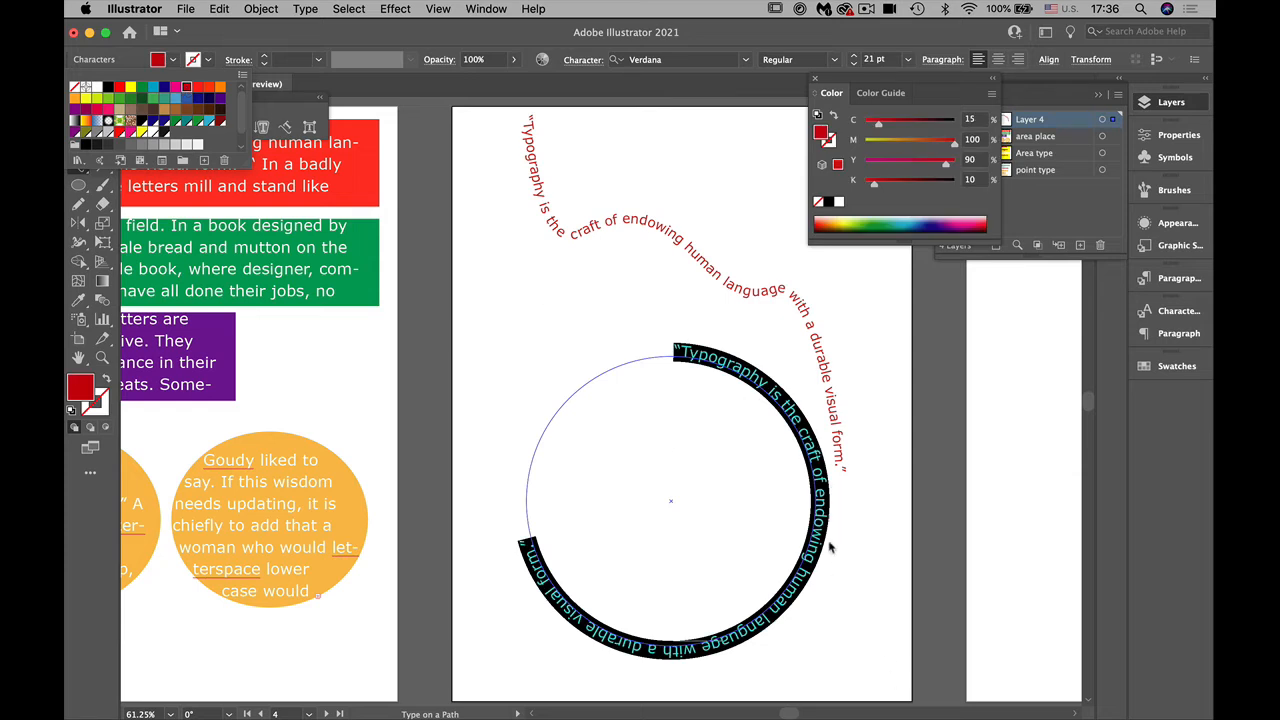
Step: Enlarge the text around the circle to 28 pt
left_click(855, 57)
left_click(855, 57)
left_click(855, 57)
left_click(855, 57)
left_click(855, 57)
left_click(855, 57)
left_click(855, 57)
left_click(855, 57)
left_click(855, 57)
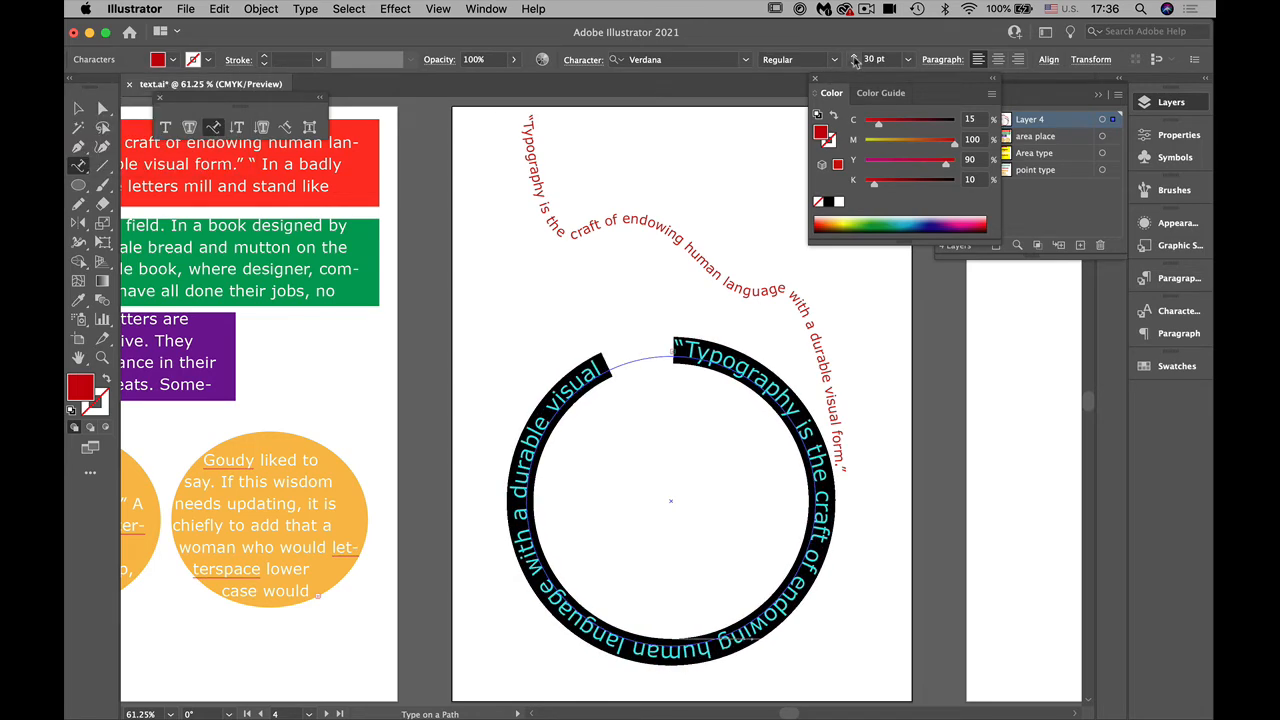
left_click(855, 64)
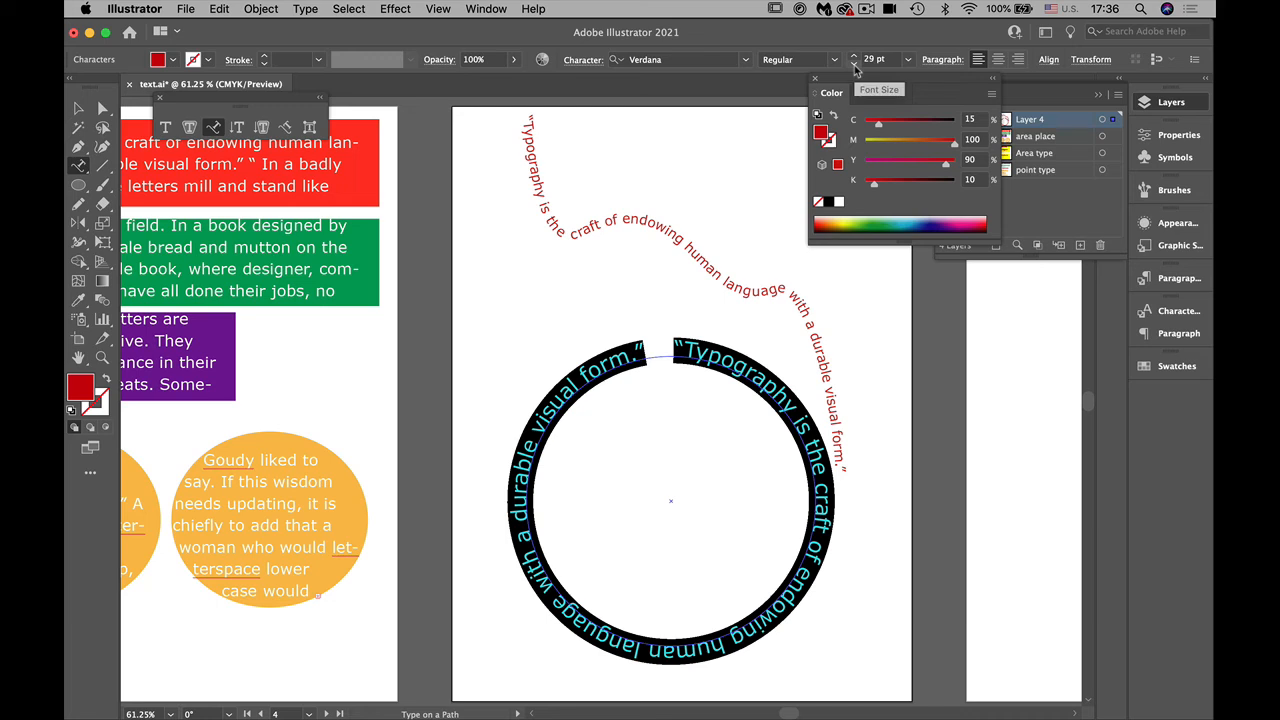
left_click(855, 64)
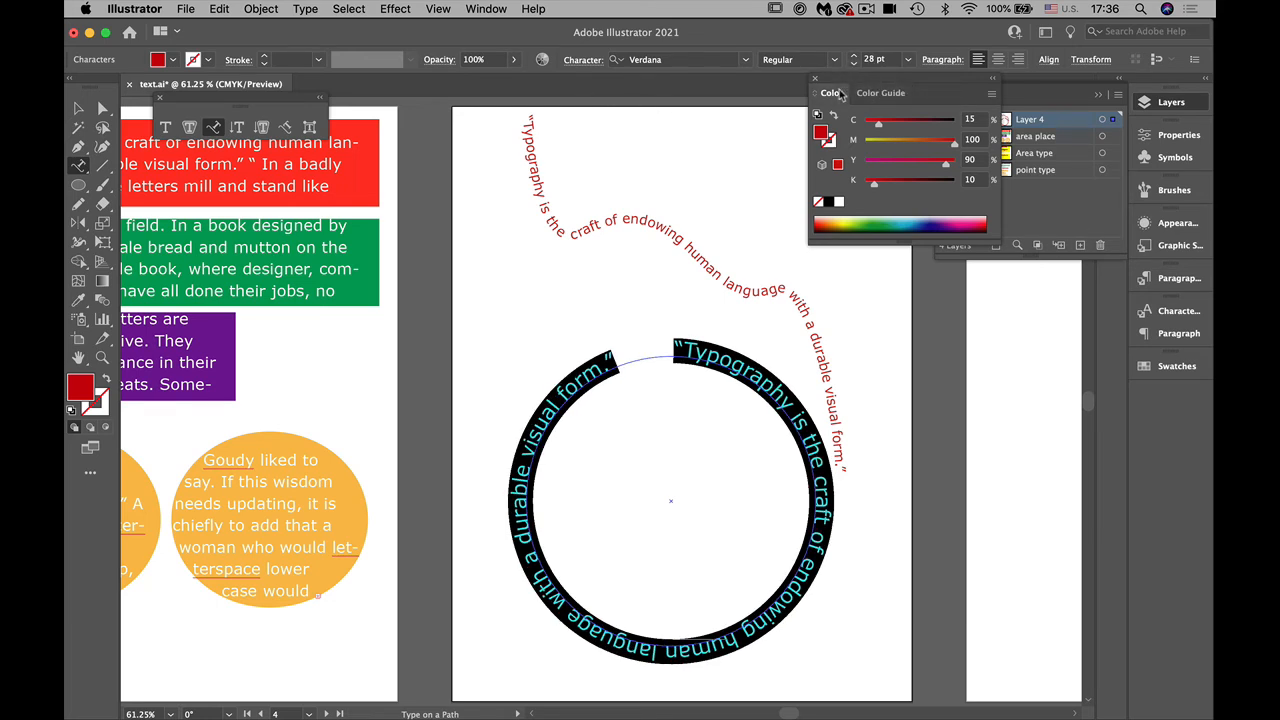
Step: Set the circular text's tracking to 33 so the quotation closes the ring, and deselect the text
left_click(1166, 140)
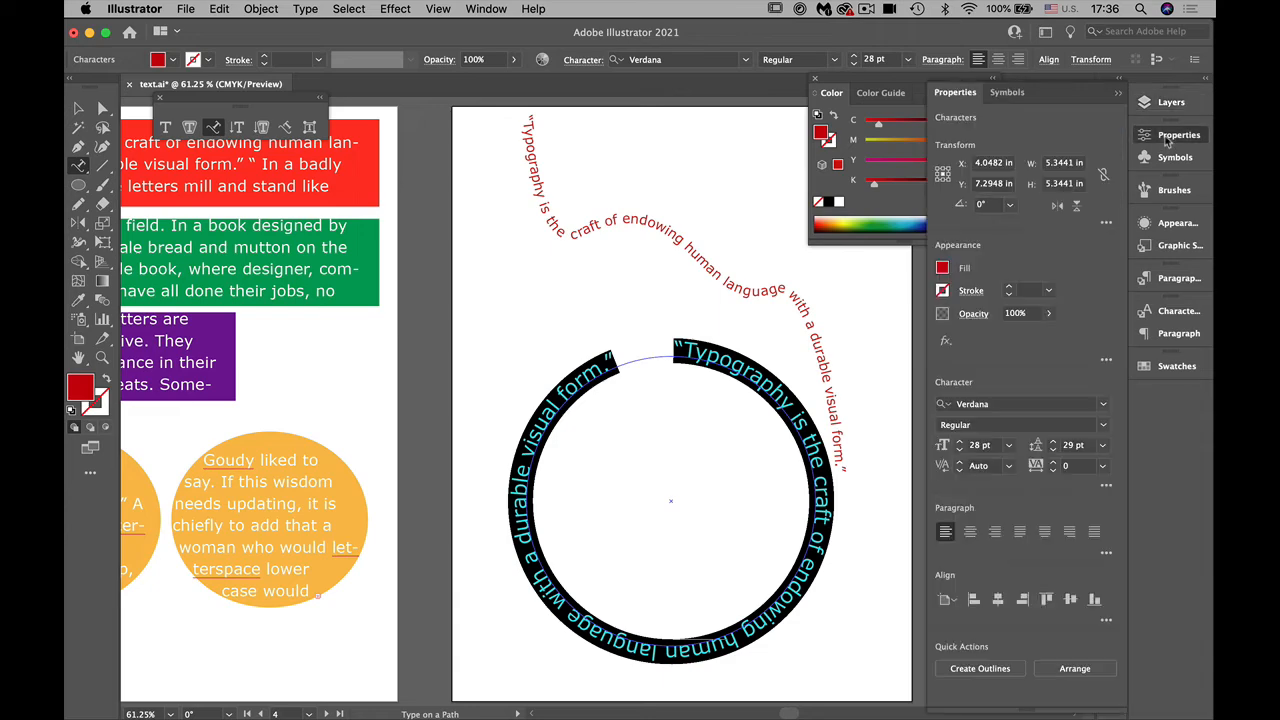
left_click(1102, 466)
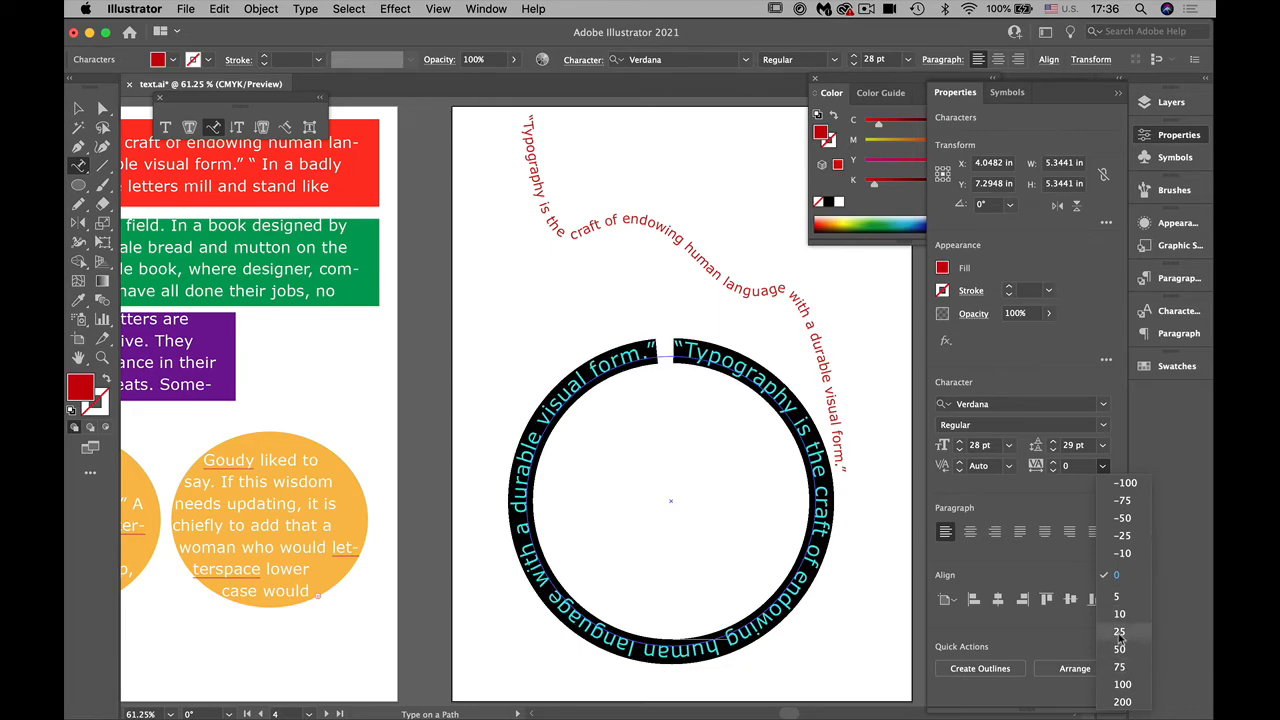
left_click(1119, 633)
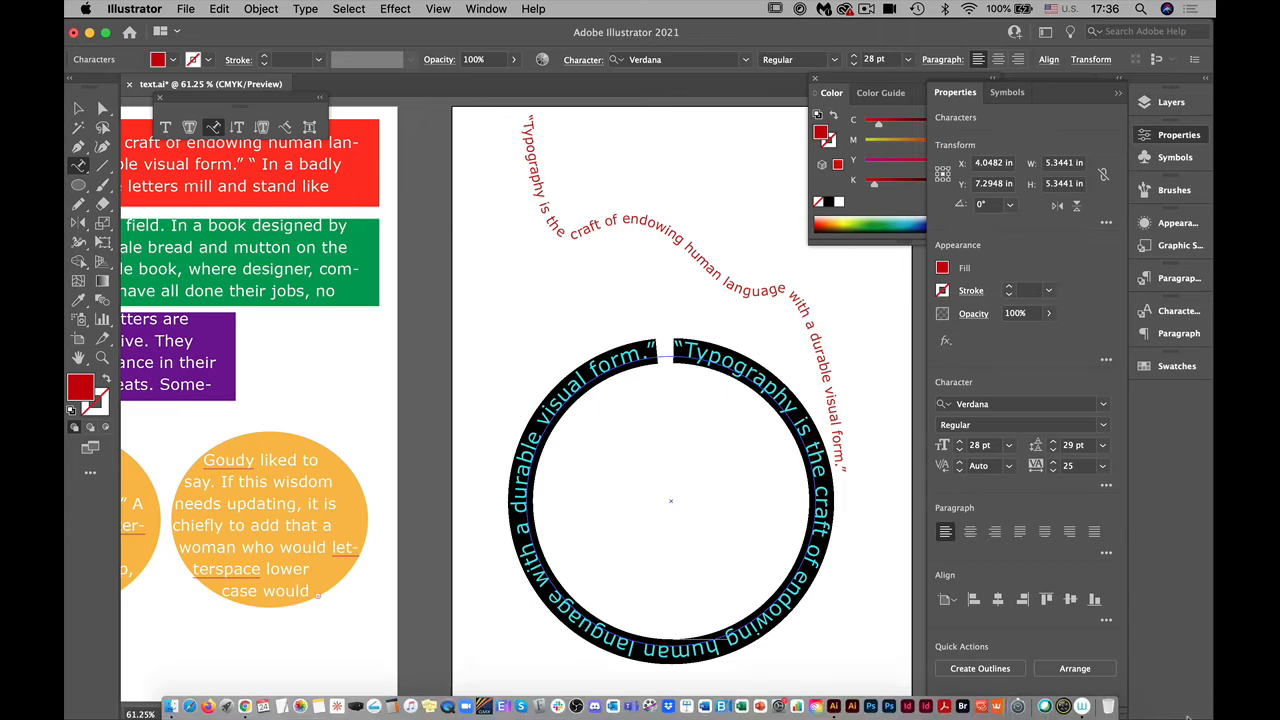
left_click(1053, 461)
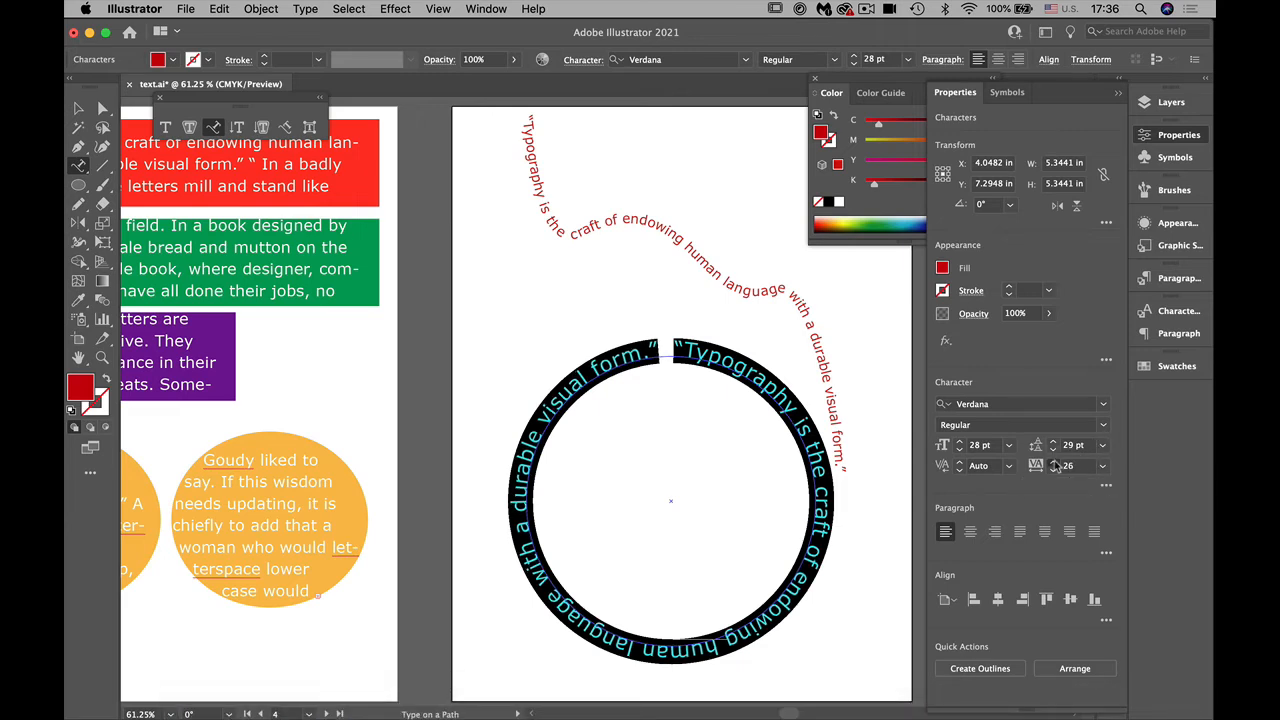
left_click(1055, 462)
left_click(1055, 462)
left_click(1055, 462)
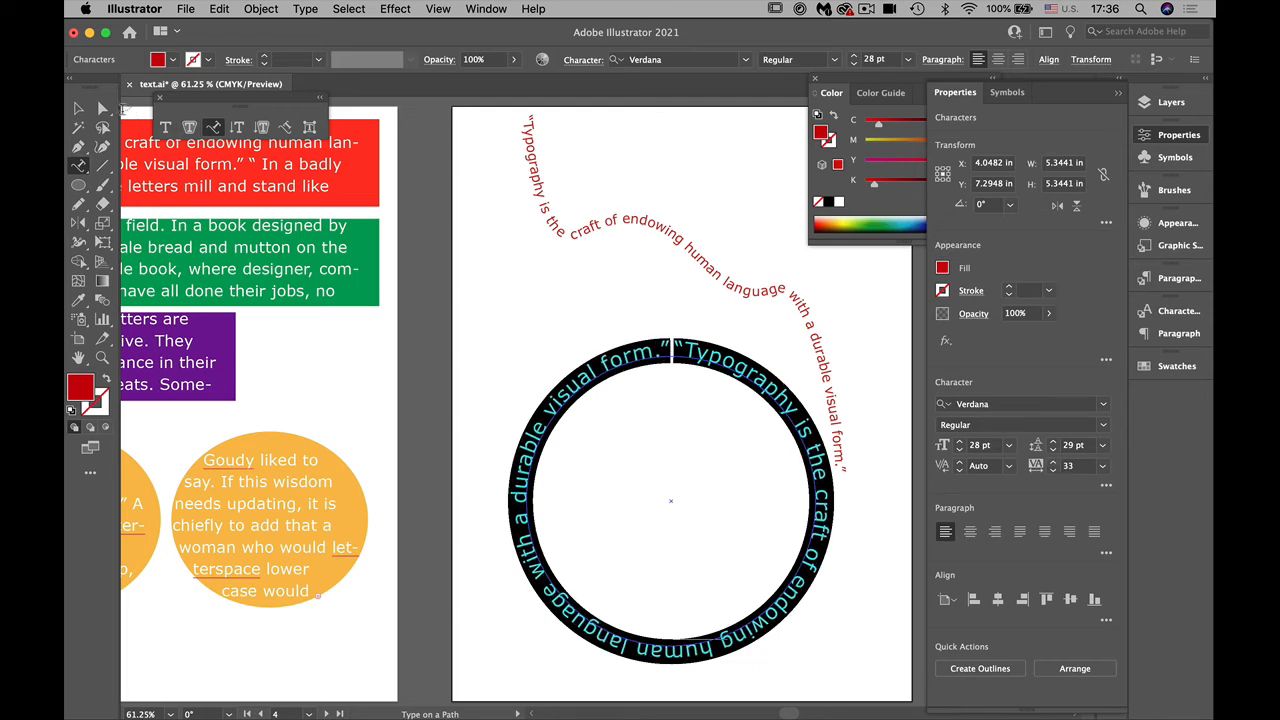
left_click(78, 107)
left_click(593, 296)
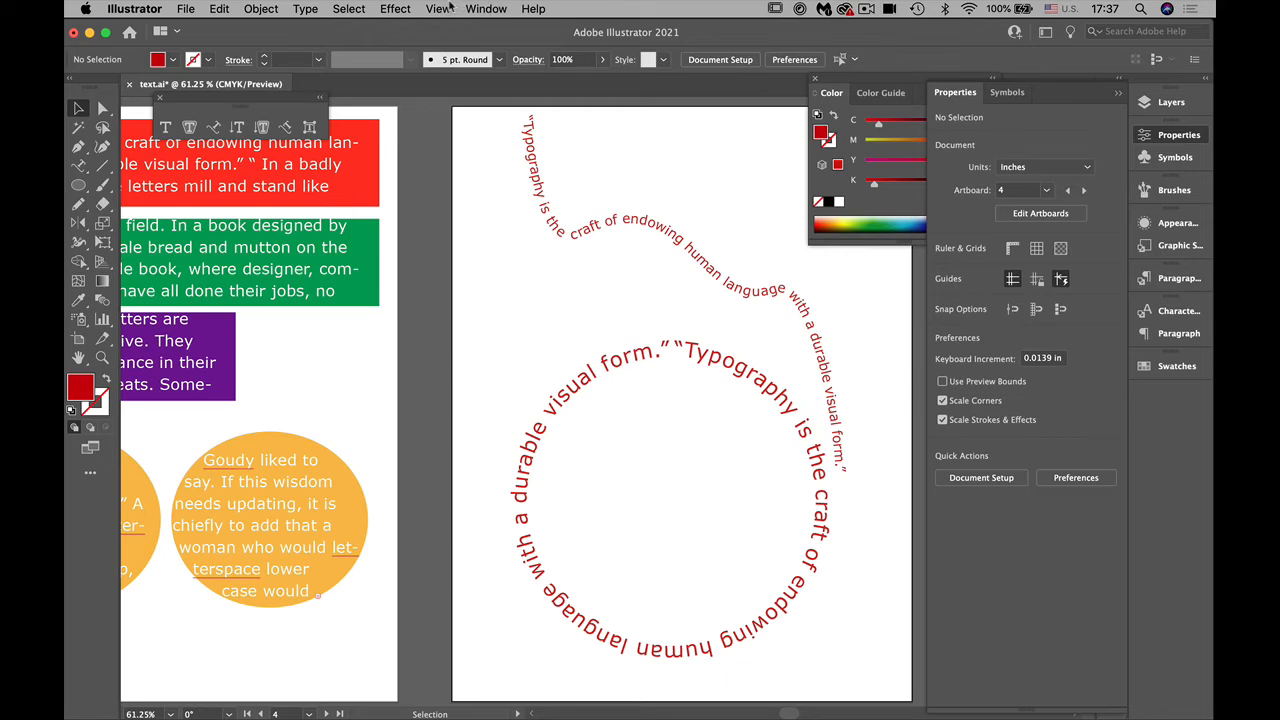
Step: Directly select the circle path under the text, fill it with green (C=89.8 M=0 Y=100 K=0), and deselect it
left_click(103, 107)
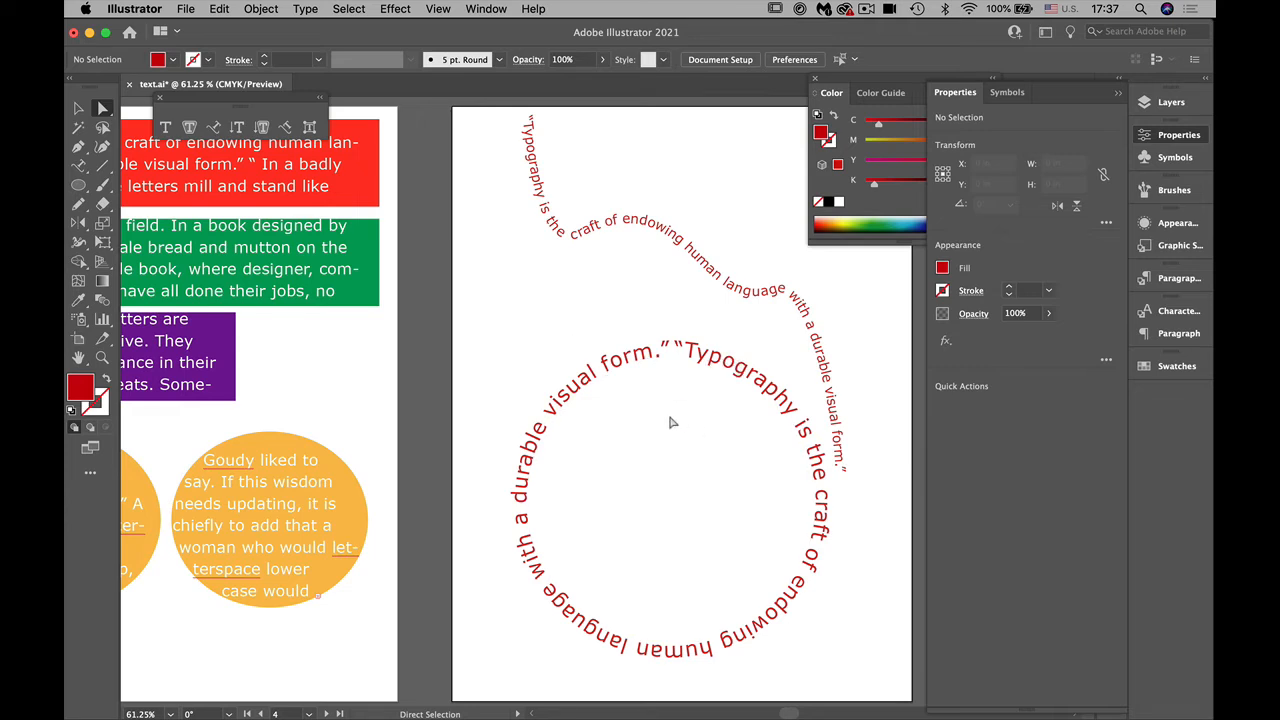
left_click(683, 364)
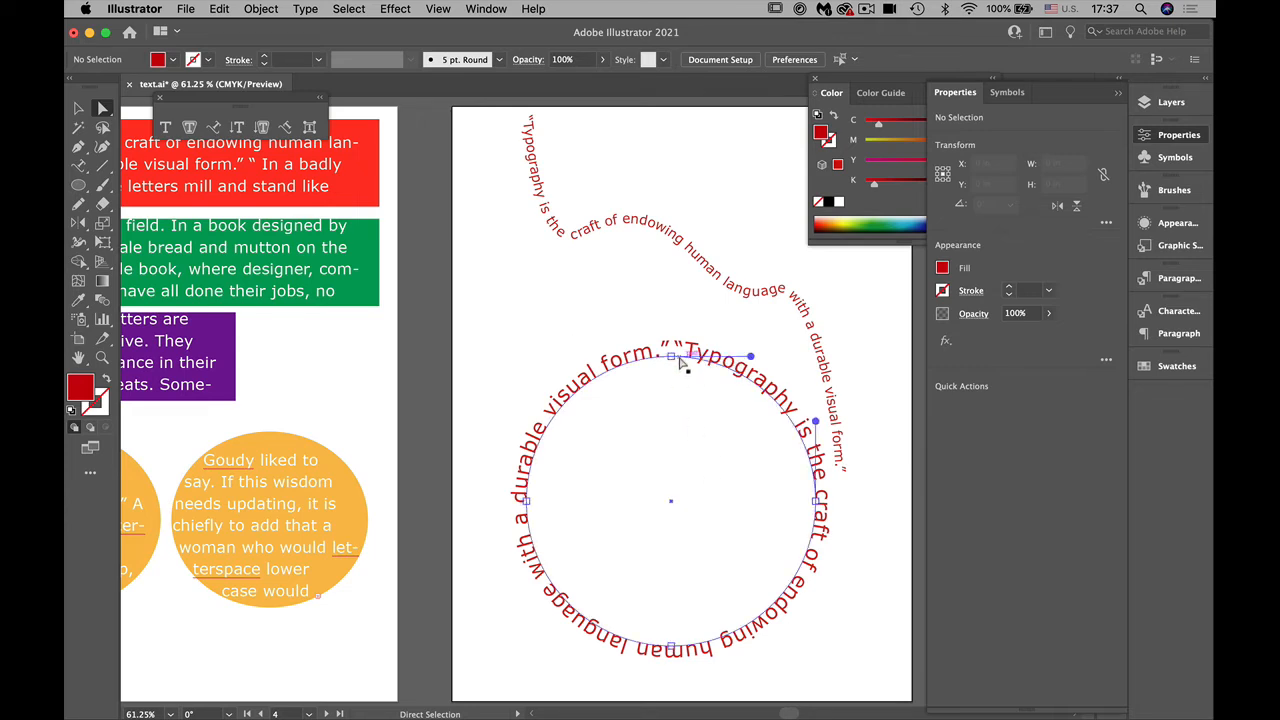
left_click(882, 220)
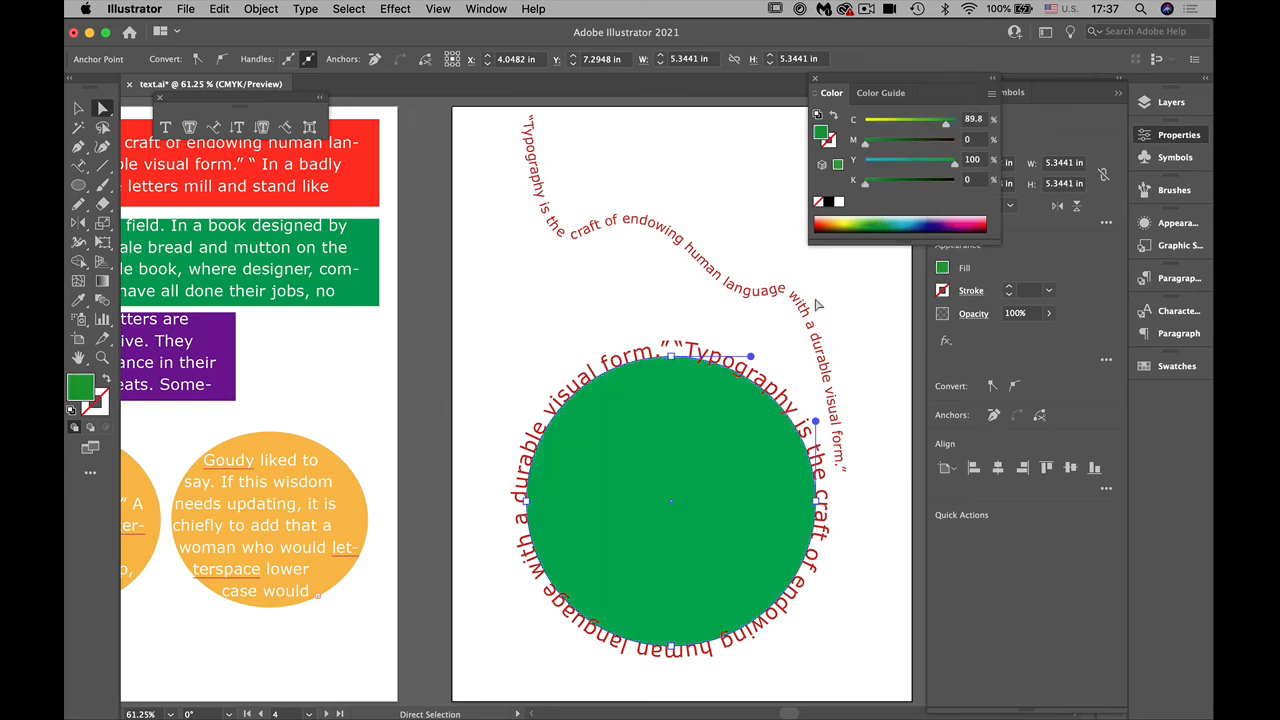
left_click(549, 347)
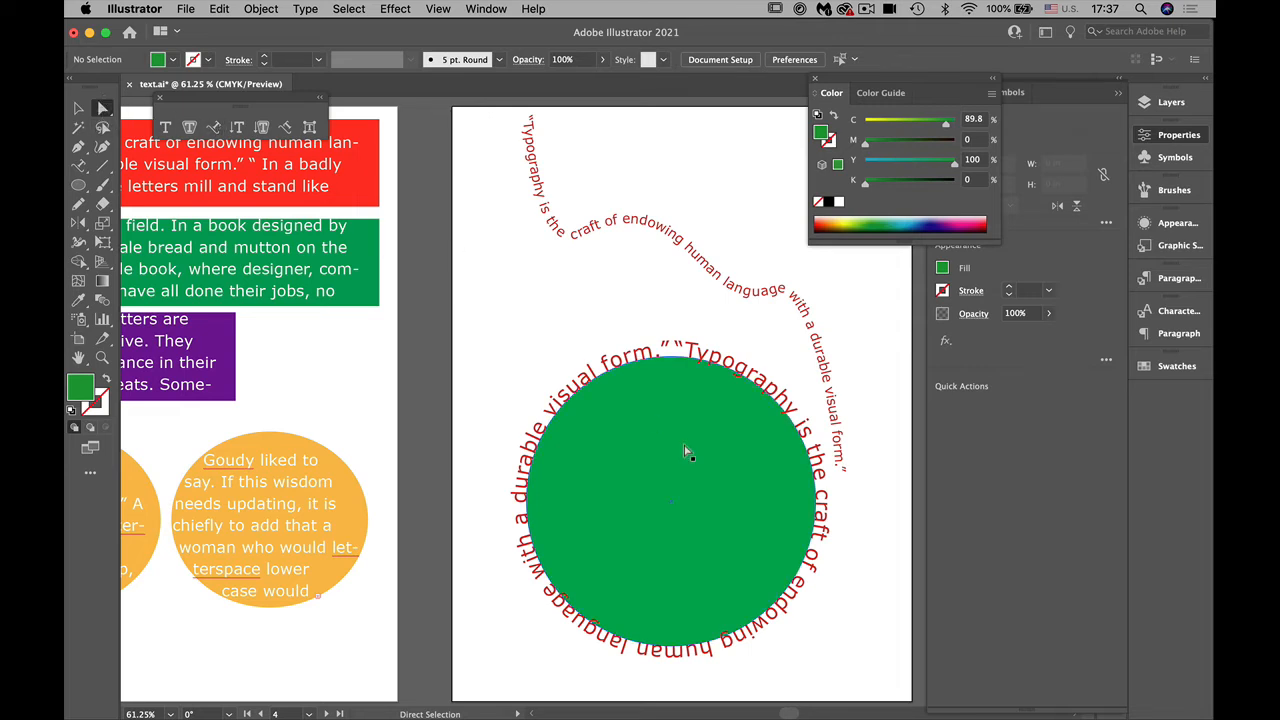
Step: Try pulling the green circle's top anchor down to about X 4.25 in, Y 7.72 in, undo the reshaping, and deselect
left_click(816, 510)
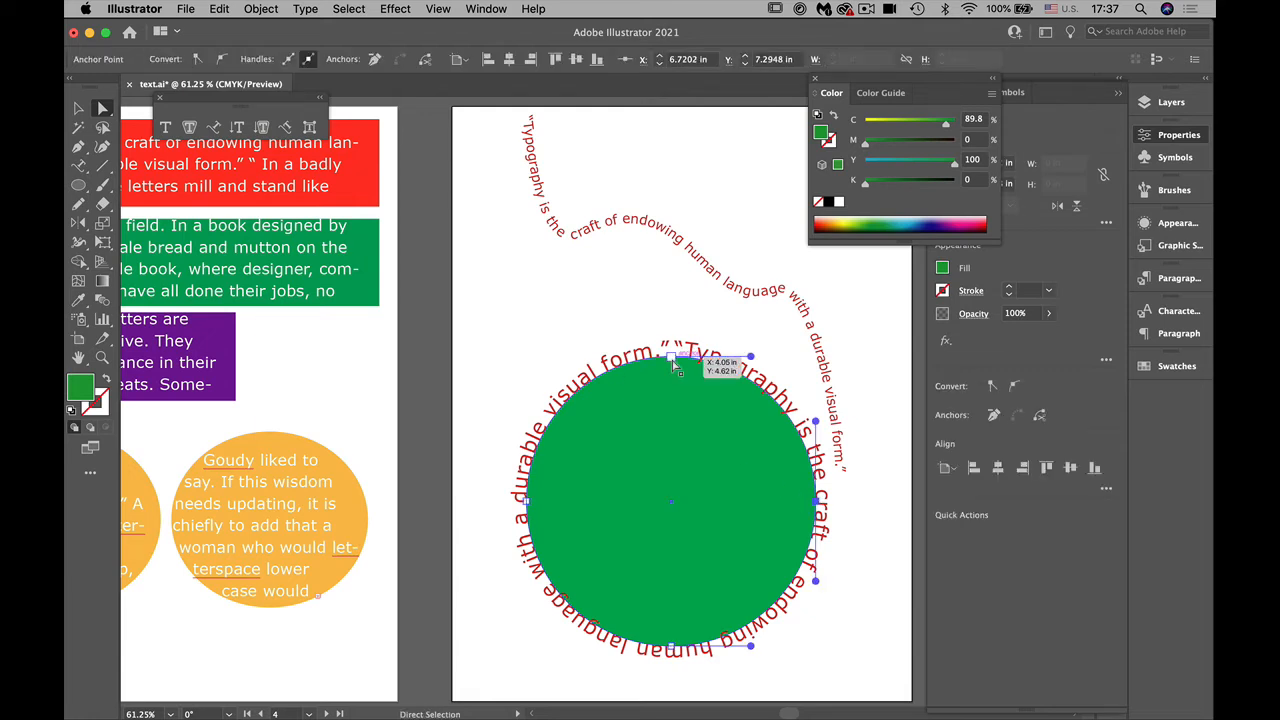
left_click_drag(671, 356, 683, 528)
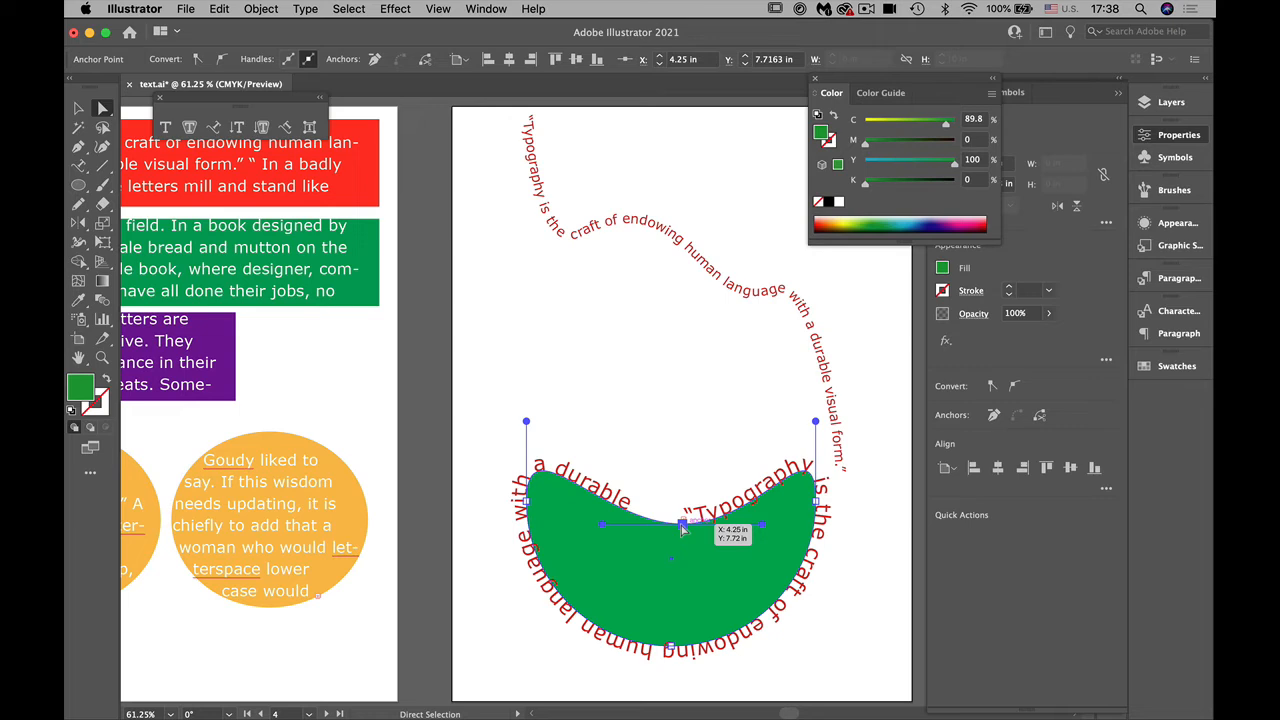
key("v")
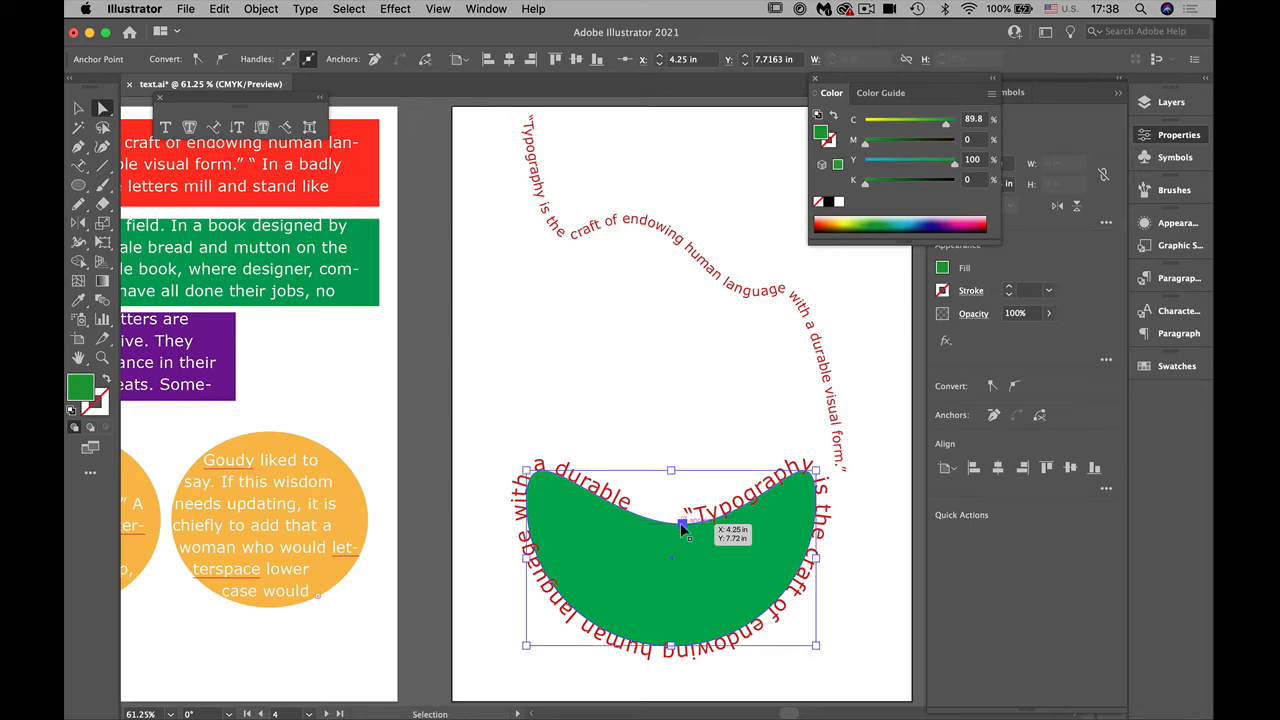
key("super+z")
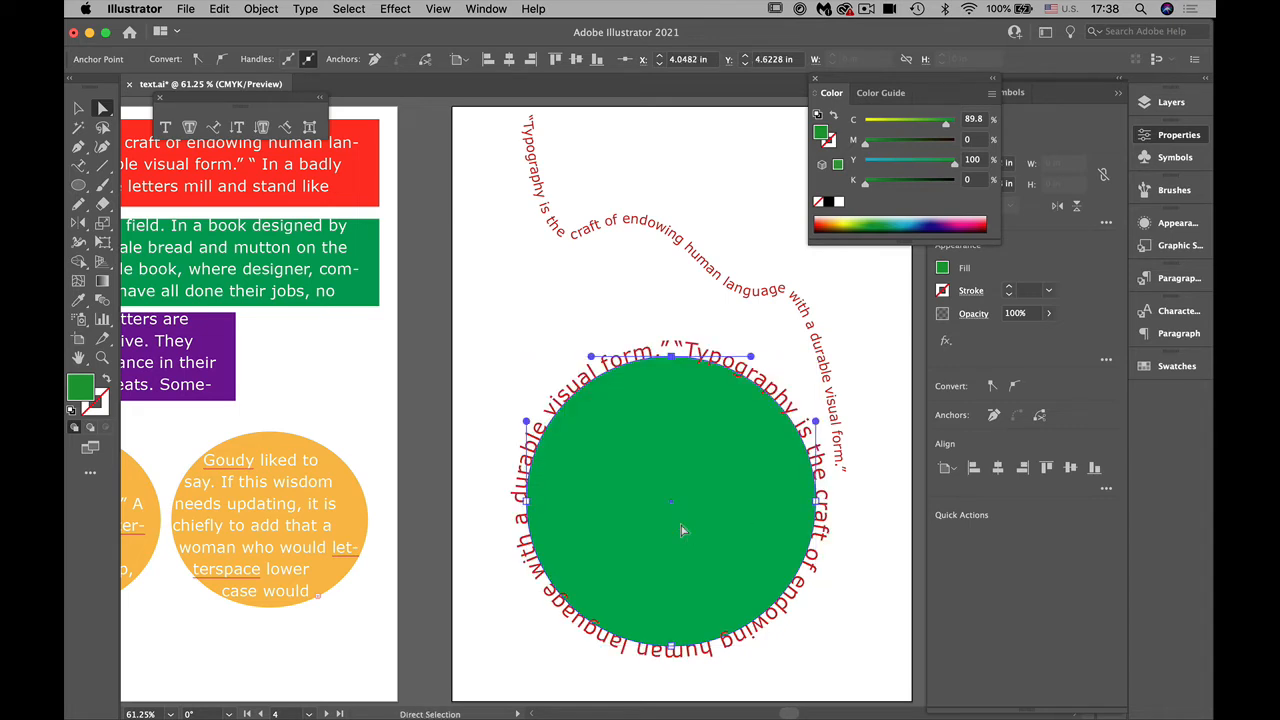
left_click(556, 337)
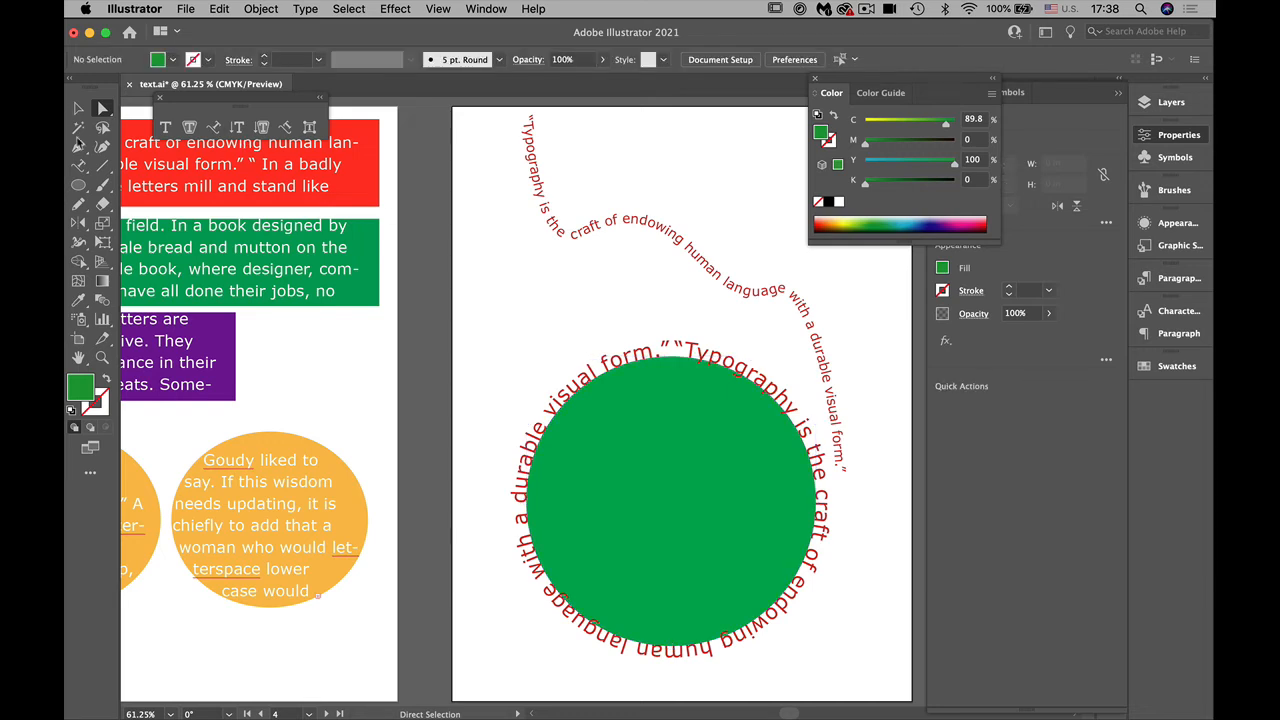
Step: Select all the text around the green circle and dock the floating Color and Color Guide panels out of the way
left_click(80, 166)
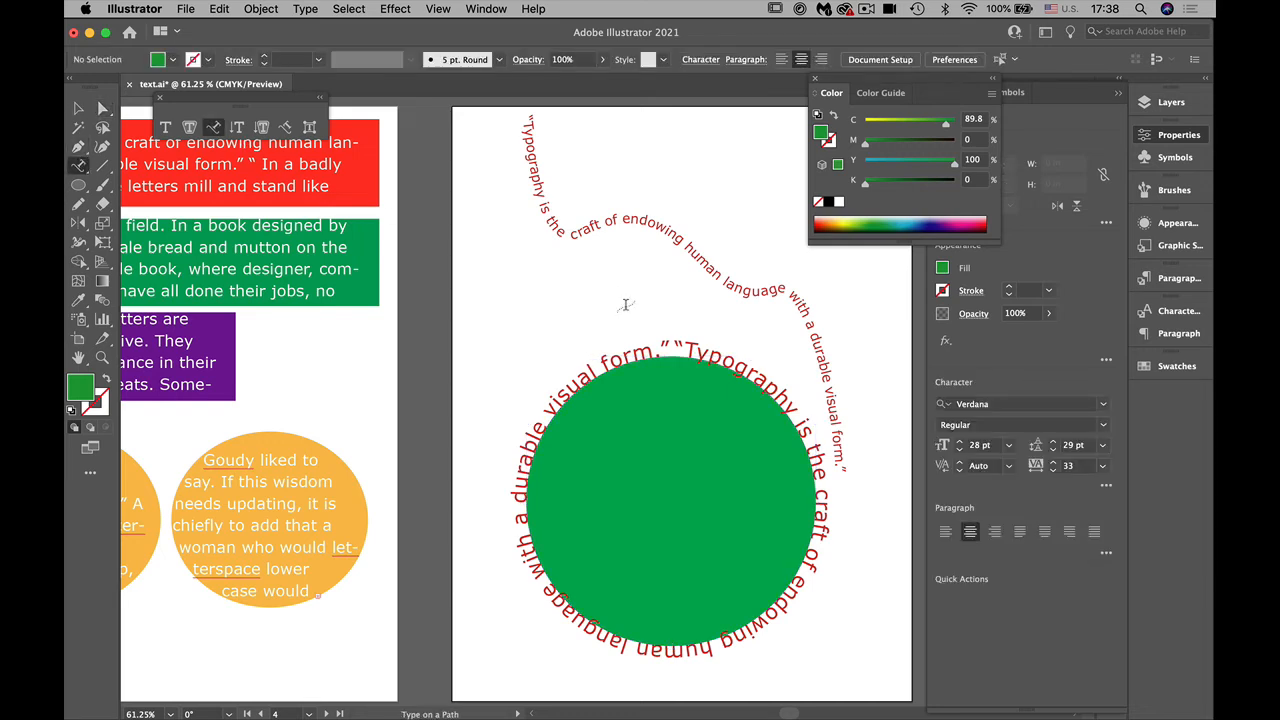
left_click(689, 354, "super")
left_click(689, 354)
key("super+a")
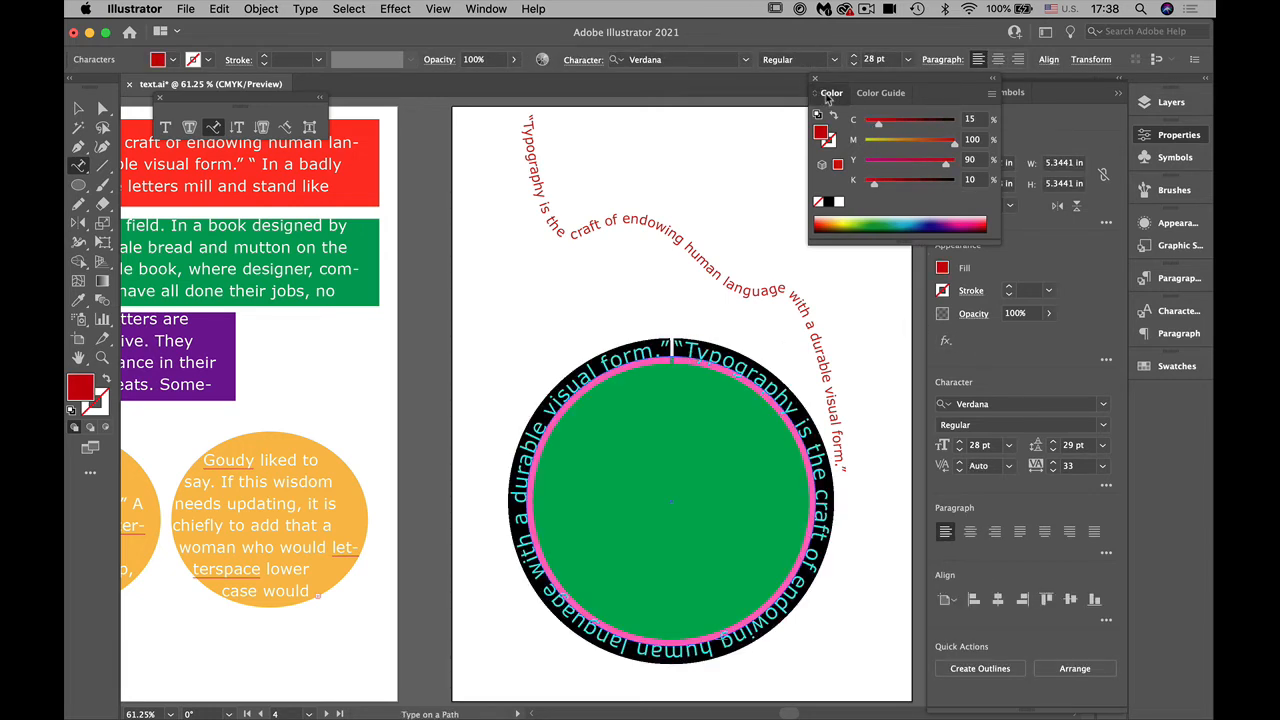
left_click_drag(829, 95, 1153, 112)
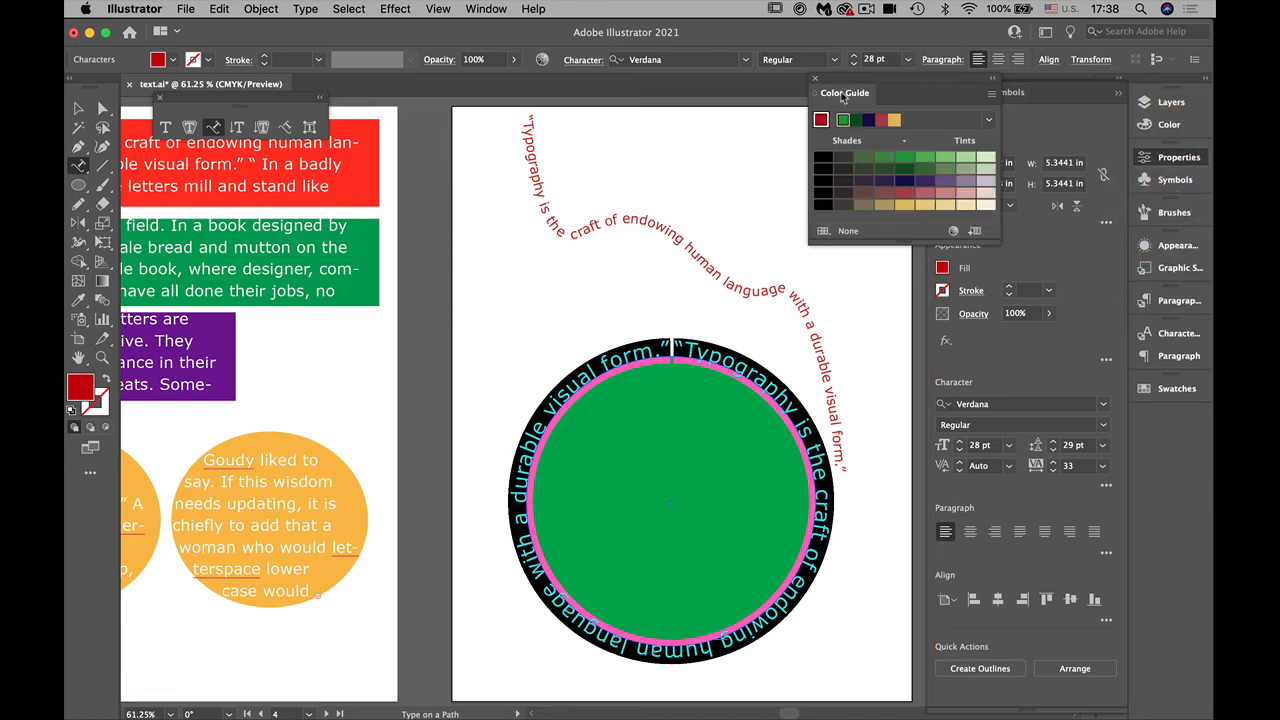
left_click_drag(848, 92, 1180, 110)
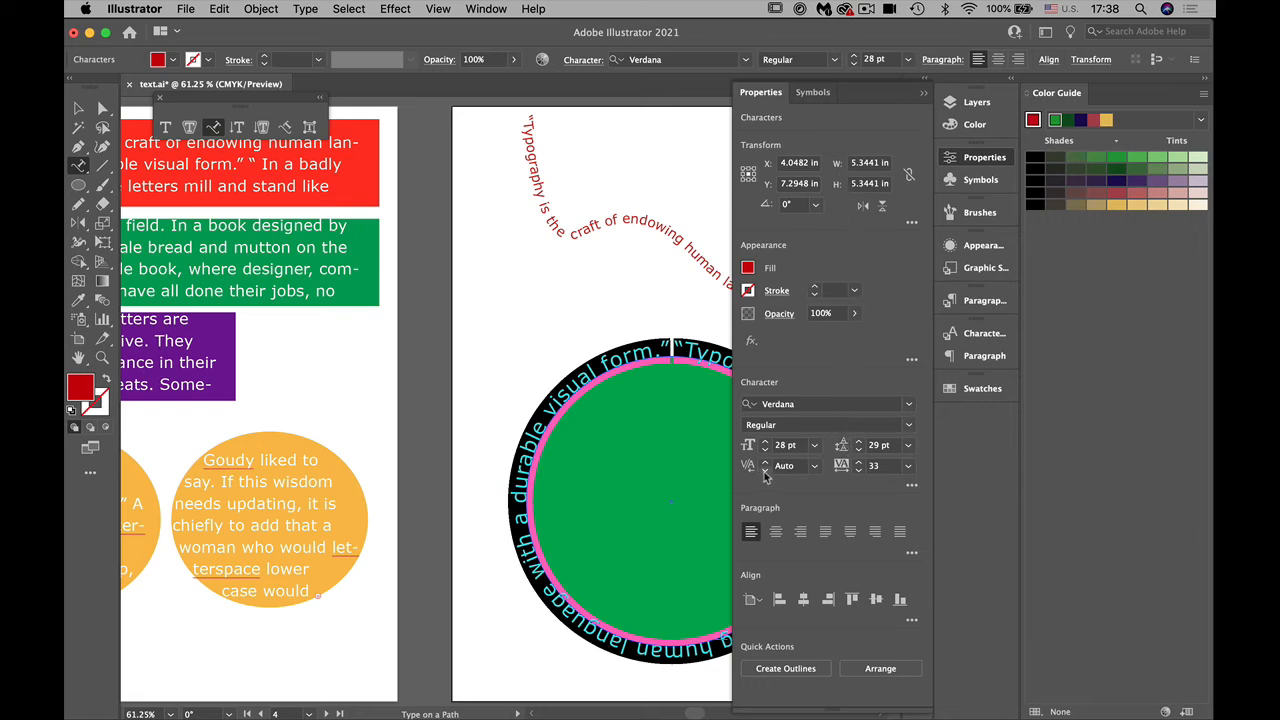
Step: Increase the selected circular text's baseline shift to lift it off the green circle's edge
left_click(910, 486)
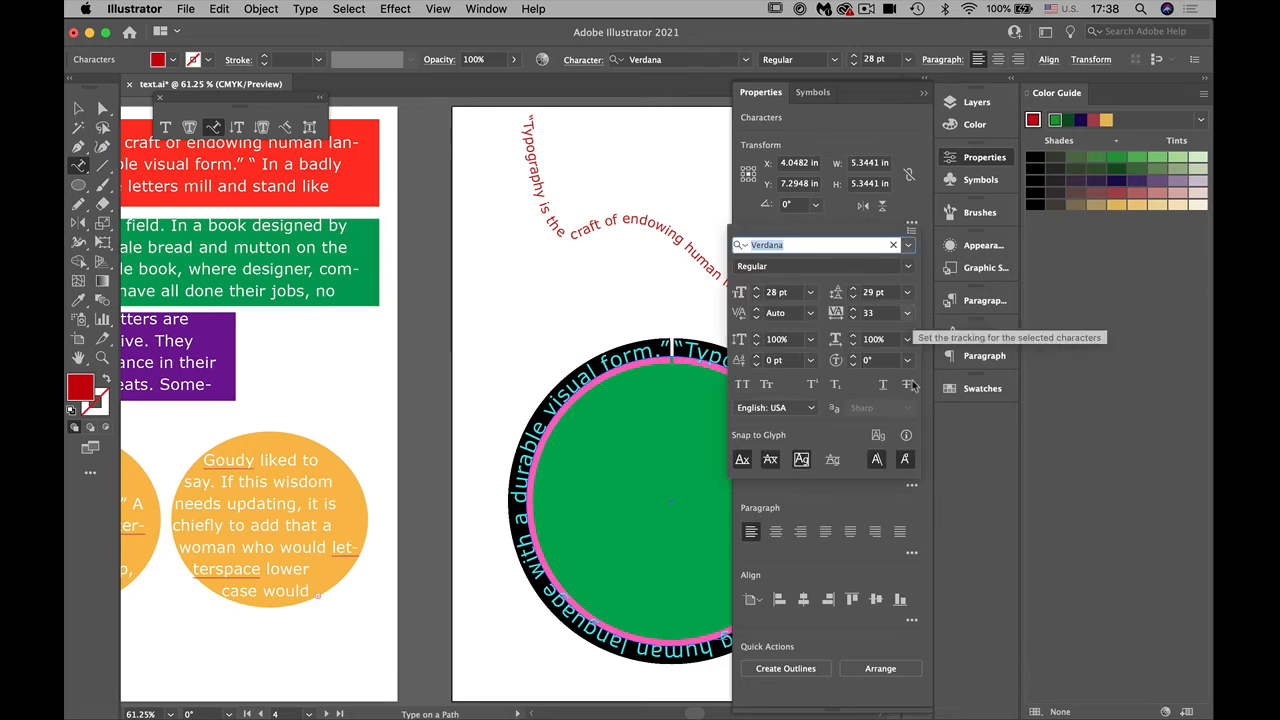
left_click(757, 357)
left_click(757, 357)
left_click(757, 357)
left_click(757, 357)
left_click(757, 357)
left_click(757, 357)
left_click(757, 357)
left_click(757, 357)
left_click(757, 357)
left_click(757, 357)
left_click(757, 357)
left_click(757, 357)
left_click(757, 357)
left_click(757, 357)
left_click(762, 94)
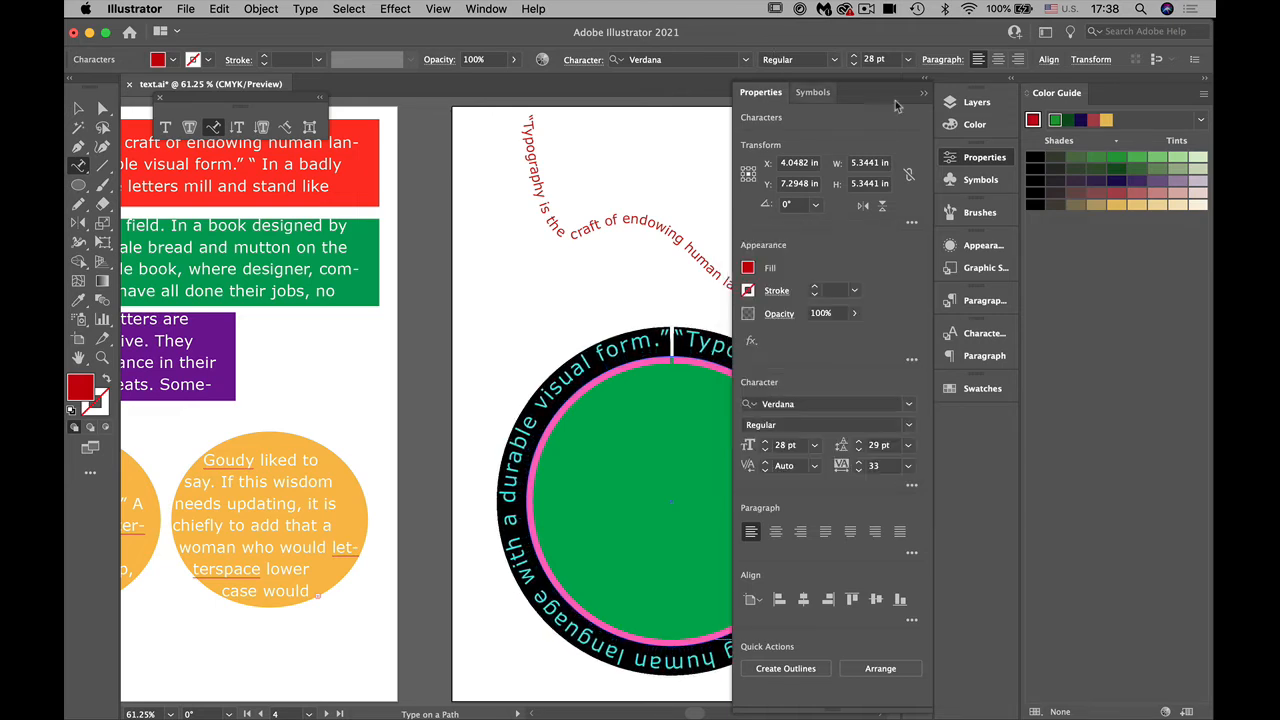
Step: Reduce the docked panels to an icon-only column that includes Layers, and close the Color Guide panel
left_click_drag(976, 104, 1118, 96)
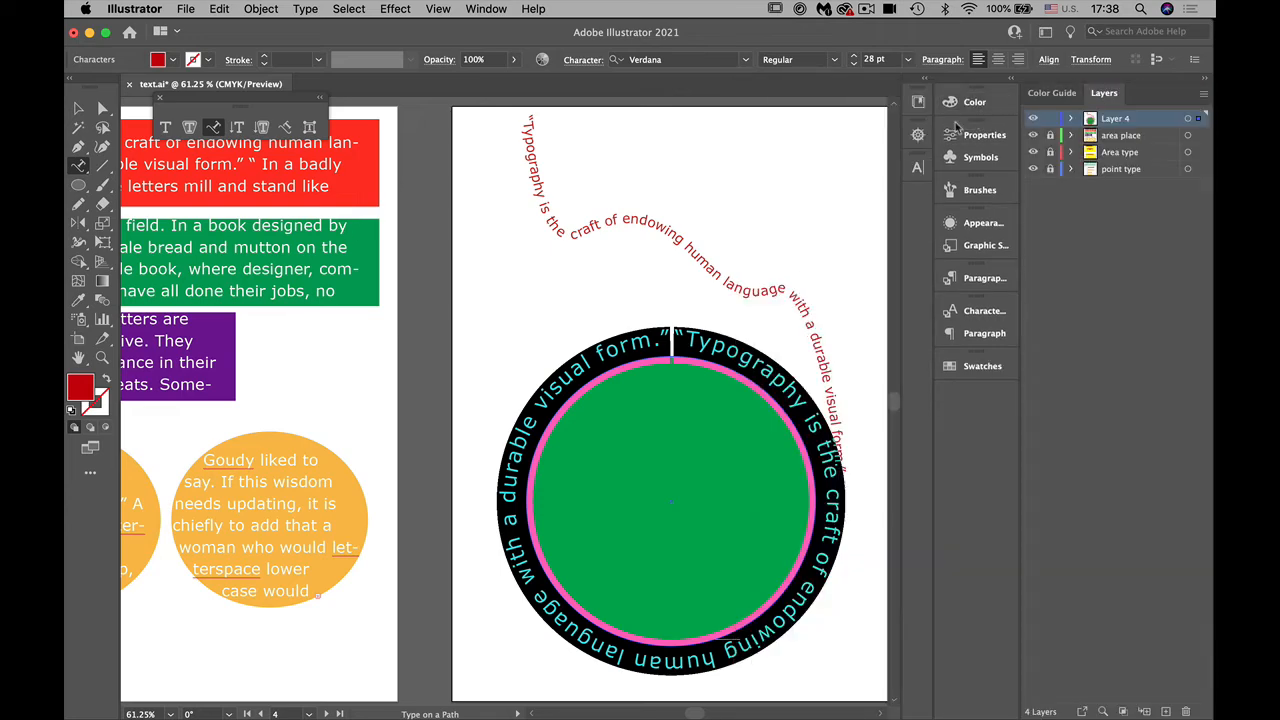
left_click_drag(931, 175, 1000, 181)
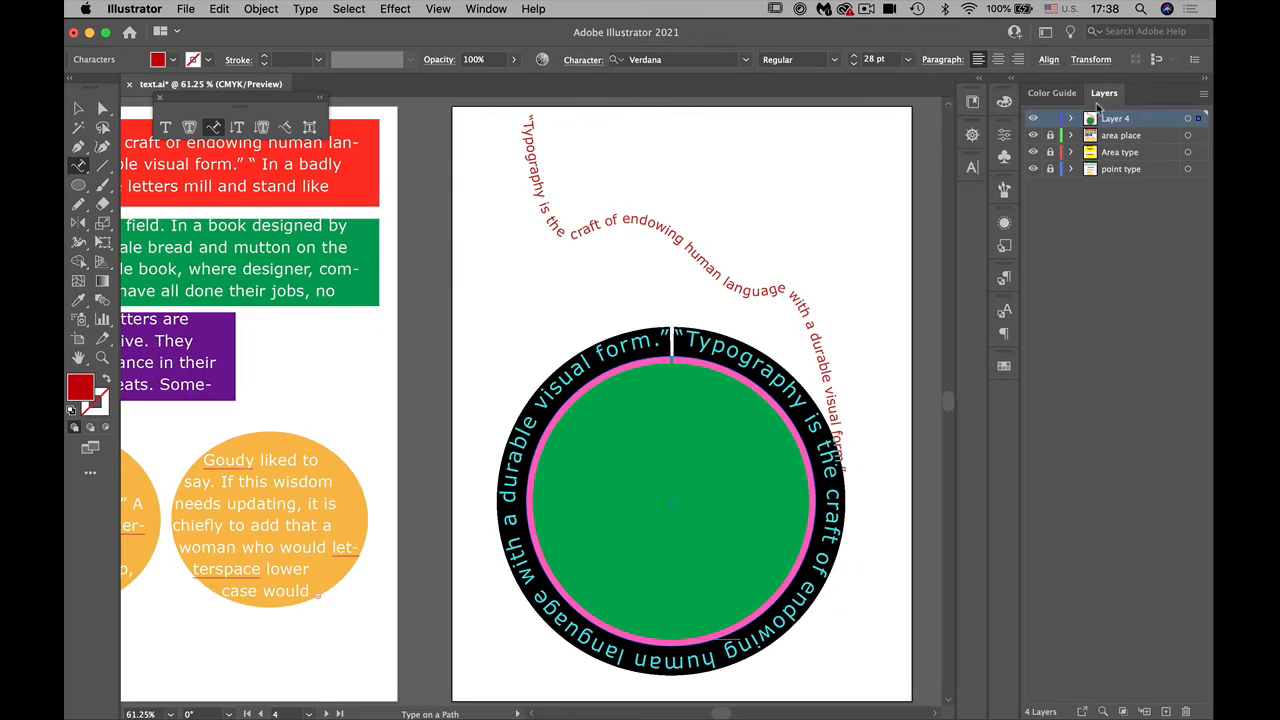
left_click_drag(1108, 93, 1002, 100)
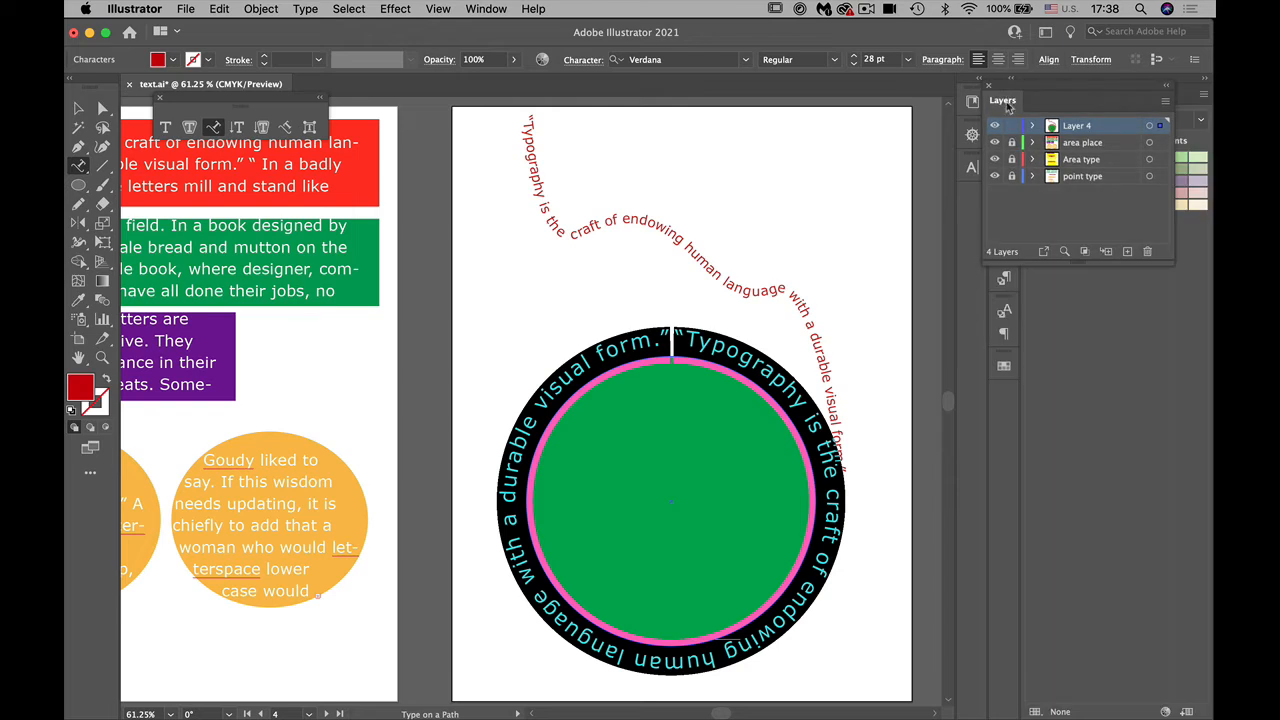
left_click_drag(1001, 100, 1004, 189)
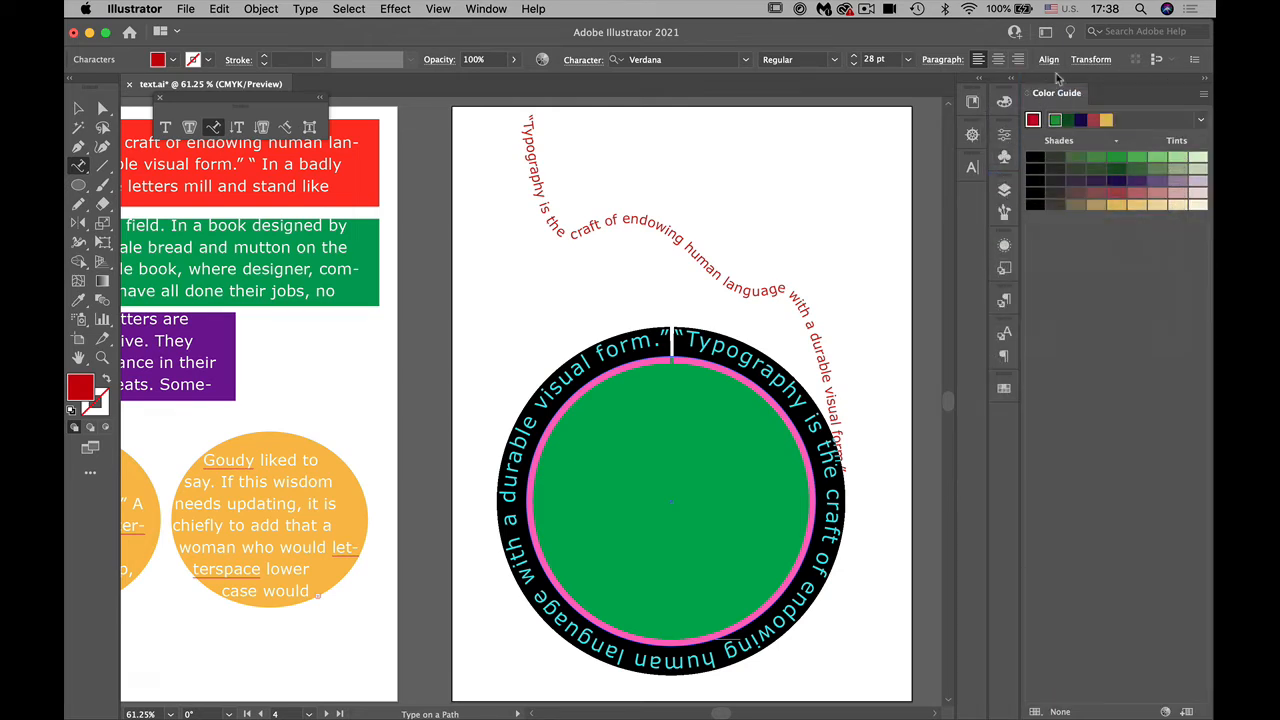
left_click_drag(1060, 92, 1015, 124)
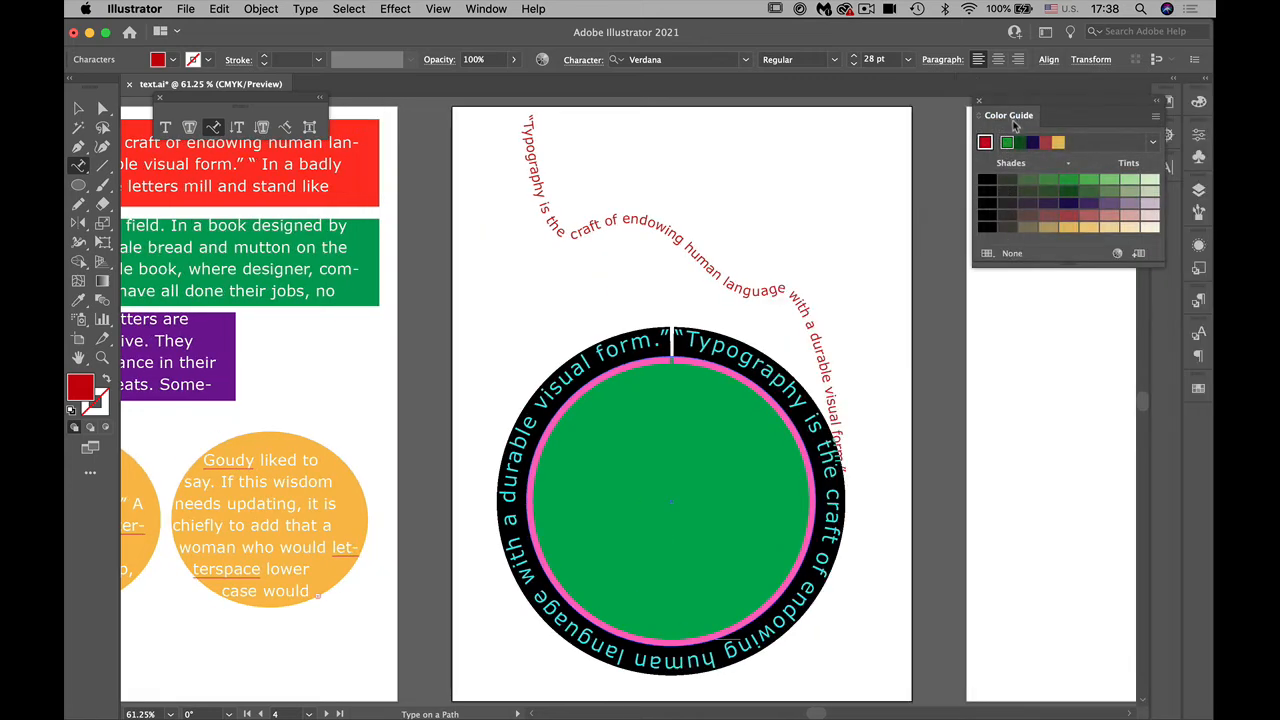
left_click(980, 103)
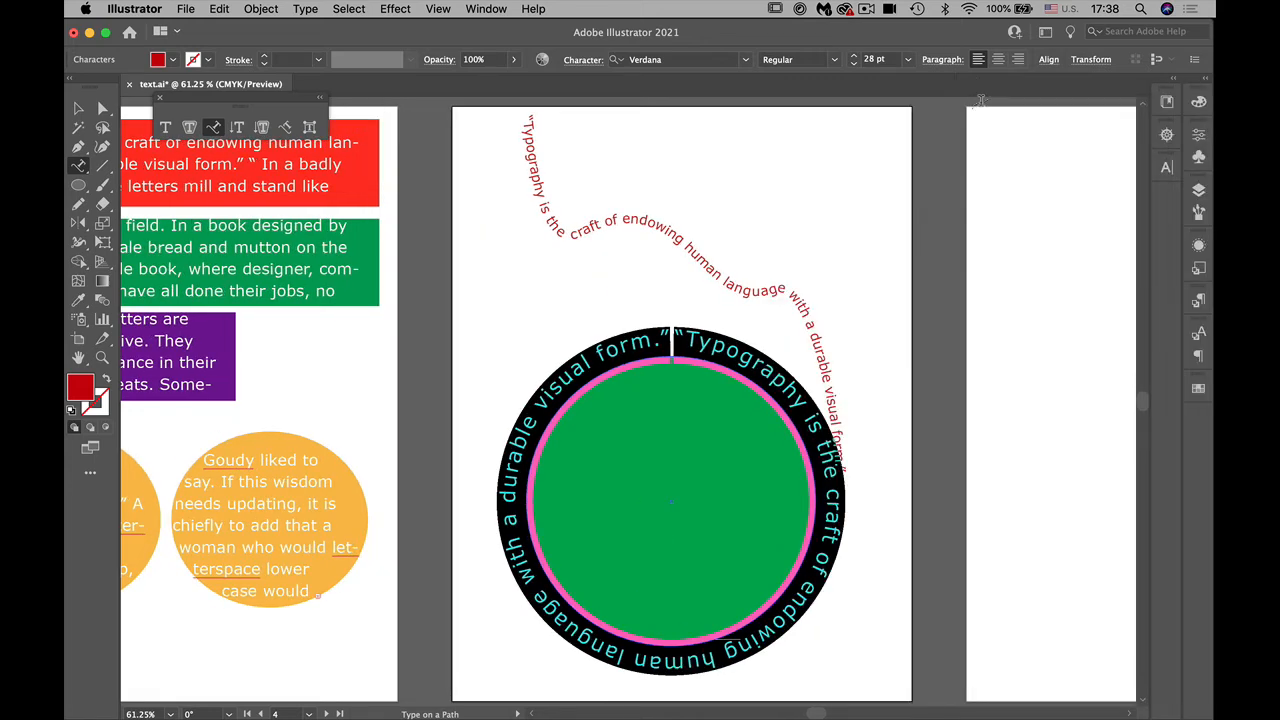
Step: Set the selected circular text's baseline shift to 20 pt and deselect it
left_click(1198, 134)
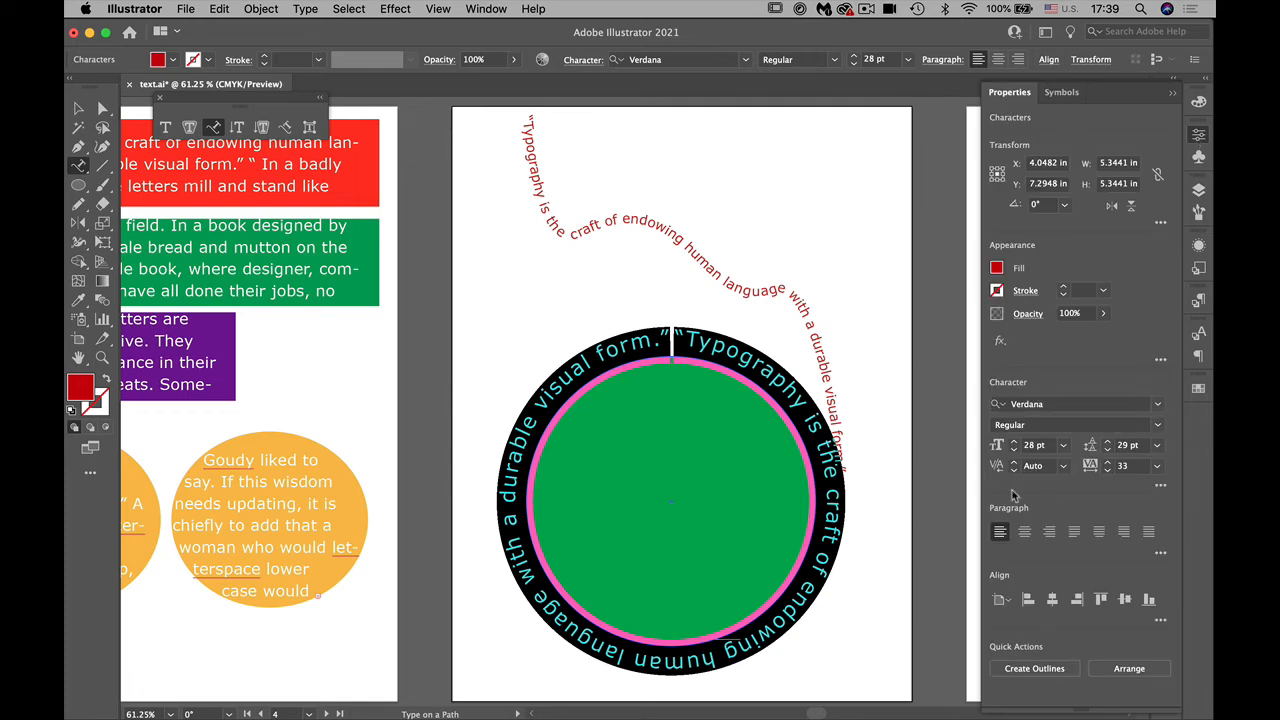
left_click(1160, 485)
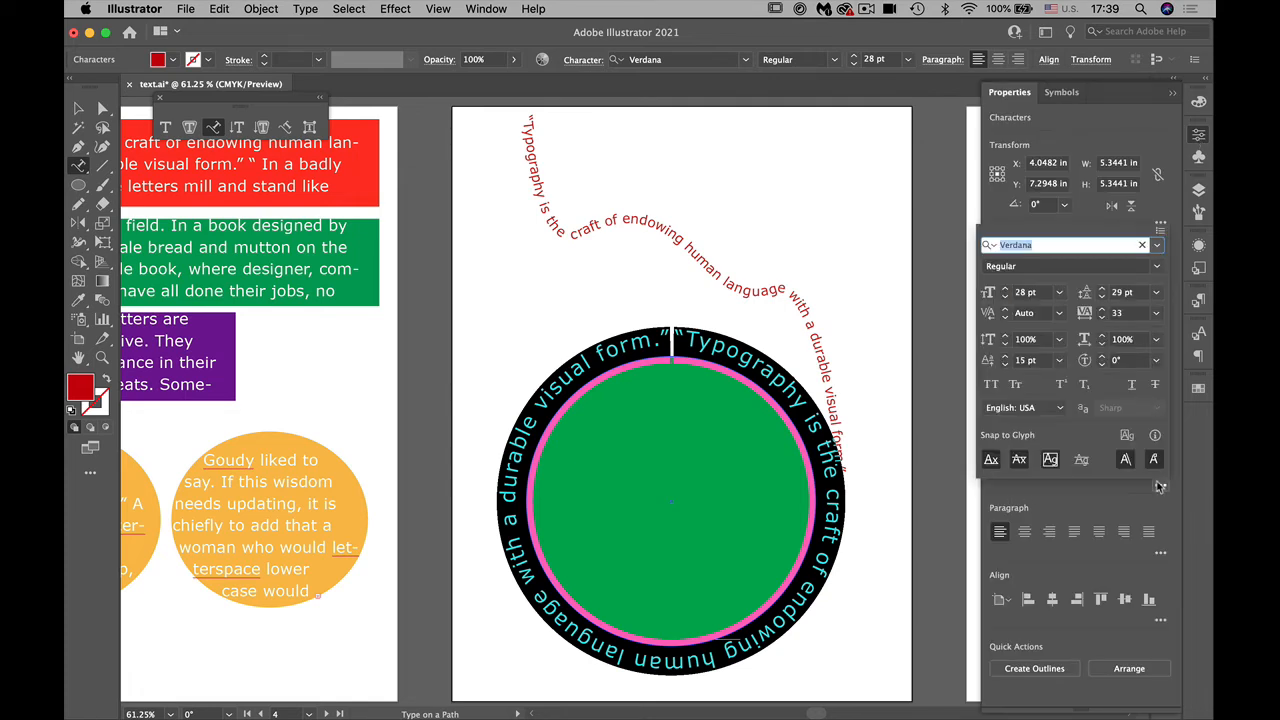
left_click(1005, 357)
left_click(1005, 357)
left_click(1005, 357)
left_click(1005, 357)
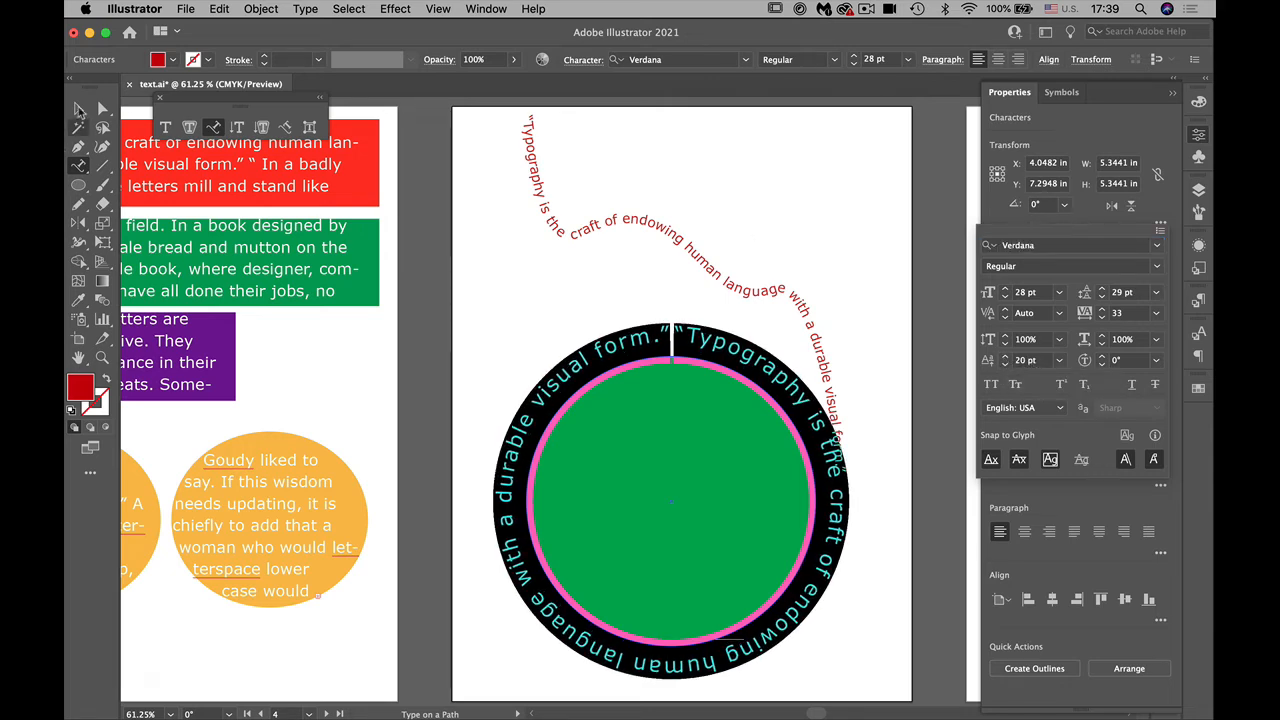
left_click(78, 108)
left_click(529, 322)
Step: Move the wavy path text sideways until it clears the text around the circle, and deselect it
left_click(792, 398)
left_click(76, 110)
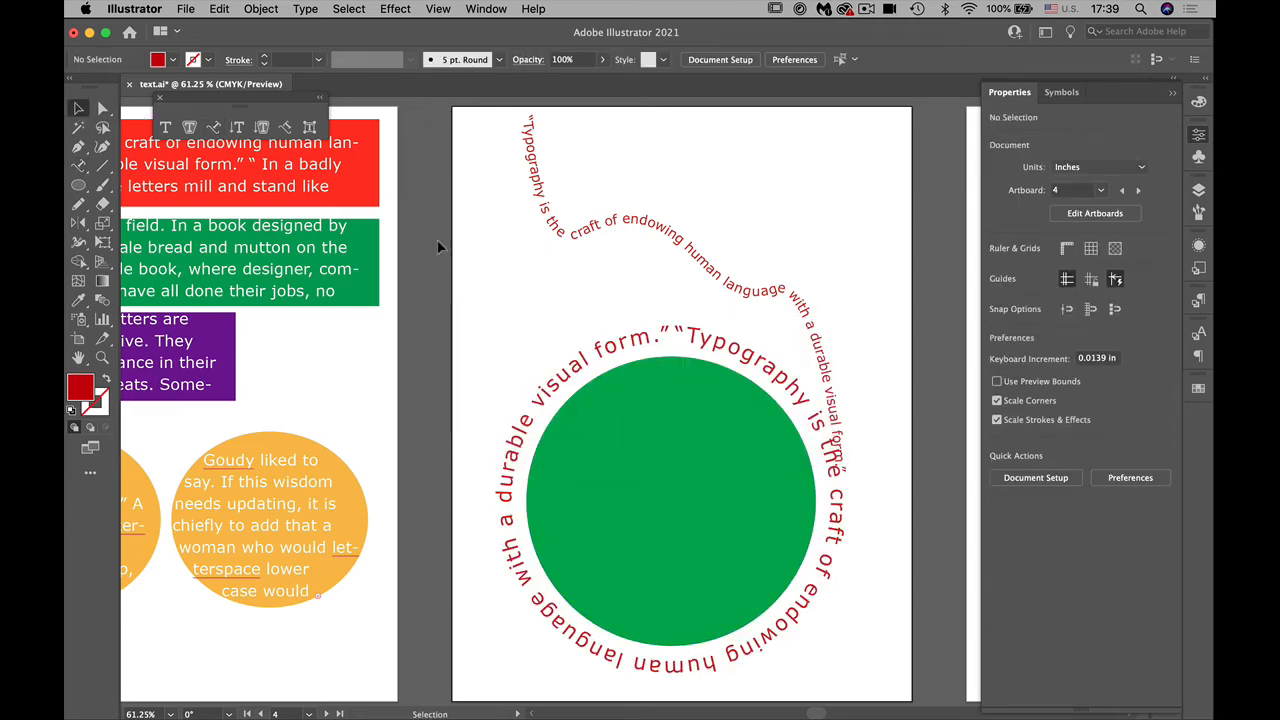
left_click_drag(565, 240, 613, 245)
left_click(497, 294)
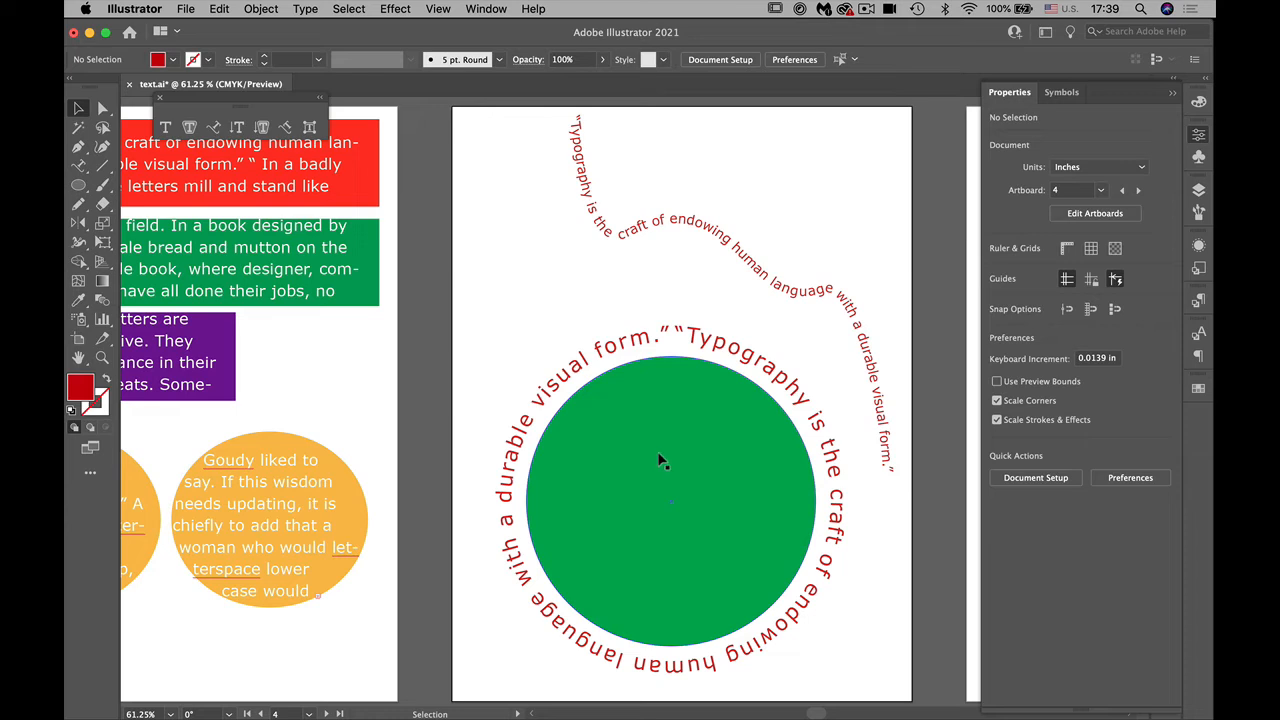
Step: Select all the text around the green circle with the Type tool and set its baseline shift to -12 pt
left_click(79, 166)
left_click(150, 166)
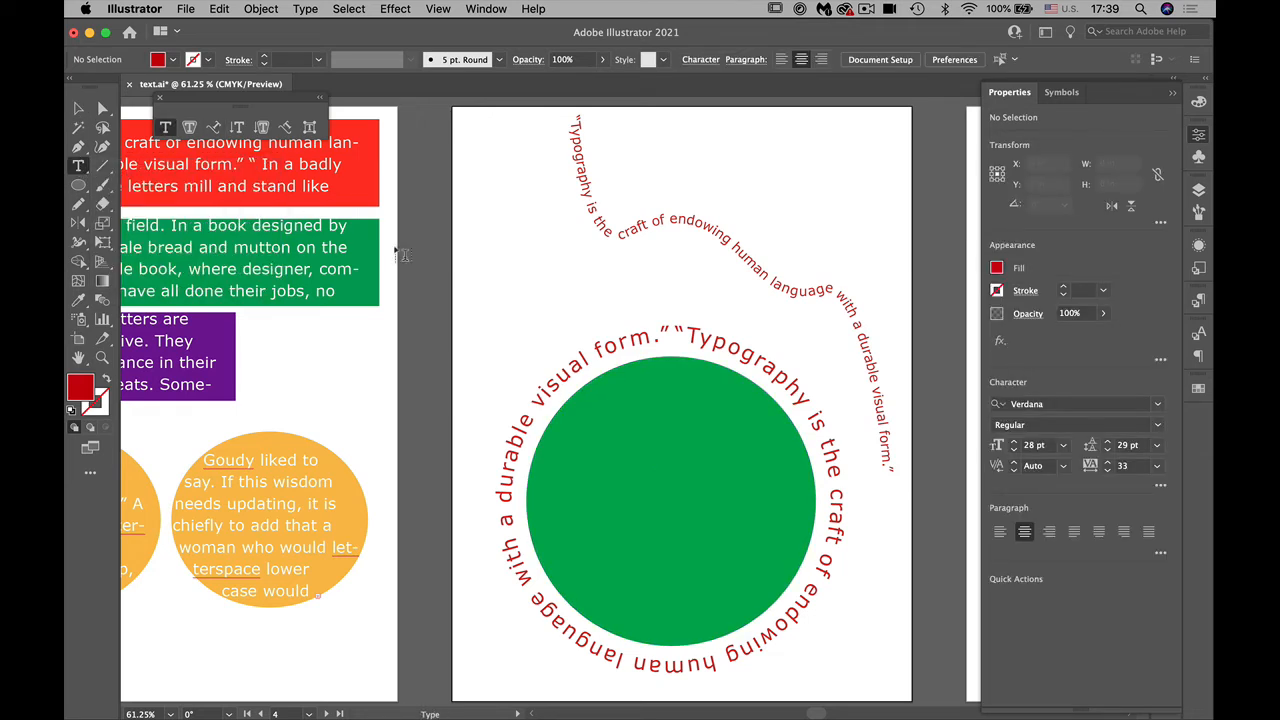
left_click(632, 334)
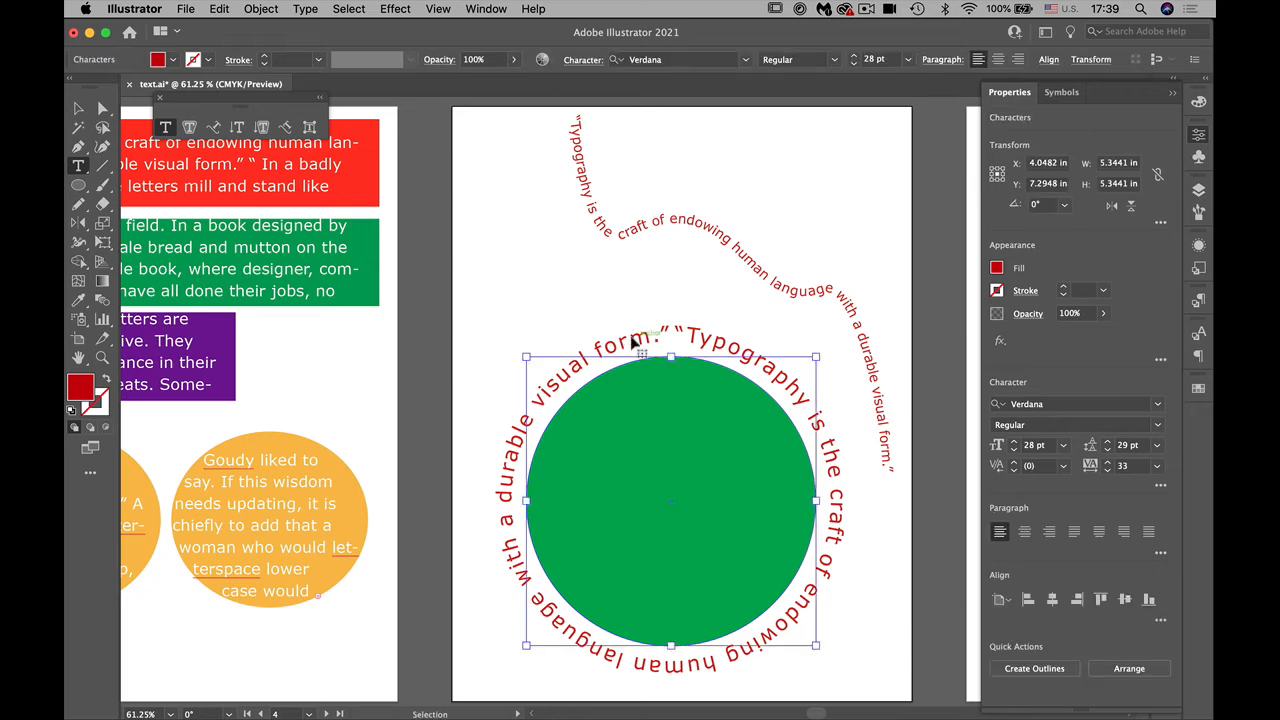
key("ctrl+a")
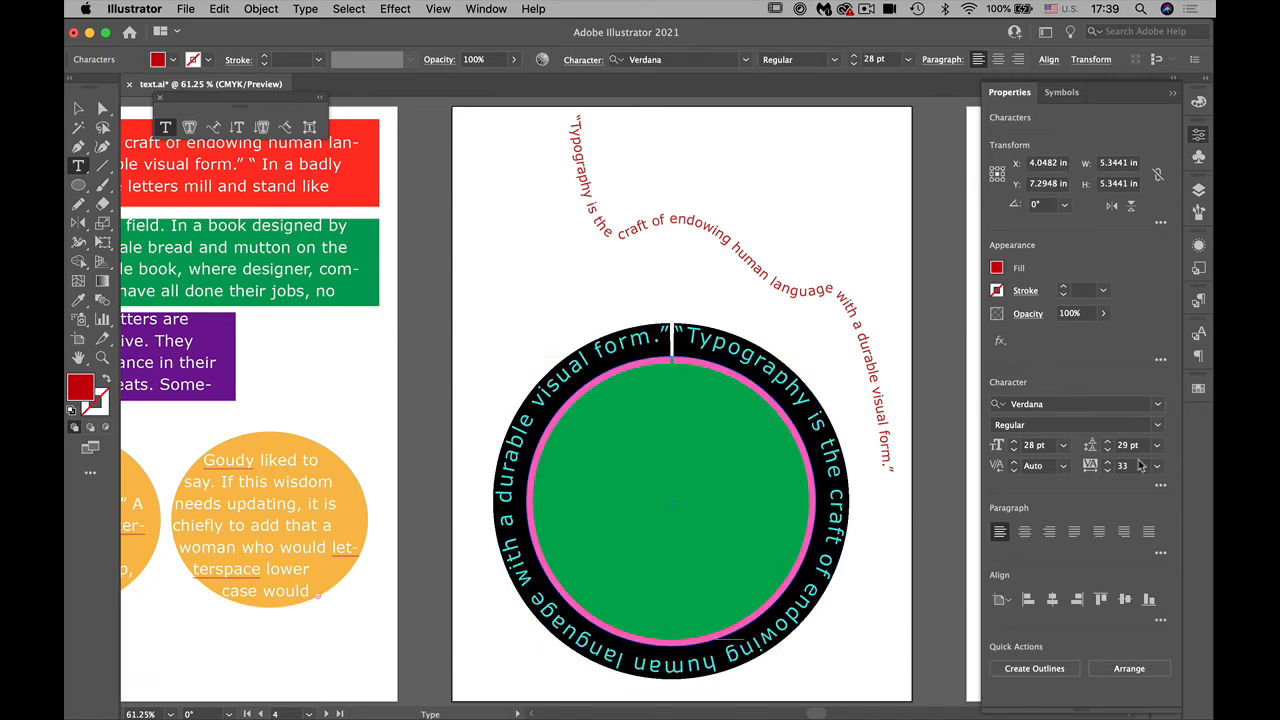
left_click(1160, 485)
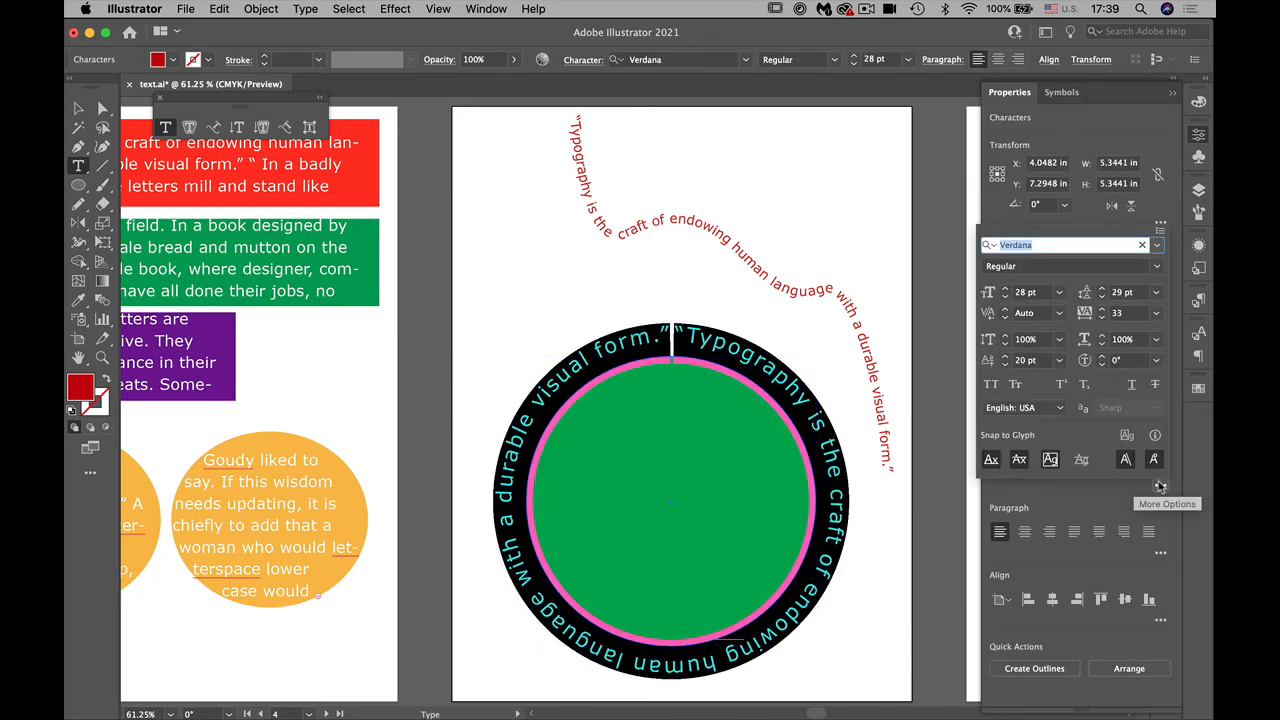
left_click(1059, 361)
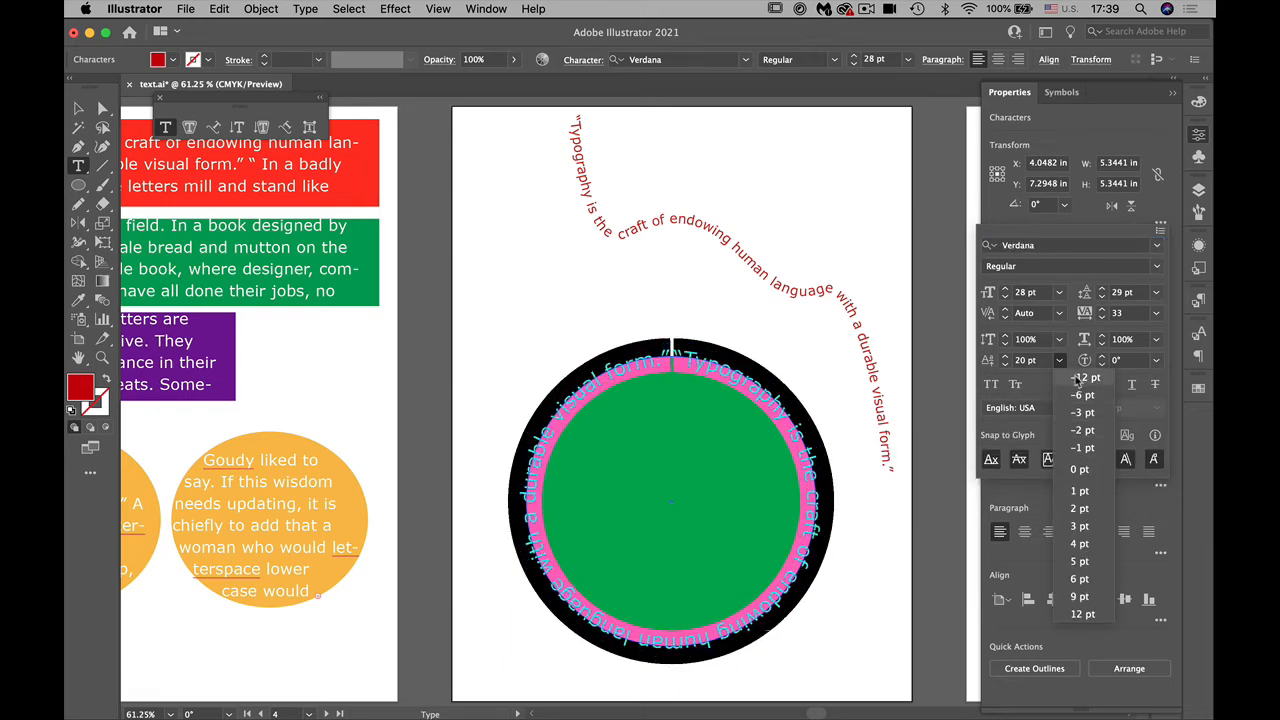
left_click(1078, 377)
Step: Lower the circular text's baseline shift to -27 pt so it runs inside the green circle's edge, and deselect it
left_click(1005, 365)
left_click(1005, 365)
left_click(1005, 365)
left_click(1005, 365)
left_click(1005, 365)
left_click(1005, 365)
left_click(1005, 365)
left_click(1005, 365)
left_click(1005, 365)
left_click(1005, 365)
left_click(1005, 365)
left_click(1005, 365)
left_click(1005, 365)
left_click(1005, 365)
left_click(1005, 365)
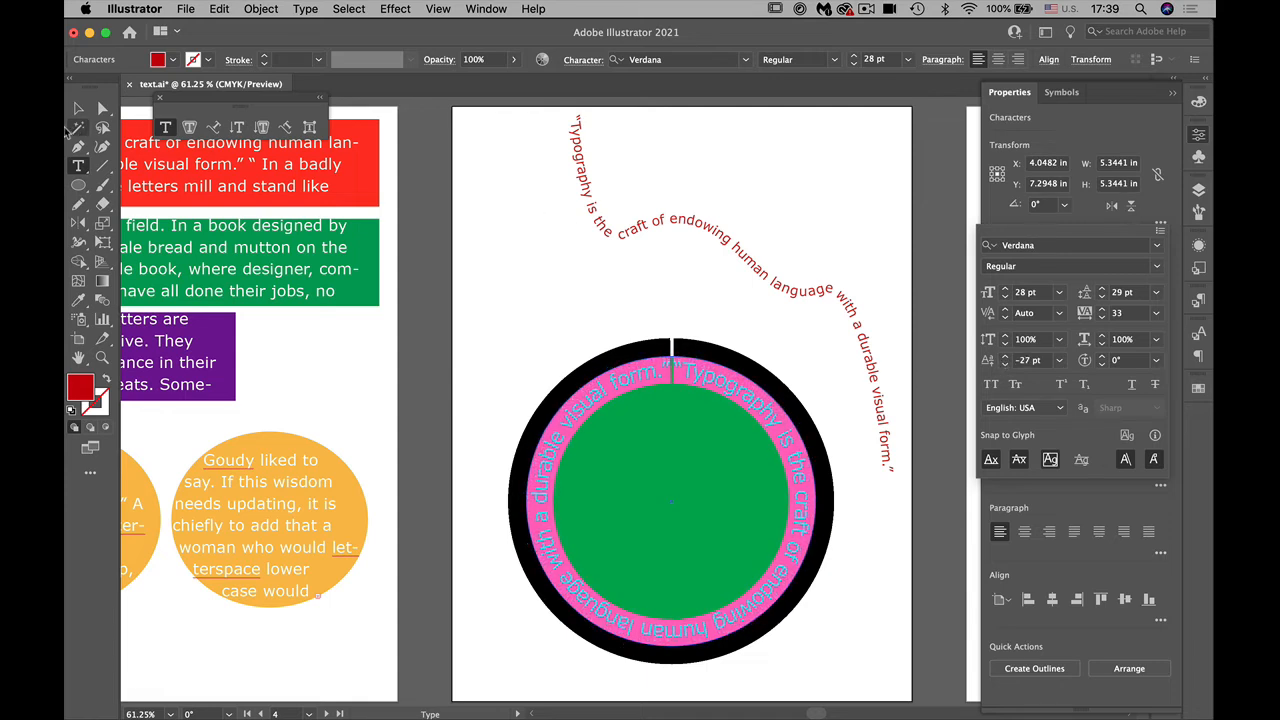
left_click(77, 109)
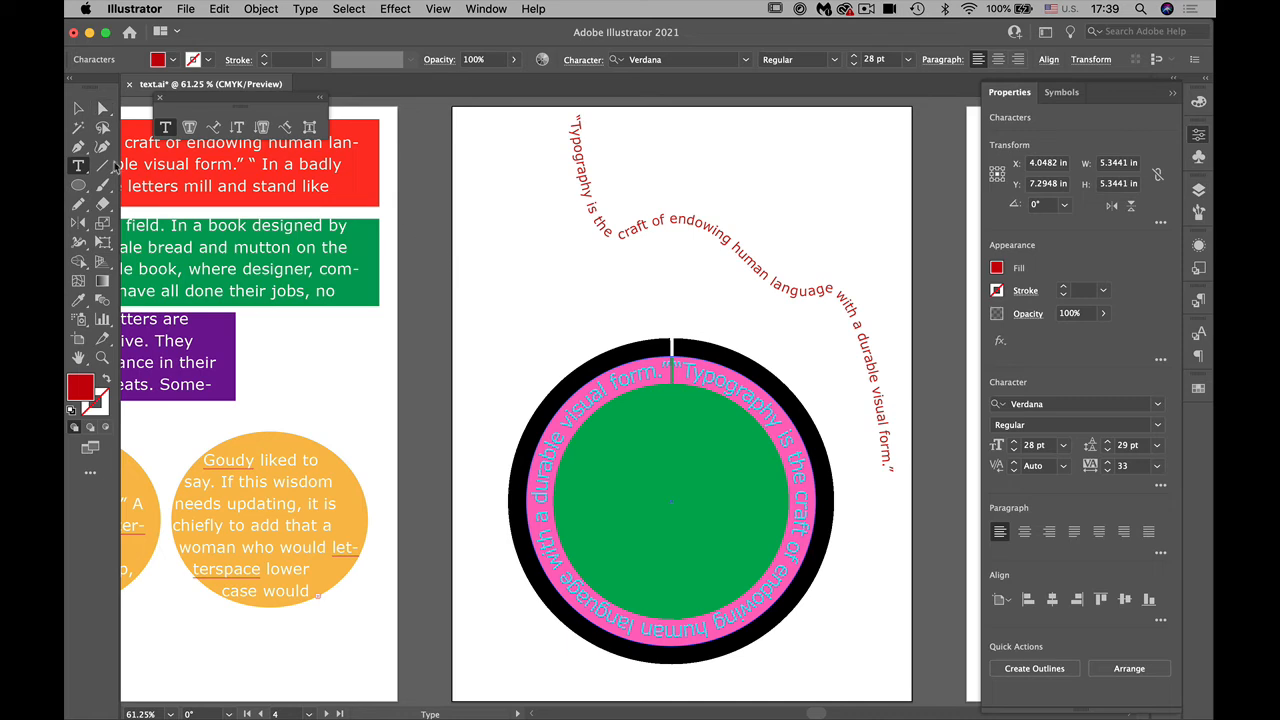
left_click(77, 109)
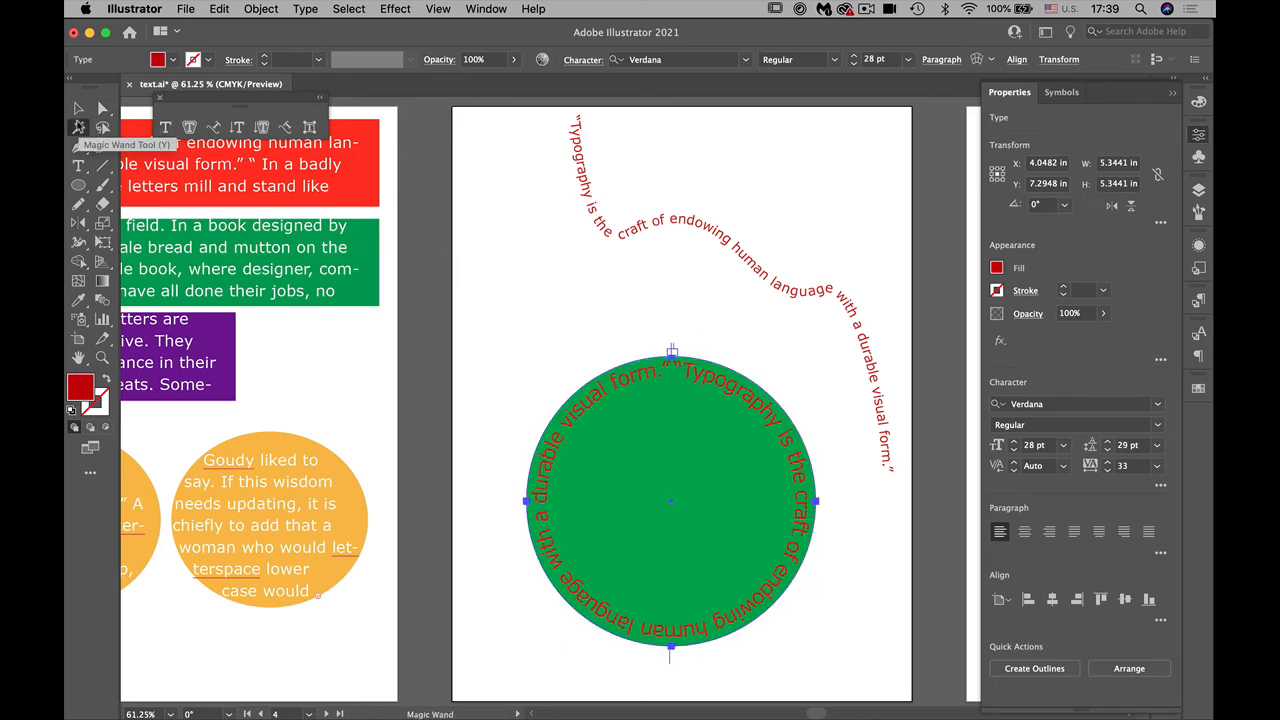
left_click(436, 250)
Step: Inspect the text running inside the green circle's edge at 100% zoom
mouse_move(520, 712)
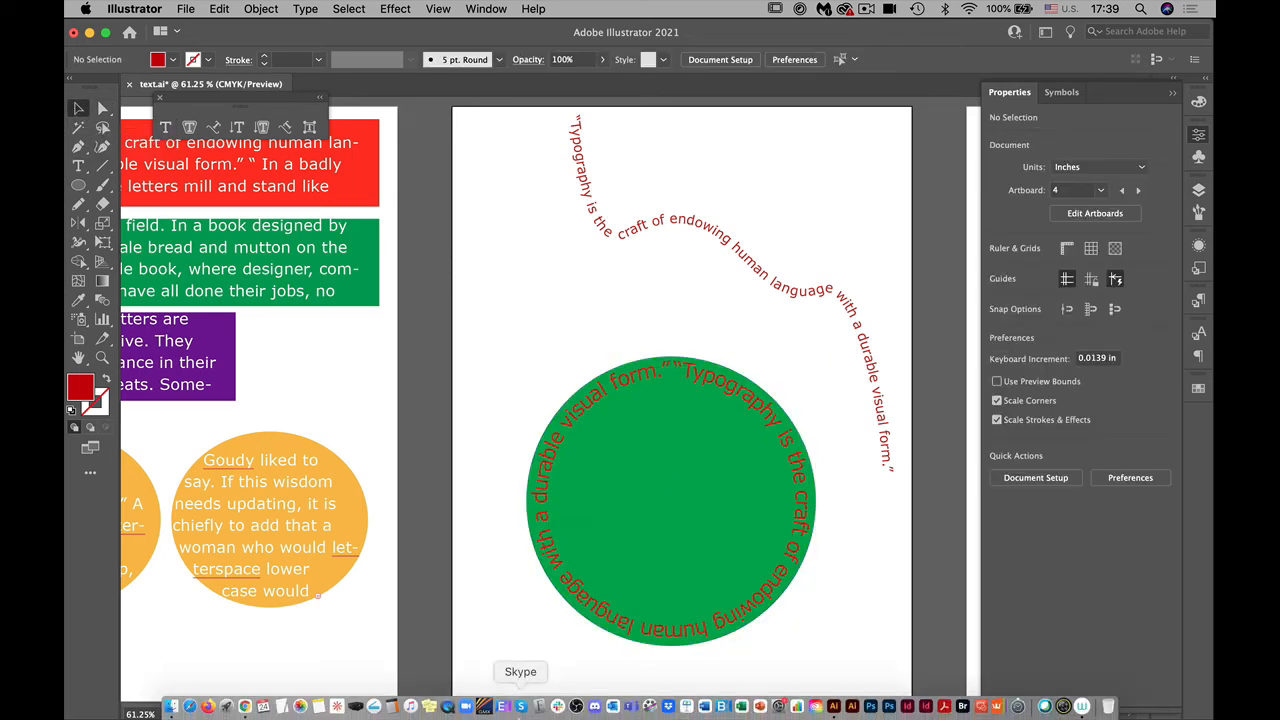
key("super+plus")
key("super+plus")
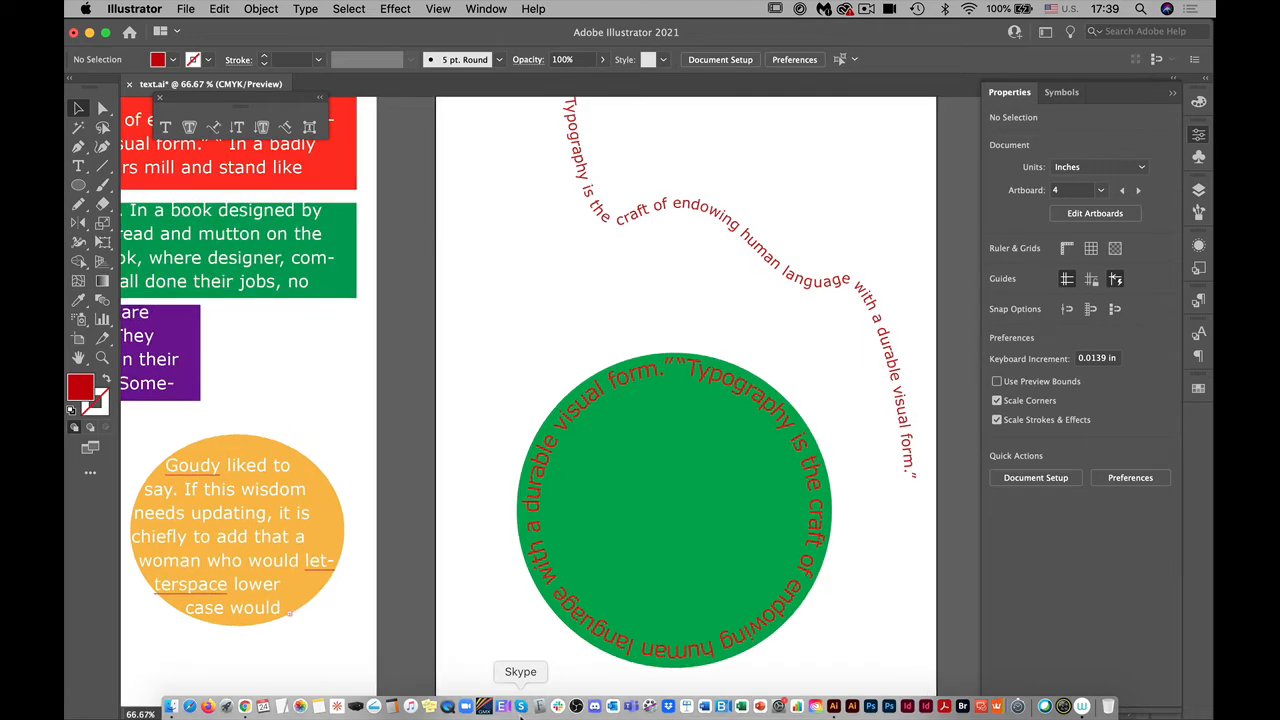
key("space")
left_click_drag(472, 652, 358, 470)
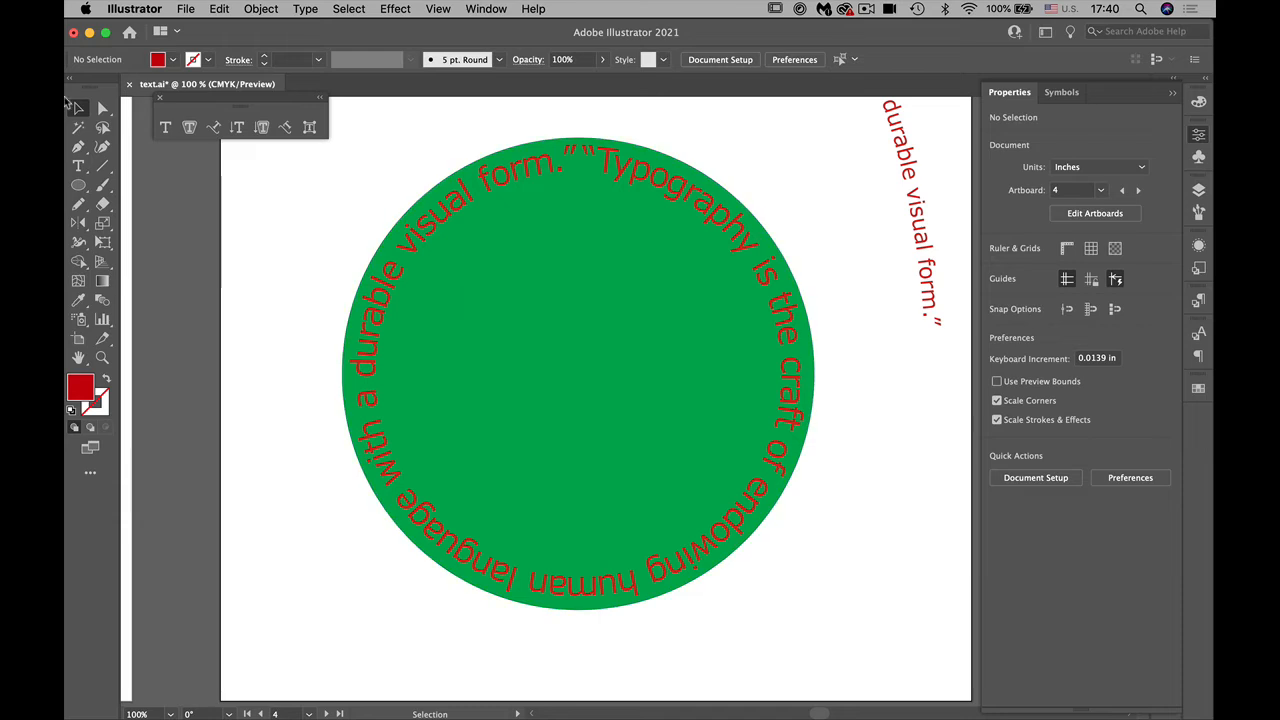
Step: Set the baseline shift of all the circular text to 12 pt, raise it slightly to clear the green circle's outer edge, and deselect it
left_click(78, 166)
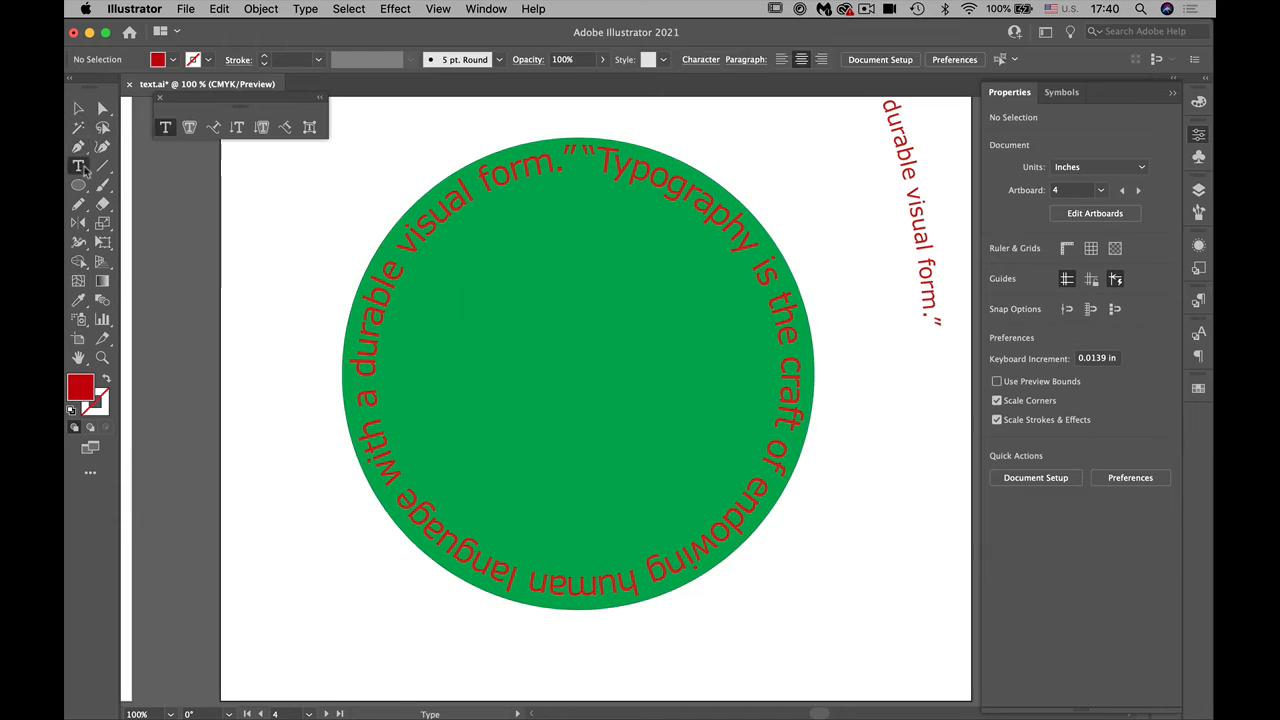
left_click(562, 150)
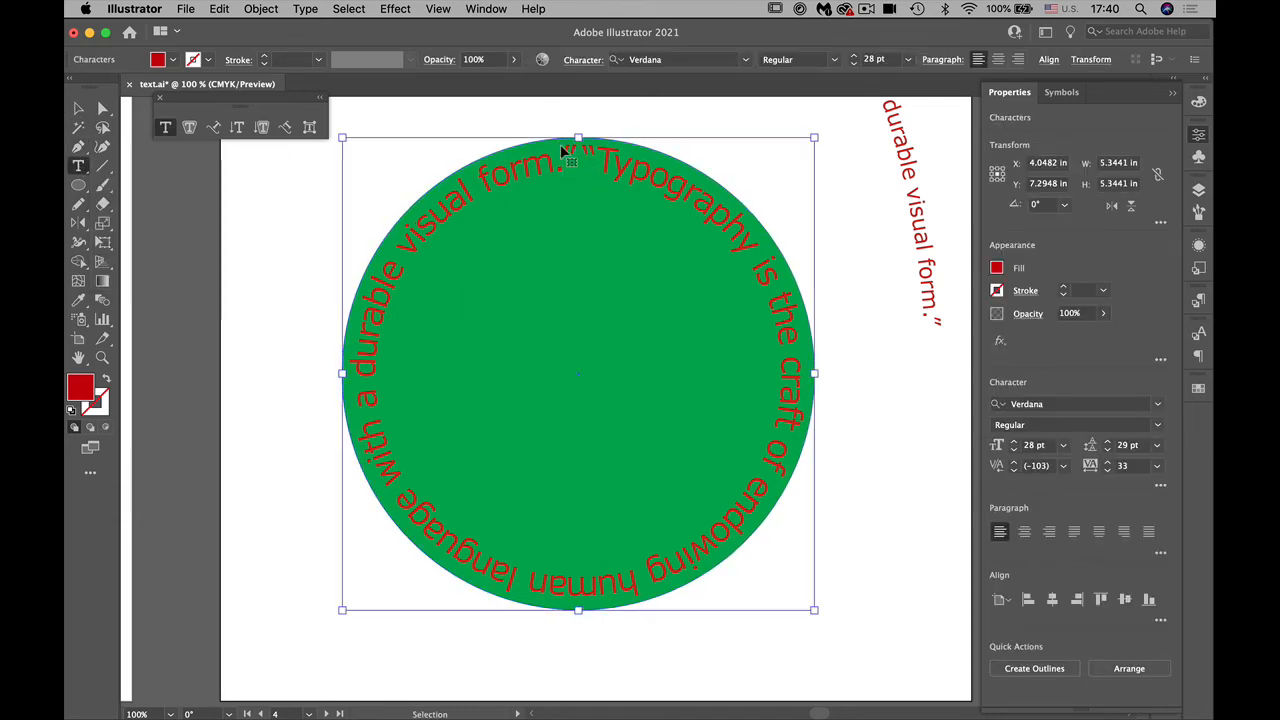
left_click(472, 188)
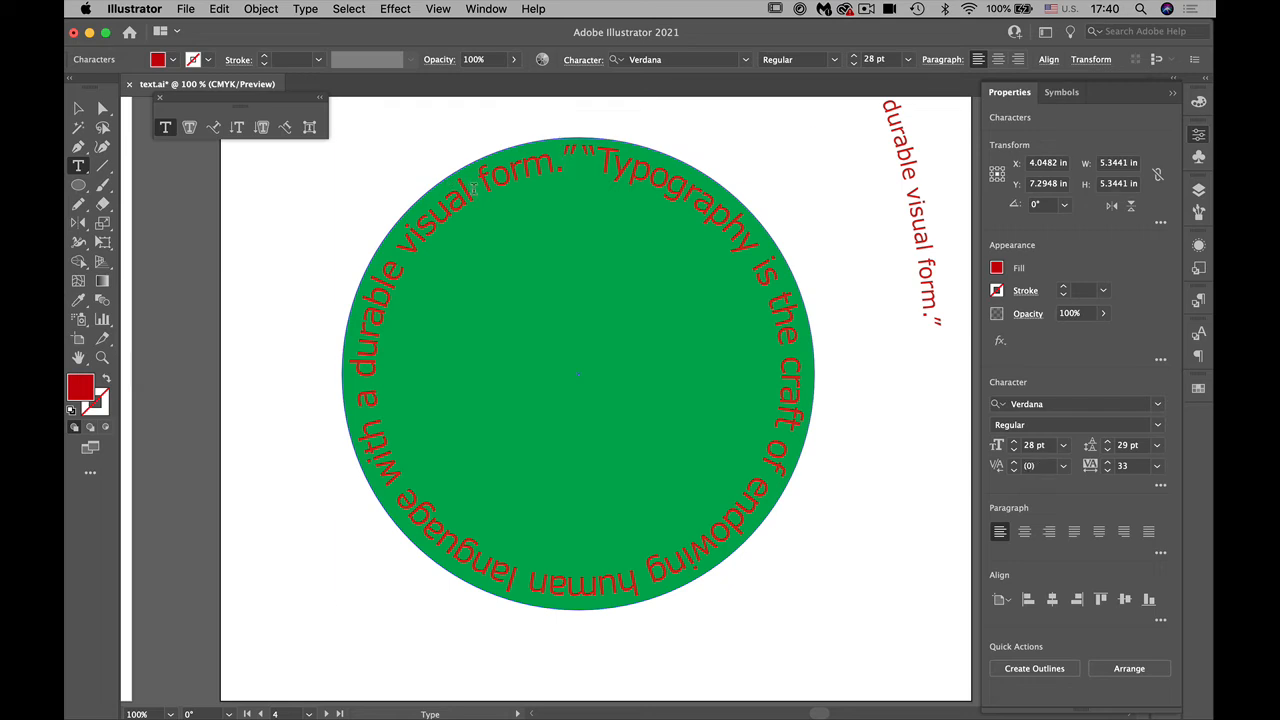
key("super+a")
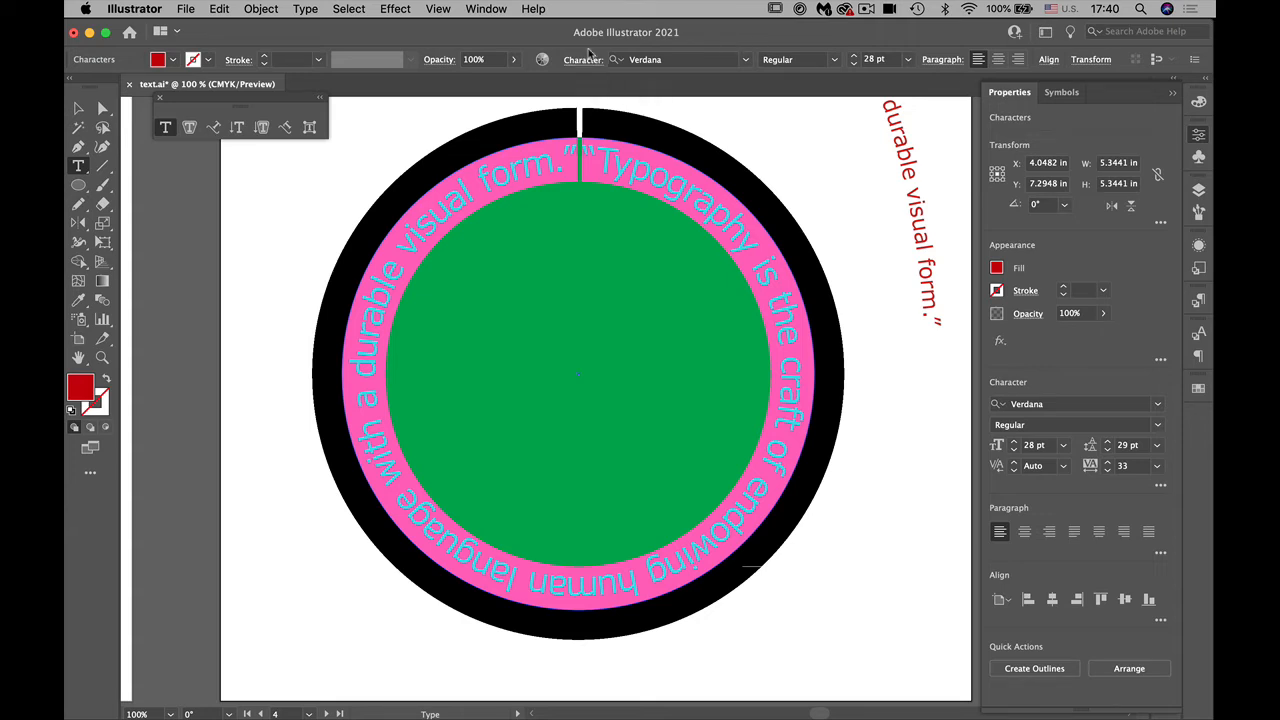
left_click(590, 61)
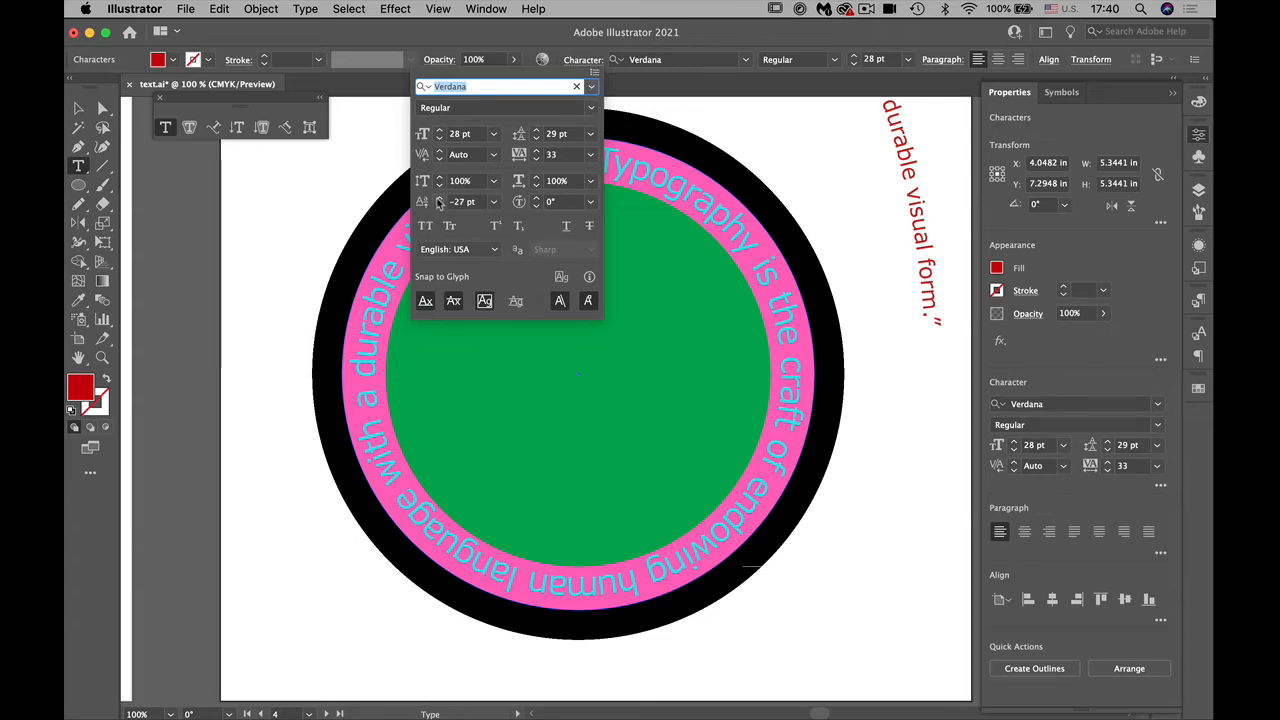
left_click(493, 201)
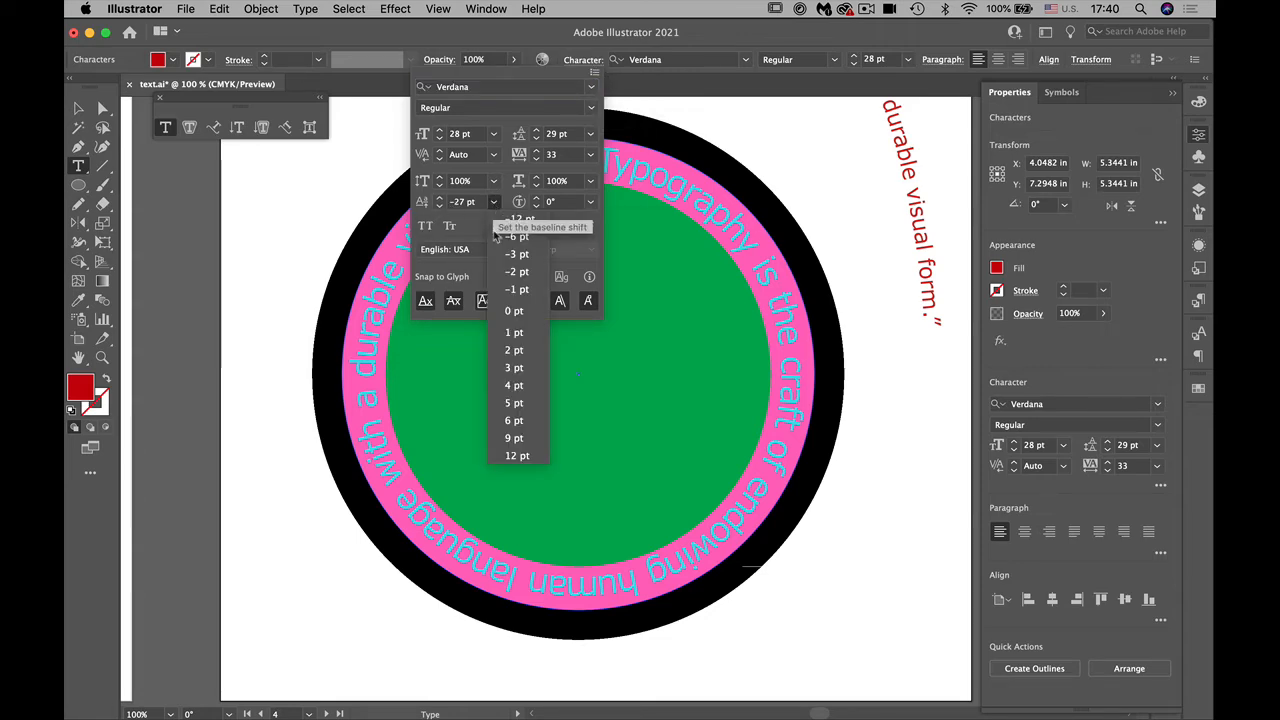
left_click(524, 456)
left_click(441, 202)
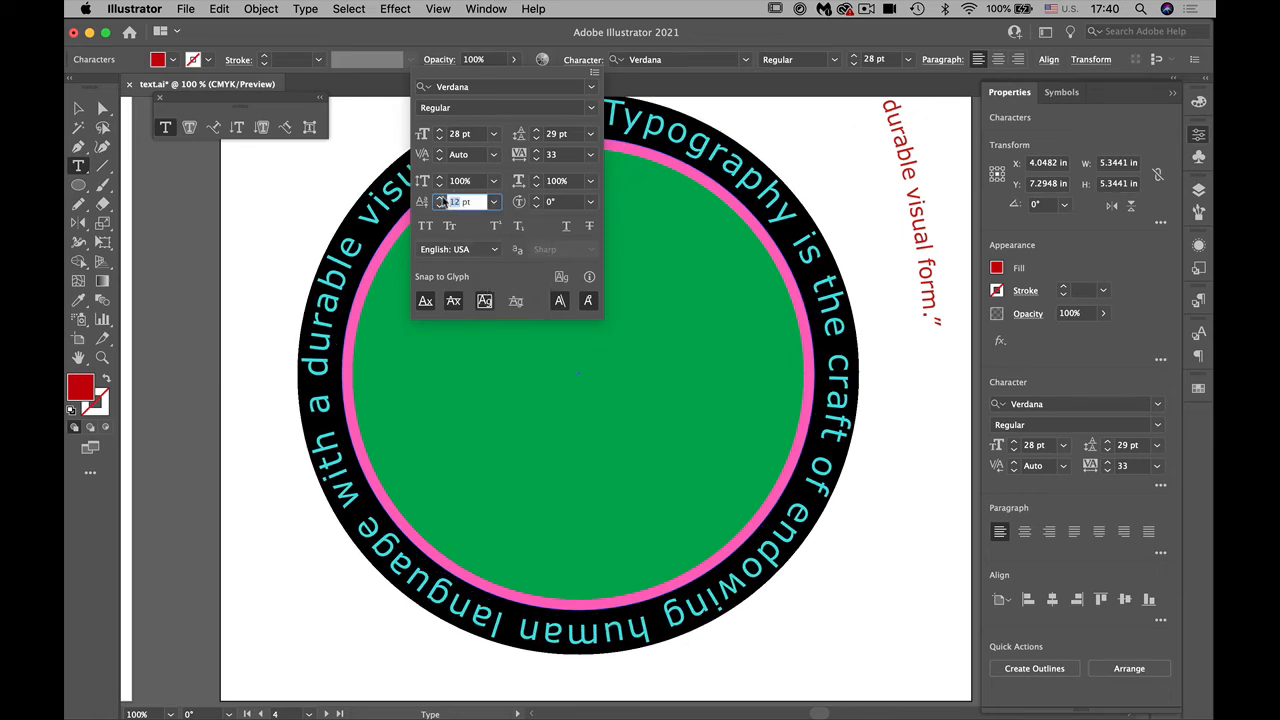
type("1")
key("Return")
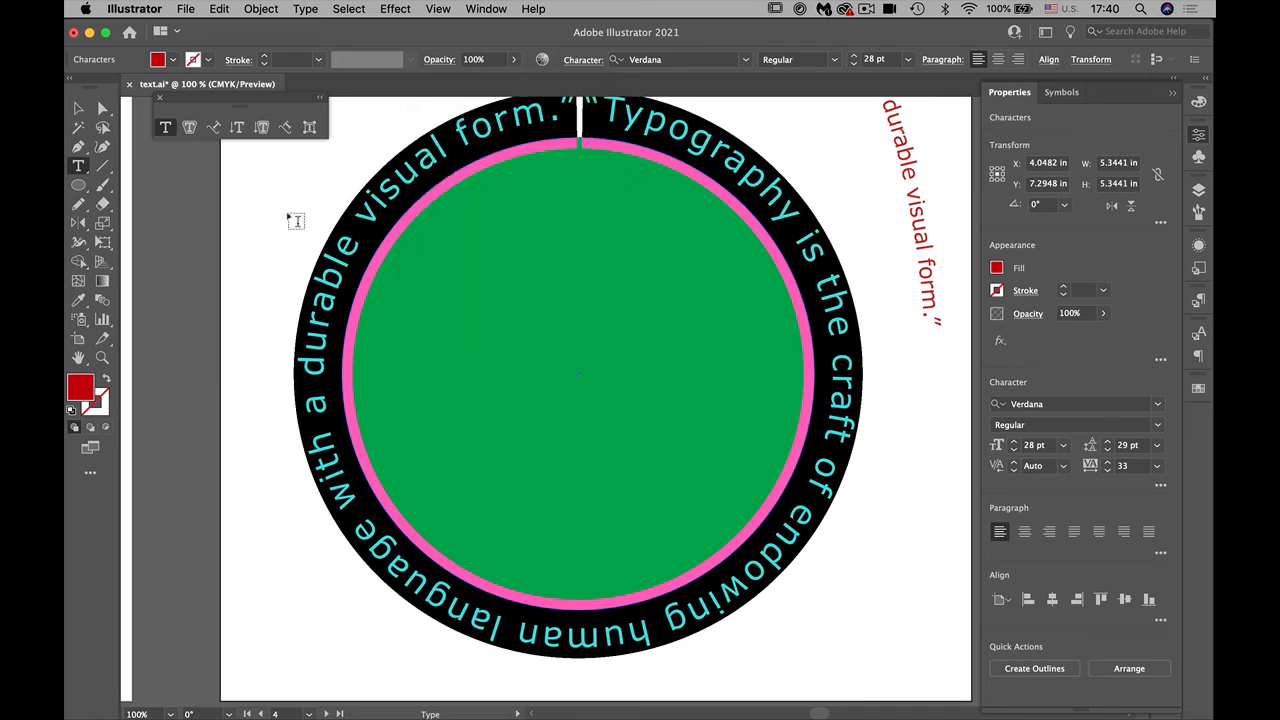
left_click(80, 109)
left_click(257, 231)
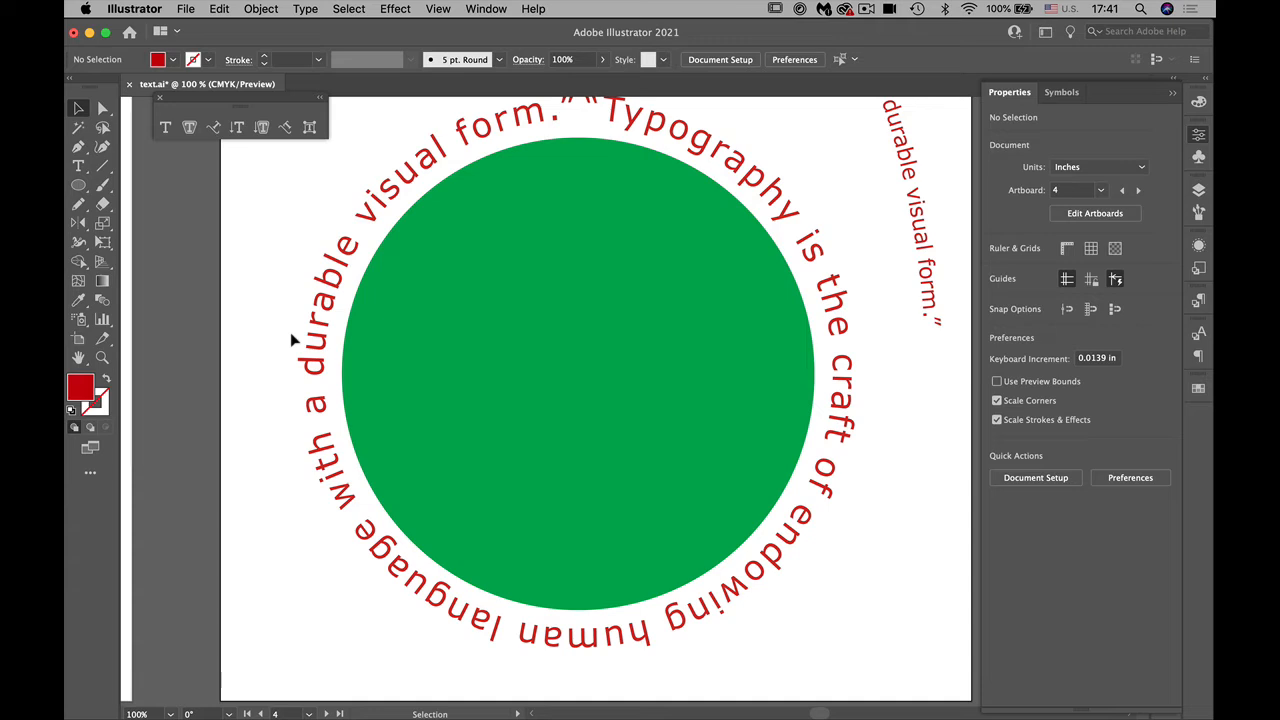
Step: Scale the green circle and its text down to about 2.15 in wide, move it beneath the wavy text, and deselect it
left_click(566, 391)
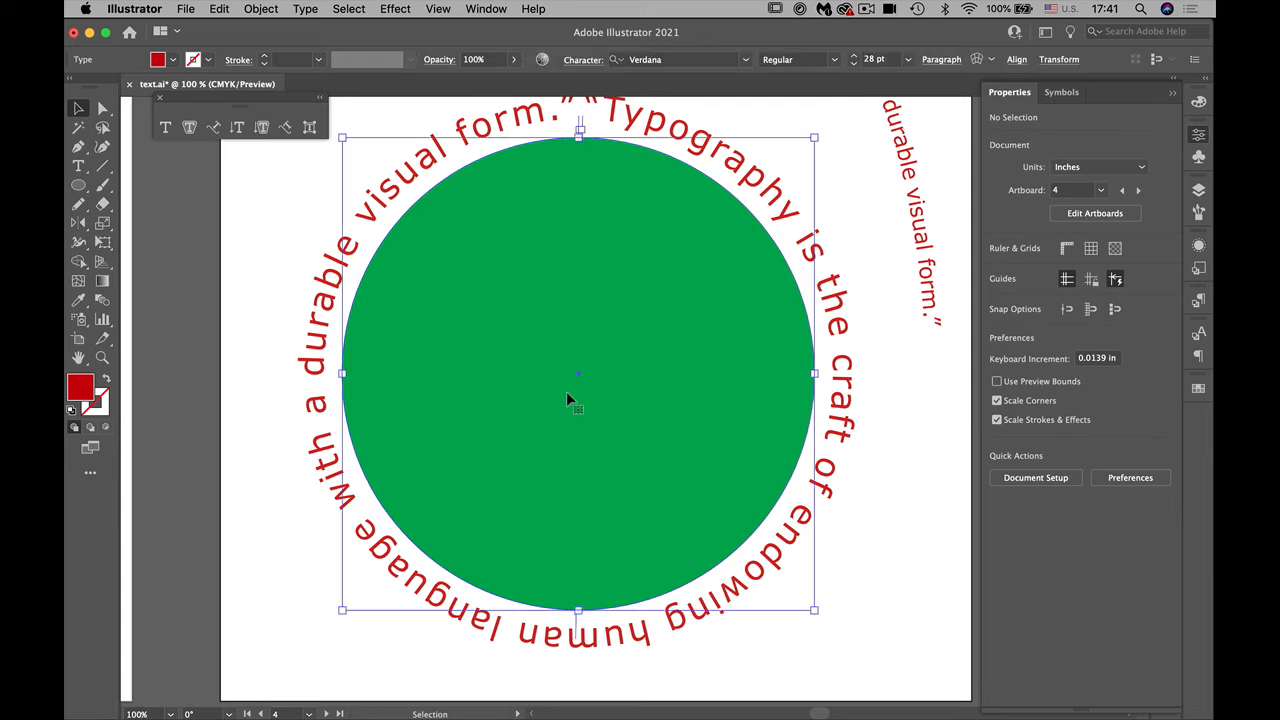
left_click_drag(817, 138, 597, 446)
left_click_drag(484, 514, 584, 222)
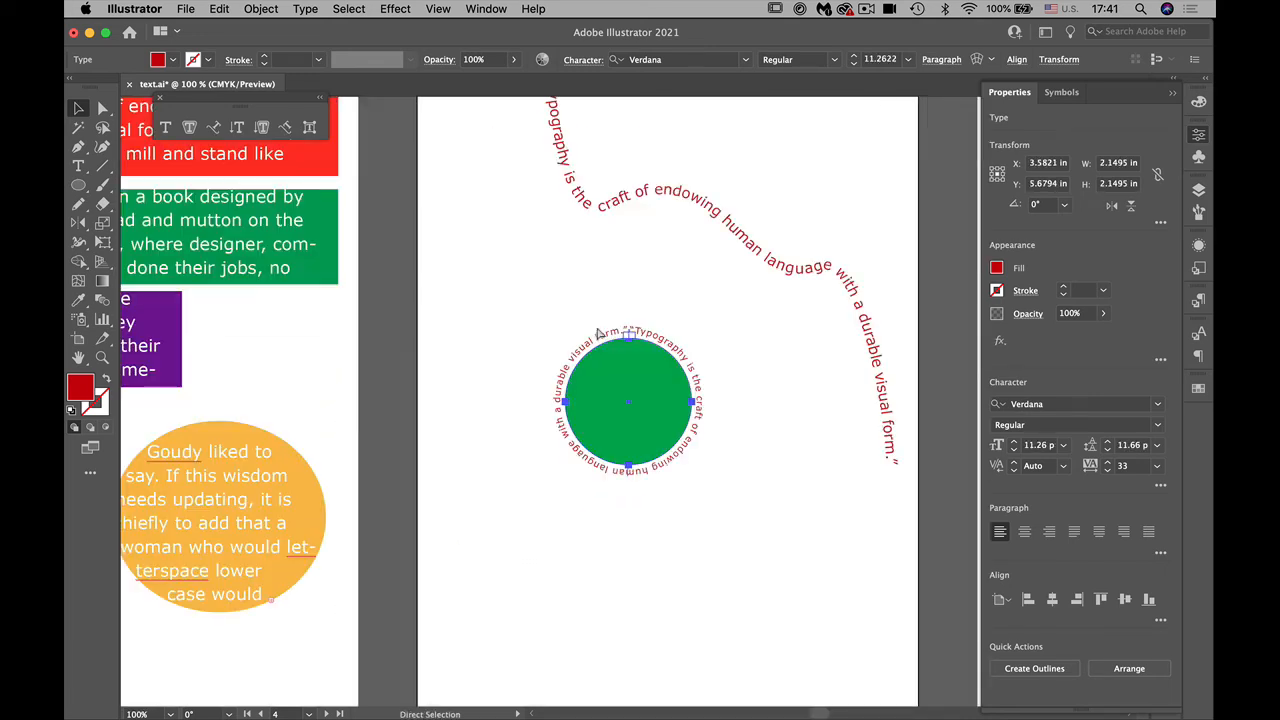
left_click_drag(630, 432, 547, 350)
left_click(755, 395)
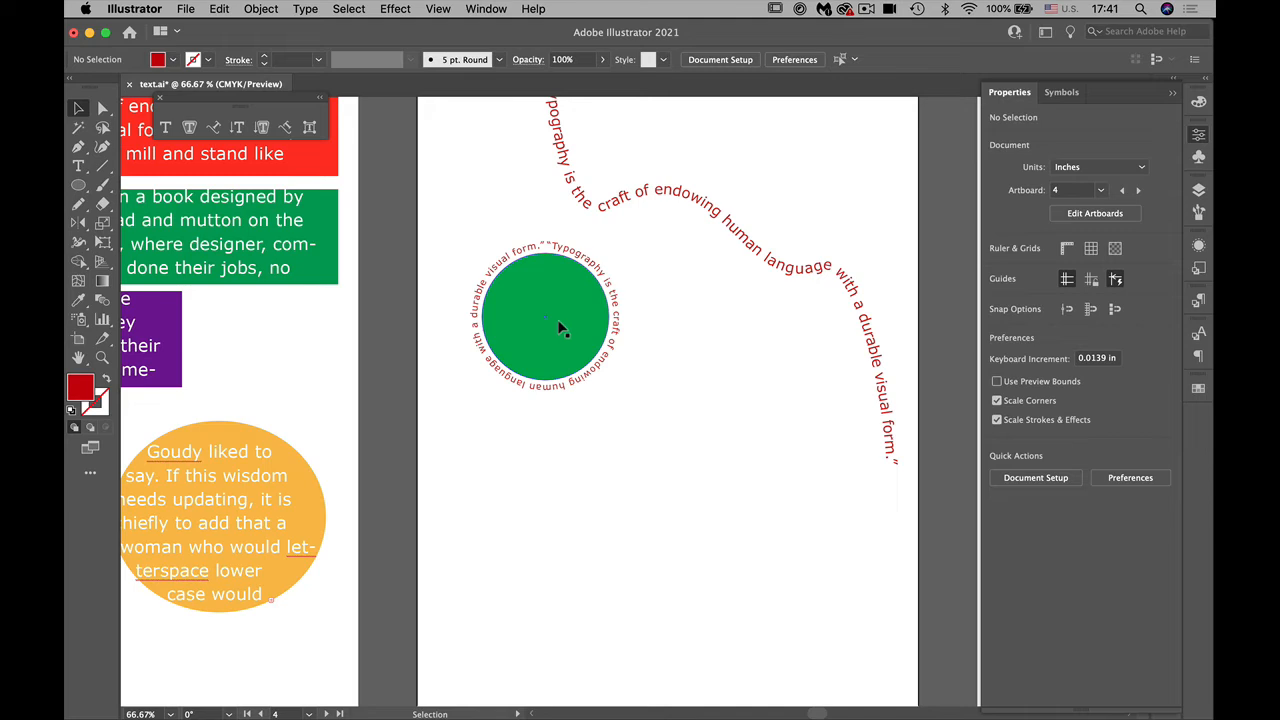
Step: Duplicate the green circle with its text alongside the original, and pull the copy's top anchor point down to form a crescent
left_click_drag(560, 328, 707, 327)
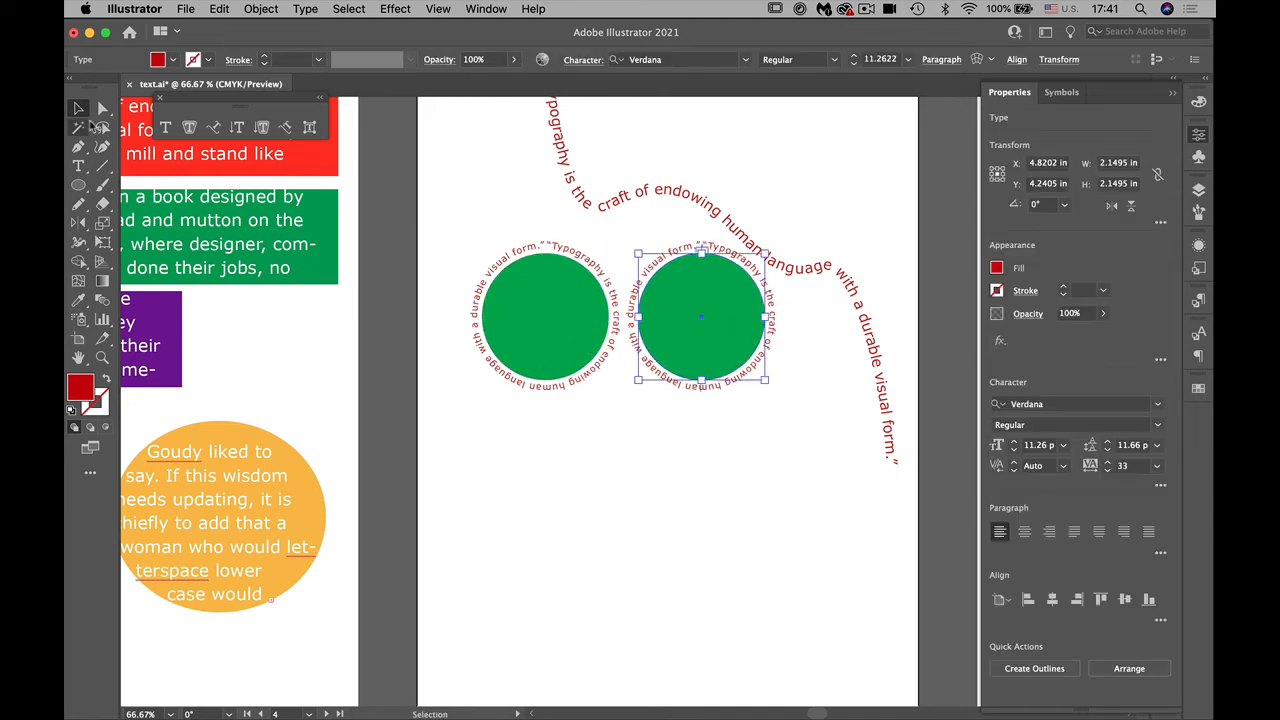
left_click(102, 108)
left_click(506, 486)
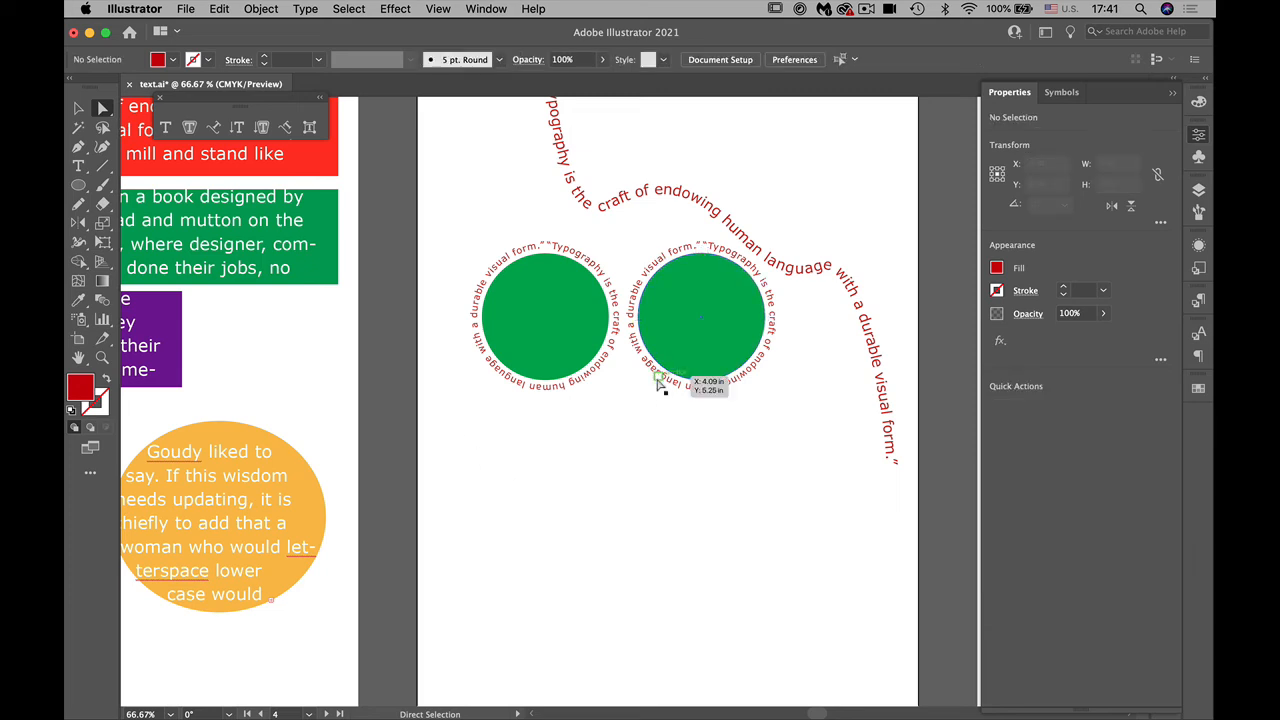
left_click_drag(706, 262, 706, 340)
left_click(757, 427)
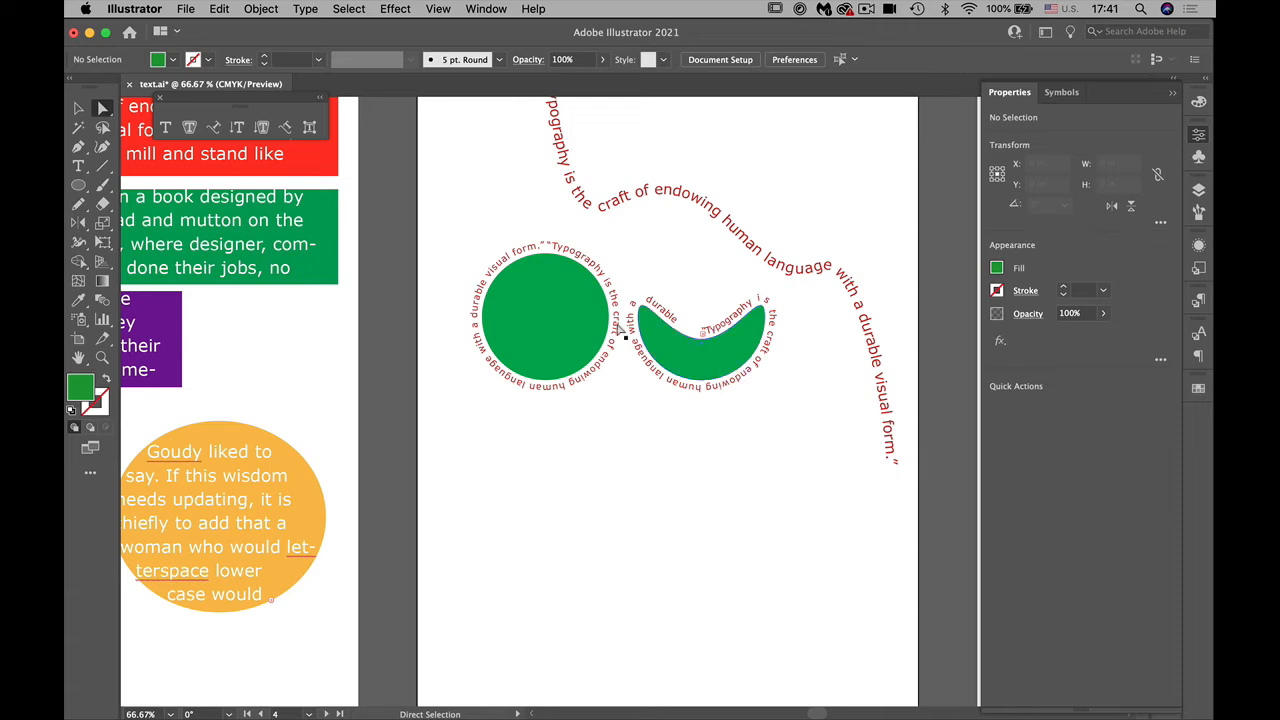
Step: Draw a larger circle below the green circle with the Ellipse tool
left_click(80, 185)
left_click_drag(83, 185, 125, 222)
left_click_drag(576, 525, 655, 429)
Step: Fill the new circle with the yellow-green swatch and deselect it
left_click(1195, 141)
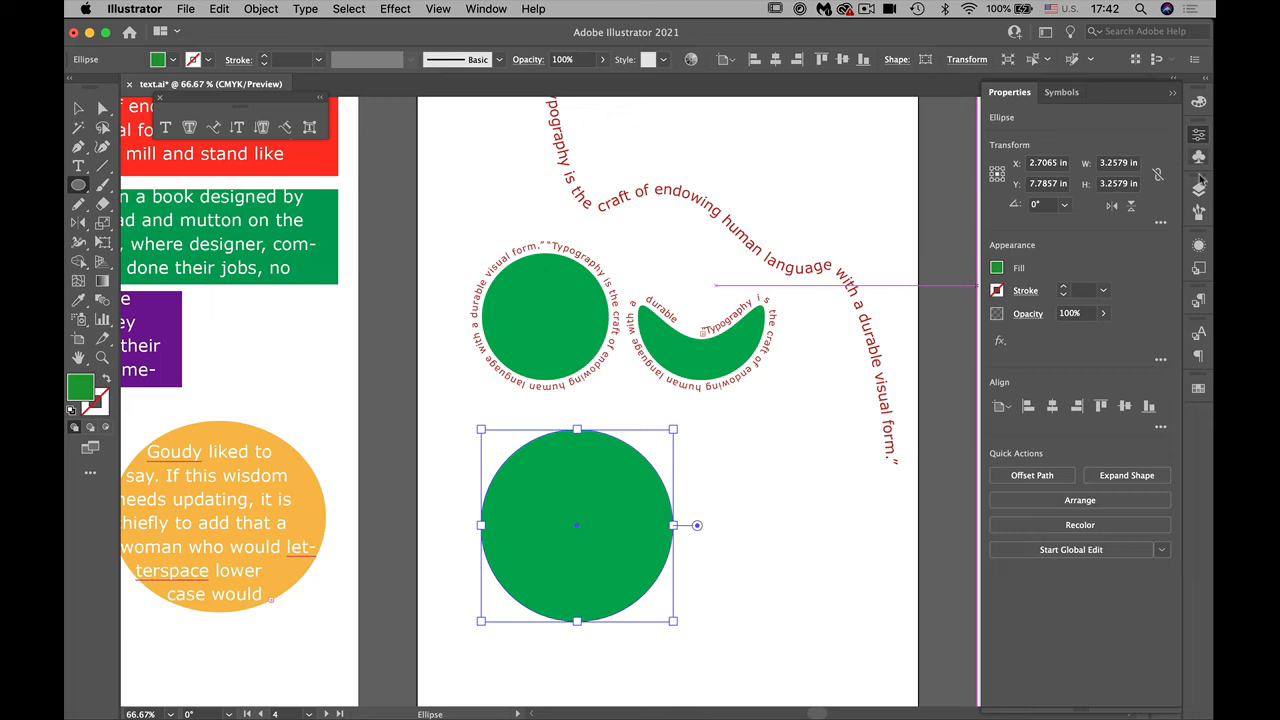
left_click(1198, 389)
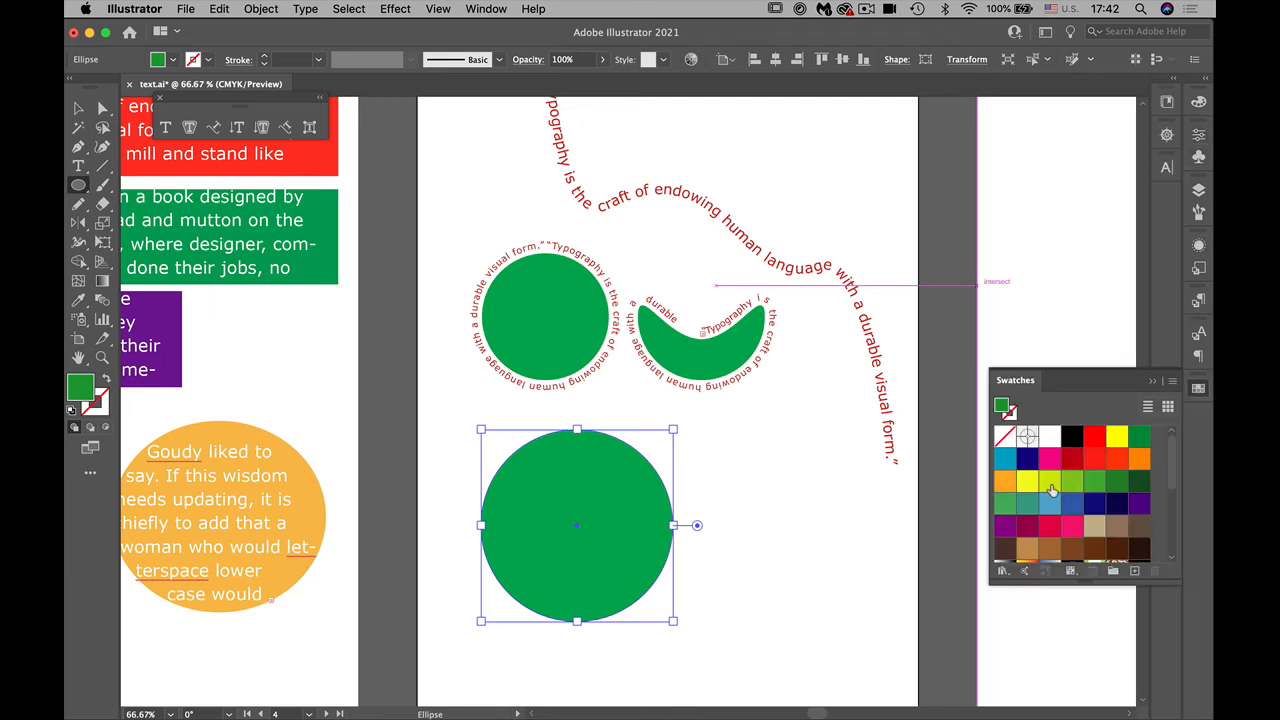
left_click(1049, 484)
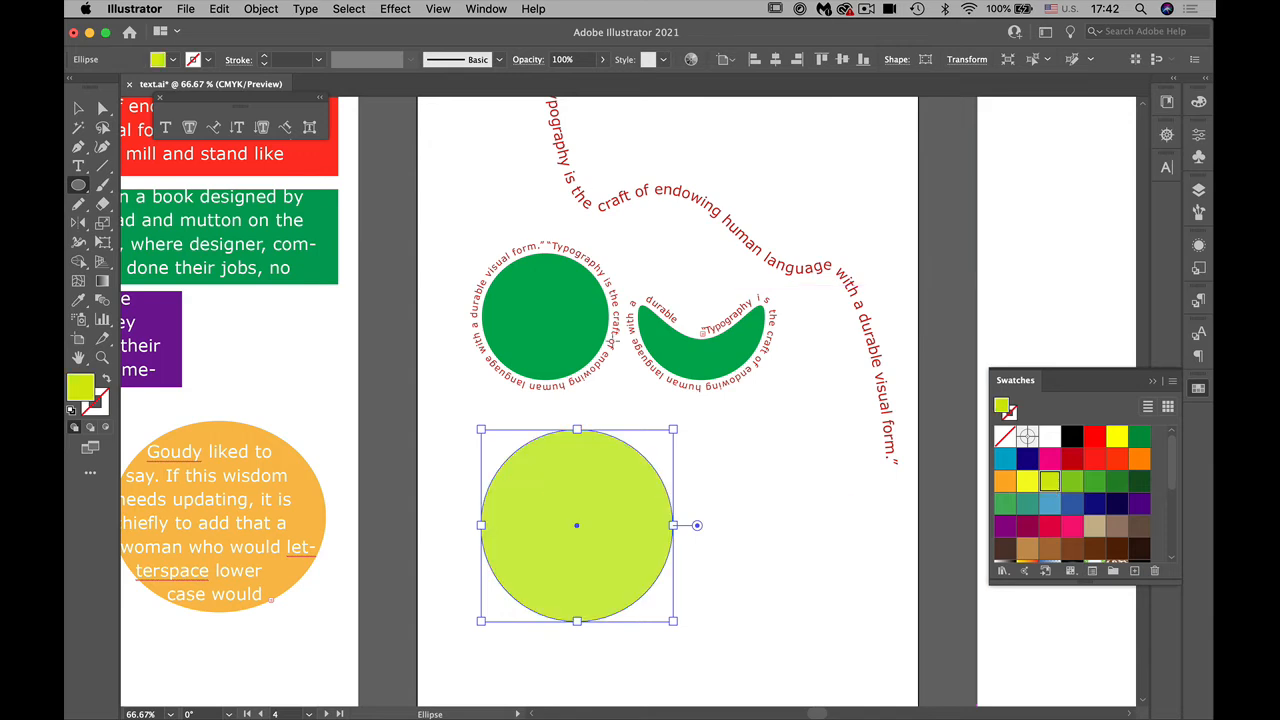
left_click(78, 107)
left_click(790, 505)
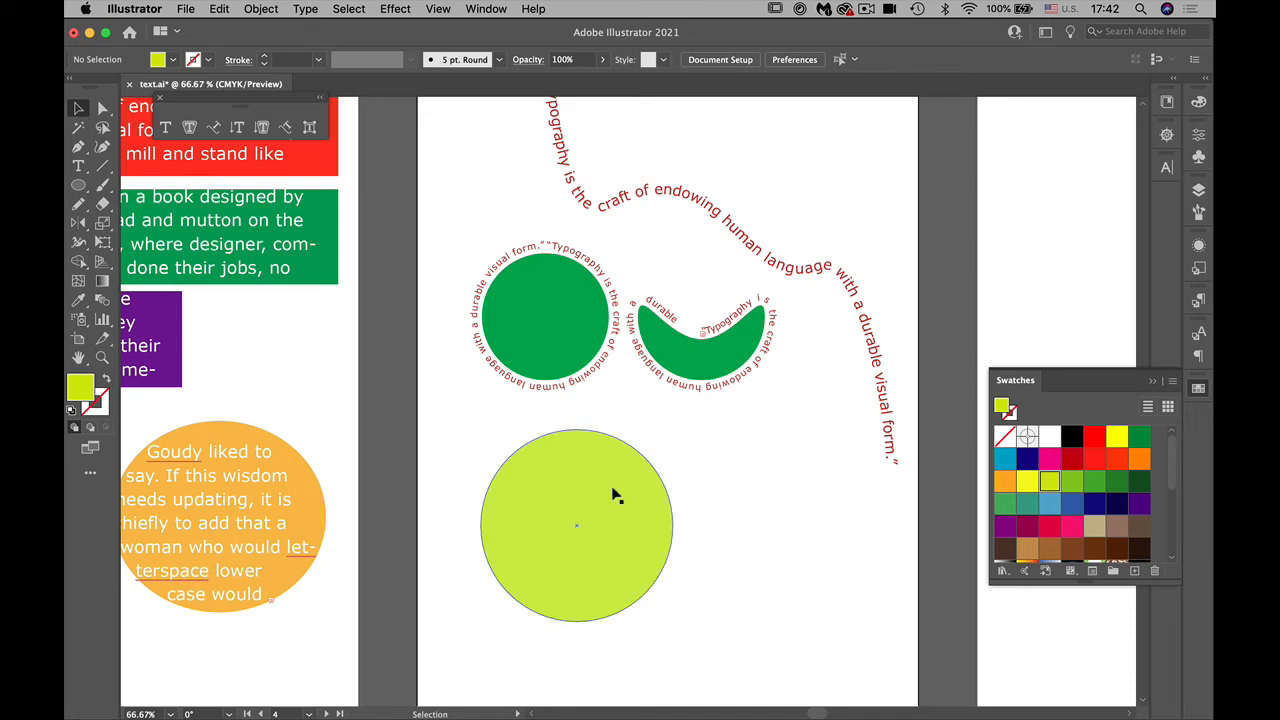
Step: Copy the yellow-green circle and paste the duplicate directly in front of it
left_click(604, 500)
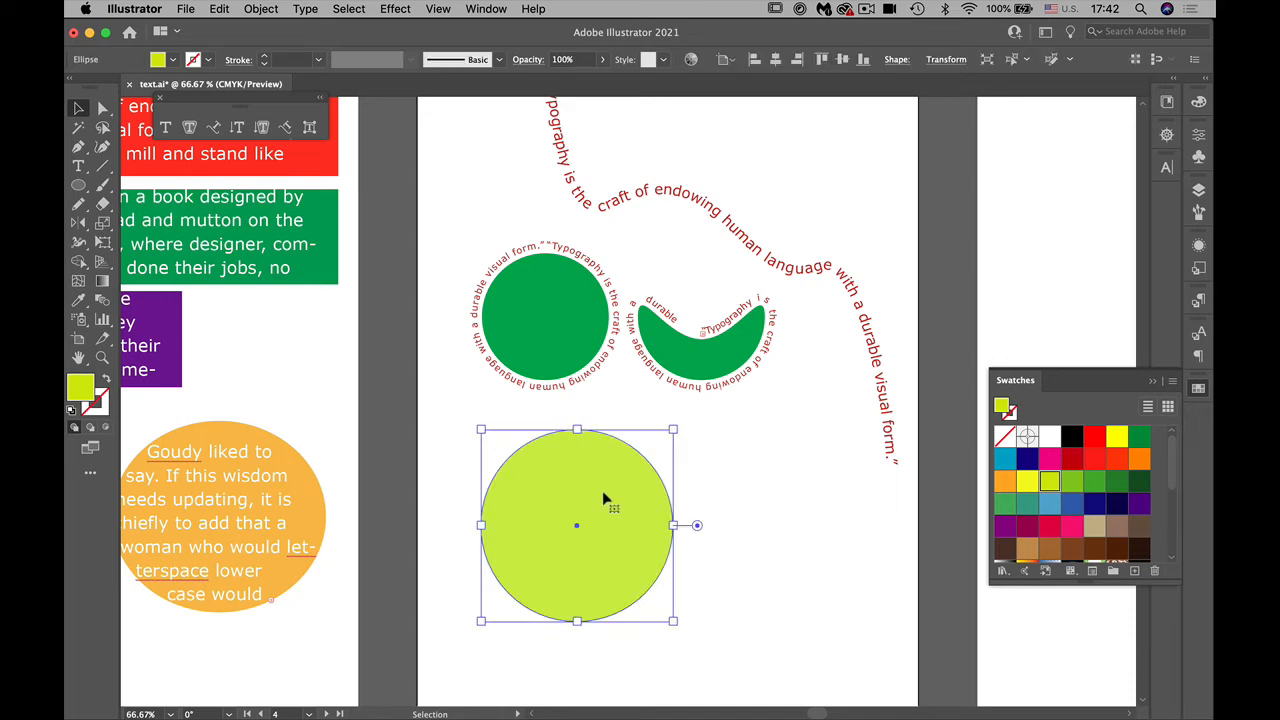
left_click(221, 9)
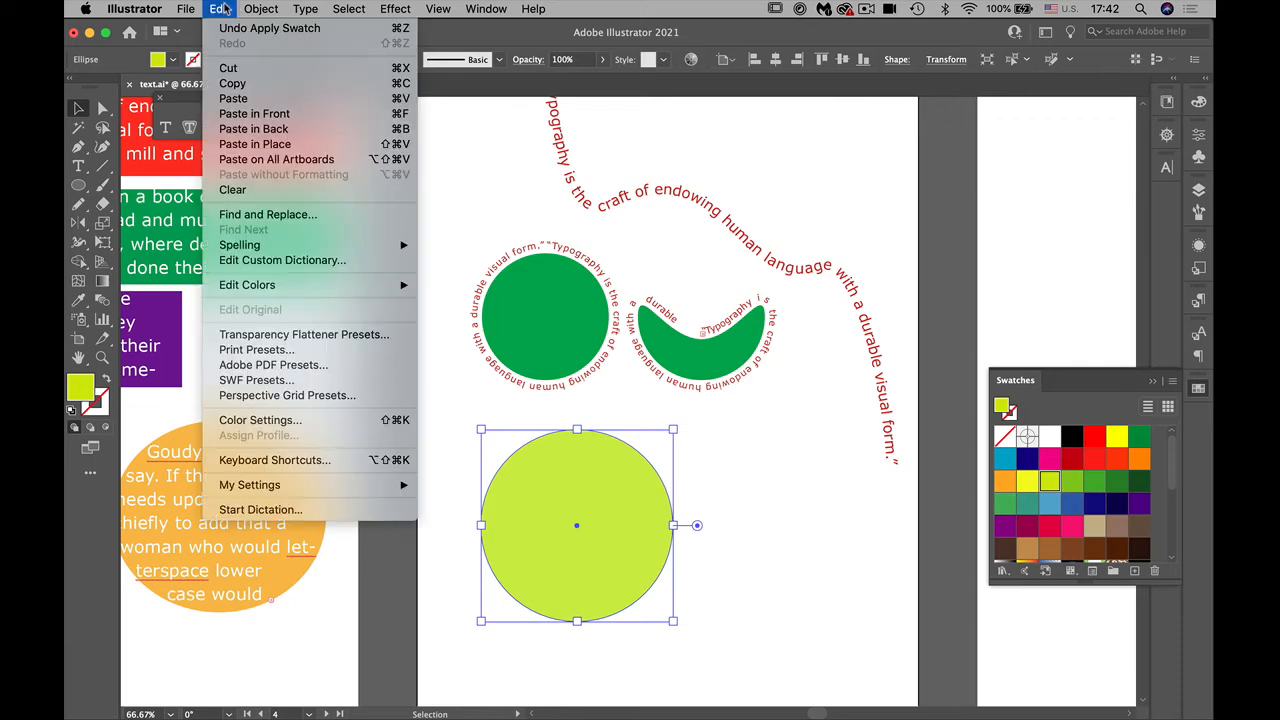
left_click(232, 84)
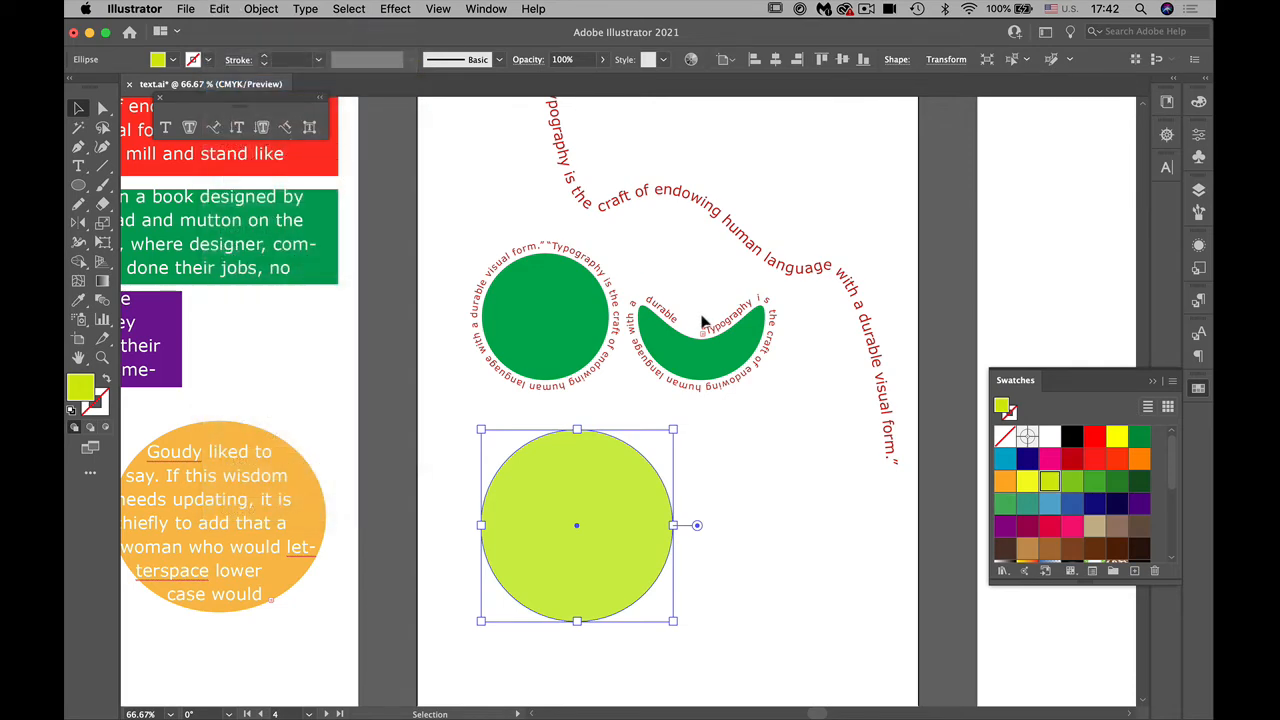
left_click(215, 9)
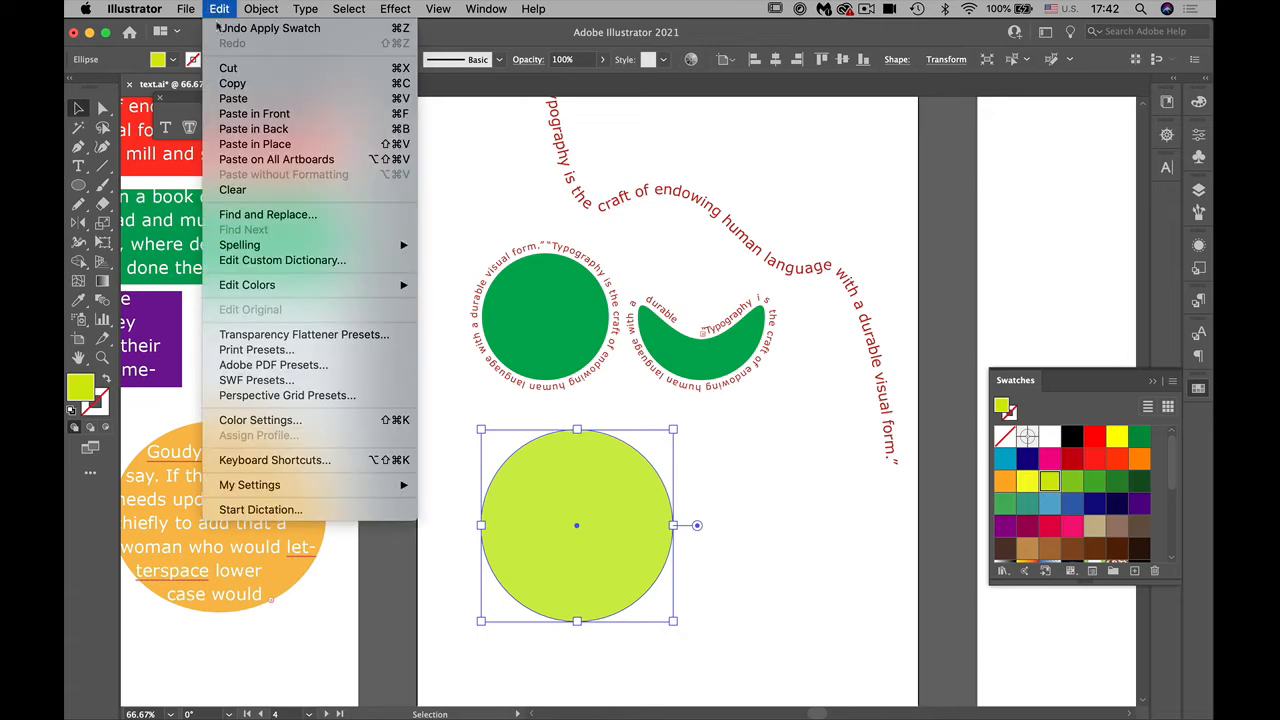
left_click(245, 113)
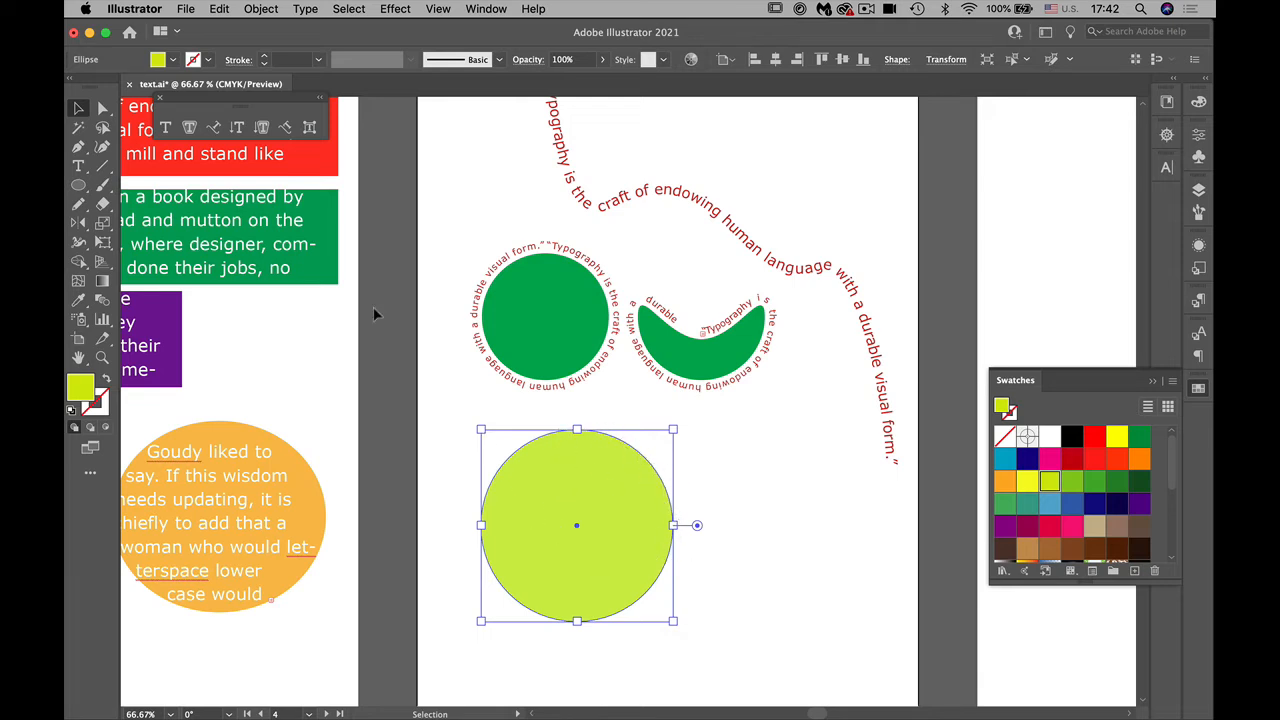
Step: Scale the front yellow-green circle uniformly to 80% around its centre and deselect it
left_click(108, 226)
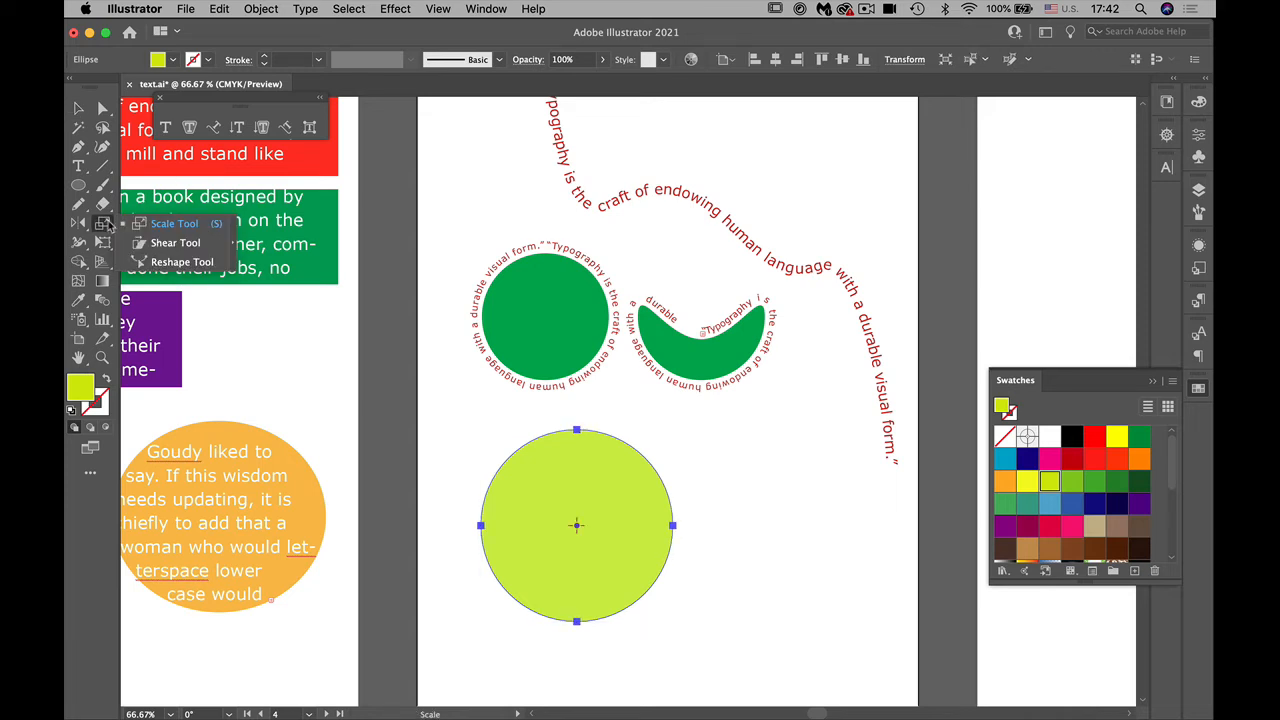
double_click(104, 224)
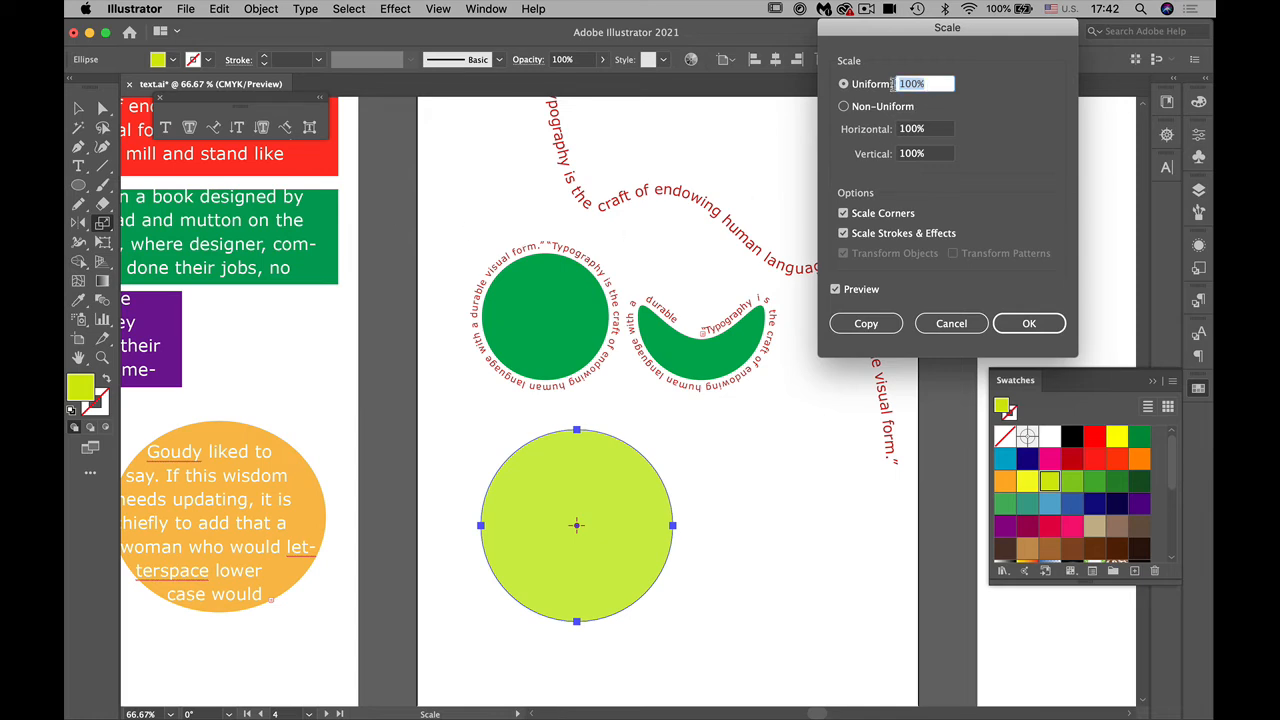
type("80")
left_click(835, 289)
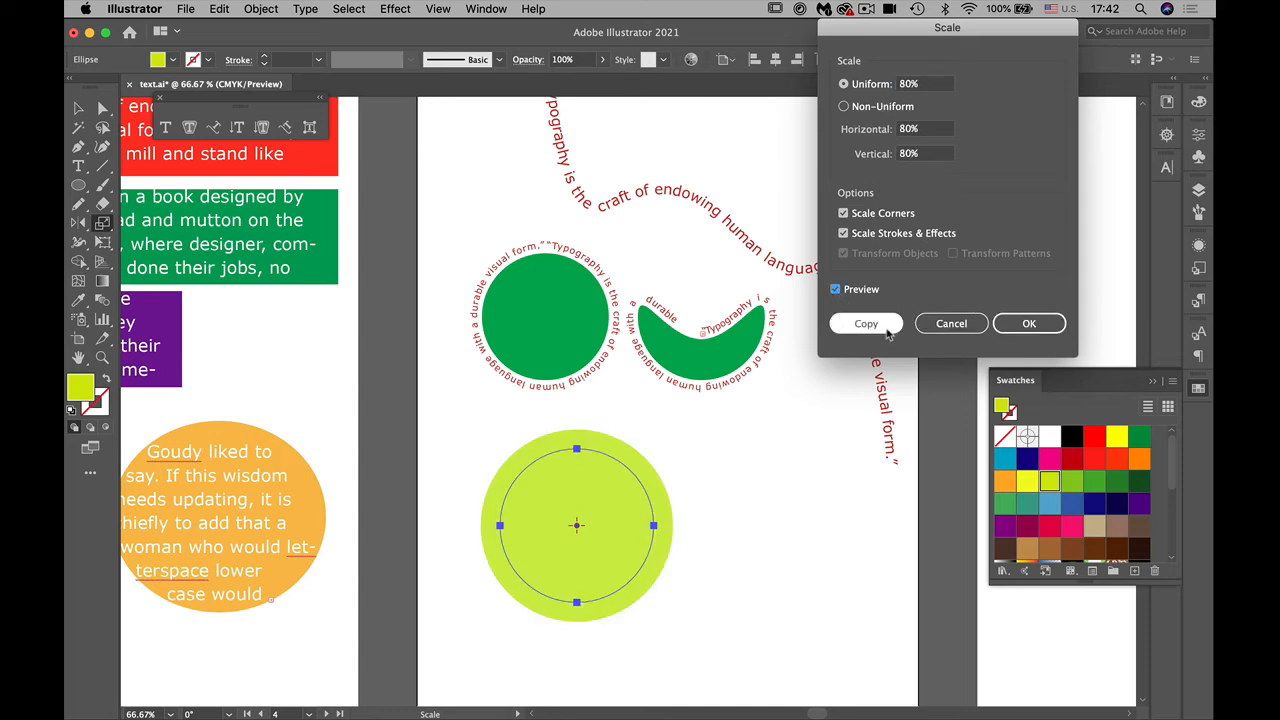
left_click(1026, 323)
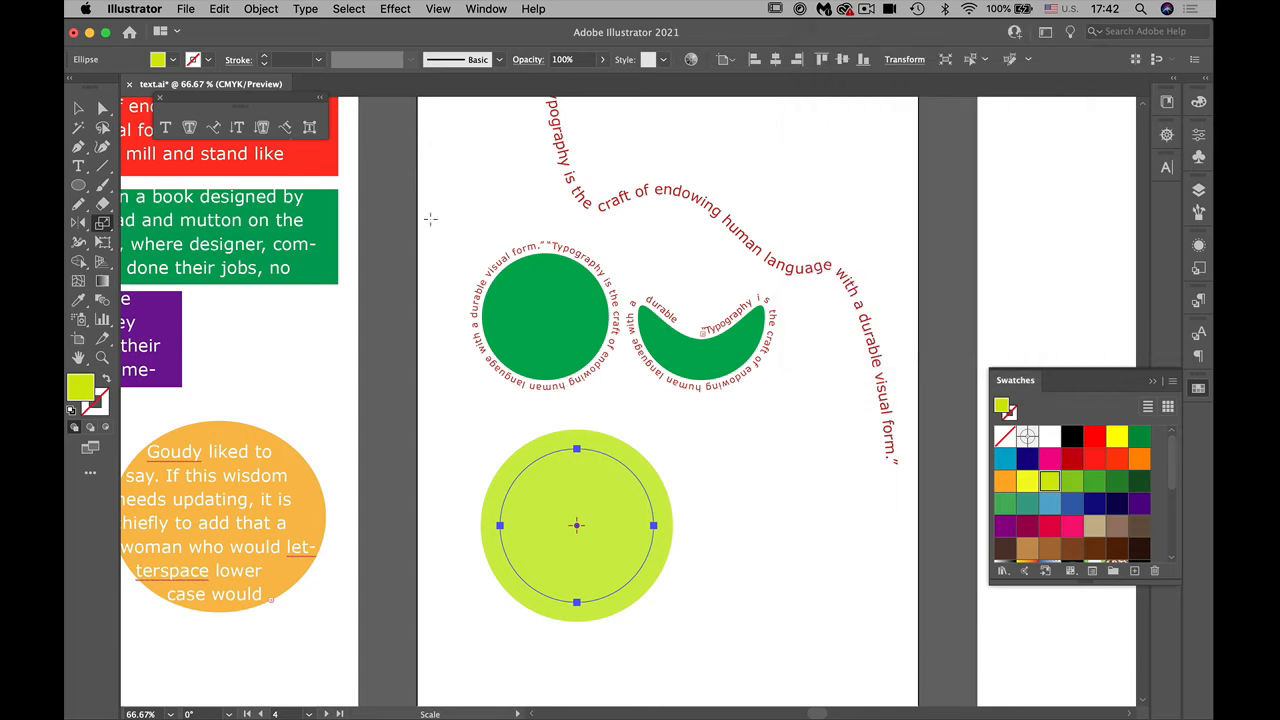
left_click(79, 107)
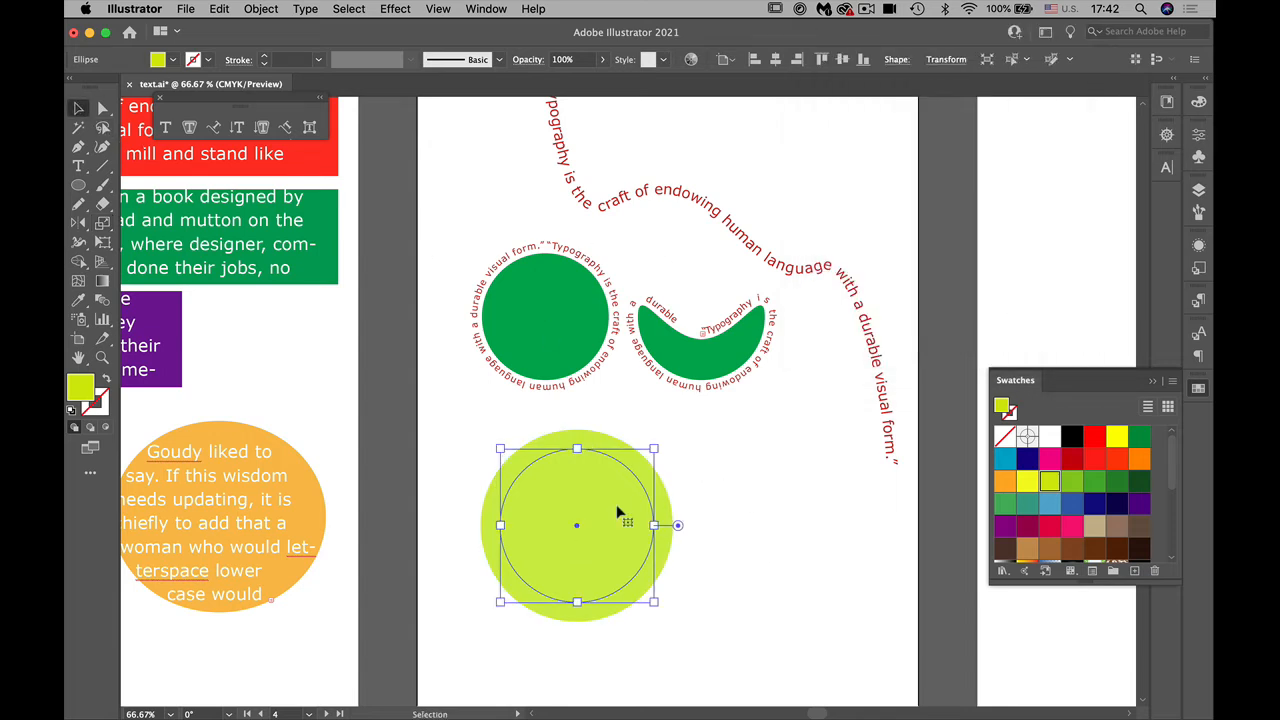
left_click(768, 530)
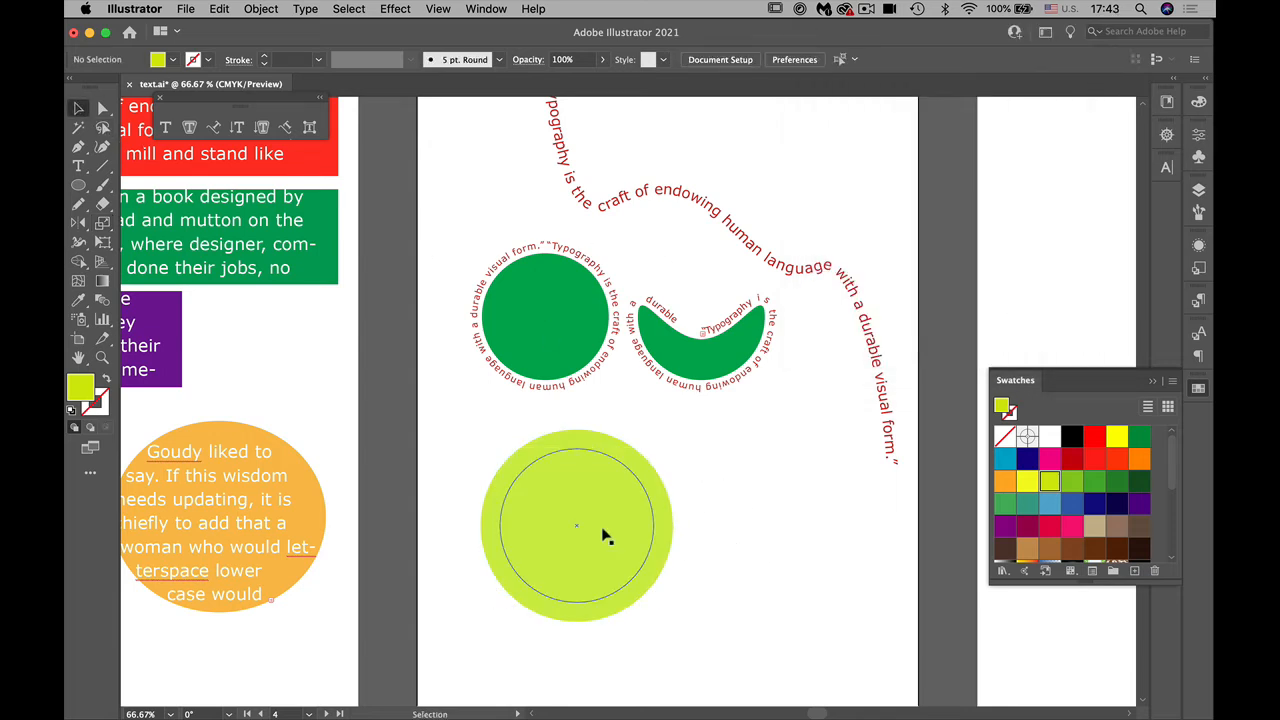
Step: Turn the outer yellow-green circle into a type path with the Type on a Path tool, and paste the clipboard contents along it
key("a")
key("super+equal")
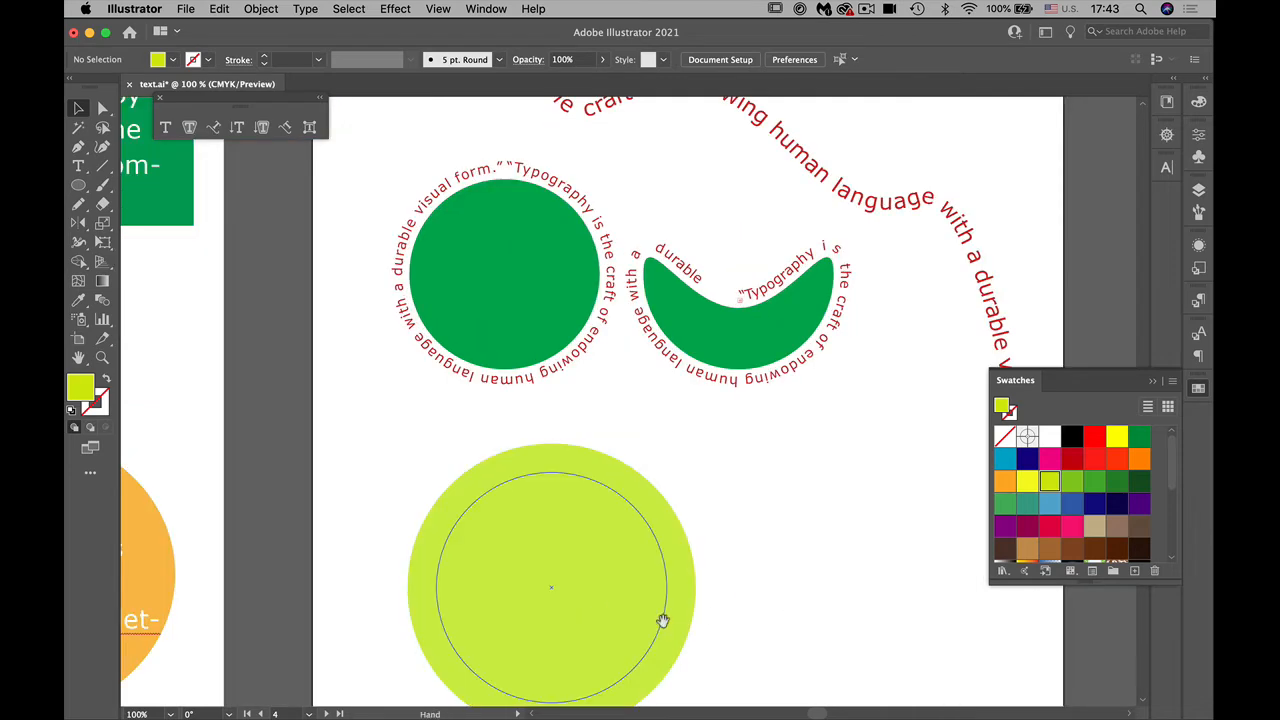
scroll(660, 560, "down", 4)
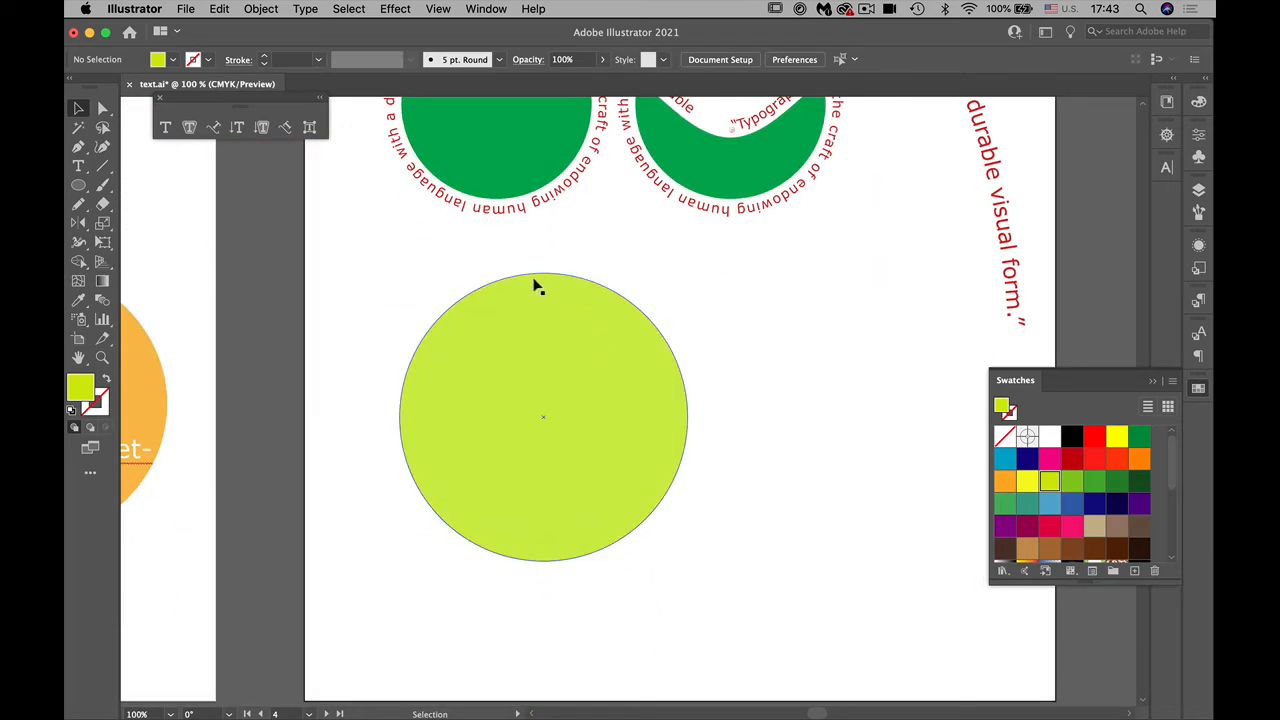
left_click(79, 166)
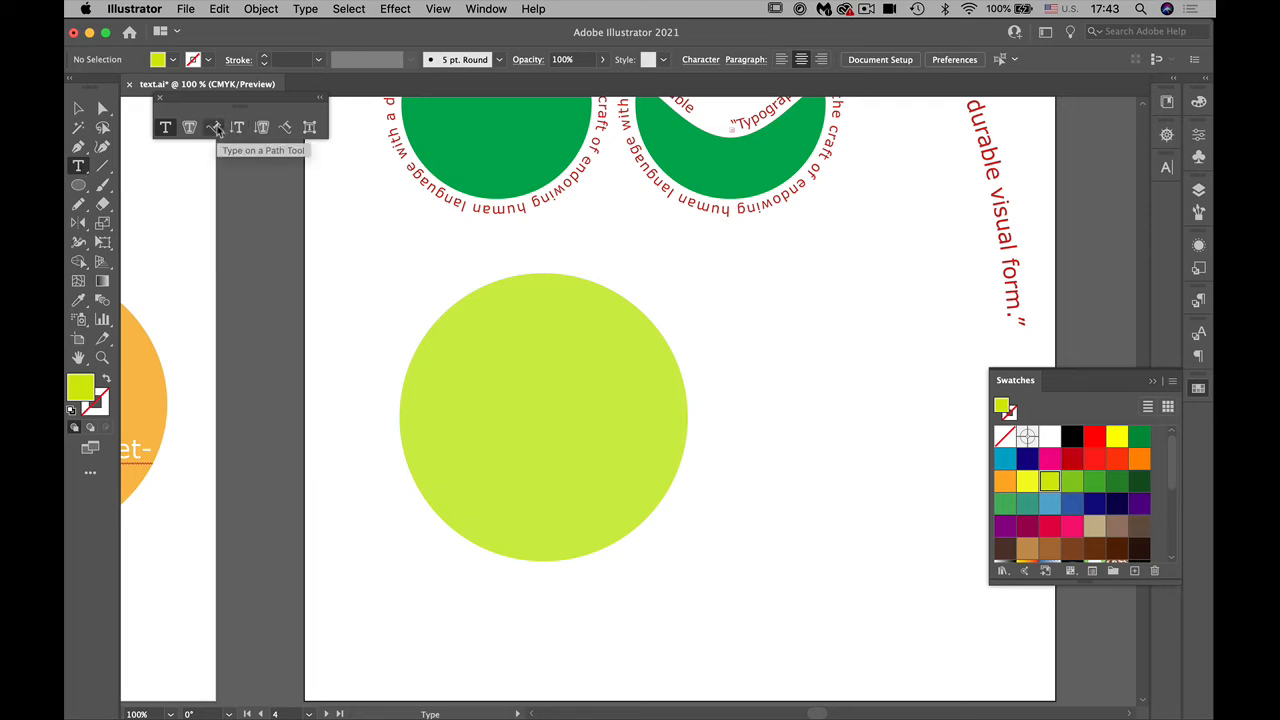
left_click(214, 128)
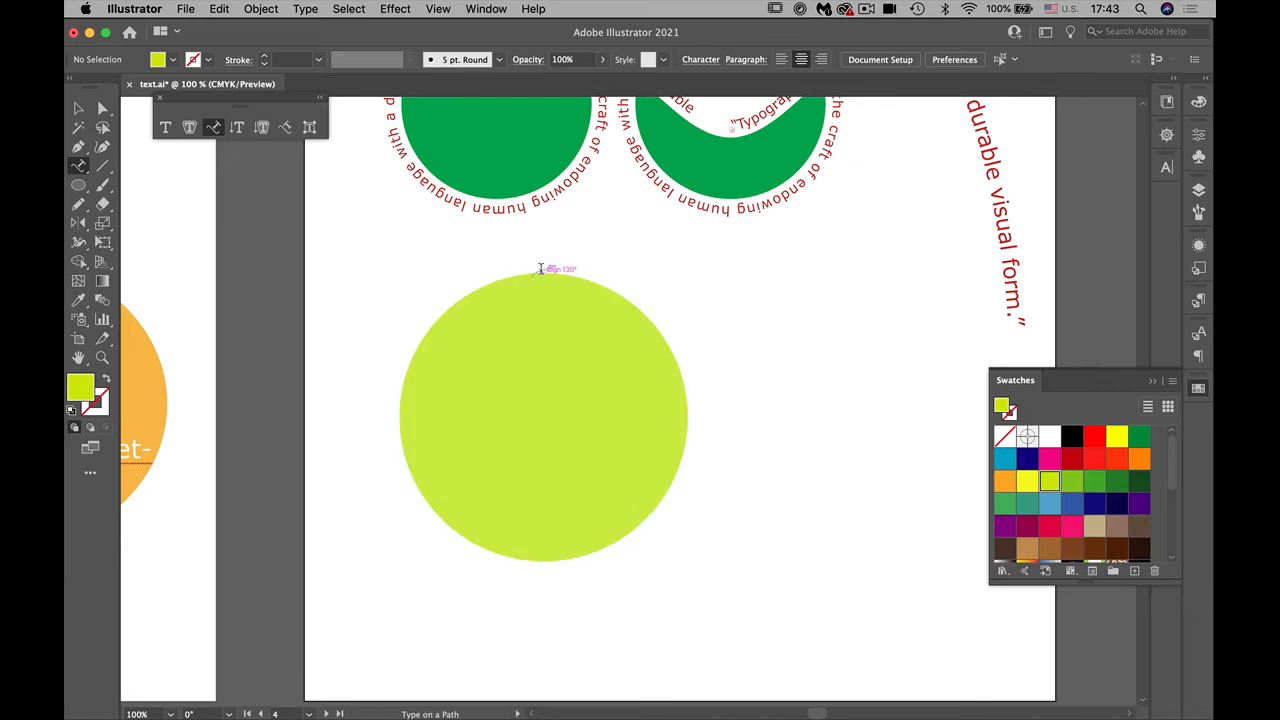
left_click(540, 270)
type("<svg id=\"Layer_4\" data-name=\"Layer 4\"")
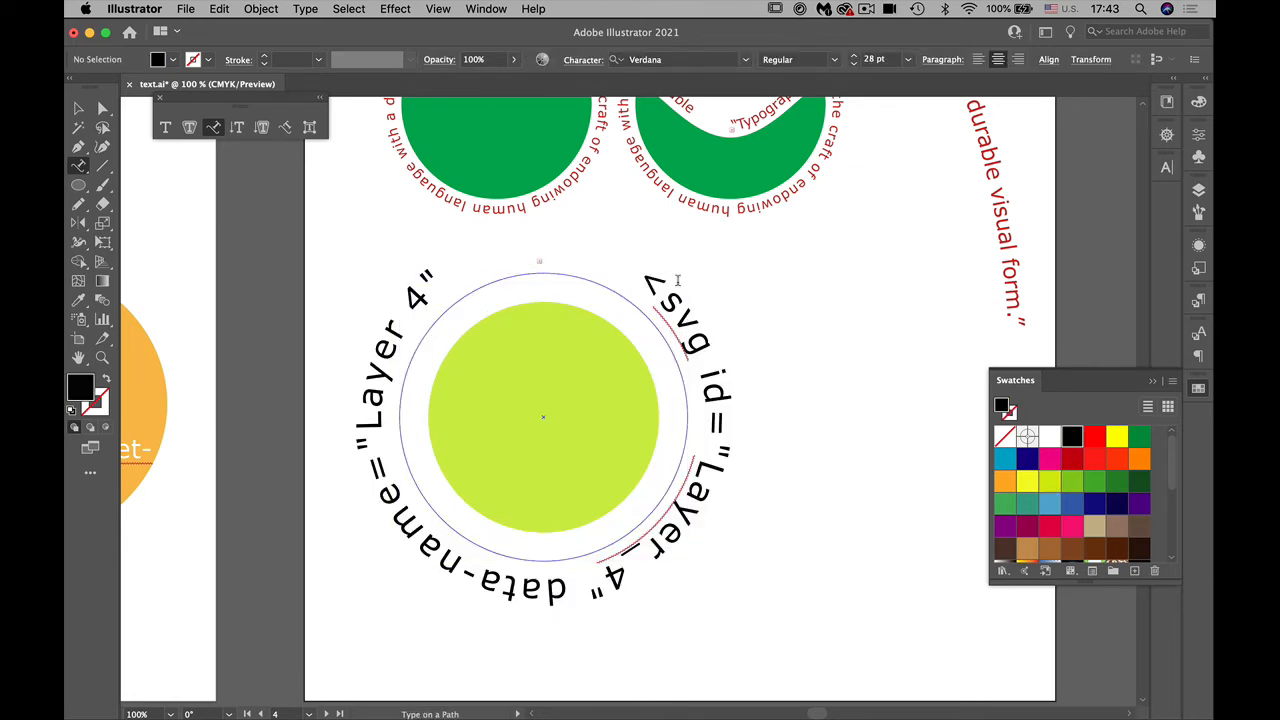
Step: Copy the typography quote around the full green circle and paste it over the SVG text around the yellow-green circle
left_click(816, 168)
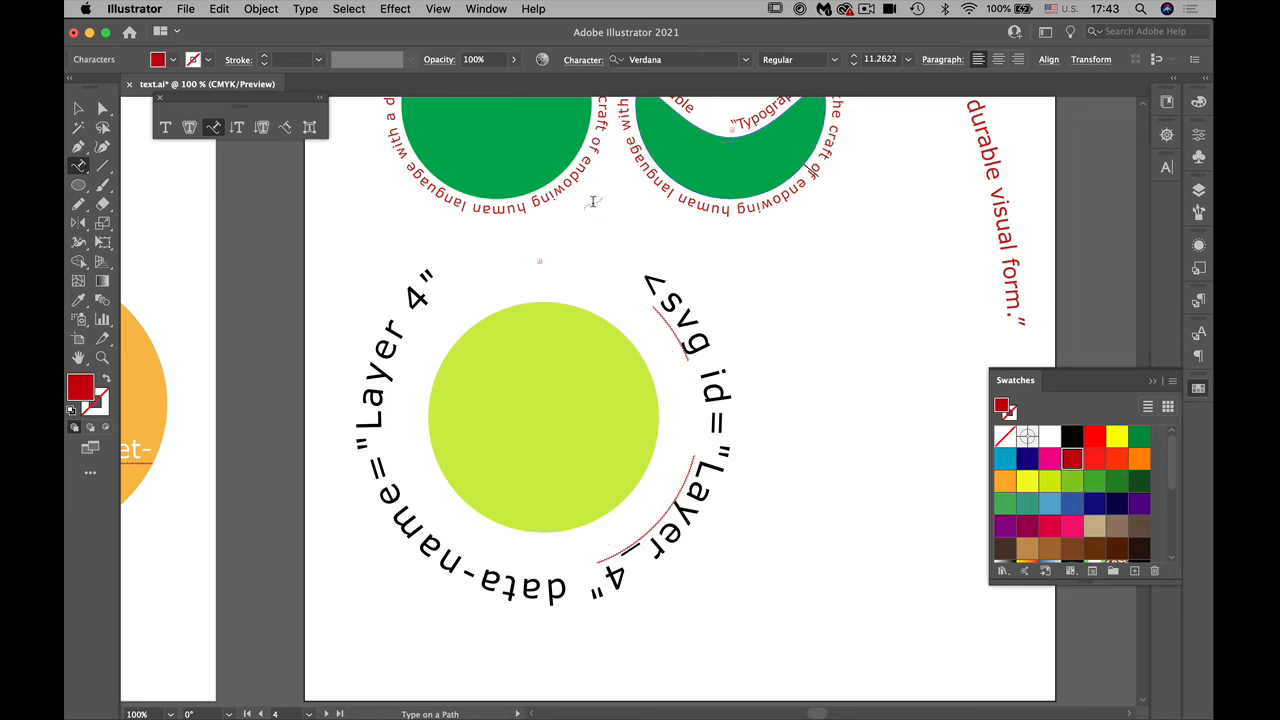
left_click(558, 192)
key("super+a")
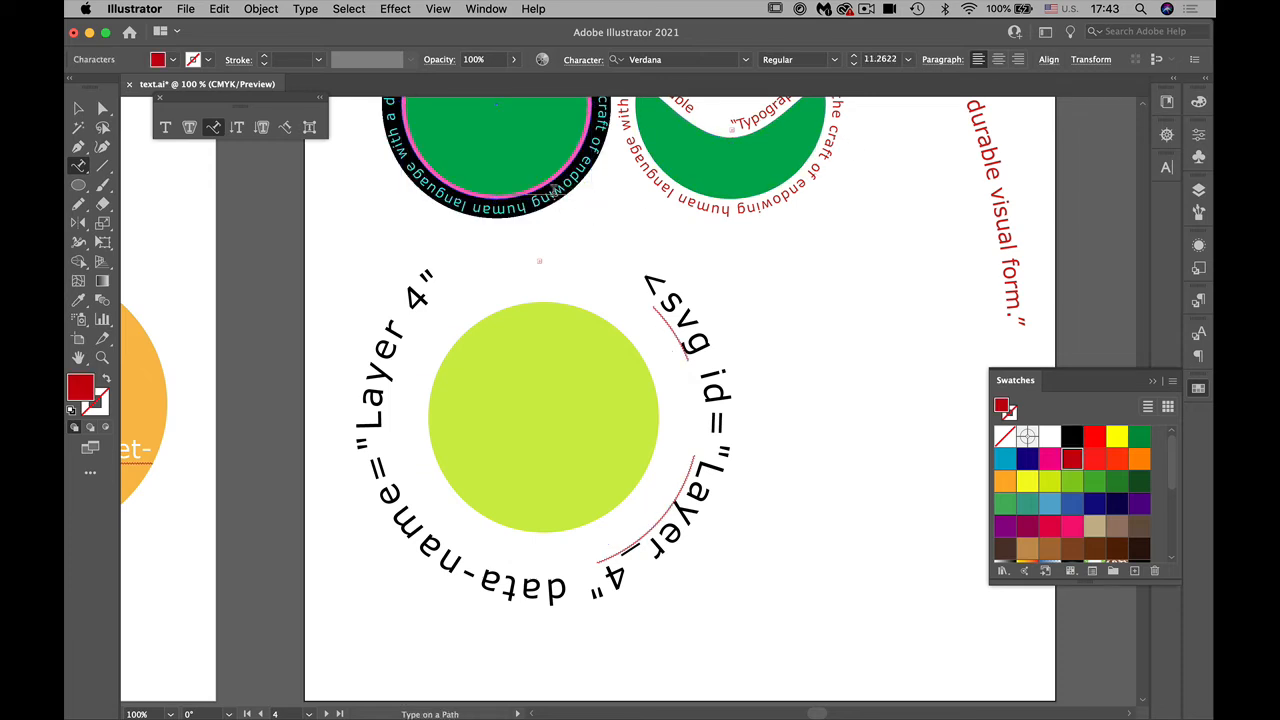
left_click(676, 300)
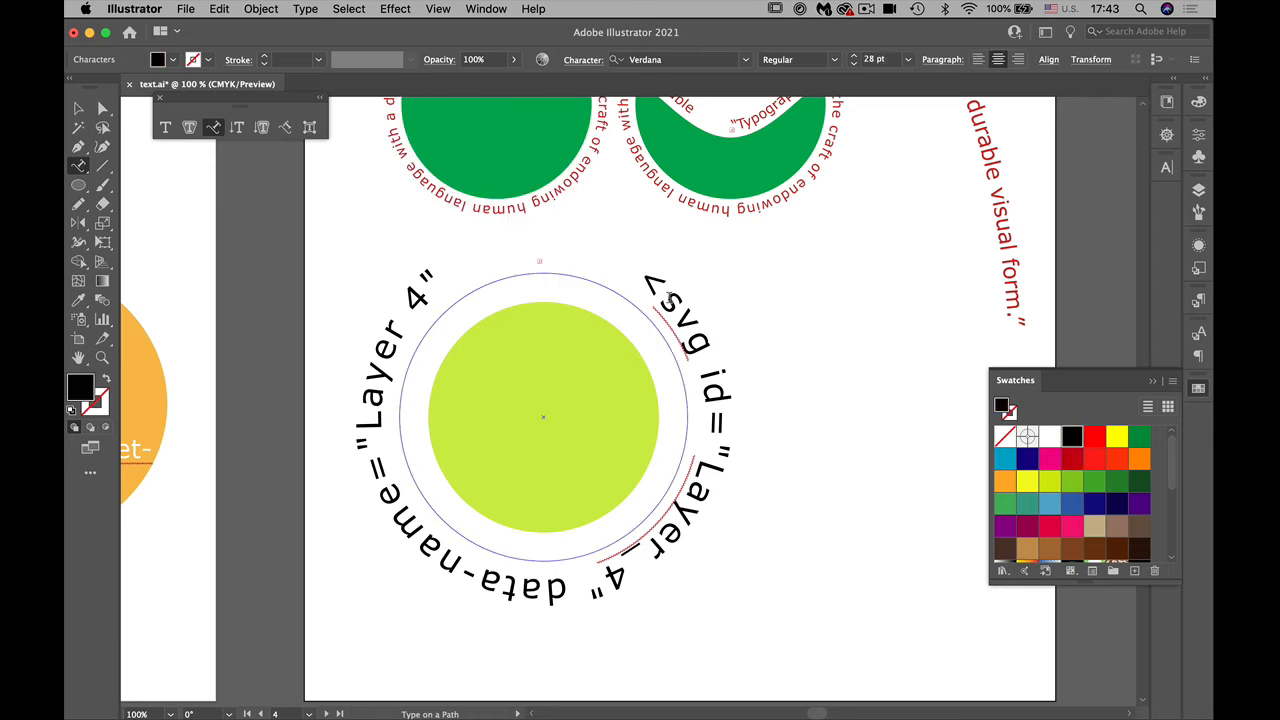
key("super+a")
type("\"Typography is the craft of endowing human language with a durable visual form.\"")
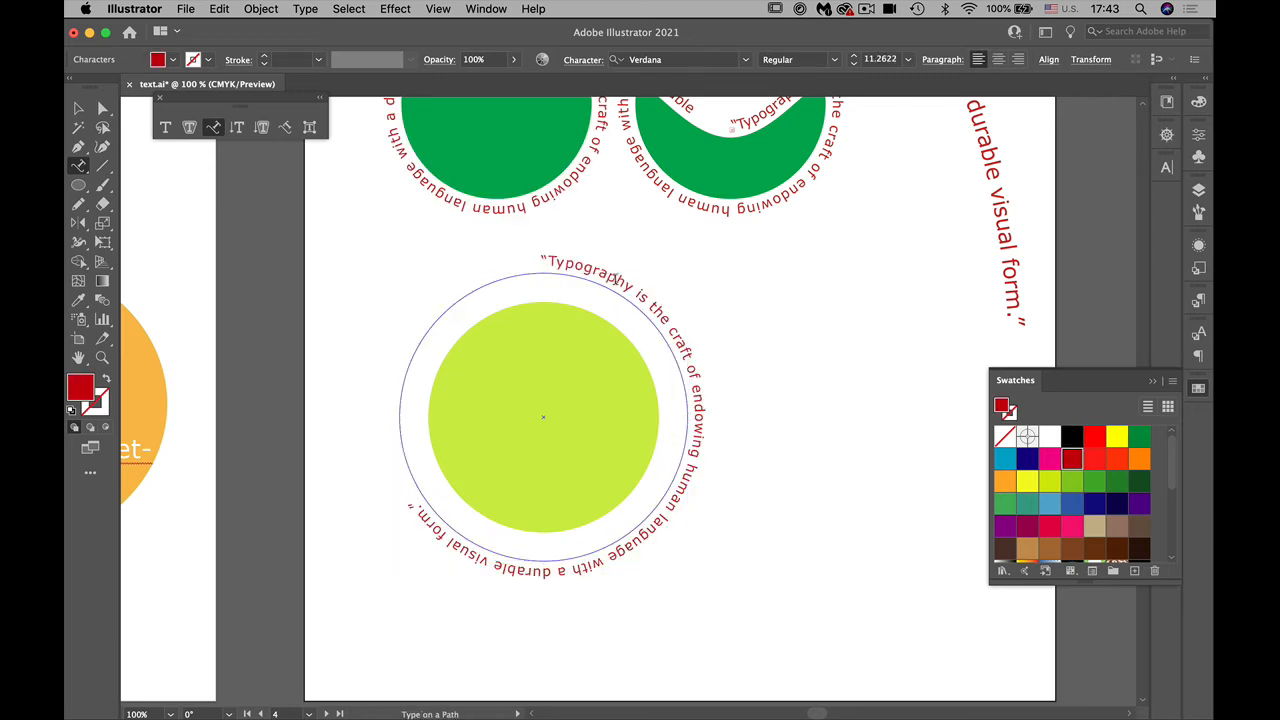
Step: Enlarge the quote around the yellow-green circle to 17 pt and deselect it
key("Escape")
triple_click(617, 285)
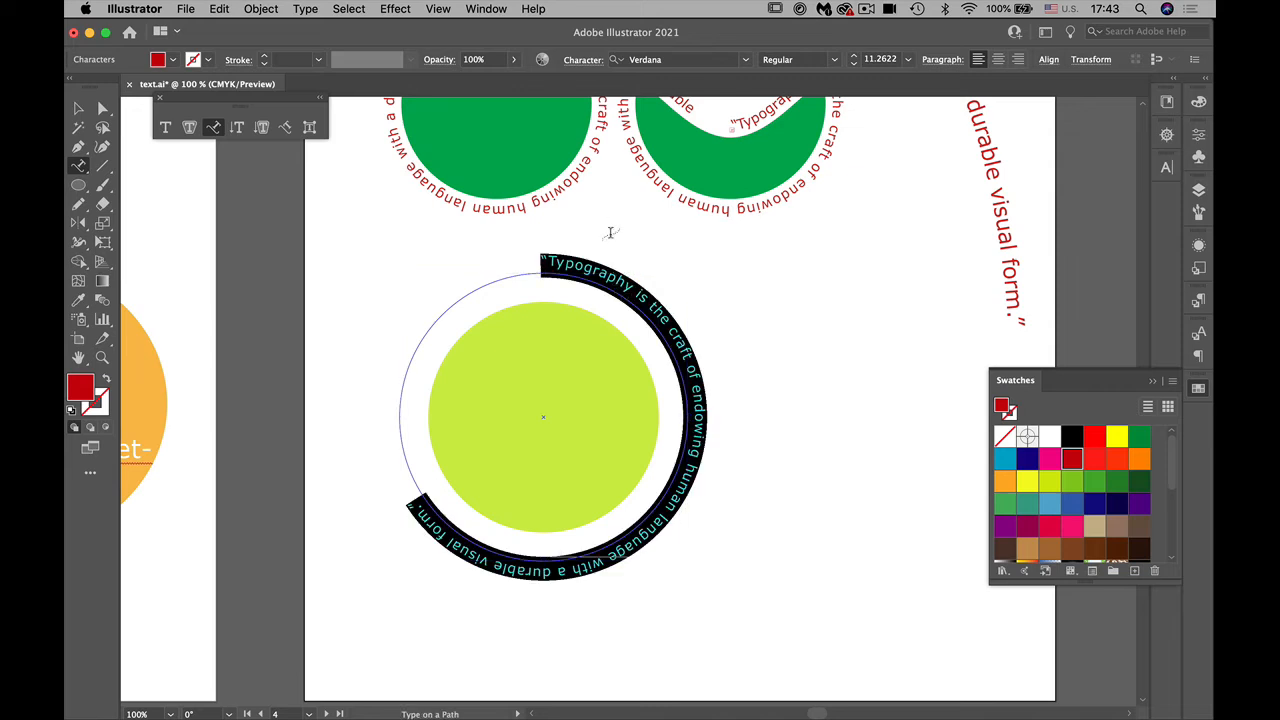
left_click(853, 56)
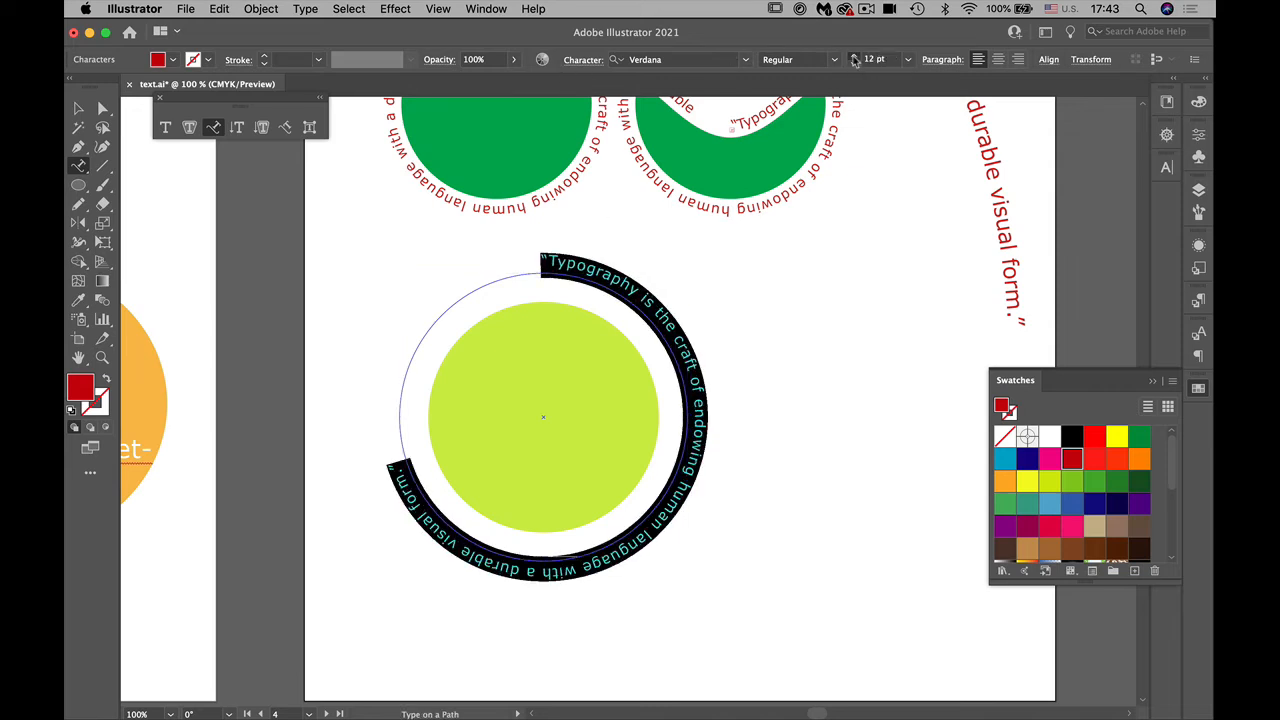
left_click(853, 56)
left_click(853, 56)
left_click(853, 56)
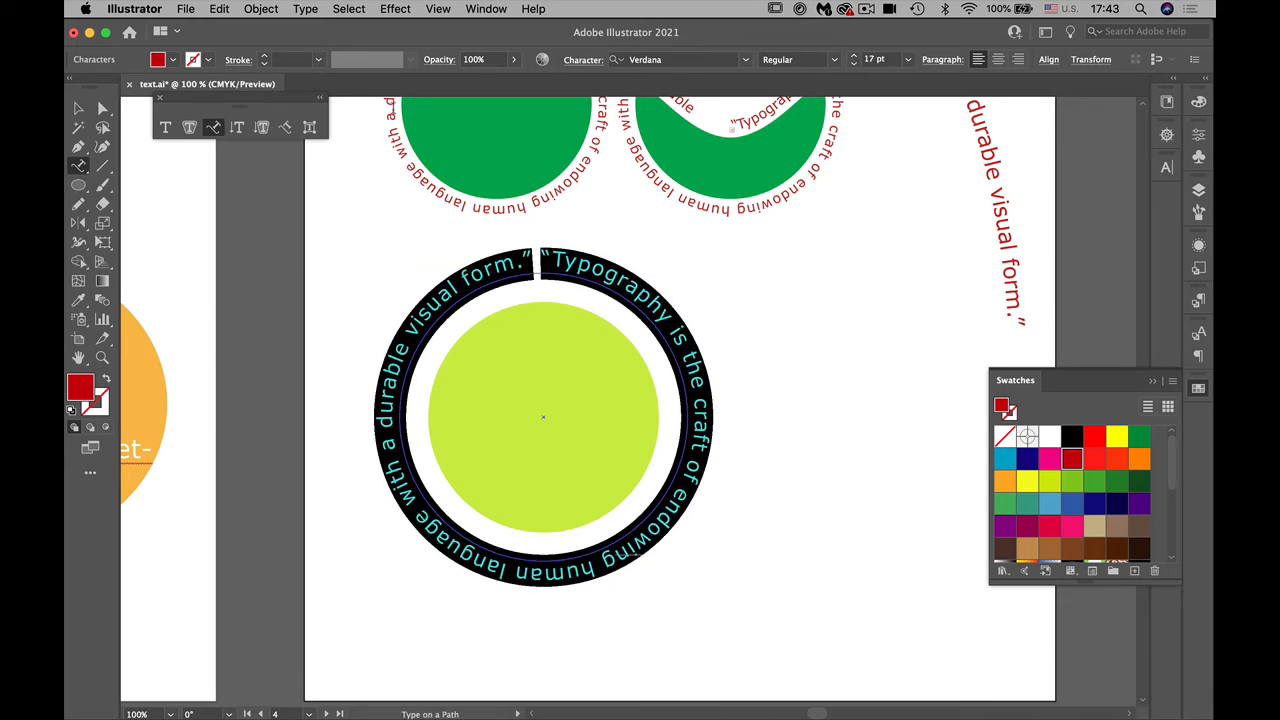
left_click(78, 107)
left_click(898, 400)
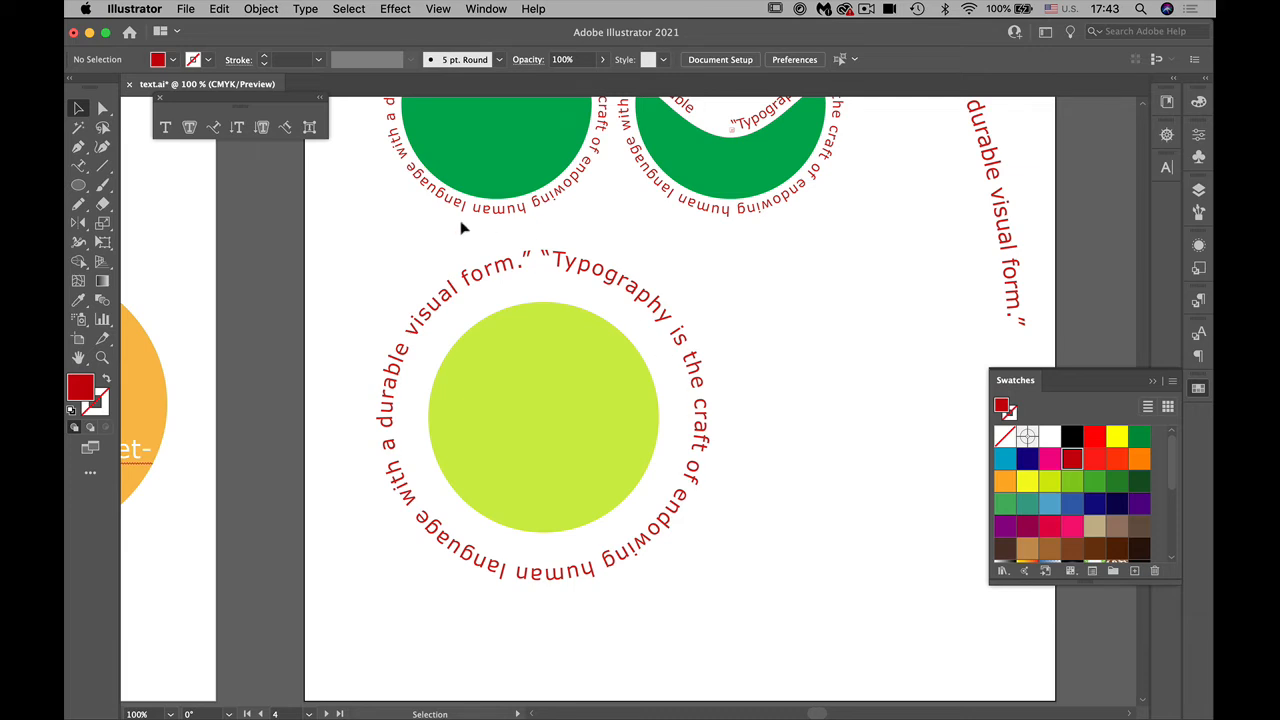
Step: Fill the circular type path around the yellow-green circle with the green swatch, deselect it and save the document
left_click(103, 108)
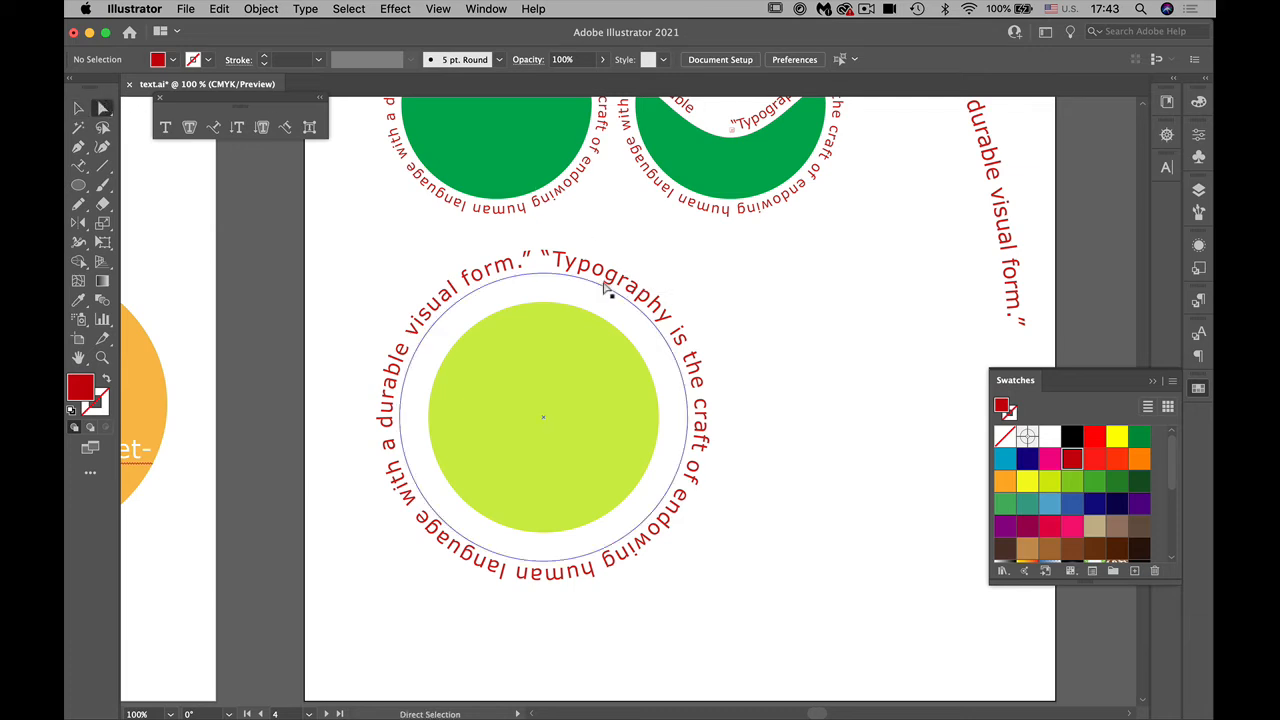
left_click(604, 291)
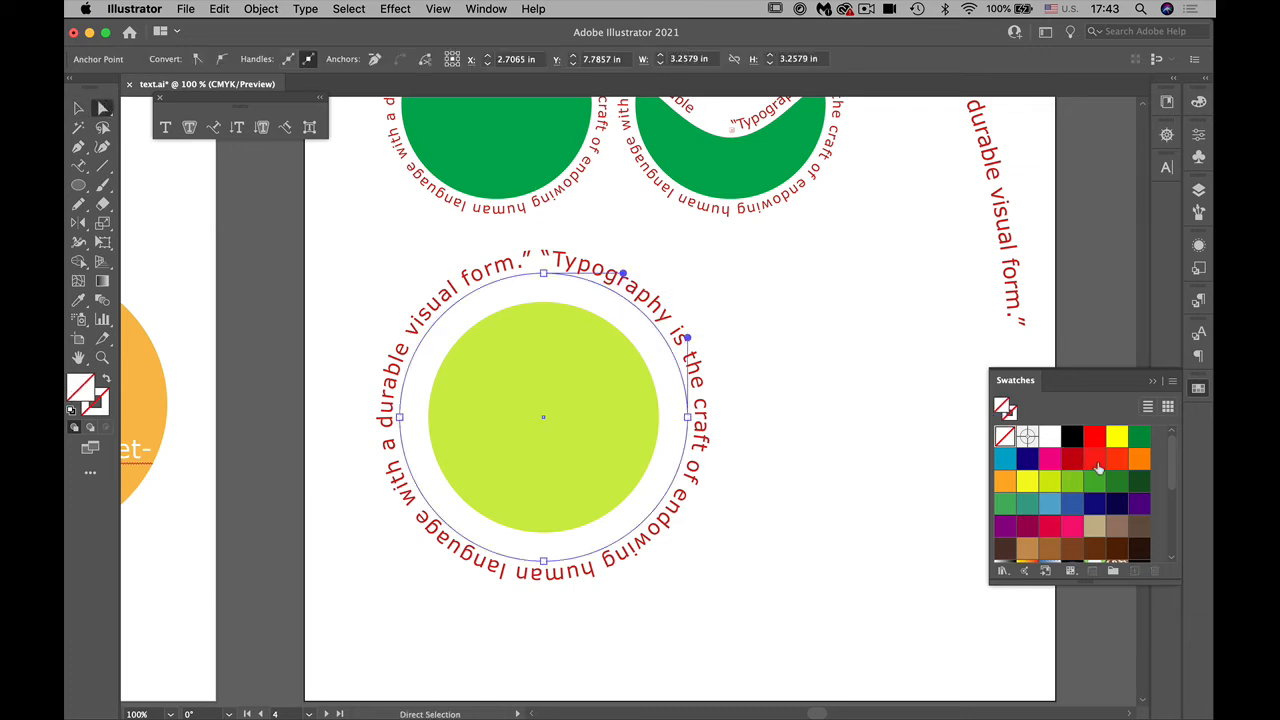
left_click(1138, 438)
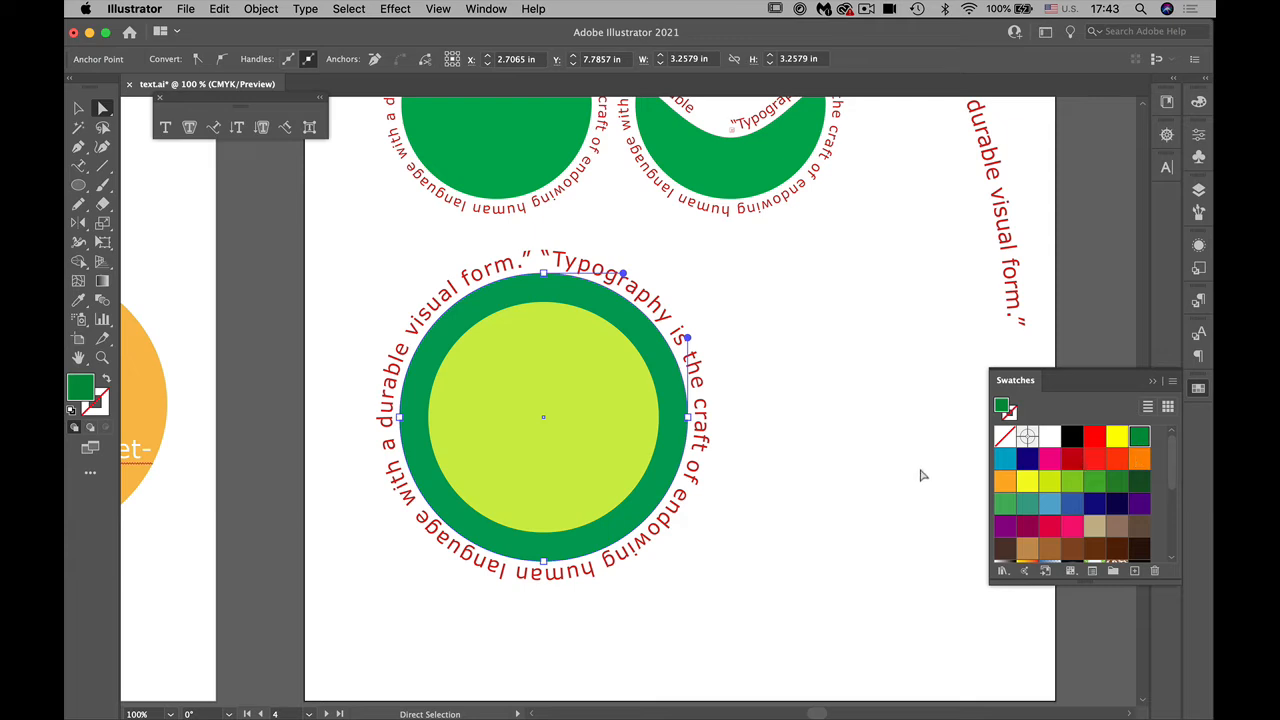
left_click(922, 472)
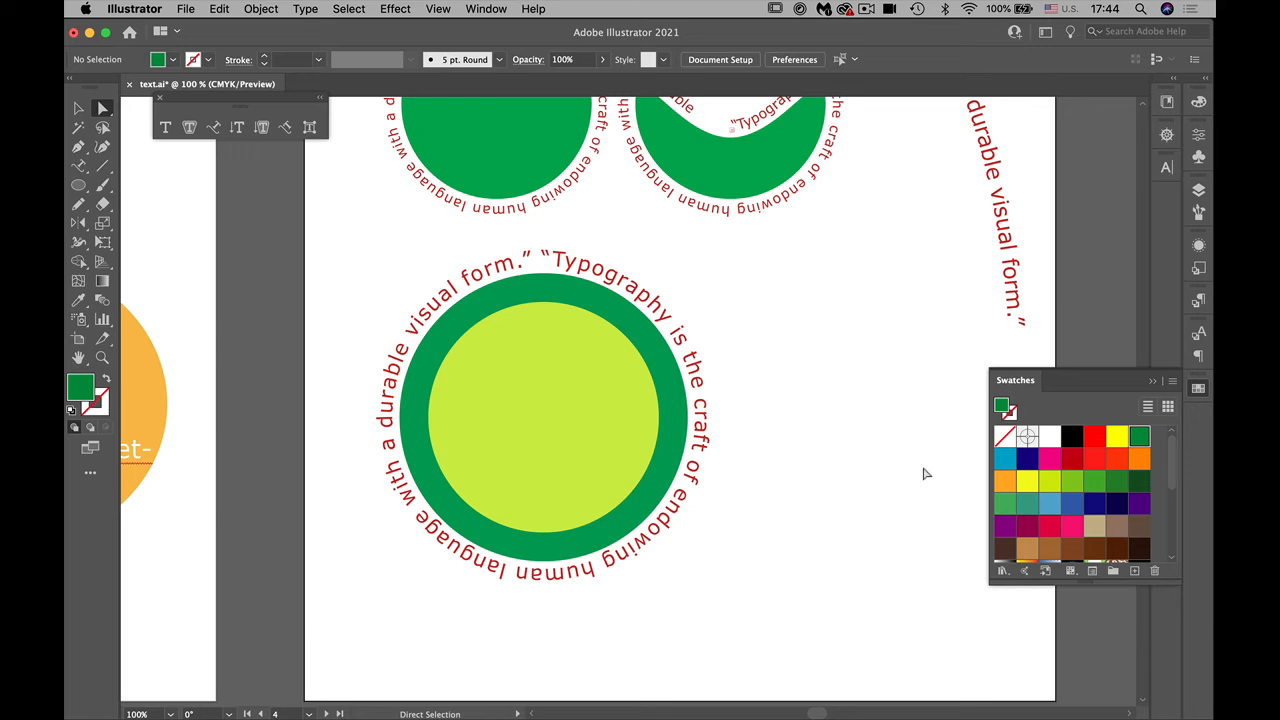
key("super+s")
Step: Unlock the "area place" layer and activate the Type tool
key("v")
key("super+minus")
key("super+minus")
key("super+minus")
key("super+minus")
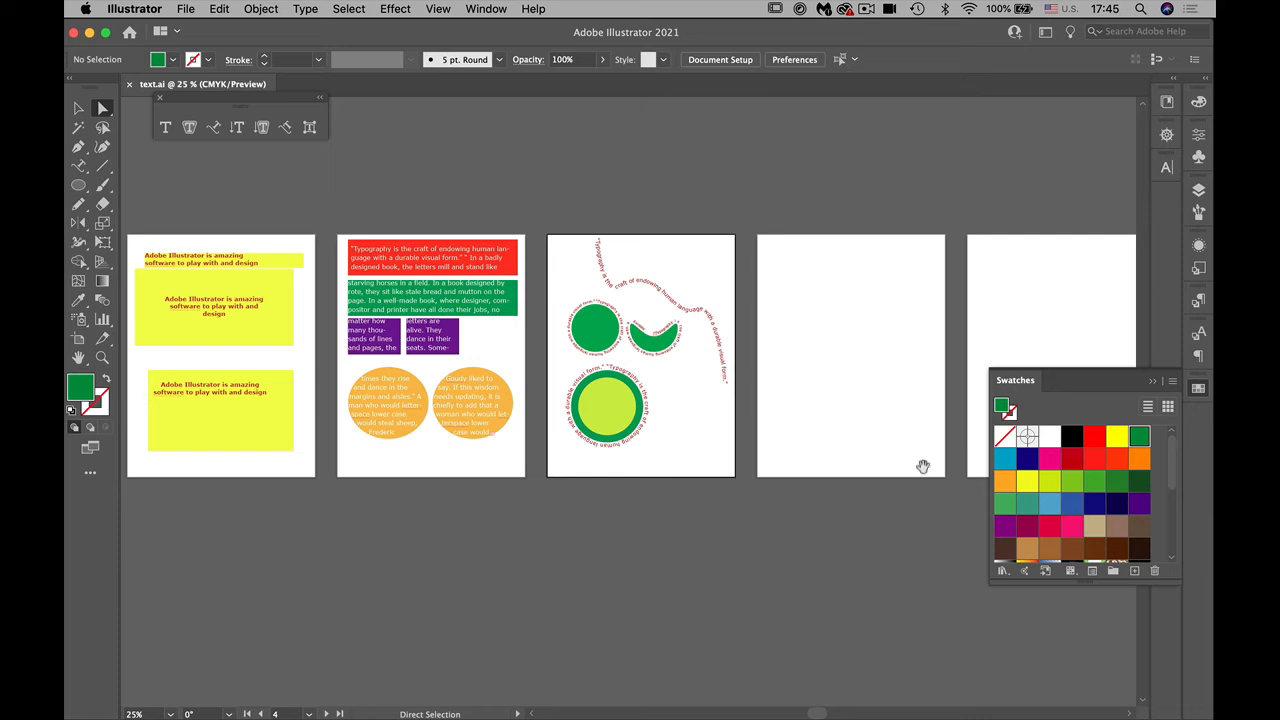
left_click_drag(274, 466, 523, 446)
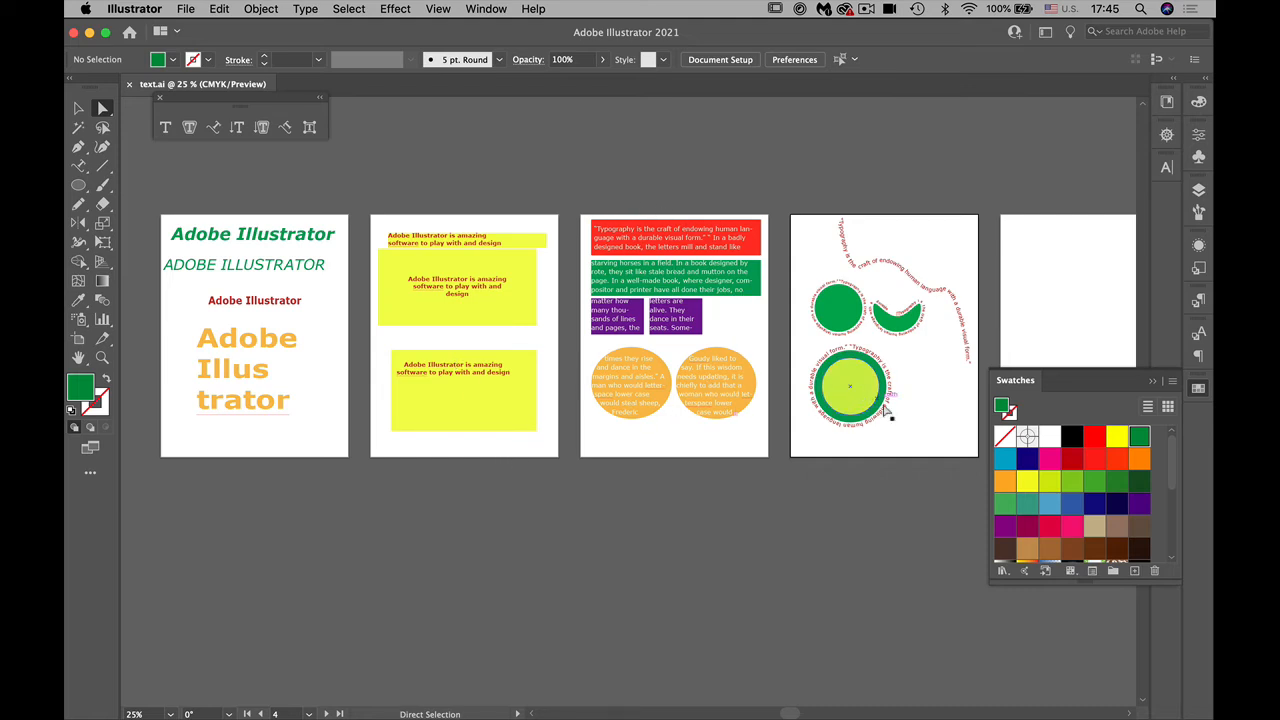
scroll(878, 403, "right", 8)
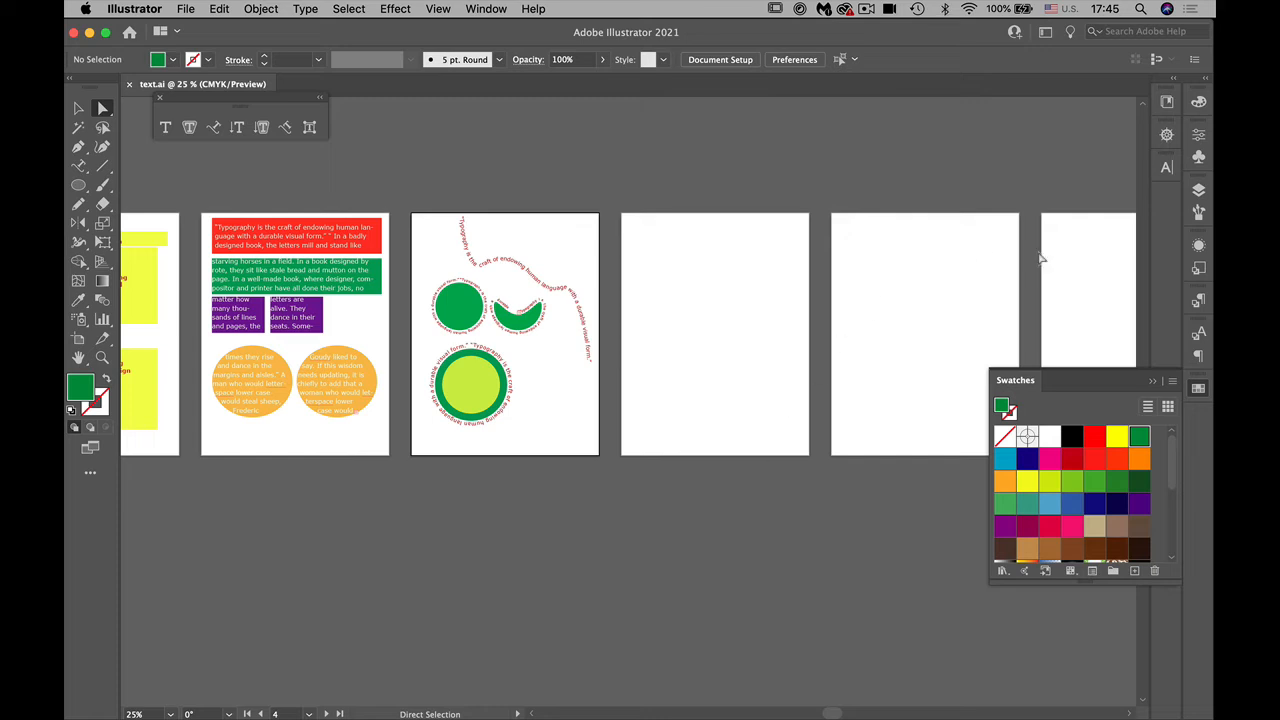
left_click(1198, 190)
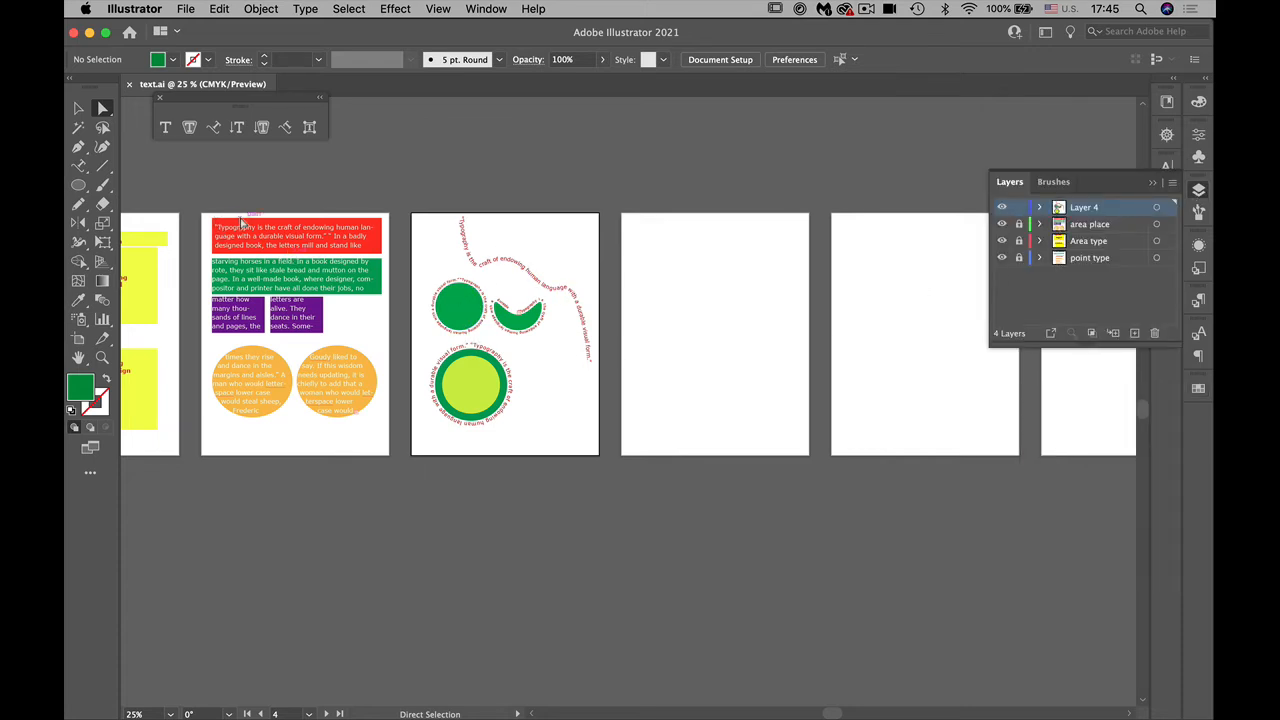
left_click(79, 168)
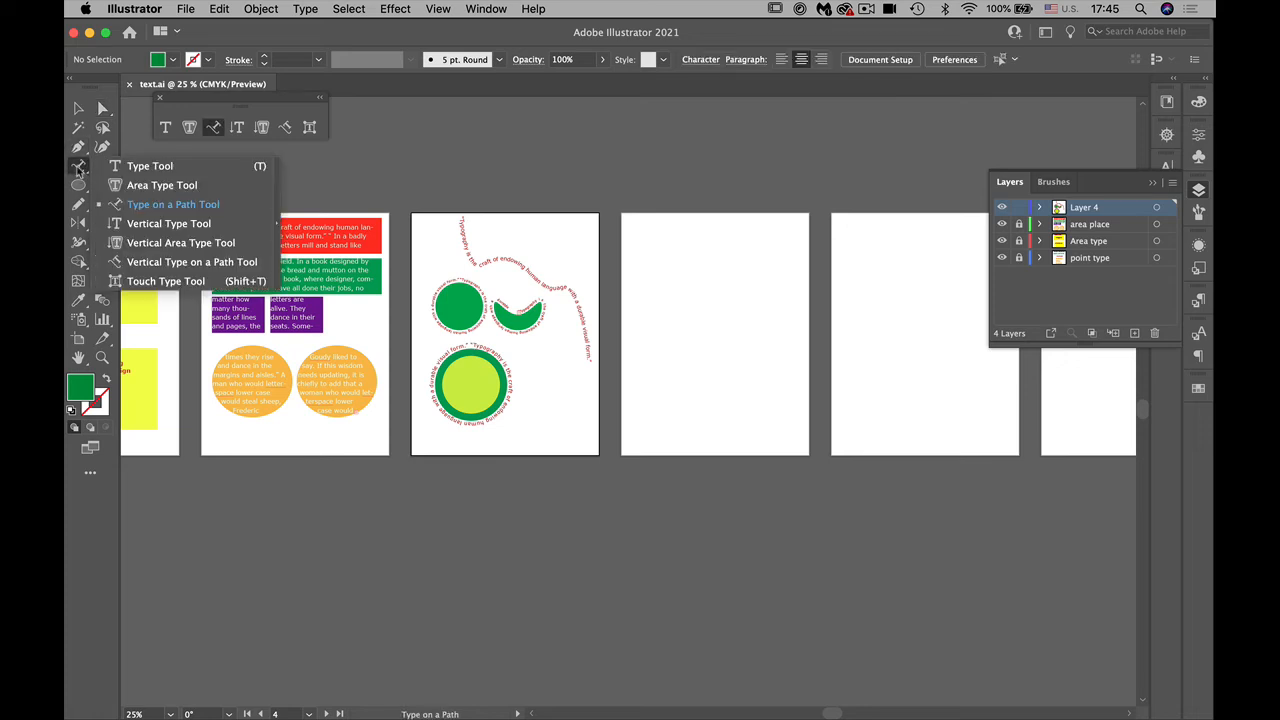
left_click(141, 168)
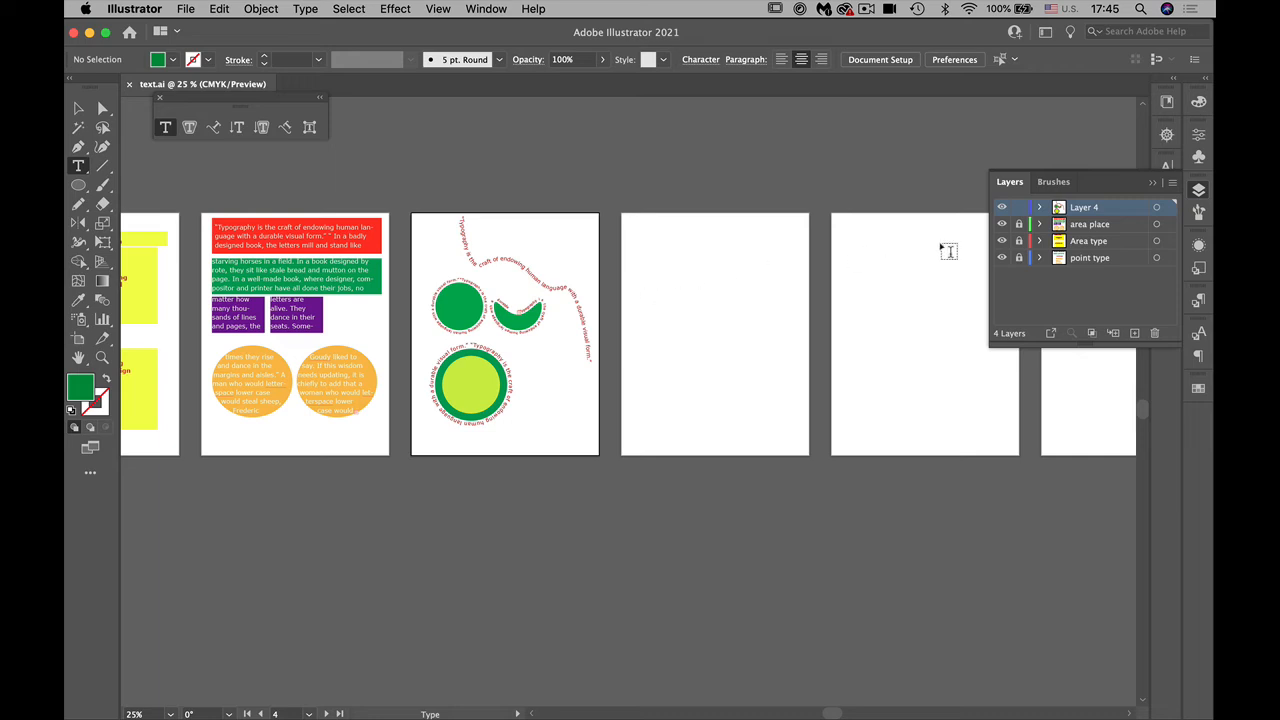
left_click(1019, 224)
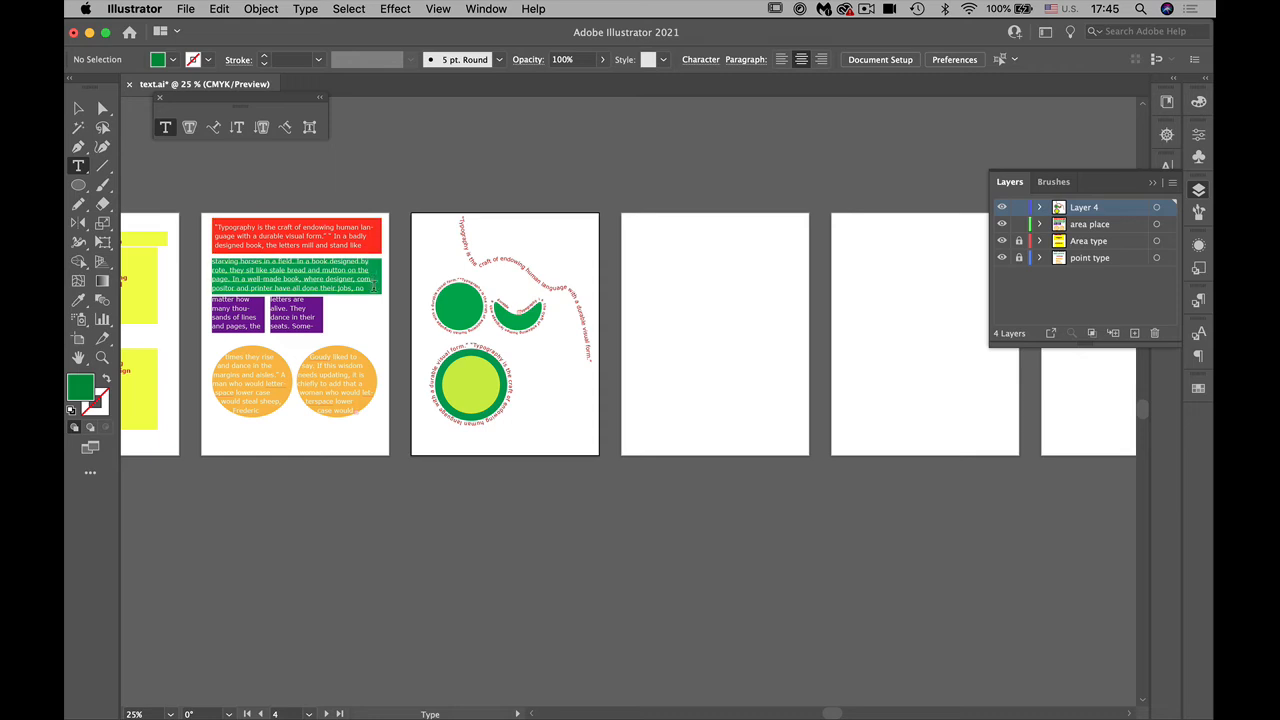
Step: Copy the paragraph in the green rectangle on the third artboard and lock the "area place" layer again
left_click_drag(212, 268, 272, 270)
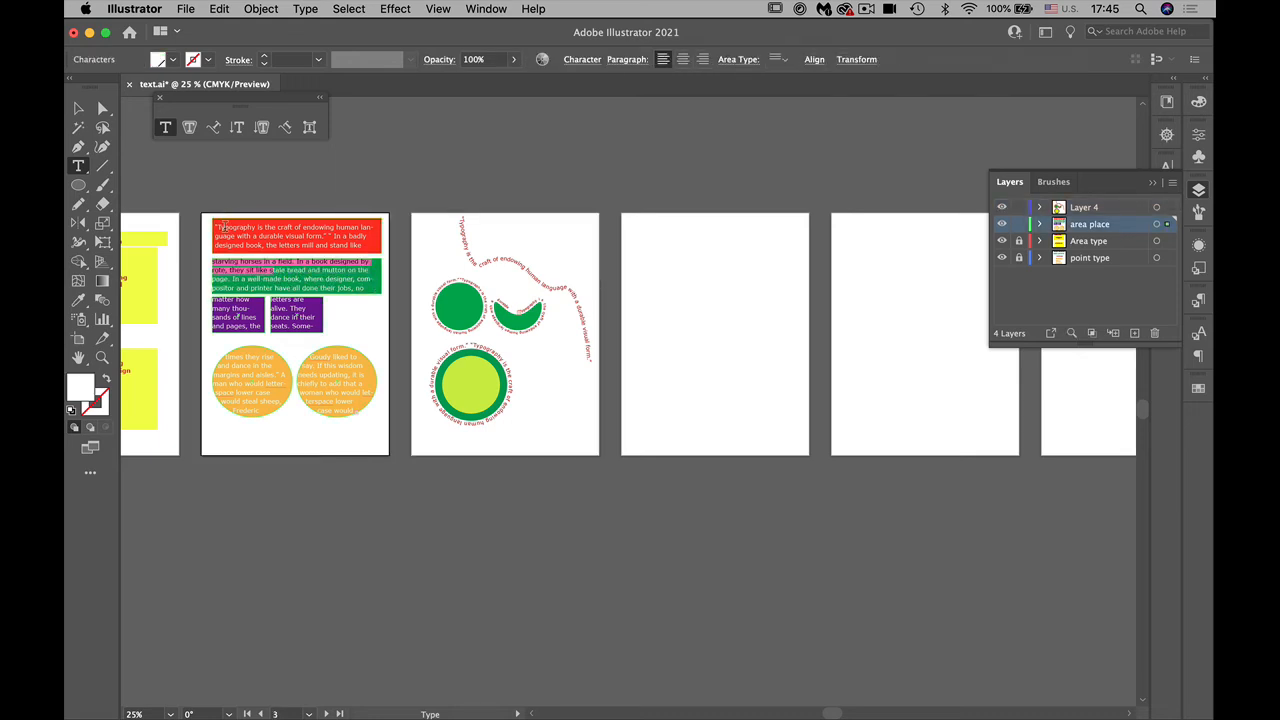
left_click_drag(215, 226, 379, 291)
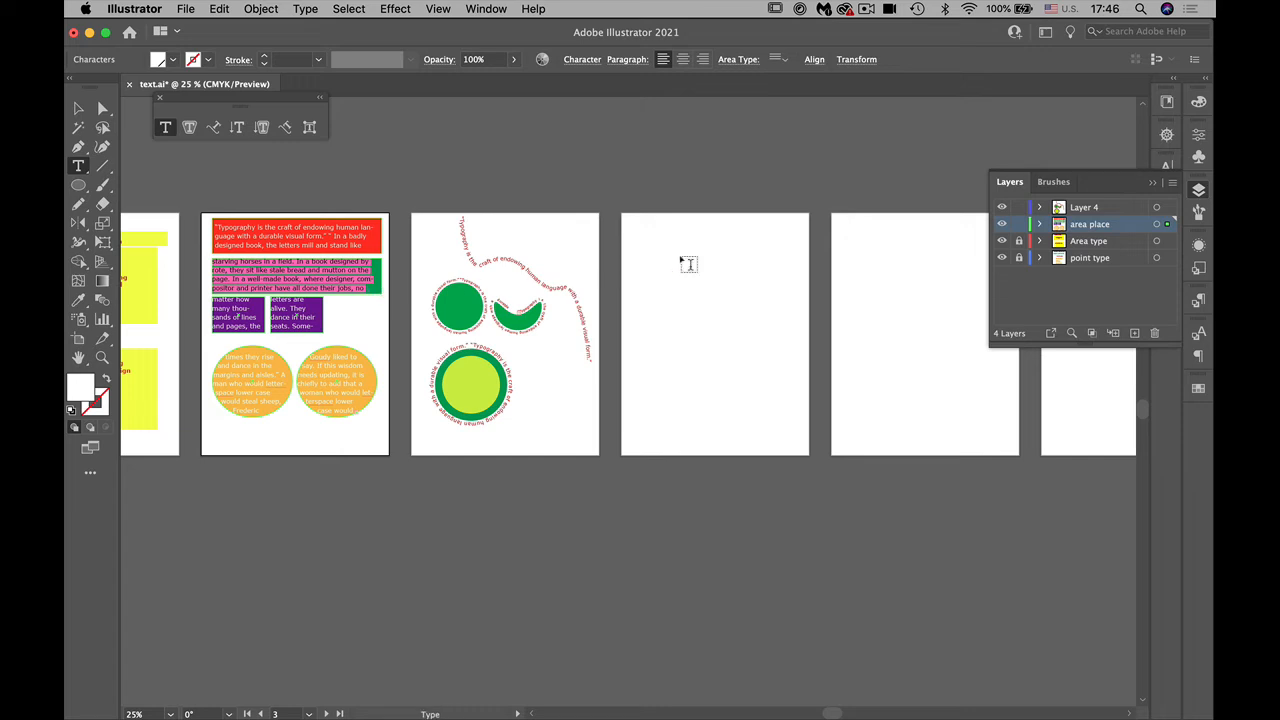
left_click(1018, 225)
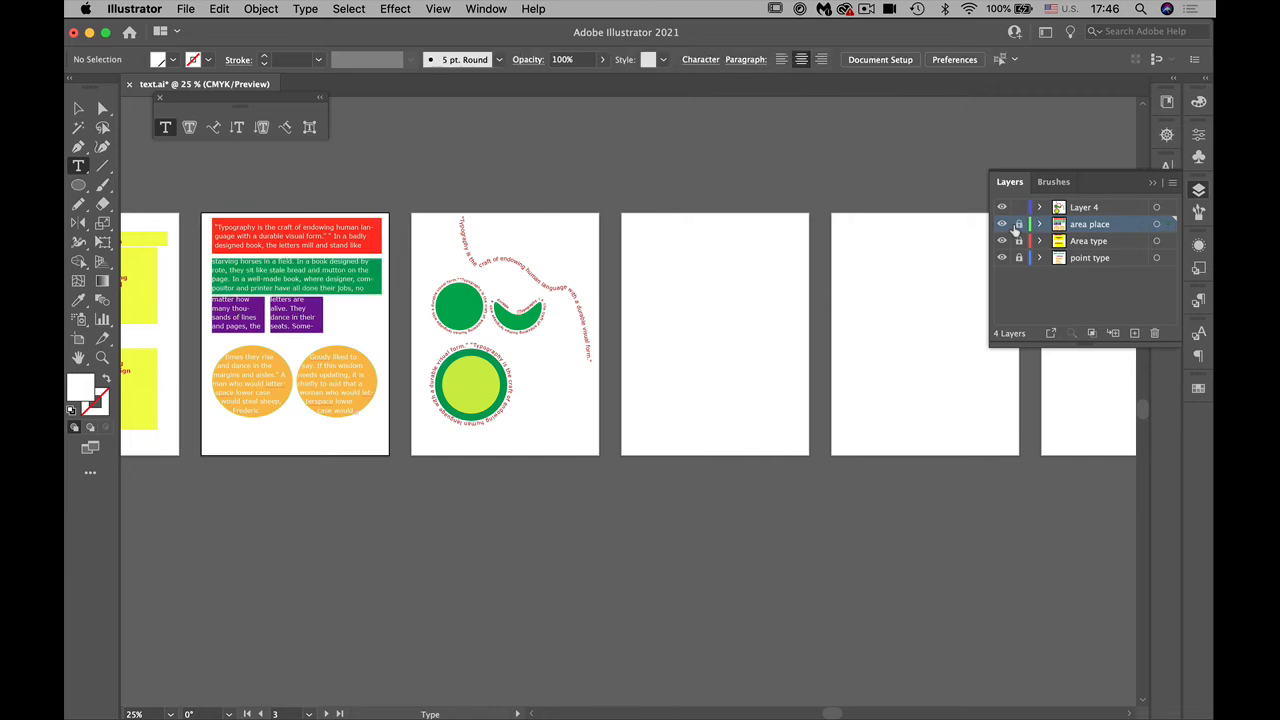
Step: Lock Layer 4, rename it "path" and add a new layer above it
double_click(1078, 207)
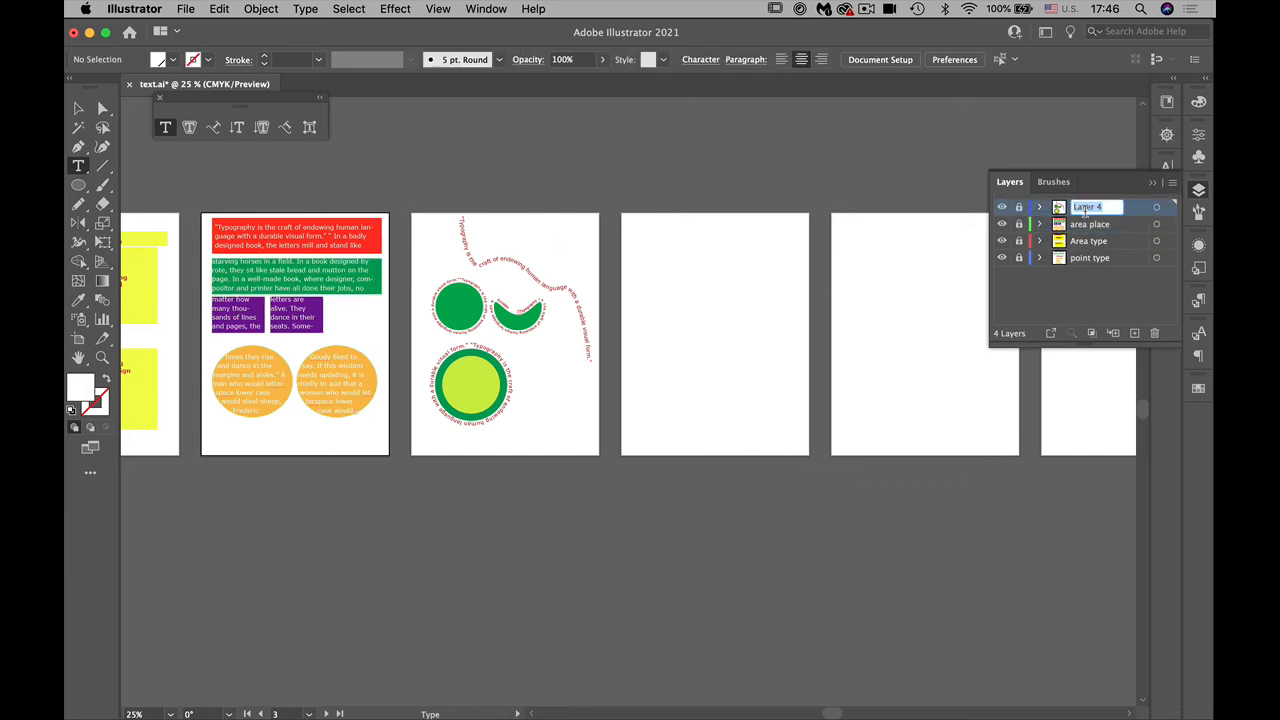
key("BackSpace")
type("path")
key("Return")
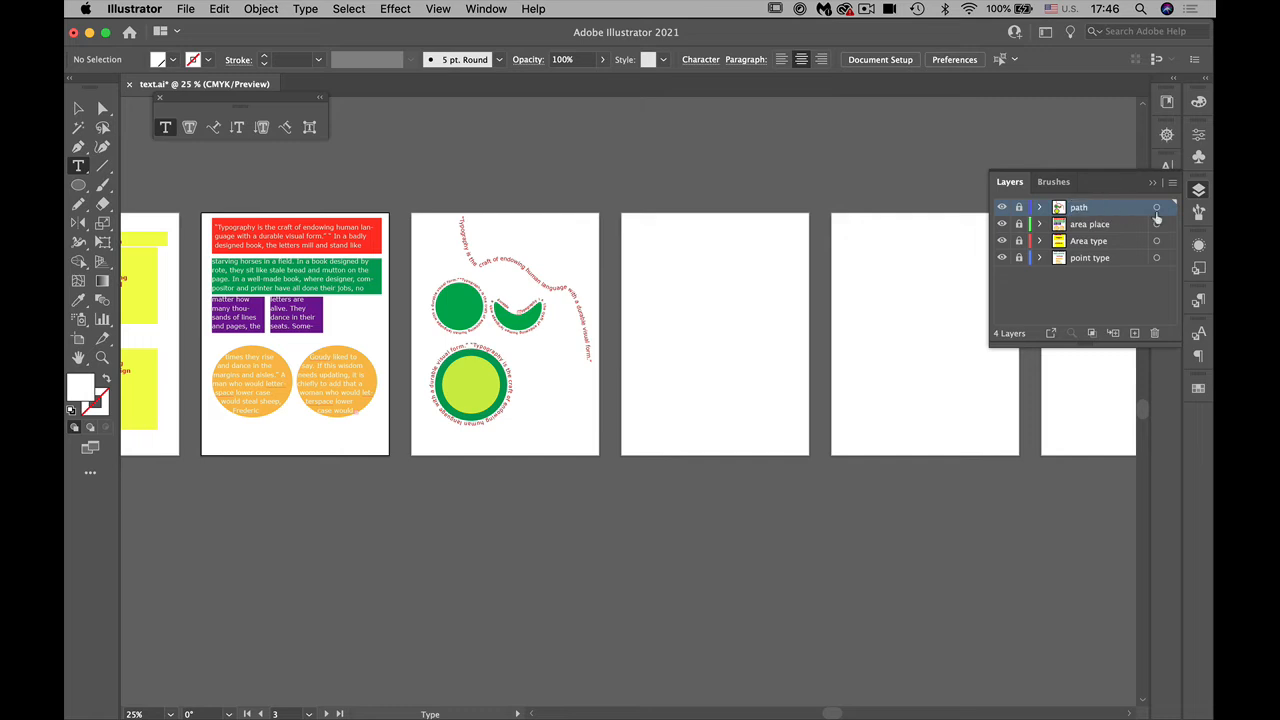
left_click(1135, 333)
Step: Draw a wide rectangle across the upper part of the fifth artboard and fill it with the magenta-pink swatch
scroll(674, 486, "up", 3)
scroll(626, 471, "right", 3)
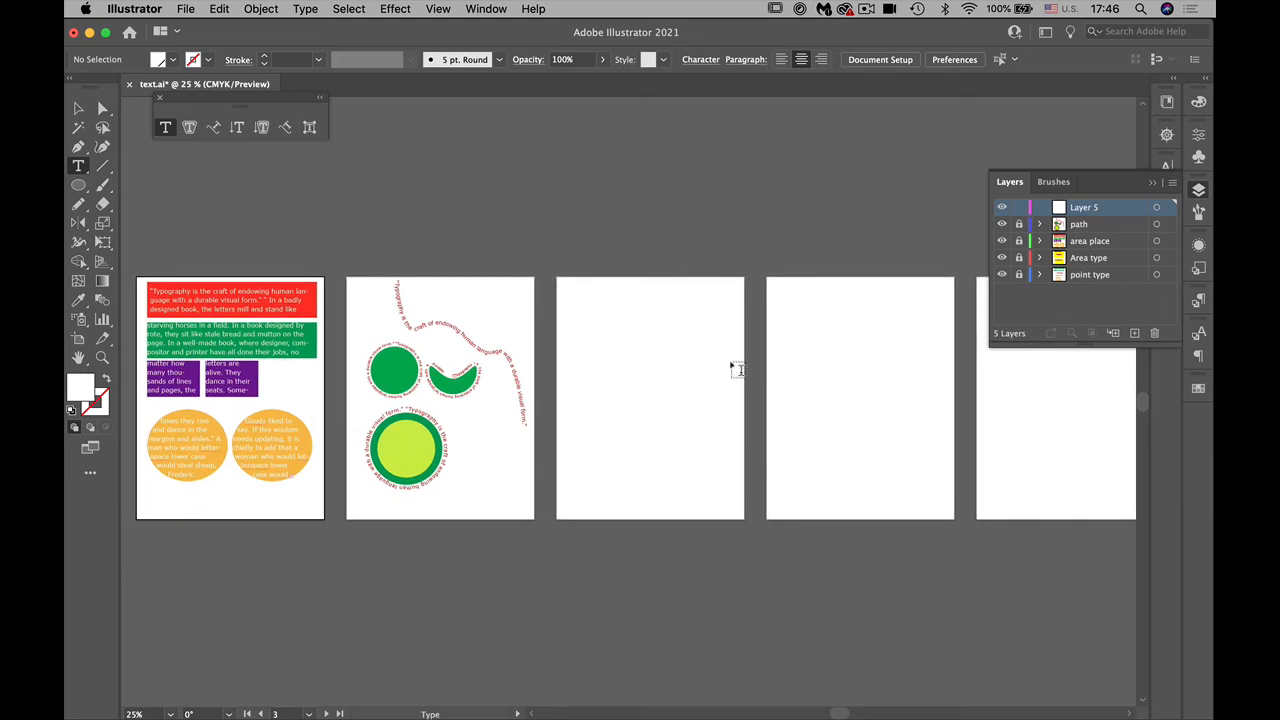
left_click_drag(78, 184, 115, 188)
left_click_drag(572, 289, 733, 386)
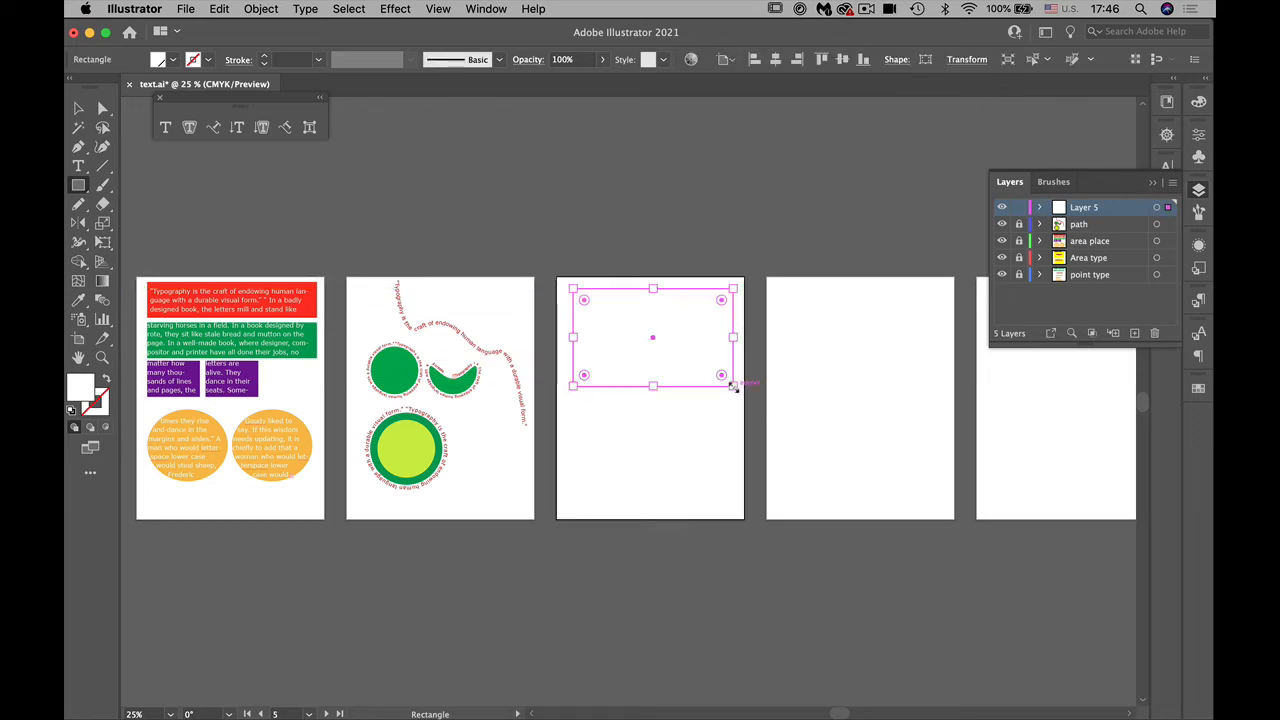
left_click_drag(1067, 181, 992, 12)
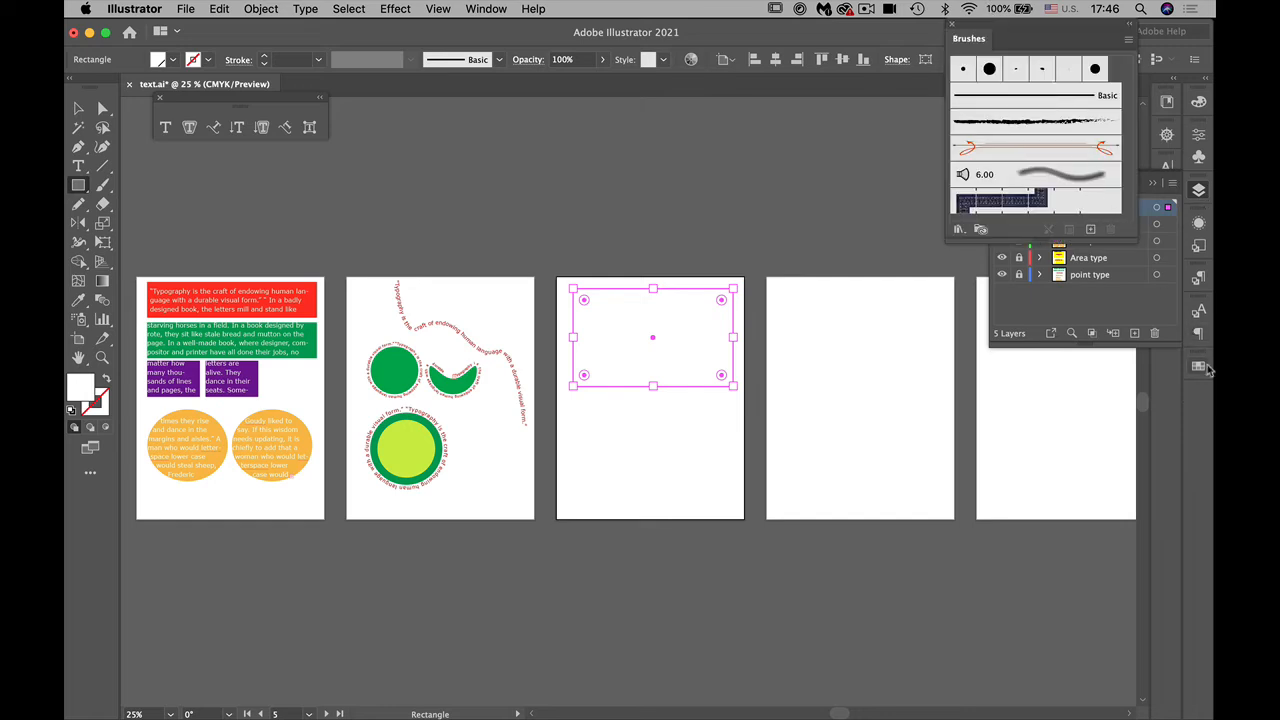
left_click(1199, 366)
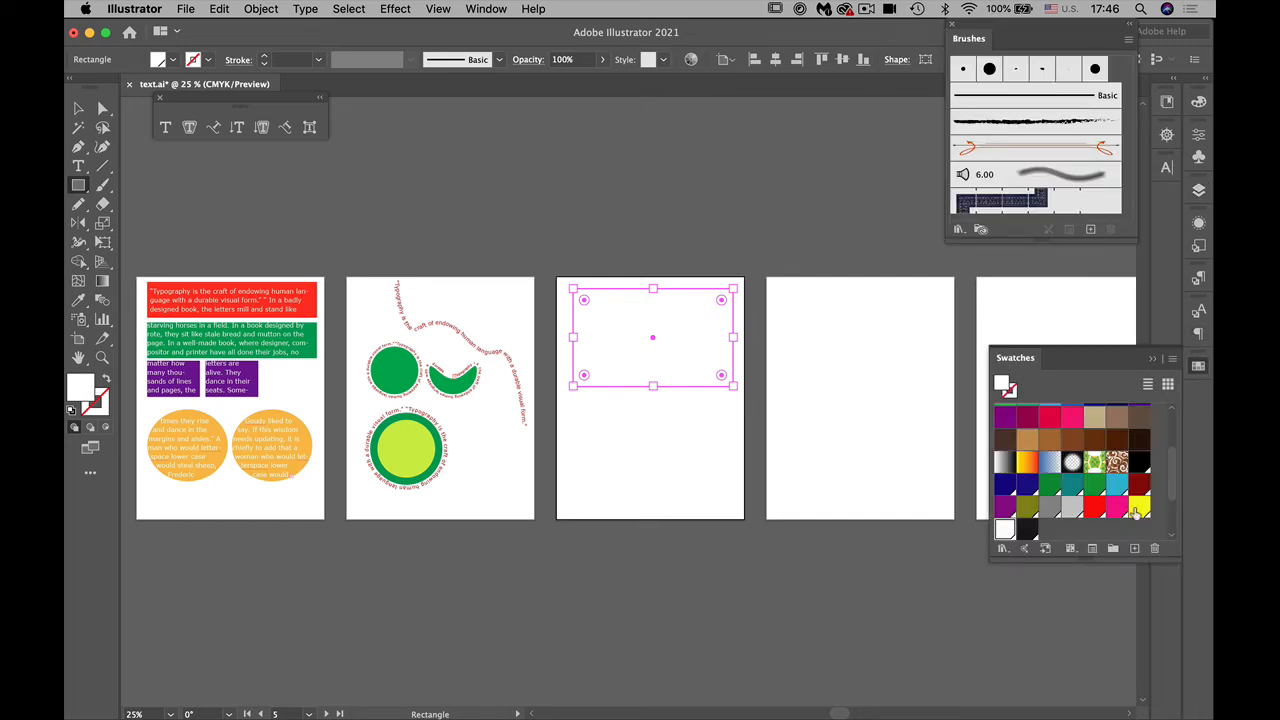
left_click(1117, 508)
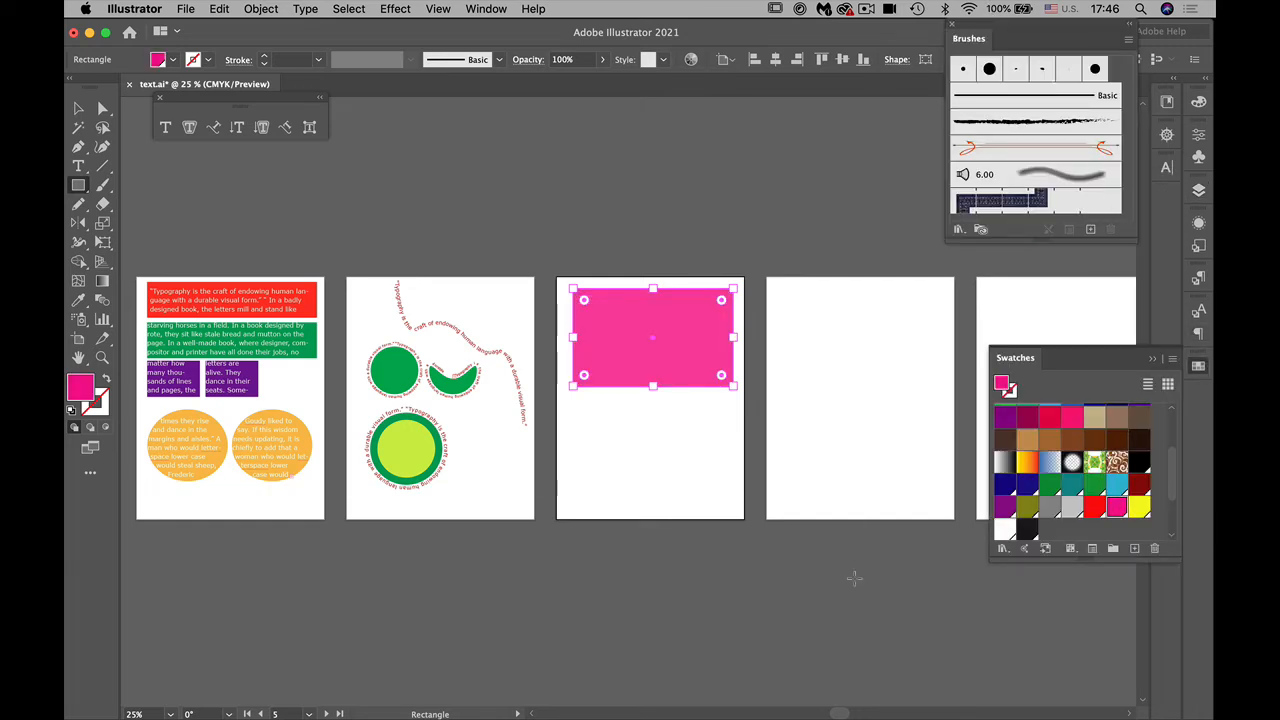
Step: Convert the pink rectangle to area type containing the copied paragraph instead of the placeholder text, and colour the paragraph brown
key("super+equal")
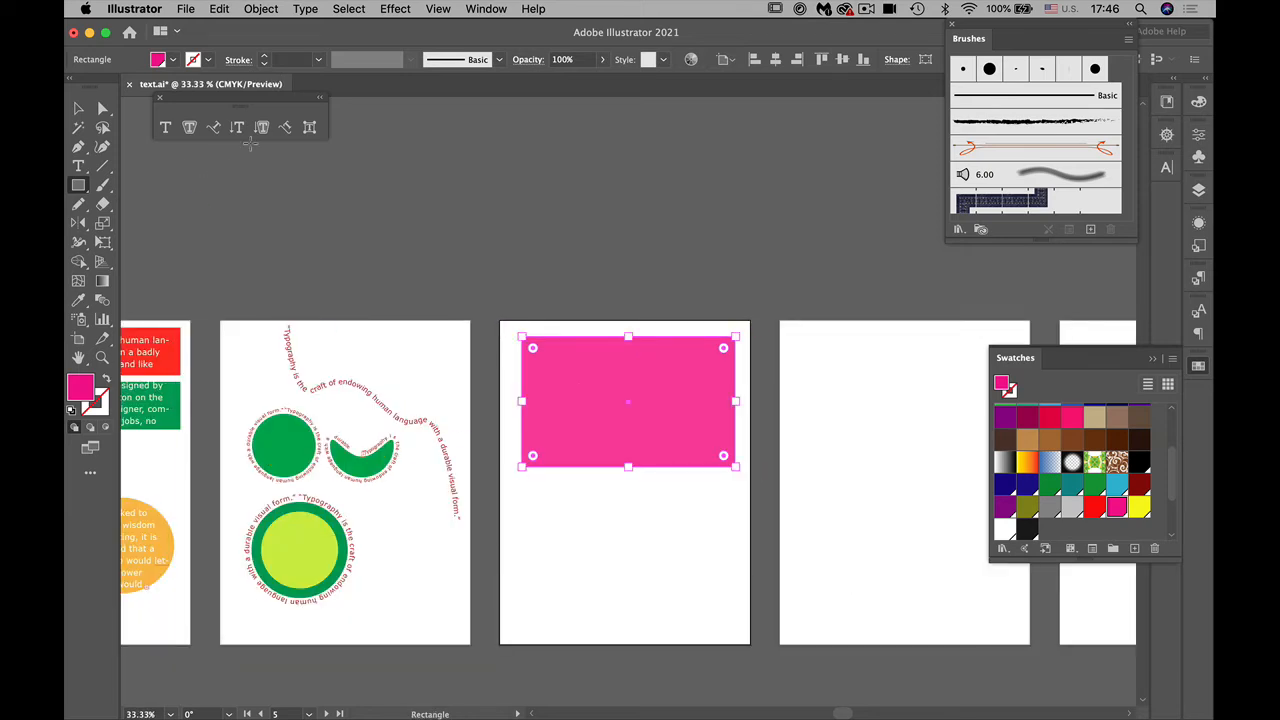
left_click(190, 130)
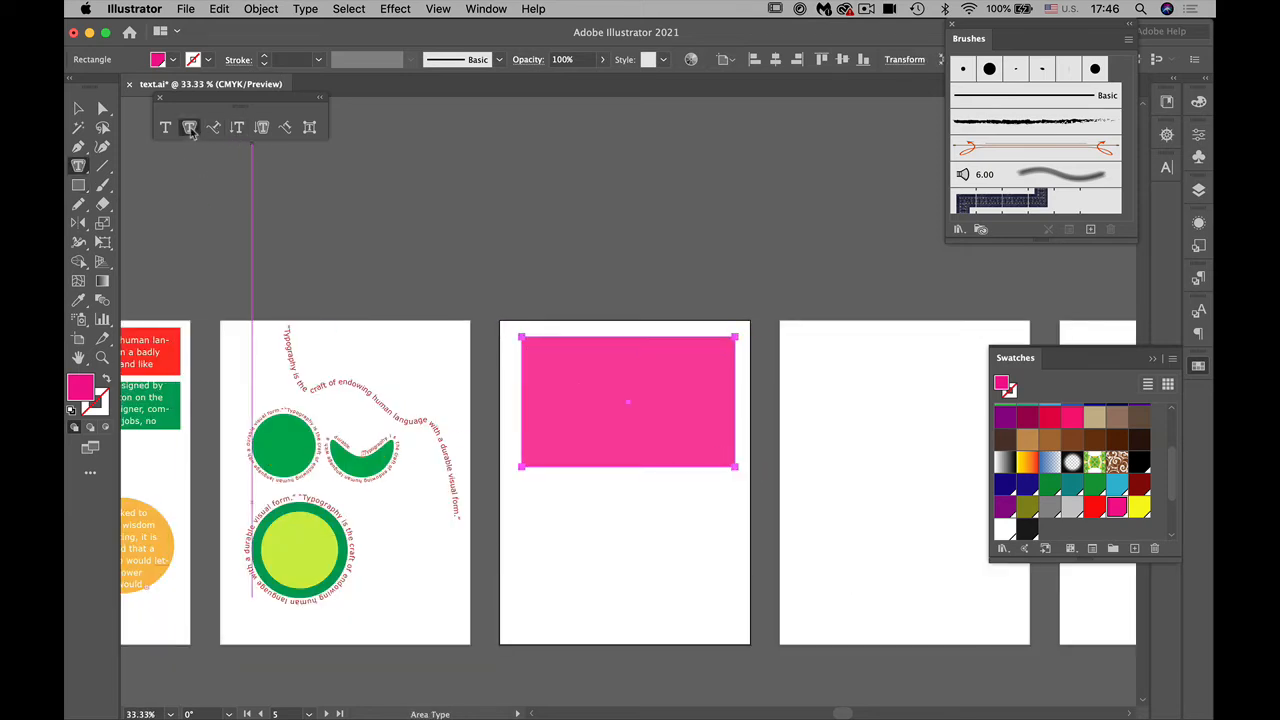
left_click(537, 347)
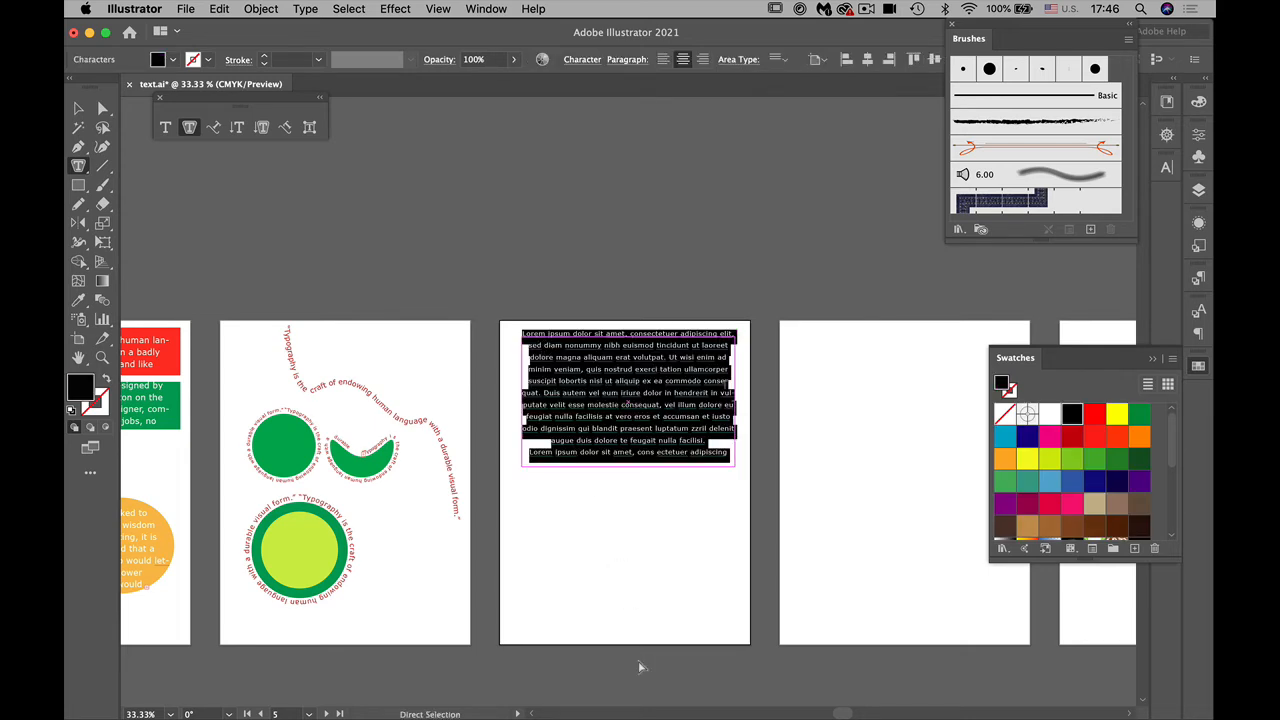
key("BackSpace")
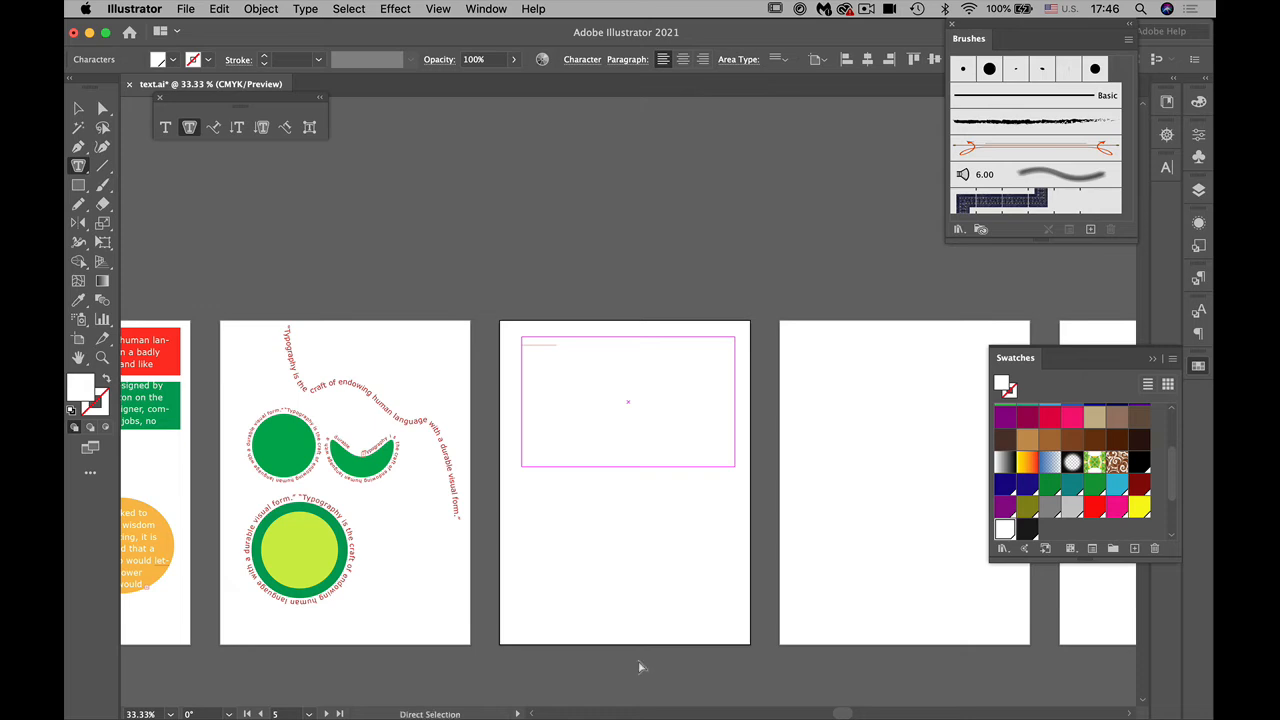
key("super+v")
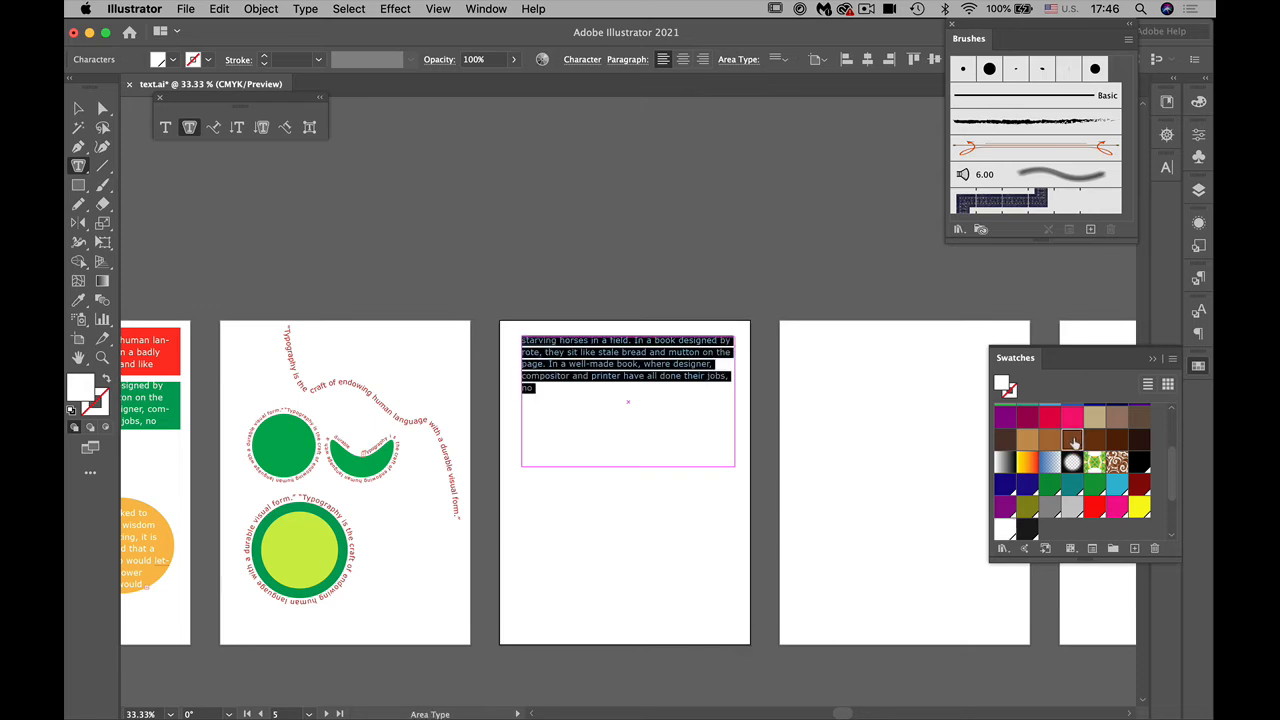
left_click(1073, 438)
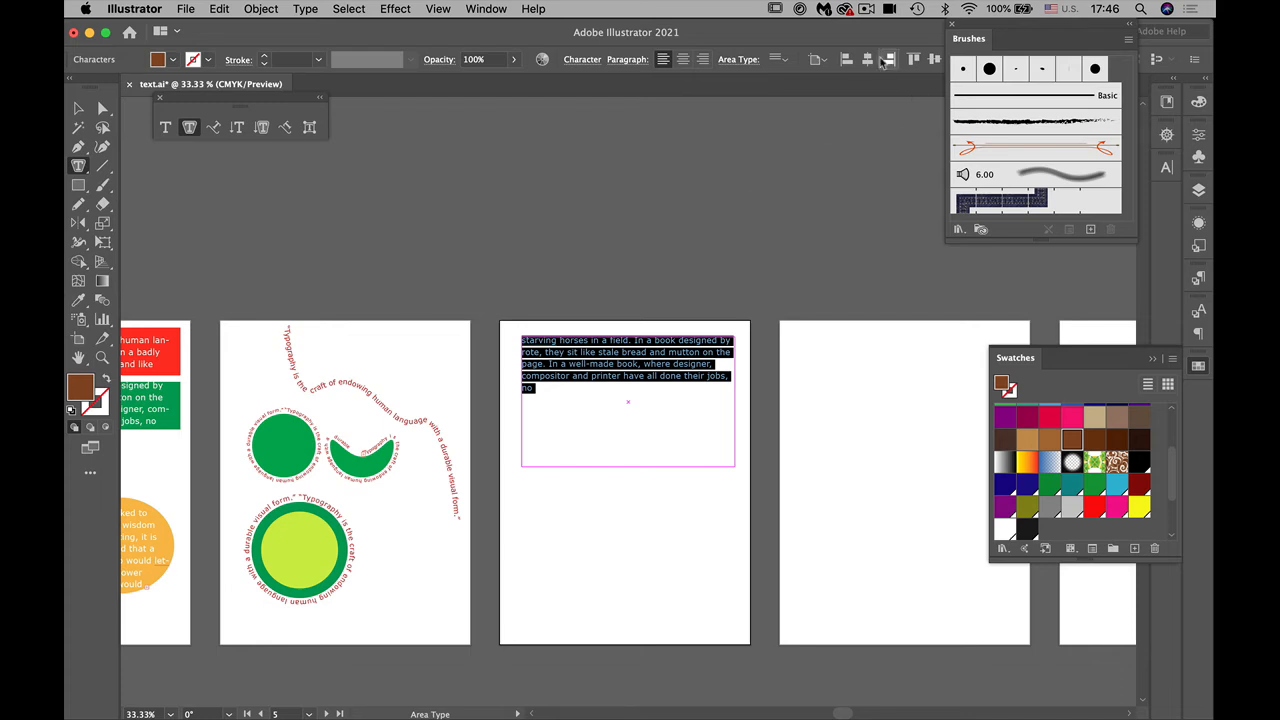
Step: Set the brown paragraph's font size to 36 pt, undoing the accidental deletion of the text
left_click(585, 61)
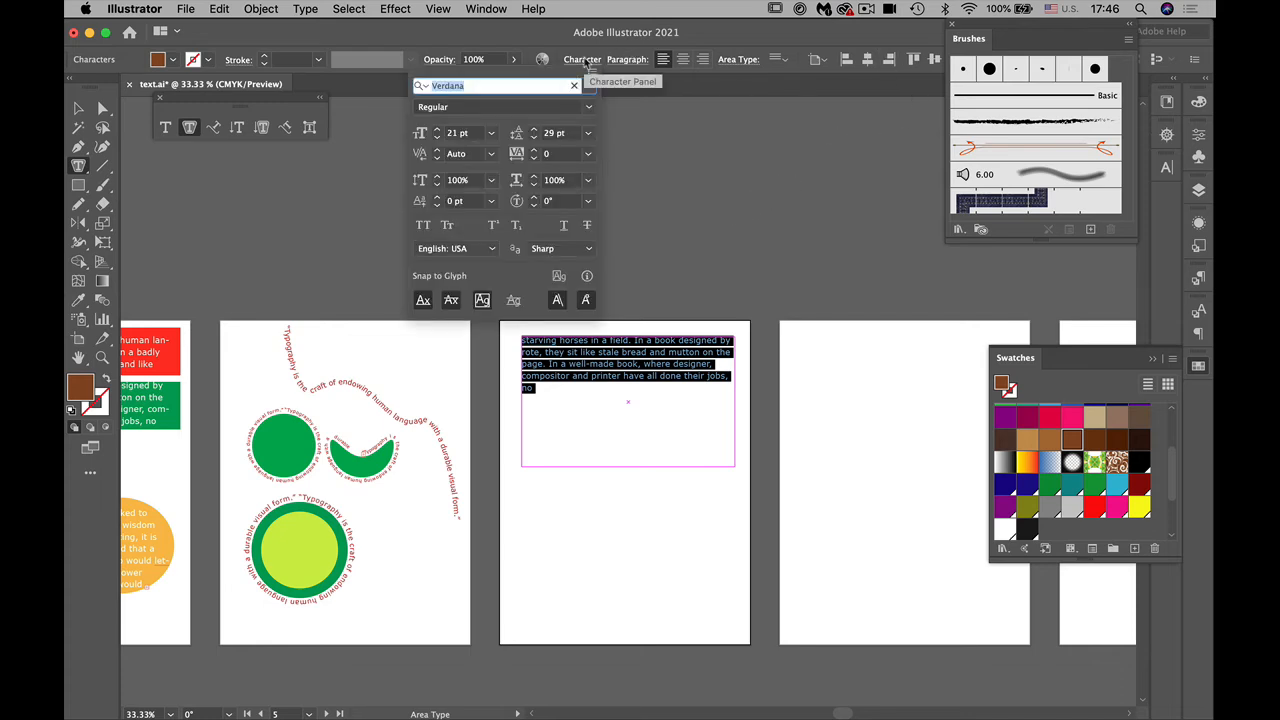
left_click(490, 134)
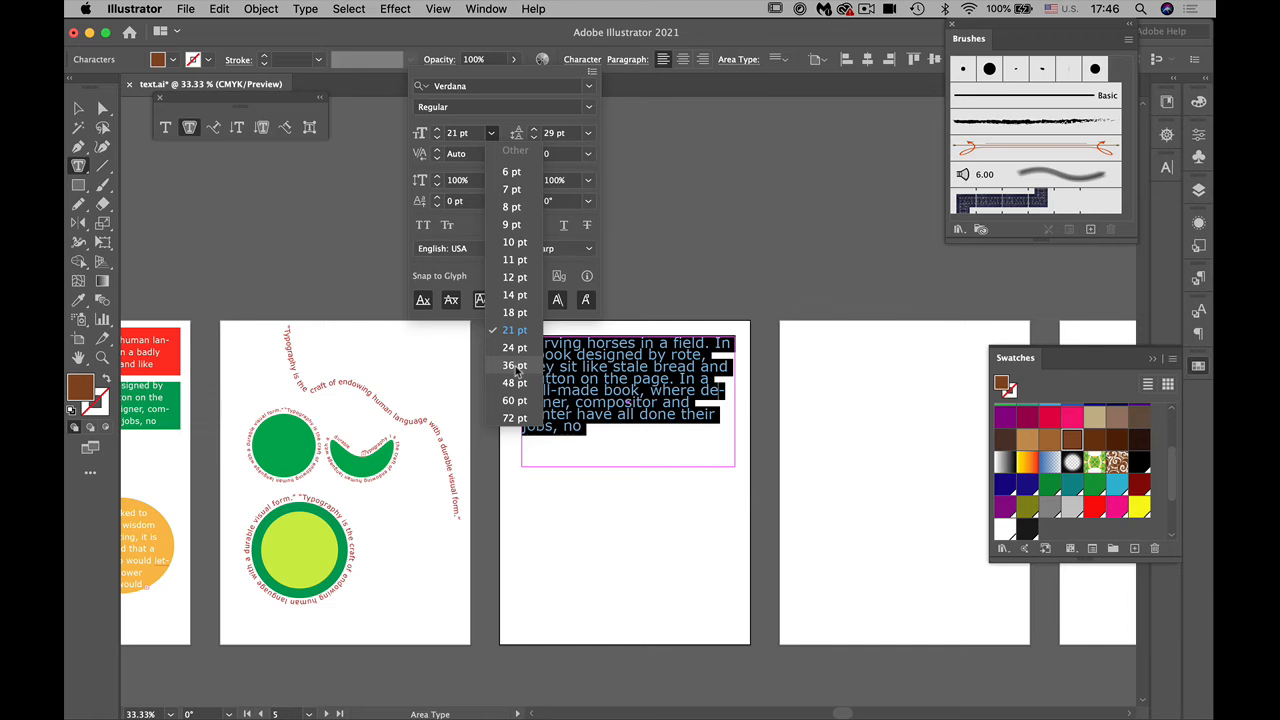
left_click(515, 366)
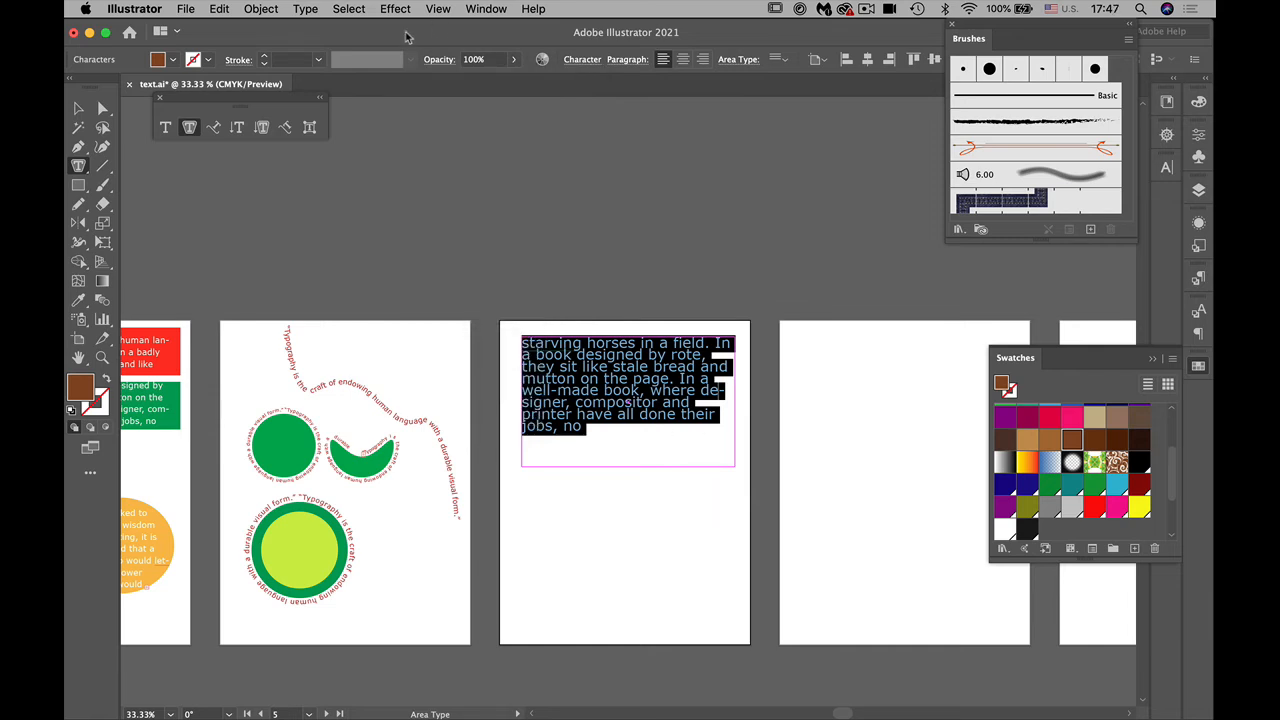
key("super+equal")
key("BackSpace")
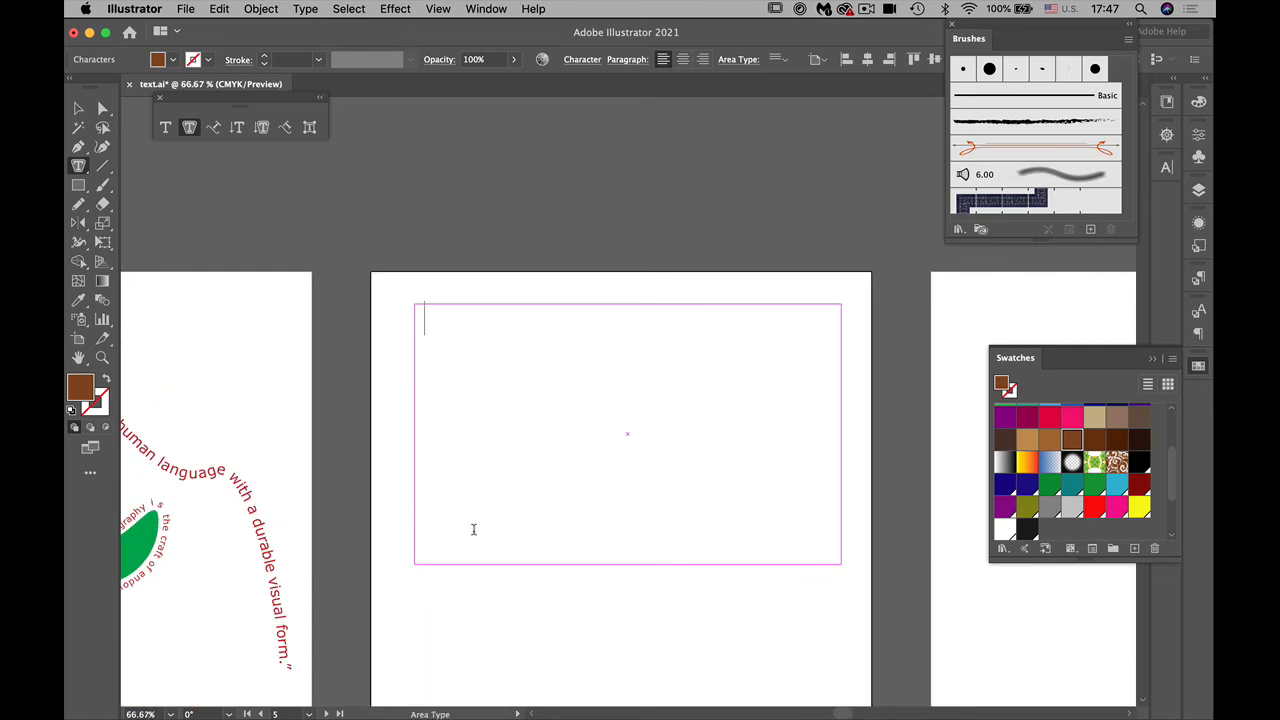
key("super+z")
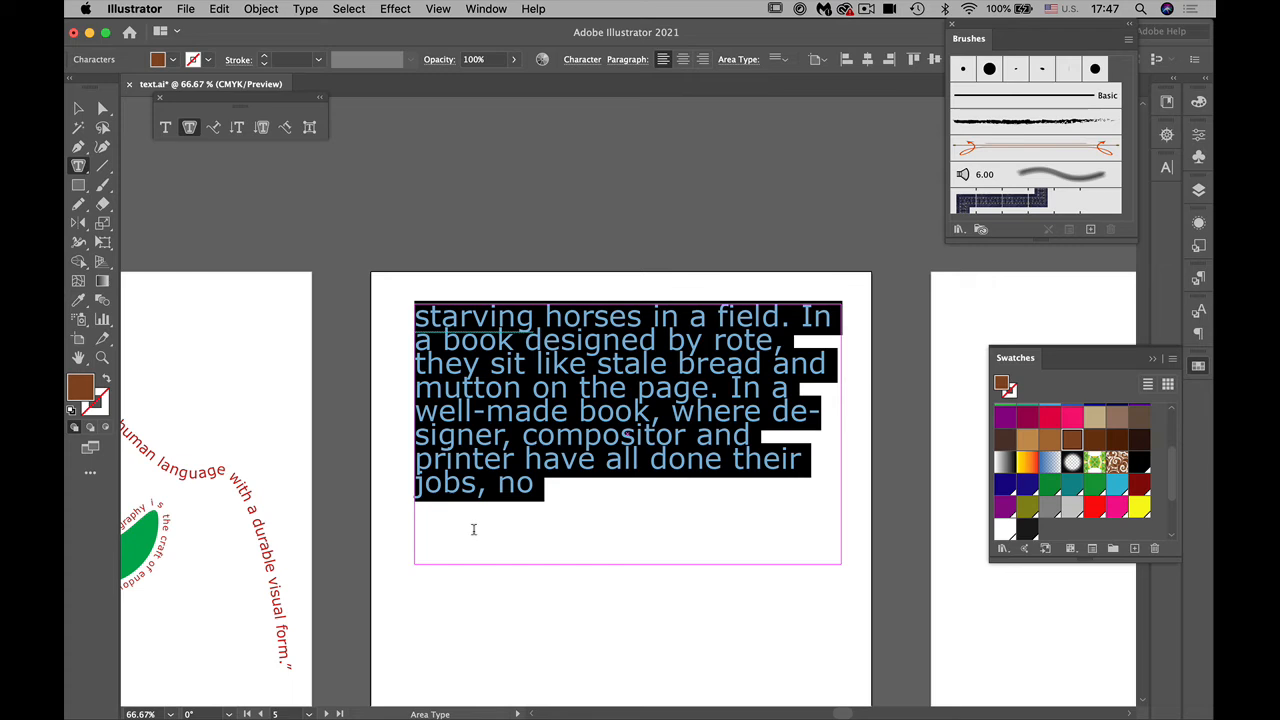
Step: Set the paragraph's leading to 36 pt, centre-align its lines and deselect it
left_click(584, 60)
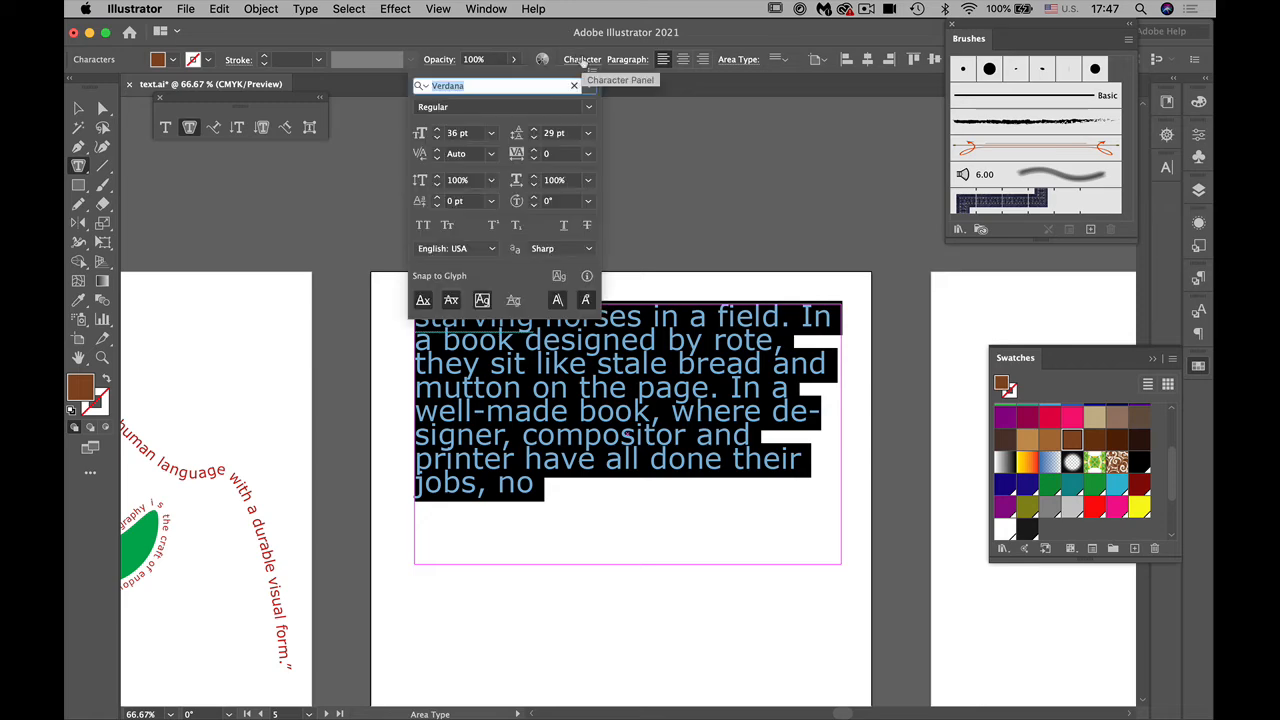
left_click(587, 133)
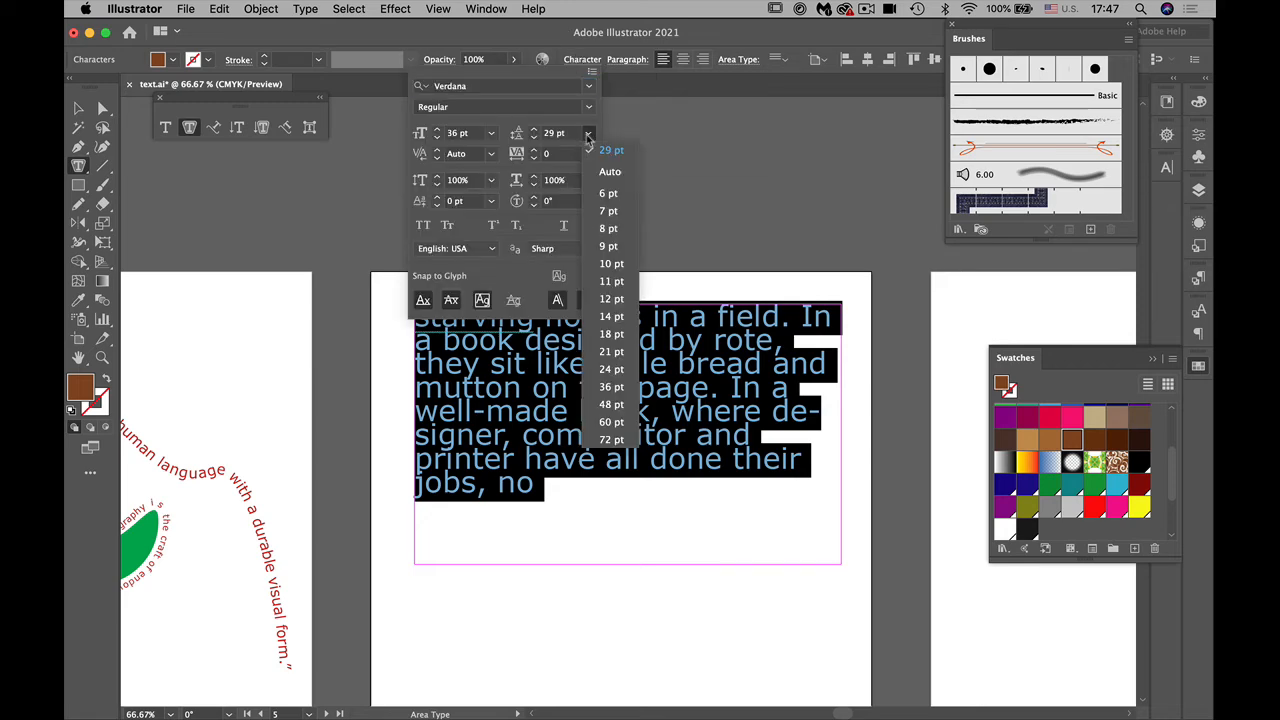
left_click(611, 387)
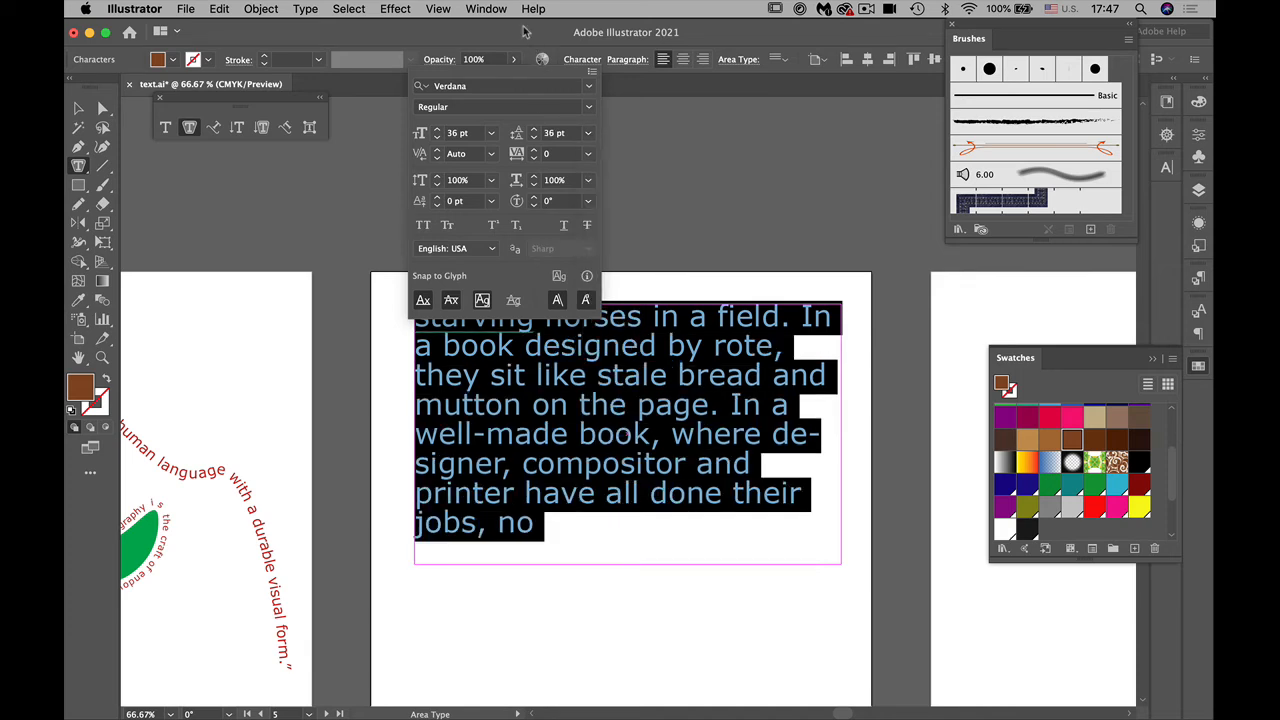
left_click(684, 61)
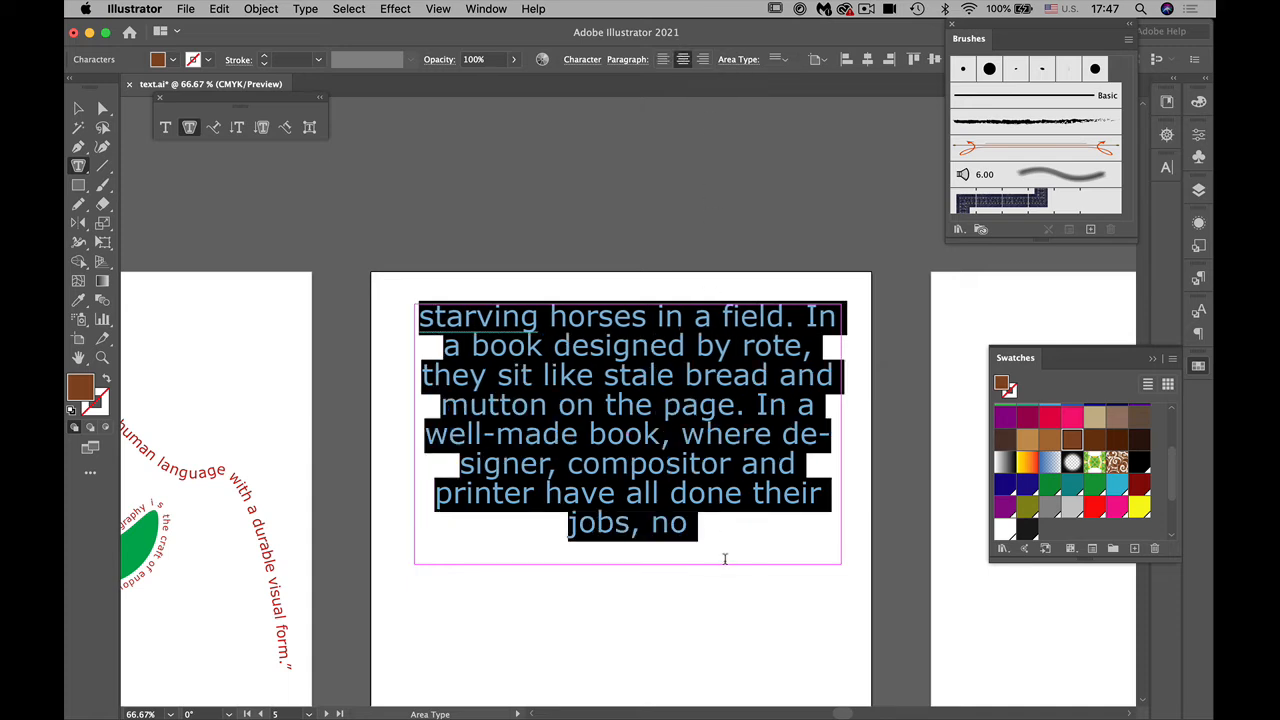
left_click(78, 108)
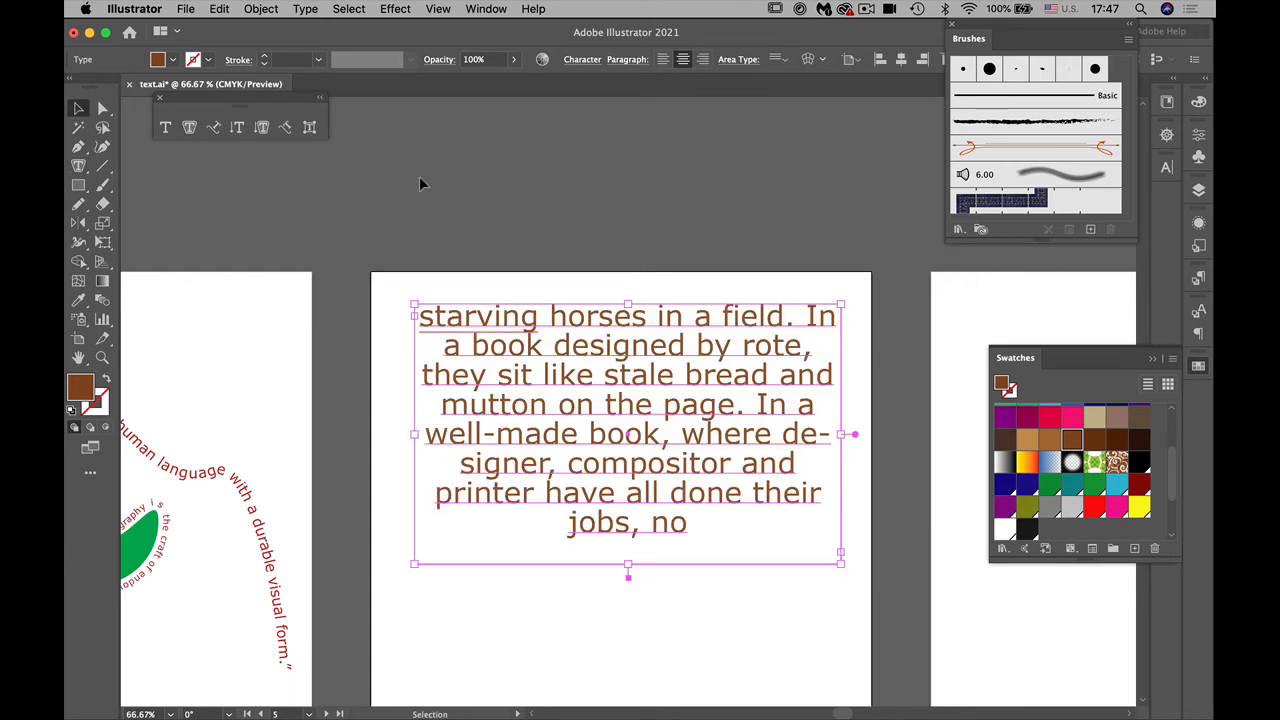
left_click(408, 178)
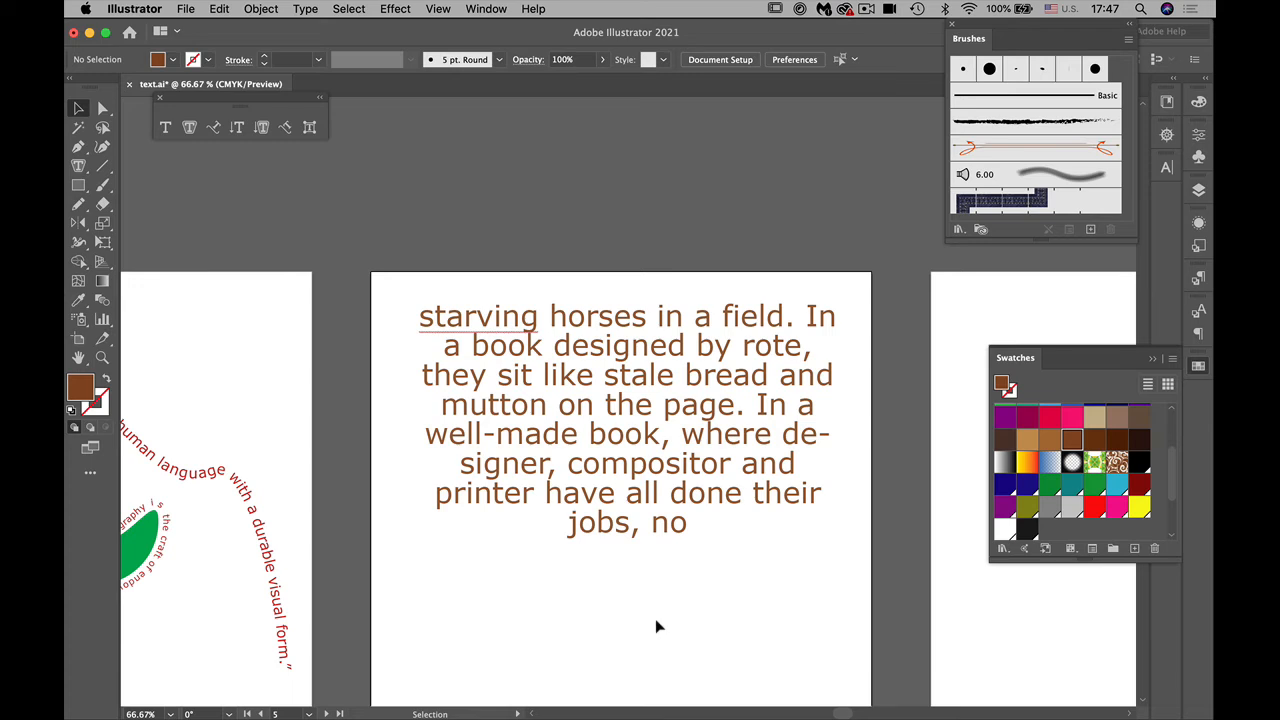
Step: Directly select only the path of the area type frame and fill it with the lime green swatch
left_click(522, 368)
left_click_drag(580, 466, 548, 330)
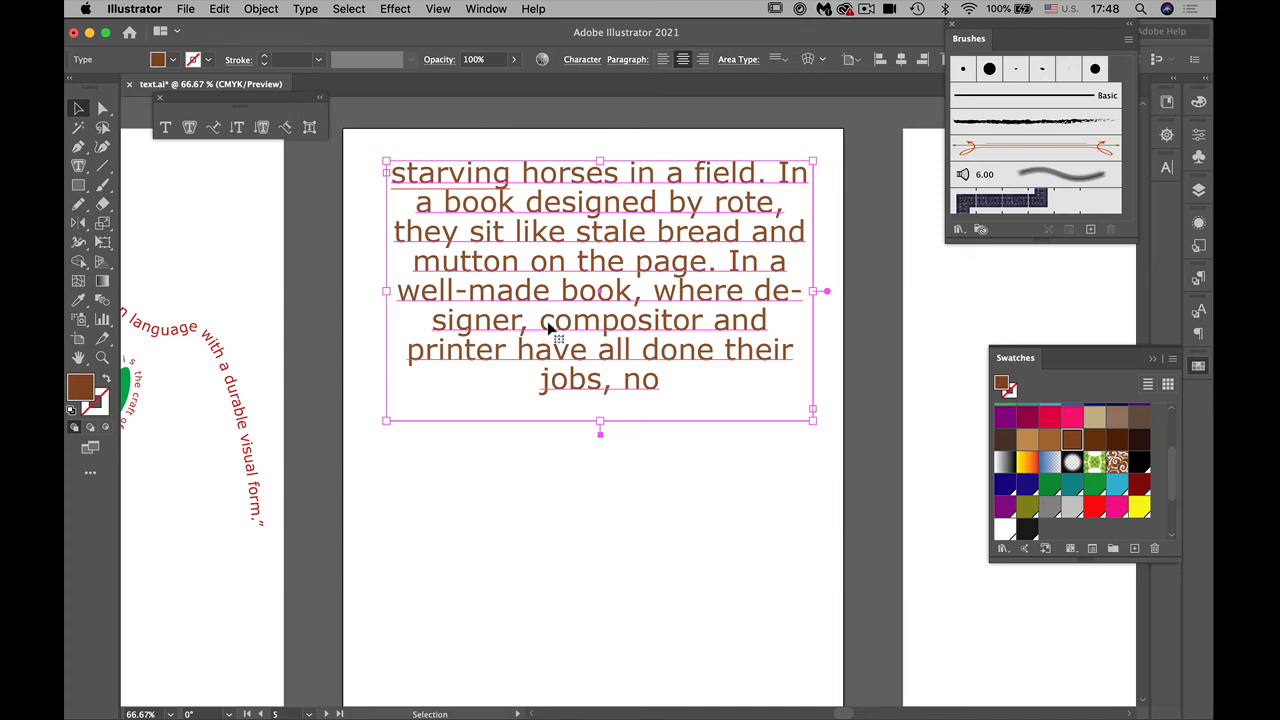
left_click(643, 548)
left_click(102, 108)
left_click(733, 163)
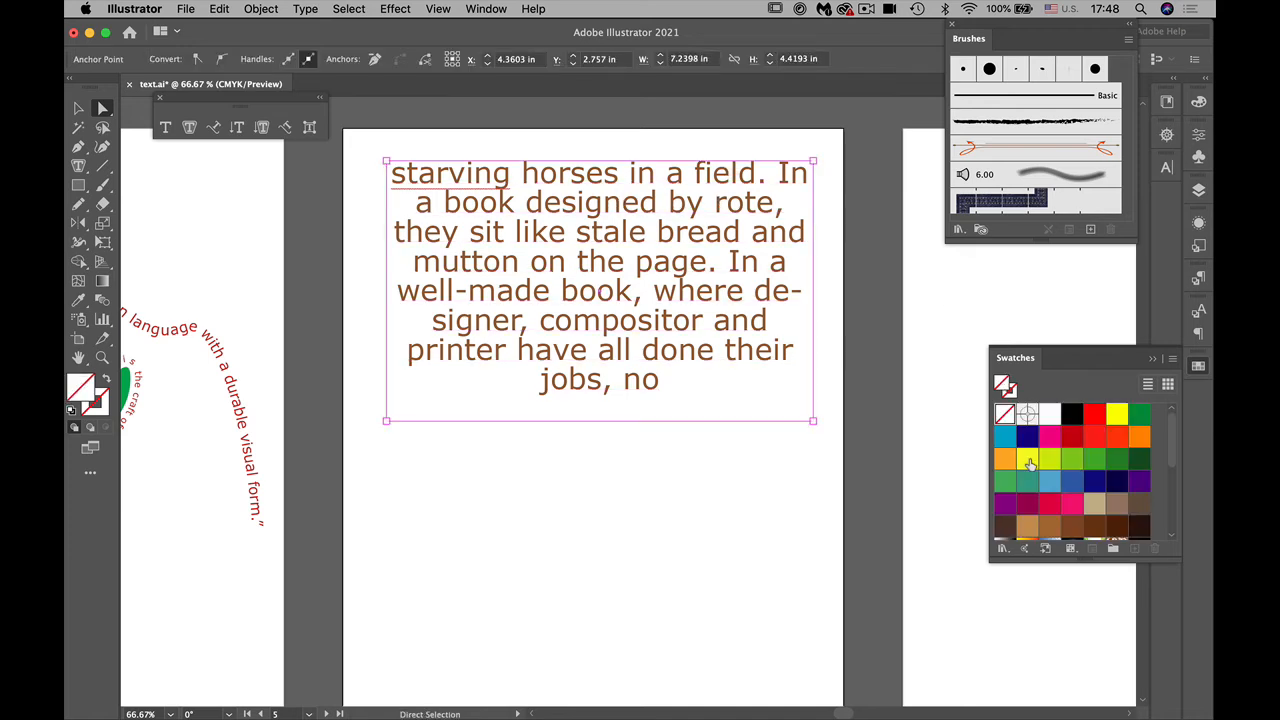
left_click(1049, 460)
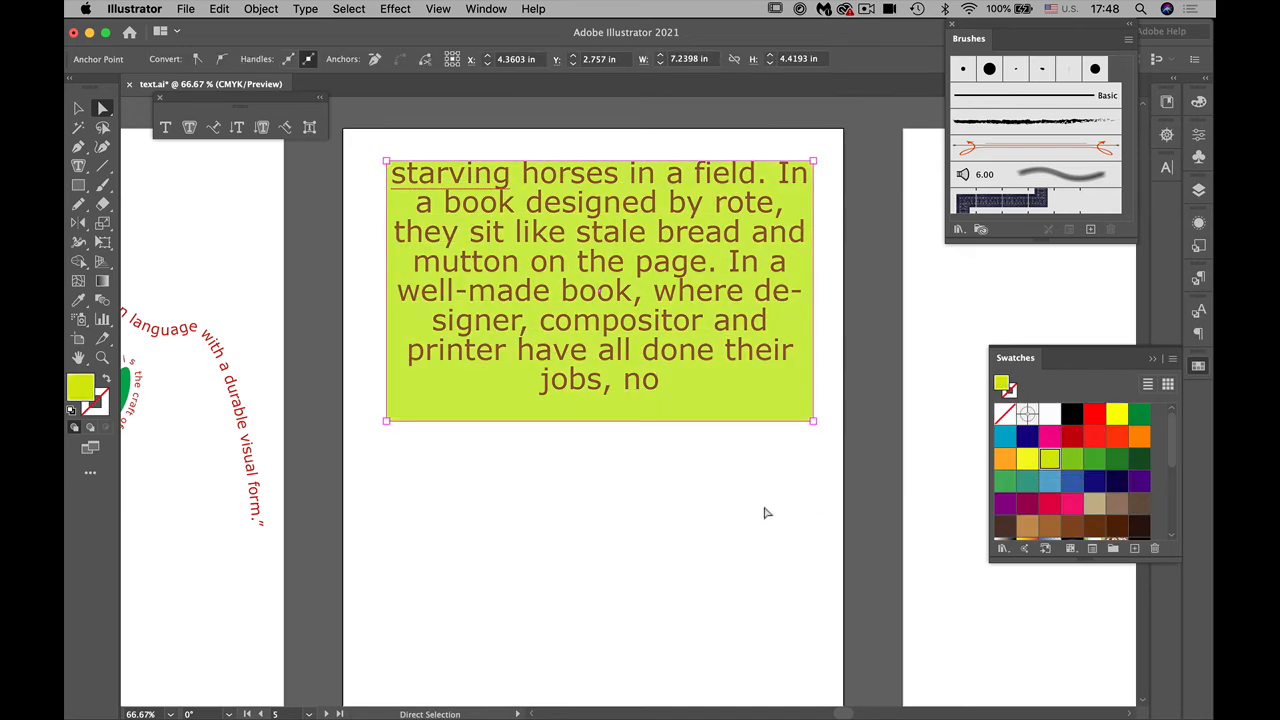
Step: Select the whole area type object and set its alignment to Center in Area Type Options
left_click(78, 108)
left_click(500, 302)
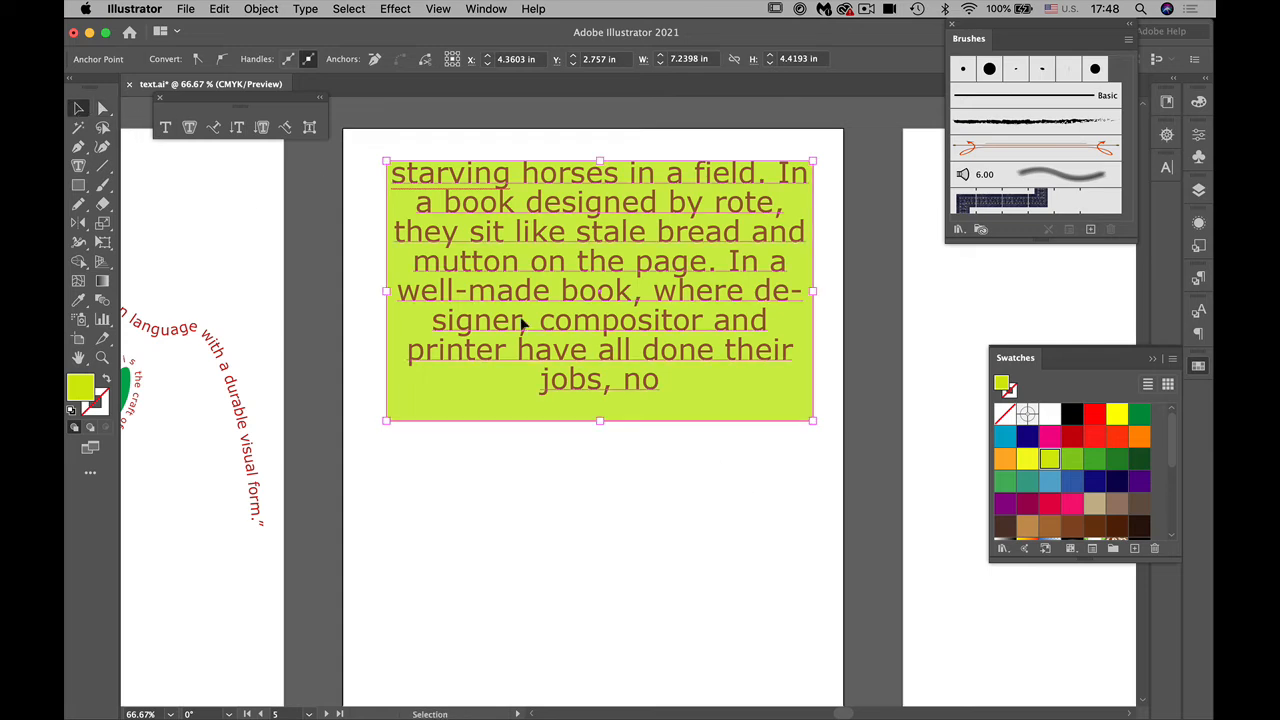
left_click(521, 325)
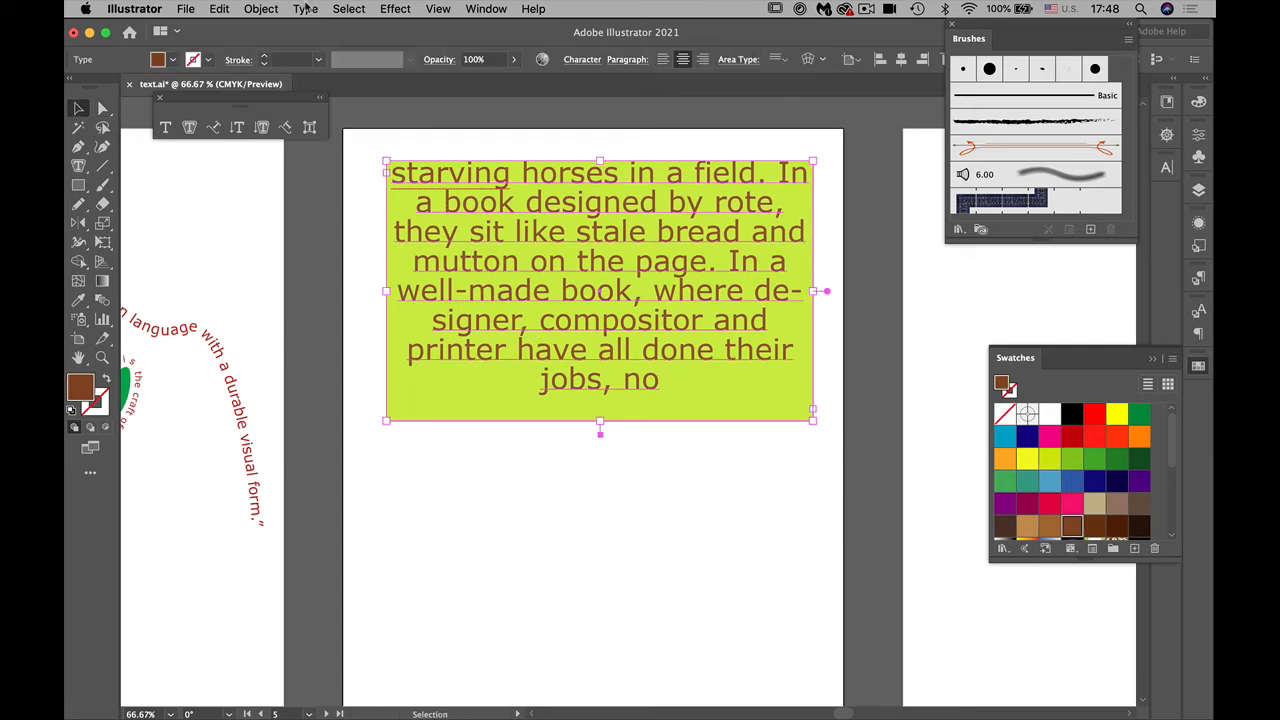
left_click(306, 8)
left_click(355, 138)
left_click_drag(1010, 107, 969, 39)
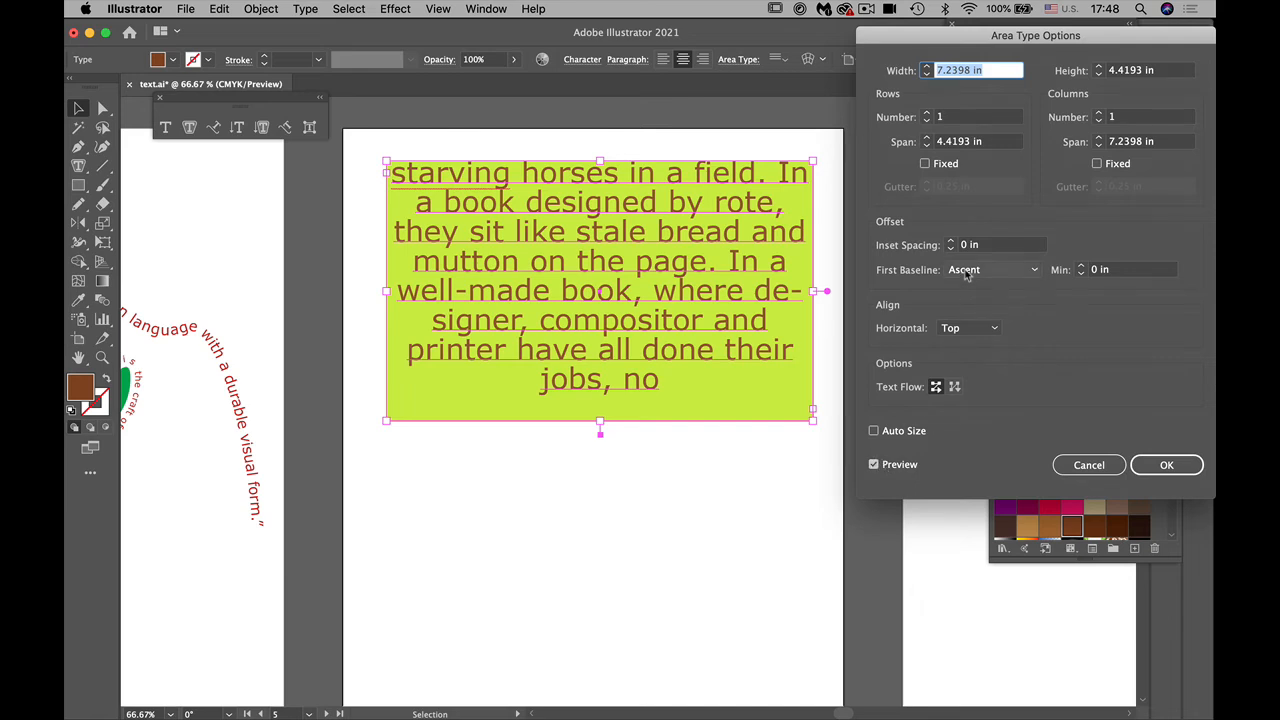
left_click(955, 334)
left_click(966, 363)
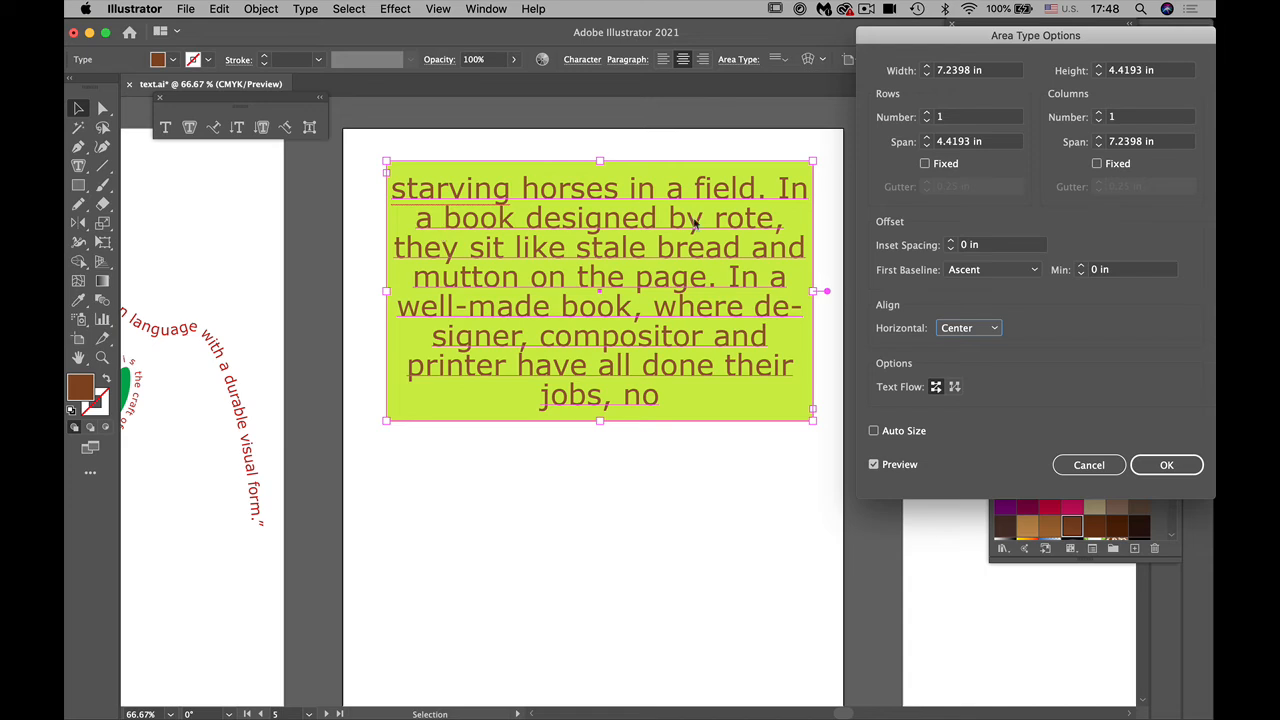
Step: Set the area type's inset spacing to 0.1875 in and apply the options
left_click(951, 242)
left_click(951, 242)
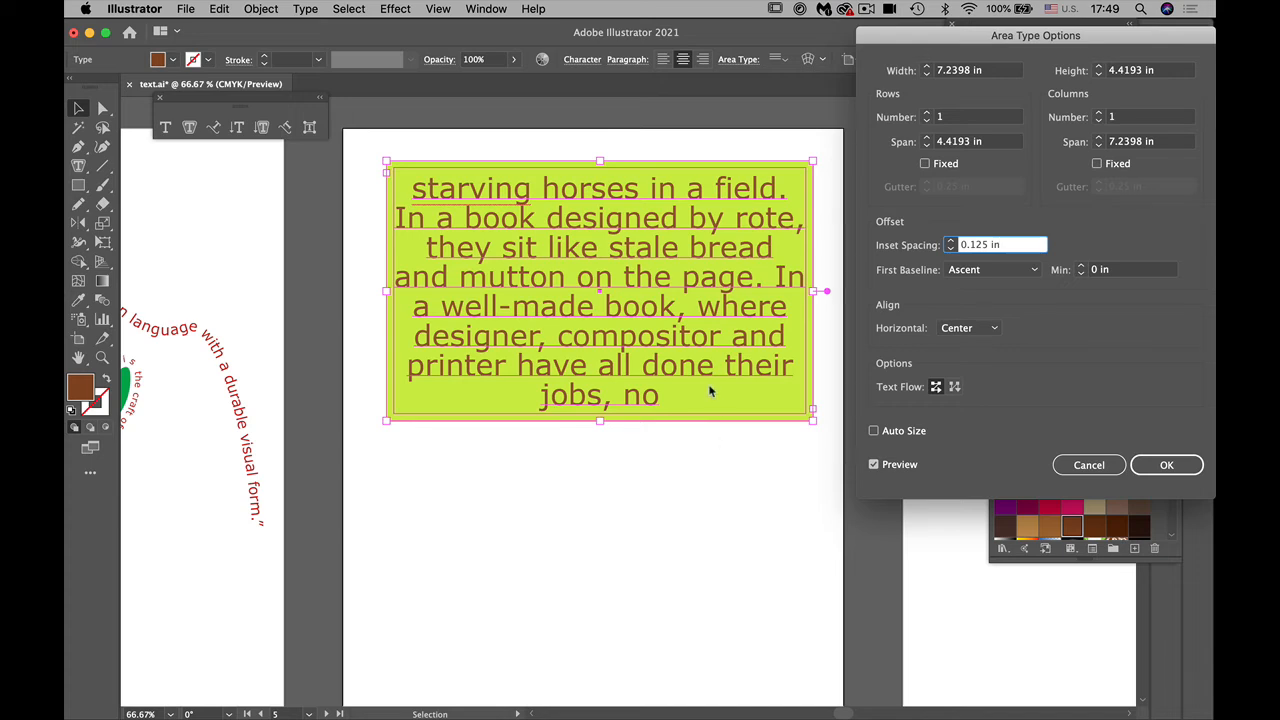
left_click(951, 245)
left_click(951, 241)
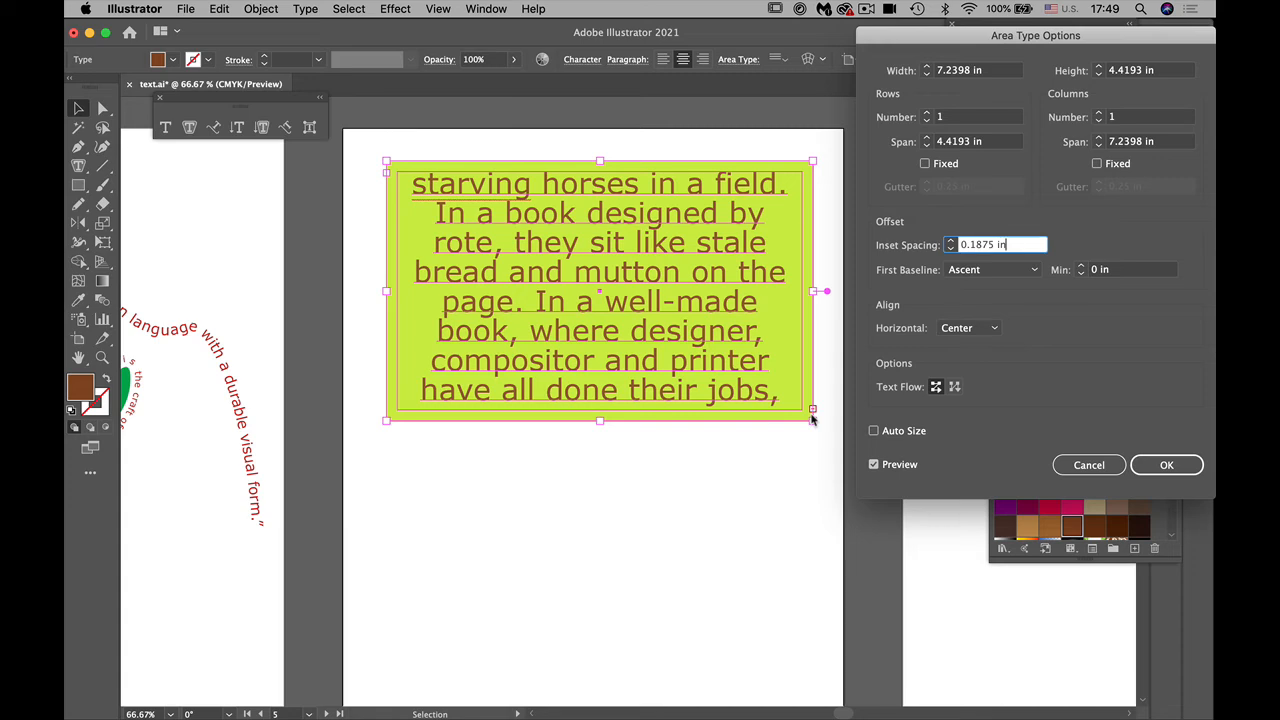
left_click(1160, 465)
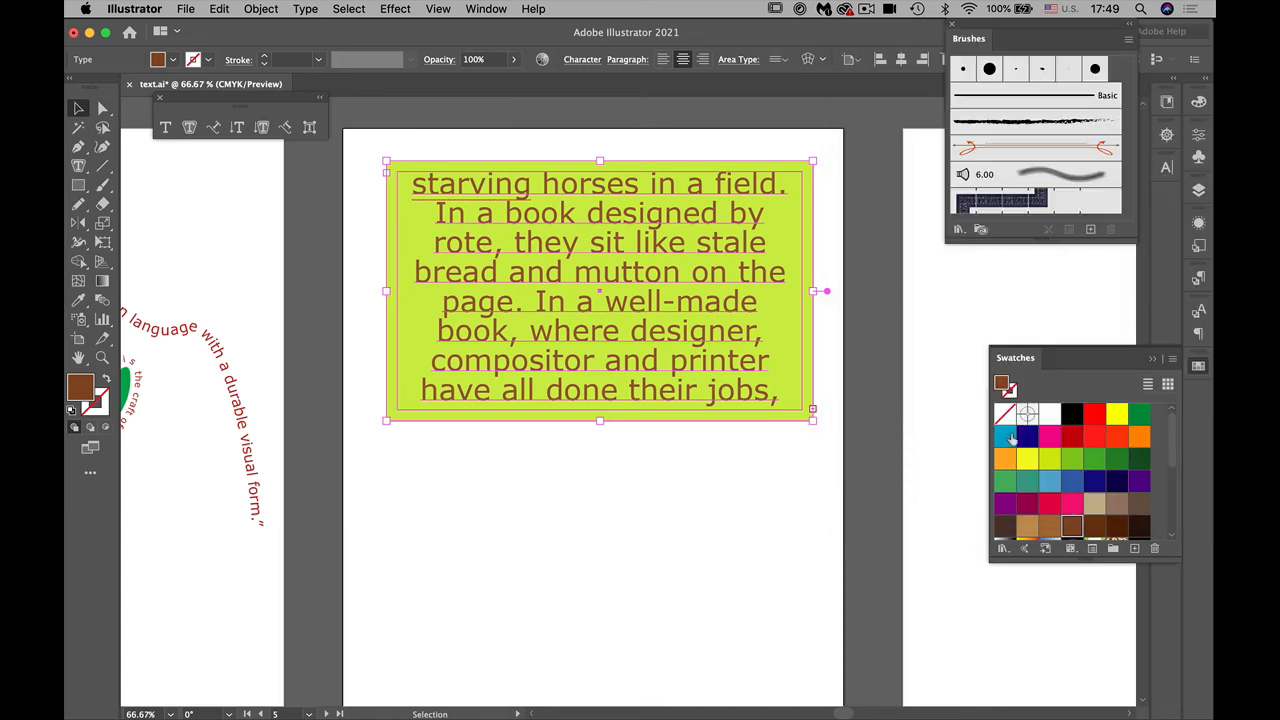
Step: Reduce the font size of all the text in the lime frame to 35 pt and deselect it
left_click(79, 165)
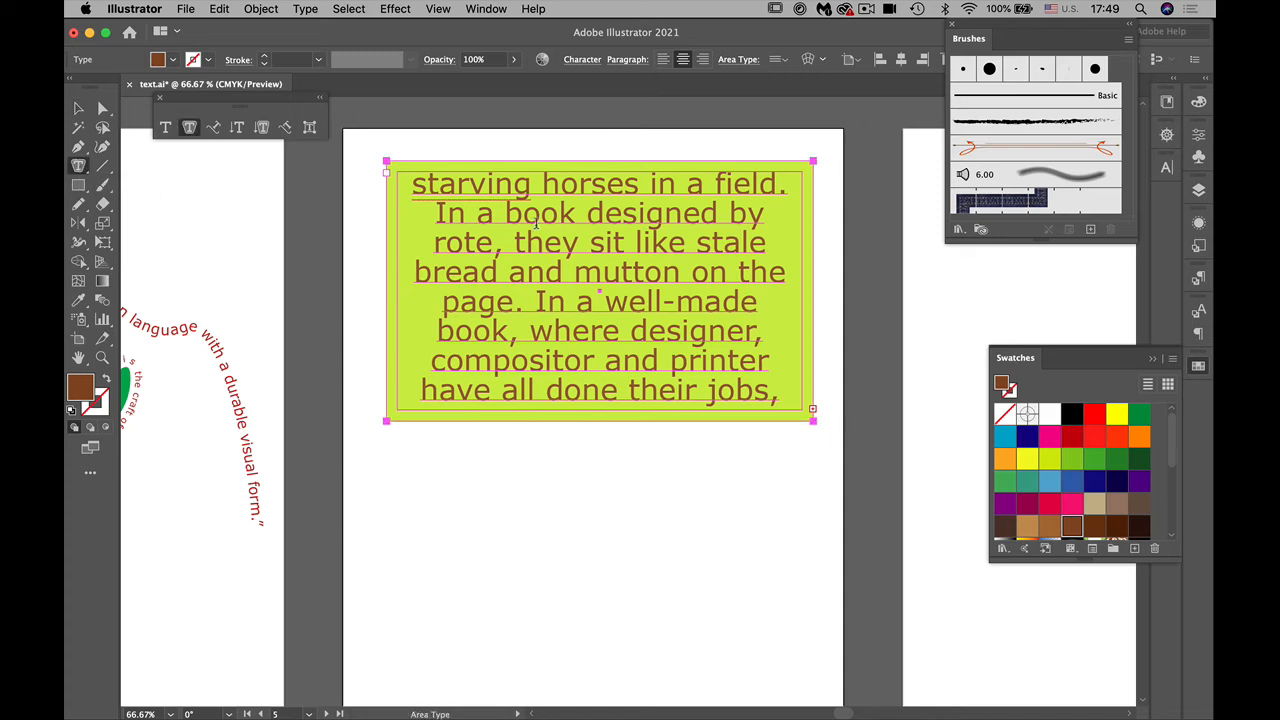
left_click(536, 224)
key("super+a")
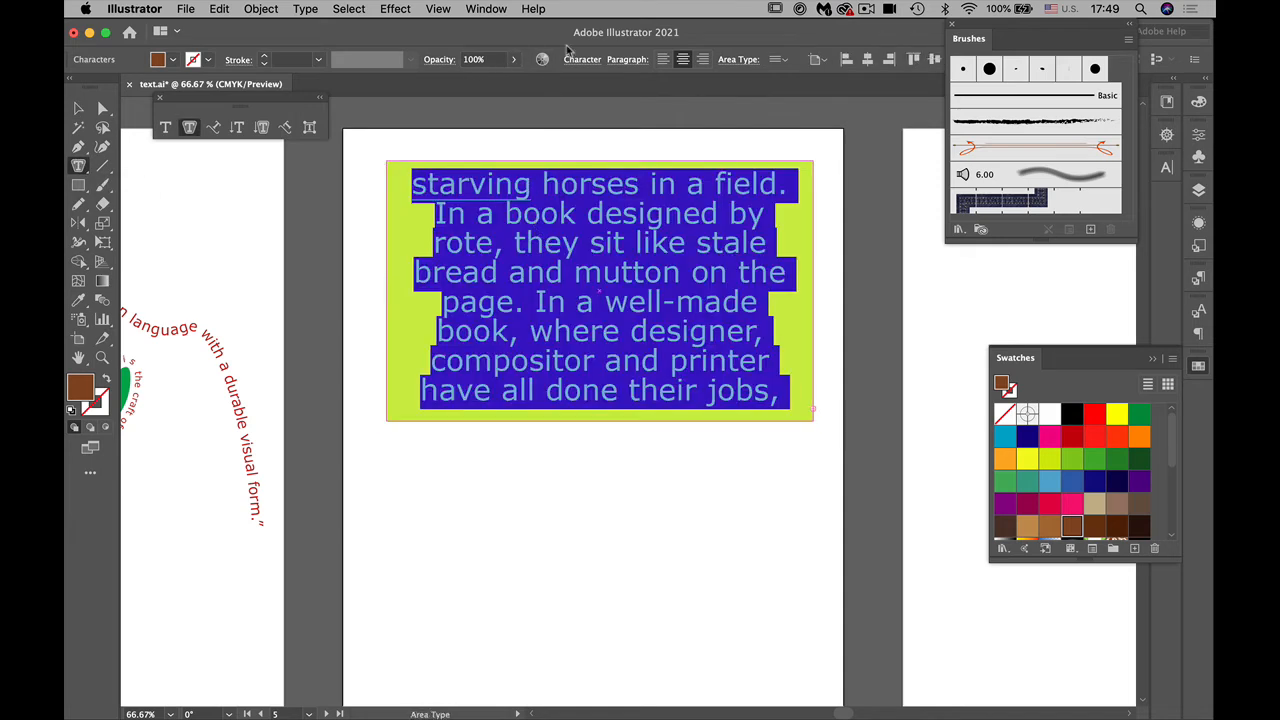
left_click(586, 62)
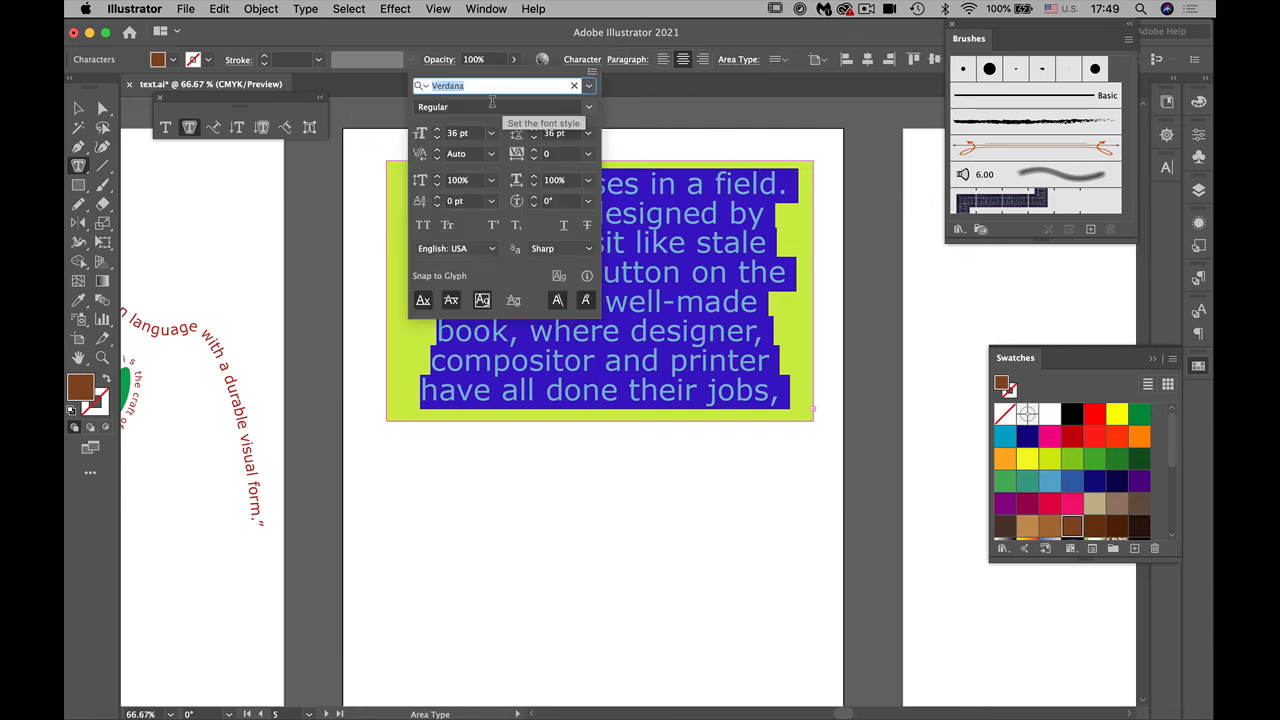
left_click(437, 137)
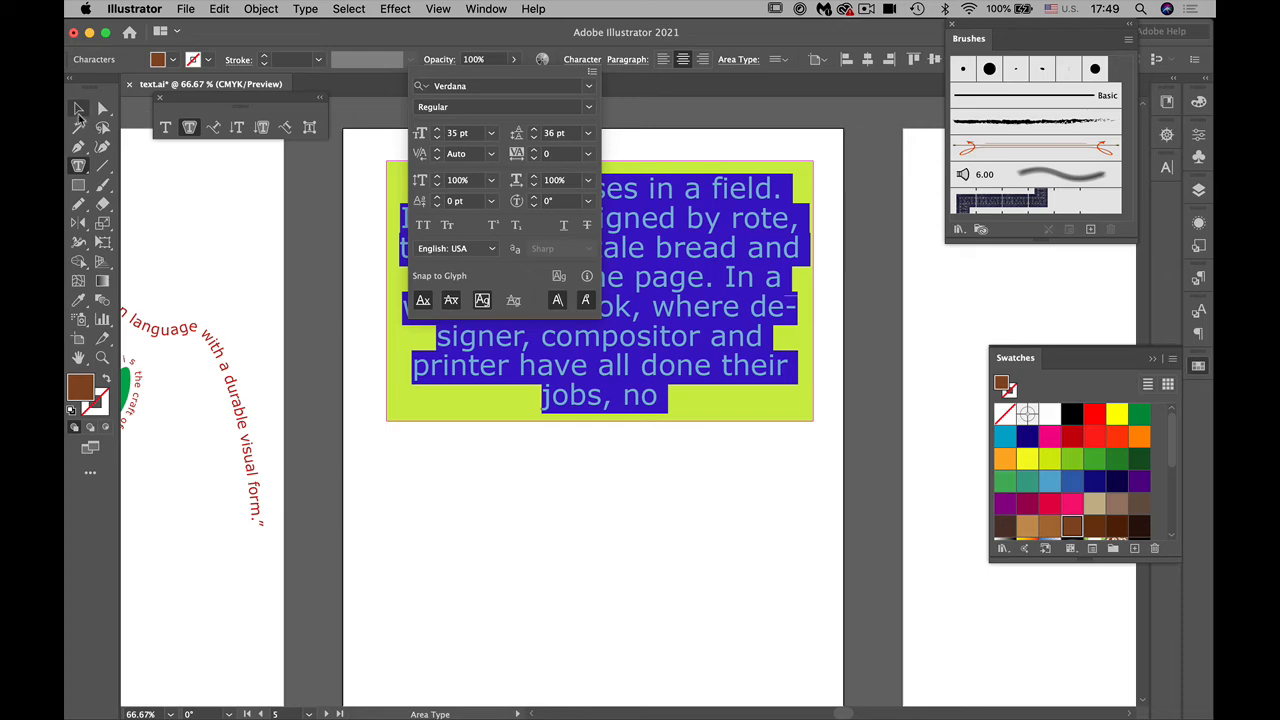
left_click(79, 109)
left_click(516, 438)
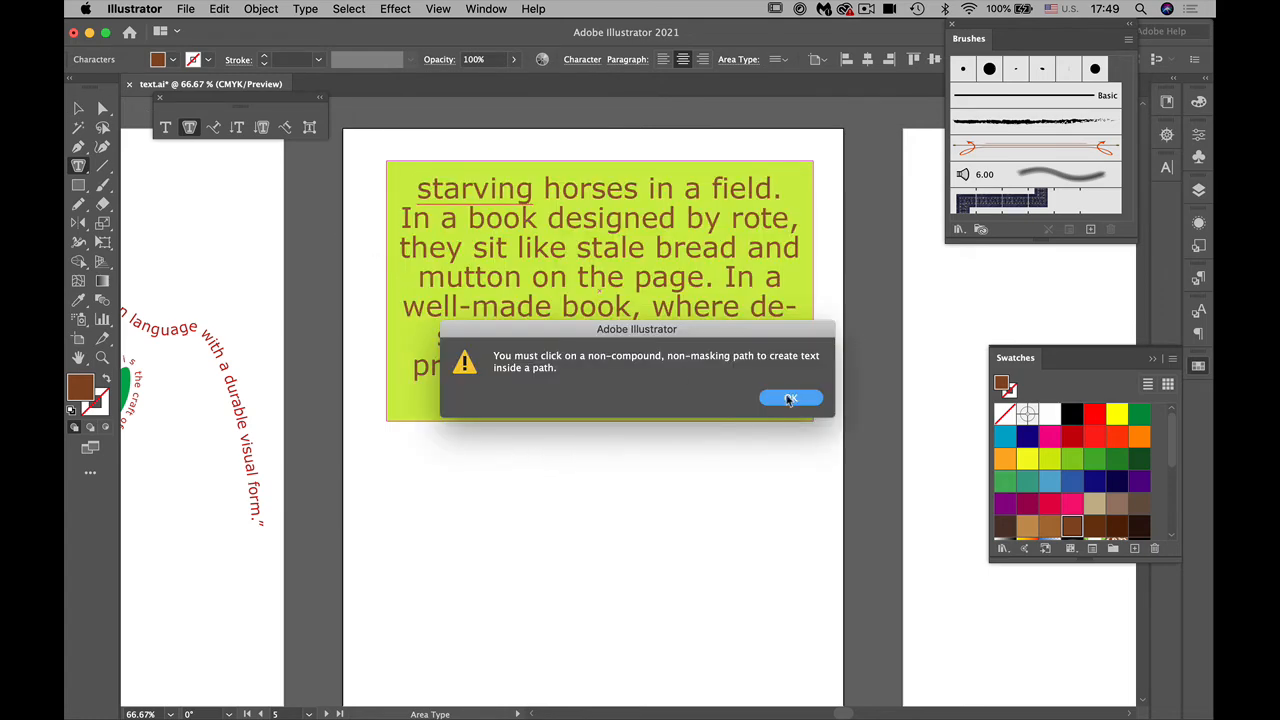
left_click(789, 397)
left_click(80, 108)
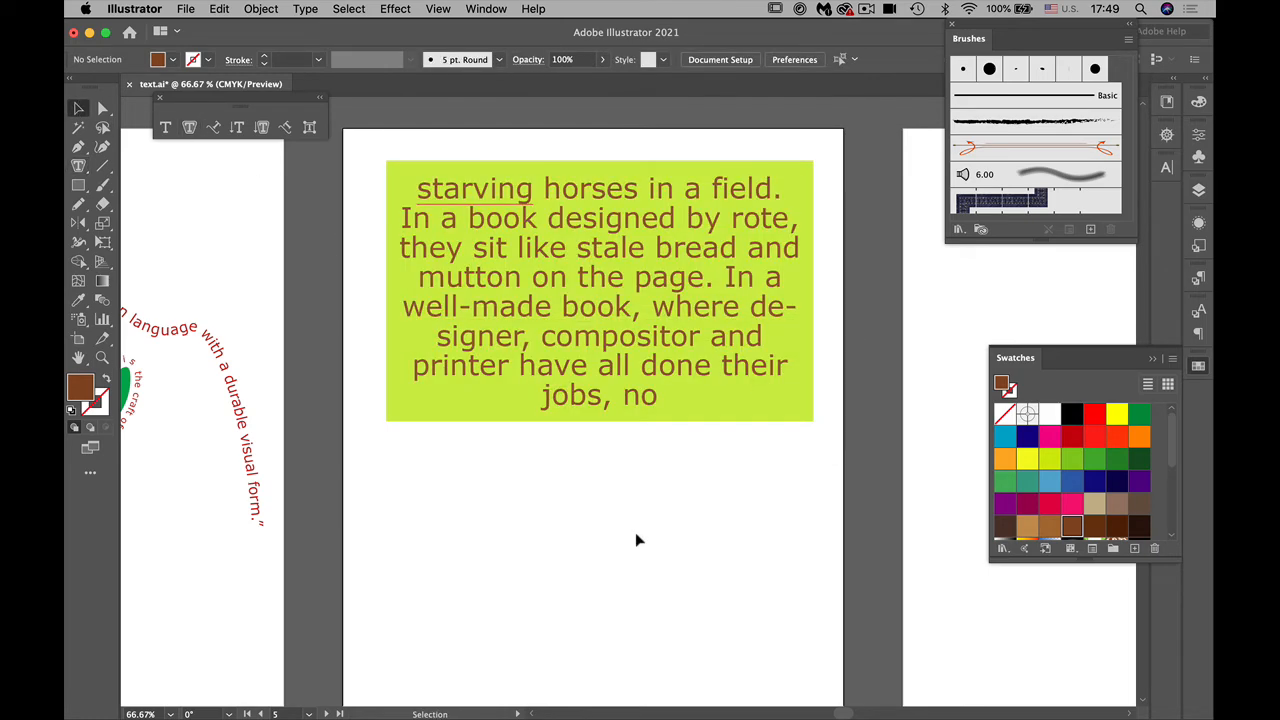
Step: Move the lime area type slightly down the artboard and heavily round all four corners of its frame
mouse_move(586, 391)
left_mouse_down()
mouse_move(585, 444)
mouse_move(584, 414)
left_mouse_up()
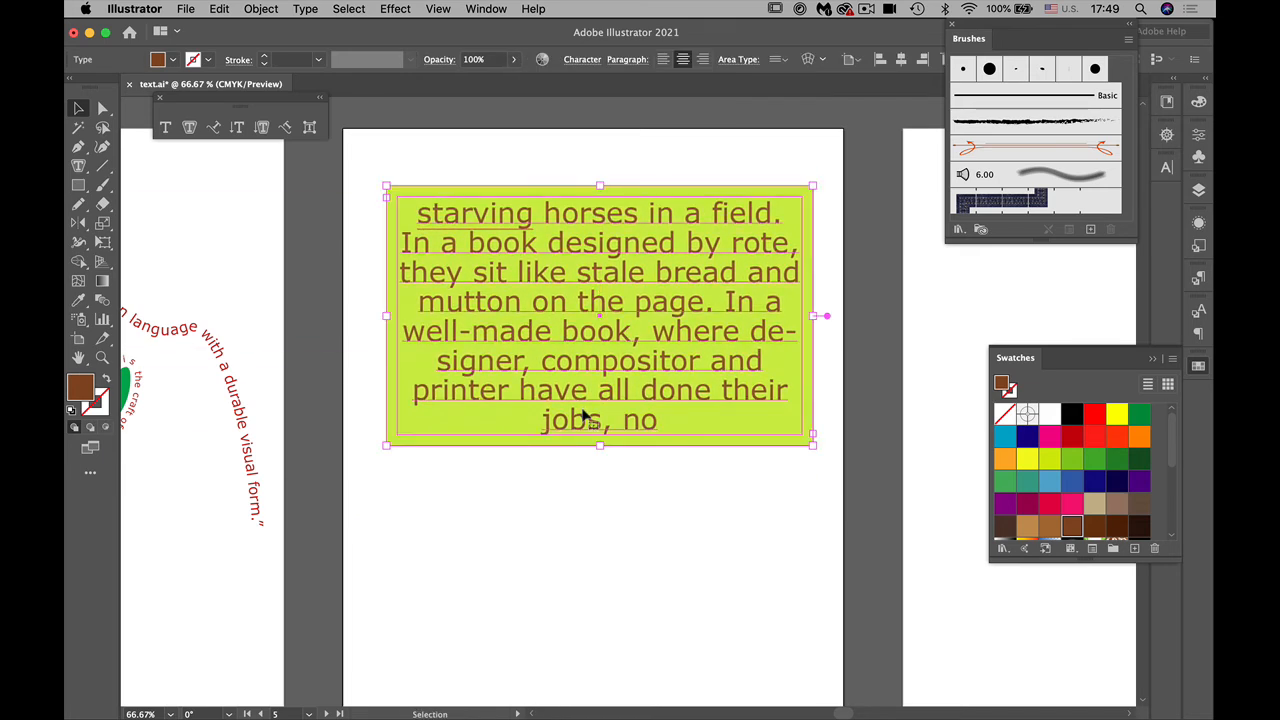
left_click(102, 108)
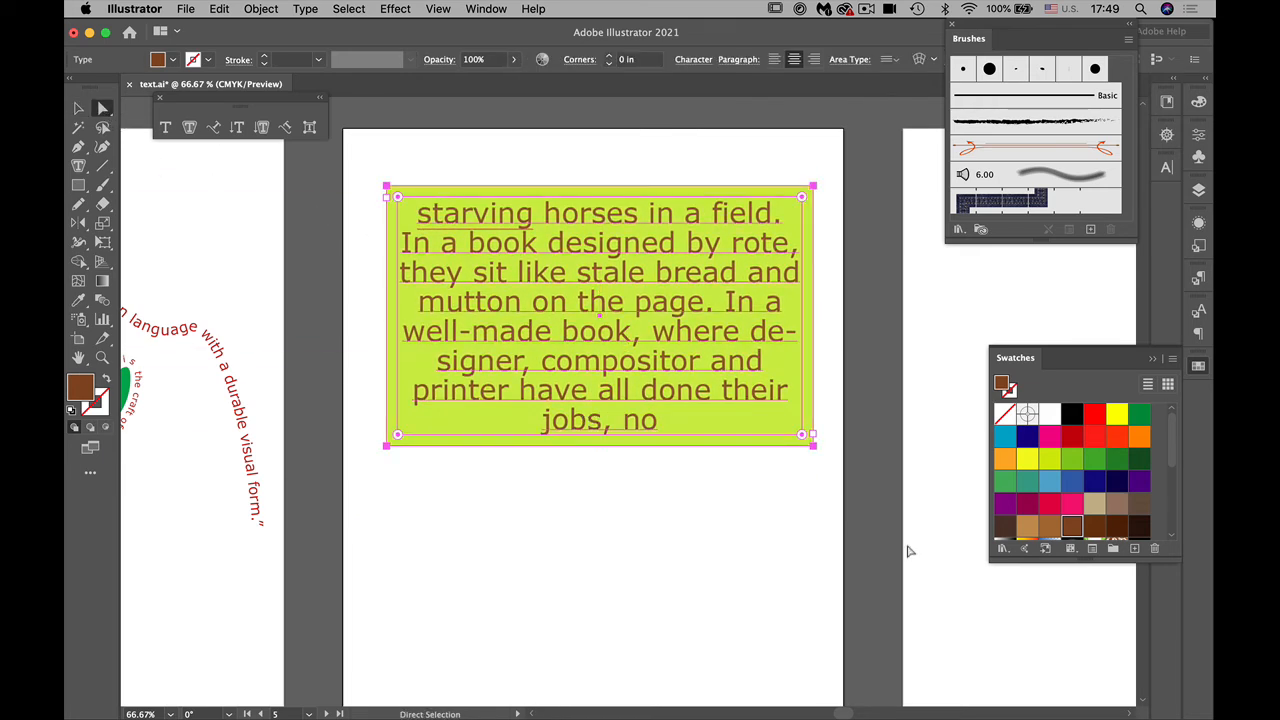
left_click_drag(799, 436, 712, 360)
left_click(783, 487)
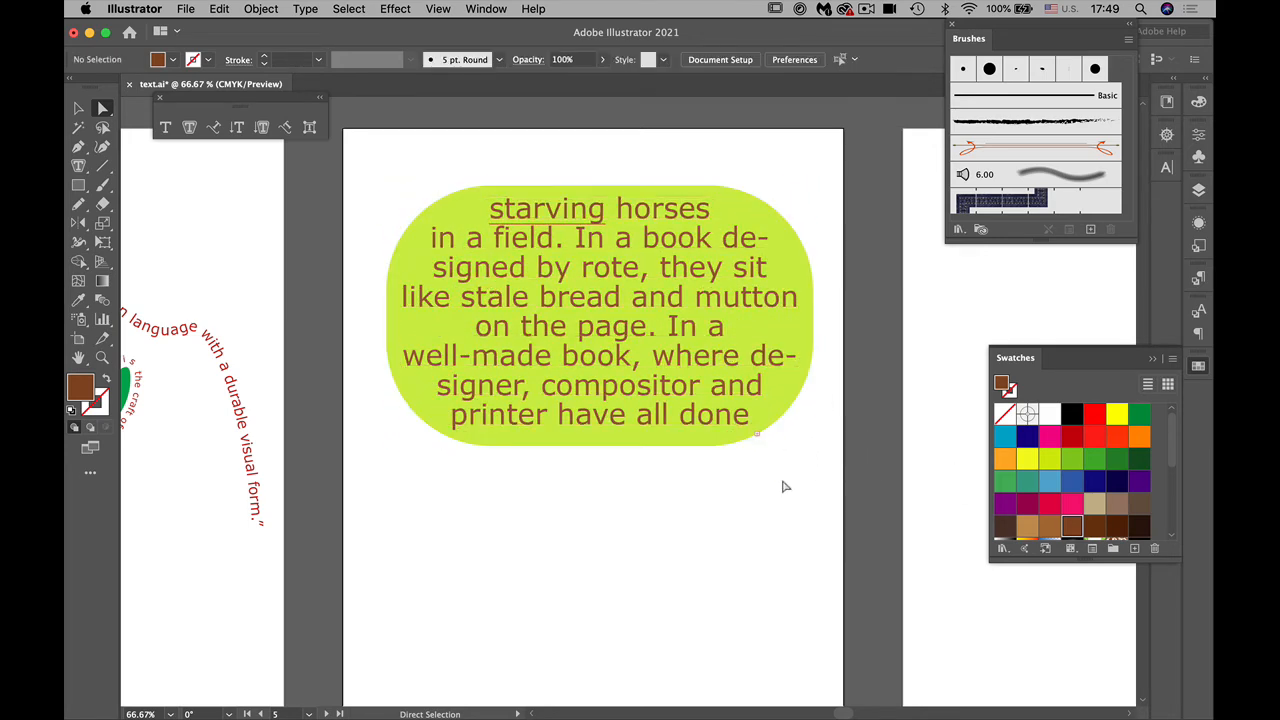
Step: Stretch the rounded lime text shape vertically by moving its straight top edge upward and its bottom edge slightly downward
left_click_drag(597, 189, 600, 148)
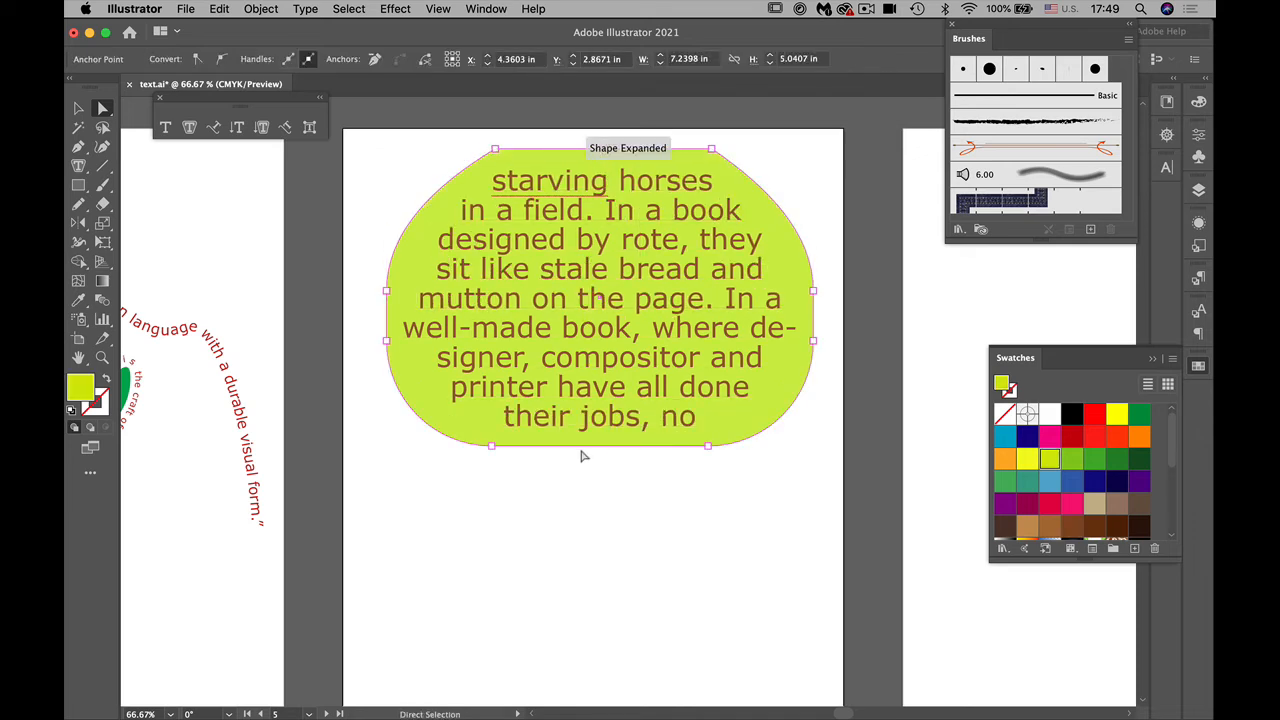
left_click_drag(583, 452, 587, 508)
left_click(614, 591)
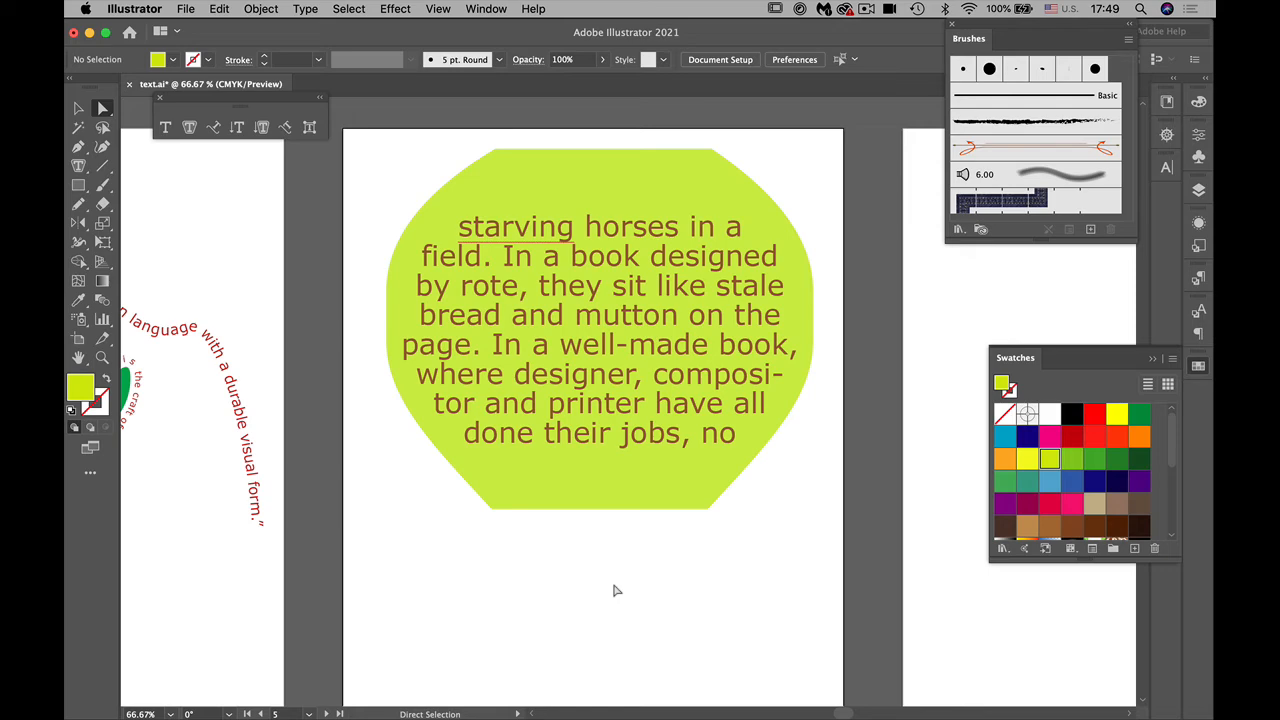
left_click_drag(554, 571, 542, 446)
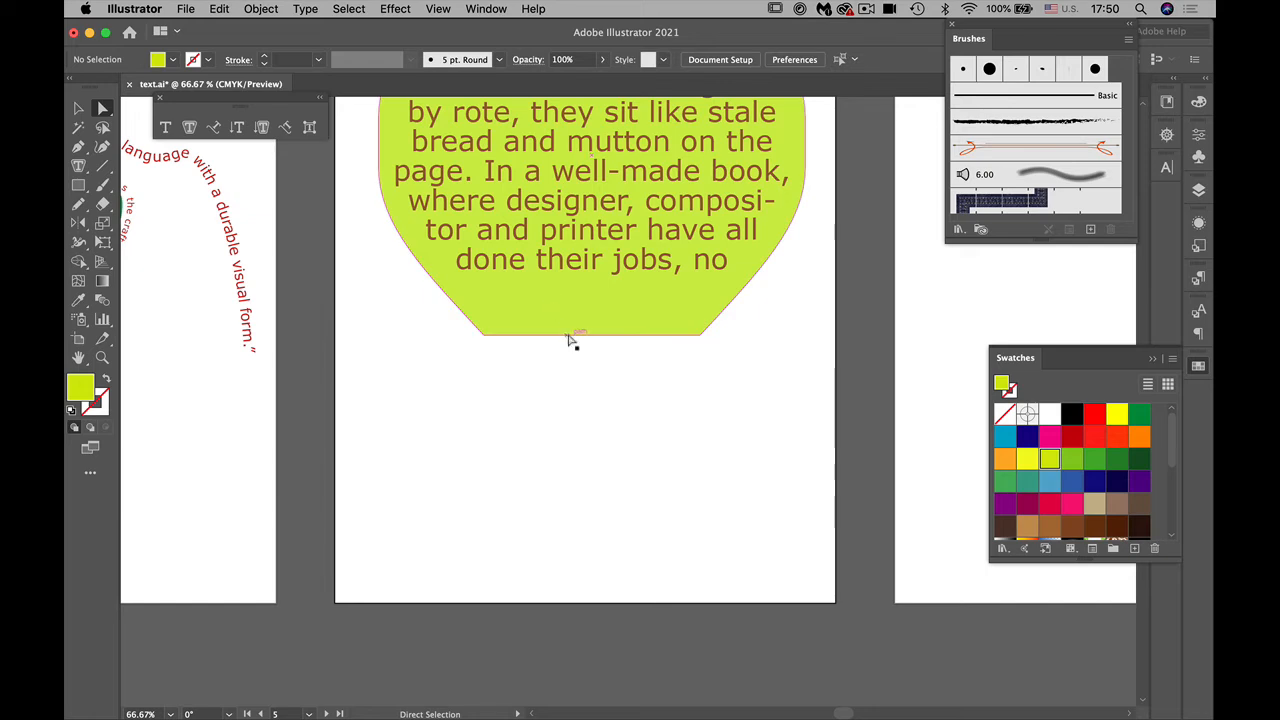
left_click_drag(571, 340, 572, 296)
left_click(594, 376)
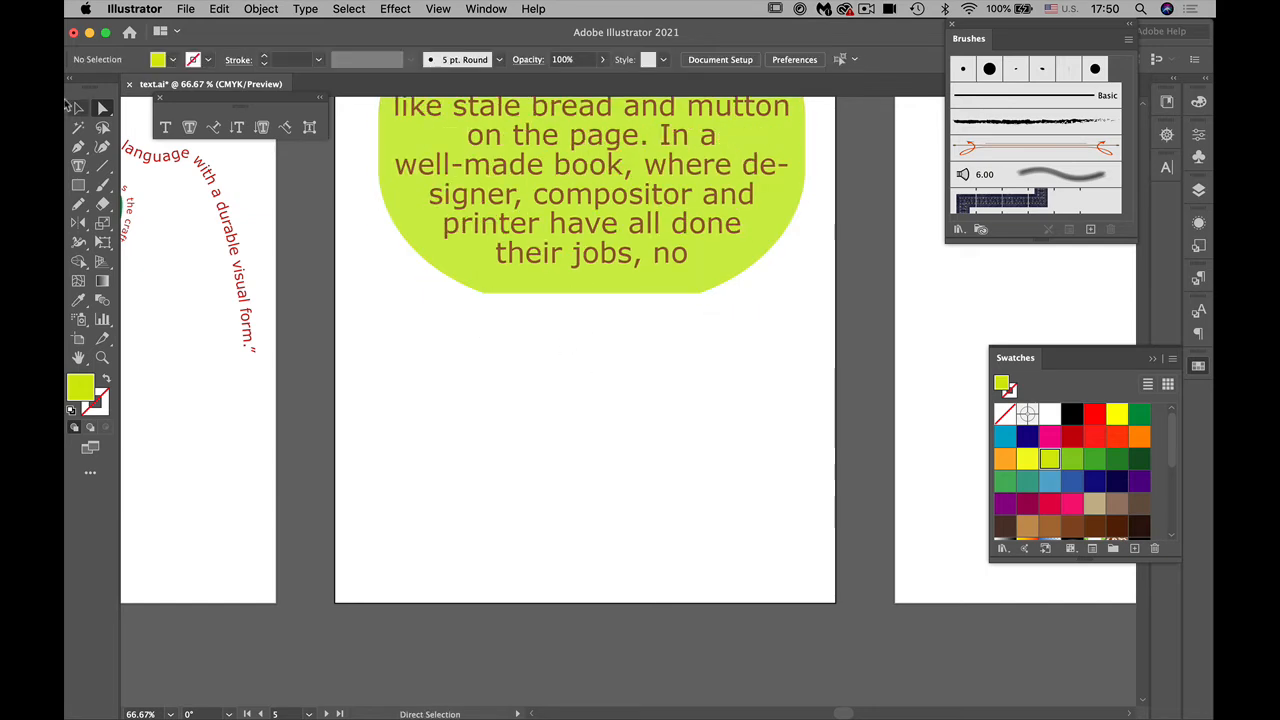
Step: Draw a lime rectangle across the empty area below the rounded text shape on the fifth artboard
left_click(79, 187)
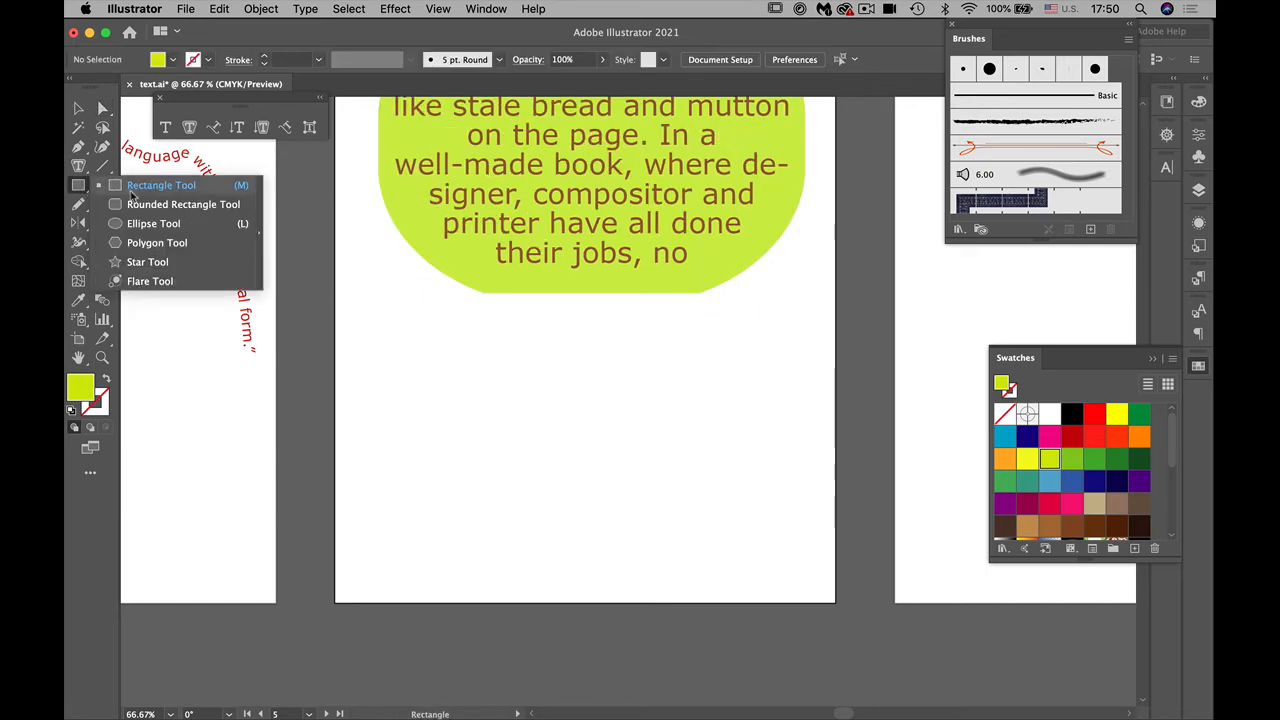
left_click(144, 187)
left_click_drag(395, 331, 779, 561)
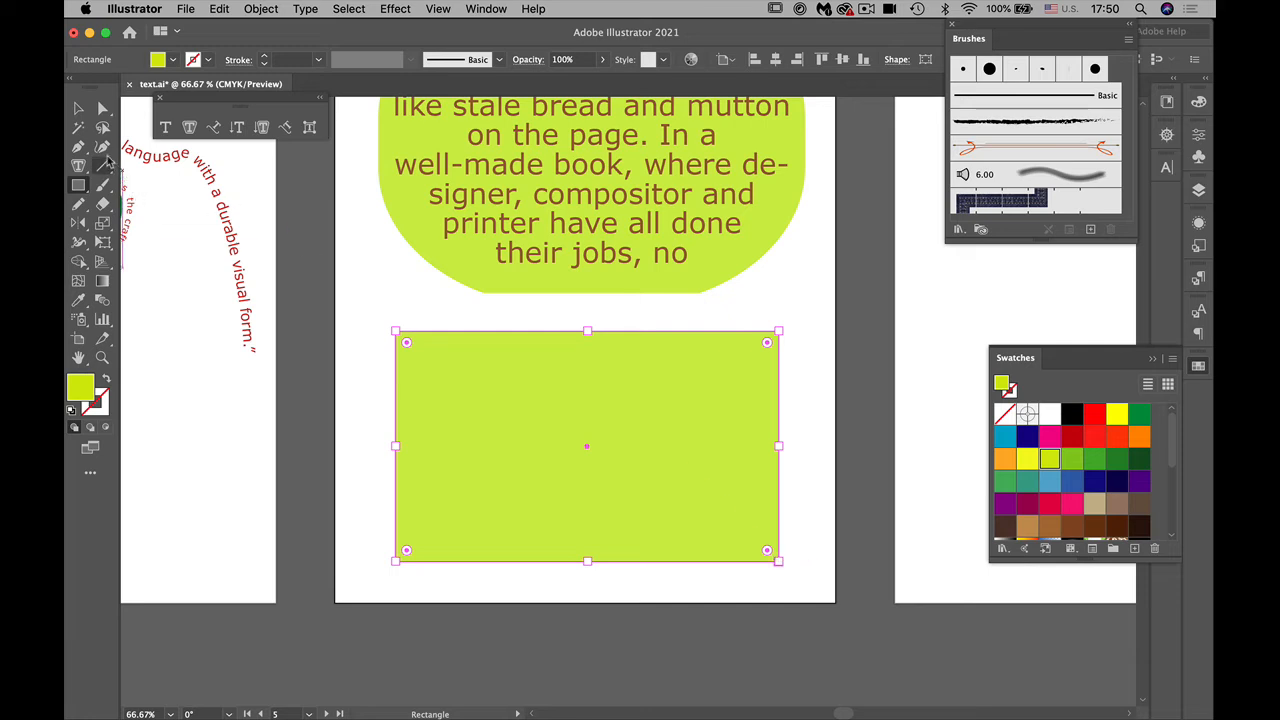
Step: Cut the lime rectangle into three pieces with two freehand, wavy Knife cuts running from its upper to its lower edge
left_click(103, 204)
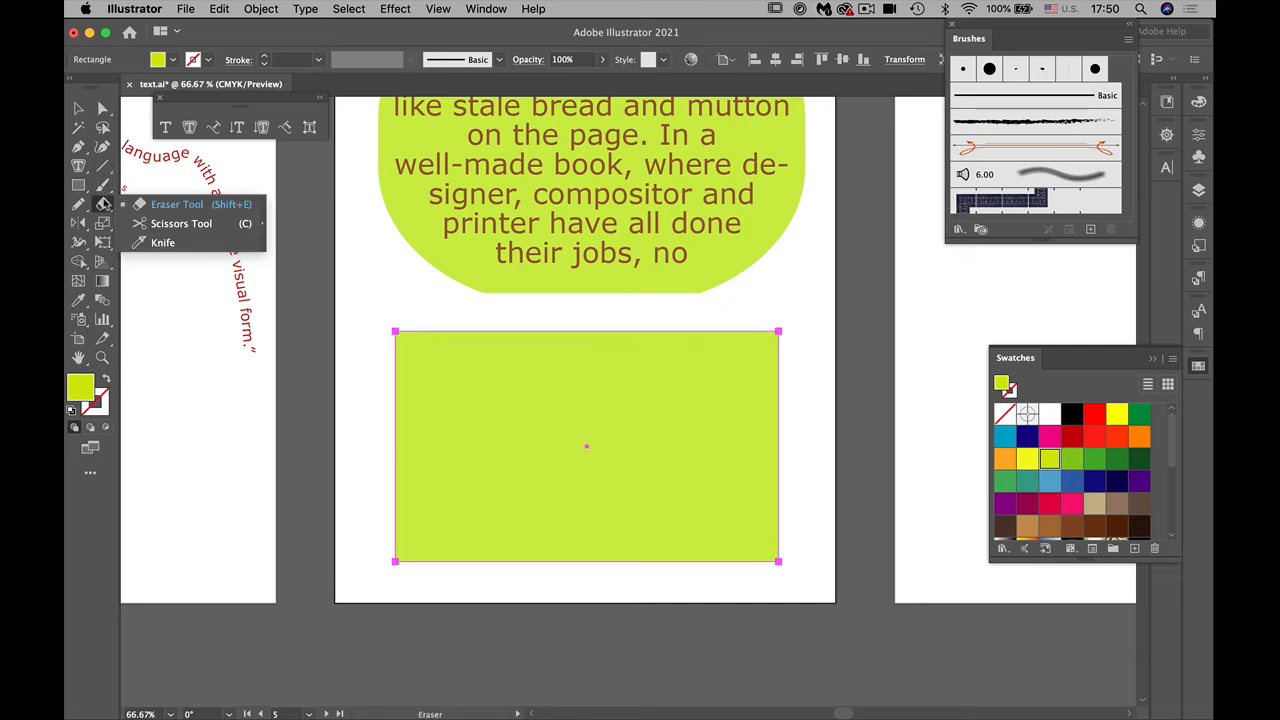
left_click(160, 243)
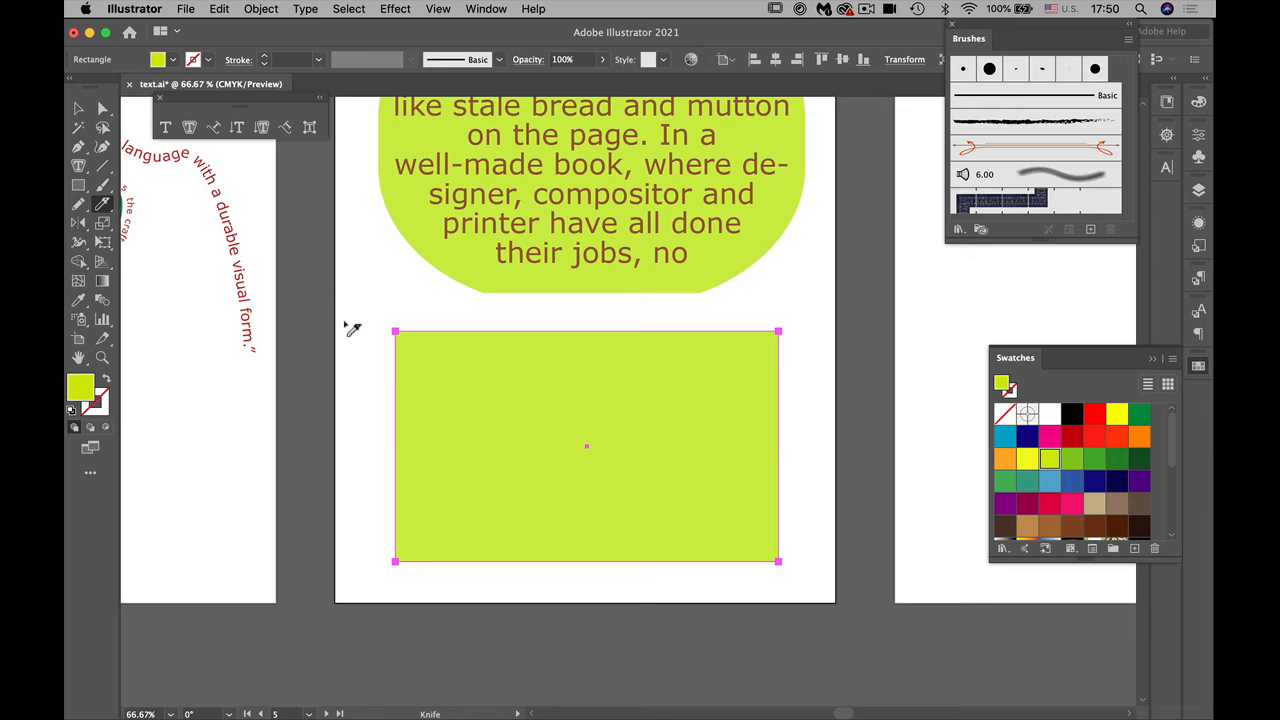
mouse_move(506, 313)
left_mouse_down()
mouse_move(516, 437)
mouse_move(438, 555)
mouse_move(445, 590)
left_mouse_up()
mouse_move(647, 316)
left_mouse_down()
mouse_move(656, 438)
mouse_move(625, 443)
mouse_move(594, 533)
mouse_move(618, 596)
left_mouse_up()
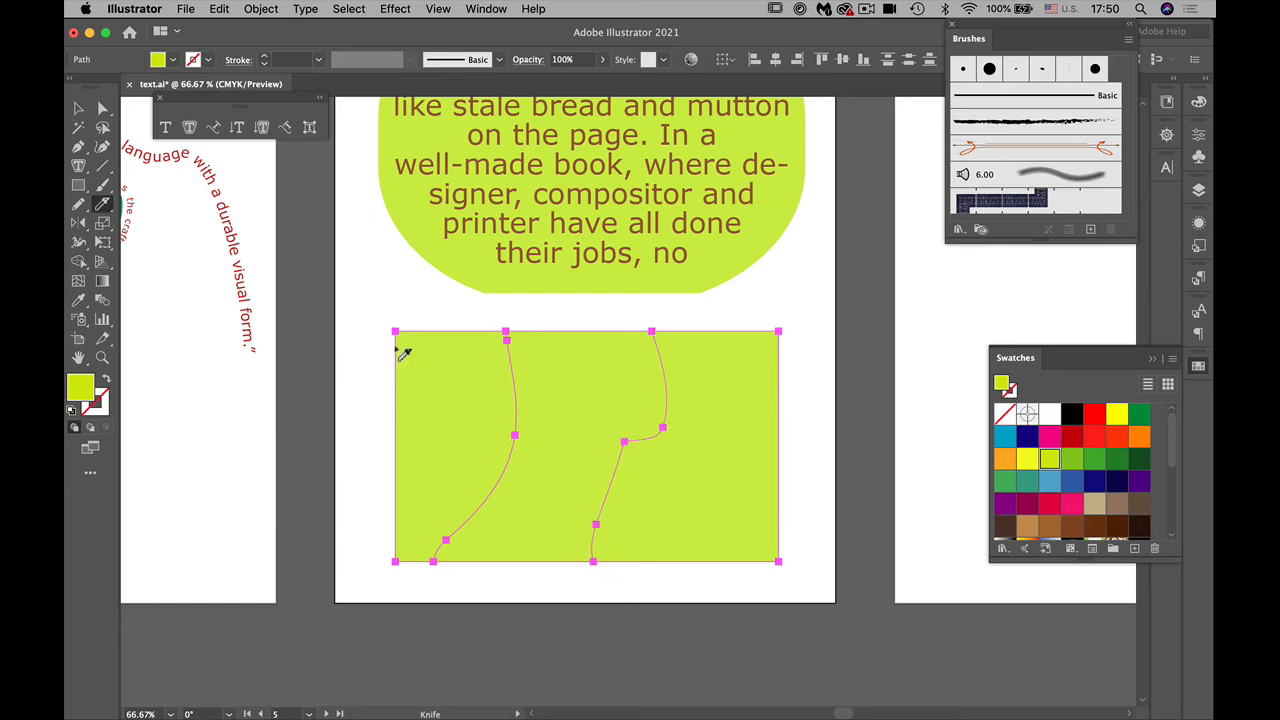
Step: Select all three pieces of the cut rectangle and give them a black 1 pt stroke
left_click(78, 107)
mouse_move(380, 315)
left_mouse_down()
mouse_move(798, 574)
mouse_move(786, 558)
left_mouse_up()
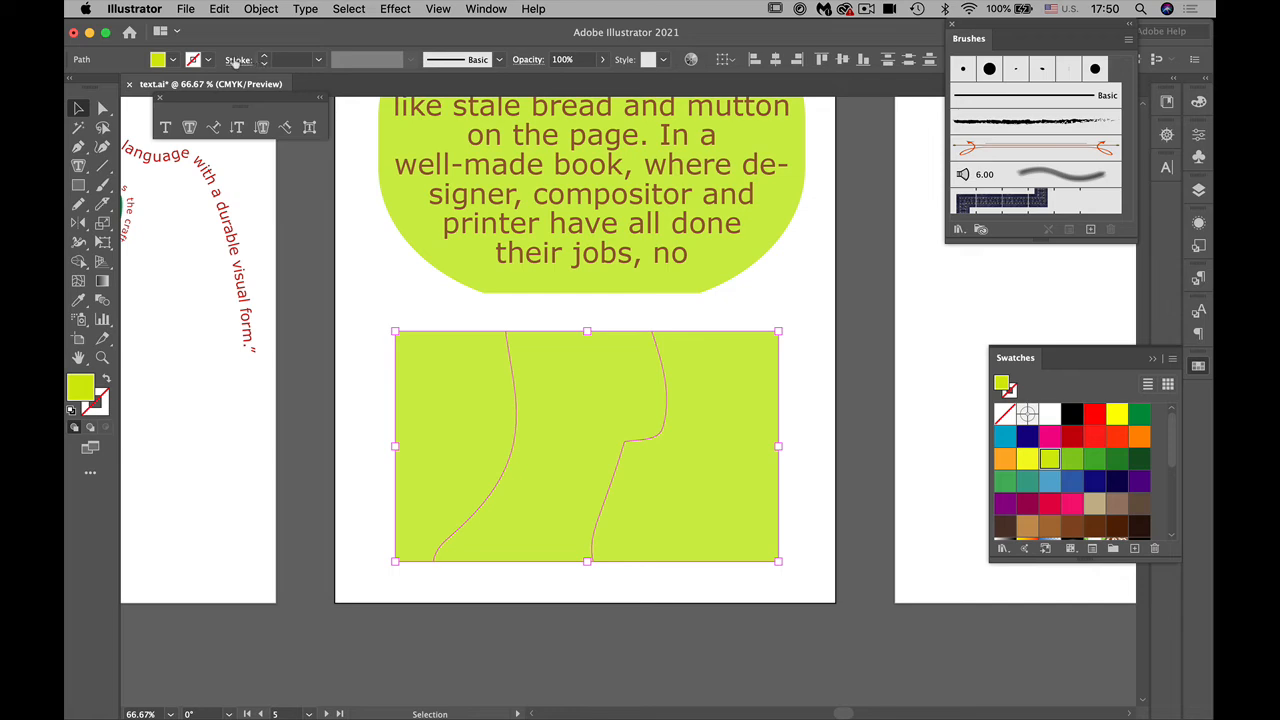
left_click(208, 60)
left_click(108, 87)
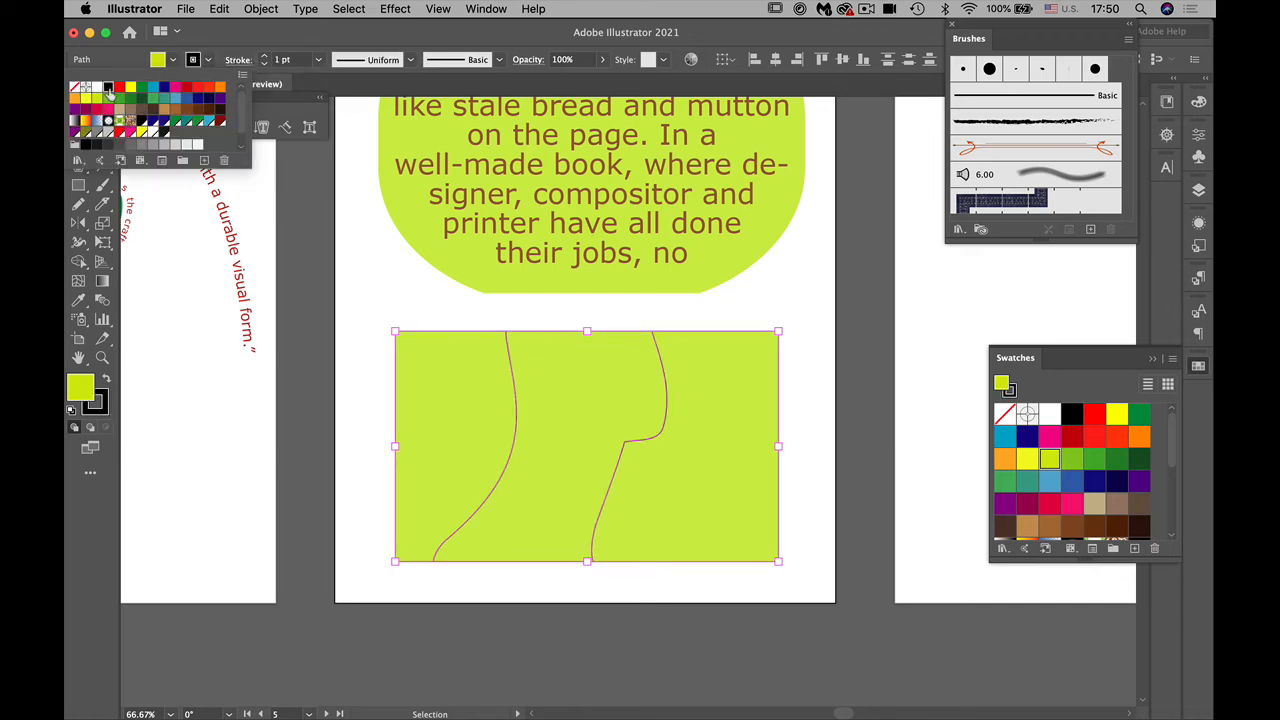
left_click(367, 289)
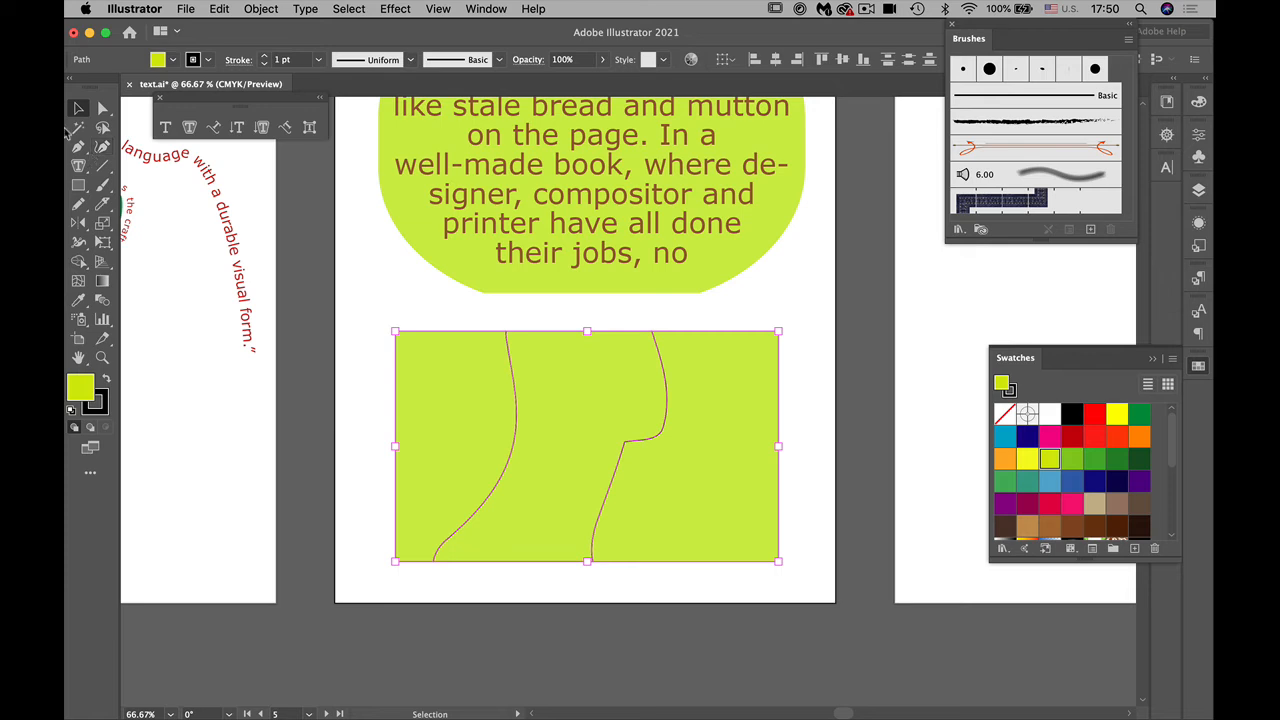
Step: Convert the left piece of the cut rectangle to area type and replace its placeholder with the "tarving horses in a field" passage
left_click(78, 166)
left_click(78, 167)
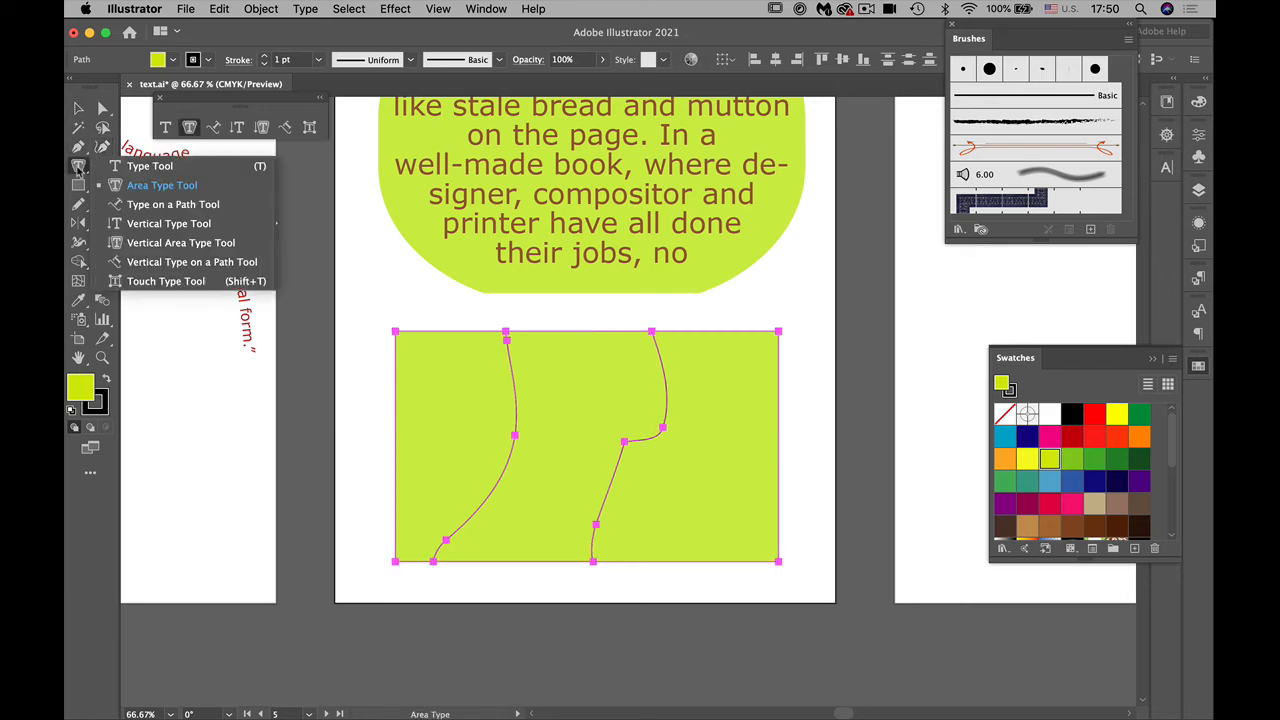
left_click(115, 186)
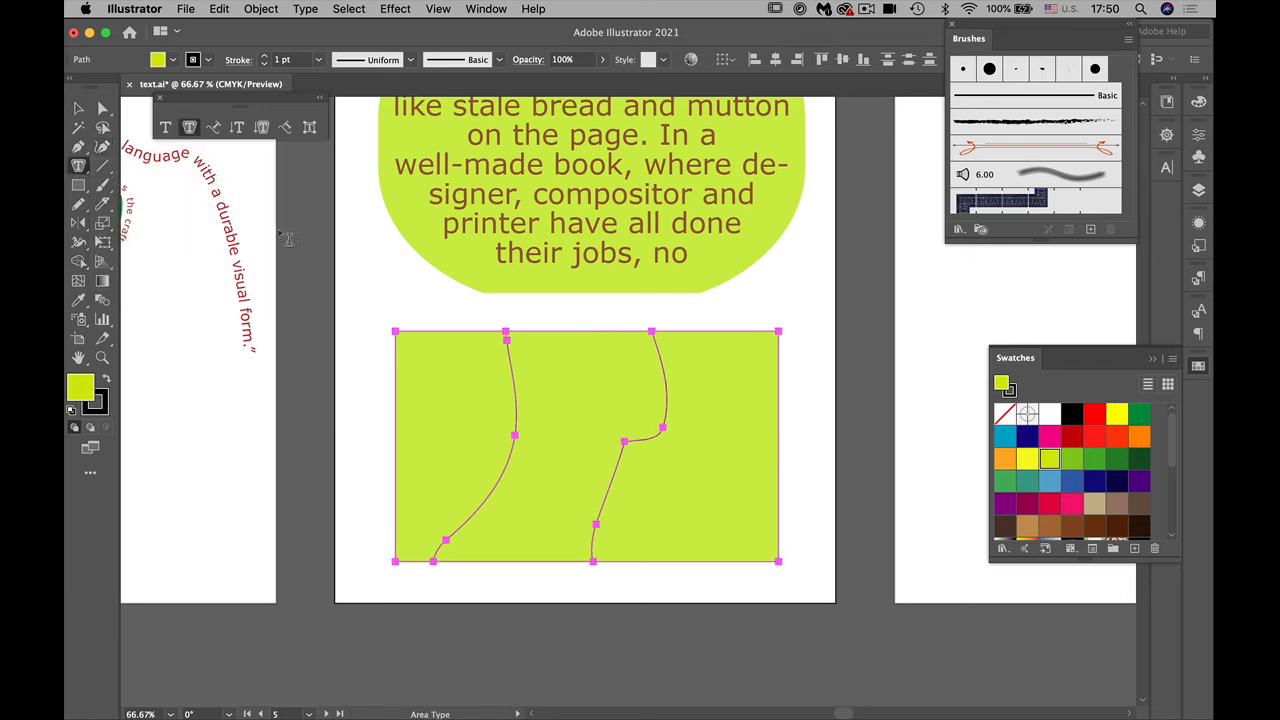
left_click(411, 345)
key("Escape")
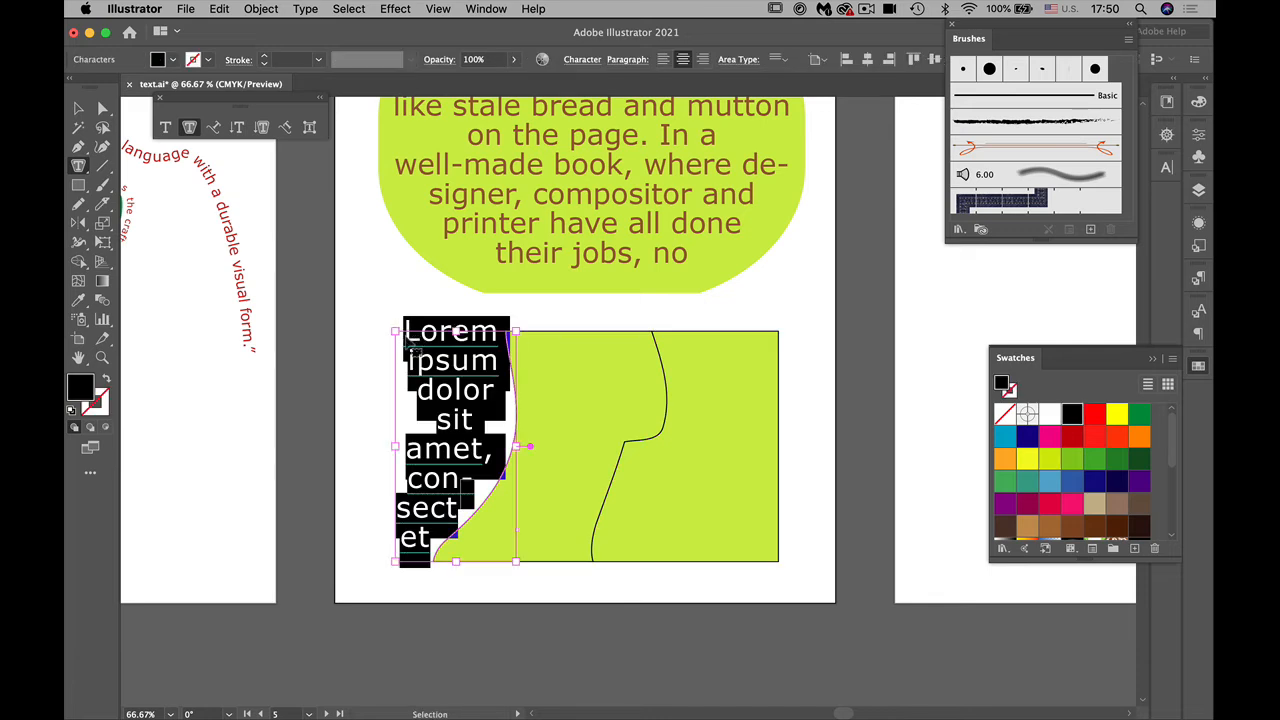
key("BackSpace")
Step: Color the visible text in the left piece with the dark magenta swatch
left_click_drag(405, 335, 426, 553)
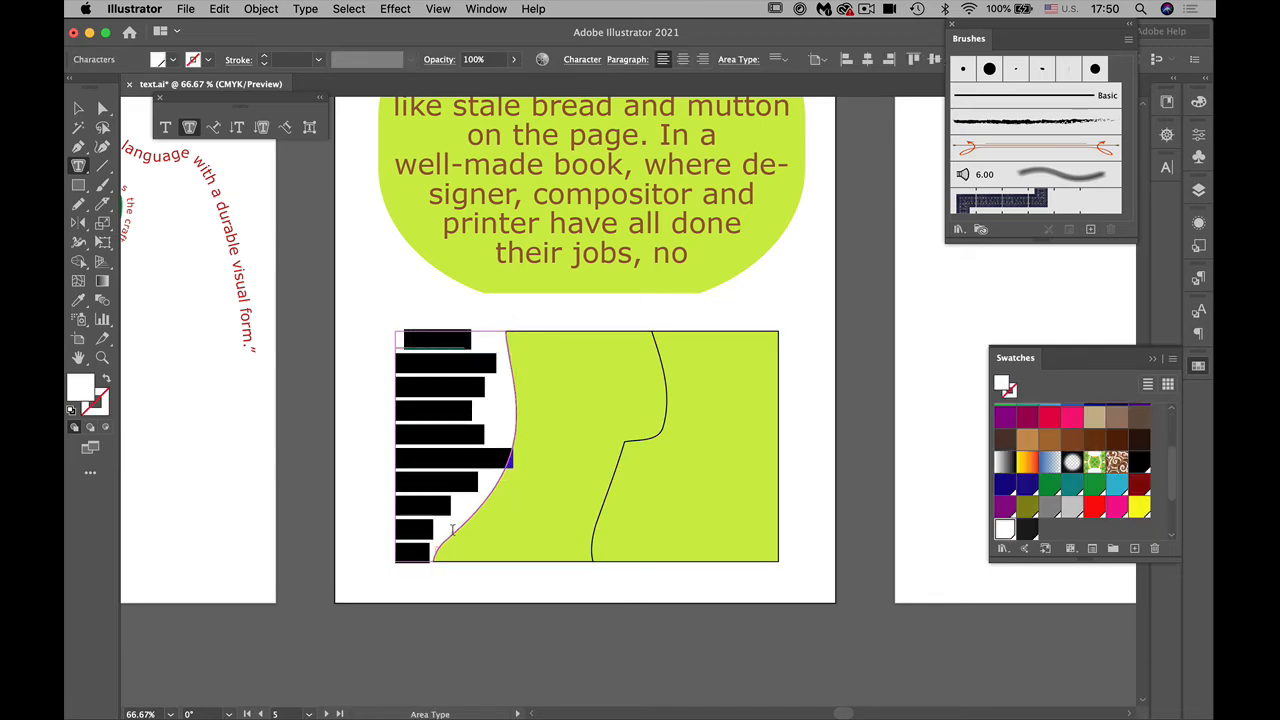
left_click(1027, 420)
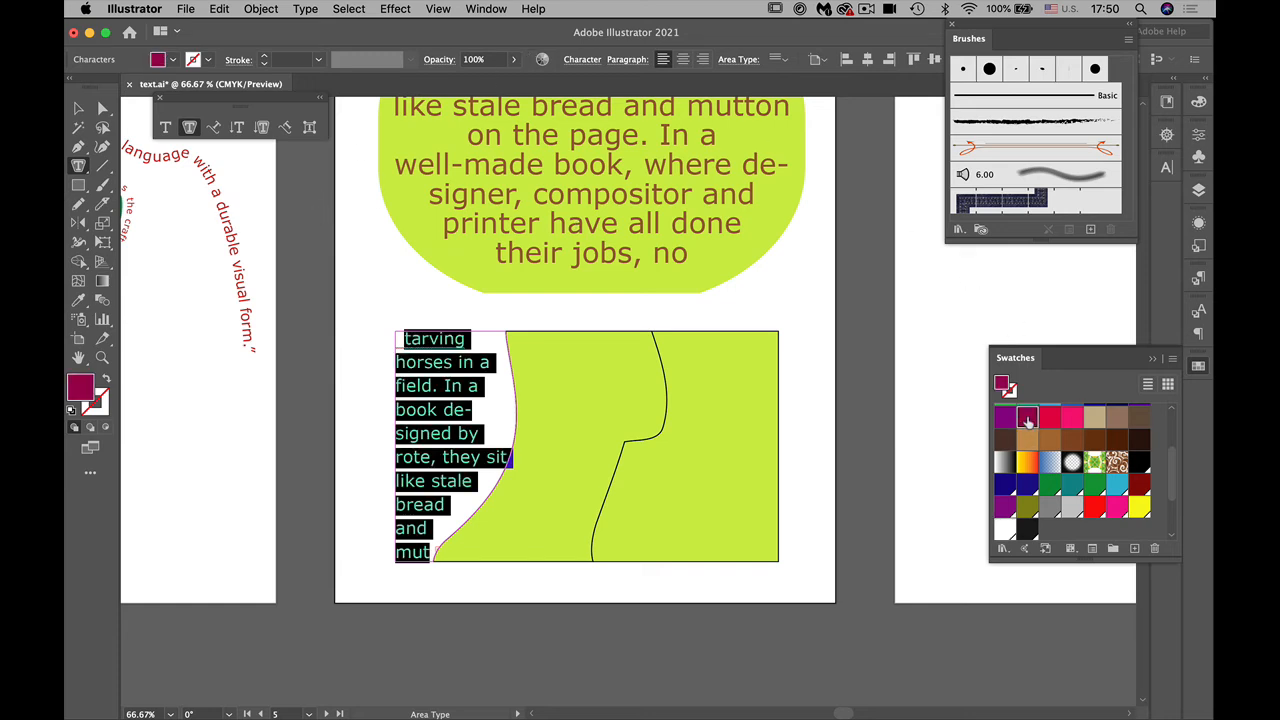
left_click(471, 446)
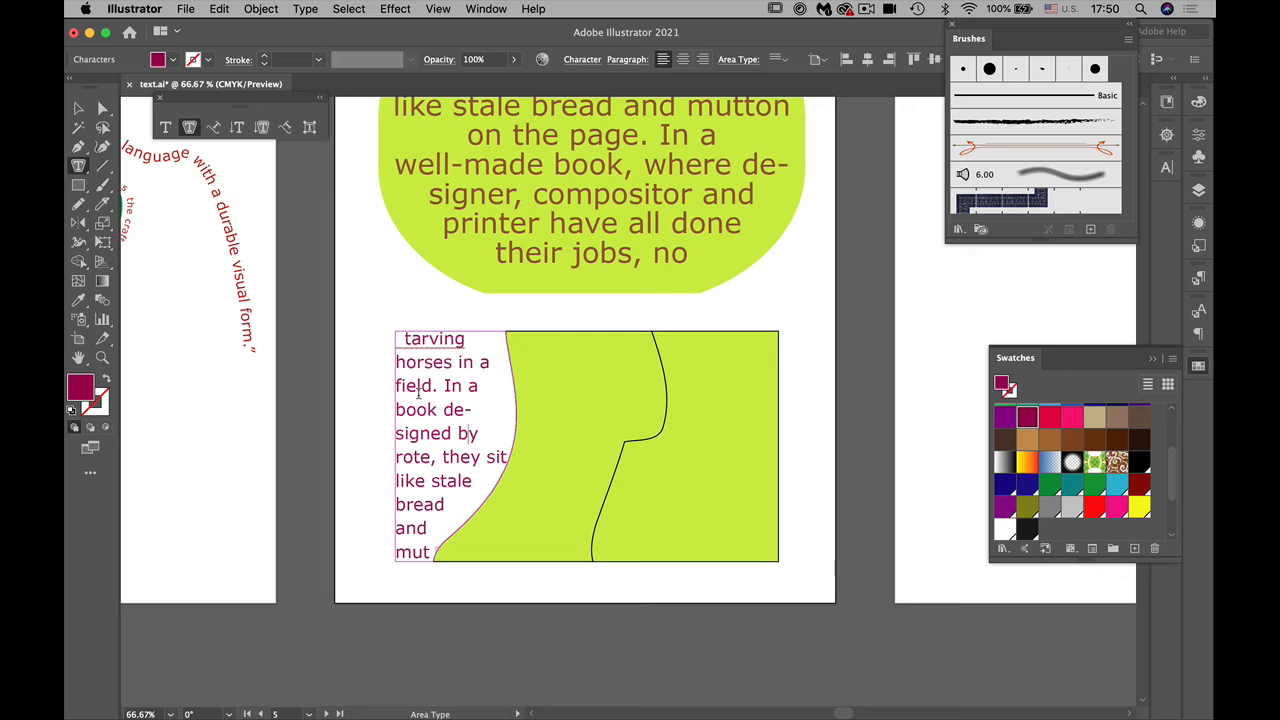
Step: Thread the left piece's overflow text into the middle piece of the cut rectangle
left_click(79, 108)
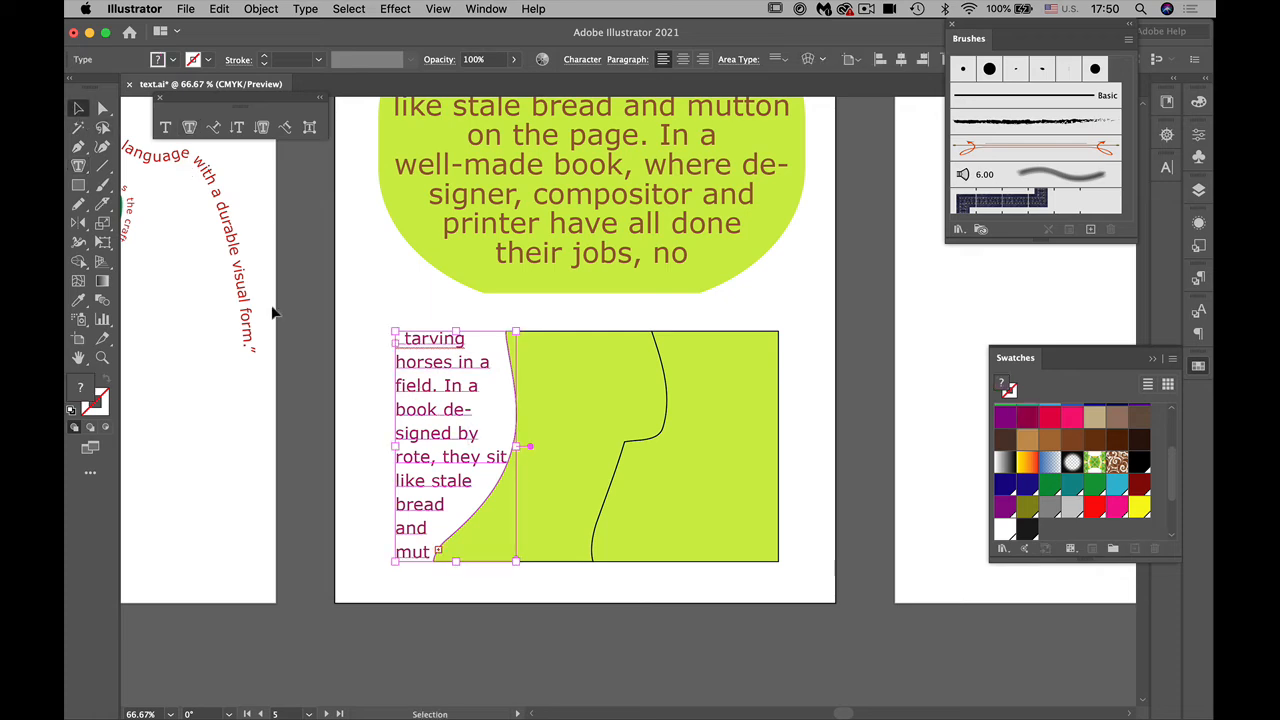
double_click(437, 553)
left_click(437, 553)
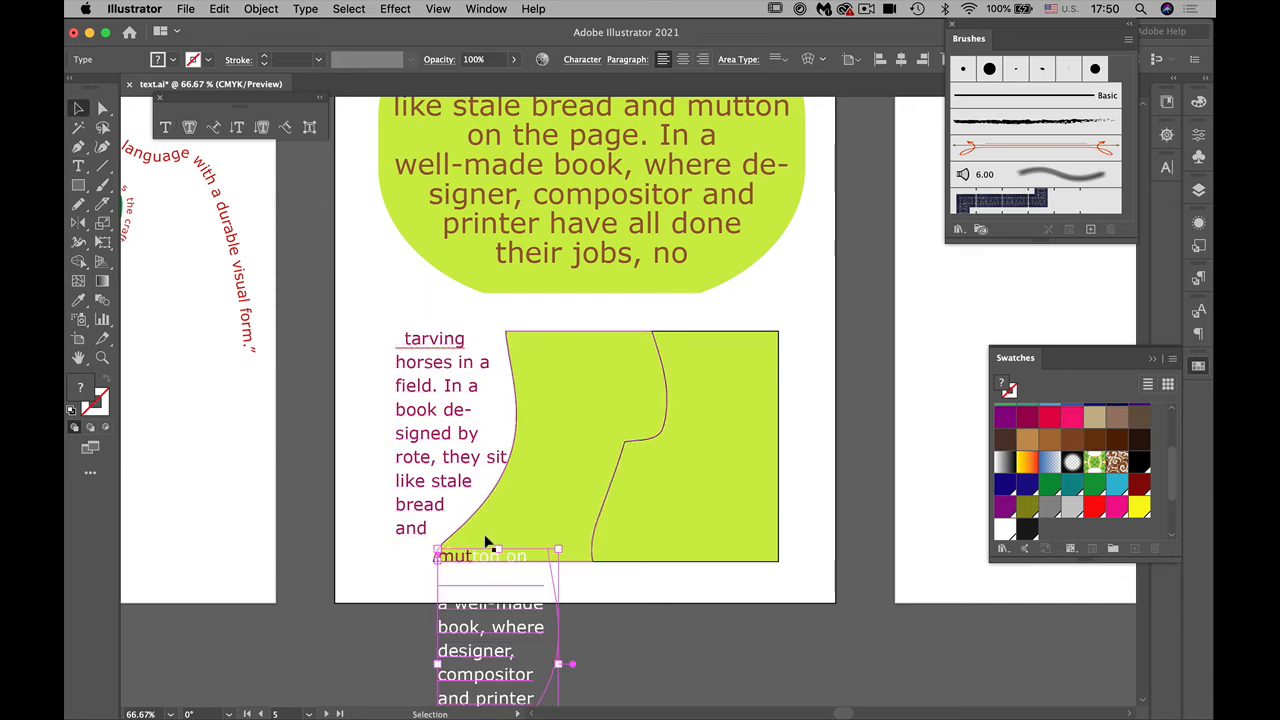
left_click(438, 552)
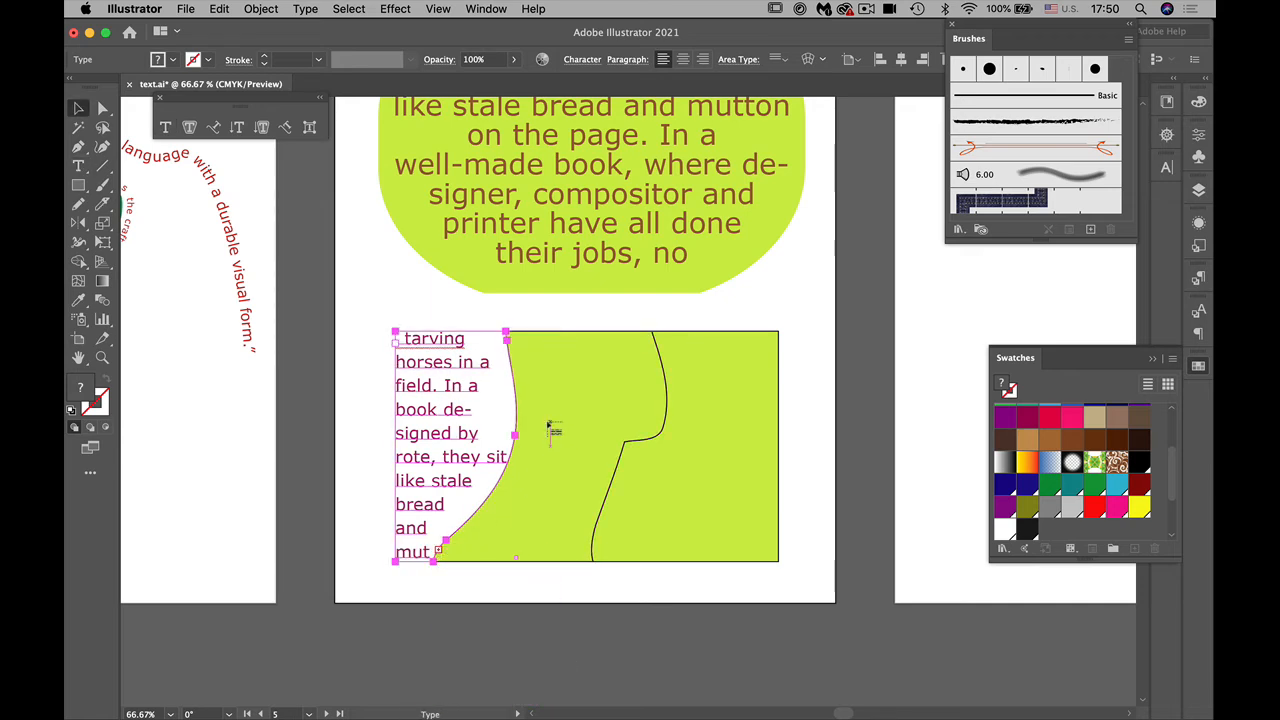
left_click(529, 341)
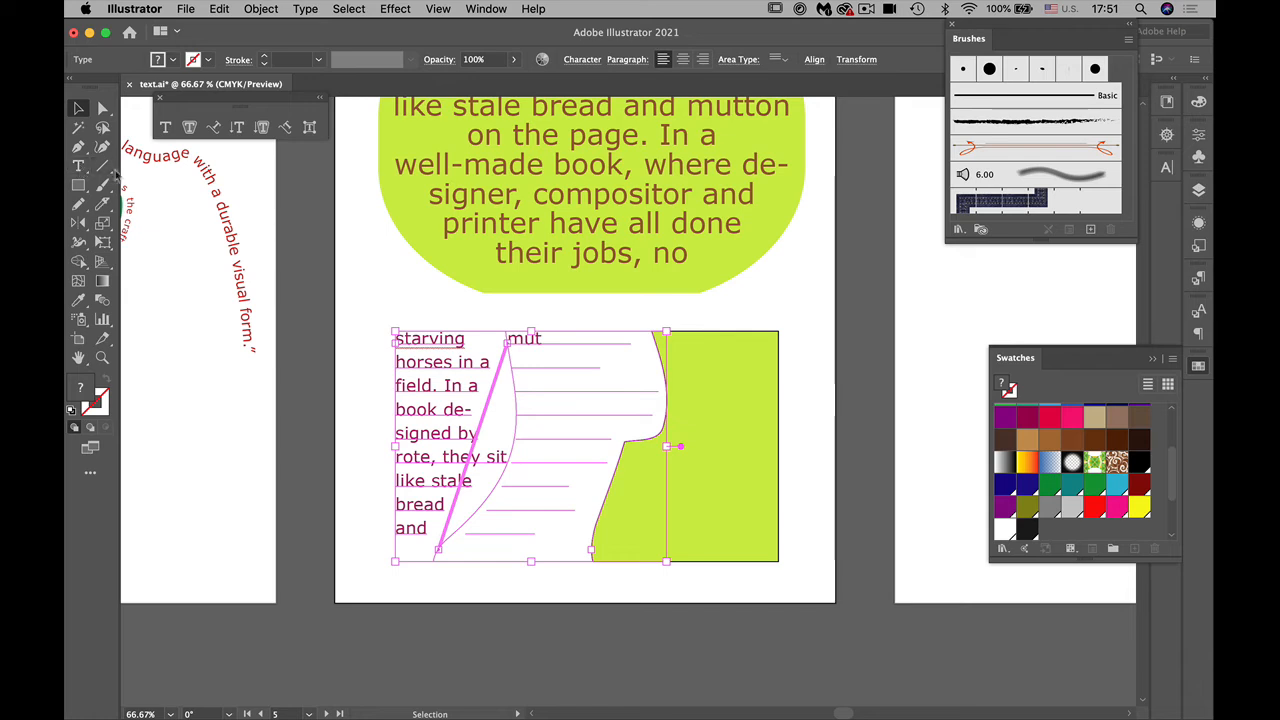
Step: Apply the dark magenta swatch to all the text across both threaded frames
left_click(78, 166)
left_click(432, 362)
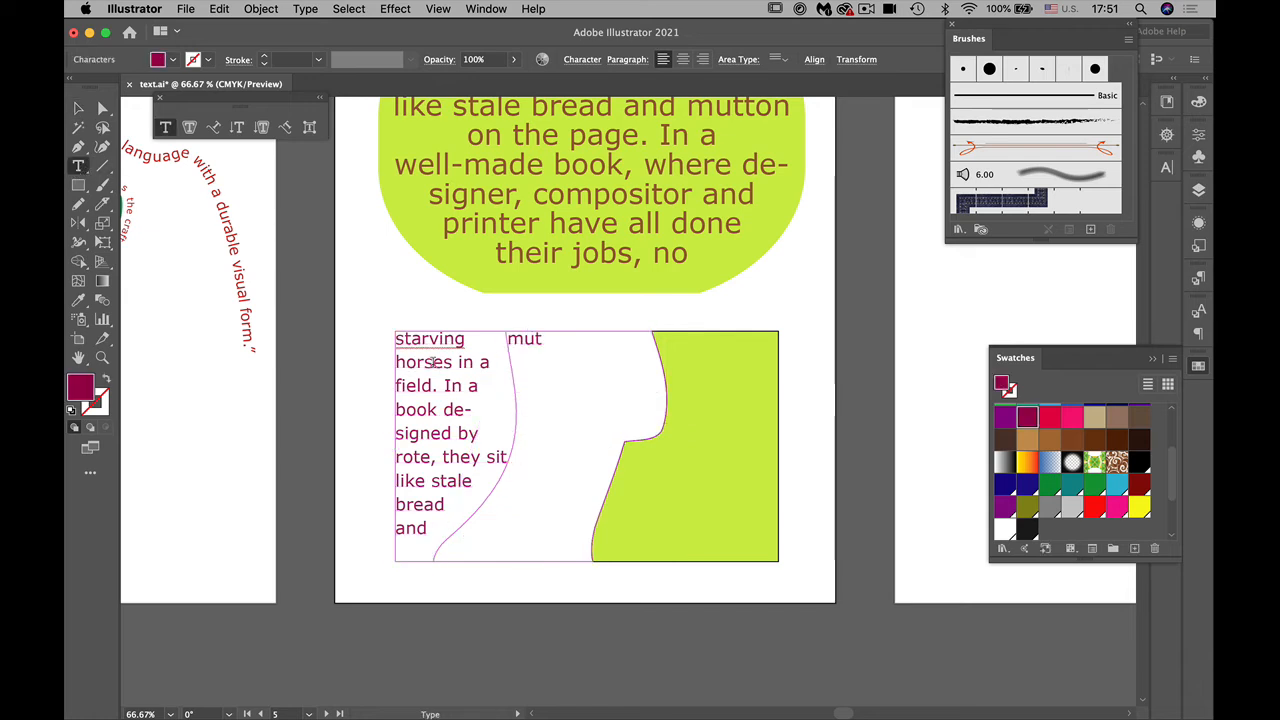
key("super+a")
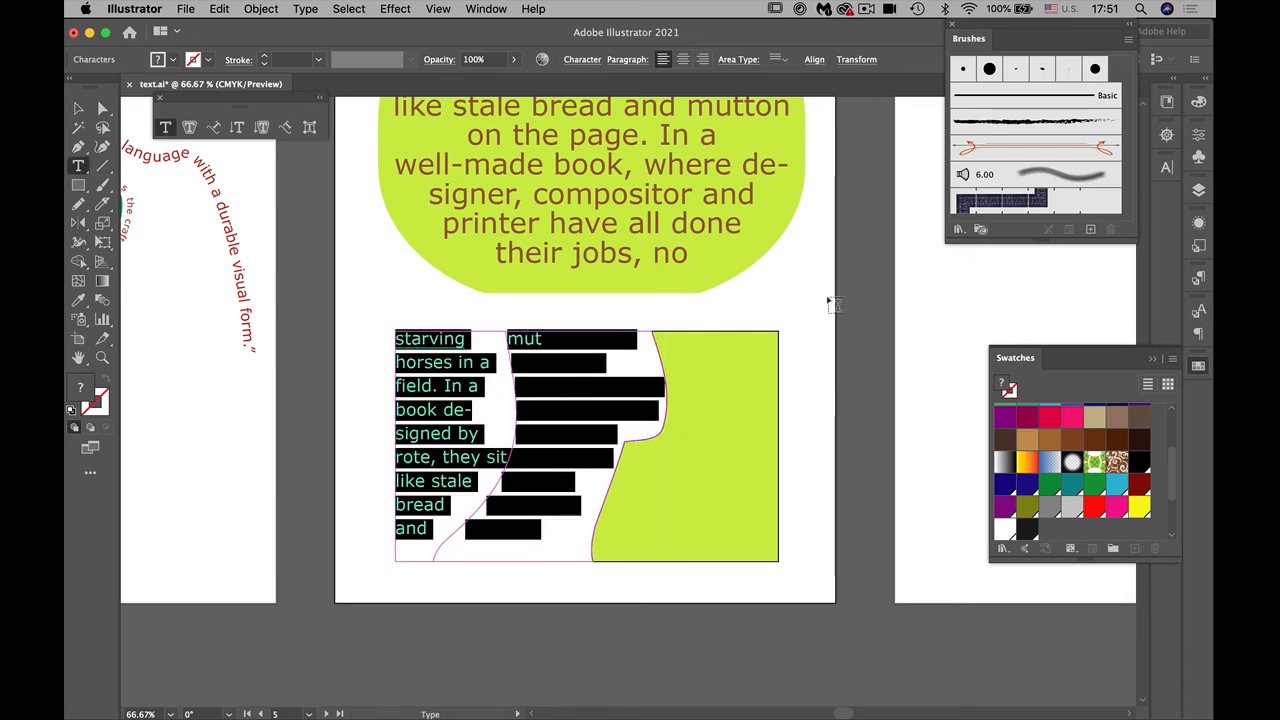
left_click(1025, 418)
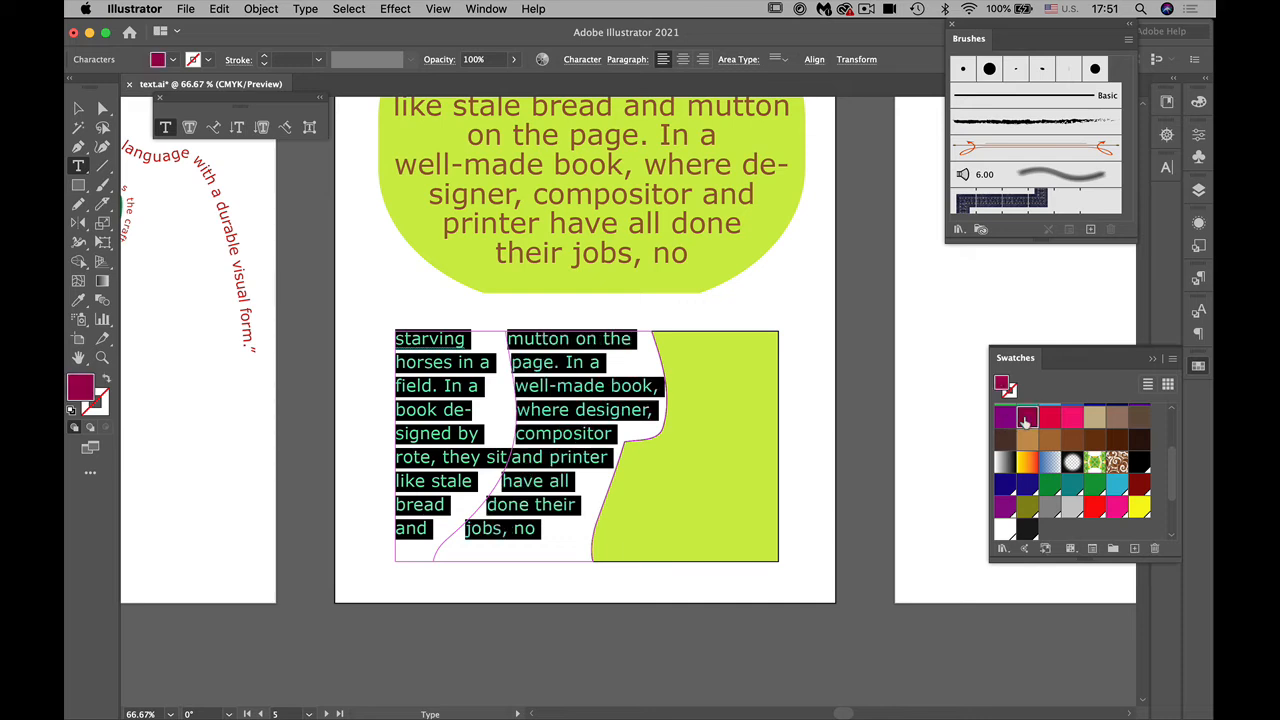
left_click(78, 107)
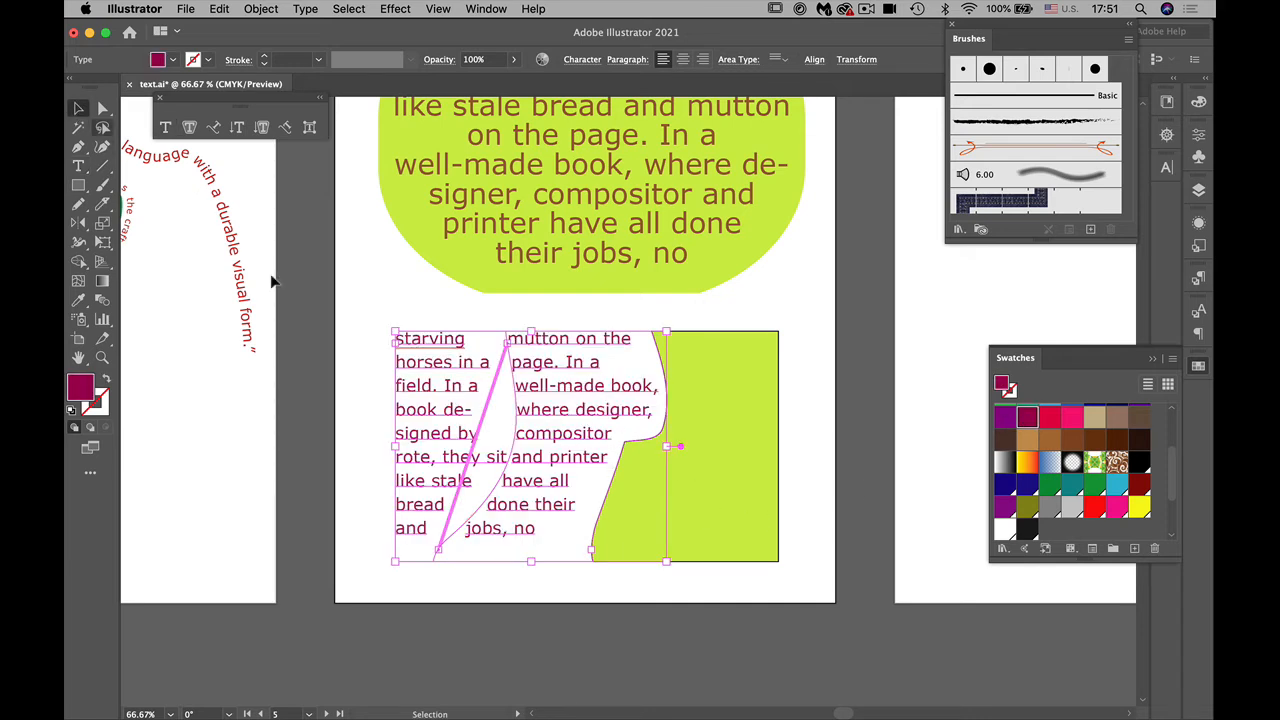
Step: Spread the pieces apart by moving the lime piece right, the first text frame left and the middle frame slightly down, then deselect
left_click(720, 543)
left_click_drag(720, 543, 766, 534)
left_click_drag(440, 509, 396, 506)
left_click_drag(557, 496, 564, 505)
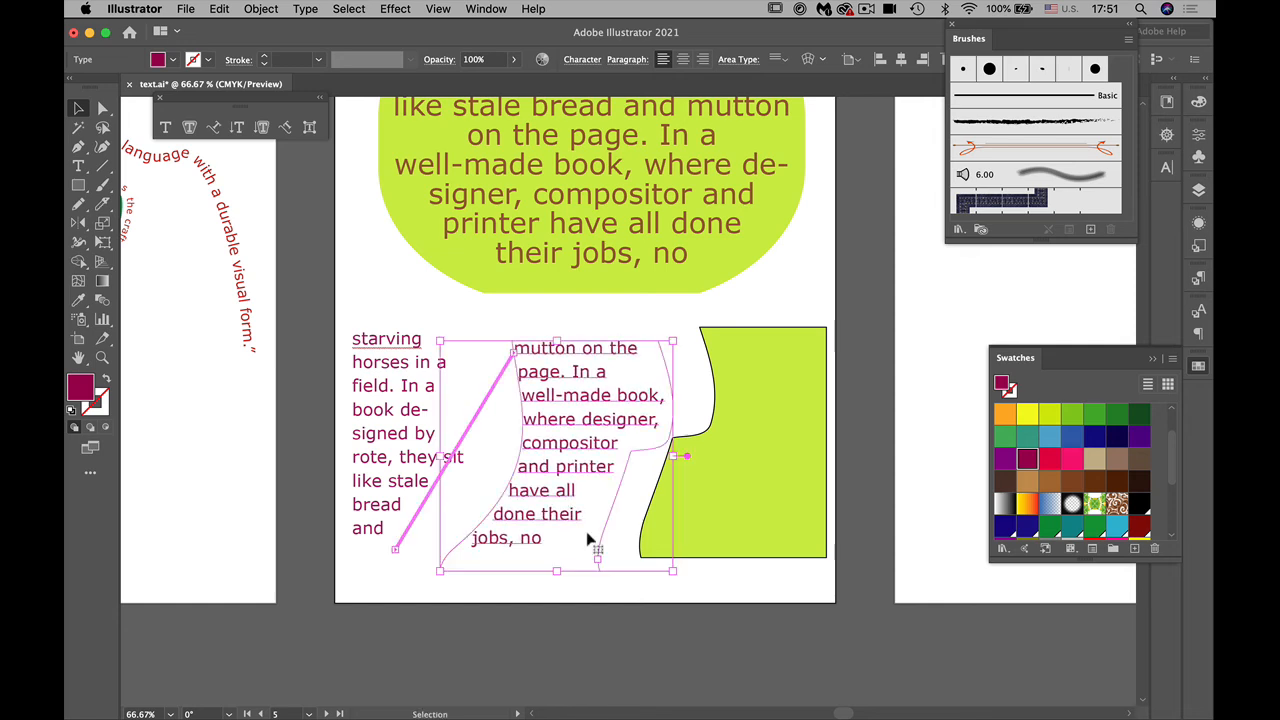
left_click(731, 576)
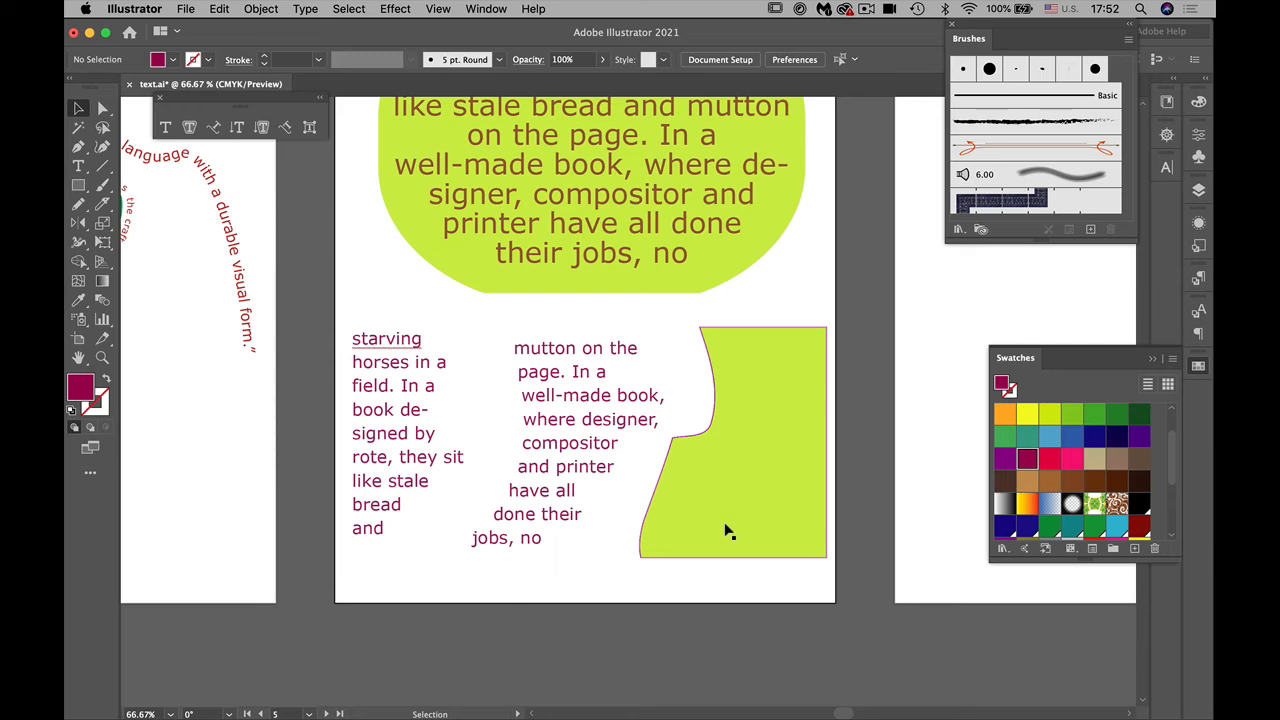
Step: Lock Layer 5 and add a new layer above it named "create ouline"
key("space")
left_click_drag(791, 514, 479, 636)
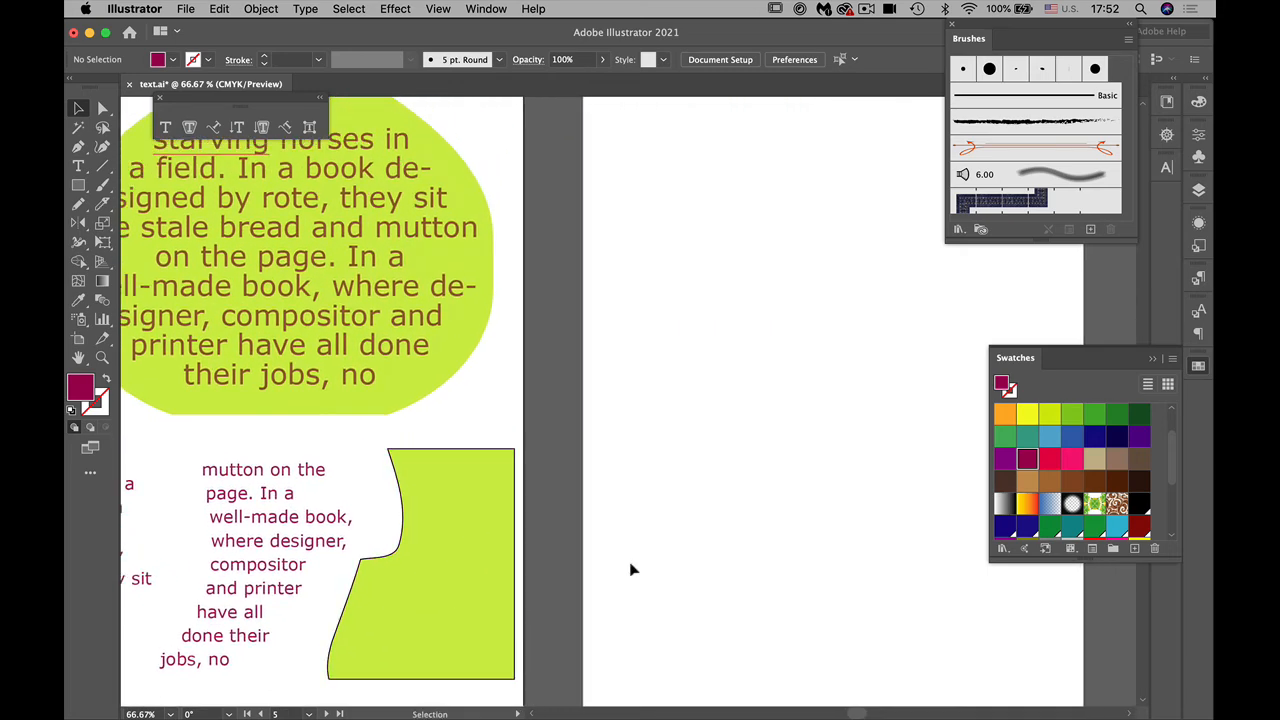
left_click(1199, 194)
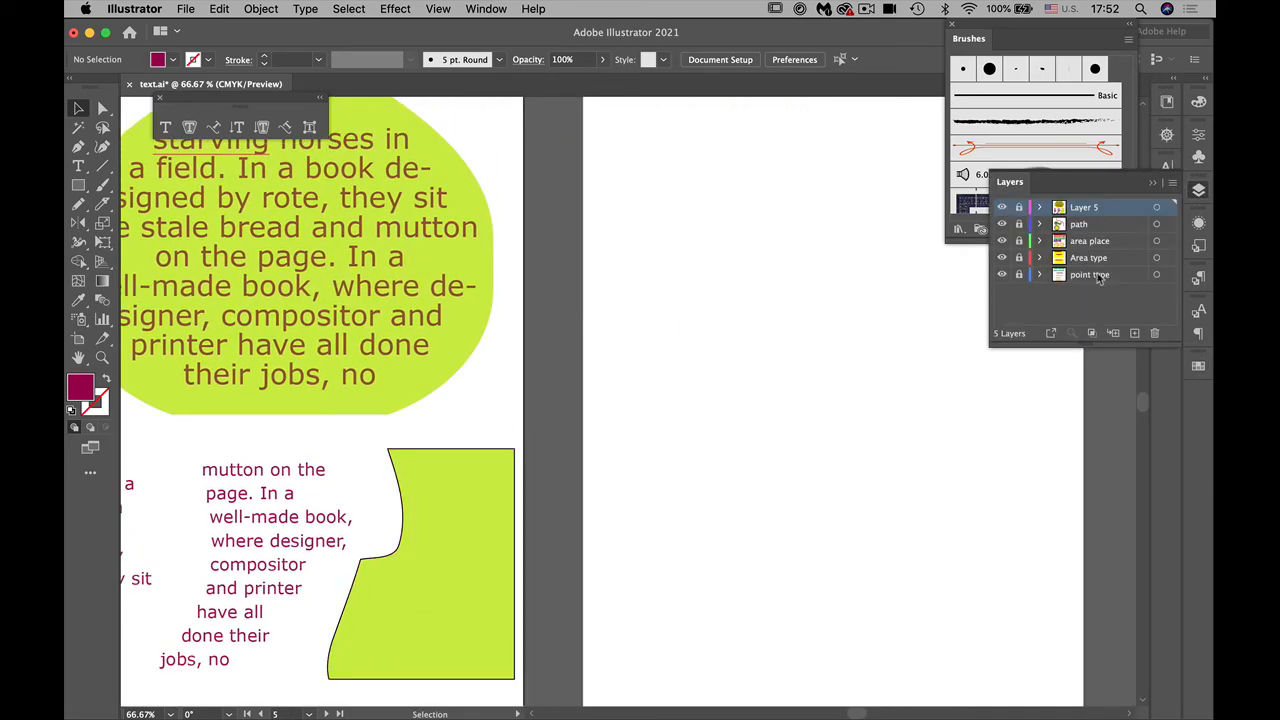
left_click(1134, 333)
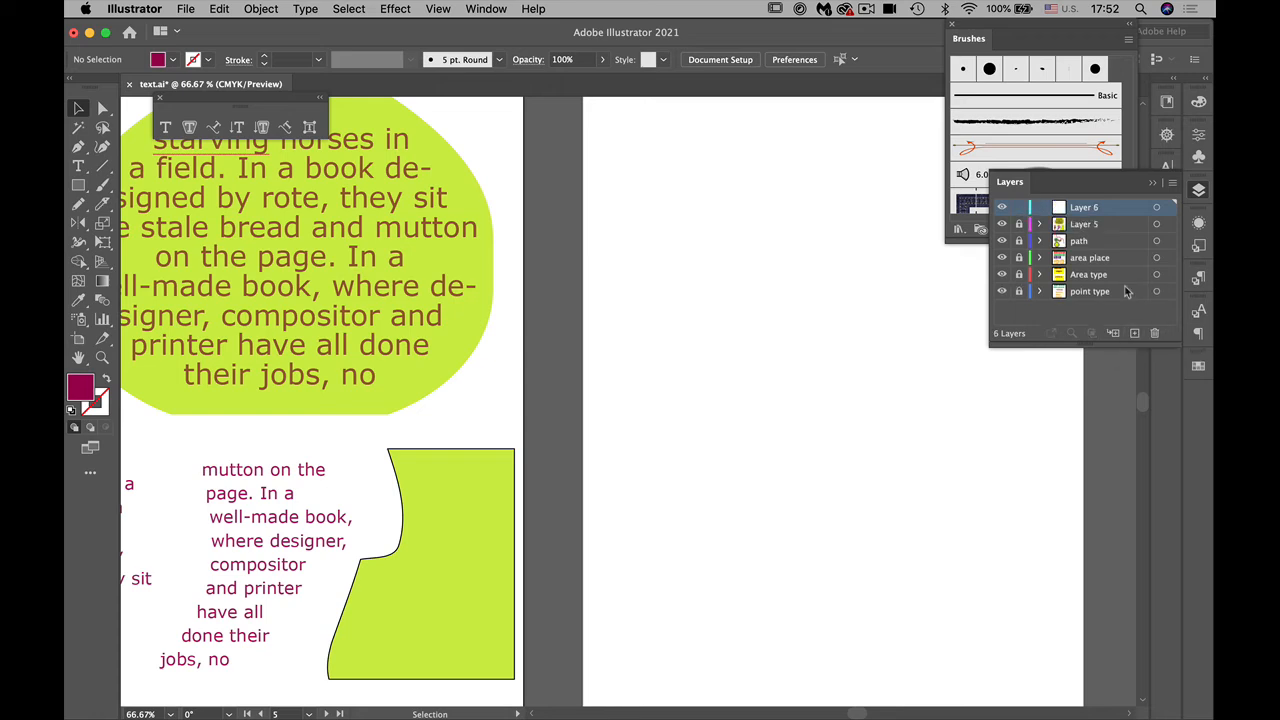
double_click(1099, 206)
type("create ouline")
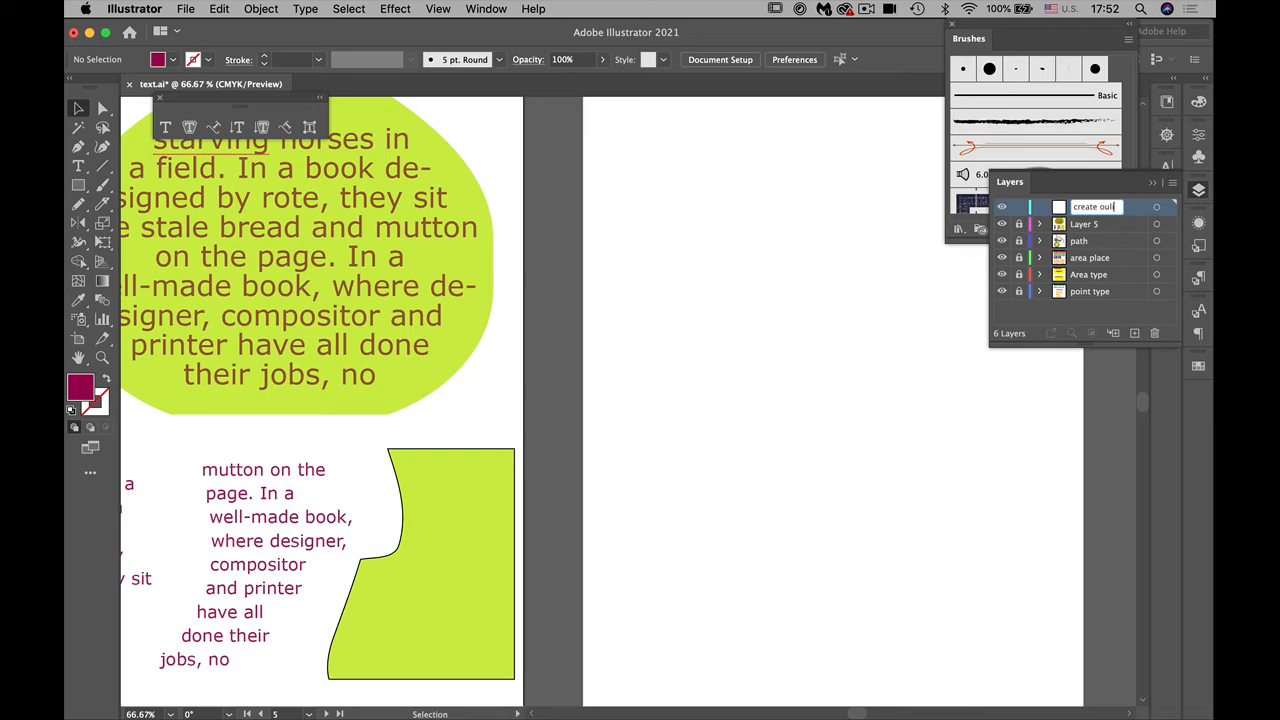
key("Return")
Step: Start a point type object with placeholder text near the top of the blank sixth artboard
left_click_drag(834, 504, 755, 553)
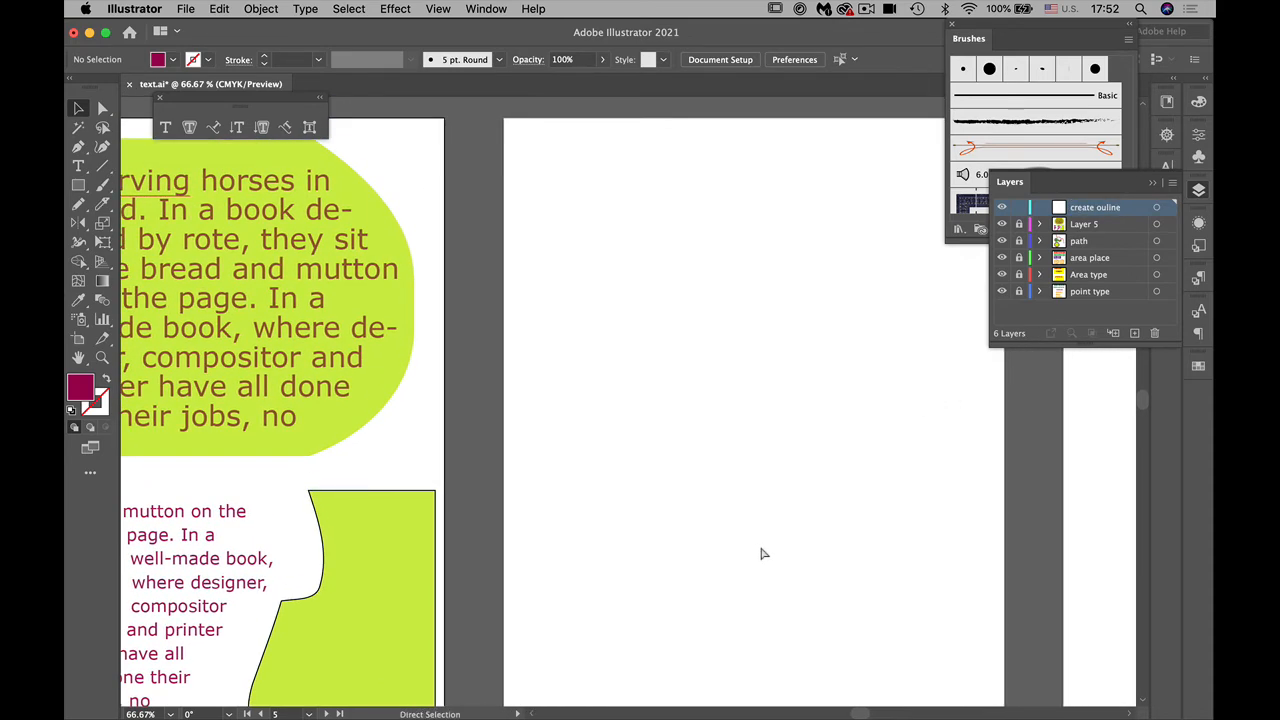
key("super+minus")
left_click_drag(671, 615, 578, 585)
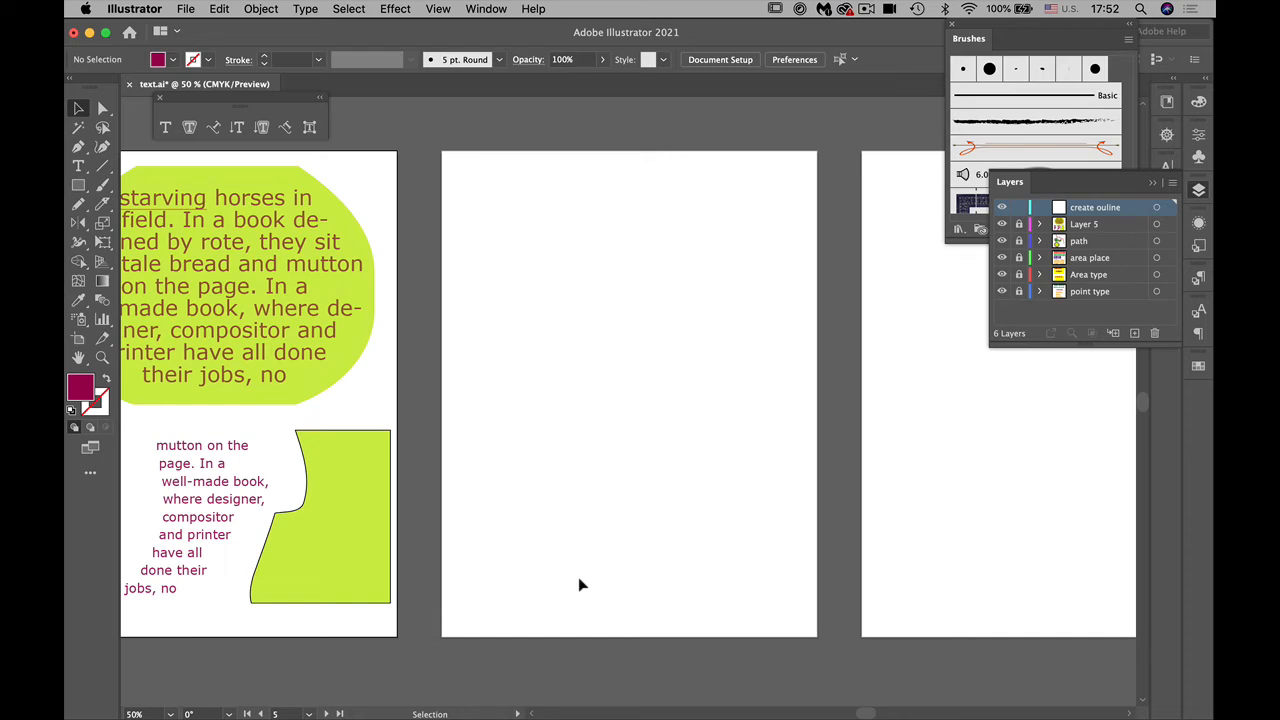
left_click(78, 166)
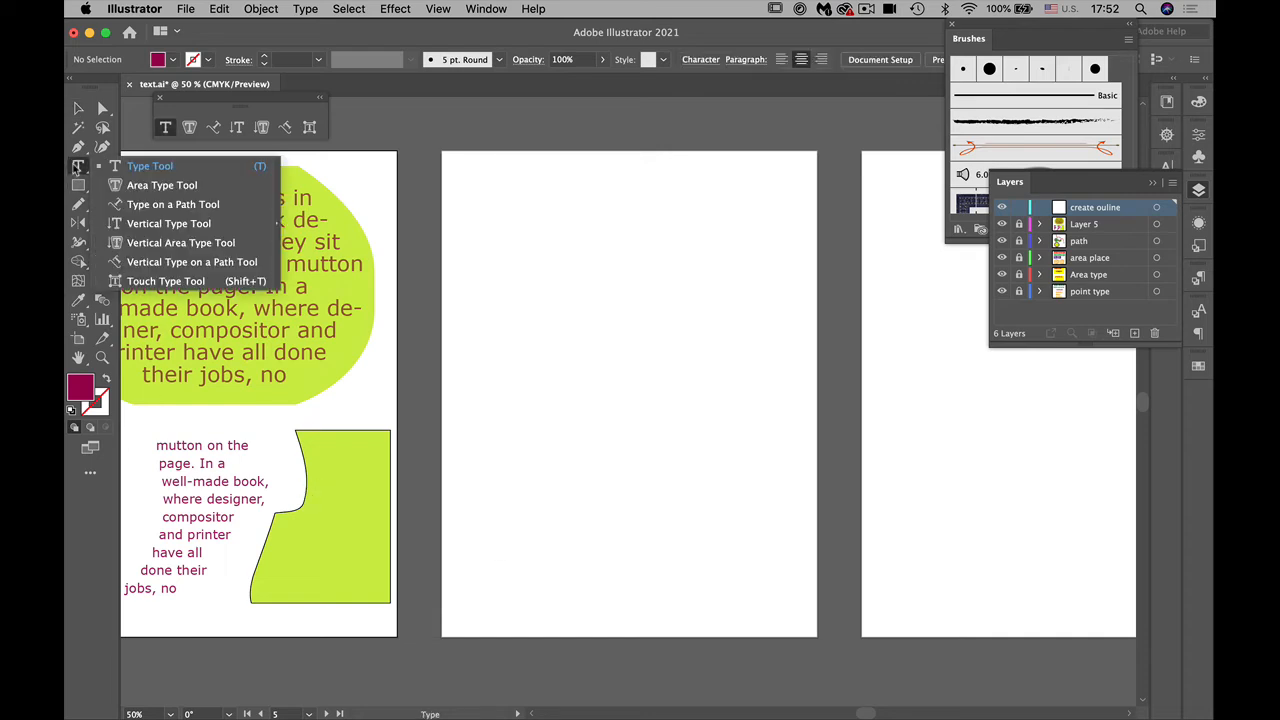
left_click(149, 166)
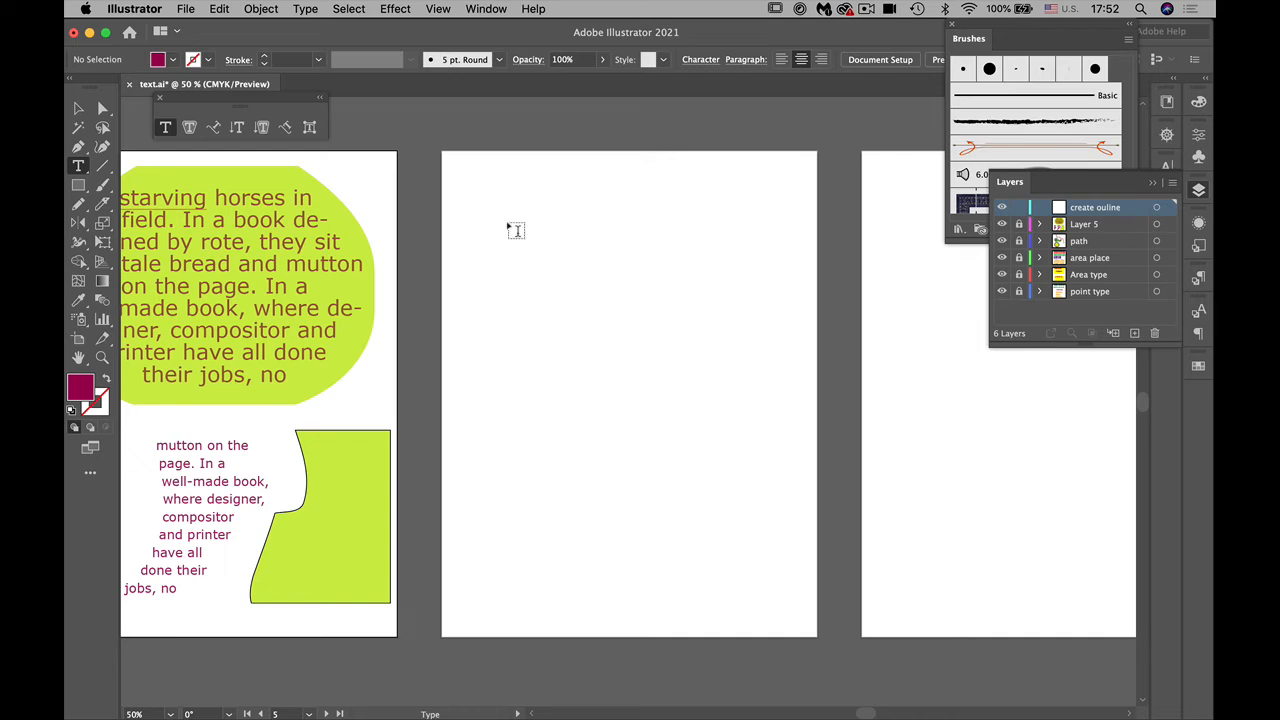
left_click(515, 230)
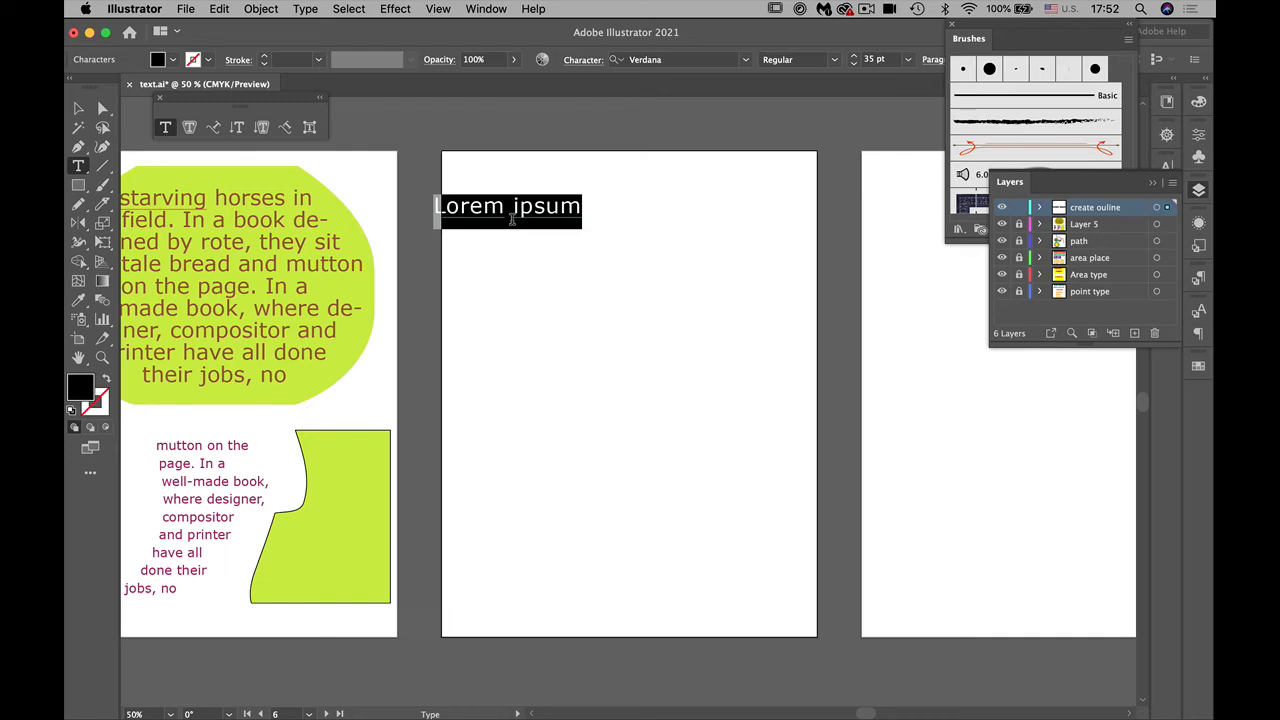
Step: Try "I love Adobe Illustrator" as the wording of the new point type, then undo the text entry
type("I ")
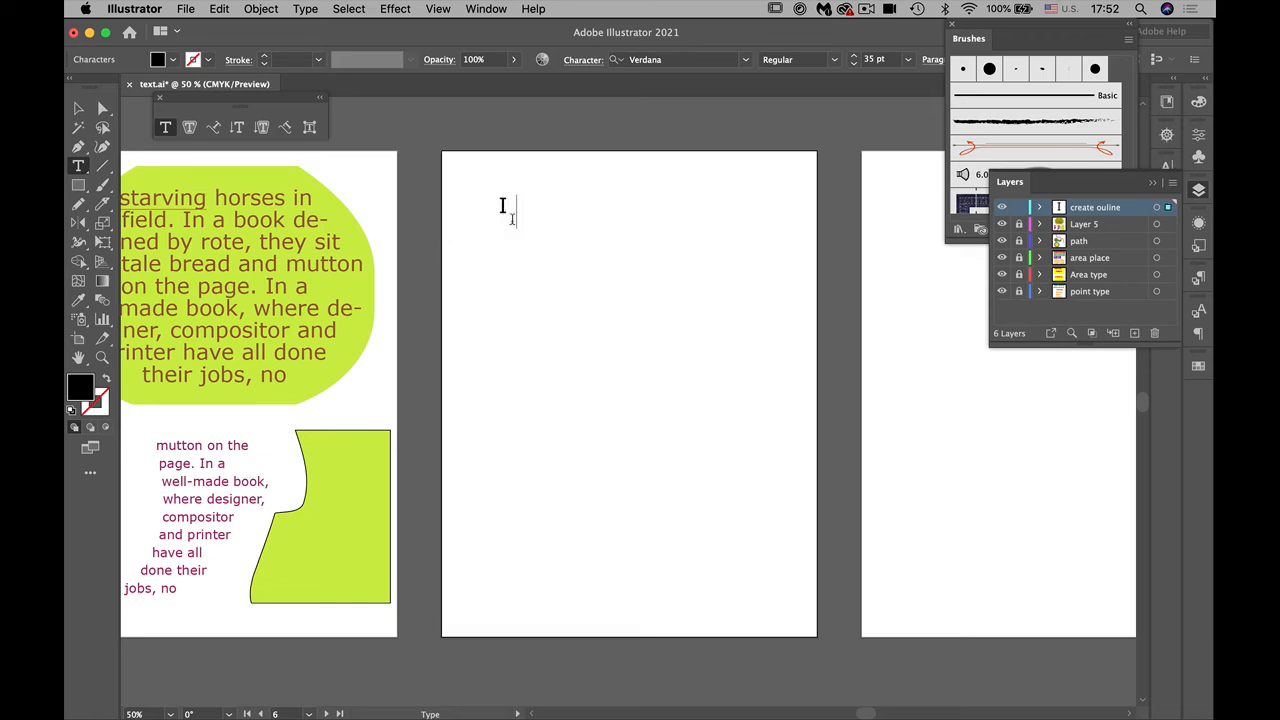
type("love A")
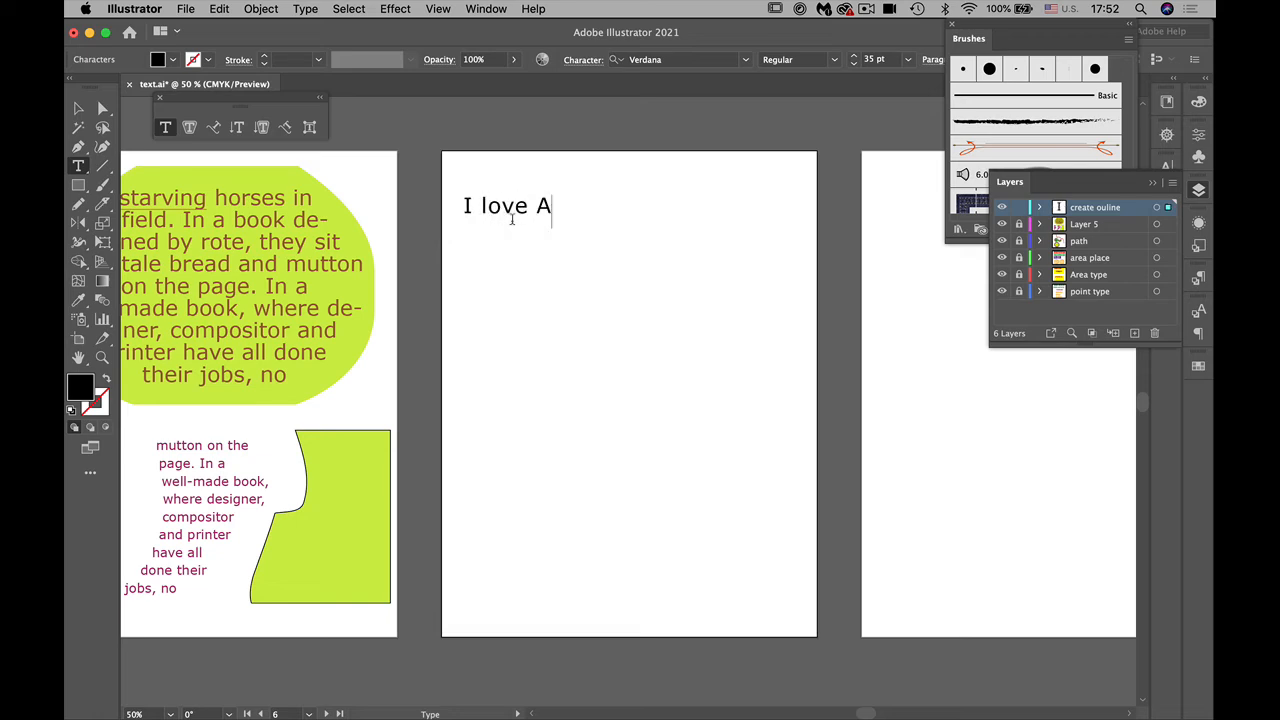
type("dobe Il")
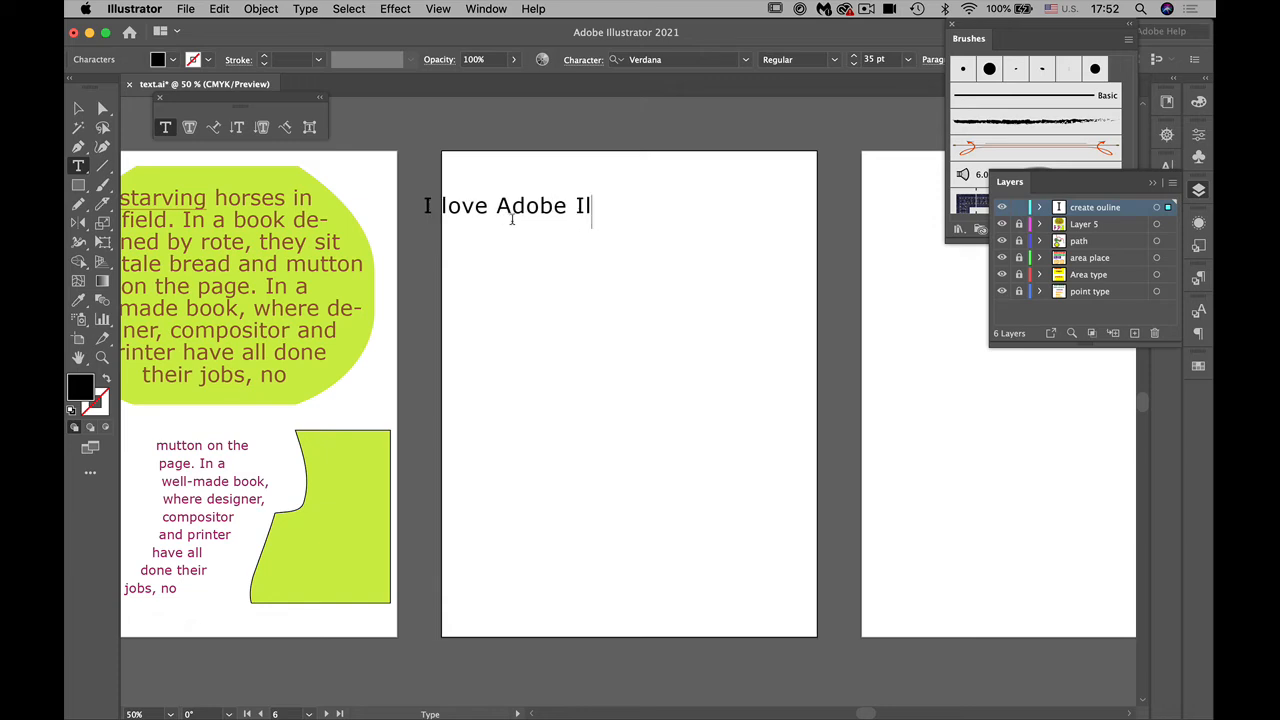
type("lustrator")
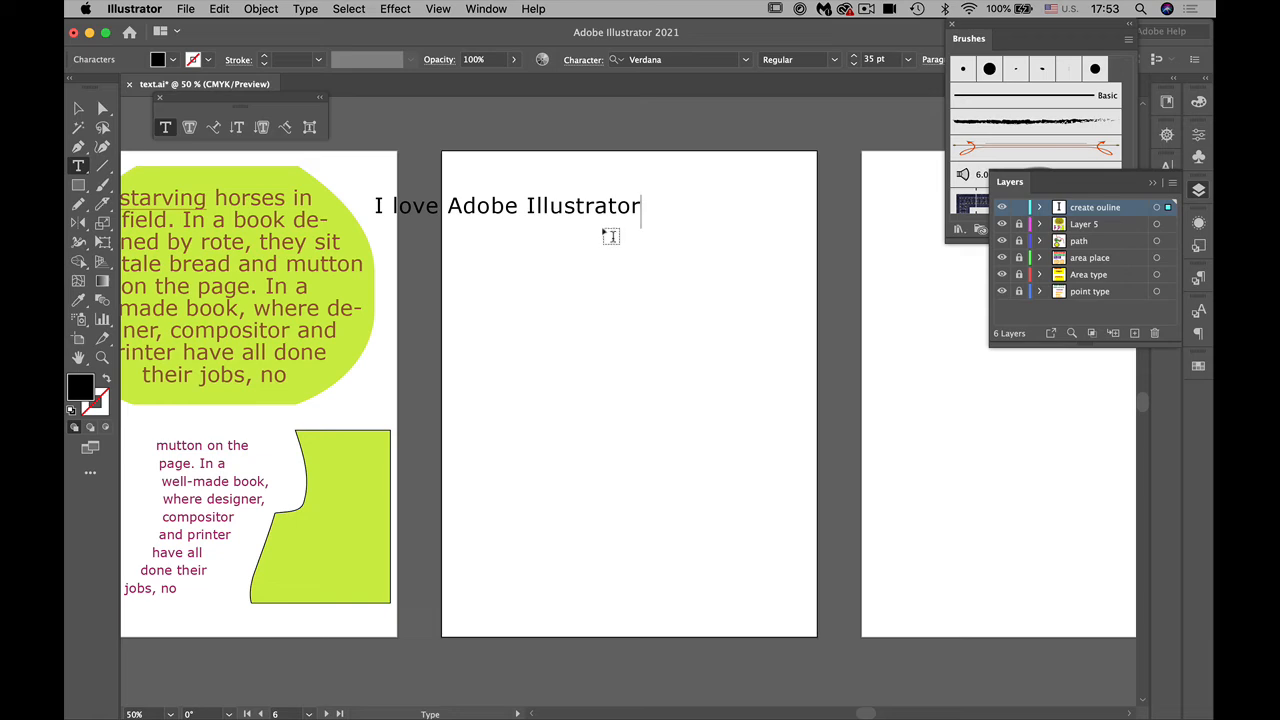
key("Escape")
key("super+a")
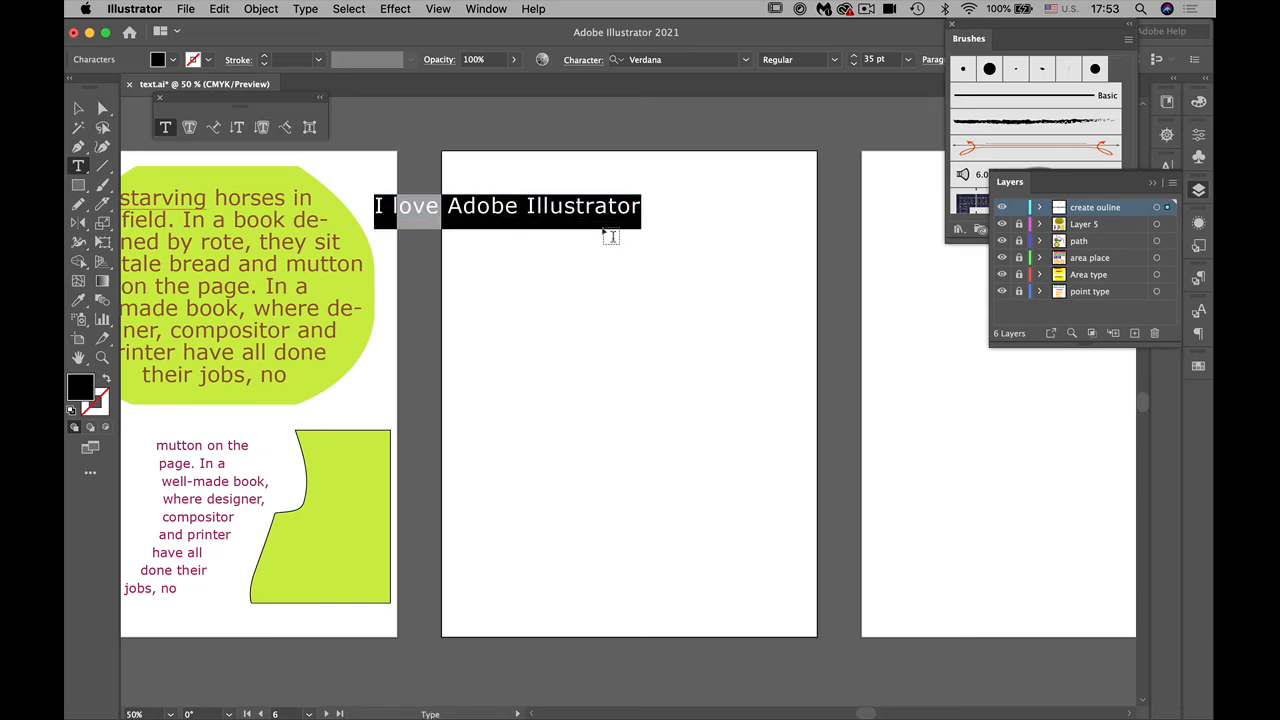
scroll(609, 235, "up", 2)
key("Escape")
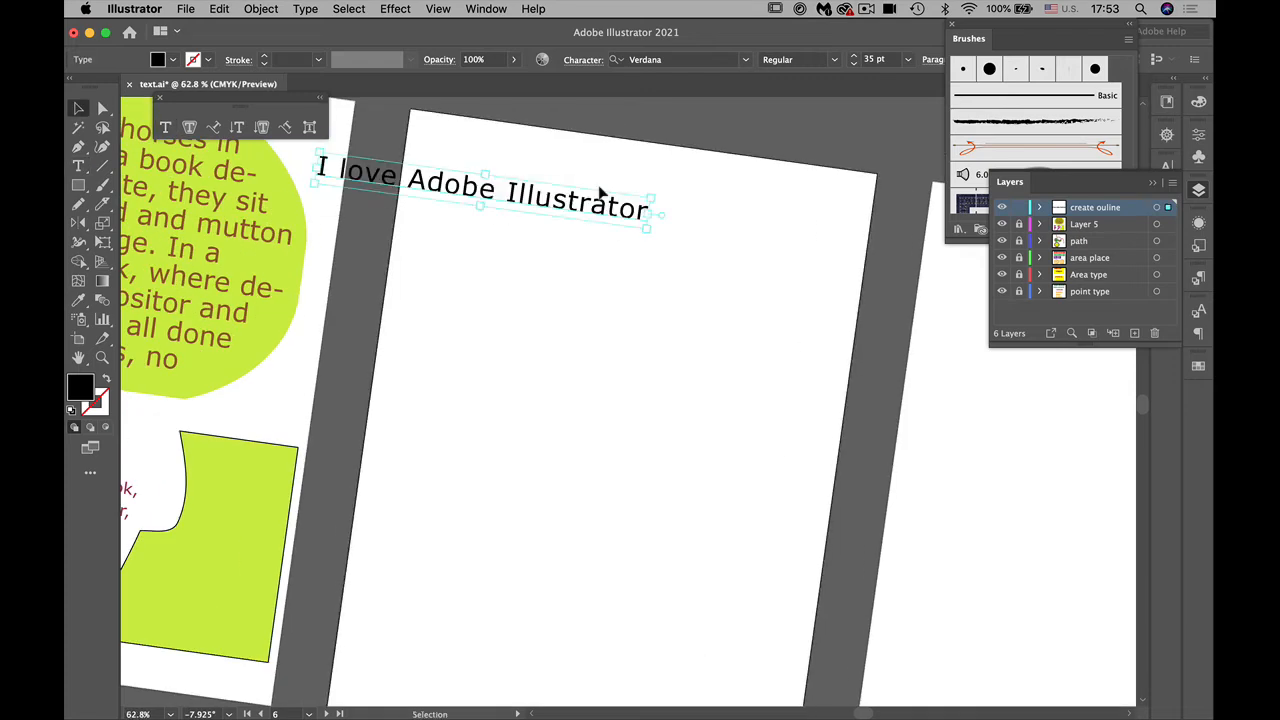
key("super+z")
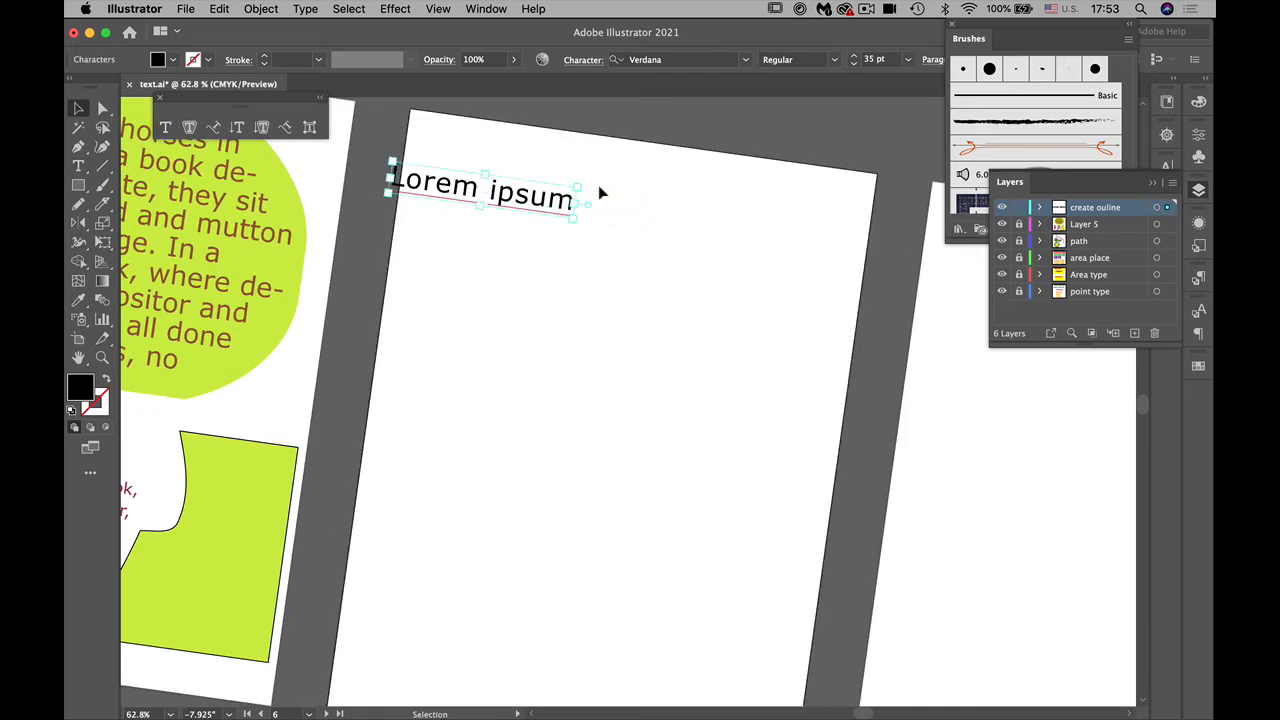
Step: Replace the "Lorem ipsum" placeholder on the sixth artboard with "I love Adobe Illustrator"
scroll(598, 185, "left", 3)
scroll(598, 185, "up", 2)
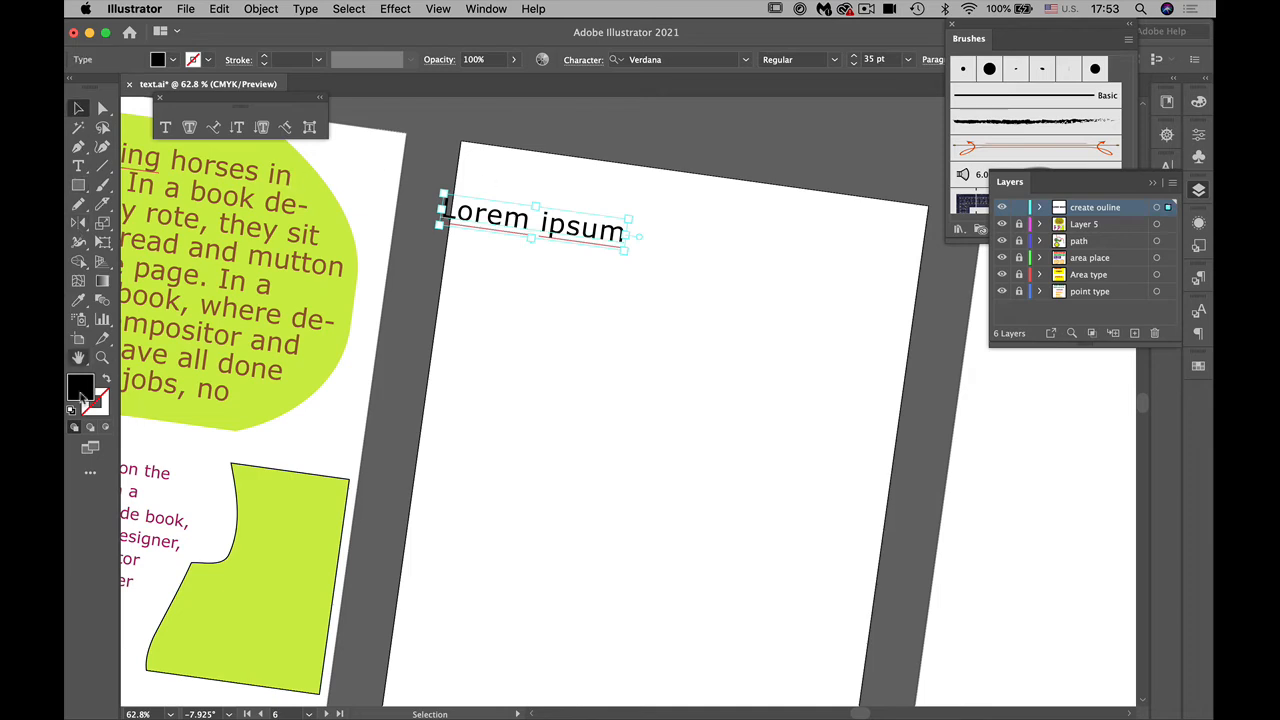
left_click(78, 358)
mouse_move(622, 431)
left_mouse_down()
mouse_move(620, 360)
mouse_move(627, 433)
left_mouse_up()
key("shift+super+1")
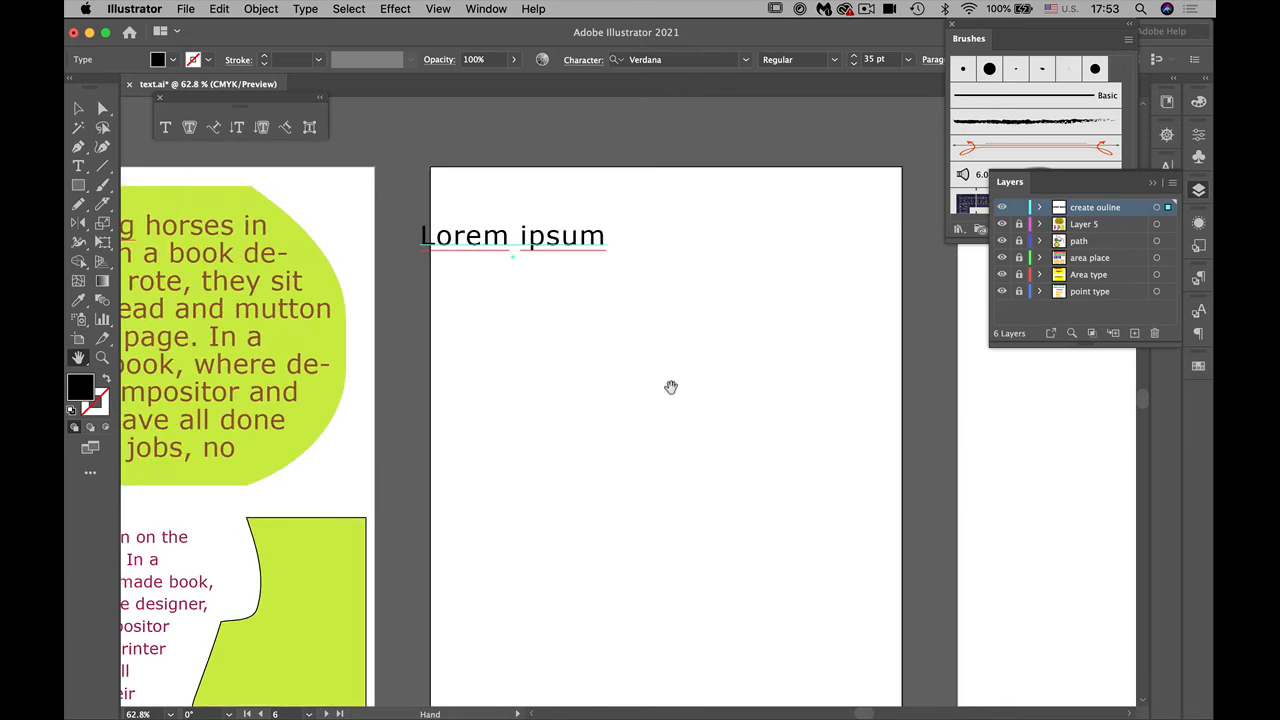
key("t")
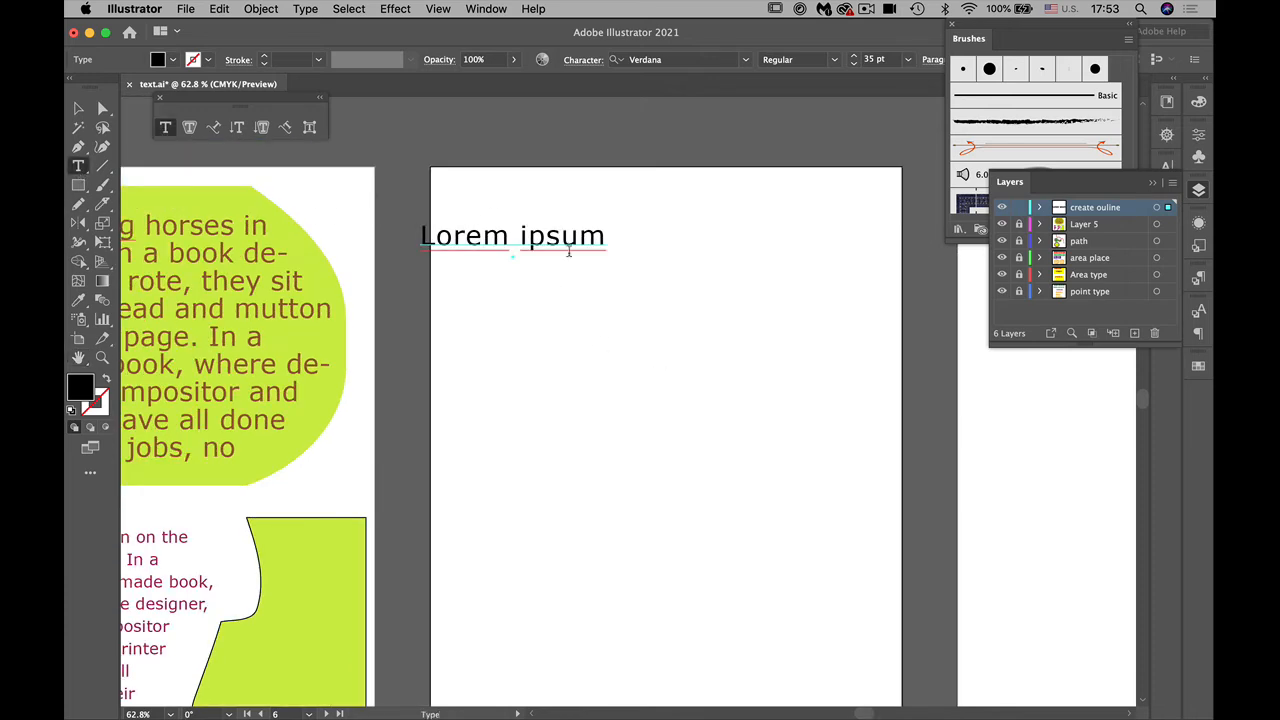
left_click_drag(606, 238, 404, 246)
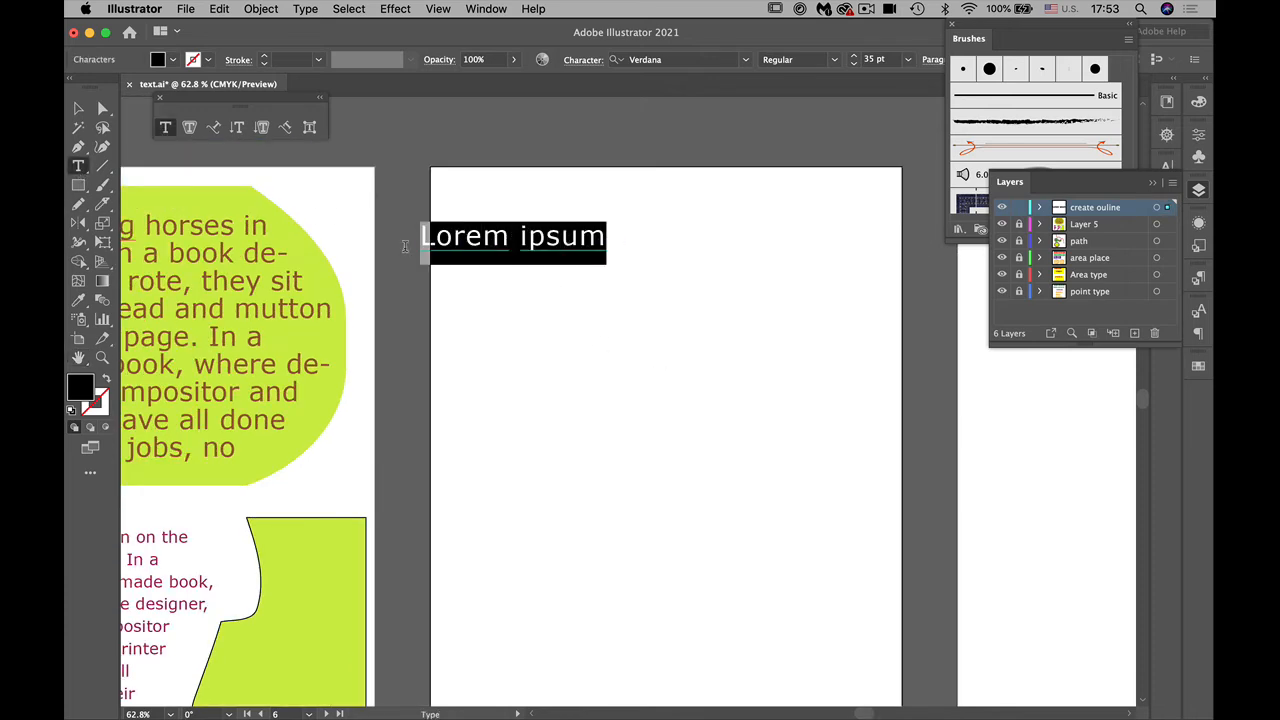
type("I love Adobe Illustrator")
Step: Convert the whole line of text to Title Case and set its font style to Bold
key("super+a")
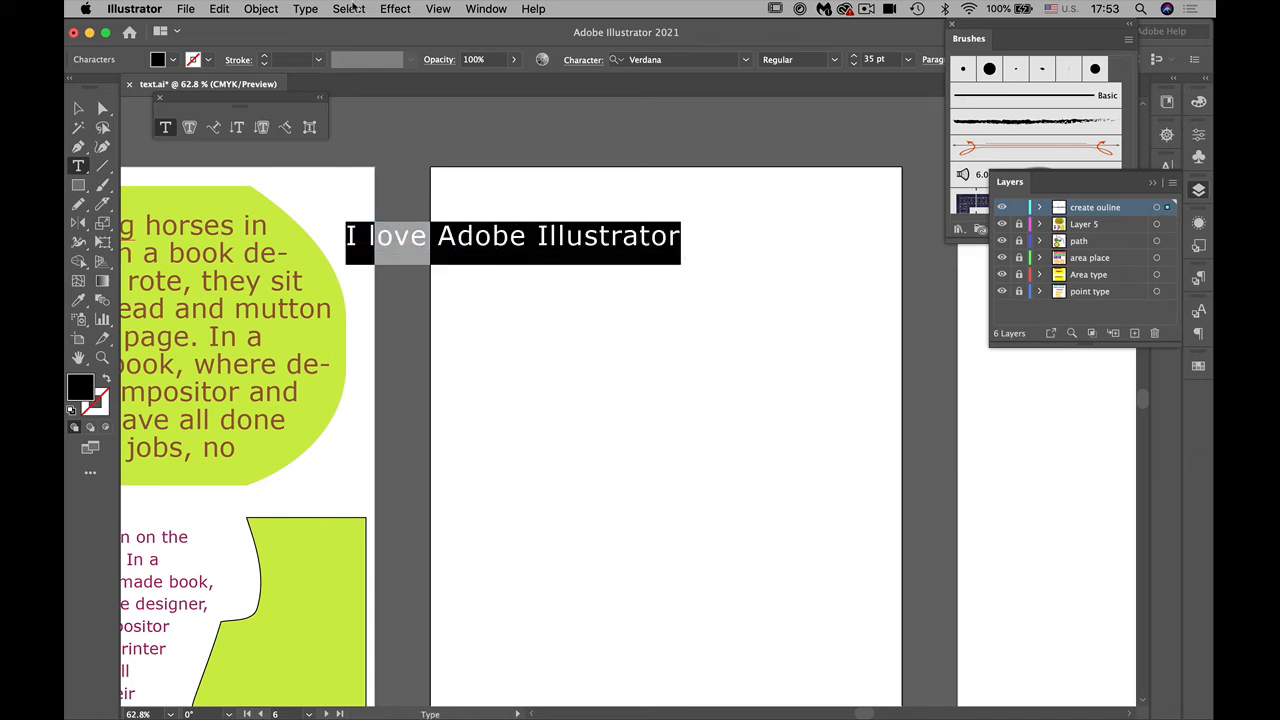
left_click(306, 9)
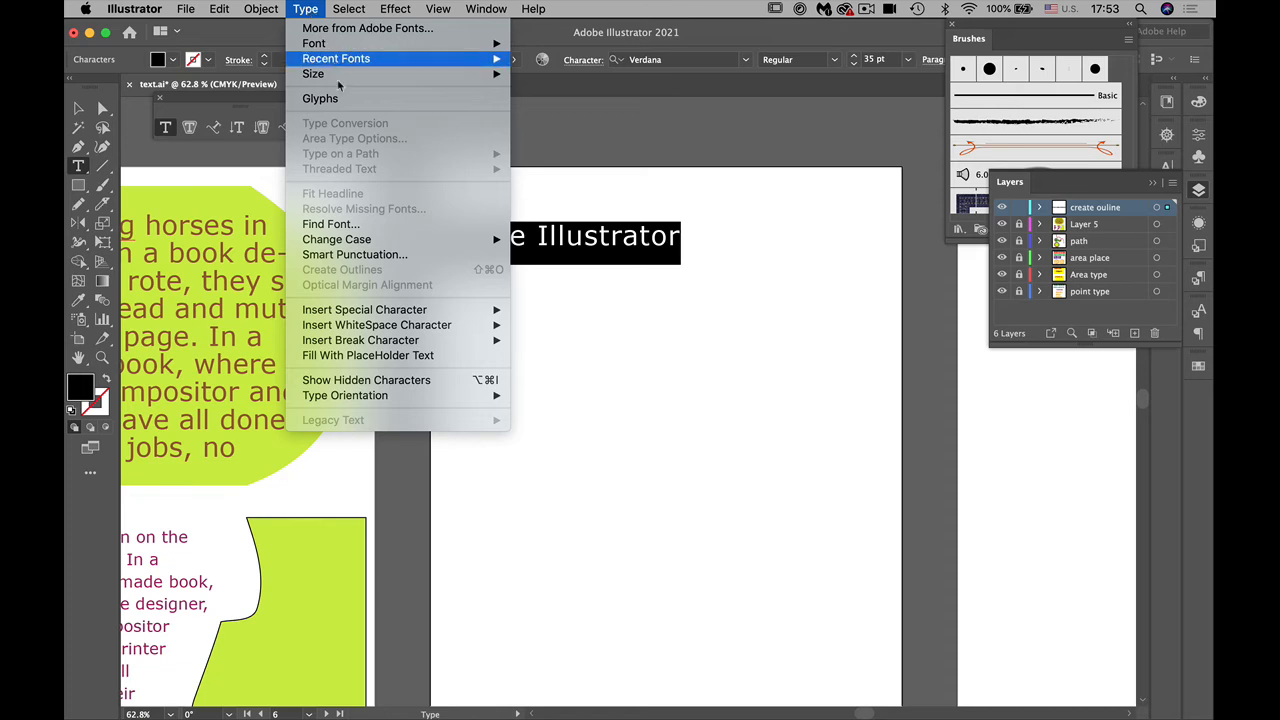
mouse_move(476, 243)
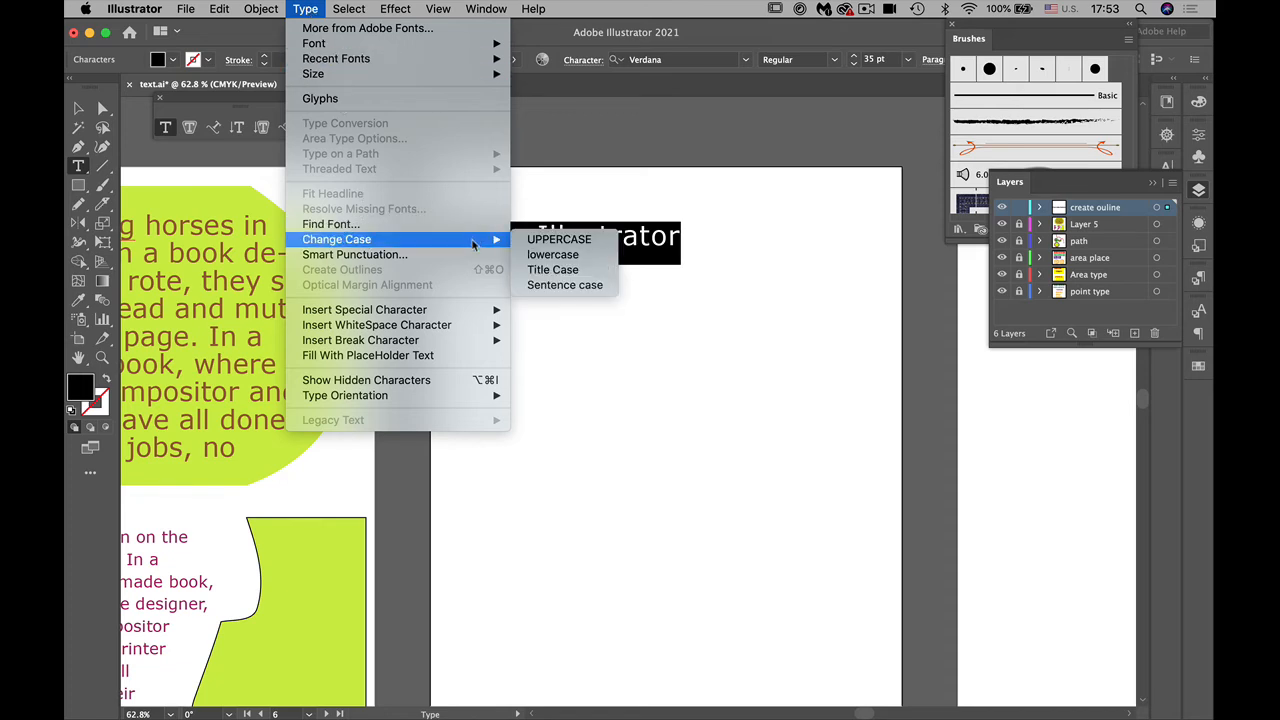
left_click(552, 270)
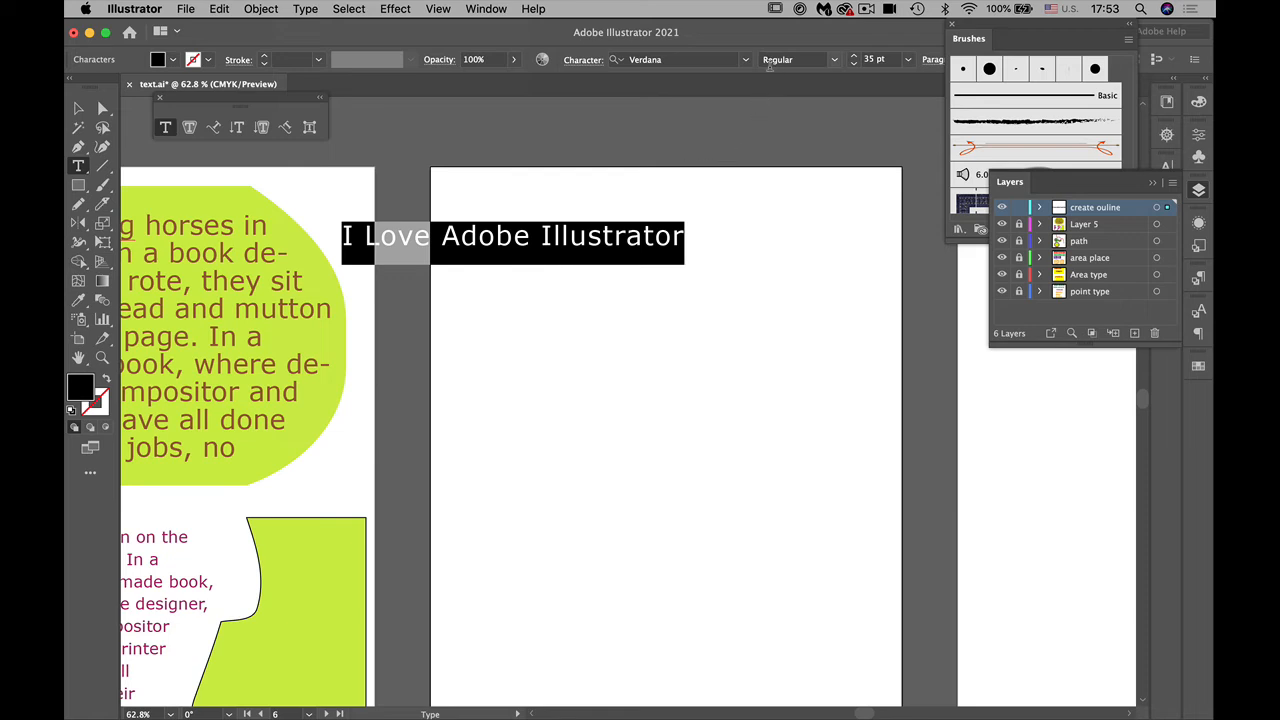
left_click(835, 61)
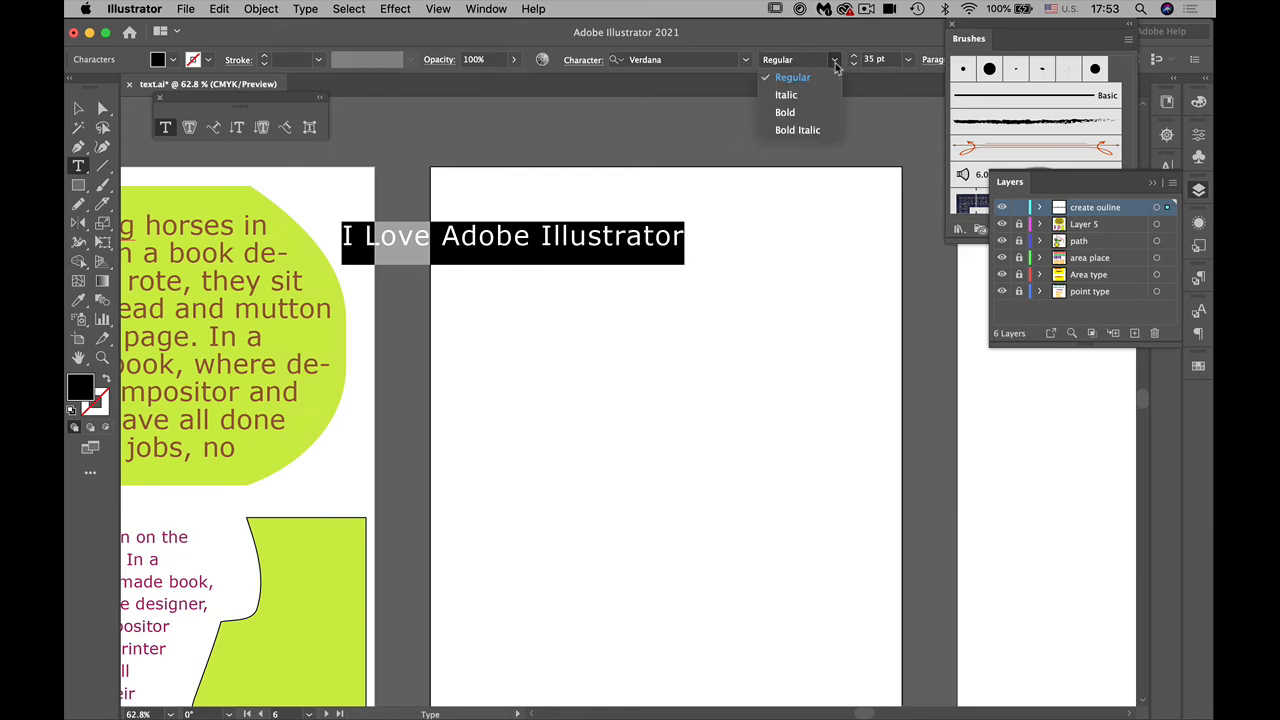
left_click(822, 113)
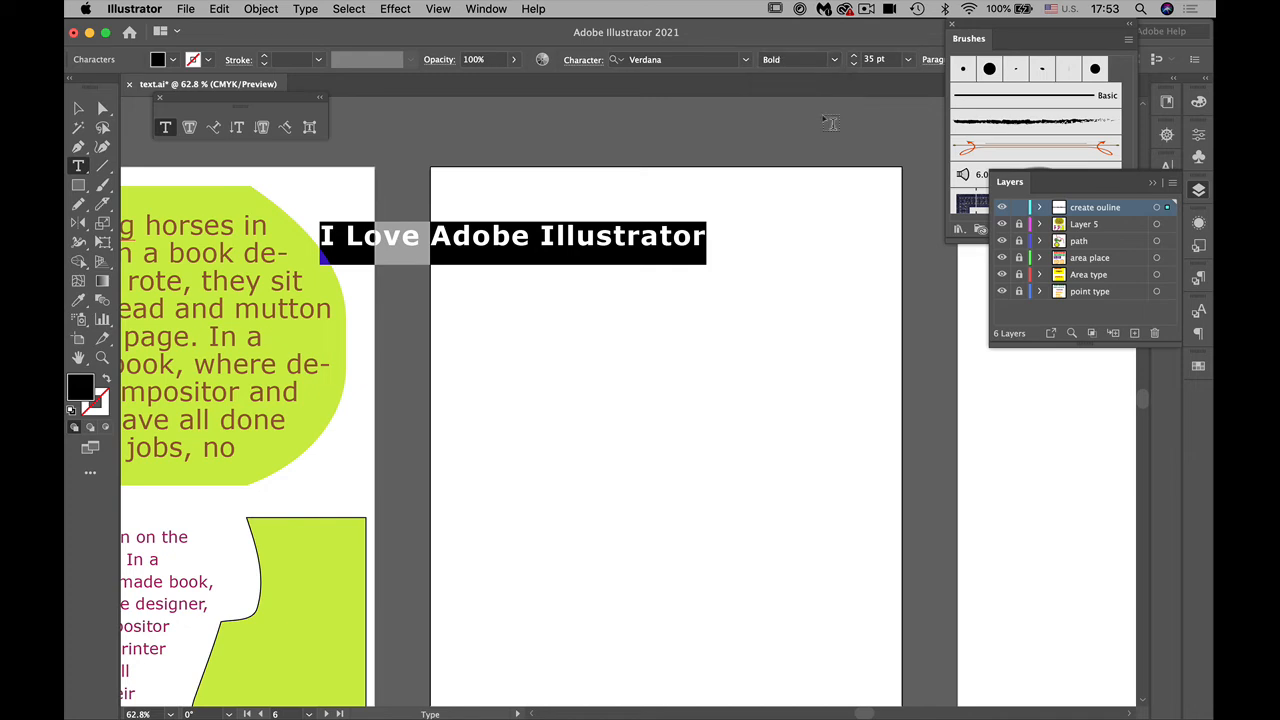
Step: Increase the text's font size to 38 pt and move the line fully onto the sixth artboard near its top edge
left_click(855, 57)
left_click(855, 57)
left_click(855, 57)
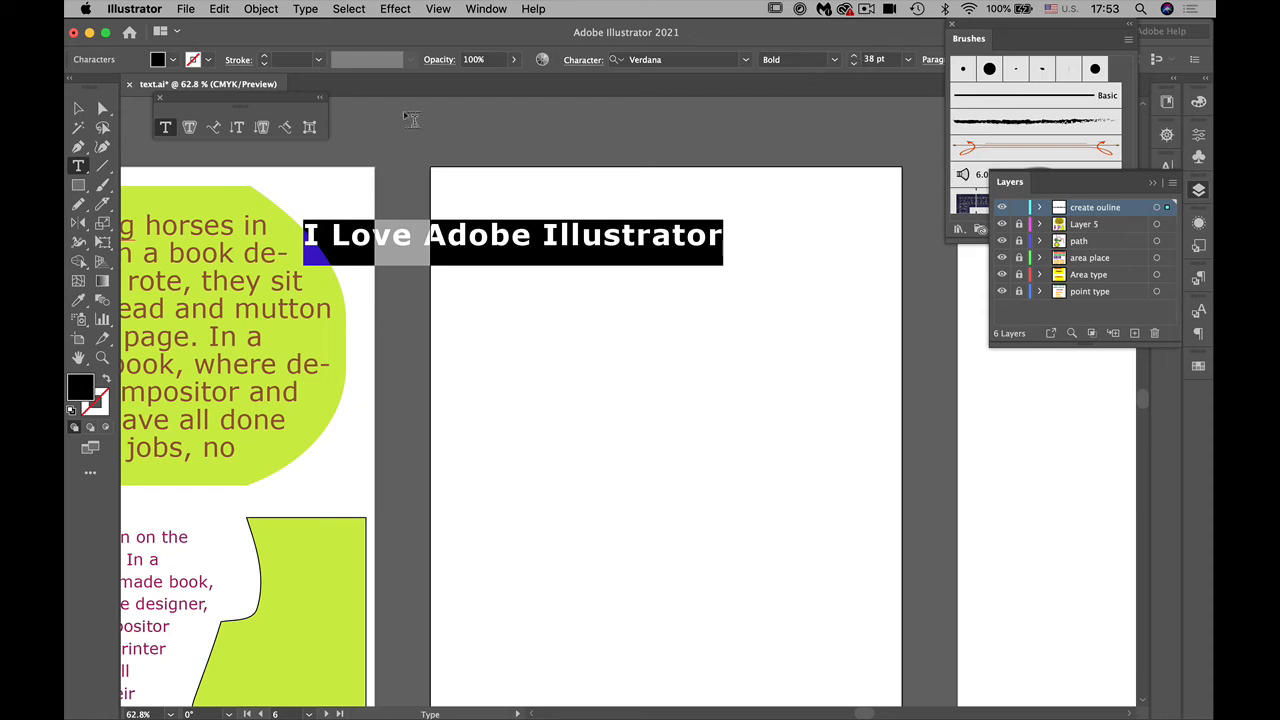
left_click(78, 107)
left_click_drag(567, 241, 715, 238)
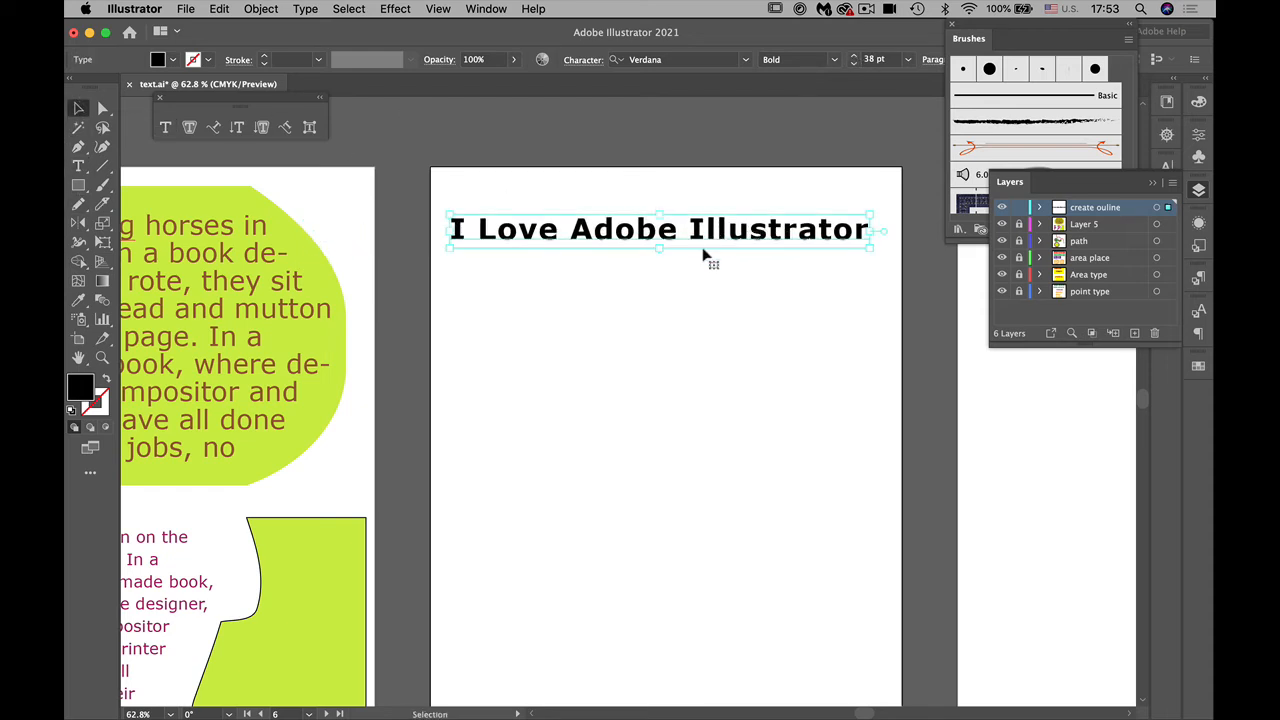
Step: Break the text into two lines before the word "Adobe"
left_click(79, 167)
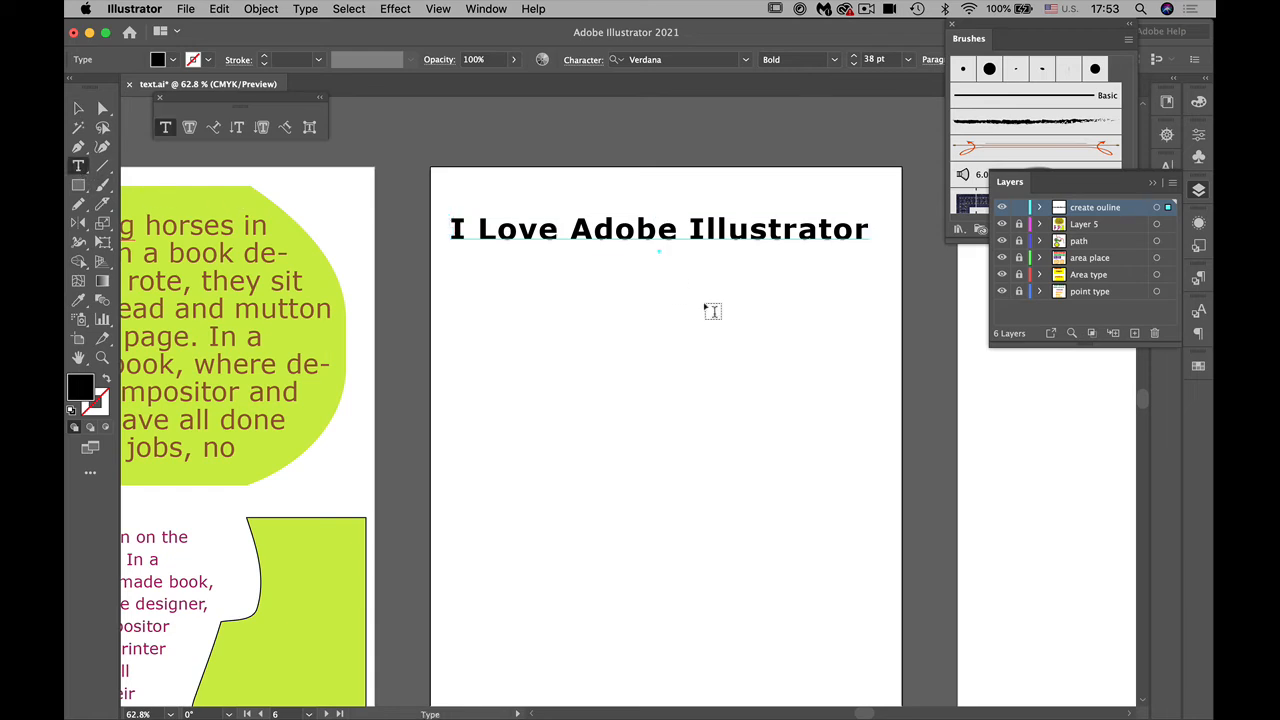
left_click(570, 230)
key("Return")
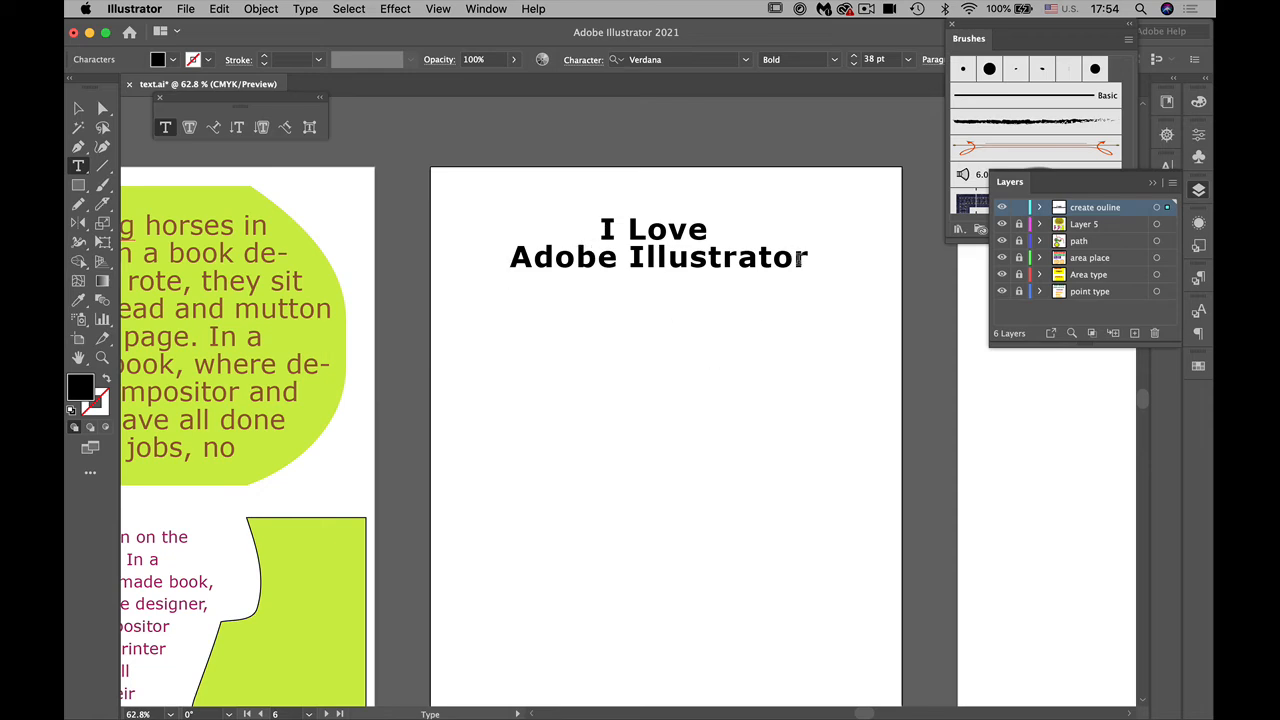
Step: Set the leading of the two text lines to 53 pt and turn on All Caps
left_click_drag(806, 258, 483, 213)
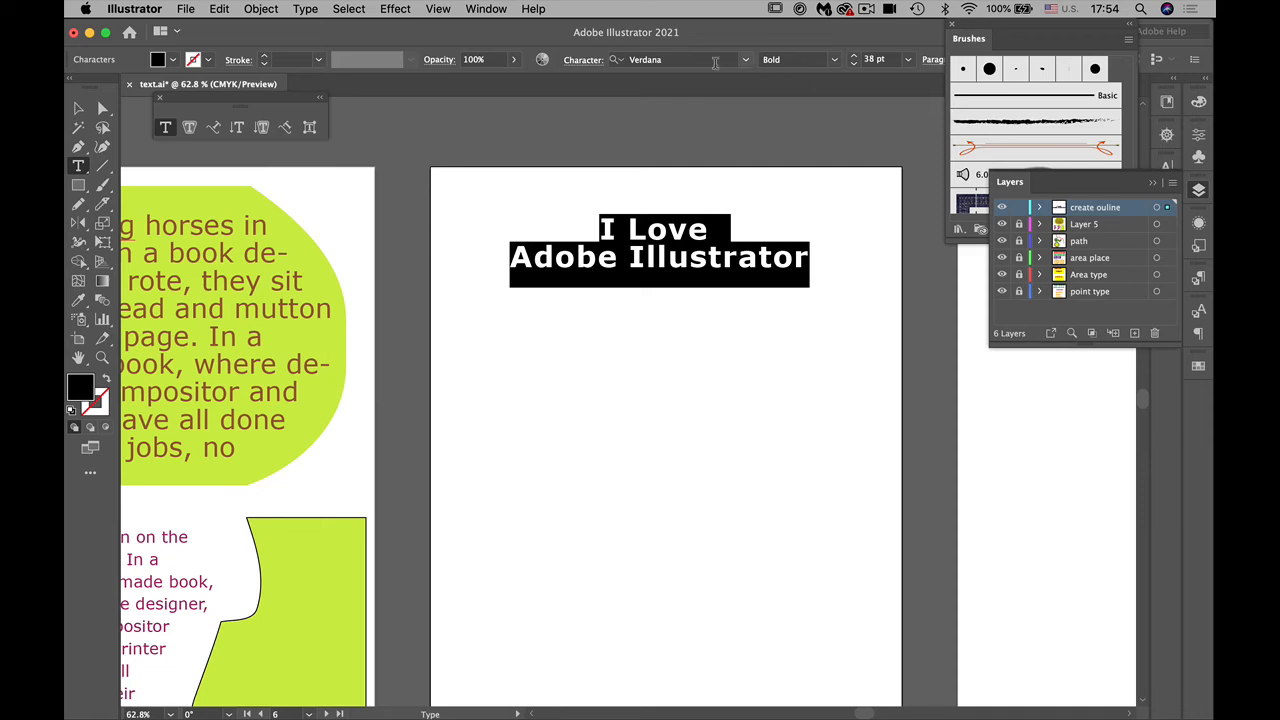
left_click(583, 59)
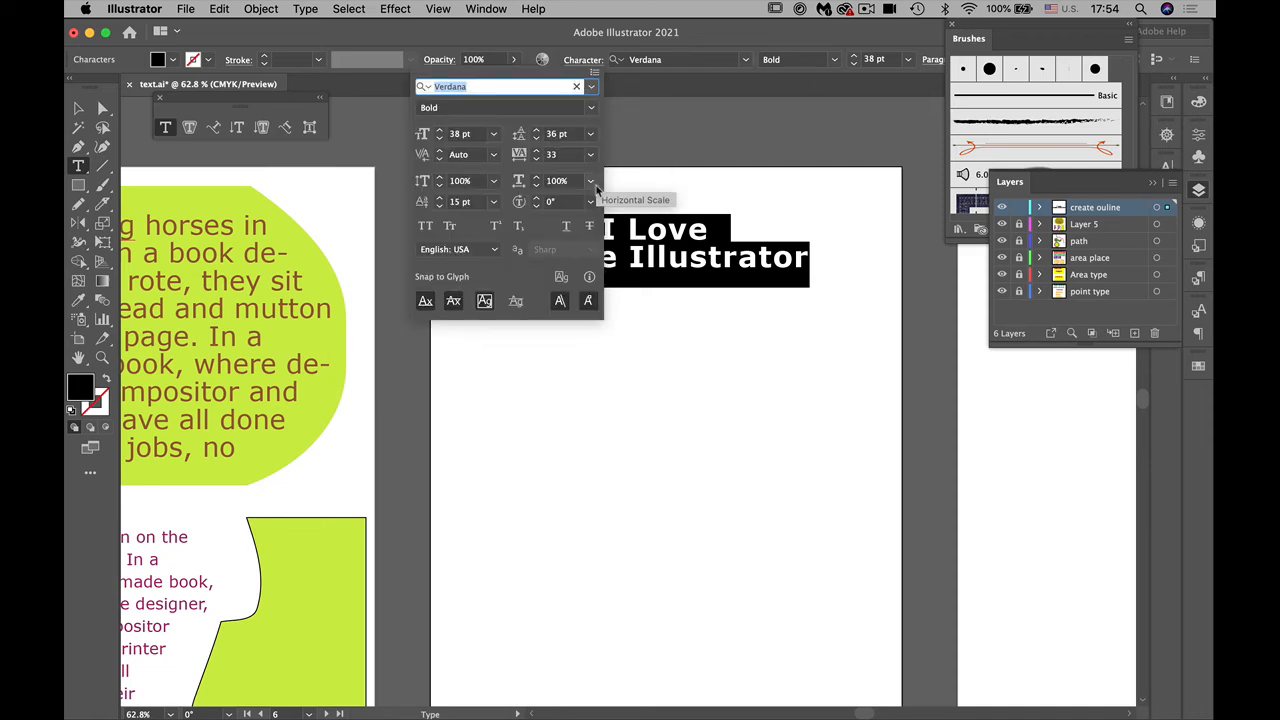
left_click(538, 131)
left_click(538, 131)
left_click(538, 131)
left_click(538, 131)
left_click(538, 131)
left_click(538, 131)
left_click(538, 131)
left_click(538, 131)
left_click(538, 131)
left_click(538, 131)
left_click(538, 131)
left_click(538, 131)
left_click(538, 131)
left_click(538, 131)
left_click(538, 131)
left_click(538, 131)
left_click(538, 131)
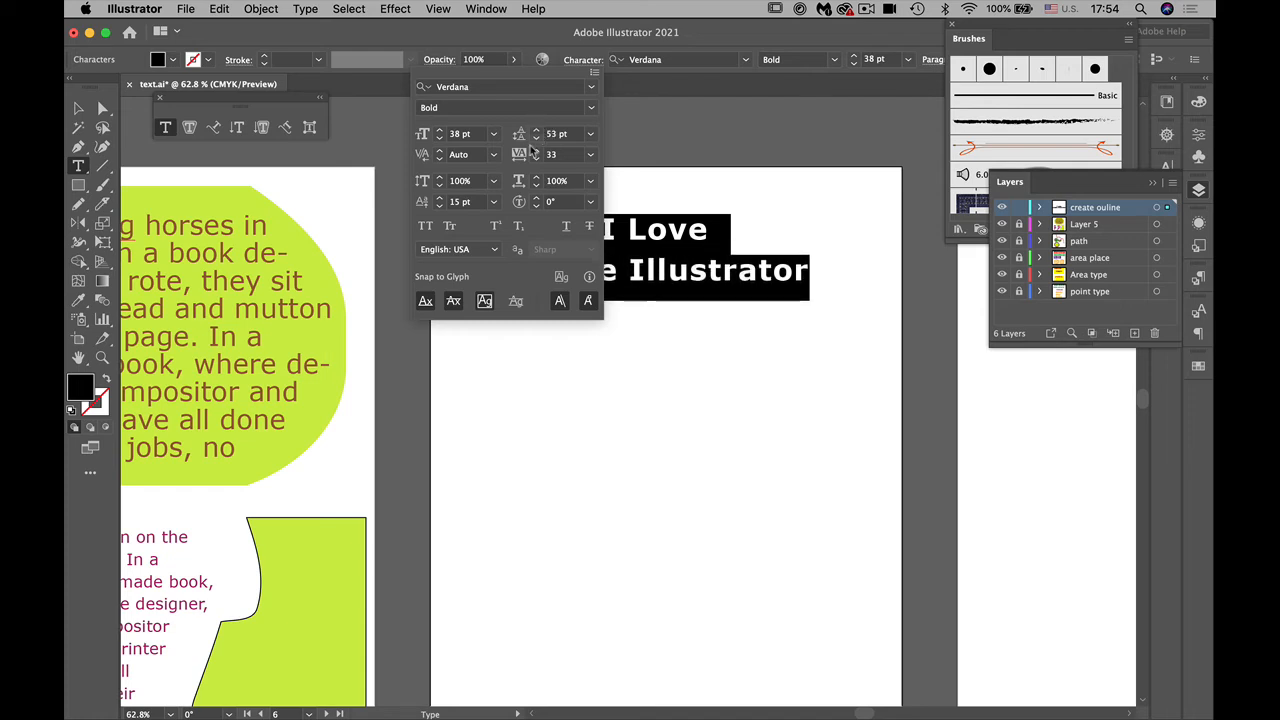
left_click(425, 226)
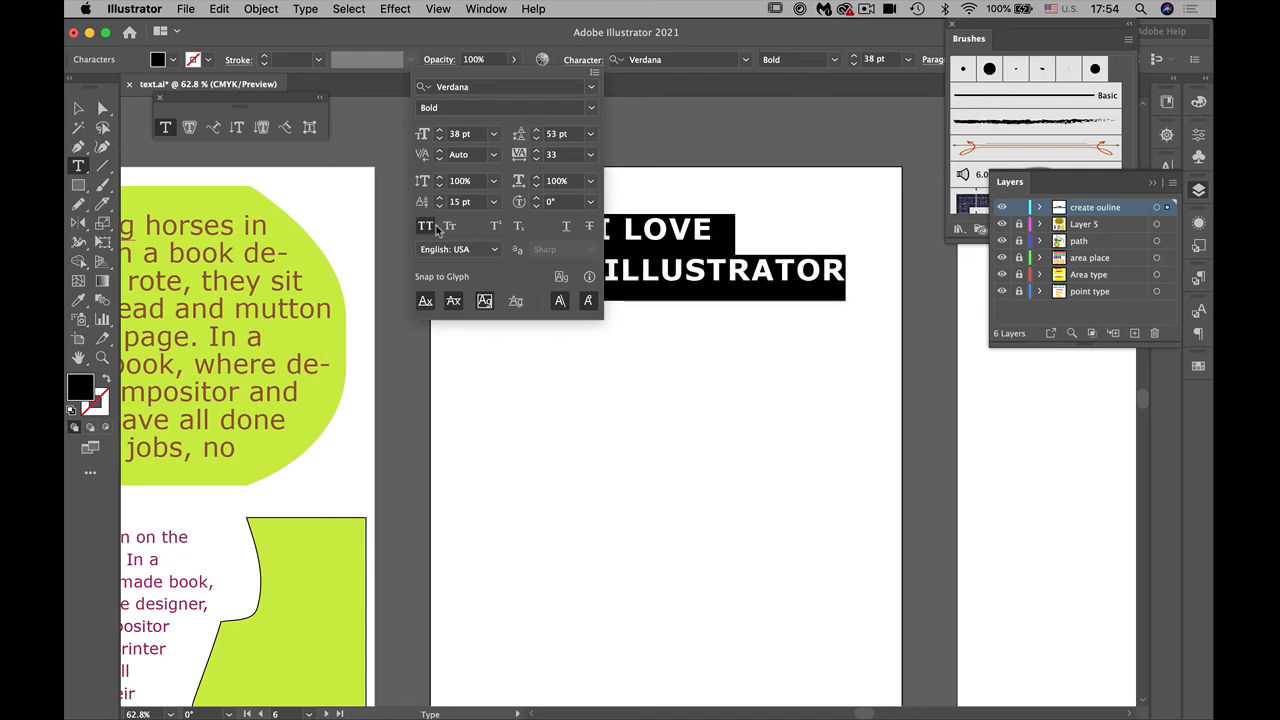
Step: Deselect the text, then place a duplicate of the two-line text block below the original
left_click(80, 111)
left_click(617, 467)
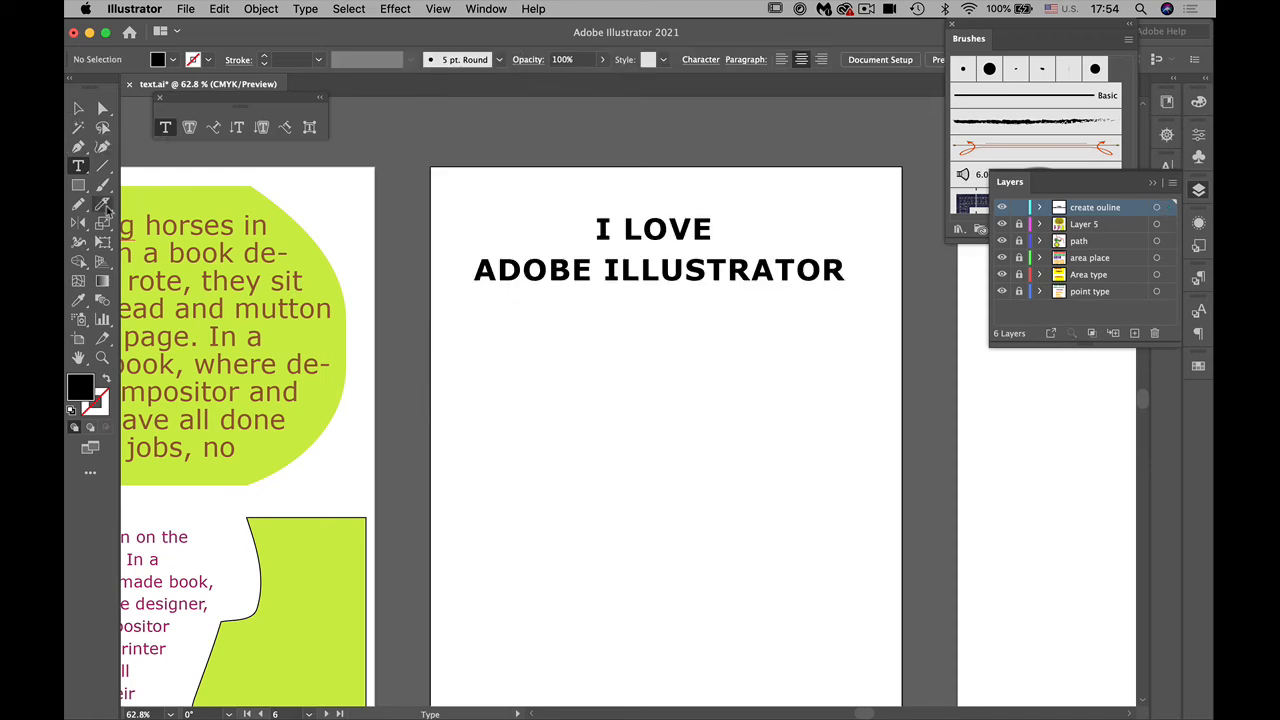
left_click(79, 108)
left_click_drag(620, 282, 629, 432)
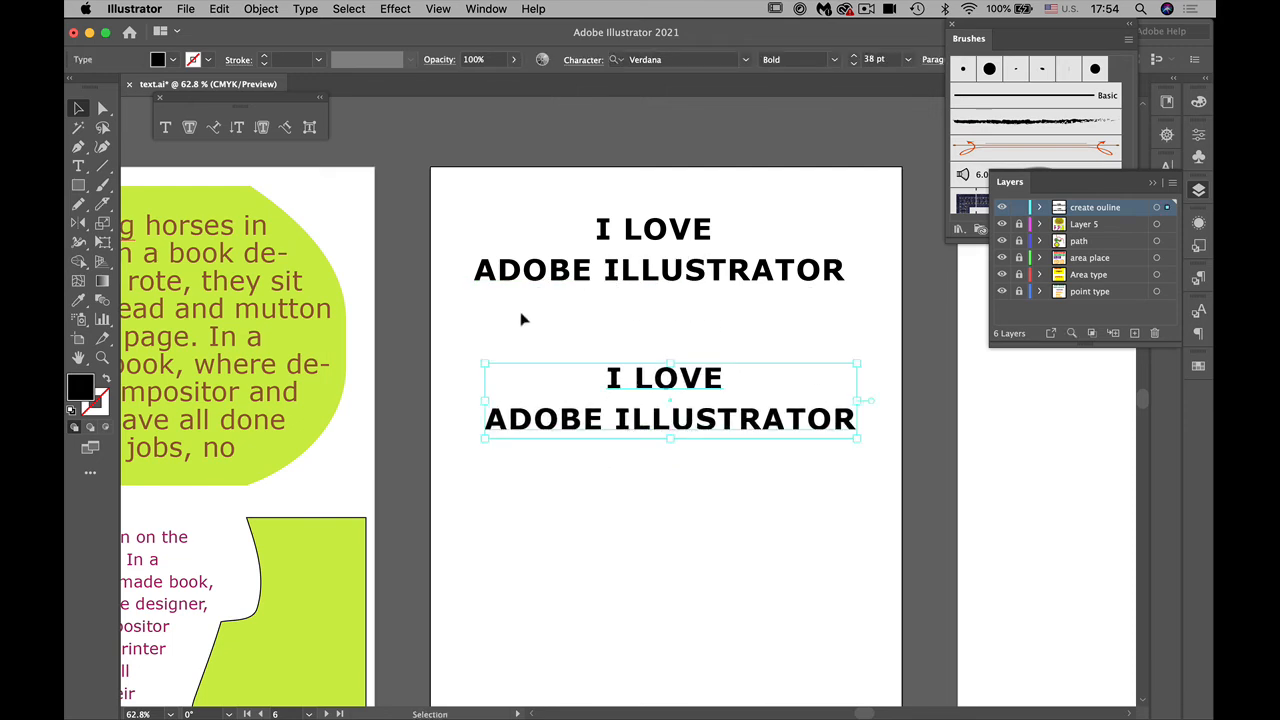
Step: Reset the baseline shift of the upper two-line text block to 0 pt
key("t")
left_click(689, 240)
key("super+a")
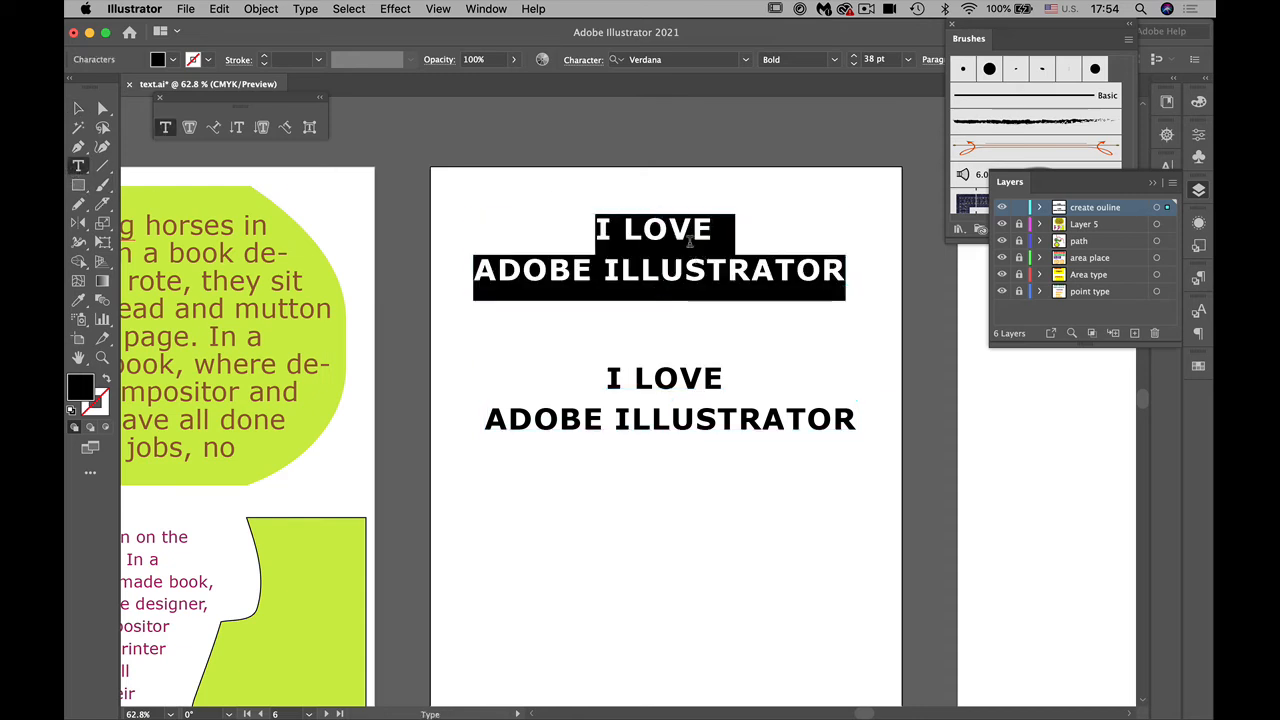
left_click(580, 61)
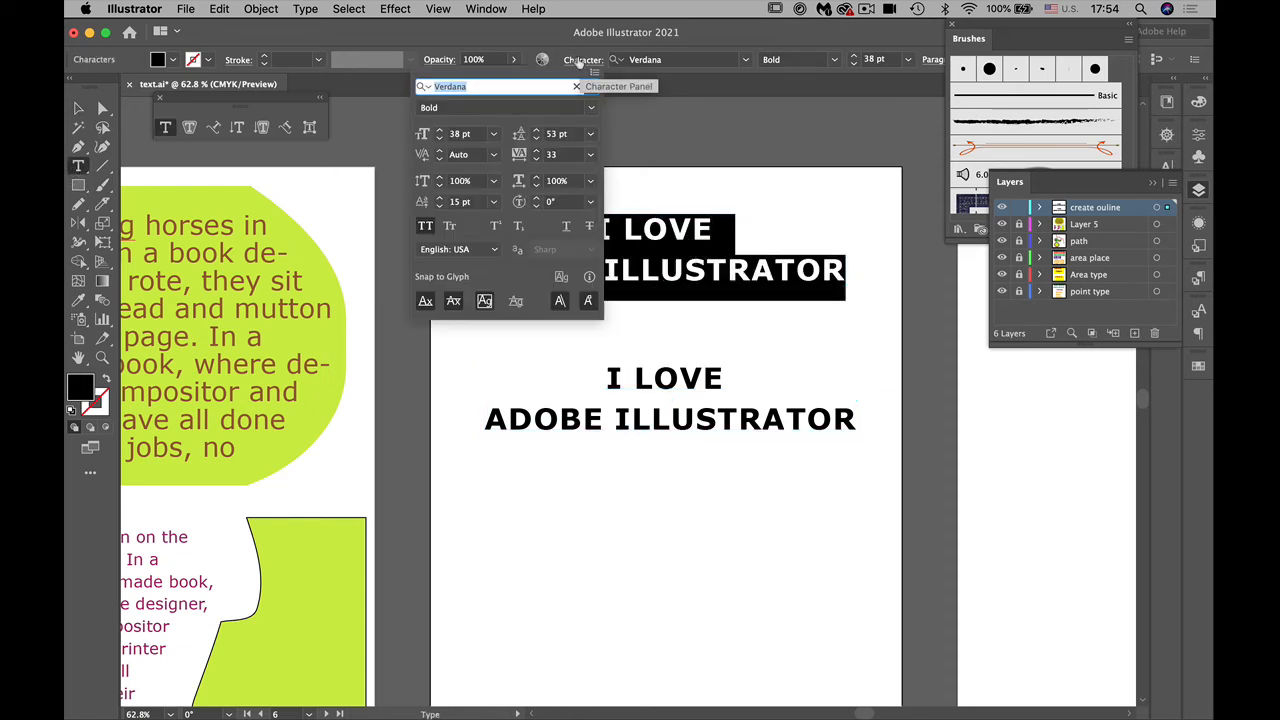
left_click(492, 203)
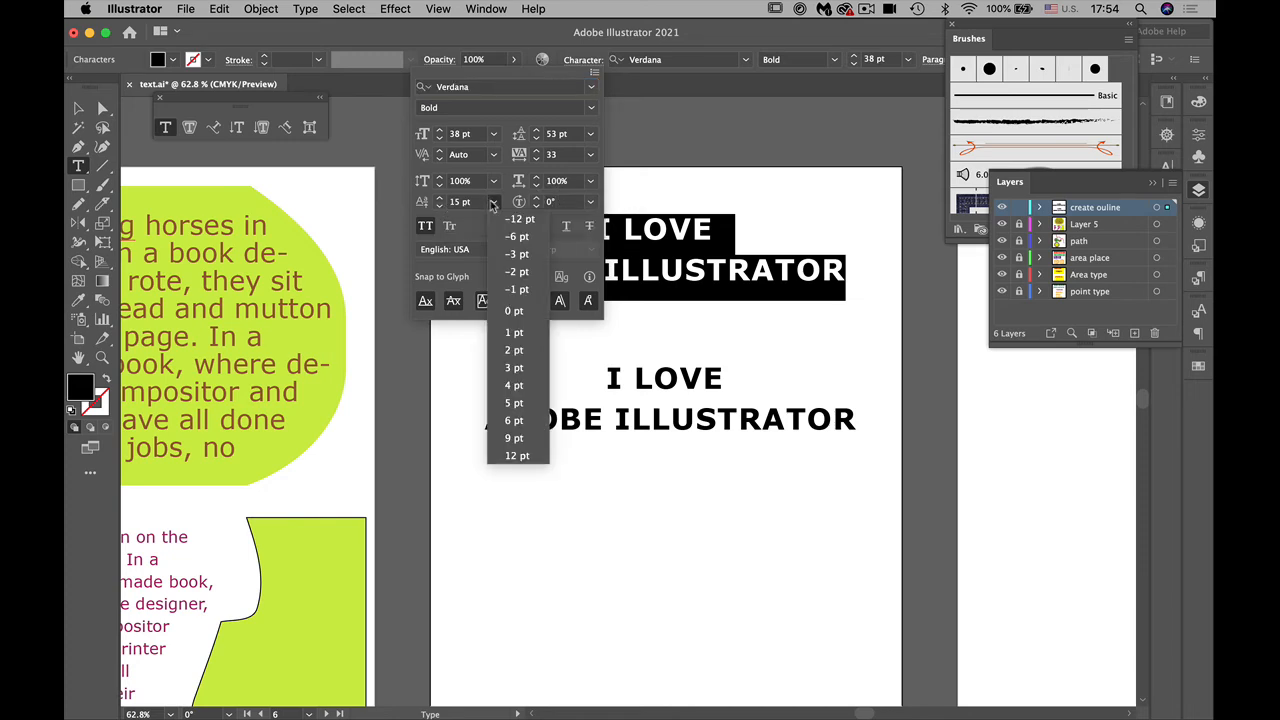
left_click(513, 311)
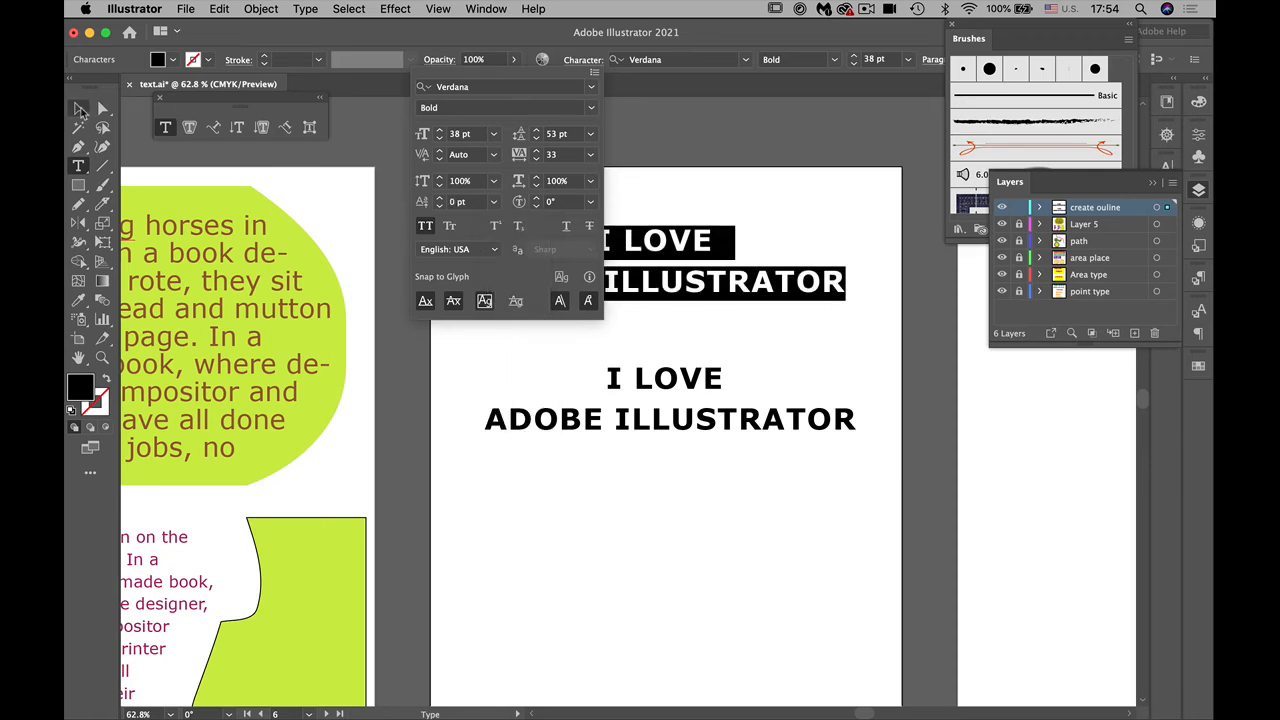
Step: Set the baseline shift of the lower duplicate text block to 0 pt as well
left_click(82, 110)
left_click_drag(612, 378, 910, 447)
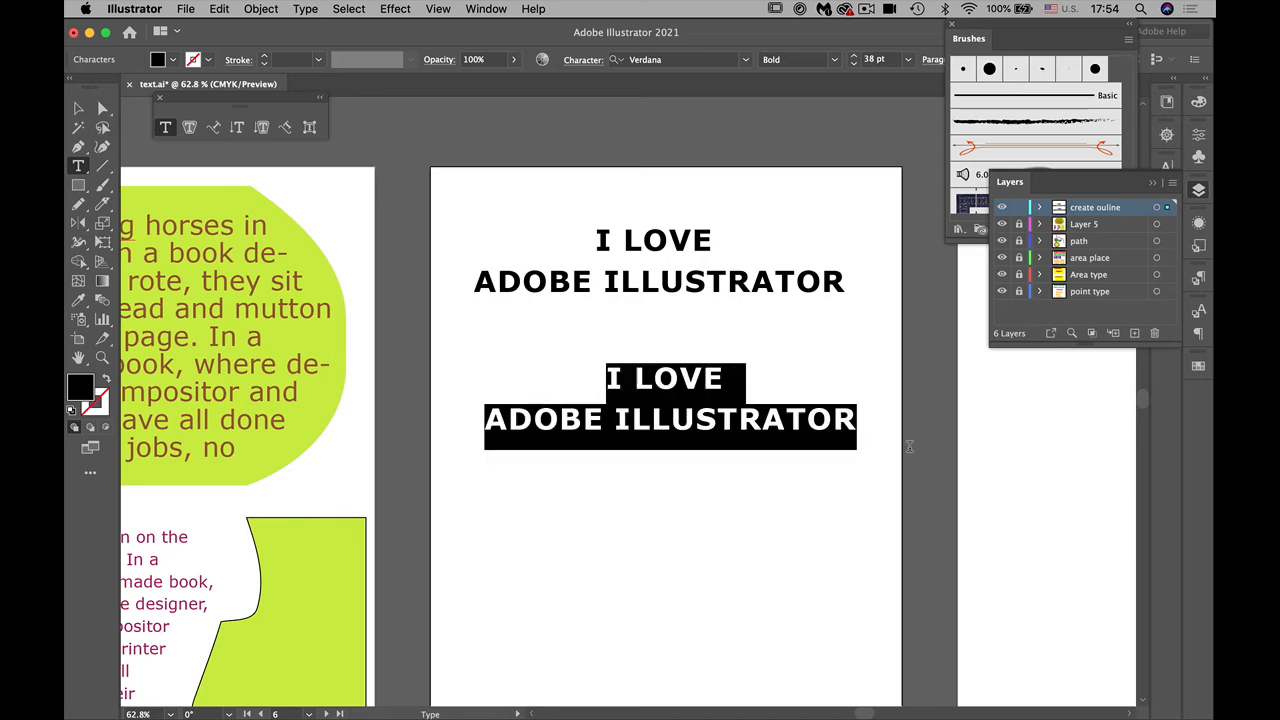
left_click(591, 62)
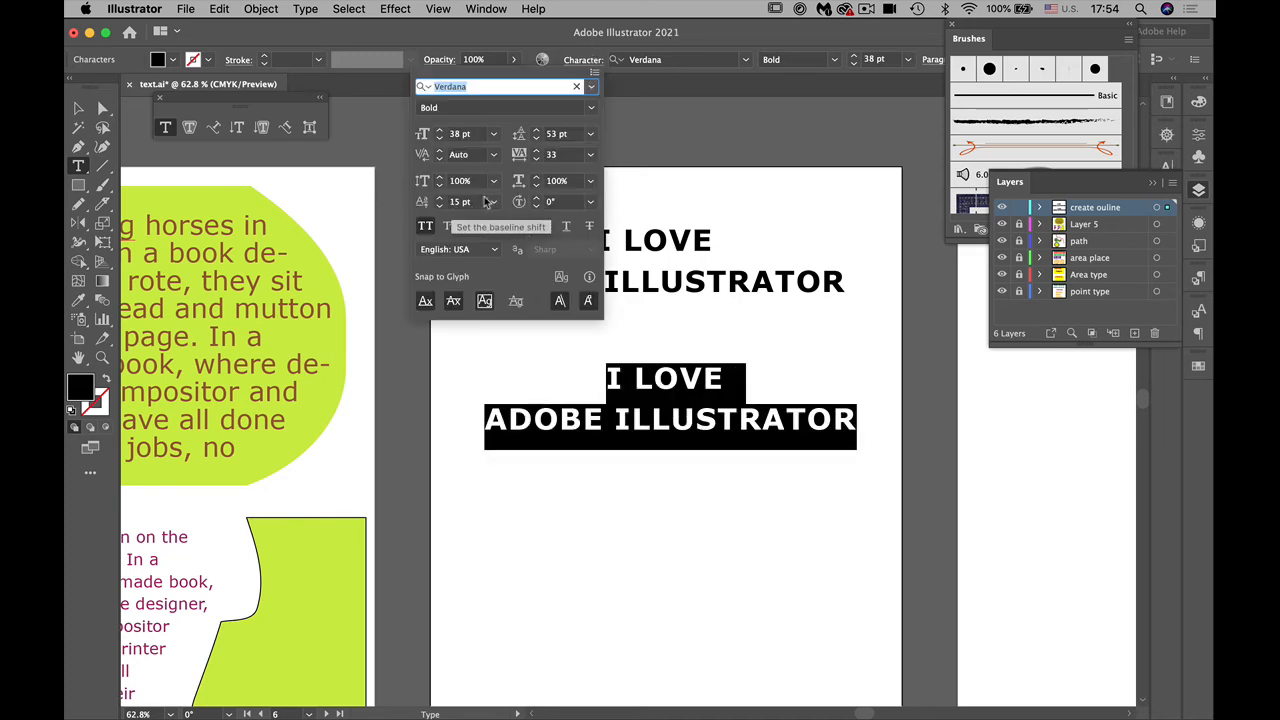
left_click(491, 202)
left_click(494, 274)
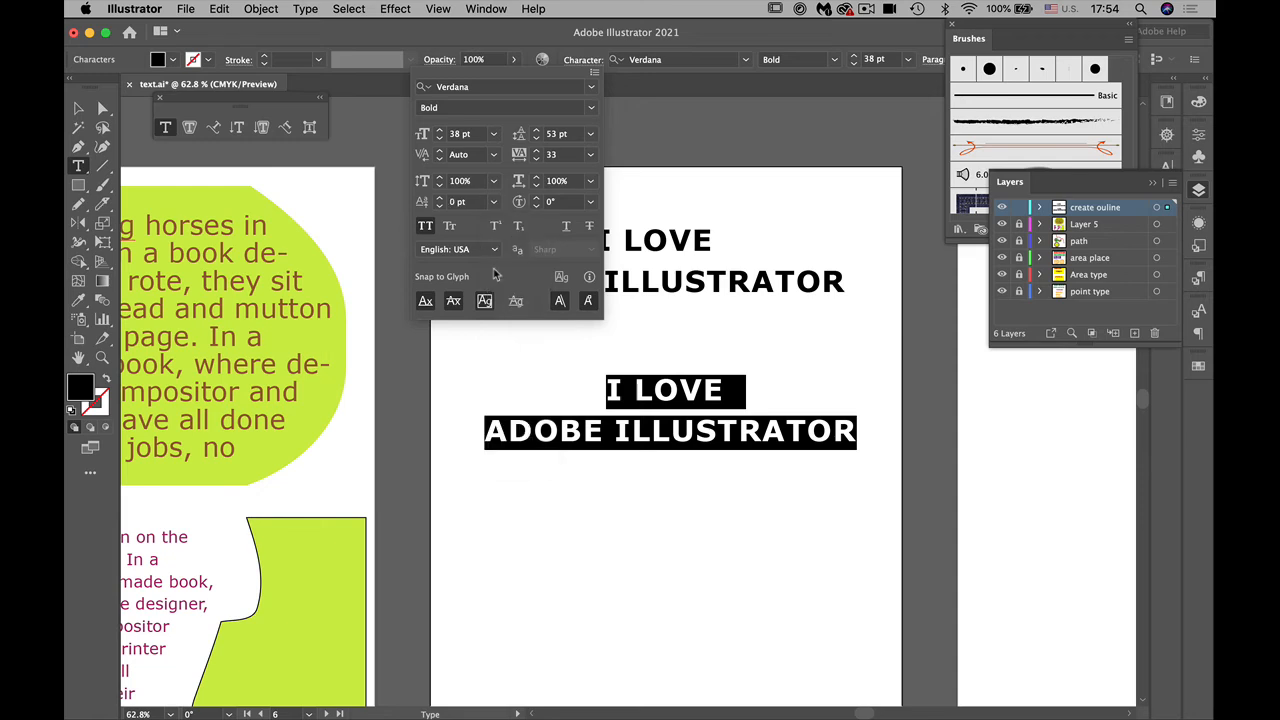
left_click(80, 109)
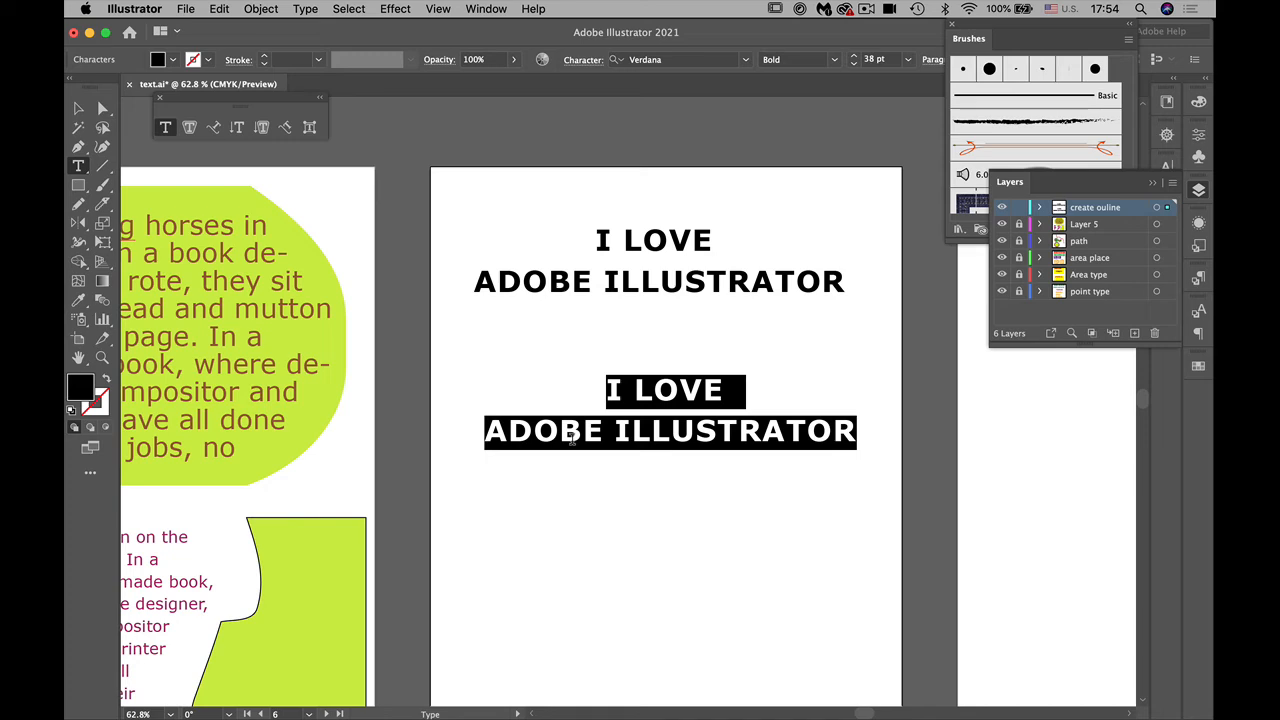
Step: Increase the leading of the lower text block by five increments, then leave text editing with the block selected
left_click(576, 62)
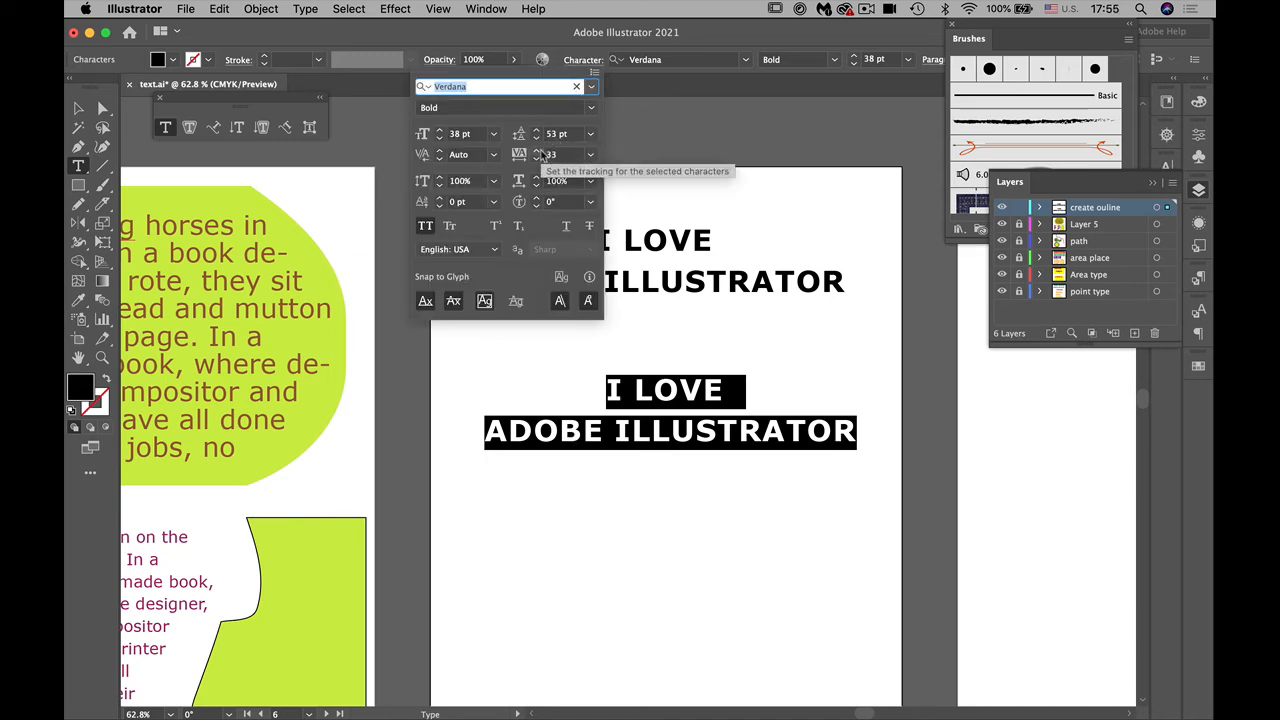
left_click(539, 131)
left_click(539, 131)
left_click(539, 131)
left_click(539, 131)
left_click(539, 131)
left_click(78, 108)
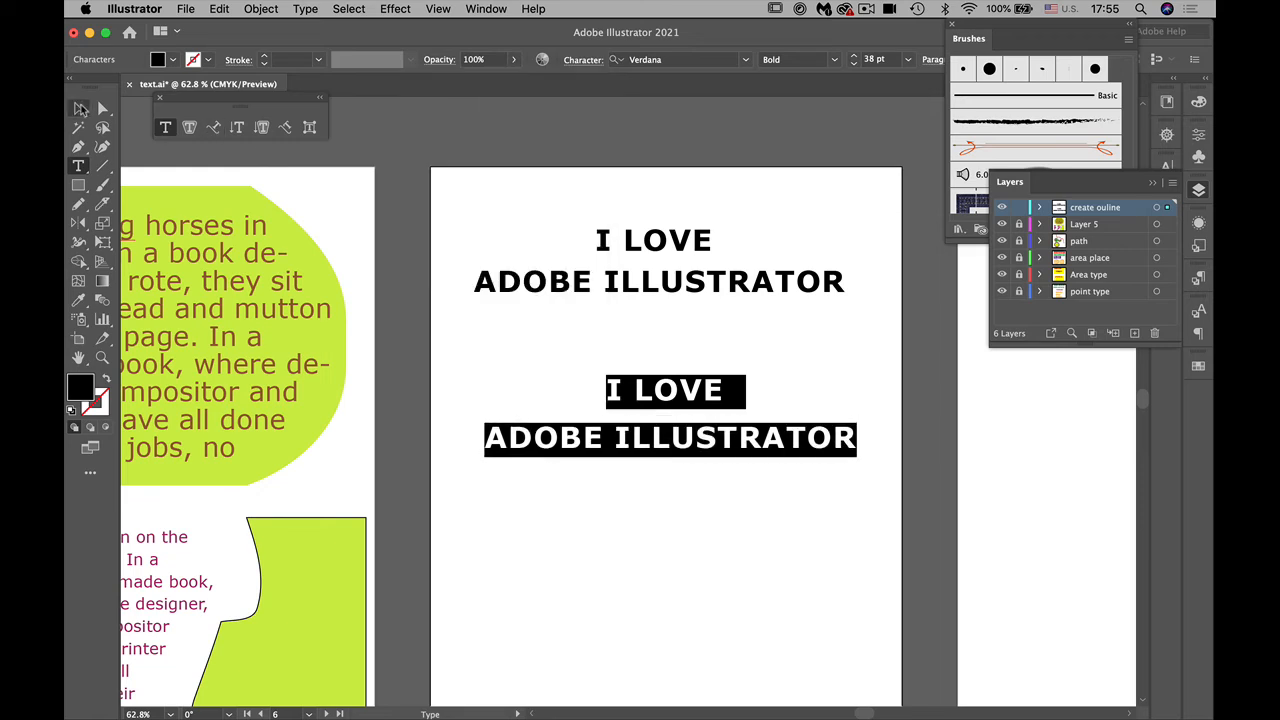
left_click(78, 108)
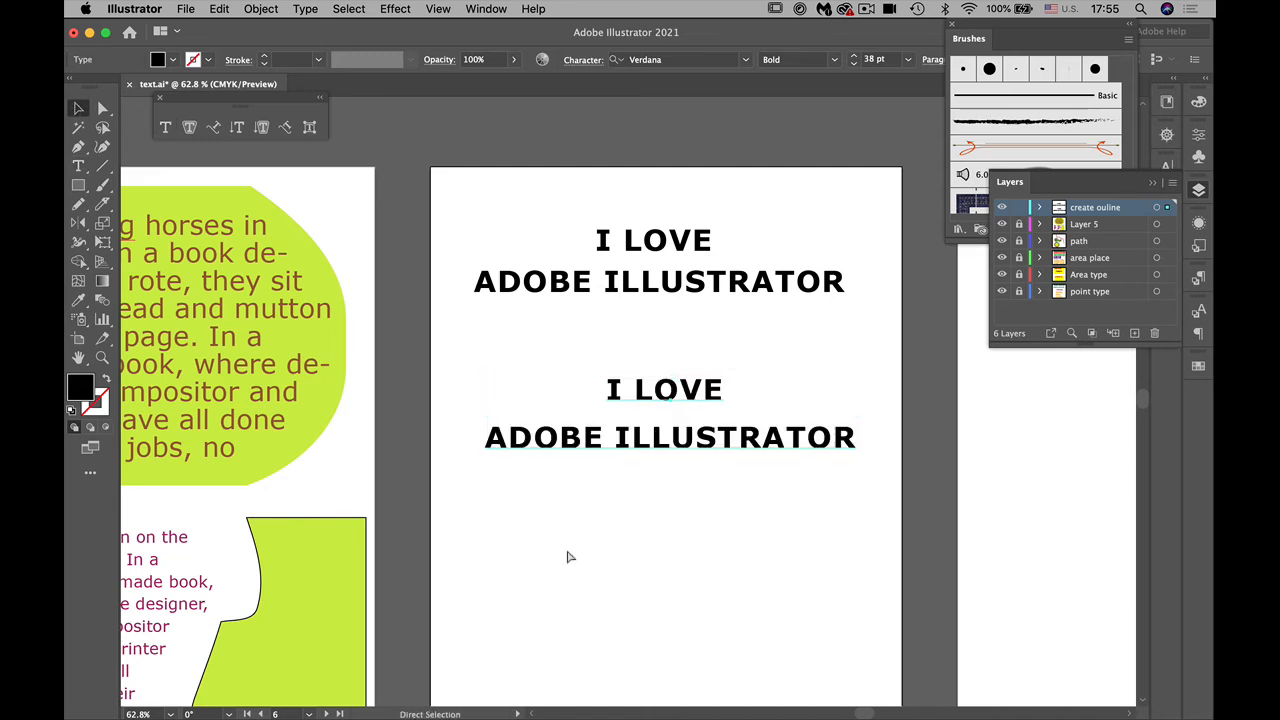
Step: Convert the lower two-line text block to outlines
key("super+equal")
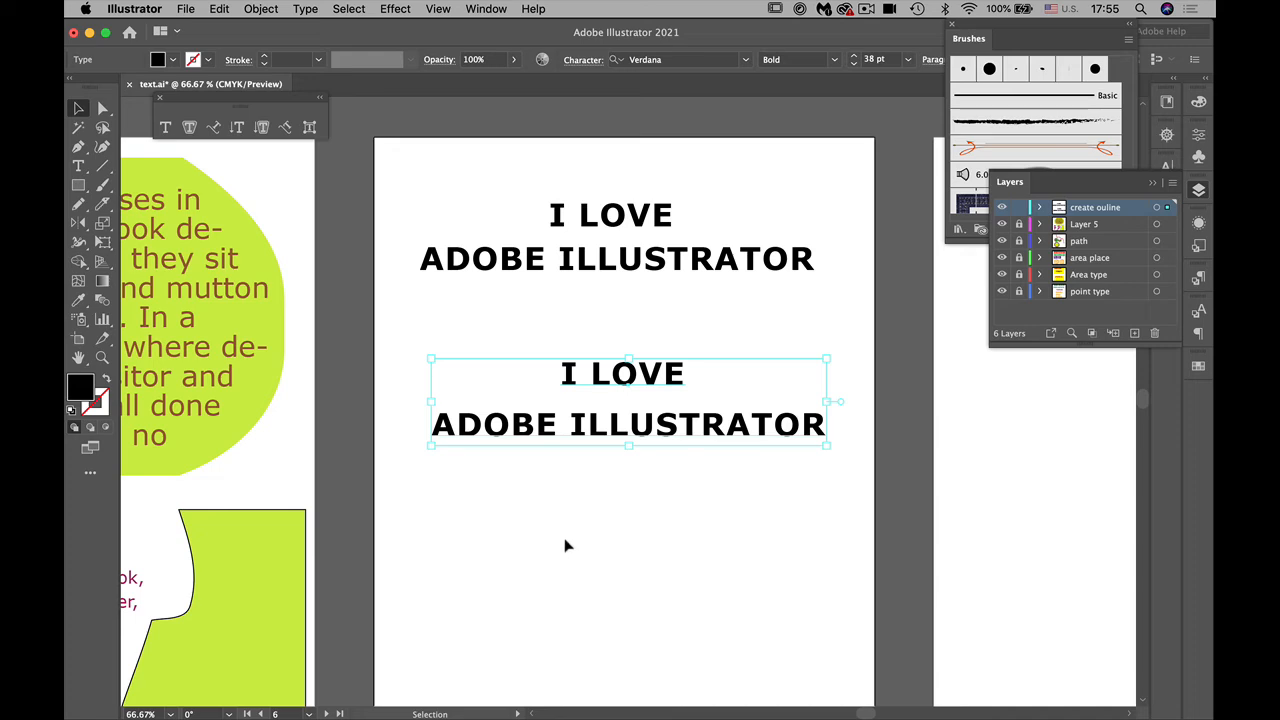
left_click(305, 9)
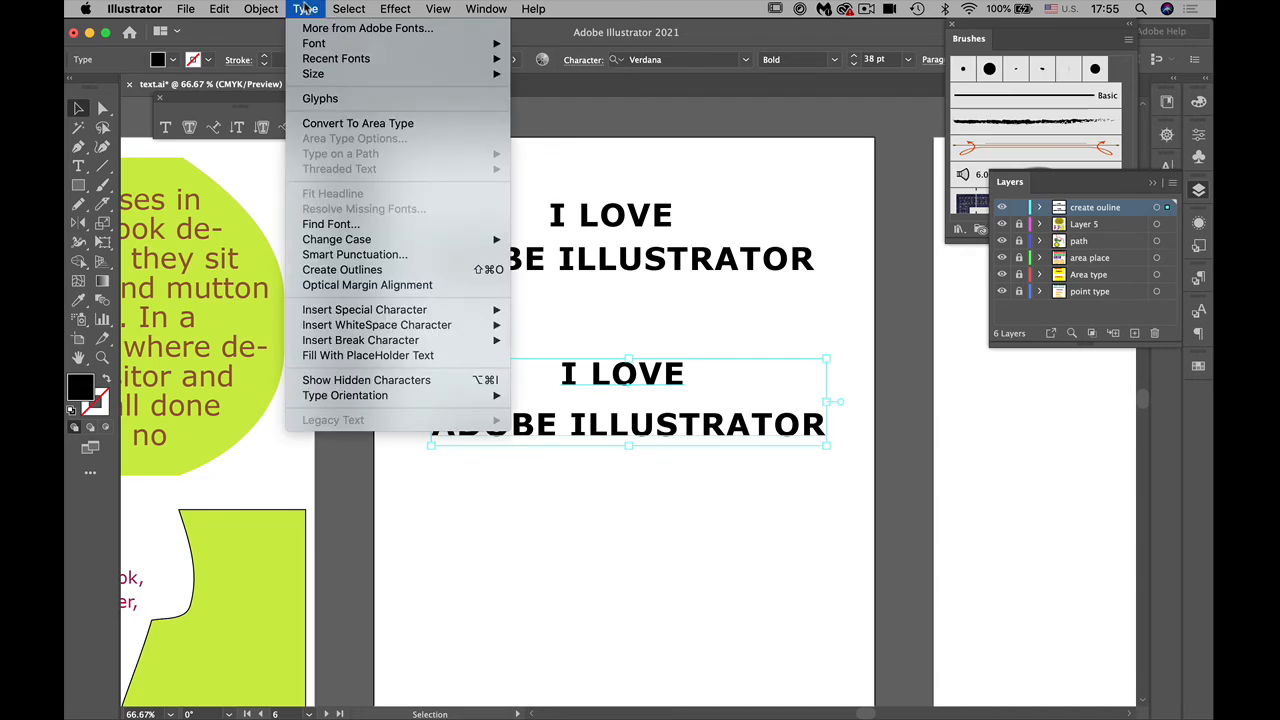
left_click(352, 276)
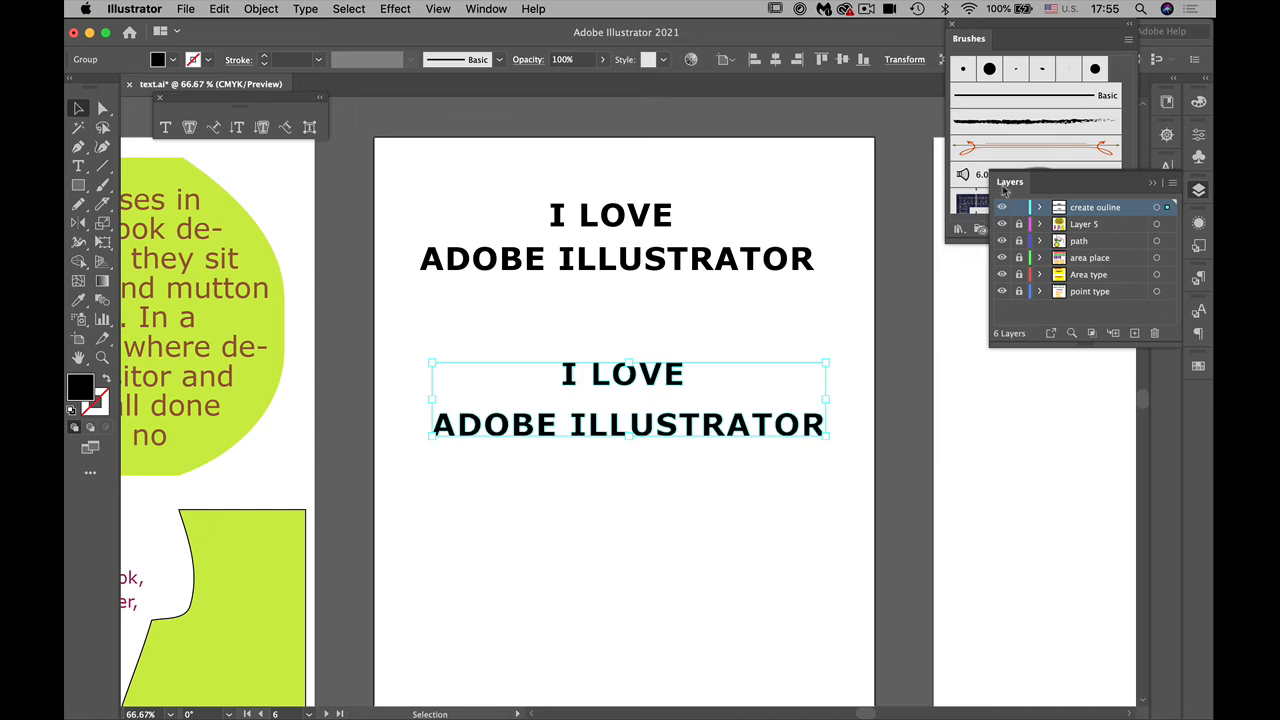
Step: Expand the "create ouline" layer, set the layer row size to 50 pixels, and enlarge the list of layers
left_click(1041, 207)
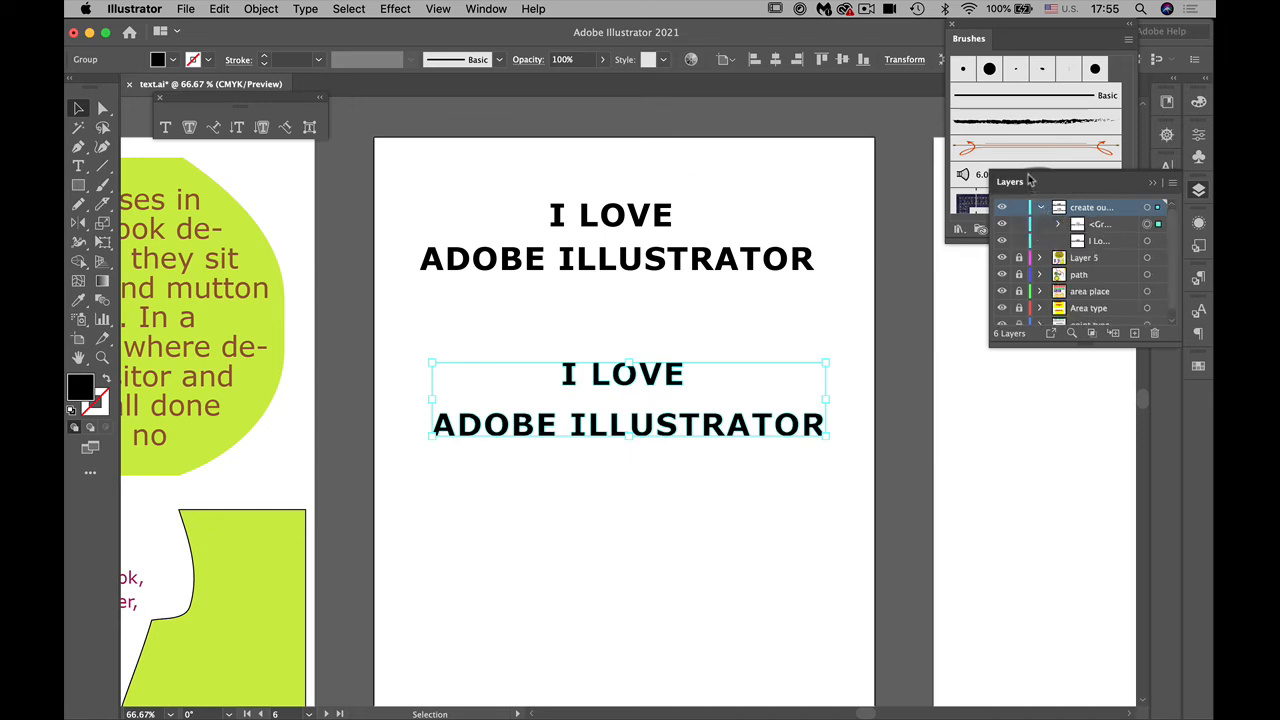
left_click_drag(1030, 184, 885, 68)
left_click(1027, 67)
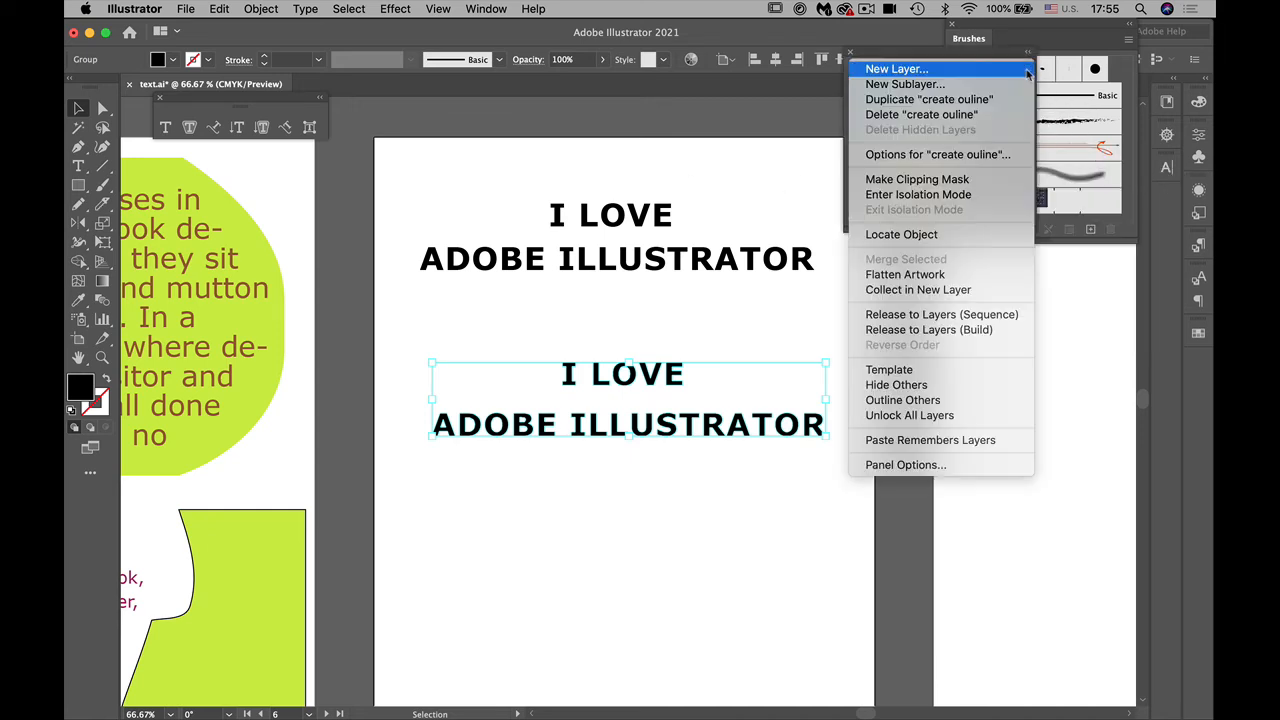
left_click(1021, 464)
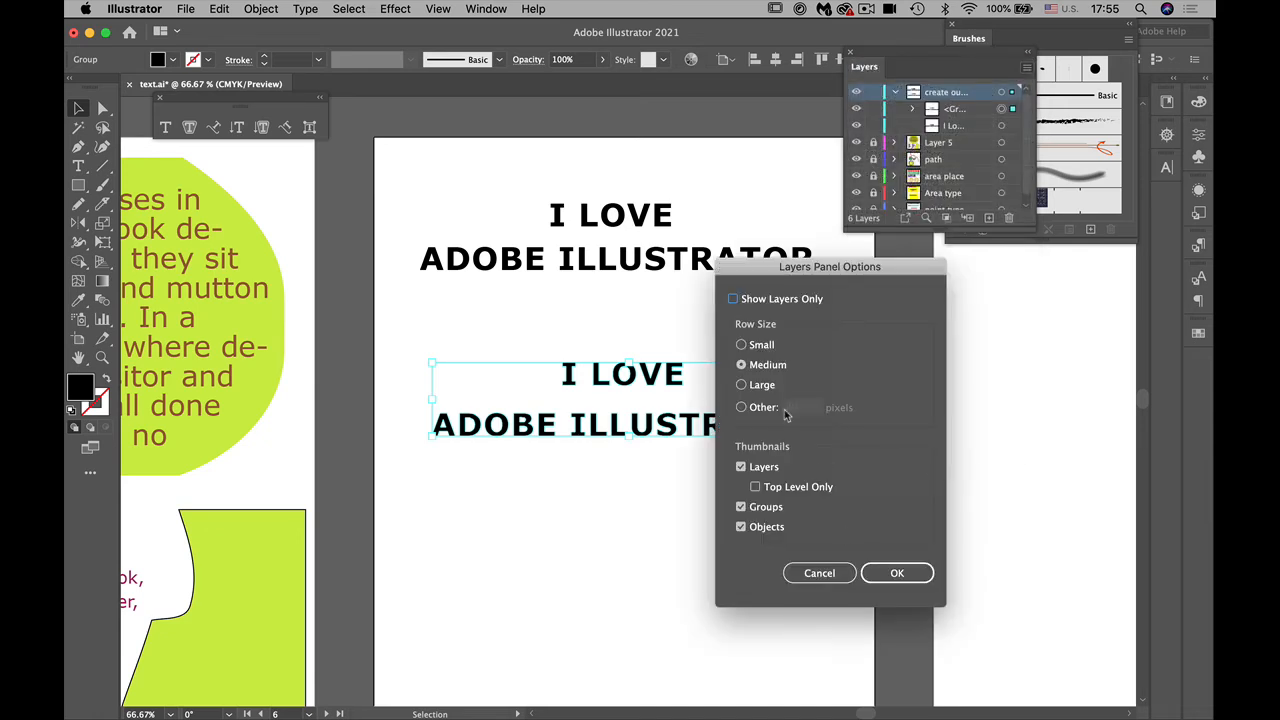
left_click(741, 407)
double_click(792, 408)
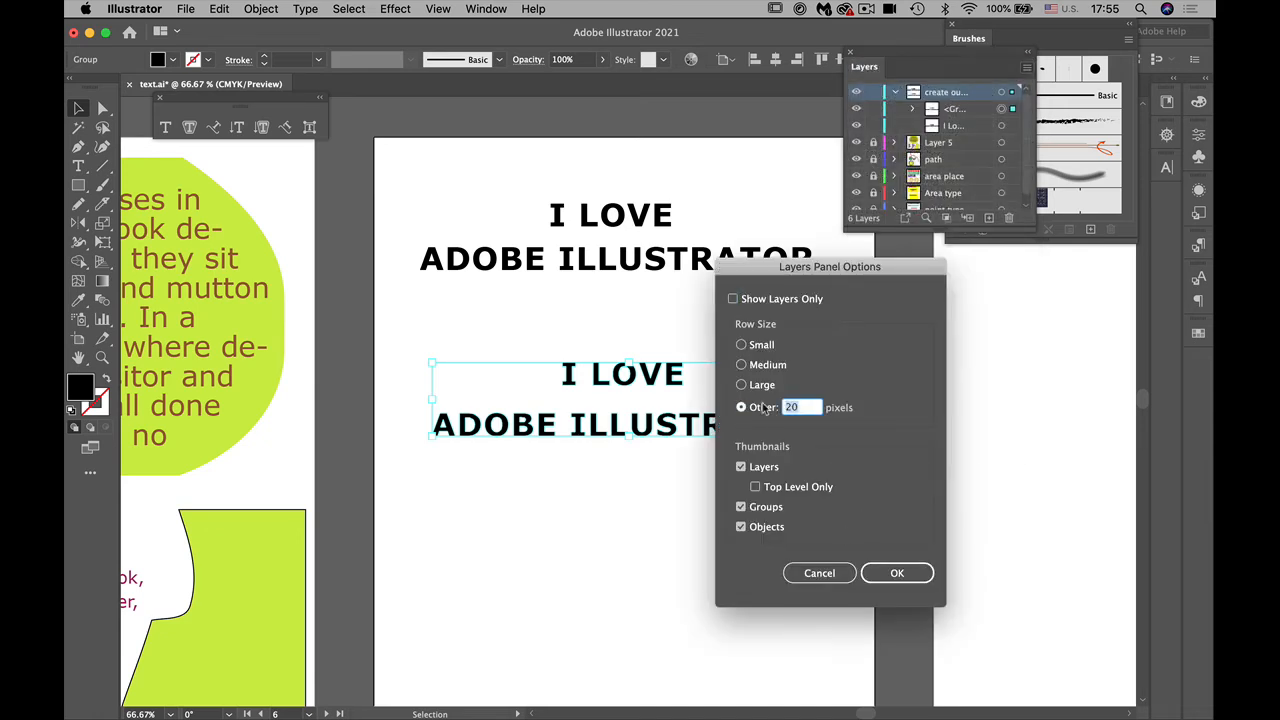
type("50")
left_click(893, 580)
left_click_drag(946, 231, 1106, 614)
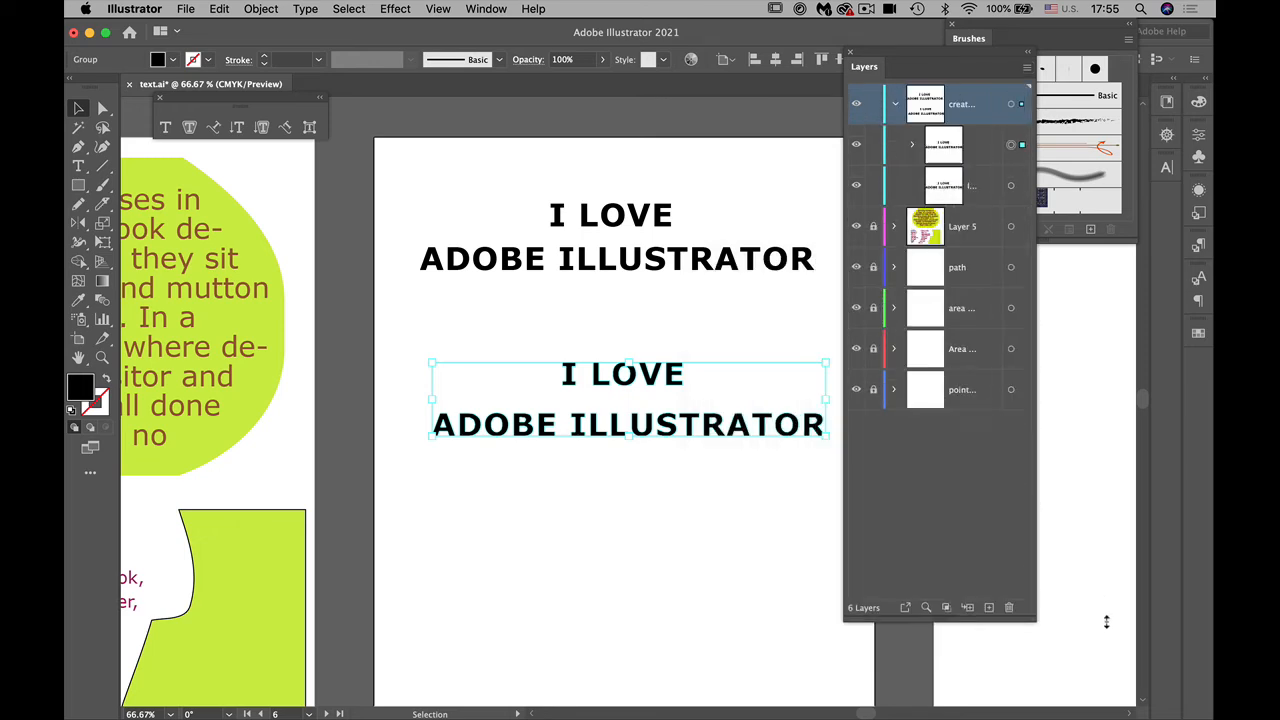
Step: Select the live text and the outlined group in turn from the layer list, then expand the group to examine its individual letter paths
left_click(1012, 185)
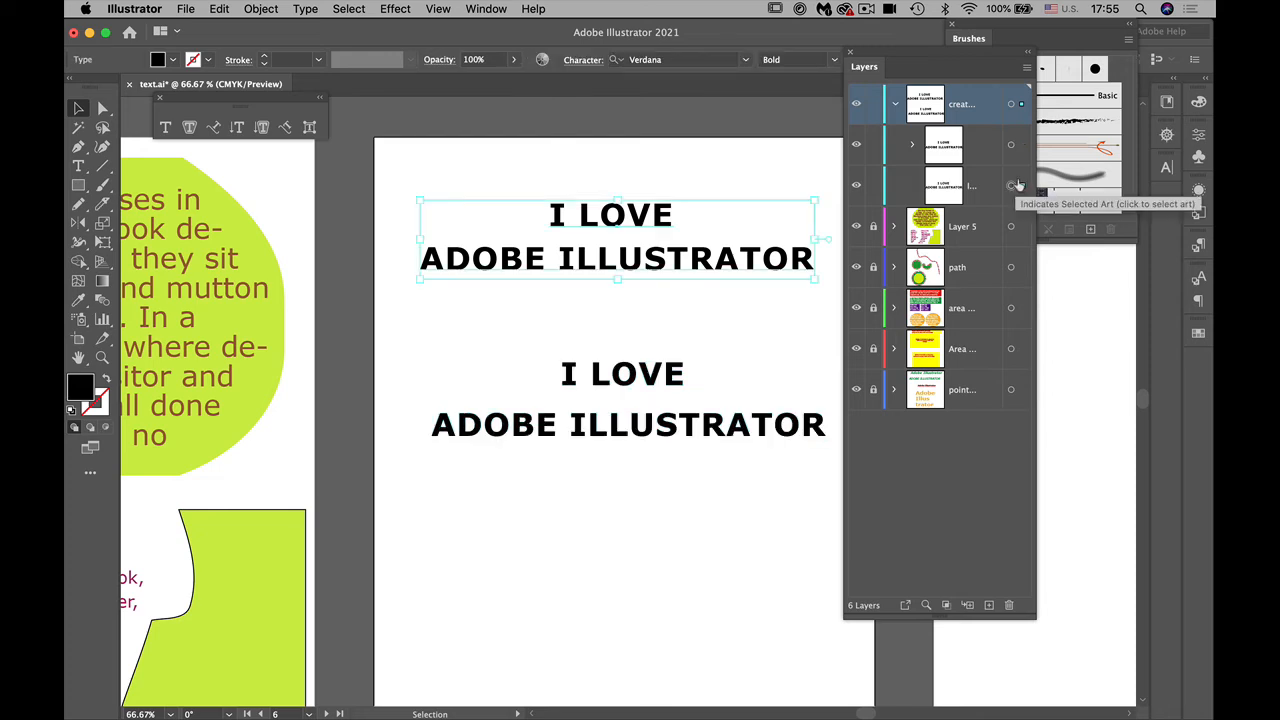
left_click(1010, 145)
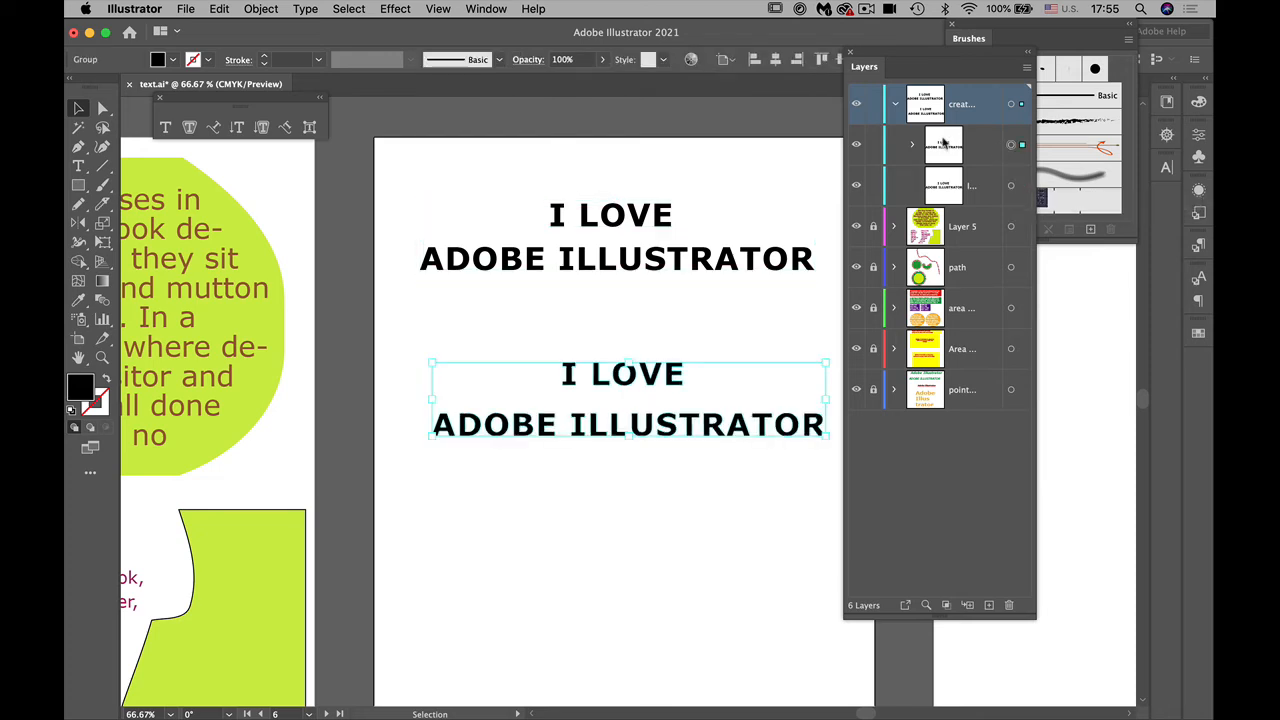
left_click(911, 145)
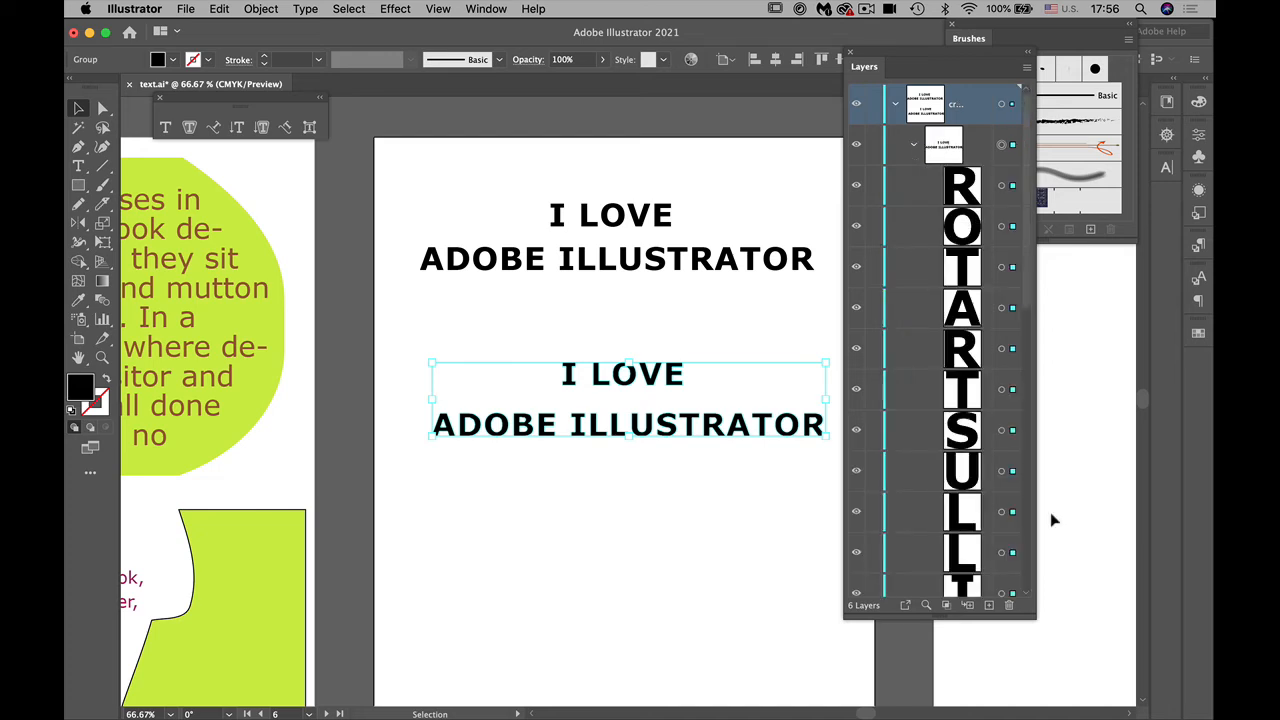
left_click_drag(1035, 626, 1208, 716)
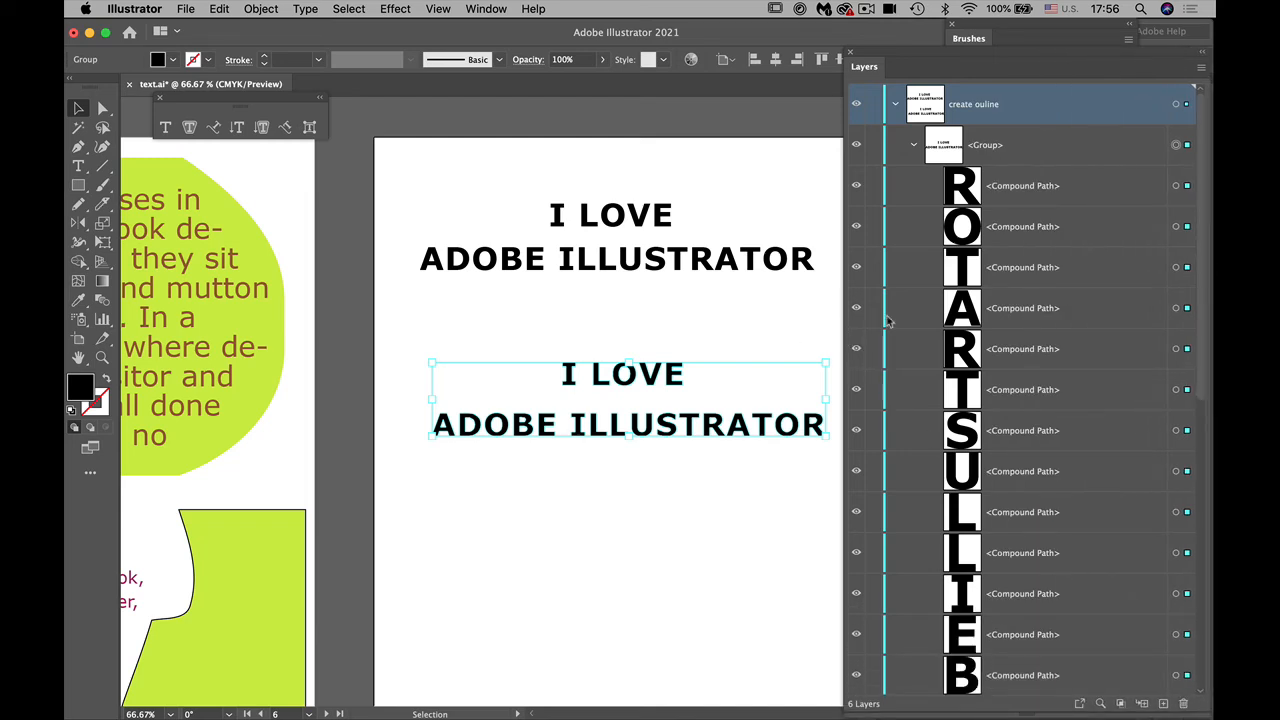
left_click_drag(852, 70, 938, 80)
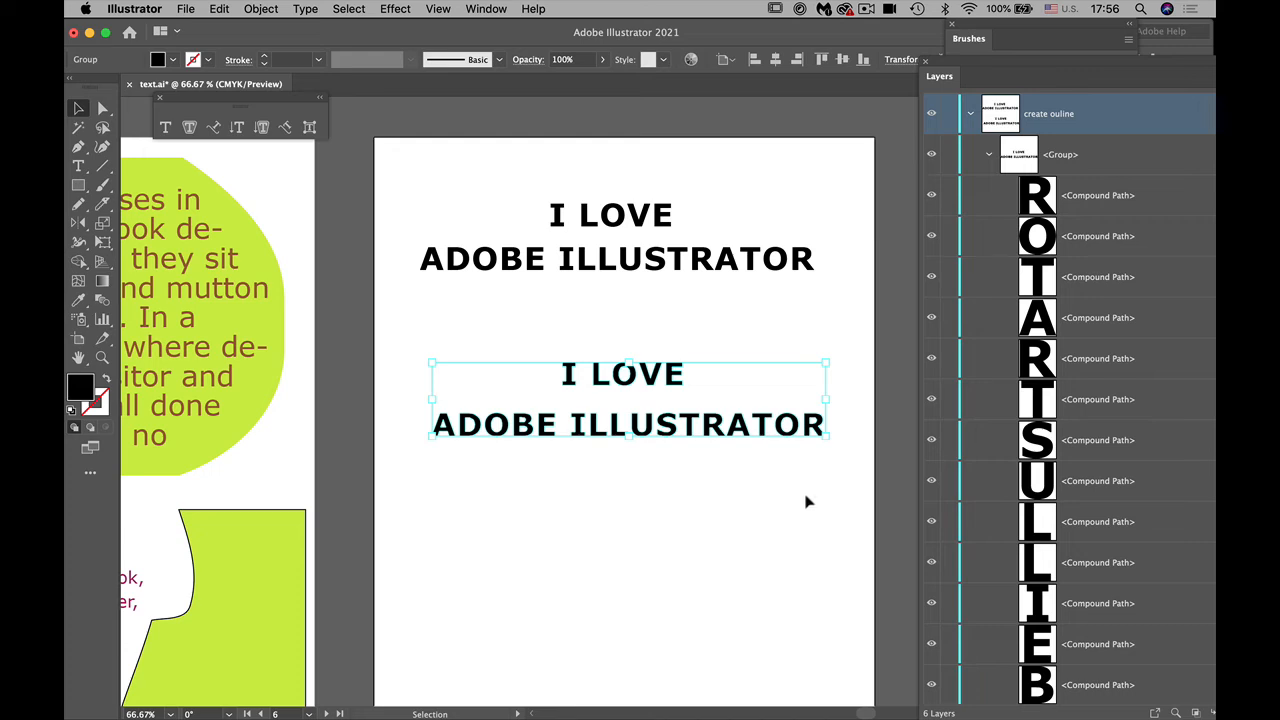
Step: Isolate the outlined group, stretch its letter I upward to about three times its height, and fill it with light blue
double_click(572, 386)
left_click(569, 373)
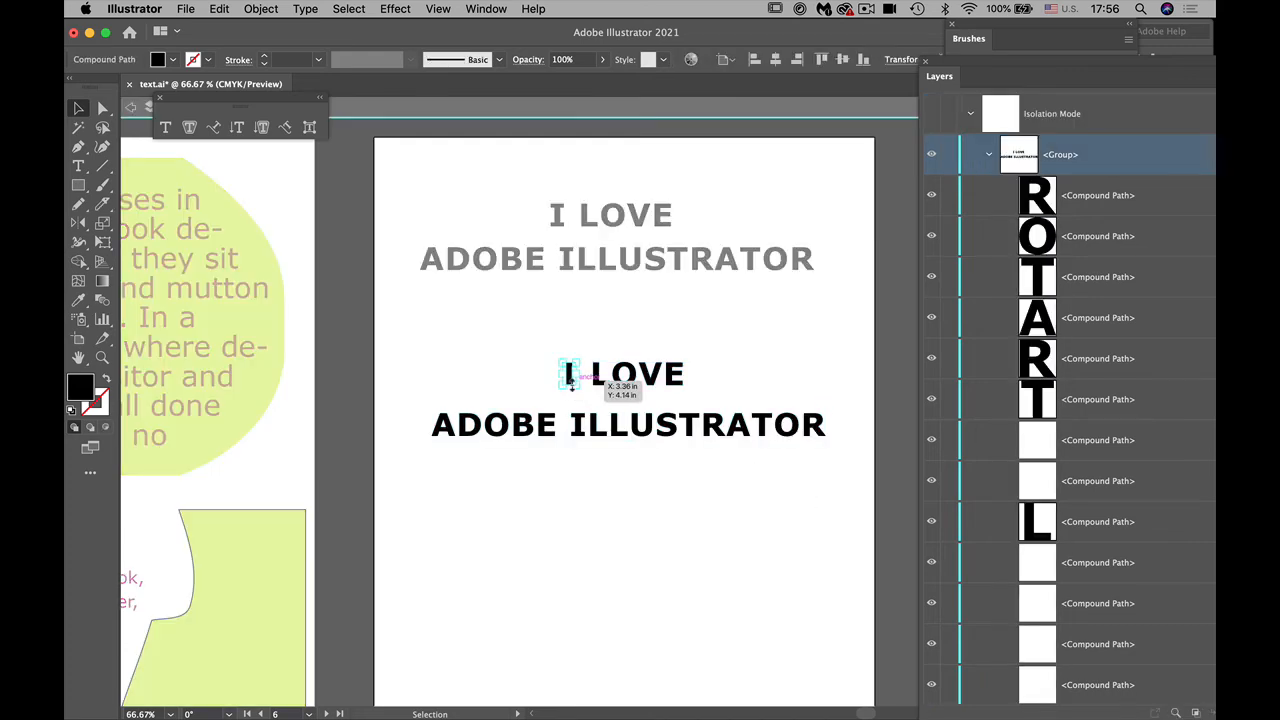
left_click_drag(569, 358, 578, 306)
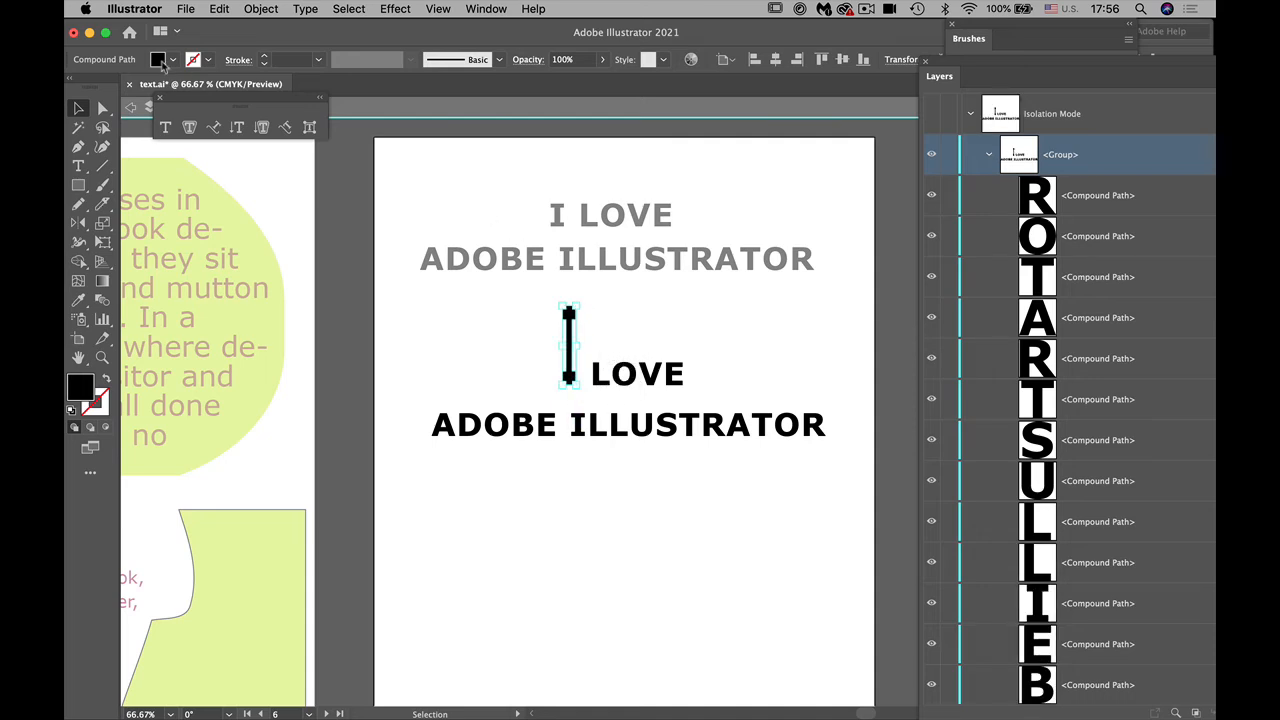
left_click(173, 60)
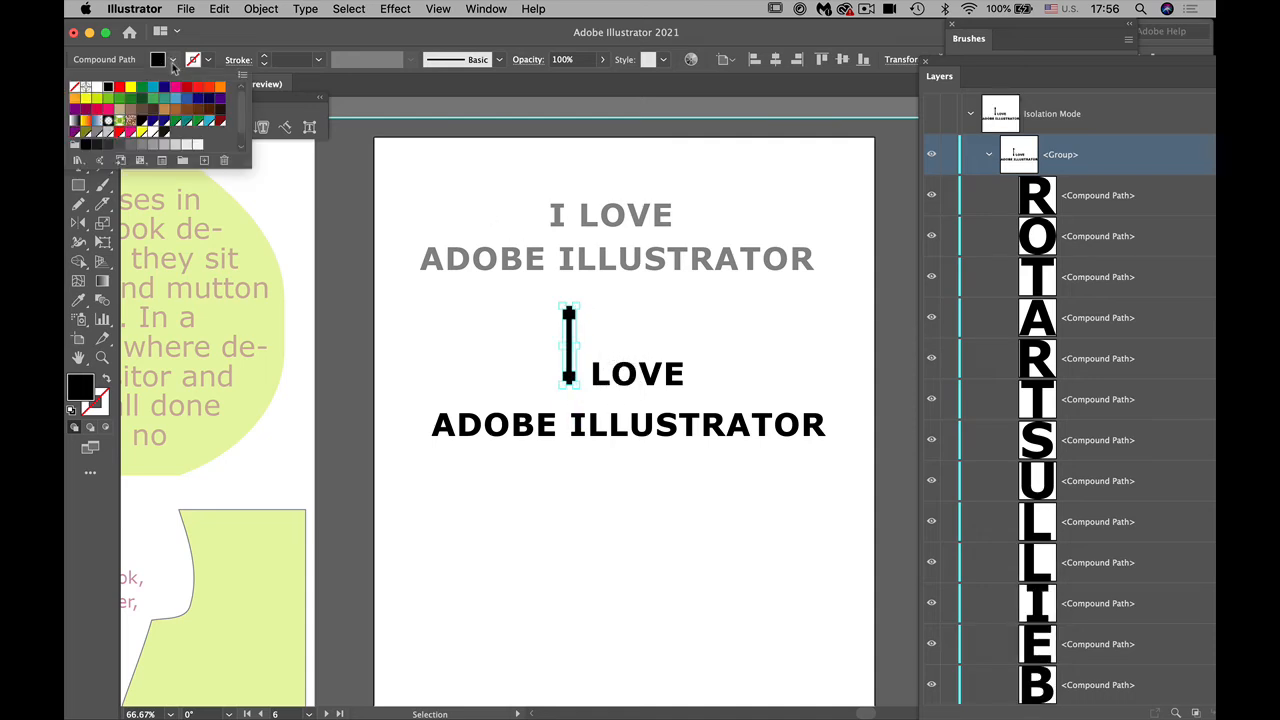
left_click(207, 122)
key("Escape")
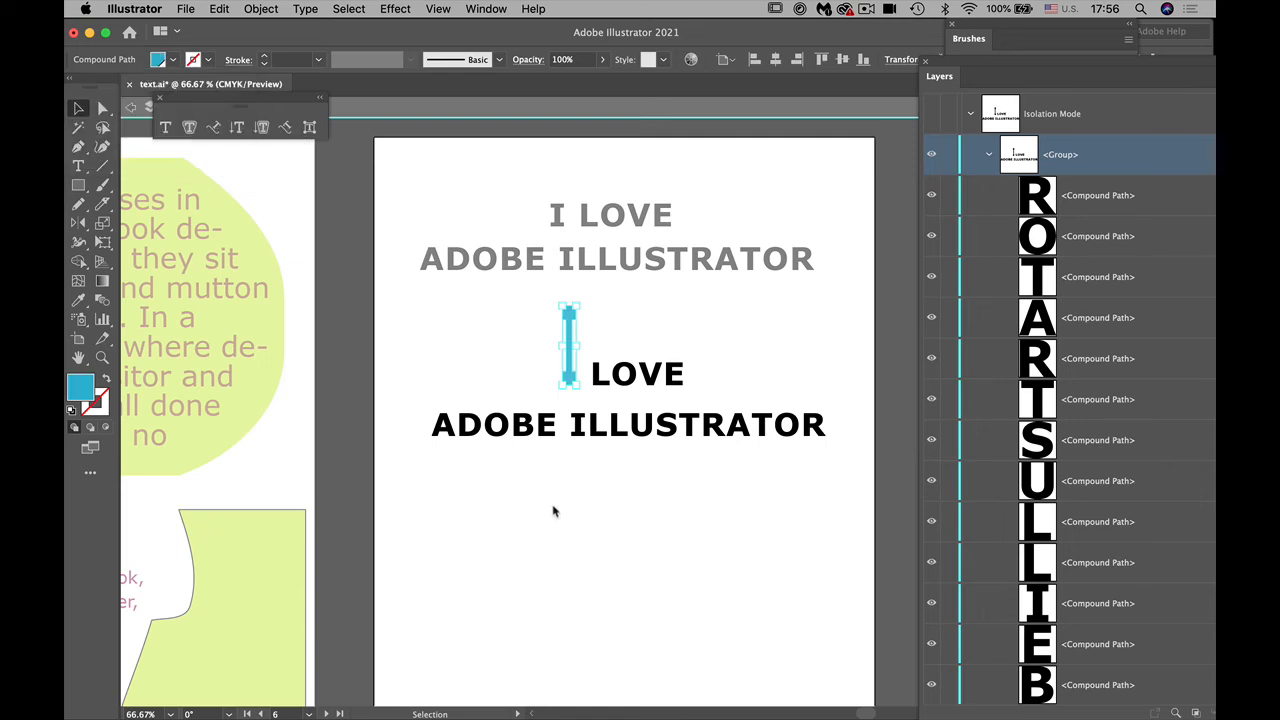
left_click(473, 352)
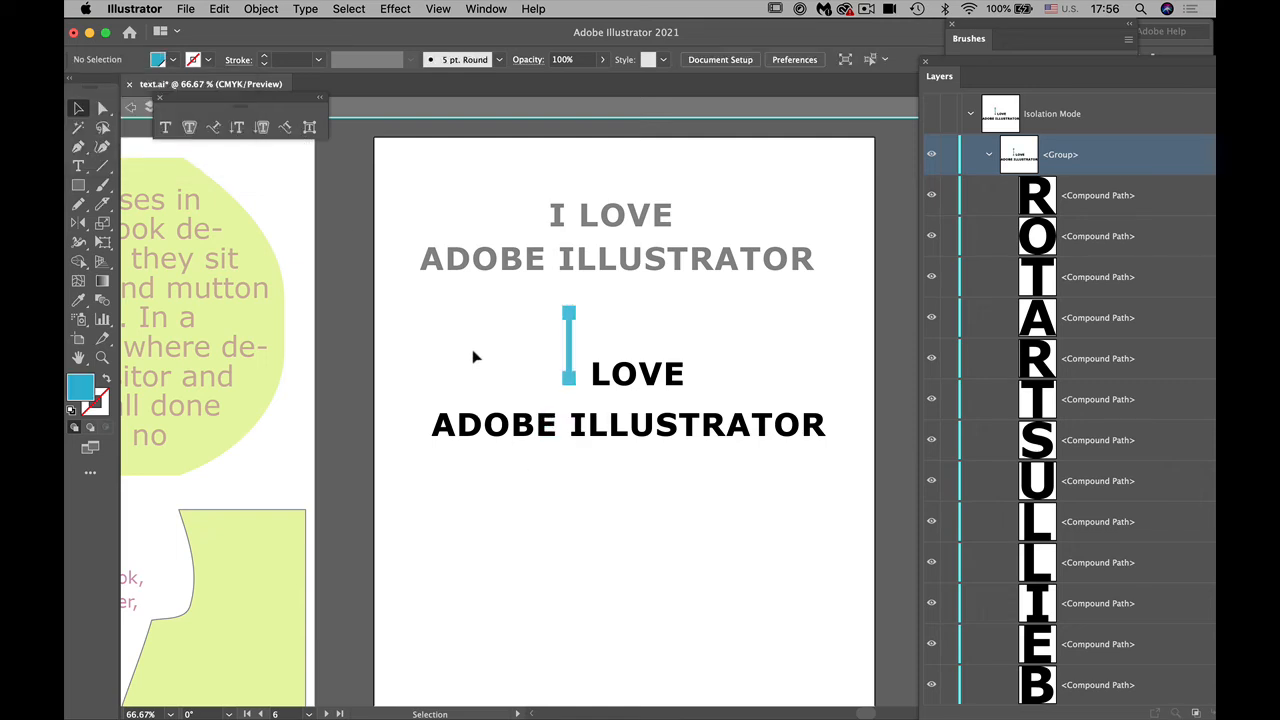
Step: Move the outlined letters of LOVE up beside the middle of the tall I and fill them with green
left_click(600, 380)
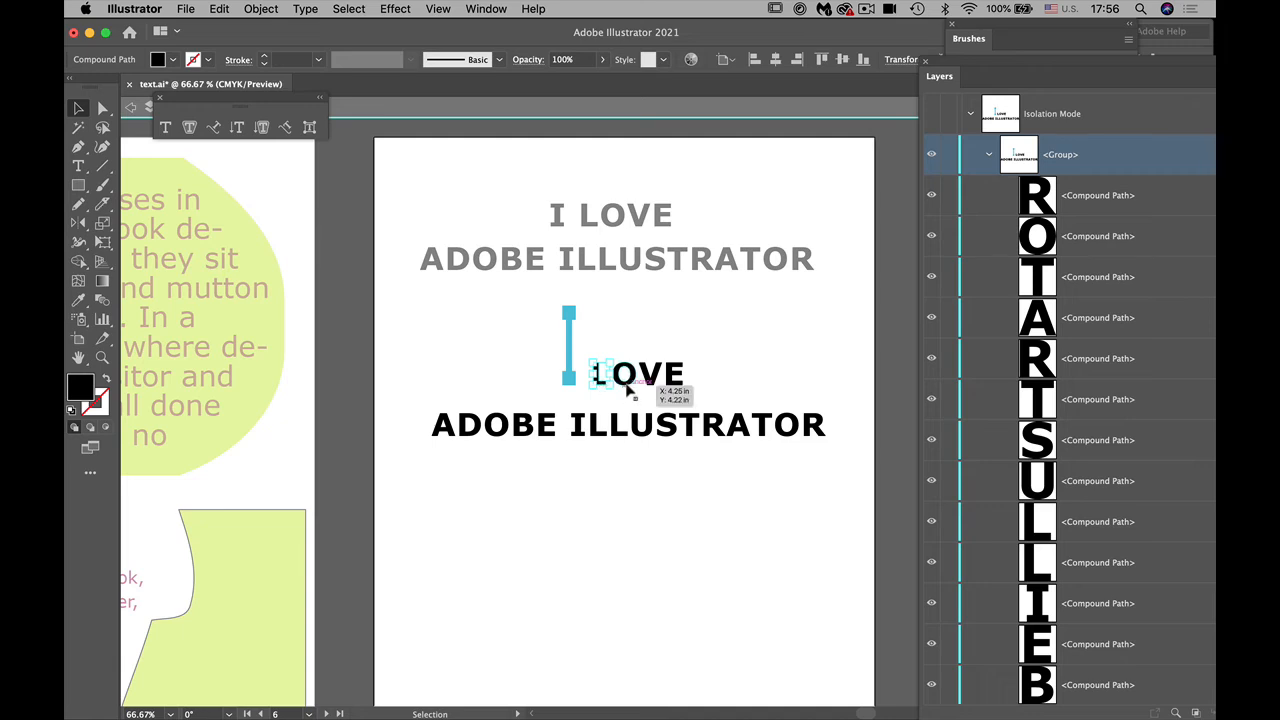
left_click(627, 388, "shift")
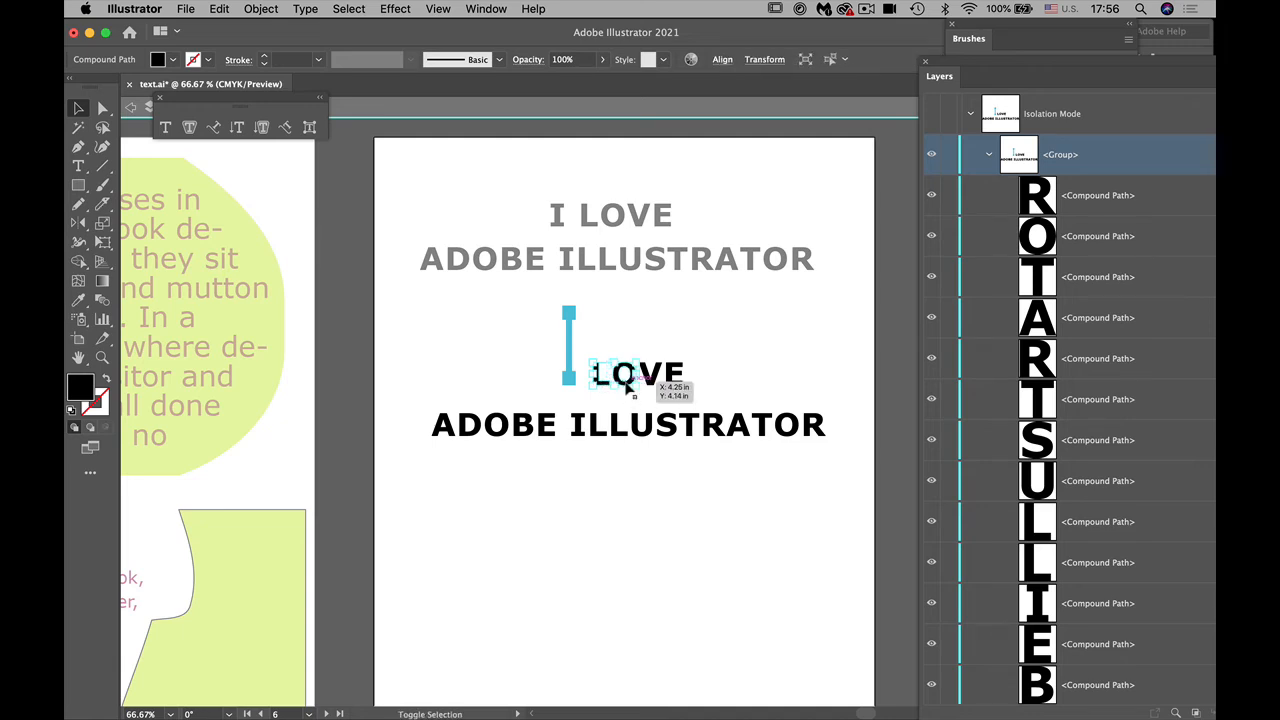
left_click(668, 386, "shift")
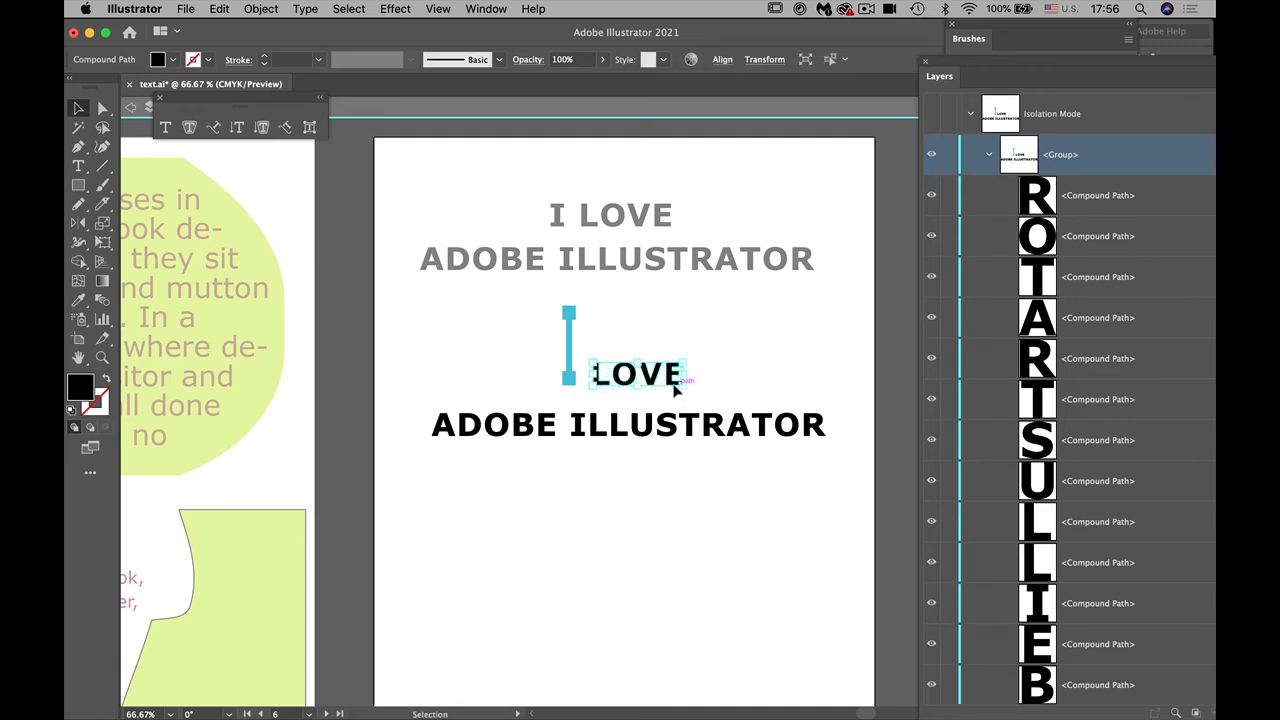
mouse_move(622, 377)
left_mouse_down()
mouse_move(612, 347)
mouse_move(609, 364)
mouse_move(618, 358)
left_mouse_up()
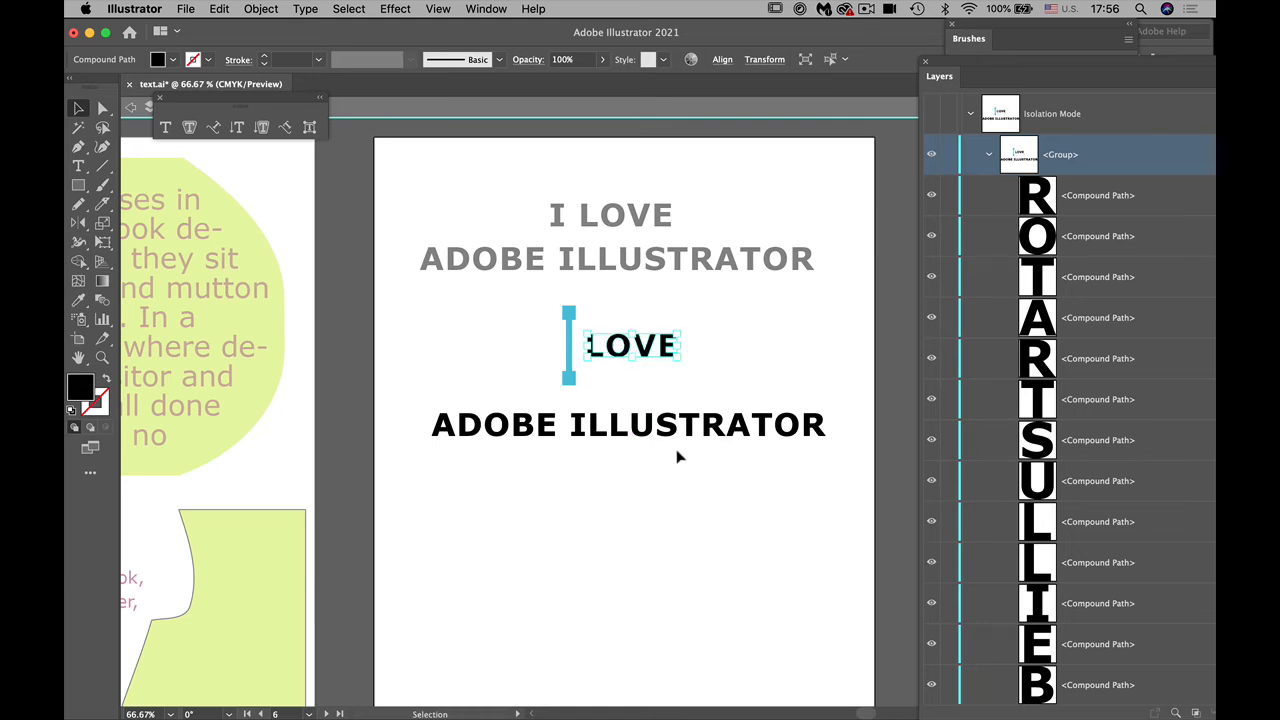
left_click(174, 61)
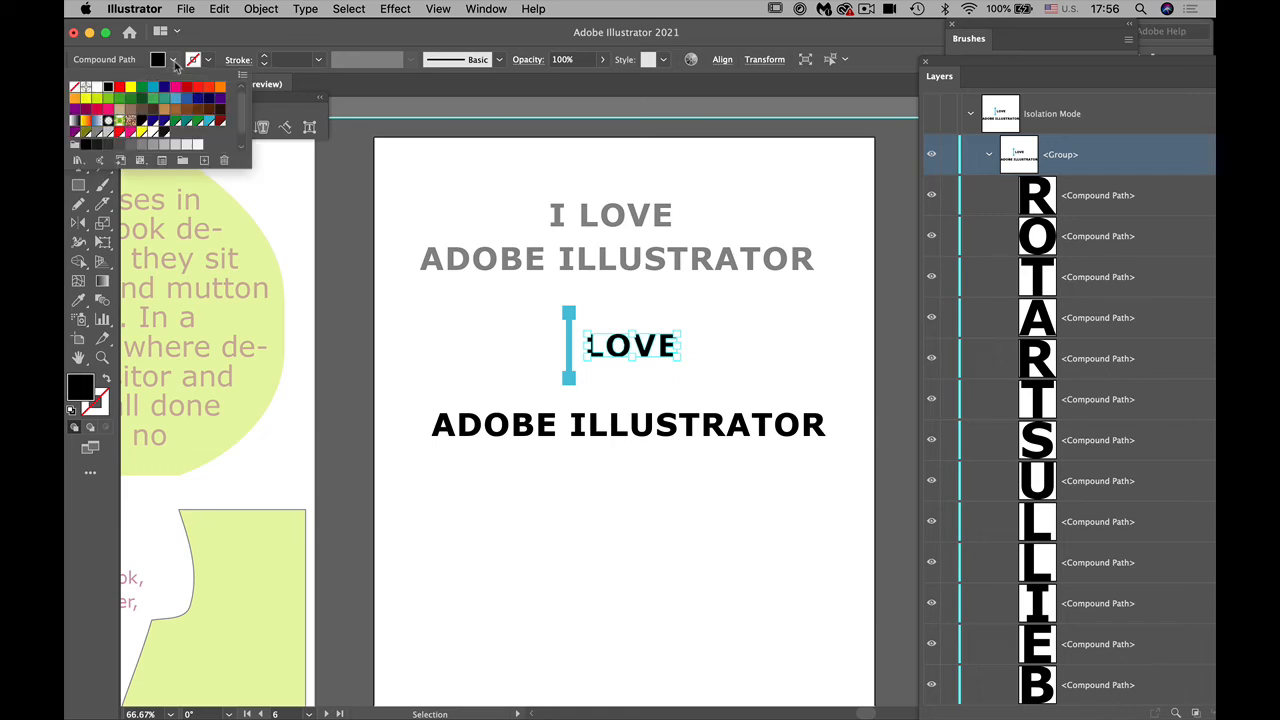
left_click(197, 121)
left_click(567, 546)
left_click(506, 488)
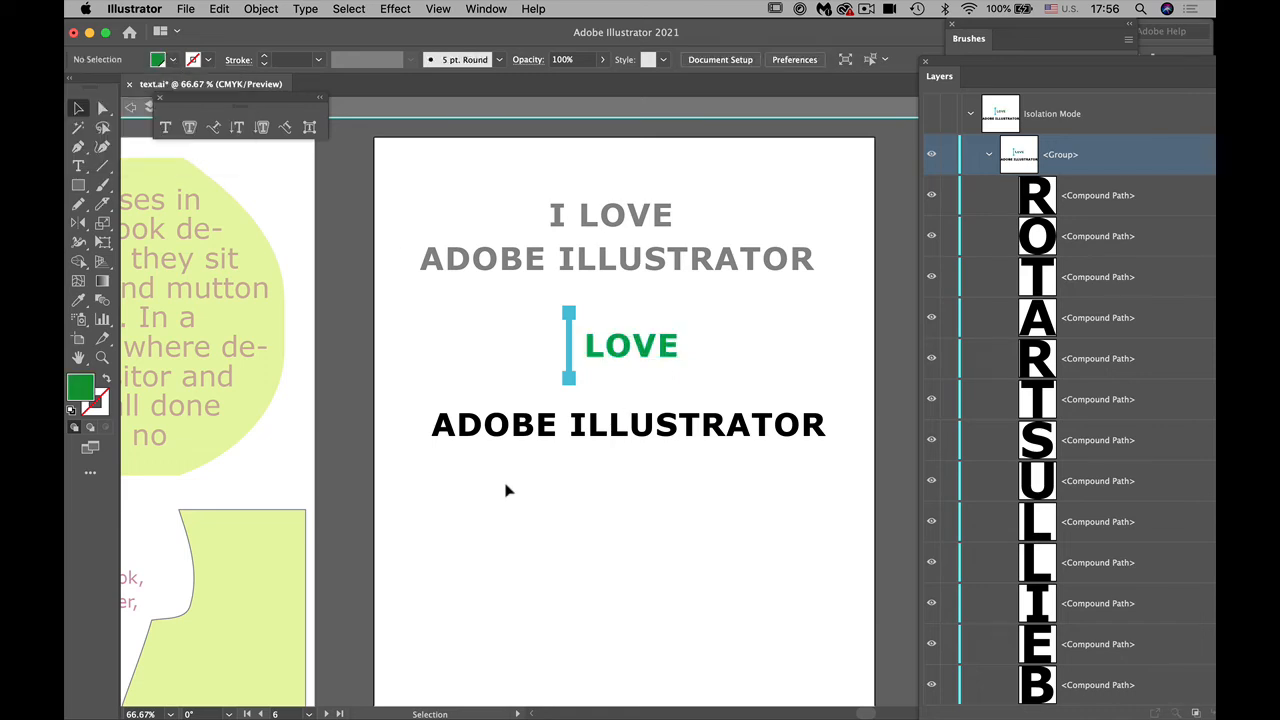
Step: Leave isolation and extend the light blue I's top serif to the right over LOVE by moving its two right anchor points with Direct Selection
double_click(603, 497)
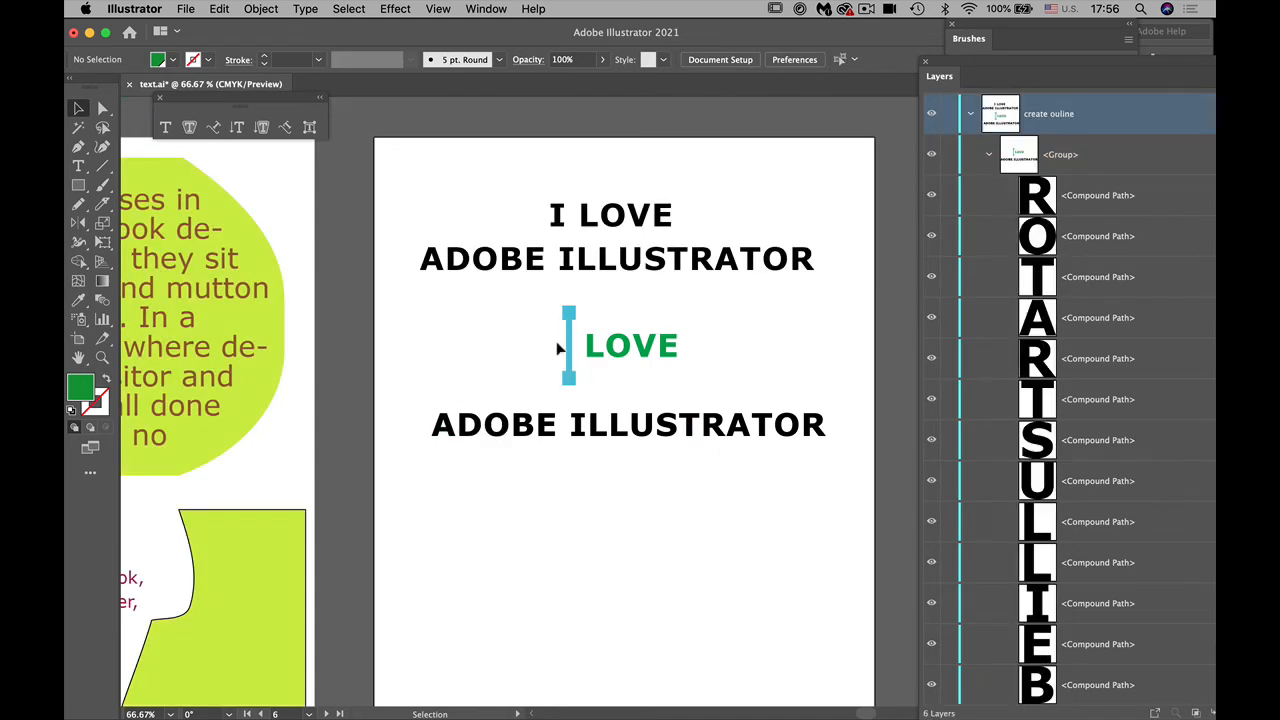
left_click(102, 107)
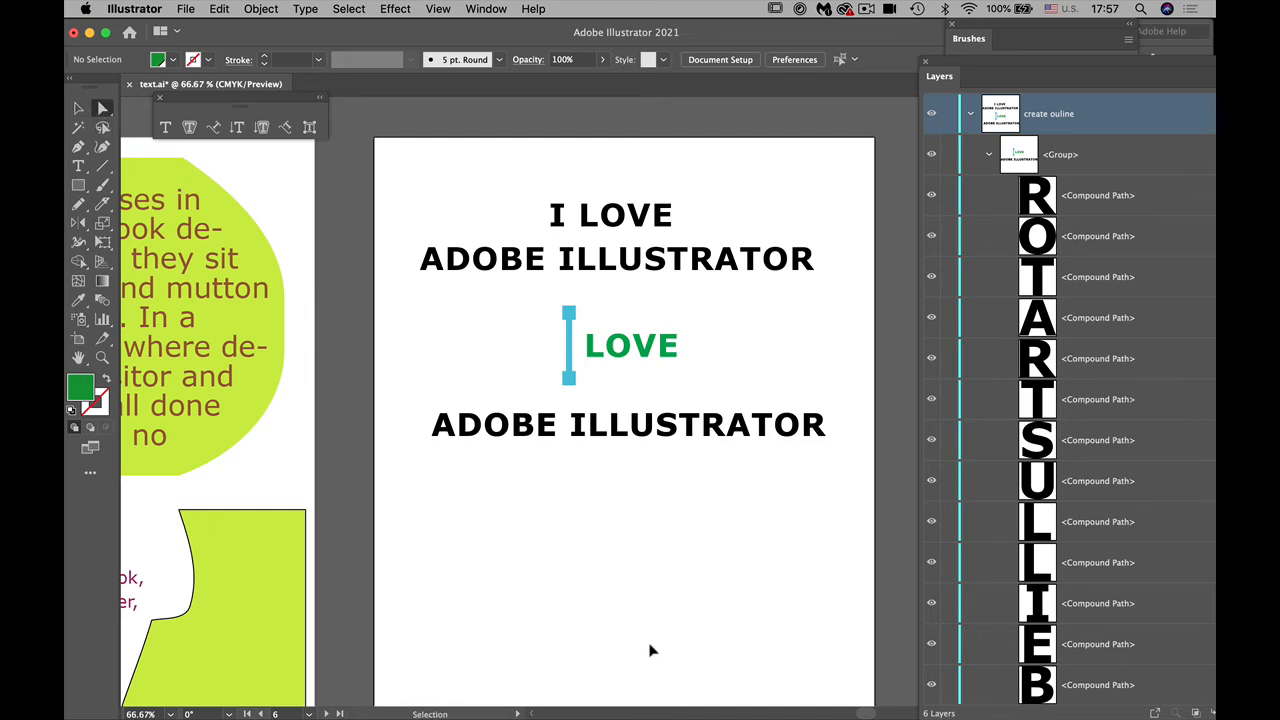
key("super+equal")
key("super+equal")
left_click_drag(645, 623, 605, 700)
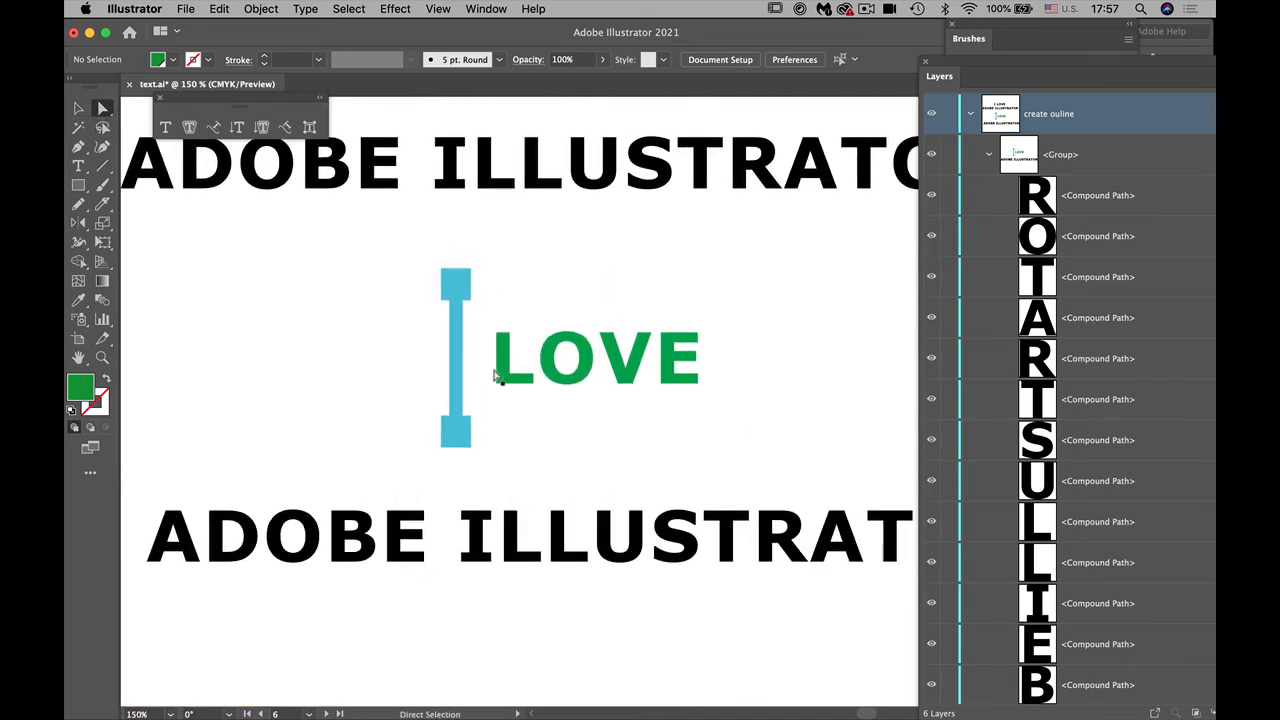
left_click(469, 272)
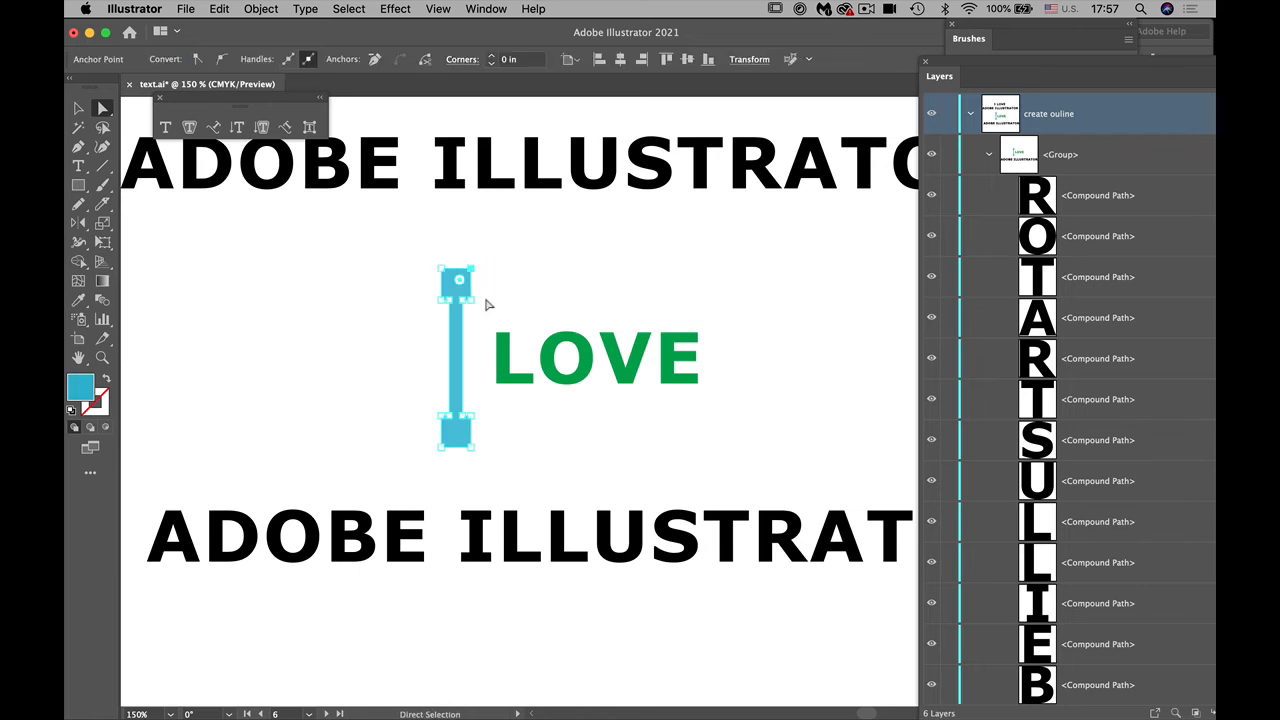
left_click(471, 300, "shift")
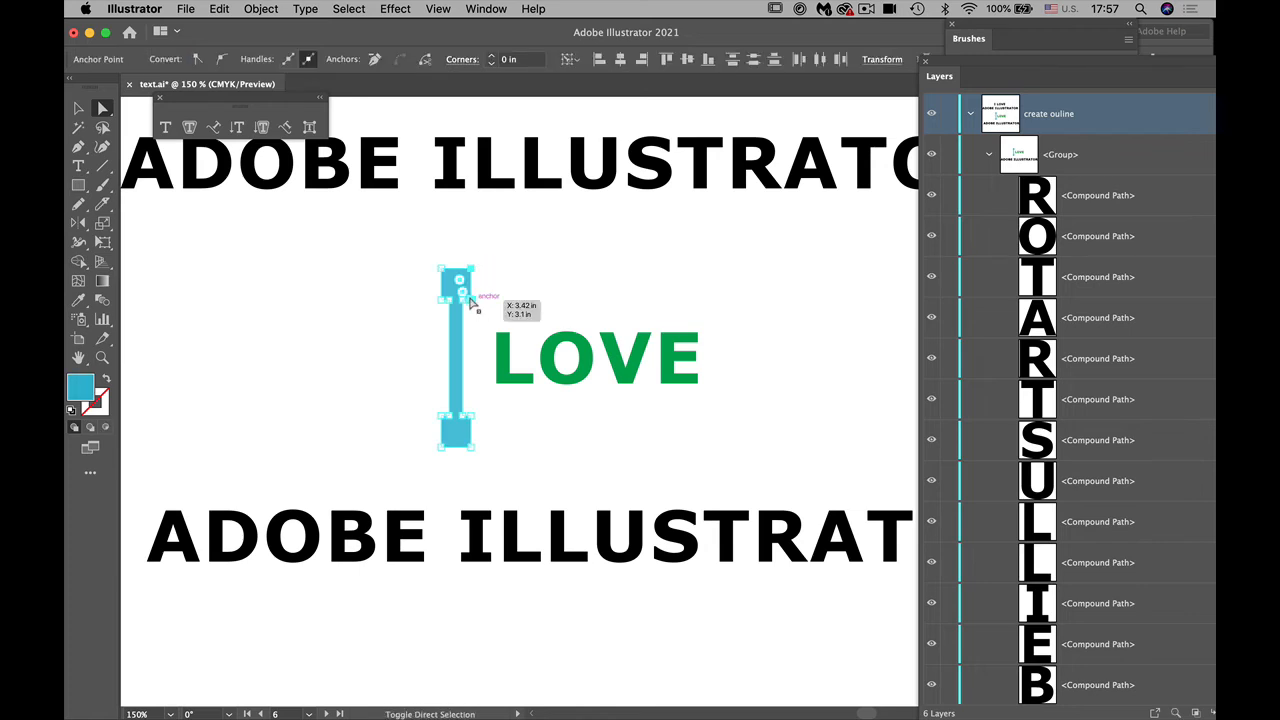
left_click_drag(474, 286, 703, 317)
left_click(755, 394)
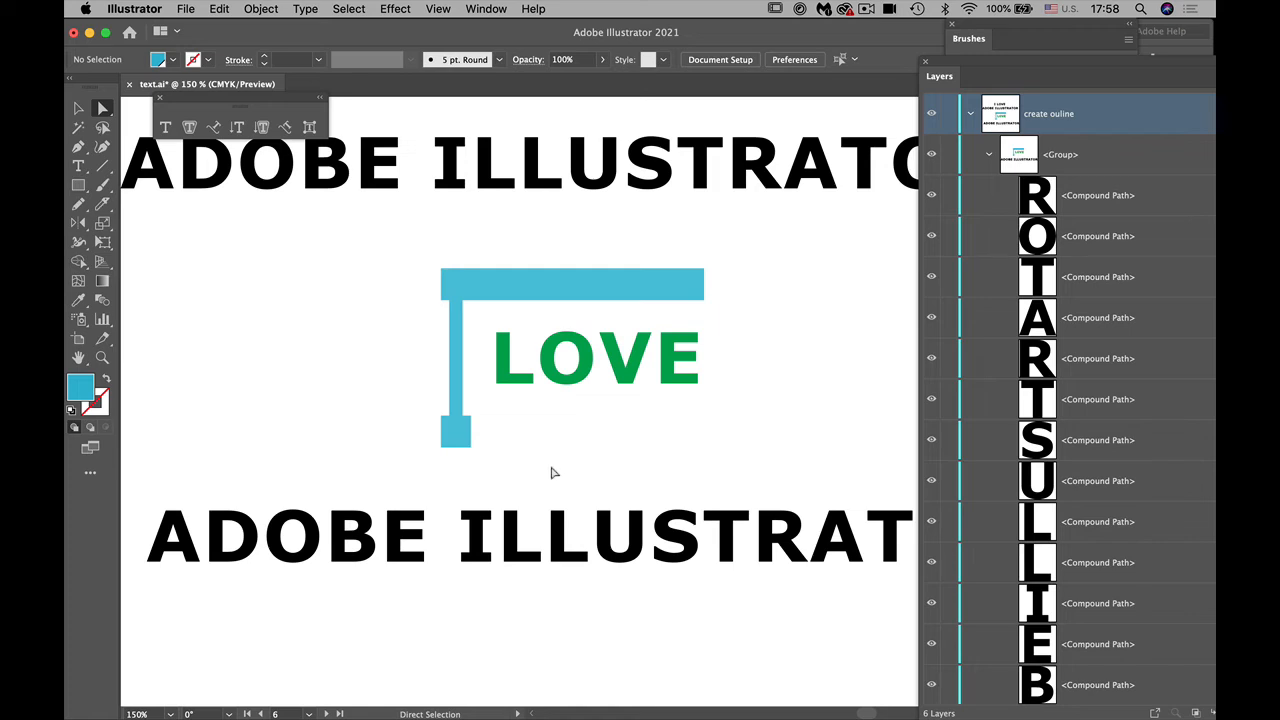
Step: Stretch the top serif of the outlined ILLUSTRATOR's first I upward to the base level of the light blue I
left_click(490, 514)
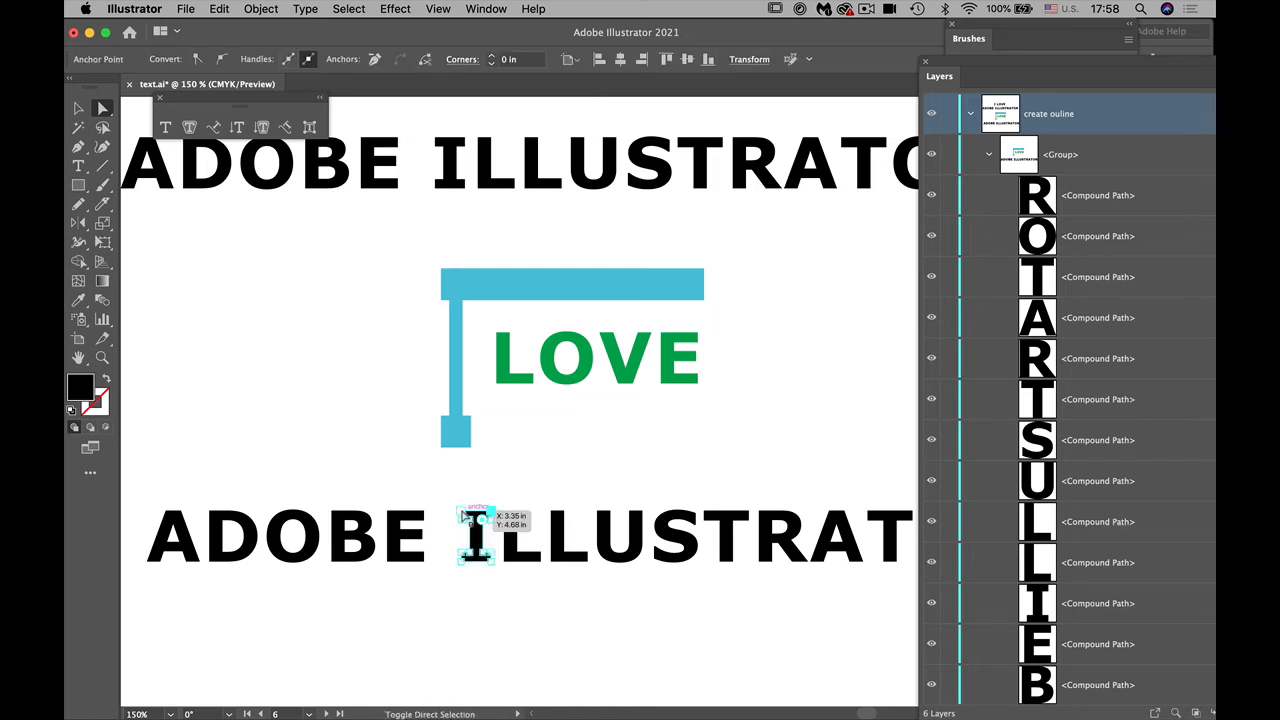
left_click_drag(477, 512, 479, 450)
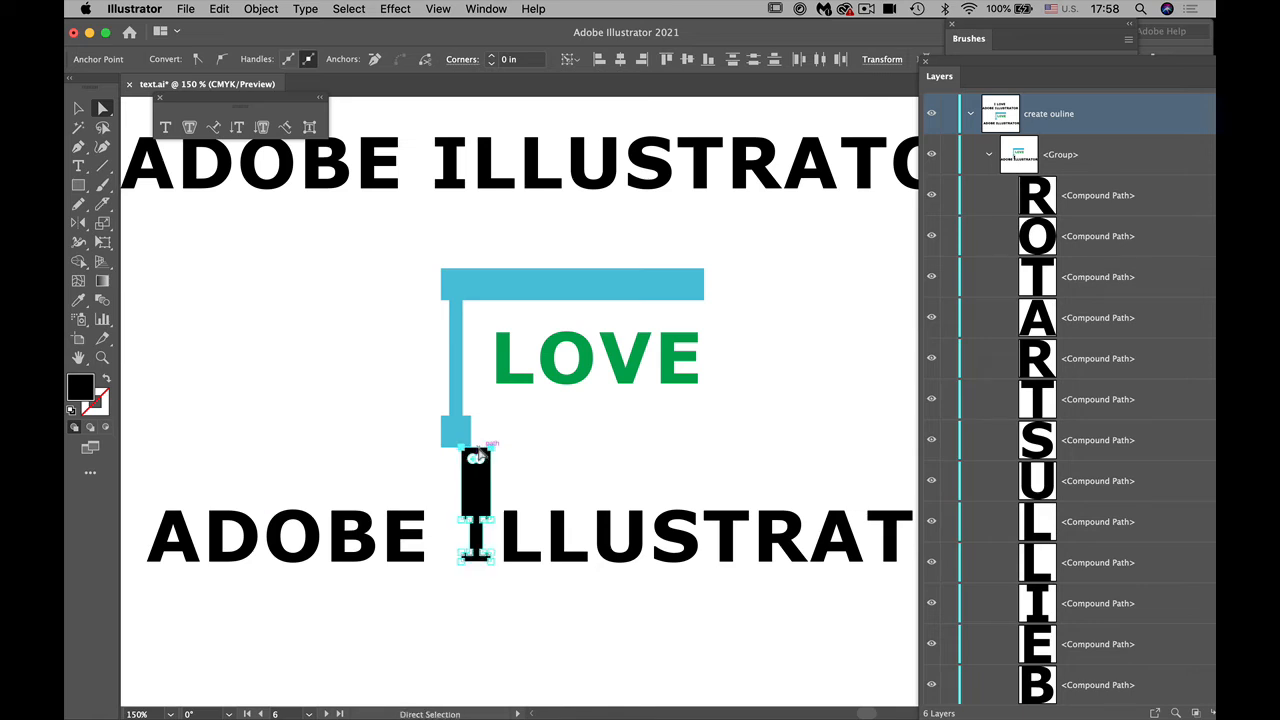
left_click(554, 650)
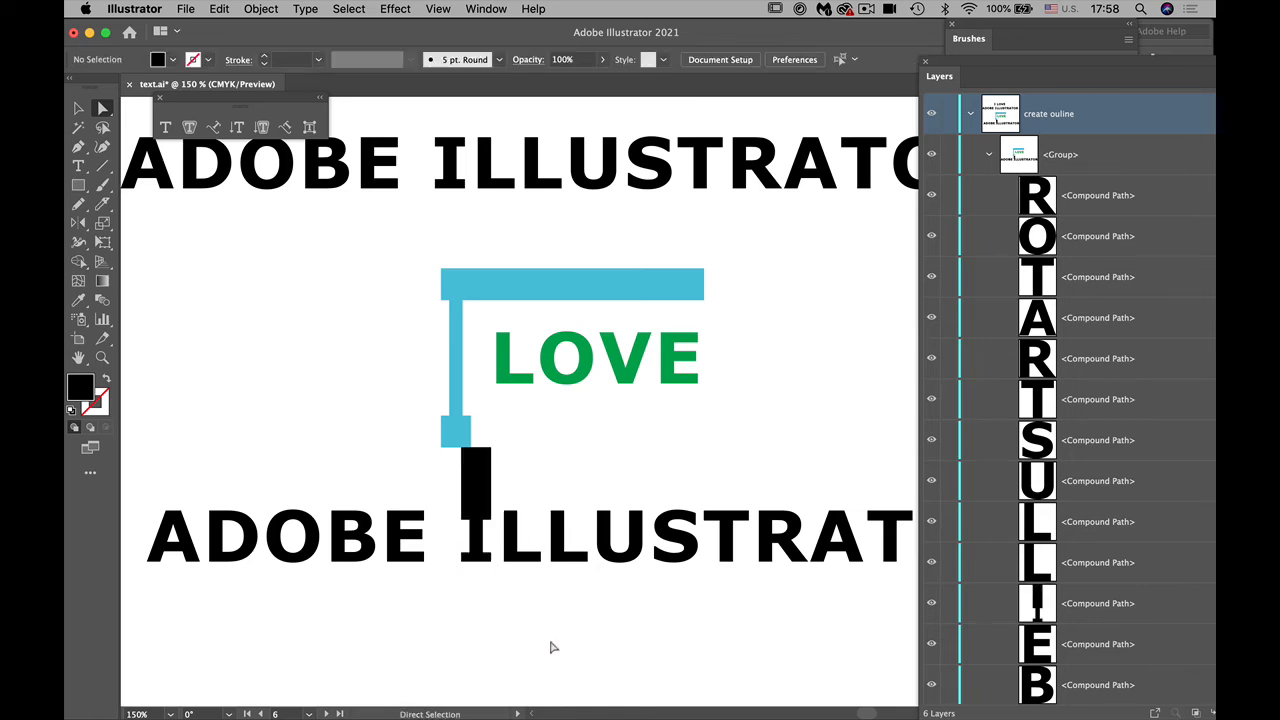
Step: Isolate the outlined group and move the stretched black I left, directly under the light blue I
key("v")
double_click(475, 490)
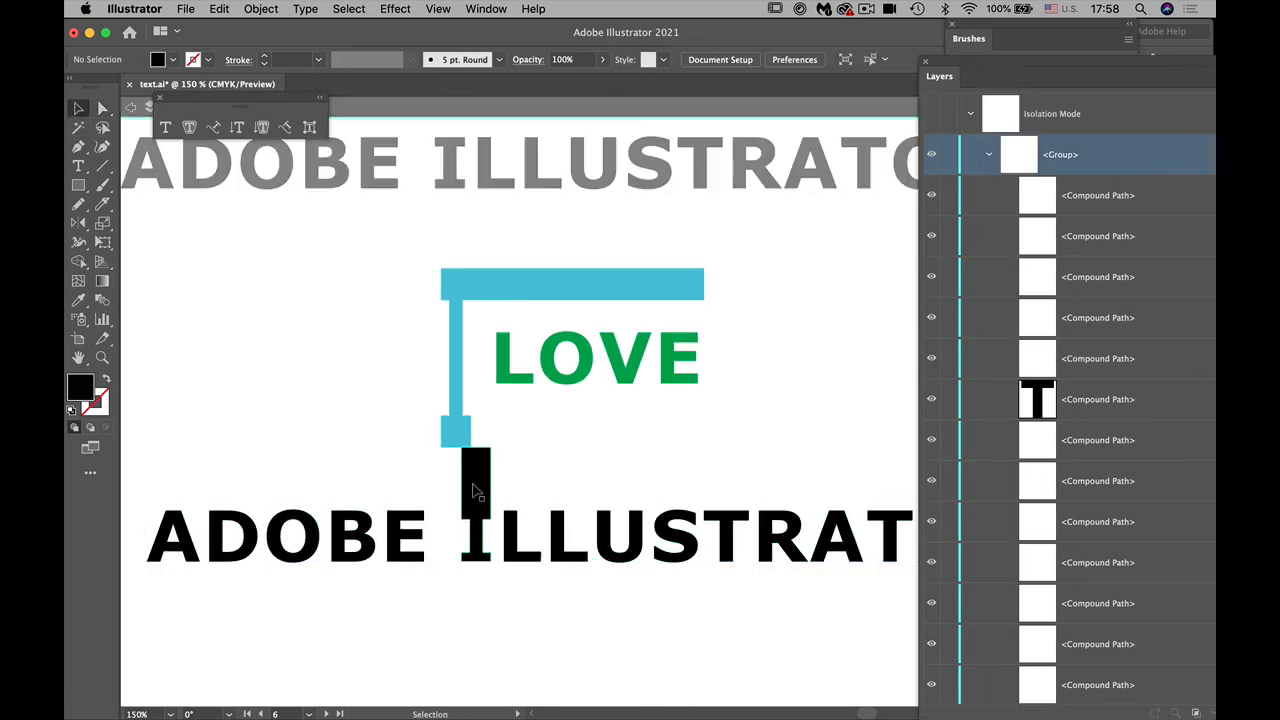
left_click_drag(475, 490, 451, 491)
left_click(533, 650)
key("super+minus")
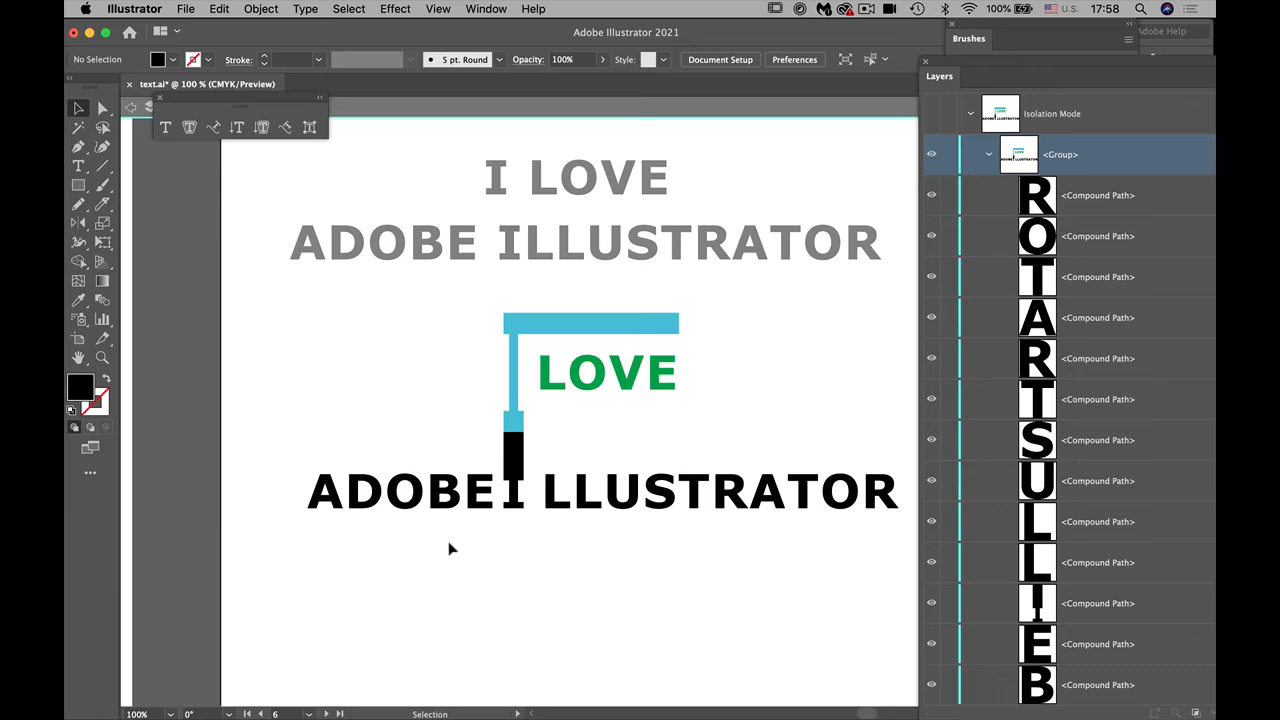
Step: Move the outlined letters of ADOBE up beside the black I's tall upper block and reduce their height slightly
left_click(335, 502)
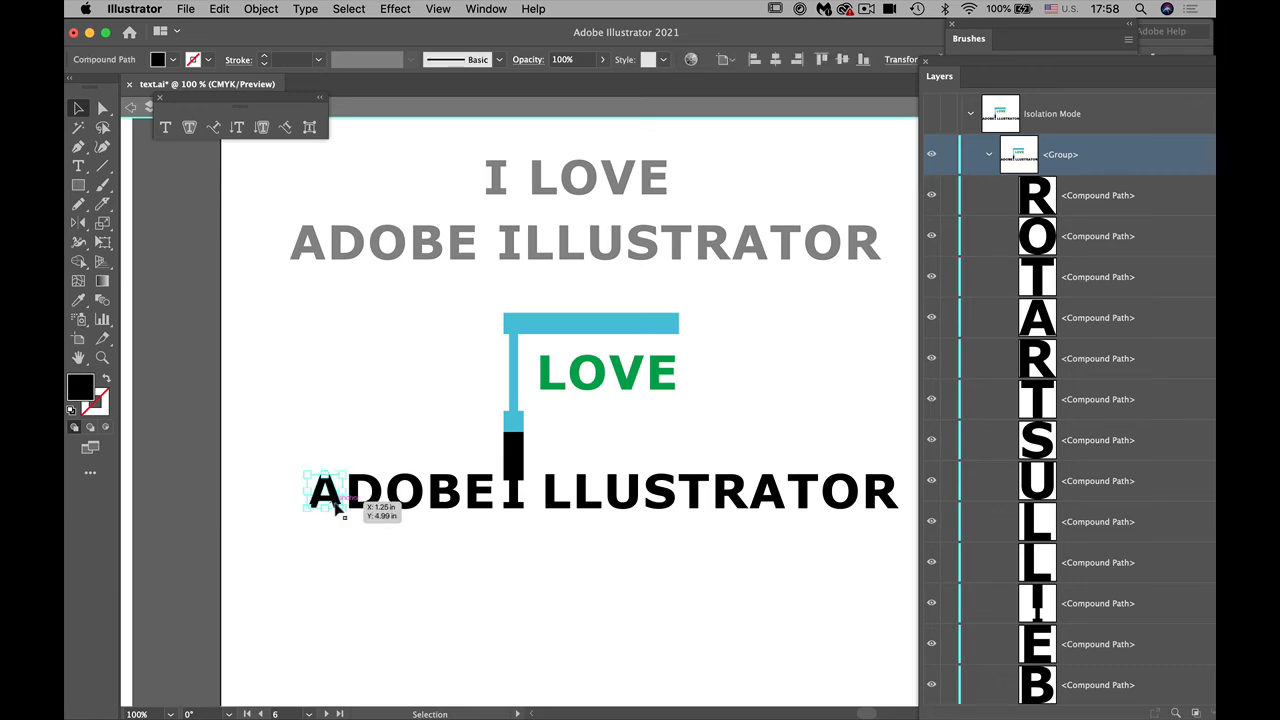
left_click(402, 508, "shift")
left_click(410, 510, "shift")
left_click(446, 508, "shift")
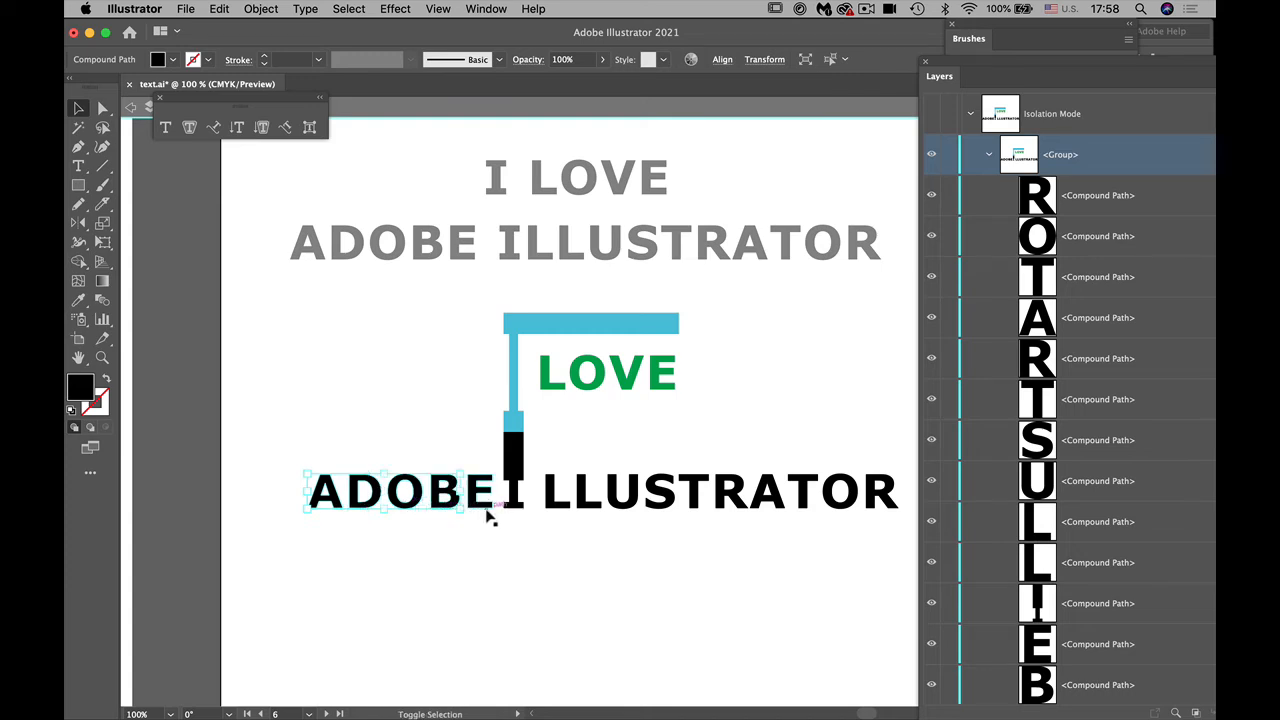
left_click(488, 510, "shift")
left_click_drag(405, 480, 375, 445)
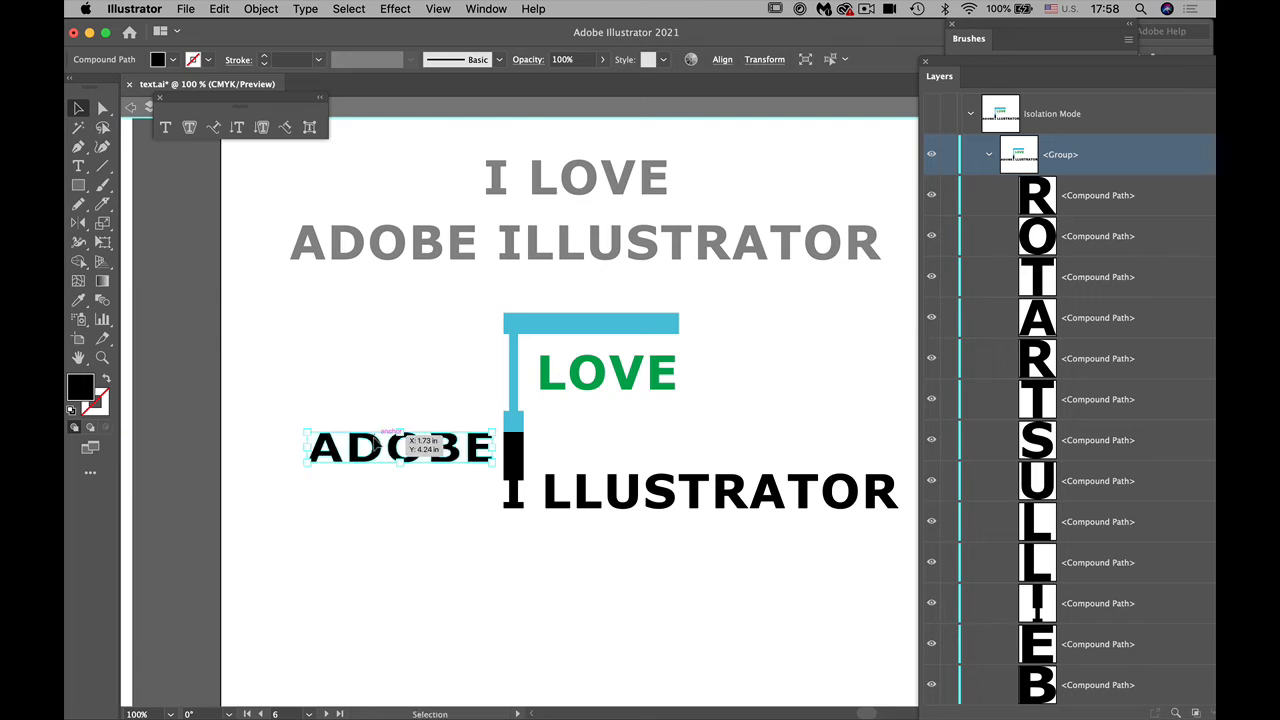
Step: Select the outlined letters LLUSTRATOR together and move them left, close against the black I
left_click(510, 585)
left_click(552, 506)
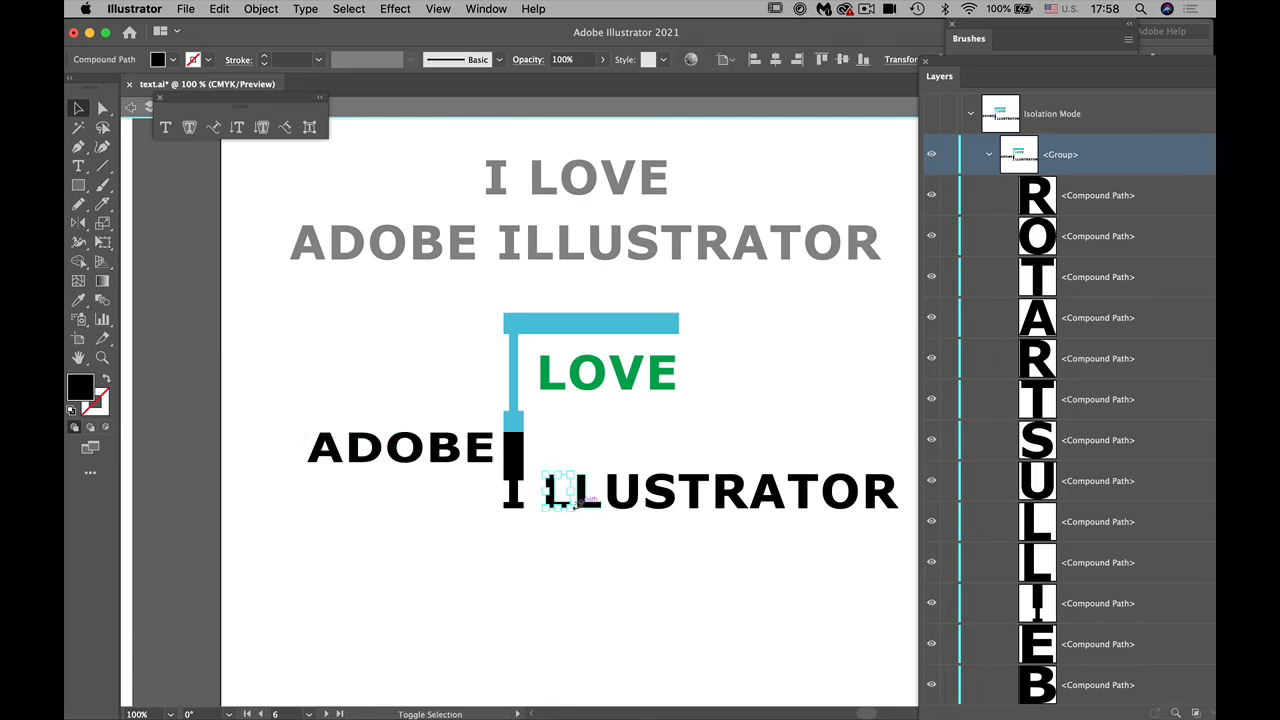
left_click(586, 508, "shift")
left_click(626, 505, "shift")
left_click(663, 505, "shift")
left_click(697, 500, "shift")
left_click(730, 500, "shift")
left_click(777, 505, "shift")
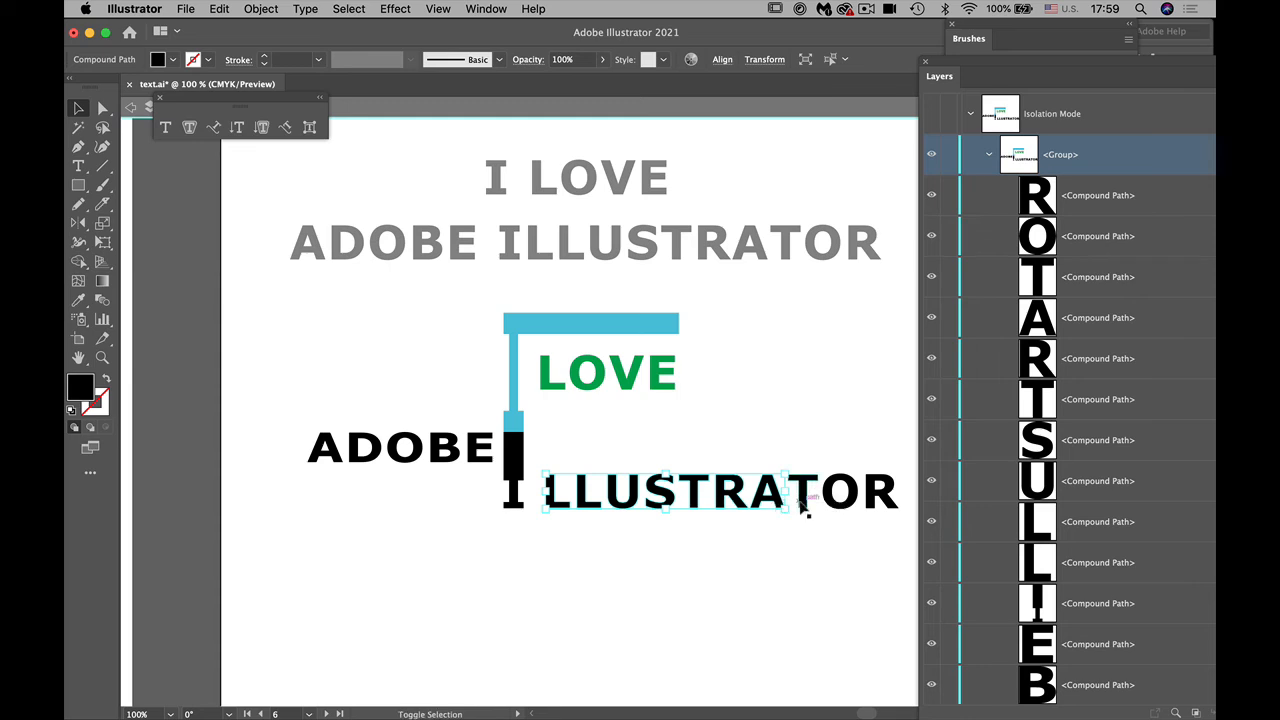
left_click(809, 500, "shift")
left_click(840, 500, "shift")
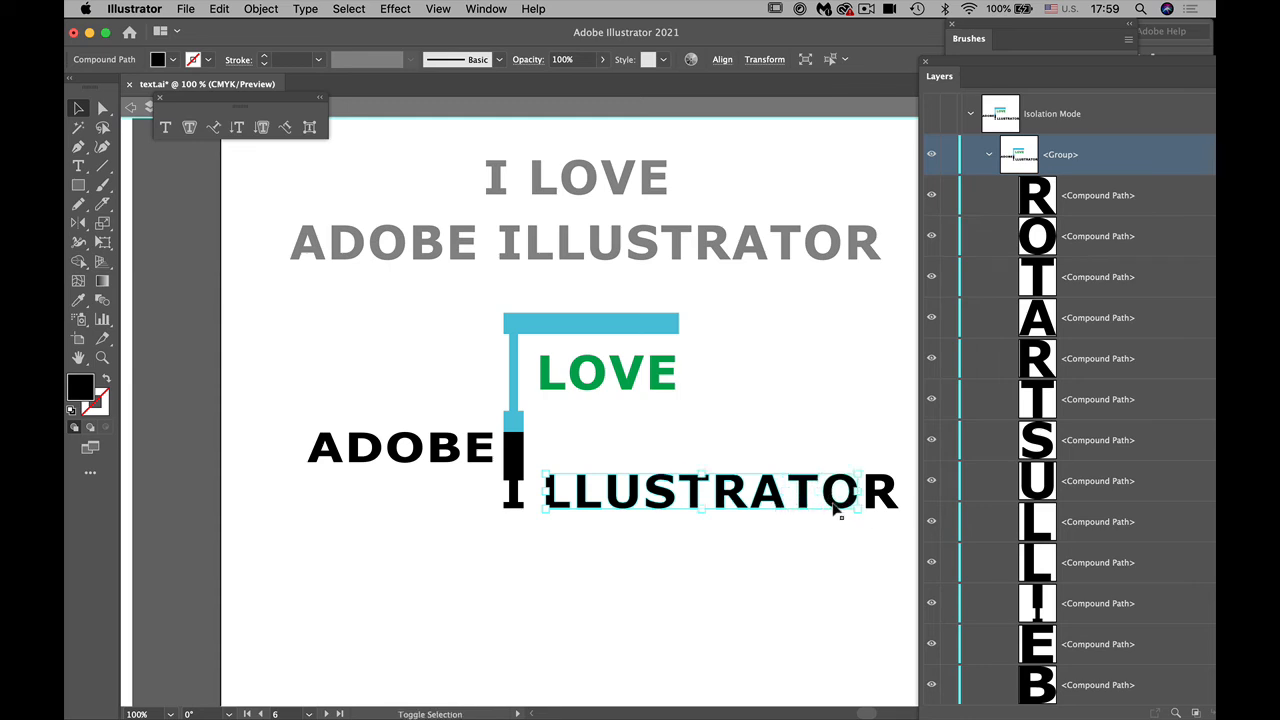
left_click(888, 500, "shift")
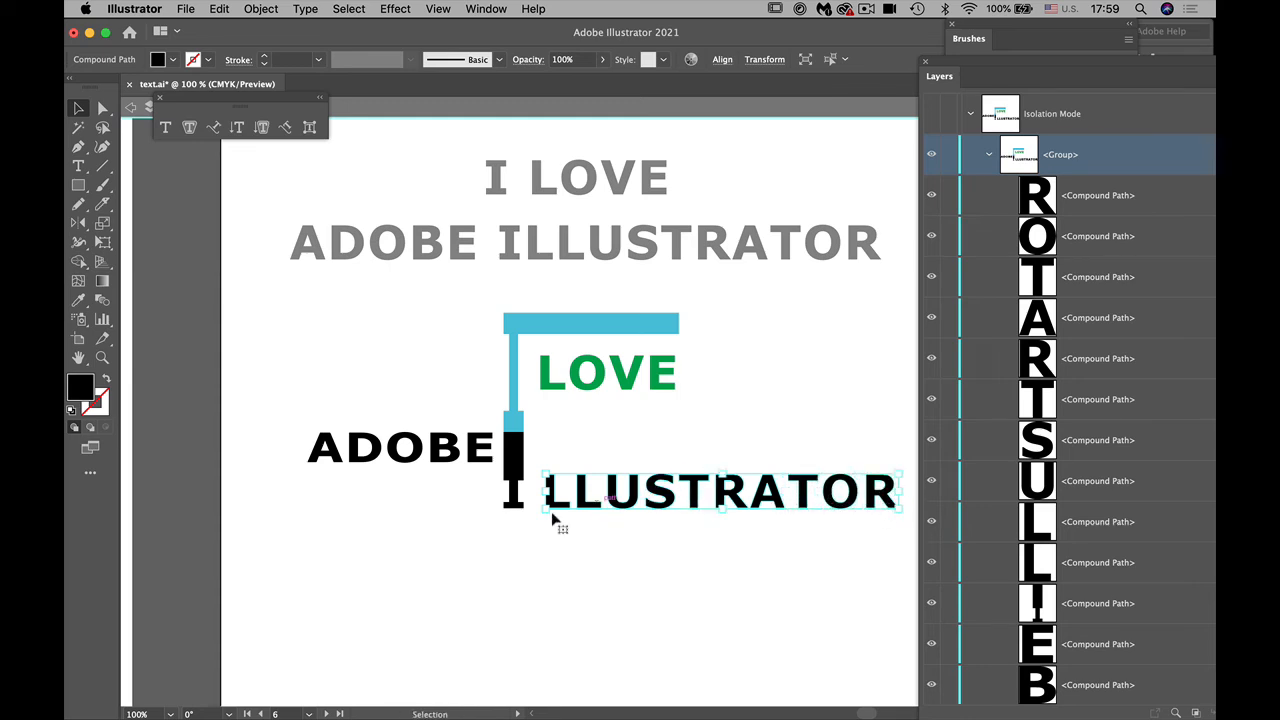
left_click_drag(556, 508, 538, 508)
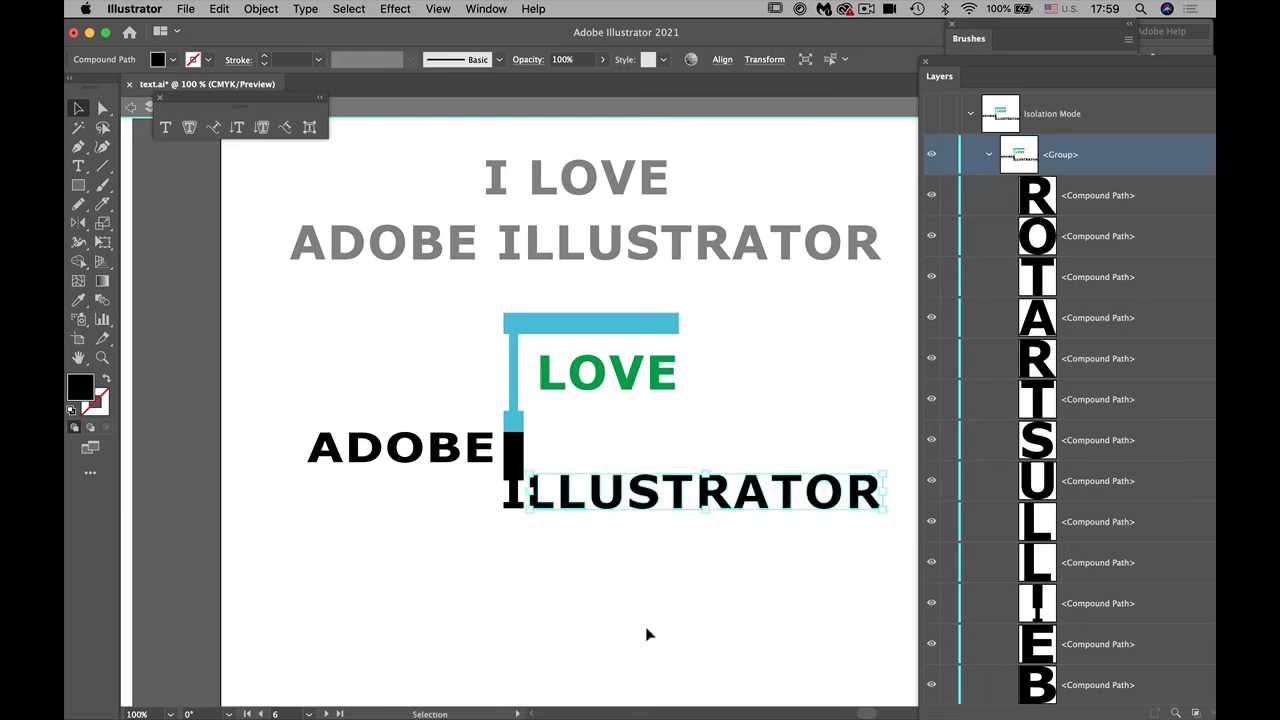
Step: Fill the outlined letters LLUSTRATOR with light blue
left_click(172, 59)
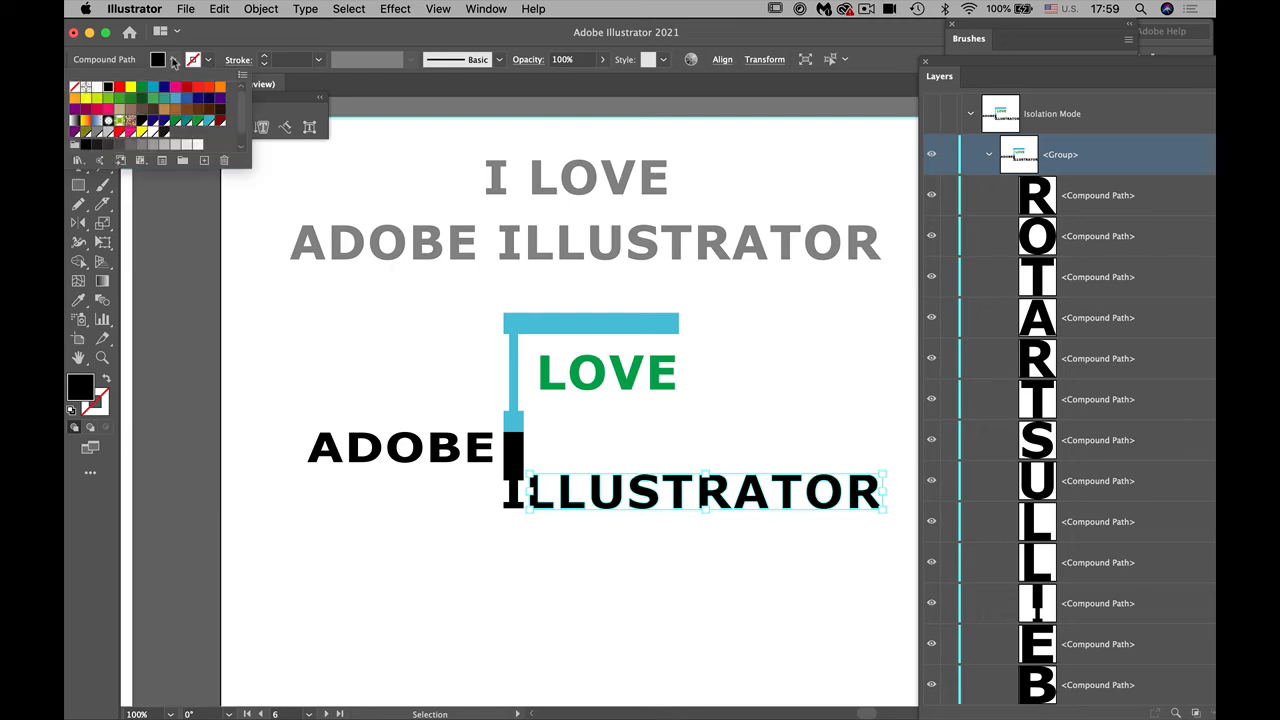
left_click(209, 121)
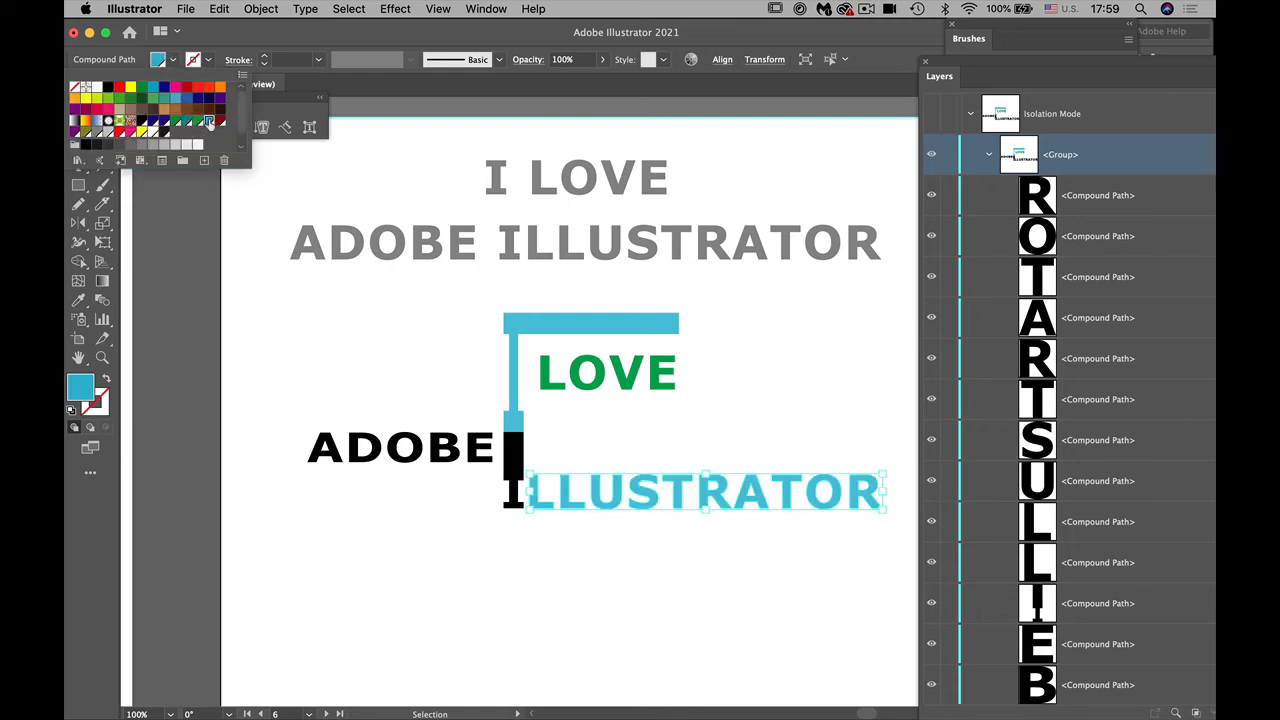
left_click(386, 531)
left_click(386, 534)
Step: Fill the outlined letters of ADOBE with green and leave the group's isolation
left_click_drag(289, 476, 490, 435)
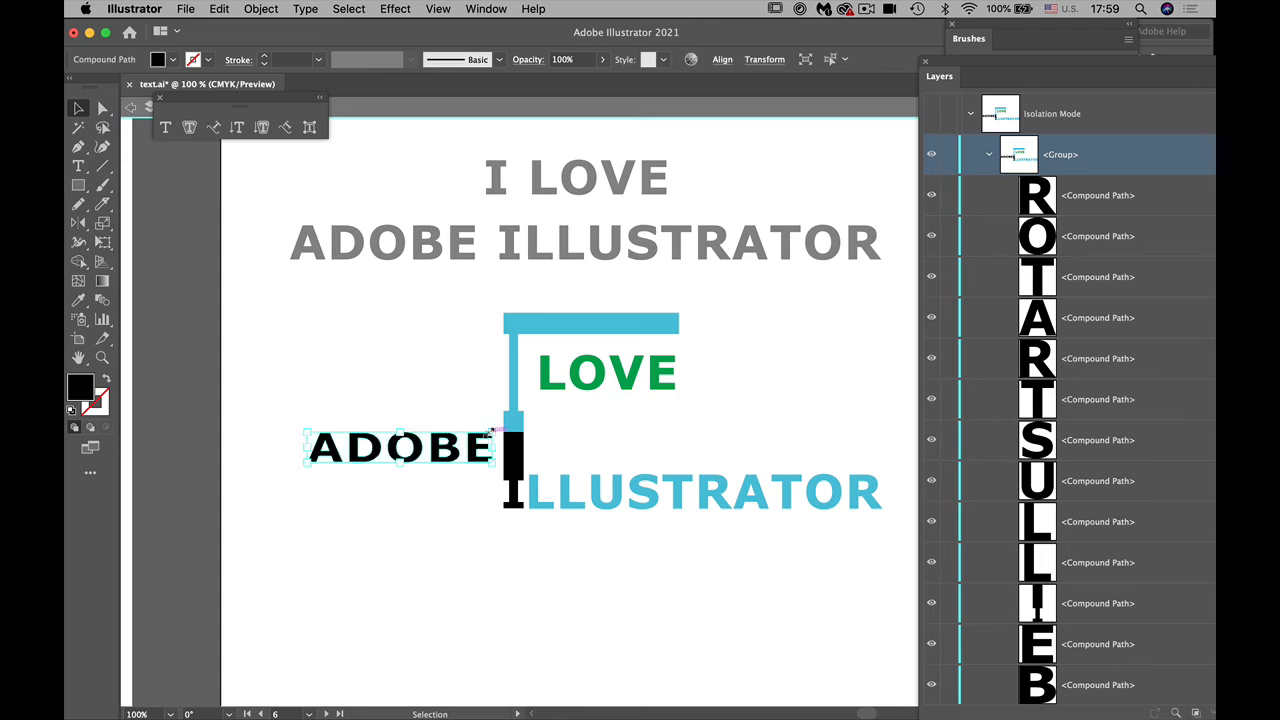
left_click(174, 60)
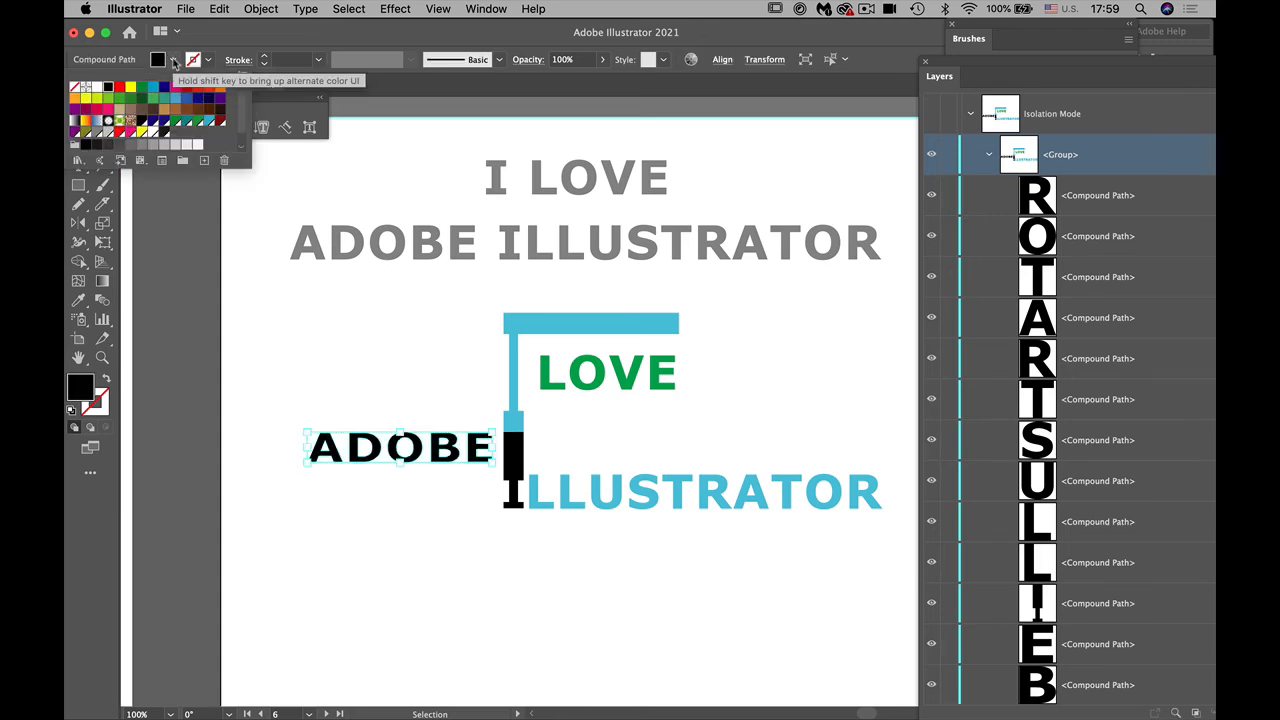
left_click(120, 120)
left_click(321, 337)
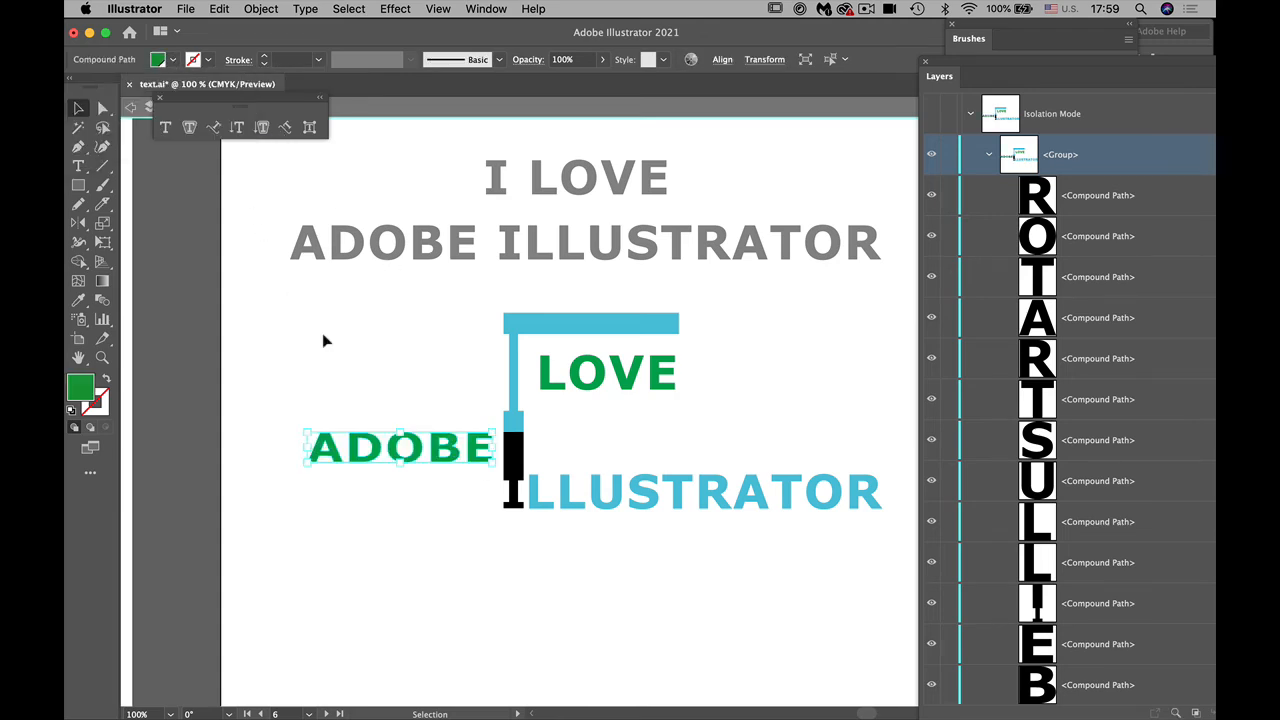
left_click(376, 551)
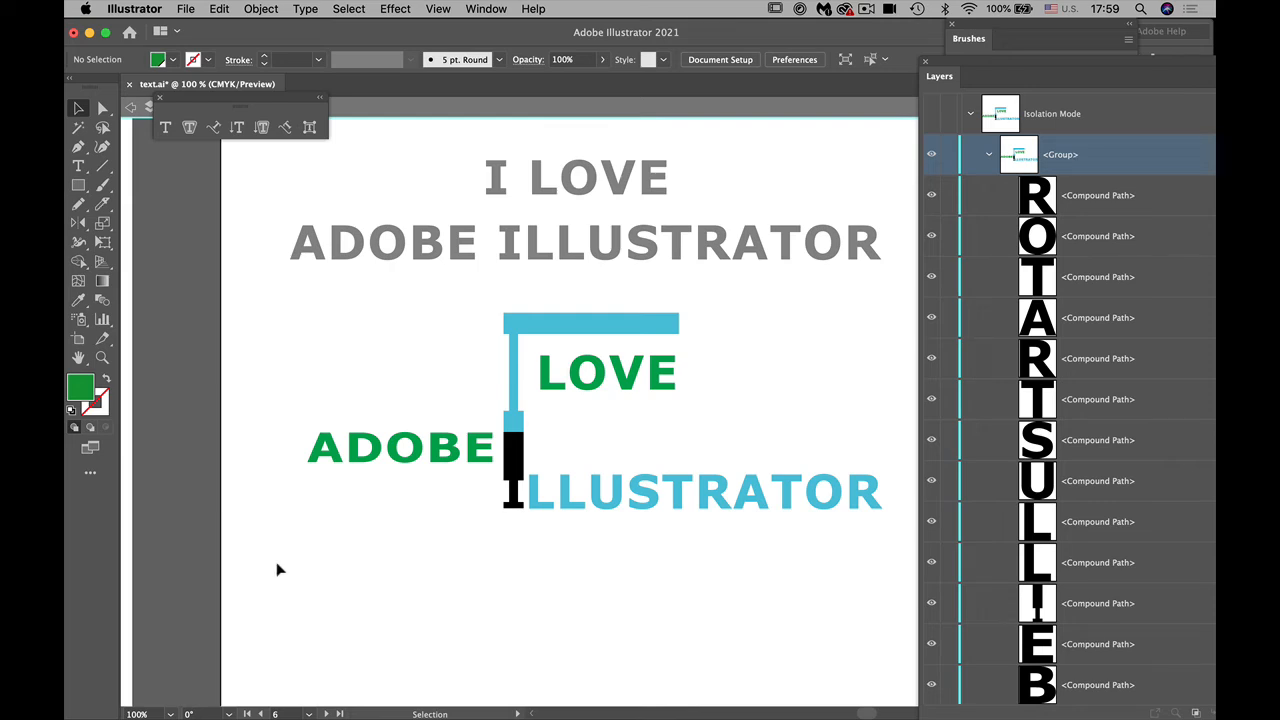
double_click(368, 595)
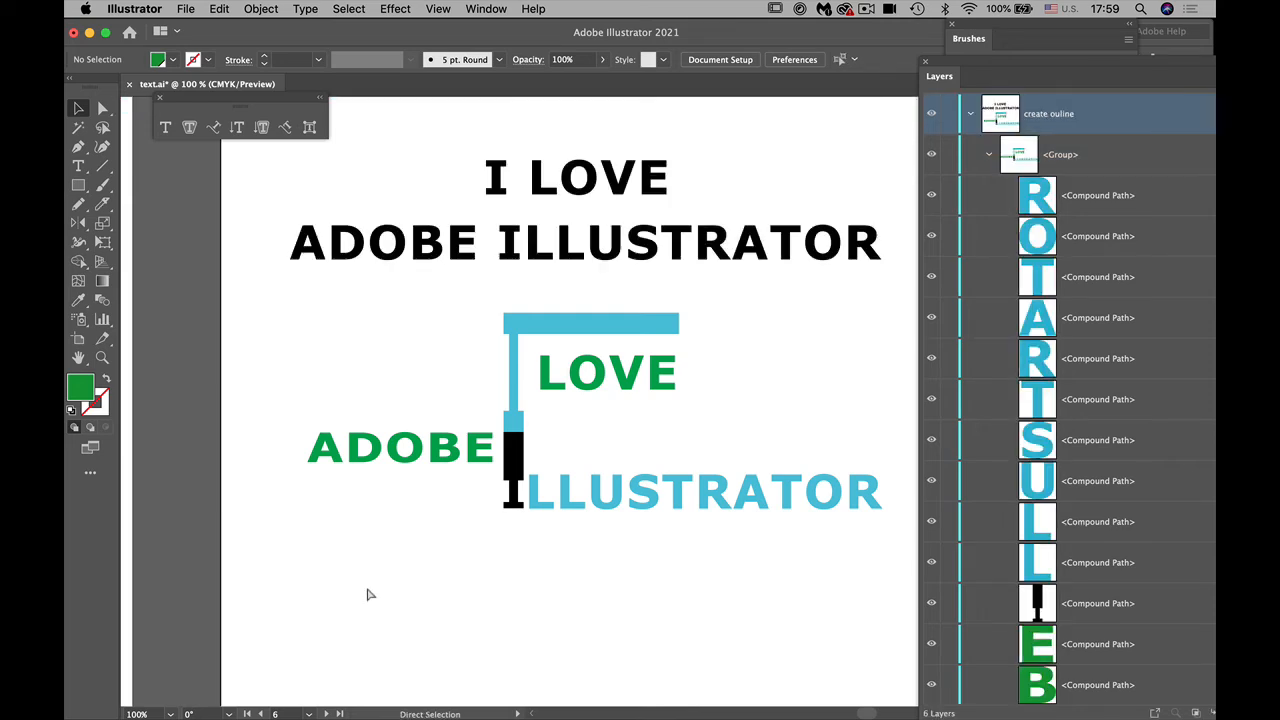
Step: Move the whole outlined group slightly down below the live text and reduce its height a little
key("super+minus")
key("super+minus")
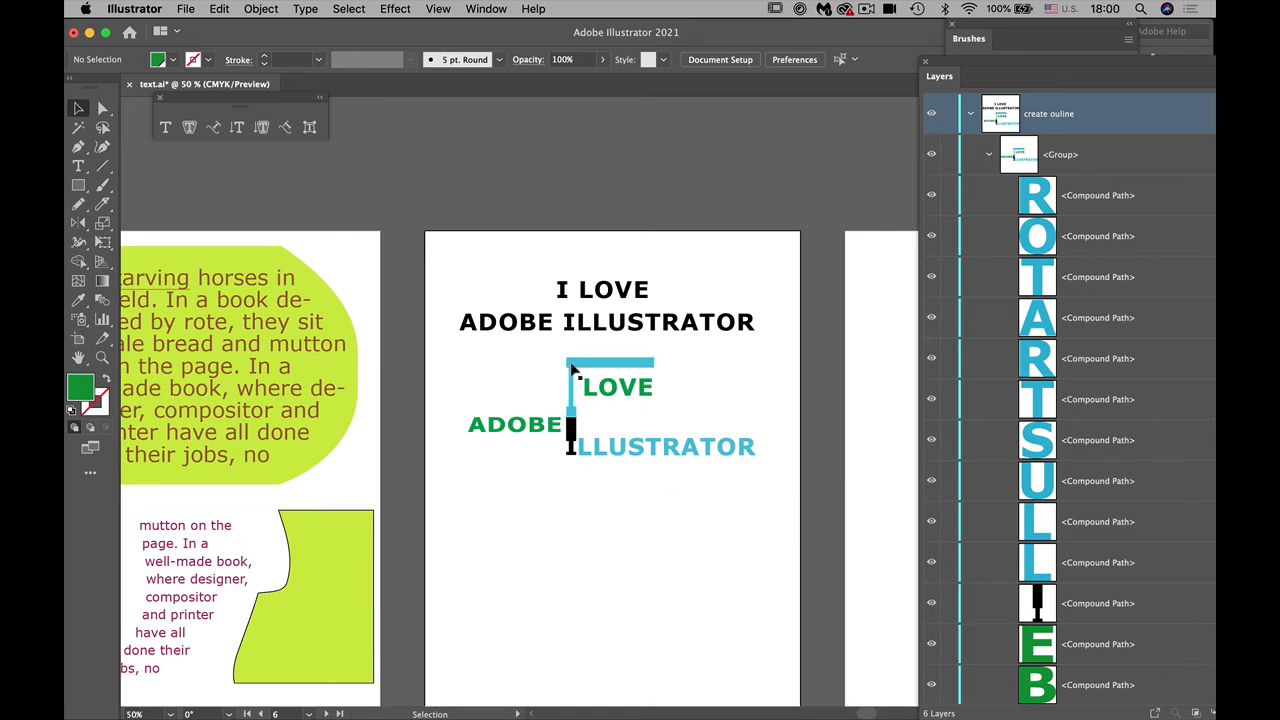
left_click(591, 401)
mouse_move(591, 401)
left_mouse_down()
mouse_move(587, 471)
mouse_move(586, 421)
left_mouse_up()
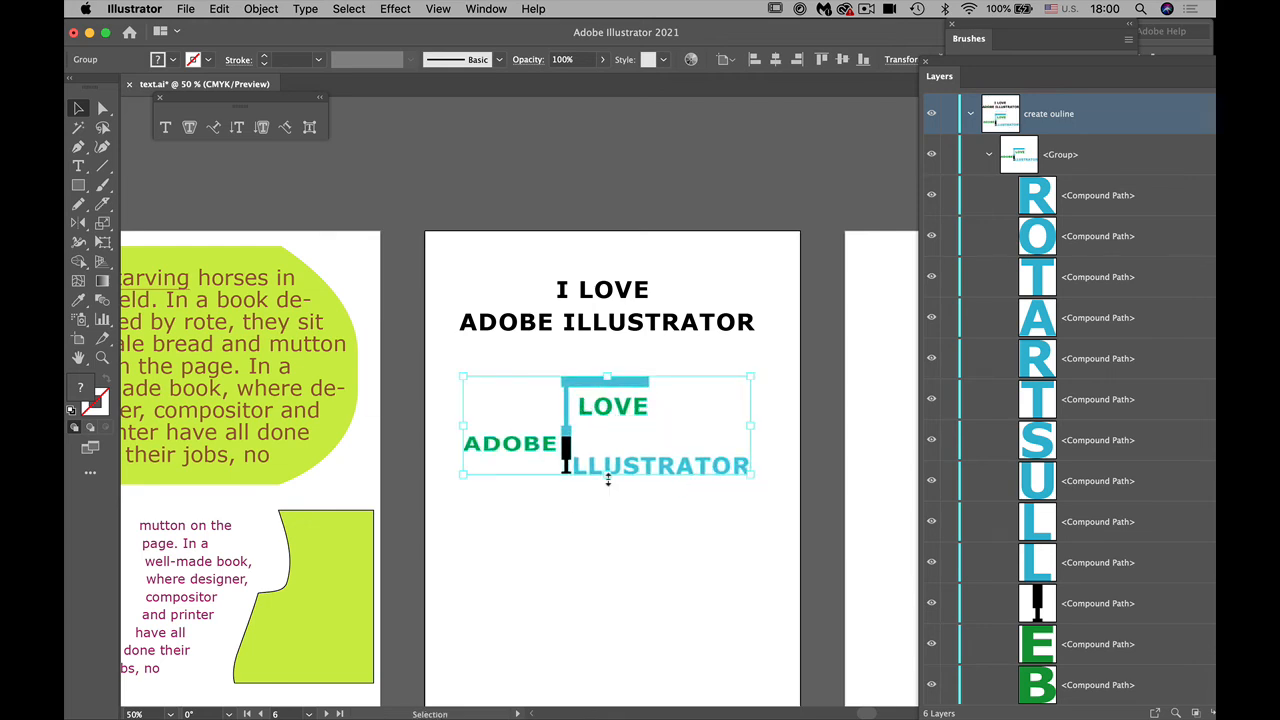
mouse_move(605, 480)
left_mouse_down()
mouse_move(603, 520)
mouse_move(608, 463)
mouse_move(613, 475)
left_mouse_up()
left_click(633, 541)
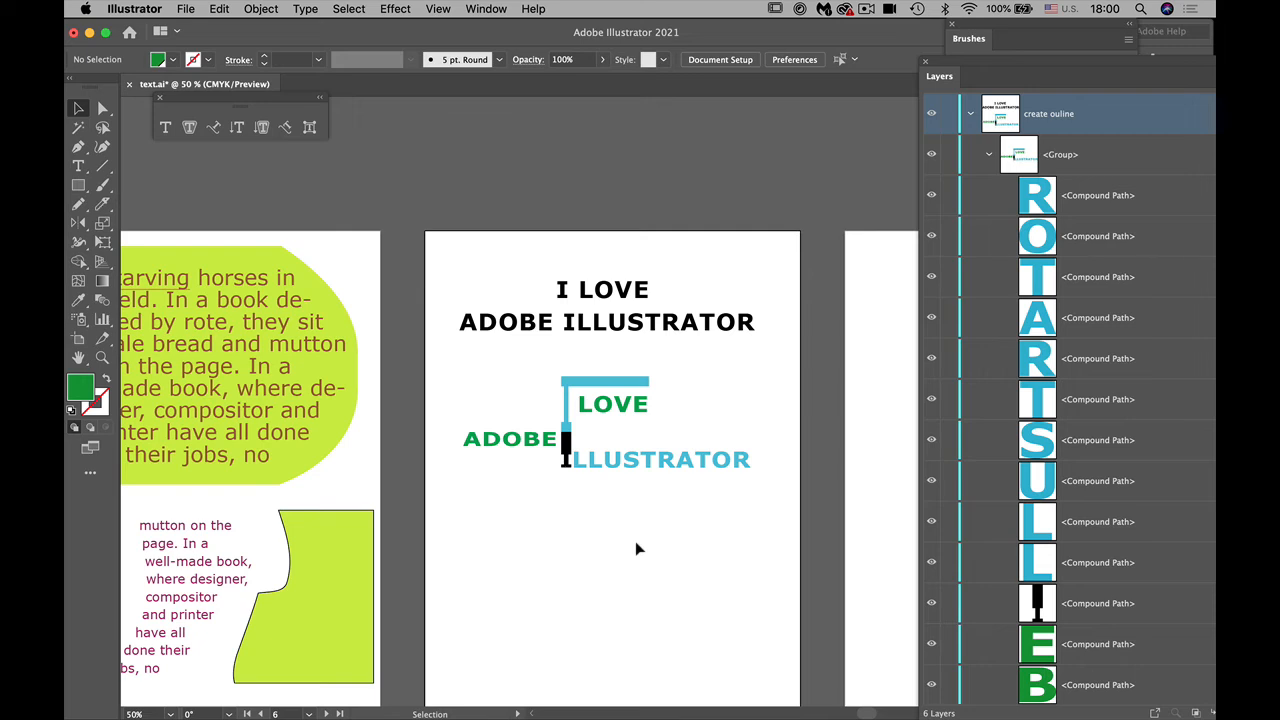
Step: Add a 3 pt black stroke to the whole outlined lettering group and deselect it
key("super+1")
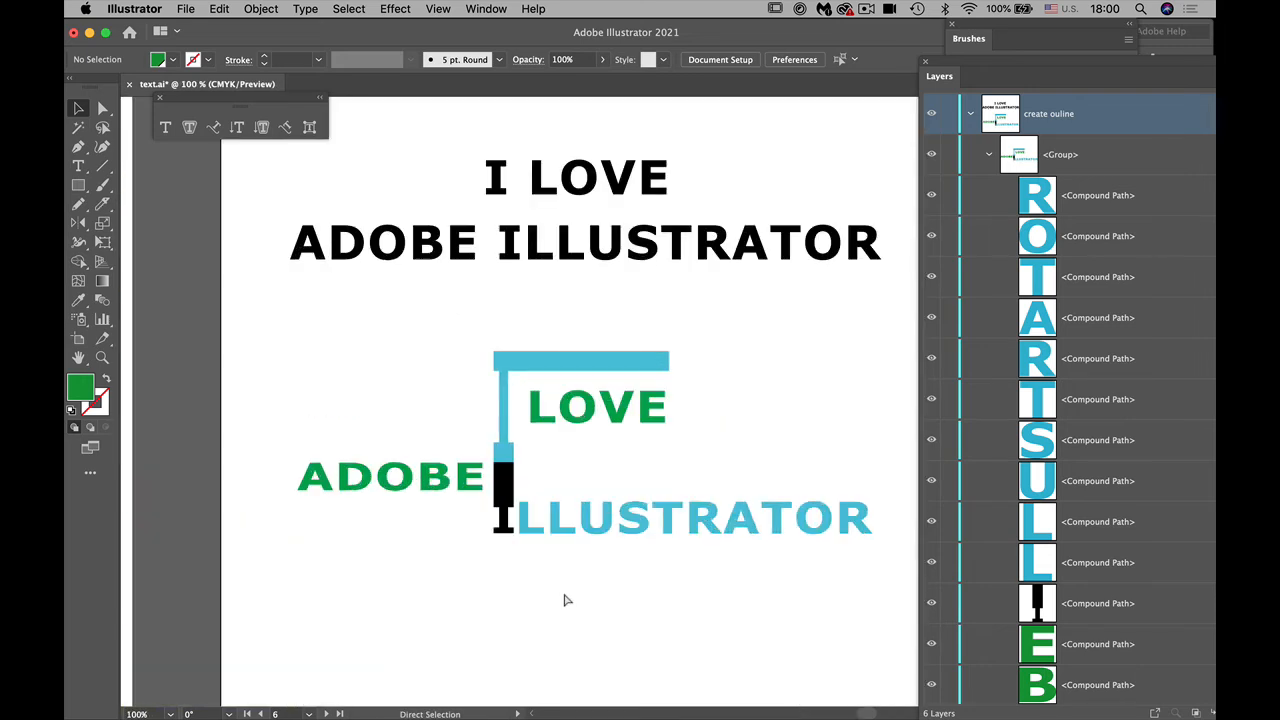
left_click_drag(250, 600, 891, 334)
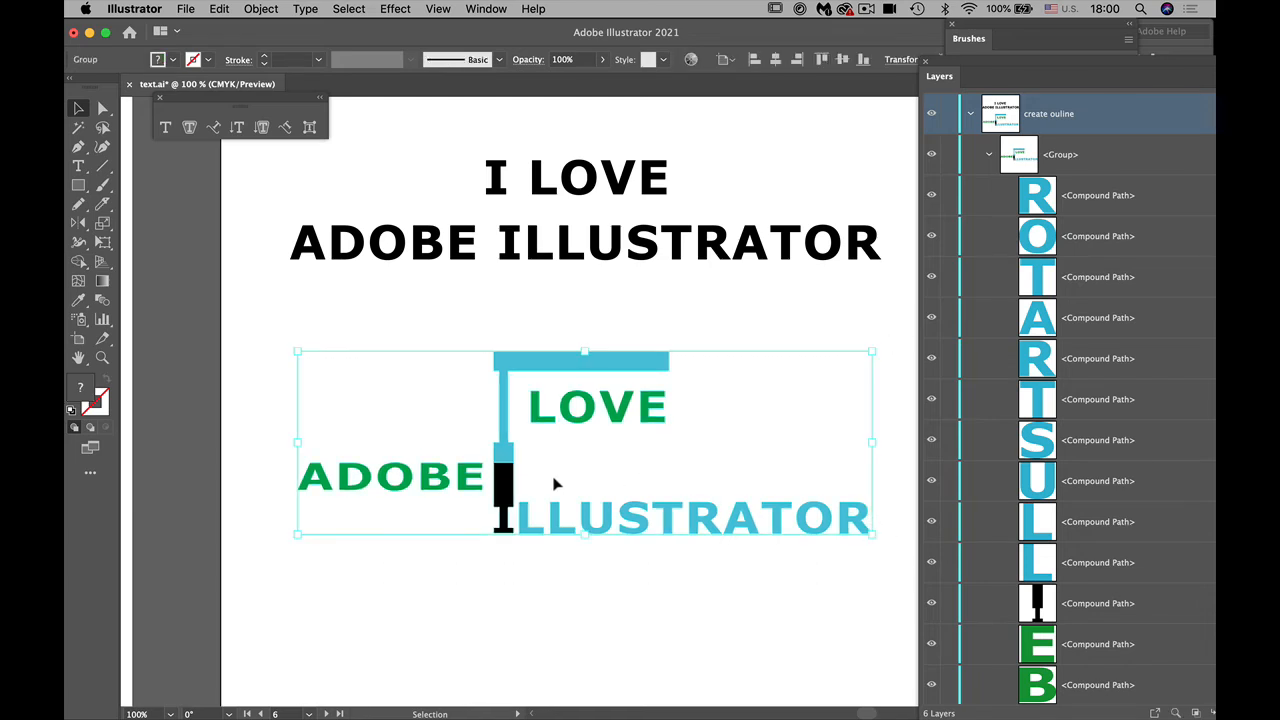
left_click(102, 403)
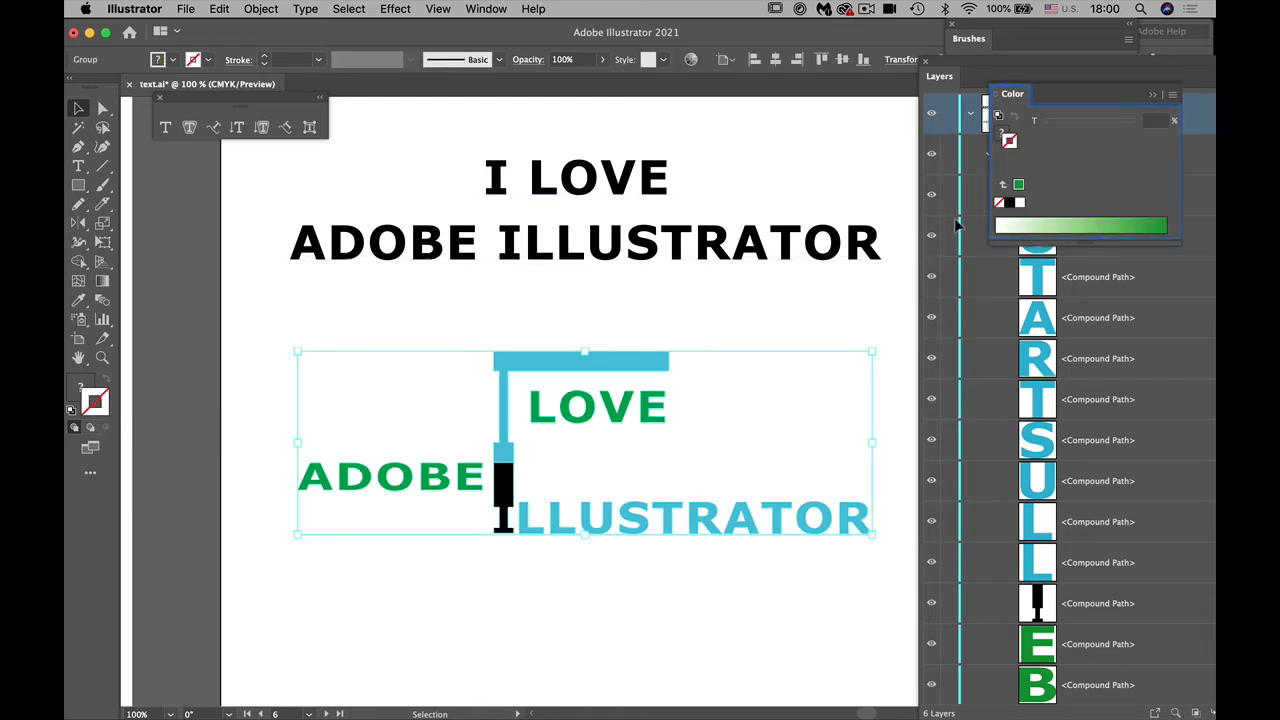
left_click(1010, 203)
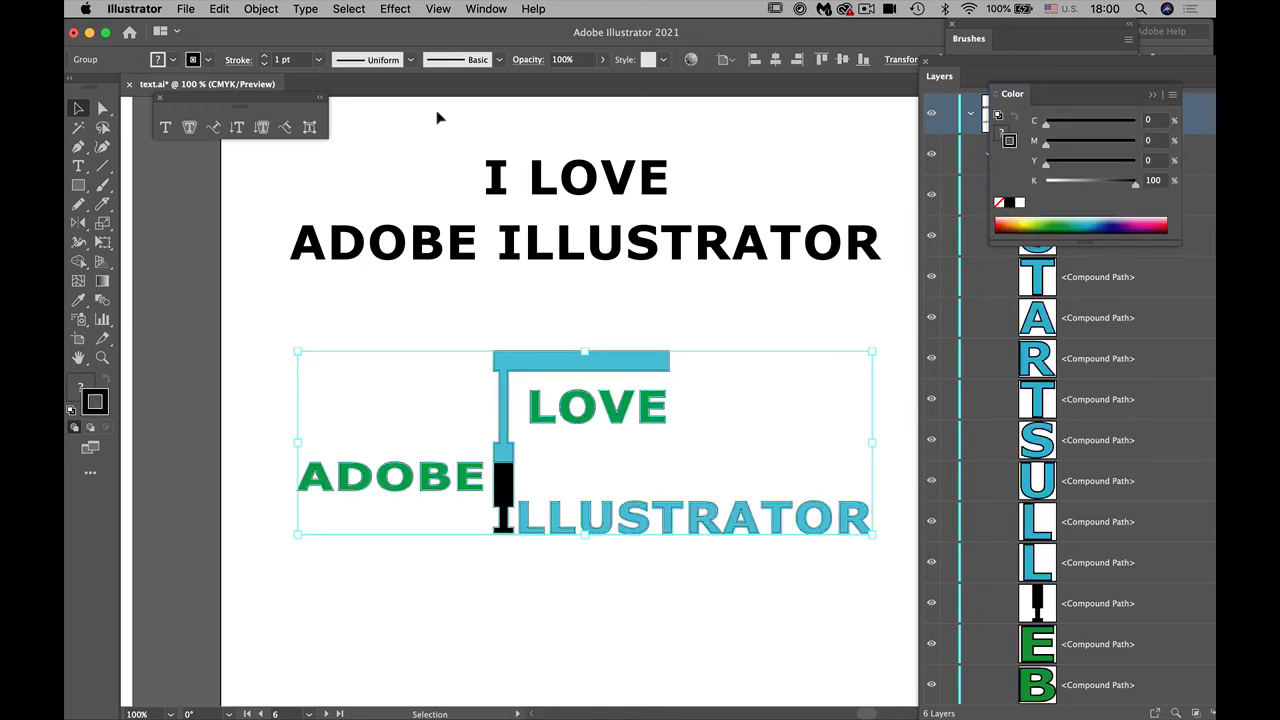
left_click(265, 57)
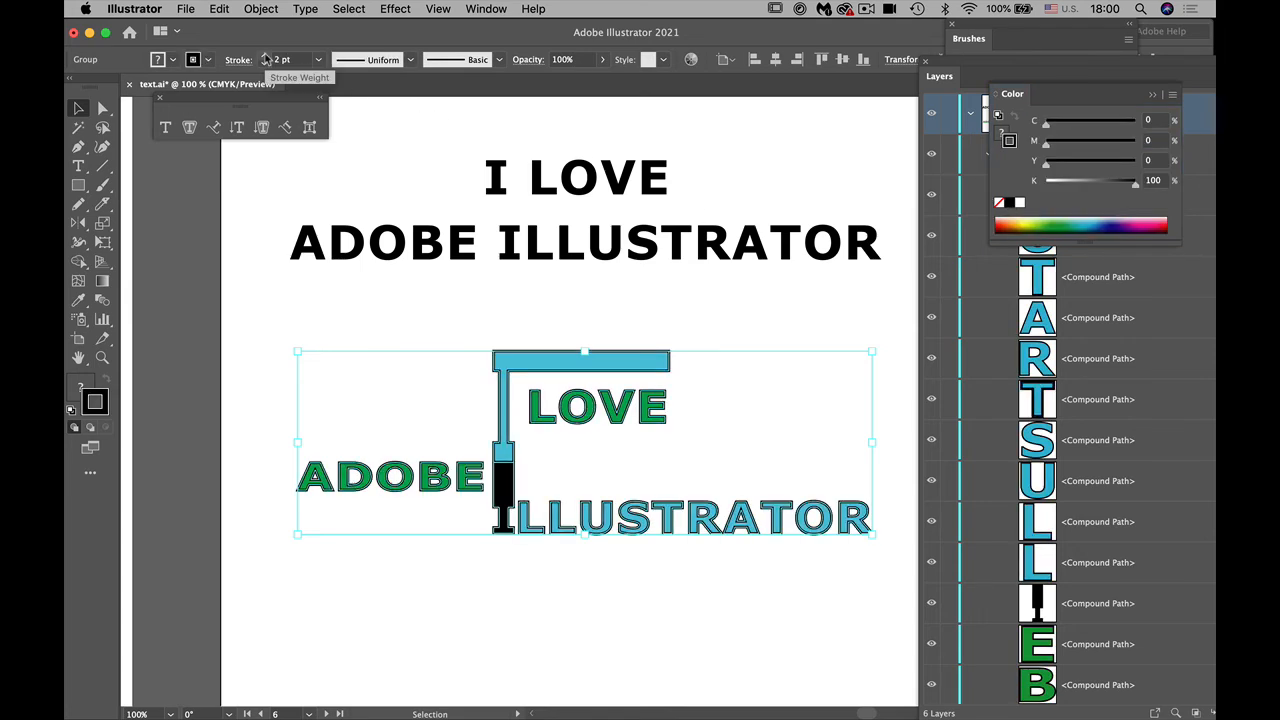
left_click(265, 57)
left_click(444, 310)
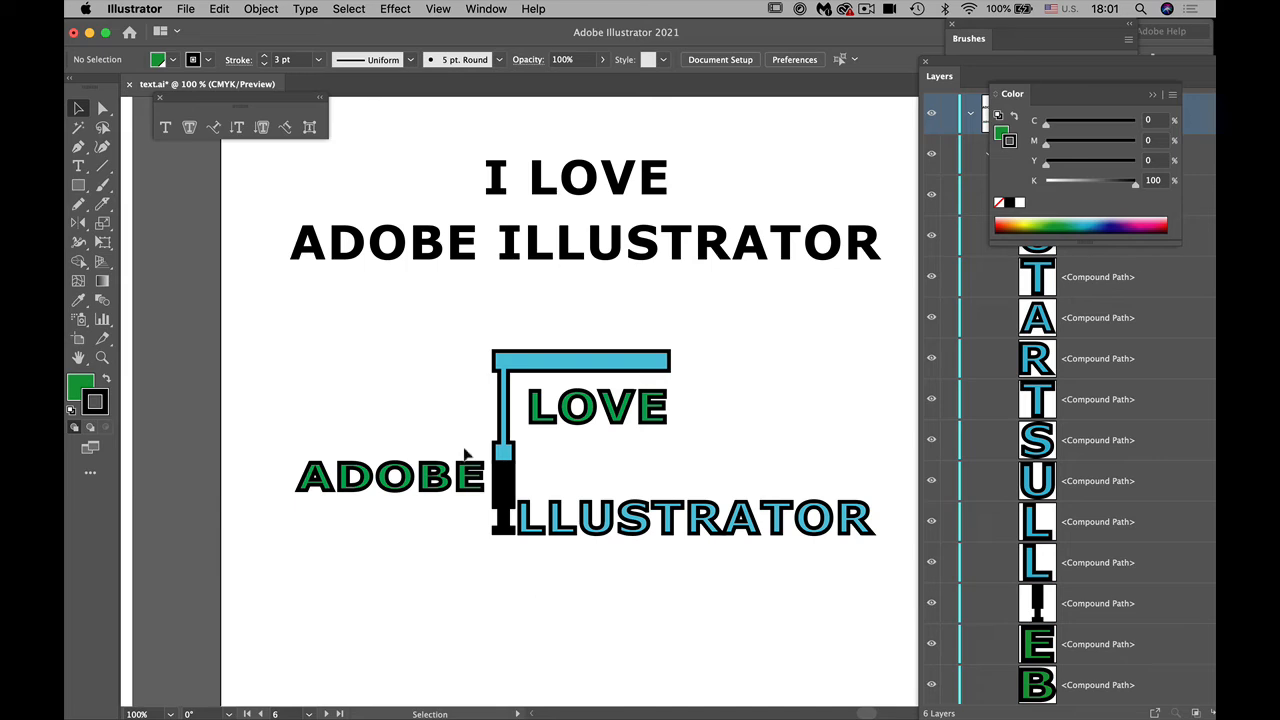
left_click(473, 265)
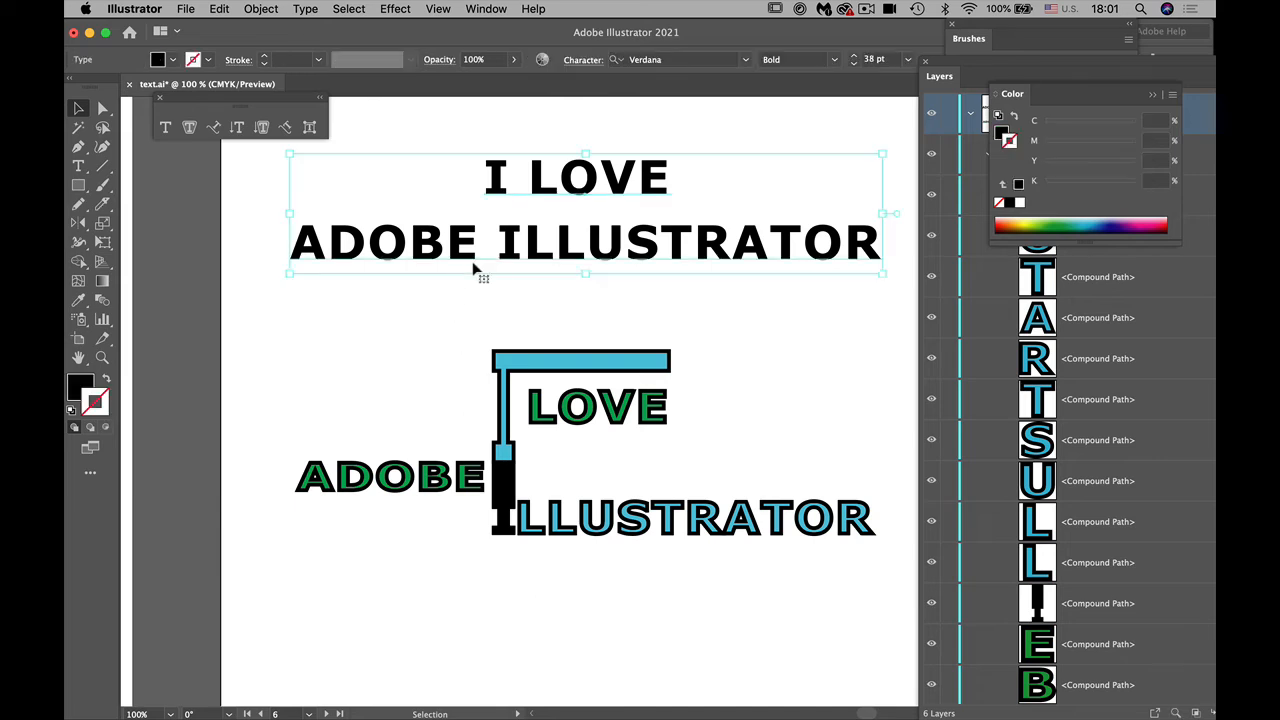
left_click_drag(472, 261, 464, 690)
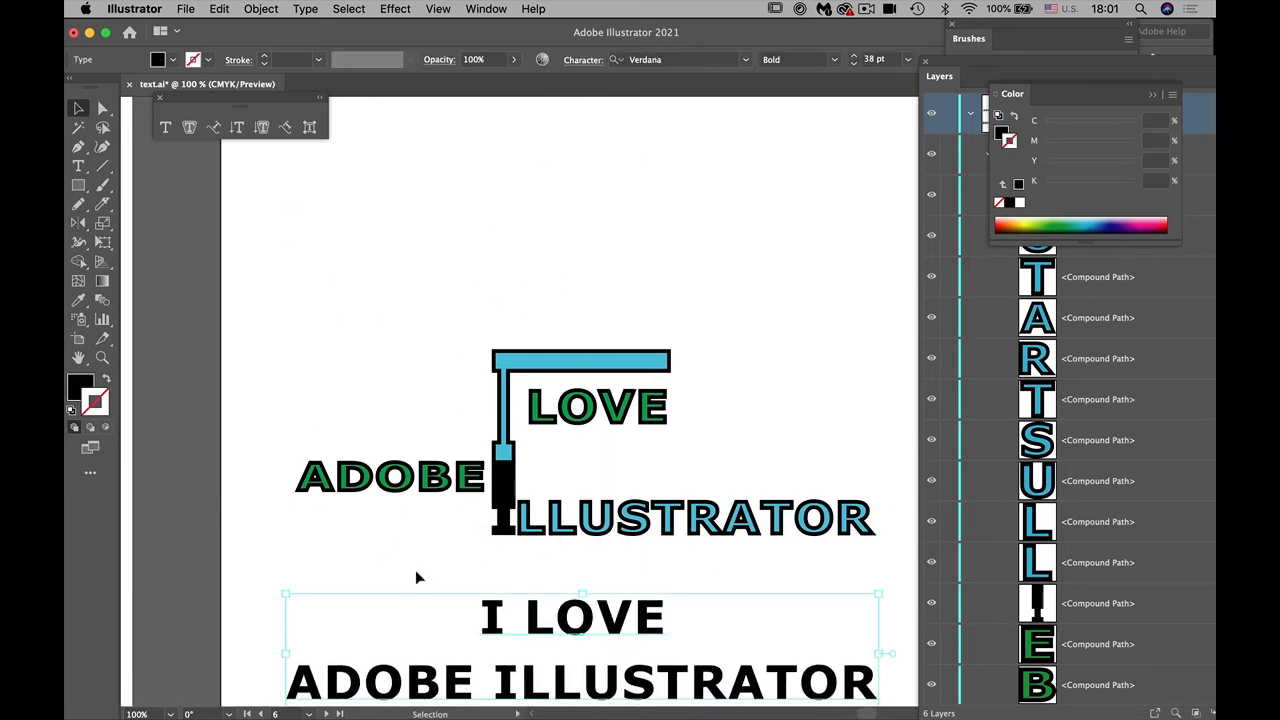
scroll(510, 630, "down", 3)
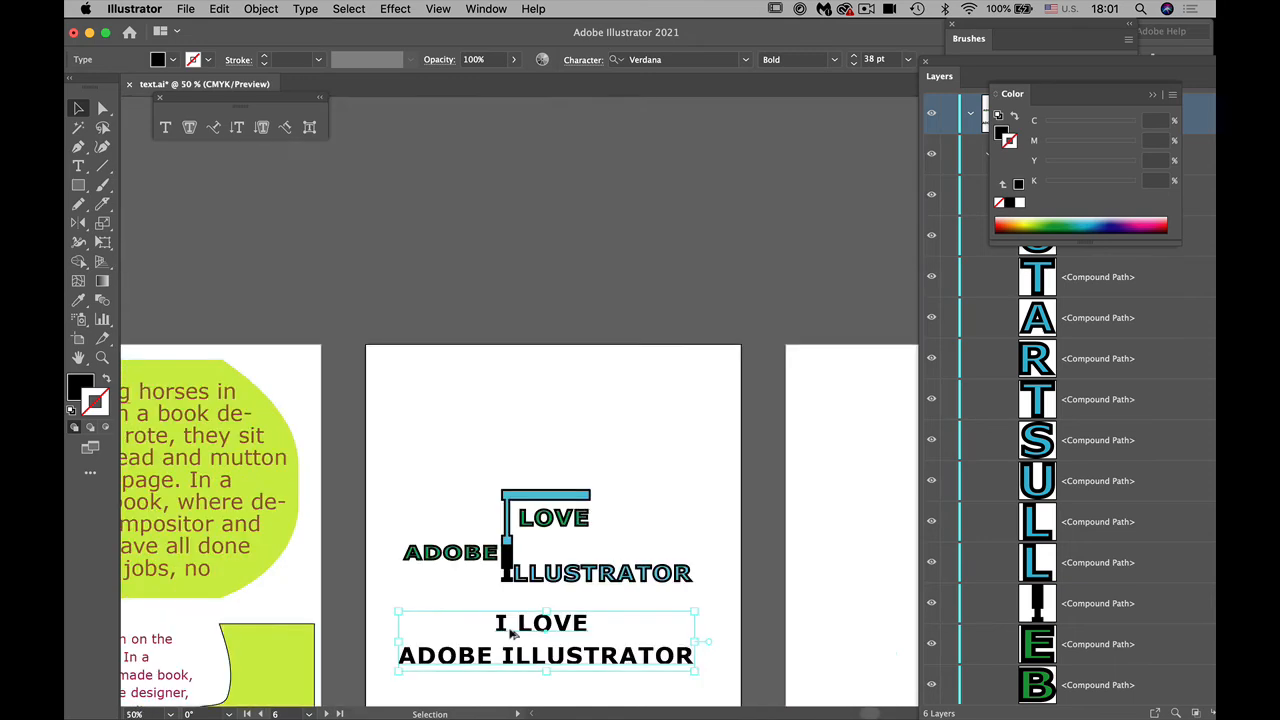
left_click_drag(505, 627, 509, 474)
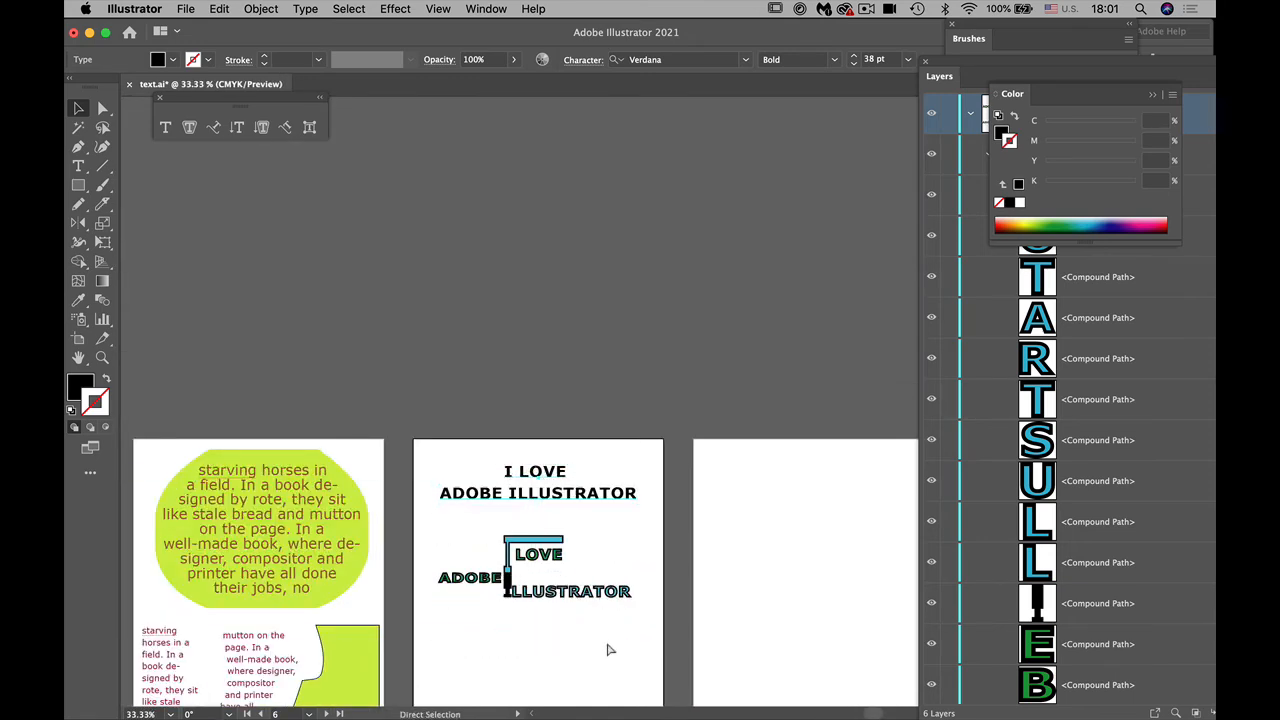
Step: Place a duplicate of the live text "I LOVE ADOBE ILLUSTRATOR" below the outlined lettering on the same artboard
scroll(608, 651, "up", 2)
scroll(618, 672, "down", 5)
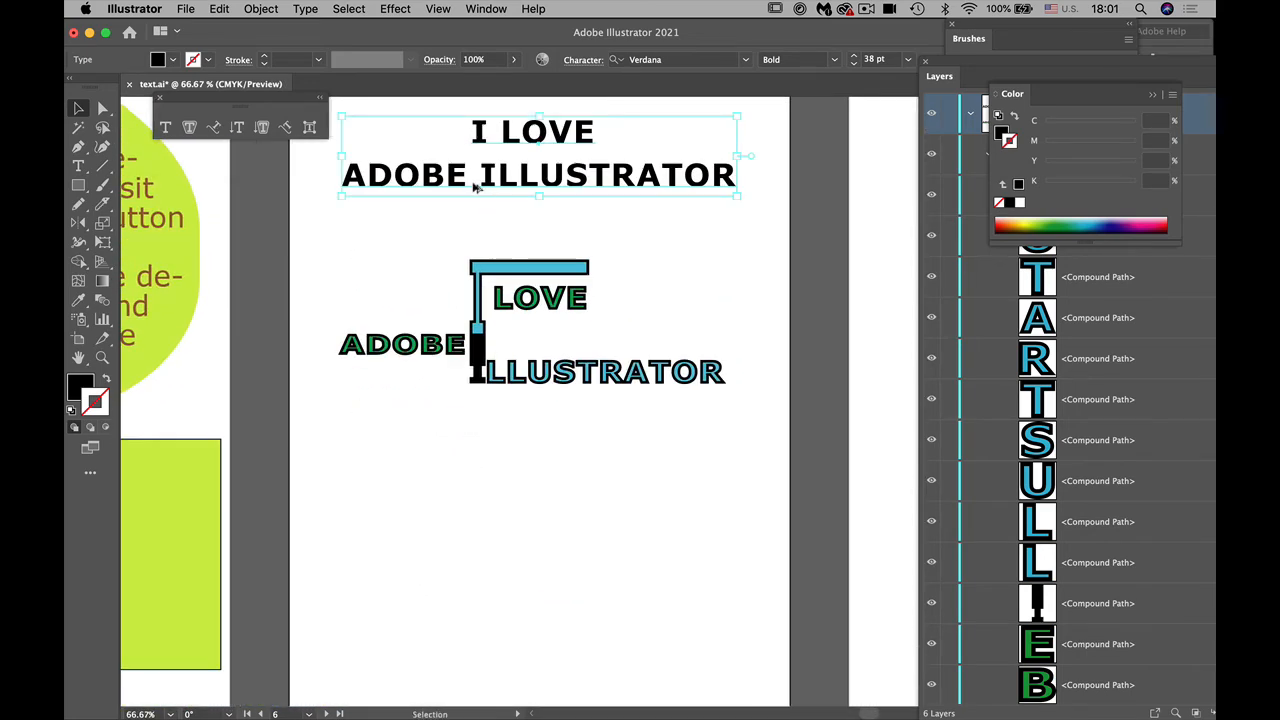
left_click_drag(460, 186, 452, 572)
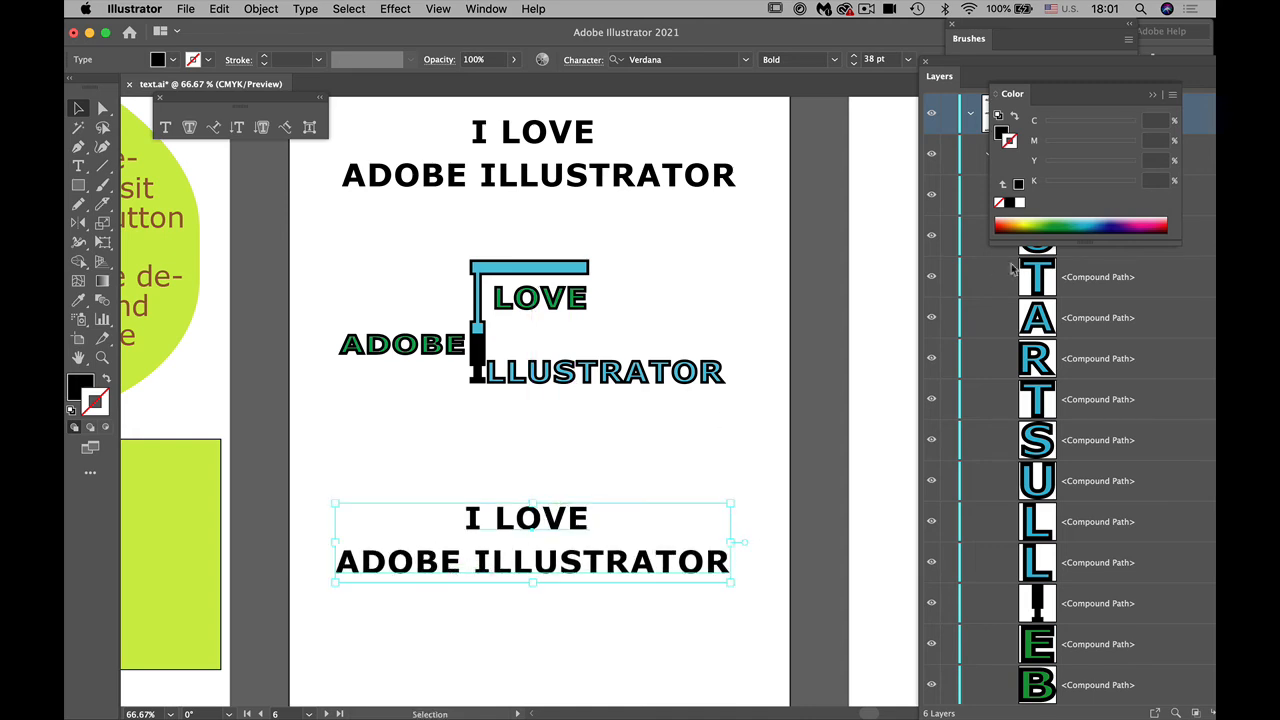
Step: Give the duplicated live text a light green stroke (C 49.8, M 0, Y 84.71, K 0), deselect it and inspect it up close
left_click(1048, 216)
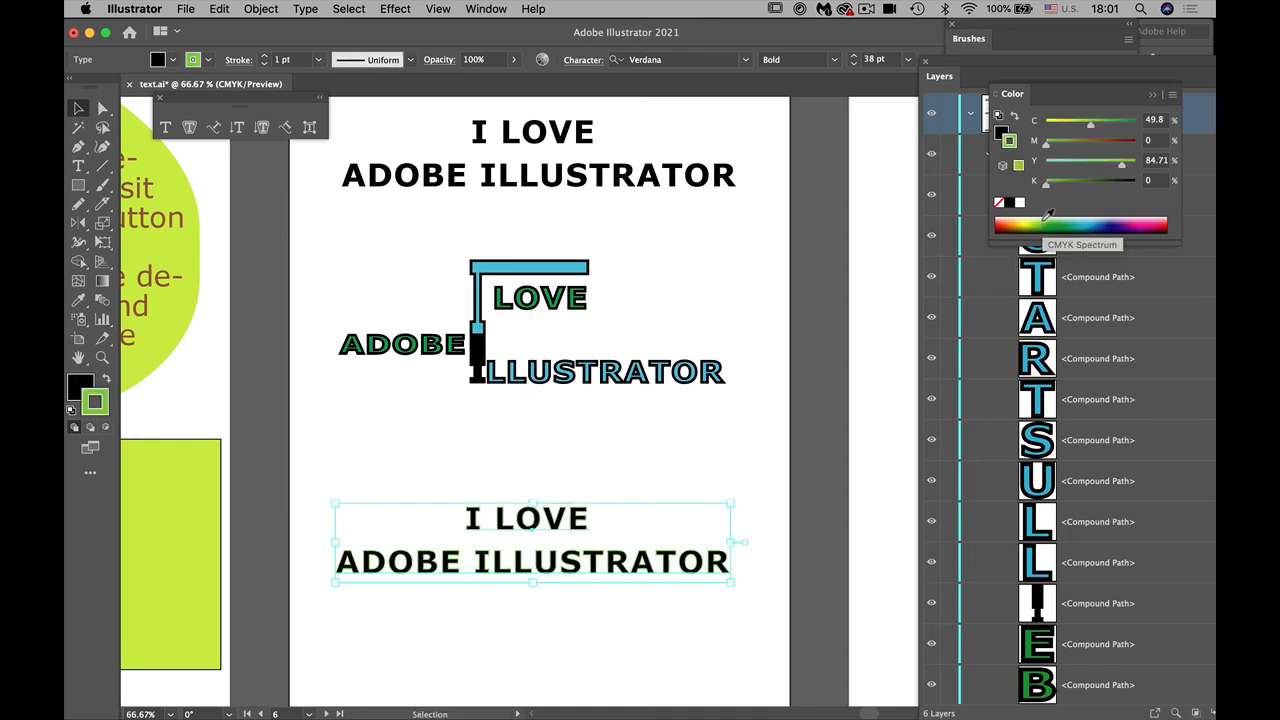
left_click(484, 455)
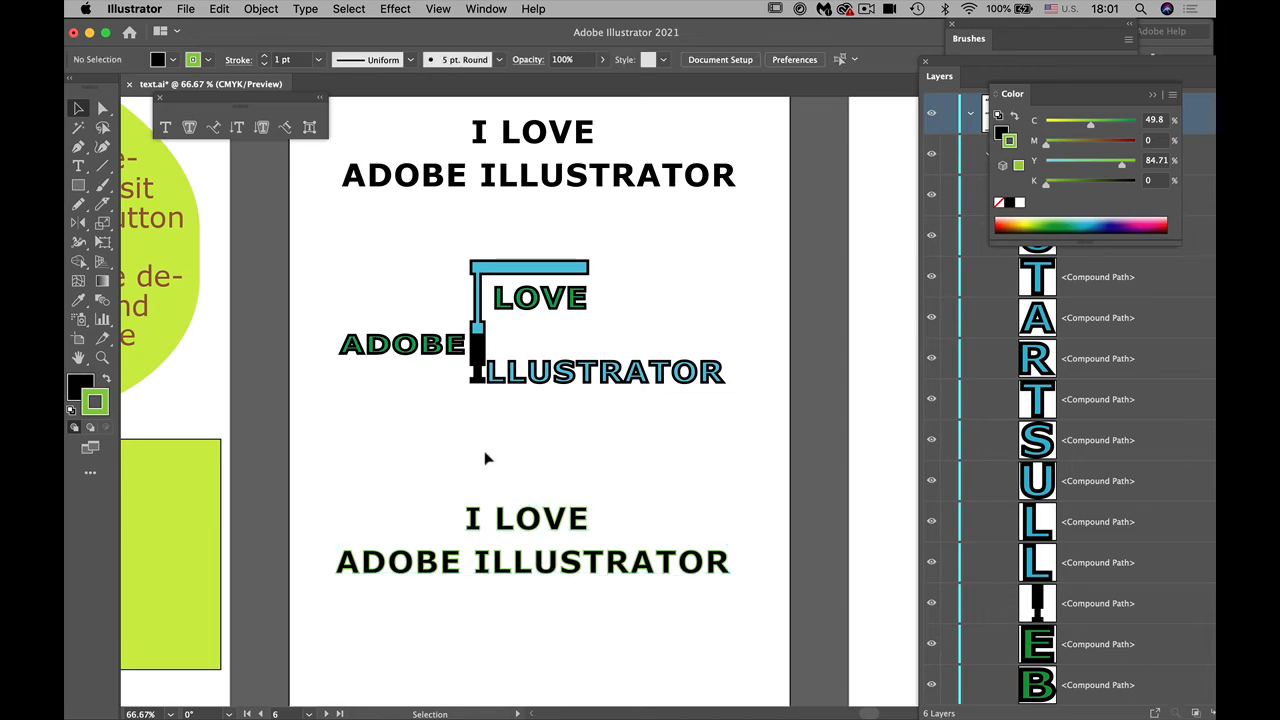
key("super+equal")
key("super+equal")
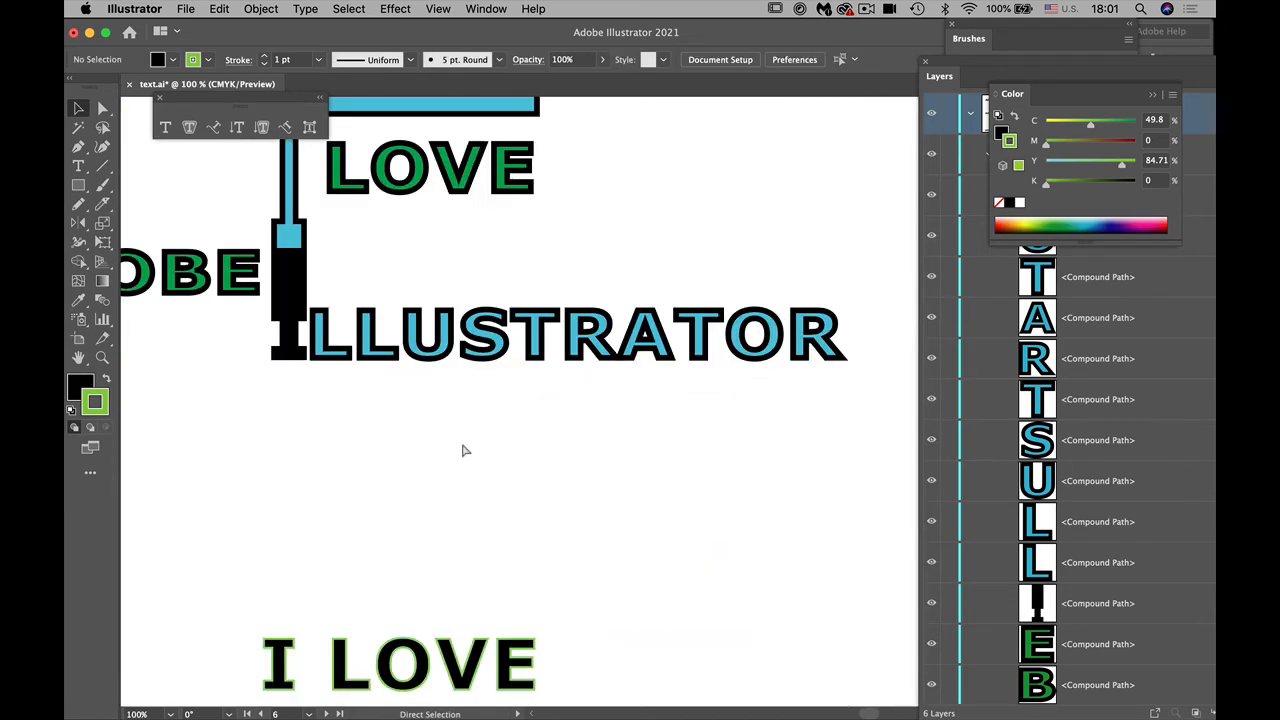
key("space")
left_click_drag(352, 655, 510, 258)
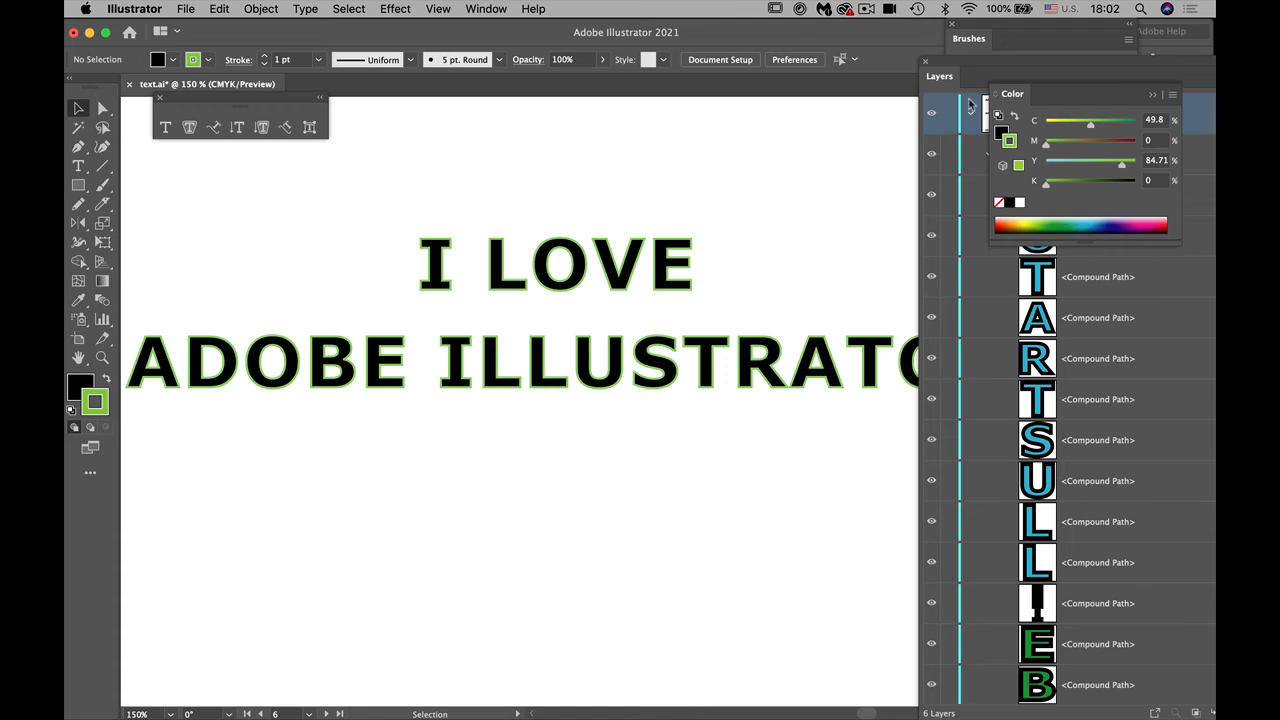
Step: Reposition the Layers panel so that it is fully visible and collapse the "create ouline" layer
left_click(942, 84)
left_click_drag(942, 84, 798, 36)
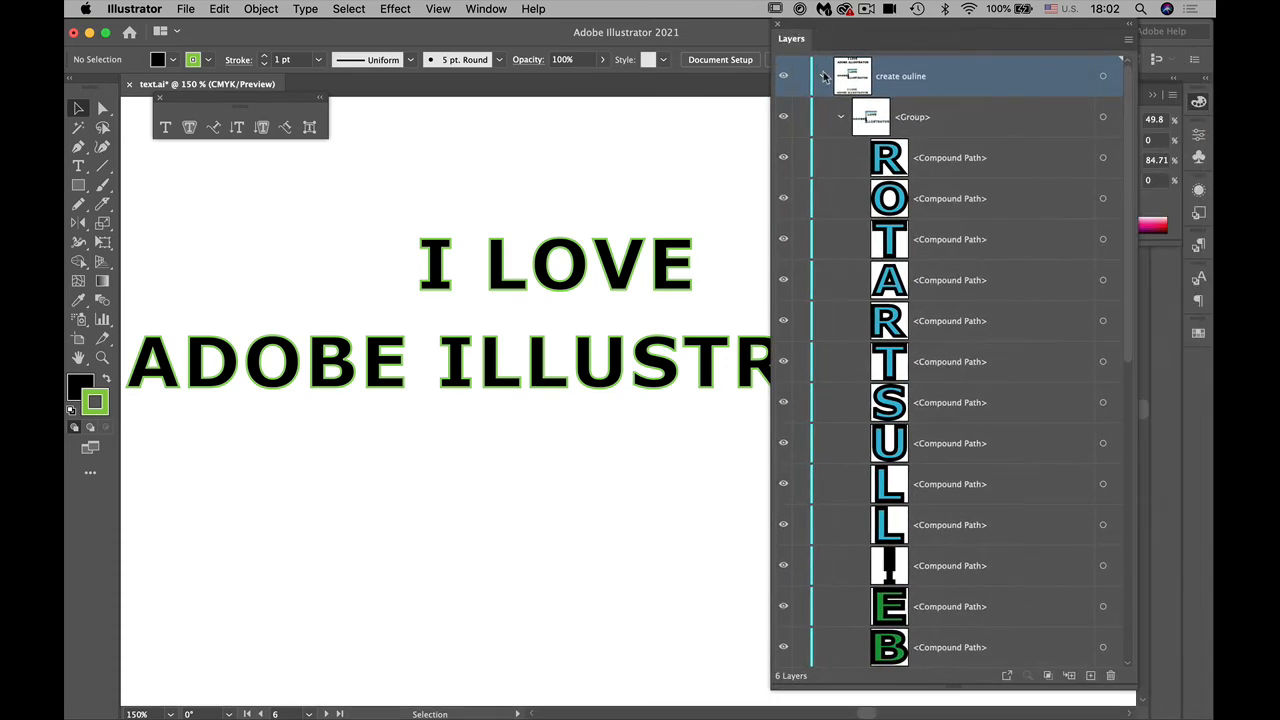
left_click(821, 76)
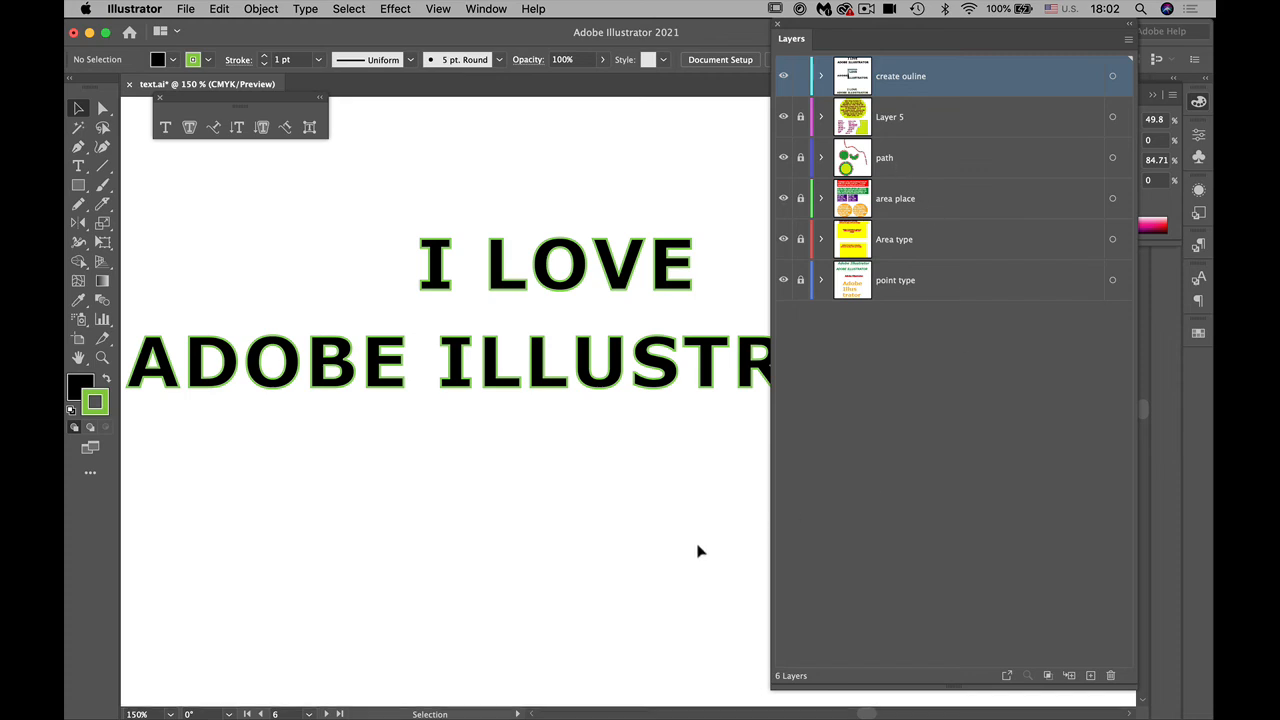
Step: Lock the "create ouline" layer and add a new empty layer above it
key("super")
key("super+minus")
key("super+minus")
key("super+minus")
key("super+minus")
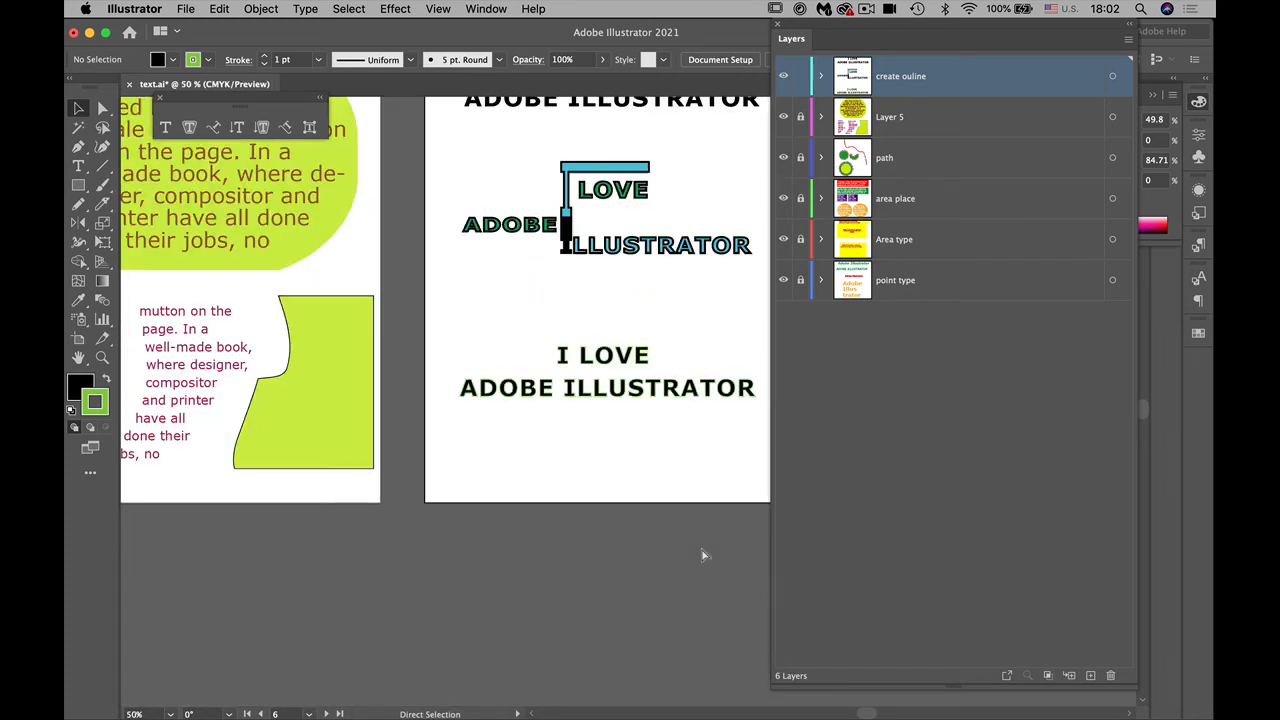
key("space")
left_click_drag(562, 533, 66, 575)
left_click_drag(244, 594, 447, 617)
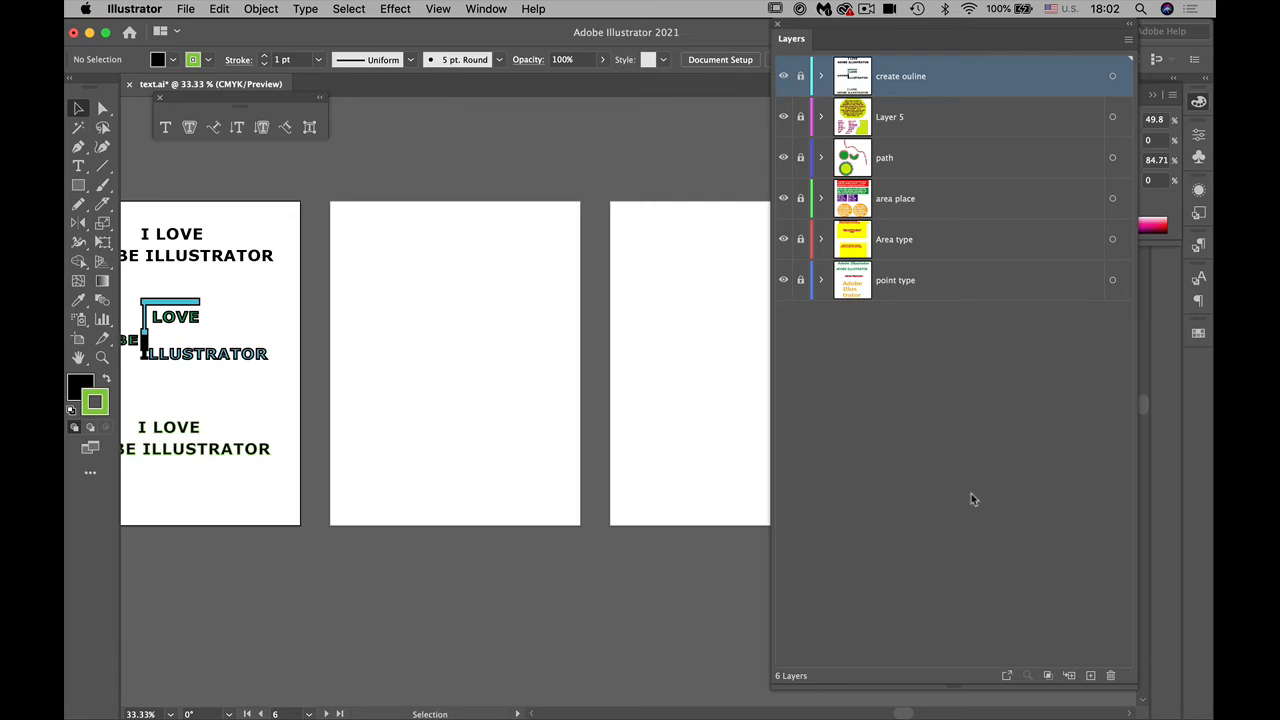
left_click(1090, 676)
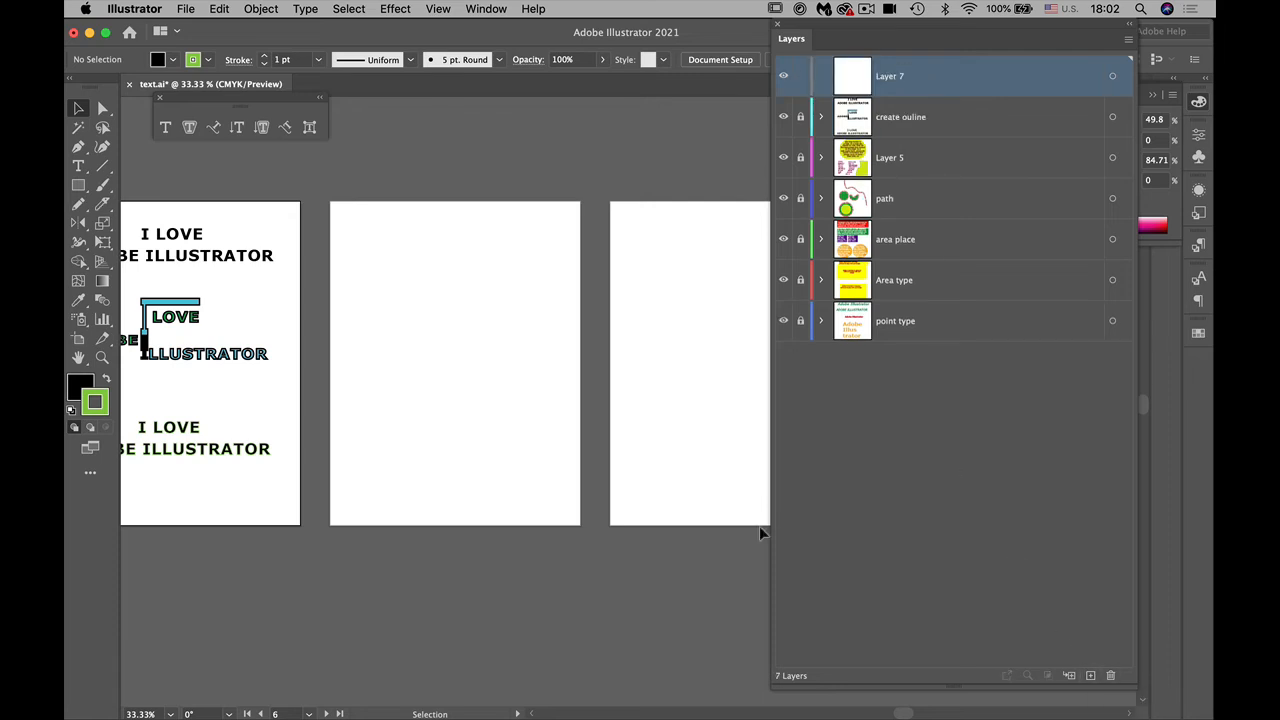
Step: Add the point type "I LOVE ADOBE ILLUSTRATOR" near the top of the empty seventh artboard, correcting any misspelling
key("super+=")
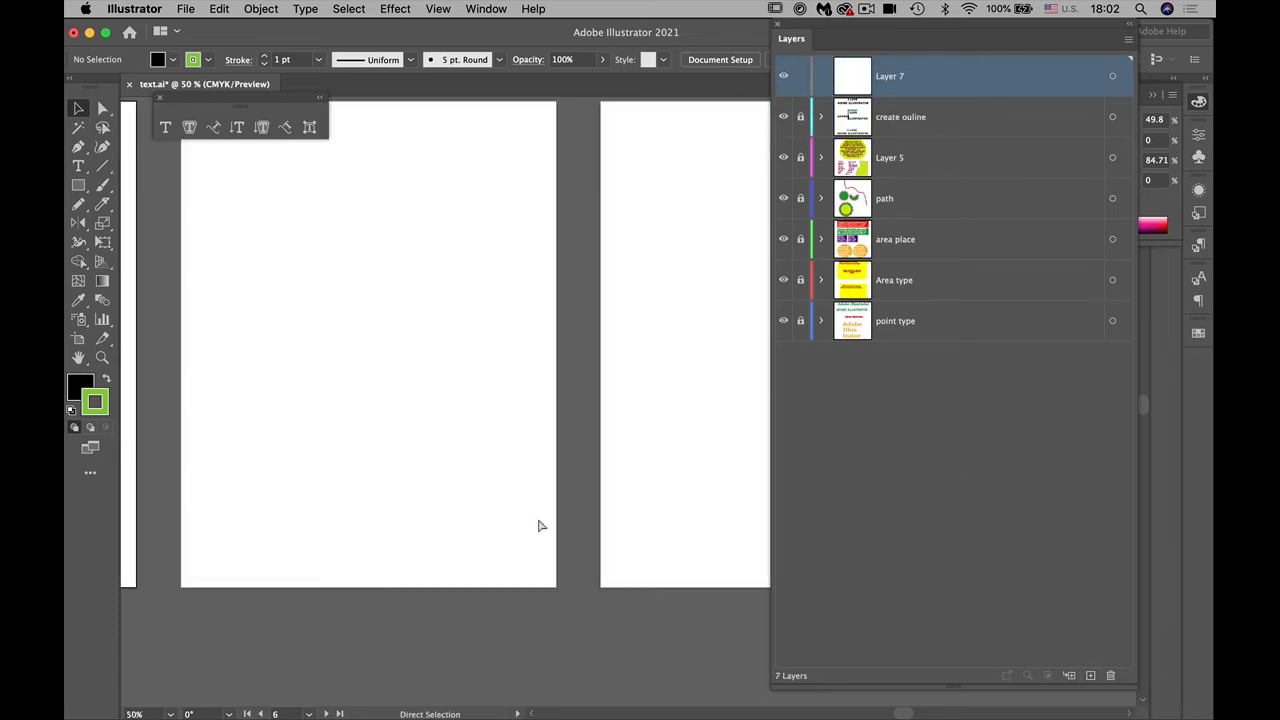
key("space")
left_click_drag(423, 487, 487, 542)
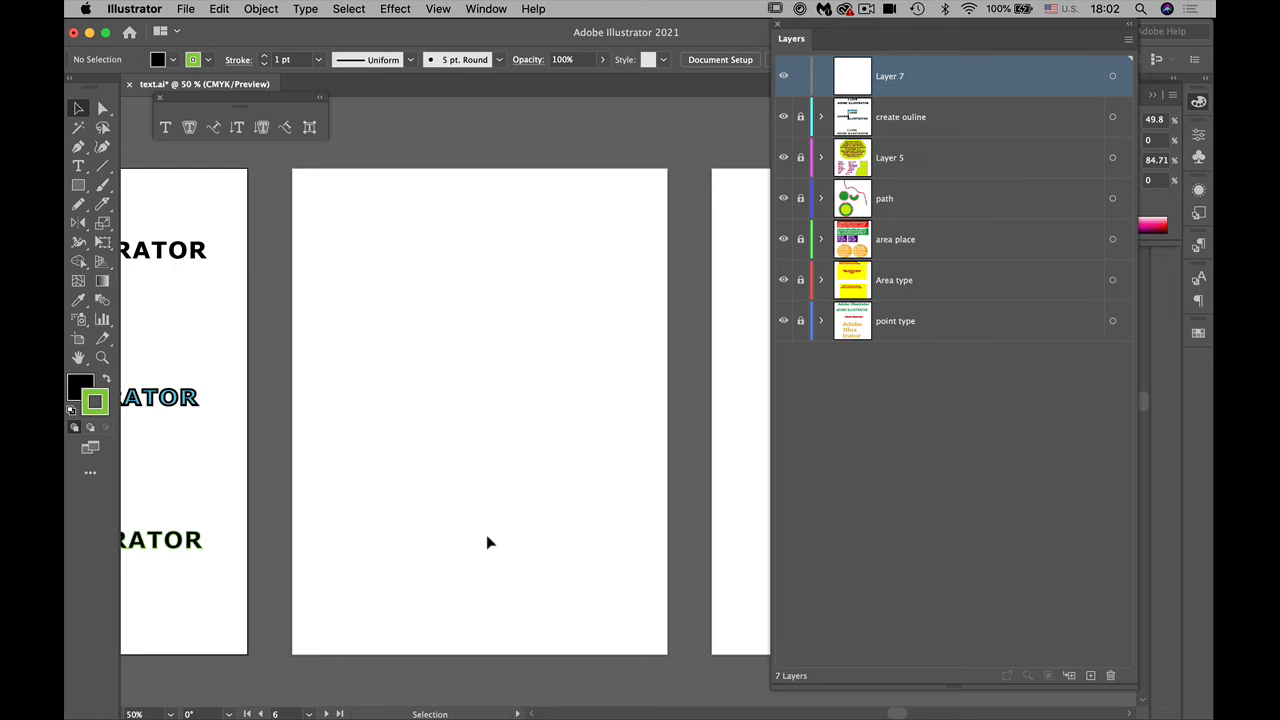
left_click(78, 168)
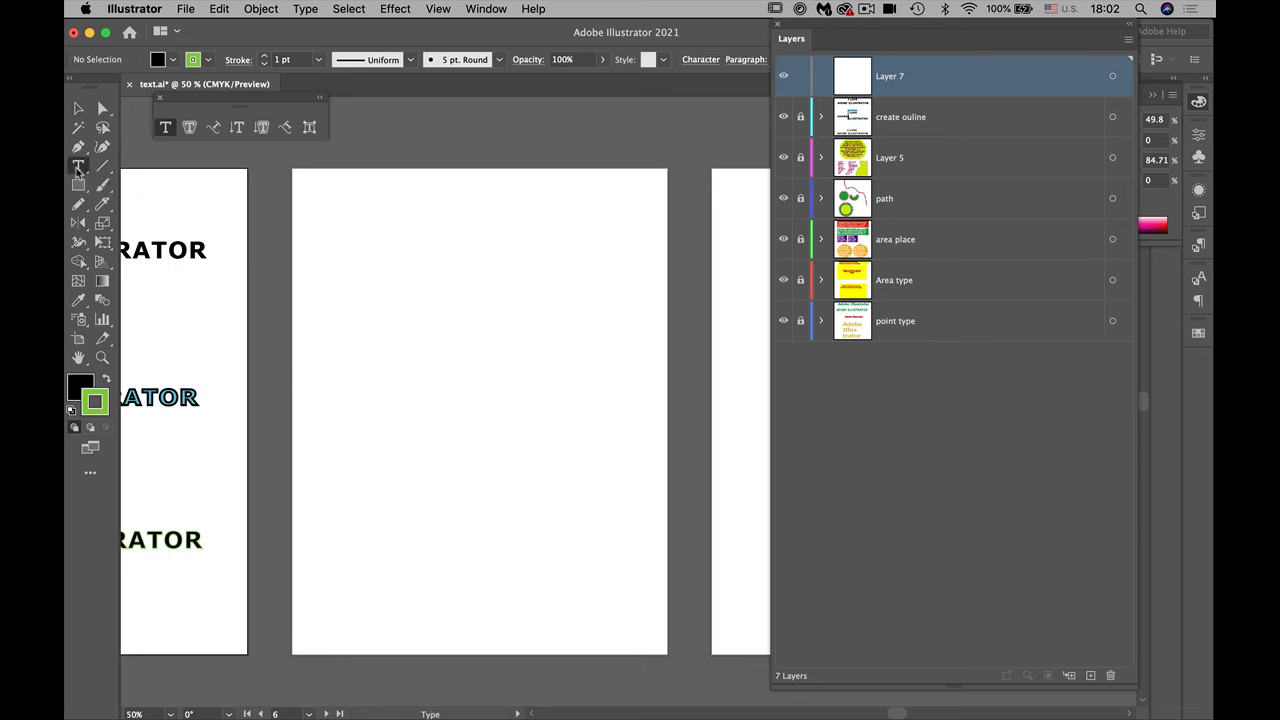
left_click(351, 251)
type("I LOVE ADOBE ILLUSTRAO")
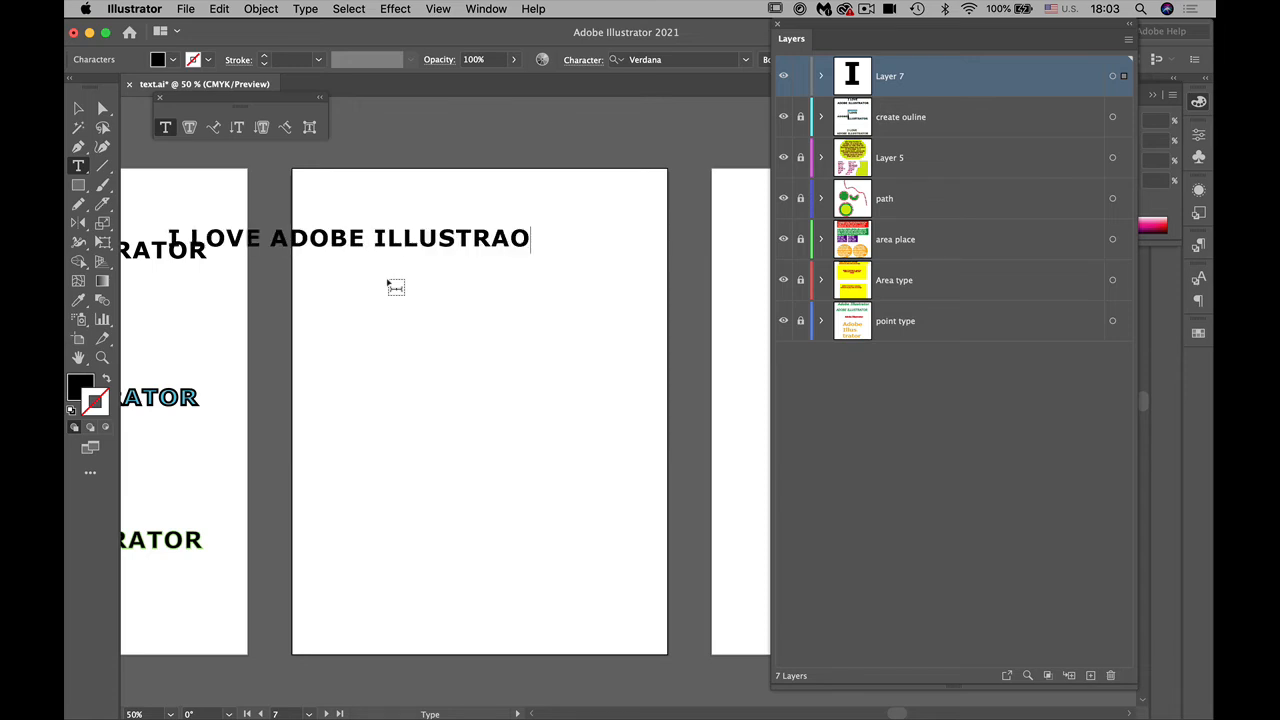
type("R")
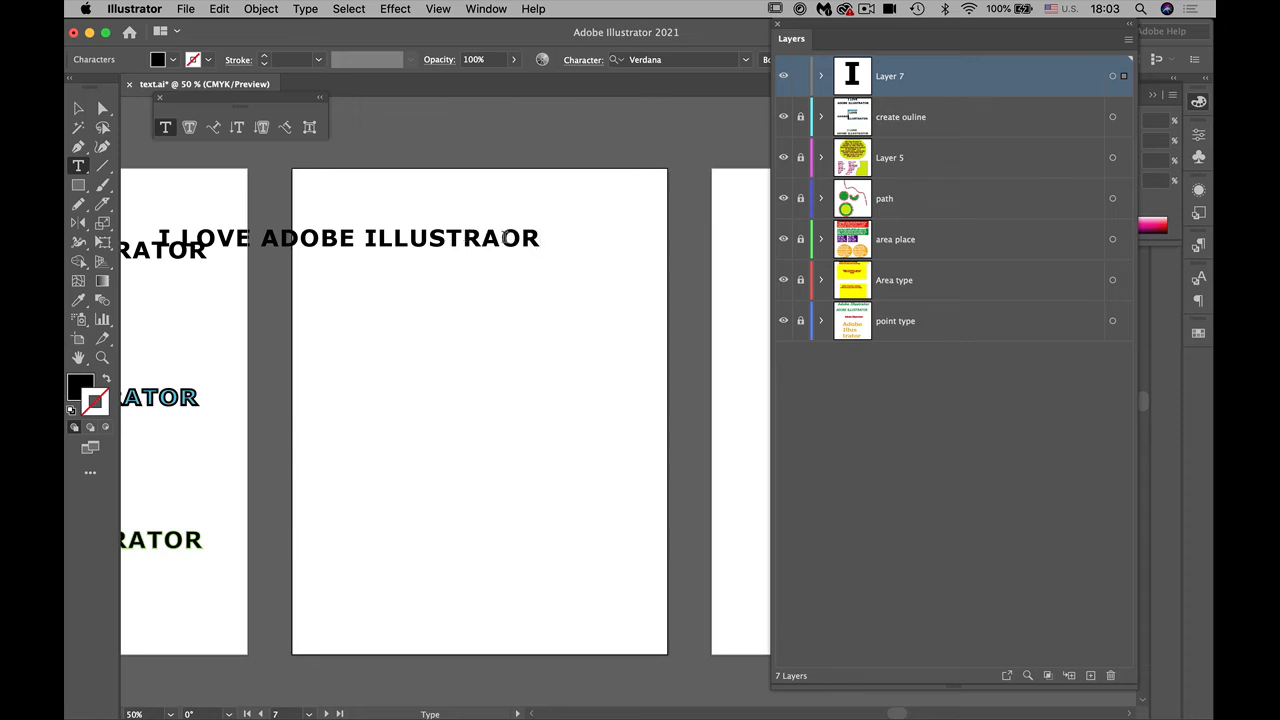
left_click_drag(501, 238, 543, 238)
type("T")
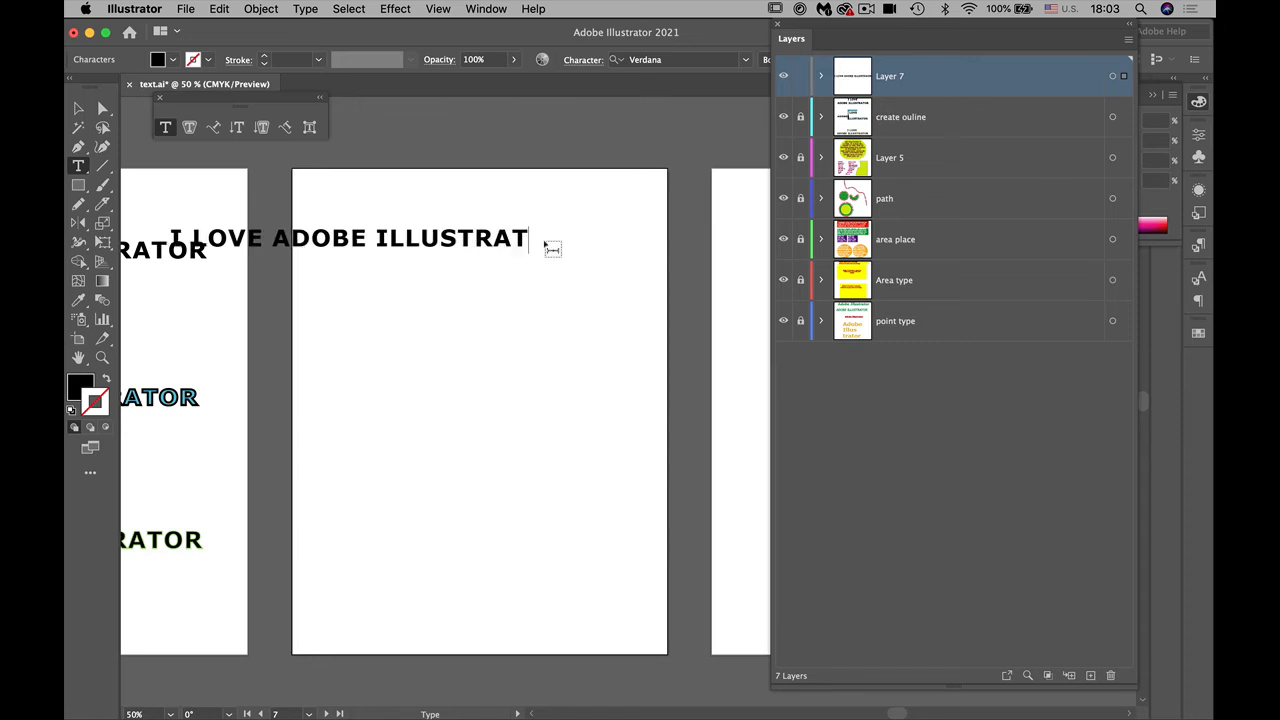
type("OT")
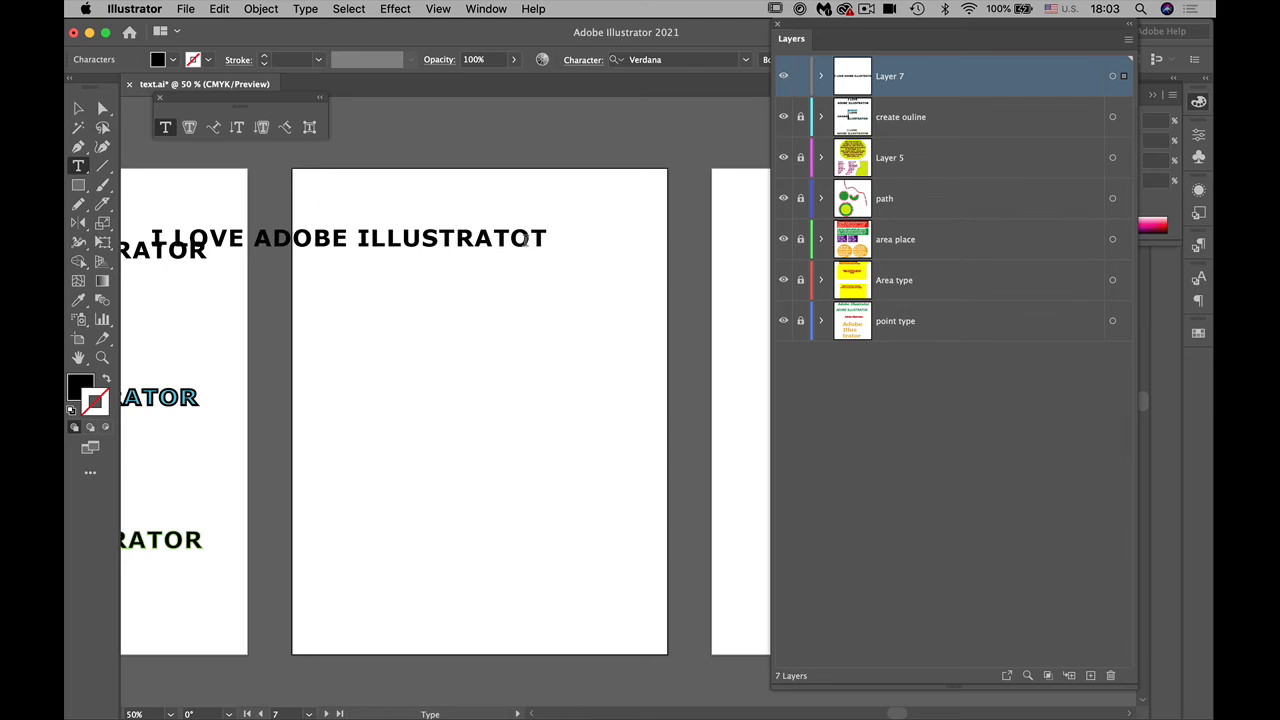
left_click_drag(546, 238, 537, 234)
type("R")
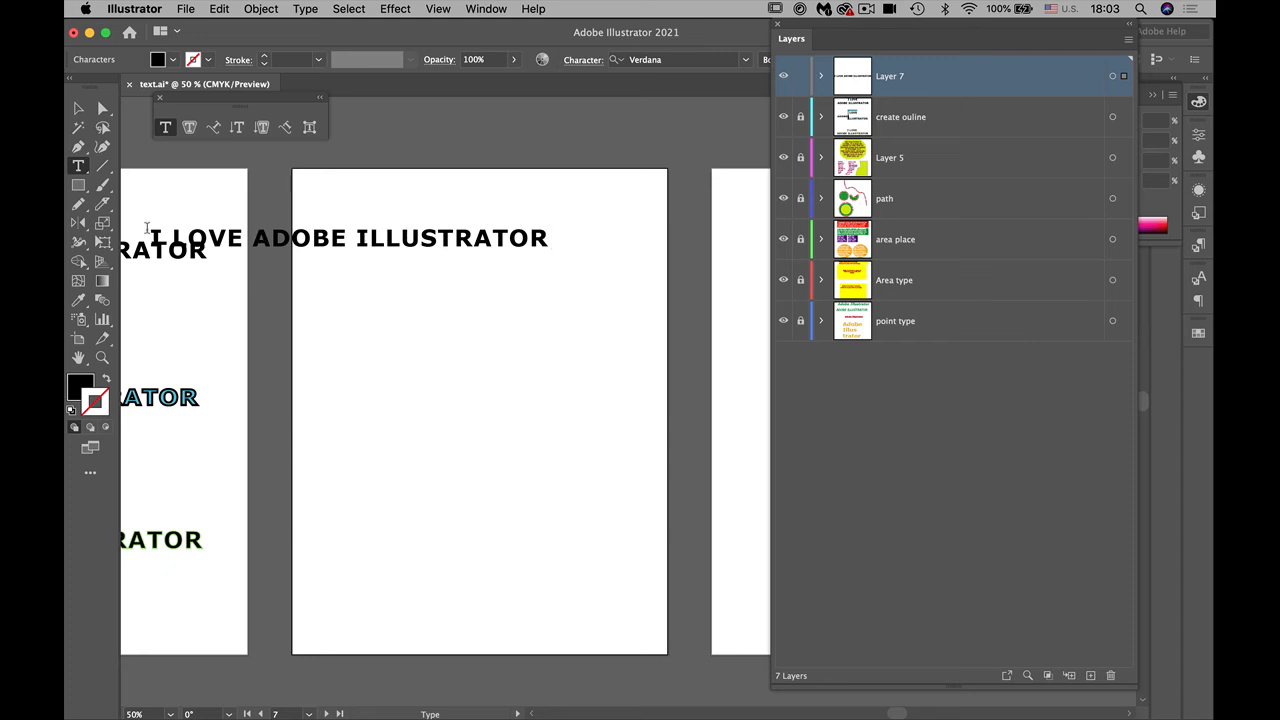
Step: Move the new text line right so that it is centred across the seventh artboard
left_click(78, 107)
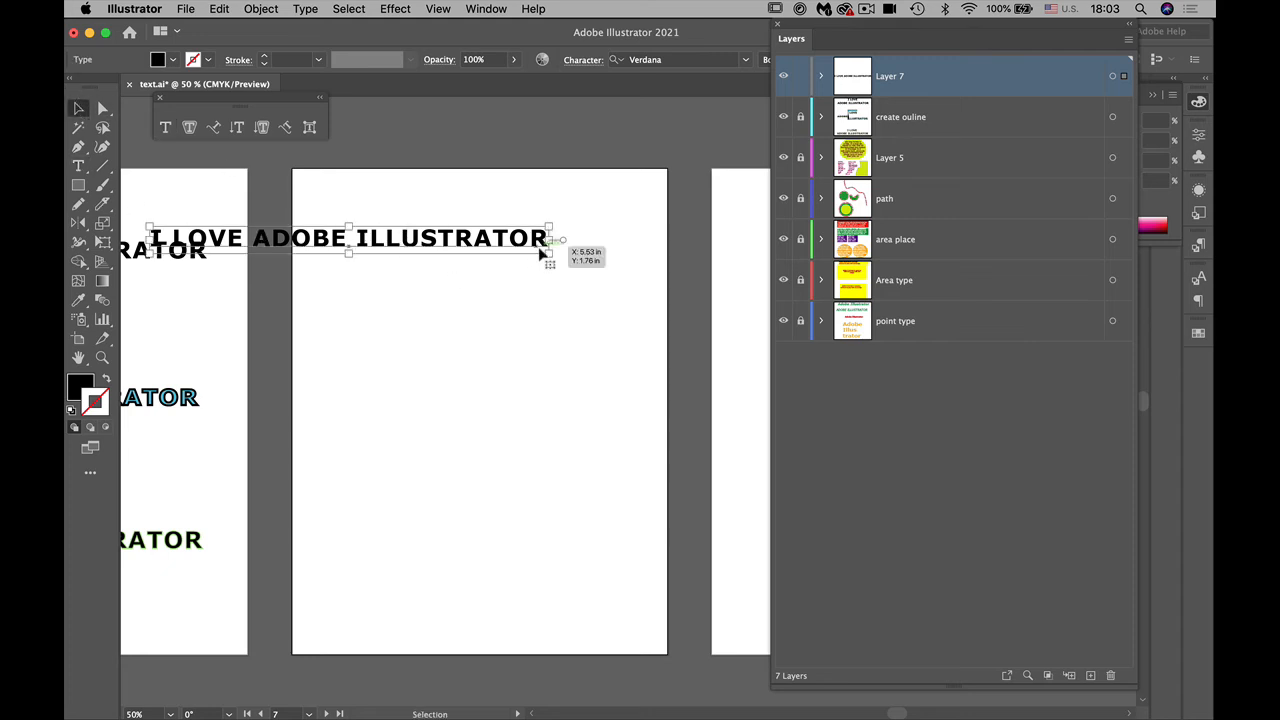
left_click_drag(190, 238, 320, 244)
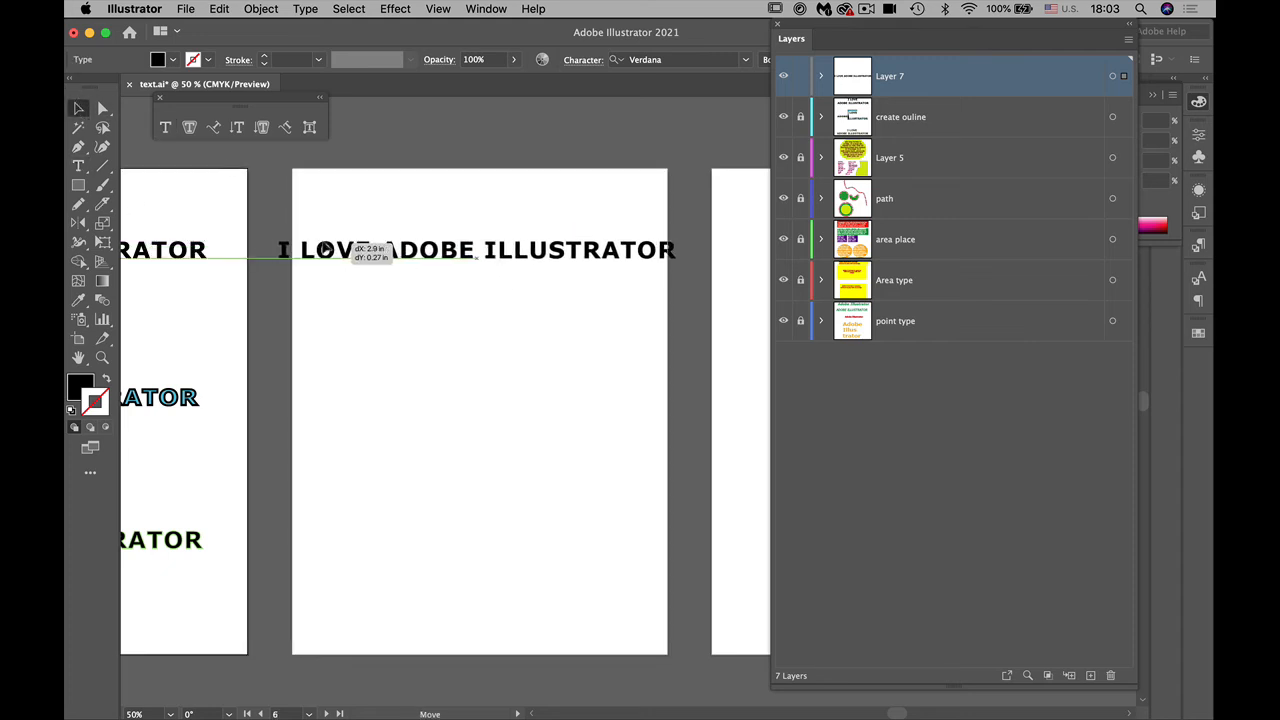
Step: Break the point type on the seventh artboard into two lines, "I LOVE" above "ADOBE ILLUSTRATOR"
left_click(84, 164)
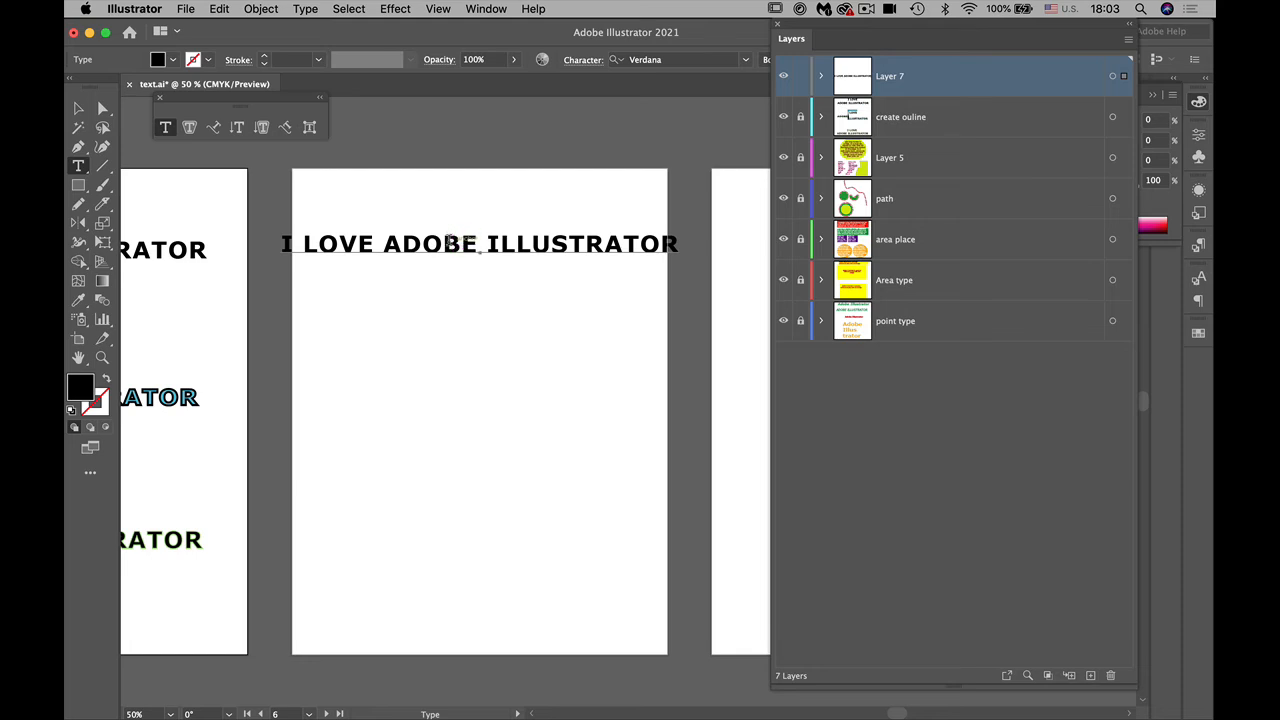
left_click(449, 242)
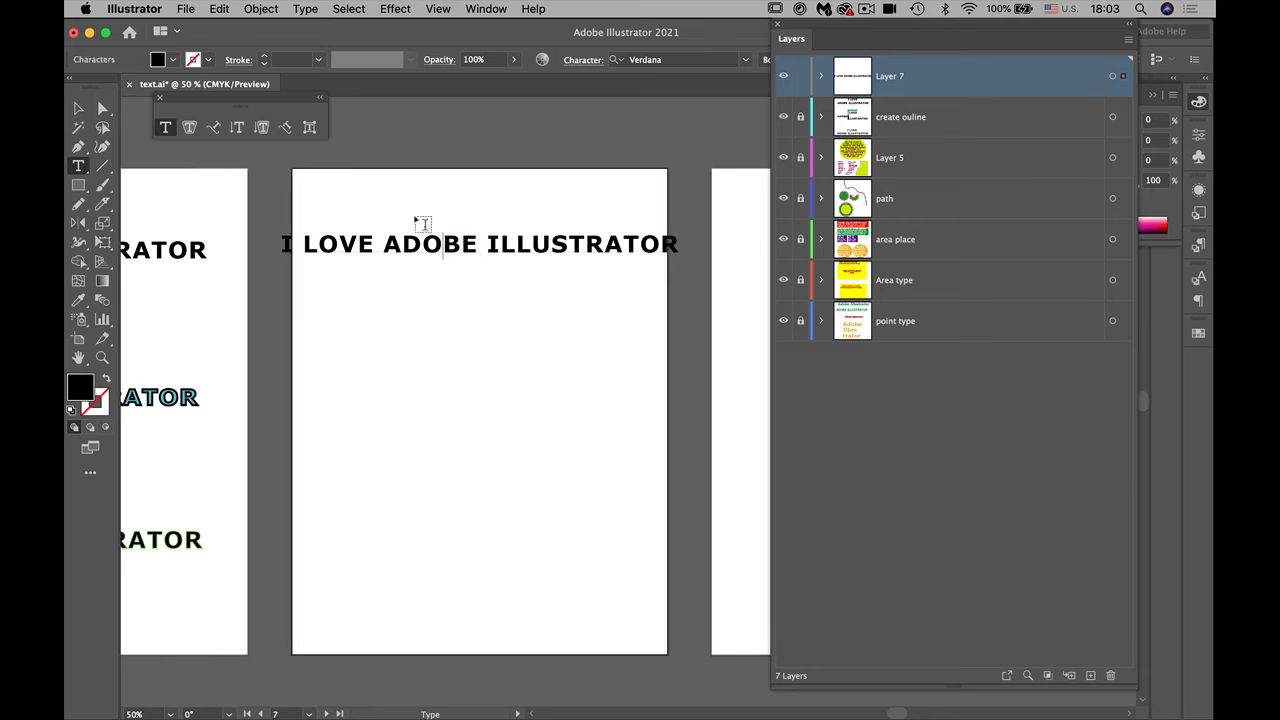
left_click(78, 107)
mouse_move(413, 242)
left_mouse_down()
mouse_move(396, 241)
mouse_move(412, 244)
left_mouse_up()
left_click(78, 165)
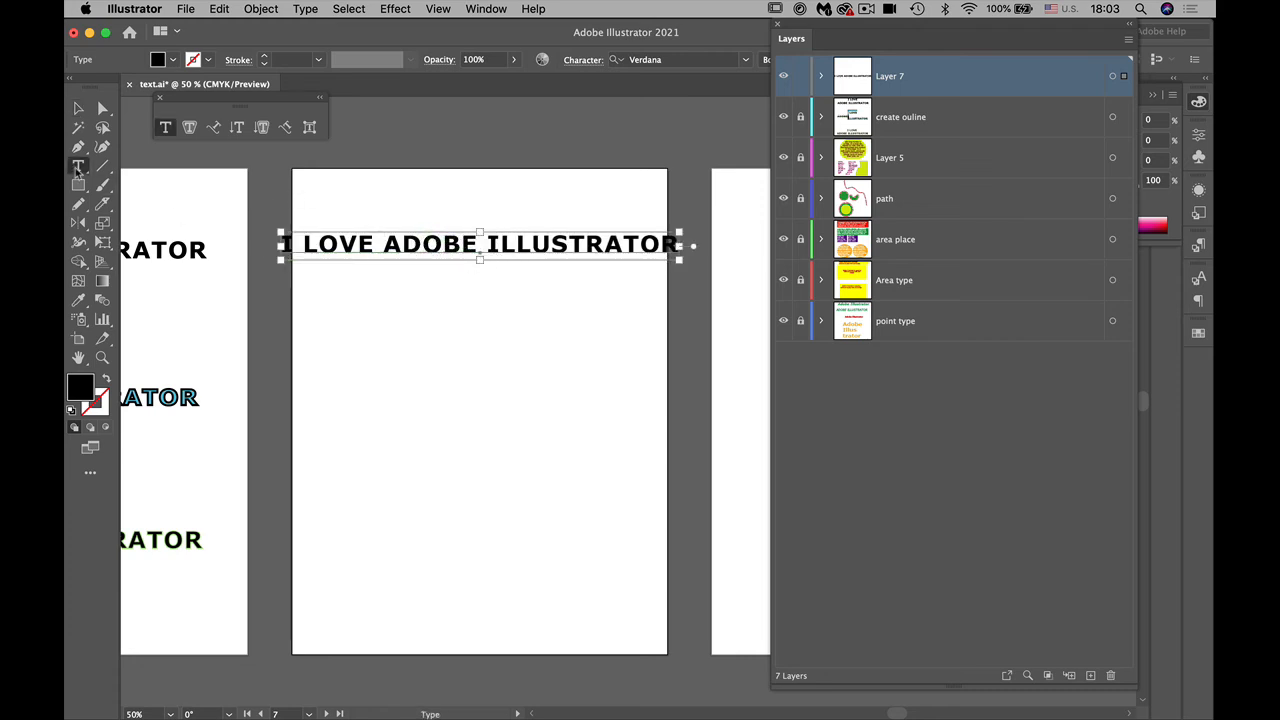
left_click(381, 246)
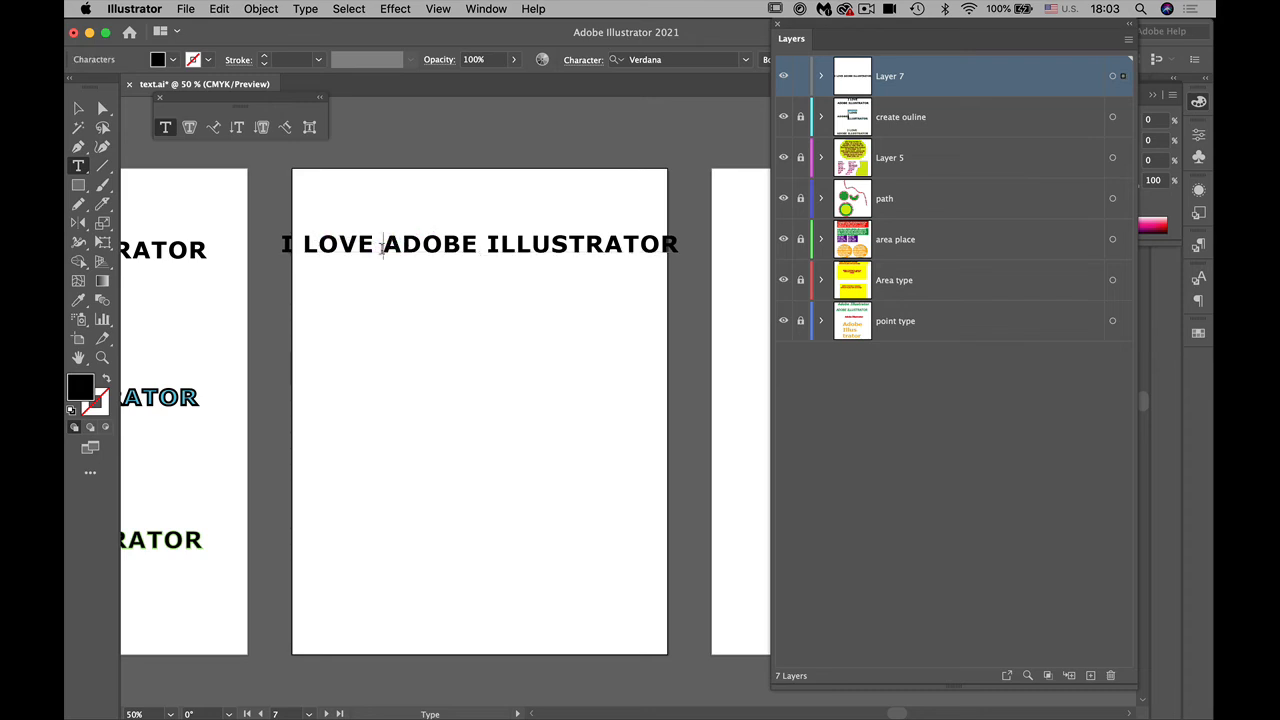
key("Return")
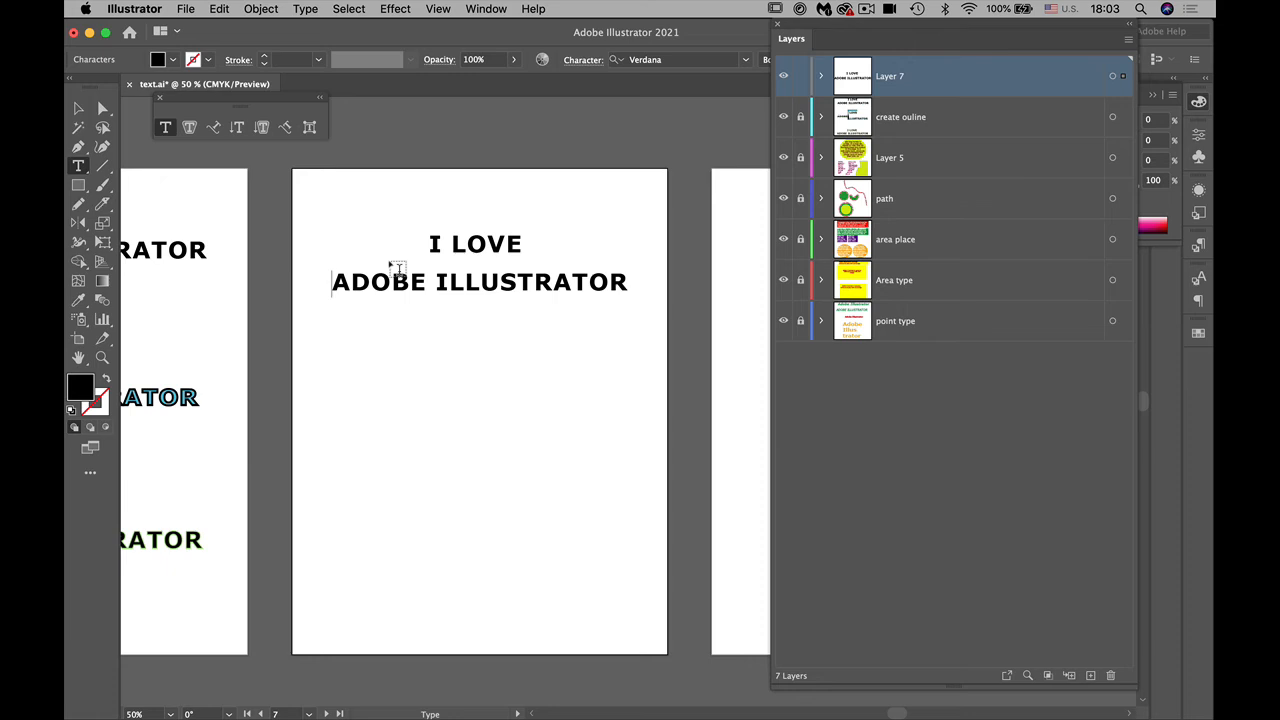
Step: Place a duplicate of the two-line text below the original on the seventh artboard
left_click(78, 107)
left_click_drag(436, 243, 460, 417)
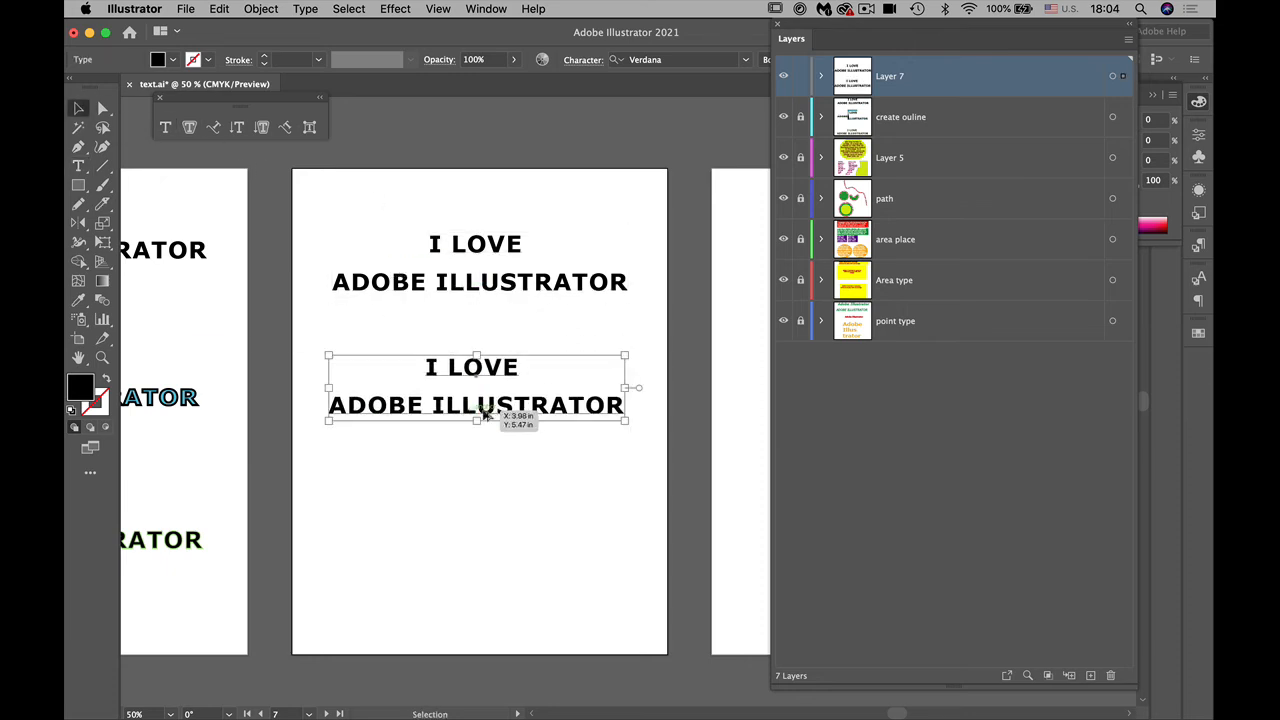
left_click(535, 523)
Step: With the Touch Type tool, stretch and tilt the lower copy's first "I", then raise the "O" and lower the "V" of "LOVE"
key("super+equal")
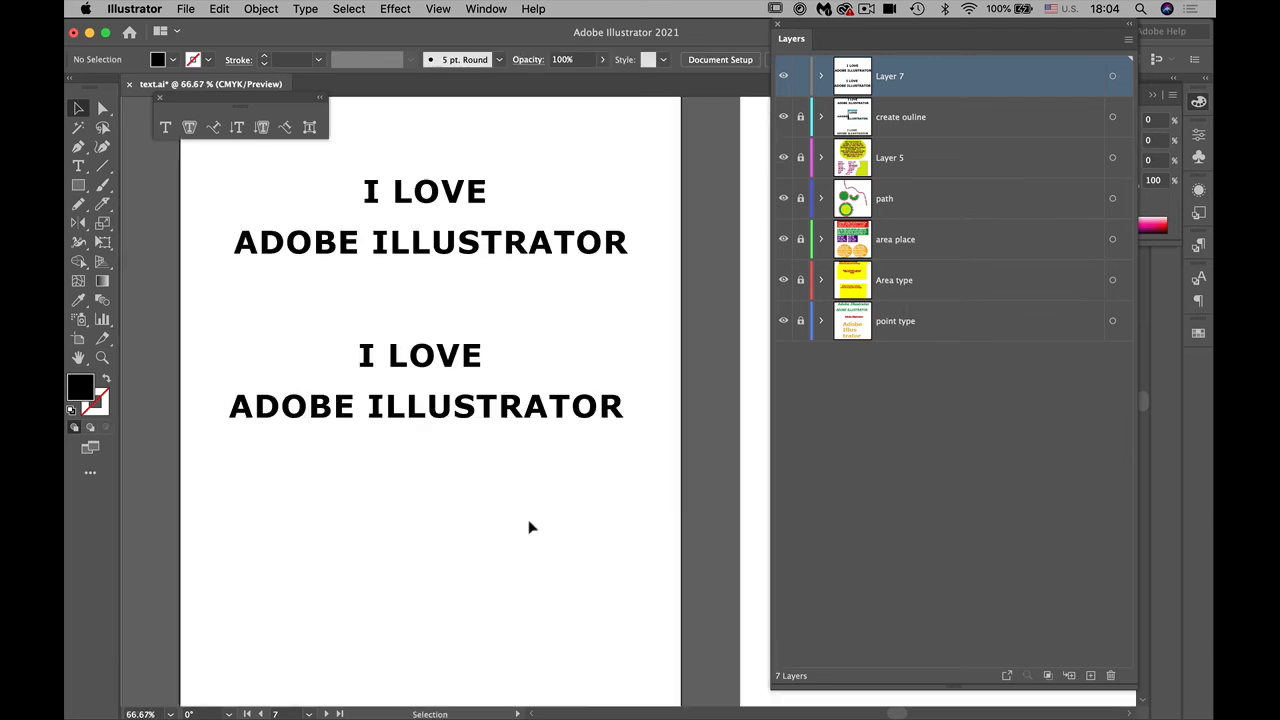
left_click_drag(515, 556, 518, 545)
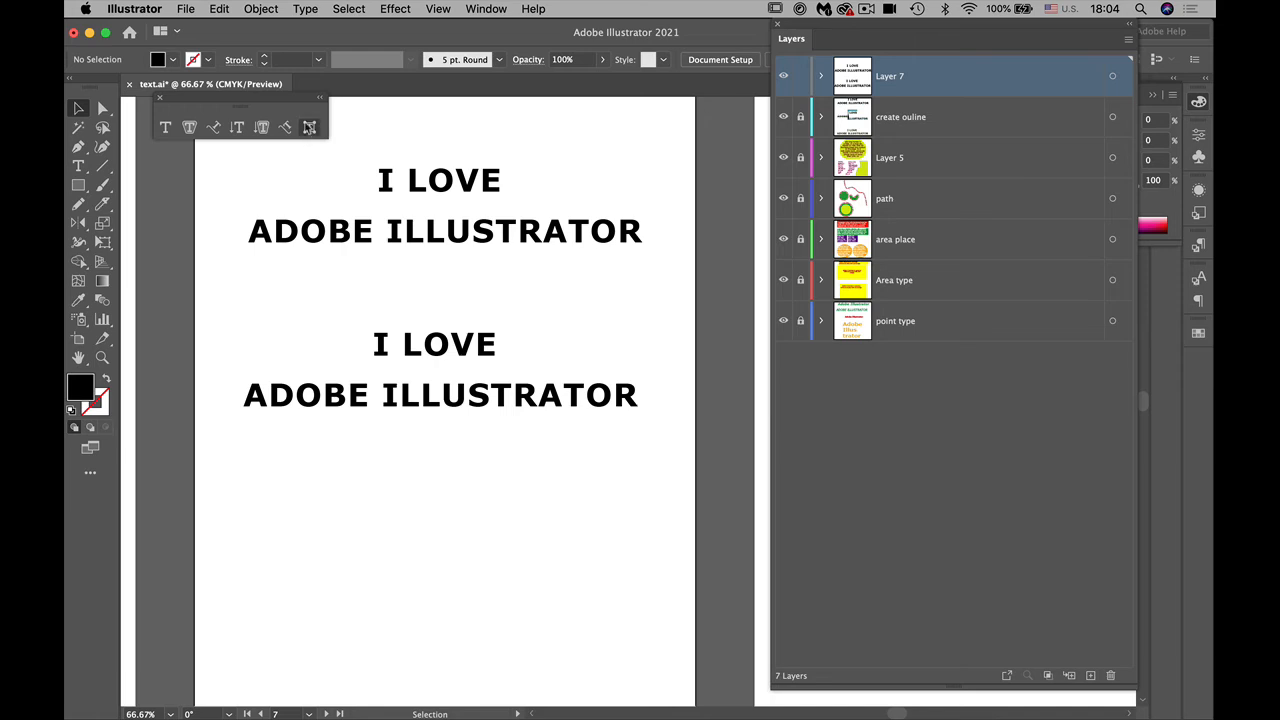
left_click(309, 127)
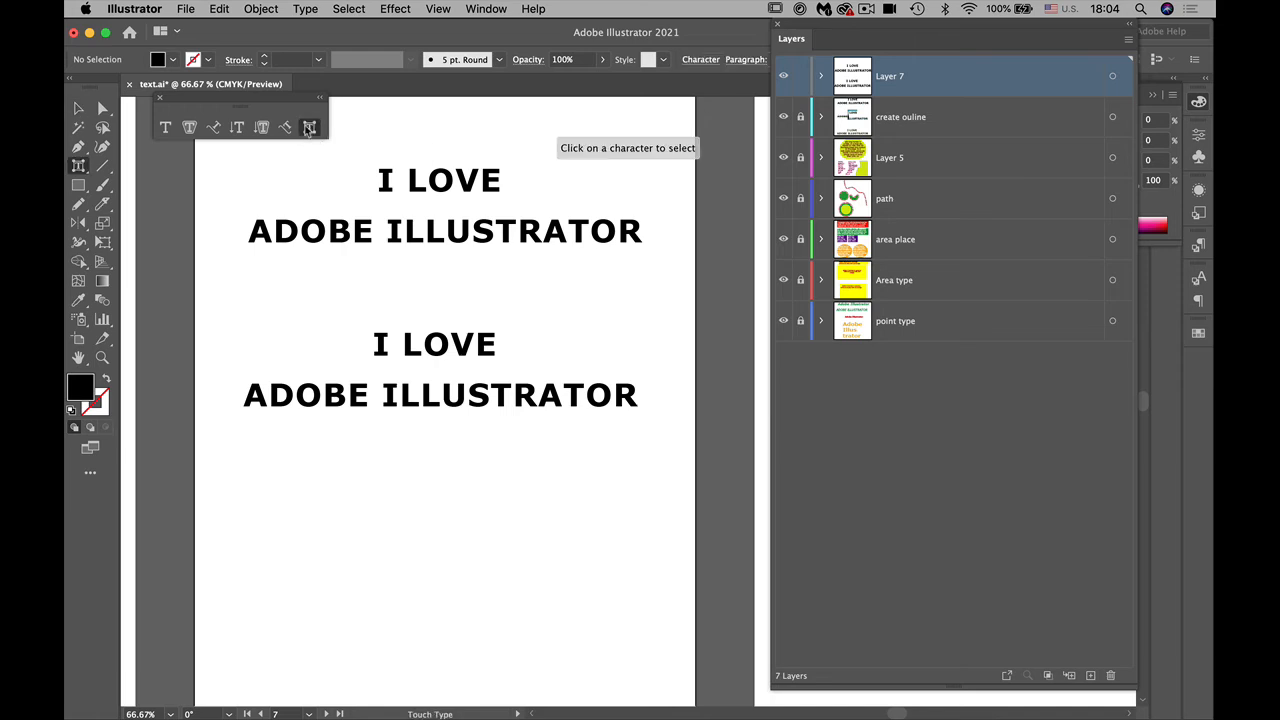
left_click(377, 343)
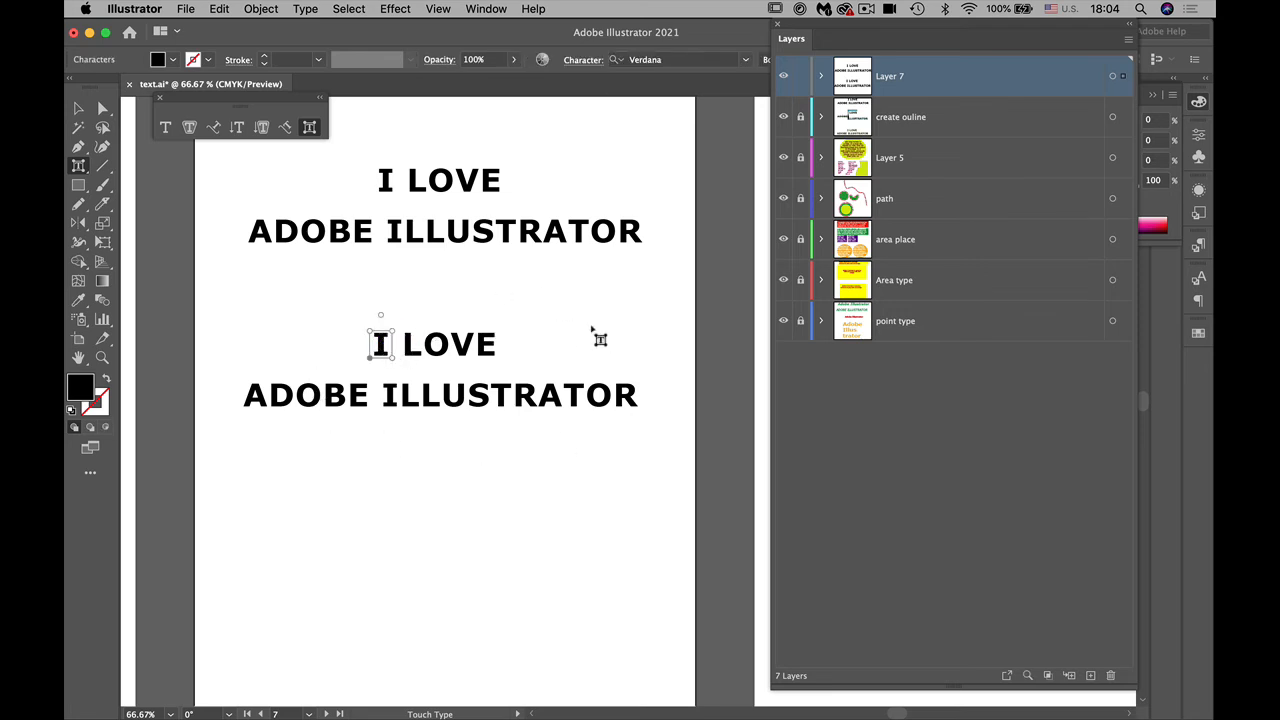
left_click_drag(369, 329, 394, 264)
left_click_drag(430, 367, 507, 364)
left_click(474, 358)
left_click(498, 365)
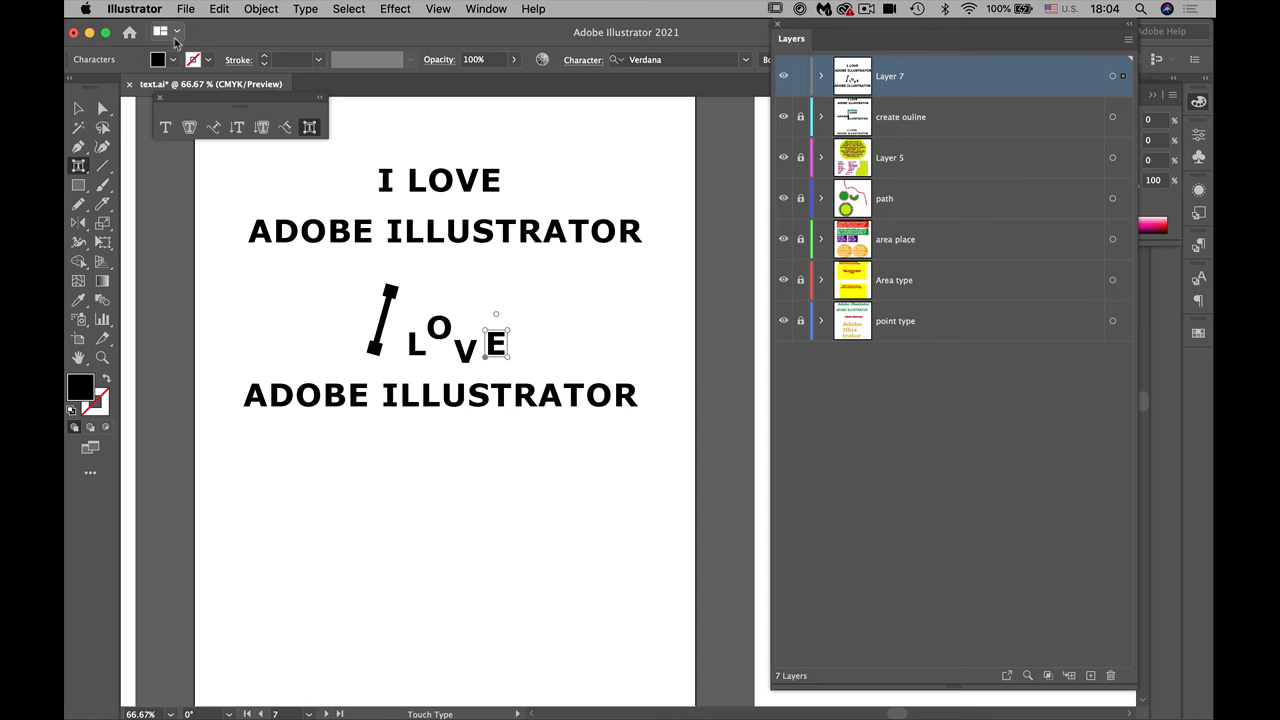
Step: Fill the "E" of "LOVE" and the tilted "I" in the lower text with the dark red swatch C=15 M=100 Y=90 K=10
left_click(173, 59)
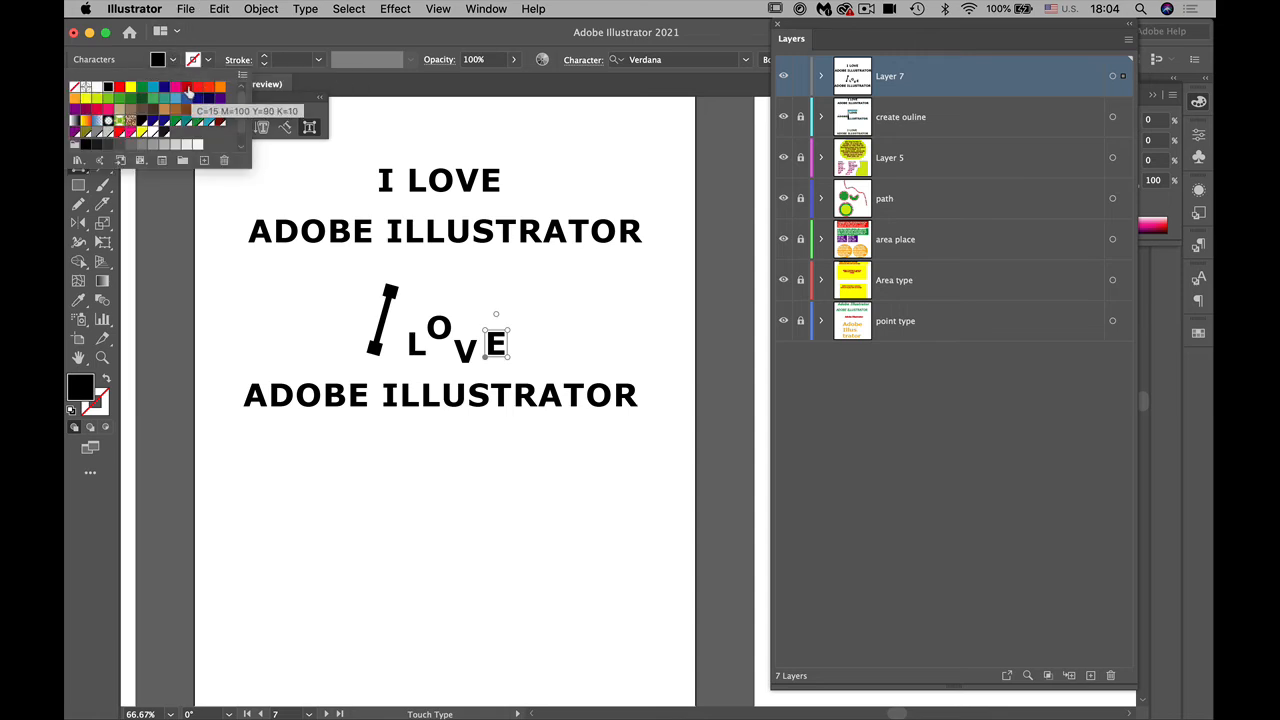
left_click(187, 88)
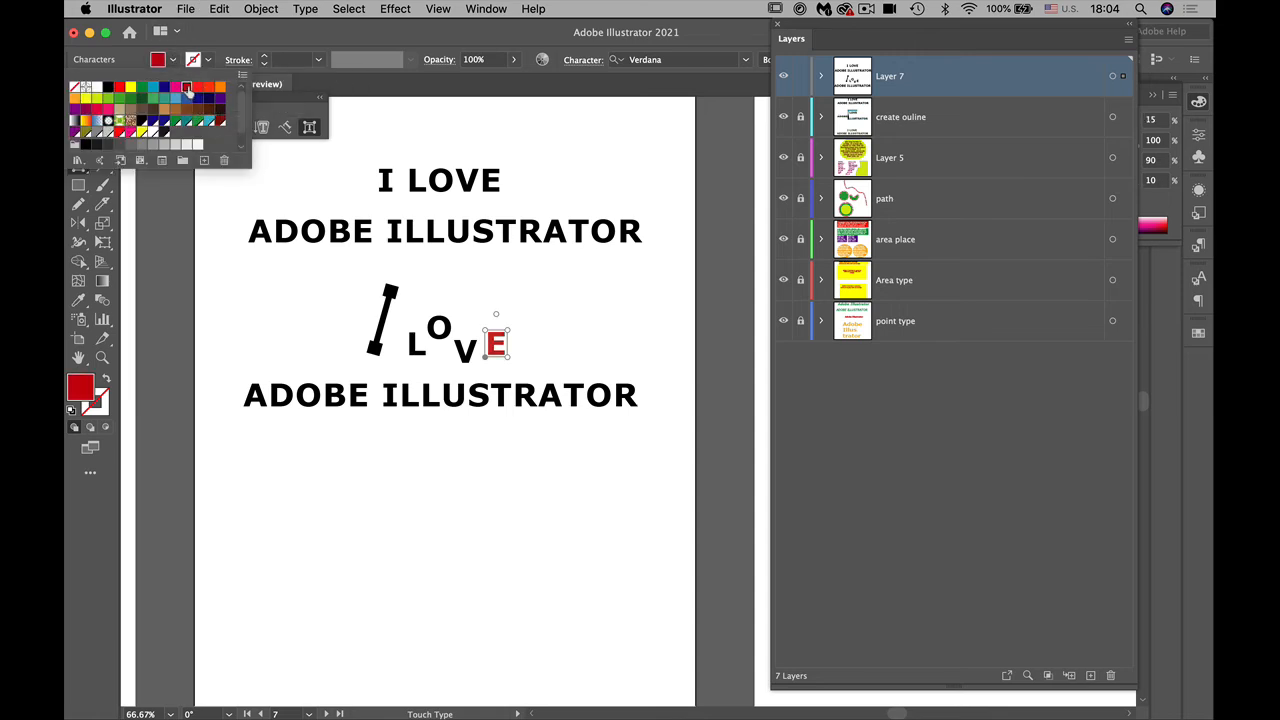
left_click(381, 339)
left_click(381, 340)
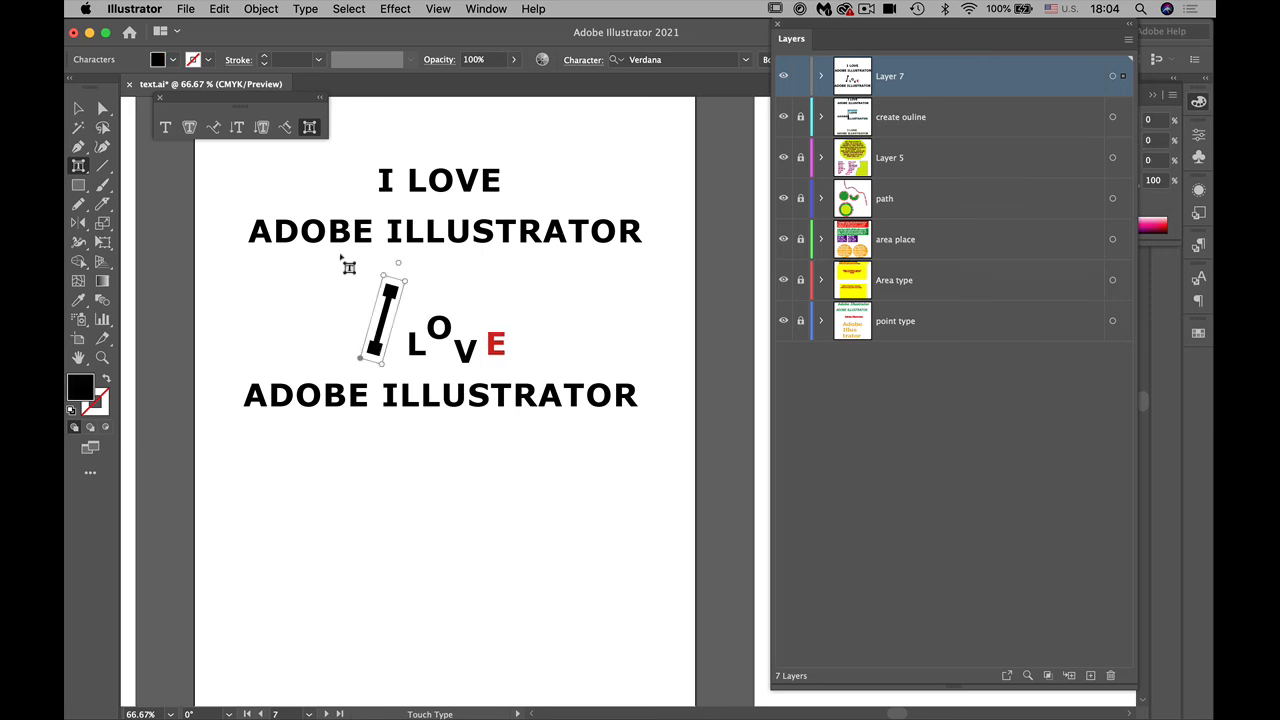
left_click(172, 59)
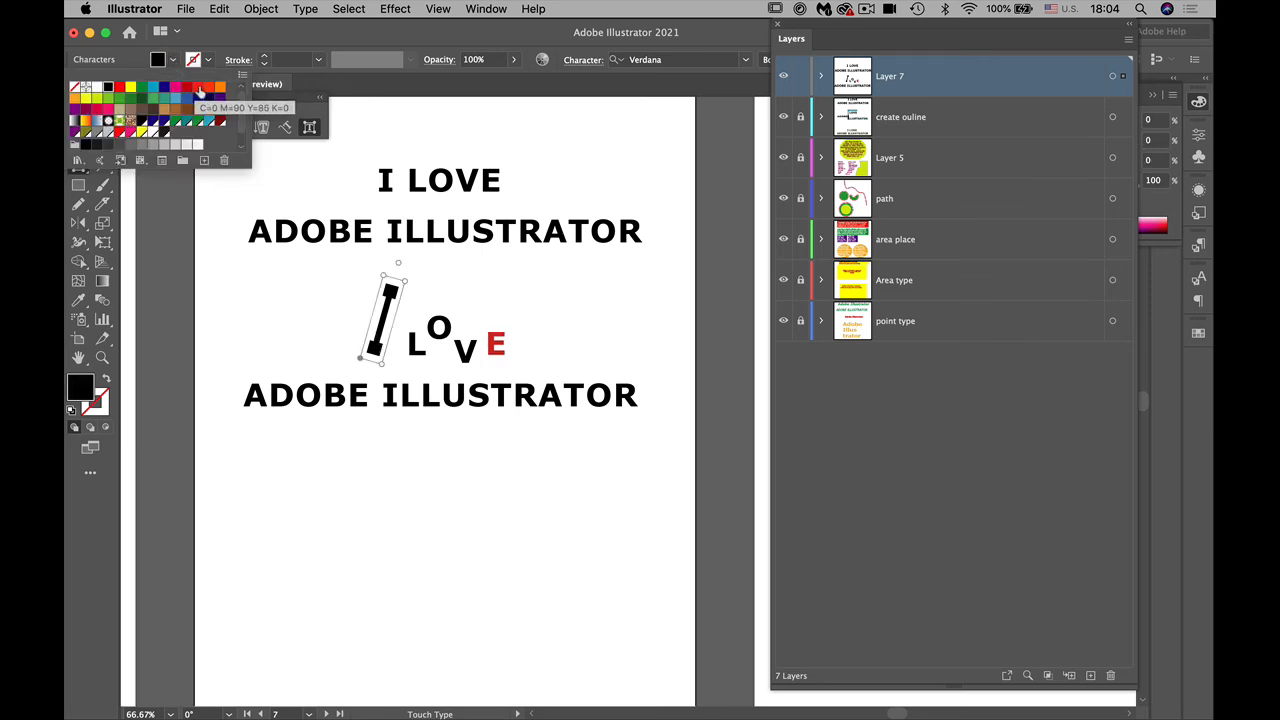
left_click(187, 90)
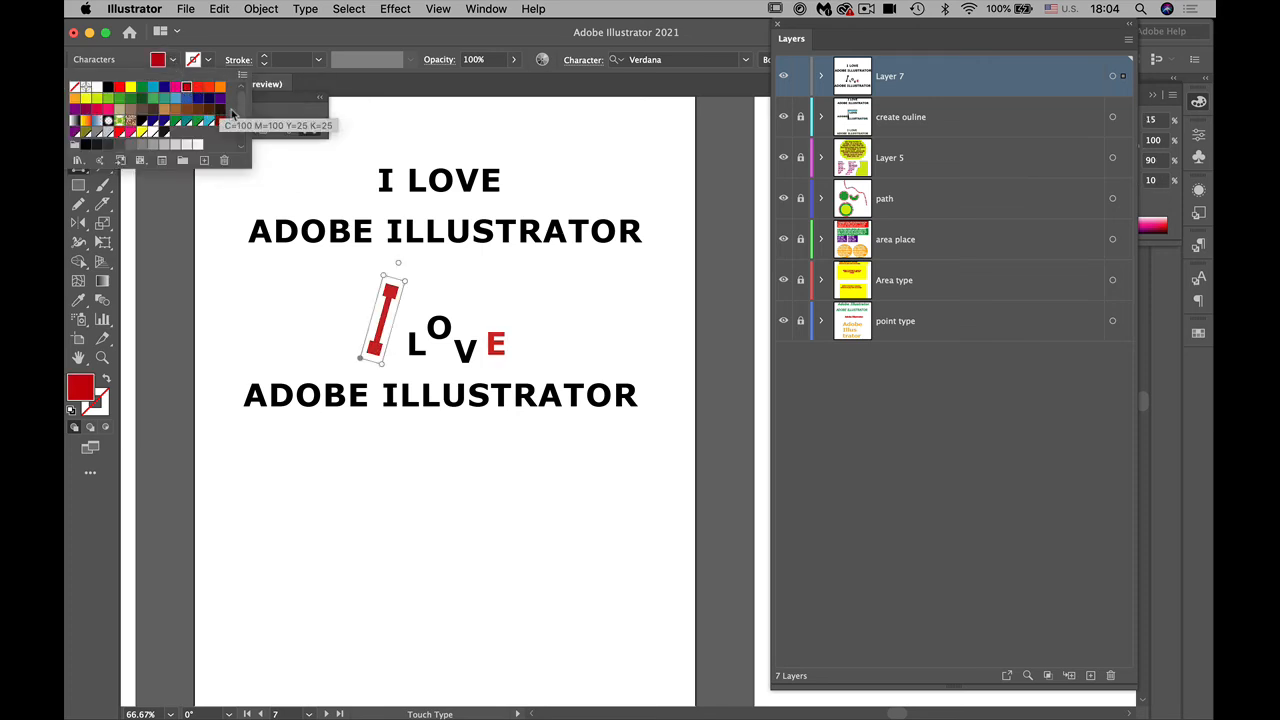
Step: Fill the raised "O" of the lower "LOVE" with the orange swatch C=0 M=50 Y=100 K=0
left_click(443, 334)
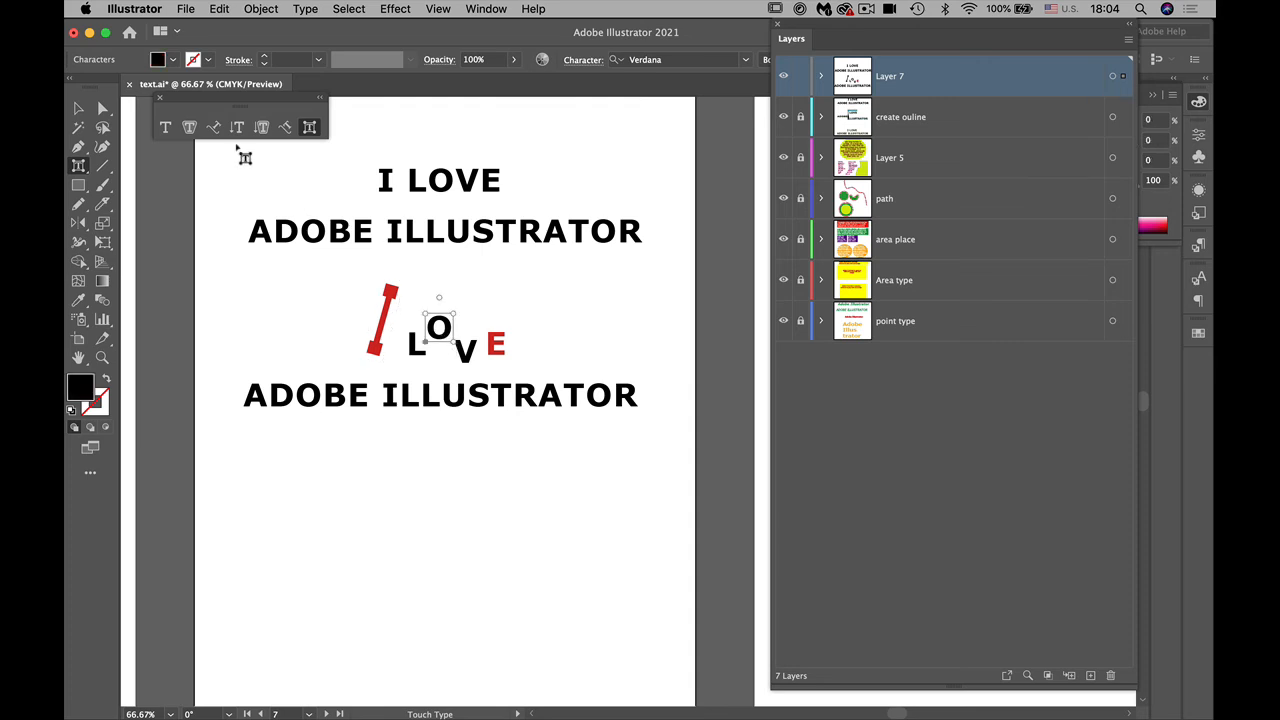
left_click(172, 59)
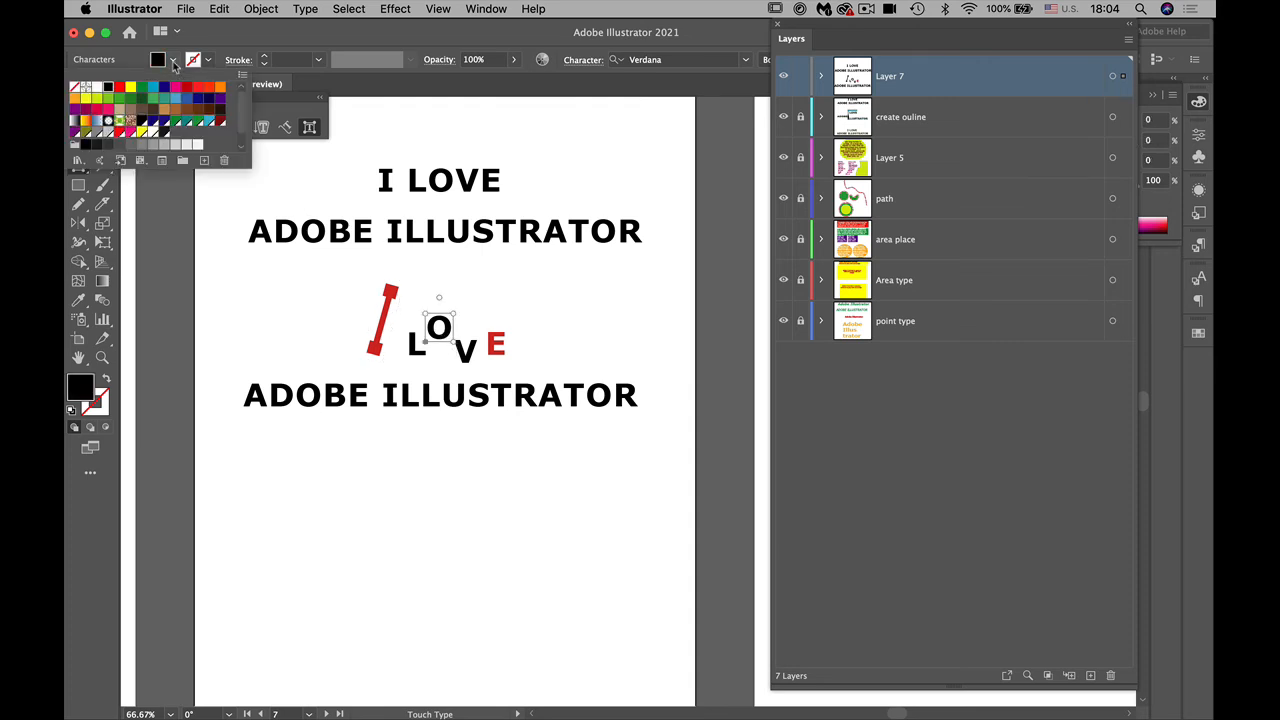
left_click(220, 92)
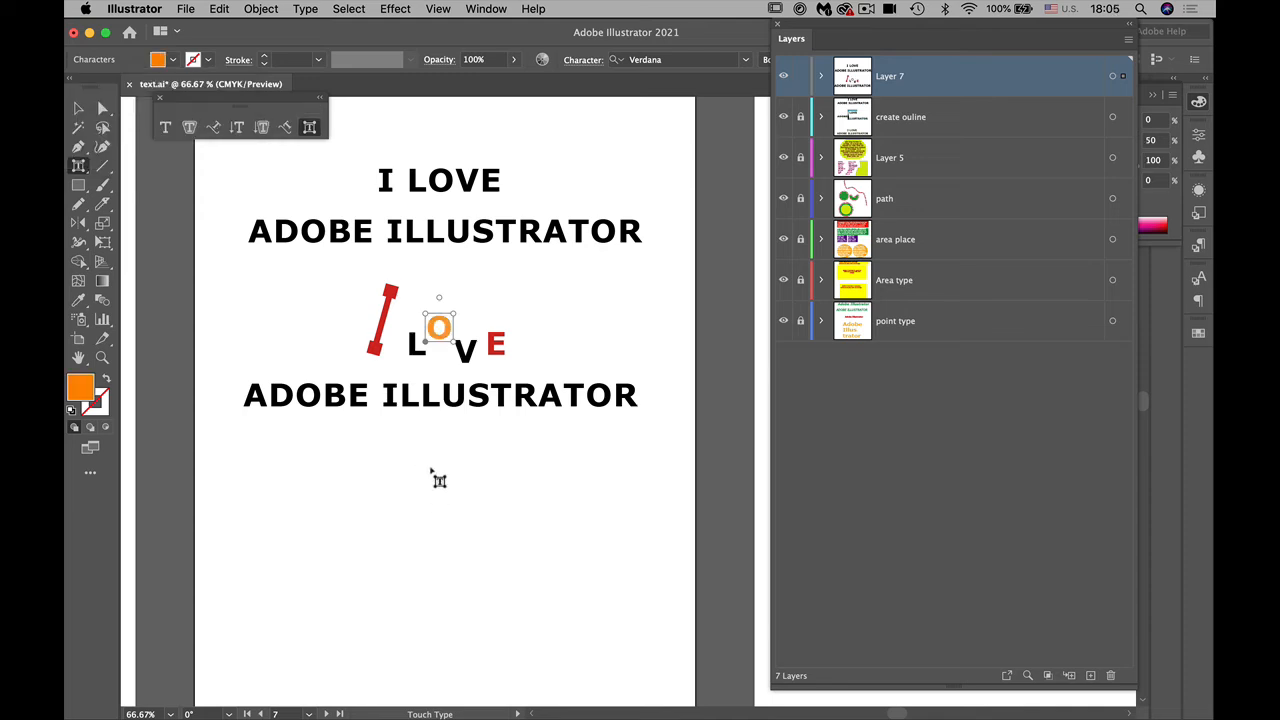
Step: Drop the letters I, L, L, U and S of the lower "ILLUSTRATOR" below the baseline, with I, L, L stacked vertically
left_click(398, 394)
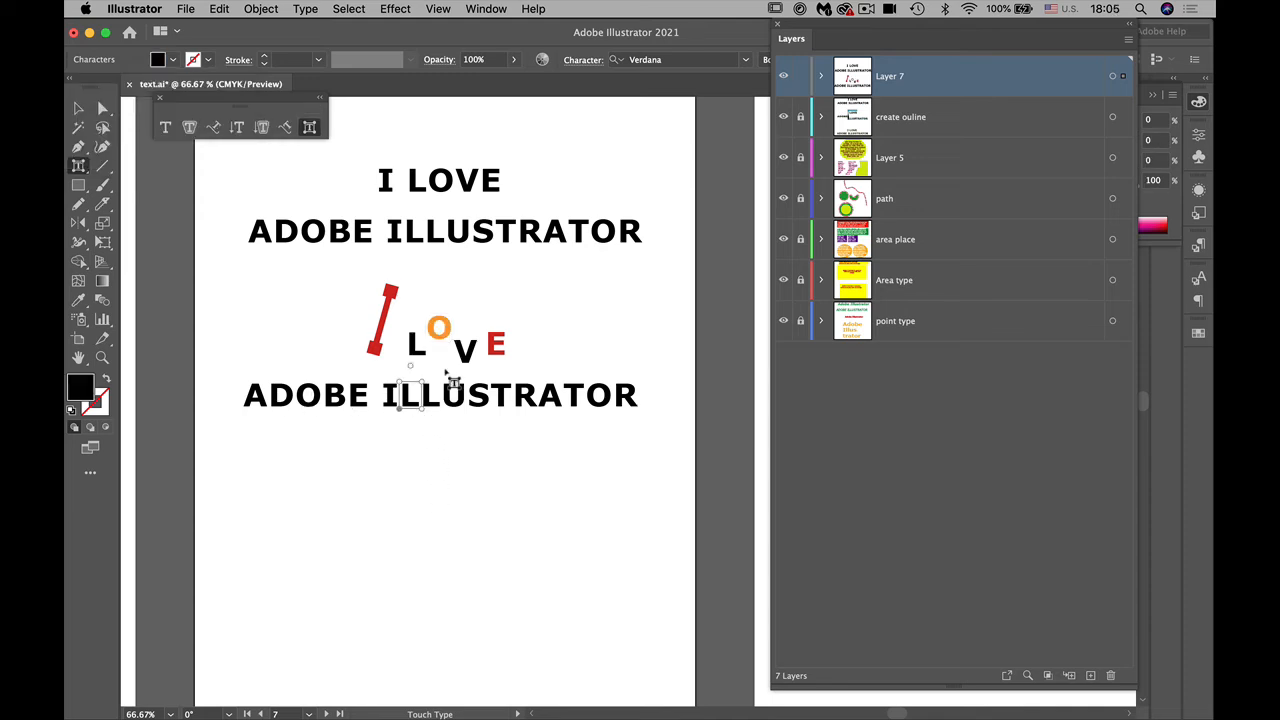
left_click_drag(389, 395, 398, 504)
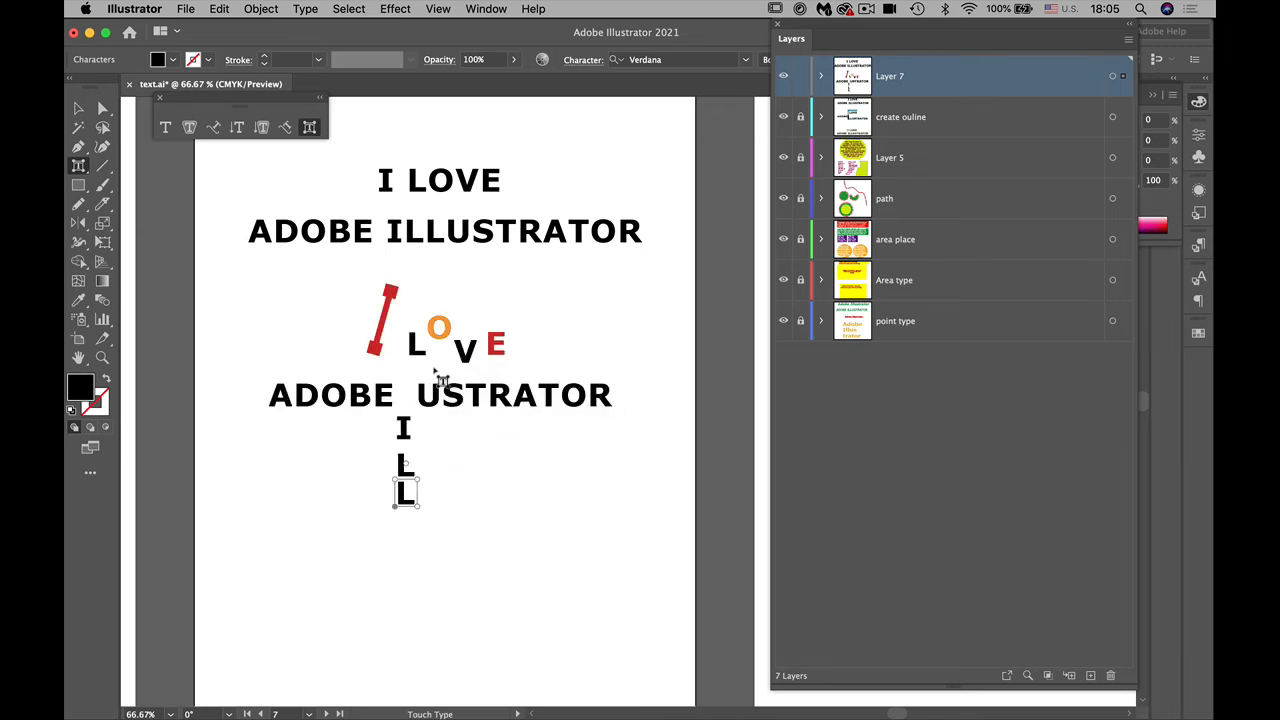
left_click_drag(430, 399, 431, 455)
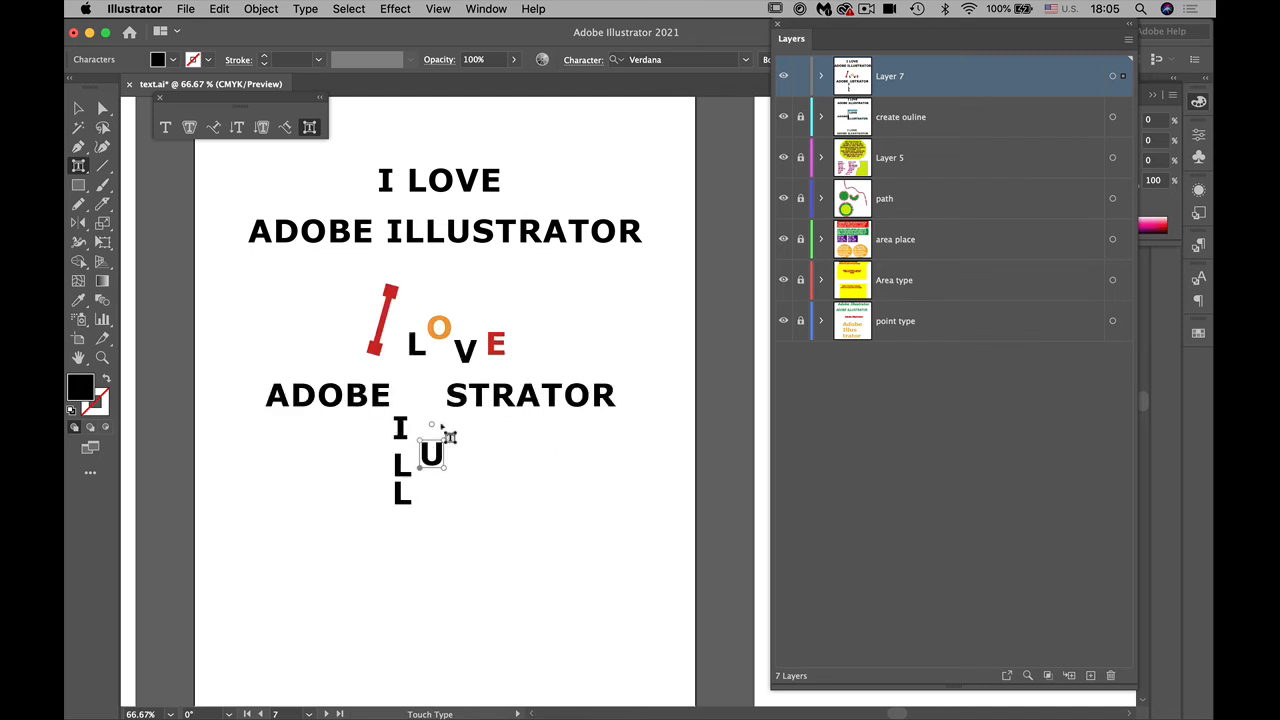
left_click(458, 394)
left_click(461, 400)
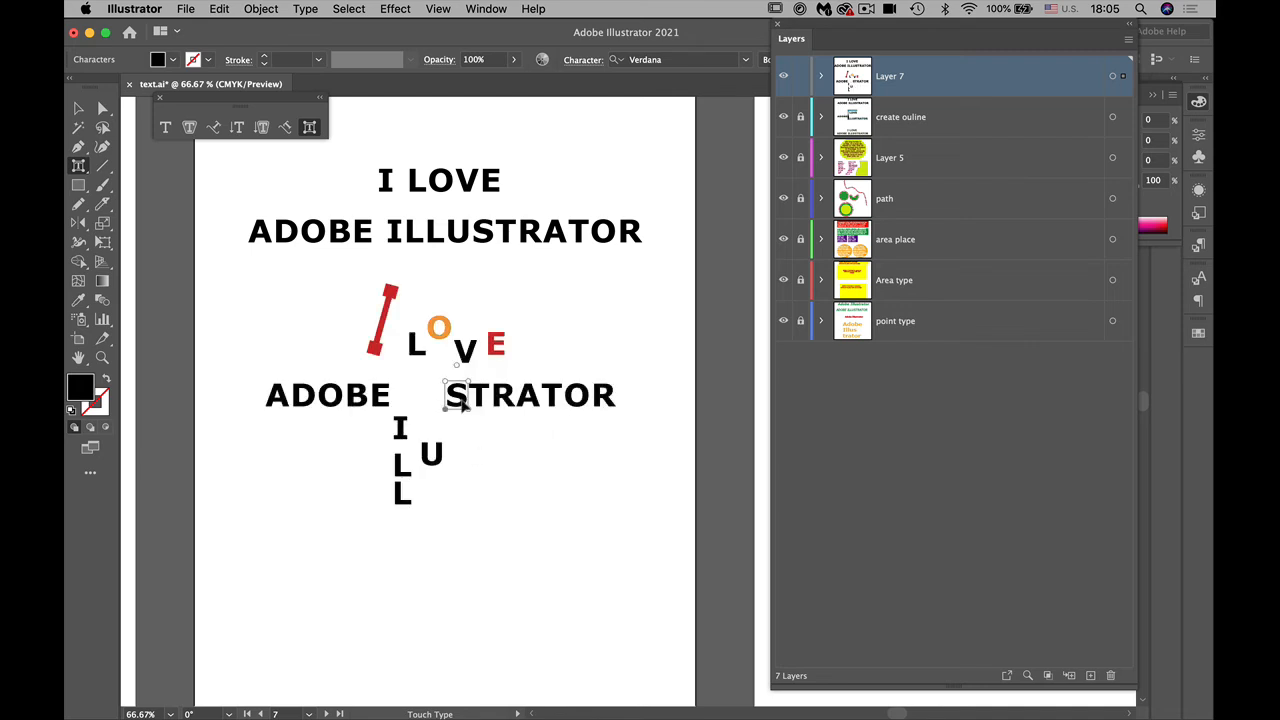
left_click_drag(461, 400, 487, 463)
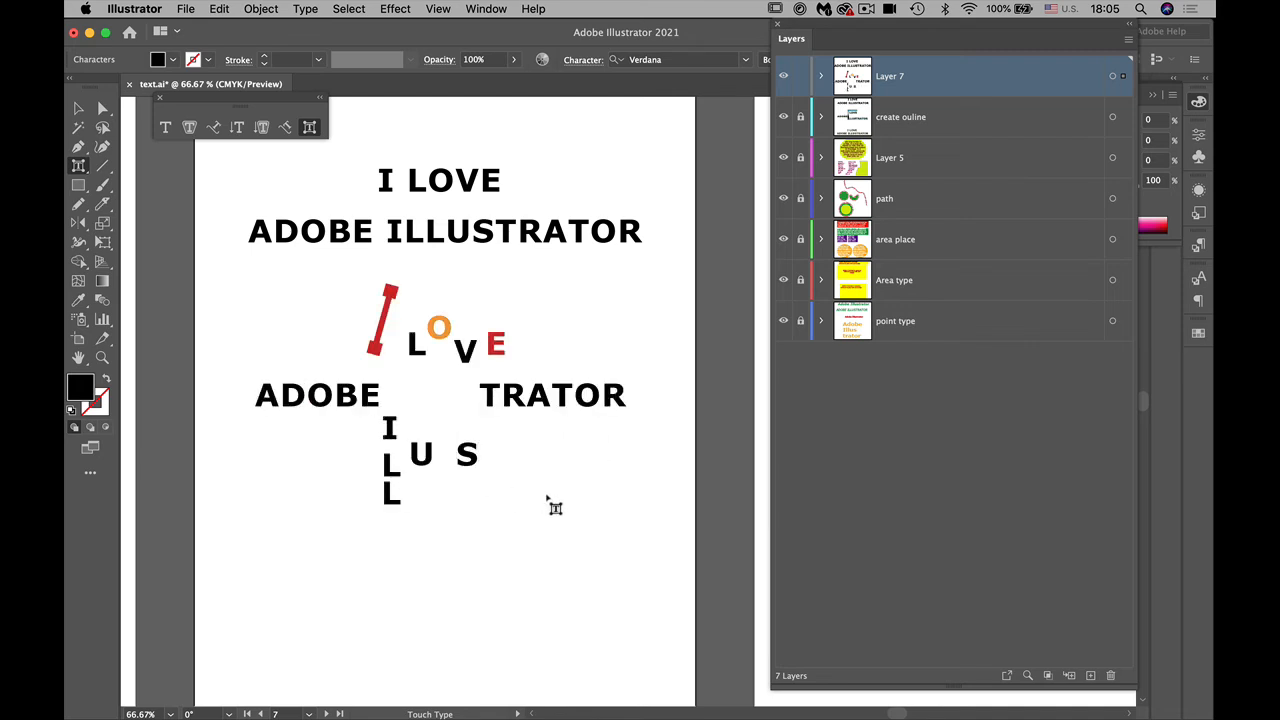
left_click(552, 506)
Step: Fill the dropped "S" of "ILLUSTRATOR" with the red swatch C=0 M=90 Y=85 K=0
left_click(485, 468)
left_click(173, 59)
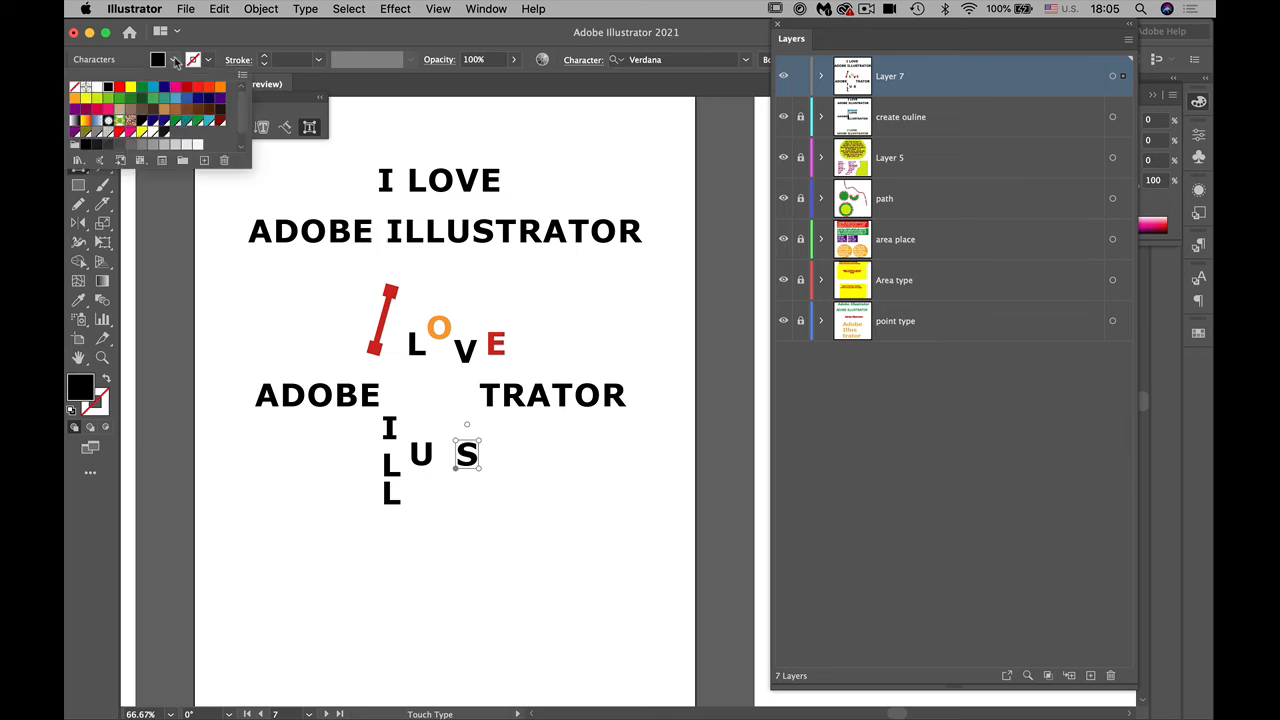
left_click(188, 89)
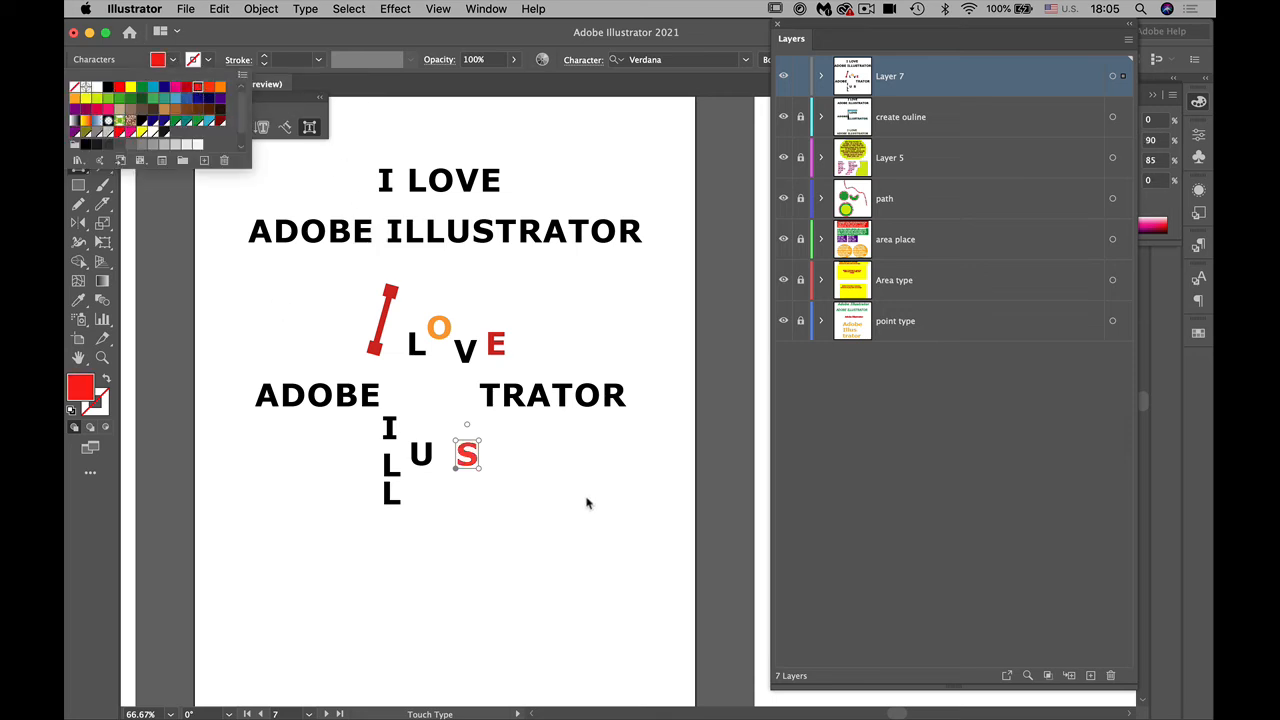
left_click(587, 503)
Step: Shift the whole customised text slightly down and right, and change its font to Acier BAT Text Noir with the Layers panel moved aside
left_click(79, 108)
mouse_move(376, 411)
left_mouse_down()
mouse_move(294, 441)
mouse_move(388, 478)
mouse_move(399, 498)
mouse_move(359, 443)
mouse_move(387, 431)
left_mouse_up()
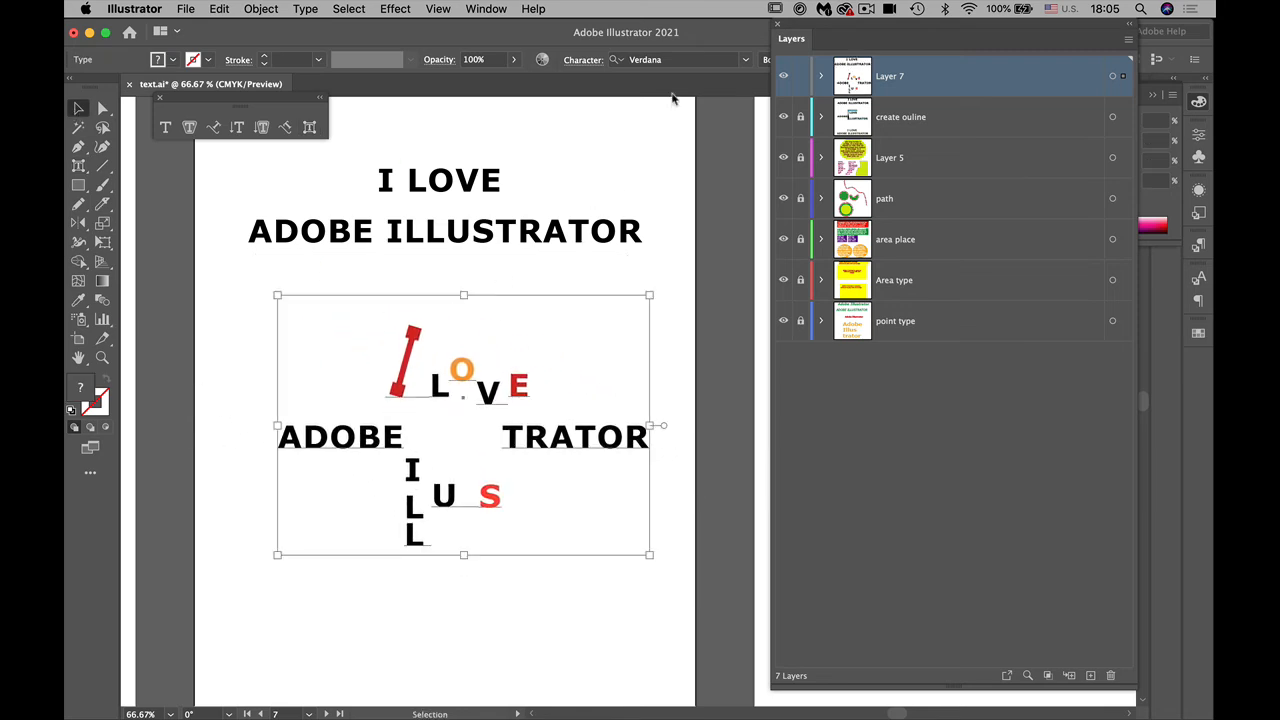
mouse_move(816, 37)
left_mouse_down()
mouse_move(1012, 123)
mouse_move(1165, 160)
left_mouse_up()
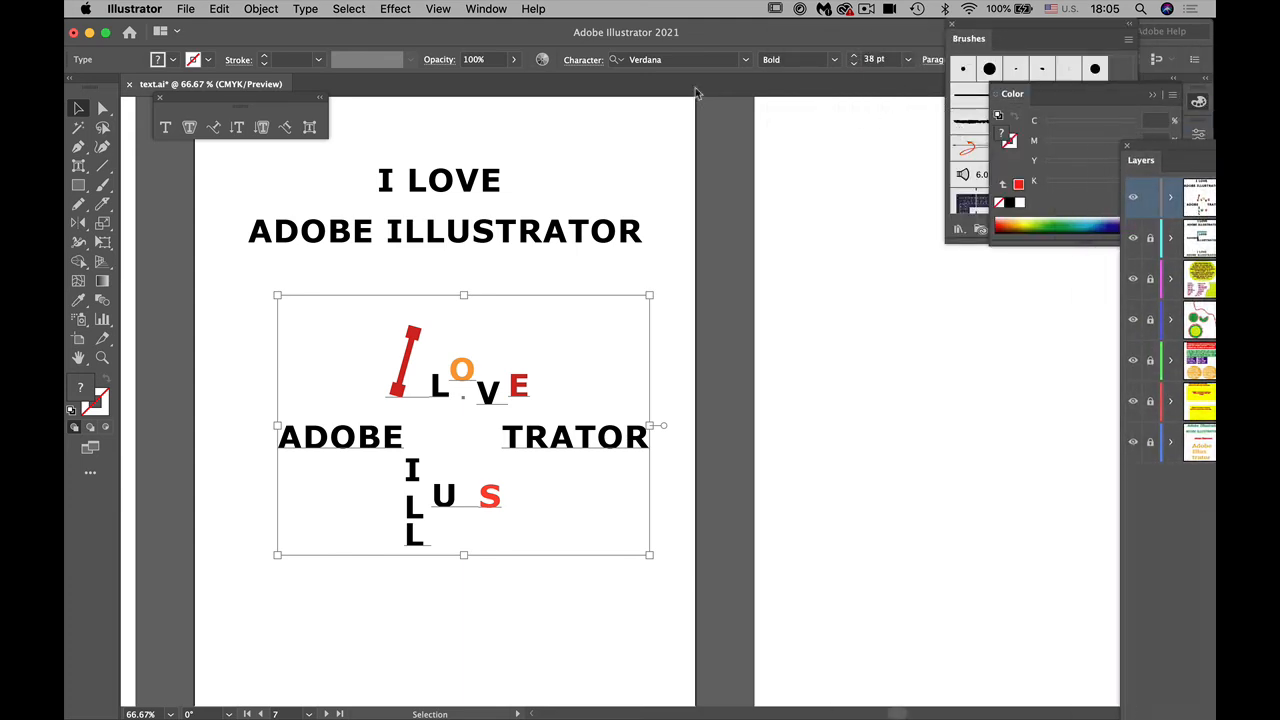
left_click(746, 60)
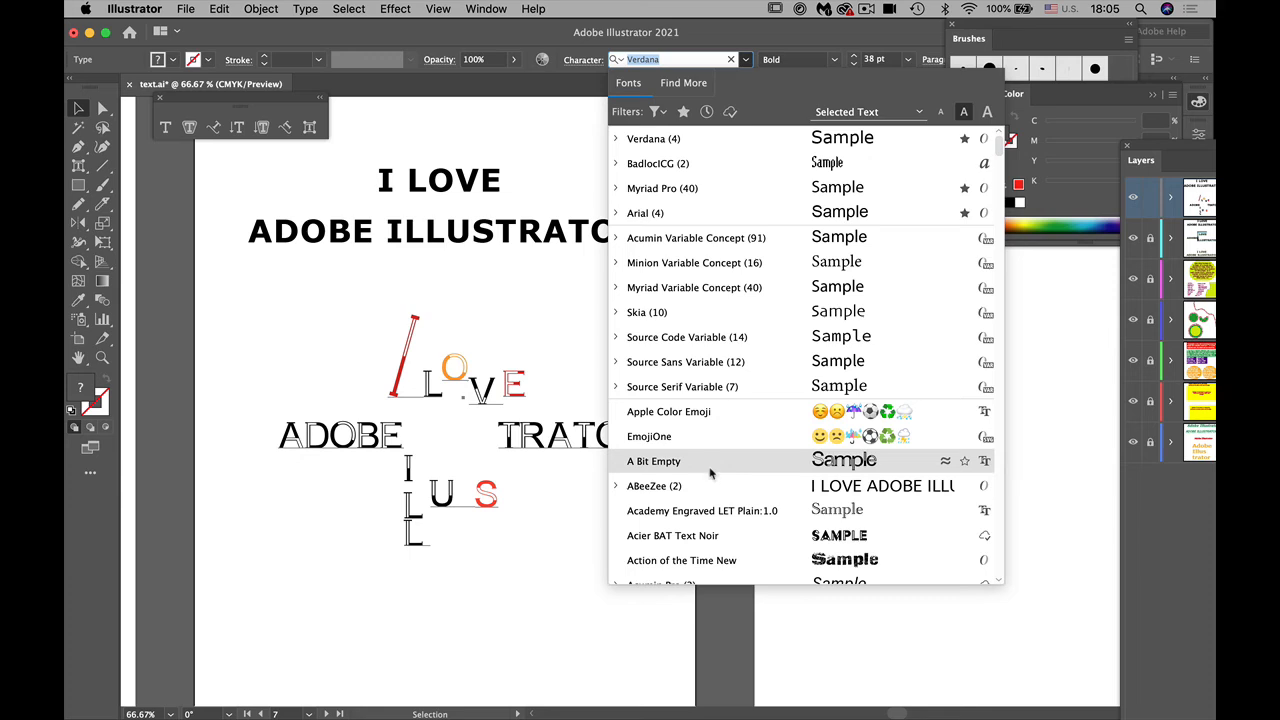
left_click(700, 538)
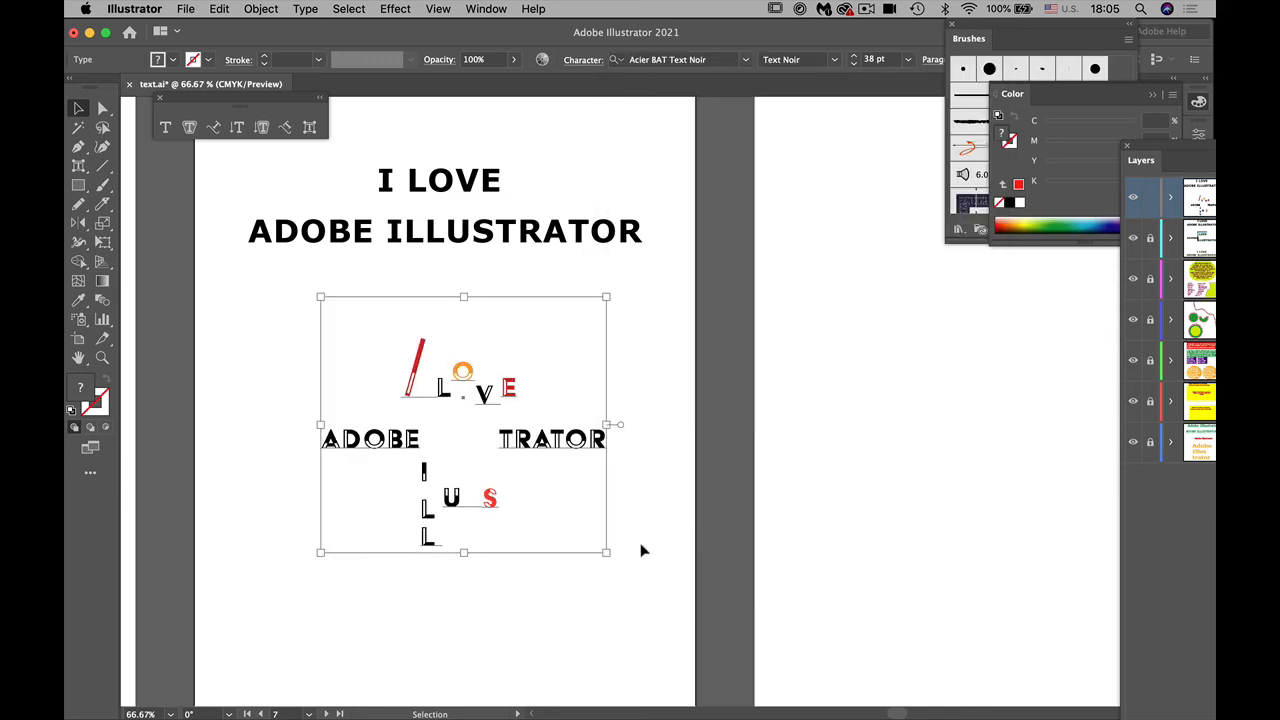
left_click(622, 598)
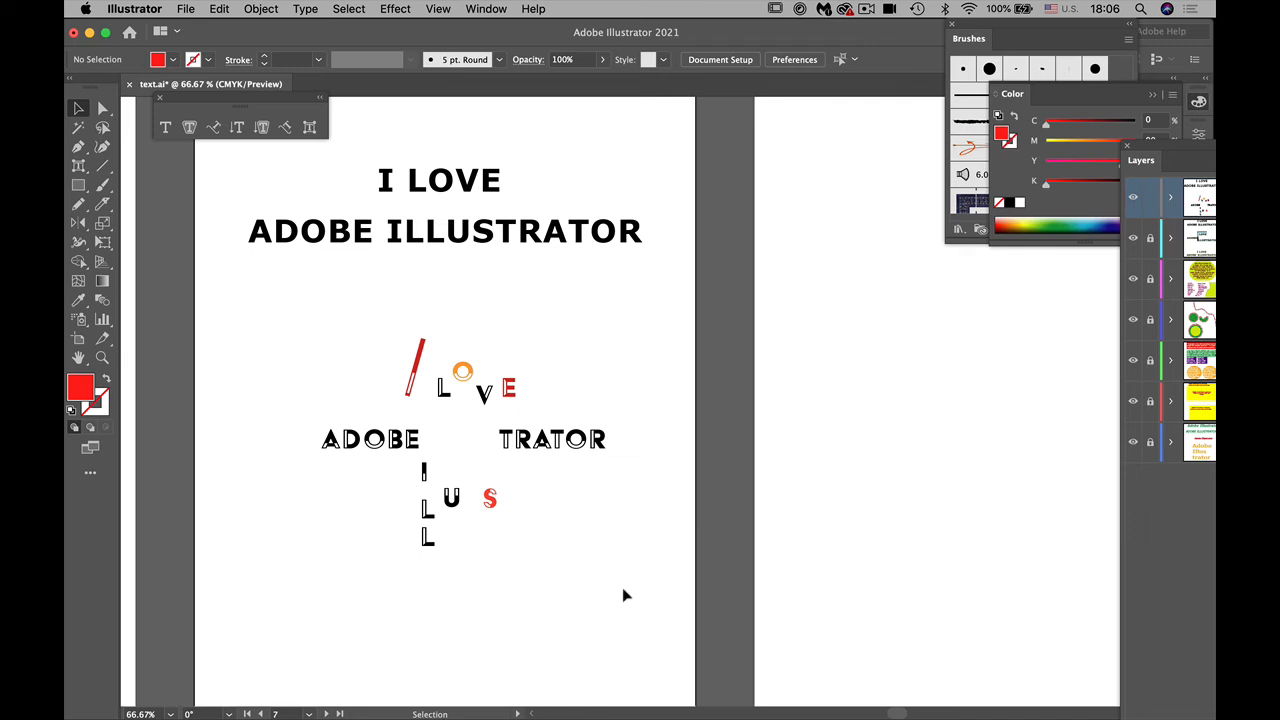
Step: With the Touch Type tool, widen and lower the "A" in "TRATOR", raise the second "T" and last "R", and lower the "O"
left_click(309, 127)
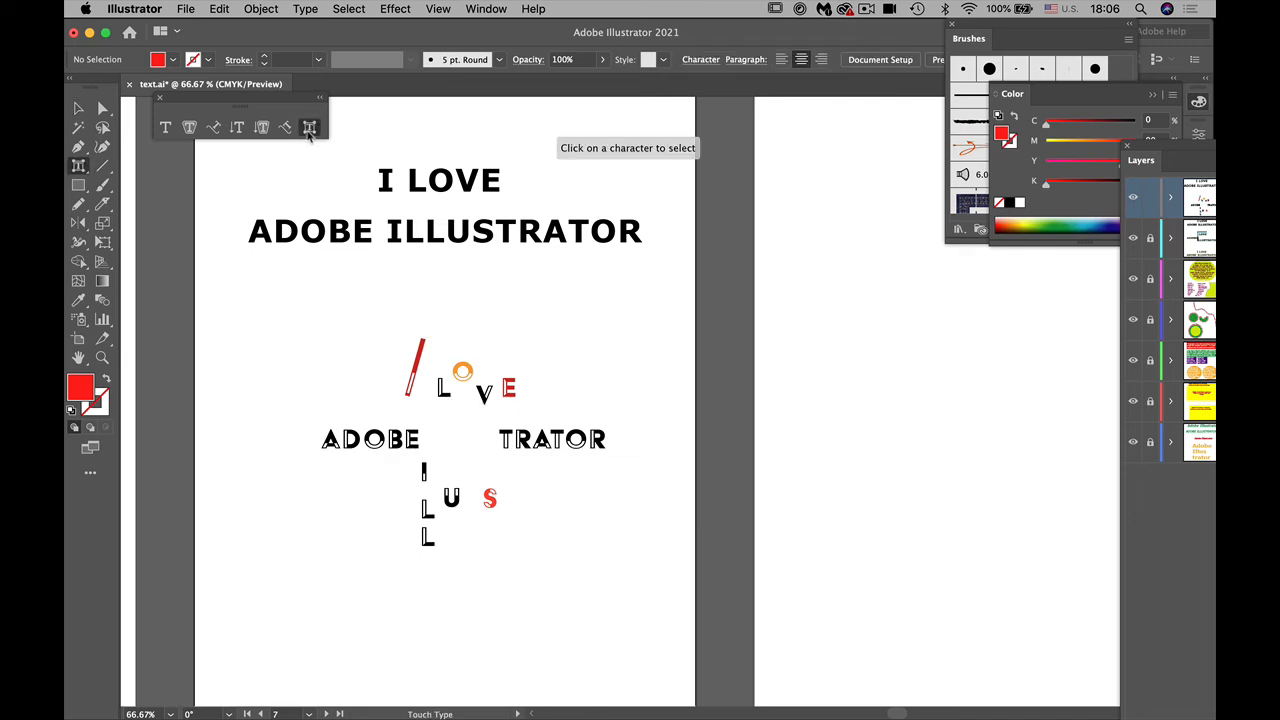
left_click(505, 440)
left_click_drag(505, 445, 567, 412)
left_click(545, 447)
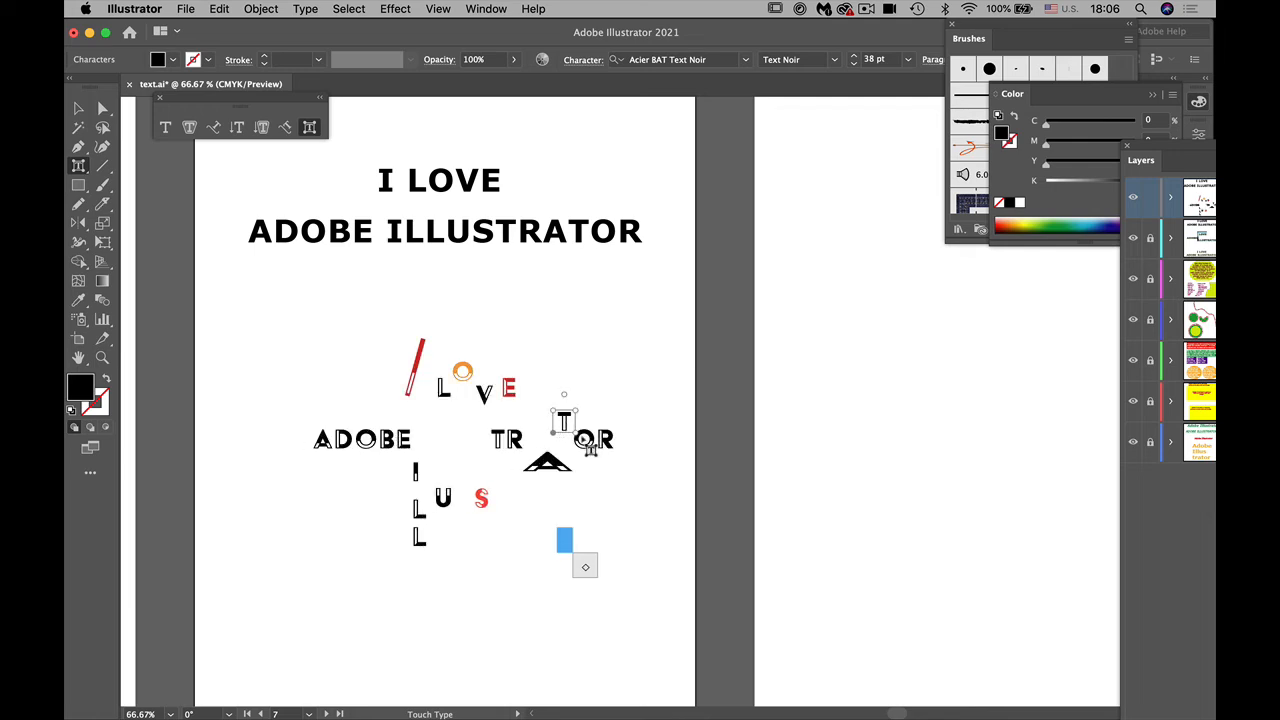
left_click(588, 448)
left_click_drag(591, 455, 591, 465)
left_click(606, 442)
left_click_drag(606, 447, 606, 421)
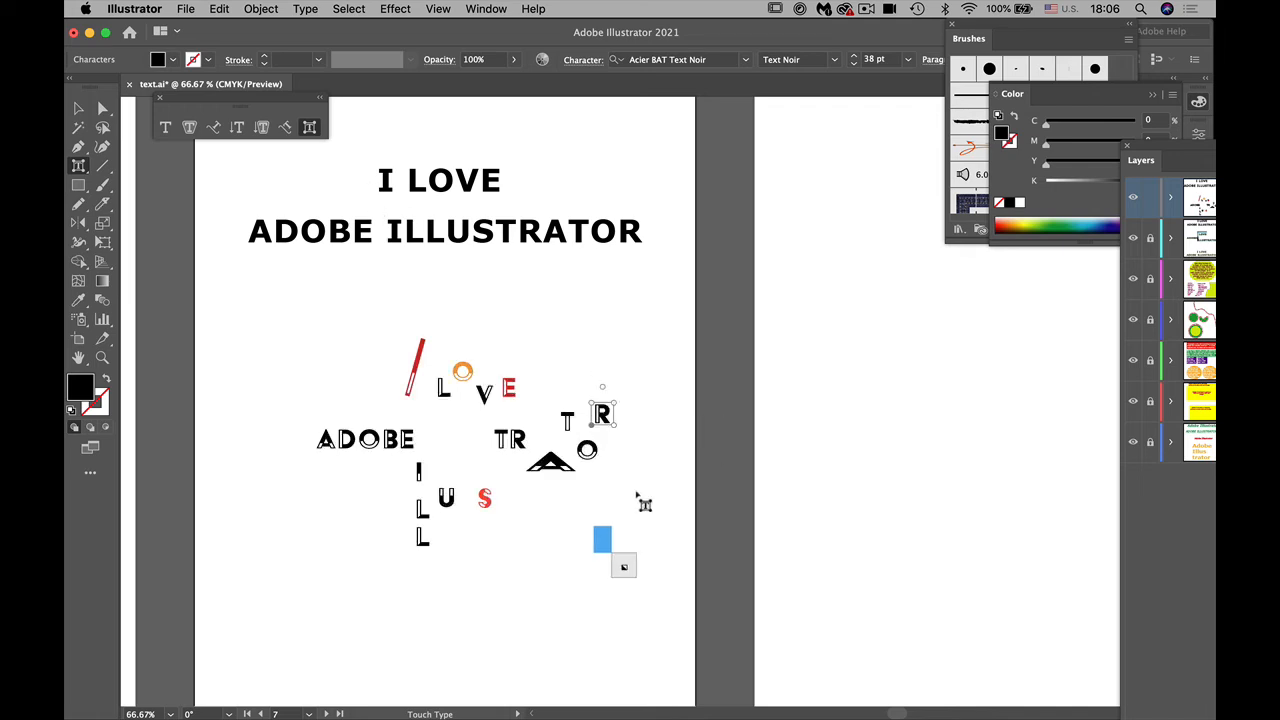
left_click(644, 505)
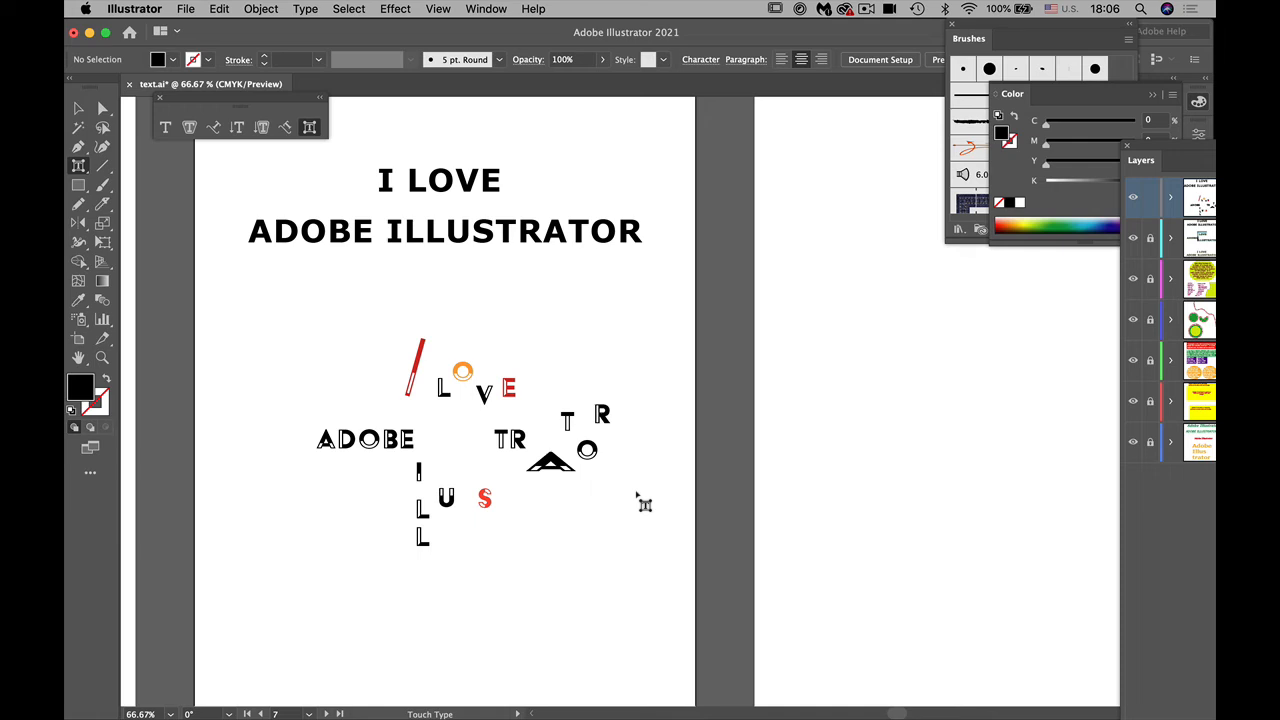
Step: Directly select the customised "I LOVE ADOBE ILLUSTRATOR" text and move it slightly left and down on its artboard
left_click(102, 107)
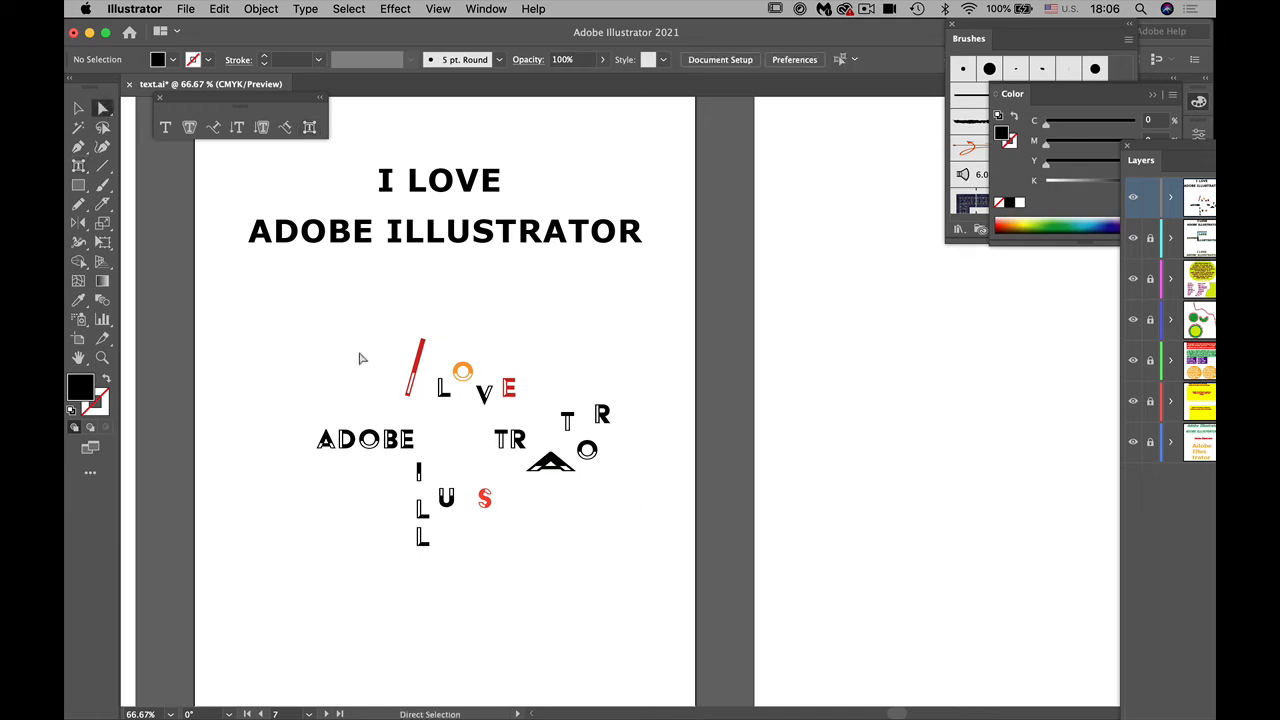
left_click(422, 352)
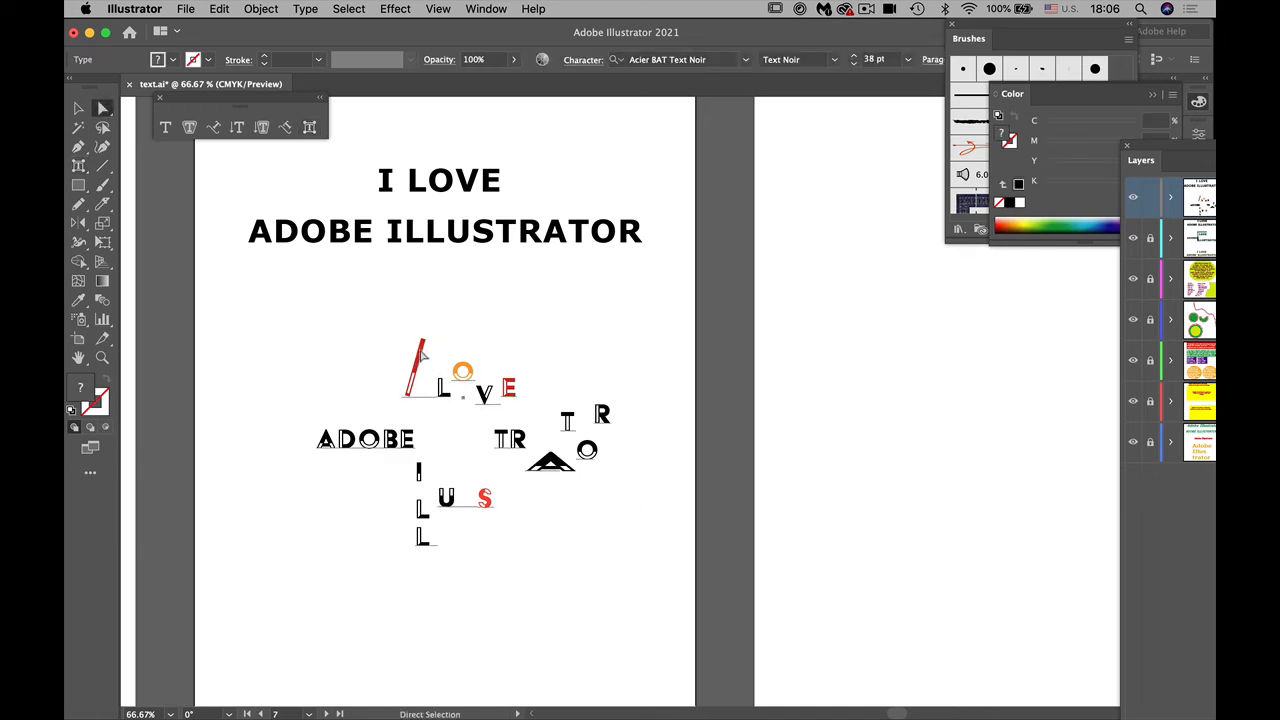
mouse_move(441, 394)
left_mouse_down()
mouse_move(440, 375)
mouse_move(349, 398)
mouse_move(555, 429)
mouse_move(412, 406)
mouse_move(424, 400)
left_mouse_up()
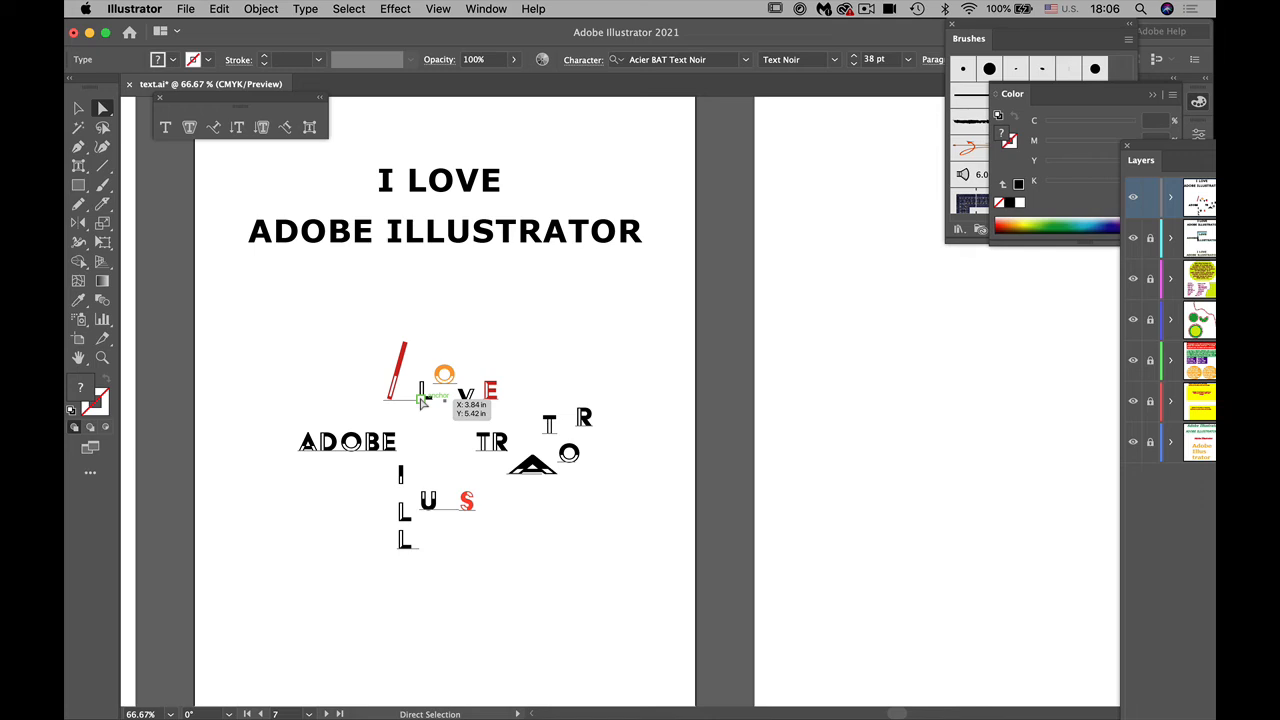
left_click_drag(424, 400, 424, 398)
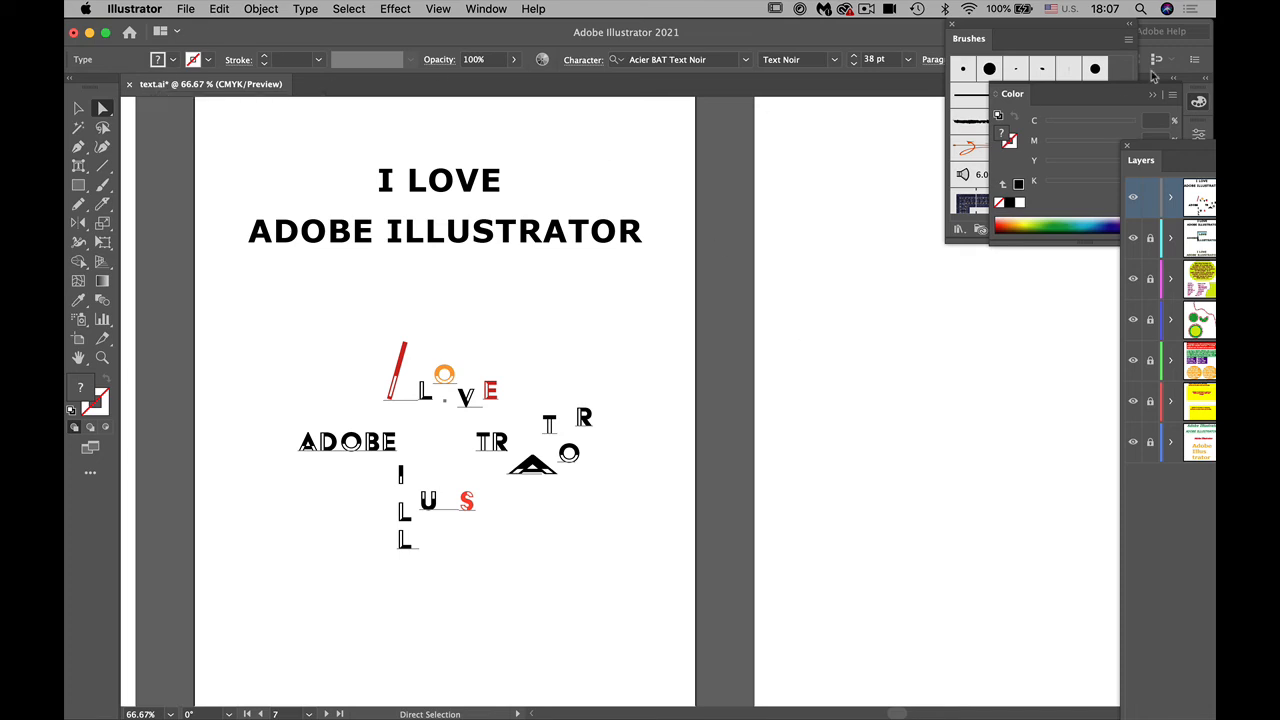
Step: Move the floating Brushes panel out of the way and restore the docked panel layout through the workspace settings
mouse_move(966, 40)
left_mouse_down()
mouse_move(1117, 268)
mouse_move(1129, 262)
left_mouse_up()
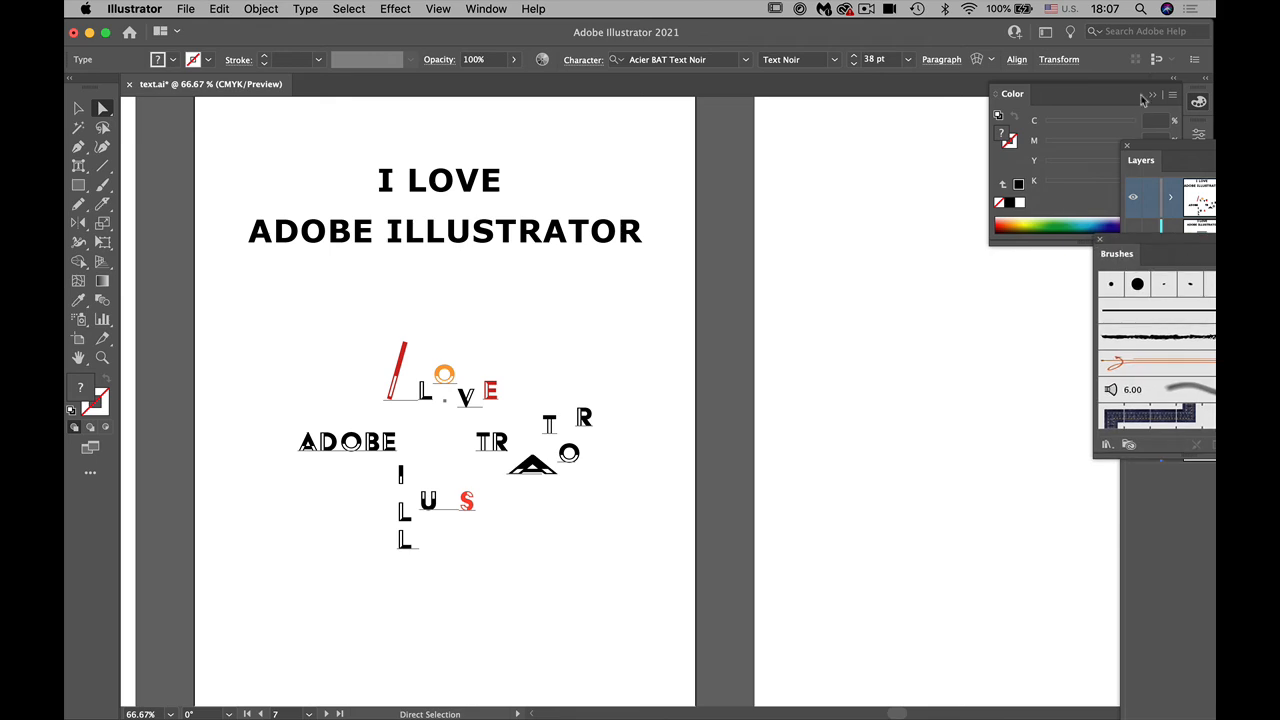
left_click(482, 10)
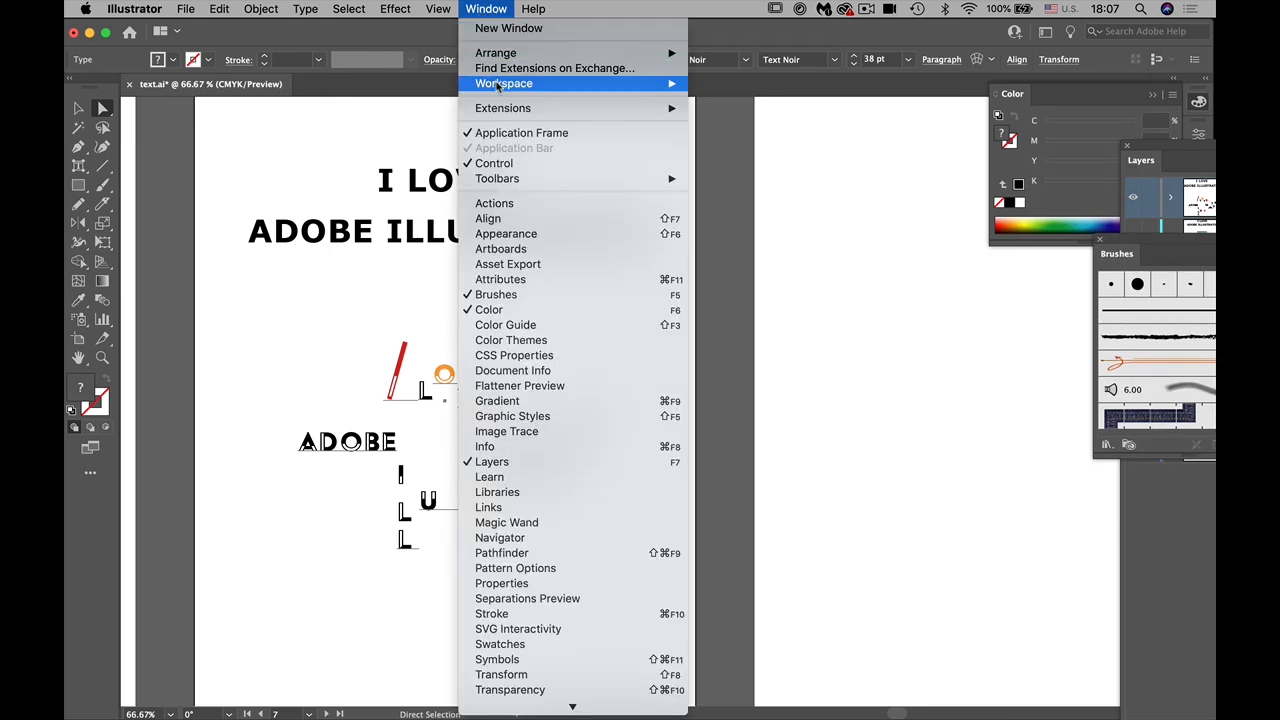
mouse_move(500, 87)
left_click(803, 257)
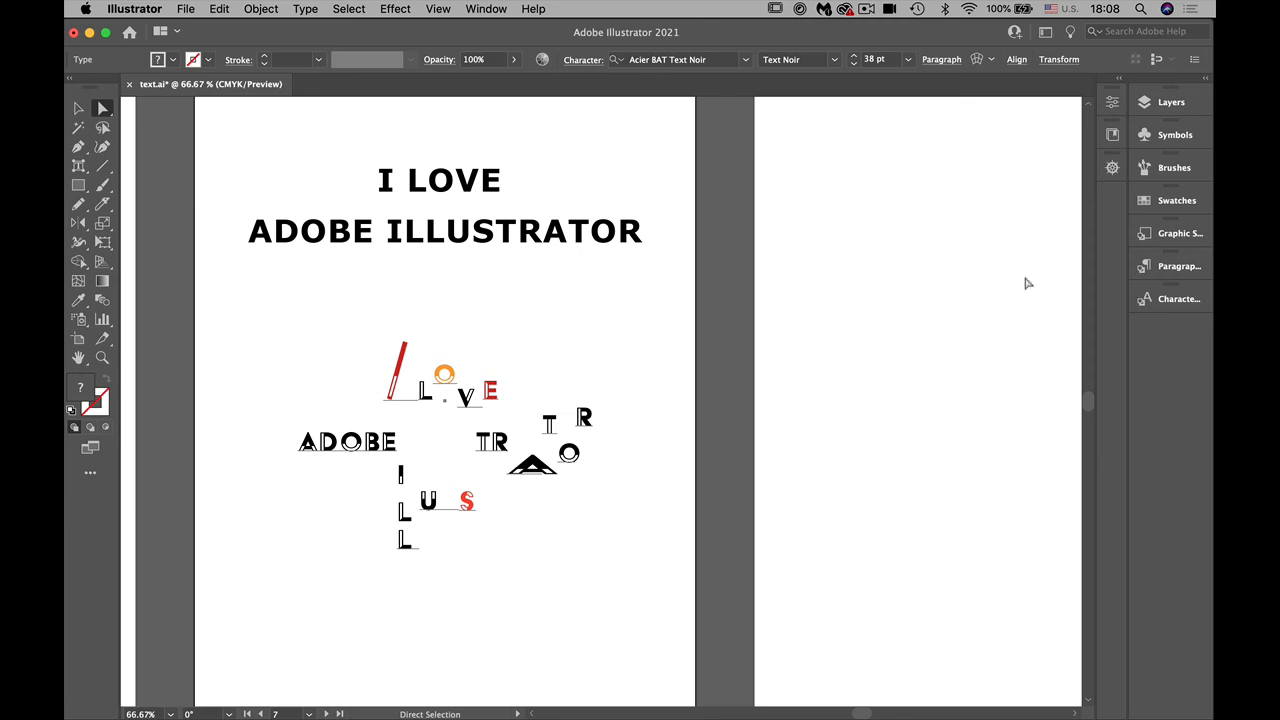
Step: Lock the topmost text layer and add a new layer above it named "play with type"
left_click(1165, 102)
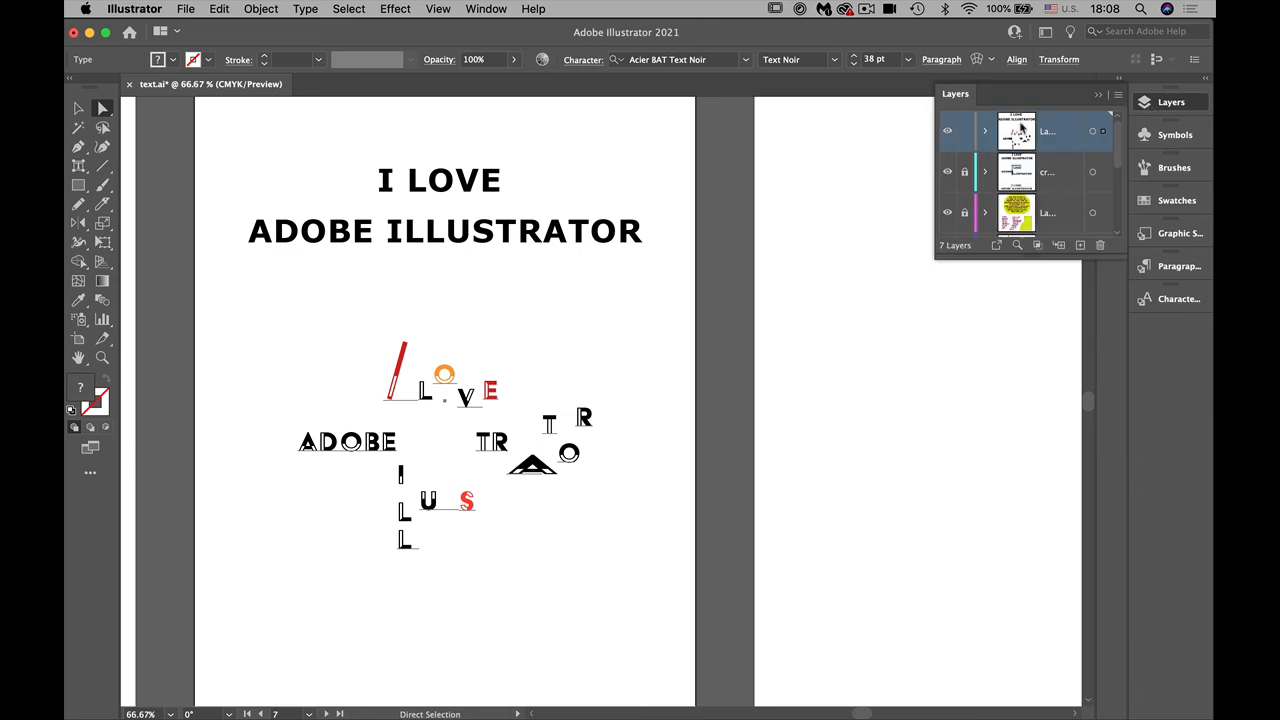
left_click(964, 131)
scroll(966, 409, "right", 10)
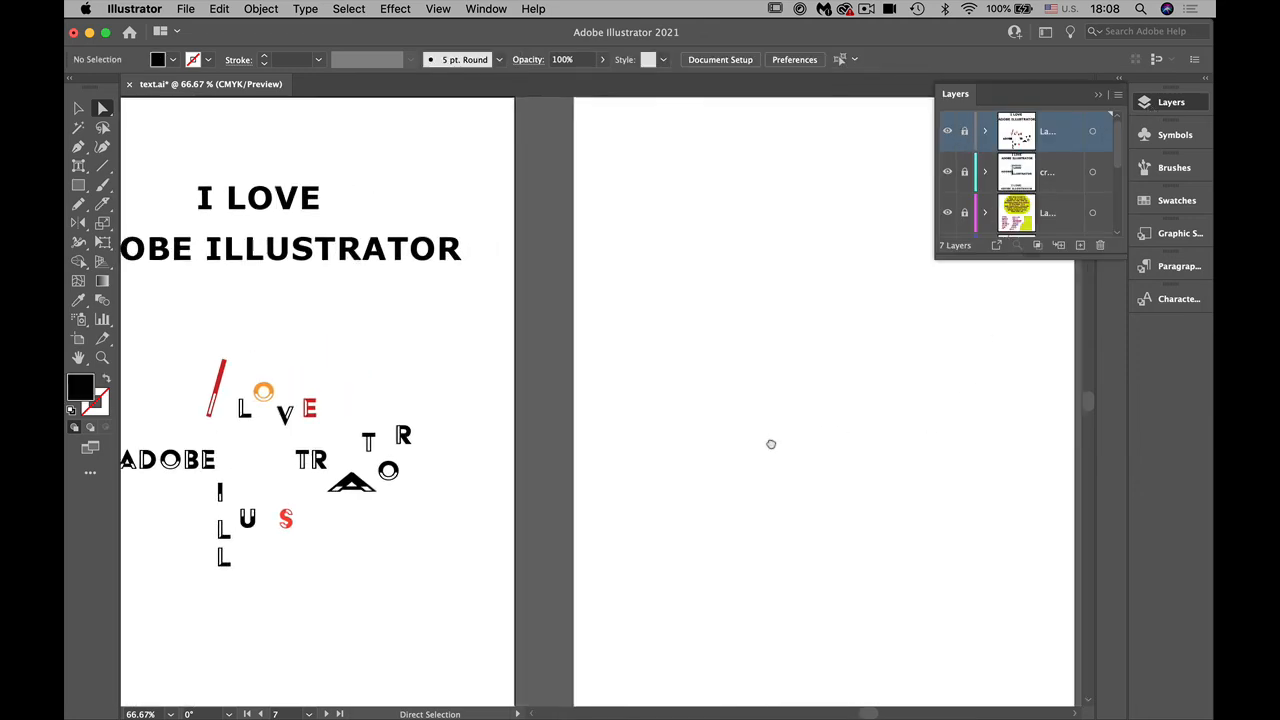
left_click(1080, 245)
double_click(1047, 131)
type("play with")
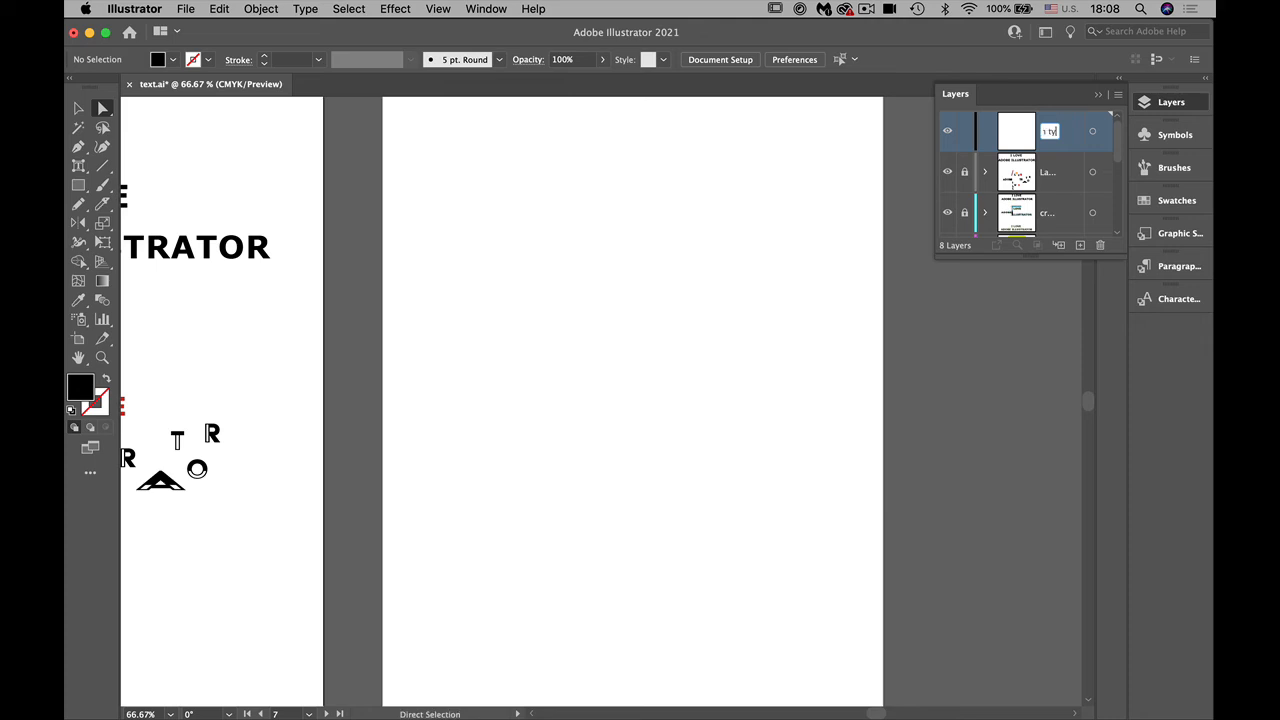
key("Return")
Step: Draw a large, nearly circular black ellipse in the middle of the empty eighth artboard
left_click(78, 185)
left_click_drag(78, 185, 110, 223)
mouse_move(459, 210)
left_mouse_down()
mouse_move(686, 351)
mouse_move(846, 597)
mouse_move(857, 591)
left_mouse_up()
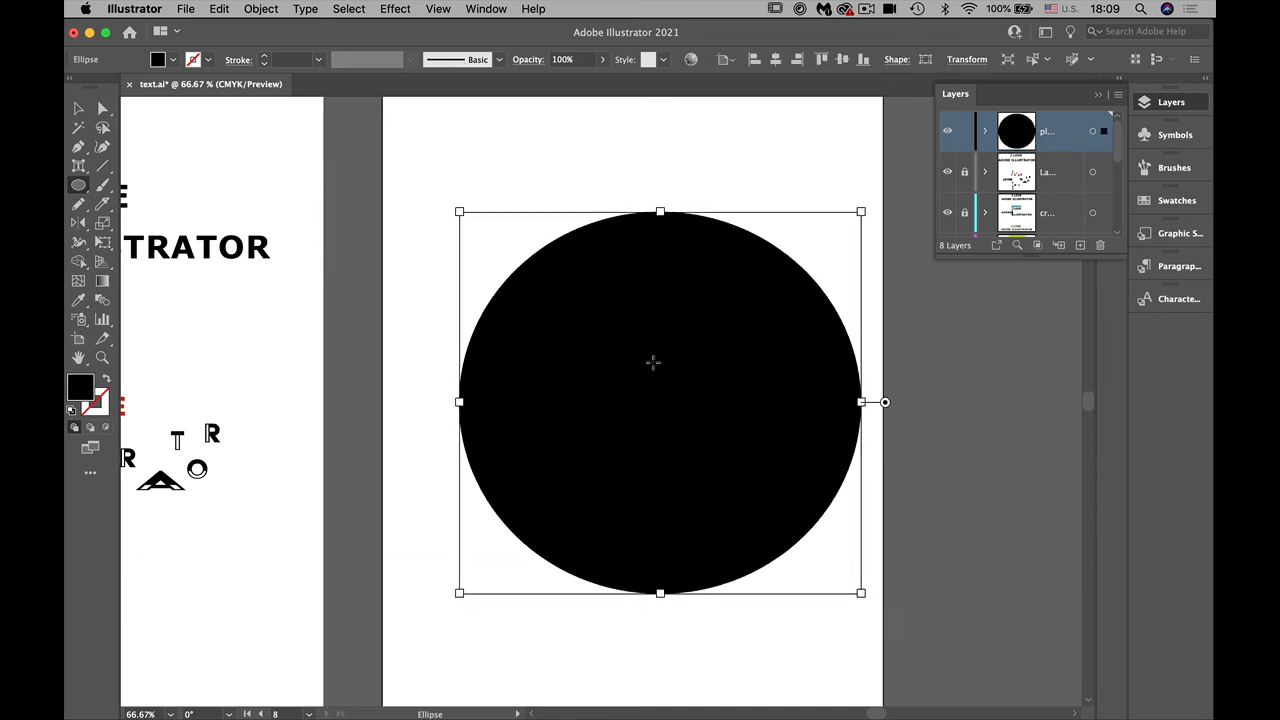
Step: Turn the ellipse into a type path and replace its placeholder with the copied passage beginning "starving horses in a field"
left_click_drag(78, 165, 128, 204)
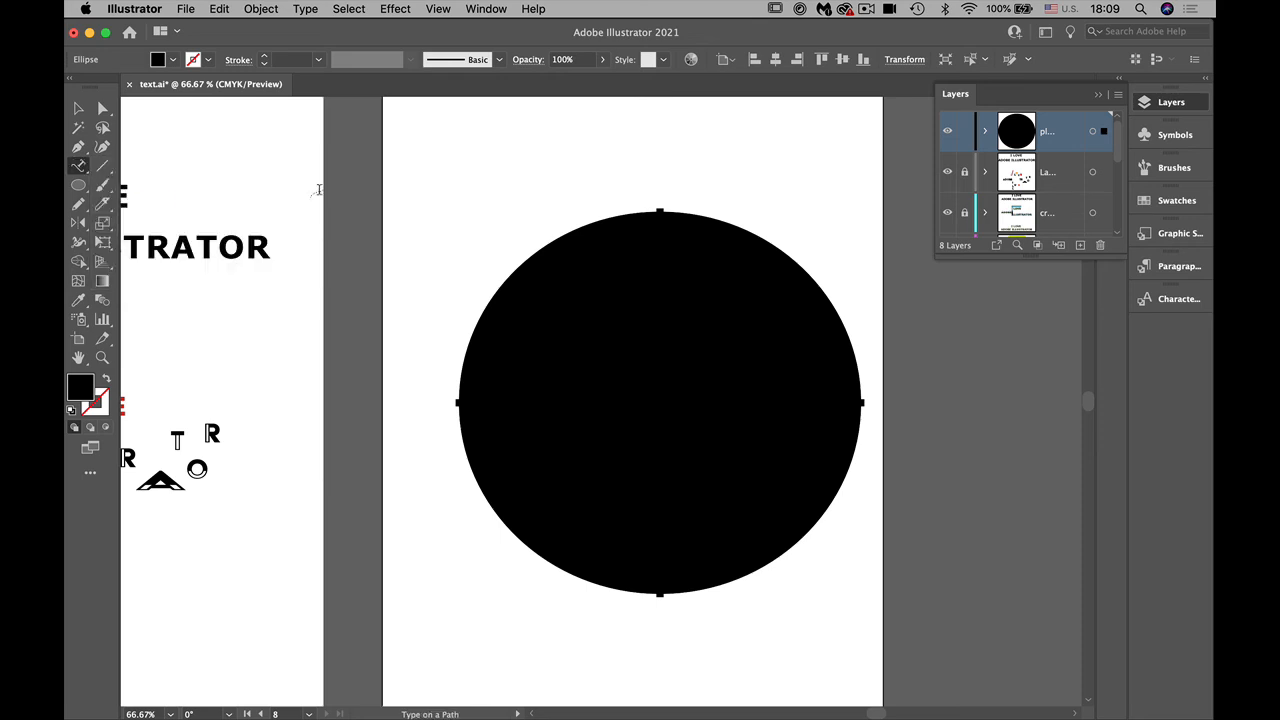
left_click(663, 211)
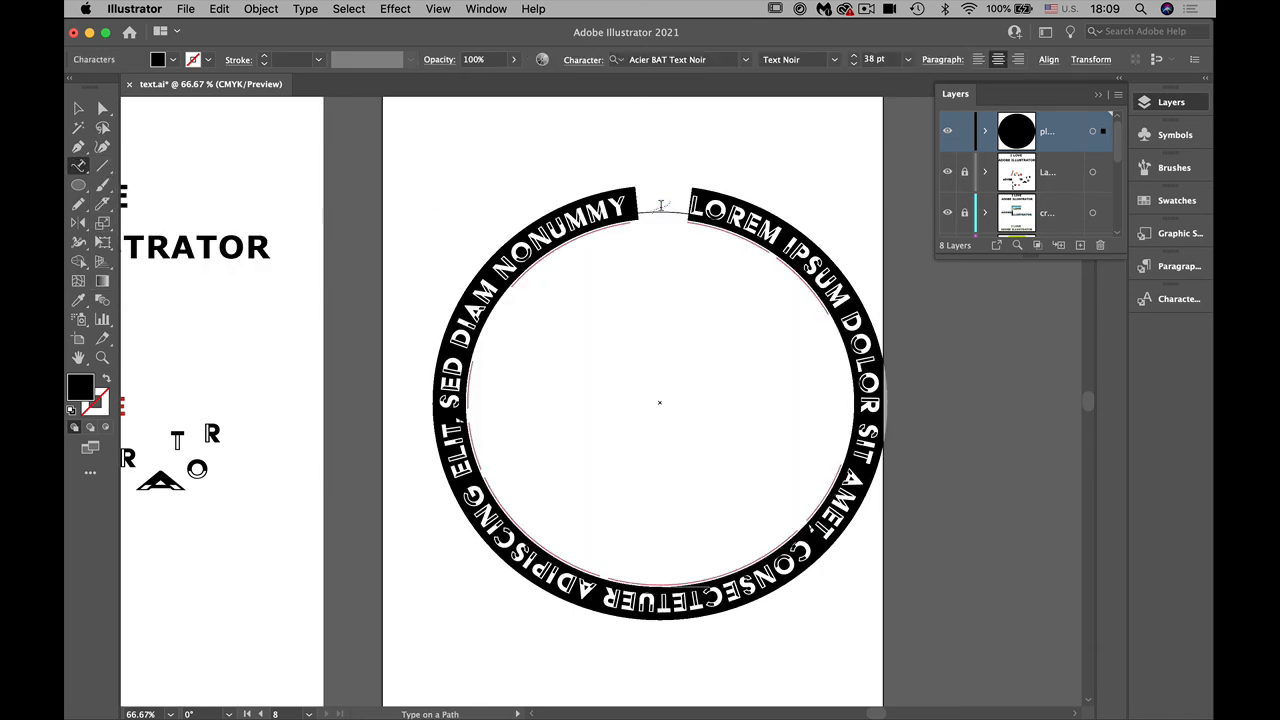
key("super")
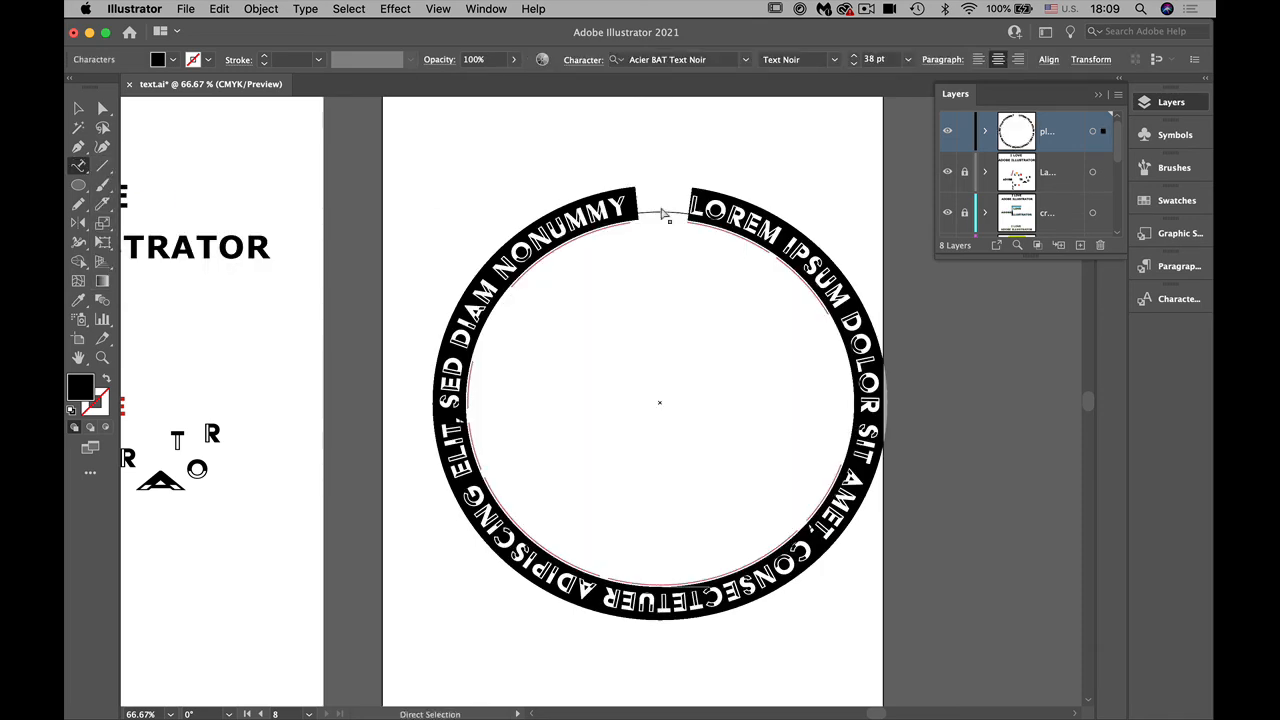
key("BackSpace")
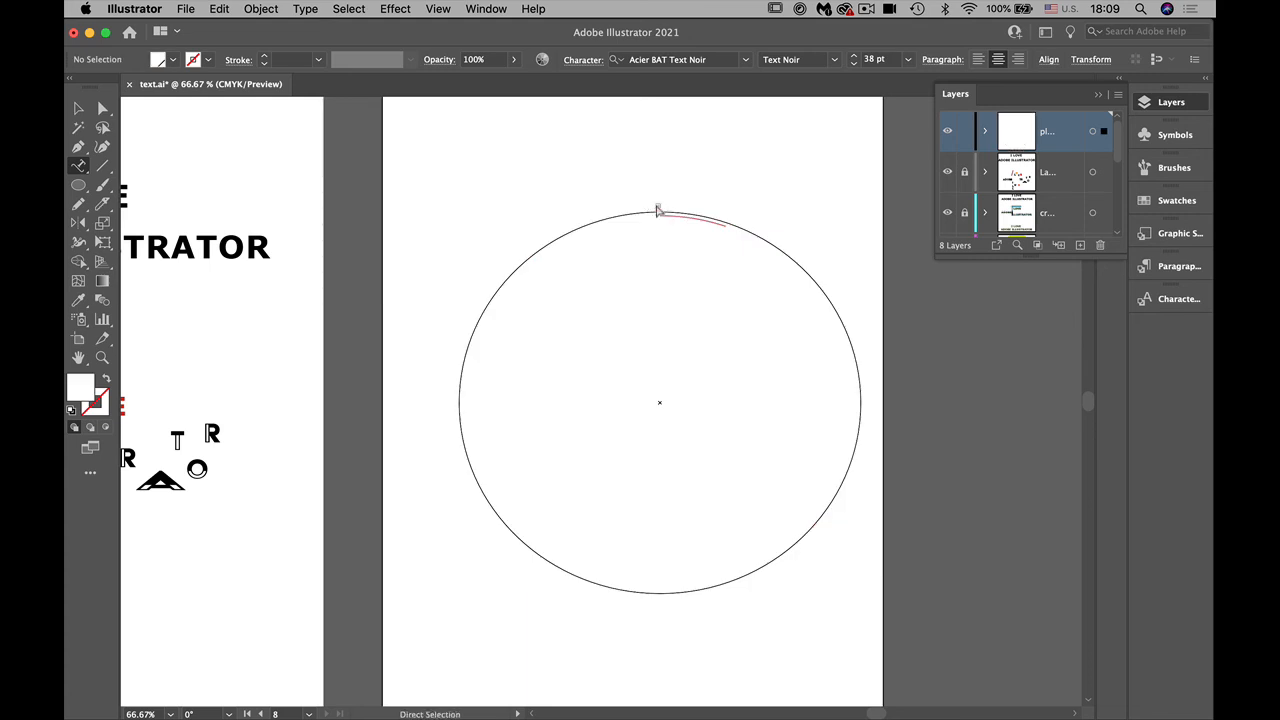
left_click(658, 210)
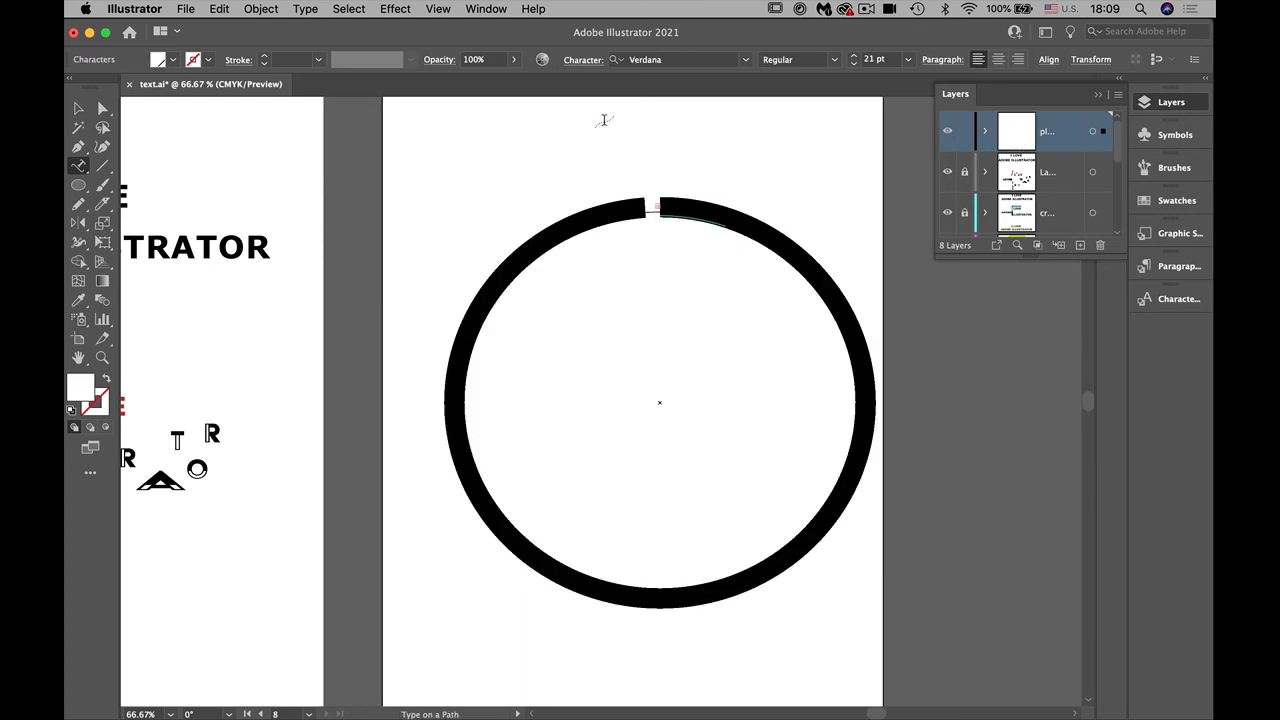
Step: Fill the text on the ellipse with the red swatch C=15 M=100 Y=90 K=10
left_click(173, 60)
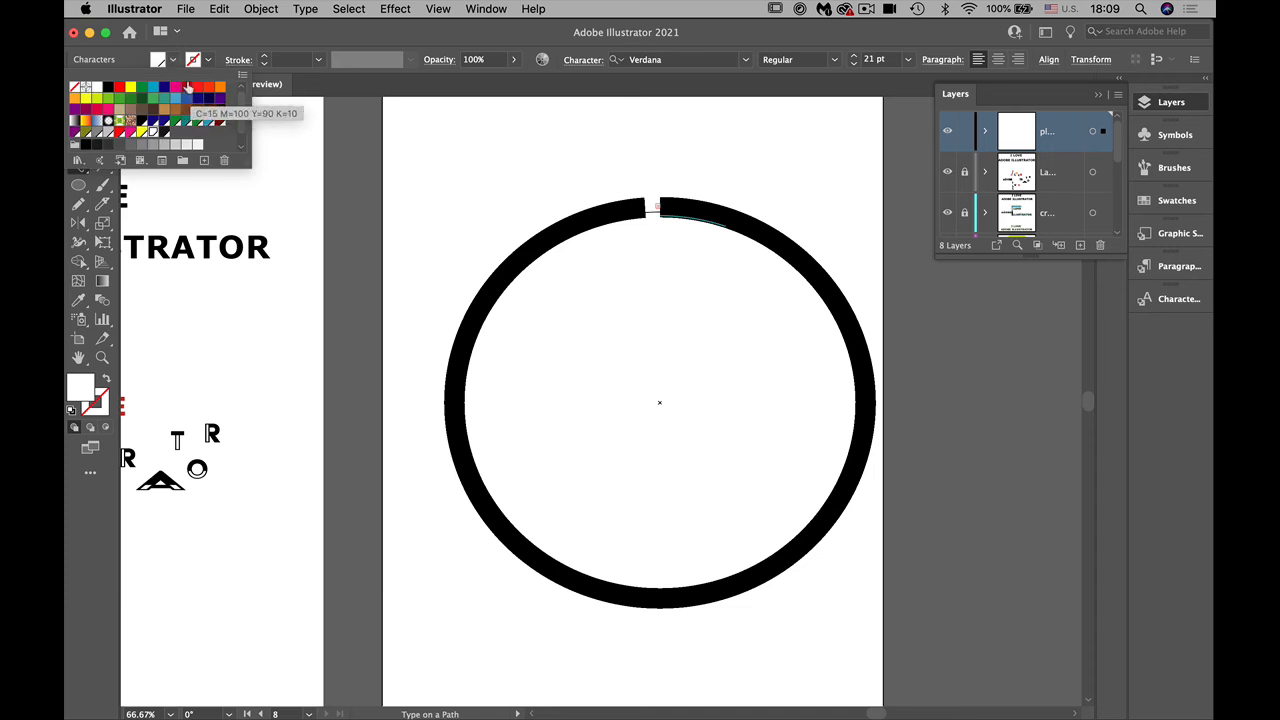
left_click(187, 87)
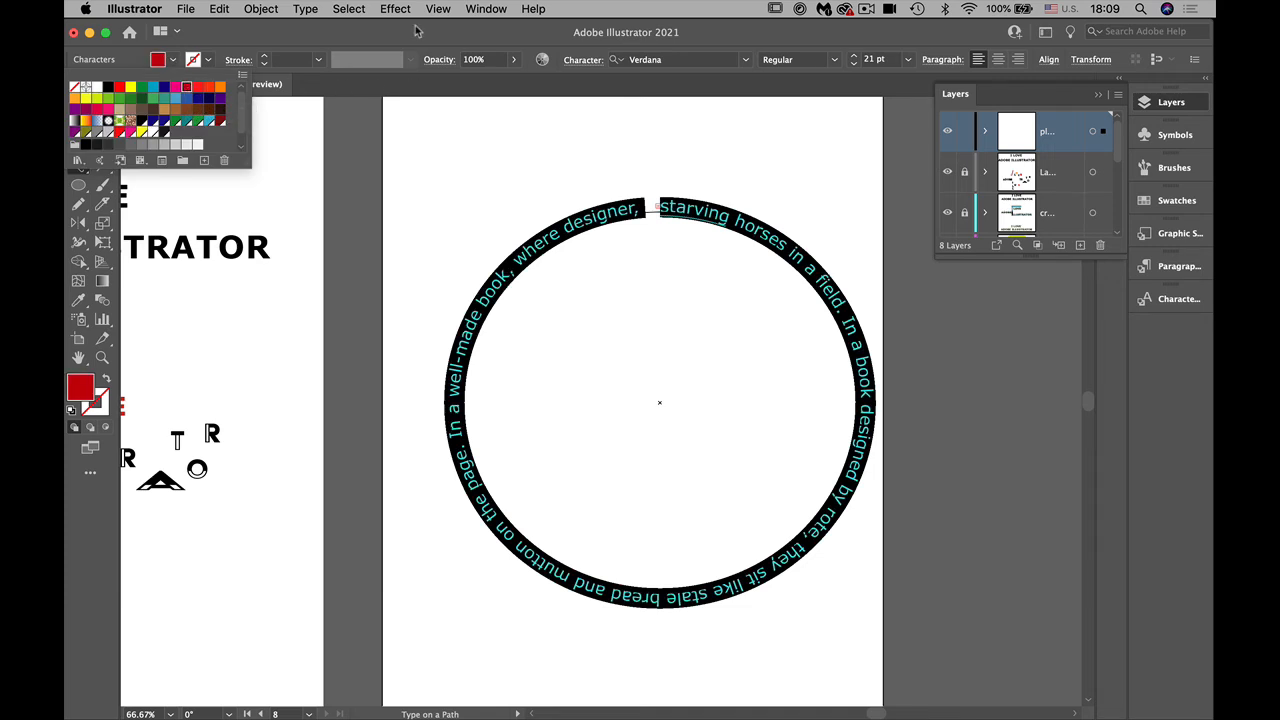
left_click(417, 31)
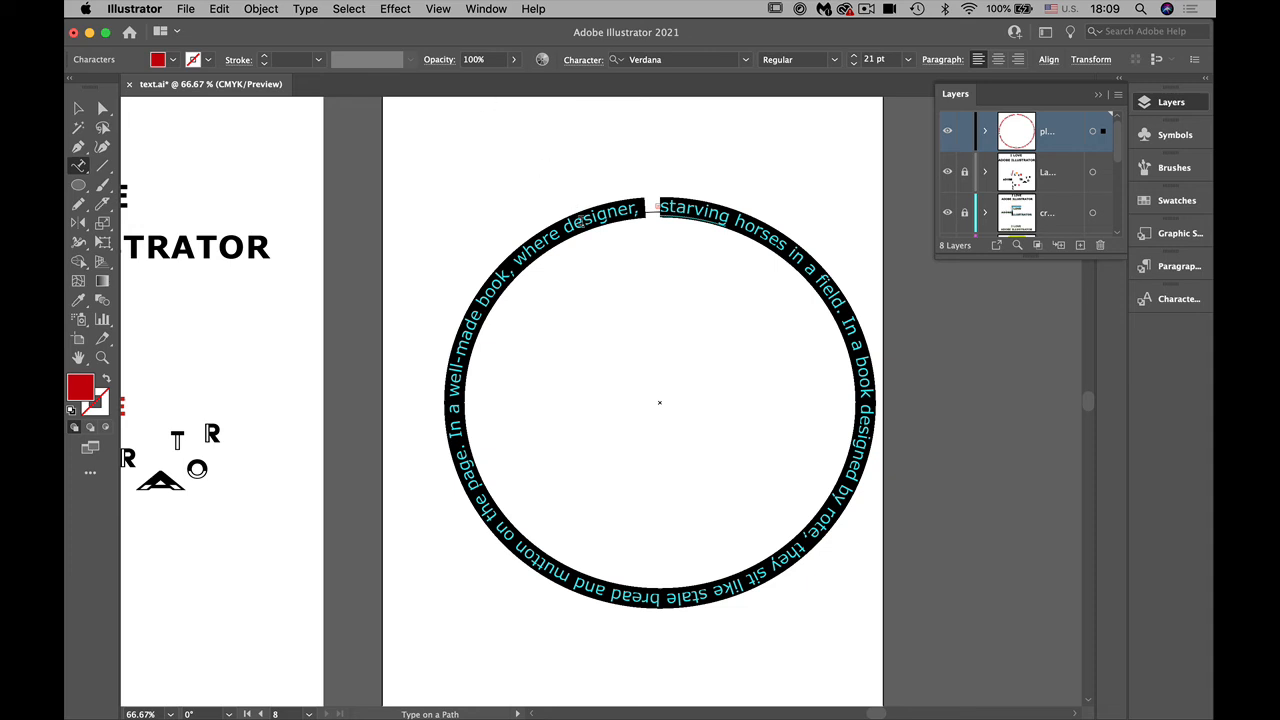
Step: Reduce the font size of all the text on the ellipse to 15 pt
key("super")
left_click(853, 64)
left_click(853, 64)
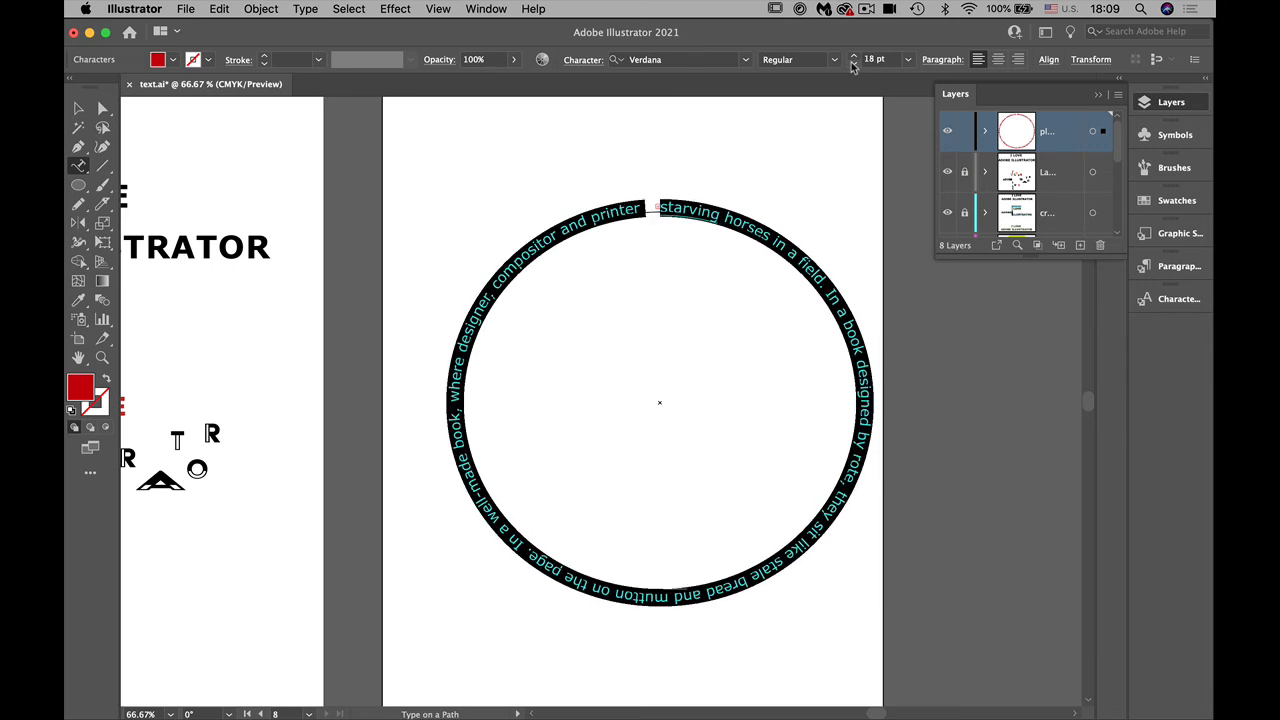
left_click(853, 64)
left_click(853, 64)
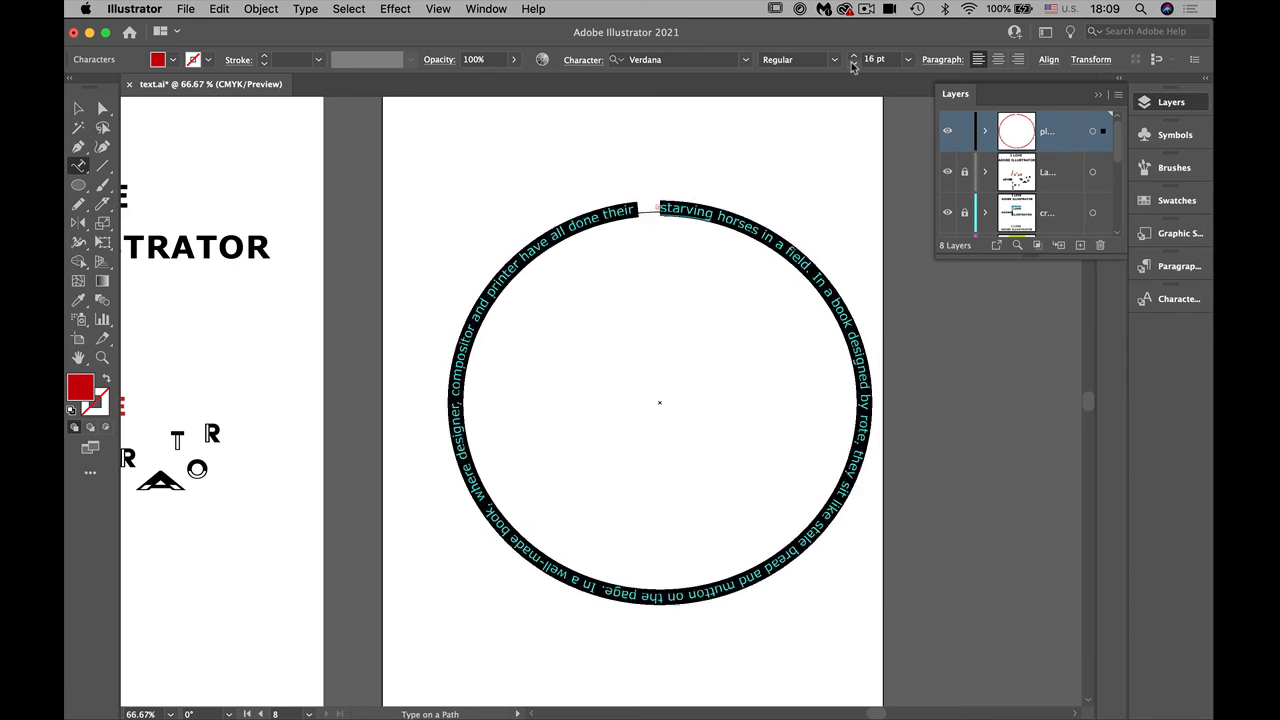
left_click(853, 64)
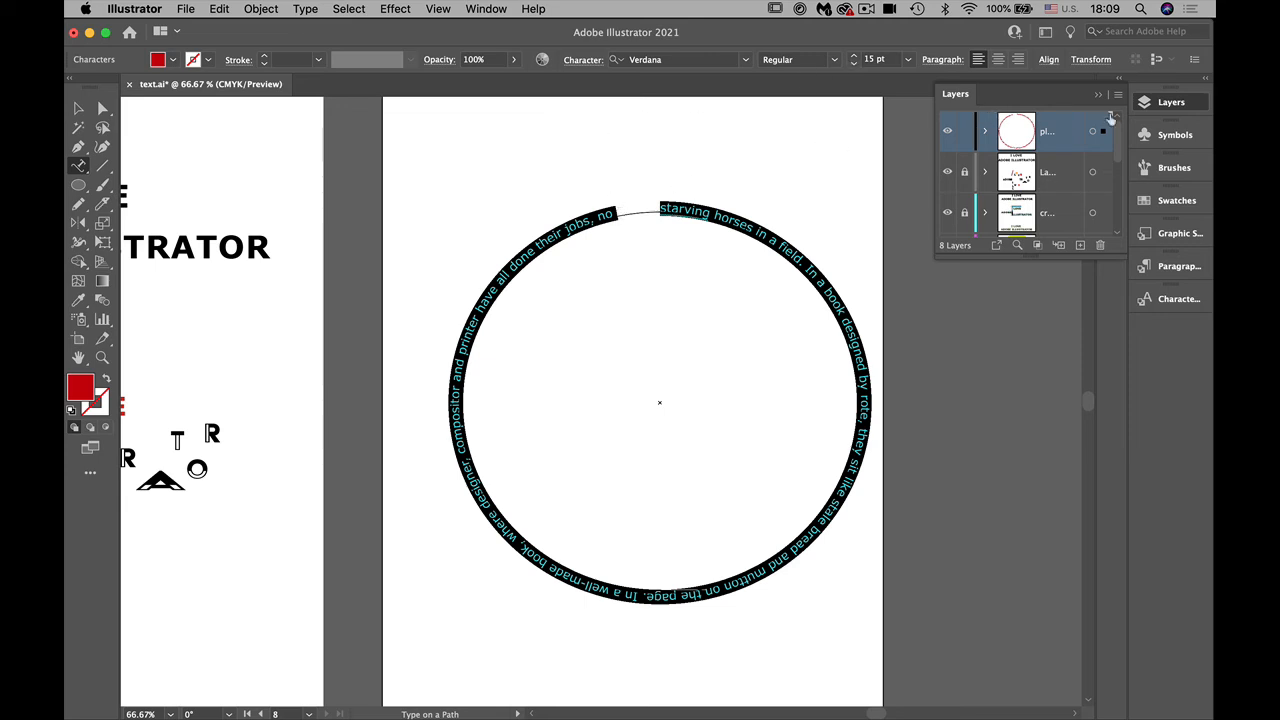
Step: Set the tracking of the elliptical text to 10 and deselect it
left_click(590, 61)
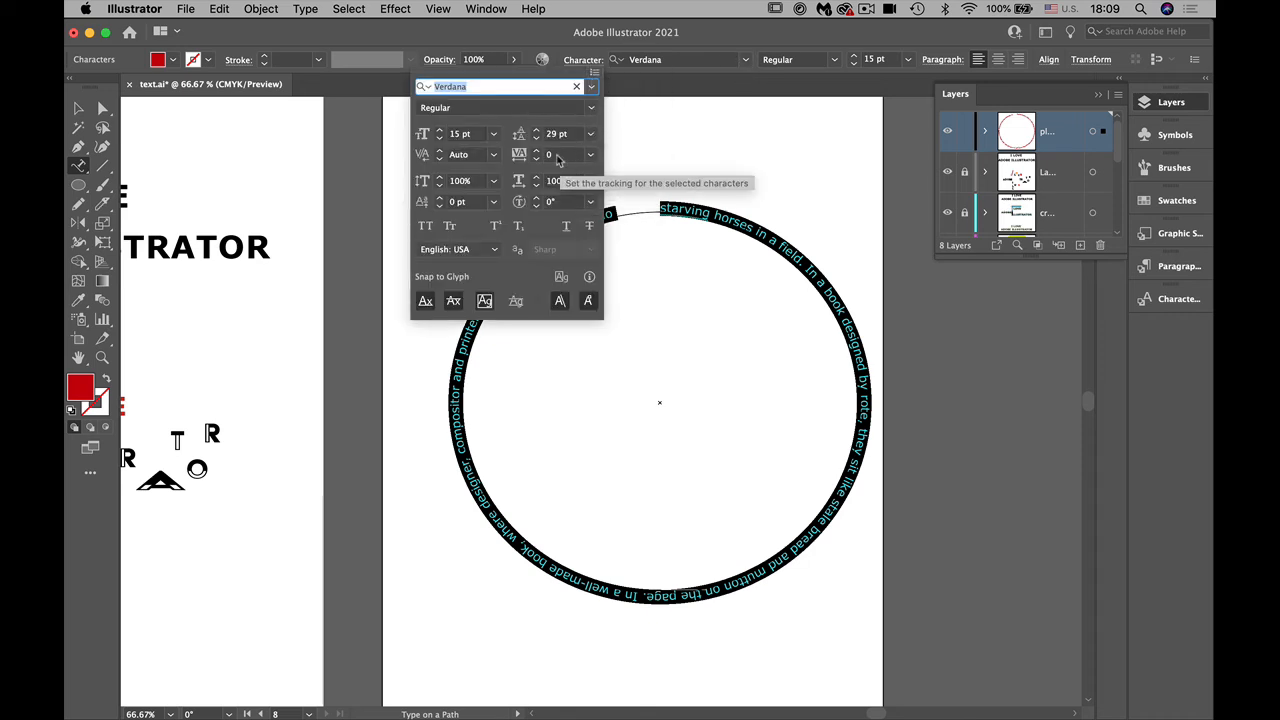
left_click(590, 155)
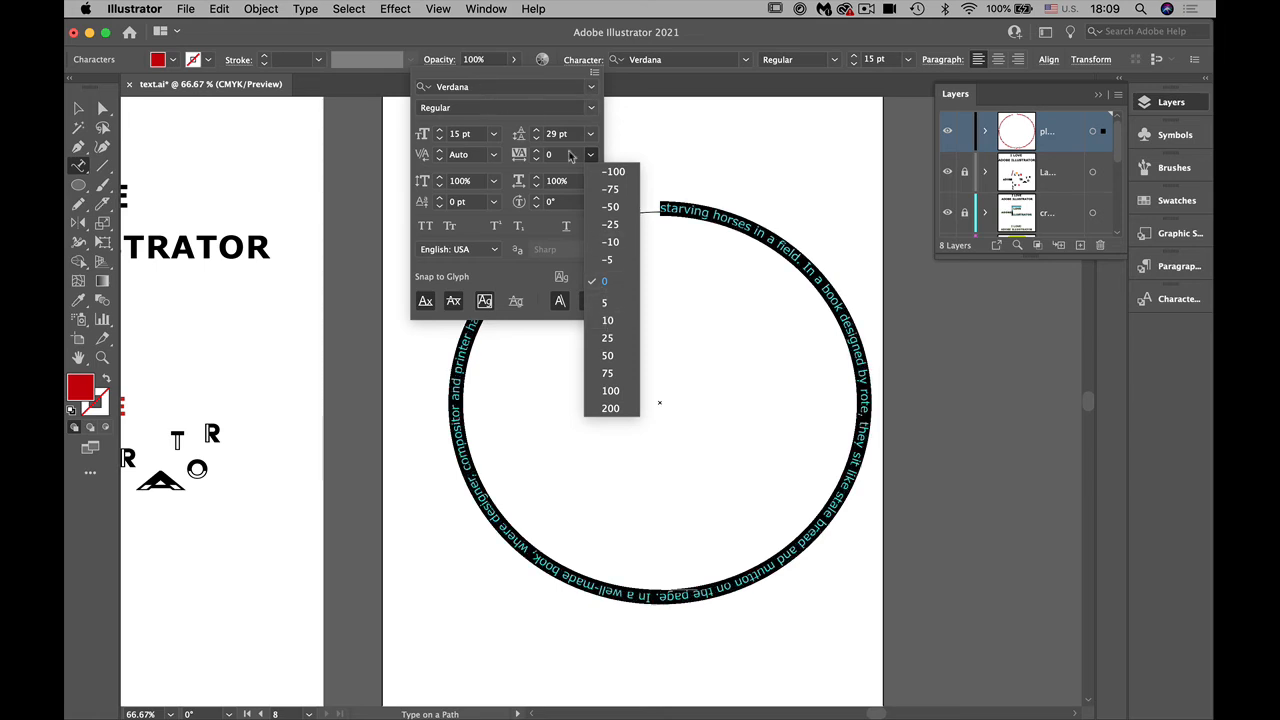
left_click(609, 321)
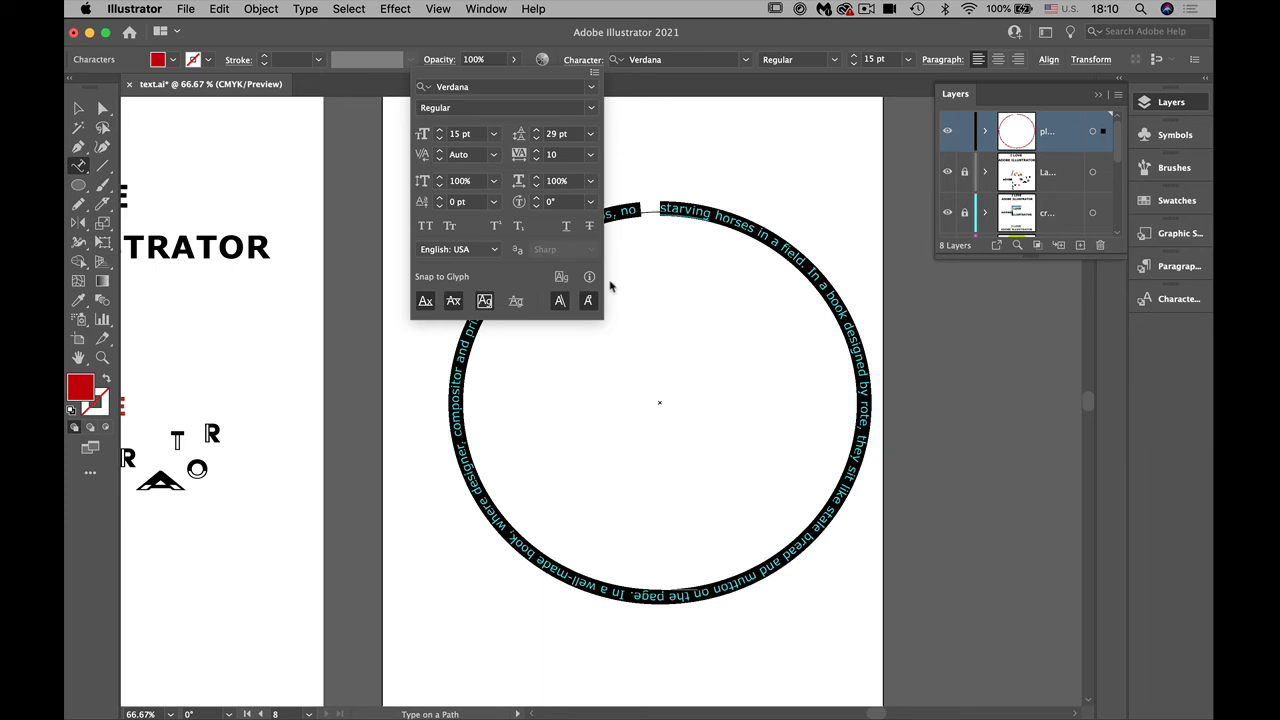
left_click(83, 109)
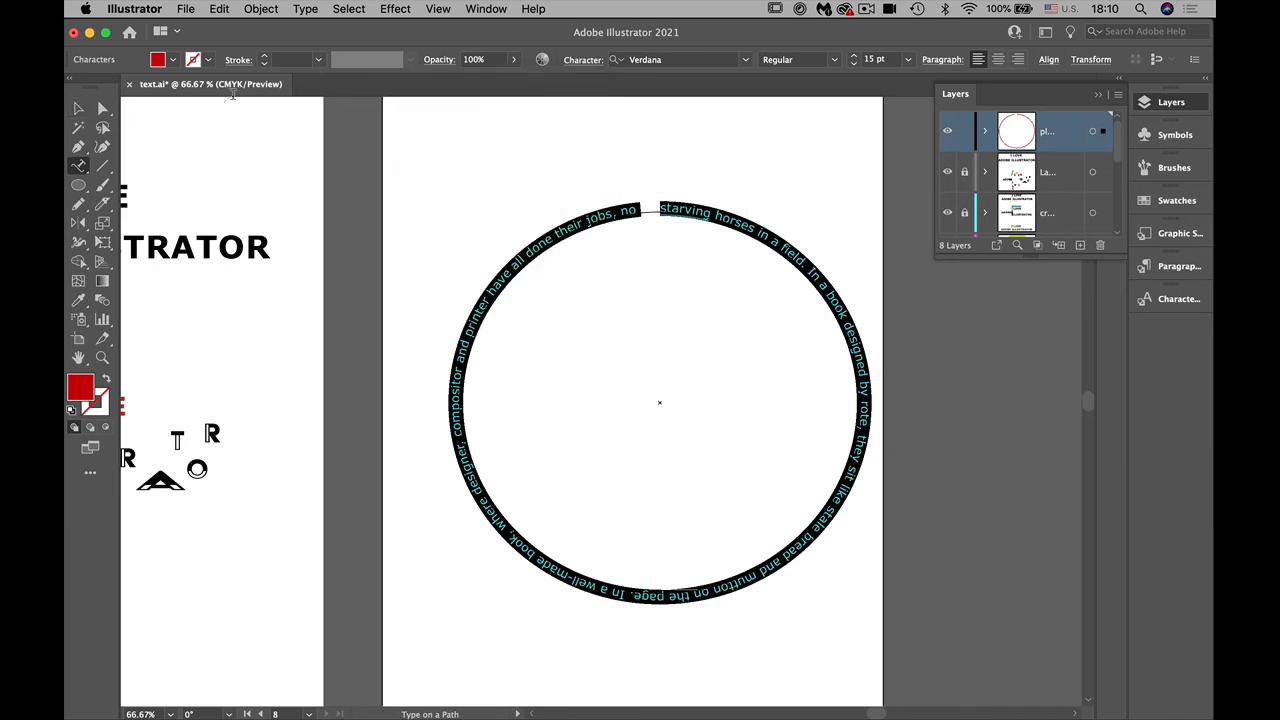
left_click(79, 109)
left_click(423, 198)
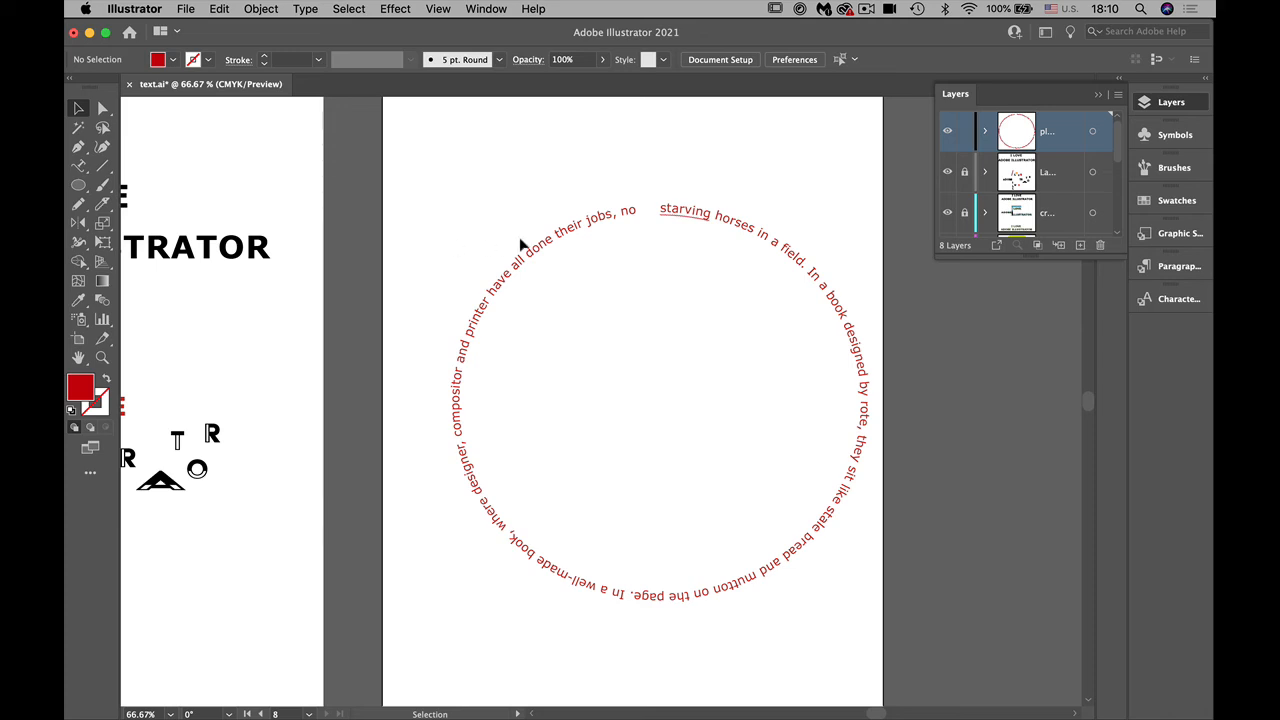
Step: Make a uniformly scaled copy of the red text ring at 90%
left_click(550, 249)
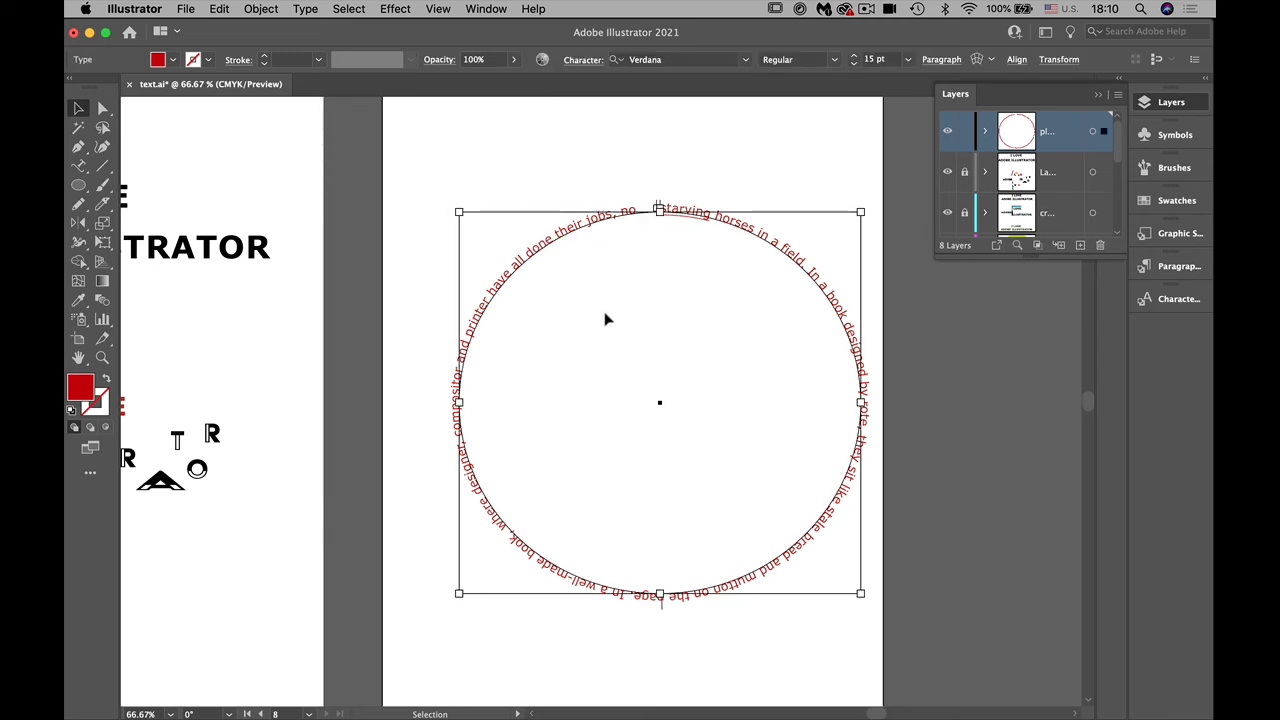
double_click(103, 224)
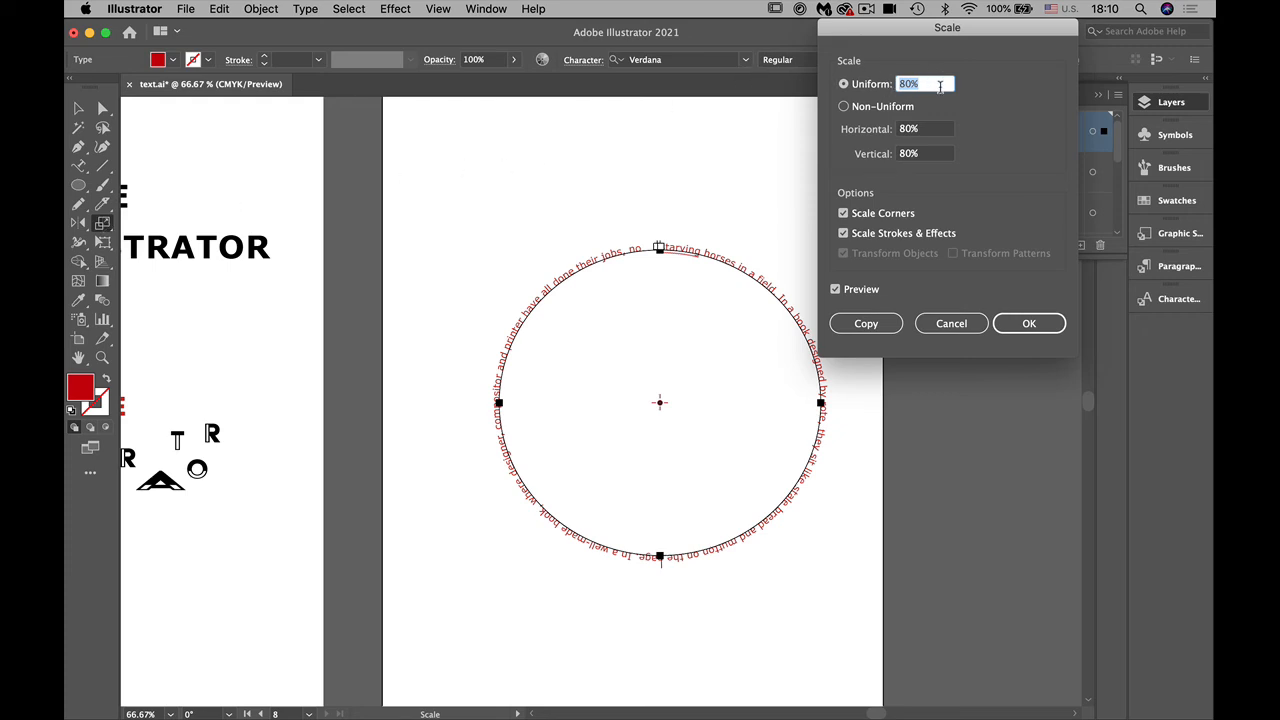
type("90")
left_click(864, 324)
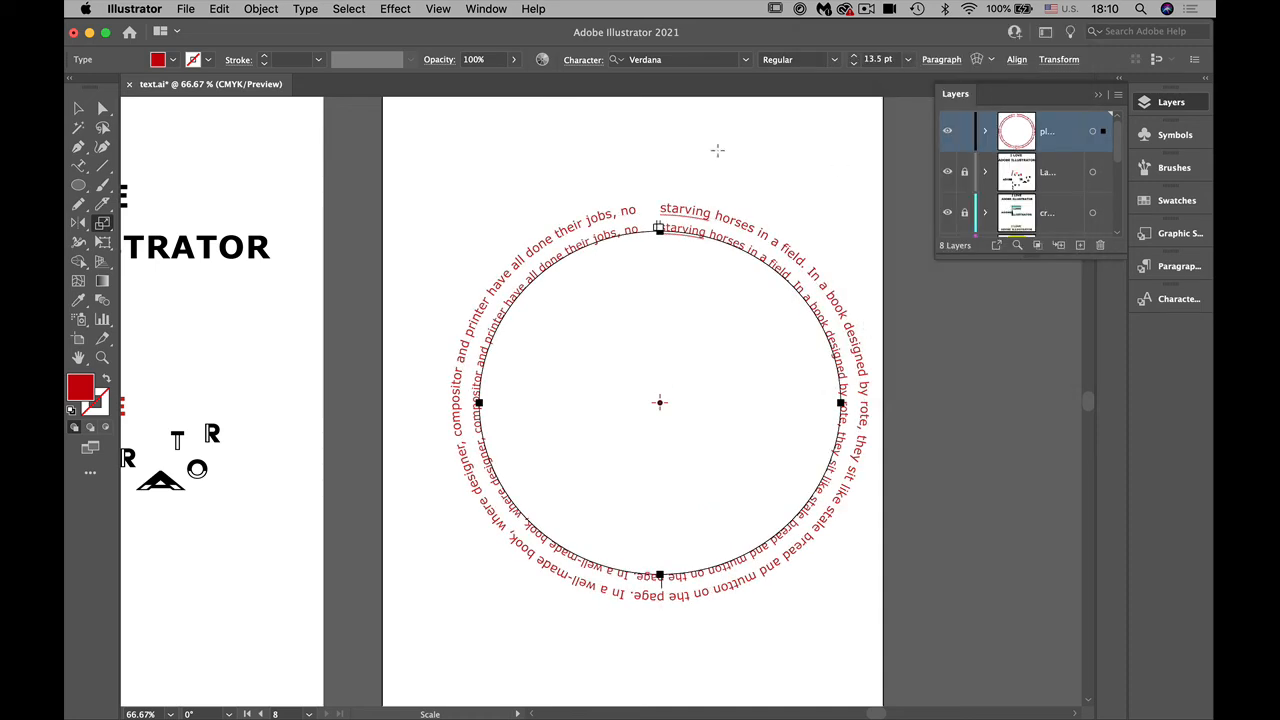
Step: Fill the inner text ring with orange and repeat the scaled-copy transformation to add a third, smaller ring
left_click(171, 61)
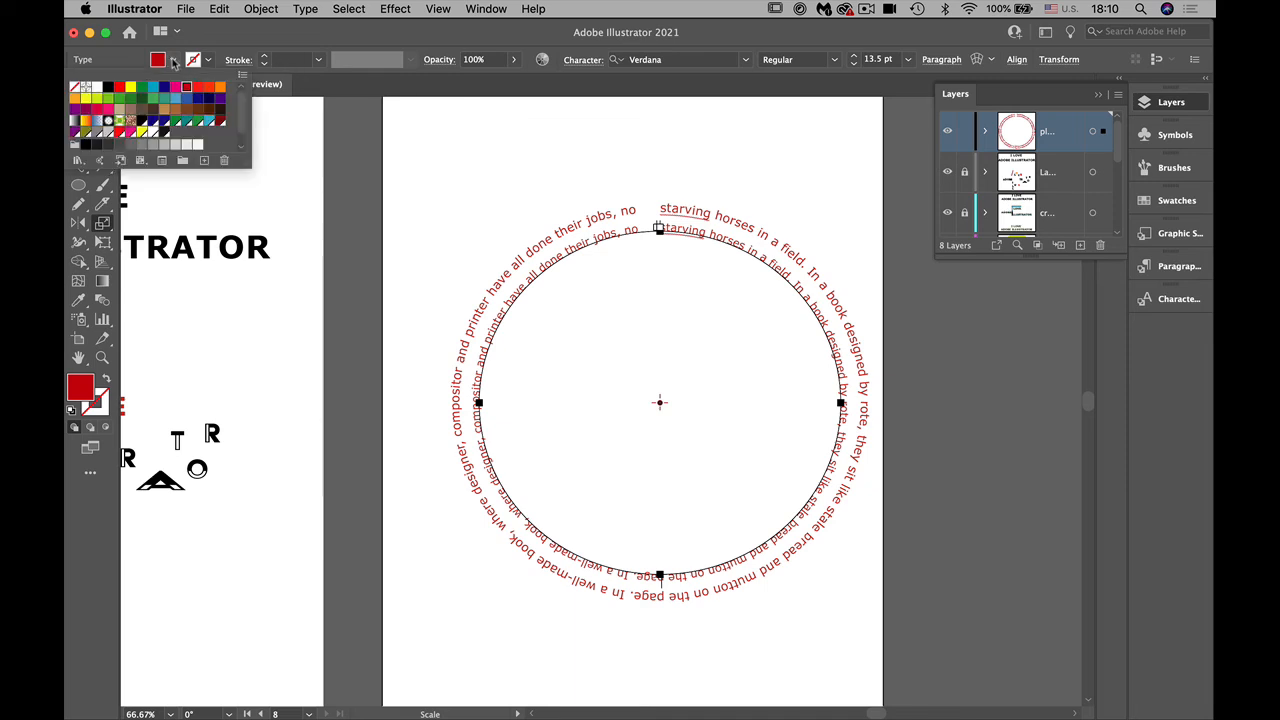
left_click(221, 90)
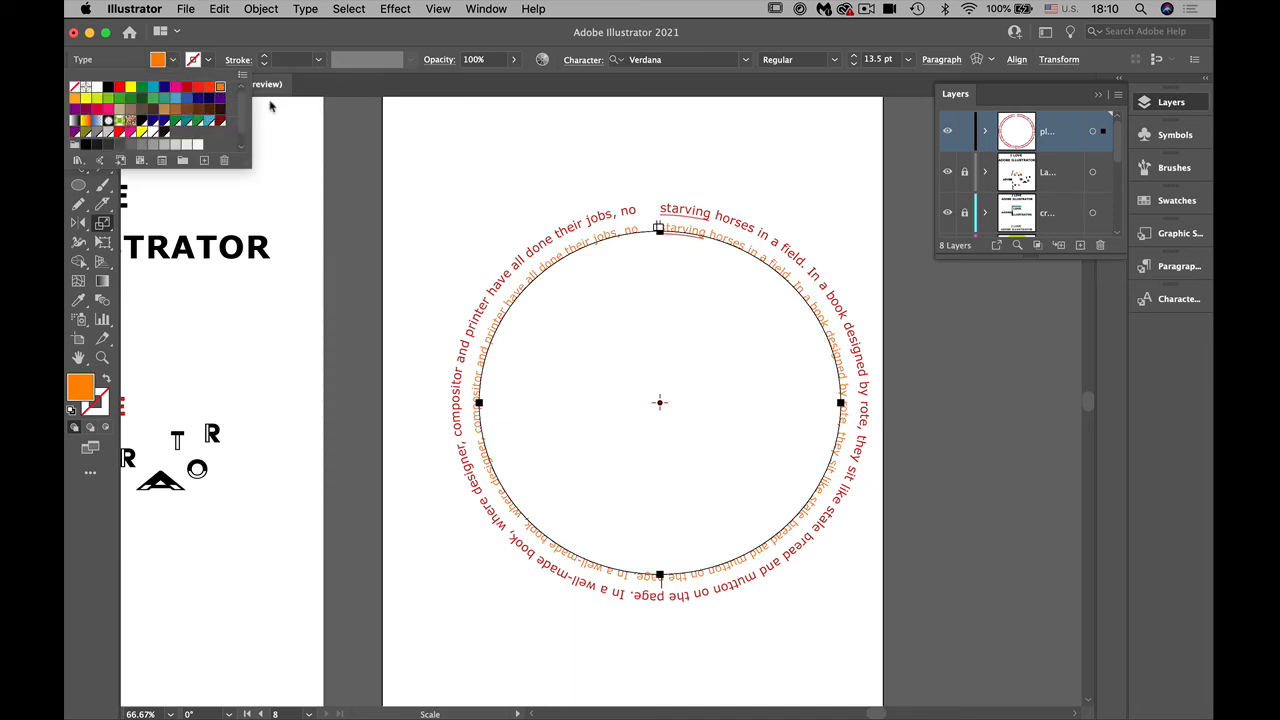
left_click(483, 192)
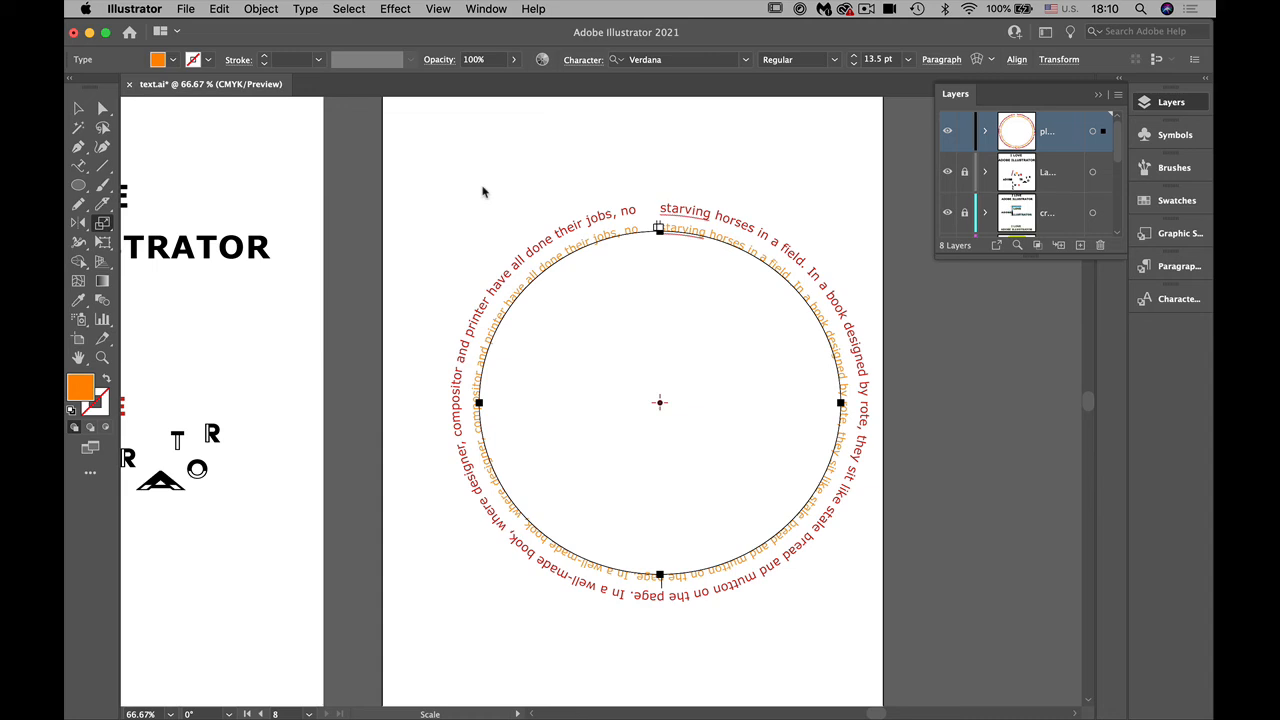
key("v")
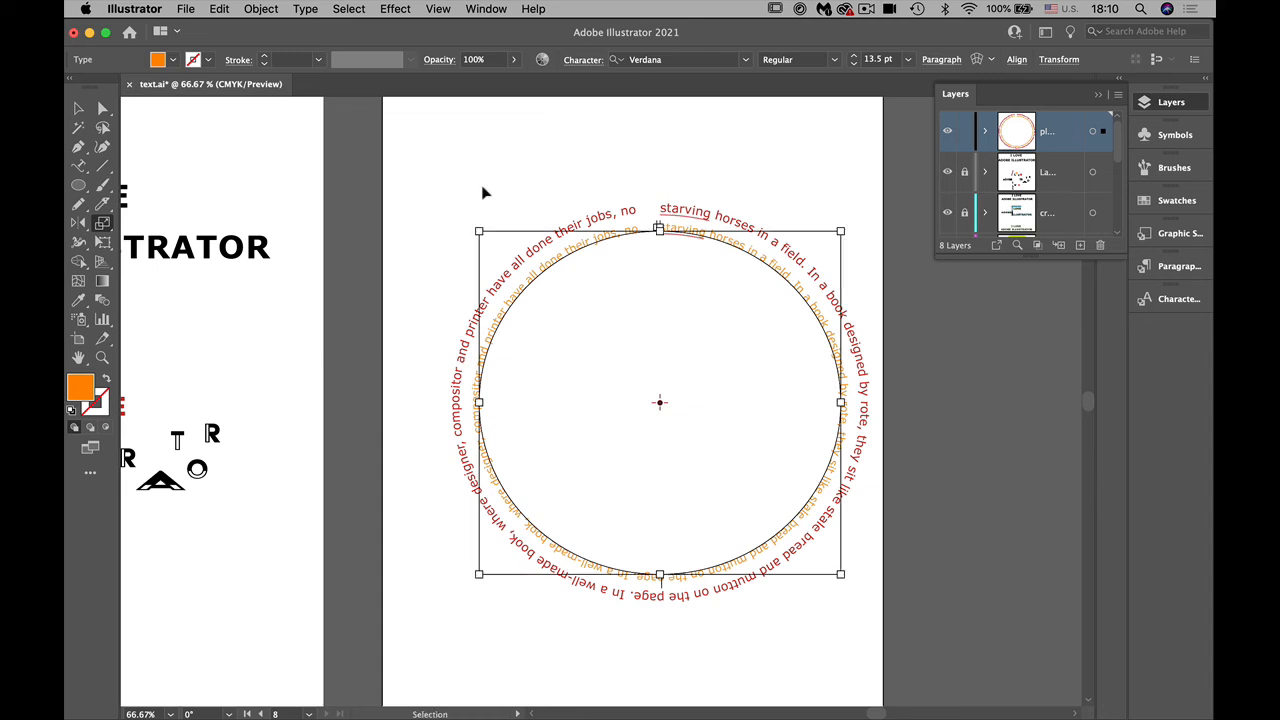
key("super+d")
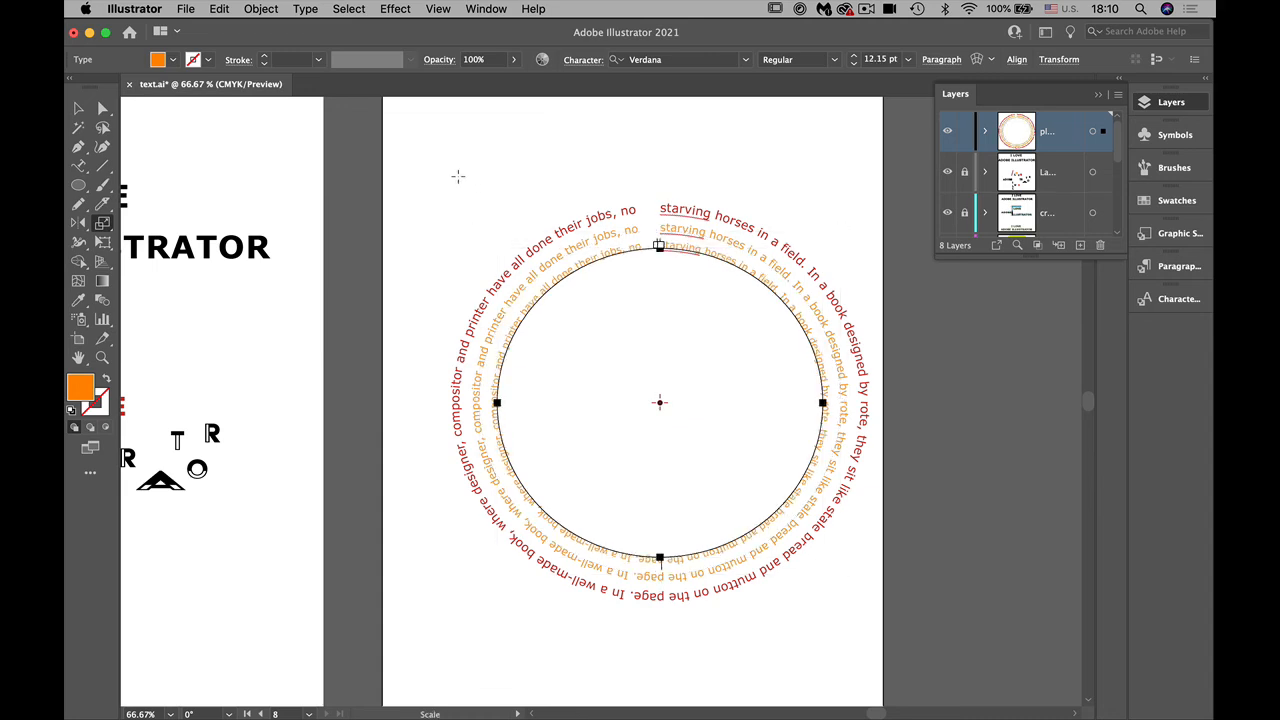
Step: Fill the third text ring with light blue and repeat the scaled-copy transformation to add a fourth ring
left_click(174, 62)
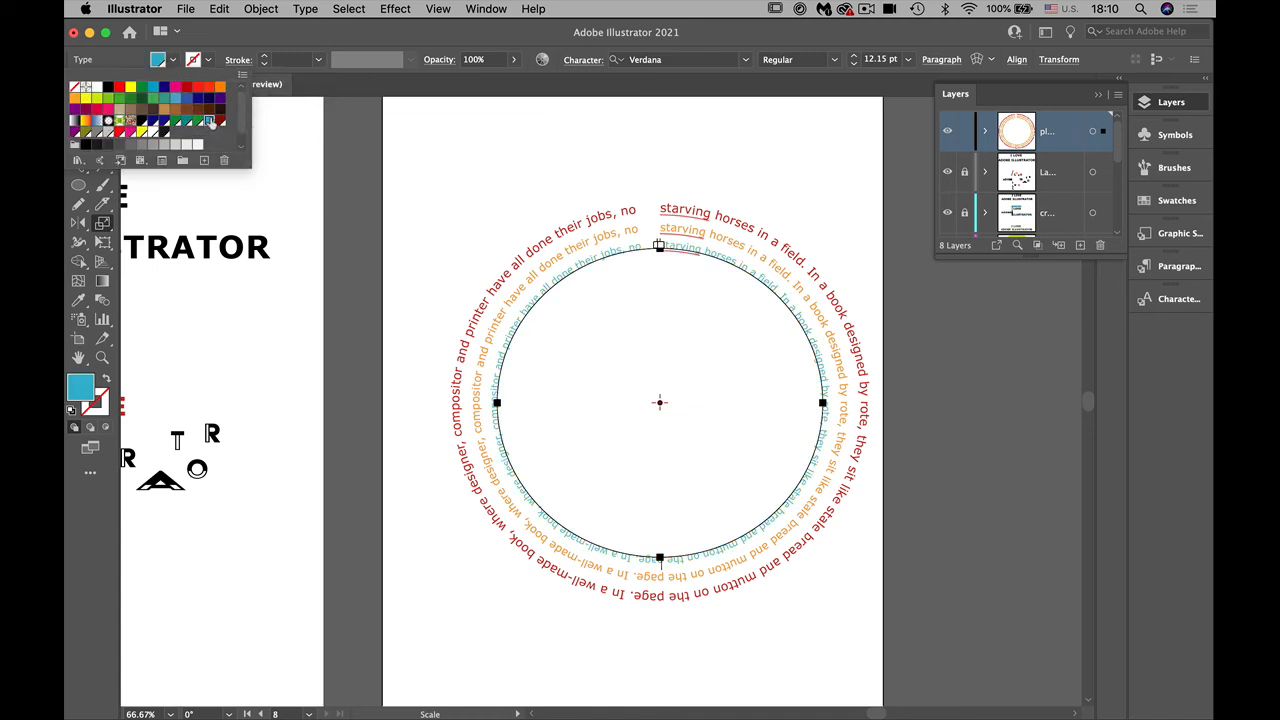
key("Escape")
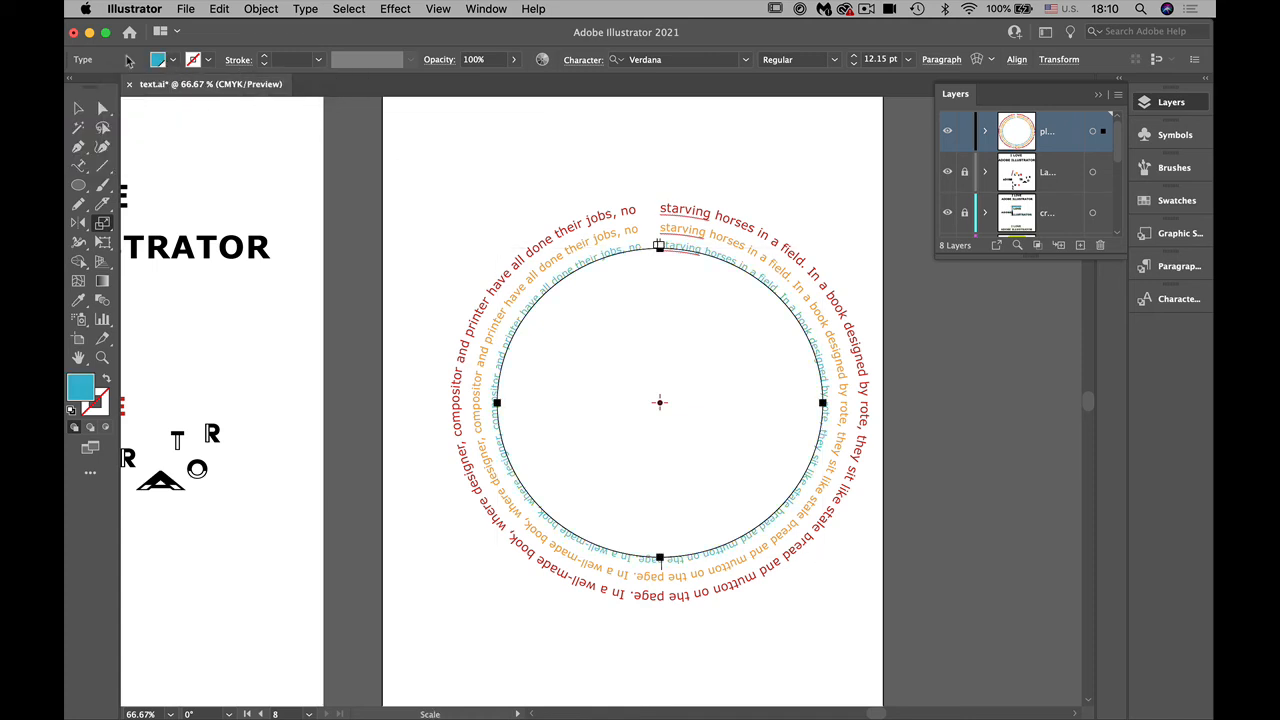
key("super+d")
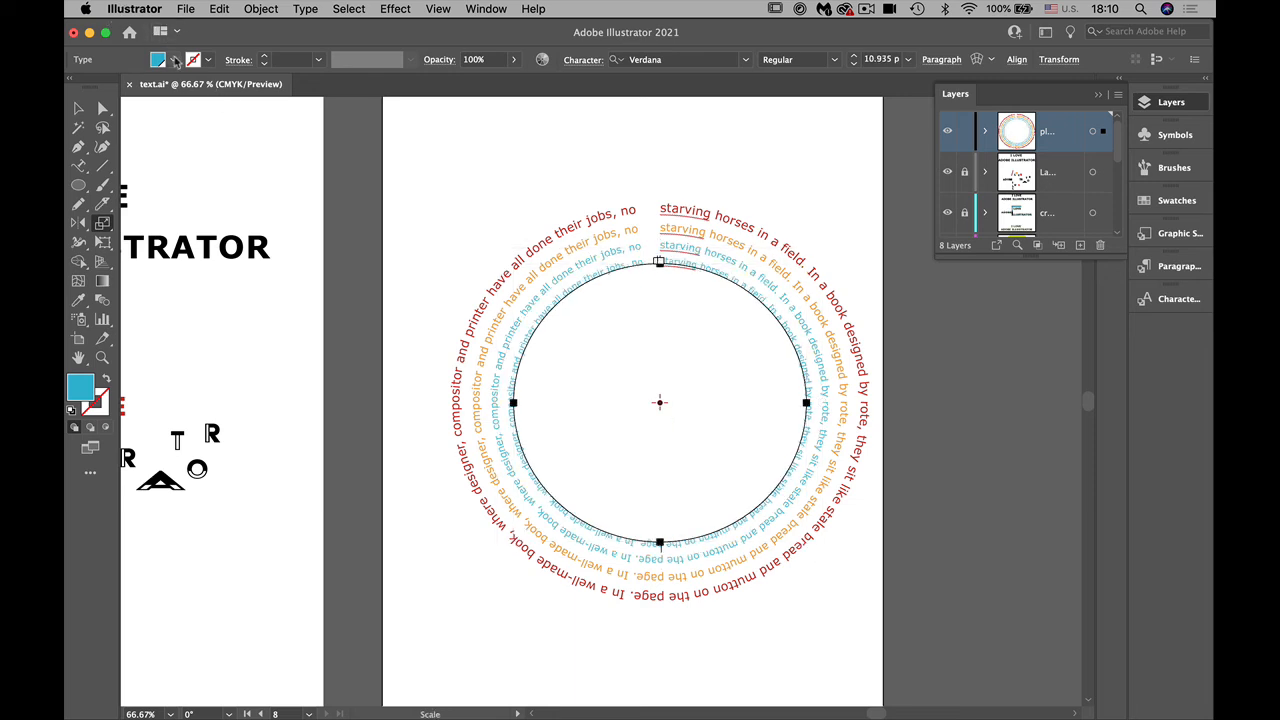
Step: Colour the fourth text ring orange and repeat the scaled copy to create a fifth ring
left_click(172, 60)
left_click(218, 88)
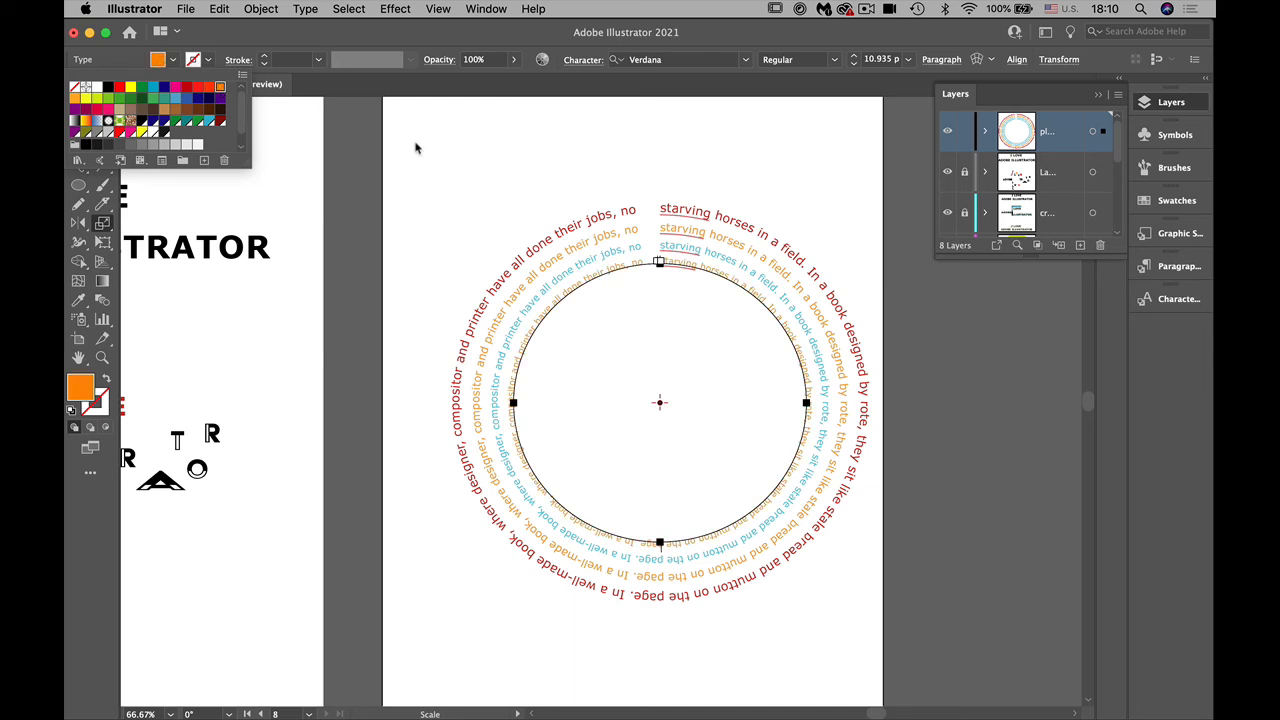
key("Escape")
key("super+d")
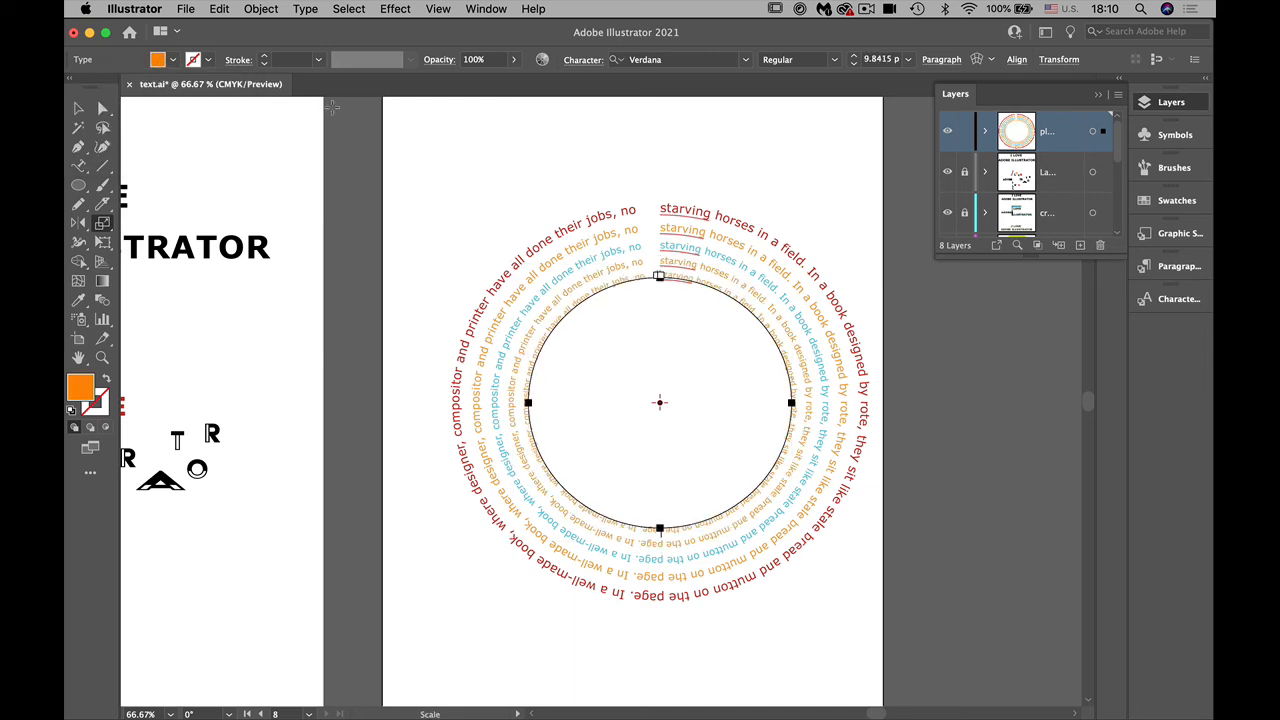
Step: Fill the fifth text ring with dark green (C=90 M=30 Y=95 K=30) and repeat the scaled copy for a sixth ring
left_click(1146, 204)
left_click(1083, 274)
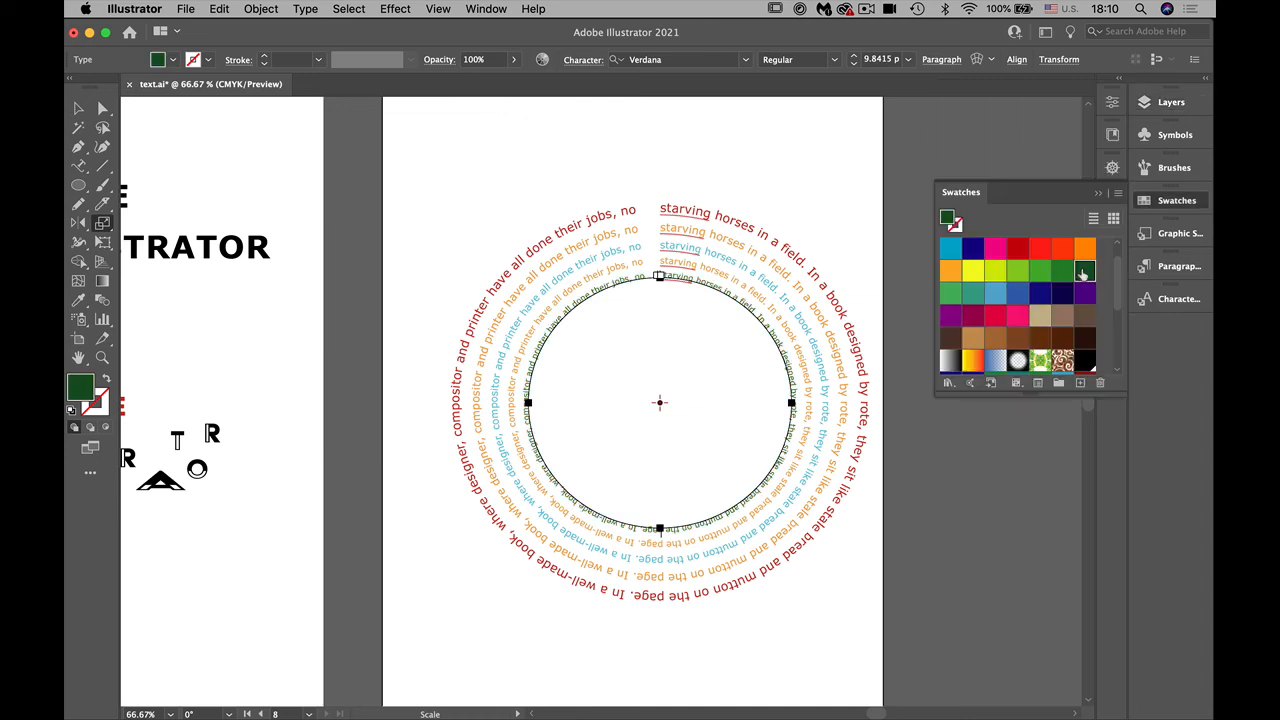
key("super+d")
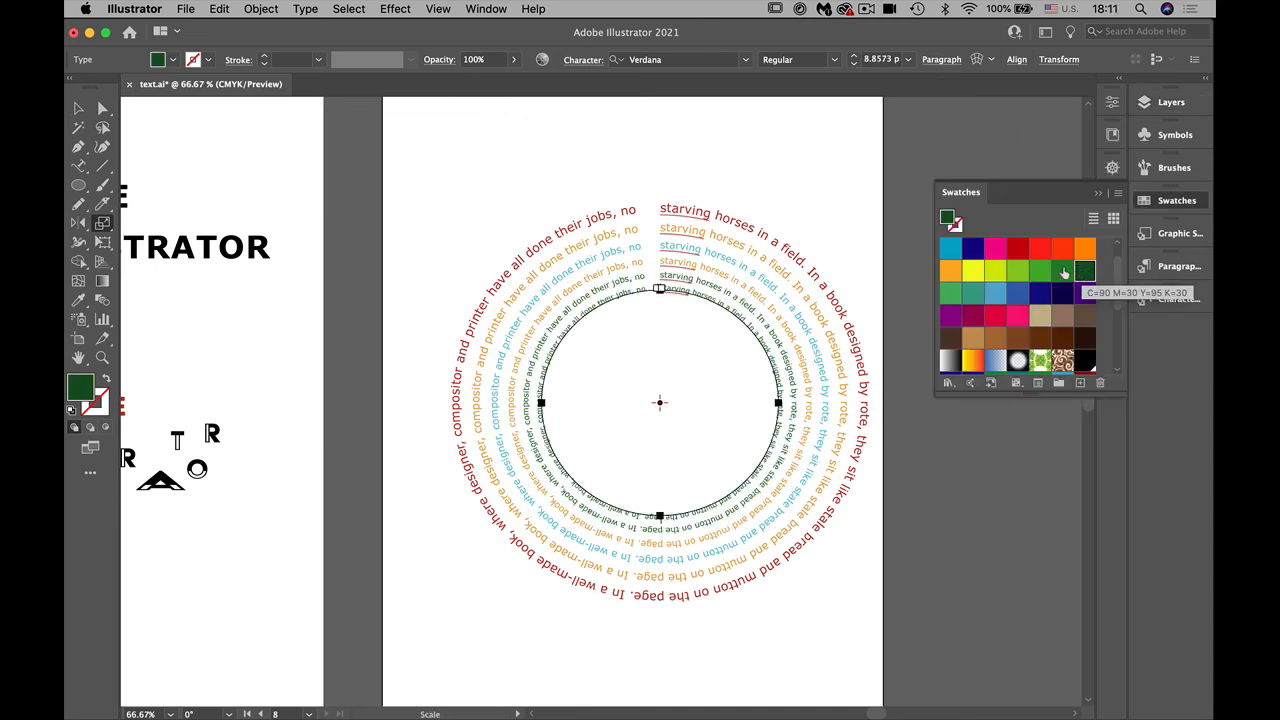
Step: Fill the sixth text ring with bright red, then add a seventh scaled ring filled with dark magenta
left_click(1040, 247)
key("super+d")
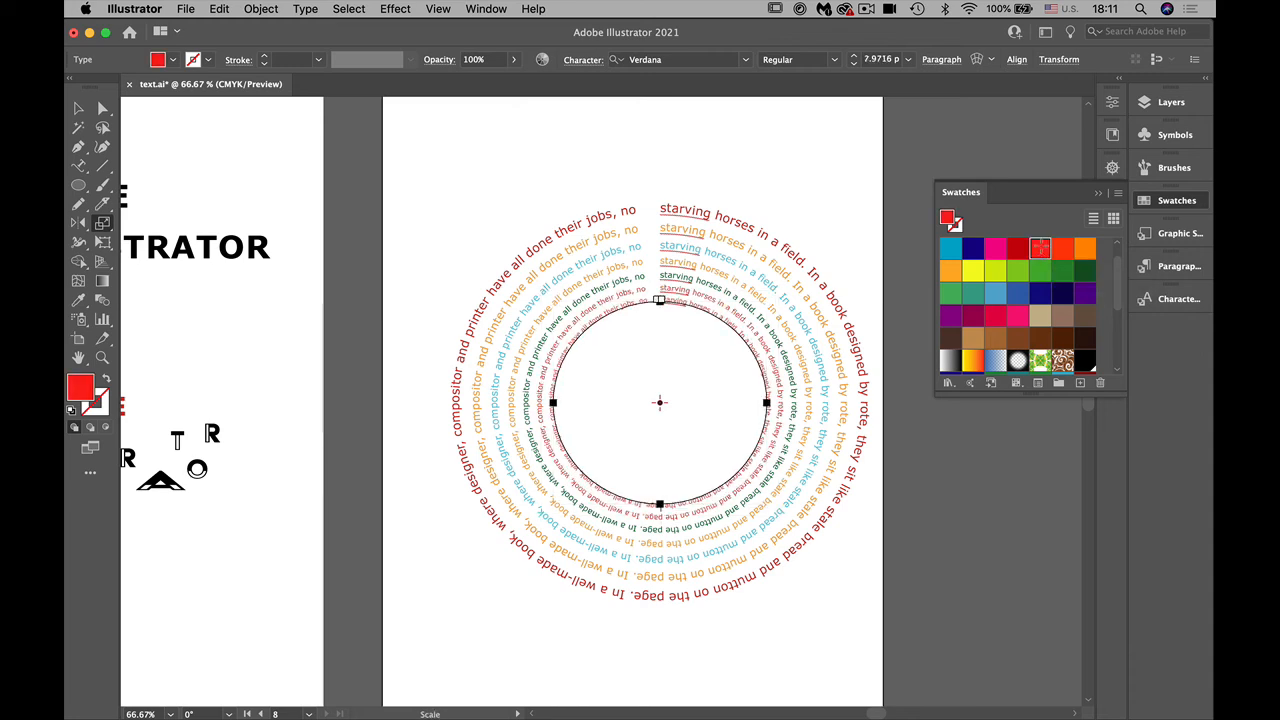
left_click(974, 317)
key("super+d")
key("super+d")
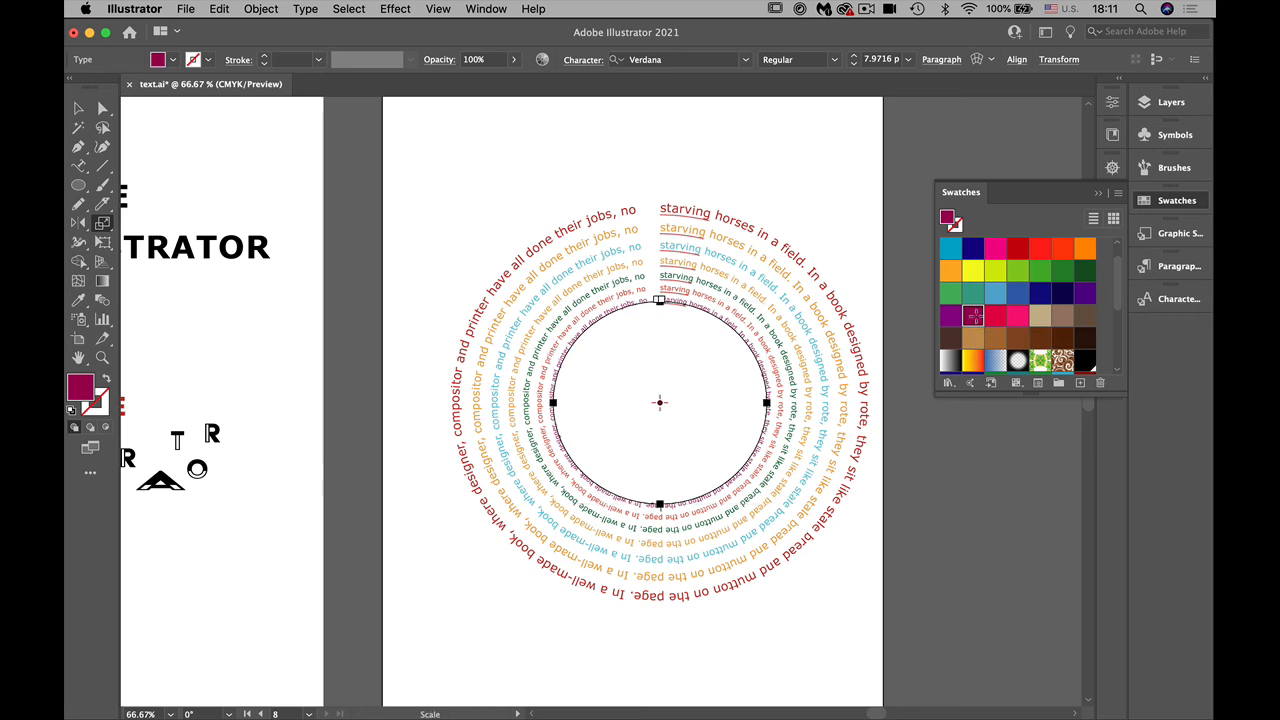
Step: Select all seven concentric text rings and group them
left_click(544, 186)
key("v")
left_click_drag(433, 160, 880, 630)
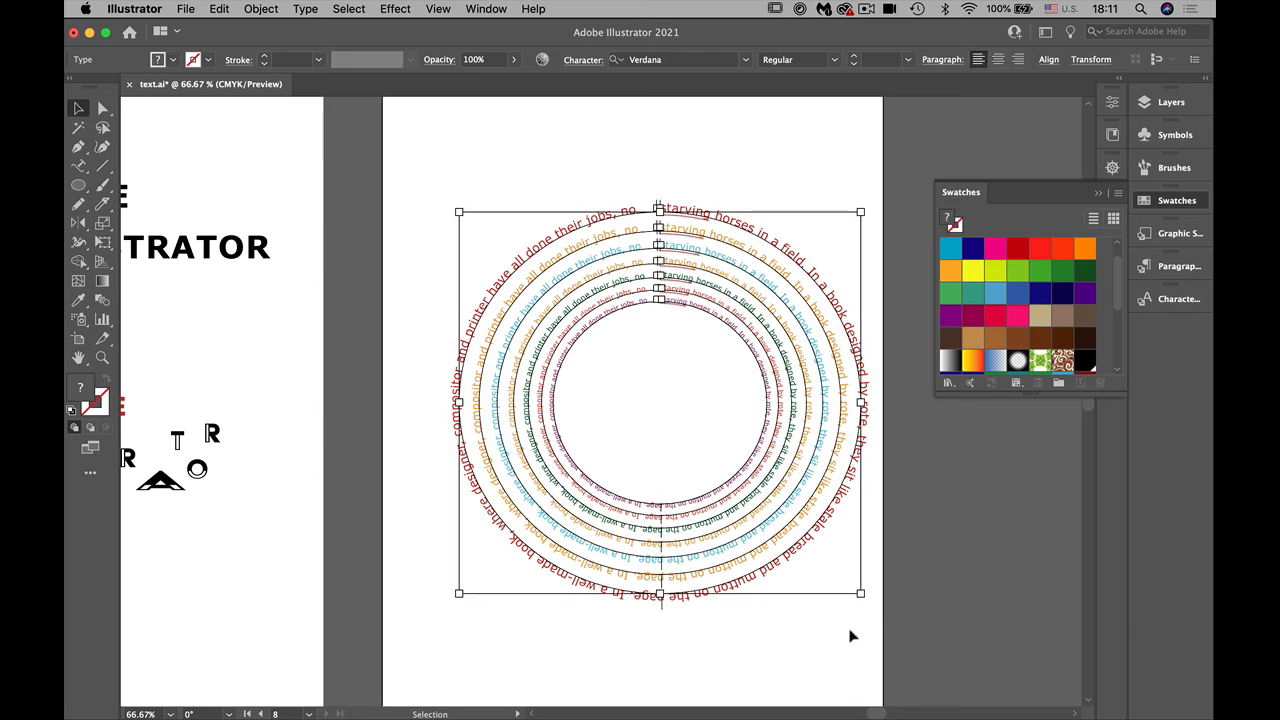
key("super+g")
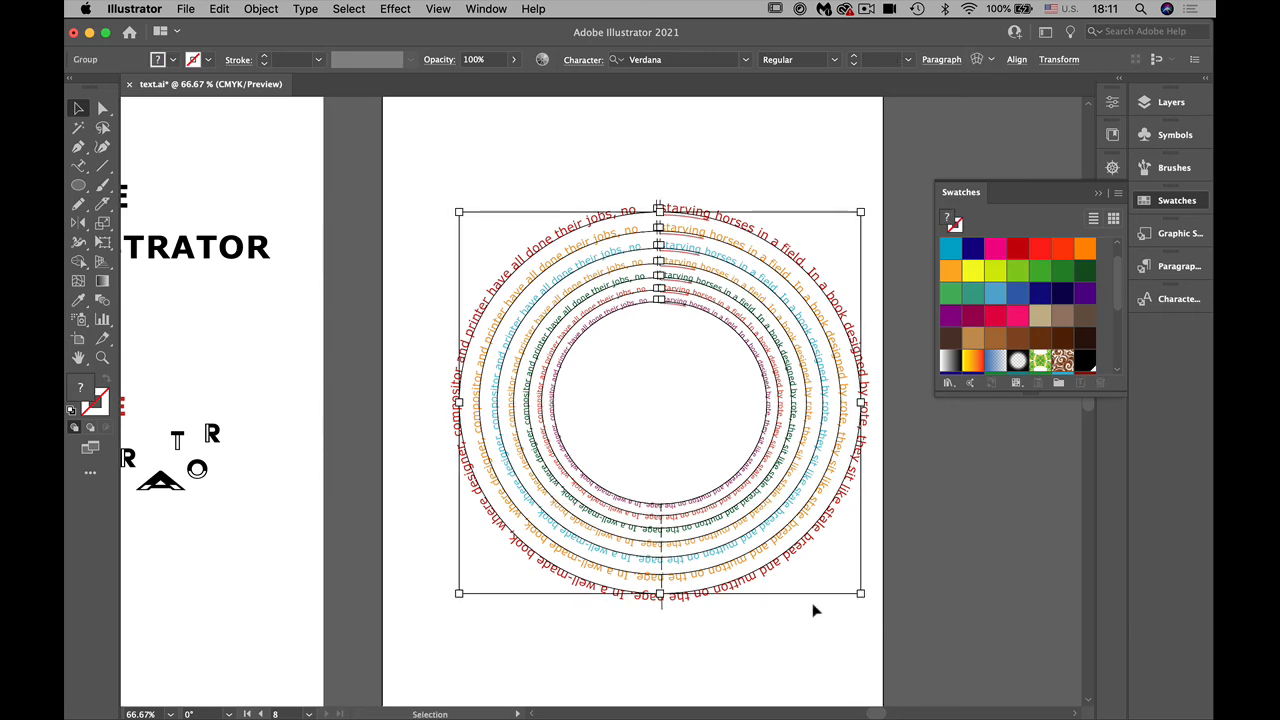
Step: Scale the ring group proportionally to a little under half its size and move it to the upper middle of the artboard
left_click_drag(860, 594, 670, 385)
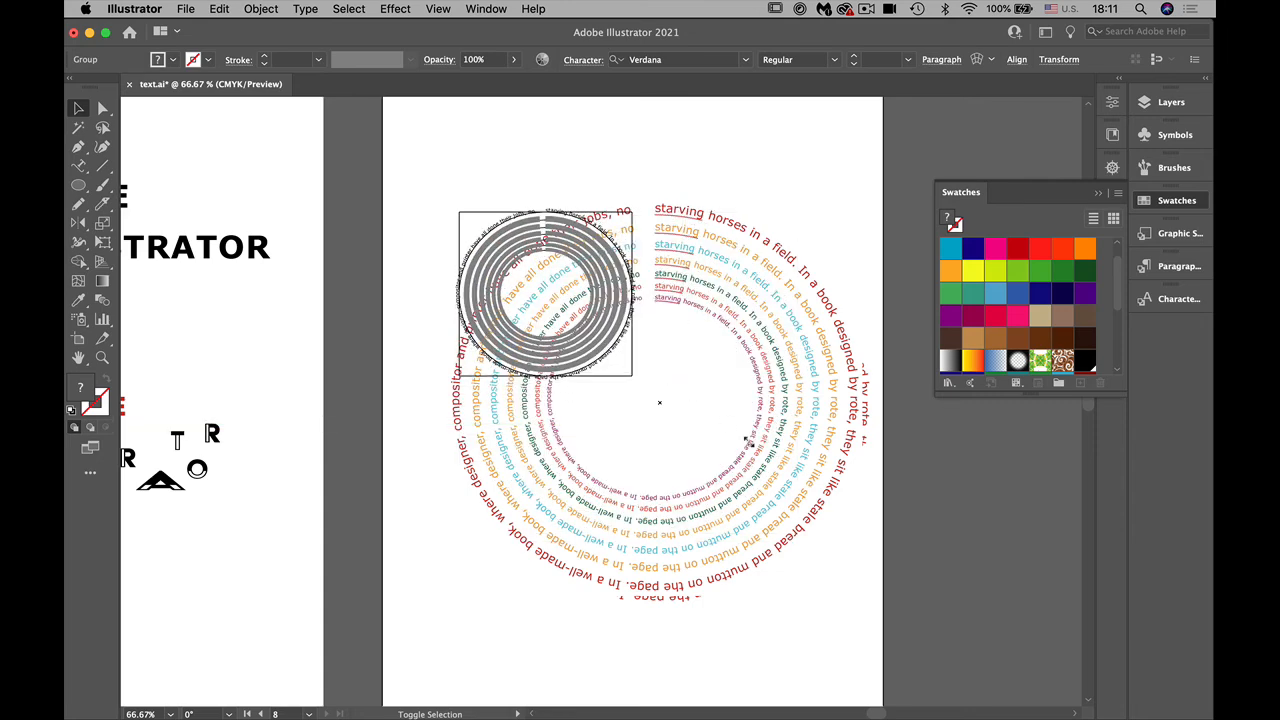
left_click(826, 201)
left_click(602, 273)
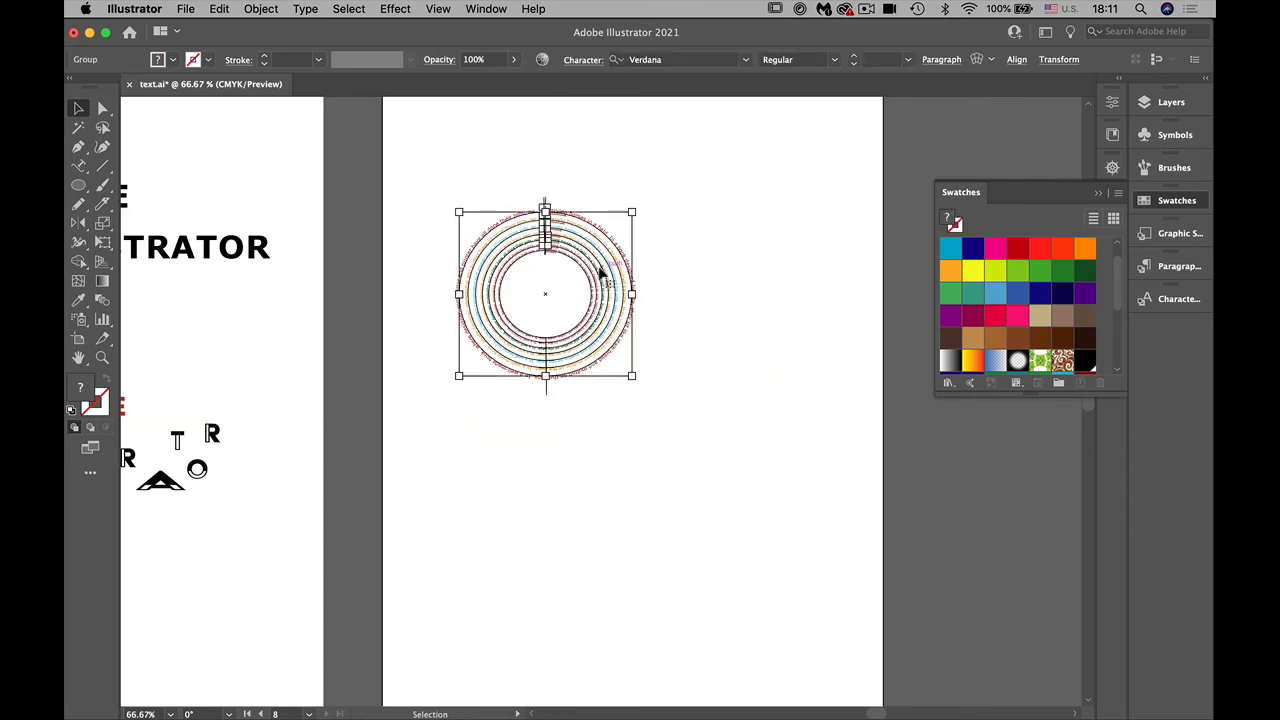
left_click_drag(572, 258, 666, 201)
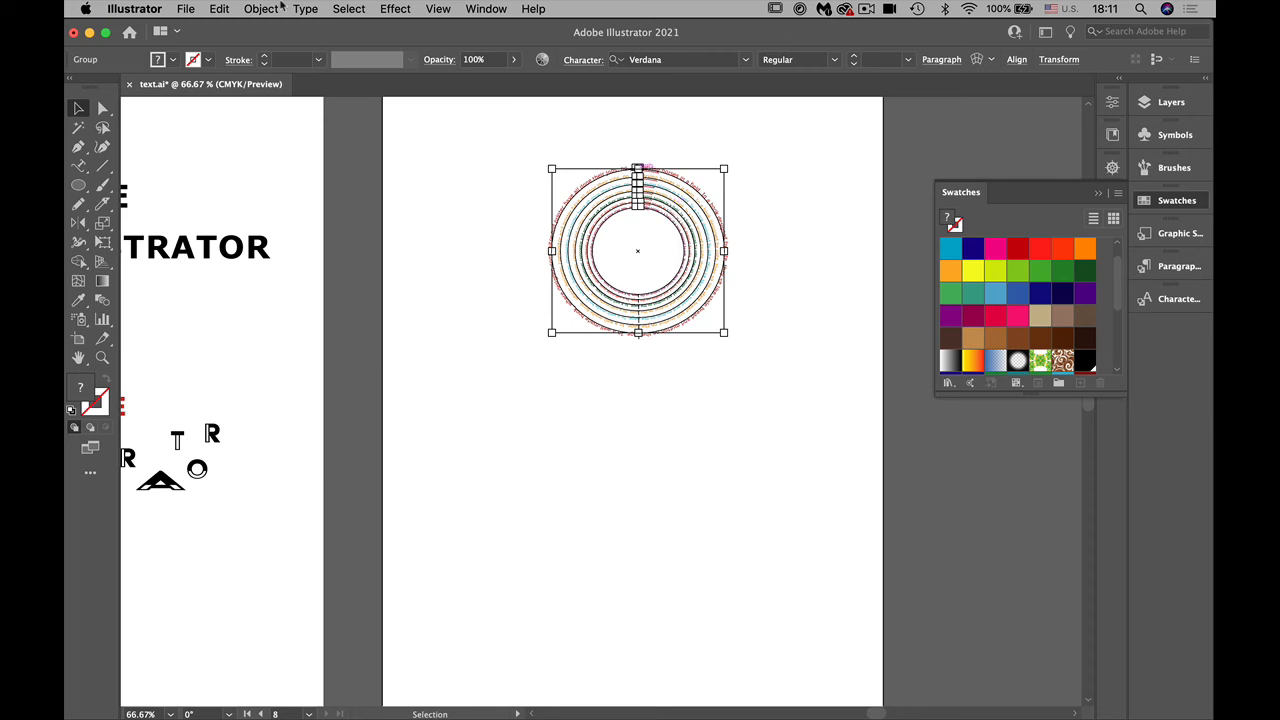
Step: Create a radial repeat from the grouped text rings and deselect it
left_click(218, 9)
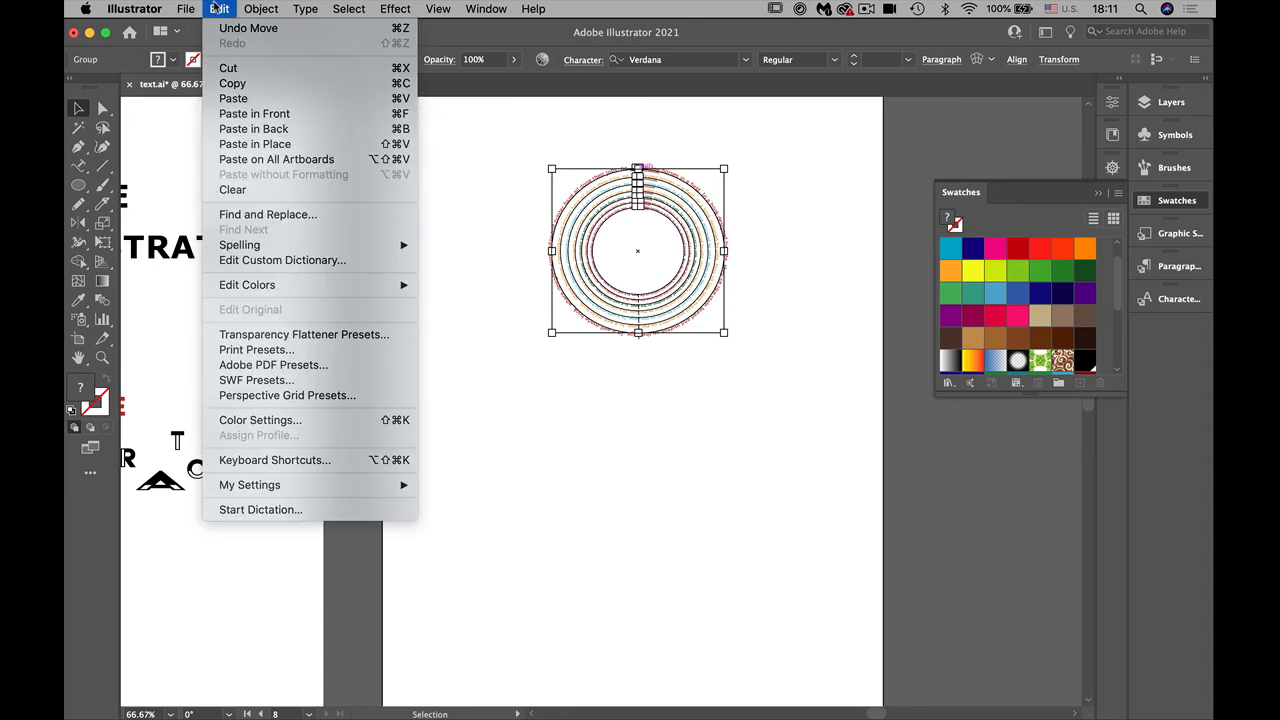
mouse_move(260, 9)
mouse_move(290, 441)
mouse_move(283, 488)
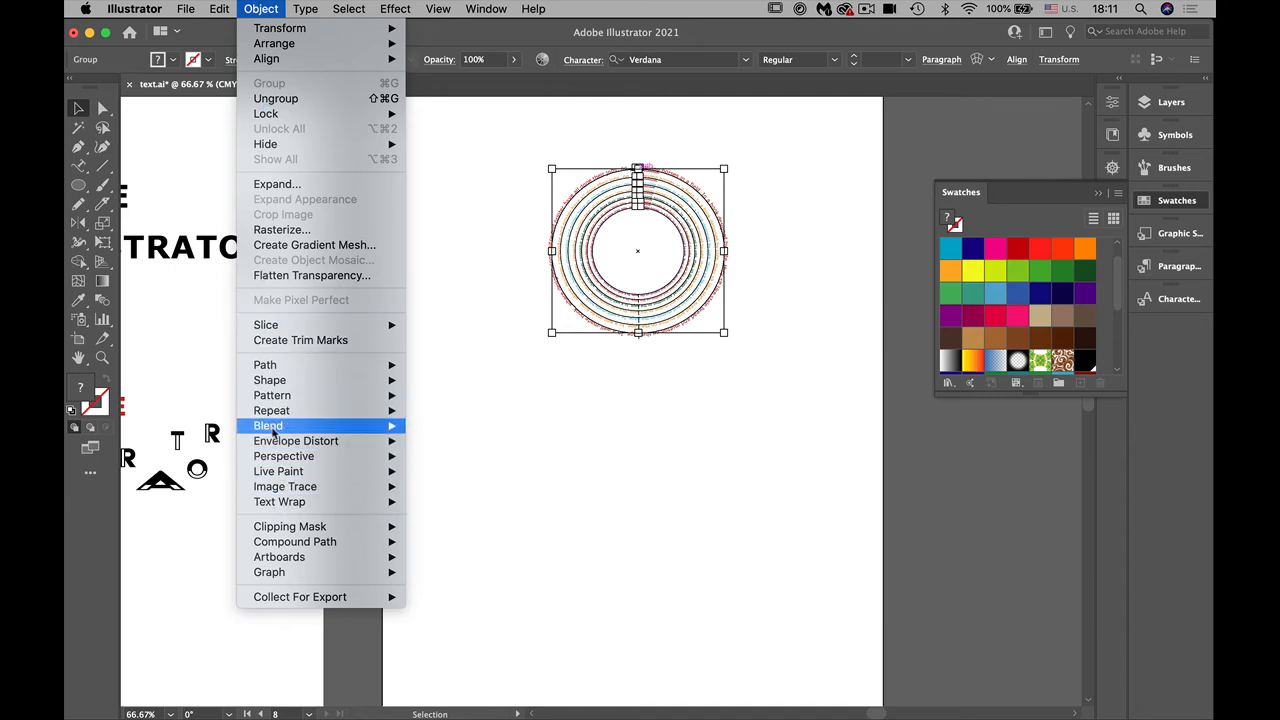
mouse_move(268, 411)
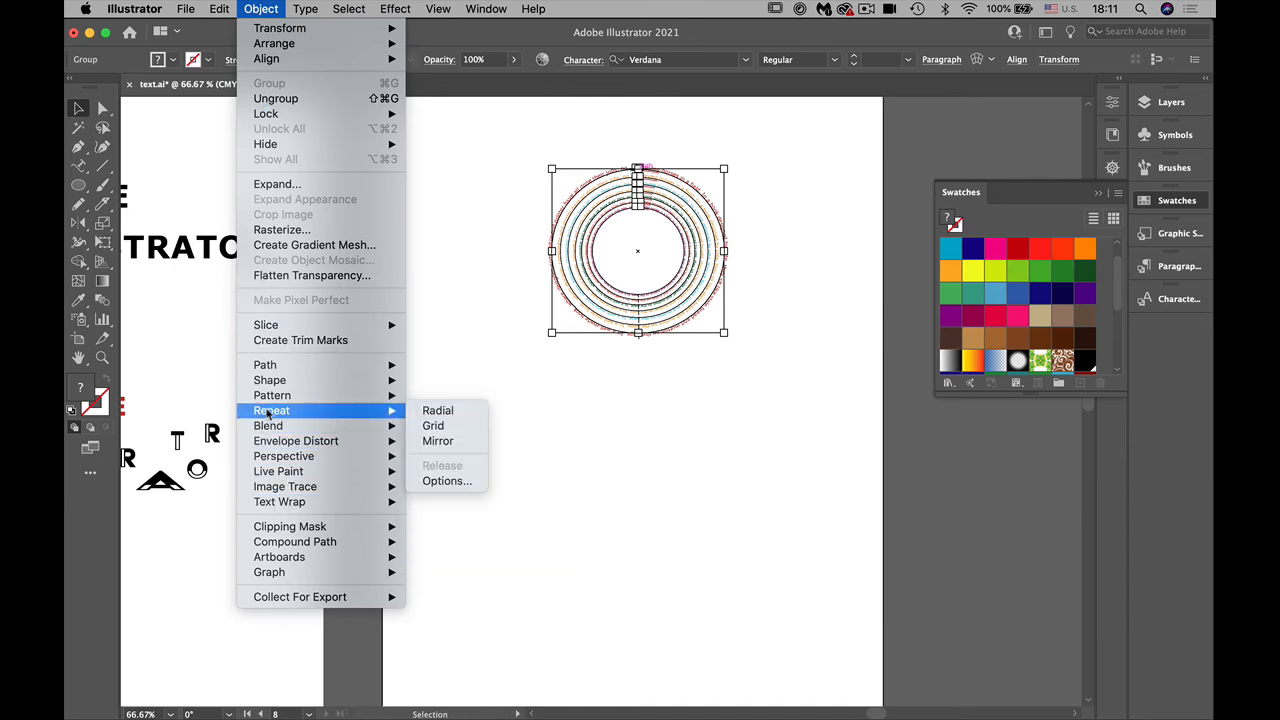
left_click(453, 410)
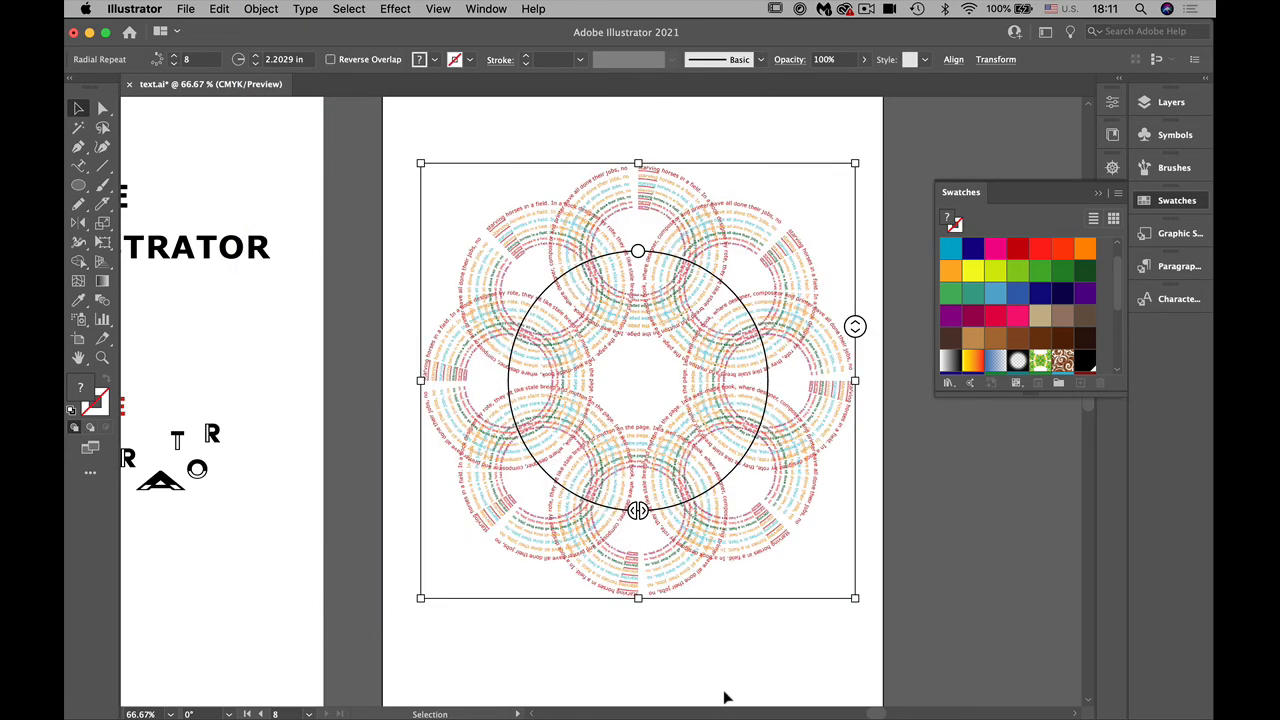
left_click(706, 661)
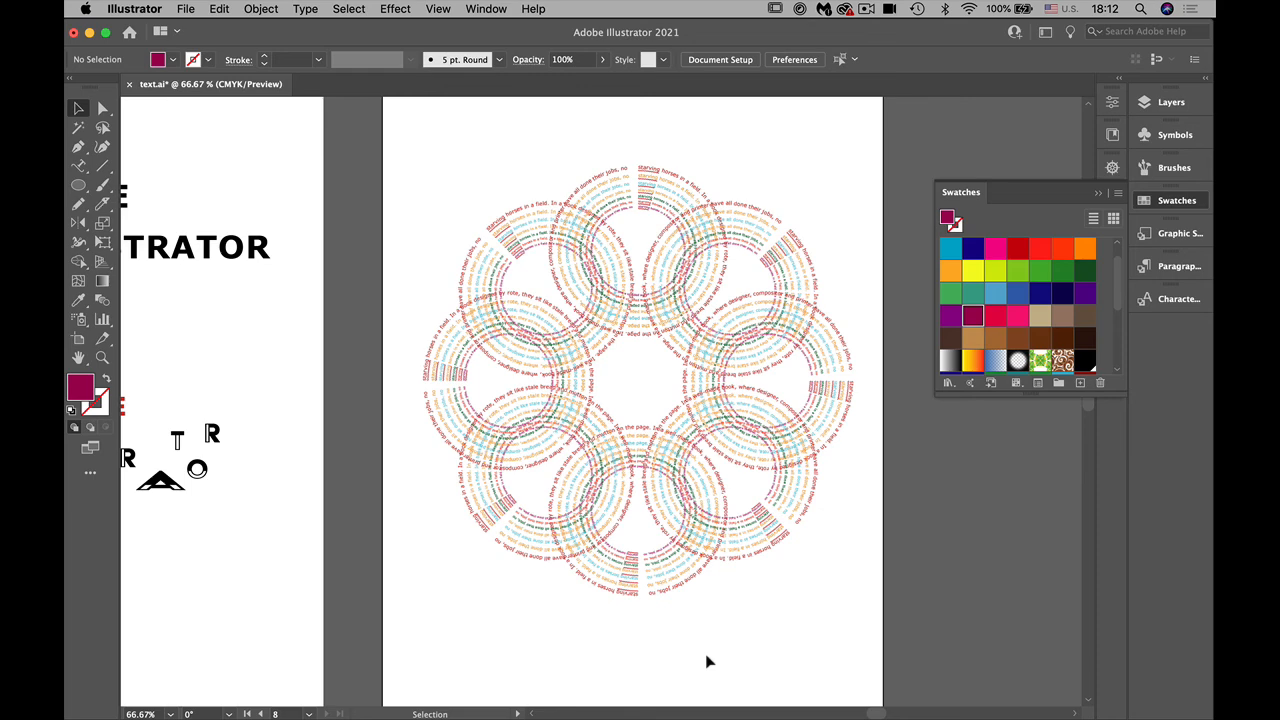
Step: Move the radial repeat up the artboard and scale it proportionally to a repeat radius of about 1.03 in
left_click(606, 535)
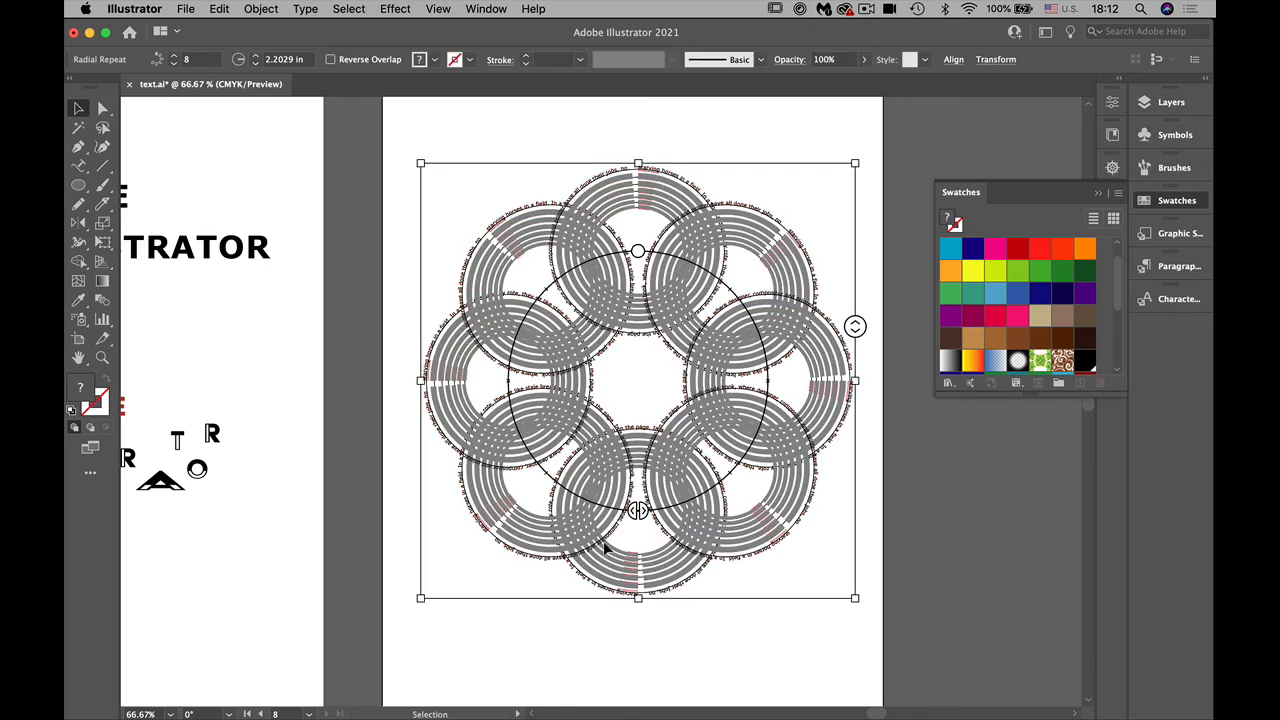
left_click_drag(735, 350, 743, 303)
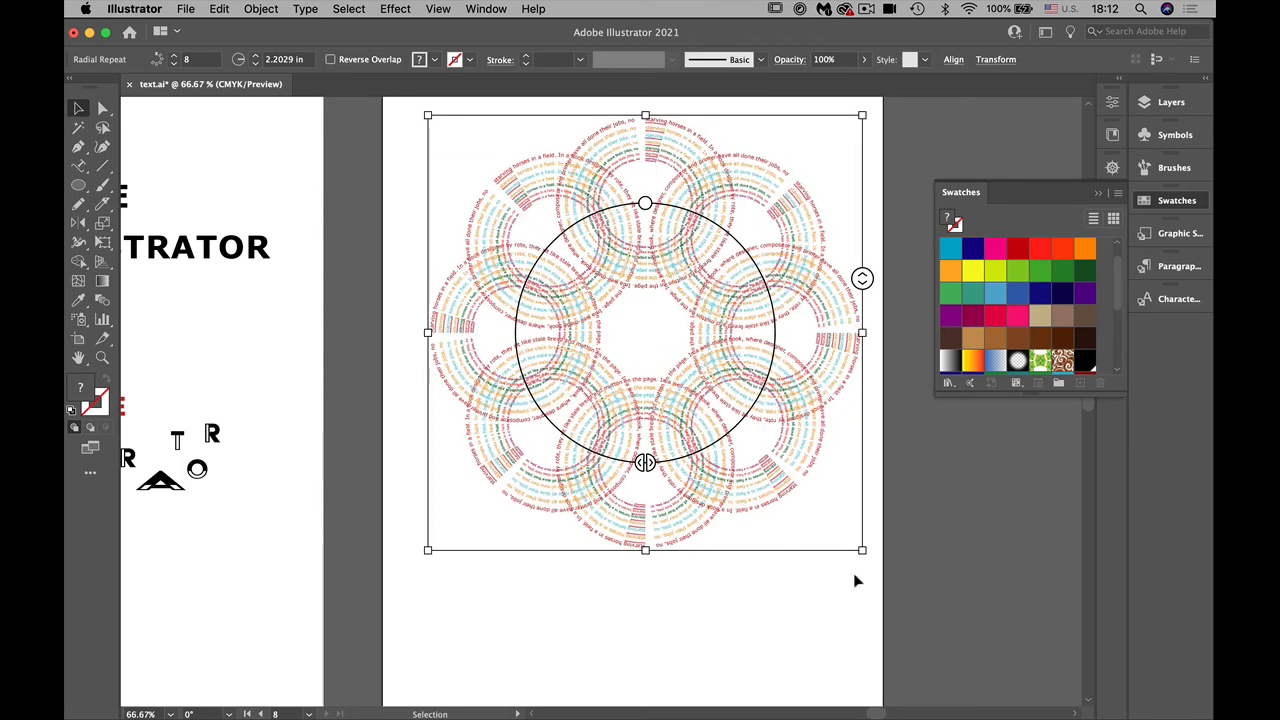
left_click_drag(863, 549, 662, 333)
left_click(831, 543)
left_click(603, 272)
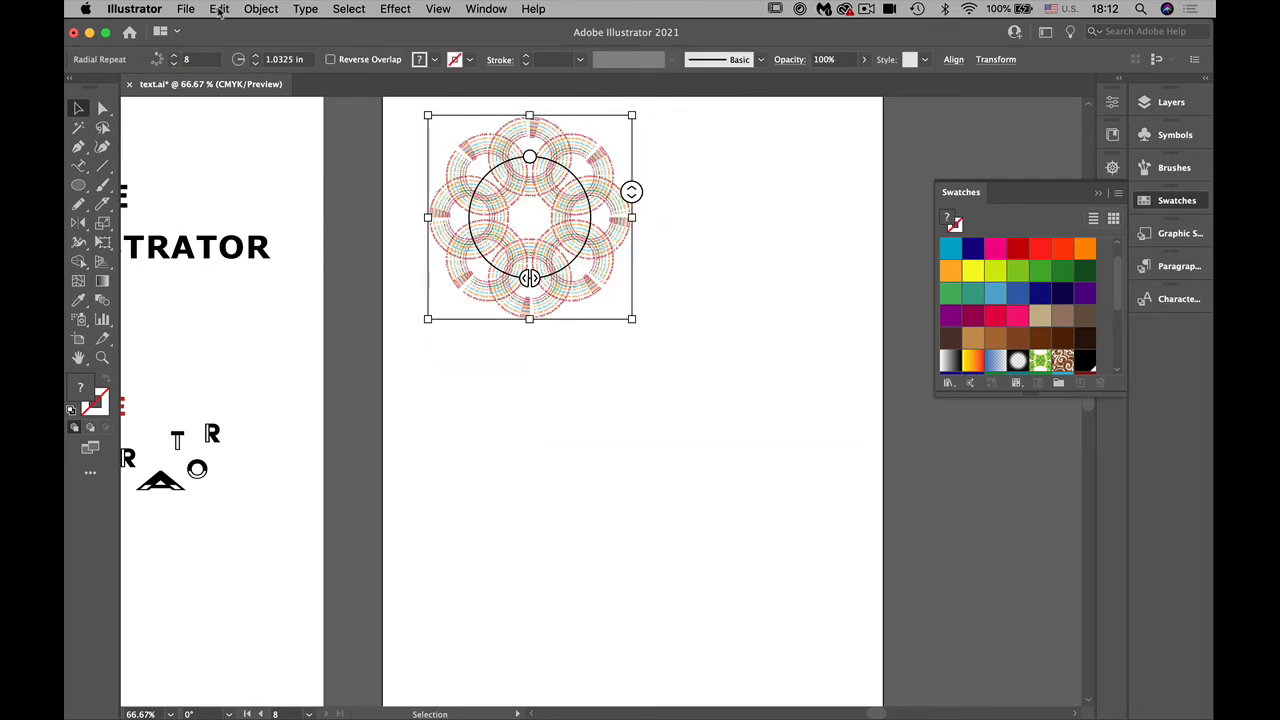
Step: Turn the radial pattern into a grid repeat and shift the whole grid left so it spans the artboard
left_click(219, 9)
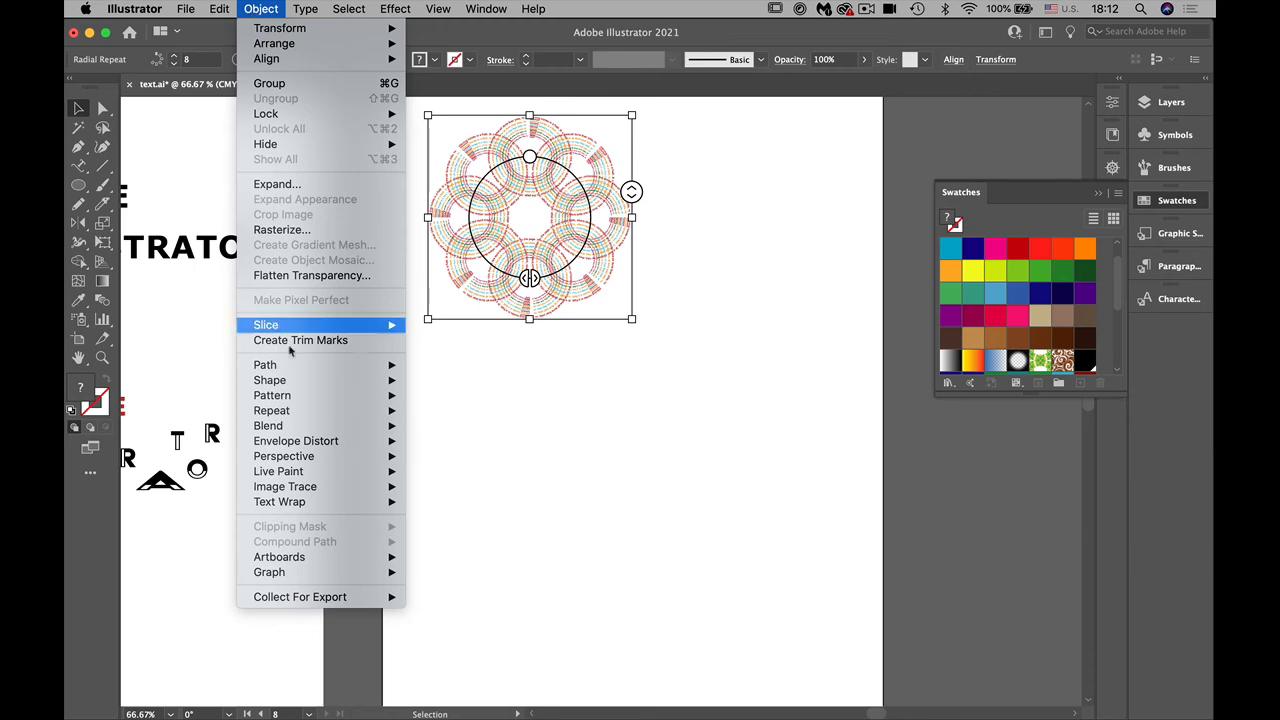
mouse_move(297, 411)
left_click(467, 428)
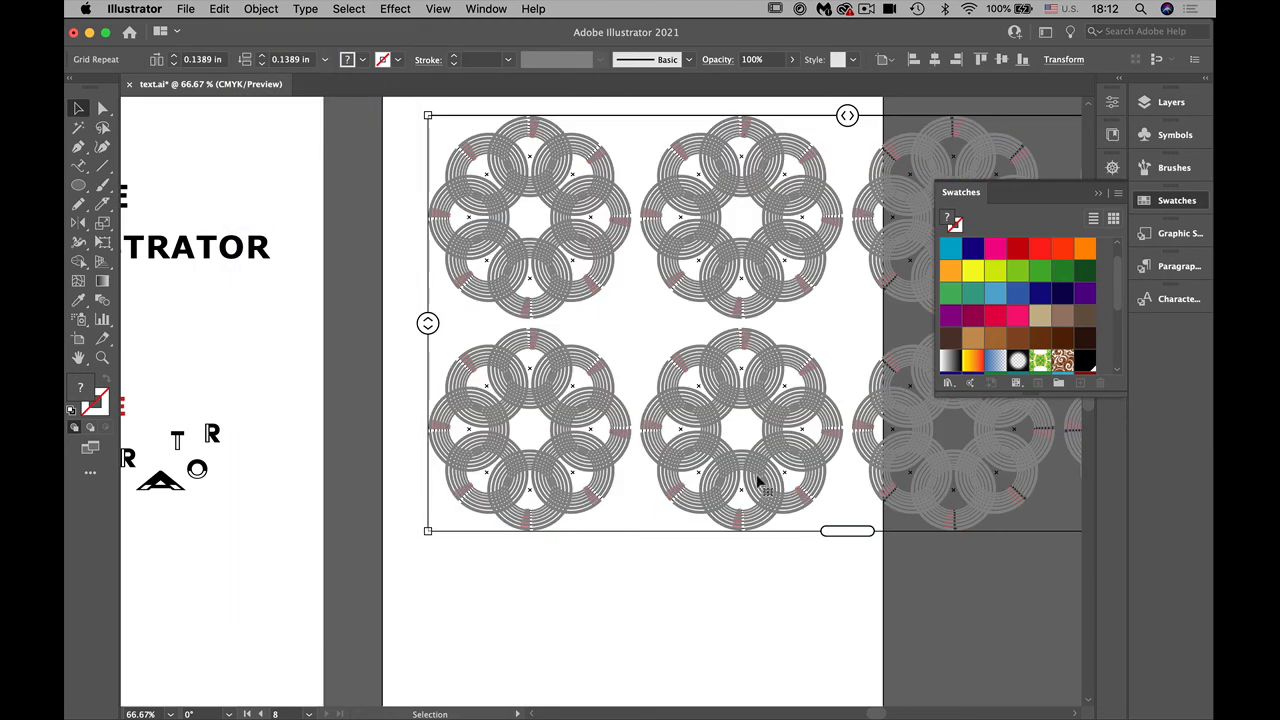
left_click_drag(640, 457, 524, 462)
left_click(963, 192)
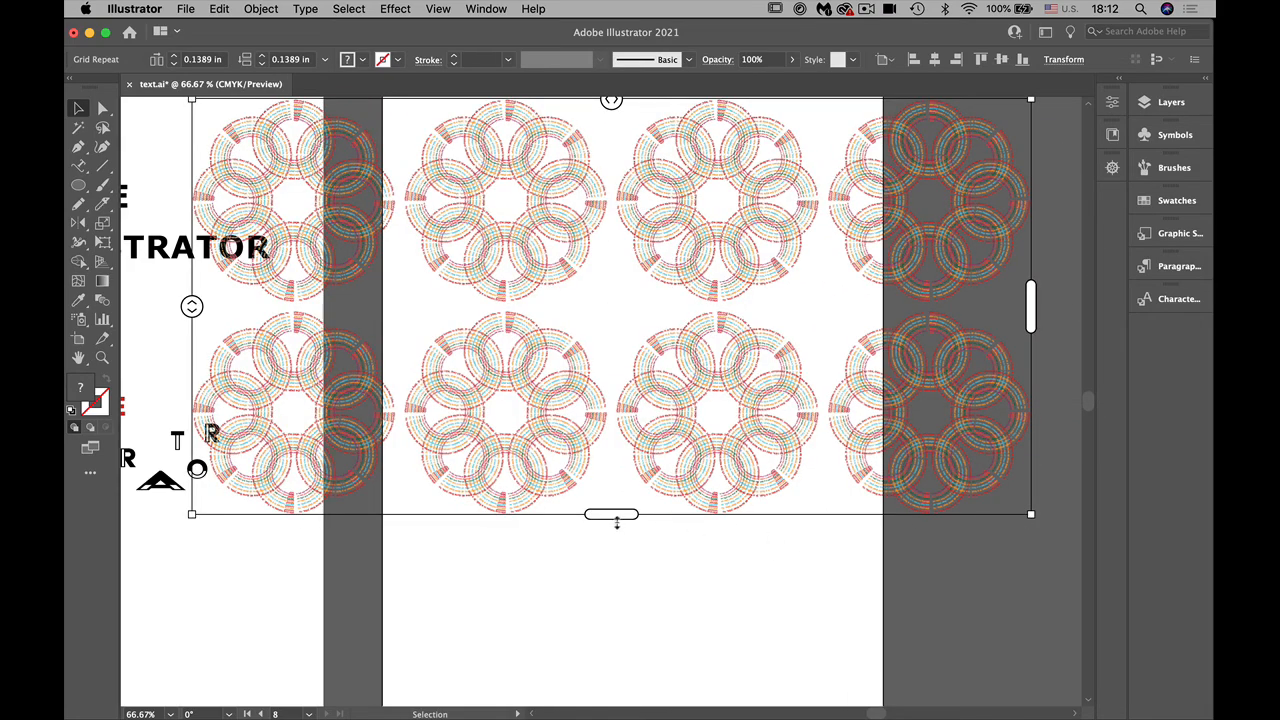
Step: Crop the grid repeat to about one and a half rows and roughly the artboard's width, and position it inside the artboard
left_click_drag(618, 521, 625, 418)
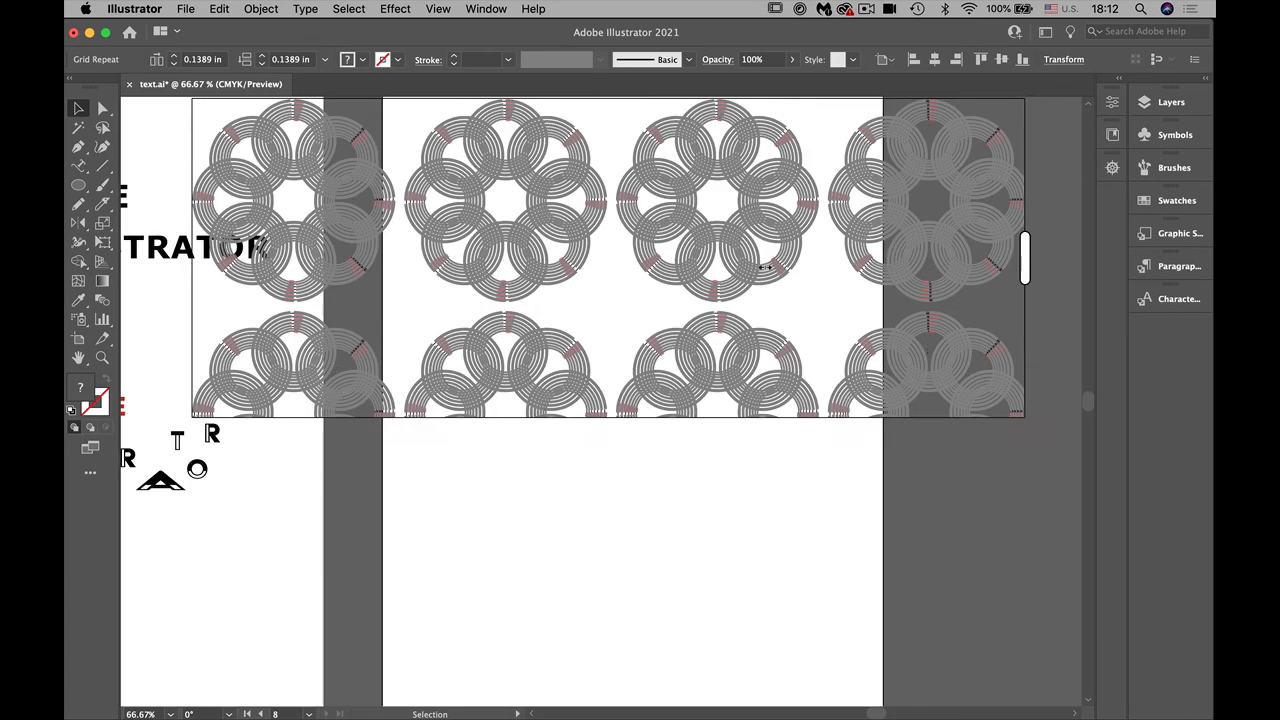
left_click_drag(1030, 258, 765, 259)
left_click_drag(318, 262, 500, 263)
left_click_drag(958, 268, 850, 270)
left_click(703, 526)
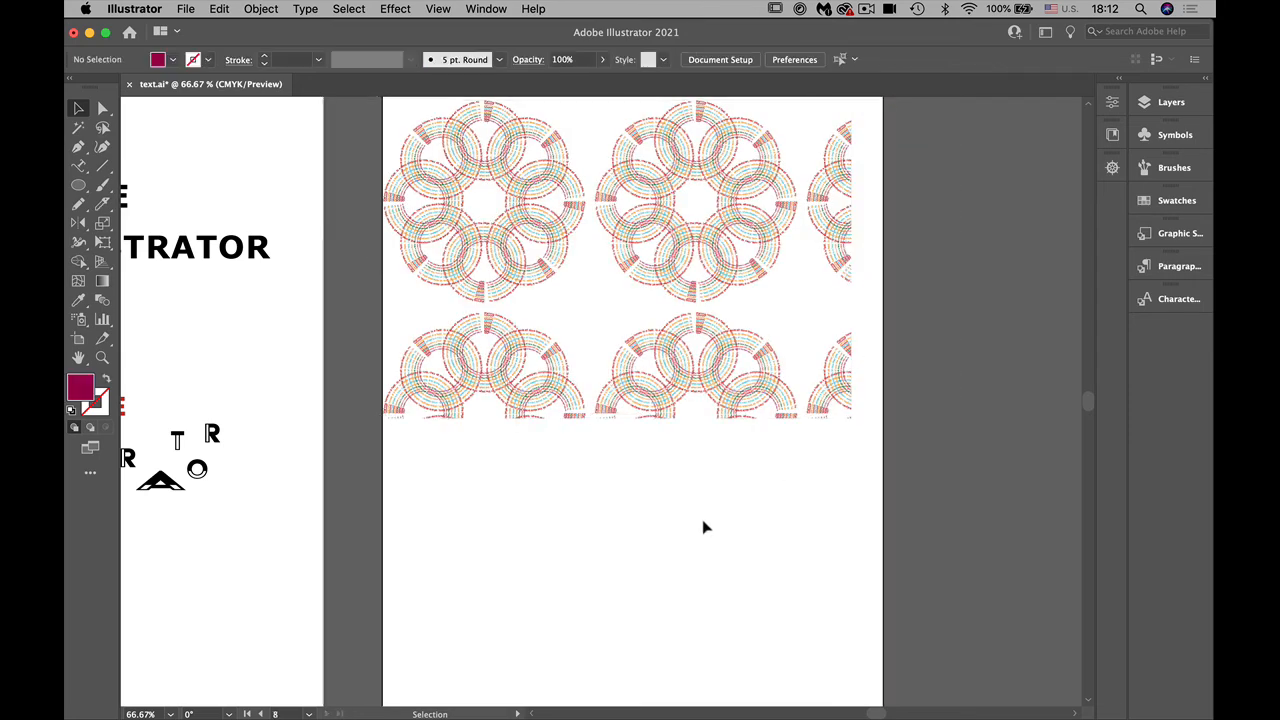
left_click_drag(576, 380, 605, 380)
left_click(603, 575)
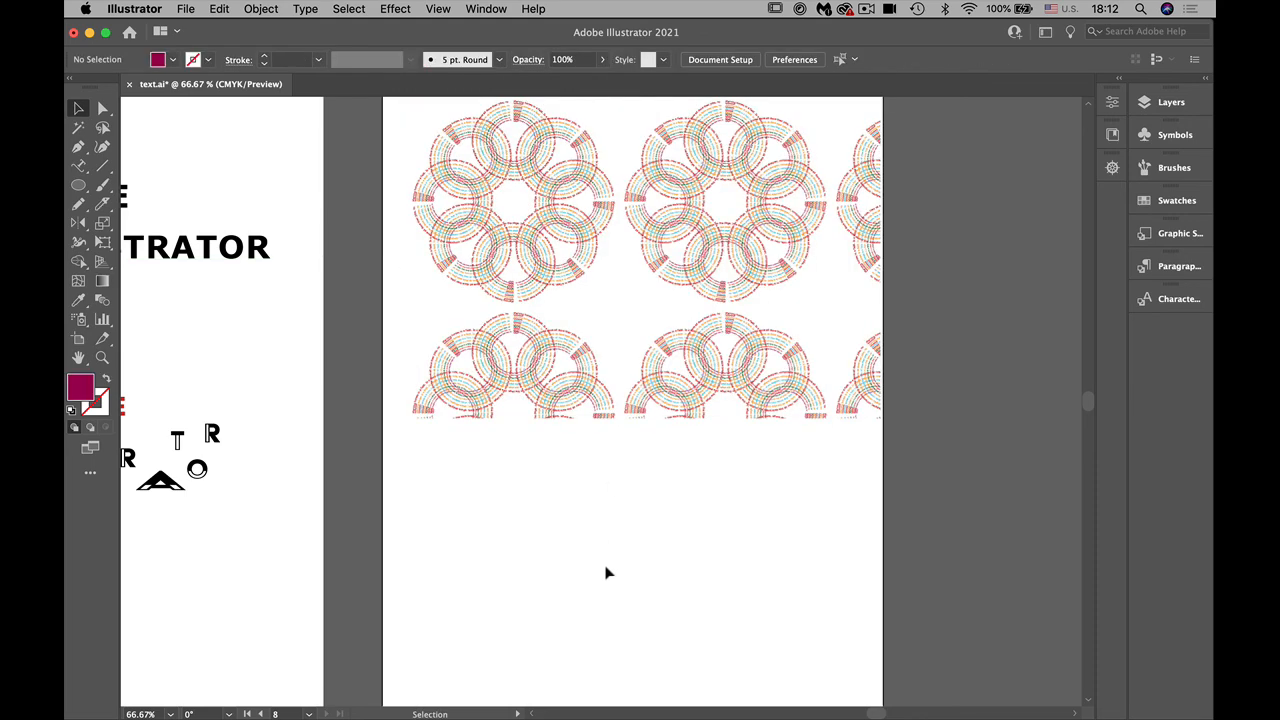
Step: Draw an open S-shaped path with five points below the grid pattern using the Curvature tool
left_click(79, 165)
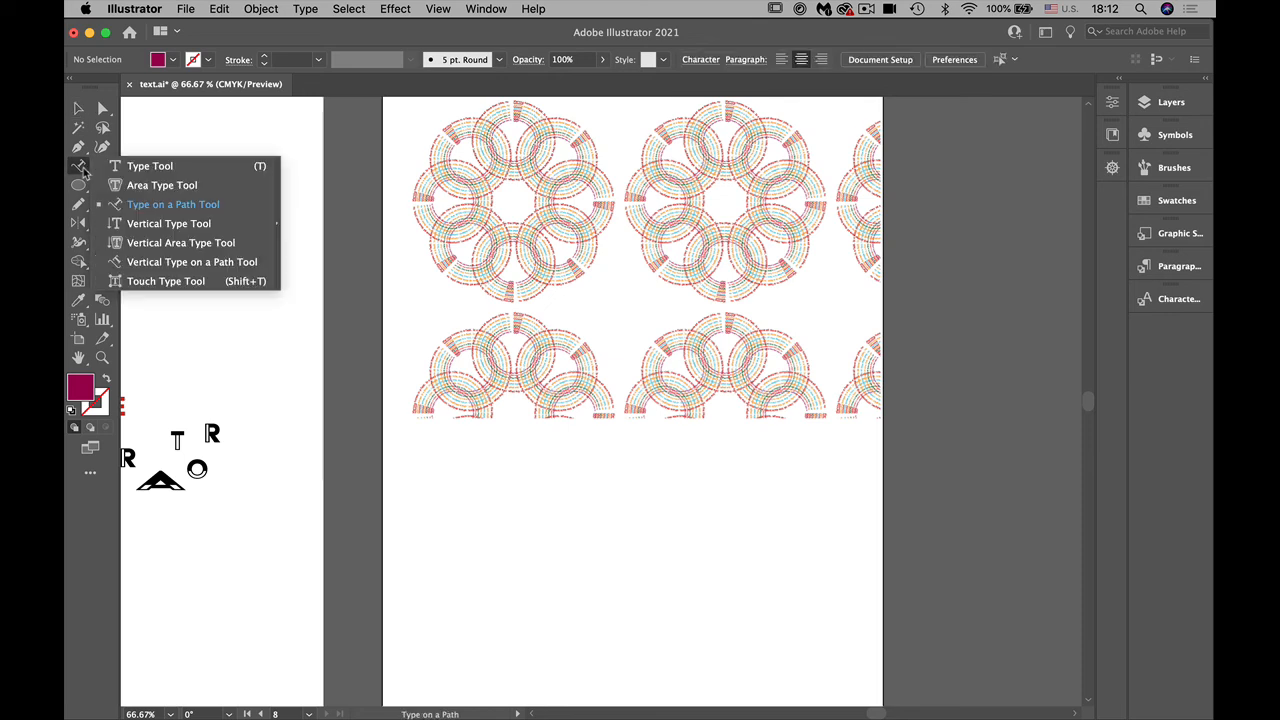
left_click(101, 147)
left_click(464, 435)
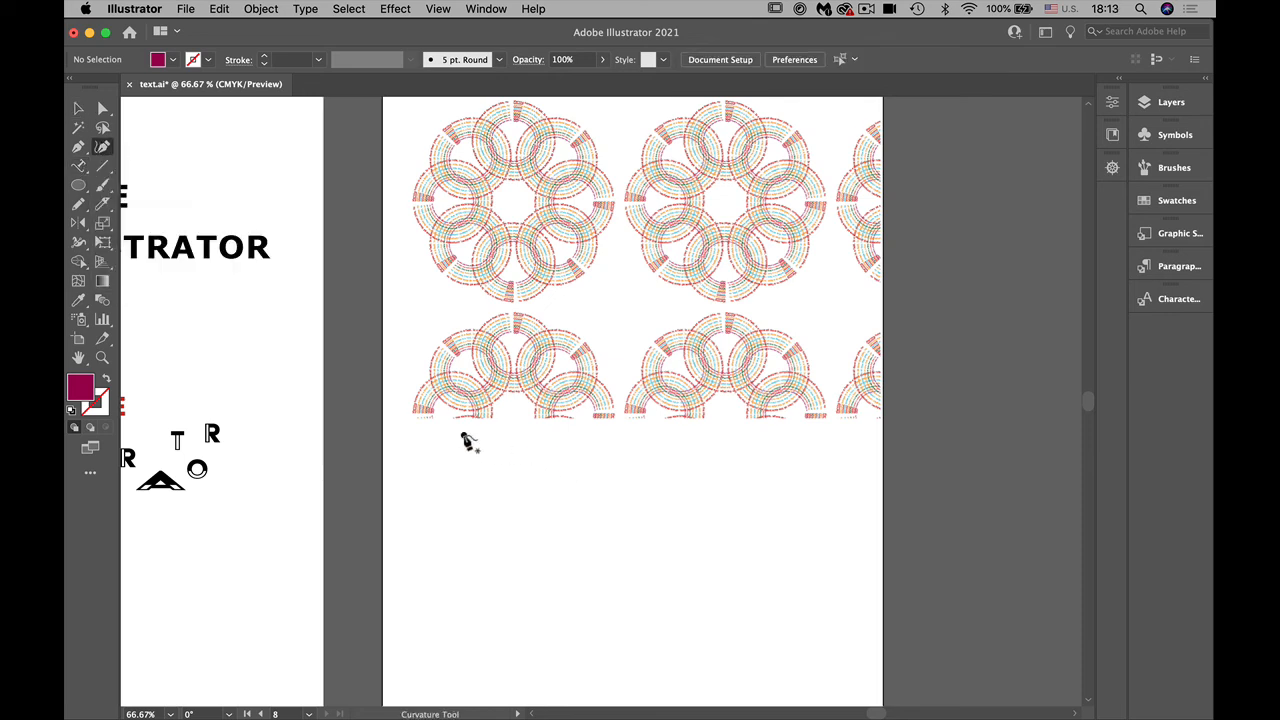
left_click(561, 530)
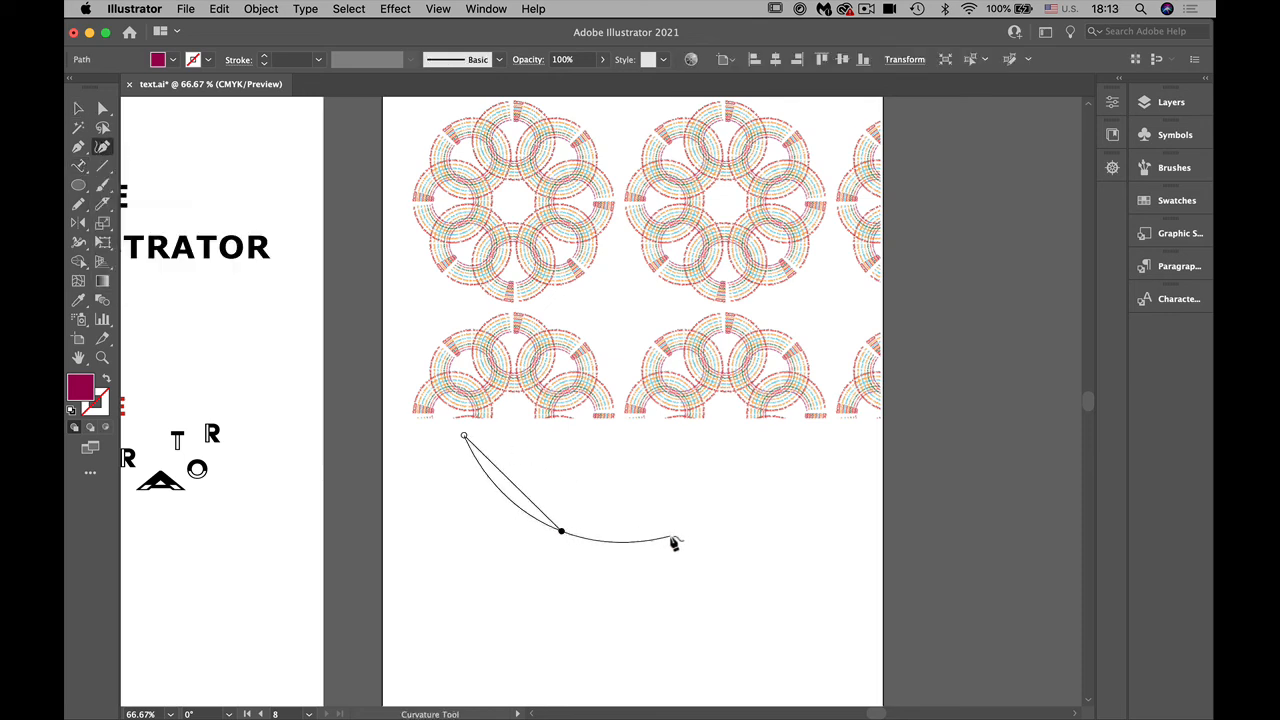
left_click(713, 550)
left_click(800, 620)
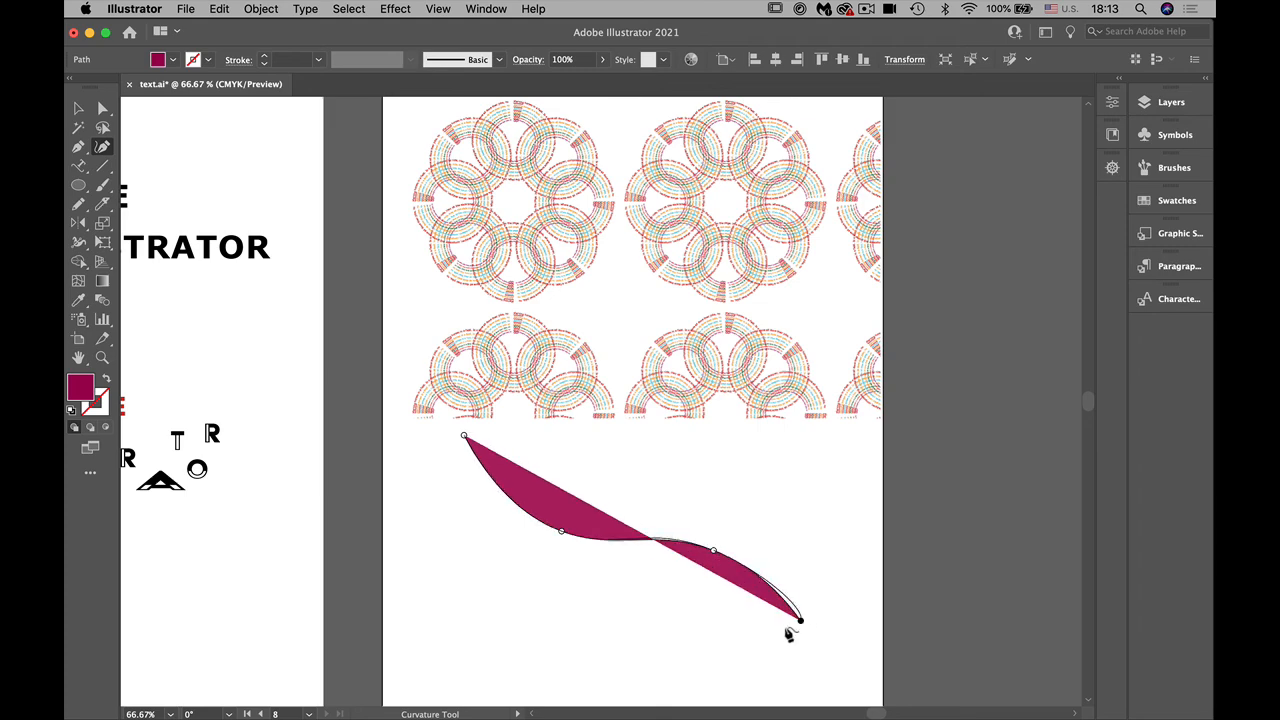
left_click(644, 674)
Step: Paste the copied text along the S-shaped path with the Type on a Path tool
left_click(78, 167)
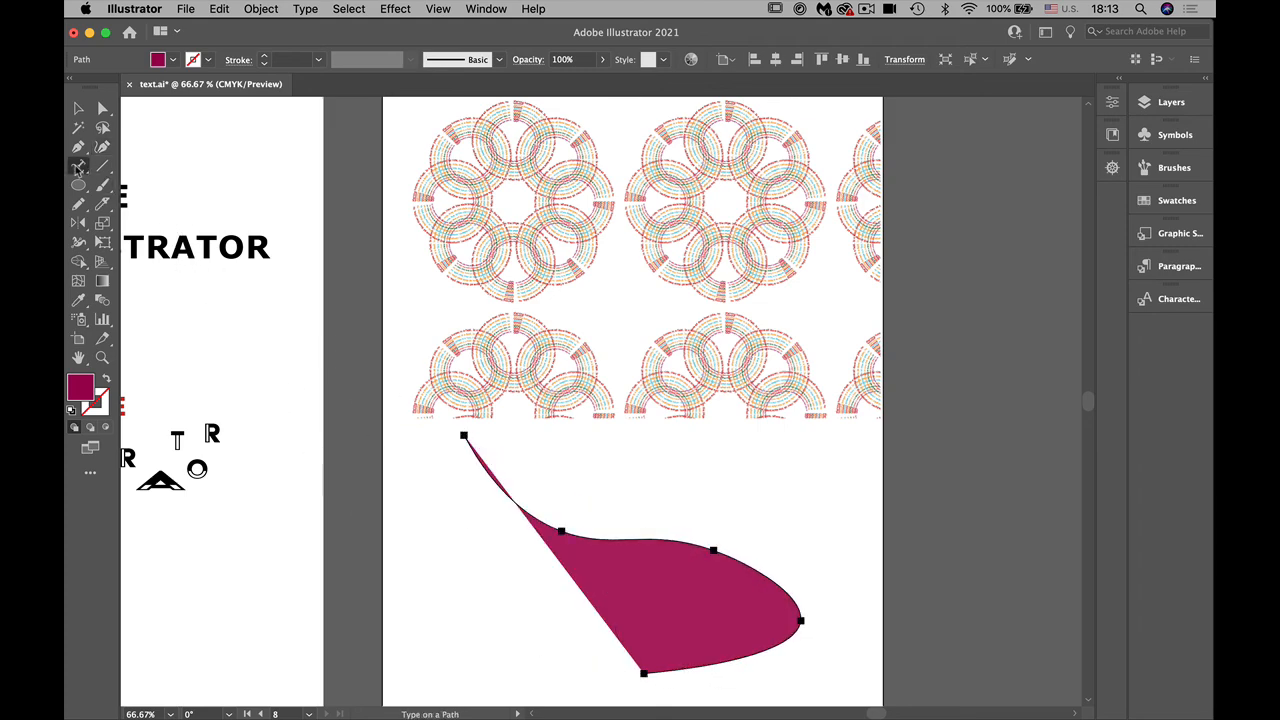
left_click(464, 437)
key("super+v")
key("Escape")
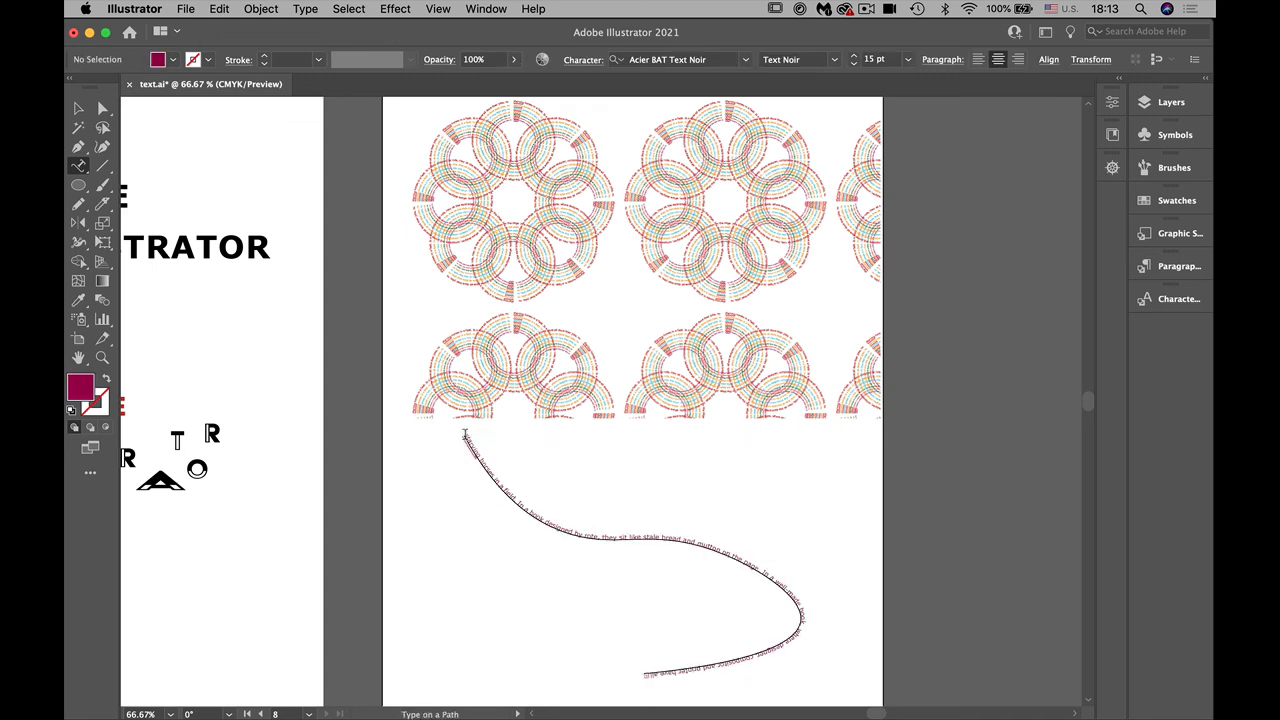
Step: Set all the text on the S-shaped path to 36 pt and deselect it
left_click(540, 514)
key("super+a")
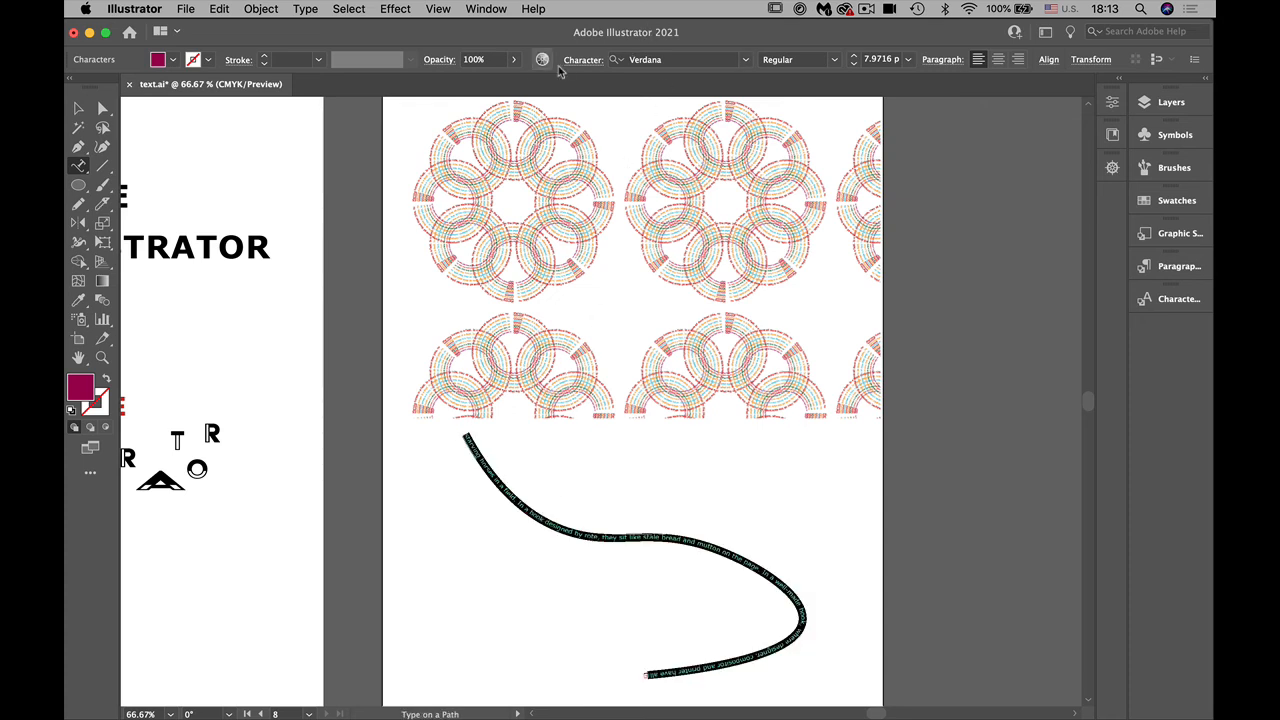
left_click(588, 59)
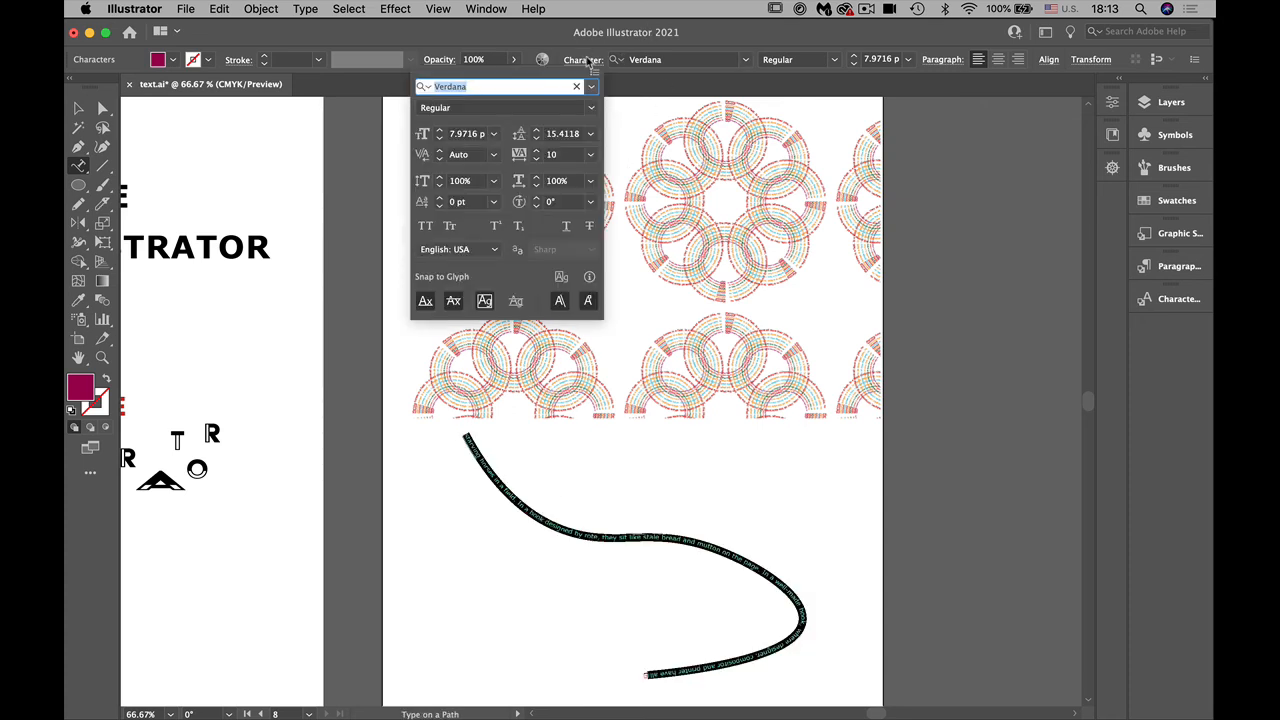
left_click(493, 133)
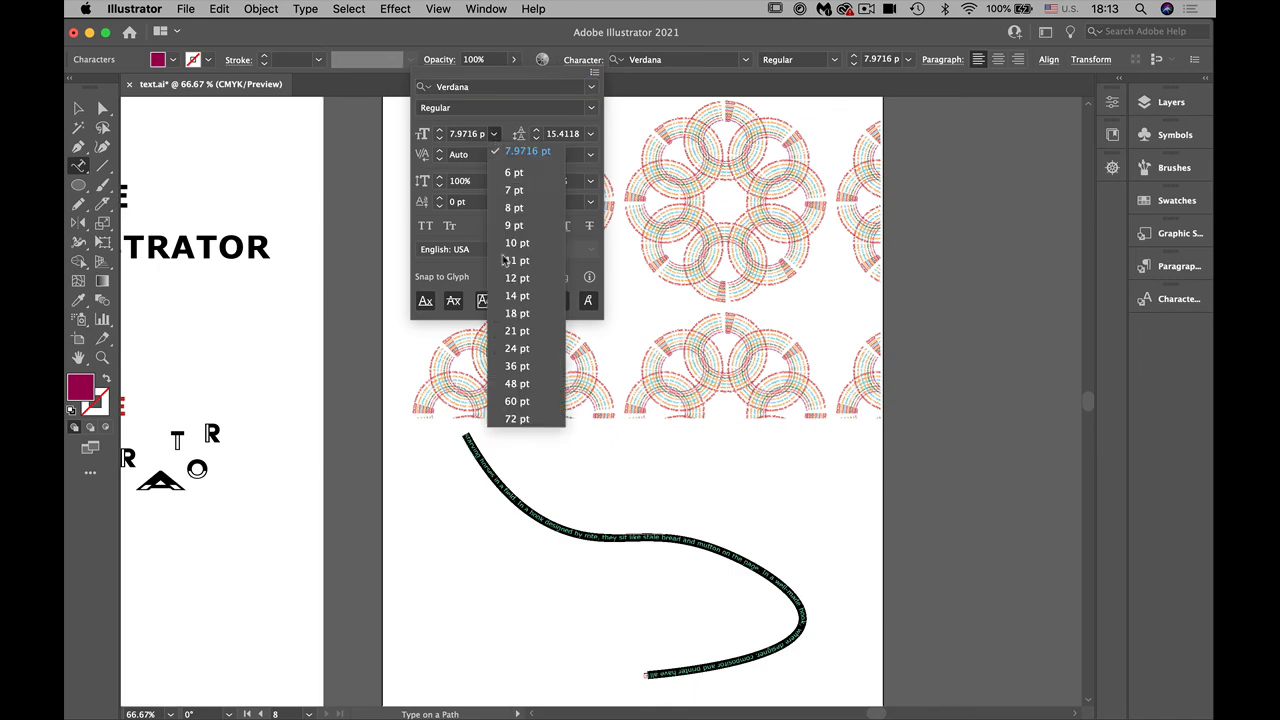
left_click(517, 366)
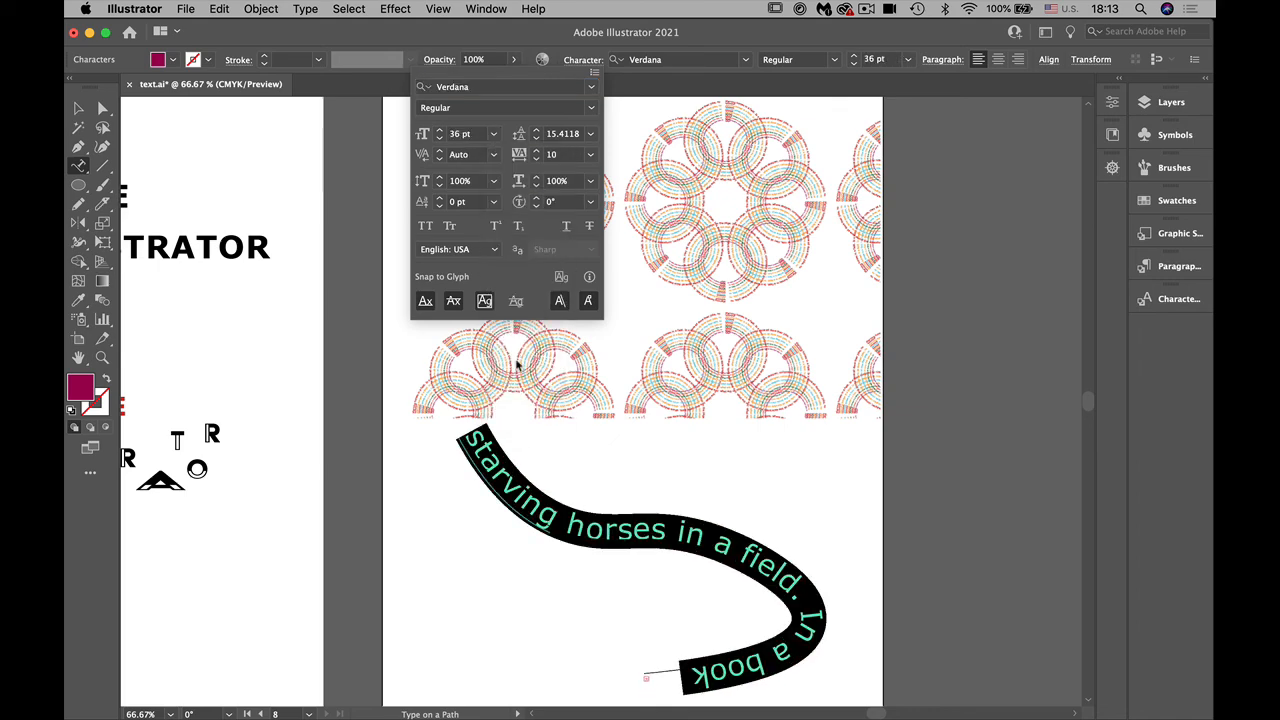
left_click(253, 331)
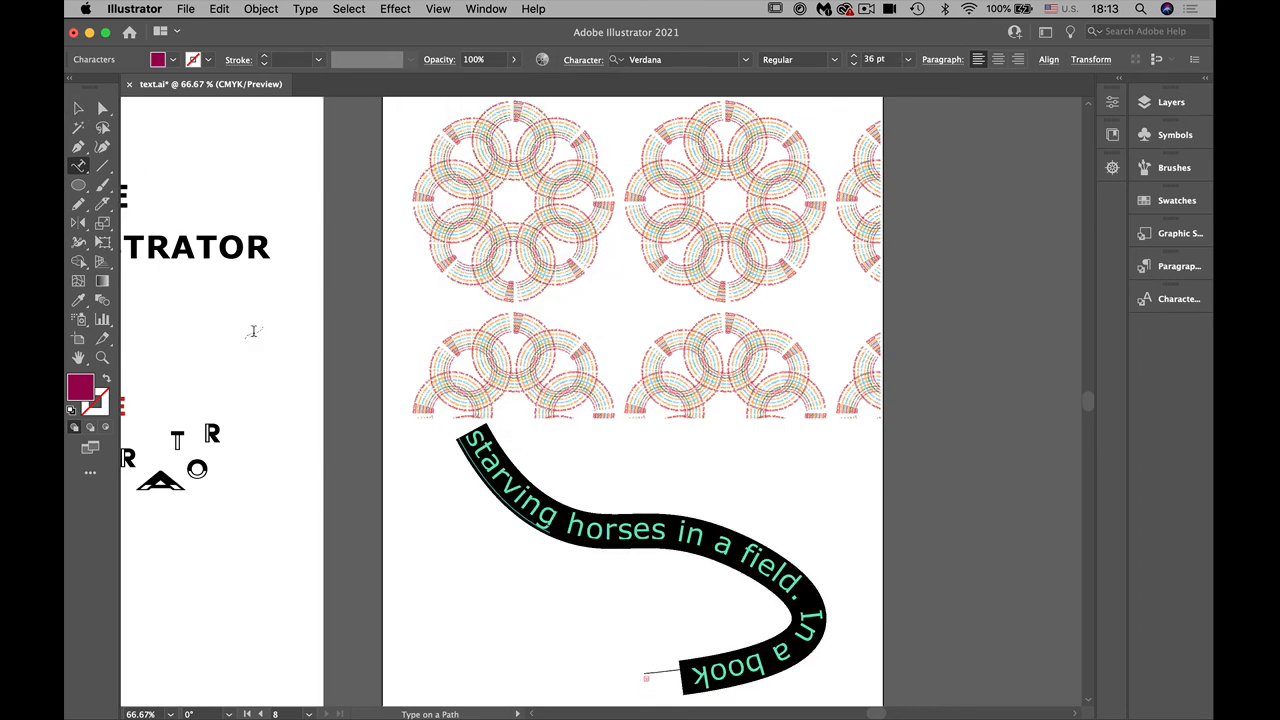
left_click(397, 594)
left_click(790, 394)
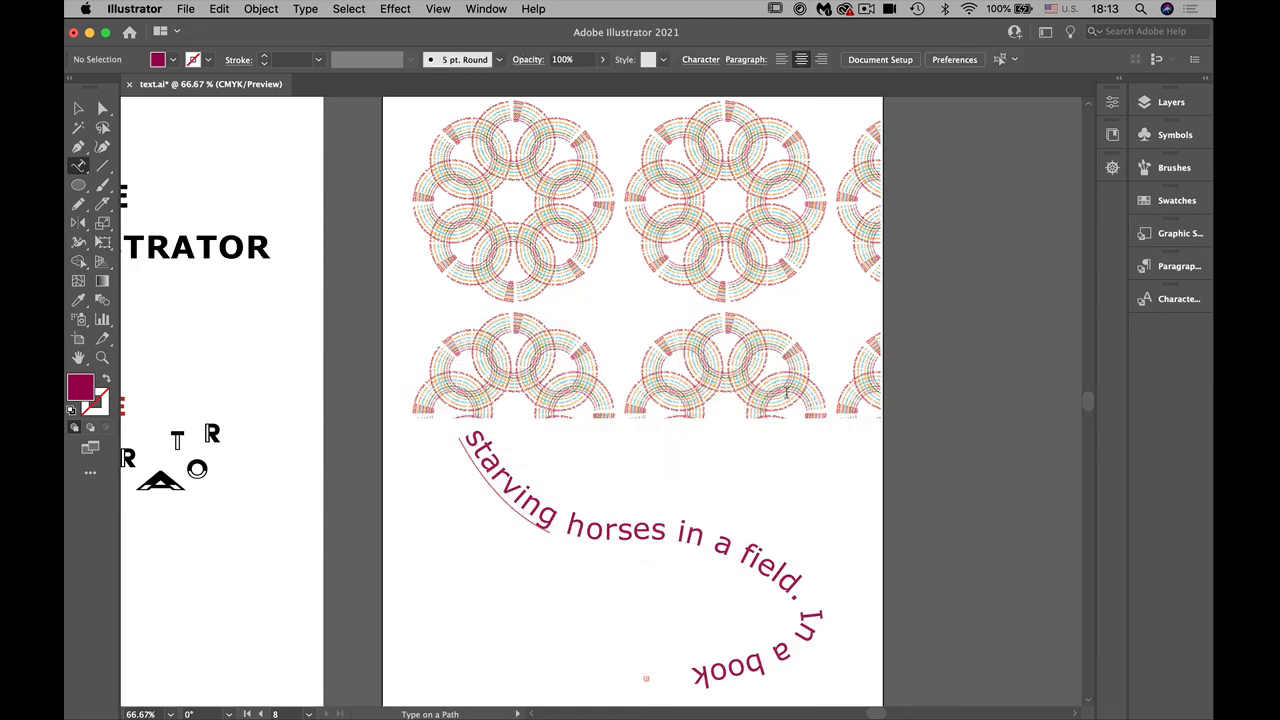
Step: Shrink the grid repeat to about half its size near the artboard's upper edge and move the path text up beneath it
key("v")
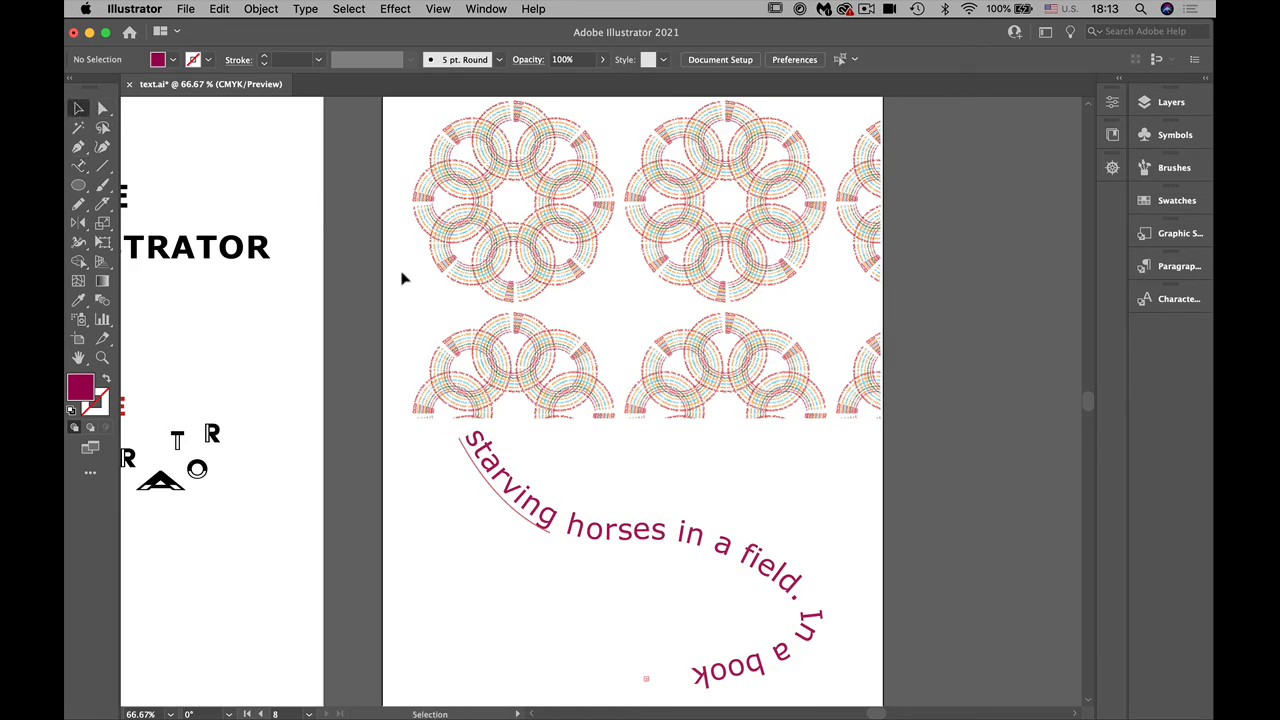
mouse_move(536, 352)
left_mouse_down()
mouse_move(530, 325)
mouse_move(543, 330)
left_mouse_up()
left_click_drag(862, 390, 689, 234)
left_click_drag(685, 548, 686, 432)
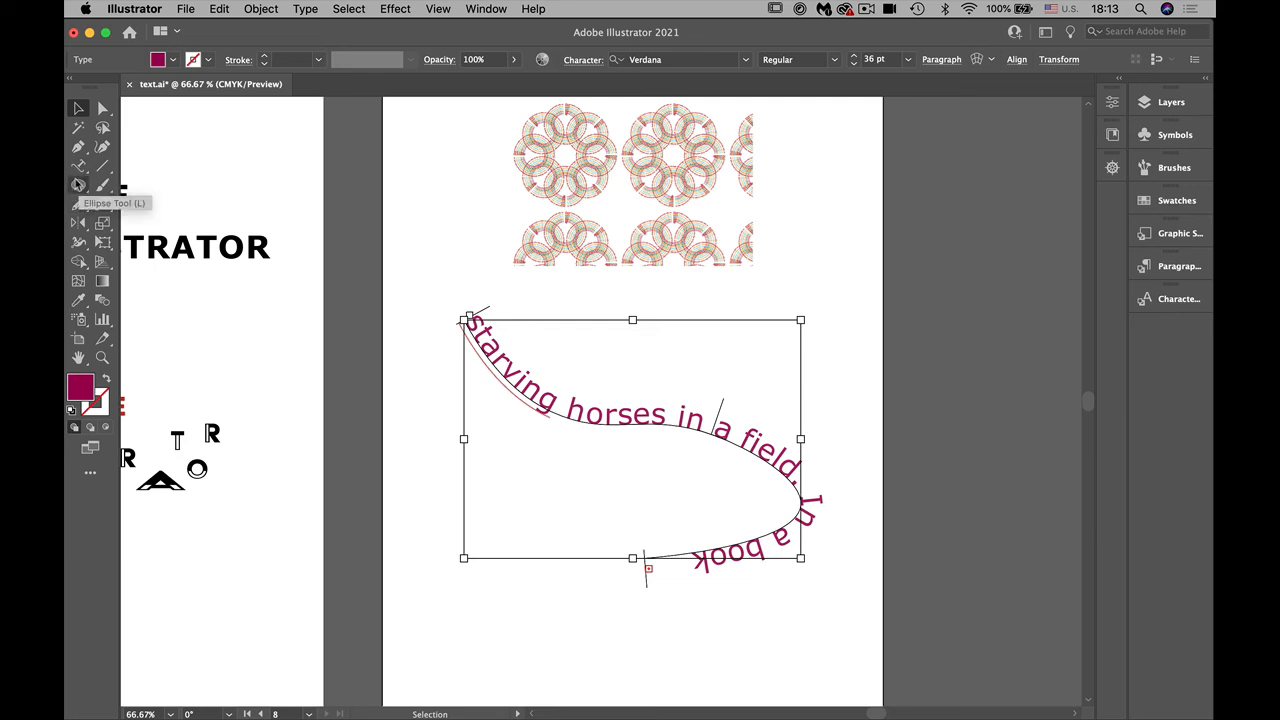
Step: Create a copy of the path text rotated 36° about a point just below the middle of its curve
left_click(79, 223)
left_click_drag(79, 223, 137, 226)
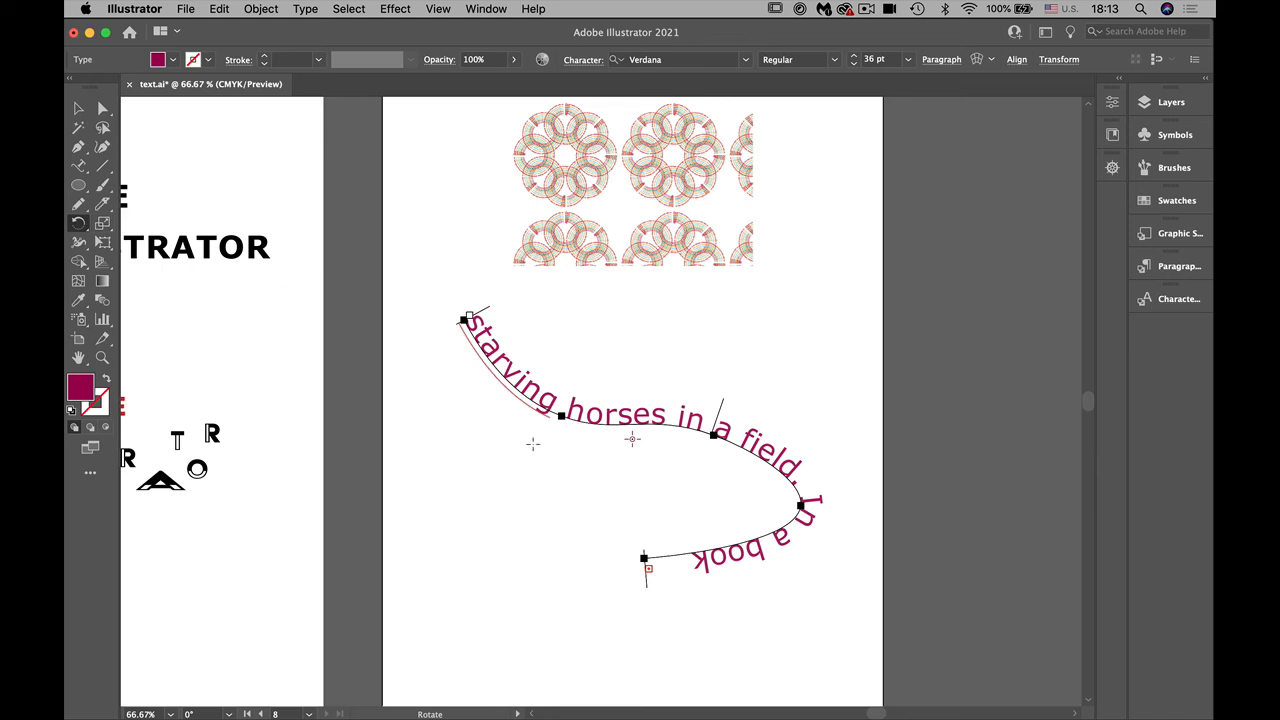
left_click(596, 472, "alt")
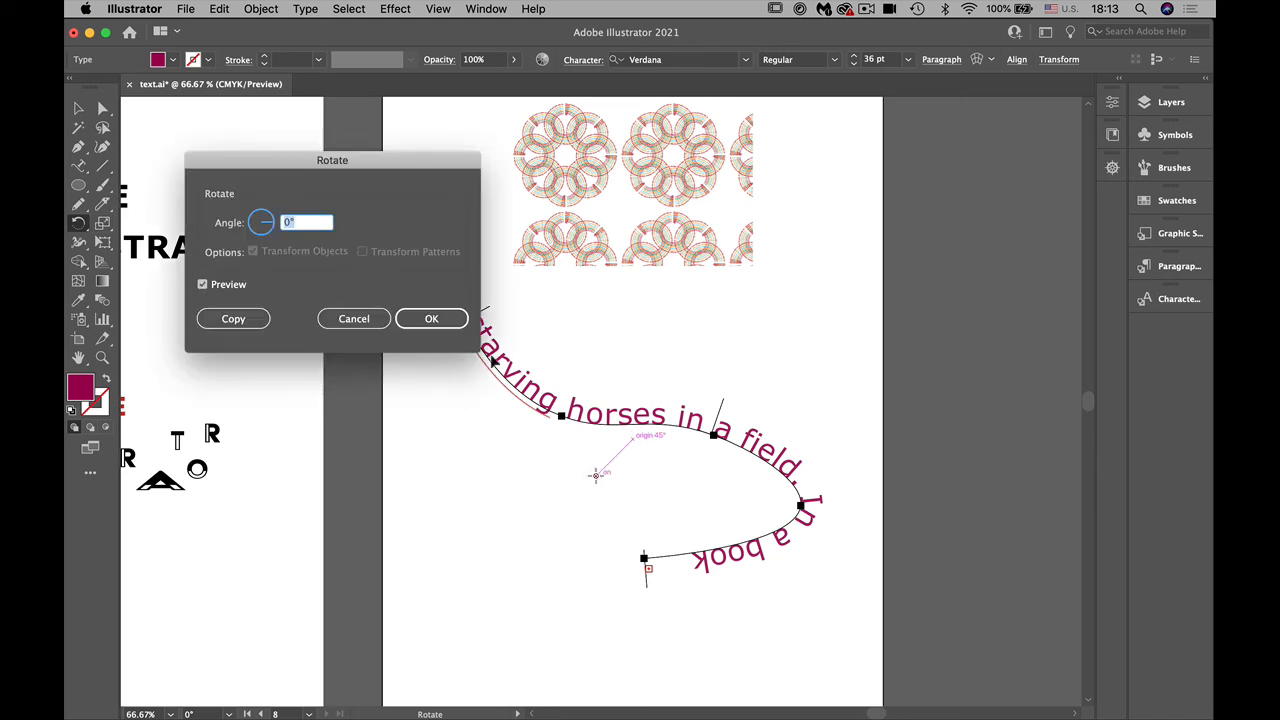
type("36")
left_click(233, 318)
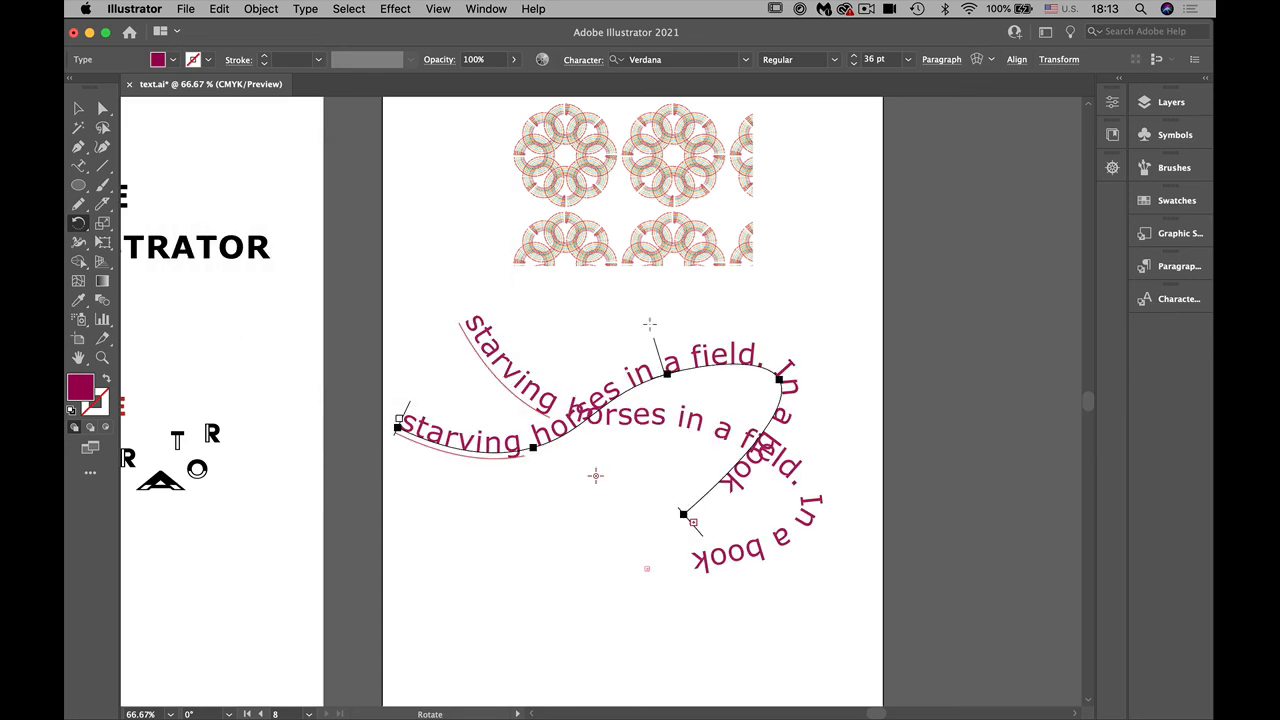
Step: Fill the rotated text copy with CMYK Red, repeat the transformation for a second copy, and fill that one lime green
left_click(1148, 202)
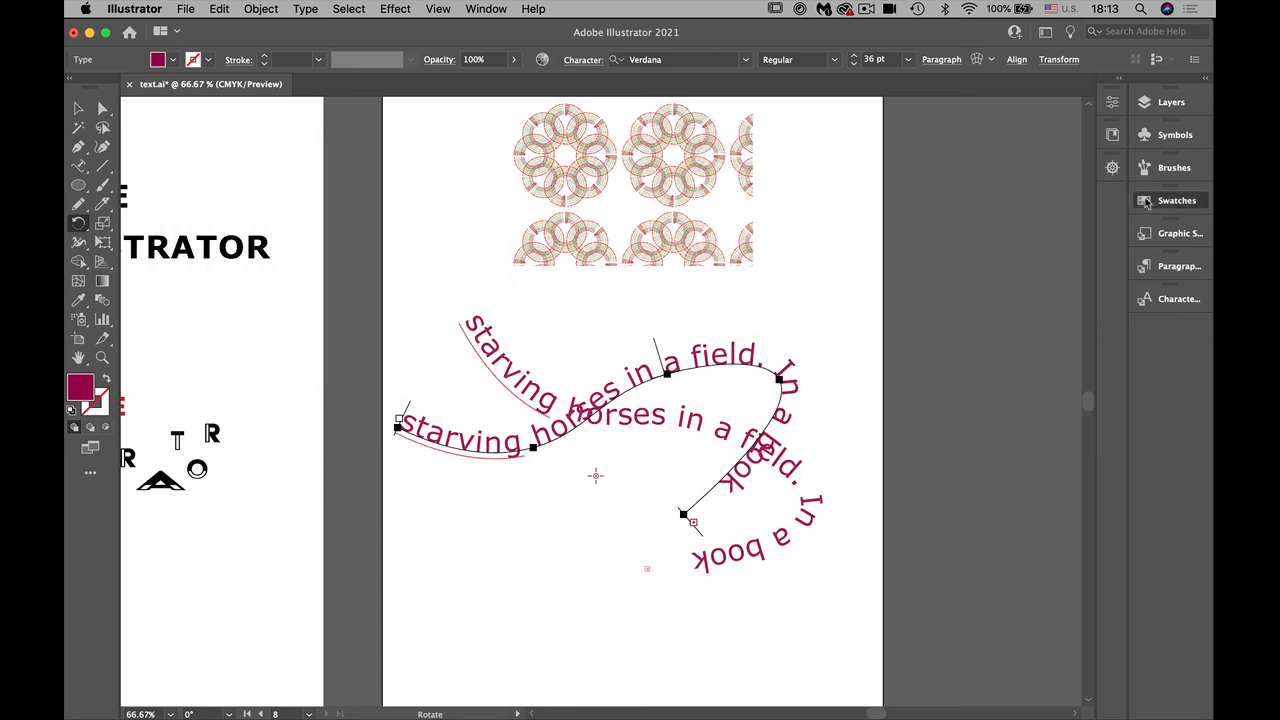
left_click(1040, 249)
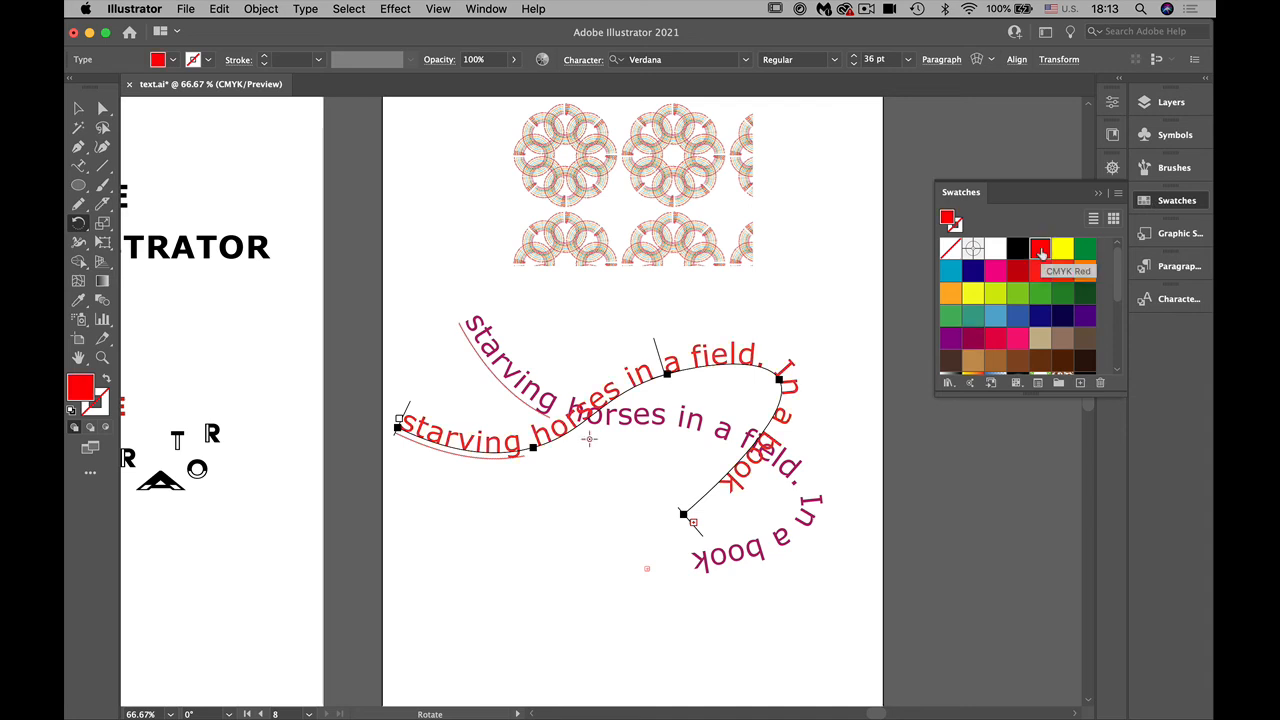
key("super+d")
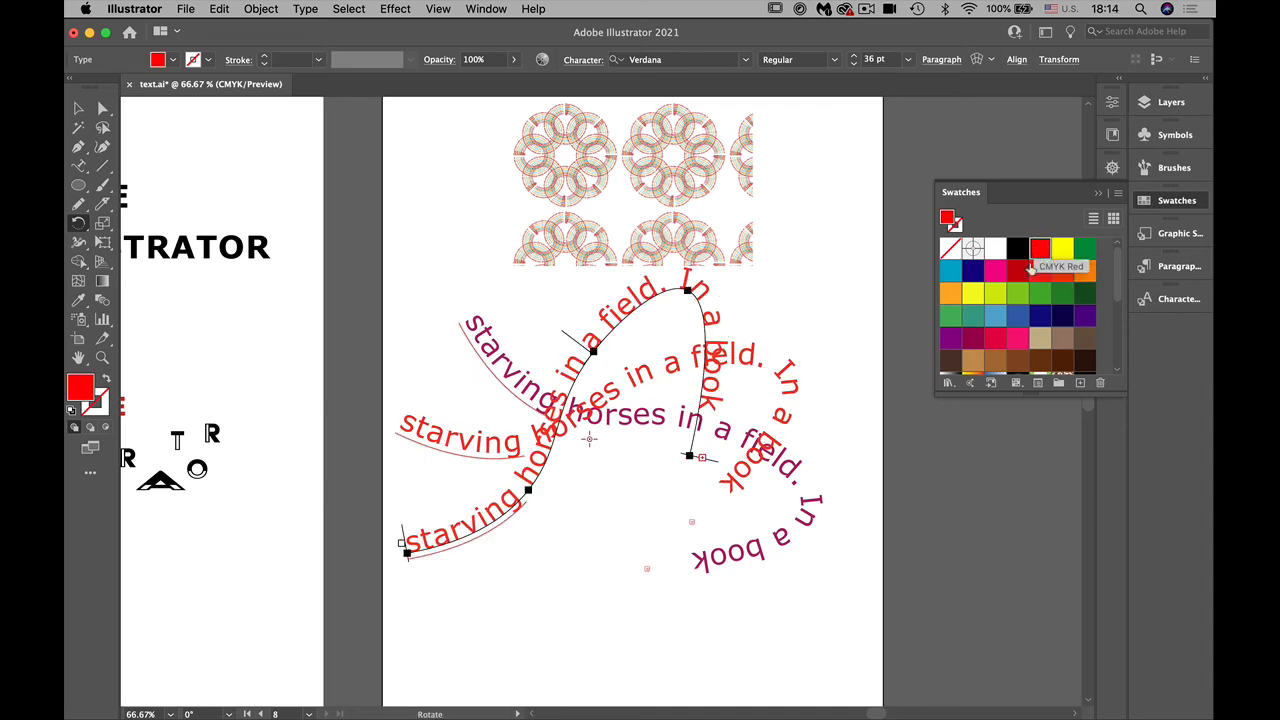
left_click(1016, 291)
Step: Repeat the rotated copy three more times, filling the successive text copies purple, green and dark red
key("super+d")
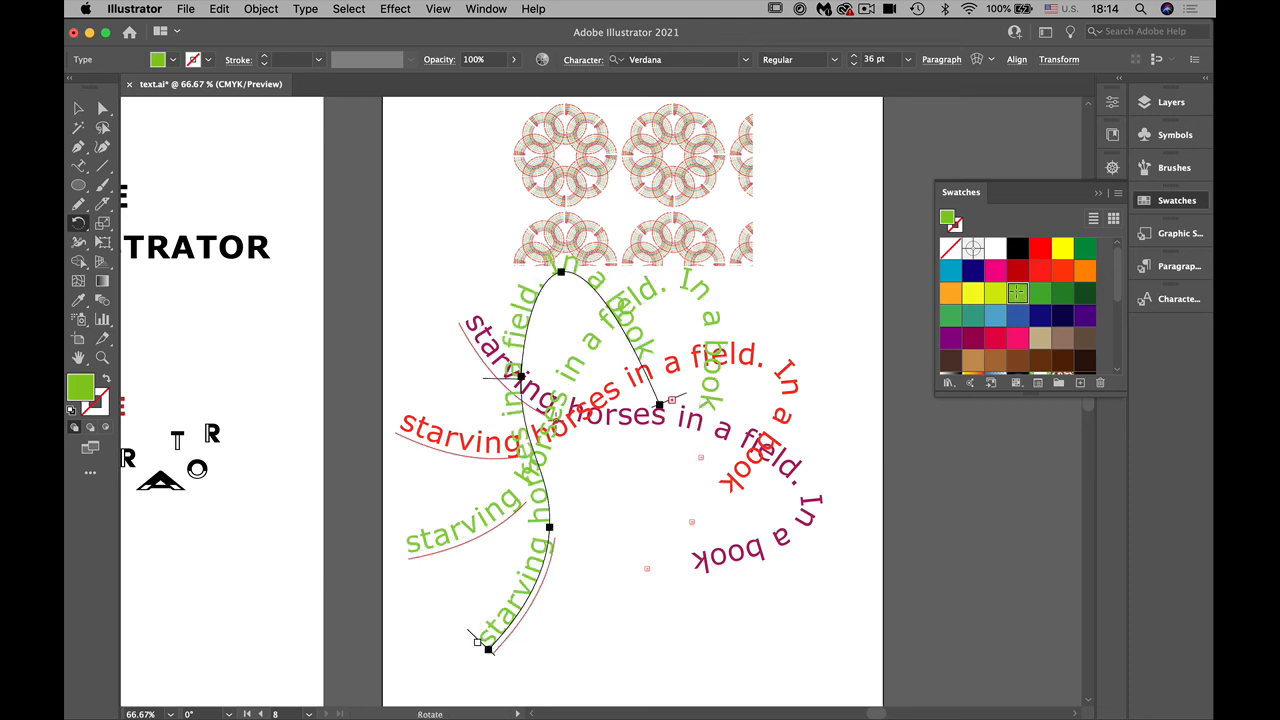
left_click(949, 342)
key("super+d")
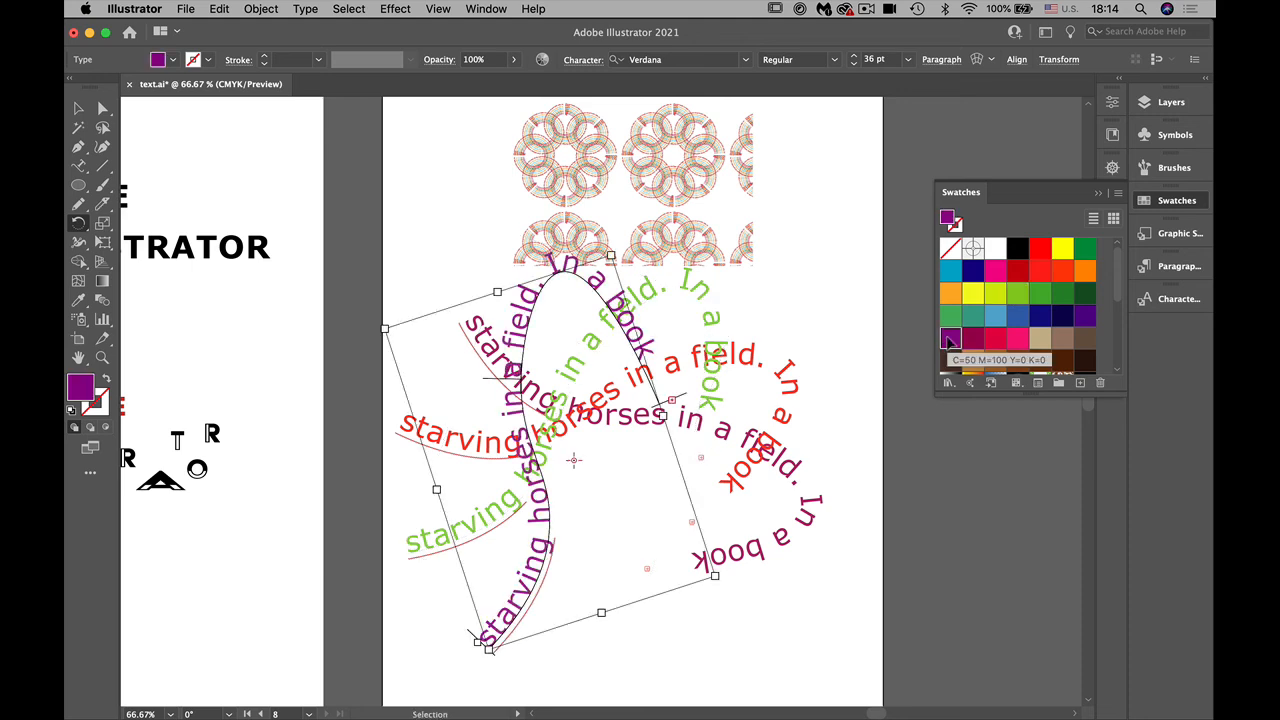
key("super+d")
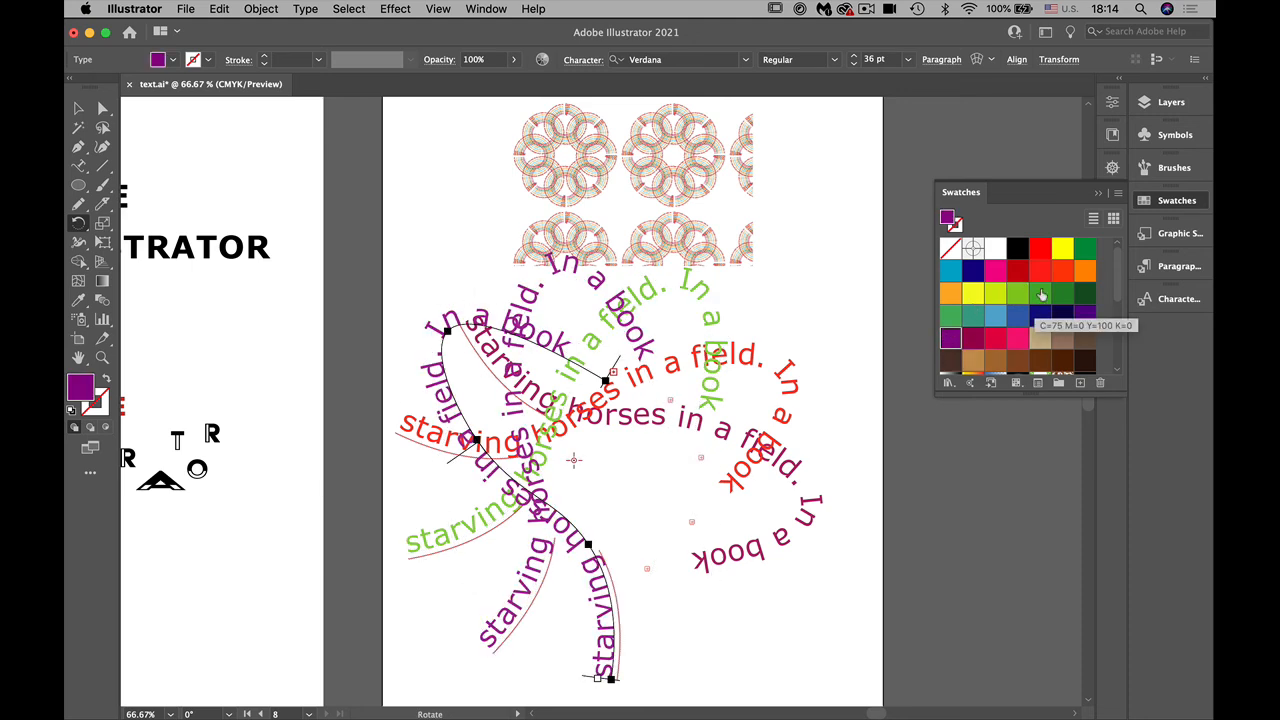
left_click(1037, 291)
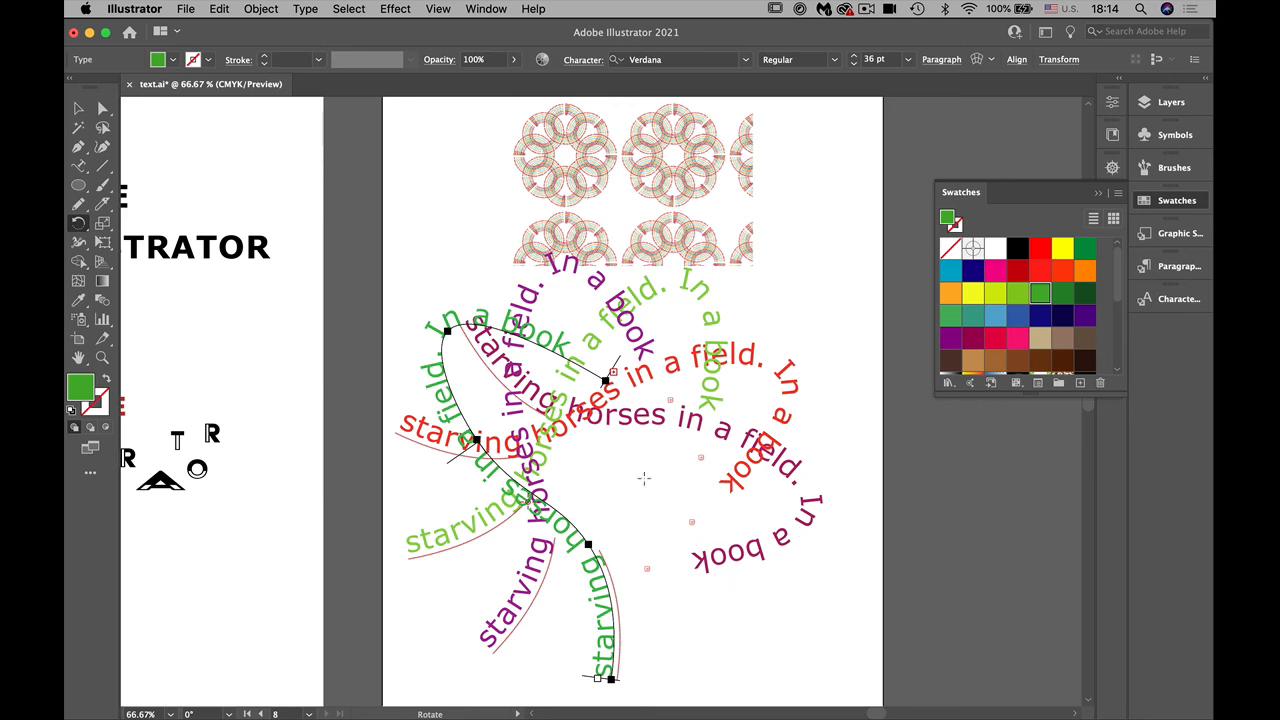
key("super+d")
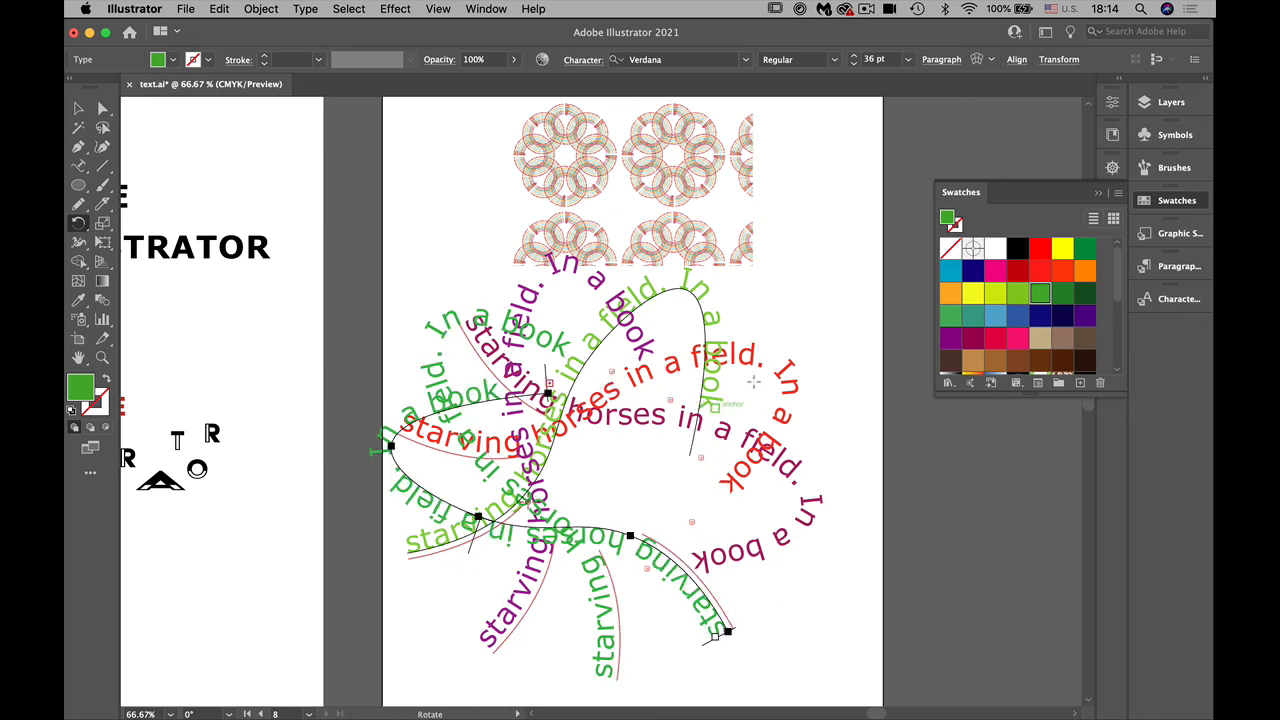
left_click(1021, 267)
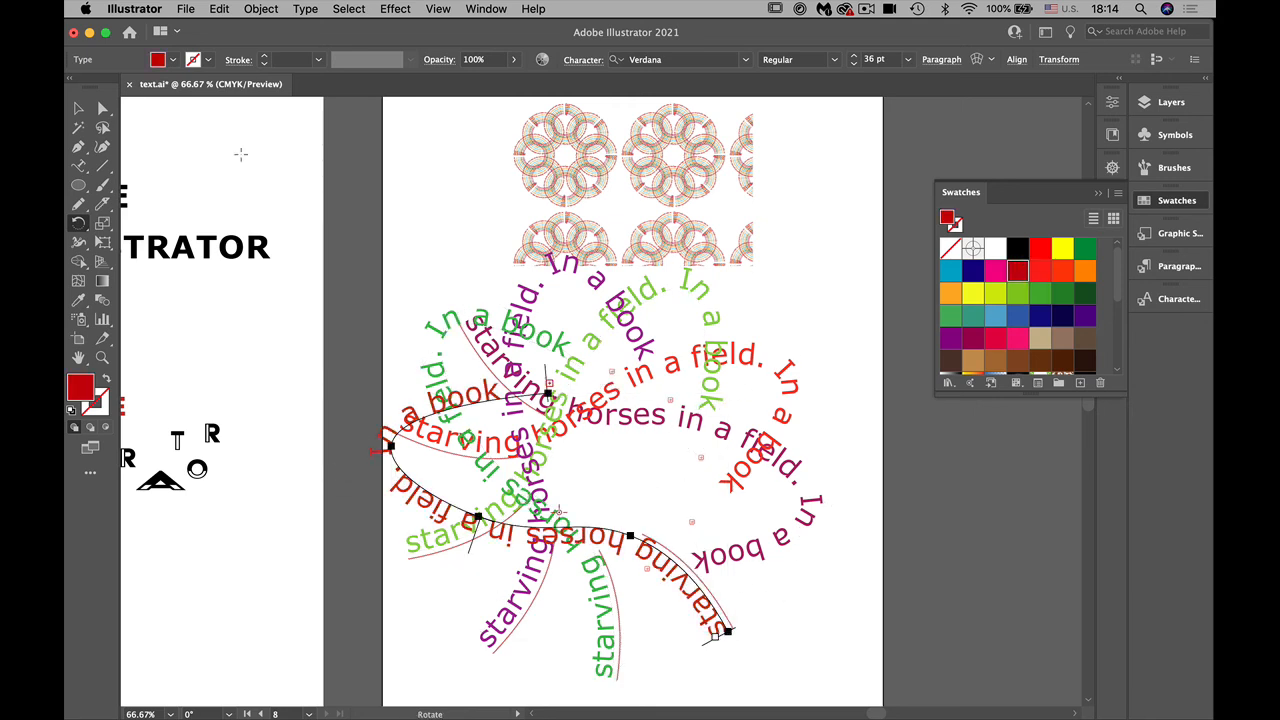
Step: Select all the coloured path-text copies and move them together slightly down and to the right on the artboard
left_click(78, 108)
left_click(400, 175)
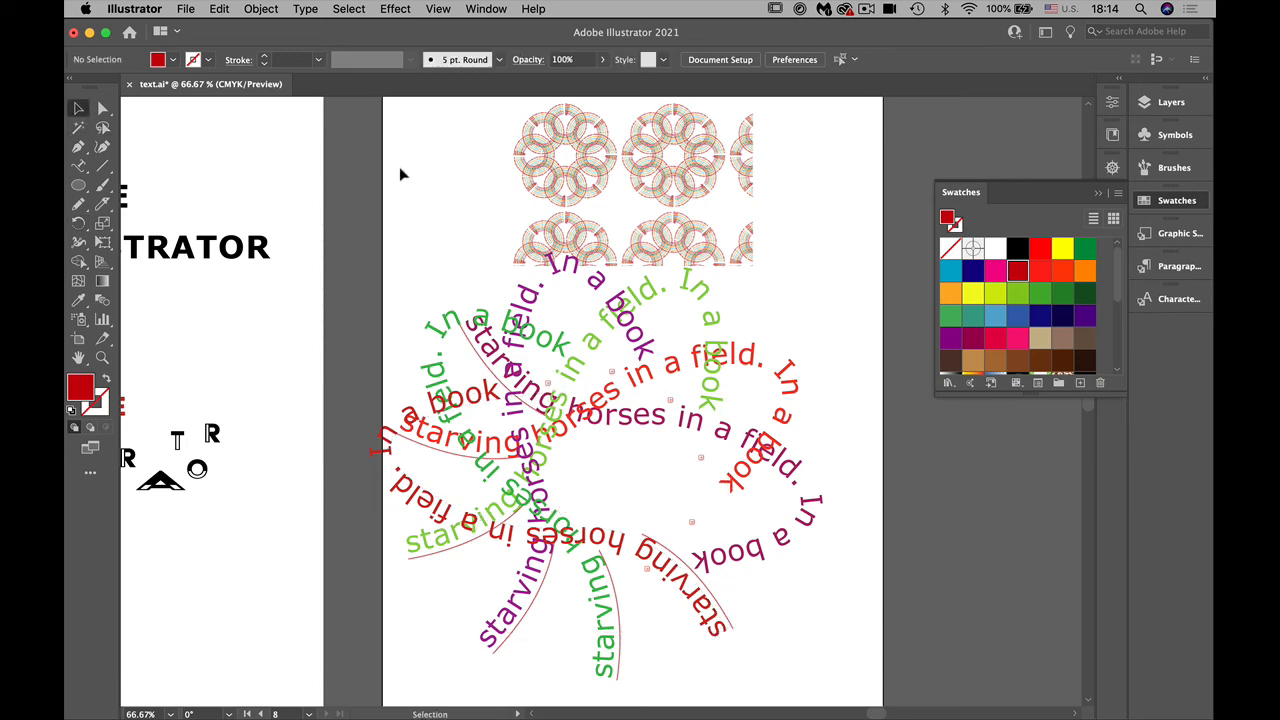
left_click_drag(410, 313, 795, 654)
left_click_drag(668, 579, 728, 606)
left_click_drag(684, 600, 685, 601)
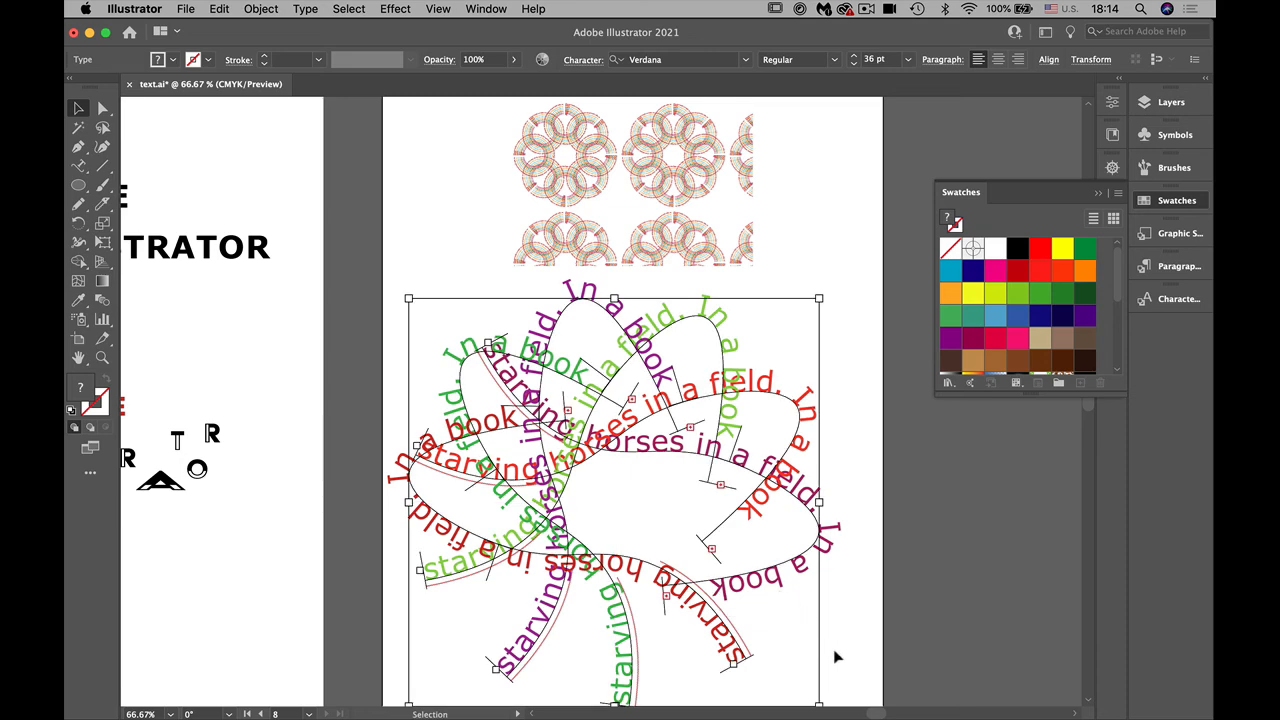
left_click(838, 657)
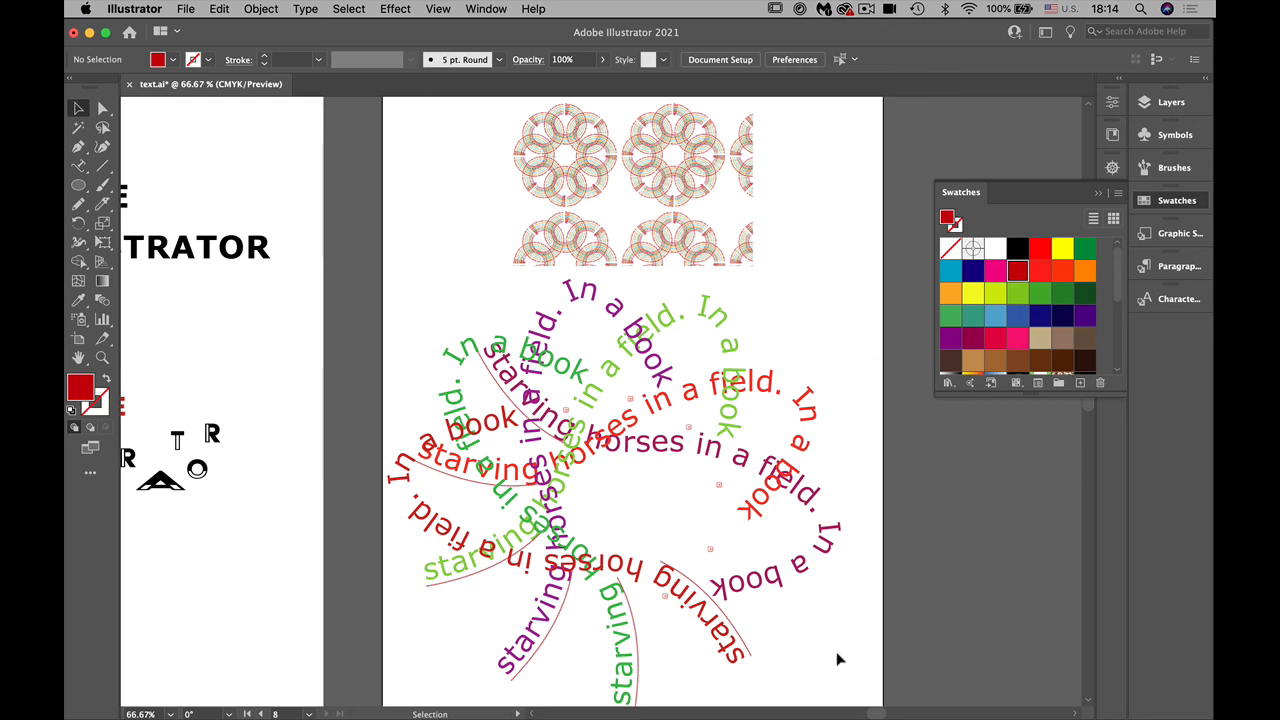
Step: Try to close the text.ai document, choosing to save its changes
left_click(127, 86)
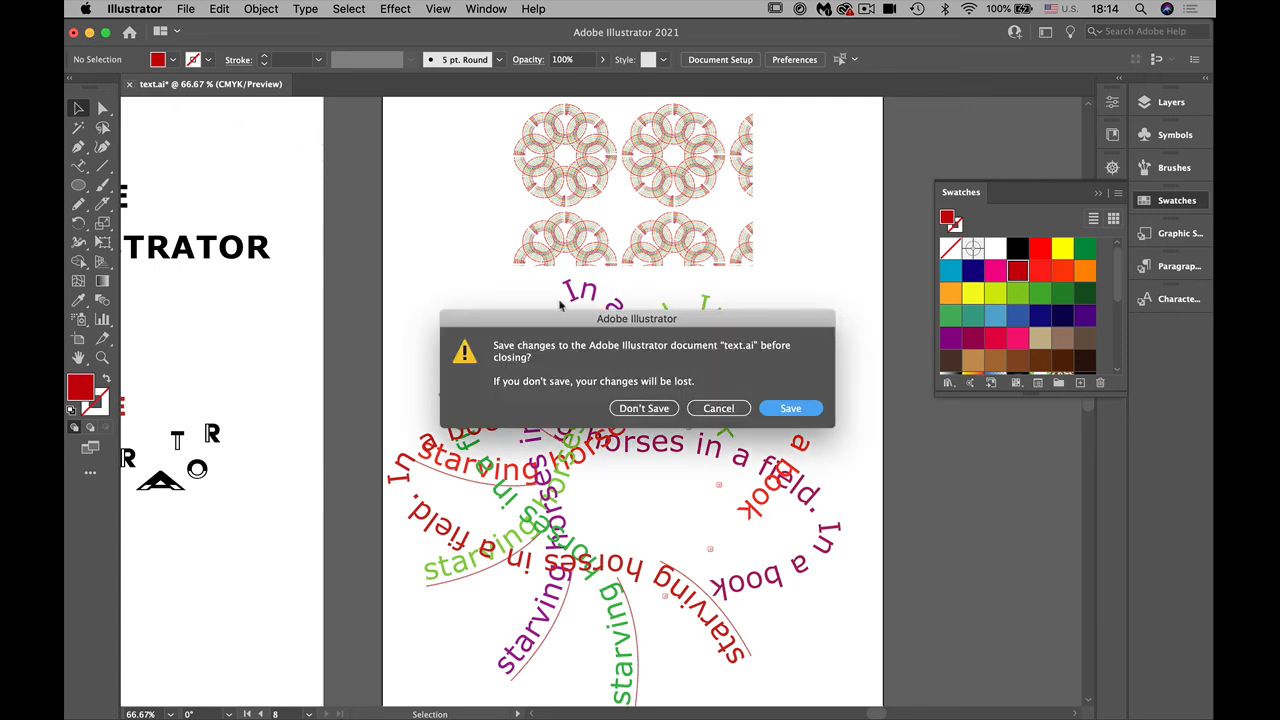
left_click(785, 410)
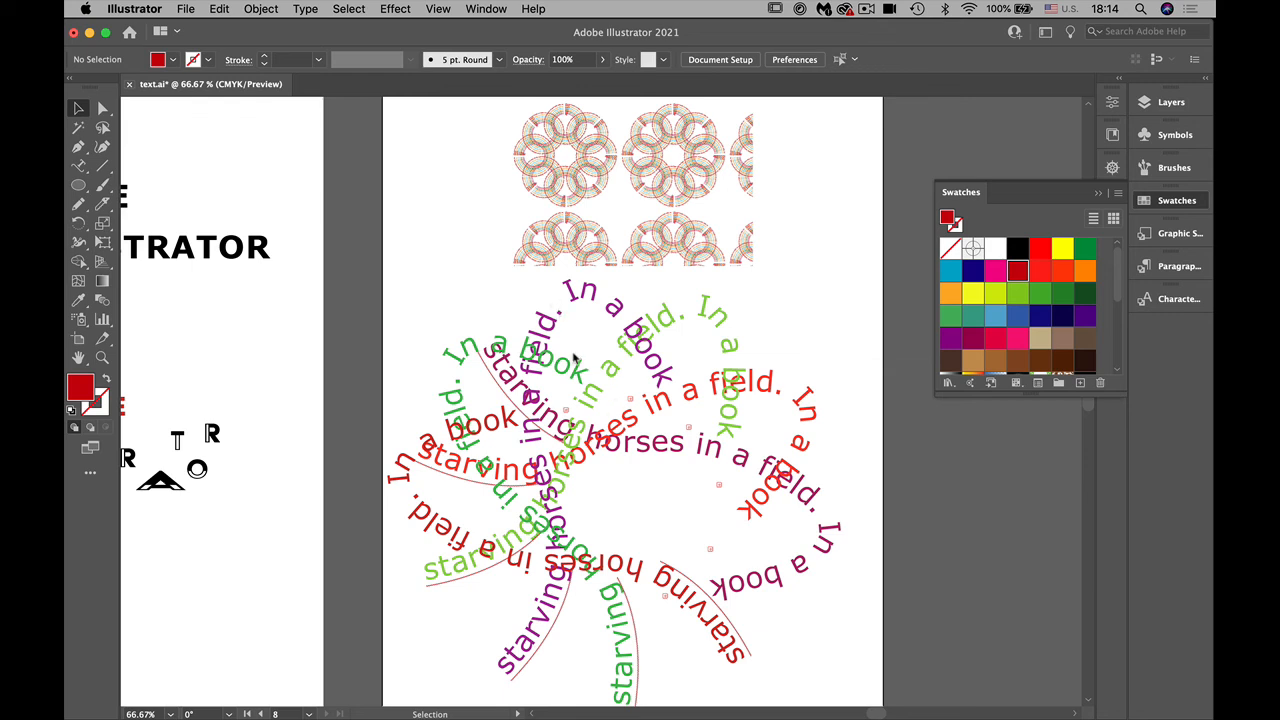
Step: Switch to Finder and force Adobe Illustrator 2021 to quit
mouse_move(907, 709)
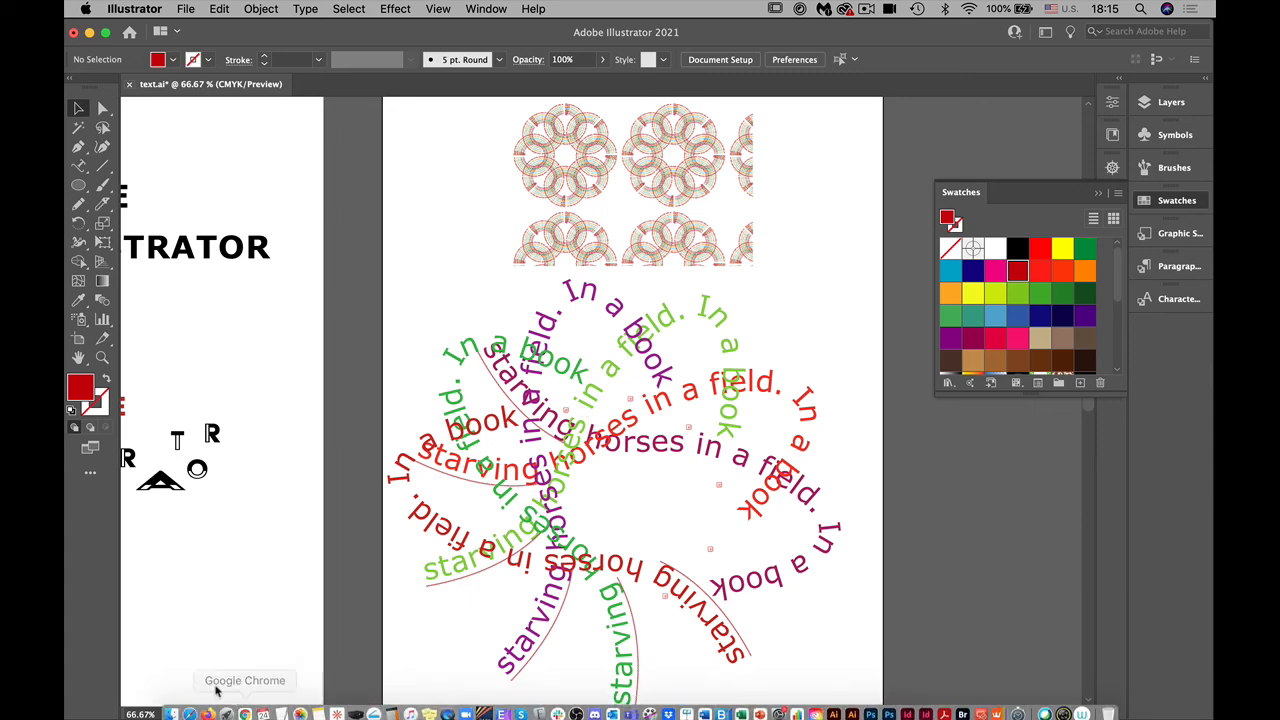
left_click(171, 706)
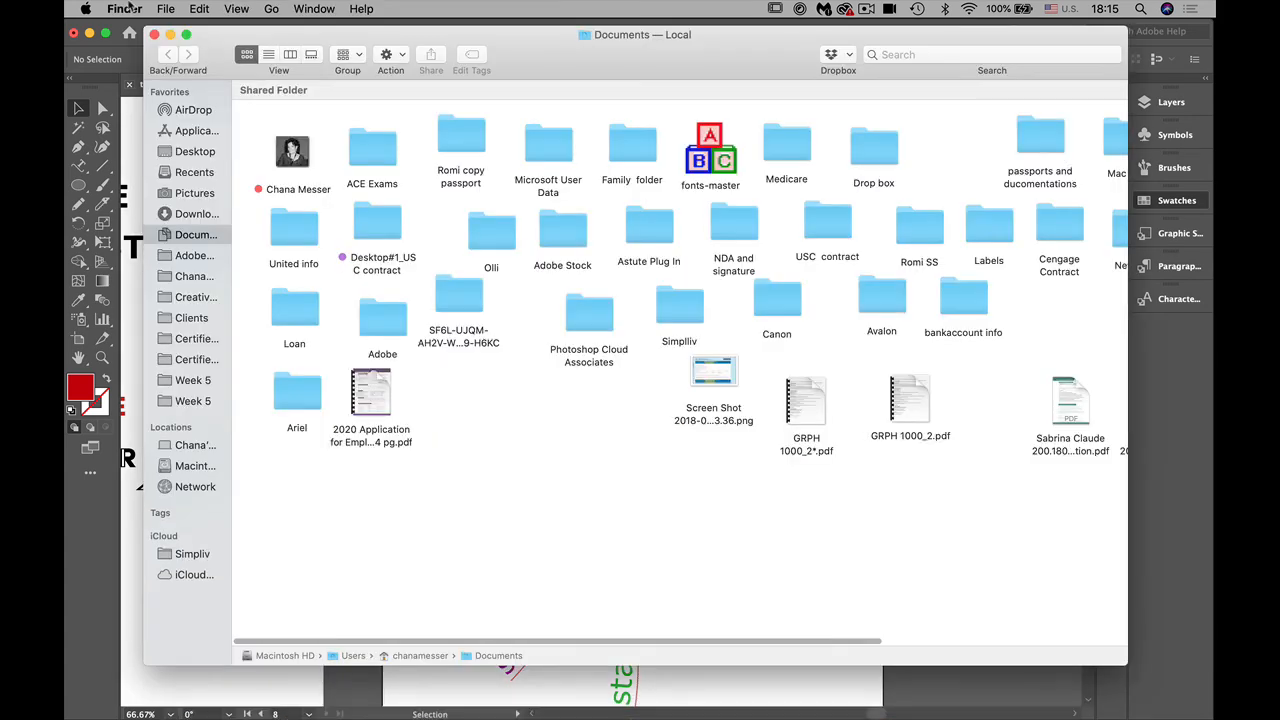
left_click(122, 10)
mouse_move(90, 12)
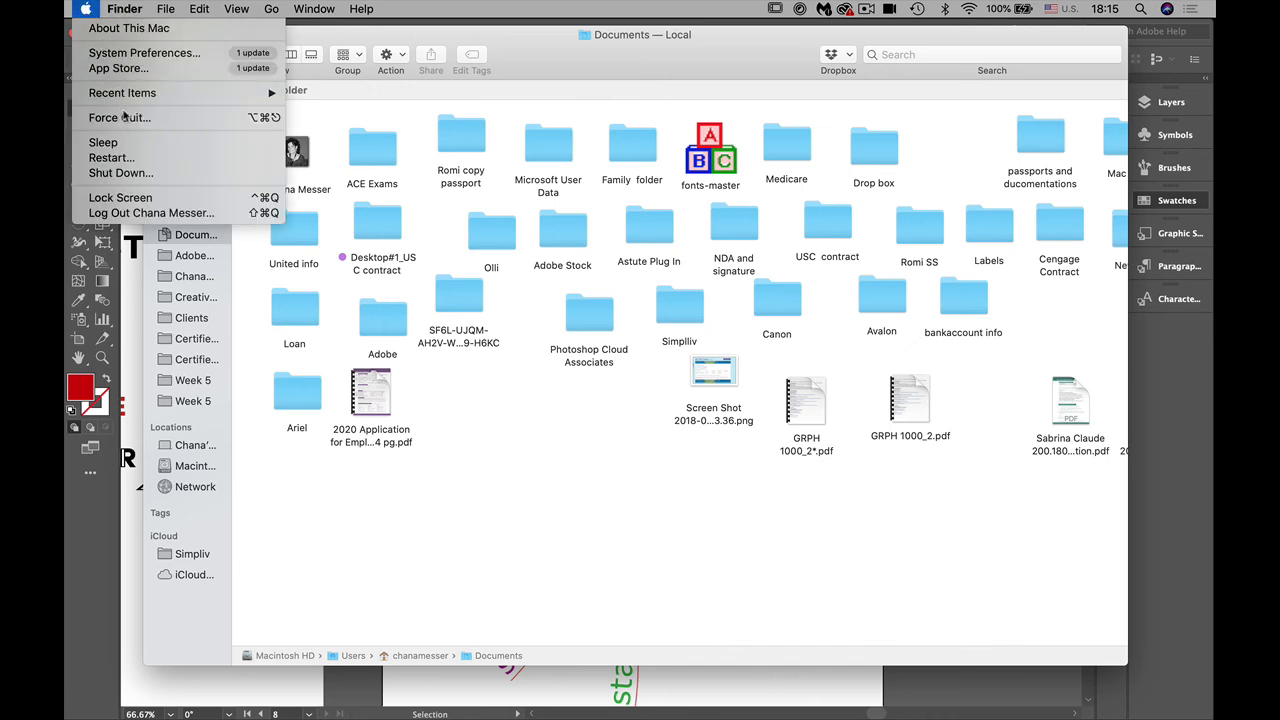
left_click(196, 120)
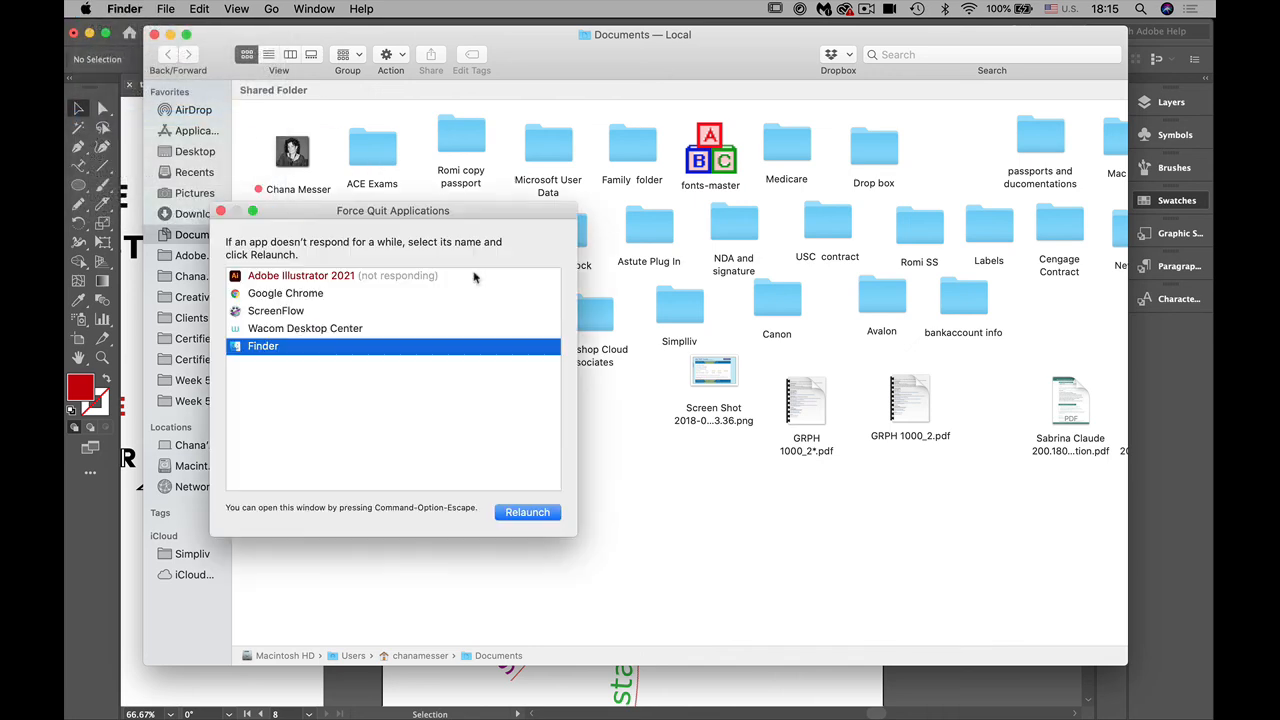
left_click(356, 278)
left_click(524, 512)
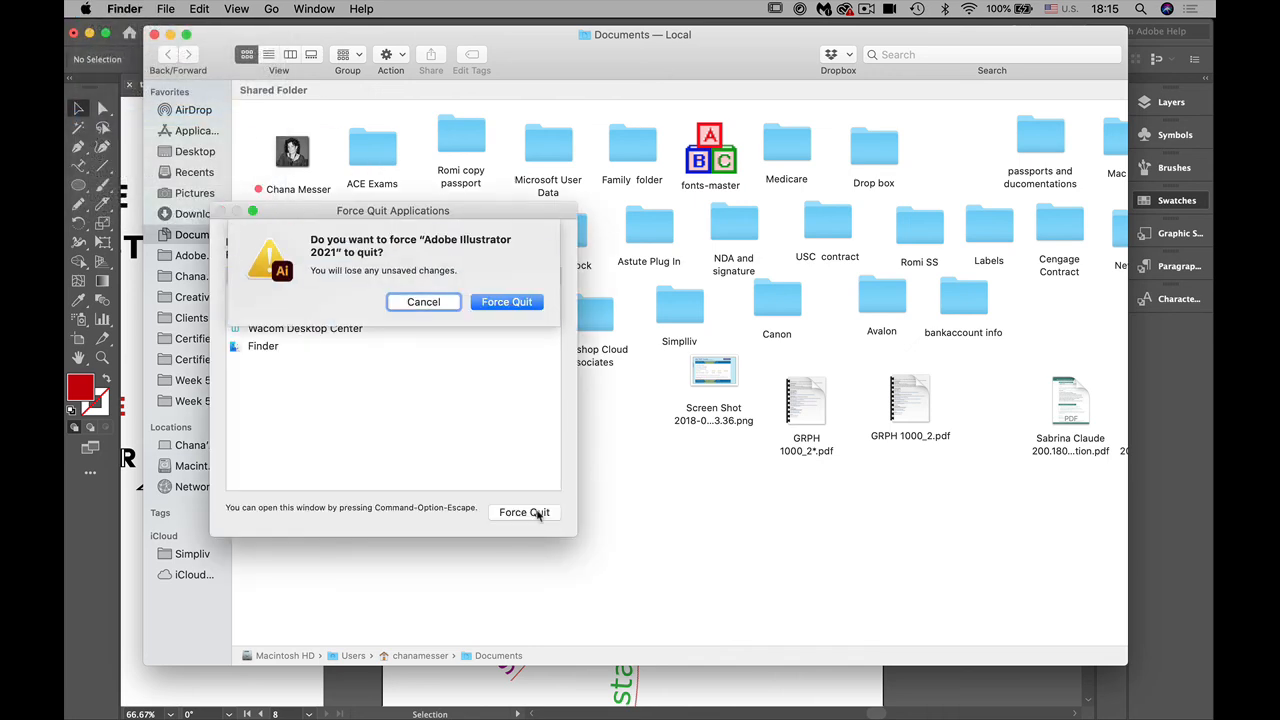
left_click(510, 298)
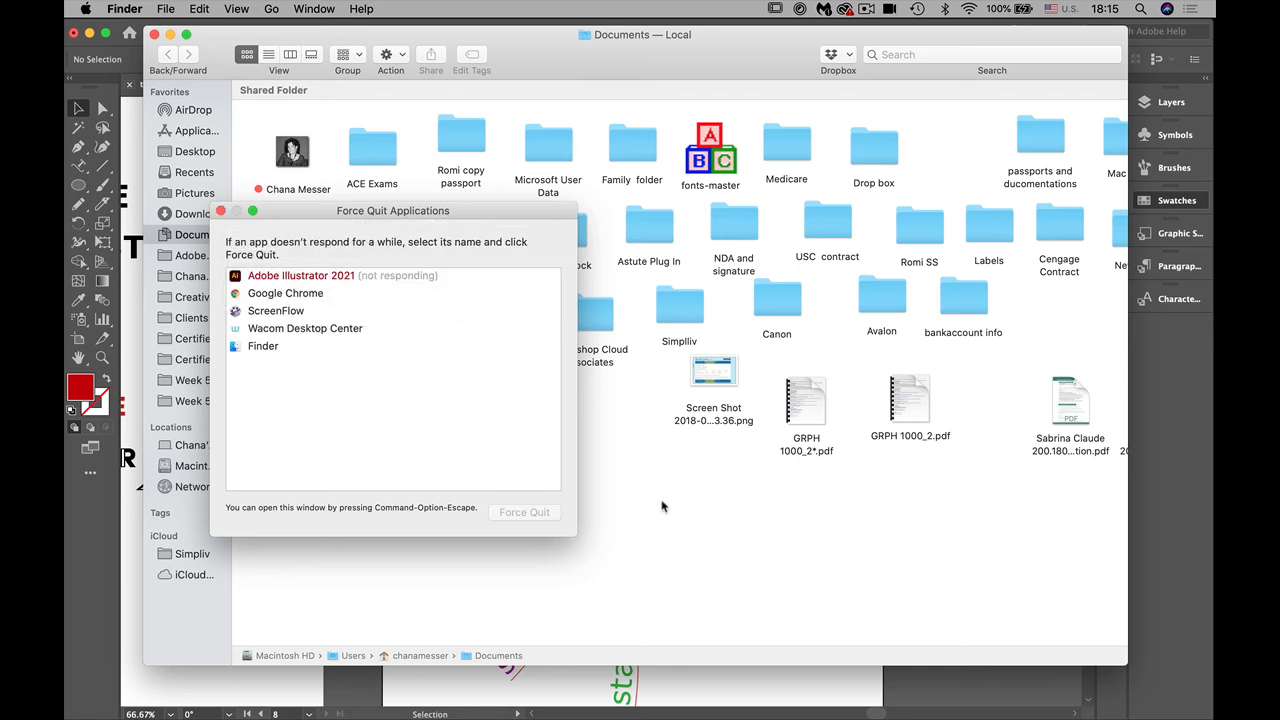
Step: Close the Force Quit Applications and Documents windows, and relaunch Adobe Illustrator
left_click(221, 211)
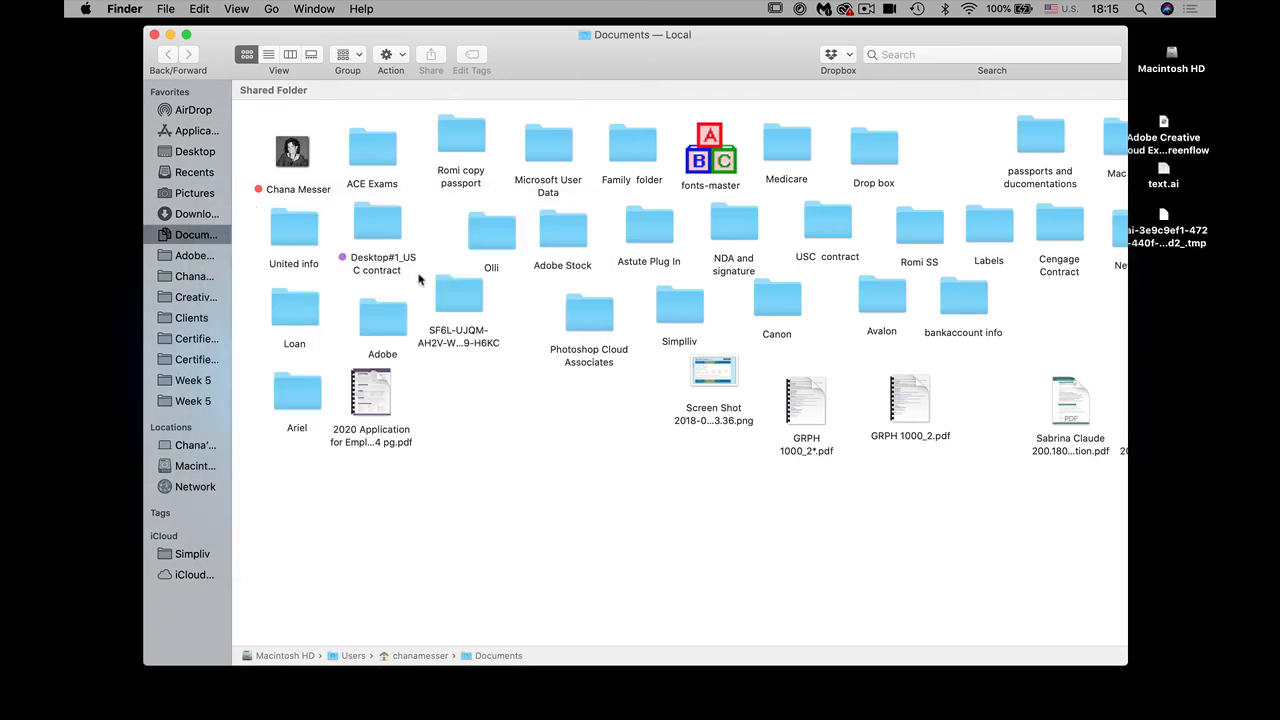
left_click(154, 35)
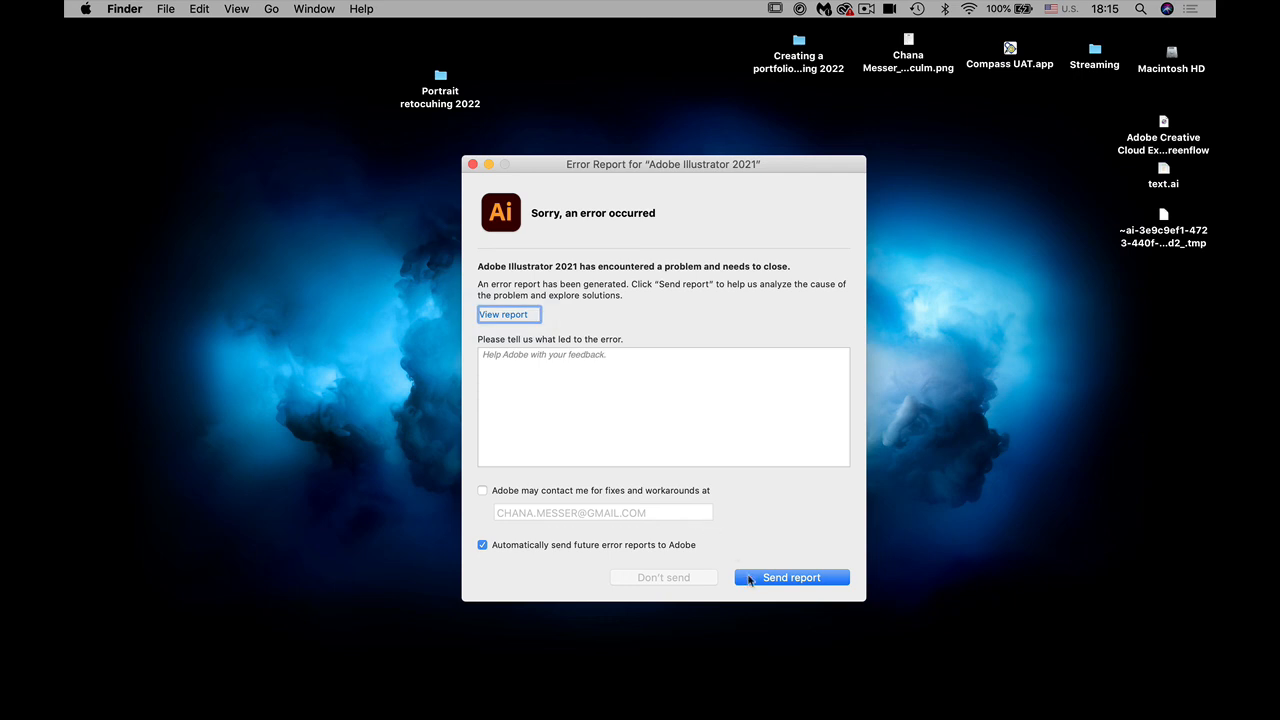
left_click(683, 632)
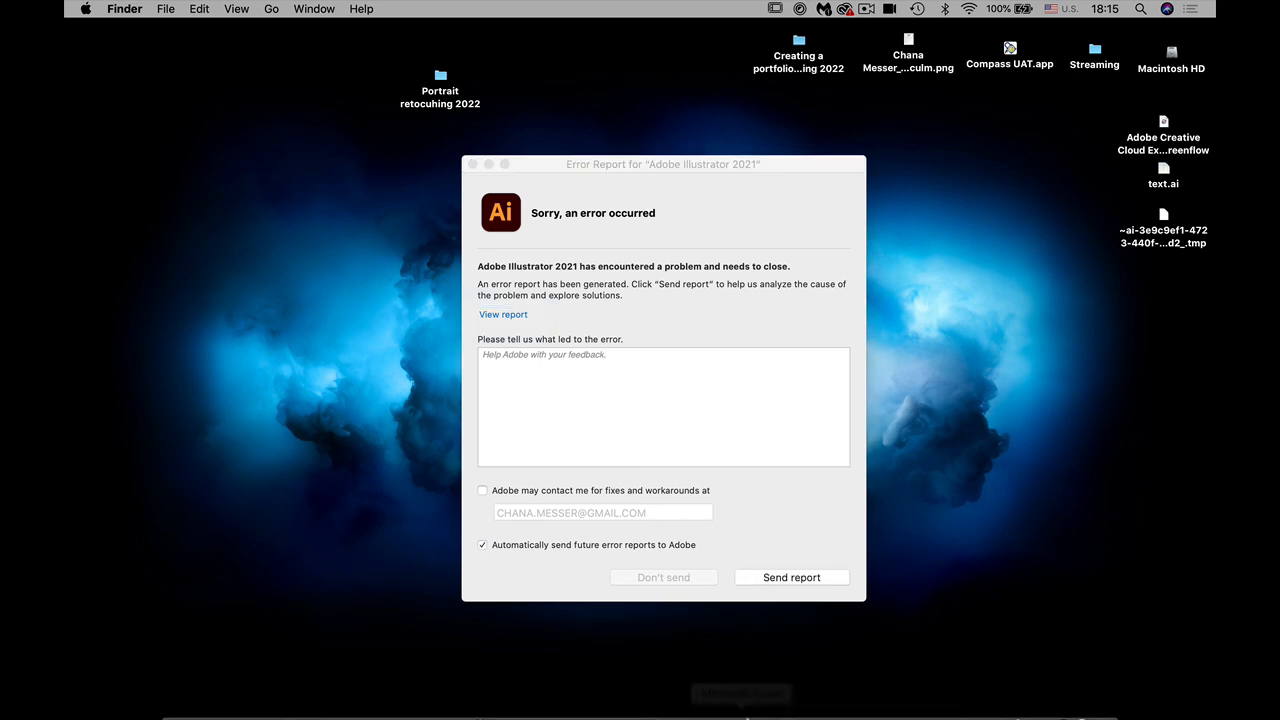
left_click(833, 707)
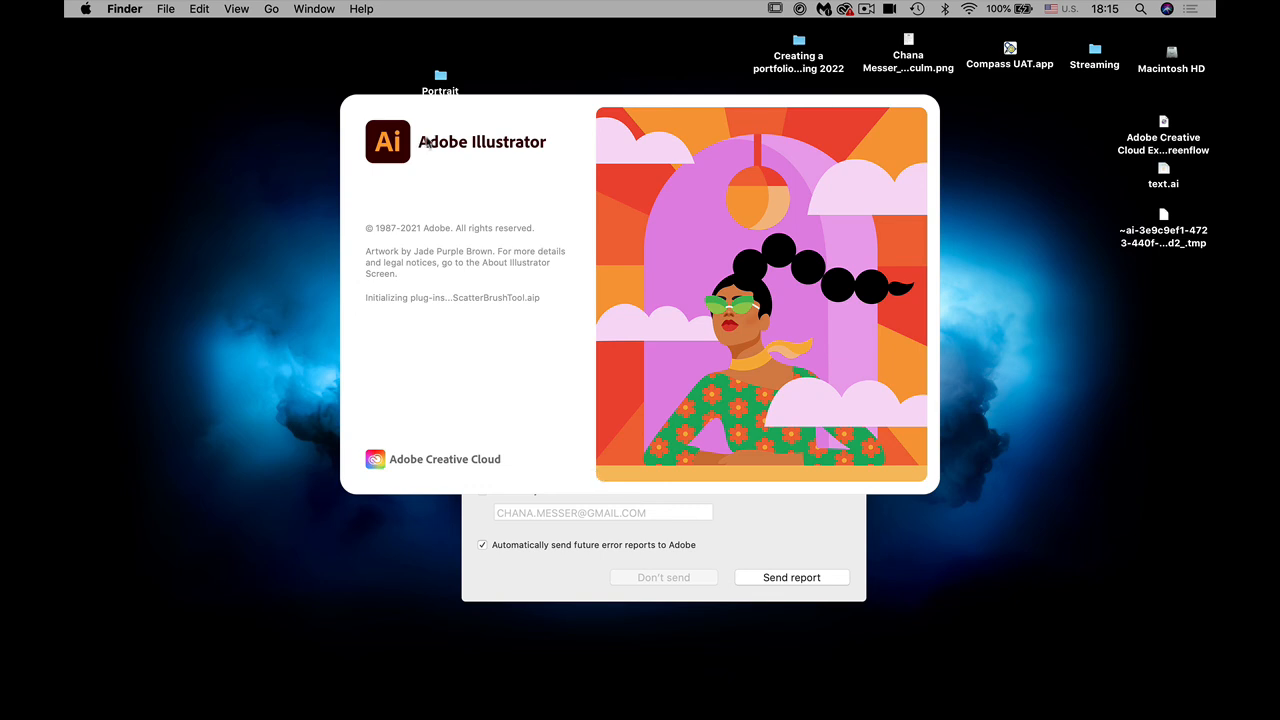
Step: Dismiss the crash-recovery notice, close the Certification Test window, and close the recovered text document without saving
mouse_move(1082, 708)
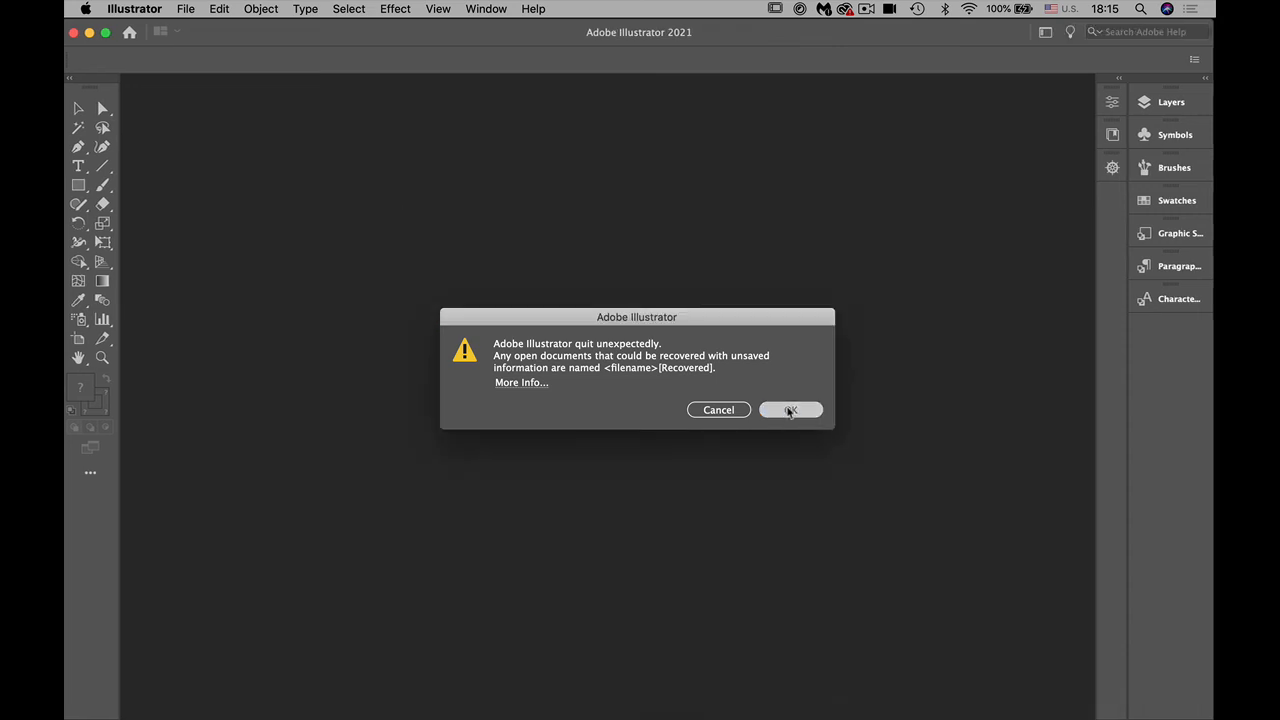
left_click(787, 410)
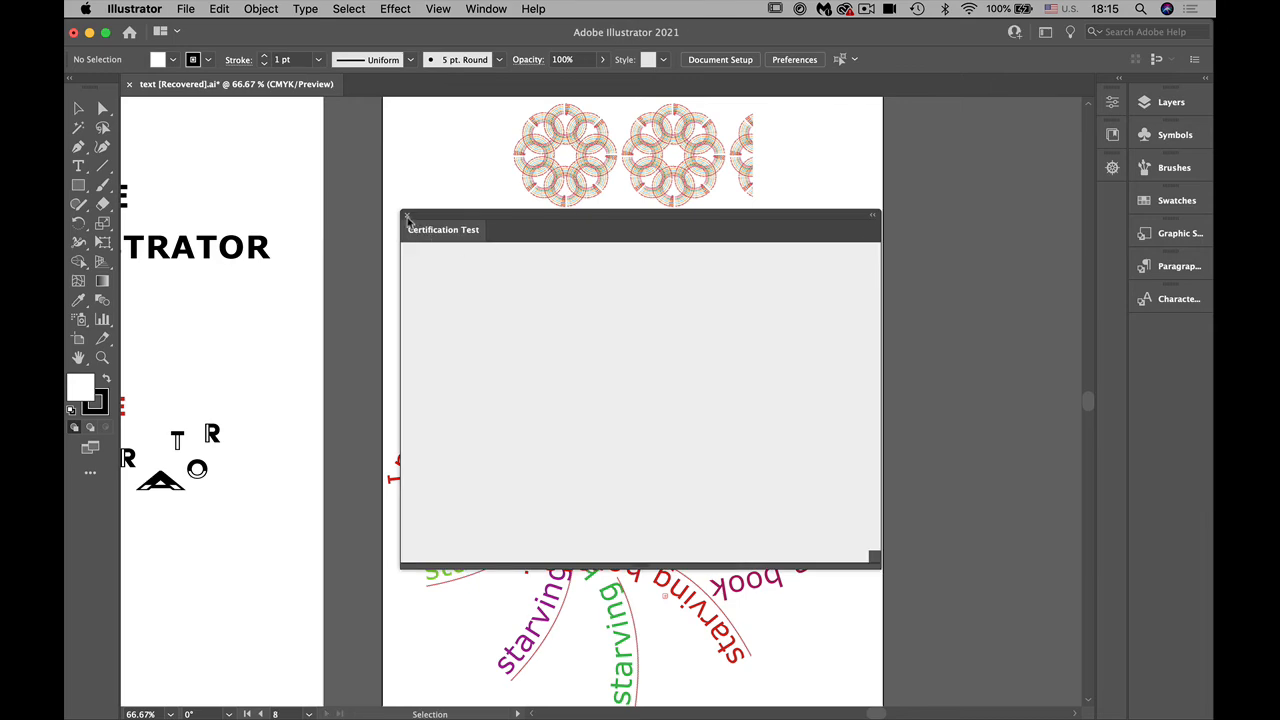
left_click(407, 217)
left_click(129, 84)
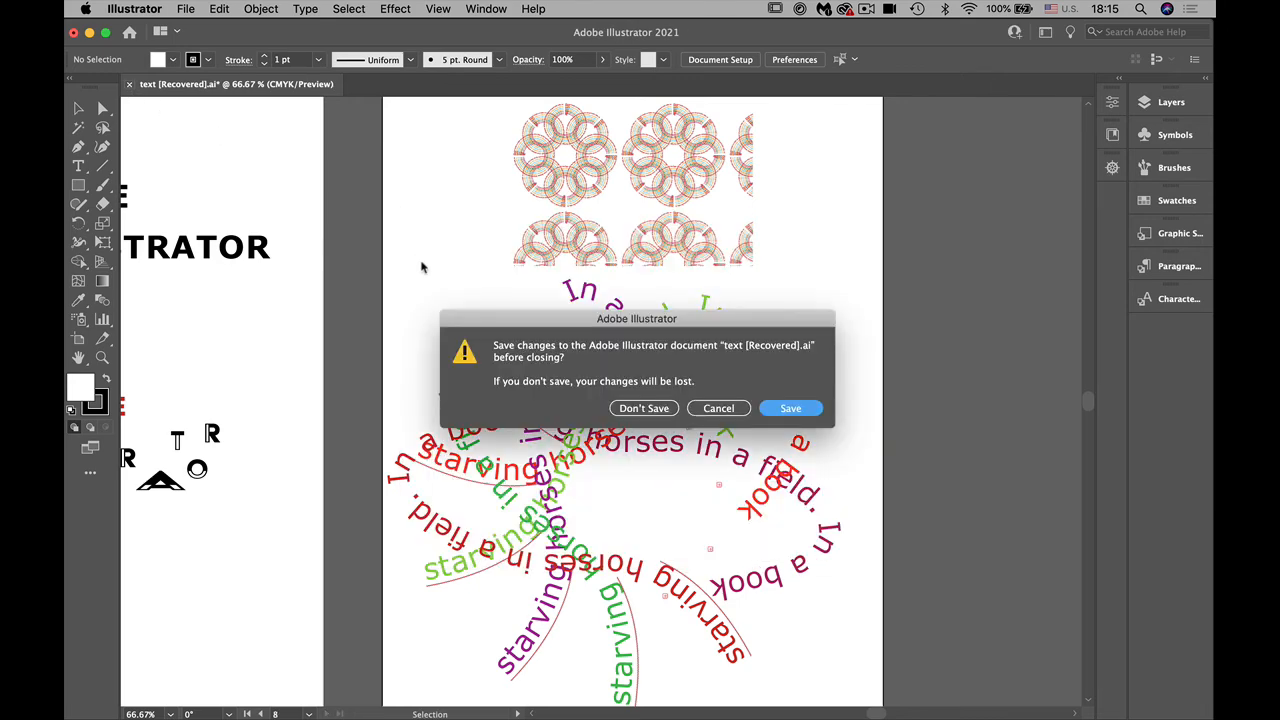
left_click(642, 412)
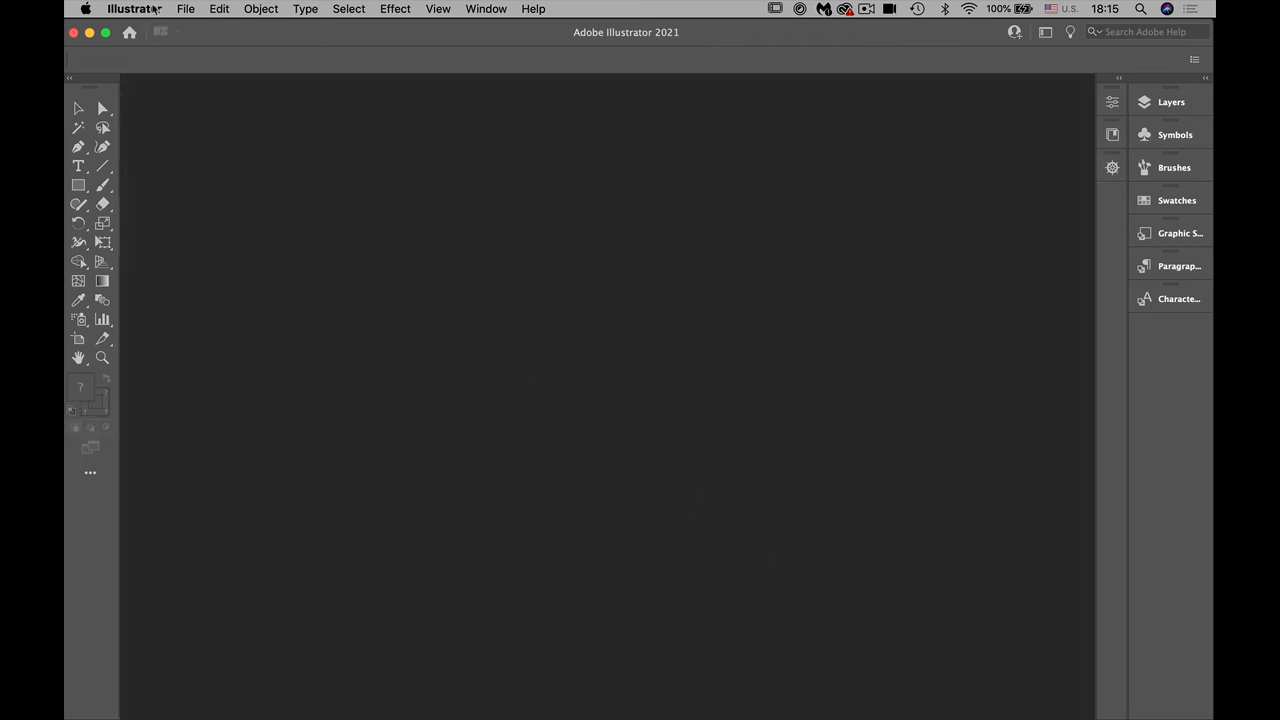
Step: Create a new 8.5 x 11 in portrait print document in CMYK colour with one artboard
left_click(181, 8)
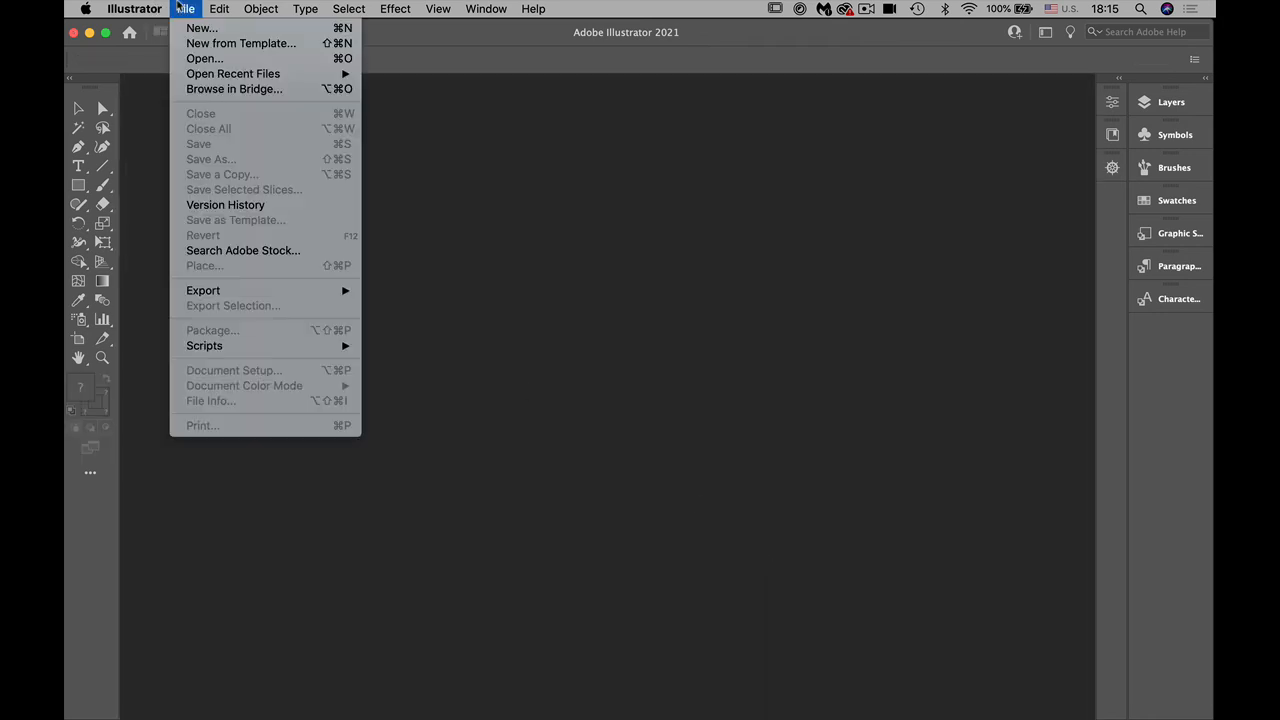
left_click(197, 30)
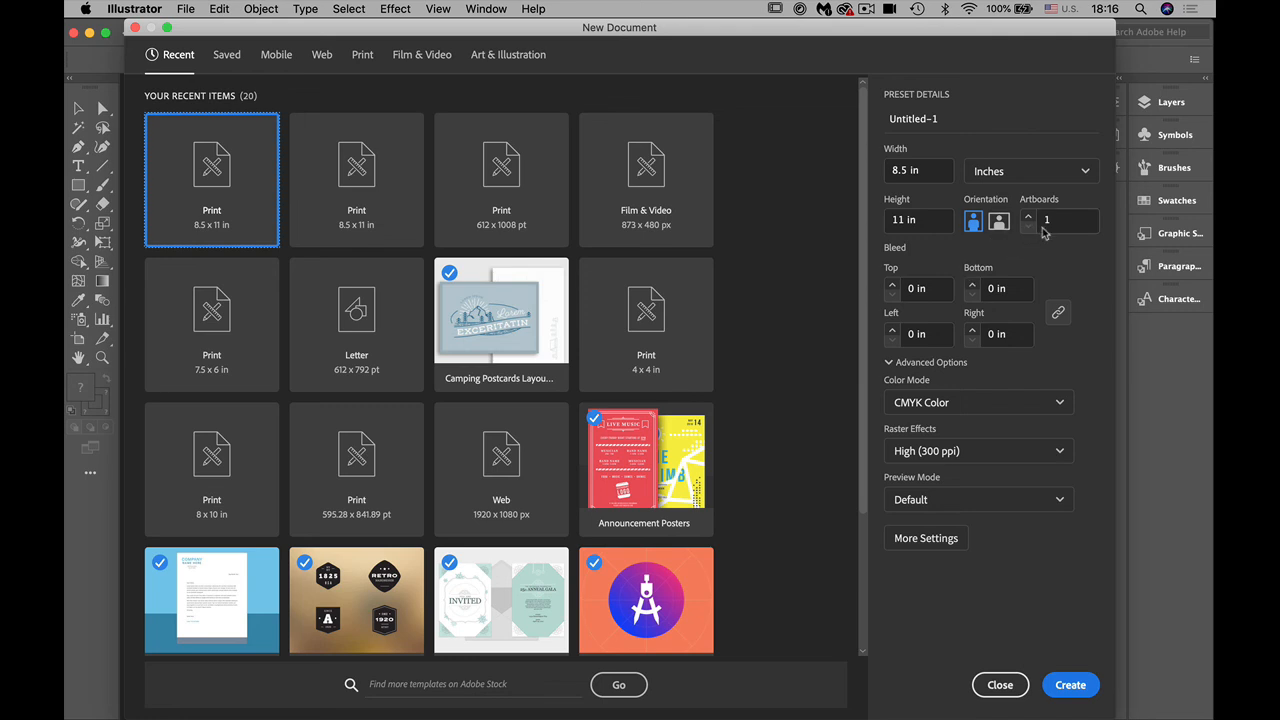
left_click(1072, 688)
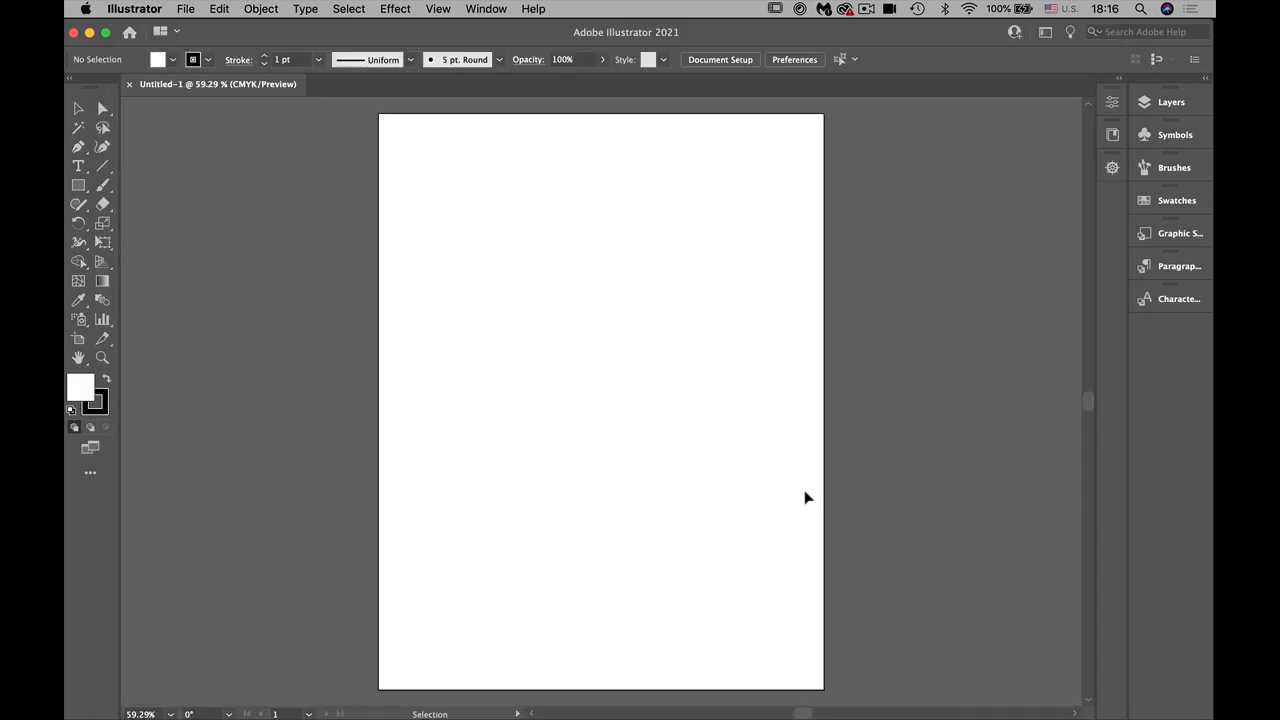
Step: Start placing a file and browse to the Text folder inside Week 5 > Working with Type
left_click(183, 10)
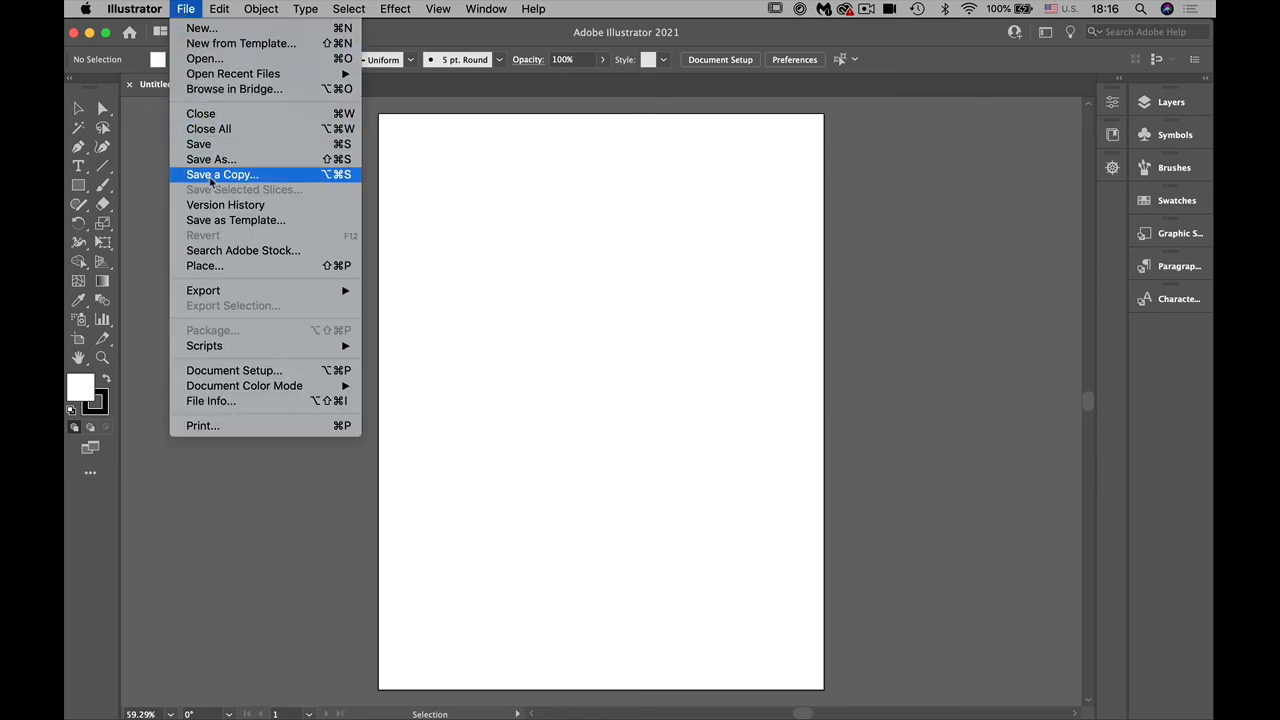
left_click(484, 308)
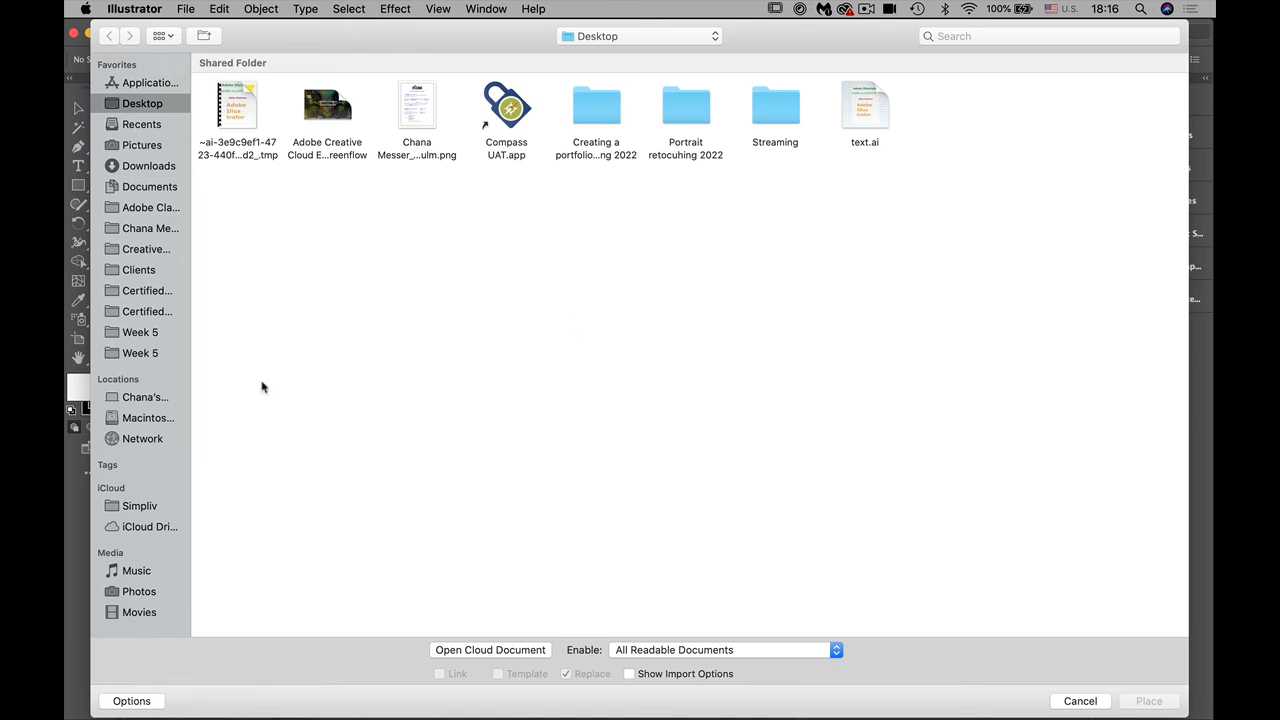
left_click(145, 357)
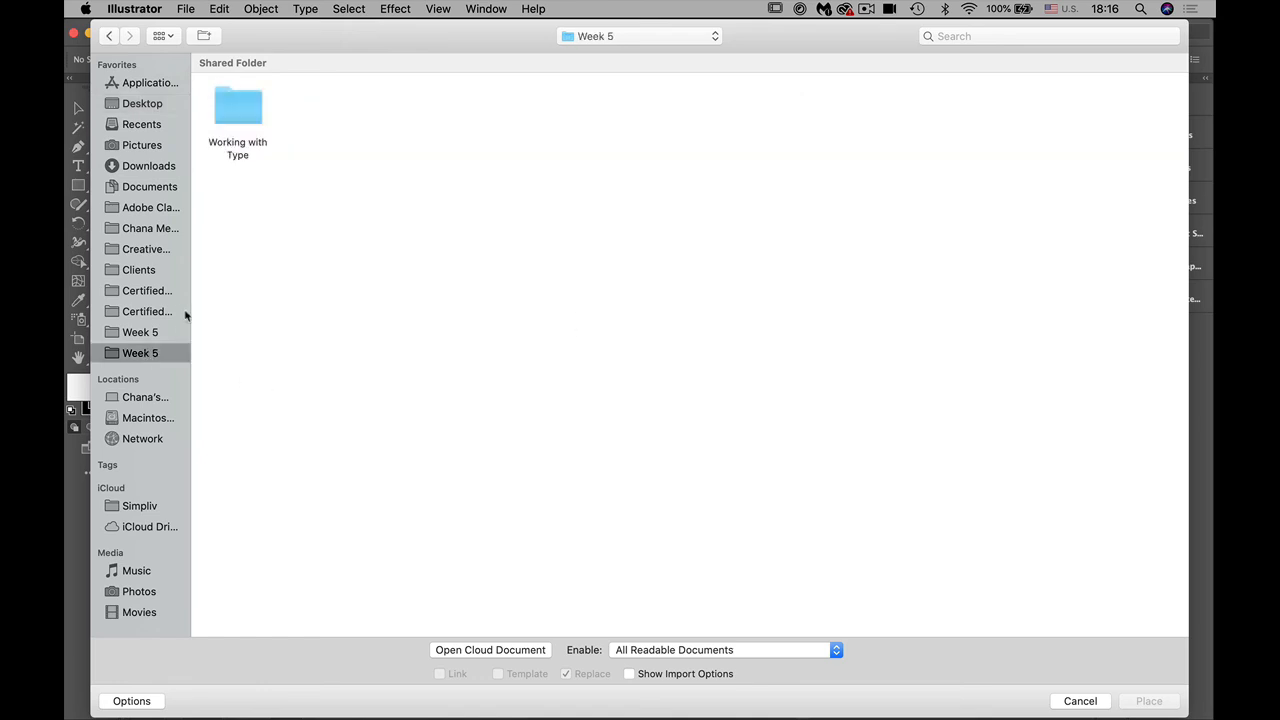
left_click(231, 112)
double_click(230, 112)
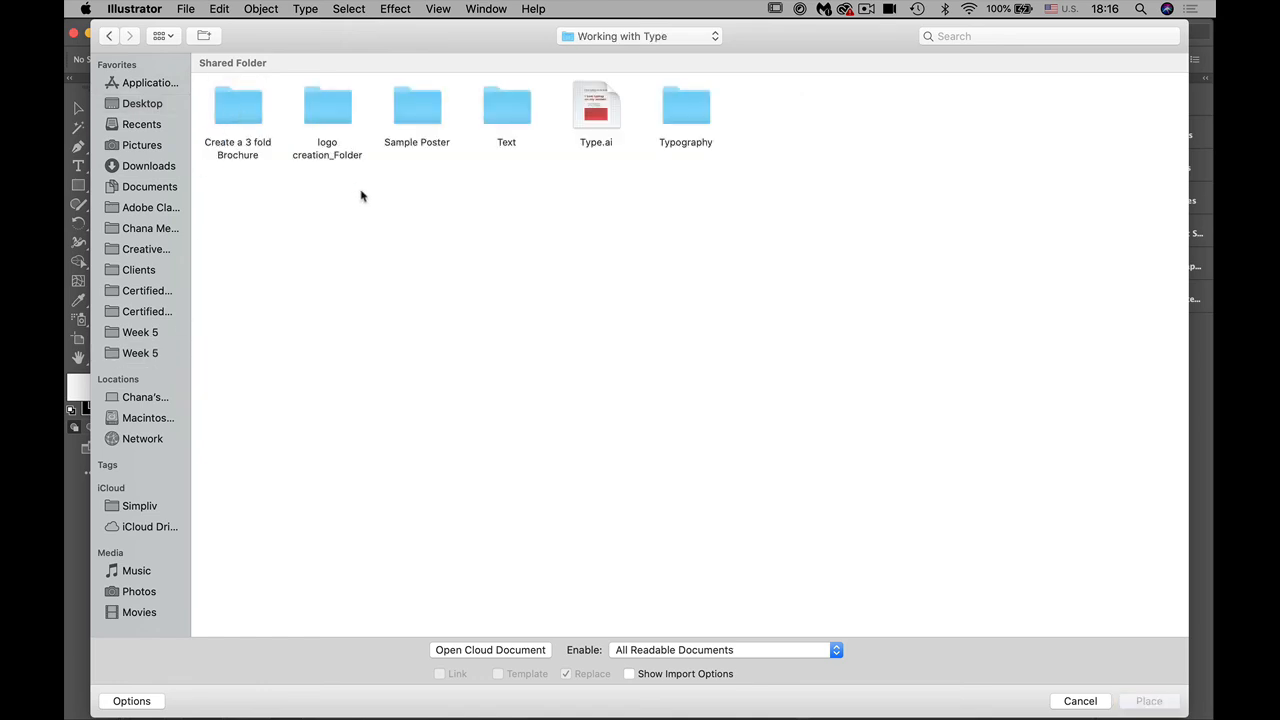
left_click(512, 115)
double_click(512, 115)
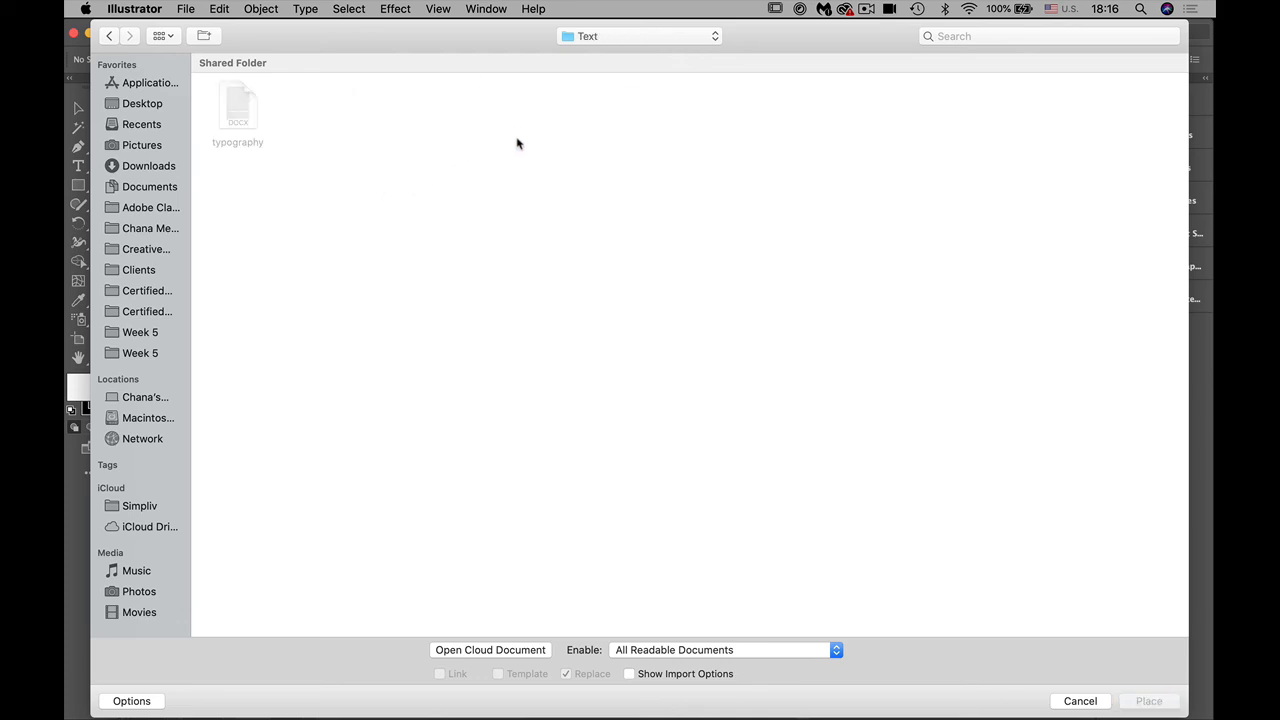
Step: Enable All Documents, place the typography Word file with its import options accepted, and draw its text frame across most of the artboard
left_click(690, 649)
left_click(688, 635)
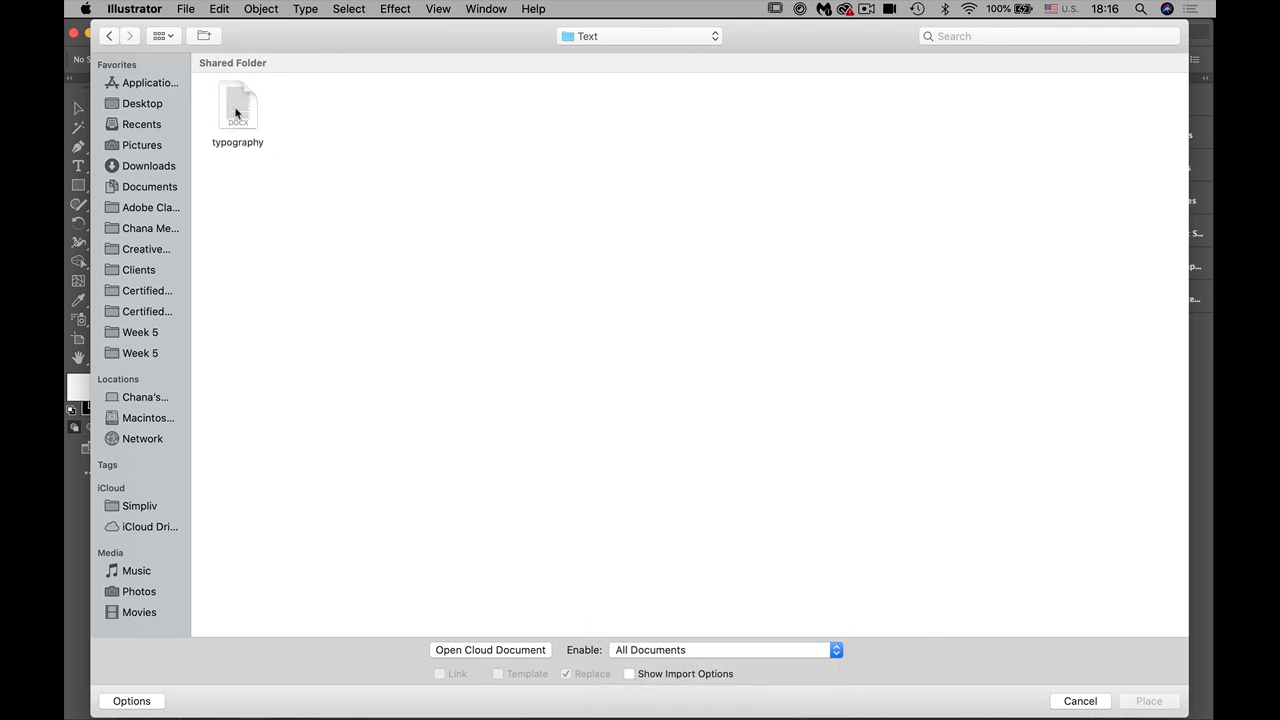
left_click(240, 112)
left_click(1155, 703)
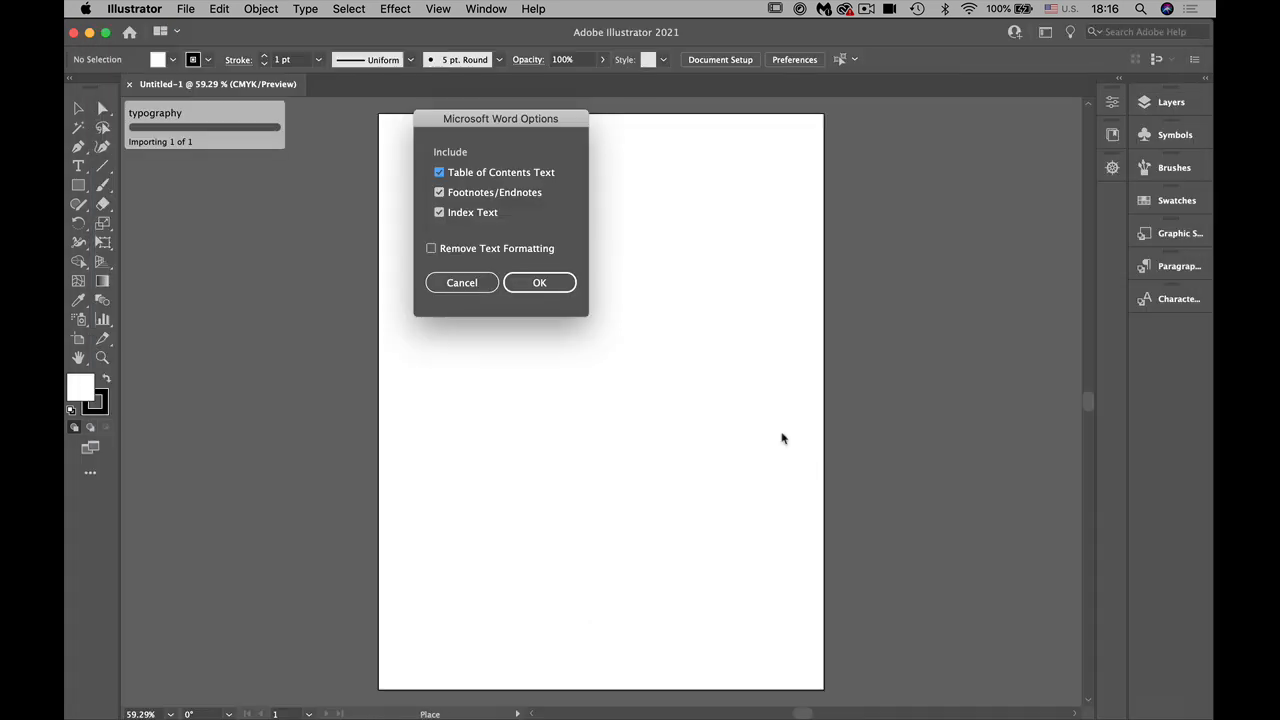
left_click(545, 286)
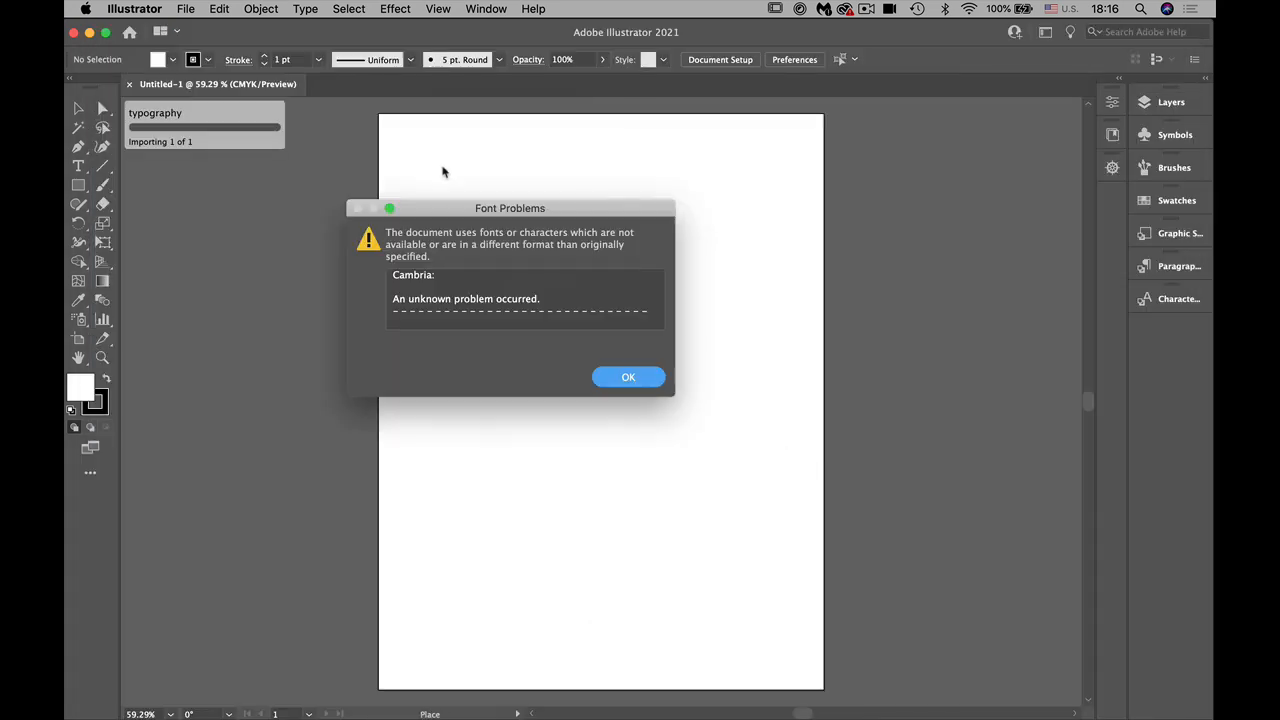
left_click(607, 388)
left_click_drag(402, 139, 808, 640)
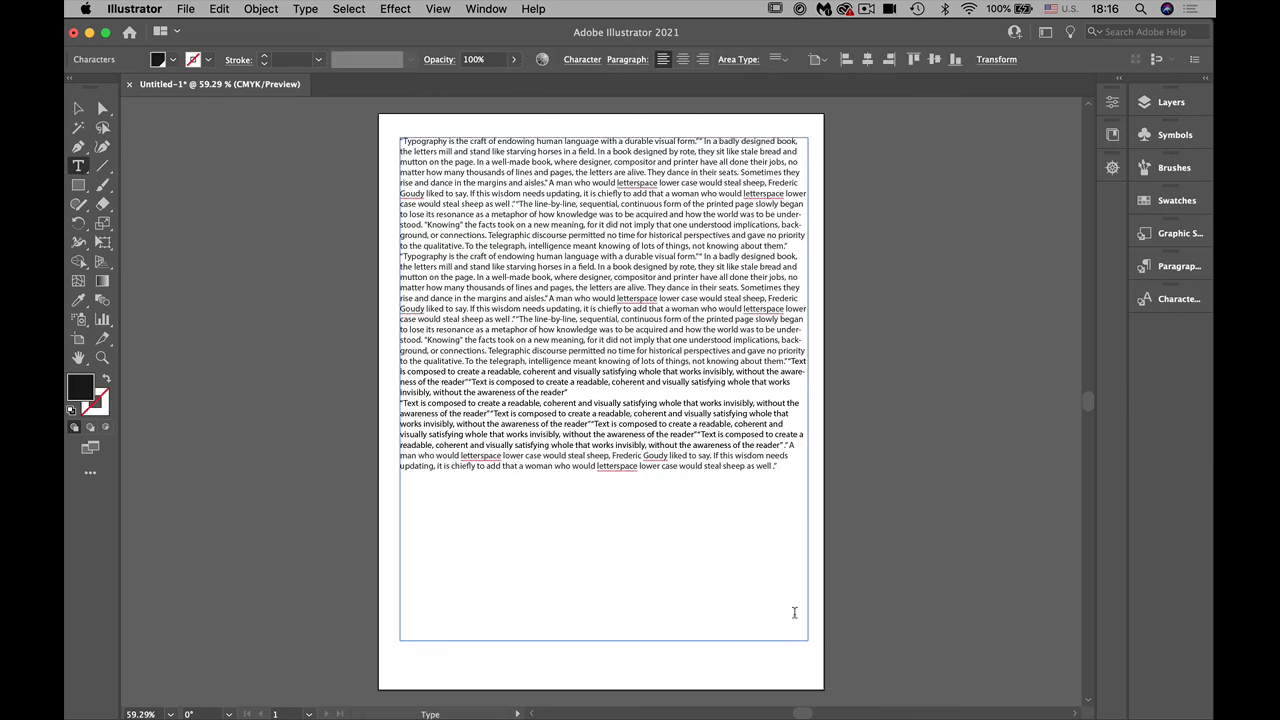
Step: Select all the placed text, set its font size to 18 pt, and deselect it
left_click(82, 167)
left_click_drag(404, 142, 767, 500)
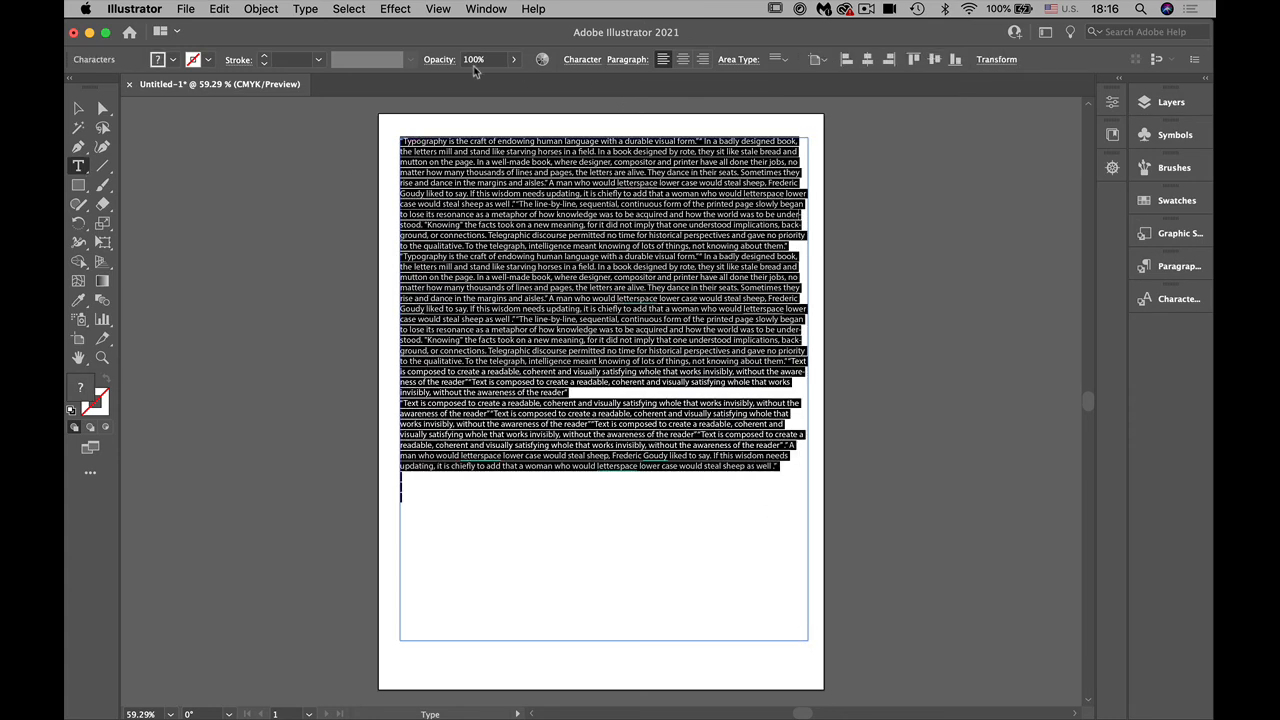
left_click(582, 60)
left_click(491, 133)
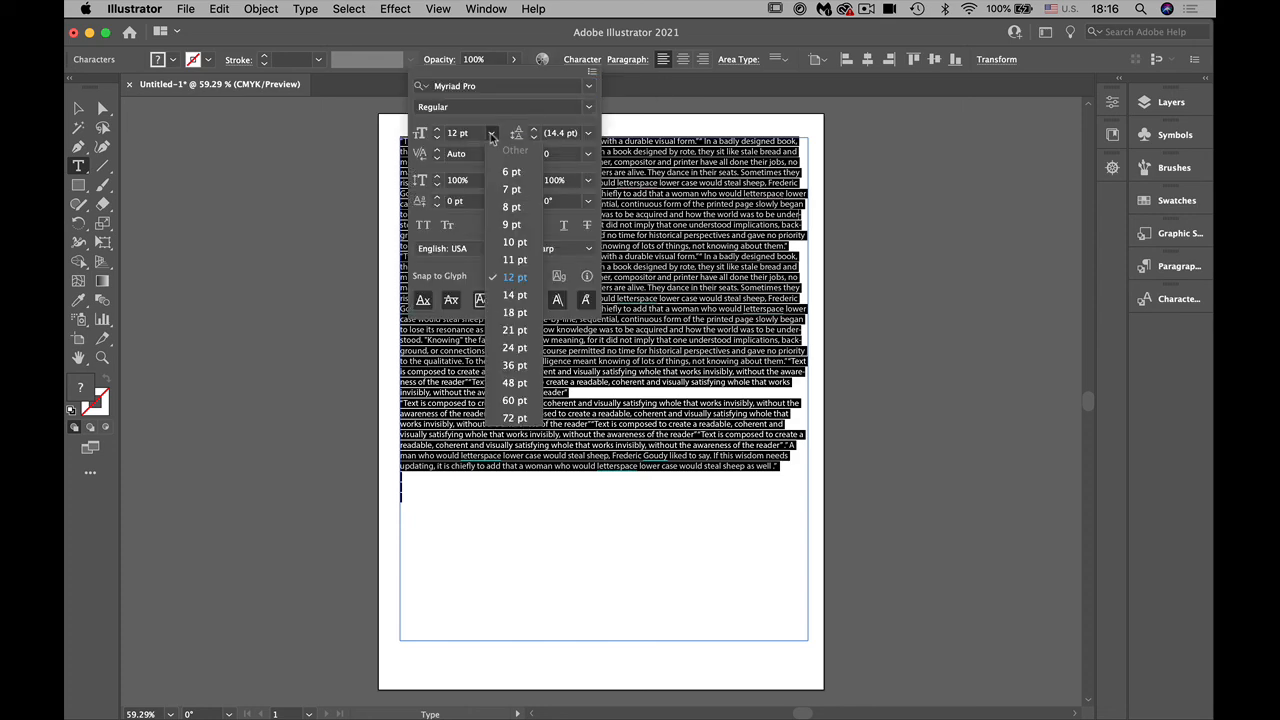
left_click(512, 314)
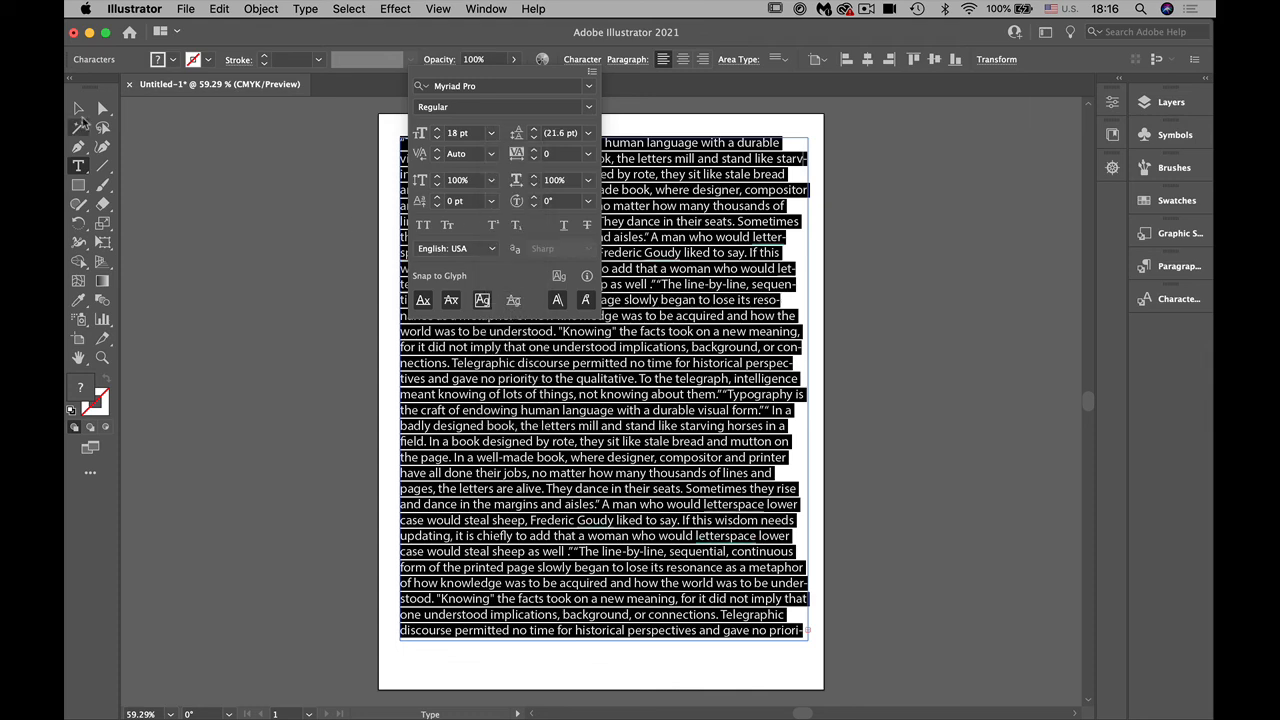
left_click(77, 110)
left_click(306, 311)
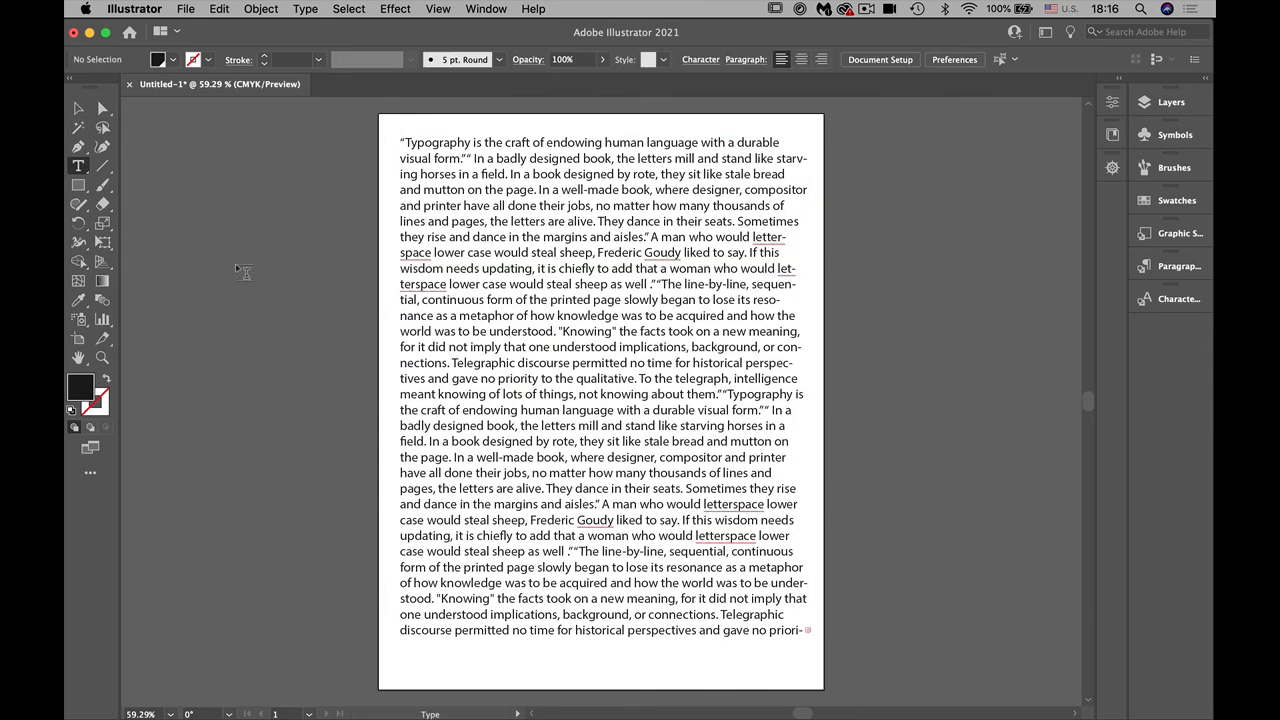
Step: Draw a five-pointed star overlapping the upper-left corner of the text block
left_click(78, 185)
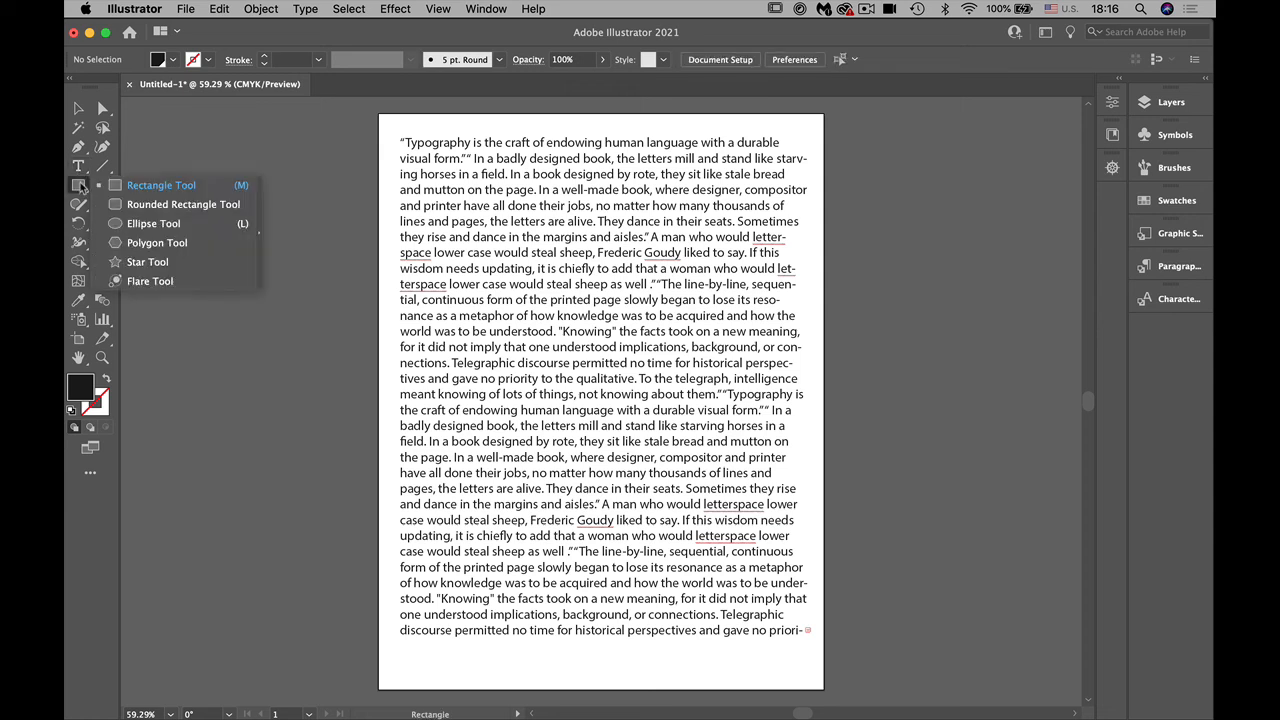
left_click(160, 261)
left_click_drag(258, 228, 439, 179)
left_click(78, 108)
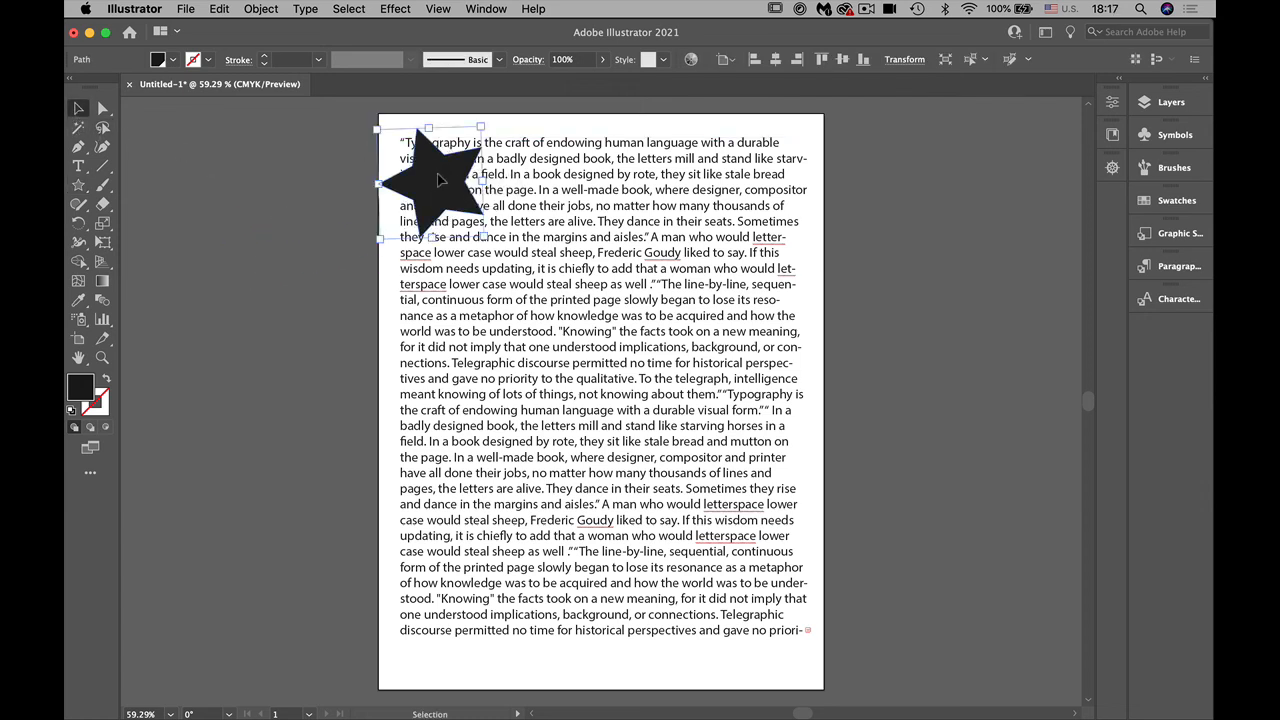
Step: Fill the star with bright green, hex 98E53E
double_click(88, 391)
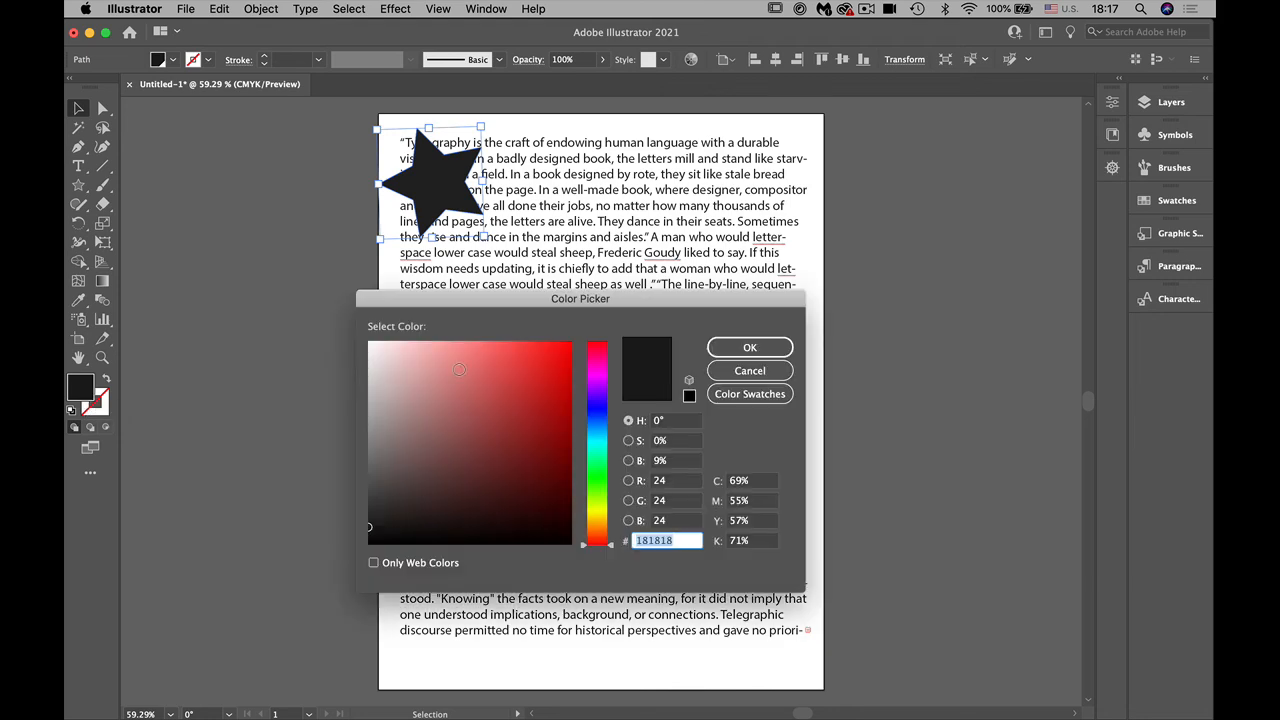
left_click(596, 495)
left_click(518, 359)
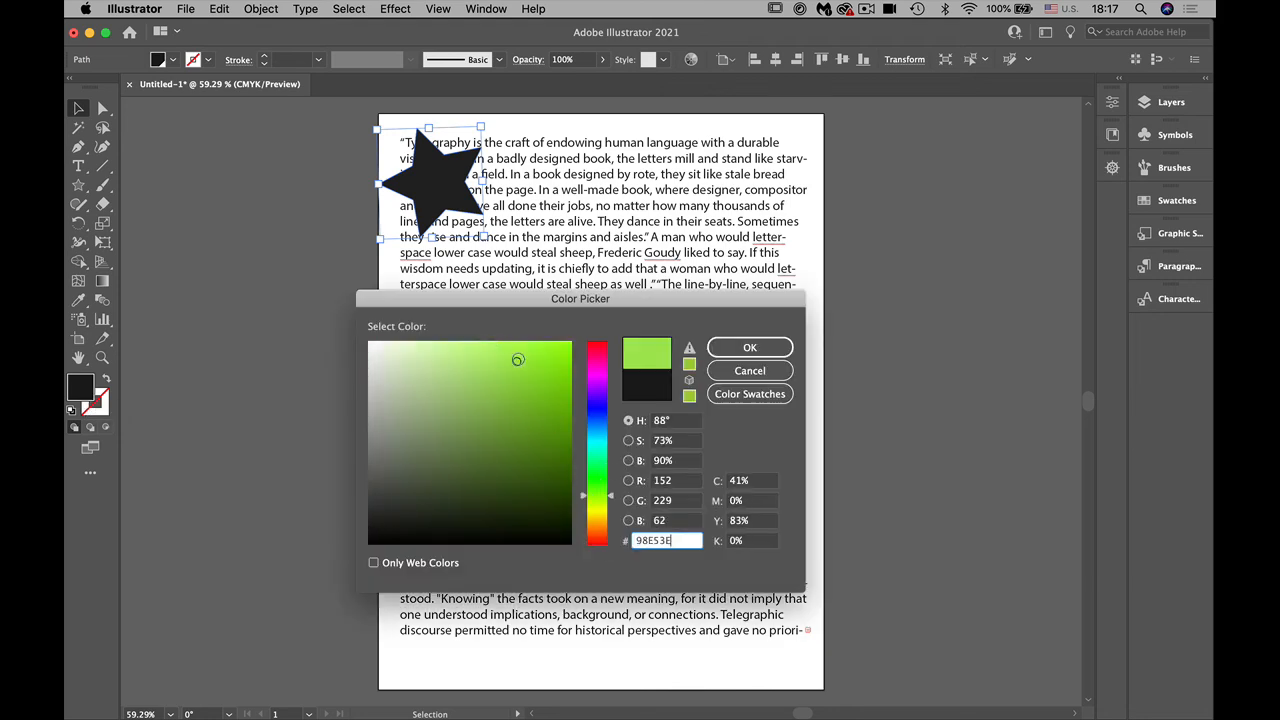
left_click(750, 347)
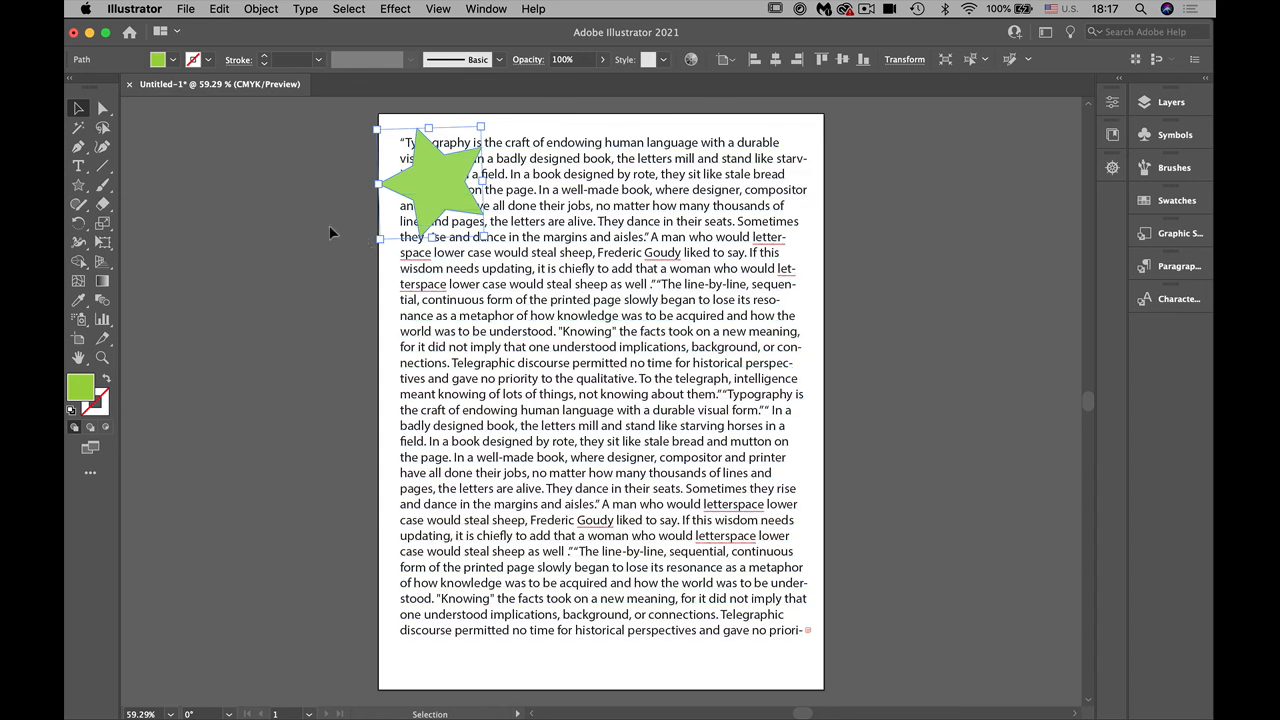
Step: Raise the star's text wrap offset by two increments in Text Wrap Options, leaving Invert Wrap off
left_click(260, 9)
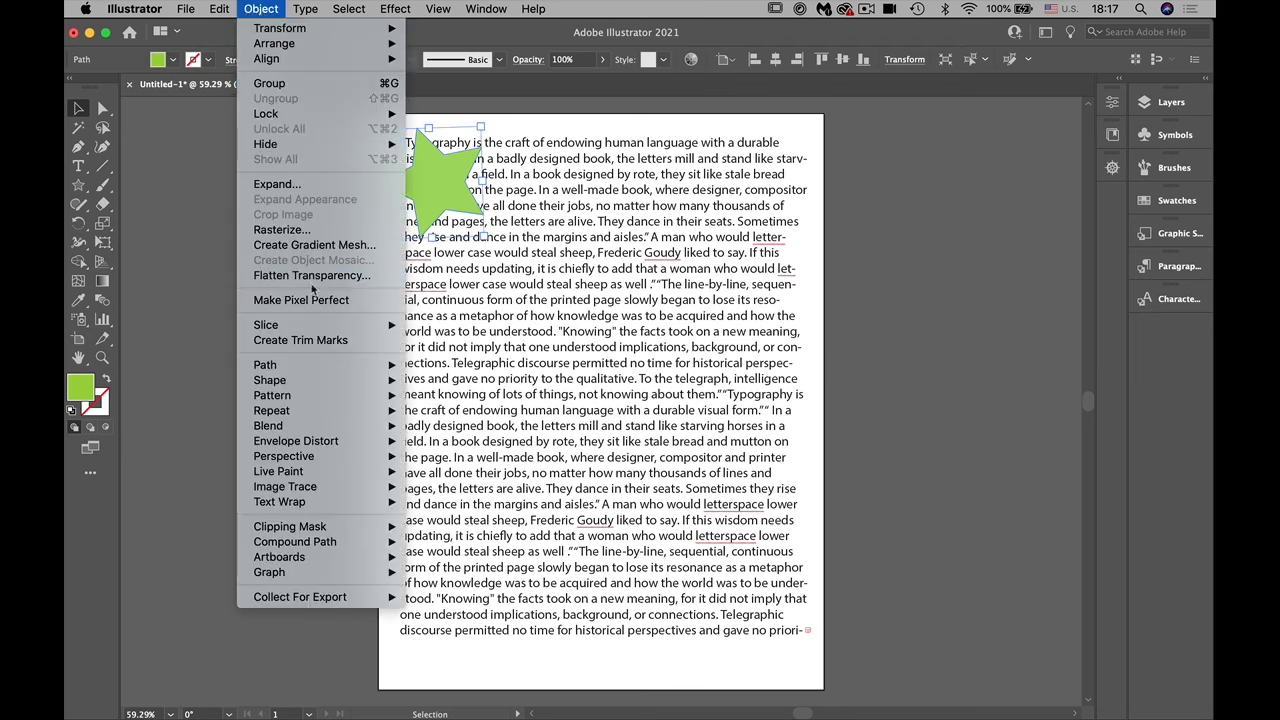
mouse_move(329, 506)
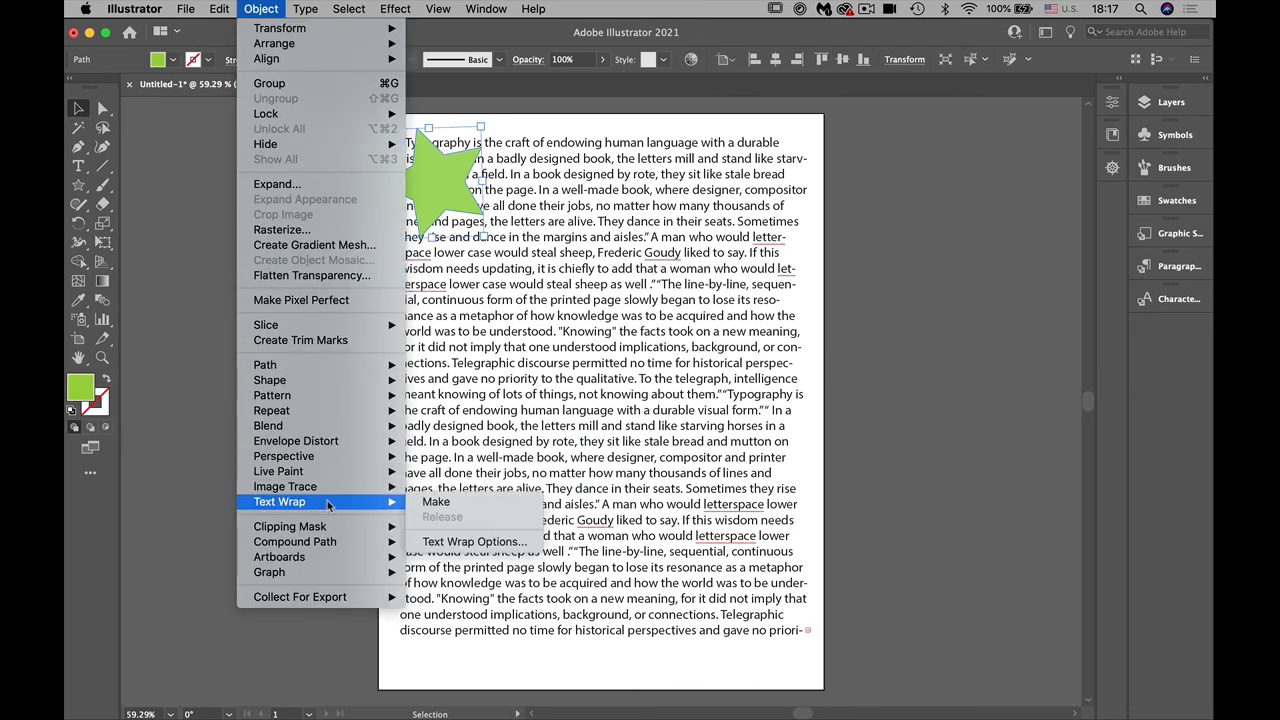
left_click(486, 542)
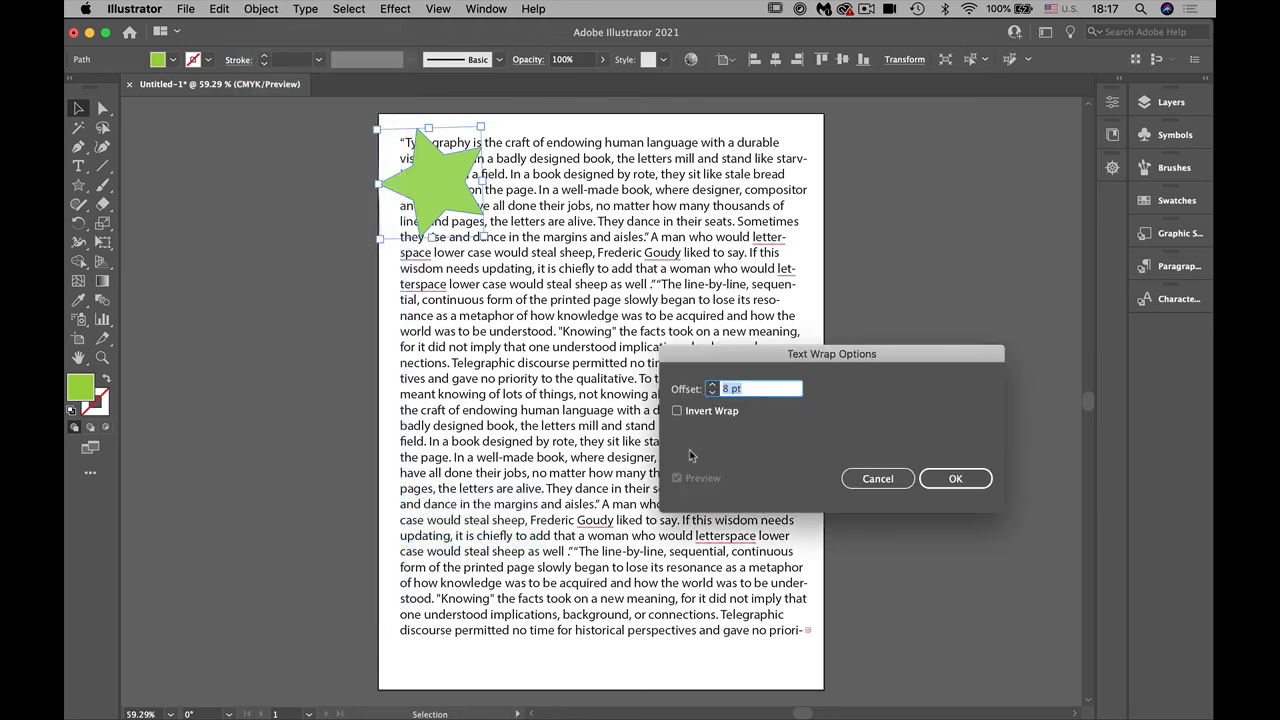
left_click(712, 385)
left_click(712, 385)
left_click(954, 479)
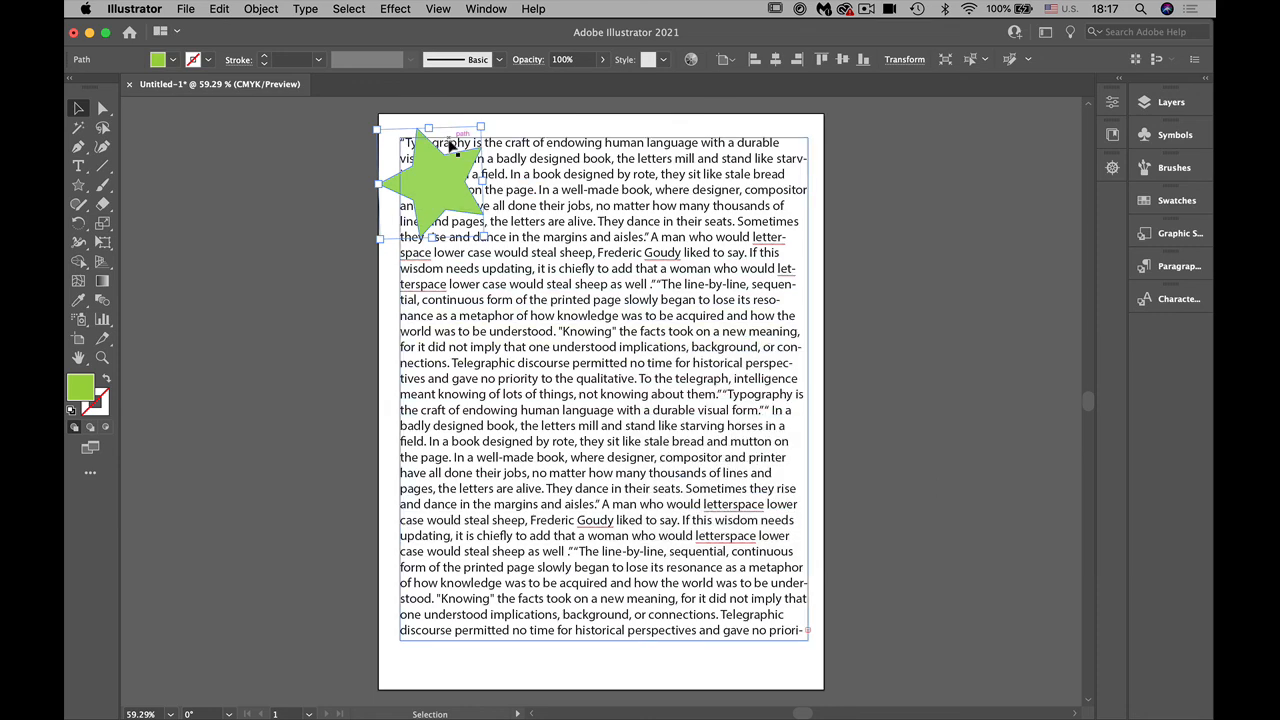
Step: Apply Text Wrap to the star so the paragraph flows around it, and deselect it
left_click(262, 10)
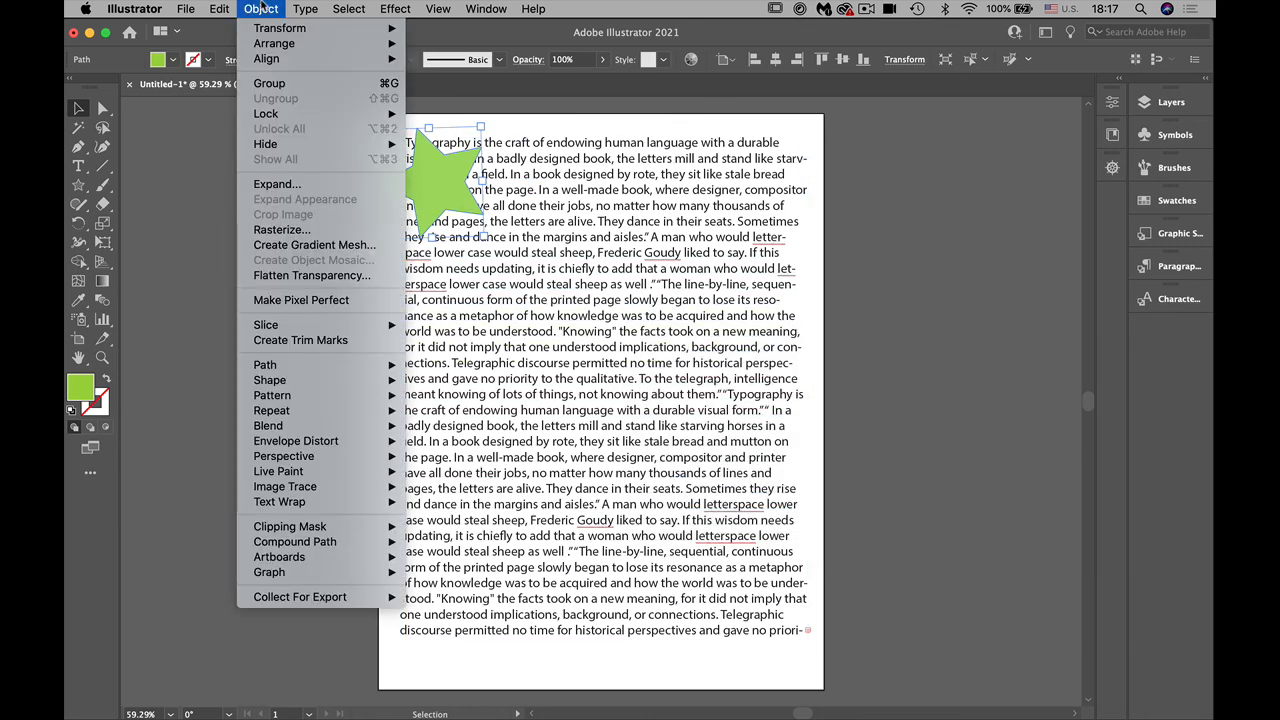
mouse_move(328, 502)
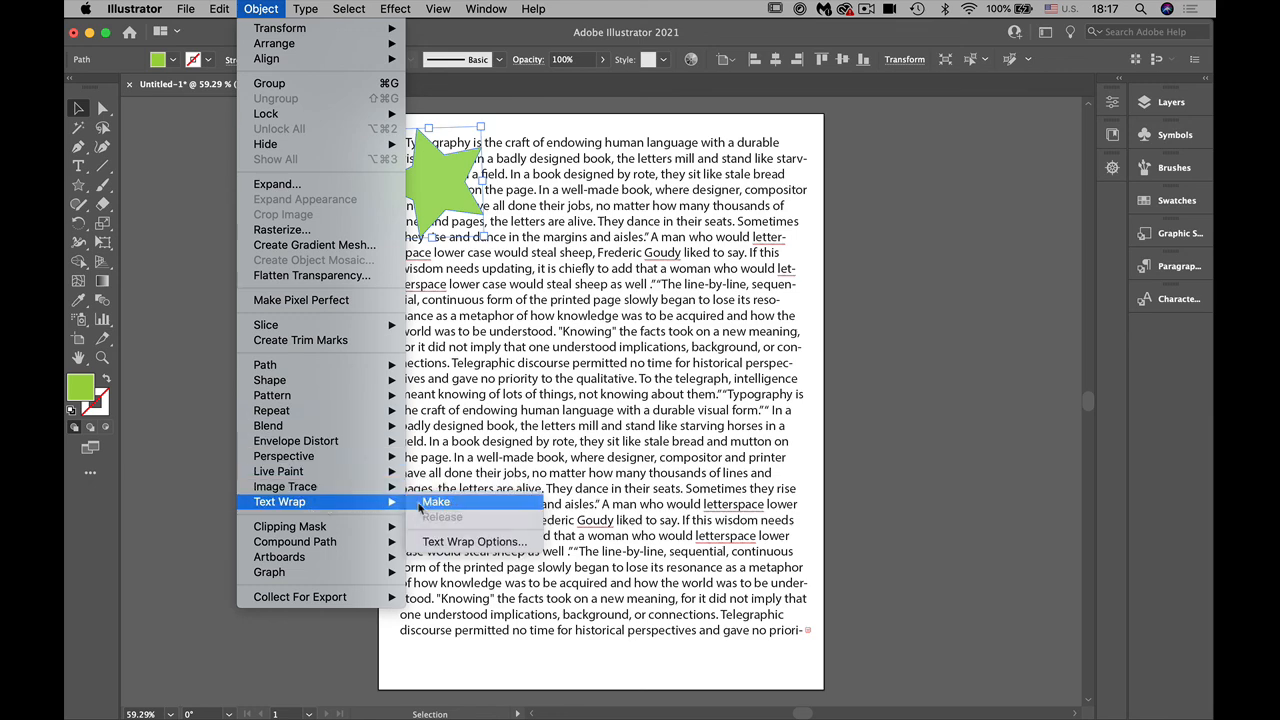
left_click(436, 502)
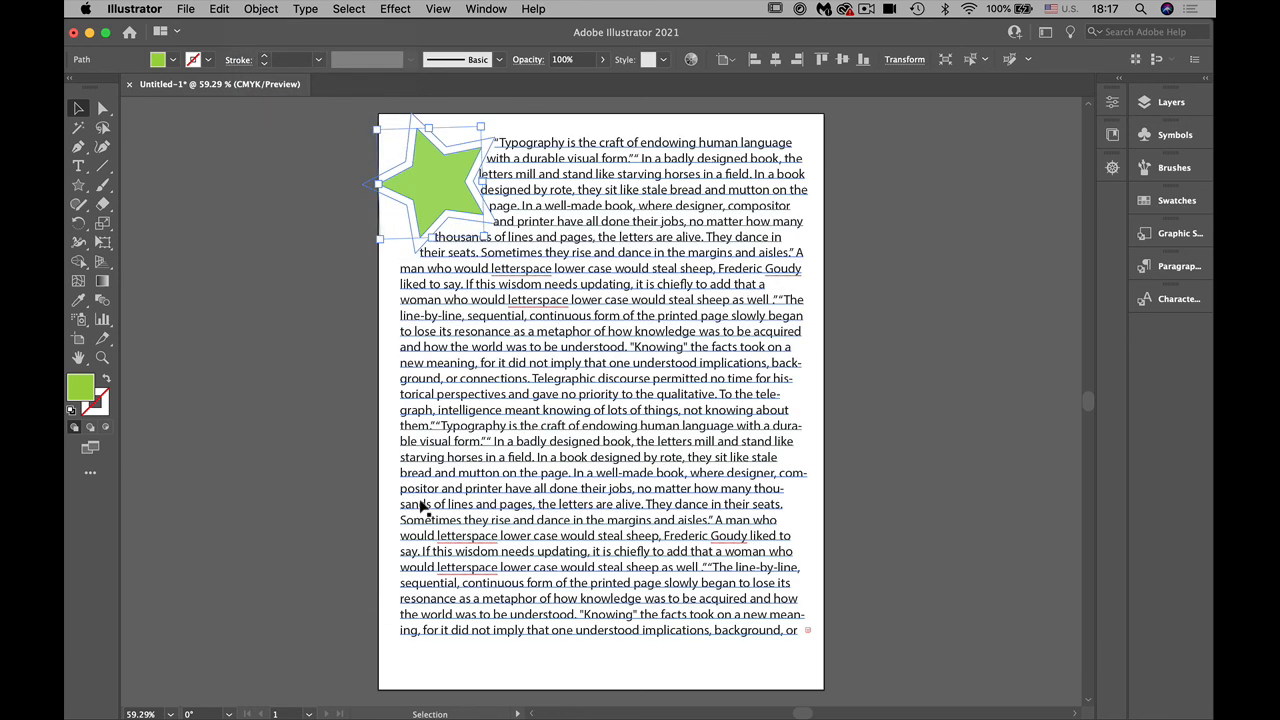
left_click(226, 521)
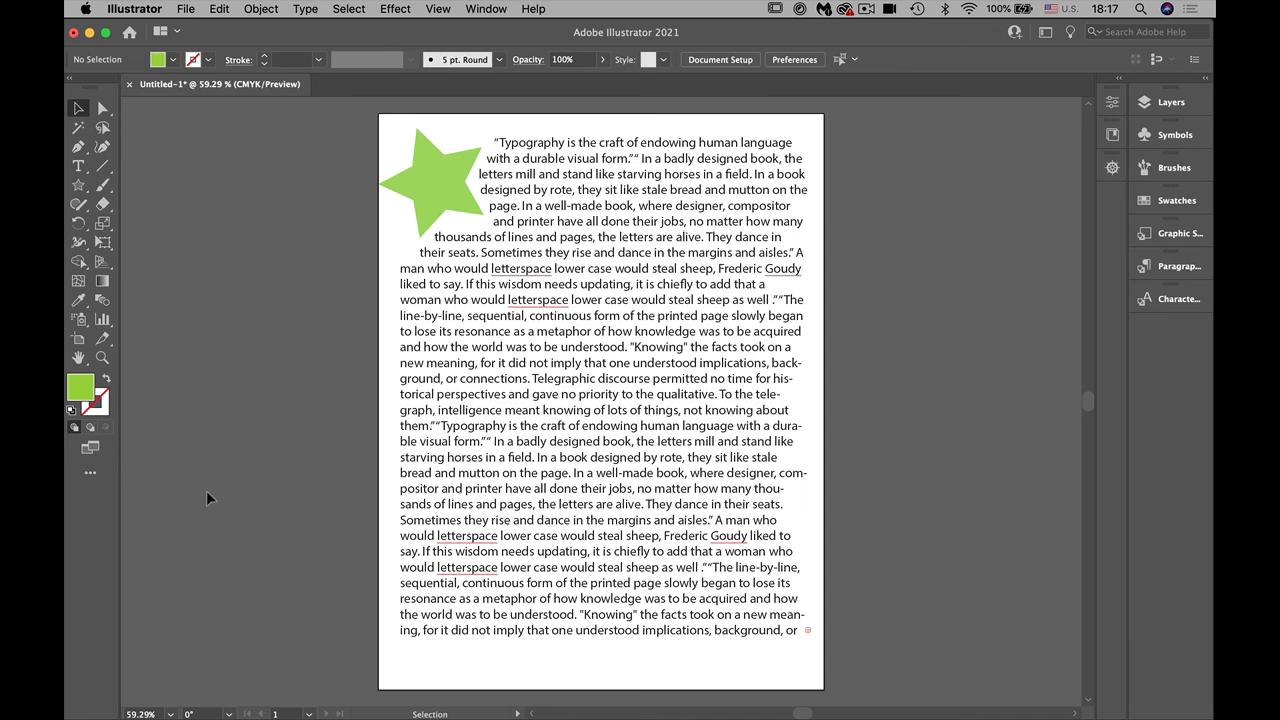
Step: Move the green star to the middle of the text block and set its text wrap offset to 17 pt
left_click_drag(443, 206, 592, 395)
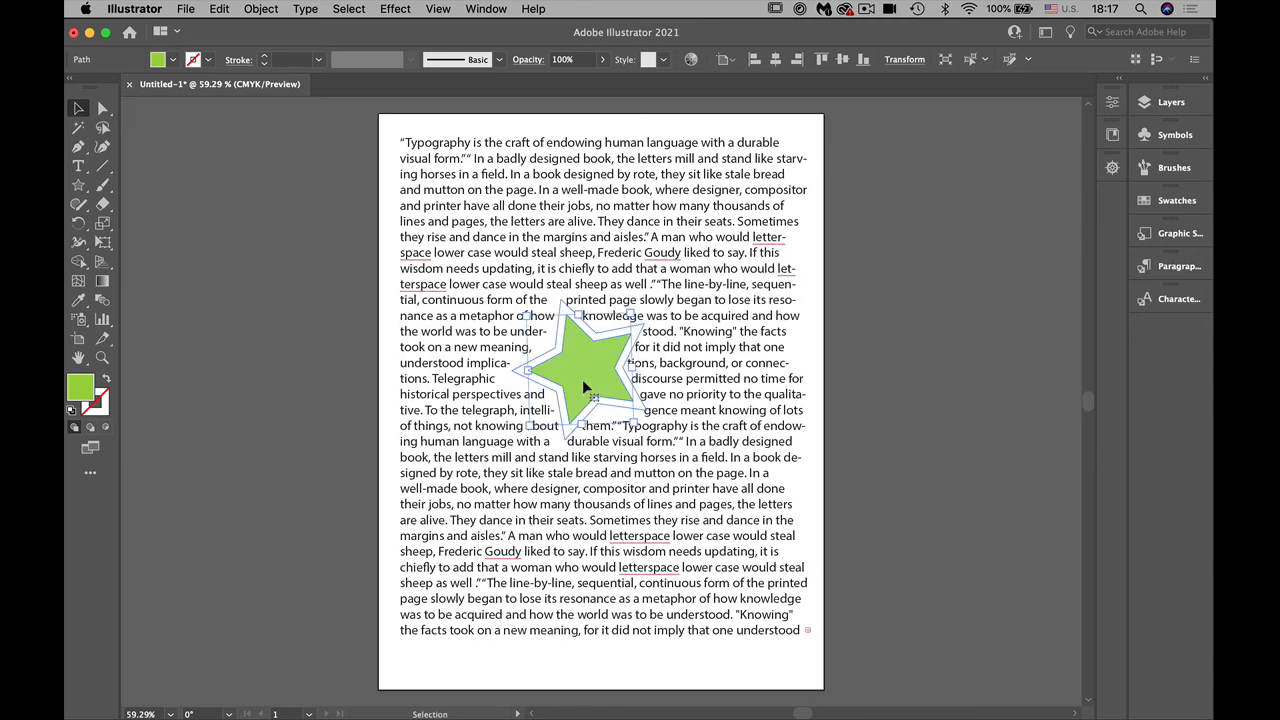
left_click(260, 9)
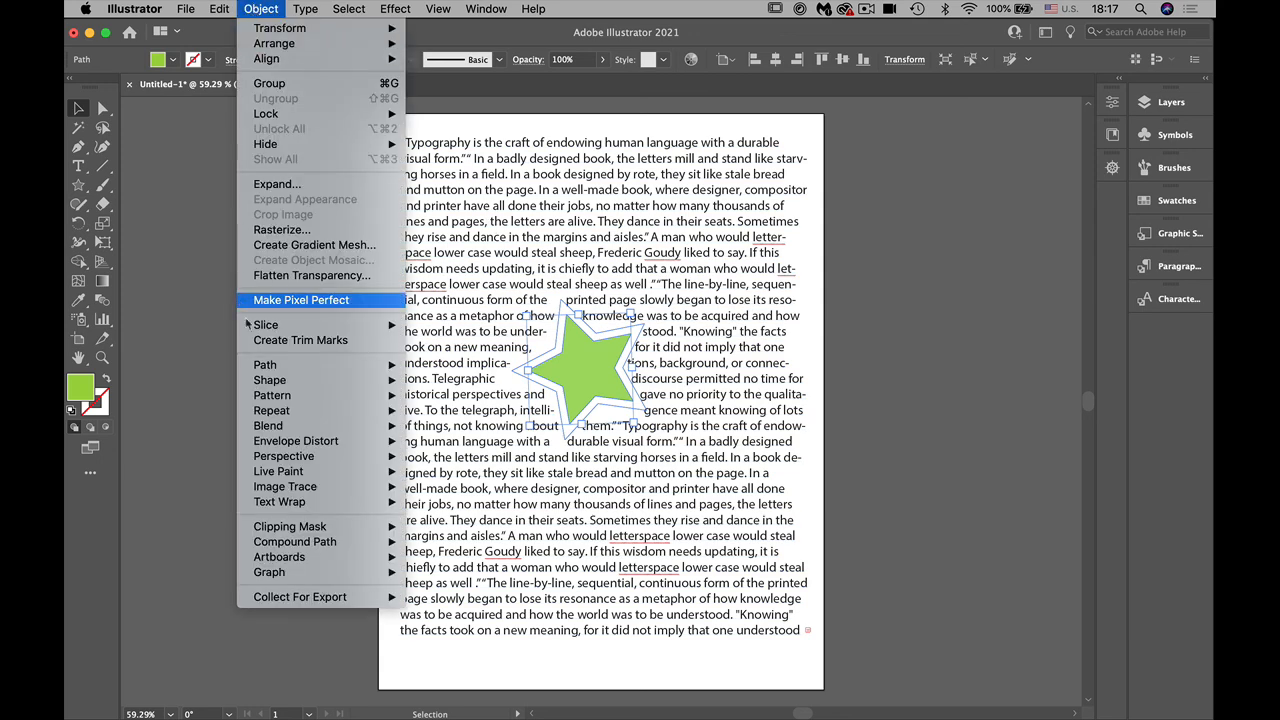
mouse_move(275, 502)
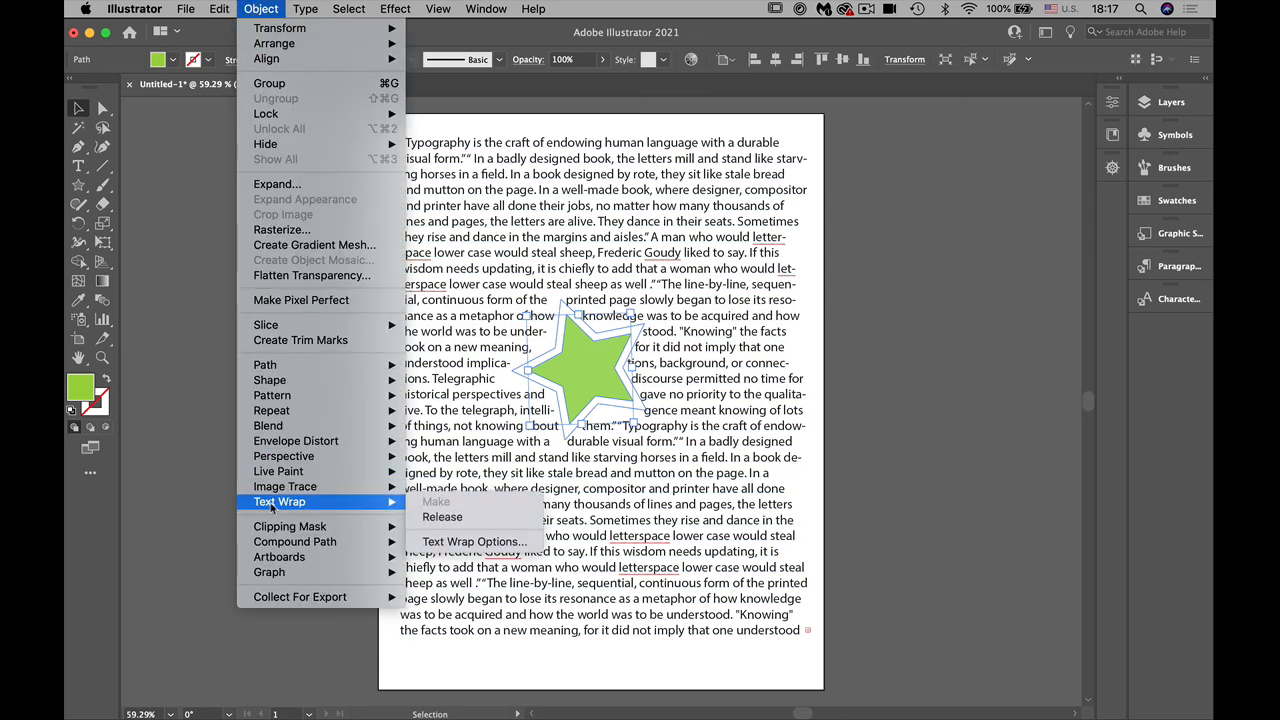
left_click(478, 540)
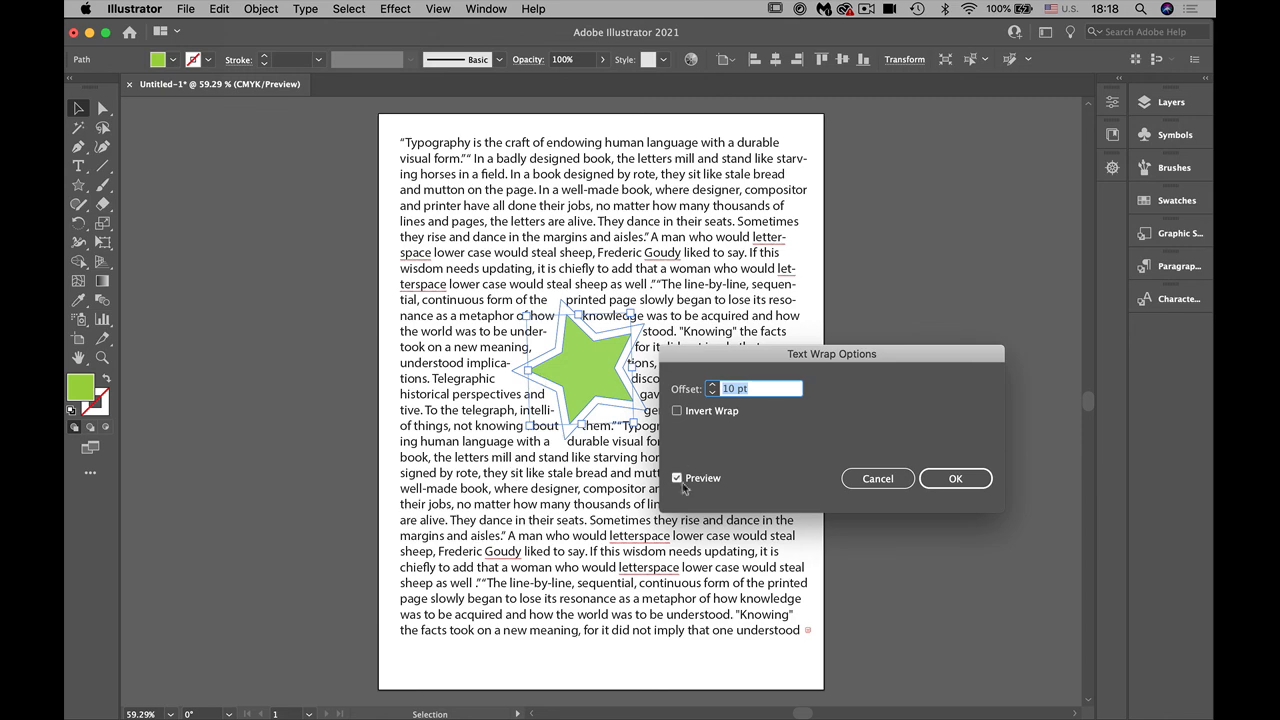
left_click(712, 386)
left_click(712, 386)
left_click(712, 386)
left_click(712, 386)
left_click(712, 386)
left_click(712, 386)
left_click(712, 386)
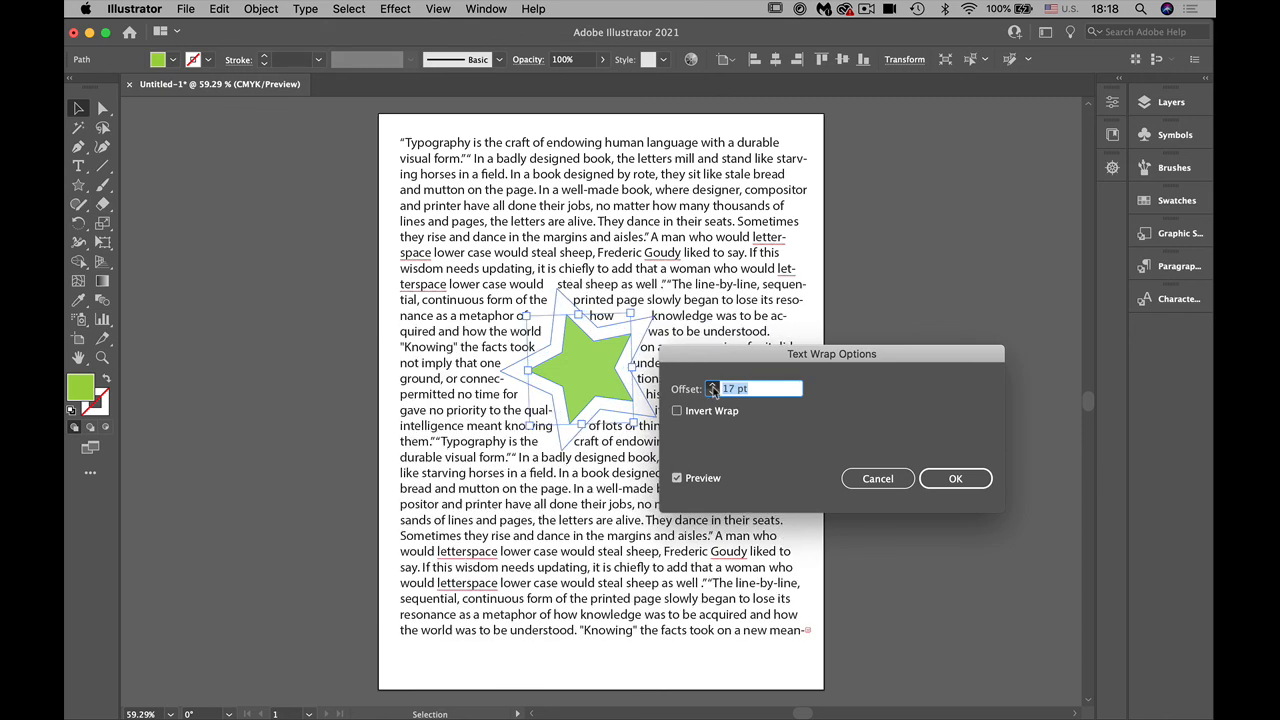
left_click(955, 478)
left_click(962, 601)
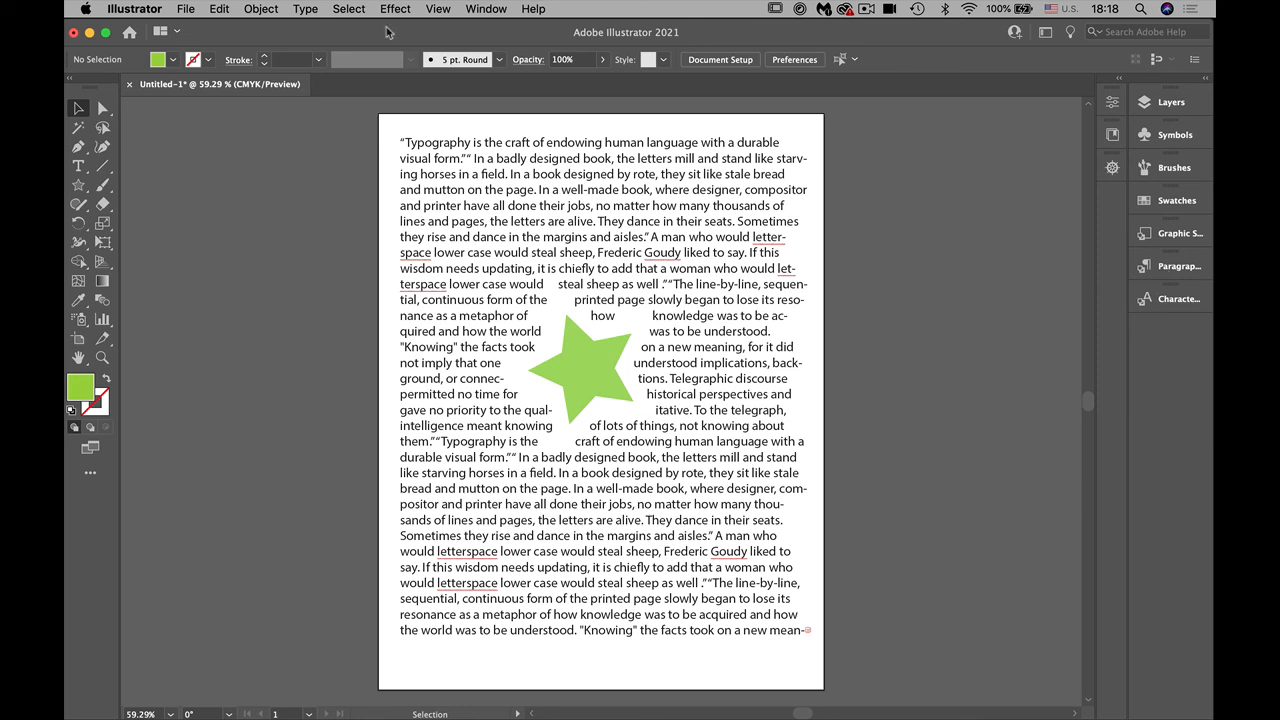
Step: Select the text block and turn on Optical Margin Alignment for it
left_click(305, 9)
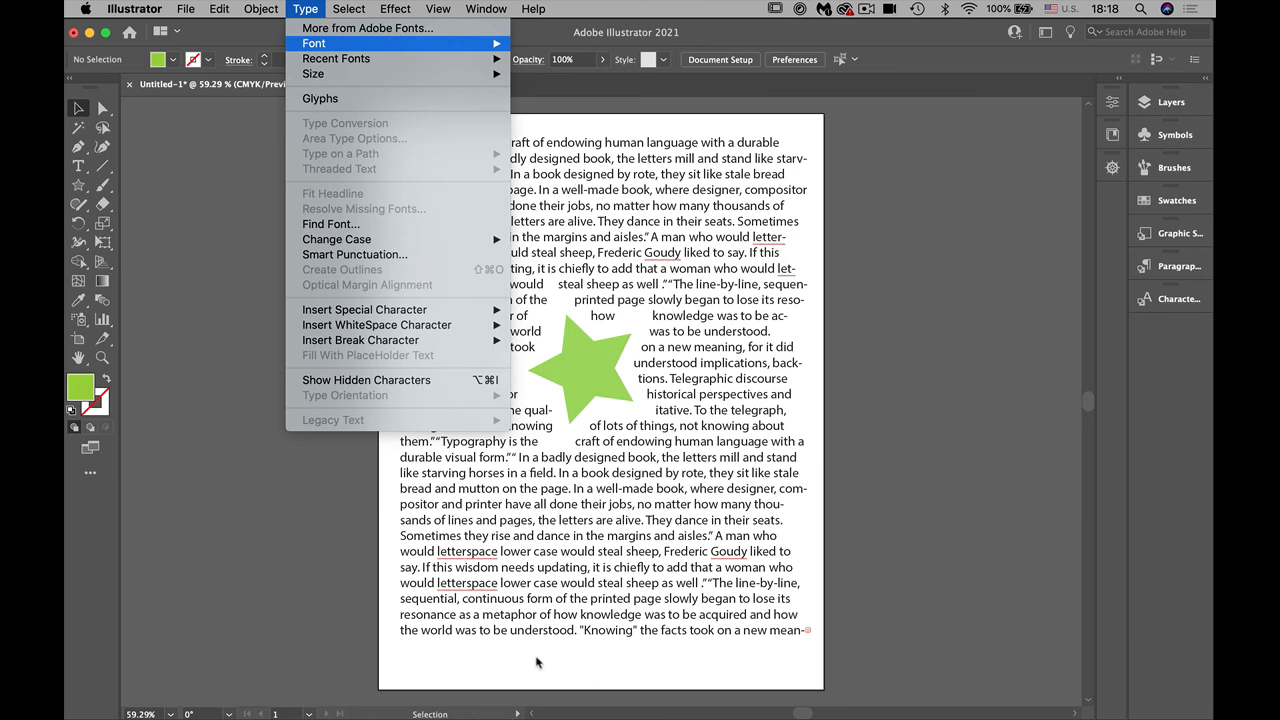
left_click(233, 260)
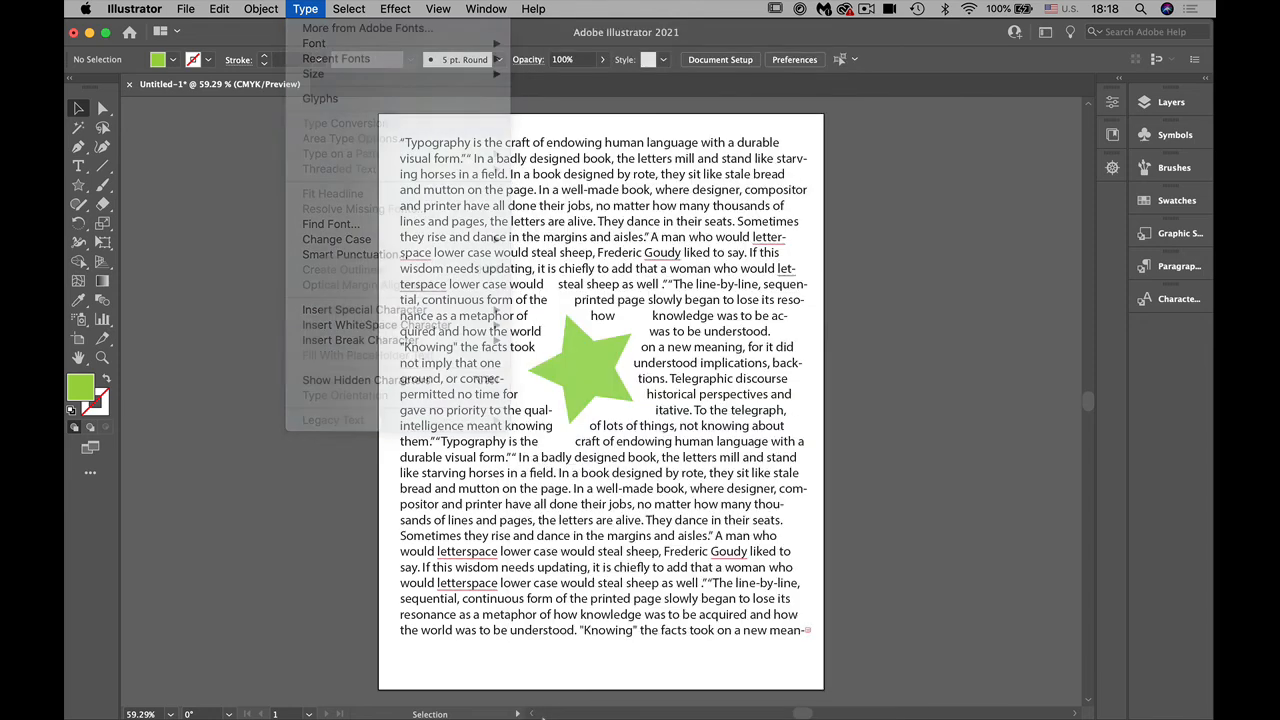
left_click(306, 10)
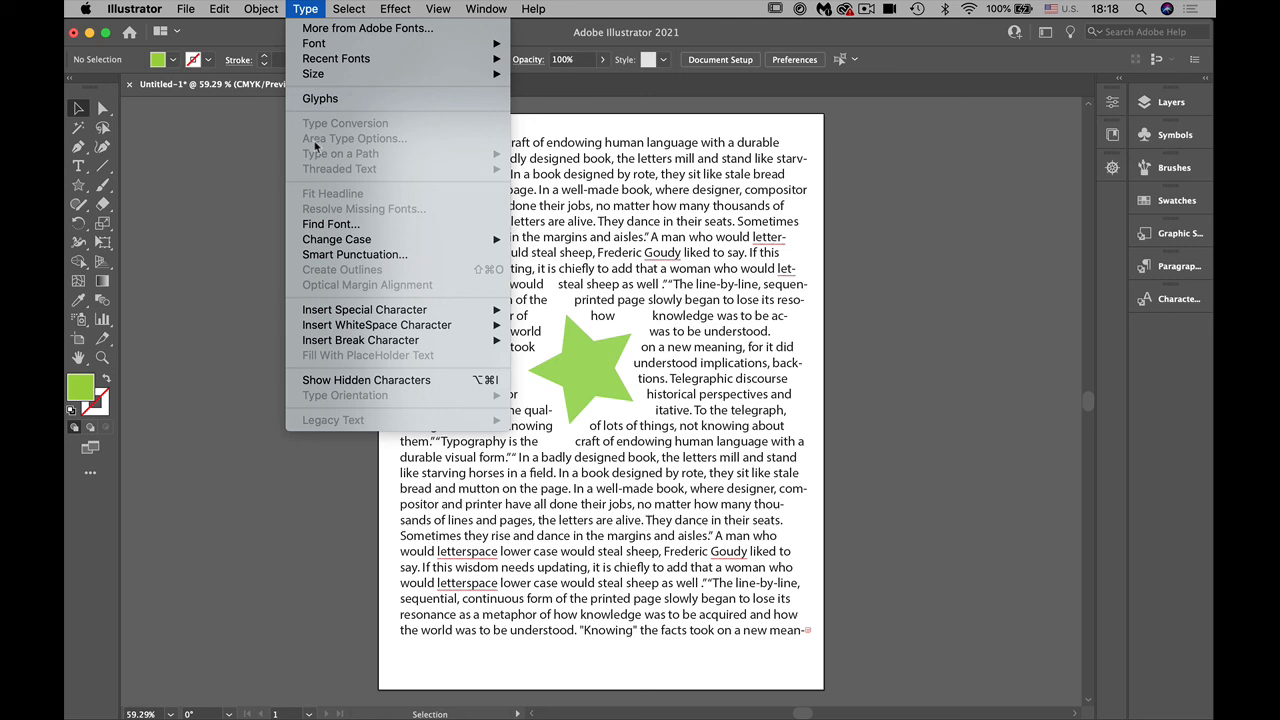
left_click(537, 198)
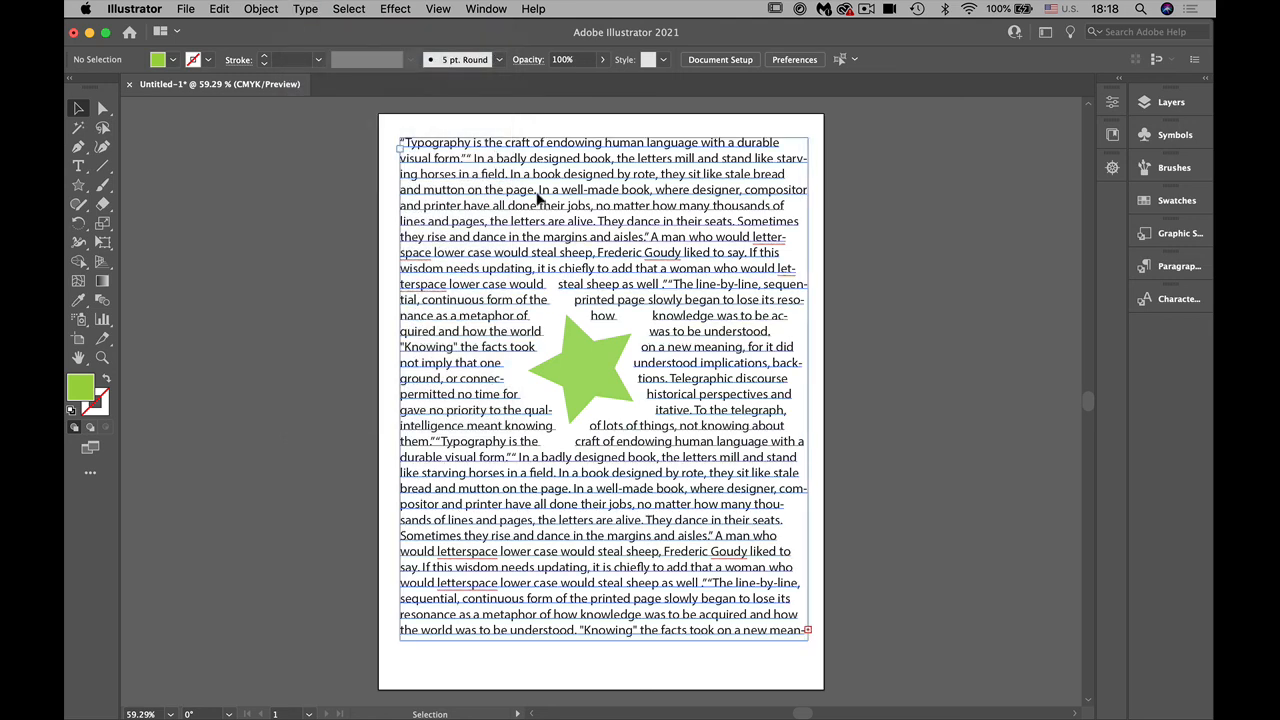
left_click(308, 10)
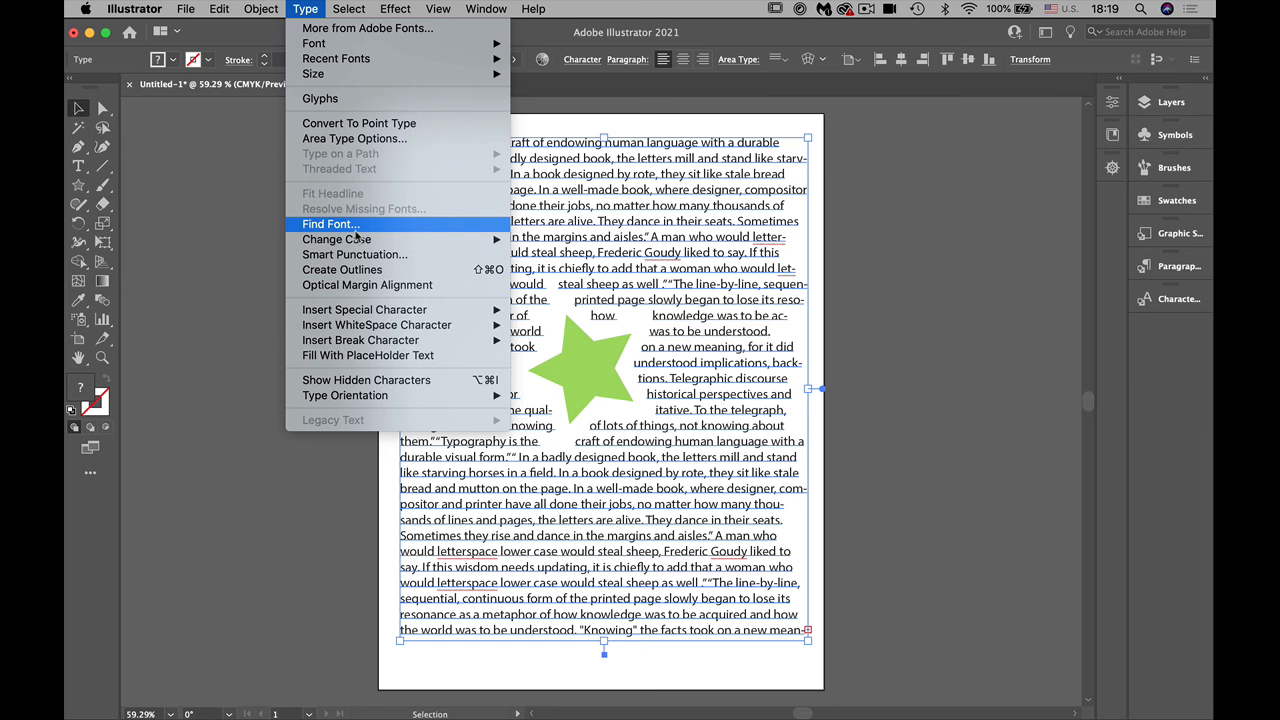
left_click(359, 287)
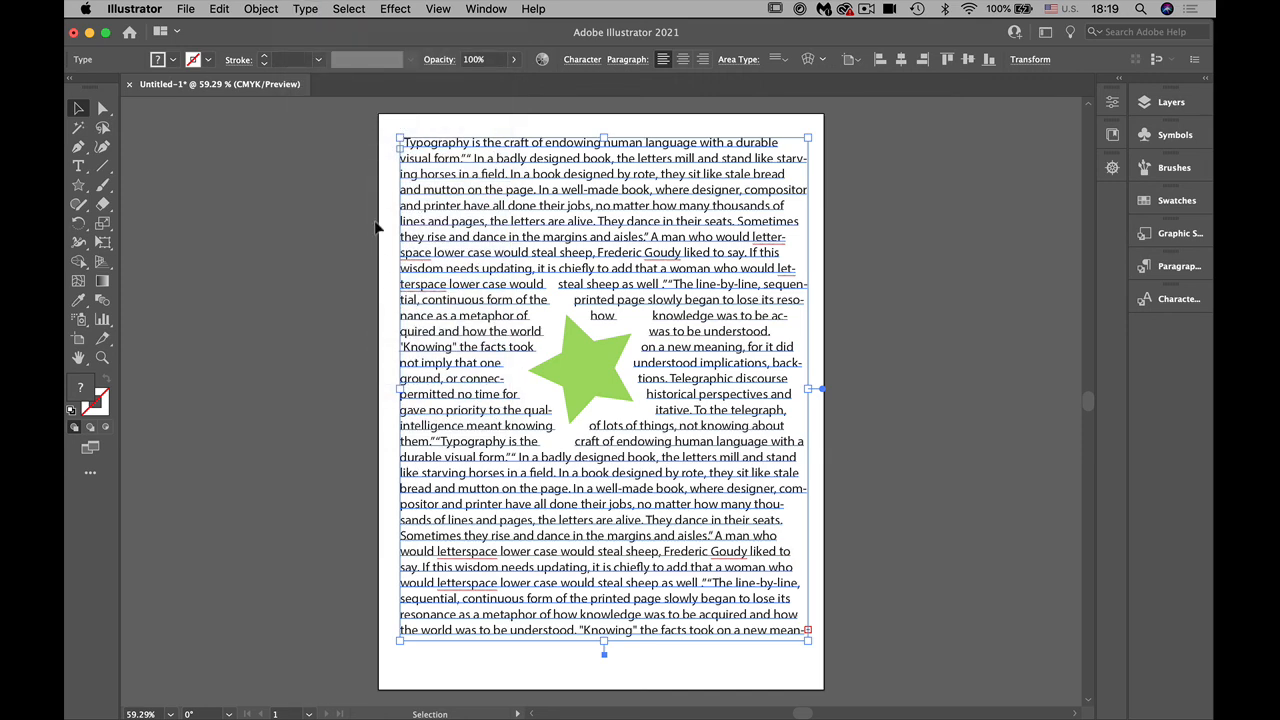
left_click(305, 9)
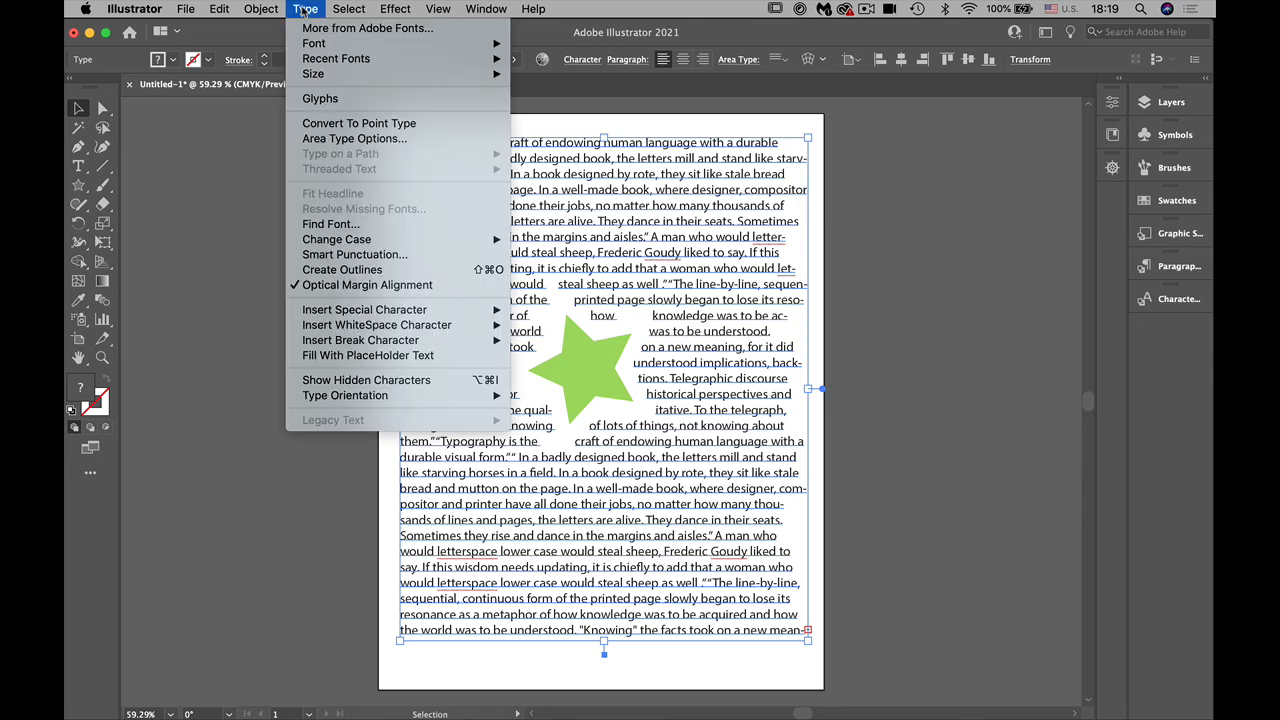
mouse_move(355, 312)
mouse_move(366, 345)
left_click(246, 438)
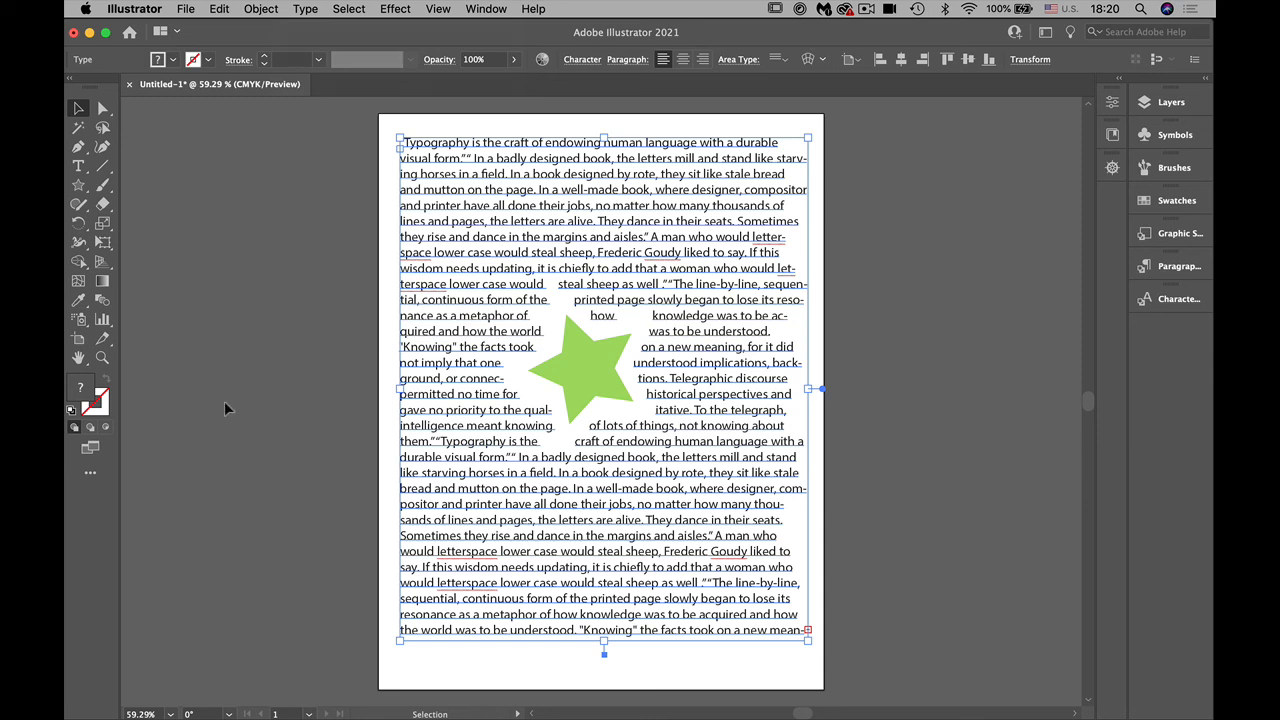
Step: Try centre and right alignment on the text block, and settle on justified text with the last line aligned right
left_click(1112, 103)
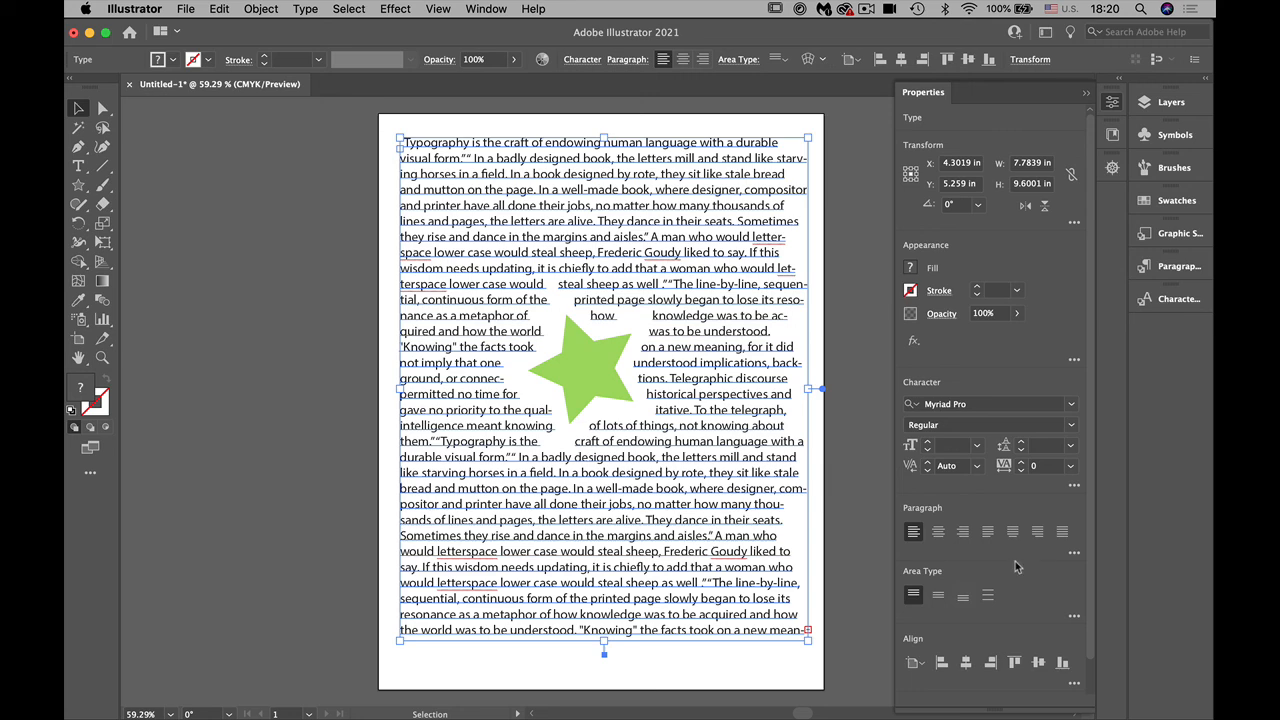
left_click(938, 533)
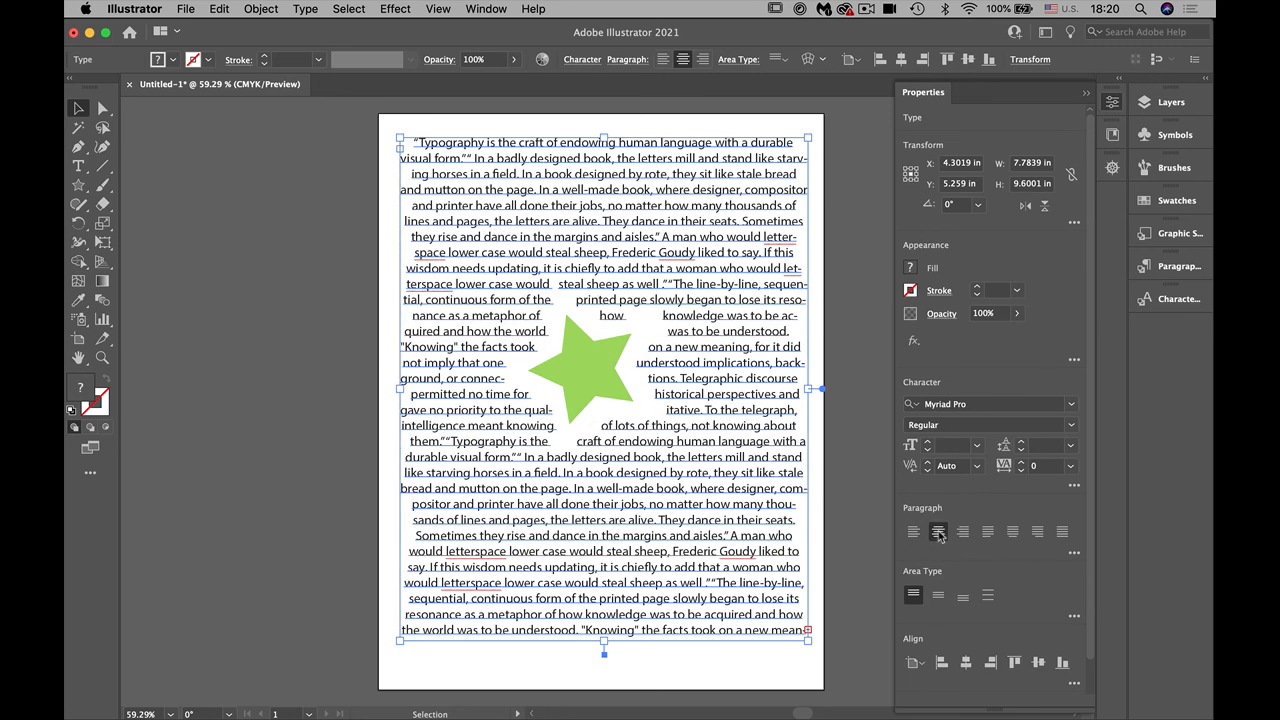
left_click(962, 533)
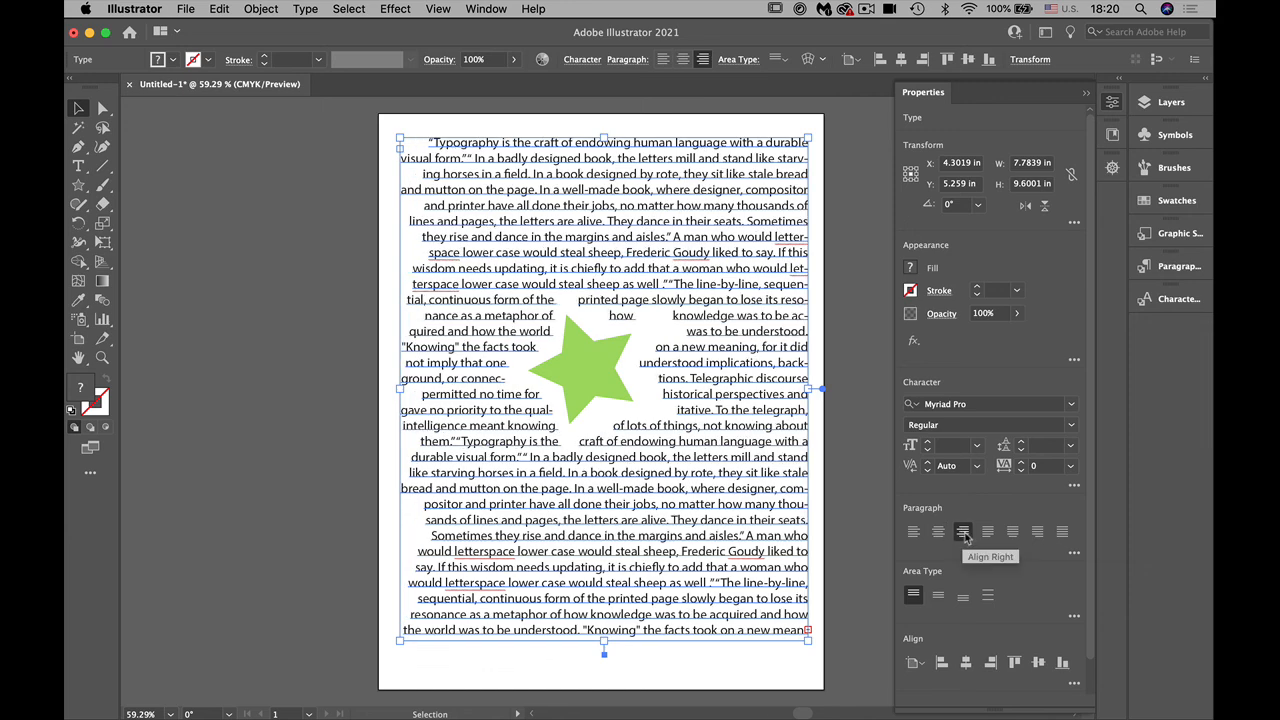
left_click(1012, 533)
left_click(1038, 533)
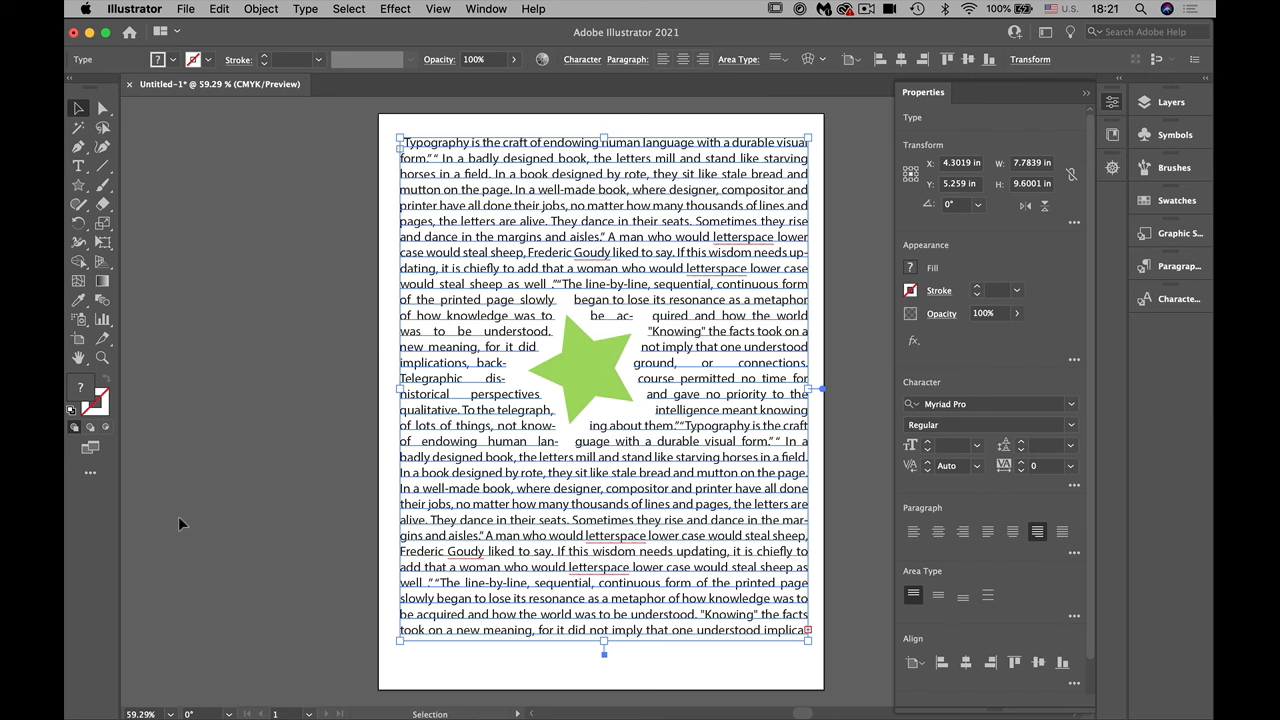
Step: Set the text frame's vertical alignment to Justify and review its Area Type Options without changing them
left_click(939, 597)
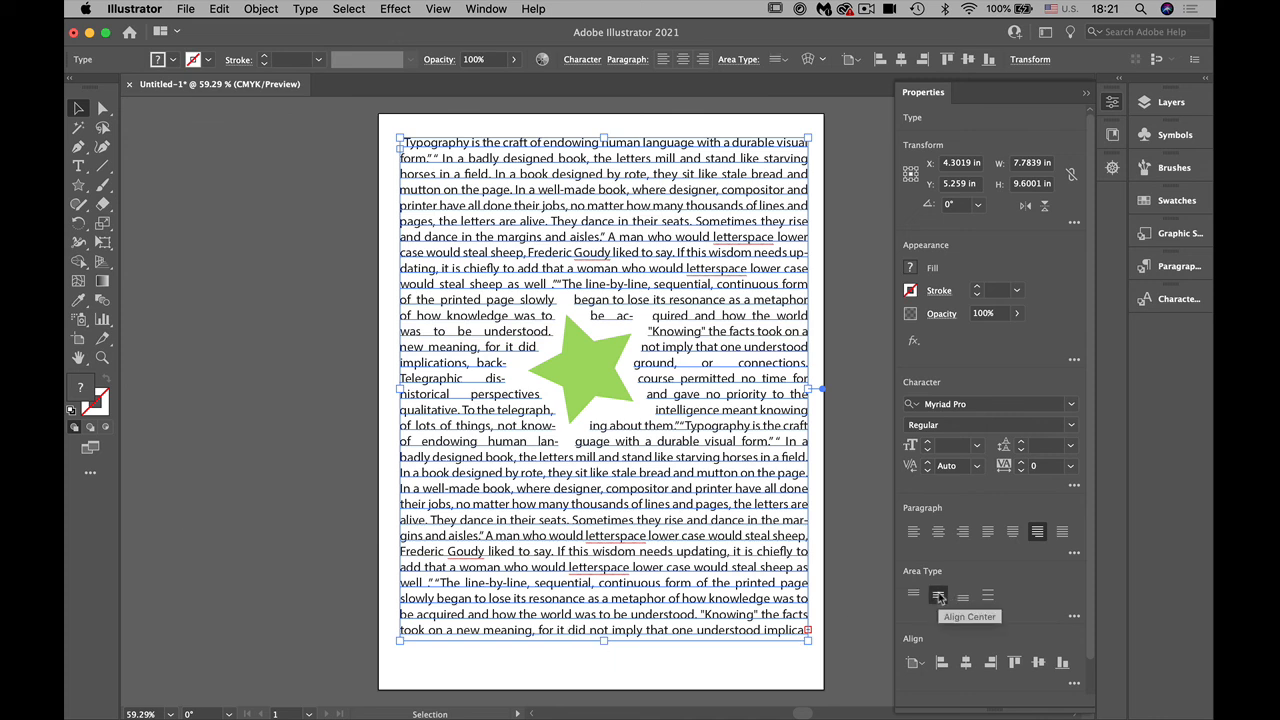
left_click(963, 597)
left_click(987, 597)
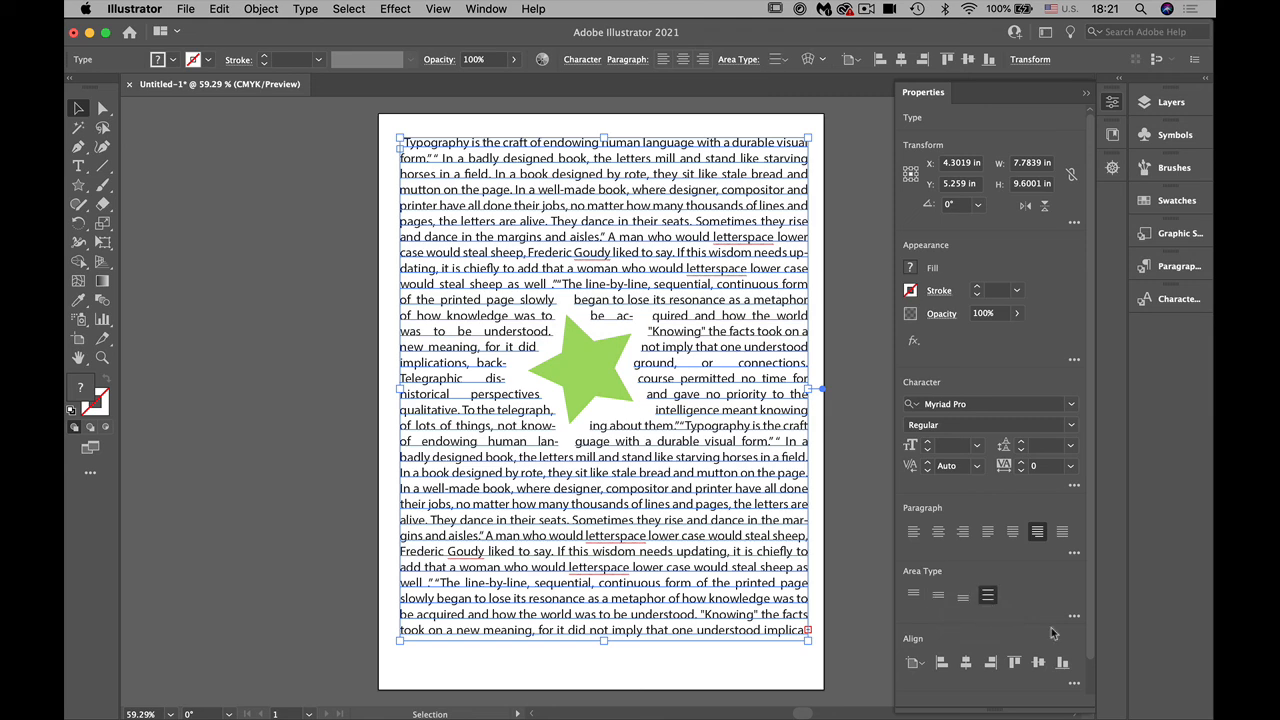
left_click(1074, 616)
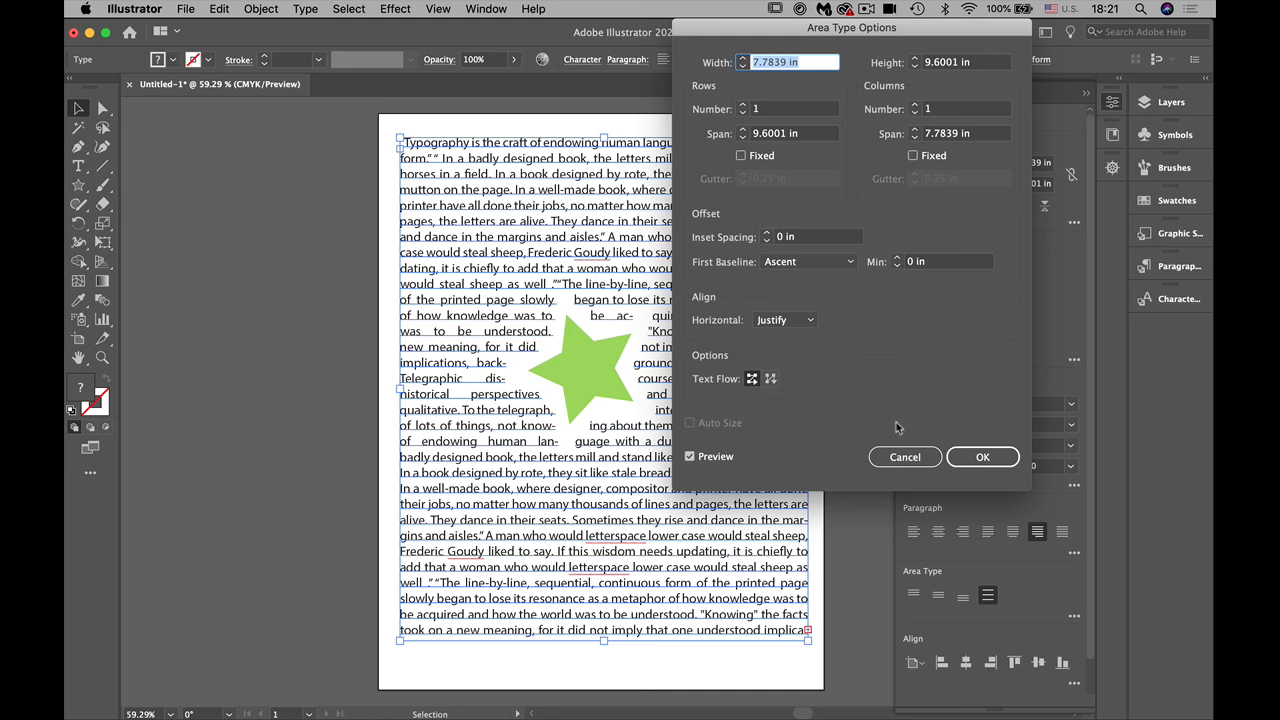
left_click(904, 457)
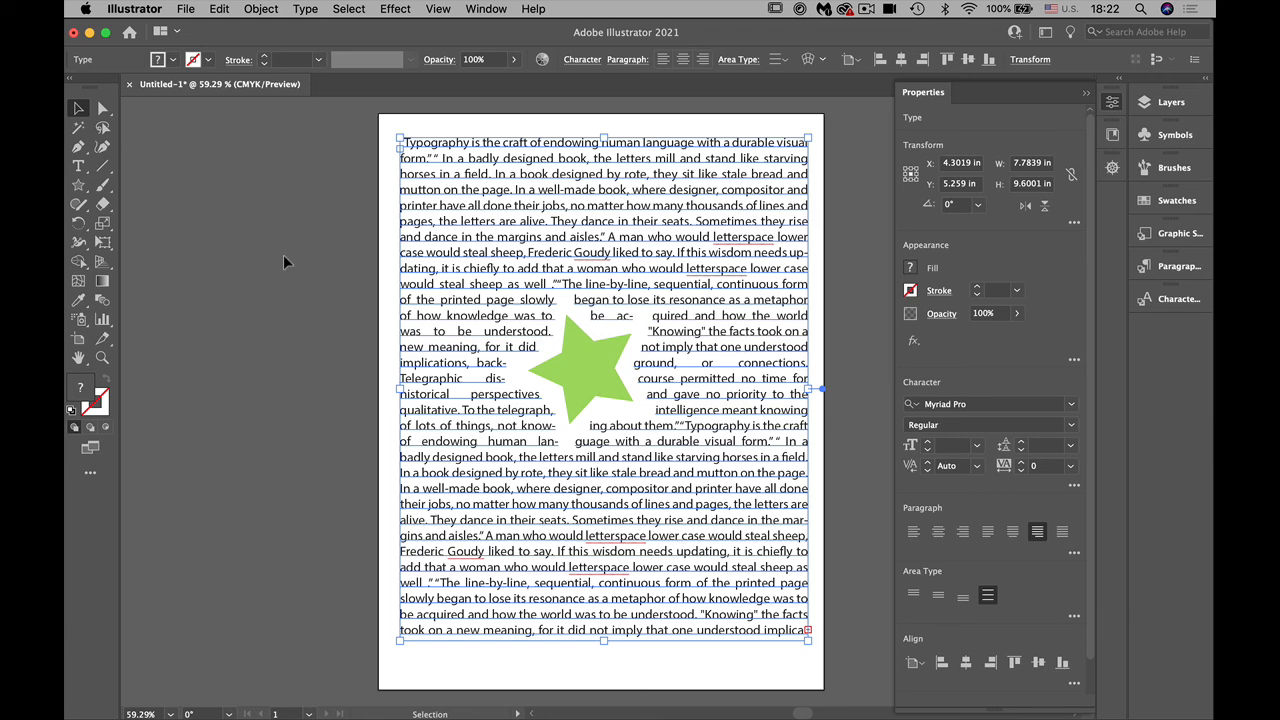
Step: Browse the files to open as far as logo creation_Folder inside Working with Type and preview logo creation.ai
left_click(185, 9)
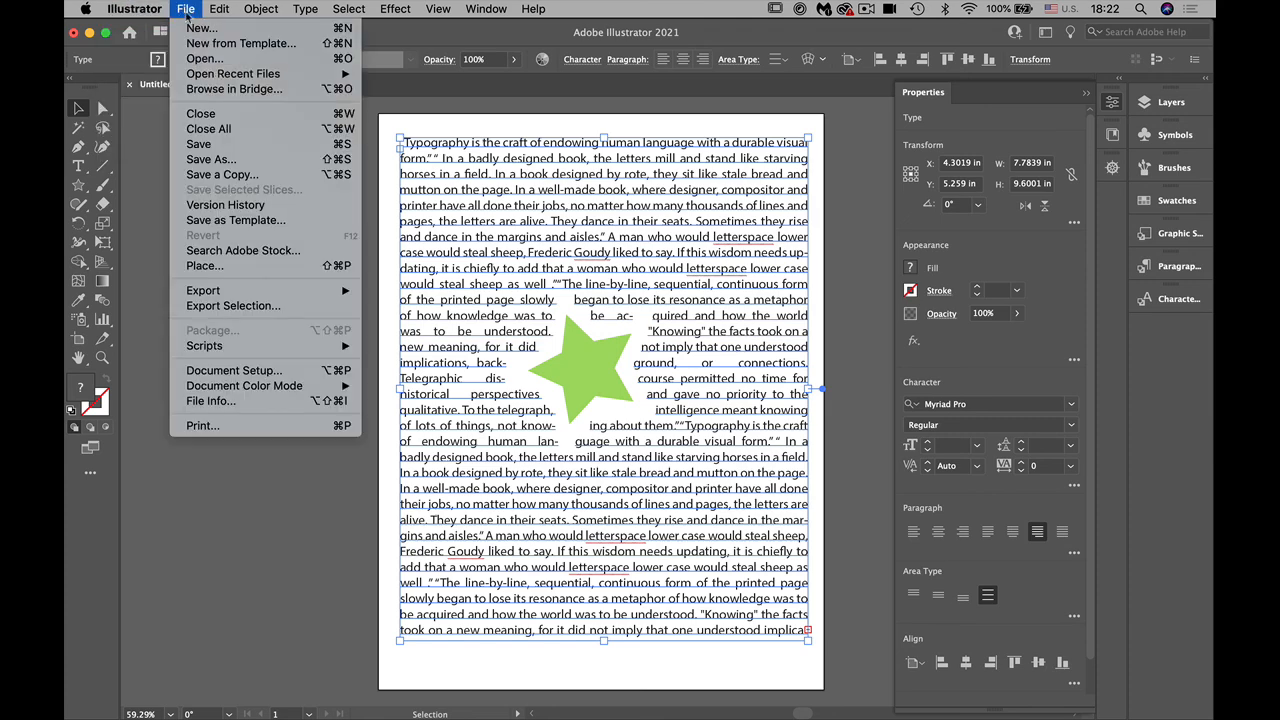
left_click(196, 60)
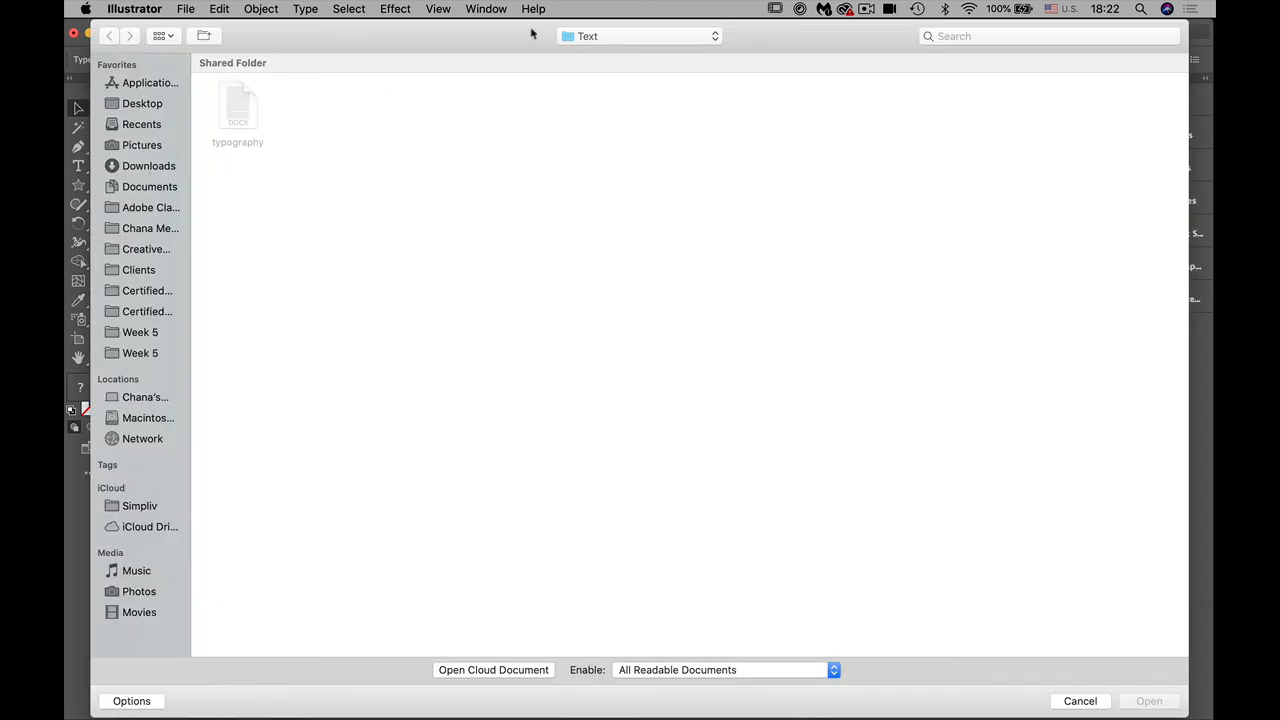
left_click(583, 38)
left_click(586, 52)
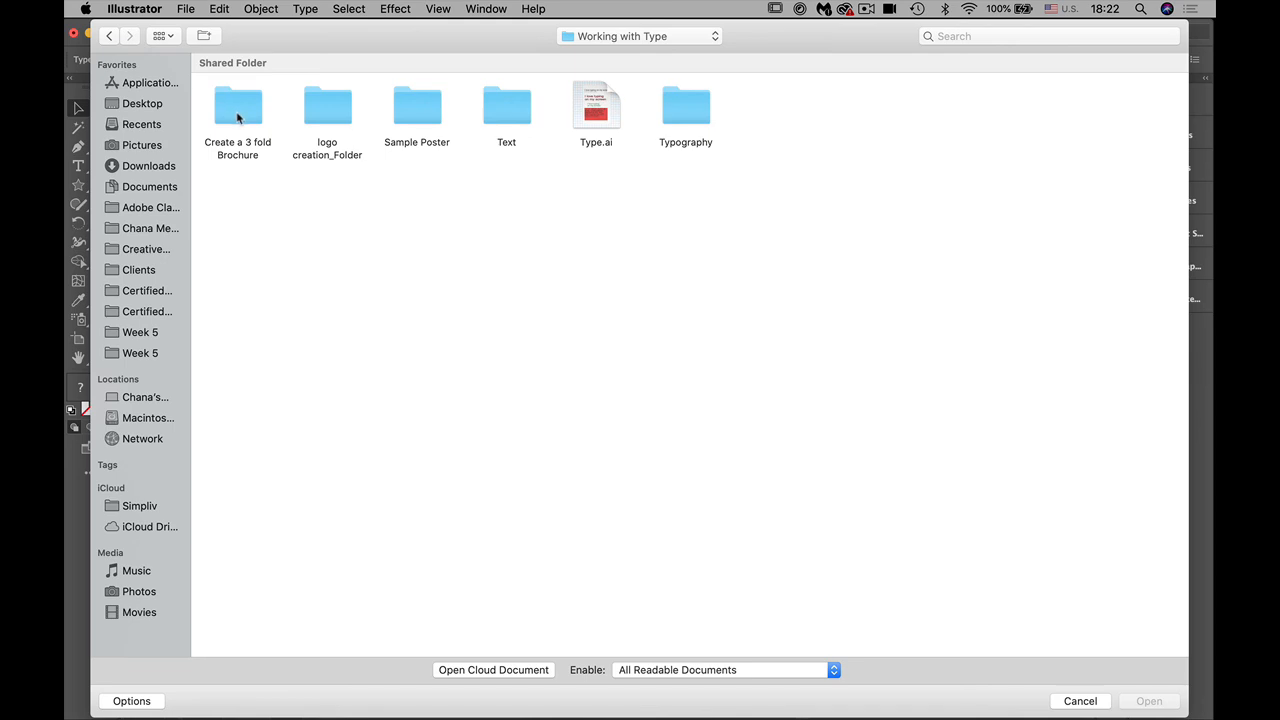
double_click(332, 113)
left_click(680, 120)
key("space")
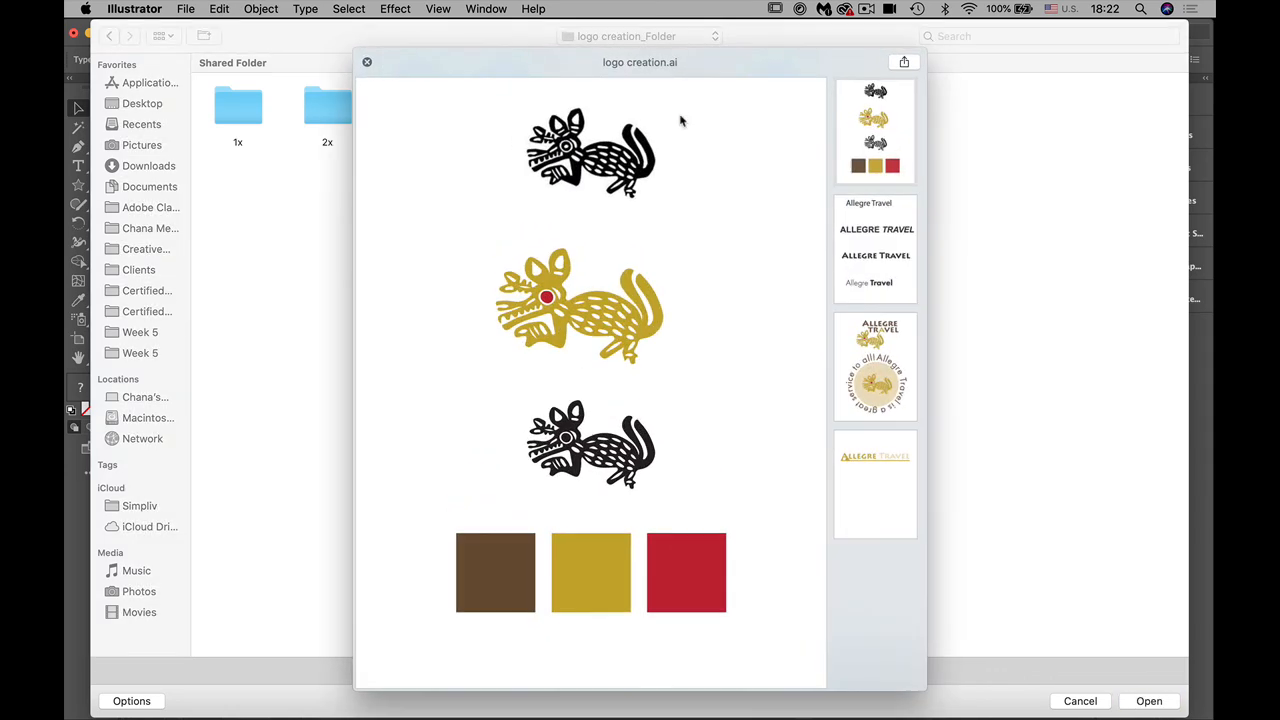
key("space")
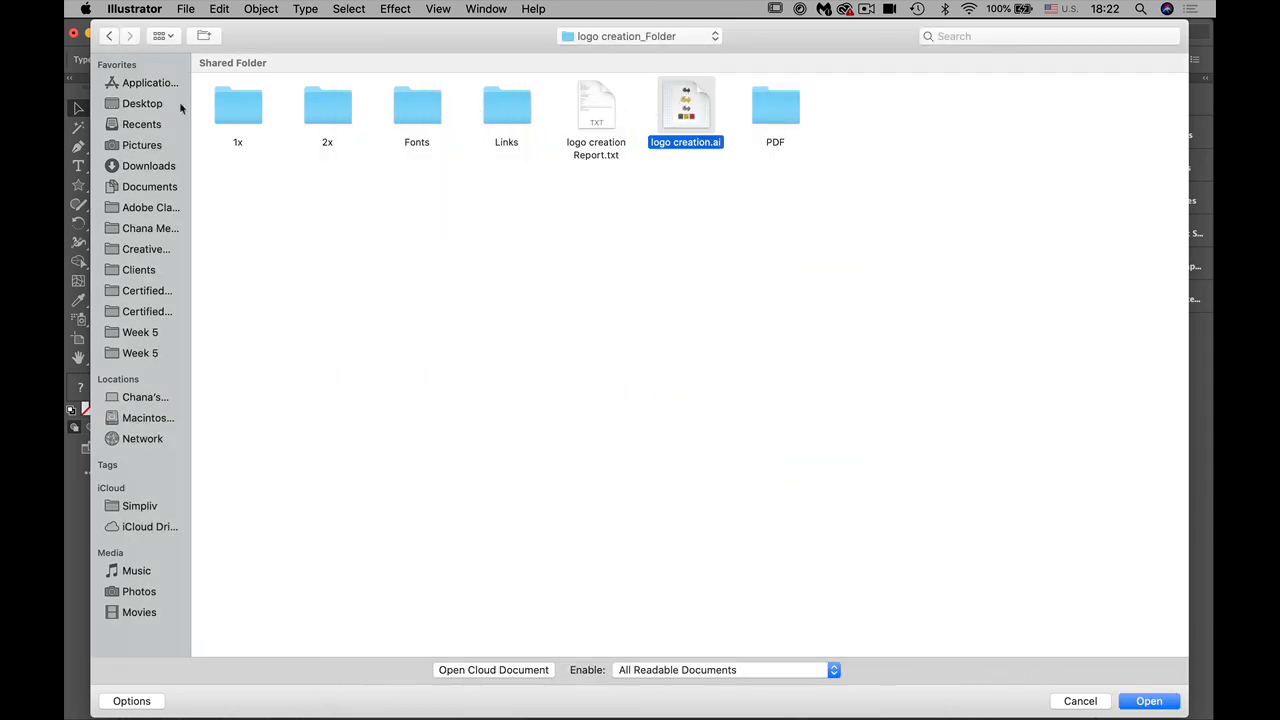
Step: Open Typography is the King.ai from the Typography is the King folder within Sample Poster's Final Poject folder
left_click(109, 35)
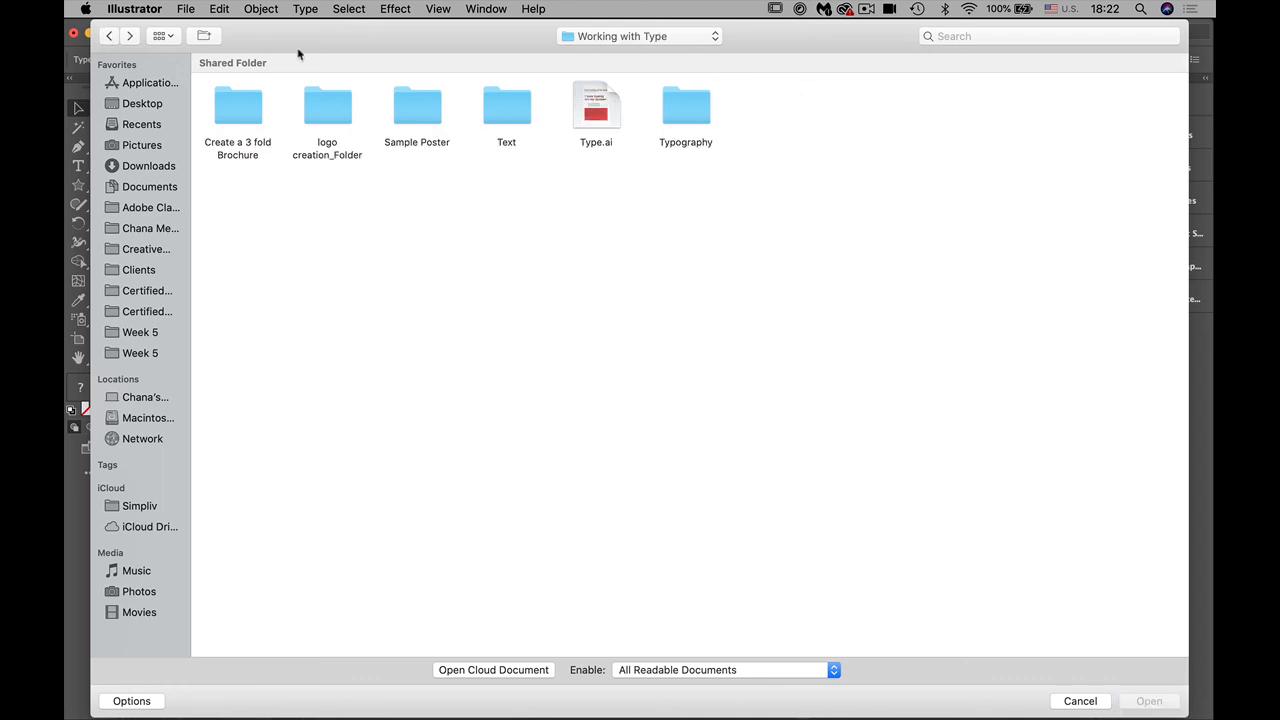
double_click(414, 108)
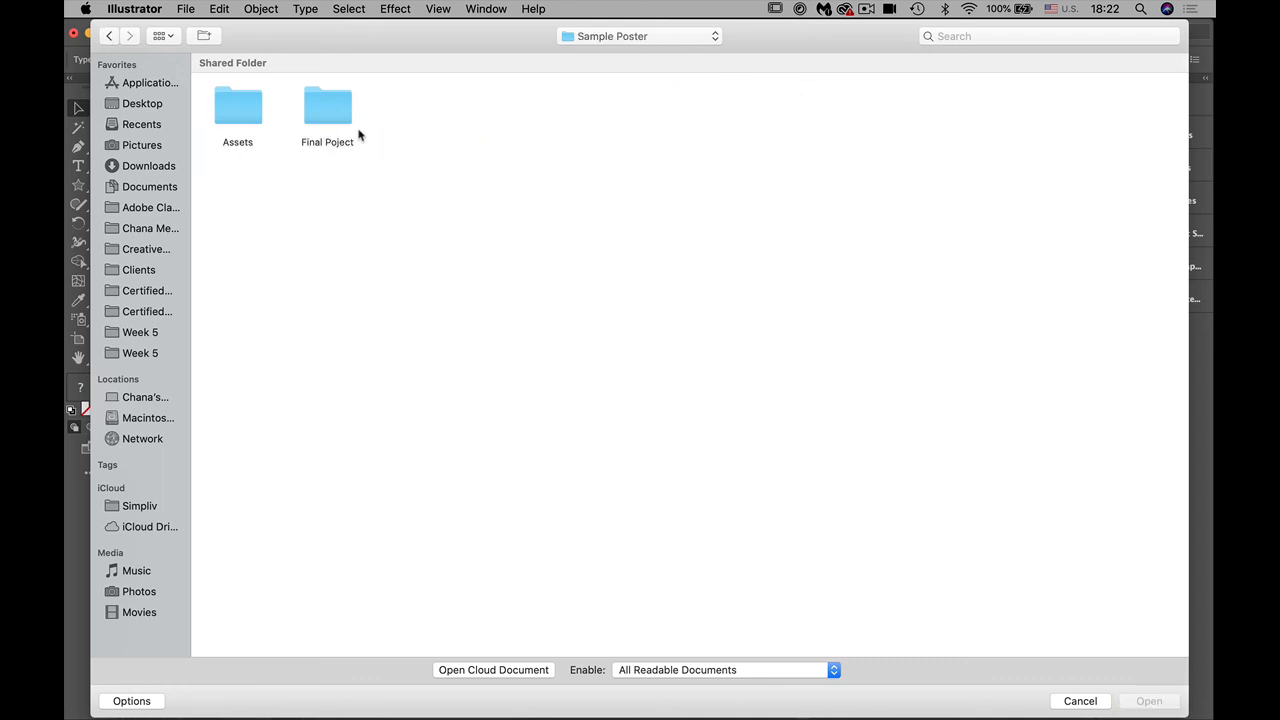
double_click(327, 108)
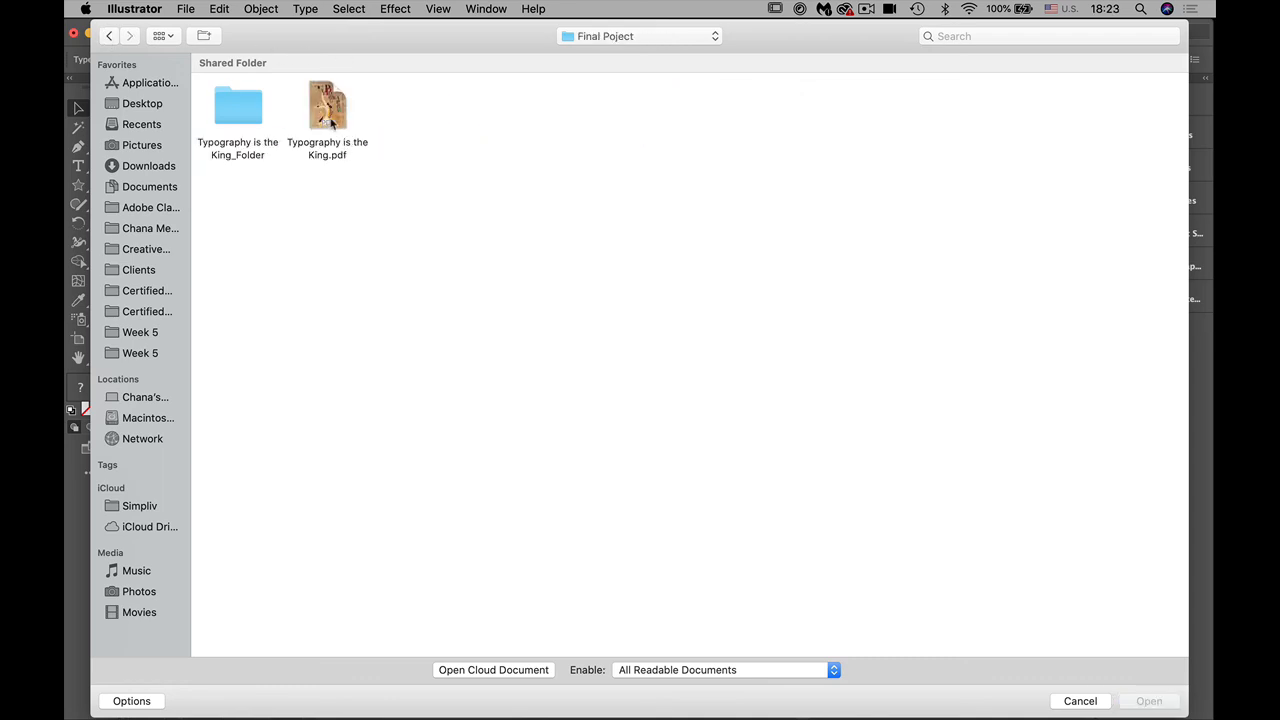
double_click(240, 108)
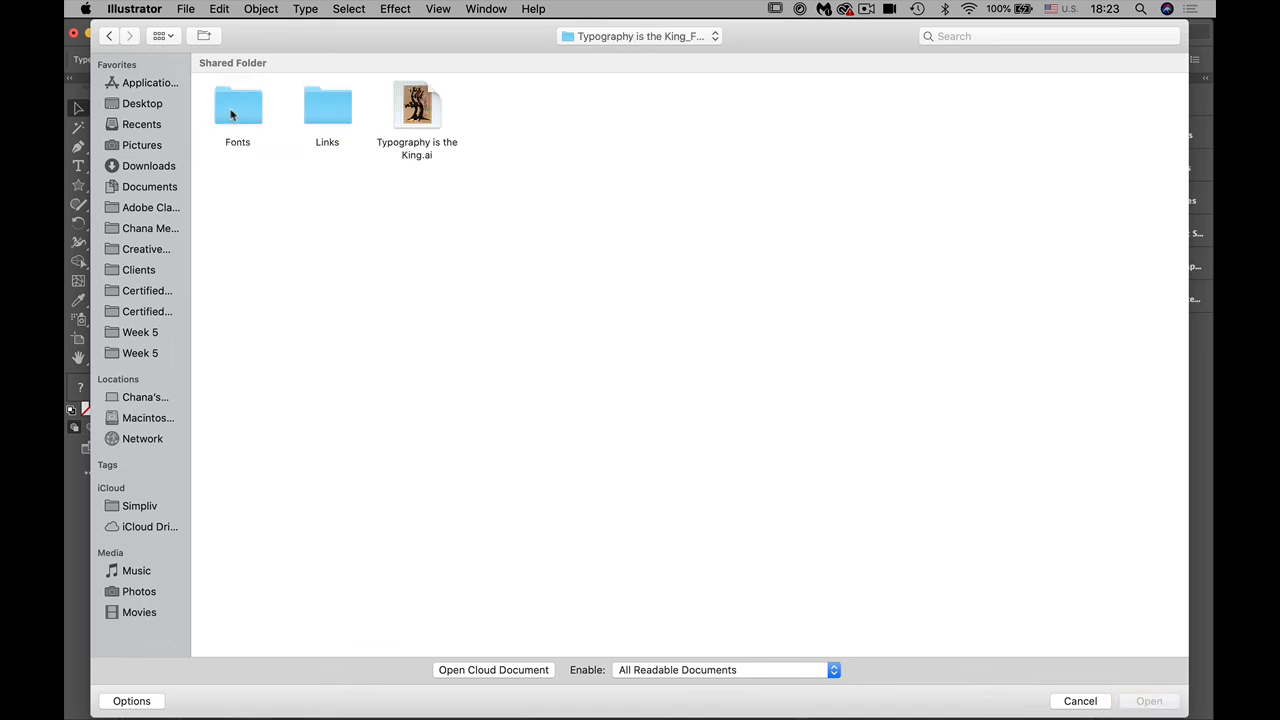
double_click(418, 118)
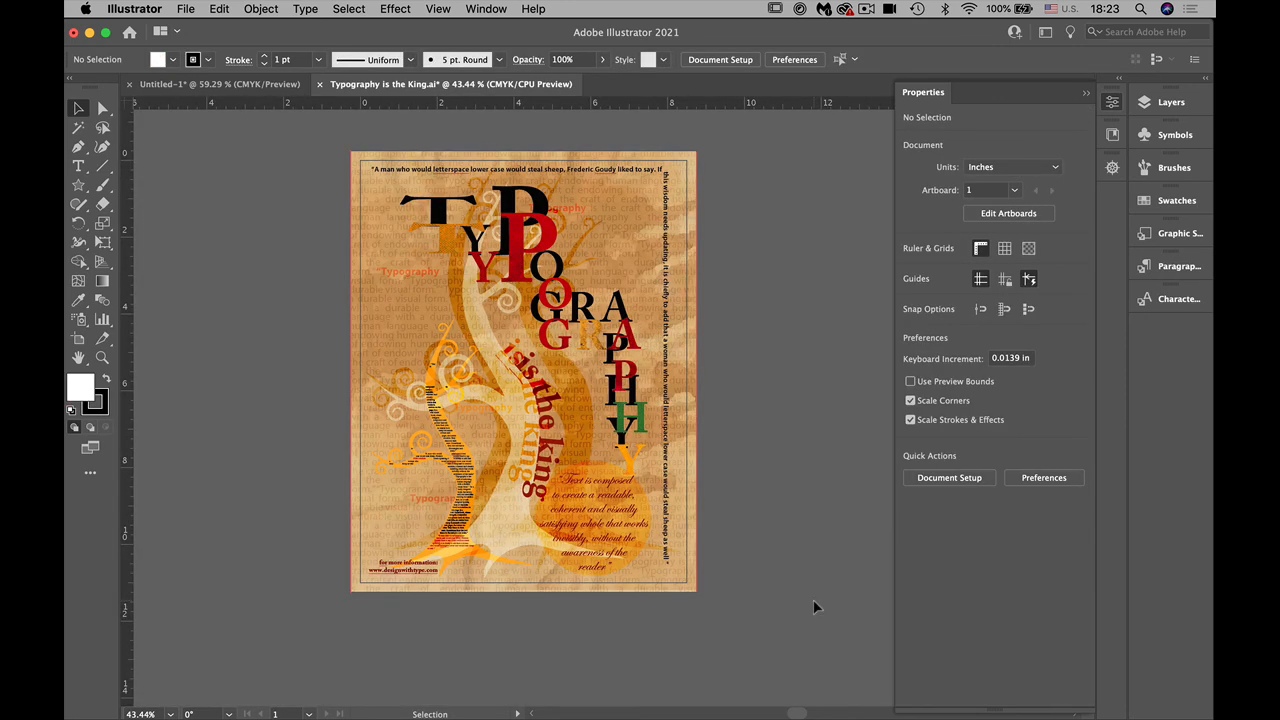
Step: Hide the panels and examine the poster's lettering and tree-shaped text up close at 100% zoom
key("a")
key("v")
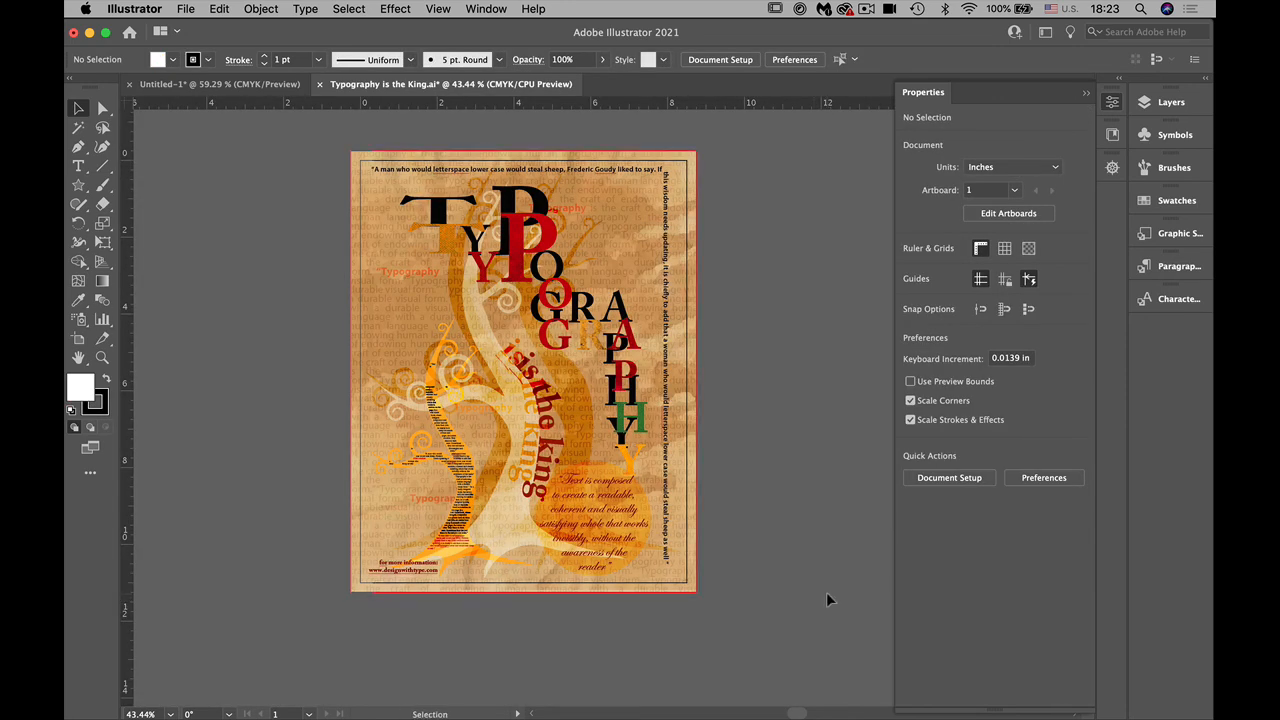
key("Tab")
left_click_drag(430, 462, 608, 491)
key("a")
left_click(604, 500)
key("super+equal")
left_click(916, 619)
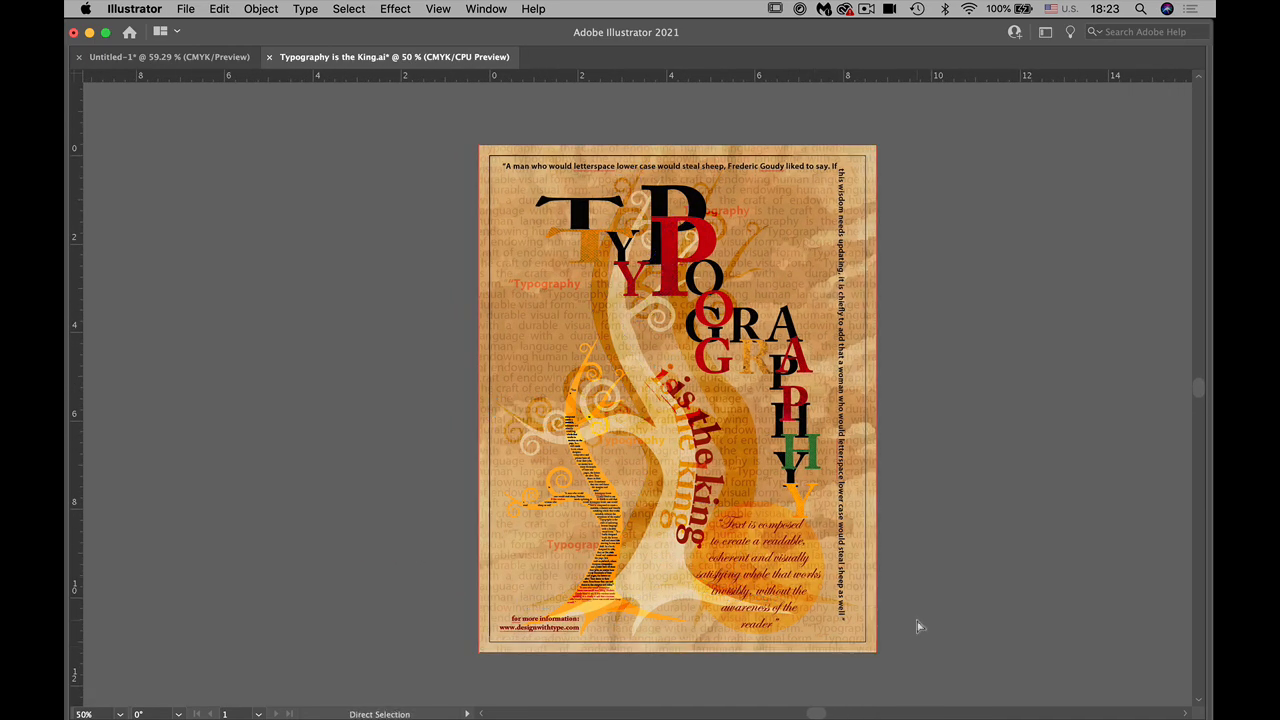
key("super+equal")
key("super+equal")
left_click_drag(500, 551, 398, 716)
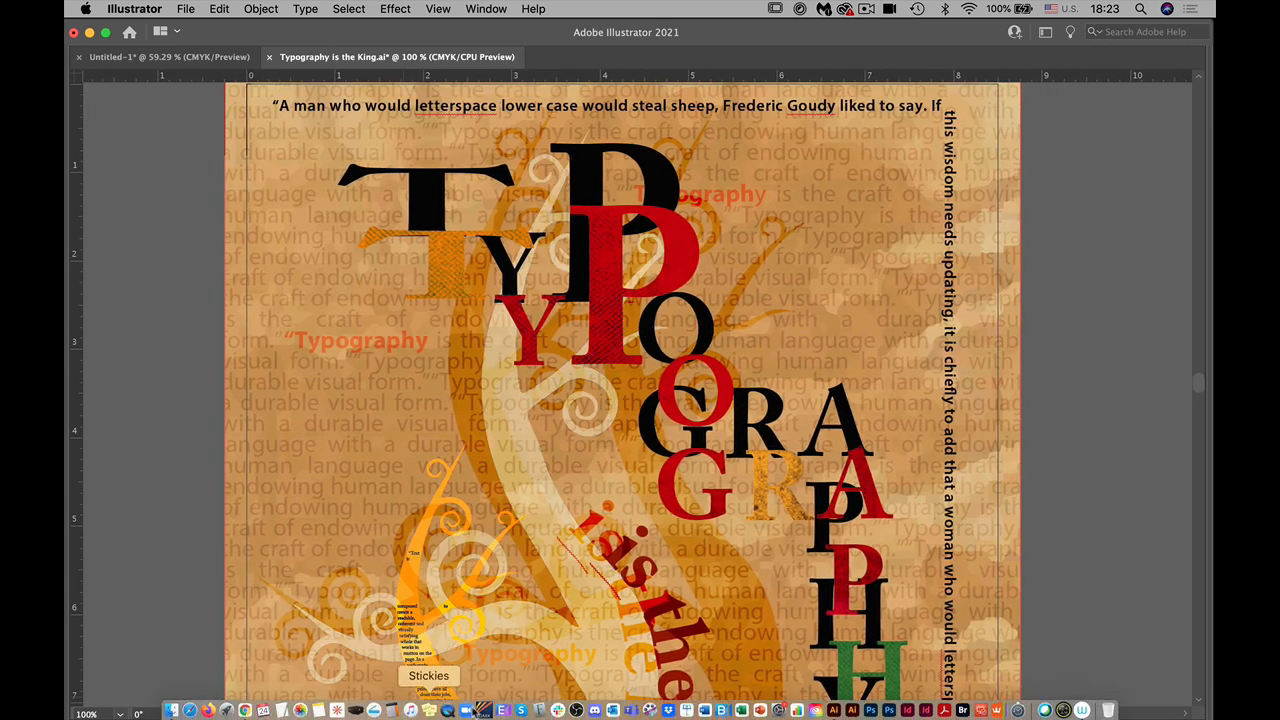
Step: Examine the whole poster composition at 33.33% zoom and its lettering again at 100%
key("super+minus")
key("super+minus")
key("super+minus")
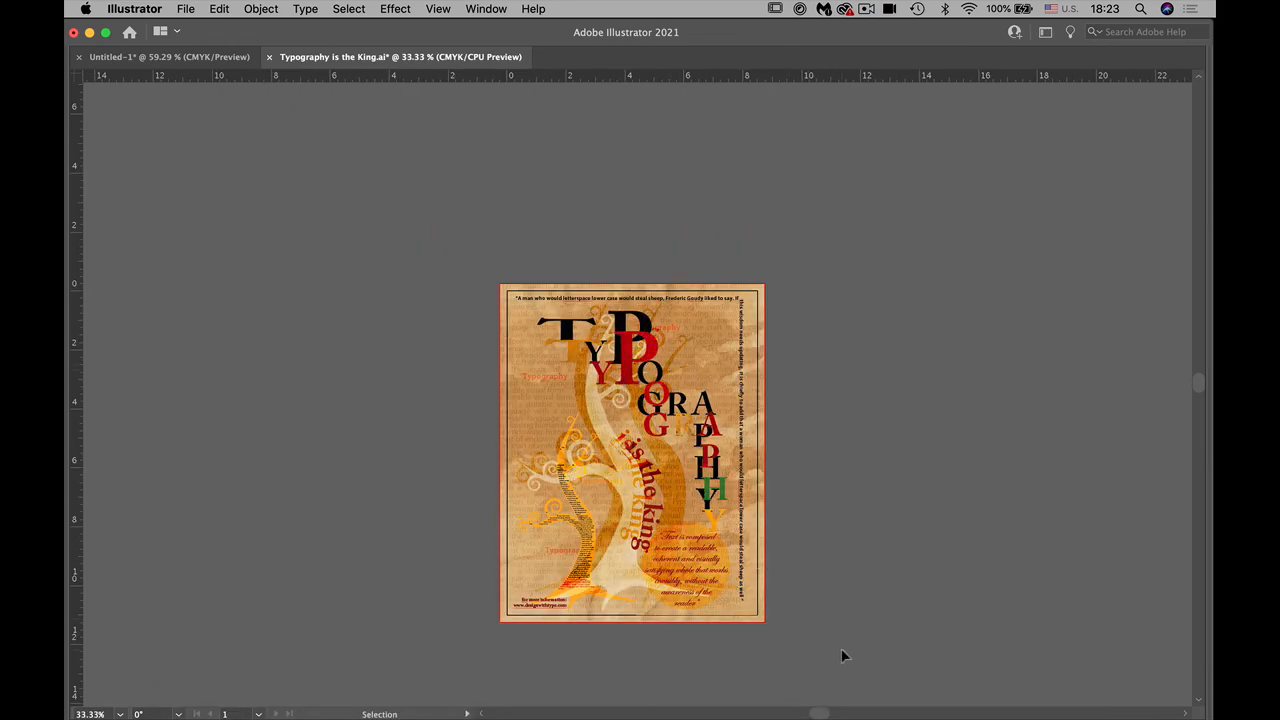
key("a")
key("super+equal")
key("super+equal")
key("super+equal")
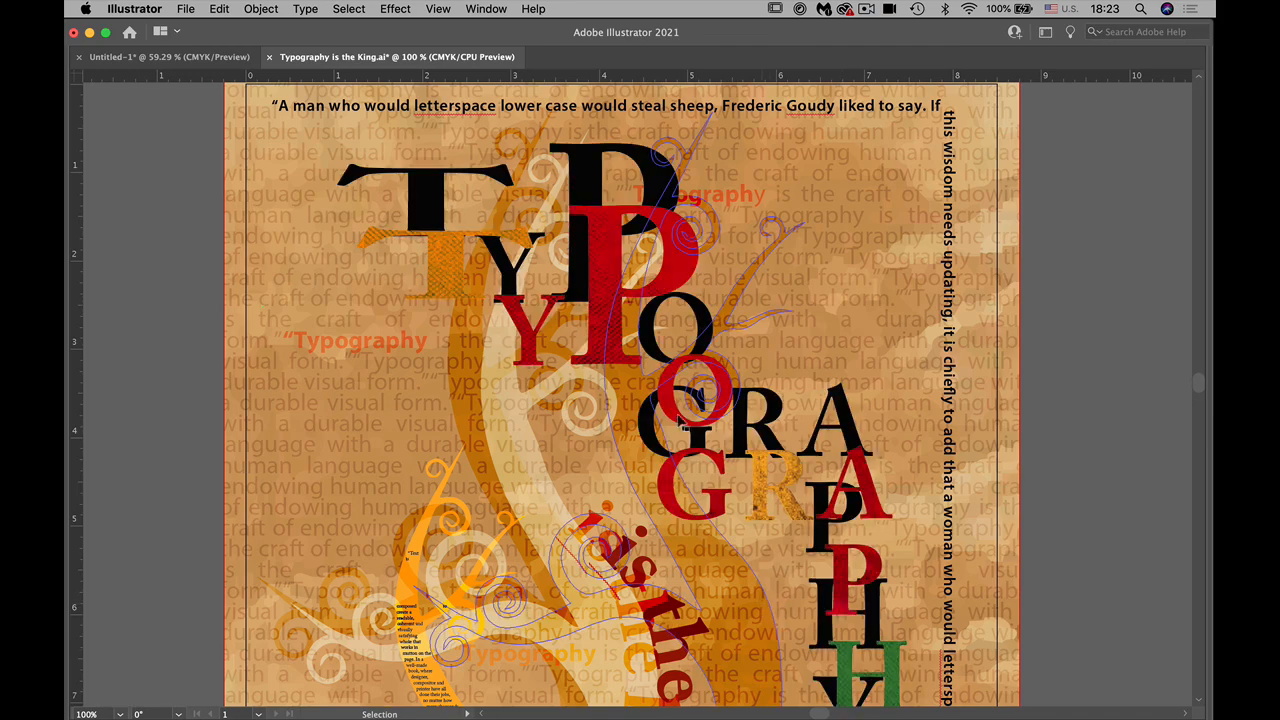
Step: Close the Typography is the King poster and the star text-wrap document without saving either
left_click(268, 58)
left_click(645, 412)
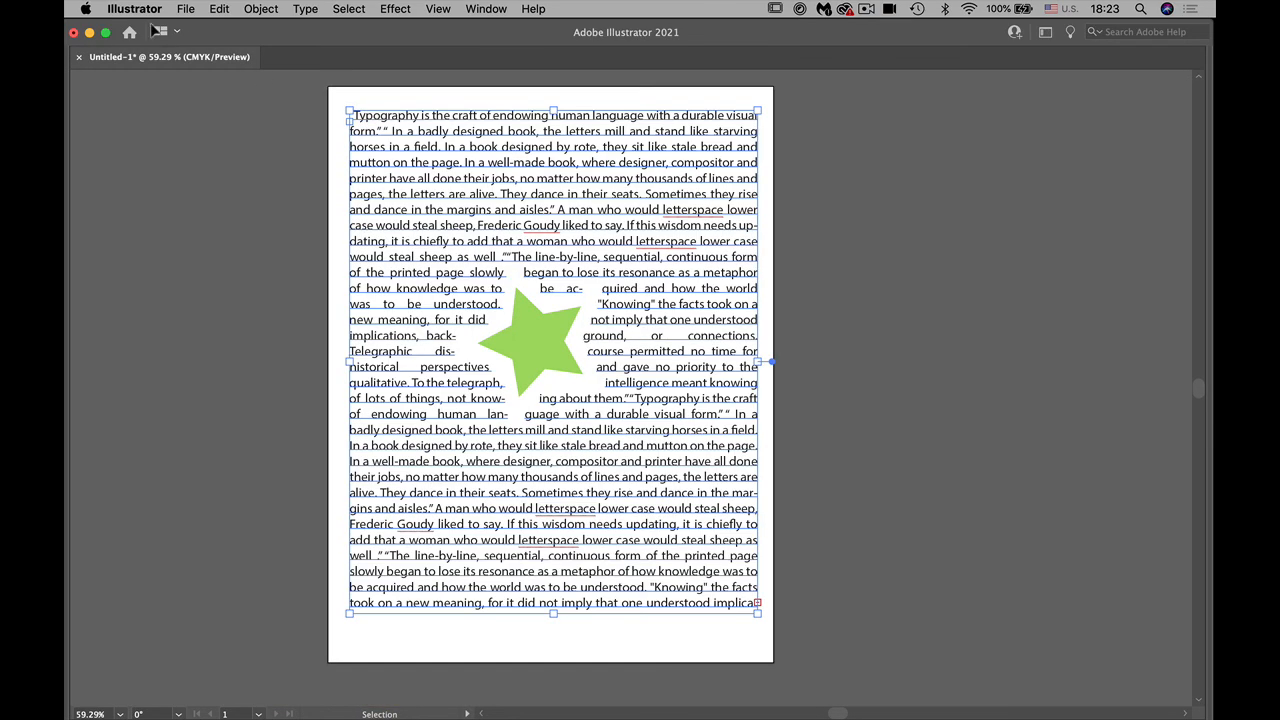
left_click(78, 57)
left_click(632, 410)
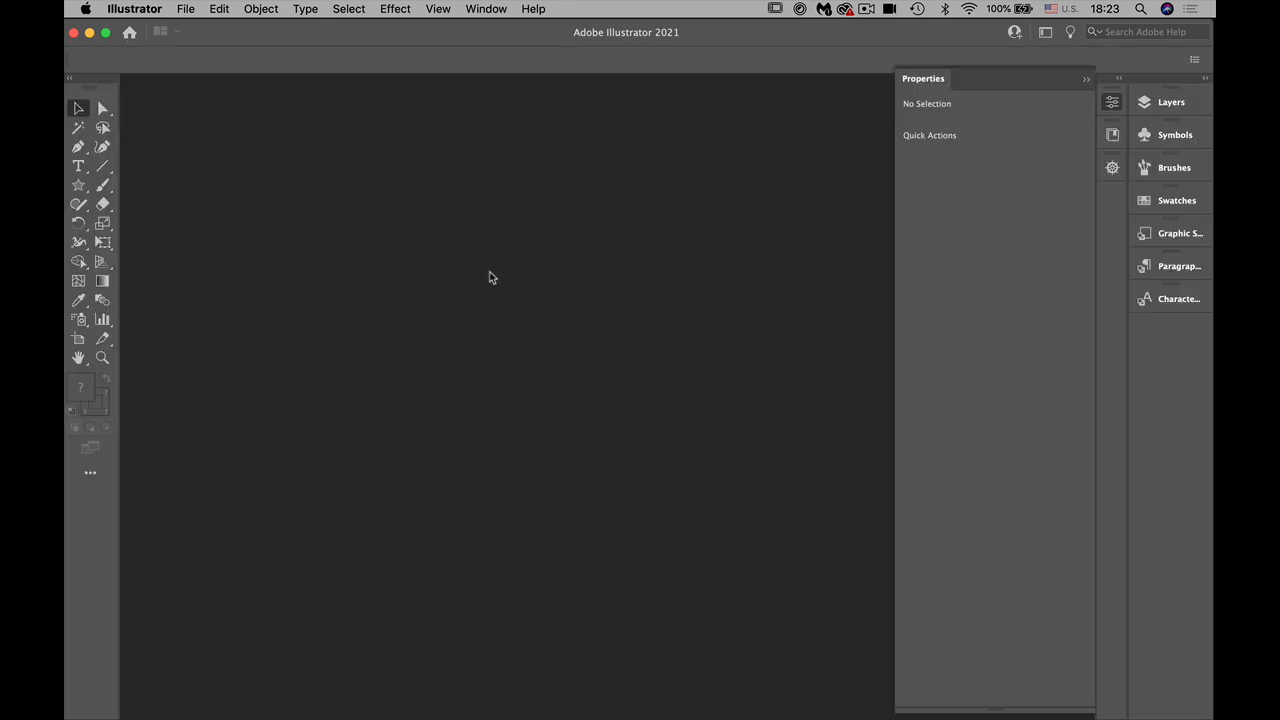
Step: Create a new 8.5 x 11 in portrait print document in CMYK color with one artboard
left_click(188, 10)
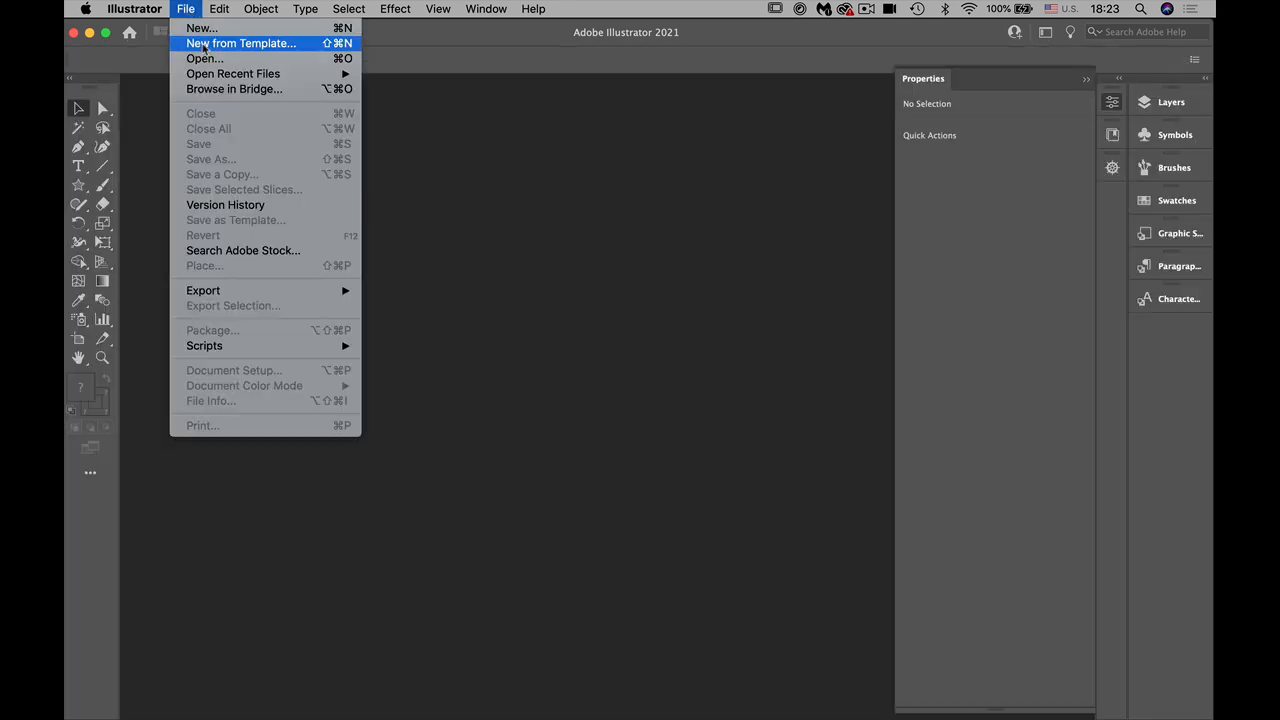
left_click(204, 29)
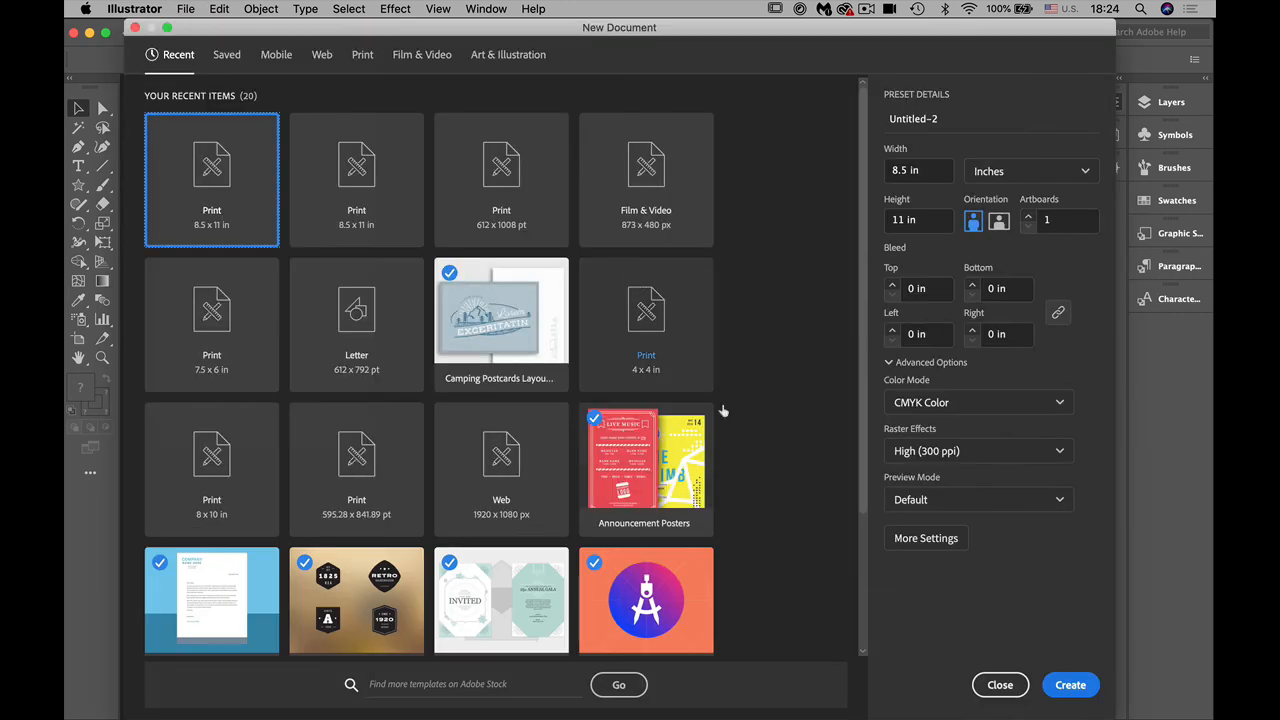
left_click(1070, 685)
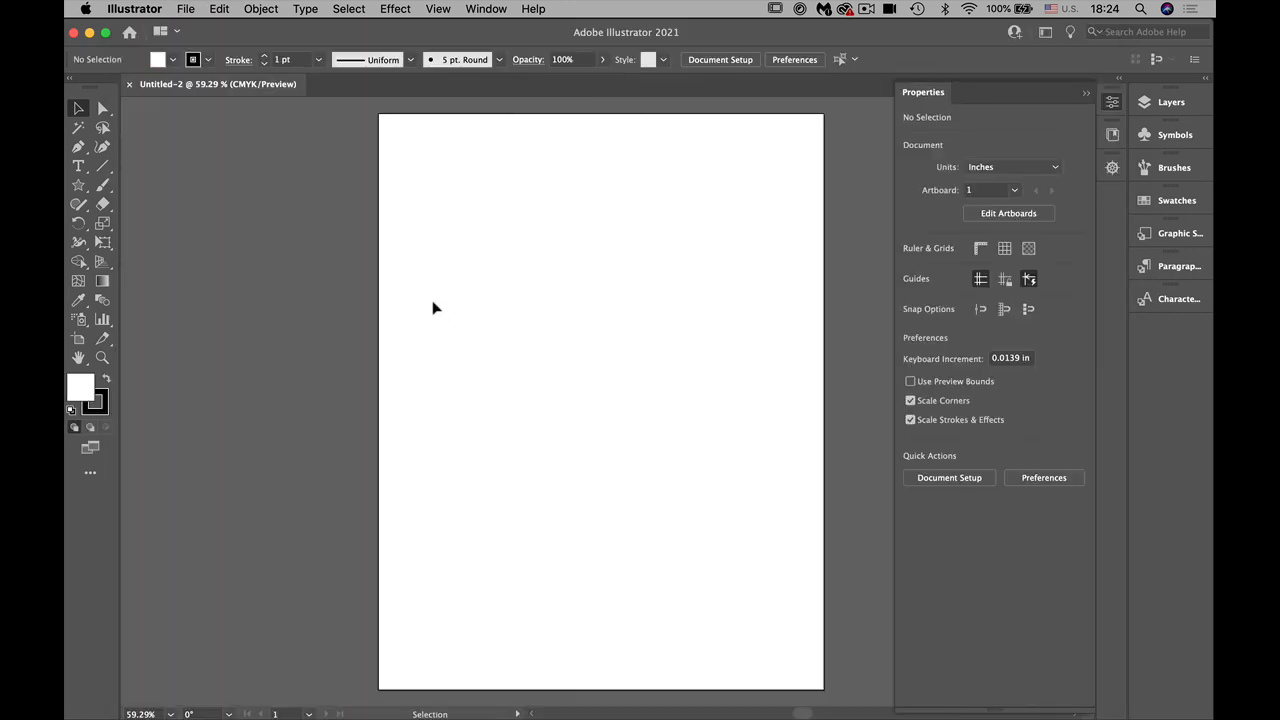
Step: Add the point text ILLUSTRATOR near the artboard's upper edge and enlarge it to about 6.35 in wide
left_click(78, 168)
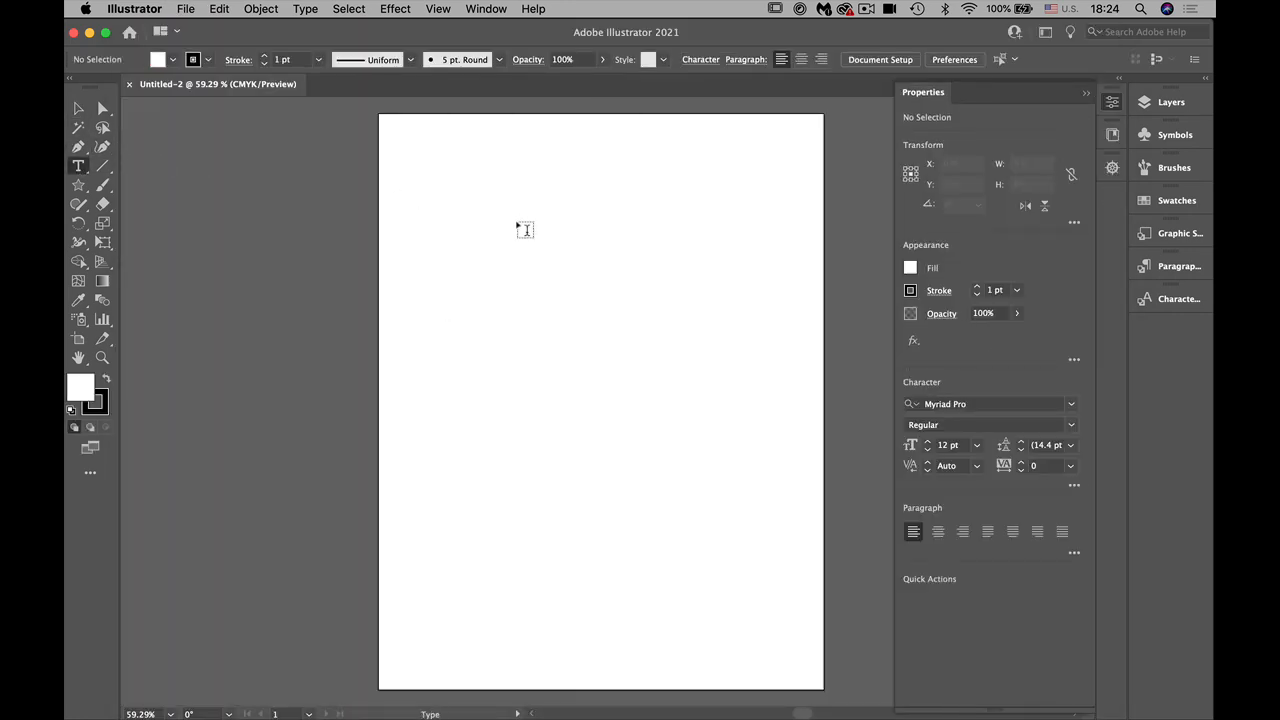
left_click(437, 197)
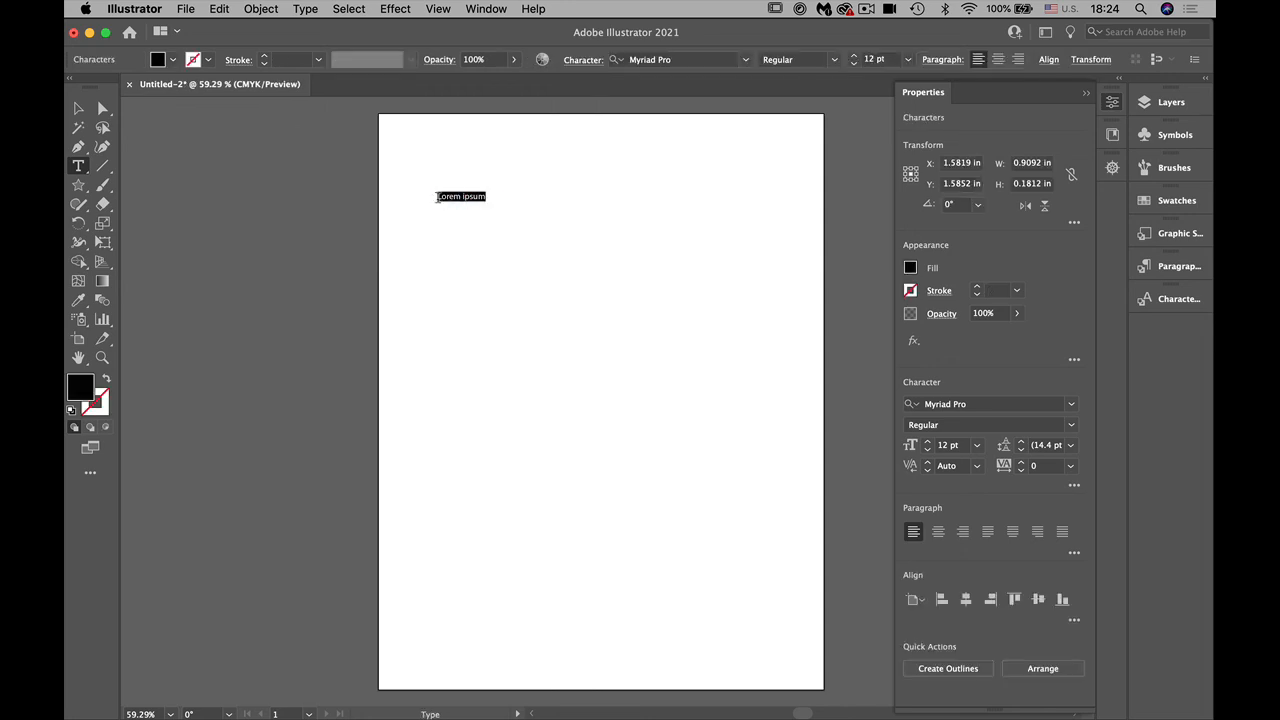
type("ILLUSTRATOR")
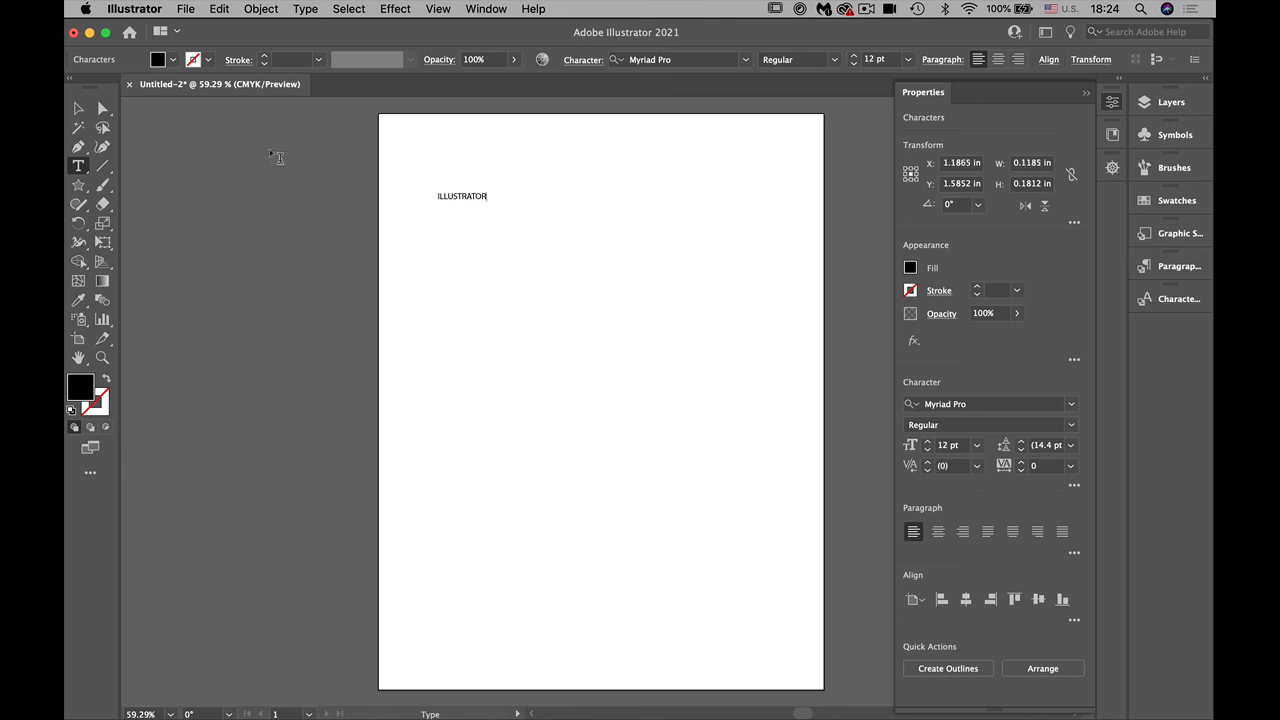
left_click(78, 108)
left_click_drag(489, 206, 789, 347)
left_click_drag(771, 332, 771, 332)
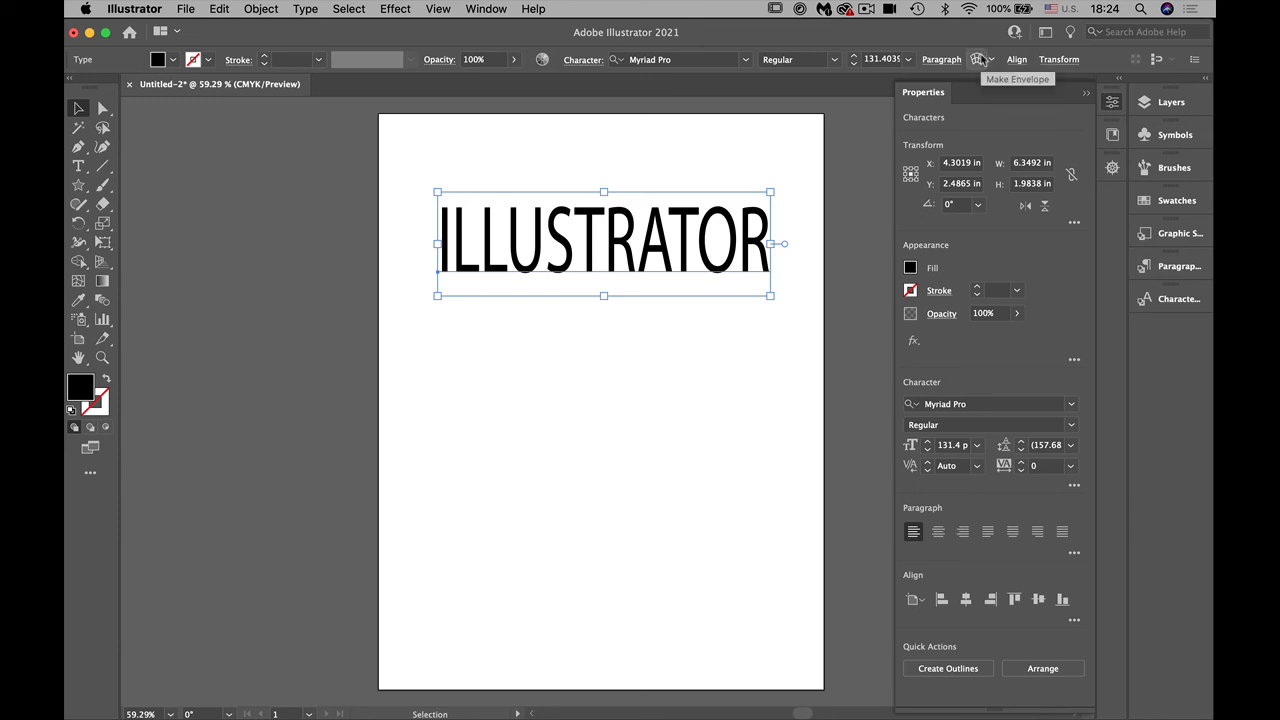
Step: Start an envelope warp on the ILLUSTRATOR text, previewing the Arc, Arc Lower and Arch styles before choosing Flag
left_click(262, 10)
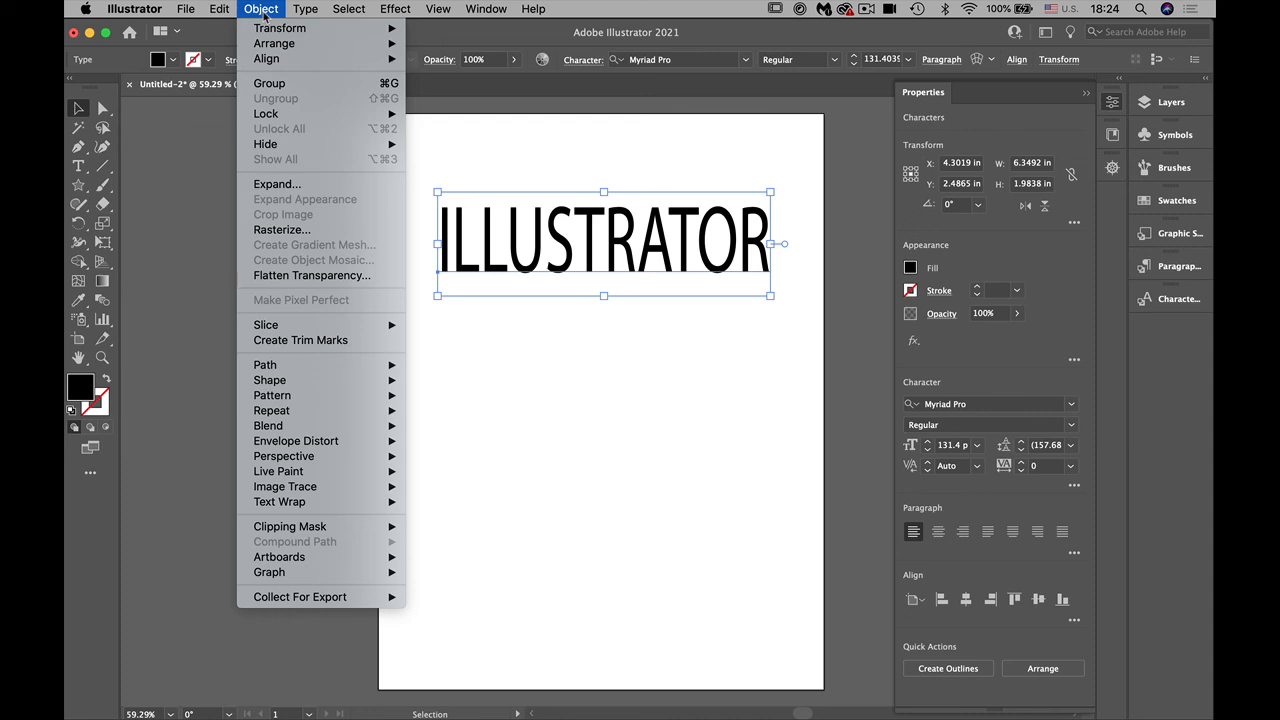
mouse_move(297, 418)
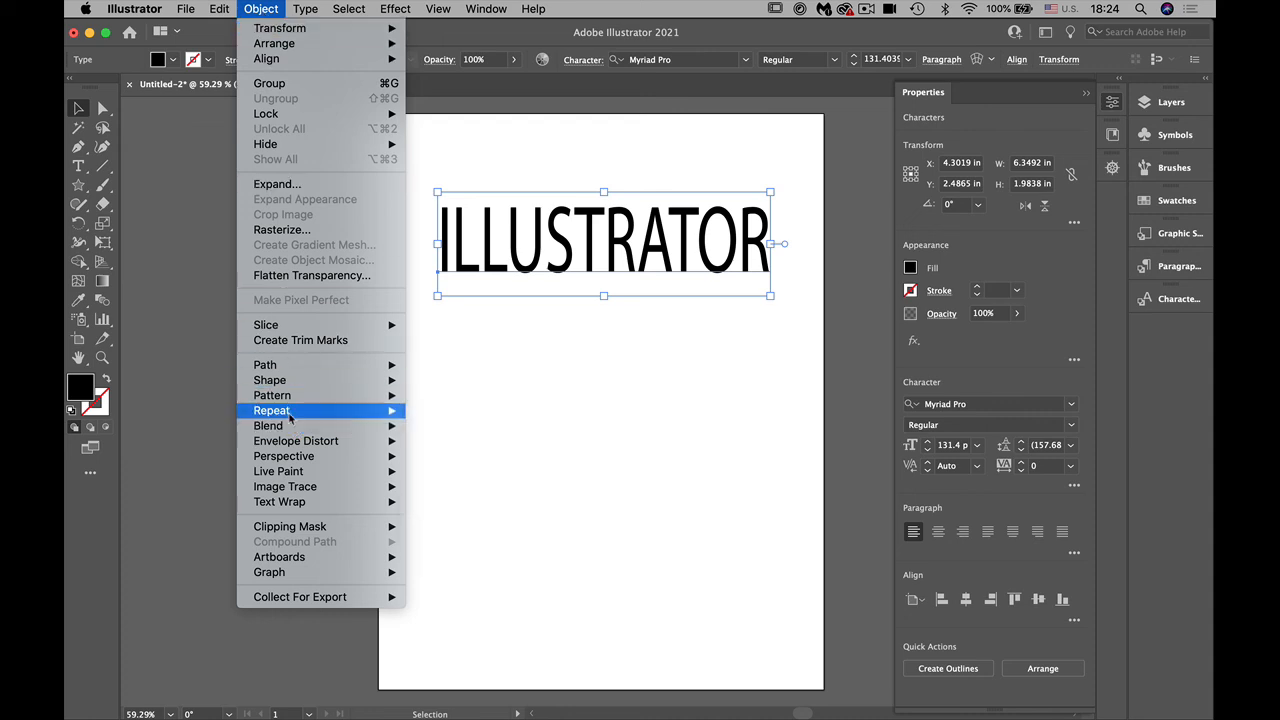
mouse_move(278, 504)
mouse_move(262, 444)
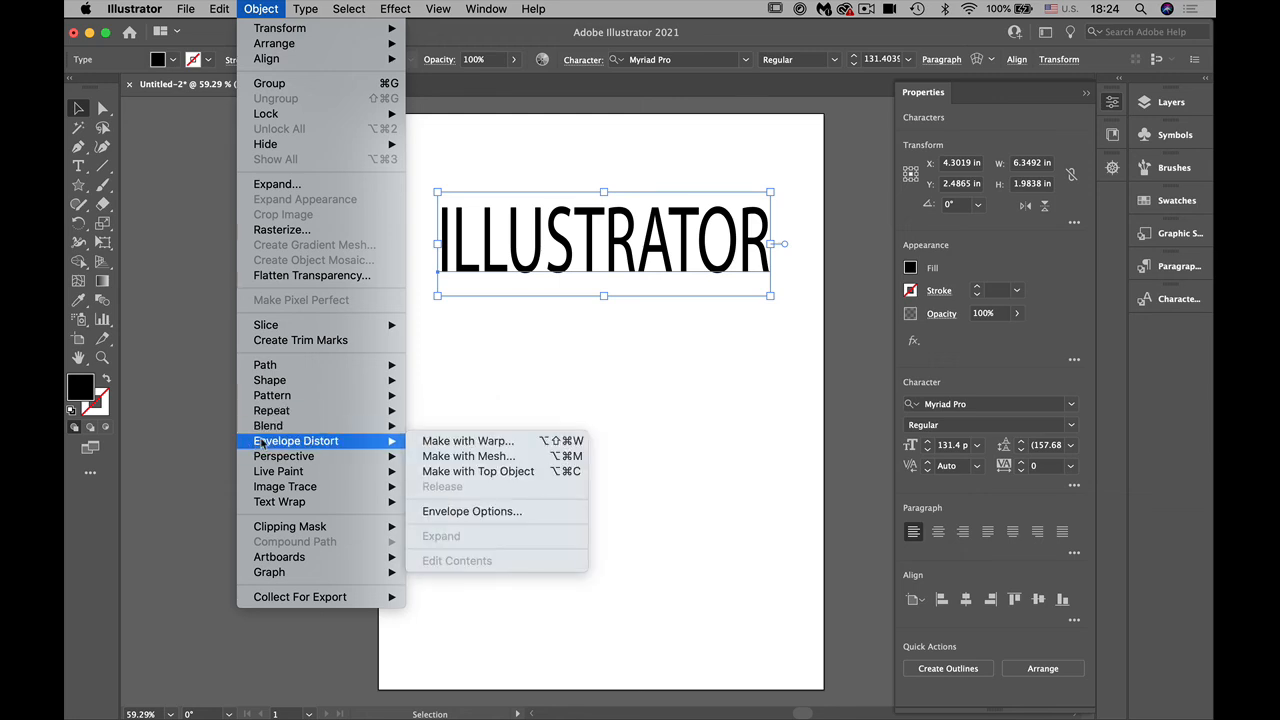
left_click(493, 447)
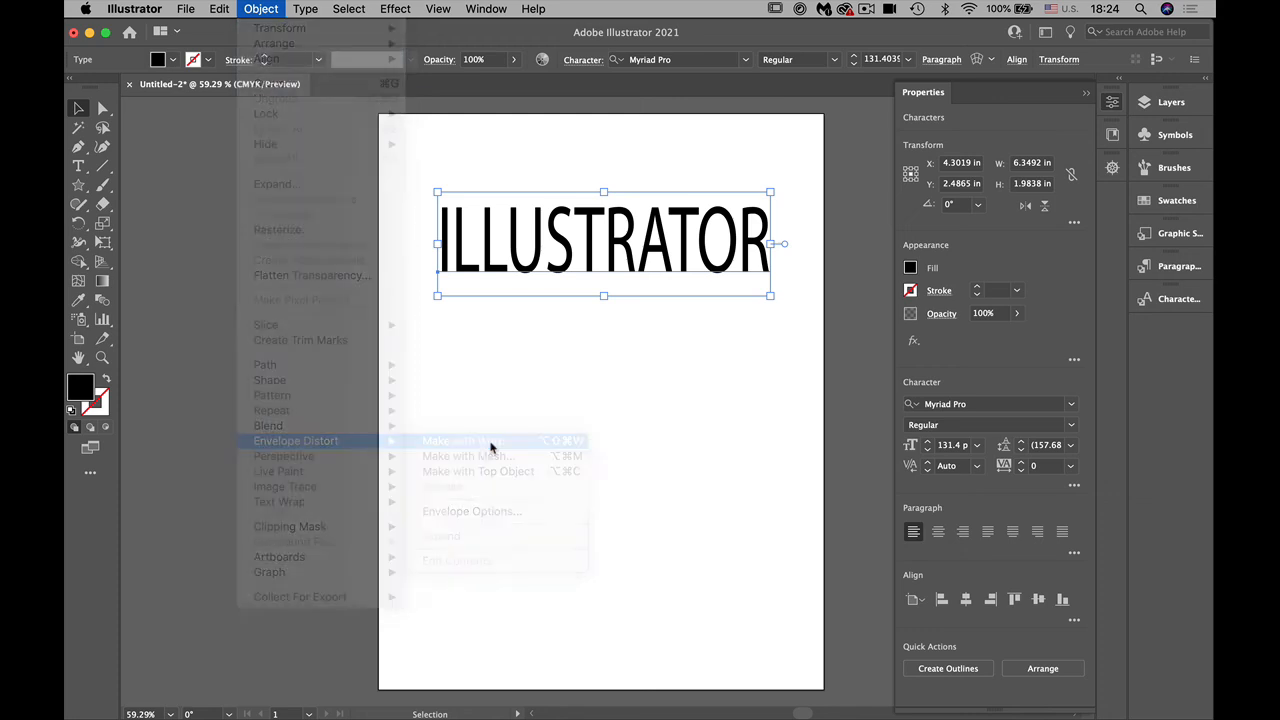
left_click_drag(687, 397, 270, 371)
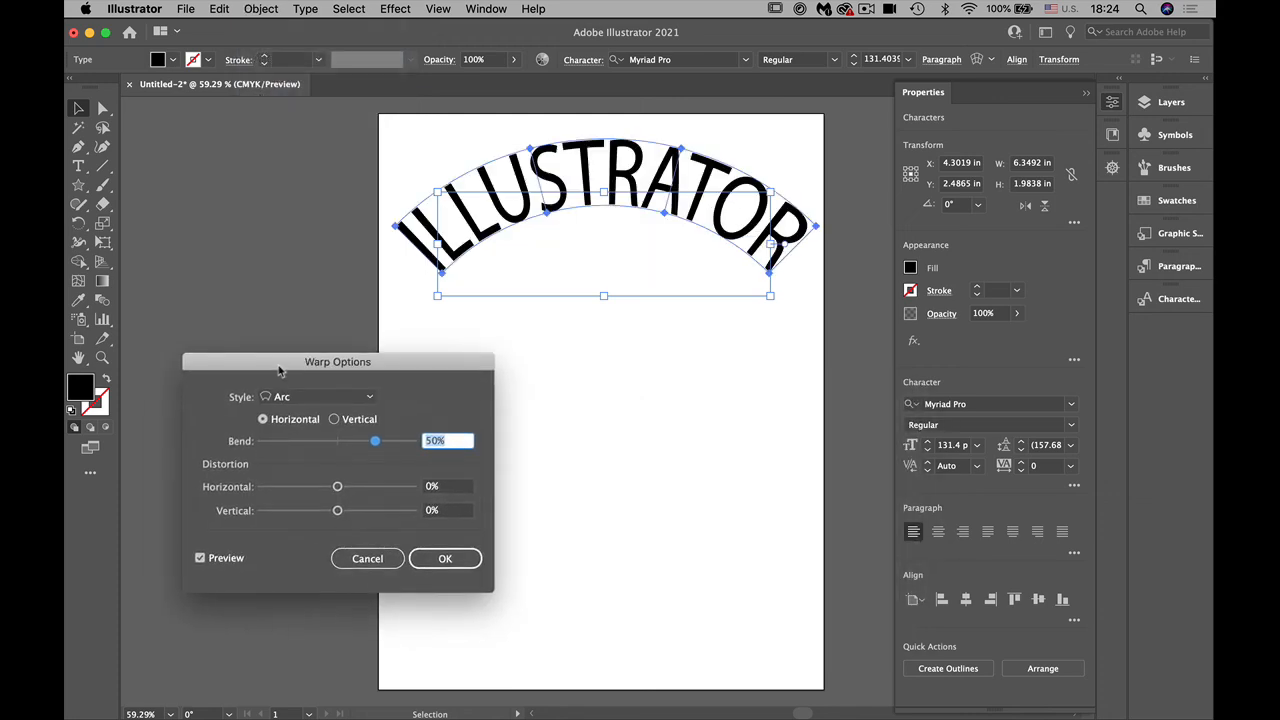
left_click(325, 399)
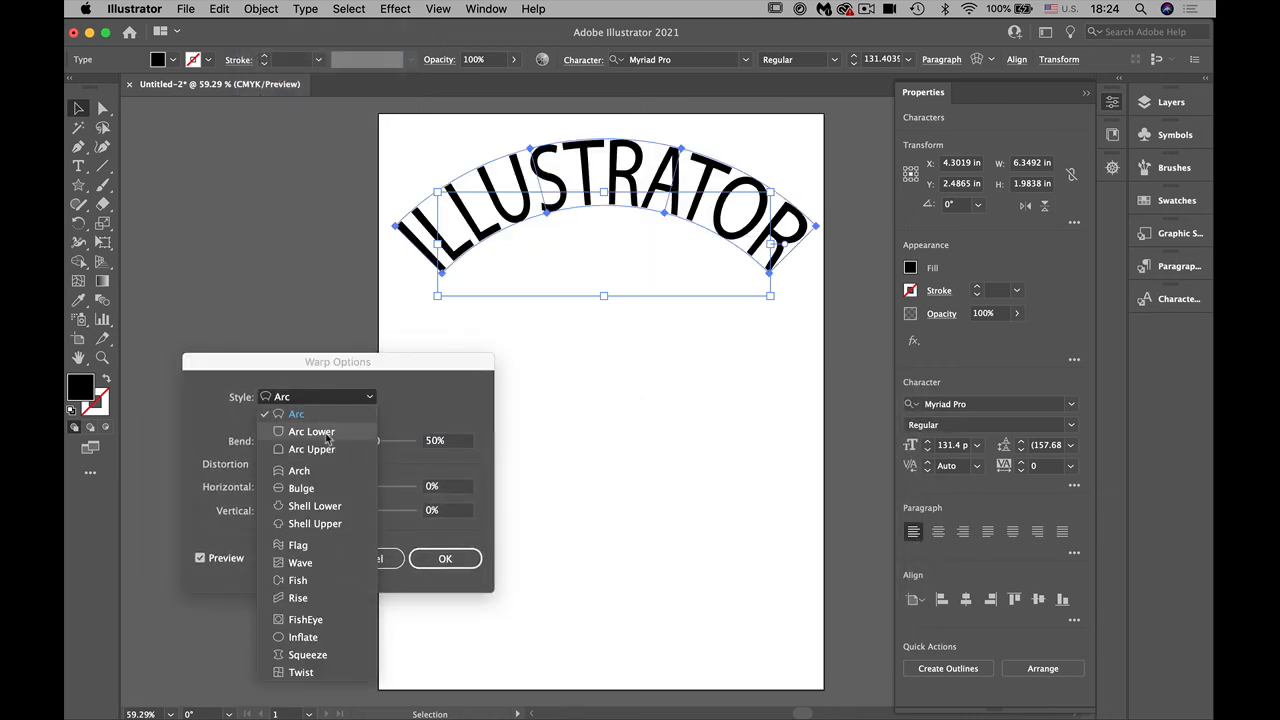
left_click(311, 431)
left_click(325, 404)
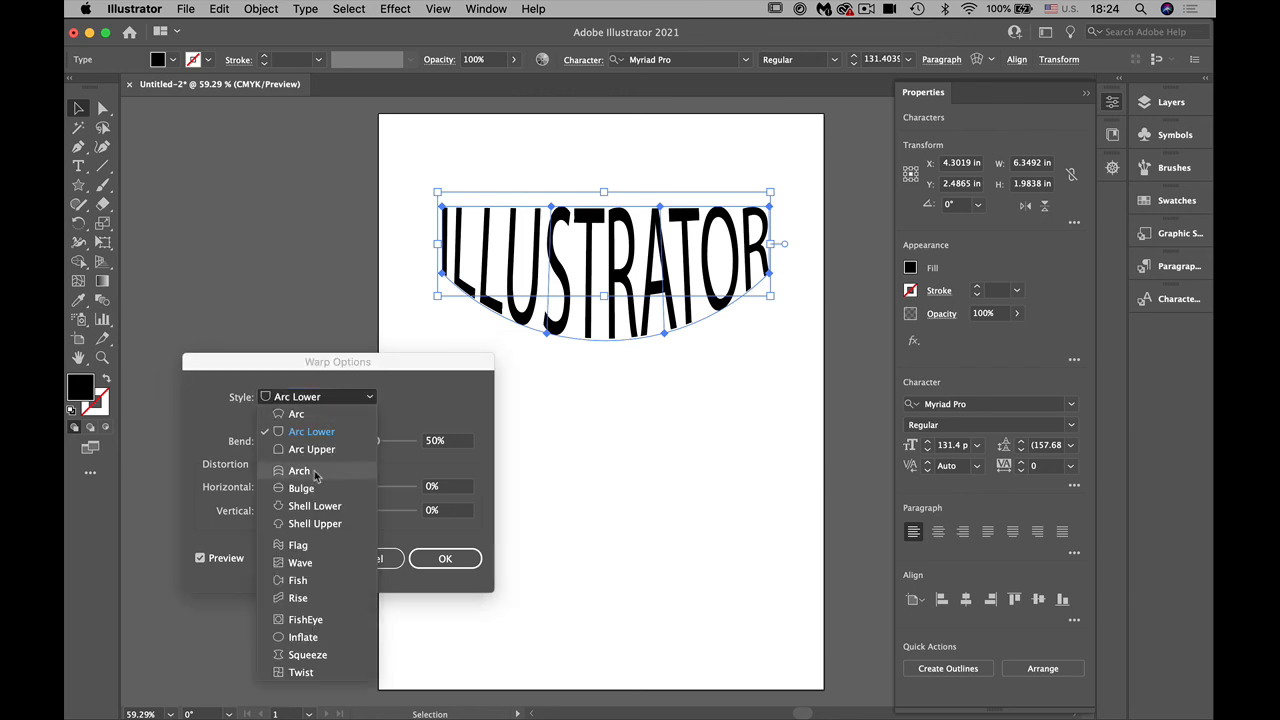
left_click(316, 471)
left_click(309, 401)
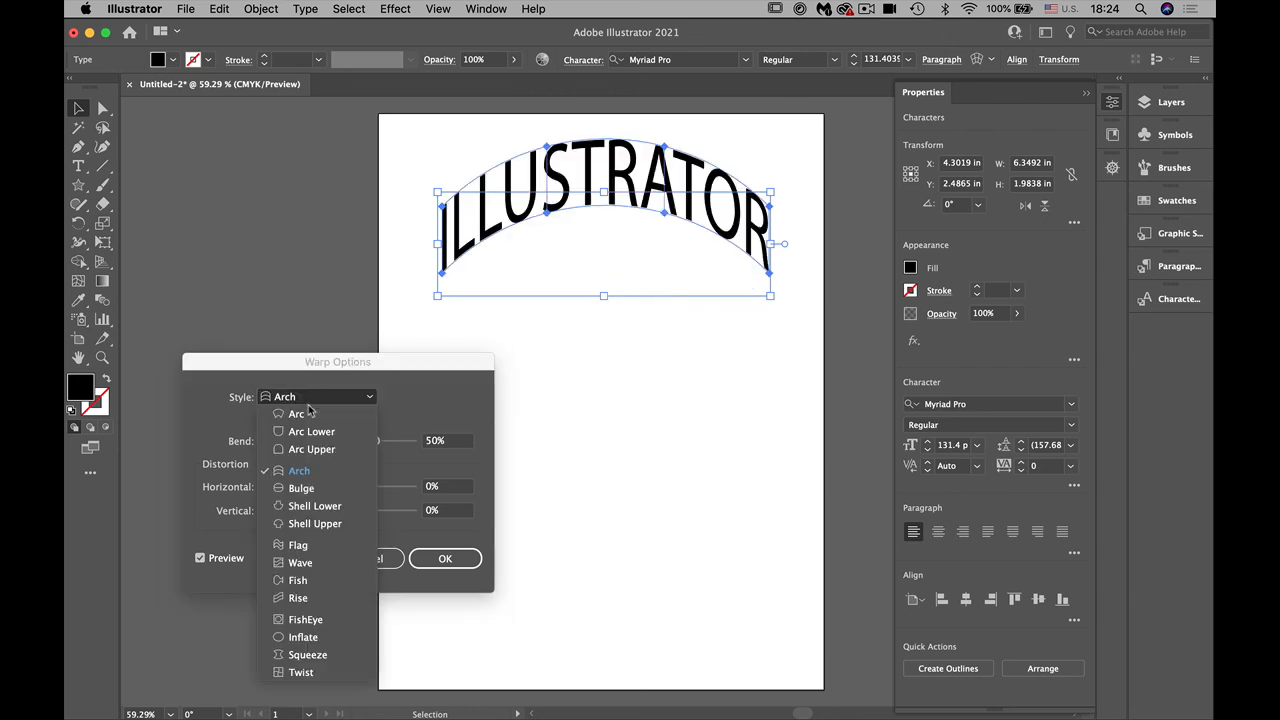
left_click(308, 545)
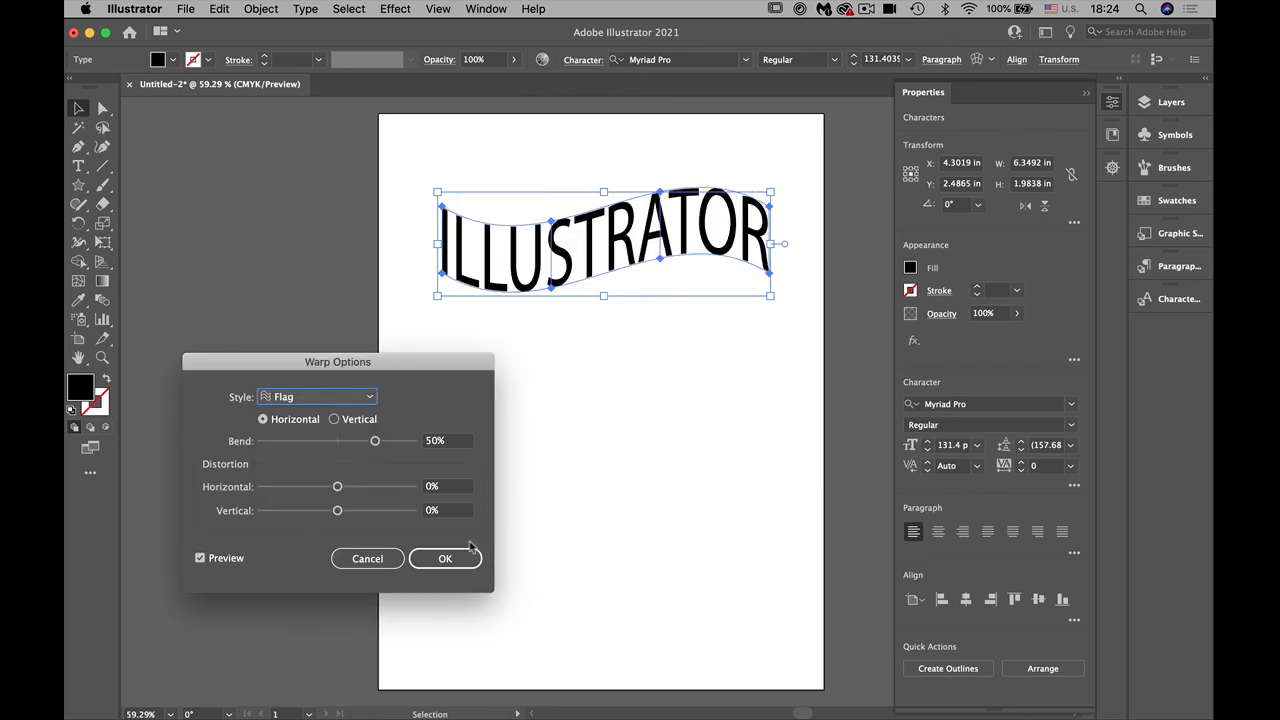
Step: Apply the Flag warp with 31% bend, 53% horizontal and -55% vertical distortion, and undo it
left_click(375, 442)
mouse_move(375, 445)
left_mouse_down()
mouse_move(314, 443)
mouse_move(360, 443)
left_mouse_up()
left_click_drag(337, 486, 298, 510)
left_click(414, 550)
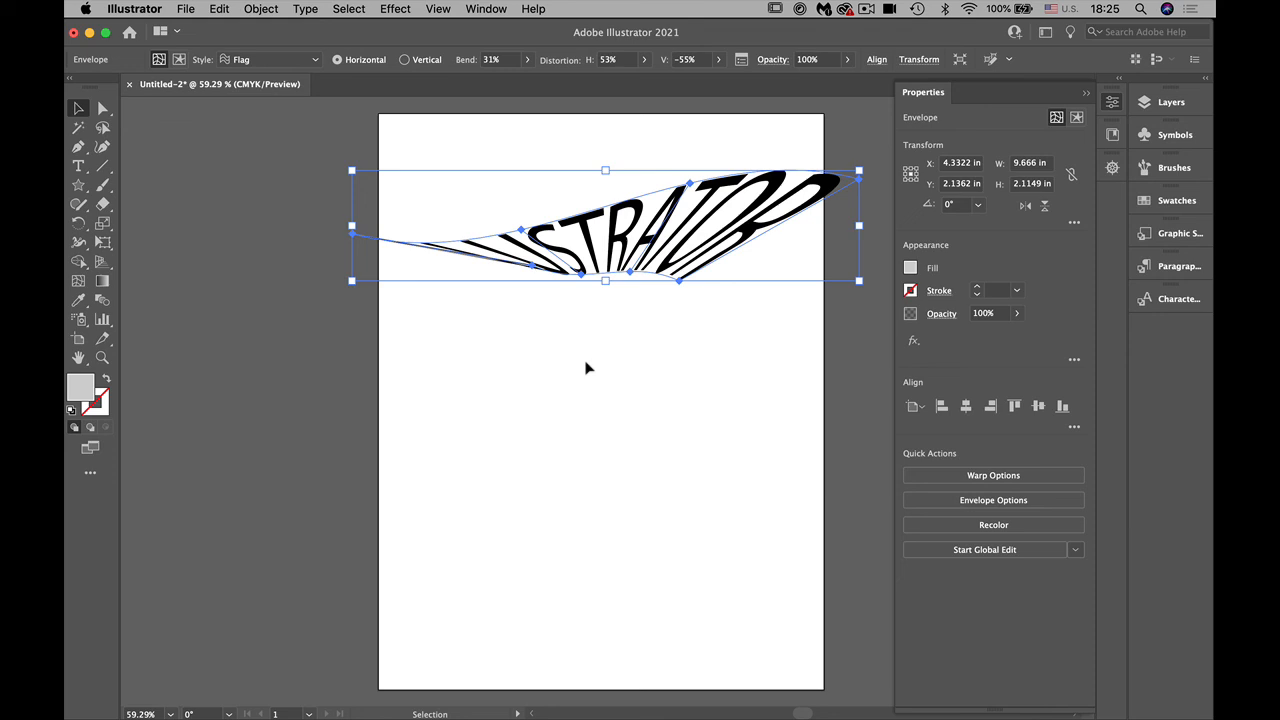
key("super+z")
key("super+z")
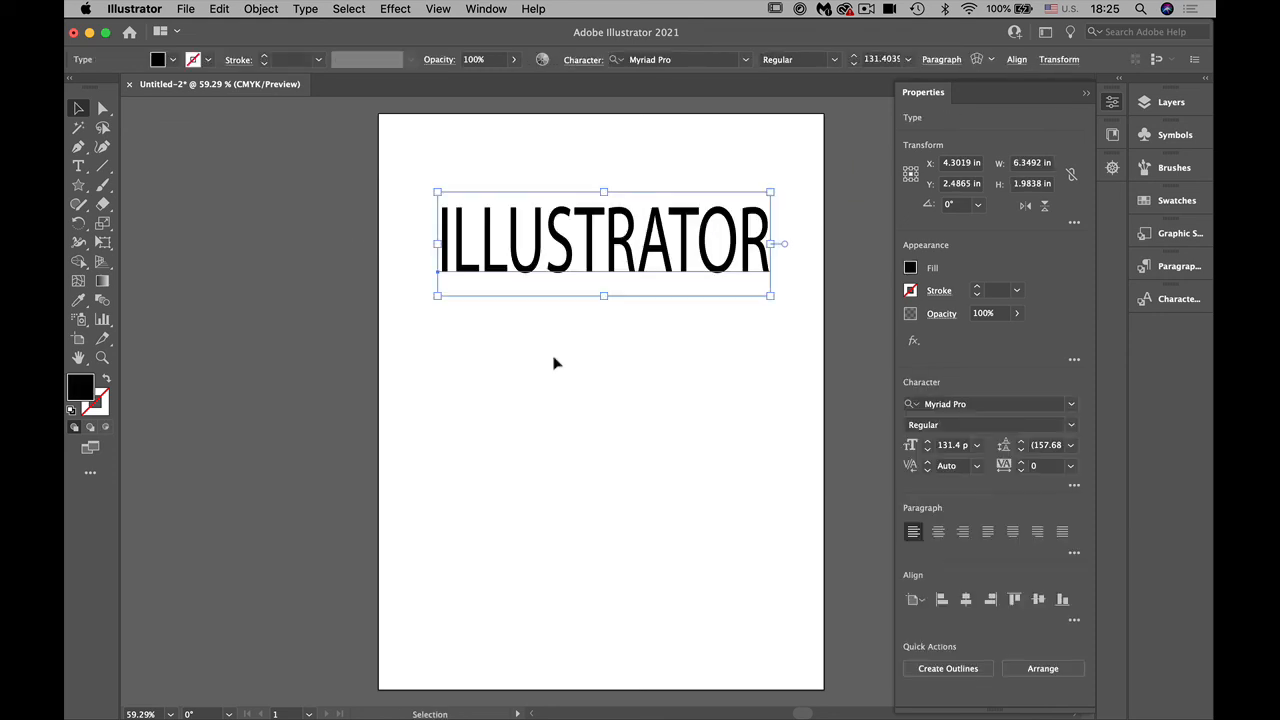
Step: Warp the ILLUSTRATOR text with an Arc Lower envelope at -29% bend, -6% horizontal and 26% vertical distortion
left_click(979, 61)
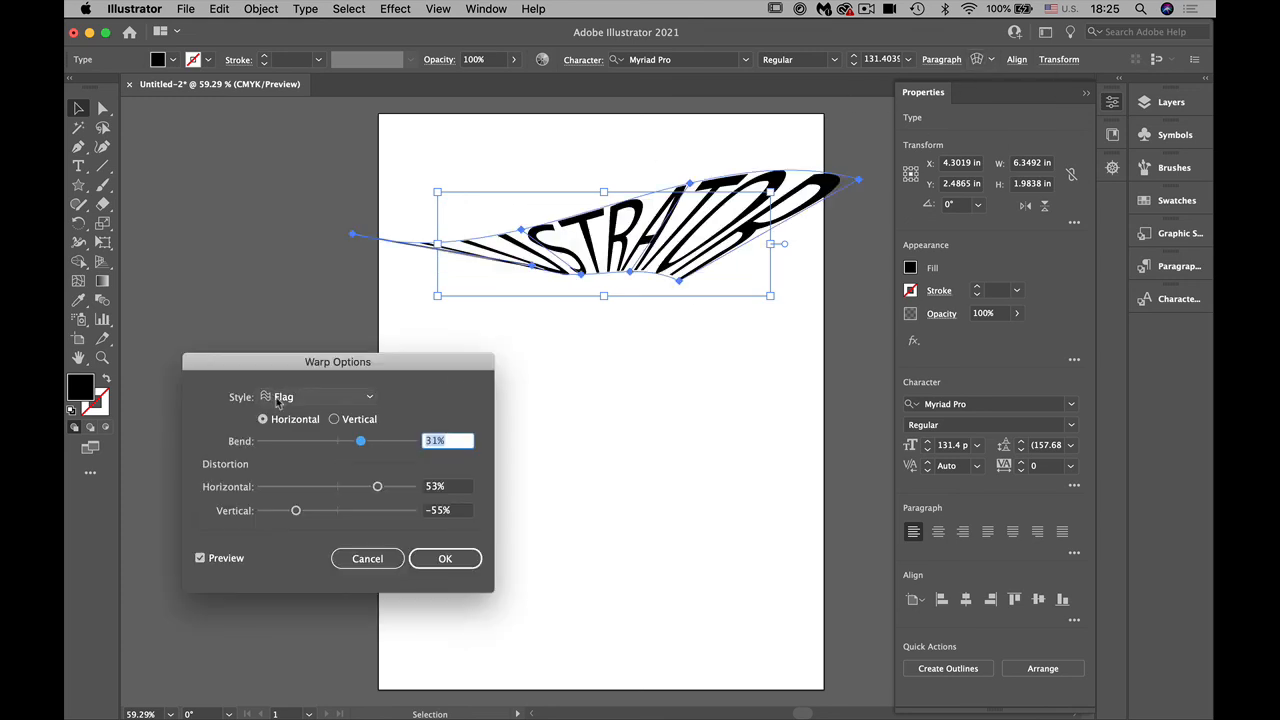
left_click(277, 398)
left_click(288, 431)
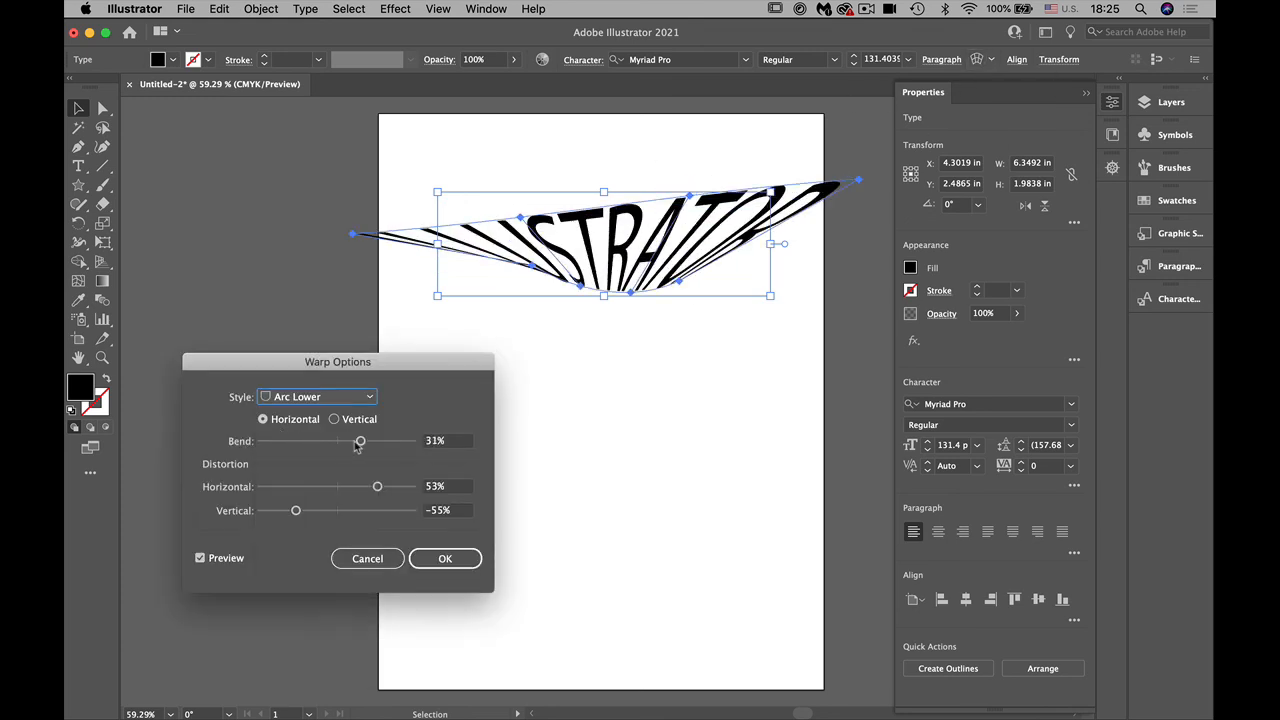
left_click_drag(361, 442, 315, 448)
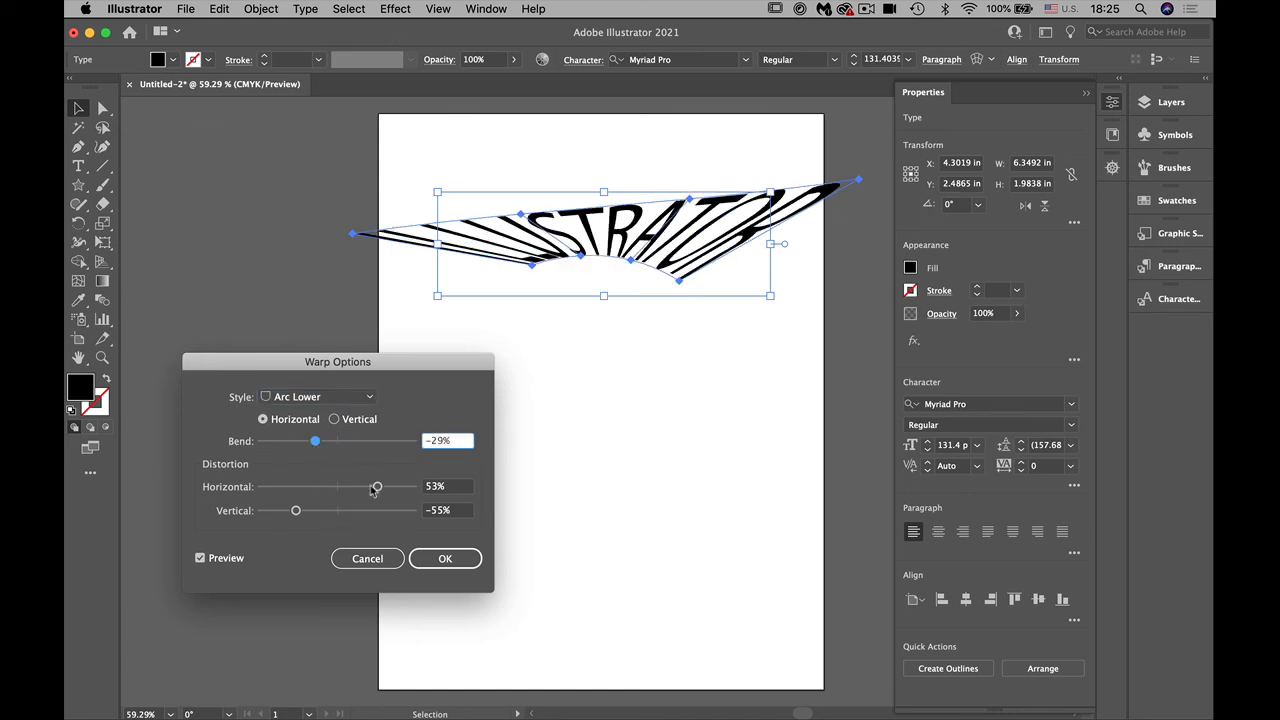
left_click_drag(377, 487, 360, 517)
left_click(443, 557)
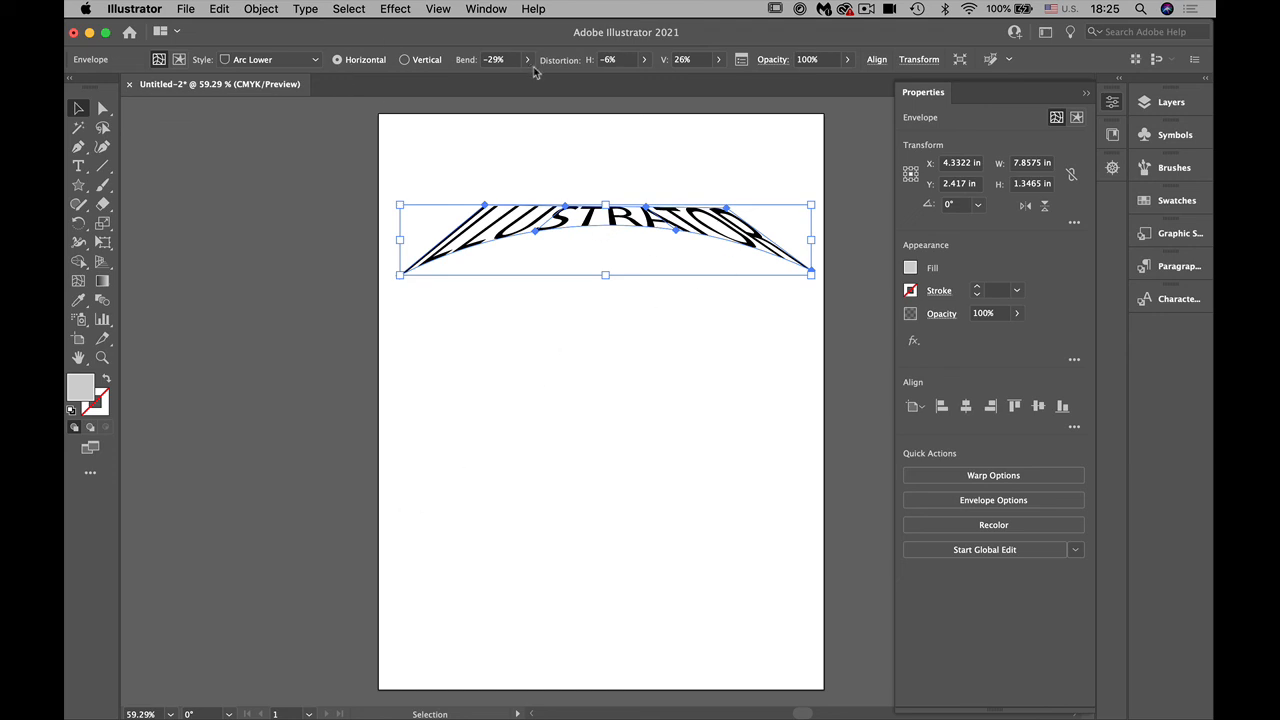
Step: Switch the warped text to content editing and back to envelope editing, and try the Type tool on it
left_click(1076, 118)
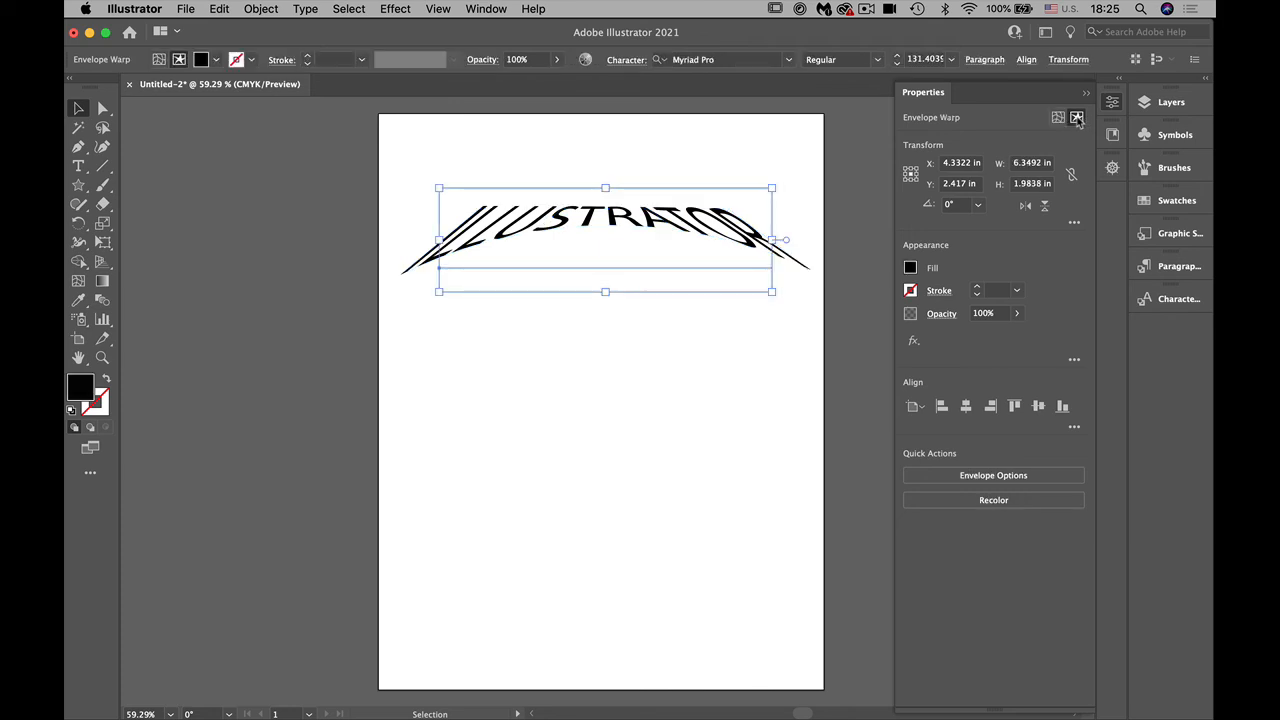
left_click(1057, 118)
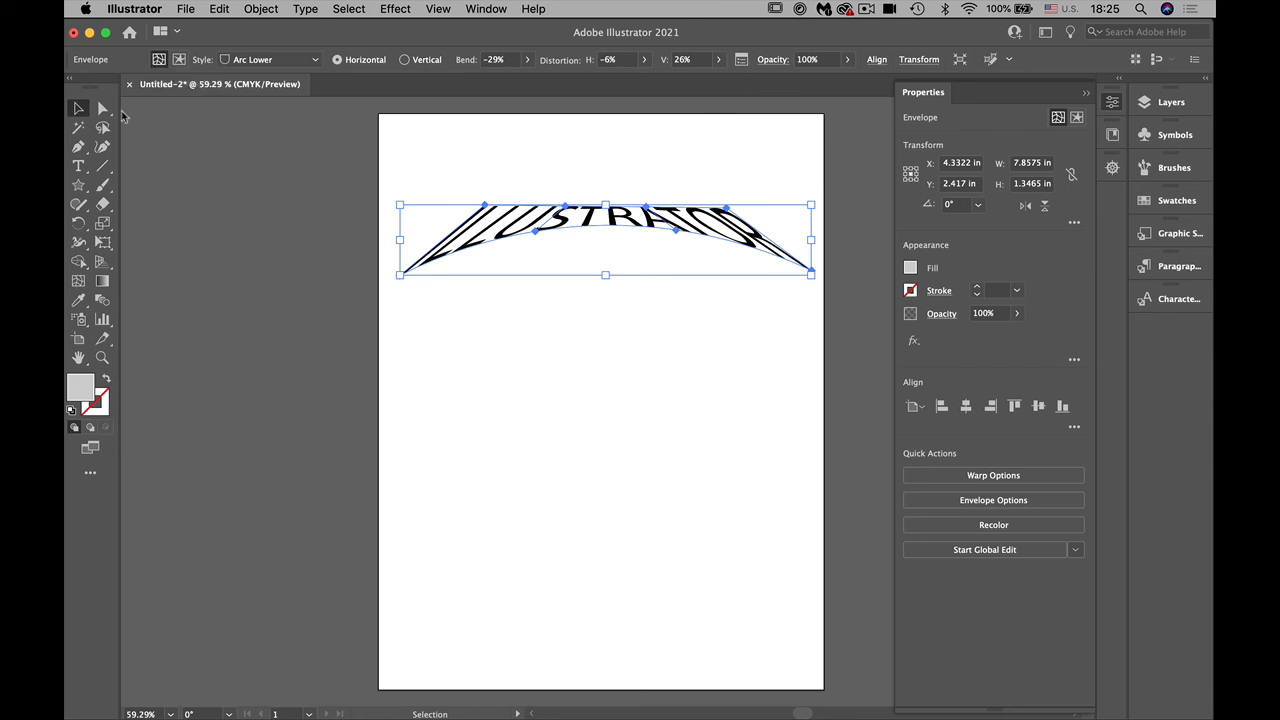
left_click(78, 166)
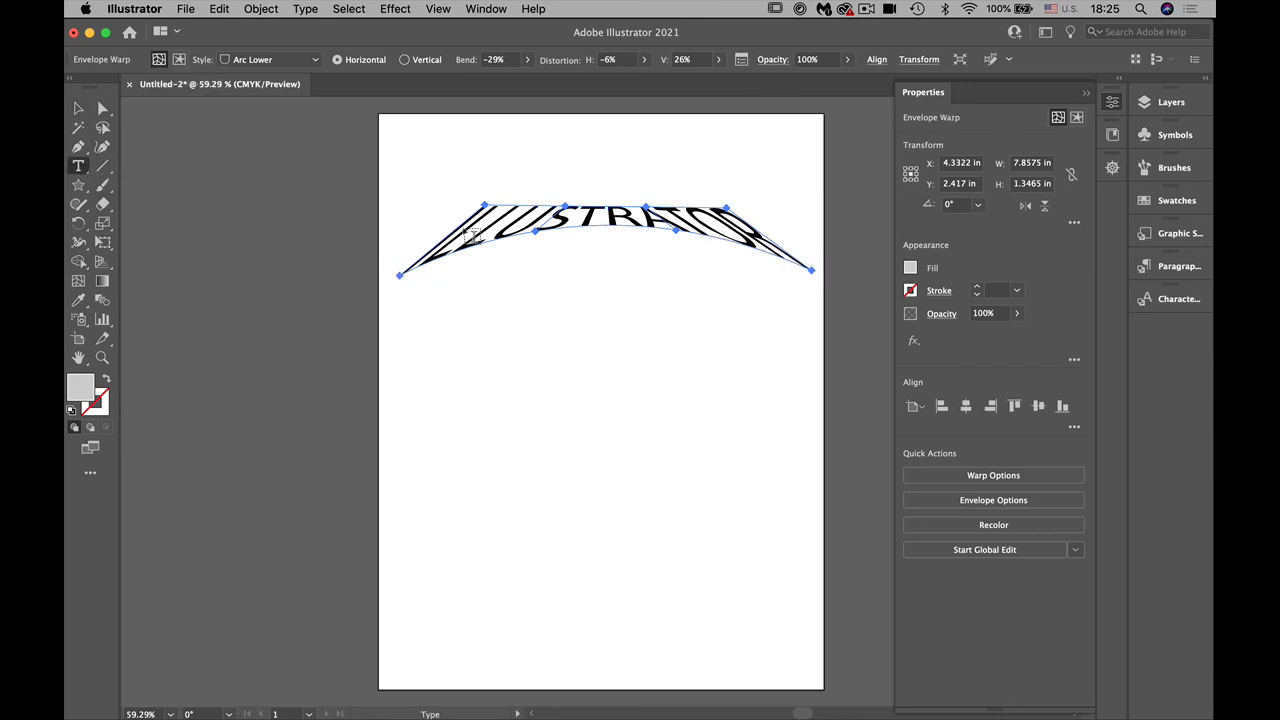
left_click(79, 110)
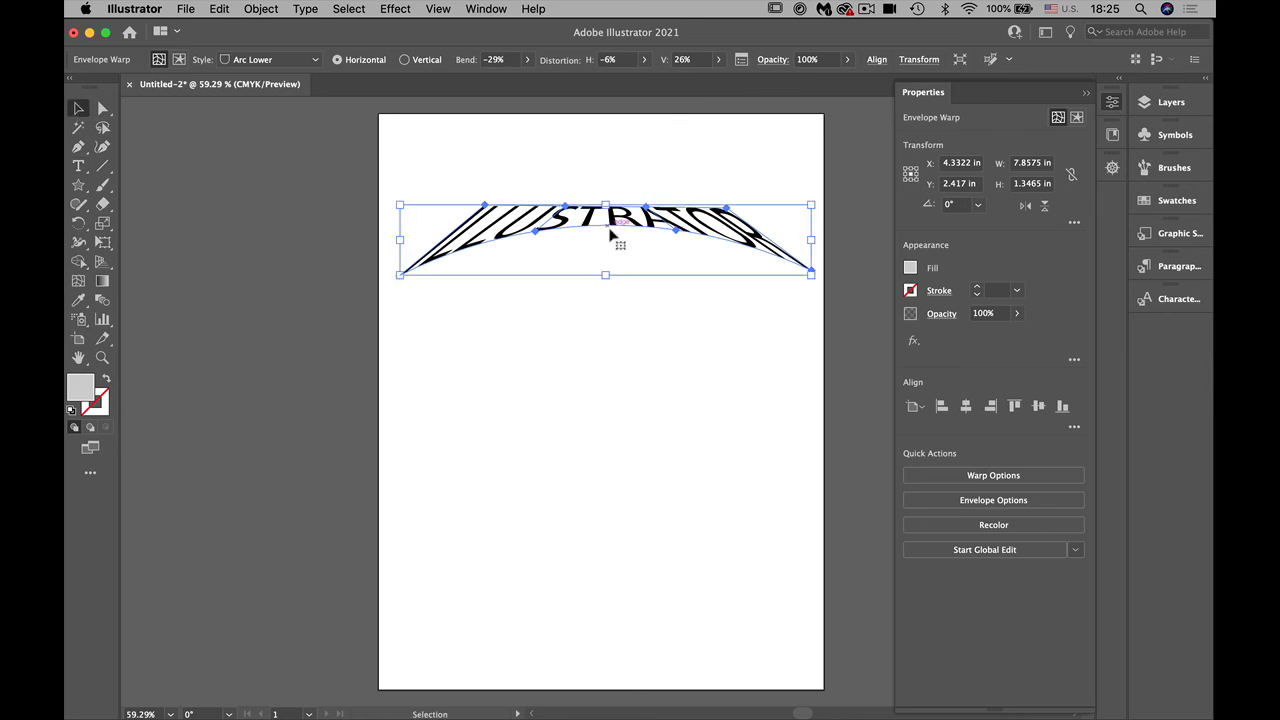
Step: Edit the envelope's contents and replace the word ILLUSTRATOR with Wow!
left_click(179, 60)
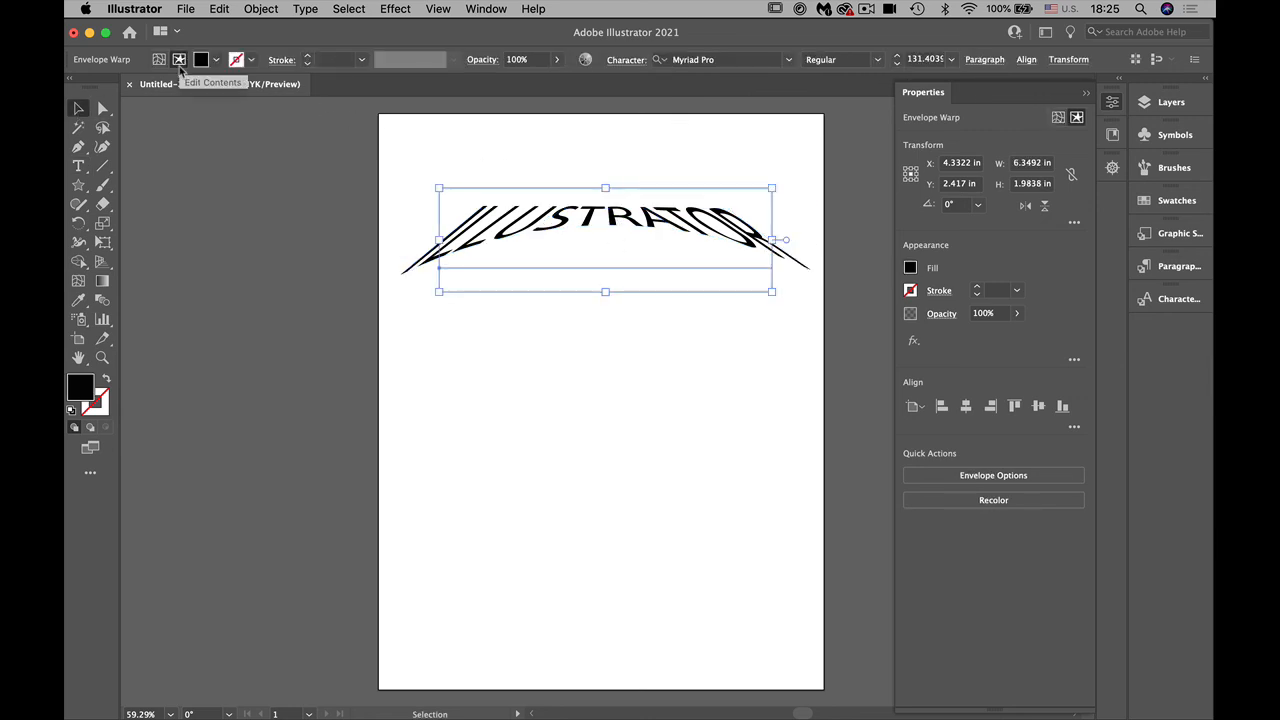
left_click(79, 166)
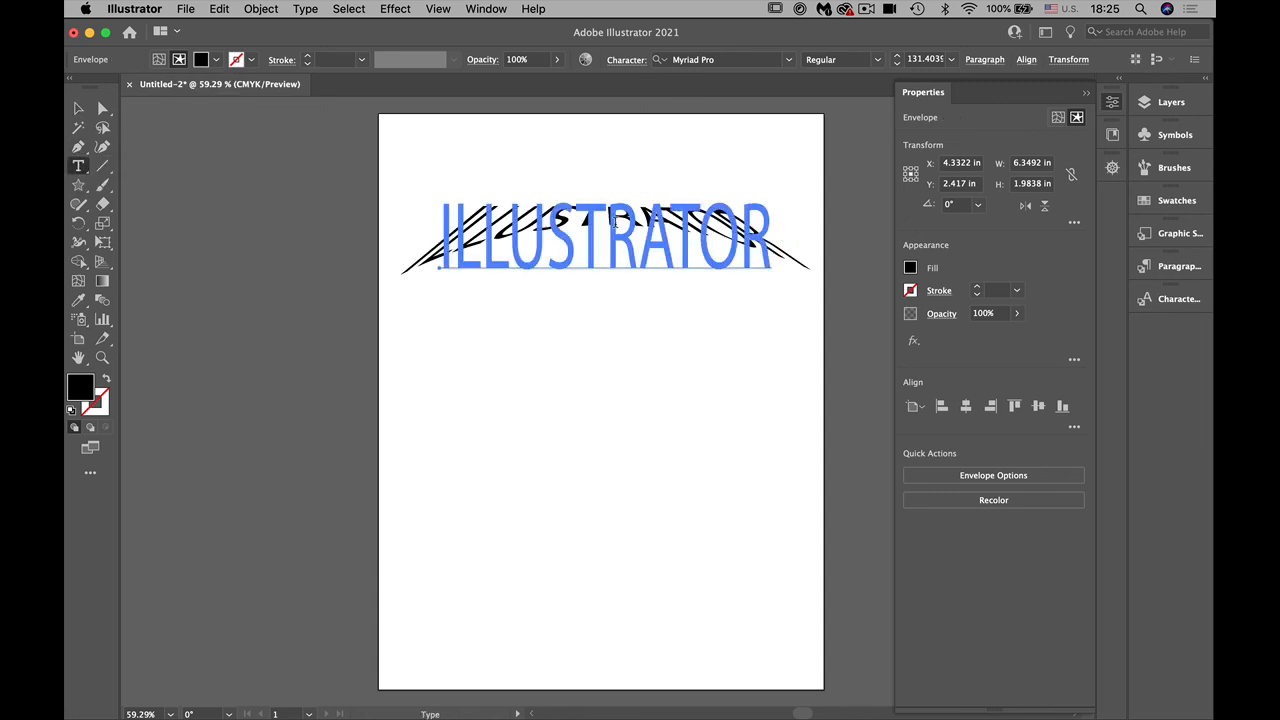
left_click(614, 222)
key("super+a")
type("Wow!")
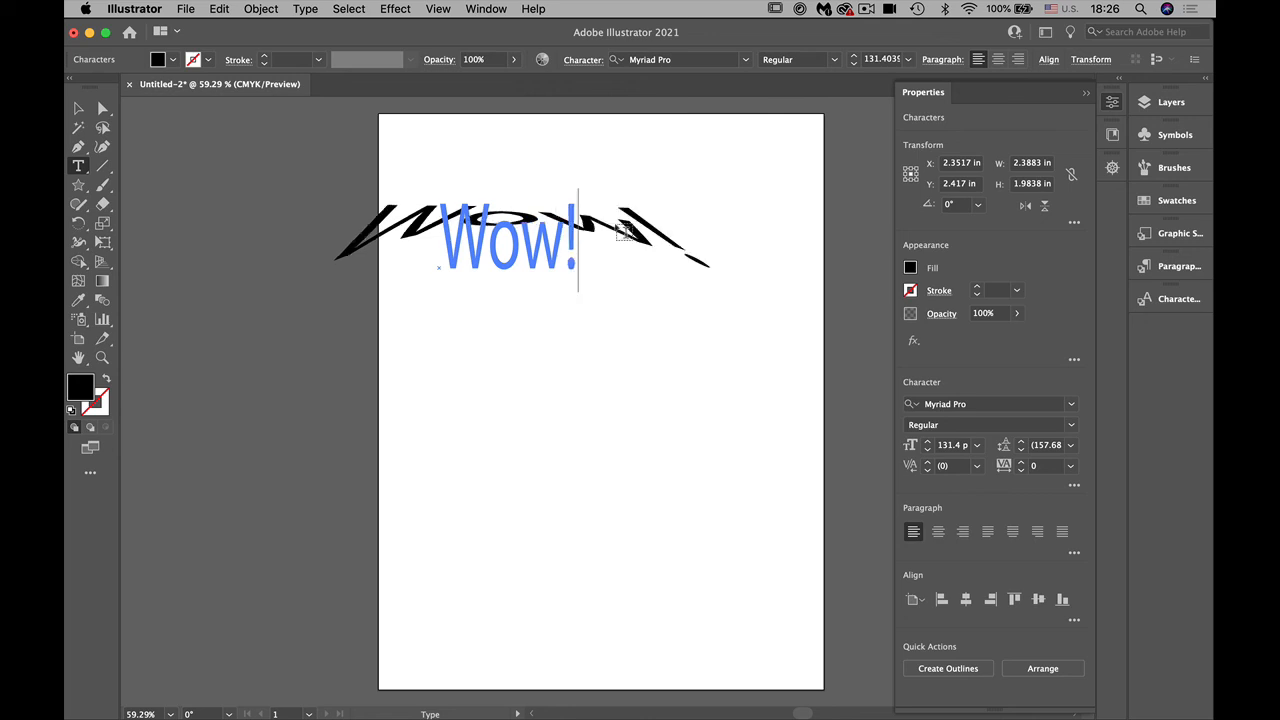
Step: Move the warped Wow! text onto the artboard so it sits roughly centered near the upper edge, and deselect it
left_click(80, 108)
left_click(637, 417)
left_click_drag(455, 233, 512, 248)
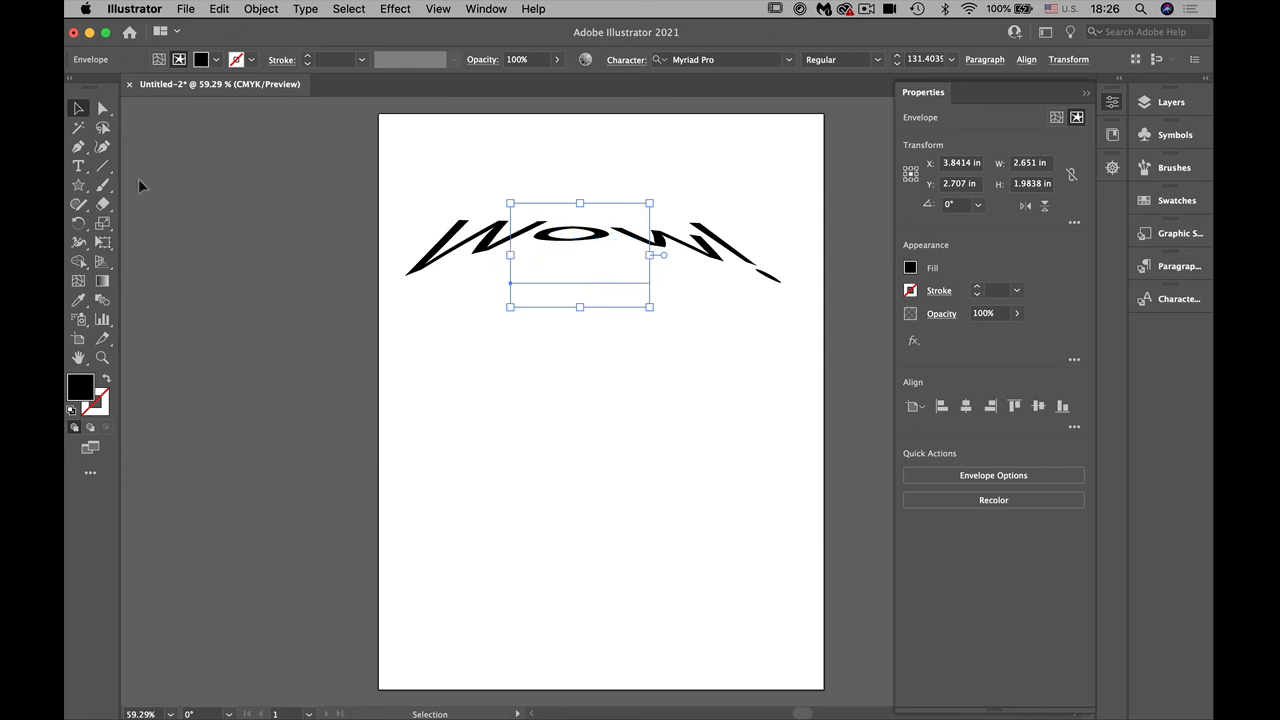
left_click(197, 203)
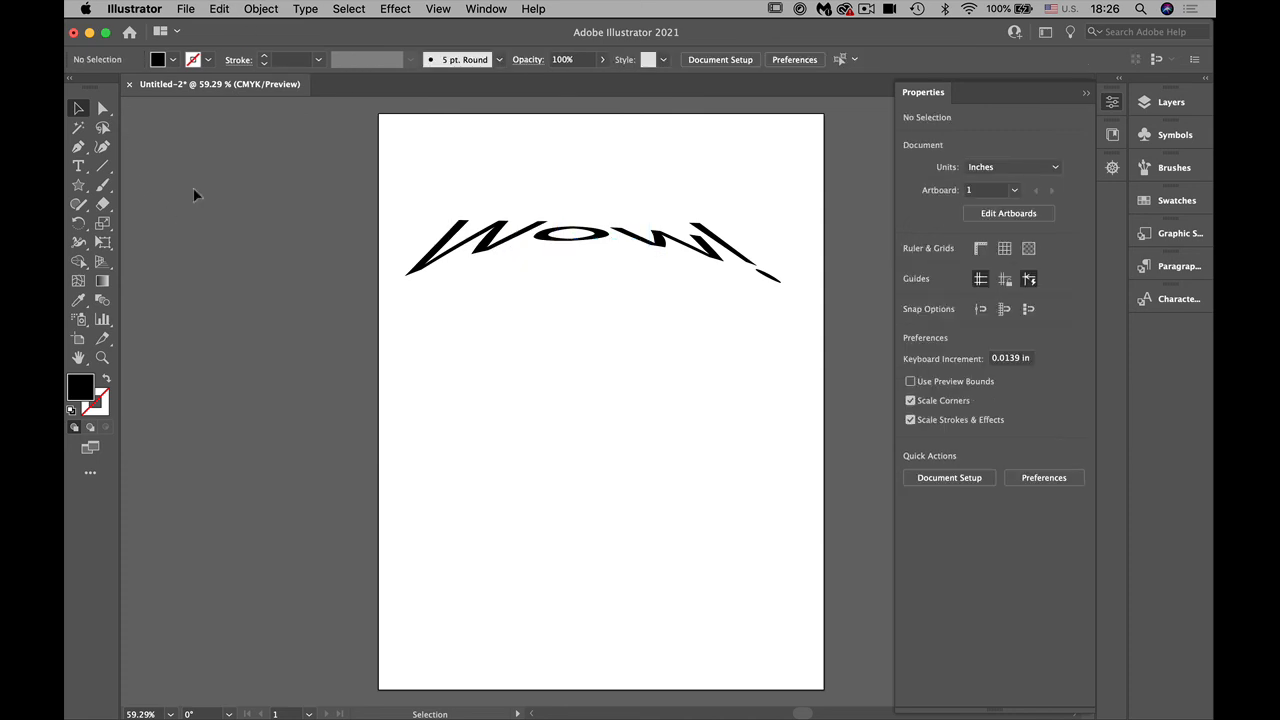
Step: Close the Untitled-2 document without saving its changes
left_click(129, 84)
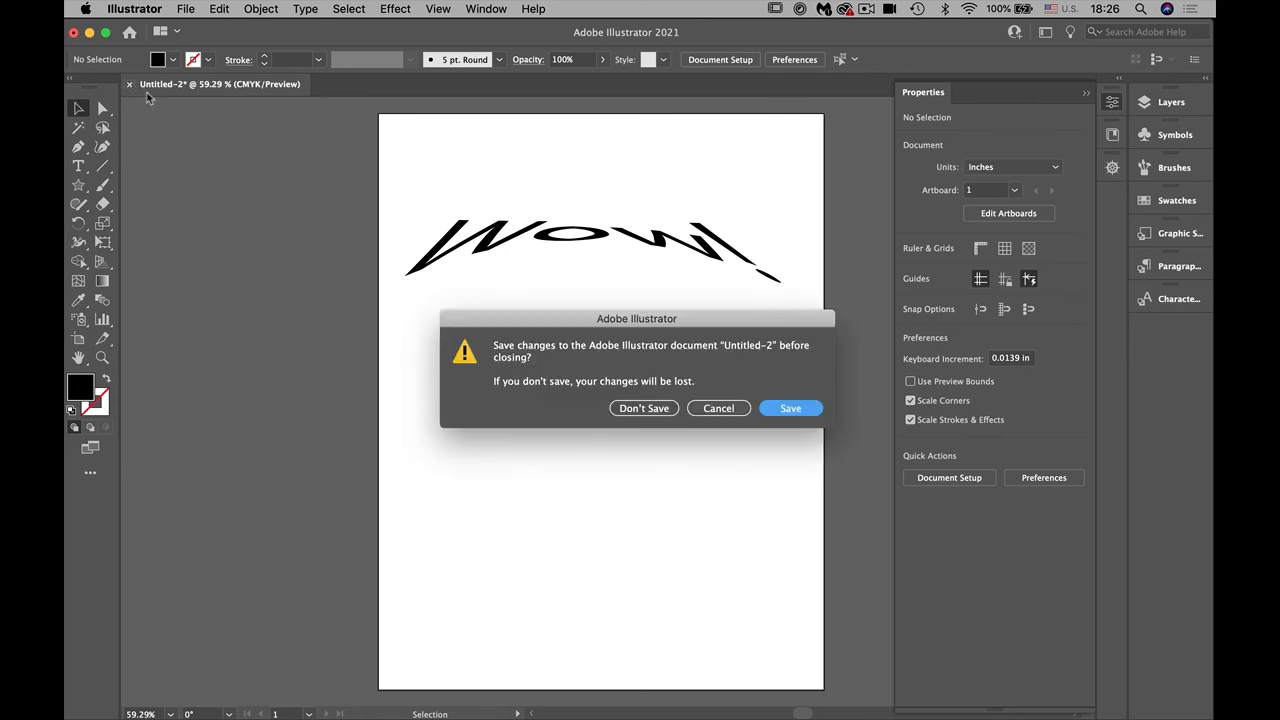
left_click(646, 408)
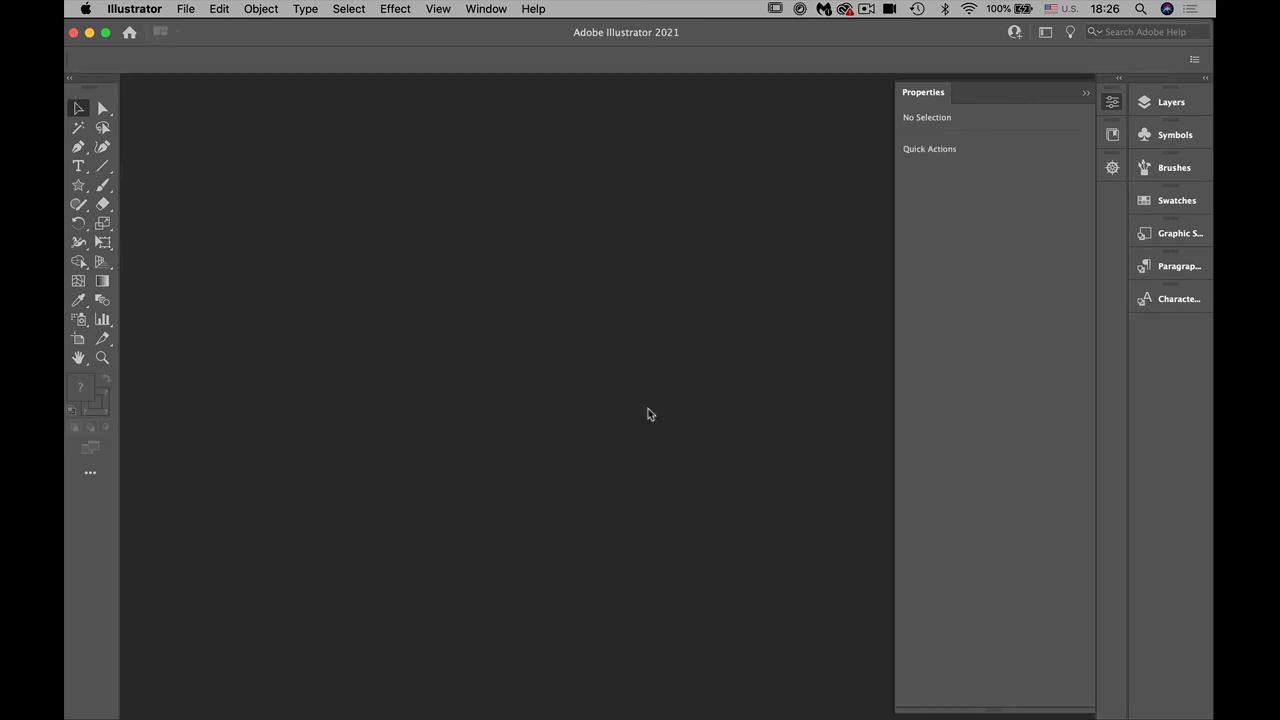